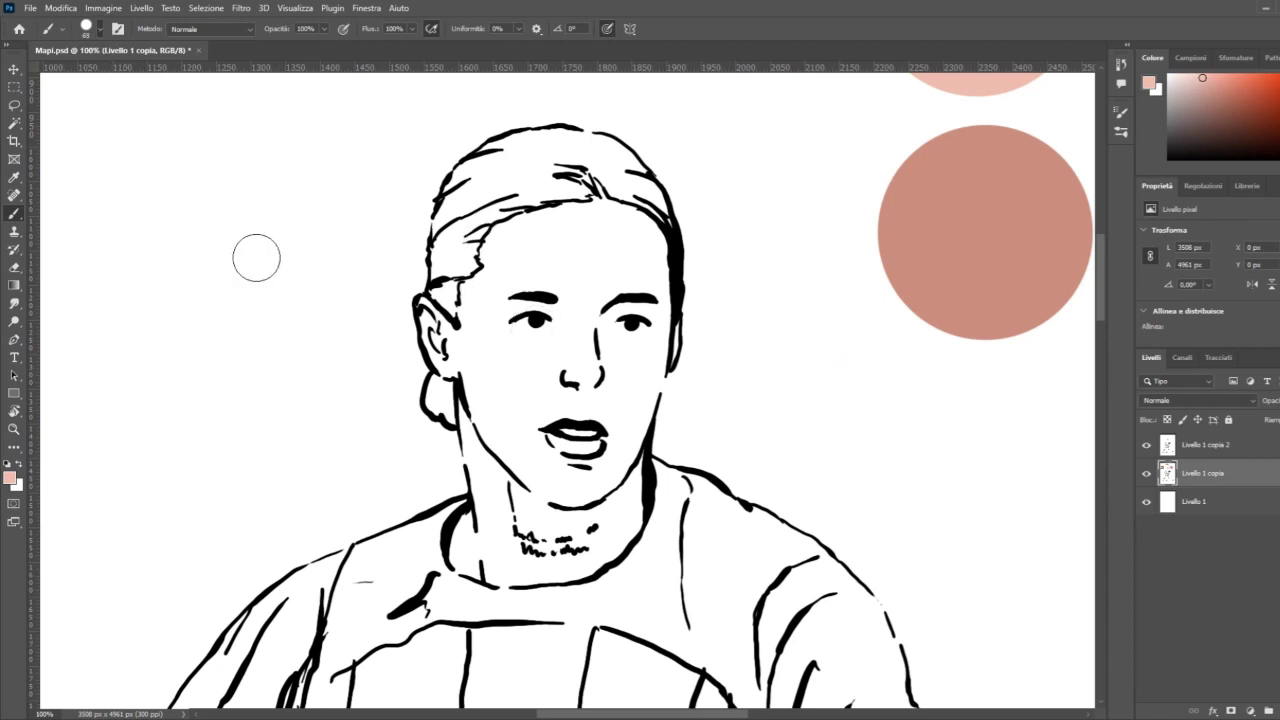
# Step: Paint the player's face, ear and neck with the light pink skin tone on the Livello 1 copia layer
pyautogui.moveTo(505, 404)
pyautogui.mouseDown()
pyautogui.moveTo(523, 376)
pyautogui.moveTo(572, 394)
pyautogui.moveTo(601, 340)
pyautogui.moveTo(509, 363)
pyautogui.moveTo(489, 331)
pyautogui.moveTo(476, 349)
pyautogui.moveTo(452, 349)
pyautogui.moveTo(422, 317)
pyautogui.mouseUp()
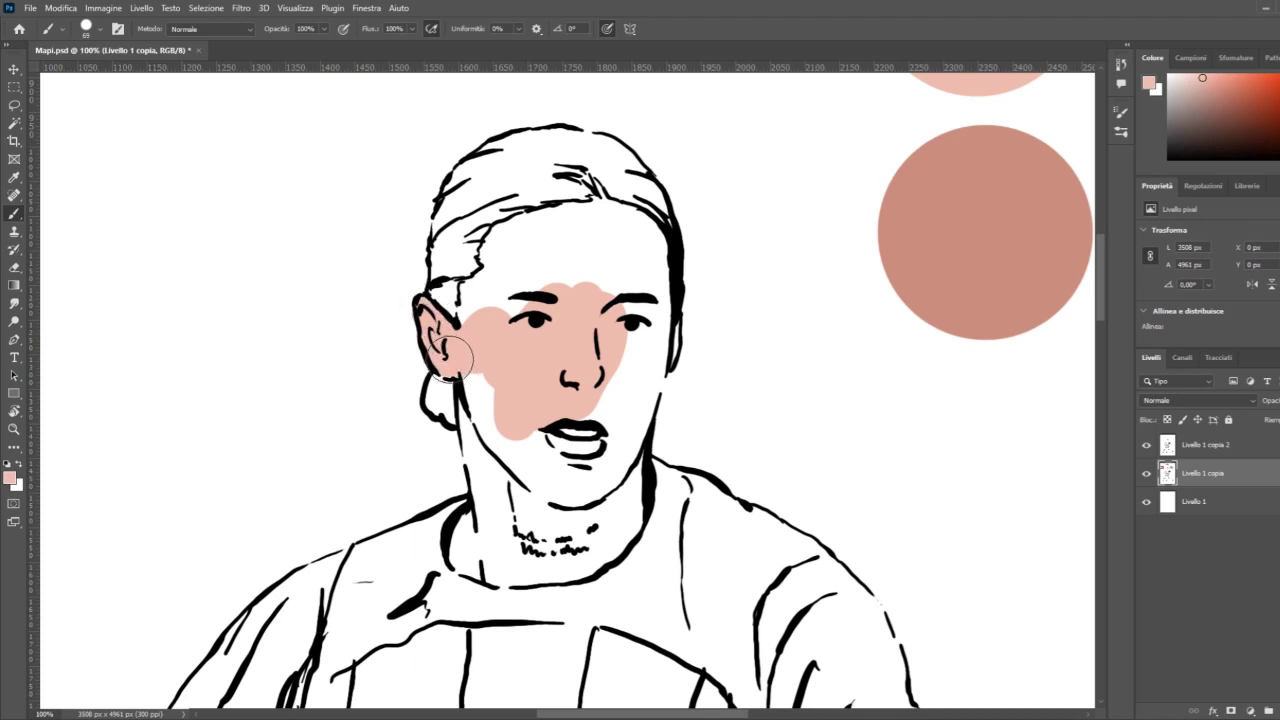
pyautogui.moveTo(494, 425)
pyautogui.mouseDown()
pyautogui.moveTo(486, 371)
pyautogui.moveTo(503, 478)
pyautogui.moveTo(605, 380)
pyautogui.moveTo(606, 423)
pyautogui.moveTo(629, 417)
pyautogui.moveTo(652, 338)
pyautogui.moveTo(650, 318)
pyautogui.moveTo(625, 342)
pyautogui.moveTo(645, 250)
pyautogui.moveTo(590, 188)
pyautogui.moveTo(600, 225)
pyautogui.moveTo(585, 240)
pyautogui.mouseUp()
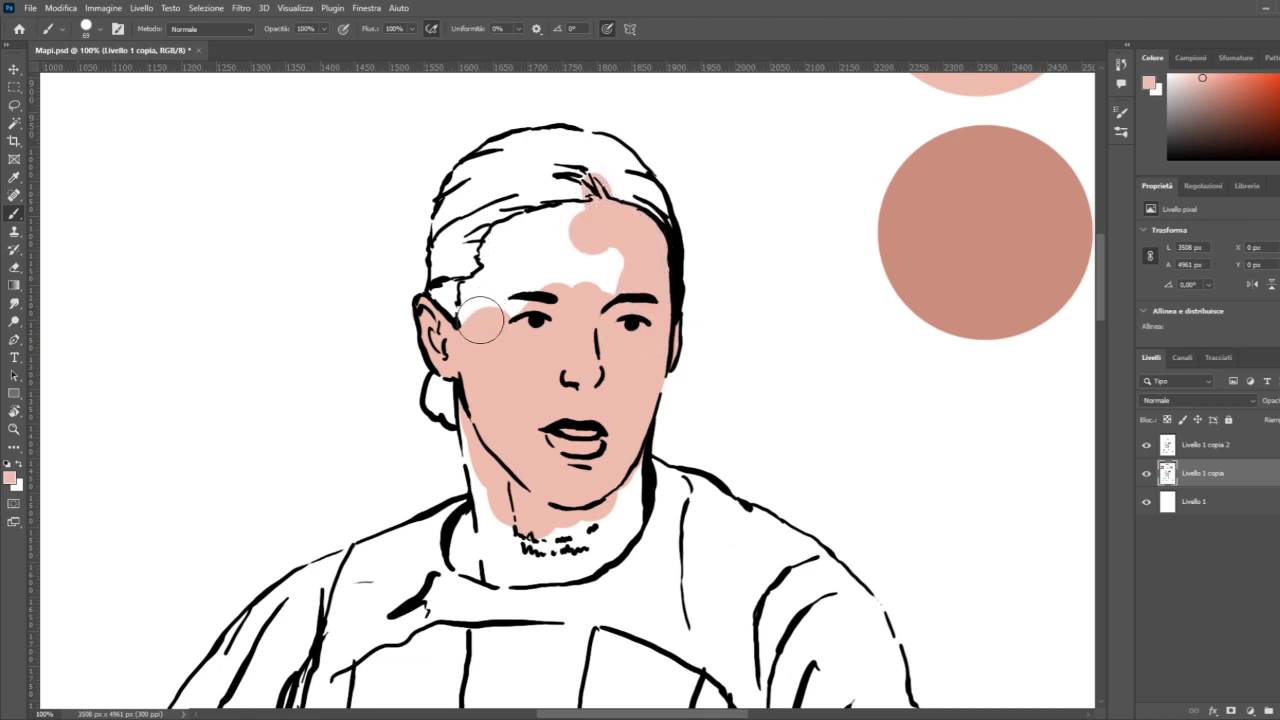
pyautogui.moveTo(479, 321)
pyautogui.mouseDown()
pyautogui.moveTo(518, 237)
pyautogui.moveTo(582, 227)
pyautogui.moveTo(608, 243)
pyautogui.moveTo(611, 280)
pyautogui.moveTo(599, 261)
pyautogui.moveTo(520, 277)
pyautogui.mouseUp()
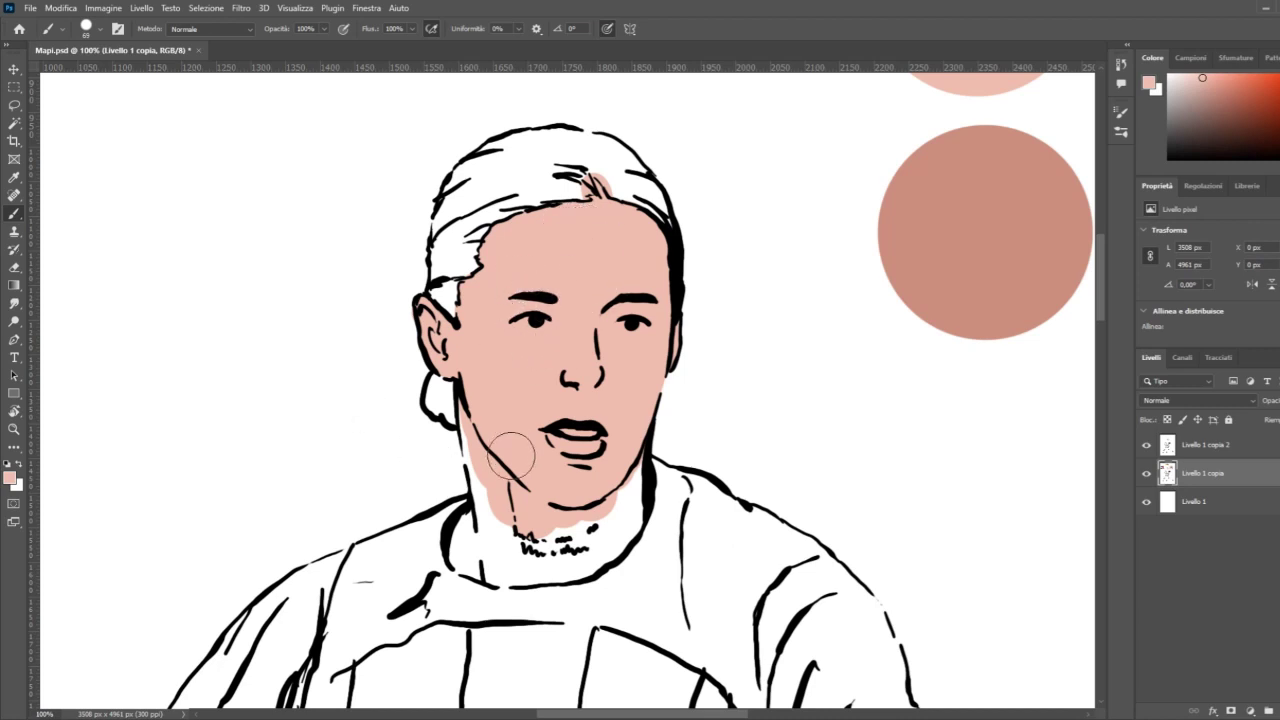
pyautogui.moveTo(483, 443)
pyautogui.mouseDown()
pyautogui.moveTo(493, 512)
pyautogui.moveTo(474, 552)
pyautogui.moveTo(549, 562)
pyautogui.moveTo(616, 532)
pyautogui.moveTo(633, 449)
pyautogui.moveTo(480, 524)
pyautogui.moveTo(521, 510)
pyautogui.mouseUp()
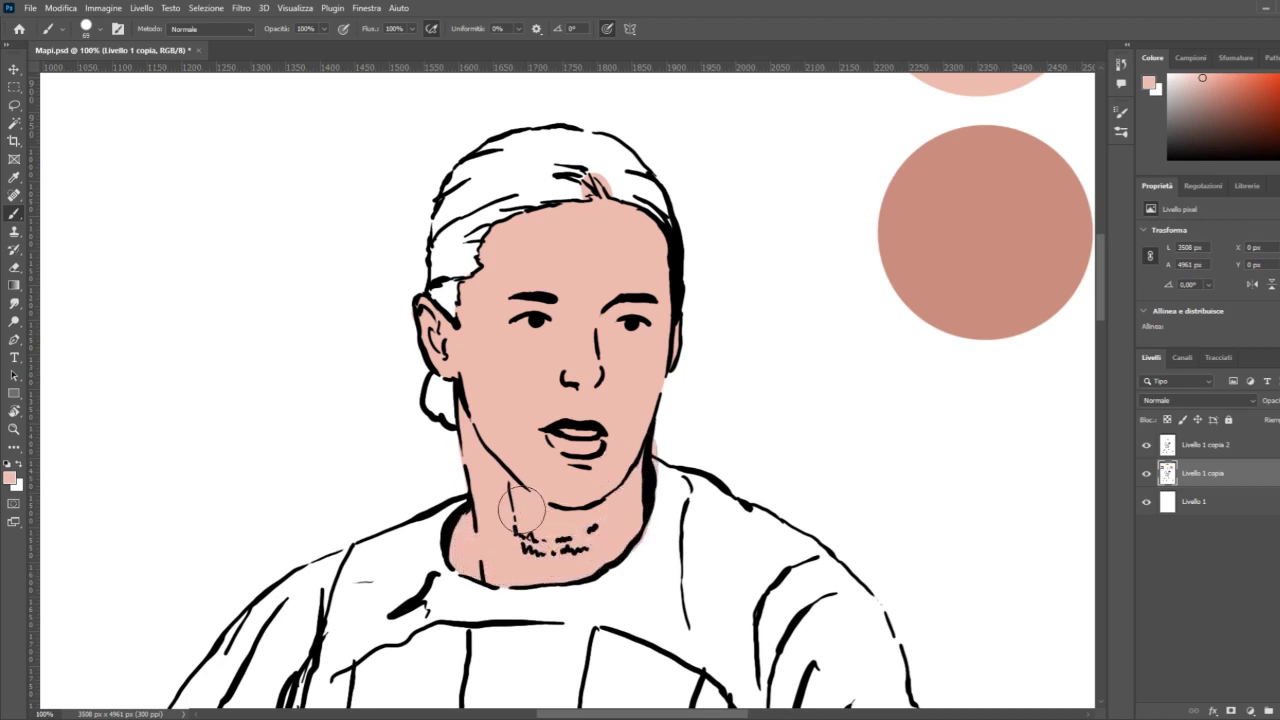
# Step: Fill the bent arm with the light pink skin tone, from the sleeve edge to the fingers of the hand resting on the shirt
pyautogui.moveTo(1105, 300); pyautogui.dragTo(1097, 360)
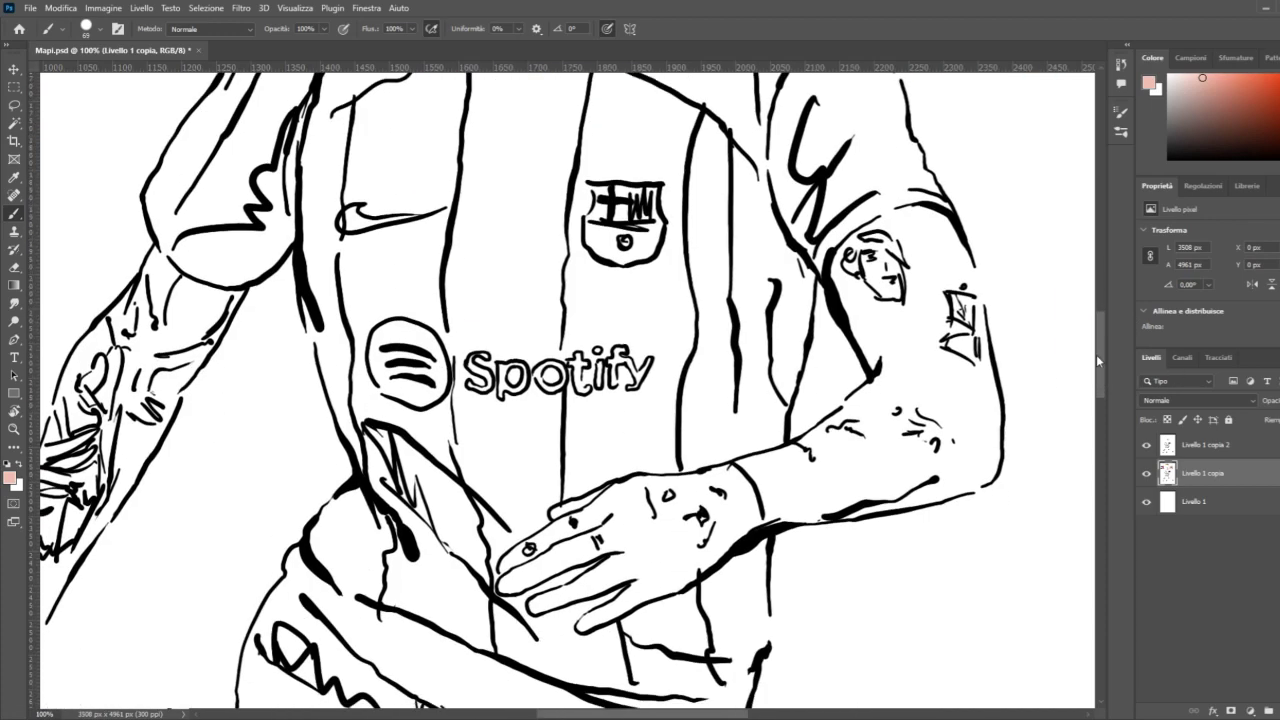
pyautogui.moveTo(855, 268)
pyautogui.mouseDown()
pyautogui.moveTo(865, 314)
pyautogui.moveTo(856, 238)
pyautogui.moveTo(854, 282)
pyautogui.moveTo(876, 280)
pyautogui.moveTo(886, 230)
pyautogui.moveTo(927, 228)
pyautogui.moveTo(968, 380)
pyautogui.mouseUp()
pyautogui.moveTo(880, 285)
pyautogui.mouseDown()
pyautogui.moveTo(896, 368)
pyautogui.moveTo(909, 249)
pyautogui.moveTo(924, 333)
pyautogui.moveTo(893, 383)
pyautogui.mouseUp()
pyautogui.moveTo(530, 556)
pyautogui.mouseDown()
pyautogui.moveTo(500, 588)
pyautogui.moveTo(537, 556)
pyautogui.moveTo(618, 527)
pyautogui.moveTo(533, 557)
pyautogui.mouseUp()
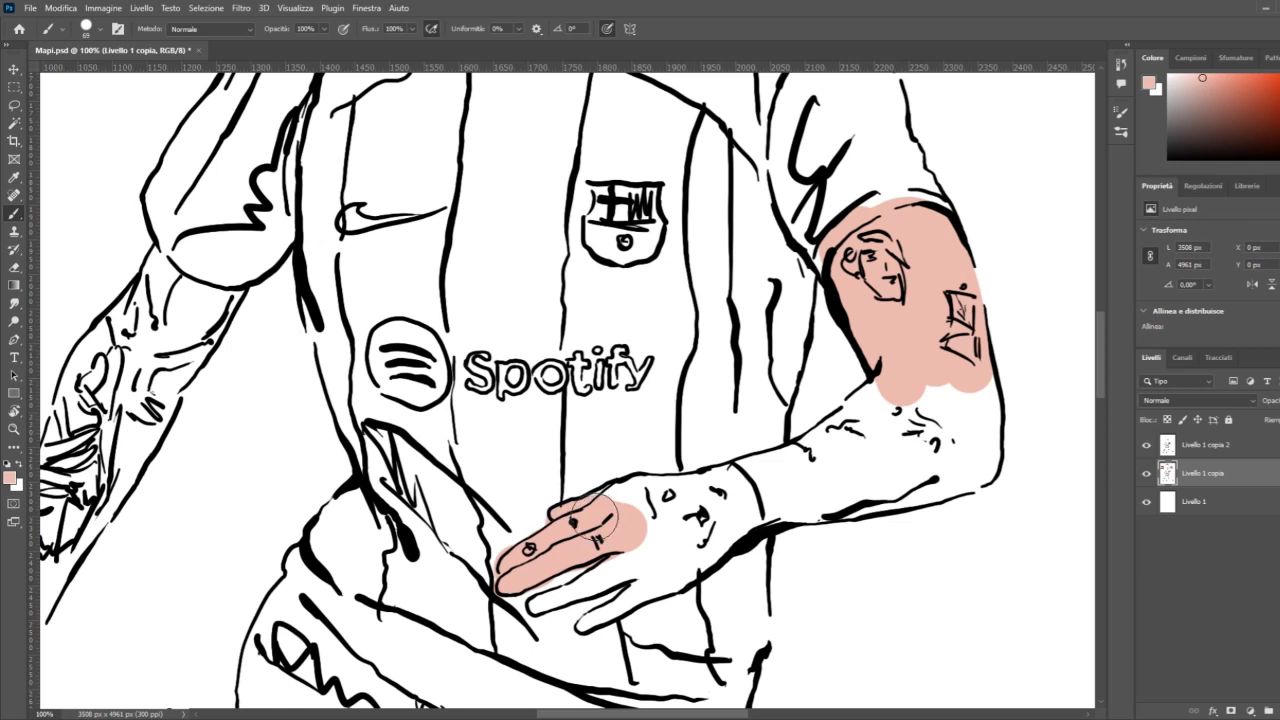
pyautogui.moveTo(596, 515)
pyautogui.mouseDown()
pyautogui.moveTo(793, 462)
pyautogui.moveTo(896, 393)
pyautogui.mouseUp()
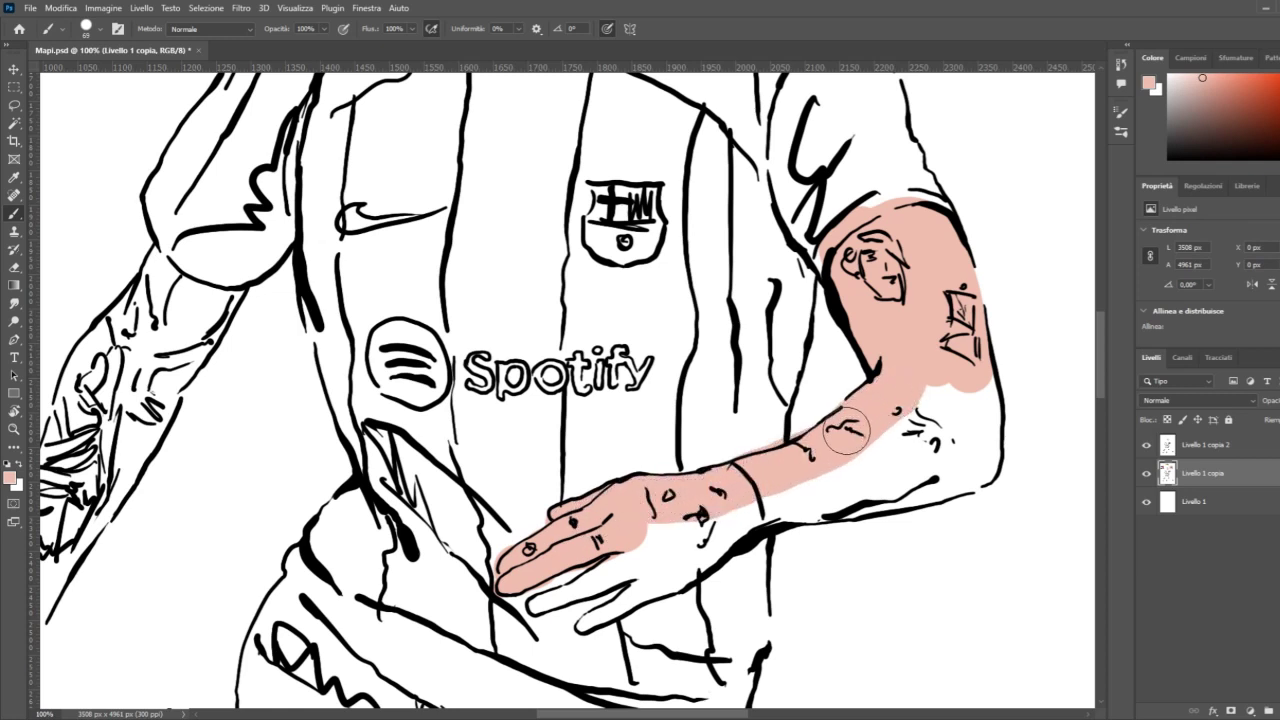
pyautogui.moveTo(846, 430); pyautogui.dragTo(902, 400)
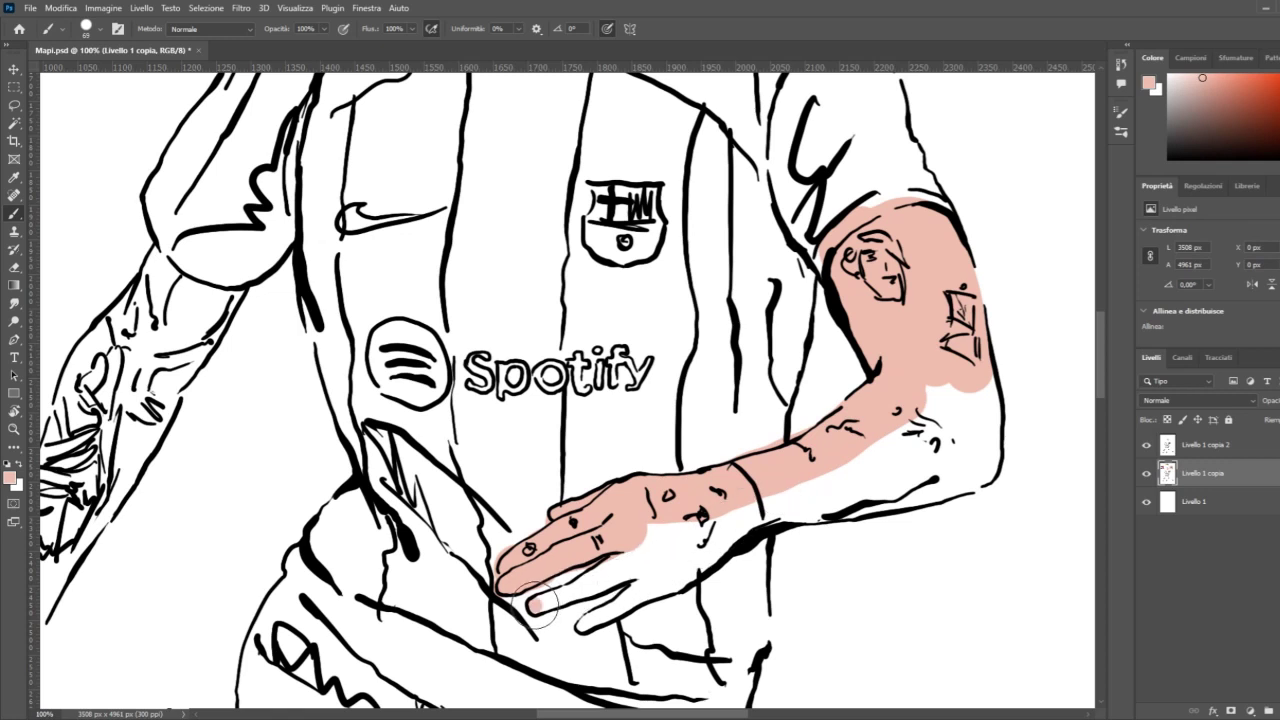
pyautogui.moveTo(535, 605)
pyautogui.mouseDown()
pyautogui.moveTo(655, 556)
pyautogui.moveTo(688, 535)
pyautogui.mouseUp()
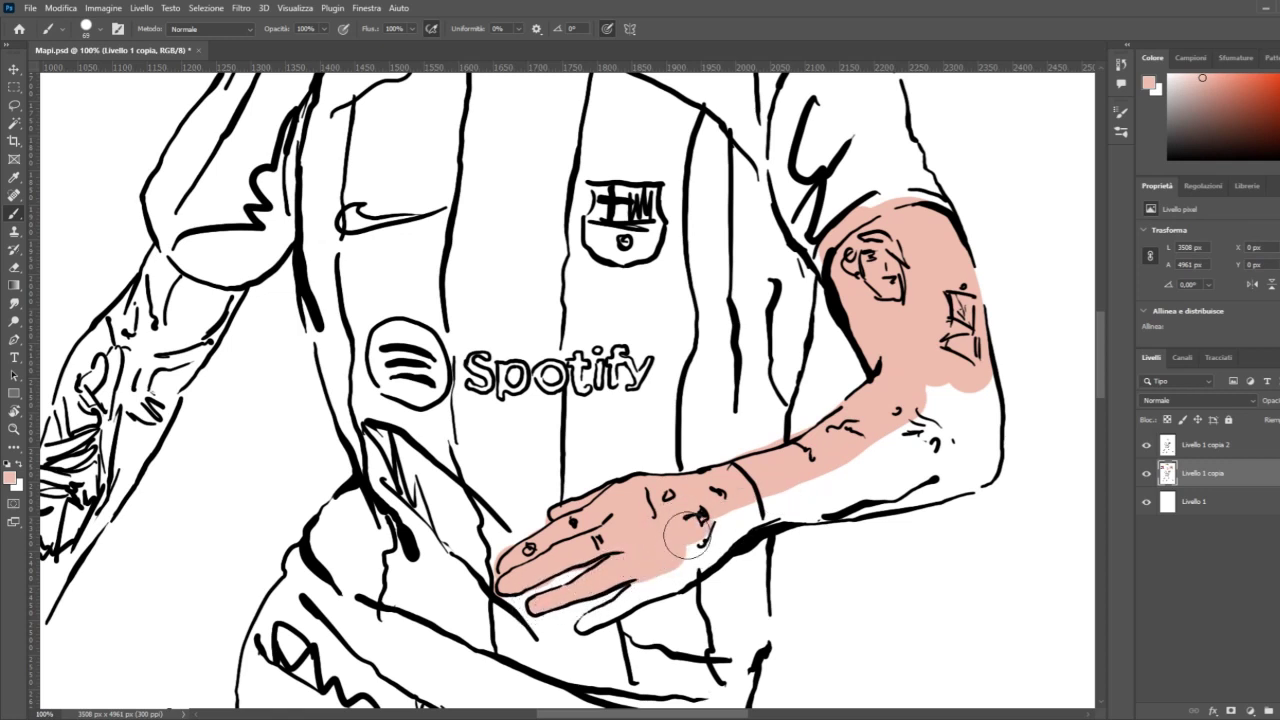
pyautogui.click(586, 624)
pyautogui.moveTo(586, 626)
pyautogui.mouseDown()
pyautogui.moveTo(689, 571)
pyautogui.moveTo(767, 503)
pyautogui.moveTo(880, 493)
pyautogui.moveTo(977, 461)
pyautogui.moveTo(979, 382)
pyautogui.moveTo(968, 412)
pyautogui.moveTo(916, 446)
pyautogui.moveTo(824, 465)
pyautogui.moveTo(916, 421)
pyautogui.moveTo(941, 389)
pyautogui.mouseUp()
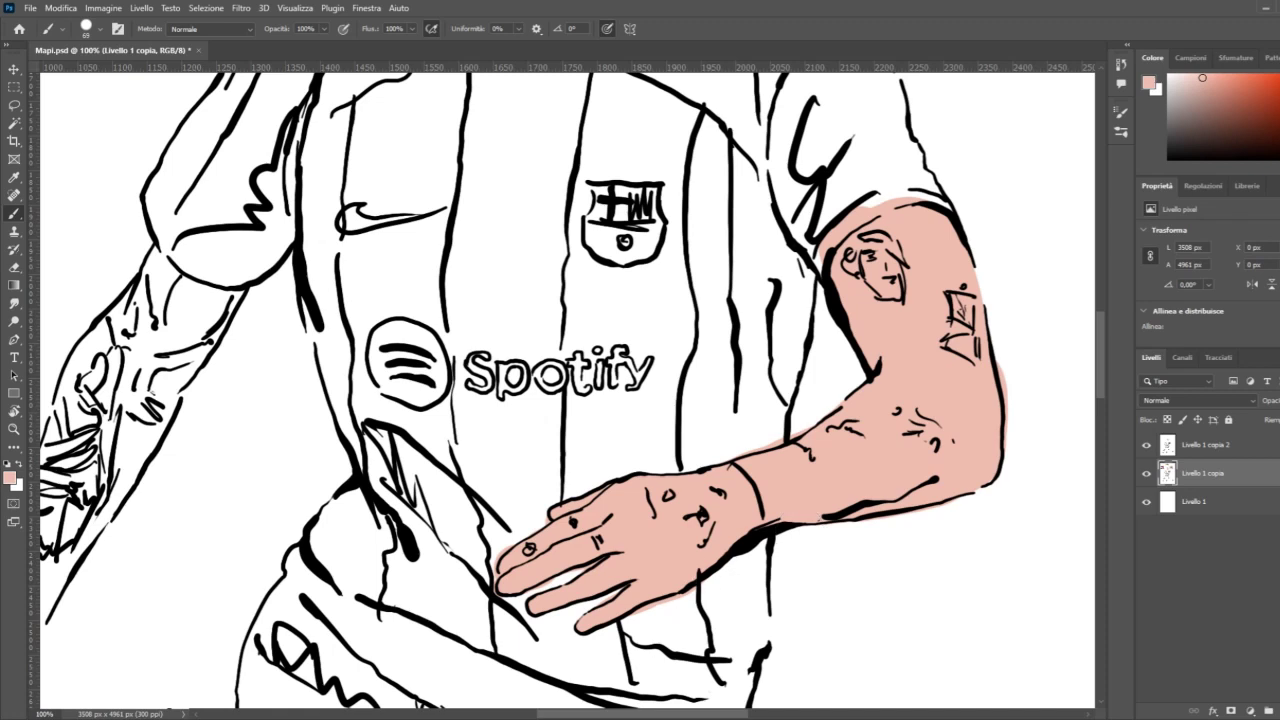
pyautogui.moveTo(576, 716); pyautogui.dragTo(537, 718)
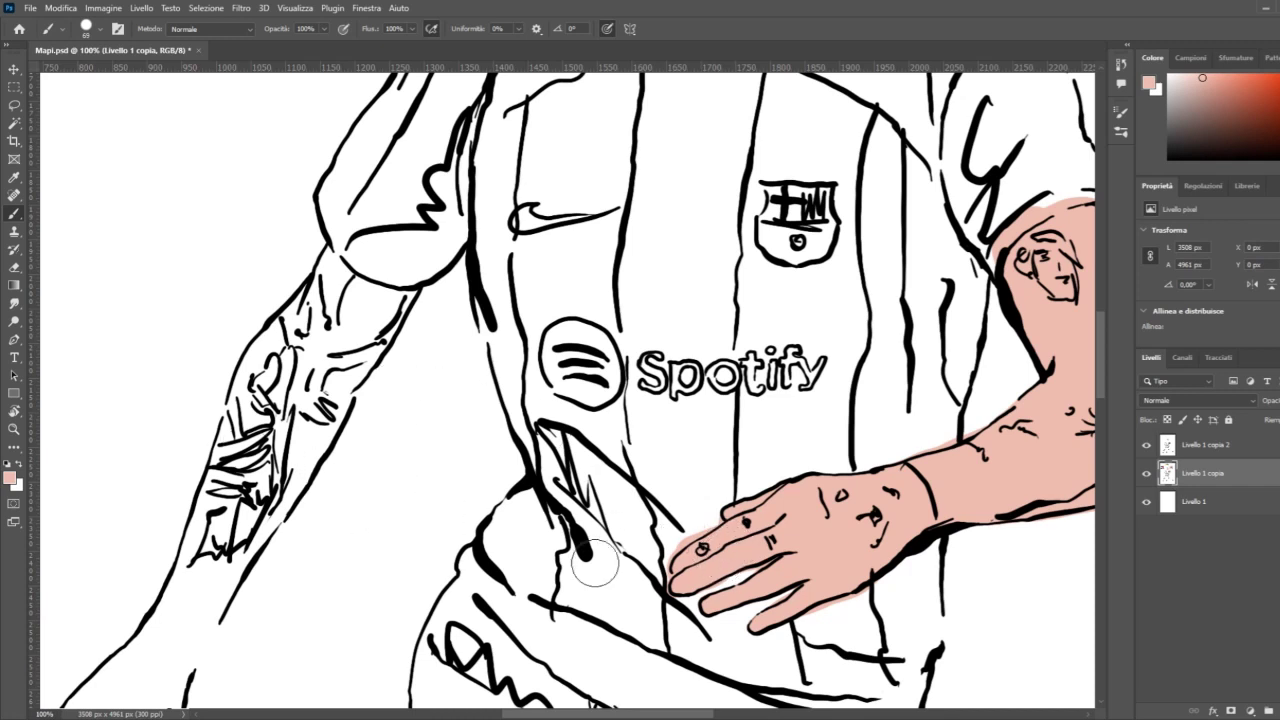
pyautogui.moveTo(771, 617); pyautogui.dragTo(763, 625)
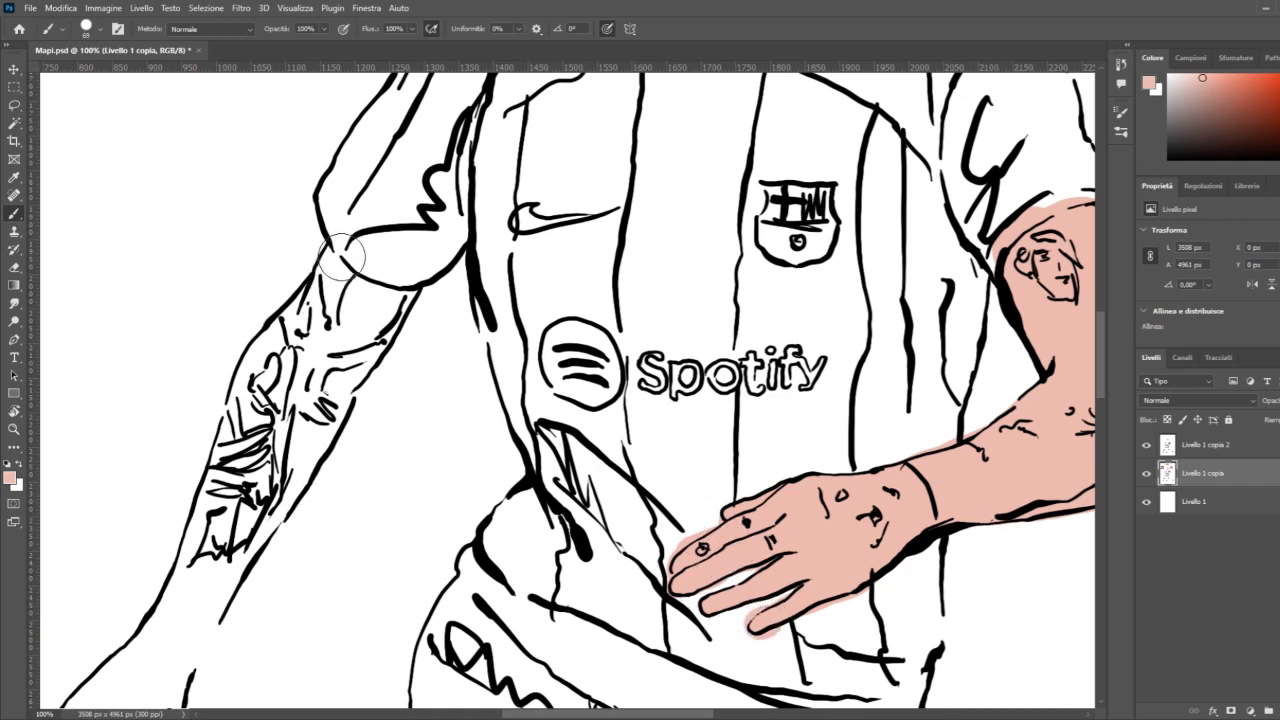
# Step: Fill the tattooed hanging arm and its hand with the light pink skin tone, from the sleeve edge to the fingertips
pyautogui.moveTo(340, 258)
pyautogui.mouseDown()
pyautogui.moveTo(263, 366)
pyautogui.moveTo(218, 498)
pyautogui.moveTo(367, 305)
pyautogui.moveTo(330, 336)
pyautogui.moveTo(370, 278)
pyautogui.moveTo(325, 338)
pyautogui.moveTo(395, 283)
pyautogui.moveTo(170, 648)
pyautogui.moveTo(228, 503)
pyautogui.mouseUp()
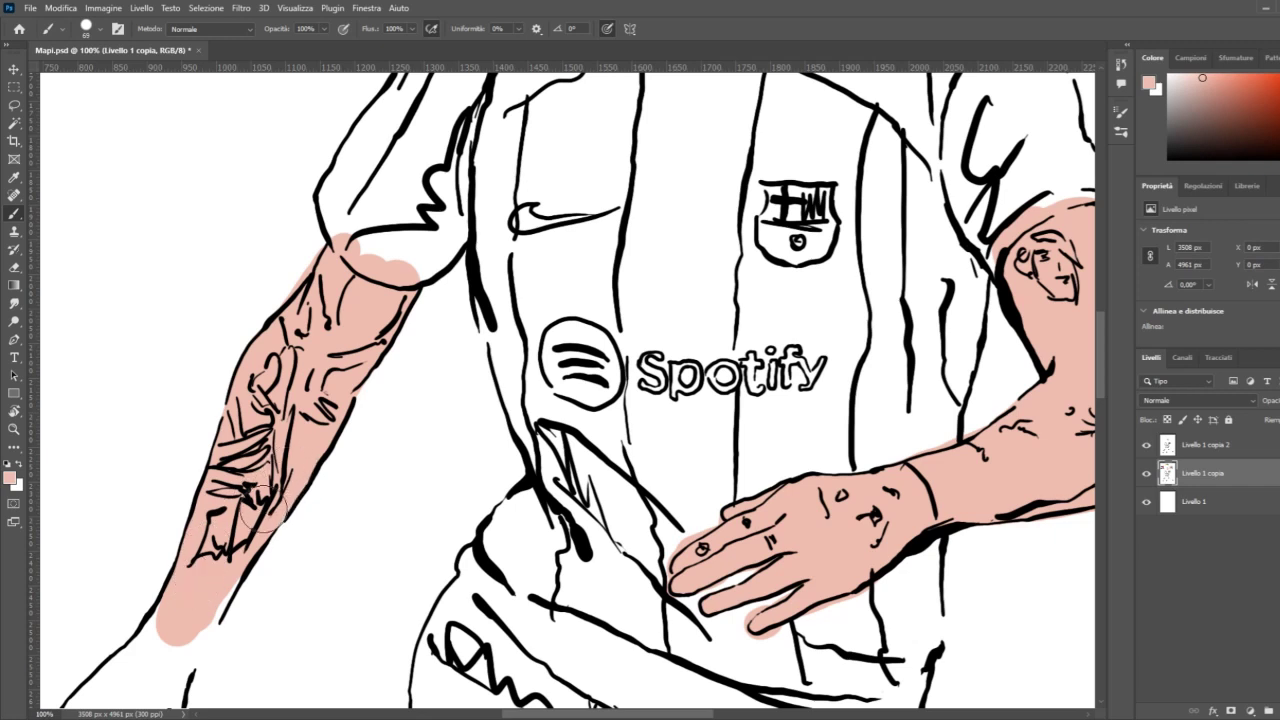
pyautogui.moveTo(230, 555)
pyautogui.mouseDown()
pyautogui.moveTo(157, 674)
pyautogui.moveTo(190, 620)
pyautogui.mouseUp()
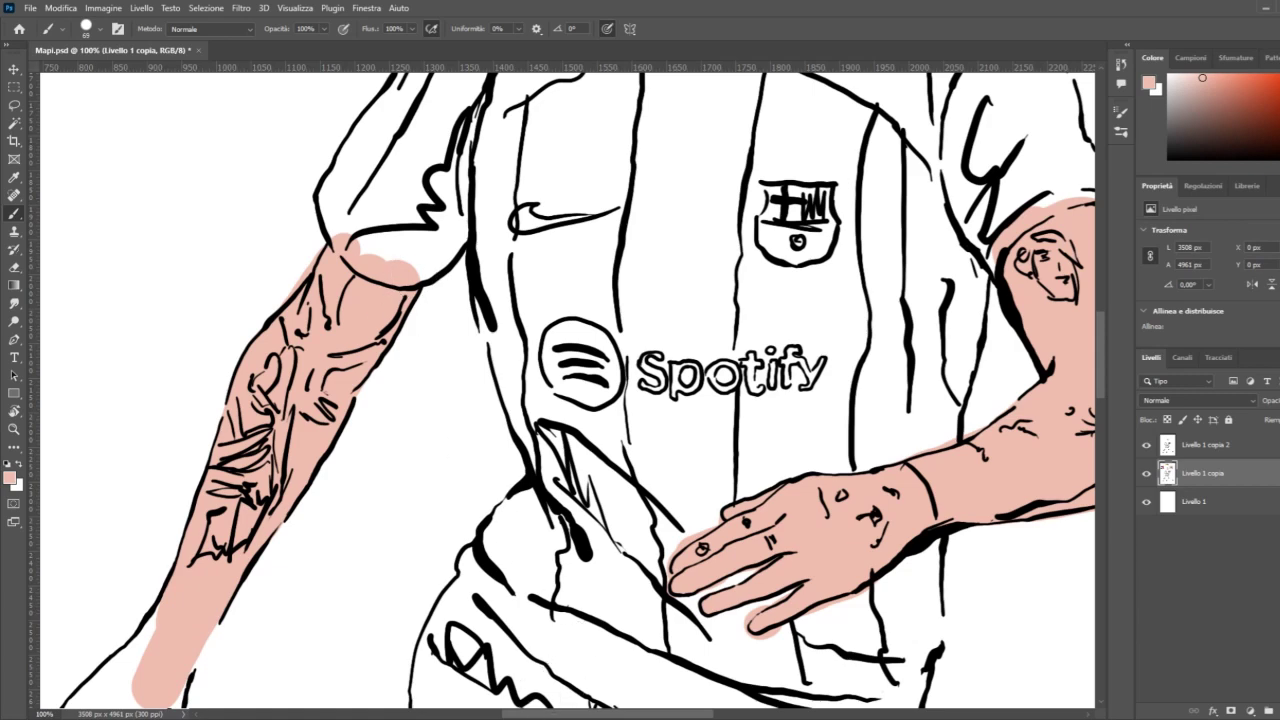
pyautogui.moveTo(560, 716); pyautogui.dragTo(425, 716)
pyautogui.scroll(-3, 715, 500)
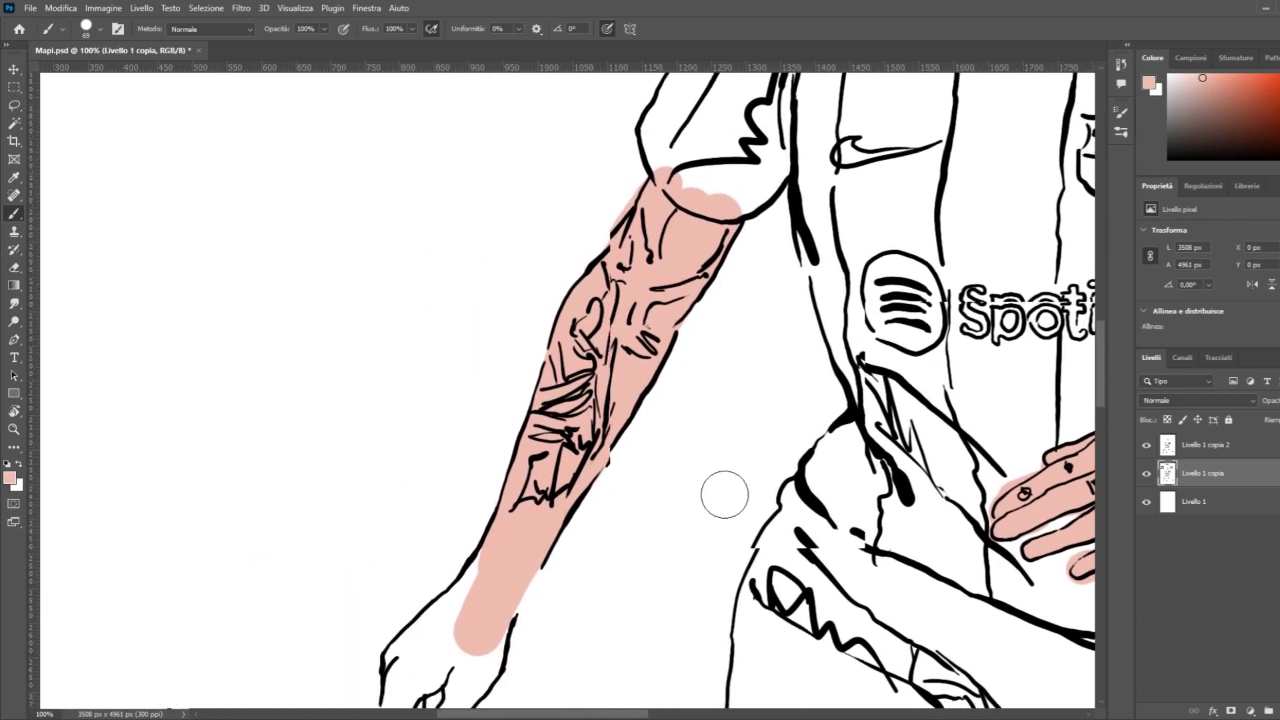
pyautogui.scroll(-5, 747, 481)
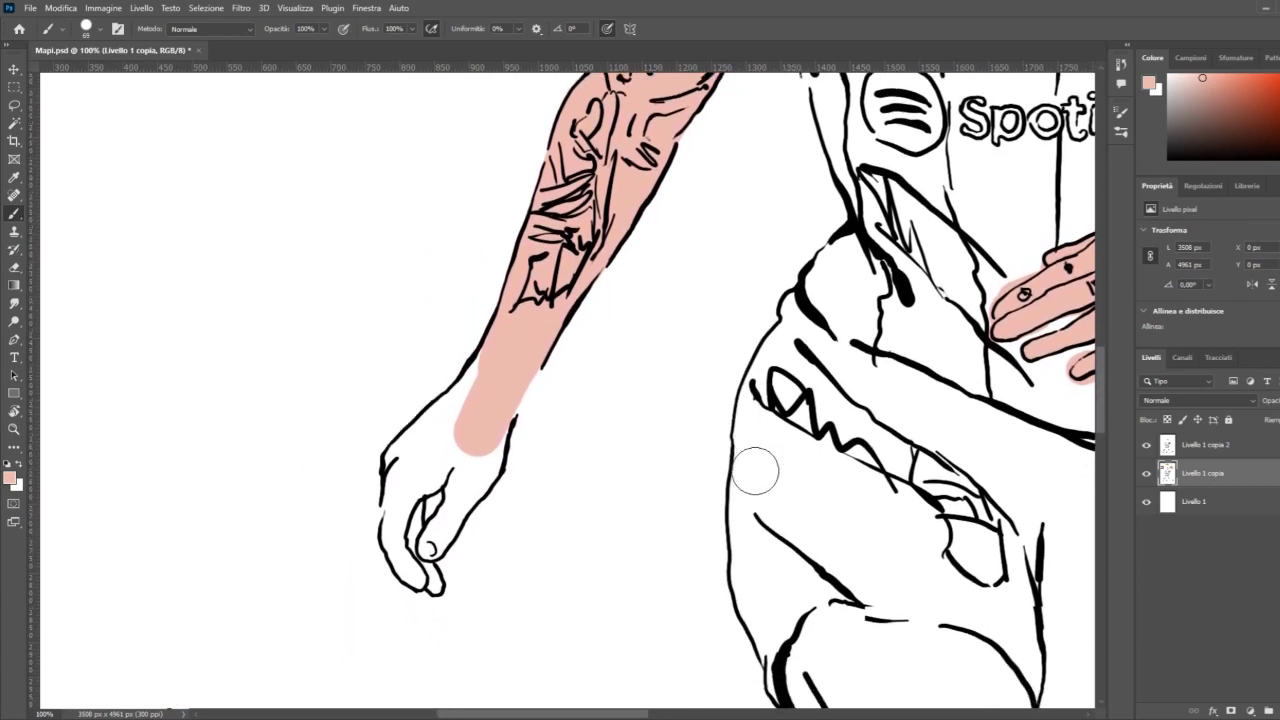
pyautogui.moveTo(424, 557)
pyautogui.mouseDown()
pyautogui.moveTo(404, 497)
pyautogui.moveTo(424, 430)
pyautogui.moveTo(403, 472)
pyautogui.moveTo(408, 440)
pyautogui.moveTo(482, 352)
pyautogui.mouseUp()
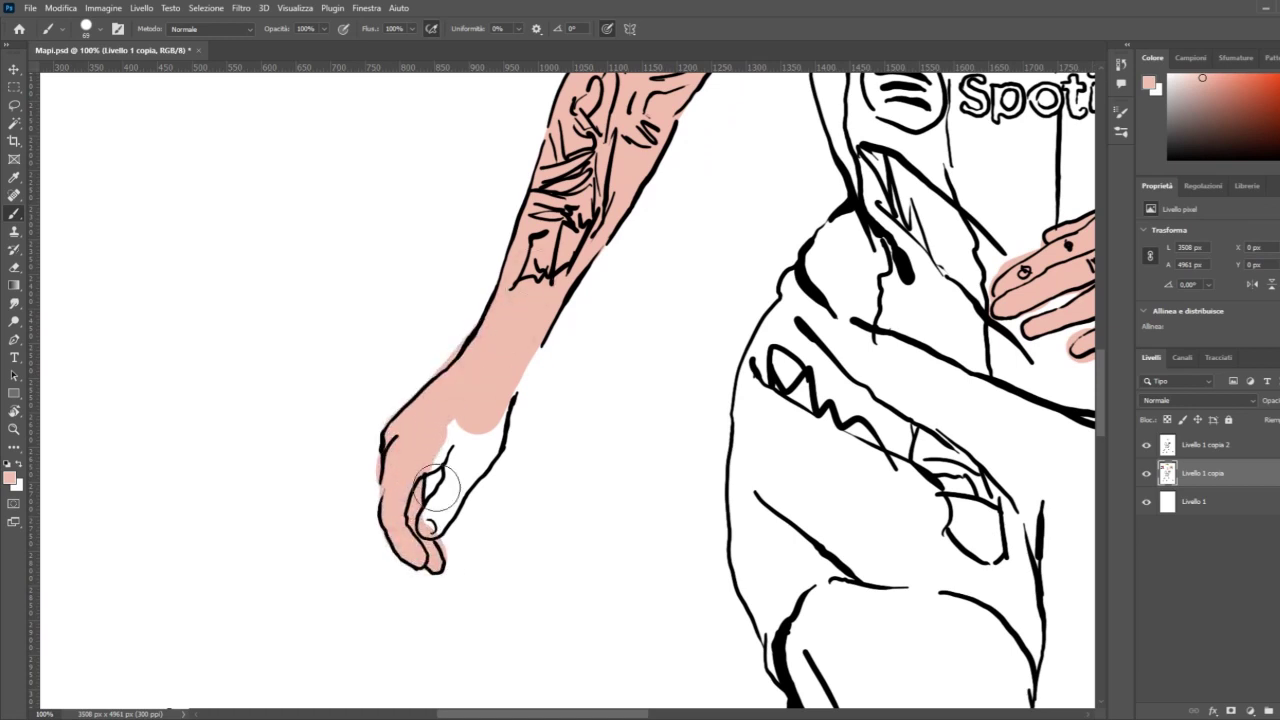
pyautogui.moveTo(424, 520); pyautogui.dragTo(493, 406)
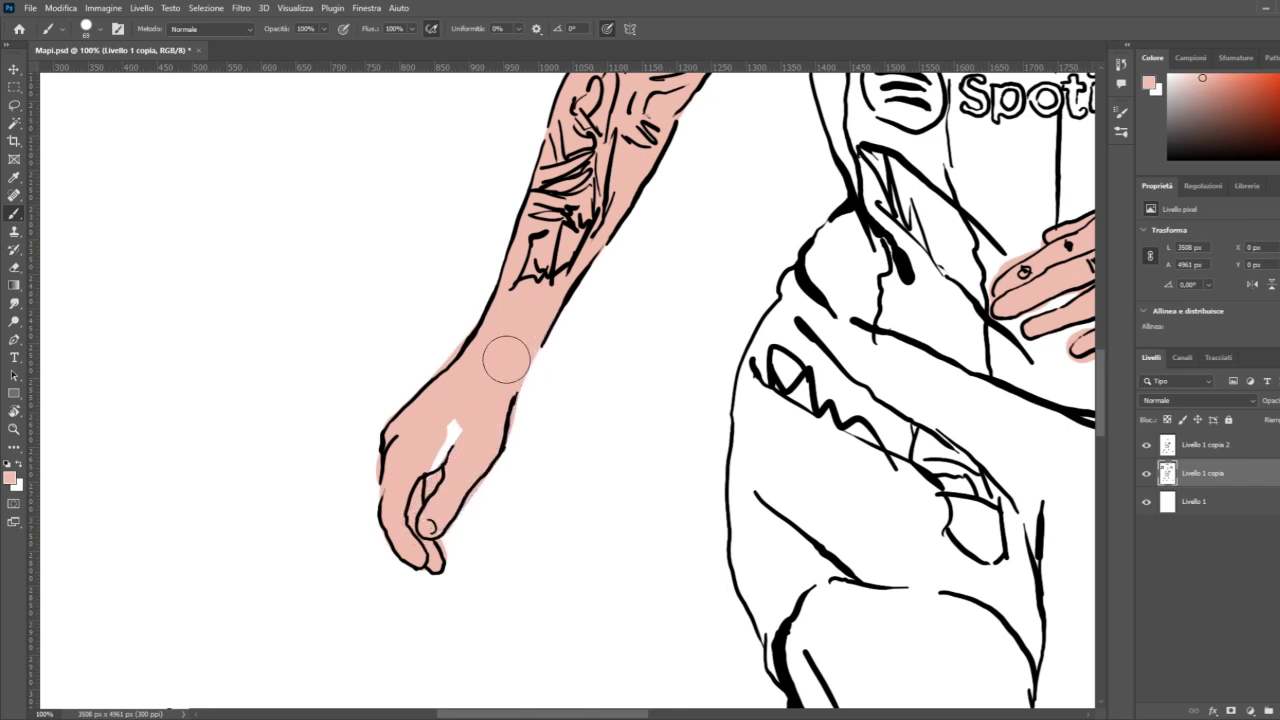
pyautogui.moveTo(506, 358); pyautogui.dragTo(463, 429)
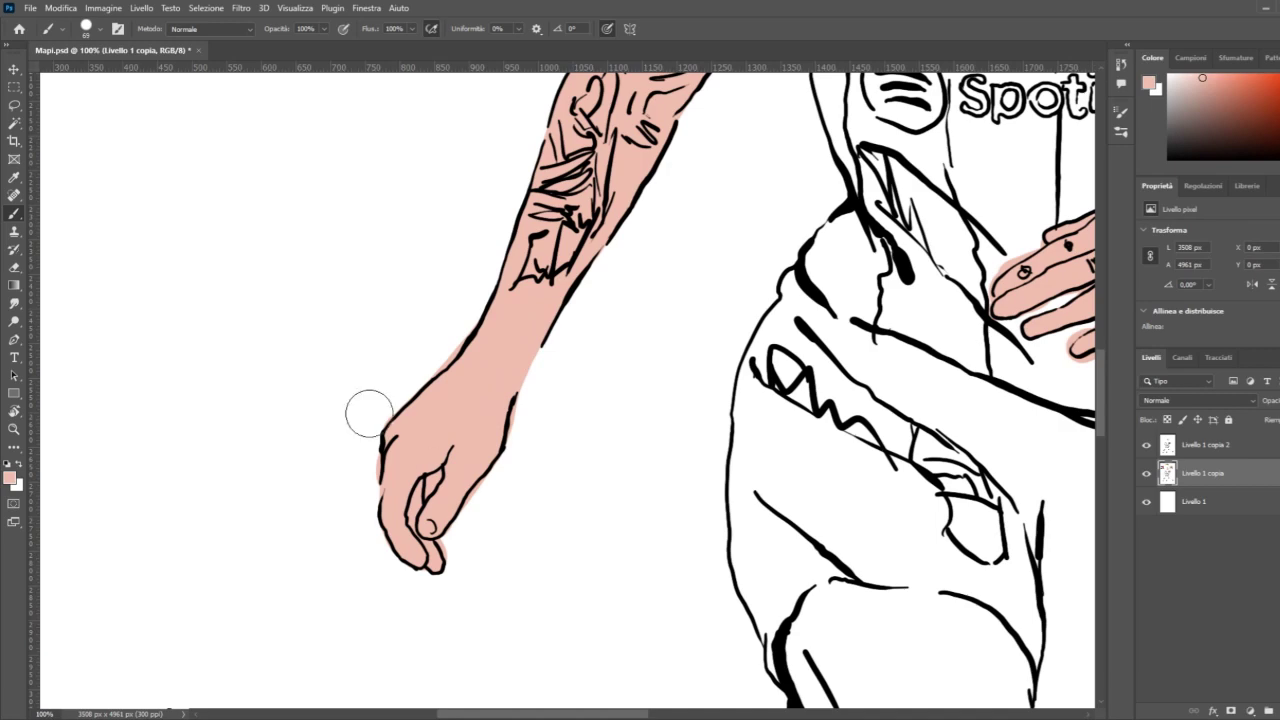
# Step: Paint the bare parts of both legs, between shorts and socks, with the light pink skin tone
pyautogui.hscroll(8, 743, 658)
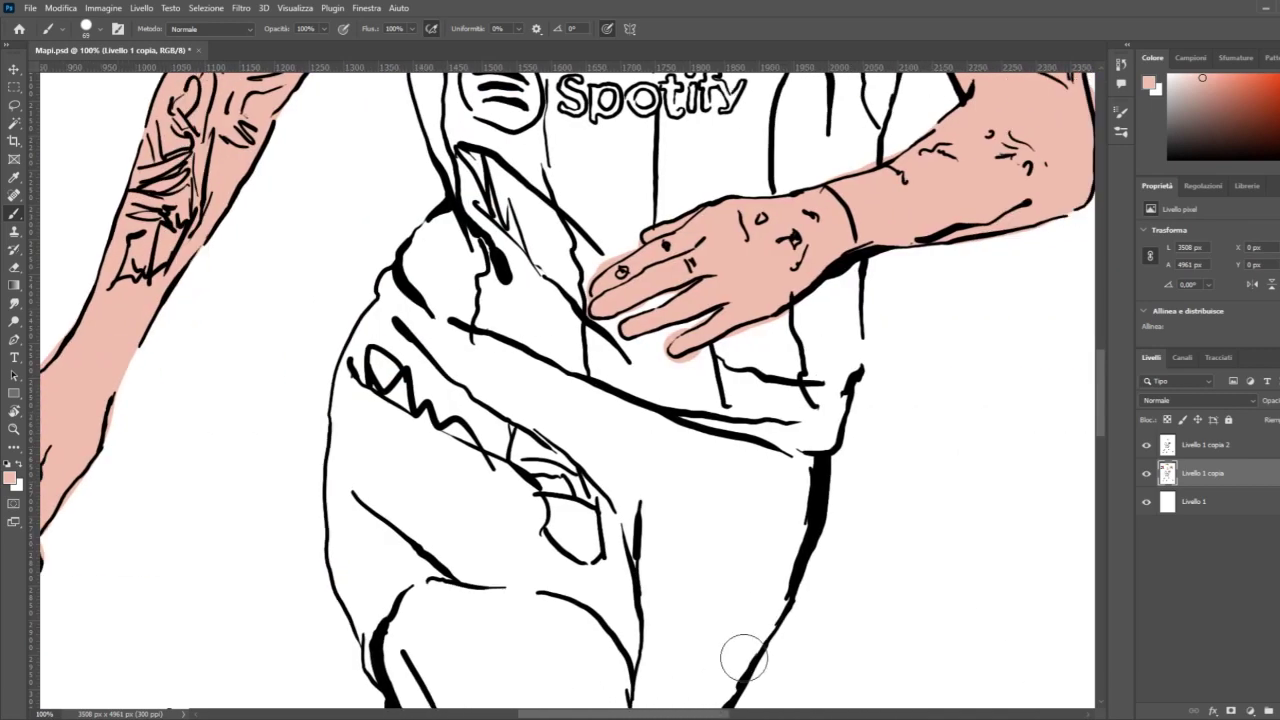
pyautogui.moveTo(1108, 407); pyautogui.dragTo(1110, 469)
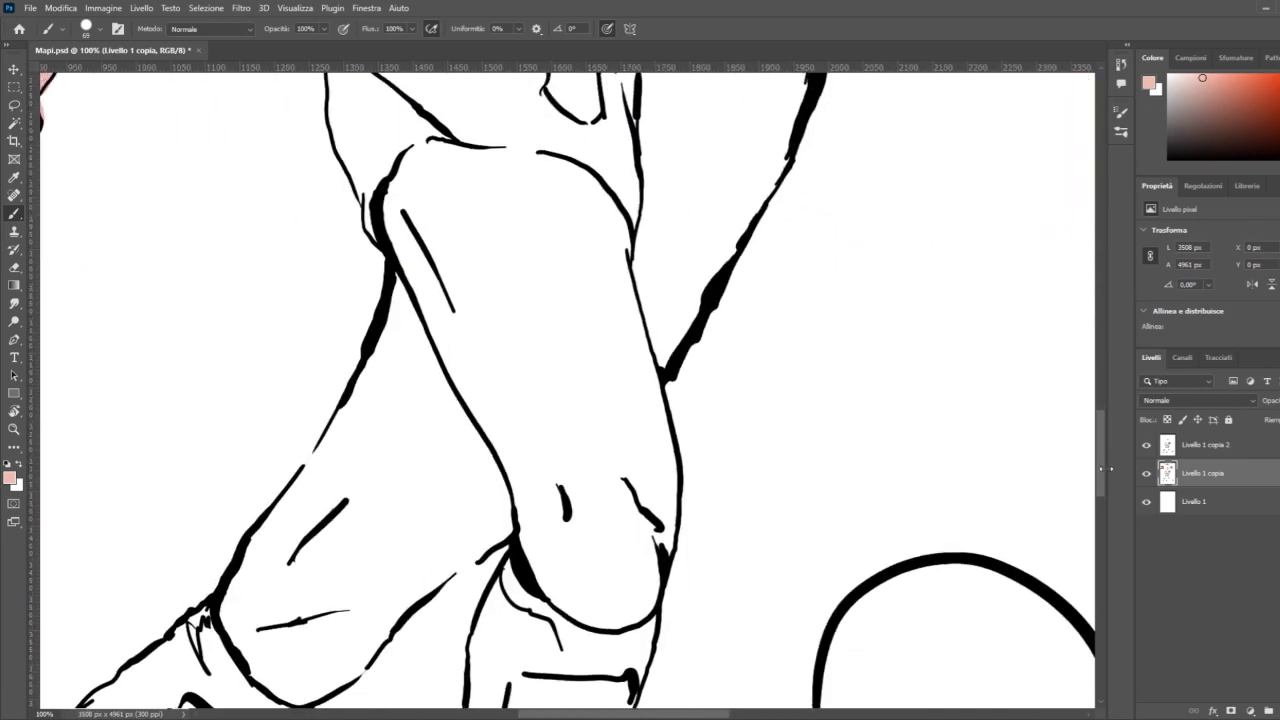
pyautogui.moveTo(402, 212)
pyautogui.mouseDown()
pyautogui.moveTo(434, 156)
pyautogui.moveTo(516, 167)
pyautogui.moveTo(582, 197)
pyautogui.moveTo(608, 256)
pyautogui.moveTo(410, 235)
pyautogui.moveTo(462, 298)
pyautogui.moveTo(463, 162)
pyautogui.moveTo(504, 203)
pyautogui.moveTo(562, 307)
pyautogui.moveTo(590, 271)
pyautogui.moveTo(625, 410)
pyautogui.mouseUp()
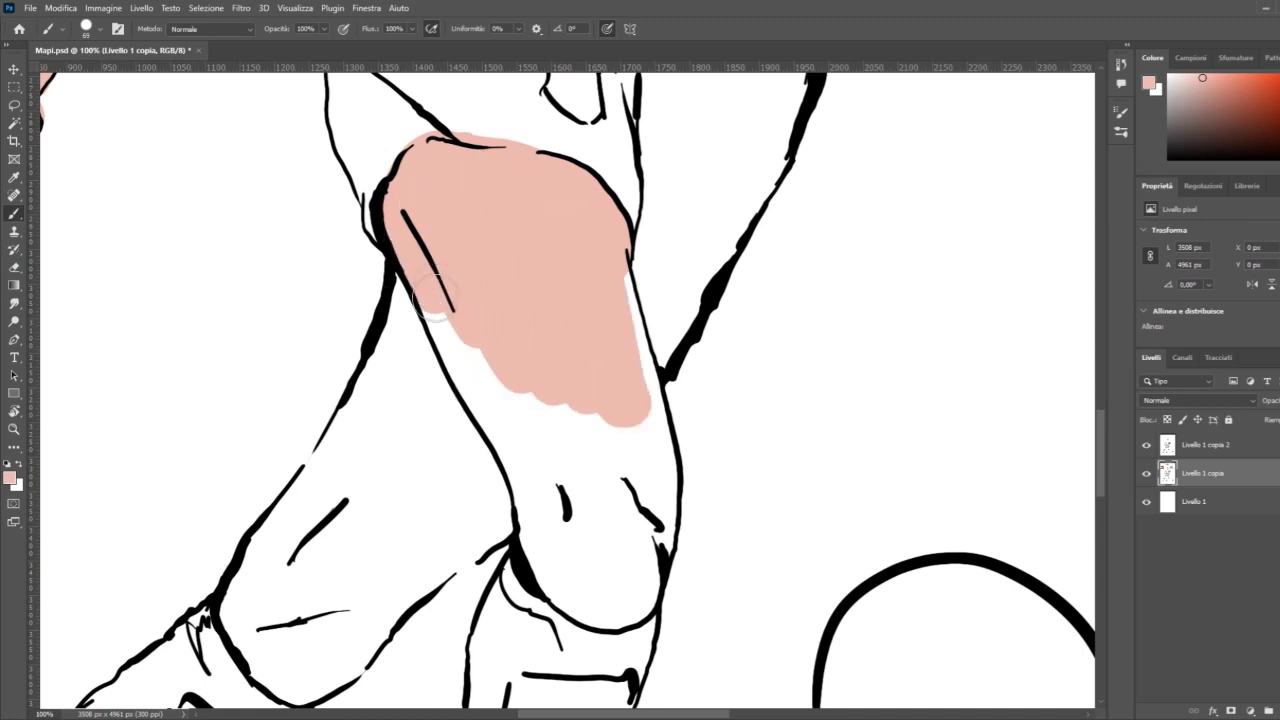
pyautogui.moveTo(433, 296)
pyautogui.mouseDown()
pyautogui.moveTo(465, 357)
pyautogui.moveTo(412, 308)
pyautogui.moveTo(488, 355)
pyautogui.moveTo(458, 346)
pyautogui.moveTo(531, 471)
pyautogui.moveTo(543, 547)
pyautogui.moveTo(573, 592)
pyautogui.moveTo(618, 604)
pyautogui.moveTo(634, 589)
pyautogui.moveTo(656, 493)
pyautogui.moveTo(603, 259)
pyautogui.moveTo(615, 488)
pyautogui.moveTo(595, 553)
pyautogui.moveTo(558, 490)
pyautogui.moveTo(529, 386)
pyautogui.moveTo(576, 548)
pyautogui.moveTo(576, 415)
pyautogui.moveTo(599, 552)
pyautogui.mouseUp()
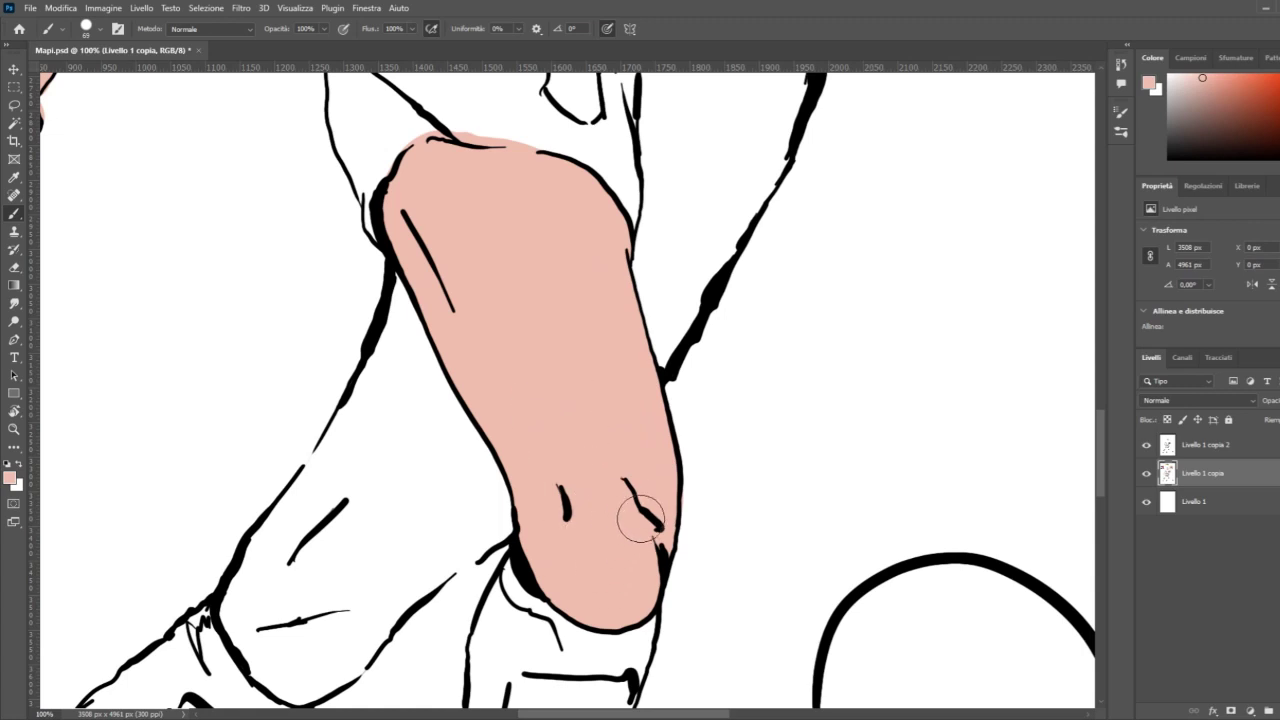
pyautogui.moveTo(418, 267)
pyautogui.mouseDown()
pyautogui.moveTo(391, 372)
pyautogui.moveTo(241, 616)
pyautogui.moveTo(261, 571)
pyautogui.mouseUp()
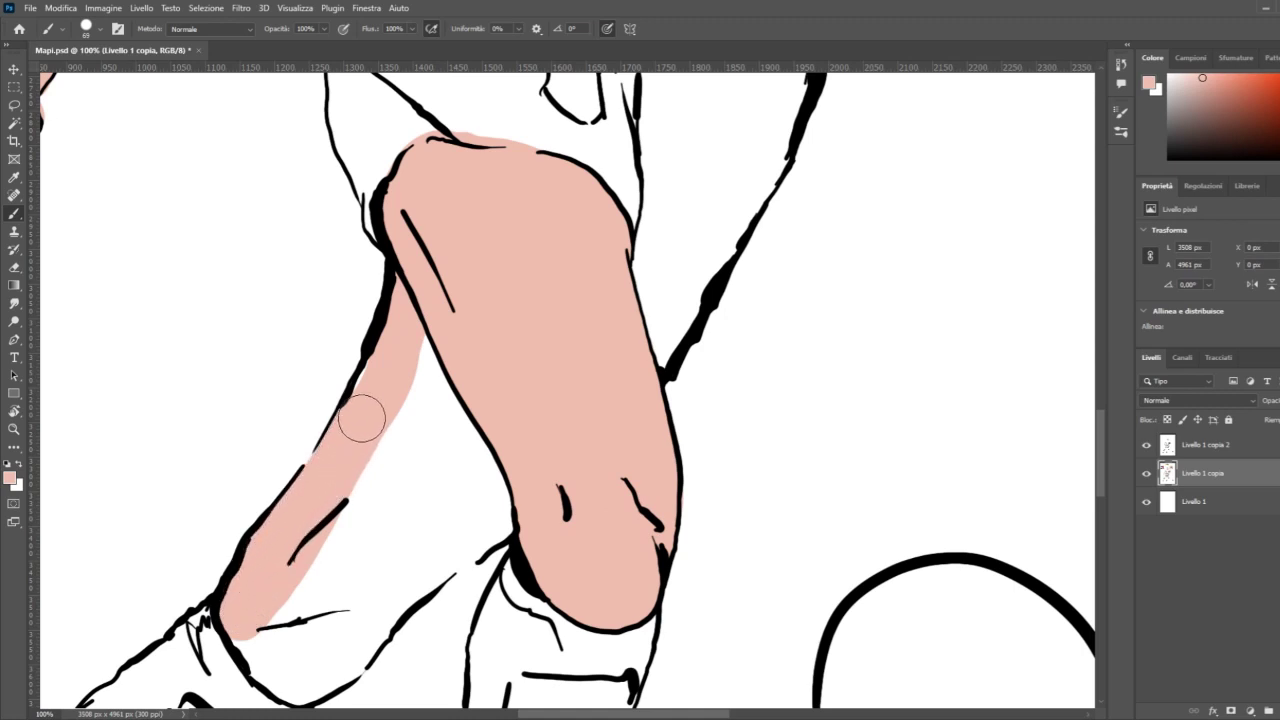
pyautogui.moveTo(394, 356); pyautogui.dragTo(373, 414)
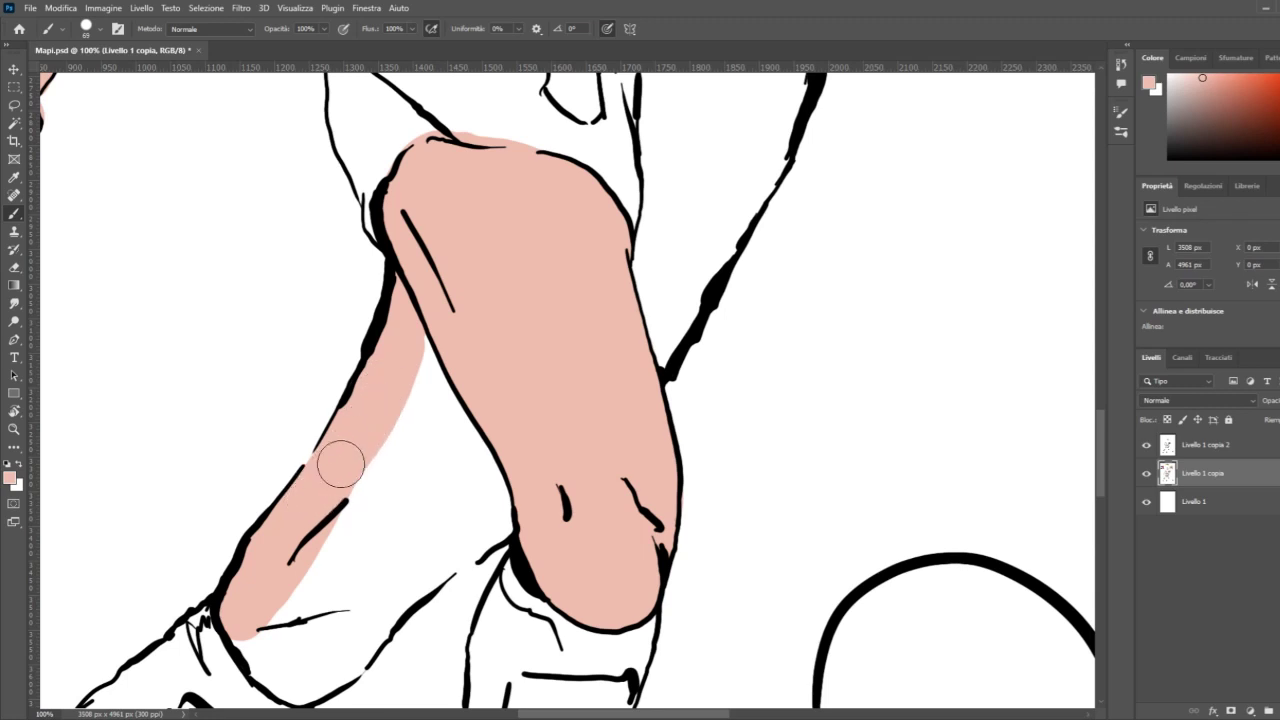
pyautogui.moveTo(340, 463)
pyautogui.mouseDown()
pyautogui.moveTo(417, 474)
pyautogui.moveTo(277, 589)
pyautogui.moveTo(251, 632)
pyautogui.moveTo(292, 681)
pyautogui.moveTo(333, 660)
pyautogui.moveTo(480, 520)
pyautogui.moveTo(488, 468)
pyautogui.moveTo(286, 614)
pyautogui.moveTo(315, 541)
pyautogui.mouseUp()
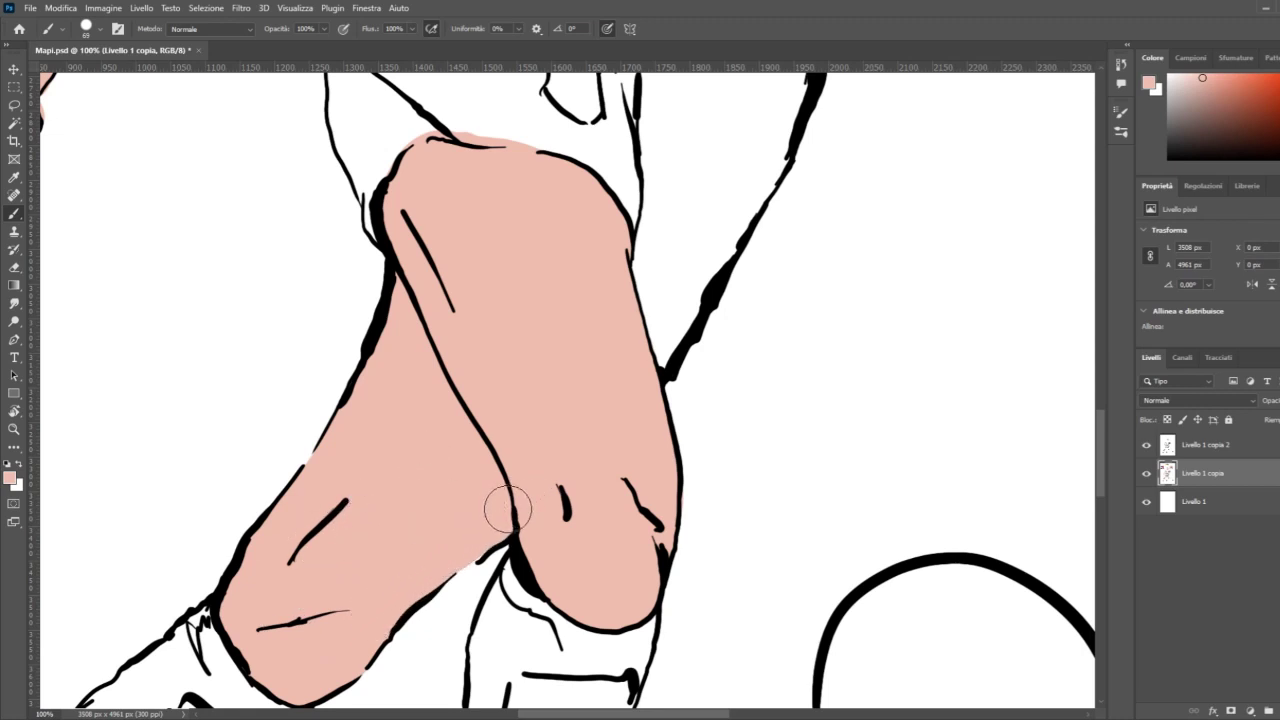
# Step: Sample the light brown palette circle as the foreground colour and get the Brush ready for a close-up of the head
pyautogui.hotkey('ctrl', '-')
pyautogui.hotkey('ctrl', '-')
pyautogui.hotkey('ctrl', '-')
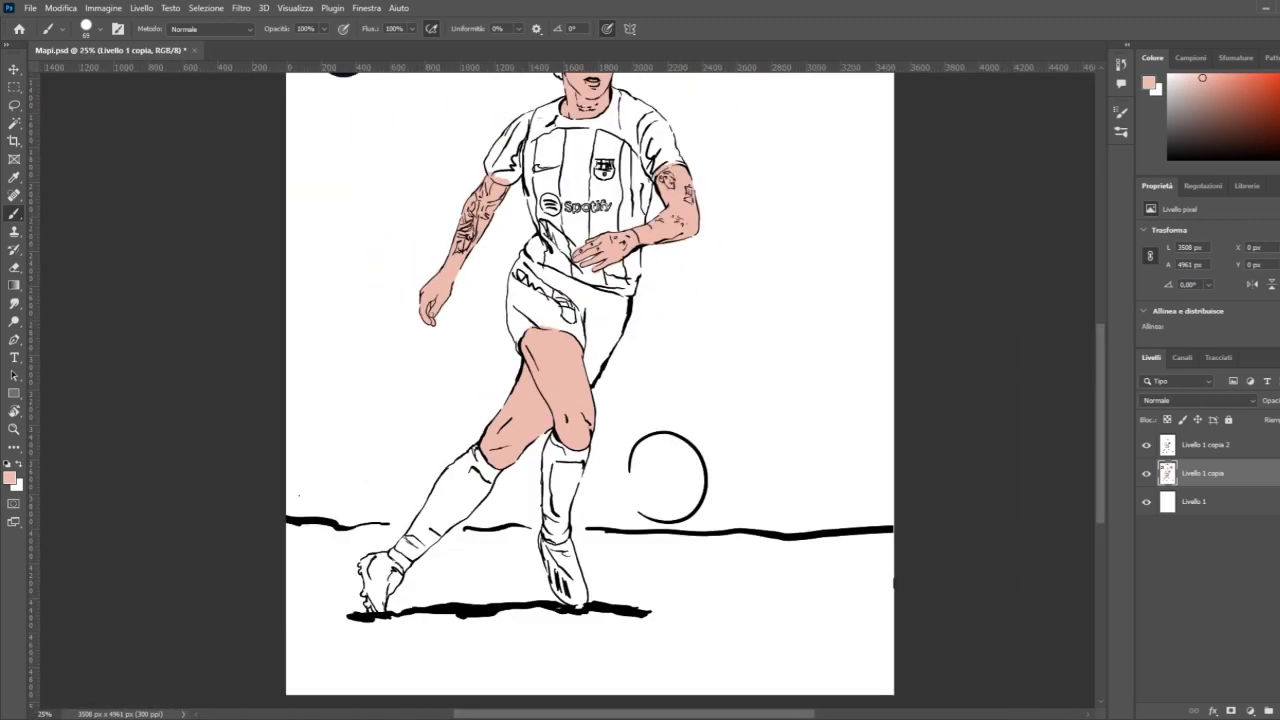
pyautogui.scroll(5, 491, 387)
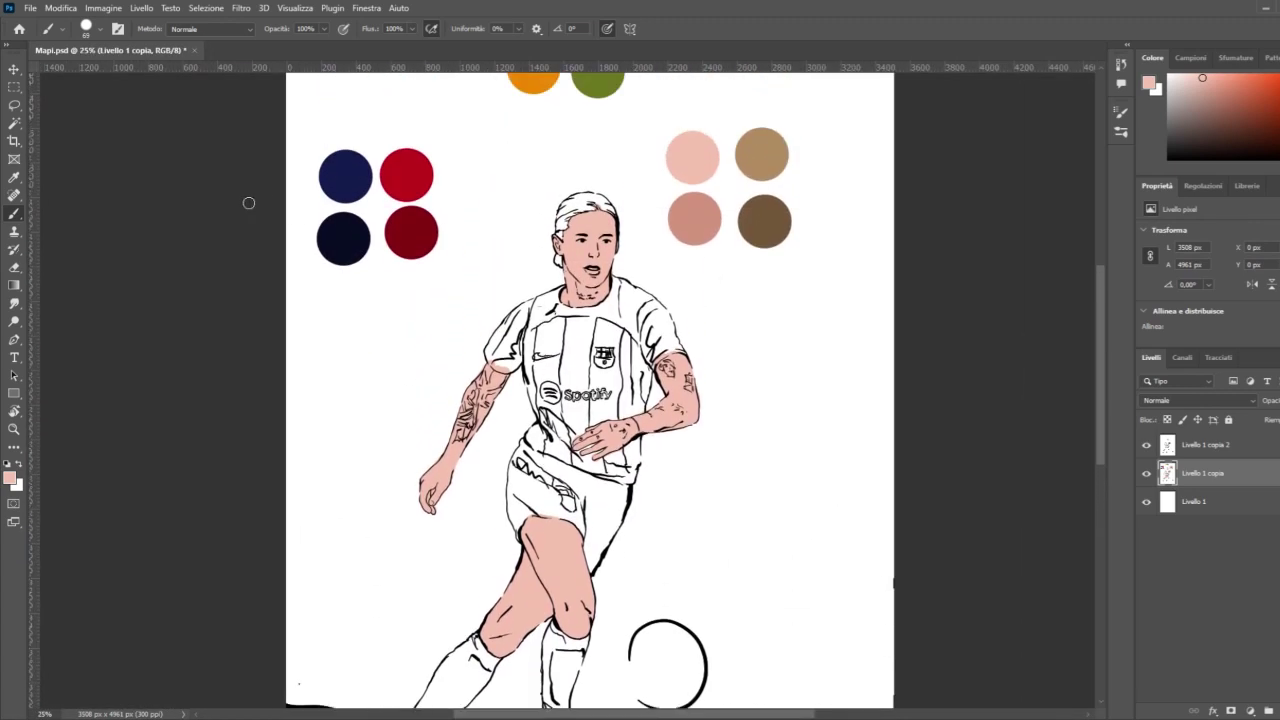
pyautogui.scroll(1, 189, 239)
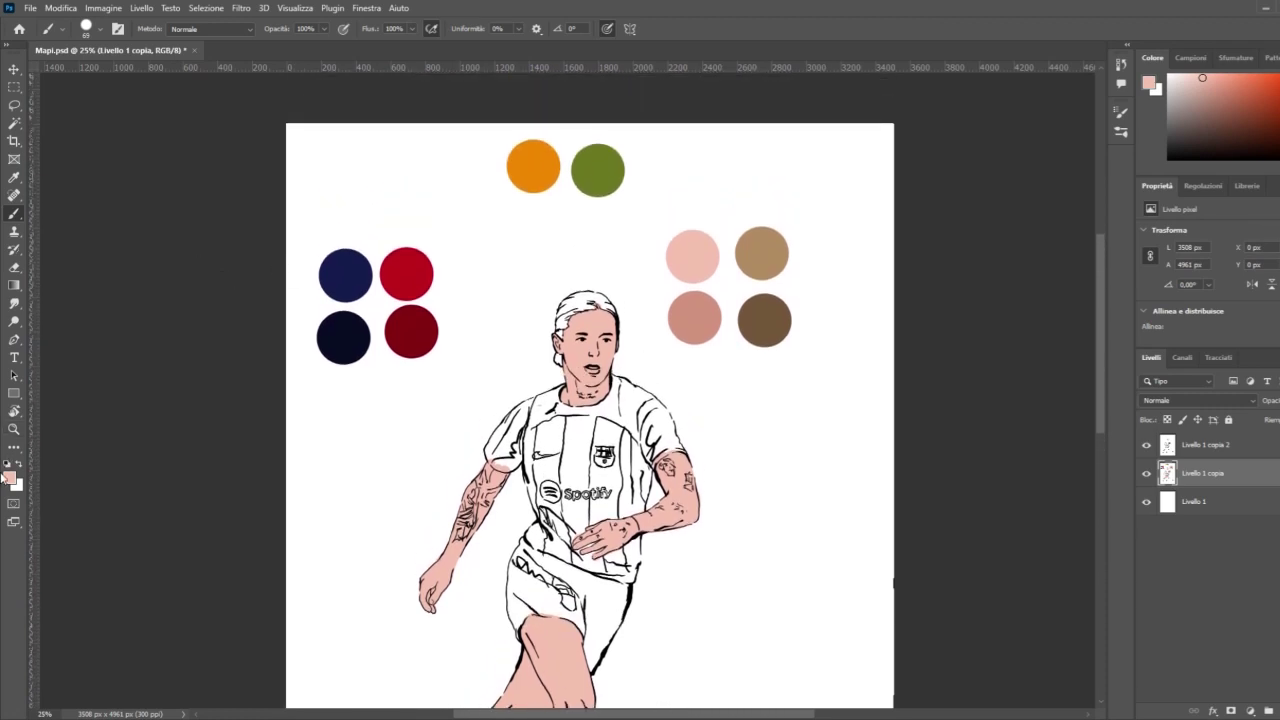
pyautogui.press('i')
pyautogui.press('b')
pyautogui.click(13, 429)
pyautogui.click(598, 322)
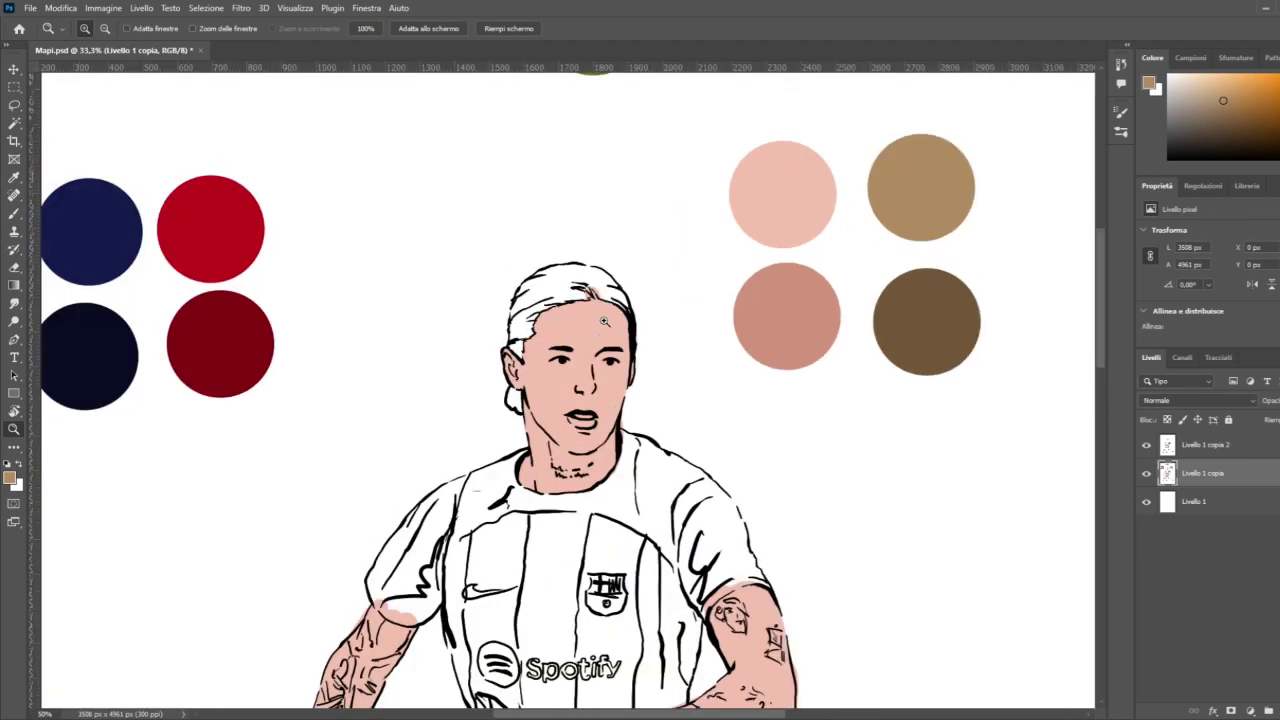
pyautogui.click(541, 392)
pyautogui.click(14, 213)
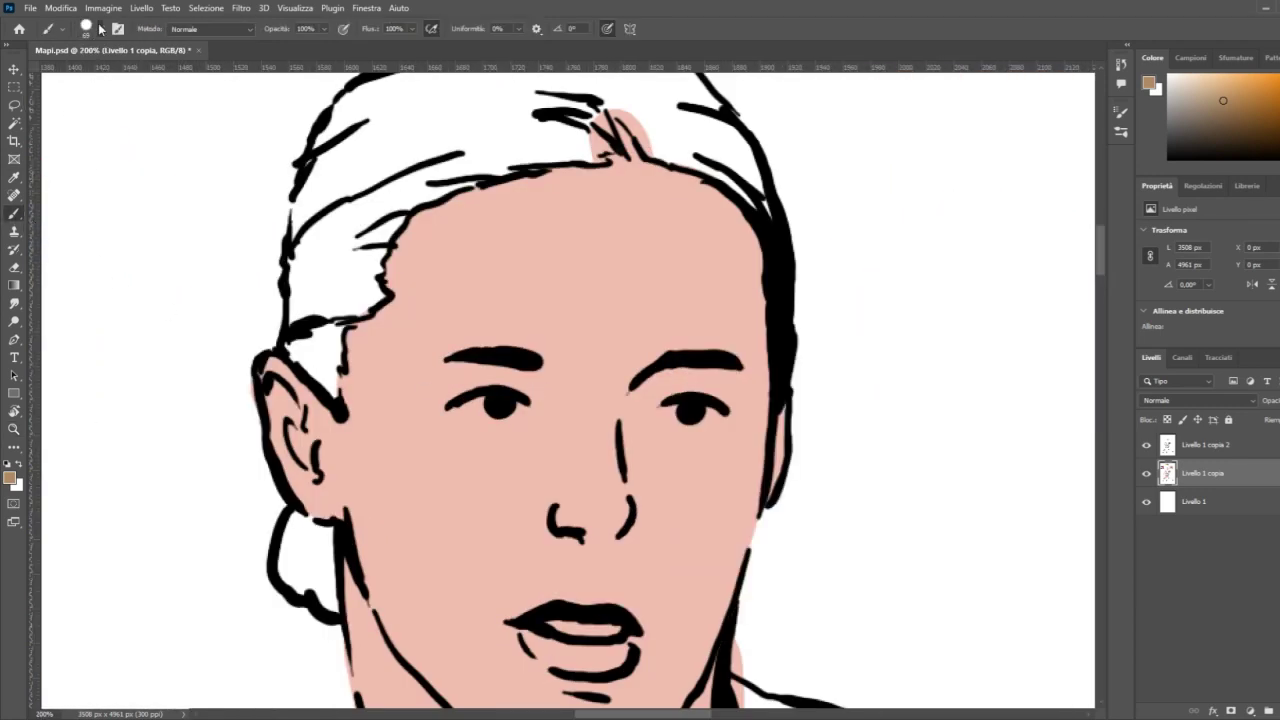
# Step: Fill the hair and the low bun with light brown up to the outlines, using a smaller brush
pyautogui.click(377, 184)
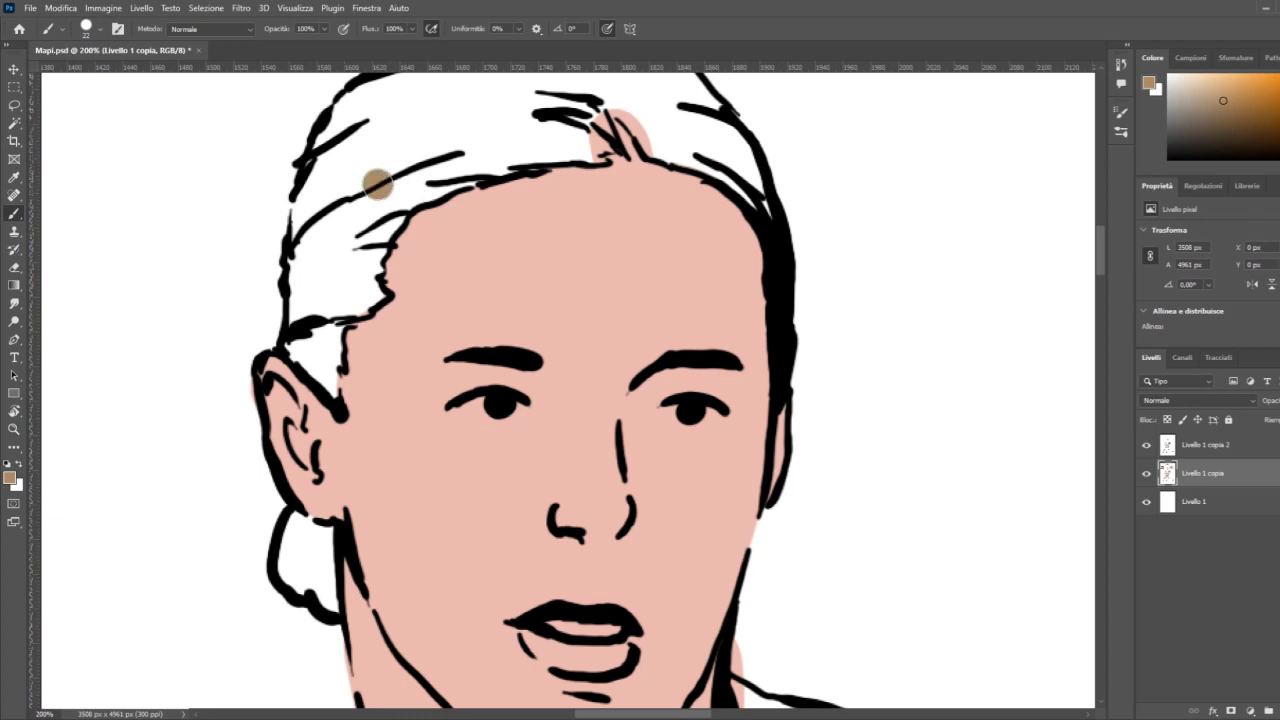
pyautogui.moveTo(305, 577)
pyautogui.mouseDown()
pyautogui.moveTo(328, 612)
pyautogui.moveTo(322, 540)
pyautogui.moveTo(294, 518)
pyautogui.moveTo(303, 588)
pyautogui.moveTo(308, 566)
pyautogui.mouseUp()
pyautogui.moveTo(331, 380)
pyautogui.mouseDown()
pyautogui.moveTo(331, 347)
pyautogui.moveTo(328, 378)
pyautogui.moveTo(298, 342)
pyautogui.moveTo(302, 265)
pyautogui.moveTo(313, 257)
pyautogui.moveTo(314, 333)
pyautogui.moveTo(330, 330)
pyautogui.moveTo(339, 308)
pyautogui.moveTo(372, 292)
pyautogui.moveTo(371, 250)
pyautogui.moveTo(399, 207)
pyautogui.moveTo(339, 281)
pyautogui.moveTo(345, 260)
pyautogui.moveTo(305, 225)
pyautogui.moveTo(355, 197)
pyautogui.moveTo(336, 233)
pyautogui.moveTo(335, 208)
pyautogui.moveTo(308, 240)
pyautogui.moveTo(306, 207)
pyautogui.moveTo(332, 150)
pyautogui.moveTo(319, 221)
pyautogui.moveTo(361, 213)
pyautogui.moveTo(387, 186)
pyautogui.moveTo(409, 193)
pyautogui.moveTo(515, 157)
pyautogui.moveTo(582, 148)
pyautogui.moveTo(612, 163)
pyautogui.moveTo(590, 158)
pyautogui.moveTo(597, 141)
pyautogui.moveTo(606, 150)
pyautogui.moveTo(588, 118)
pyautogui.moveTo(457, 146)
pyautogui.moveTo(504, 150)
pyautogui.moveTo(625, 120)
pyautogui.moveTo(606, 92)
pyautogui.moveTo(660, 146)
pyautogui.moveTo(746, 184)
pyautogui.moveTo(774, 211)
pyautogui.moveTo(771, 228)
pyautogui.moveTo(752, 162)
pyautogui.moveTo(690, 124)
pyautogui.moveTo(680, 88)
pyautogui.mouseUp()
pyautogui.scroll(3, 765, 85)
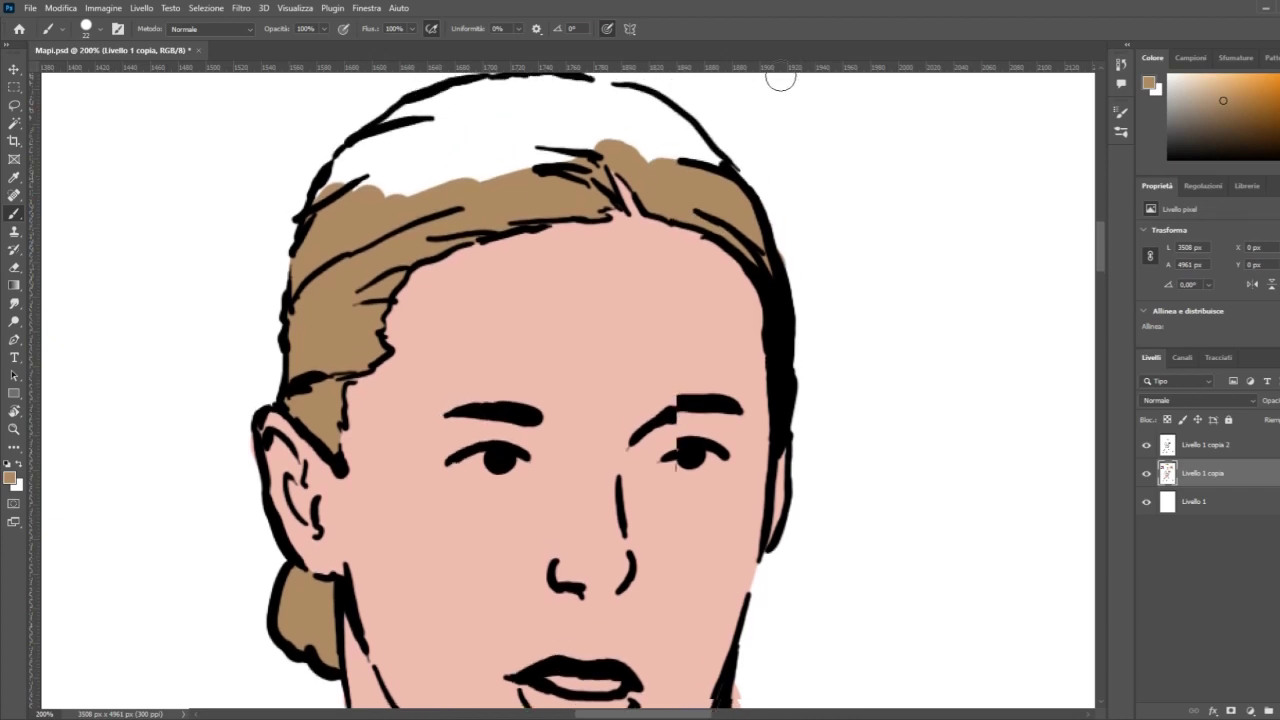
pyautogui.moveTo(398, 258)
pyautogui.mouseDown()
pyautogui.moveTo(470, 219)
pyautogui.moveTo(363, 277)
pyautogui.moveTo(378, 247)
pyautogui.moveTo(327, 267)
pyautogui.moveTo(361, 224)
pyautogui.moveTo(345, 237)
pyautogui.moveTo(431, 198)
pyautogui.moveTo(386, 213)
pyautogui.moveTo(431, 177)
pyautogui.moveTo(475, 178)
pyautogui.moveTo(448, 210)
pyautogui.moveTo(524, 185)
pyautogui.moveTo(545, 194)
pyautogui.moveTo(547, 220)
pyautogui.moveTo(647, 213)
pyautogui.moveTo(711, 240)
pyautogui.moveTo(665, 186)
pyautogui.moveTo(622, 166)
pyautogui.moveTo(523, 154)
pyautogui.moveTo(444, 173)
pyautogui.moveTo(494, 161)
pyautogui.moveTo(623, 183)
pyautogui.mouseUp()
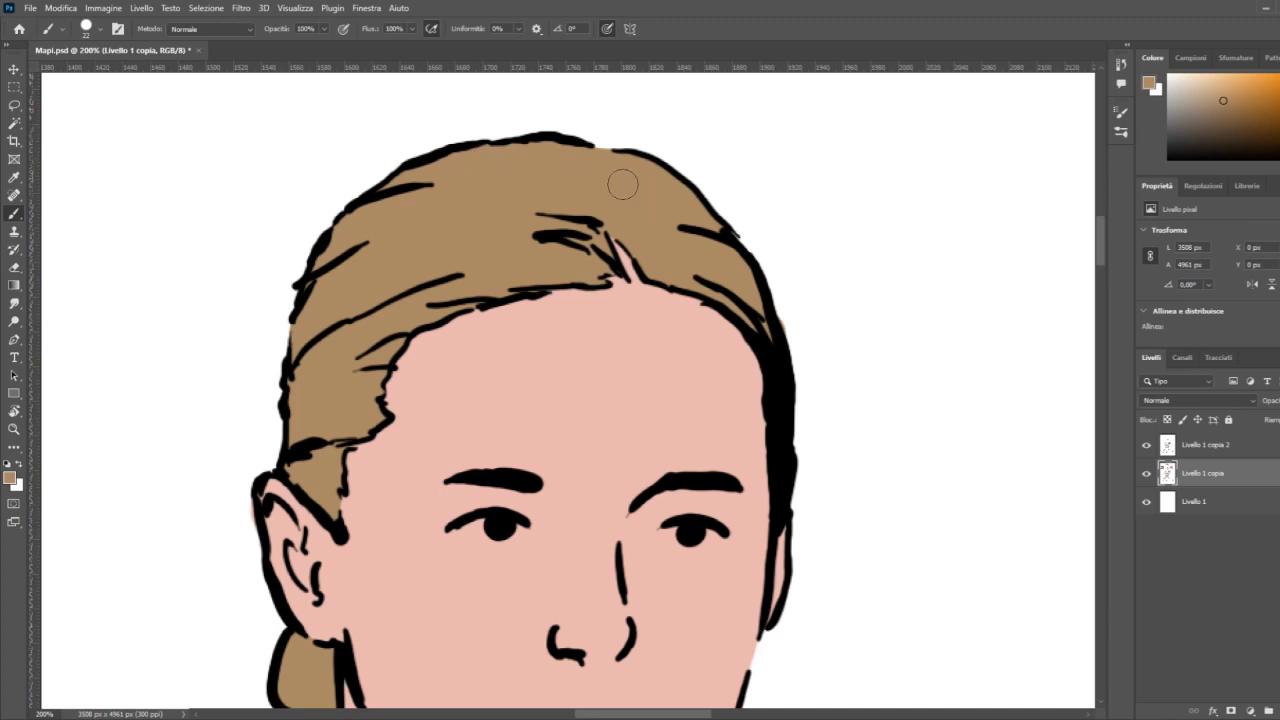
pyautogui.scroll(-5, 884, 230)
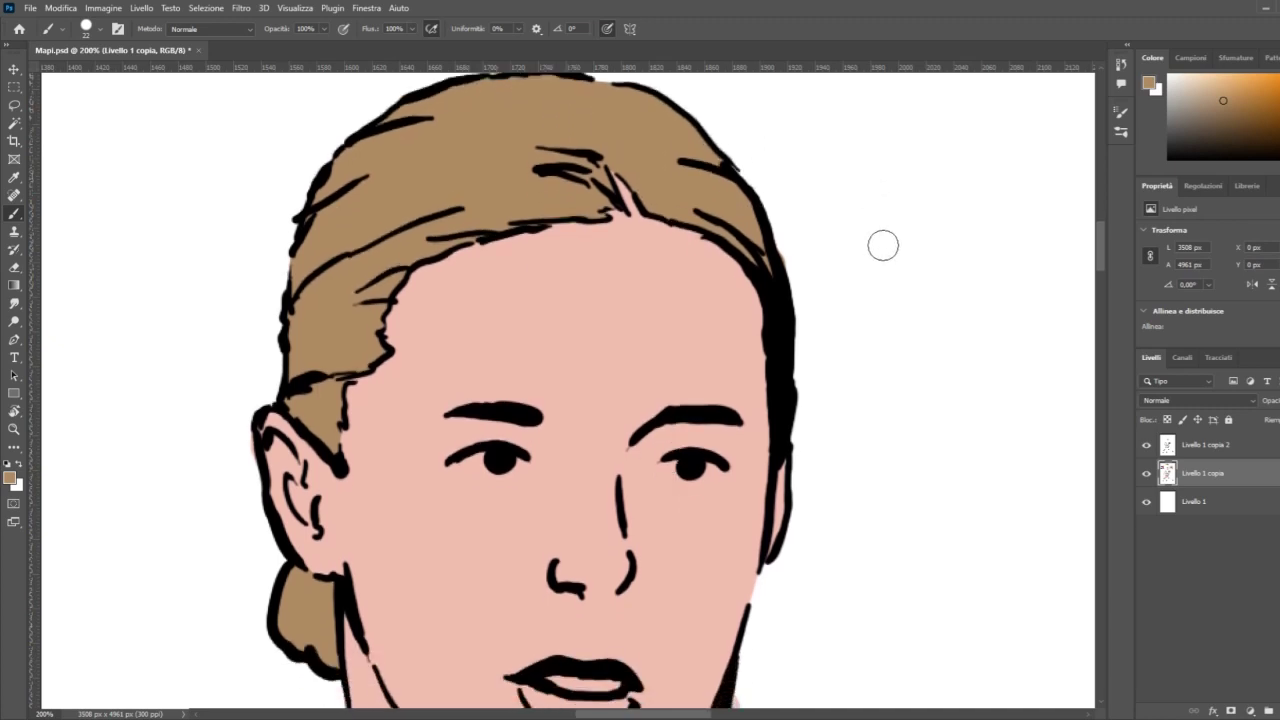
# Step: Switch the foreground colour to white and paint the teeth and the whites of both eyes
pyautogui.scroll(-1, 916, 275)
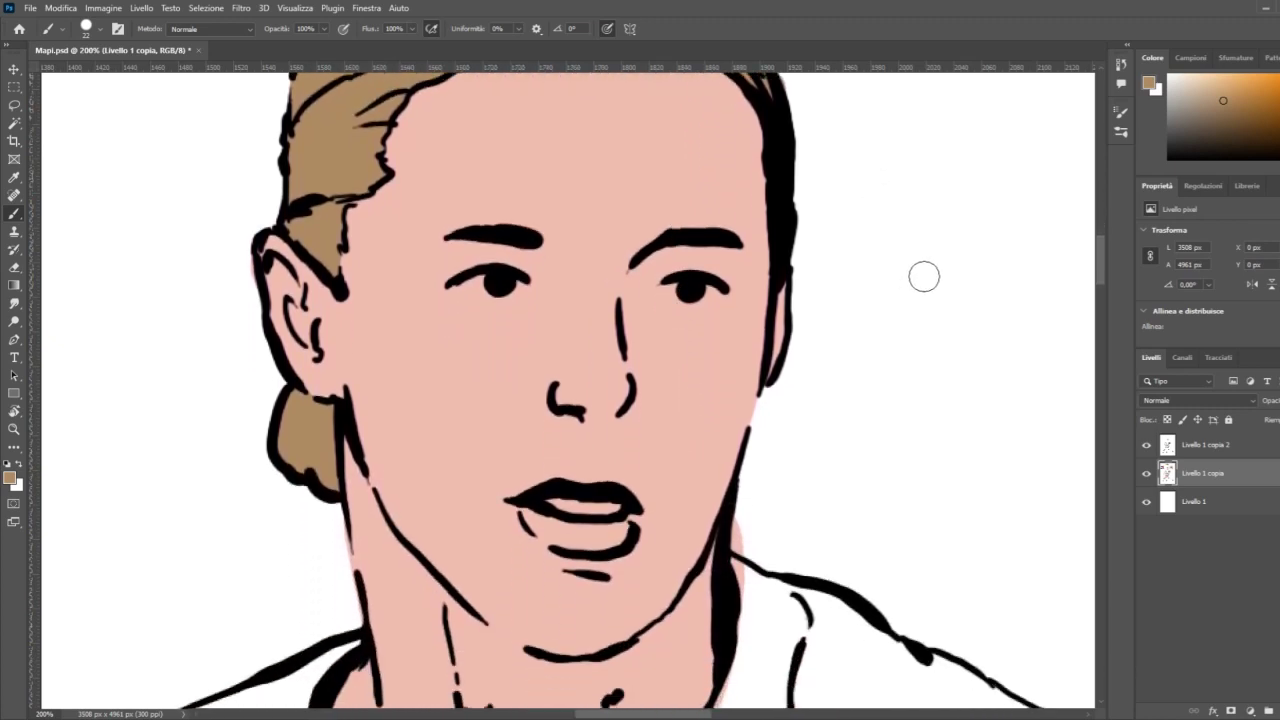
pyautogui.click(20, 466)
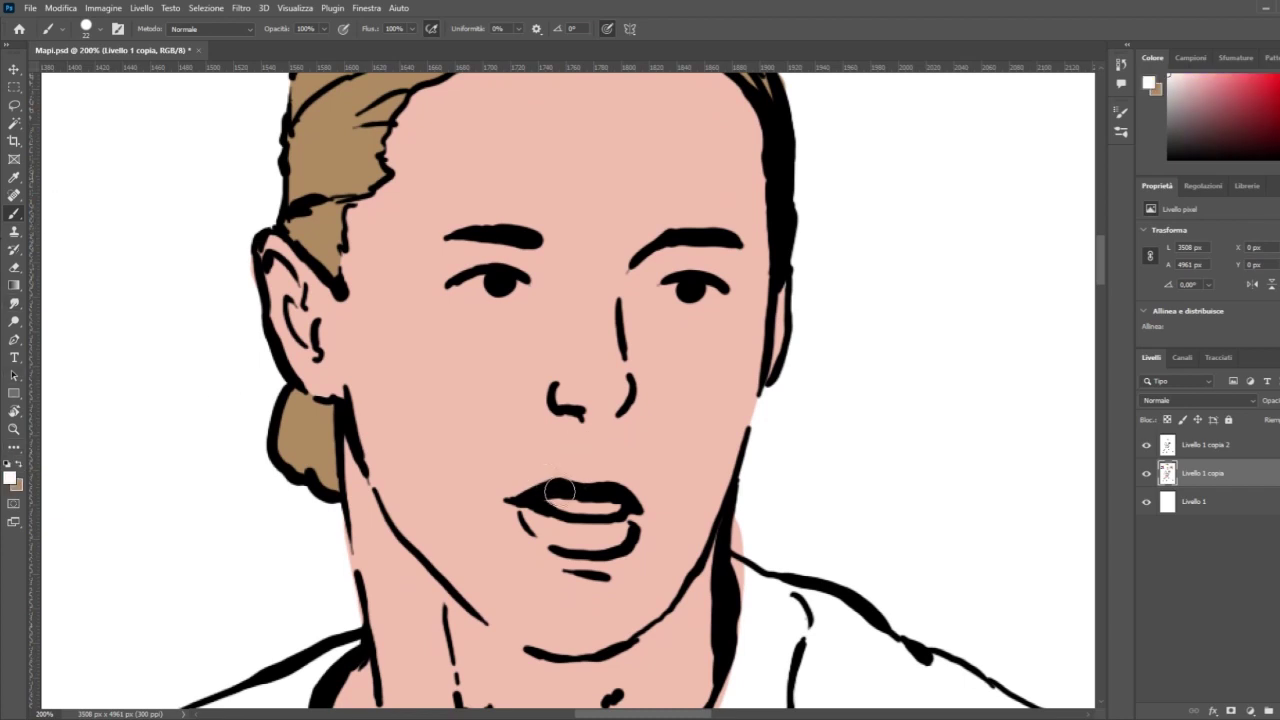
pyautogui.moveTo(552, 494); pyautogui.dragTo(620, 506)
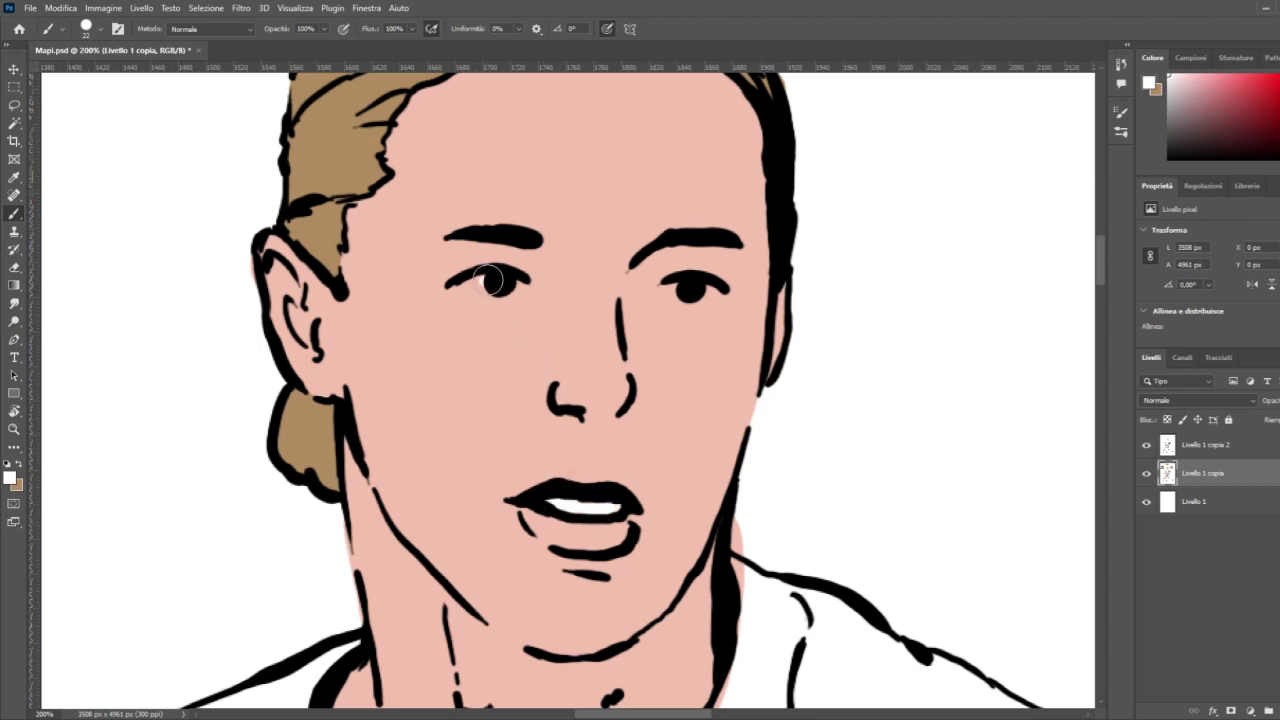
pyautogui.moveTo(492, 281)
pyautogui.mouseDown()
pyautogui.moveTo(465, 283)
pyautogui.moveTo(484, 284)
pyautogui.mouseUp()
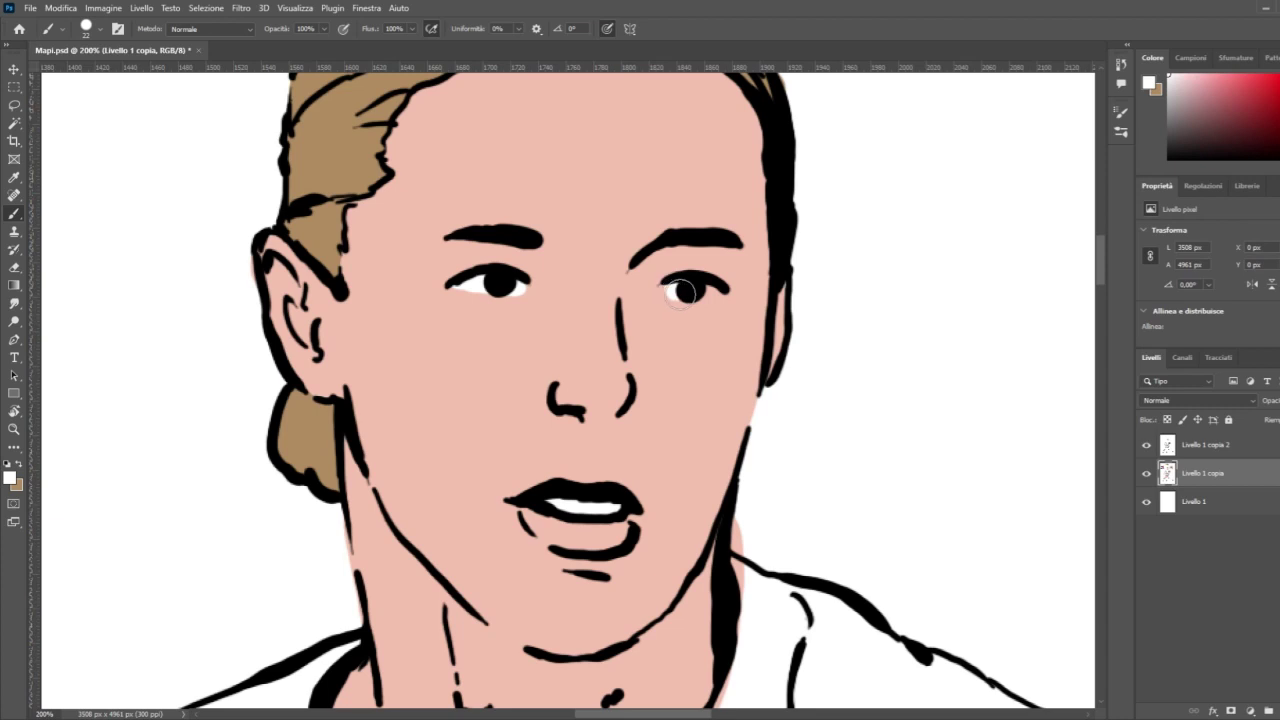
pyautogui.moveTo(683, 291); pyautogui.dragTo(692, 290)
pyautogui.moveTo(703, 303); pyautogui.dragTo(690, 292)
# Step: Paint out the colour spilling past the head and neck outlines with white, and save the document
pyautogui.moveTo(743, 480); pyautogui.dragTo(748, 643)
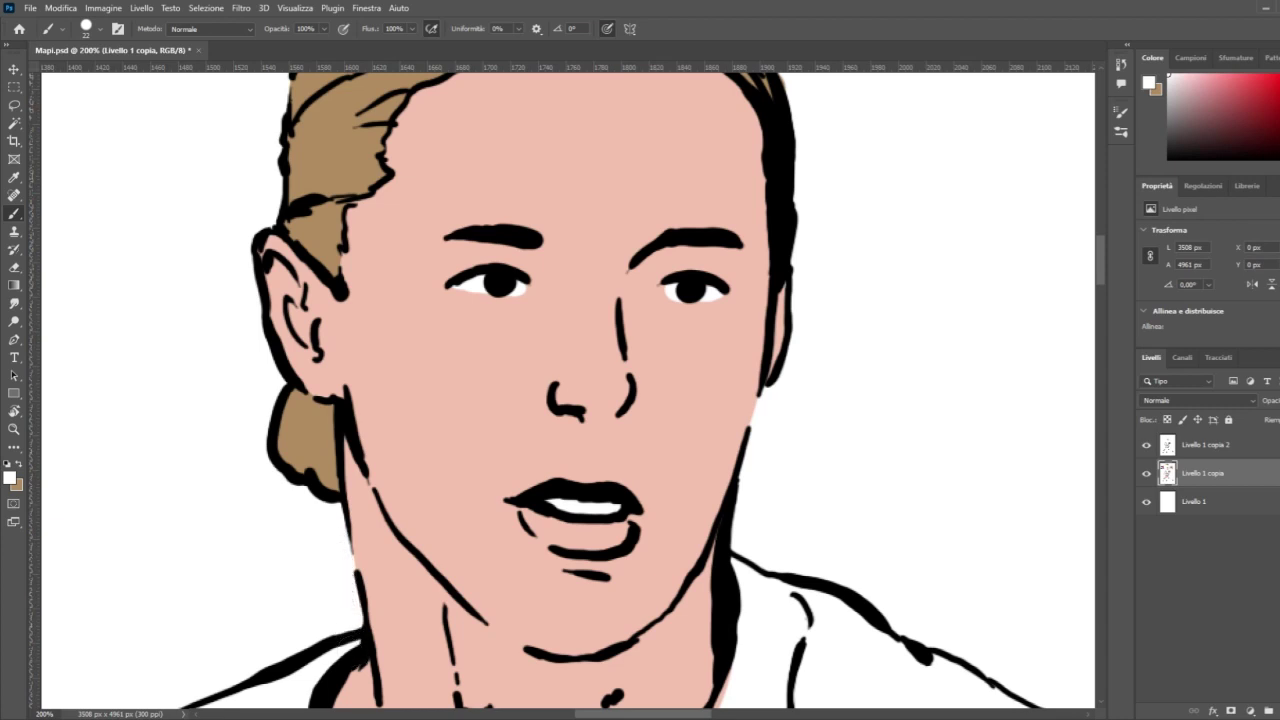
pyautogui.scroll(5, 422, 680)
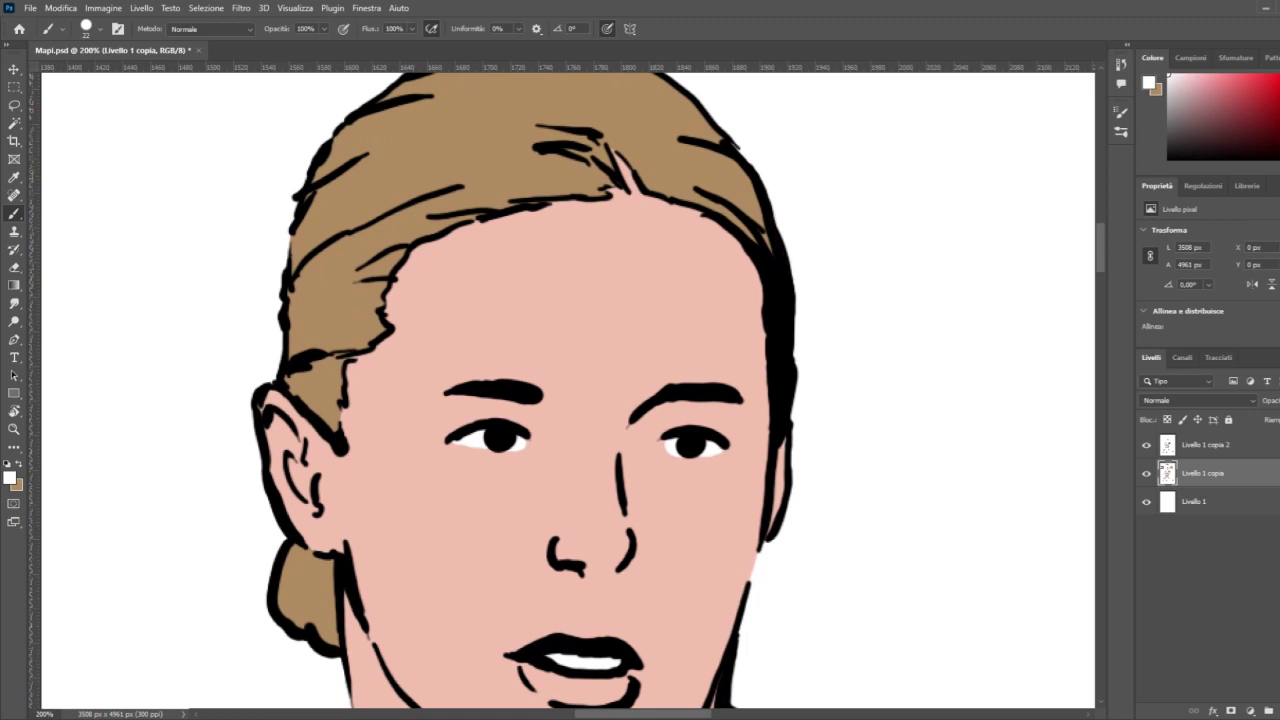
pyautogui.scroll(2, 525, 390)
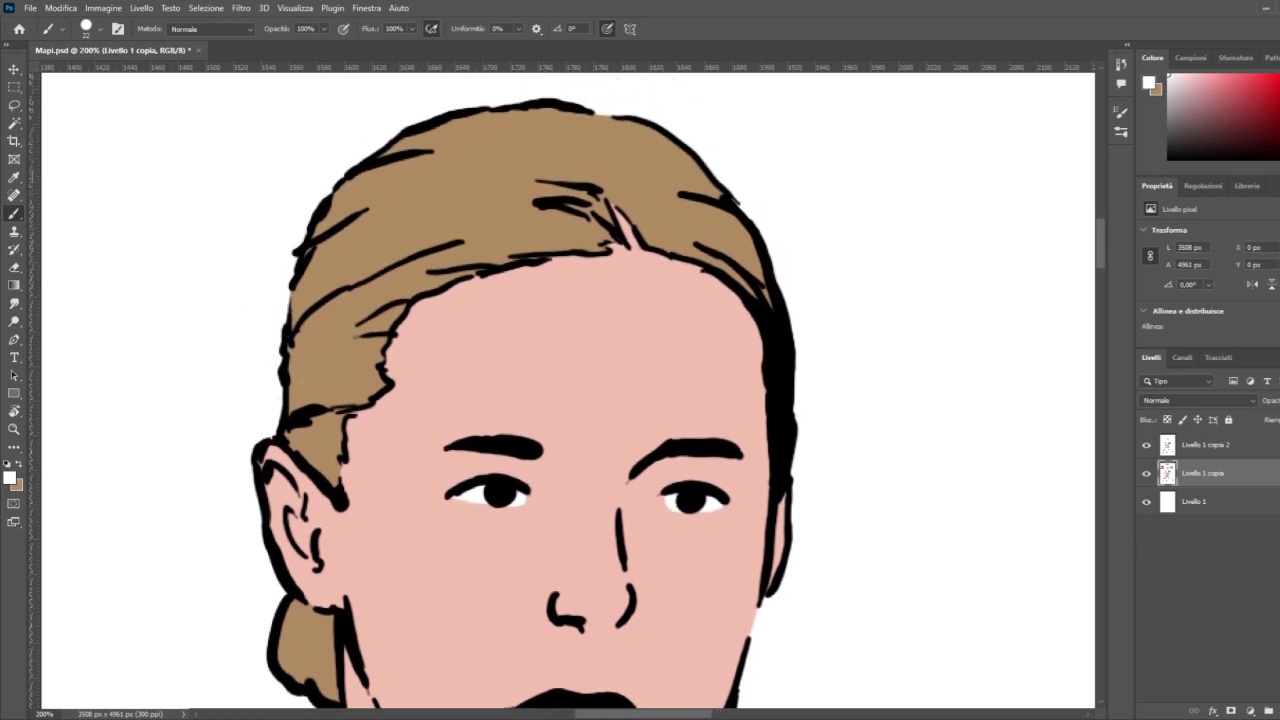
pyautogui.hotkey('ctrl', '-')
pyautogui.hotkey('ctrl', '-')
pyautogui.hotkey('ctrl', '-')
pyautogui.hotkey('ctrl', '-')
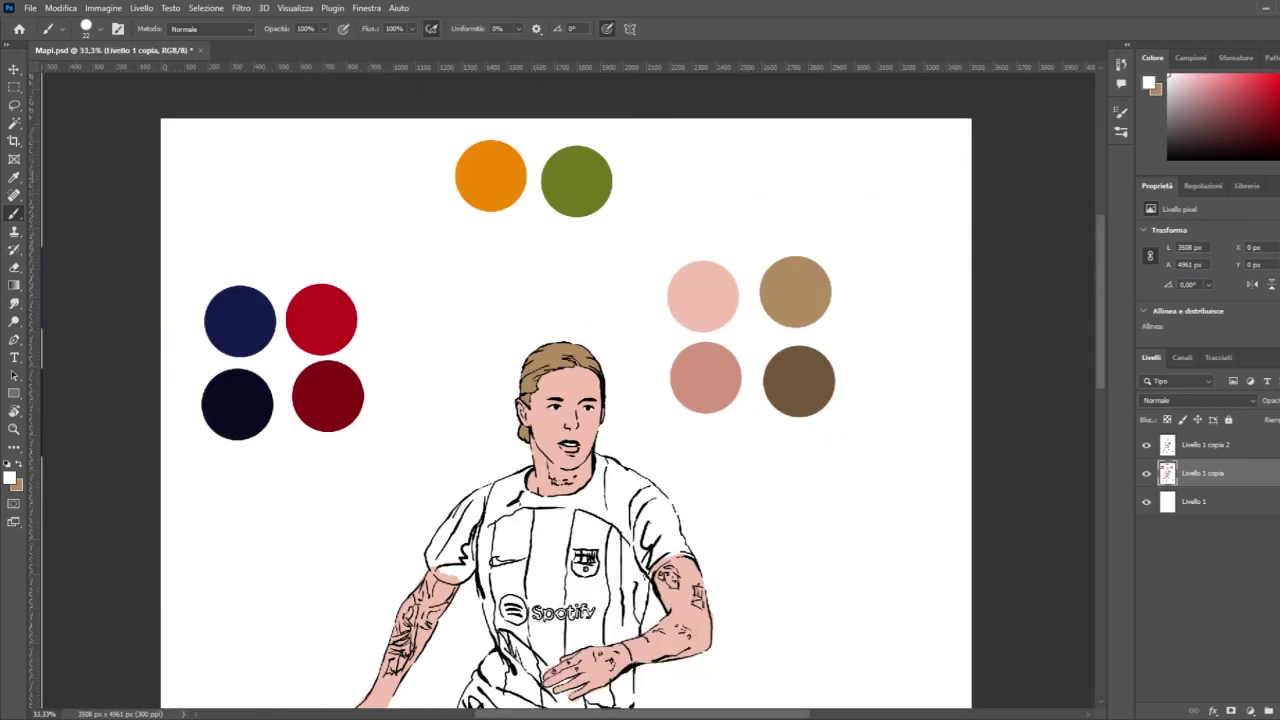
pyautogui.scroll(-5, 565, 410)
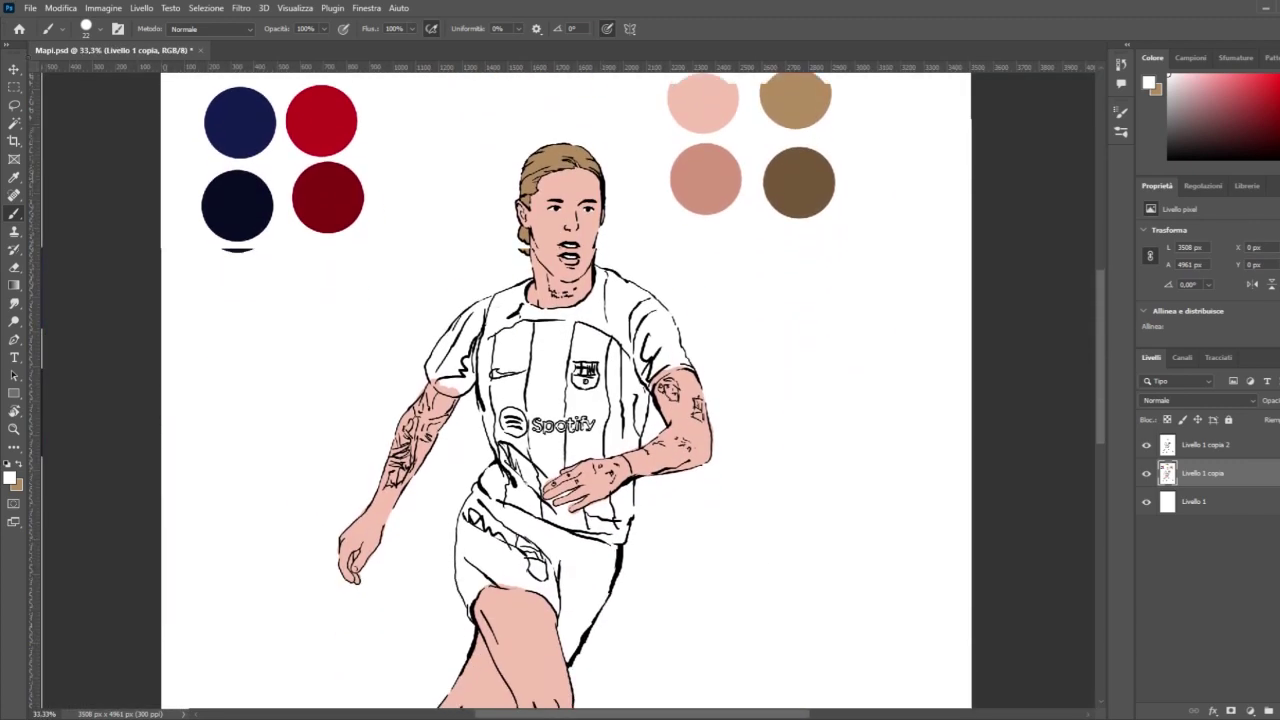
pyautogui.scroll(-1, 565, 410)
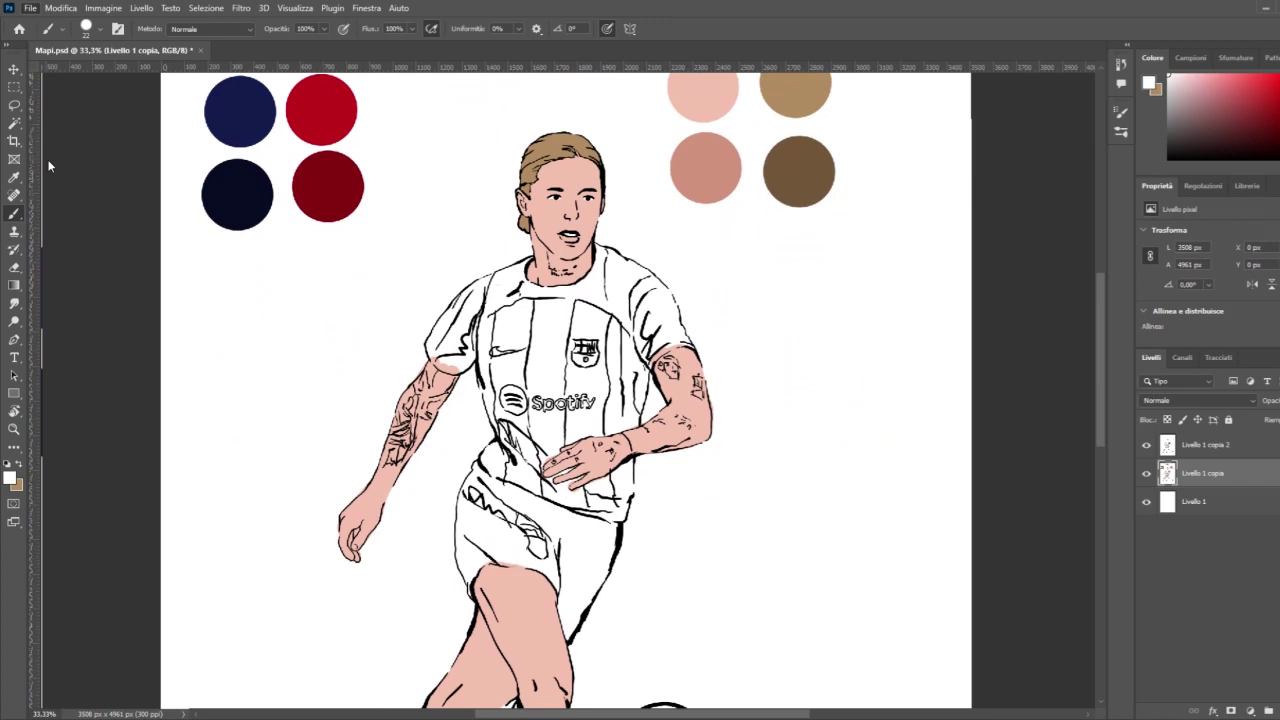
# Step: Sample the navy blue palette circle as the foreground colour for the Brush, keeping white as the background colour
pyautogui.scroll(-2, 80, 180)
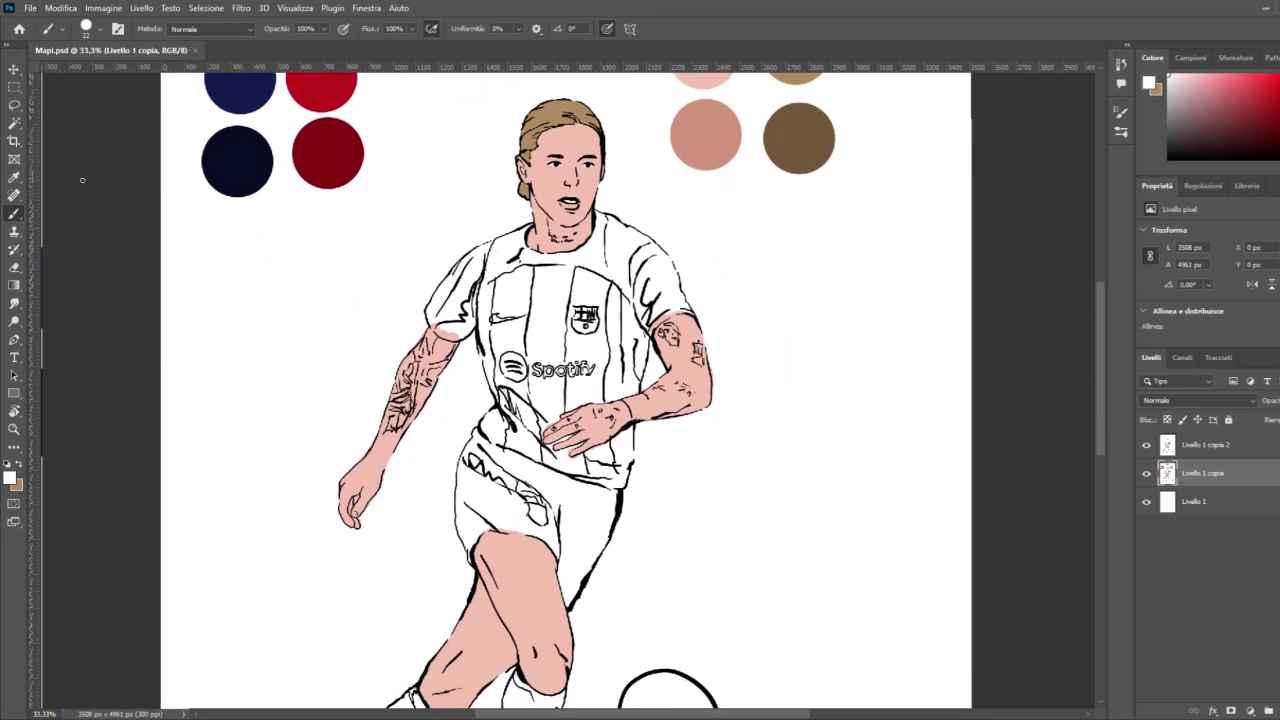
pyautogui.scroll(-1, 245, 271)
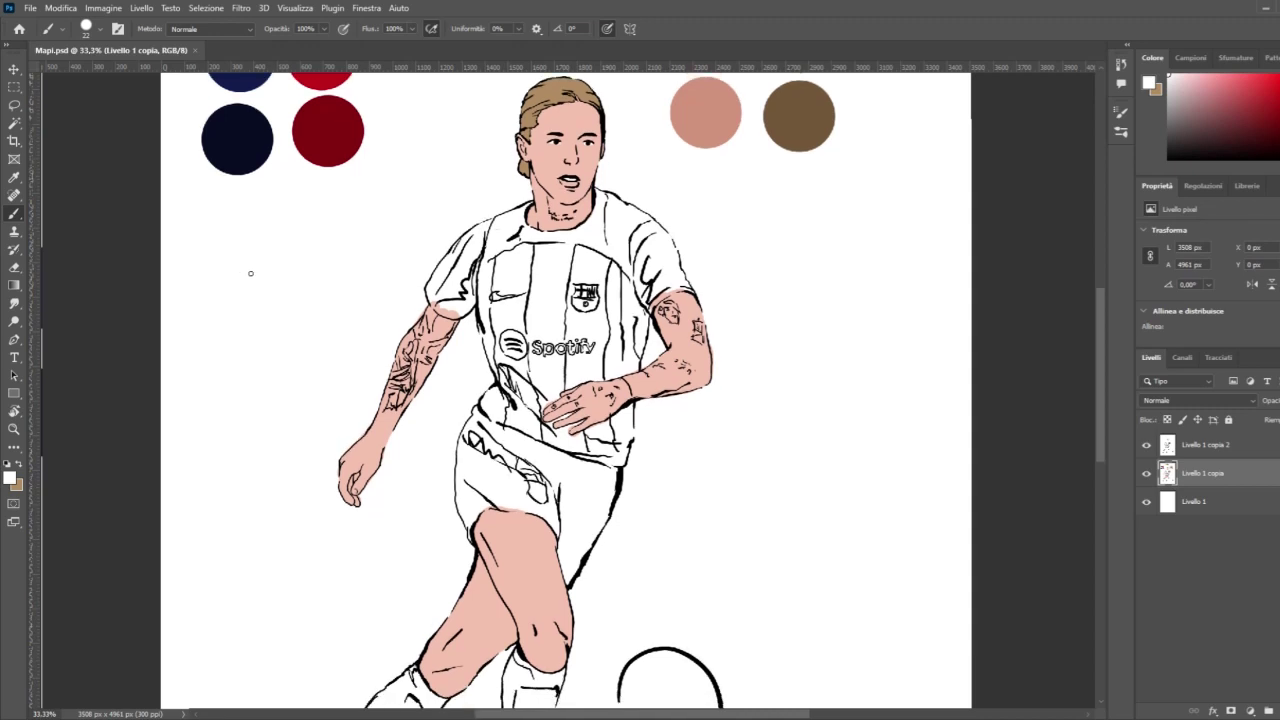
pyautogui.scroll(1, 298, 268)
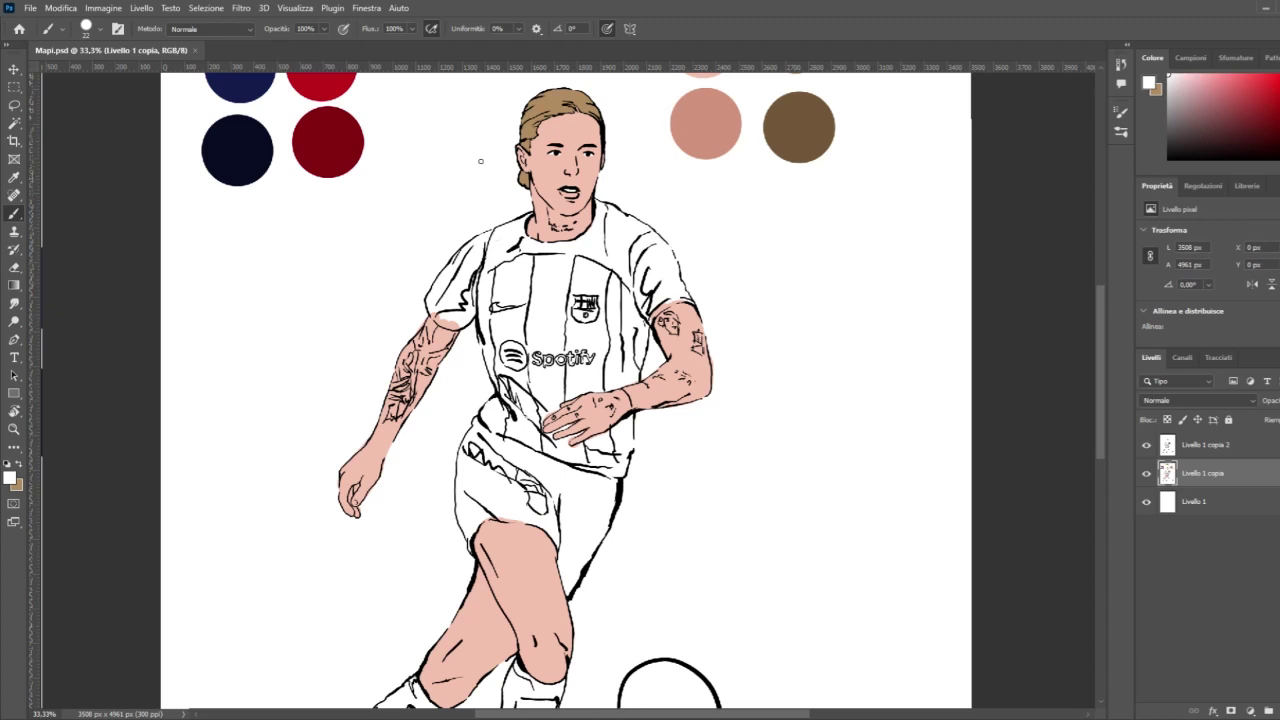
pyautogui.scroll(5, 480, 160)
pyautogui.click(17, 468)
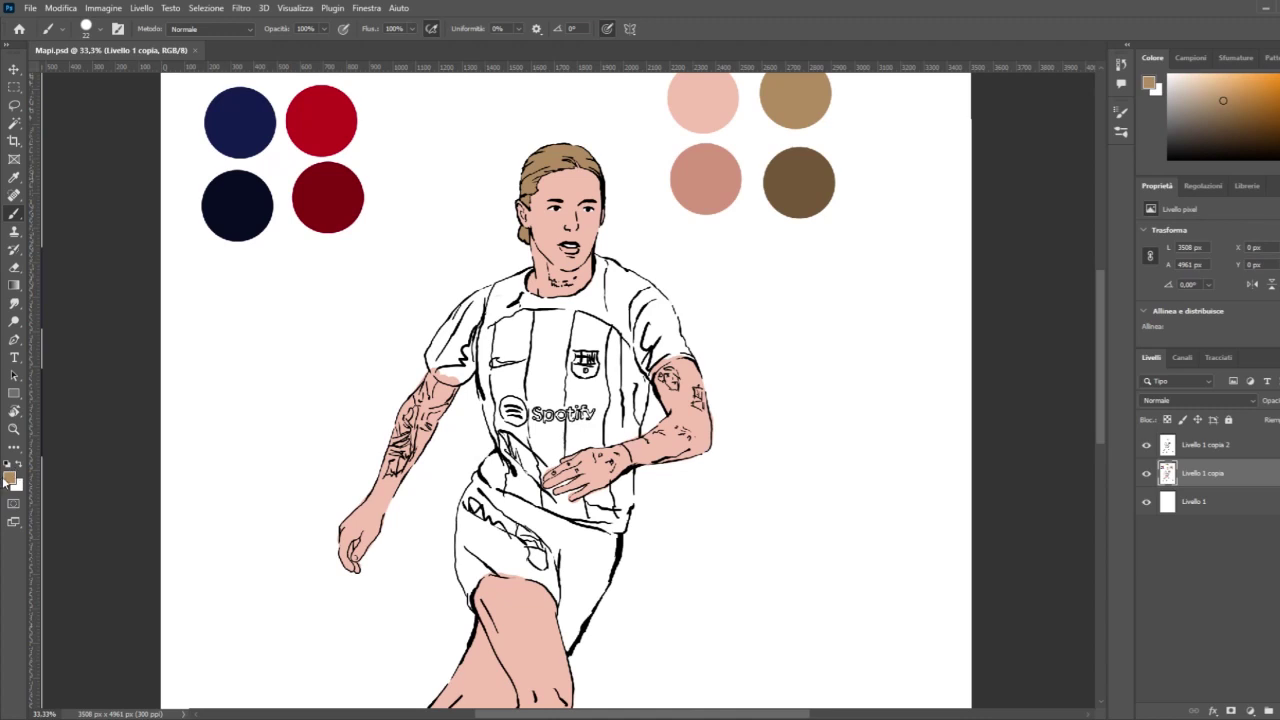
pyautogui.press('i')
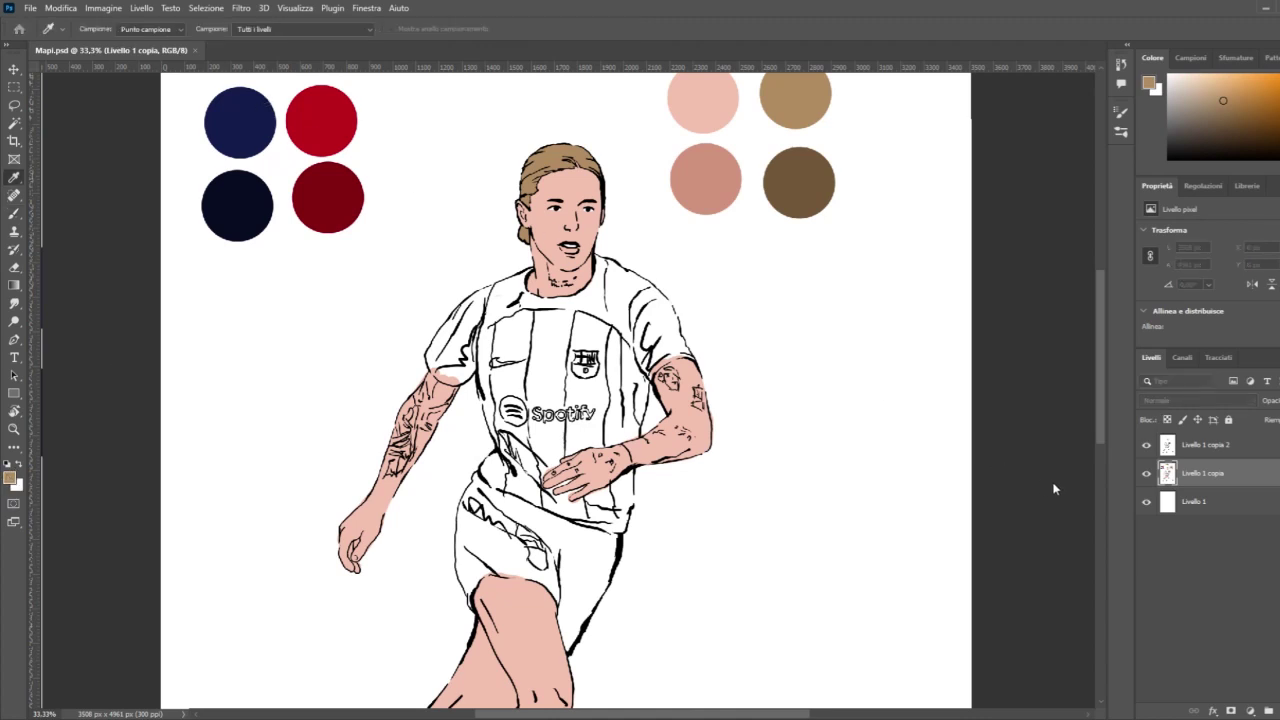
pyautogui.press('b')
pyautogui.press('x')
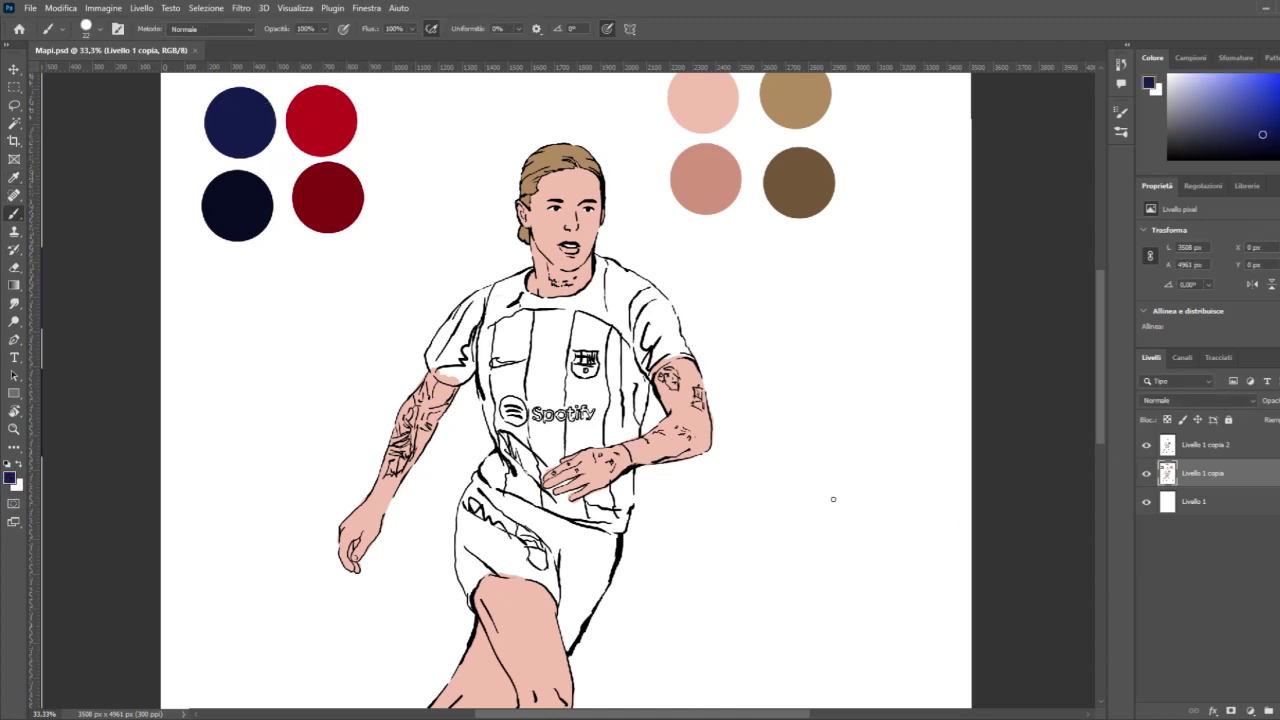
# Step: Brush navy blue beside the shirt's collar and into the central chest stripe, down to just above the Spotify lettering
pyautogui.scroll(-4, 834, 500)
pyautogui.press('z')
pyautogui.click(518, 260)
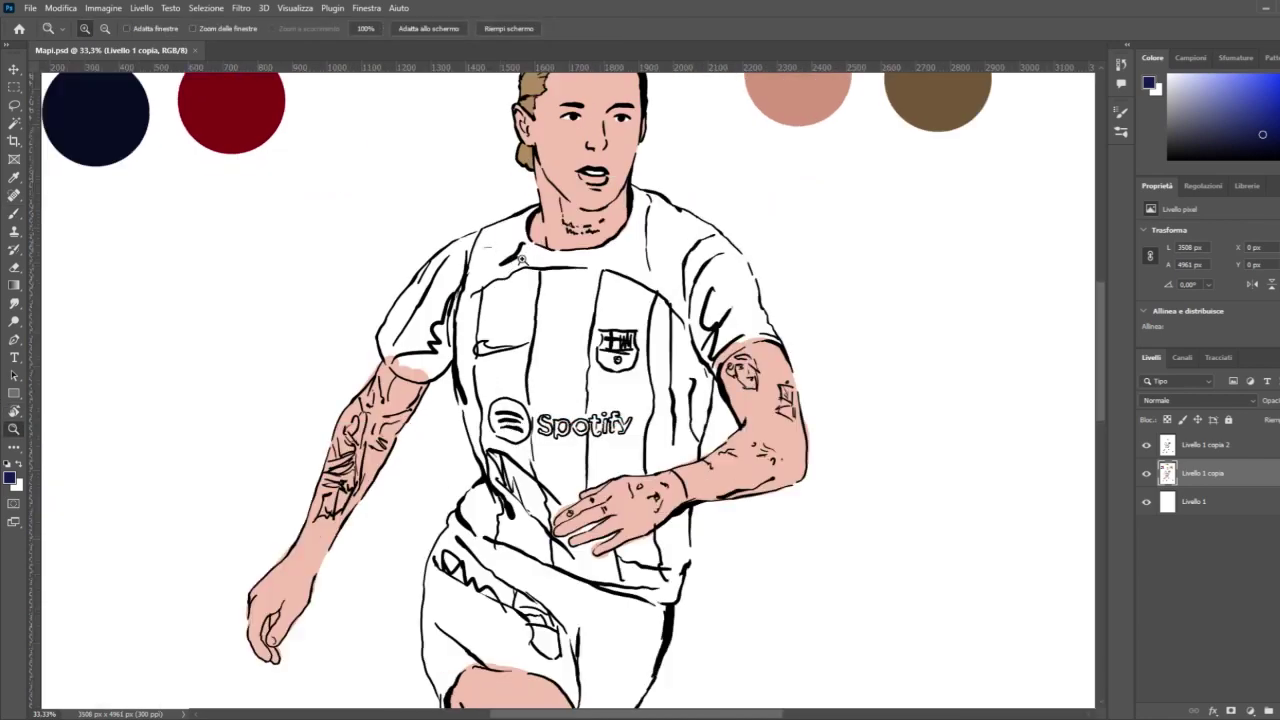
pyautogui.scroll(-4, 522, 261)
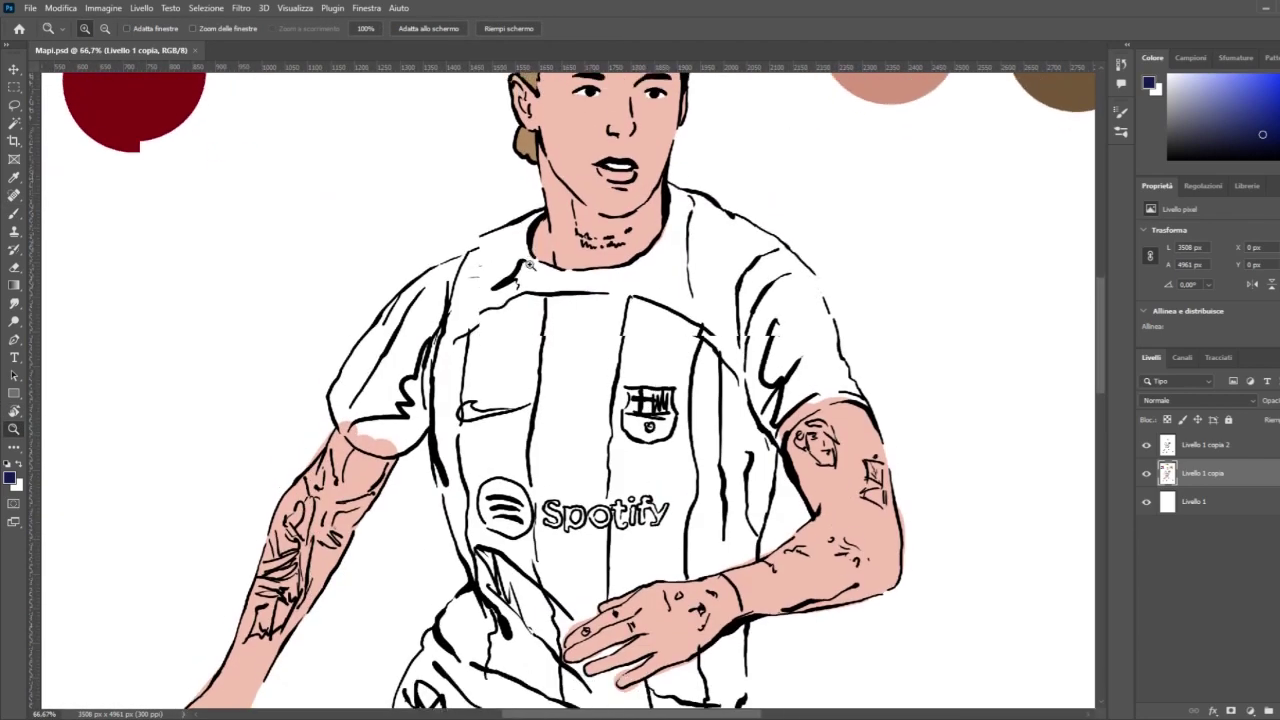
pyautogui.scroll(-8, 531, 265)
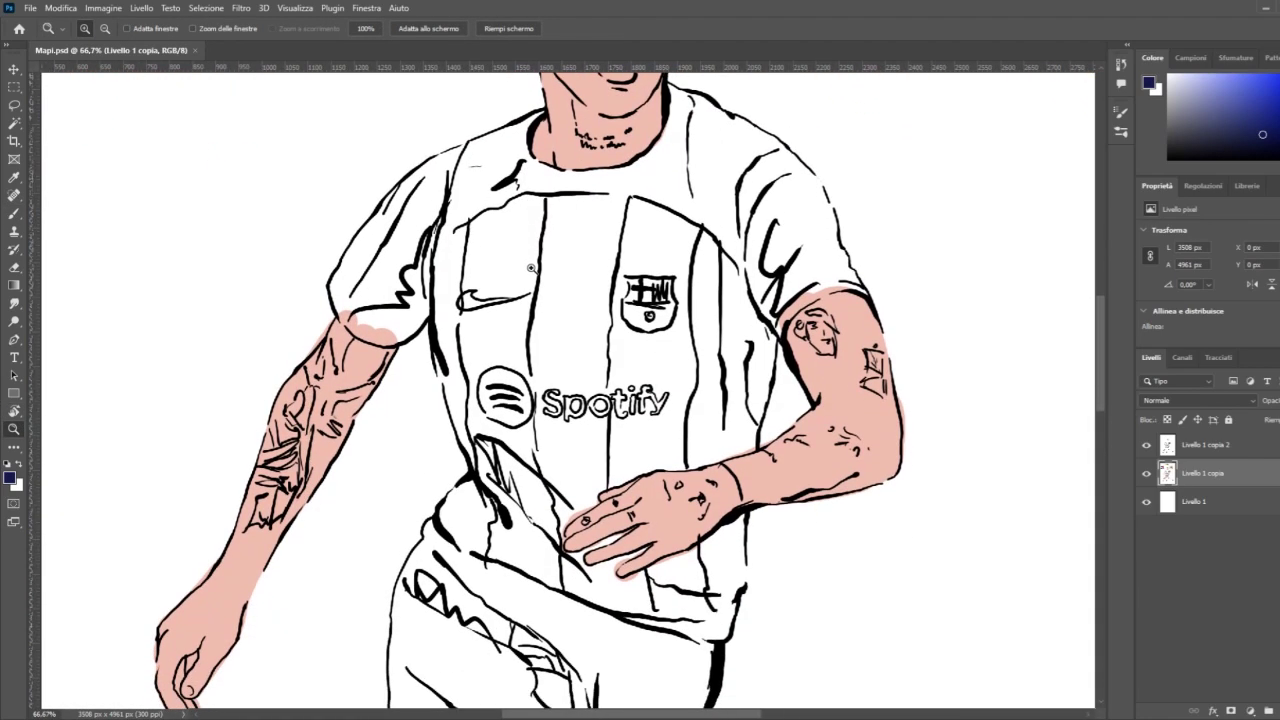
pyautogui.scroll(8, 531, 268)
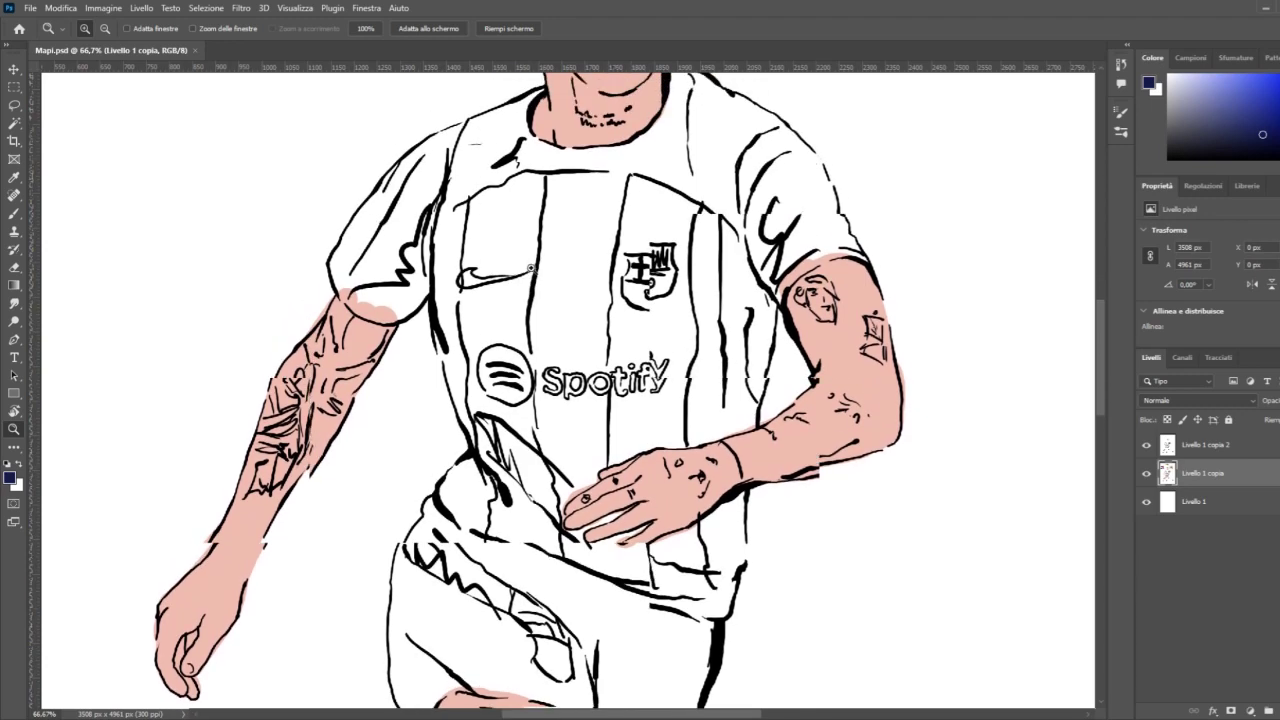
pyautogui.scroll(3, 531, 268)
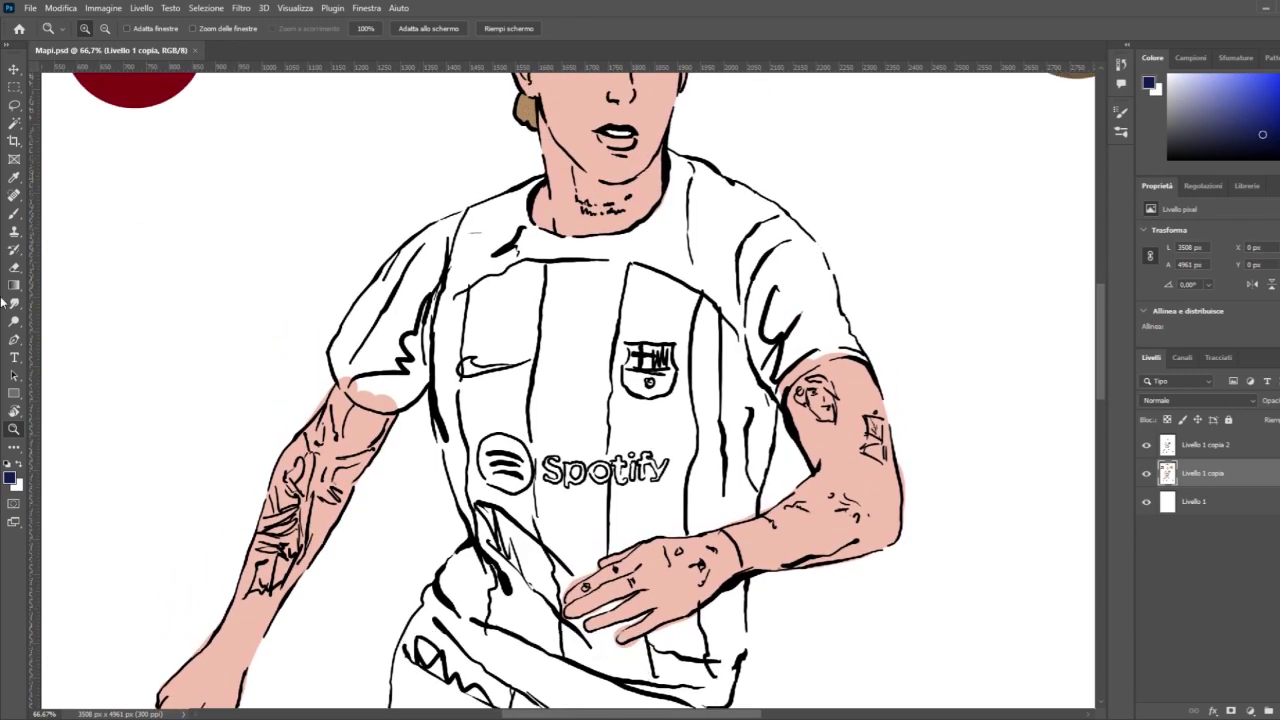
pyautogui.click(14, 213)
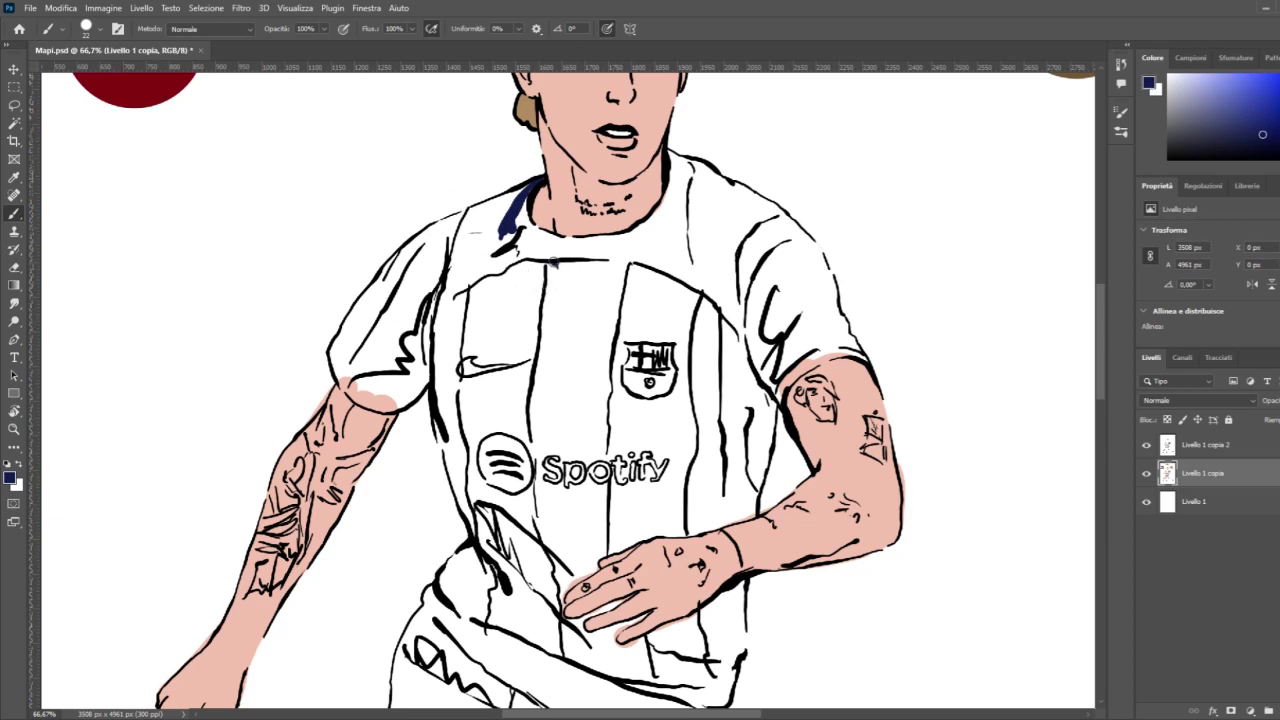
pyautogui.moveTo(553, 266)
pyautogui.mouseDown()
pyautogui.moveTo(577, 318)
pyautogui.moveTo(622, 262)
pyautogui.moveTo(588, 390)
pyautogui.moveTo(579, 365)
pyautogui.moveTo(557, 404)
pyautogui.moveTo(552, 378)
pyautogui.moveTo(536, 419)
pyautogui.mouseUp()
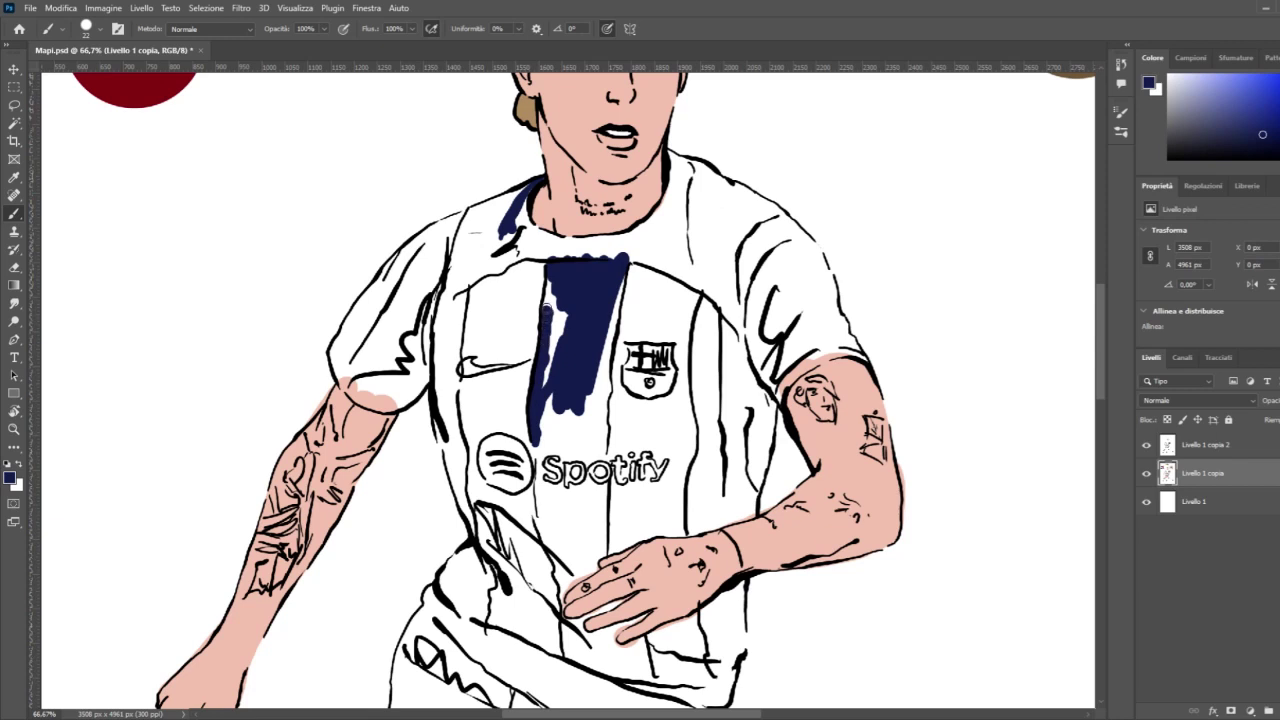
pyautogui.moveTo(556, 300); pyautogui.dragTo(547, 388)
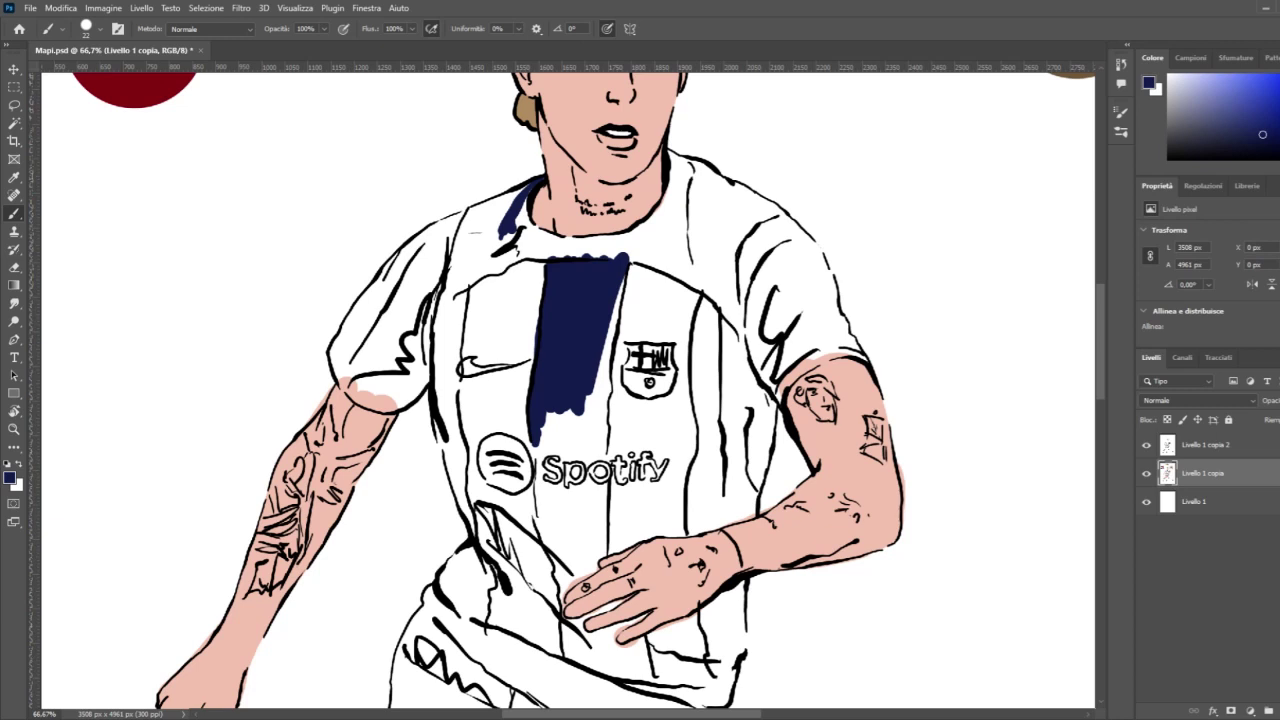
# Step: Fill the shirt's shoulder yoke on the hanging-arm side with navy blue, from the shoulder seam around the collar to the central stripe
pyautogui.scroll(-2, 569, 386)
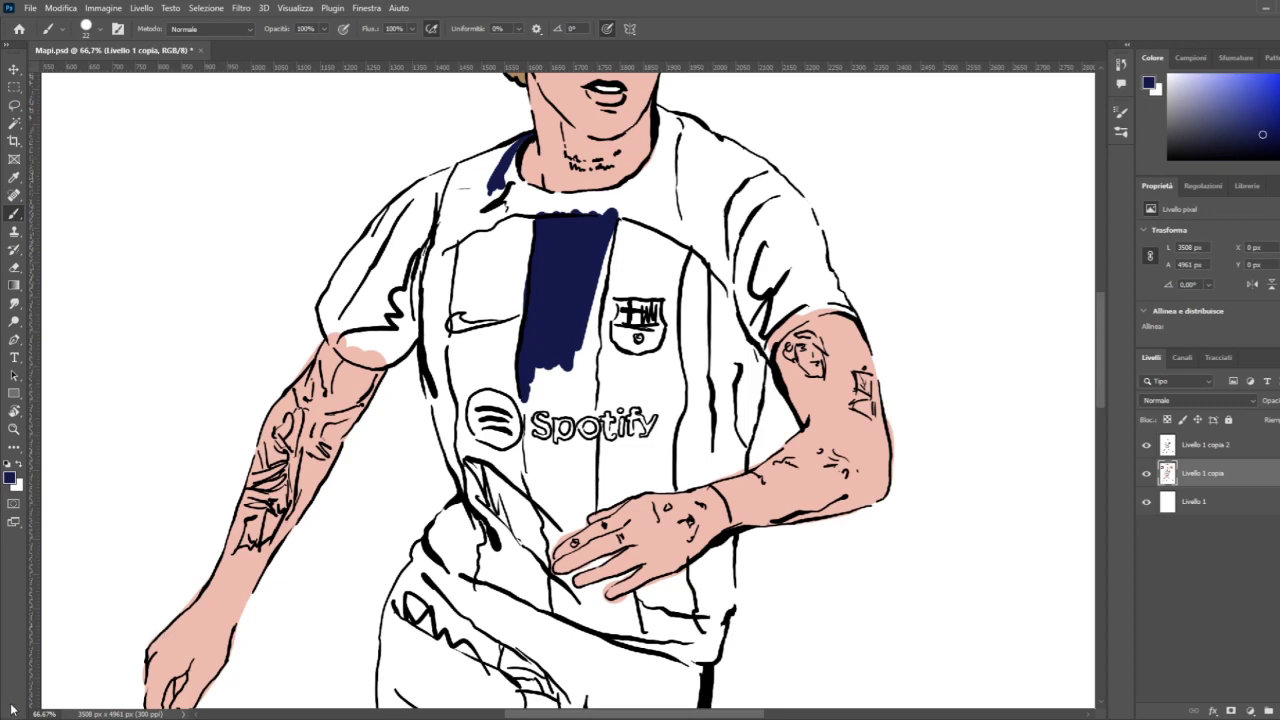
pyautogui.click(13, 430)
pyautogui.click(481, 166)
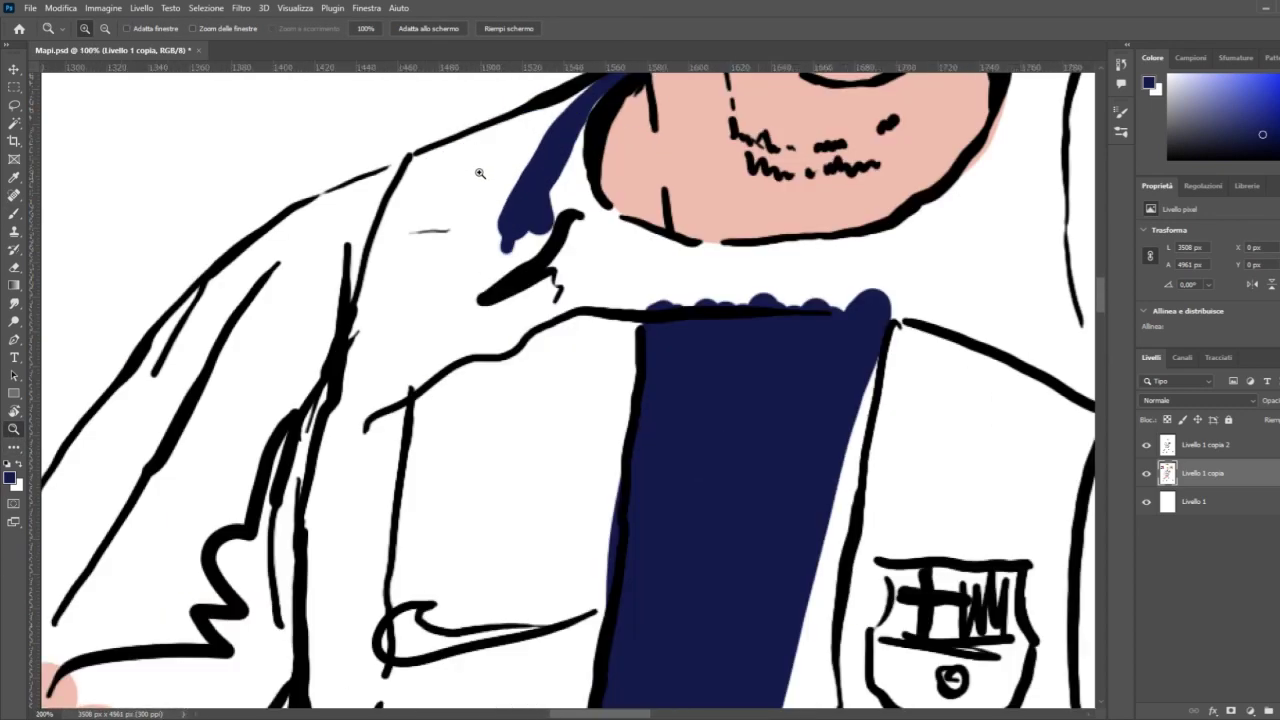
pyautogui.click(481, 166)
pyautogui.press('b')
pyautogui.scroll(1, 440, 272)
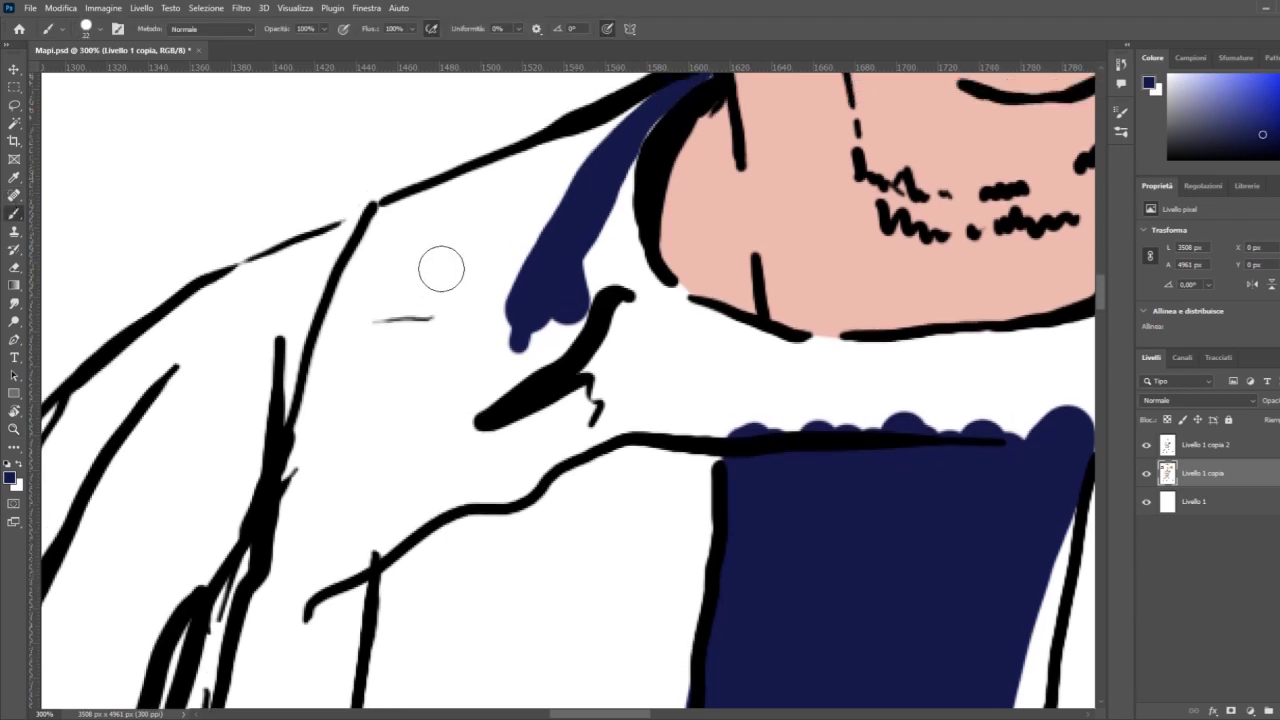
pyautogui.moveTo(392, 230); pyautogui.dragTo(665, 98)
pyautogui.scroll(2, 568, 390)
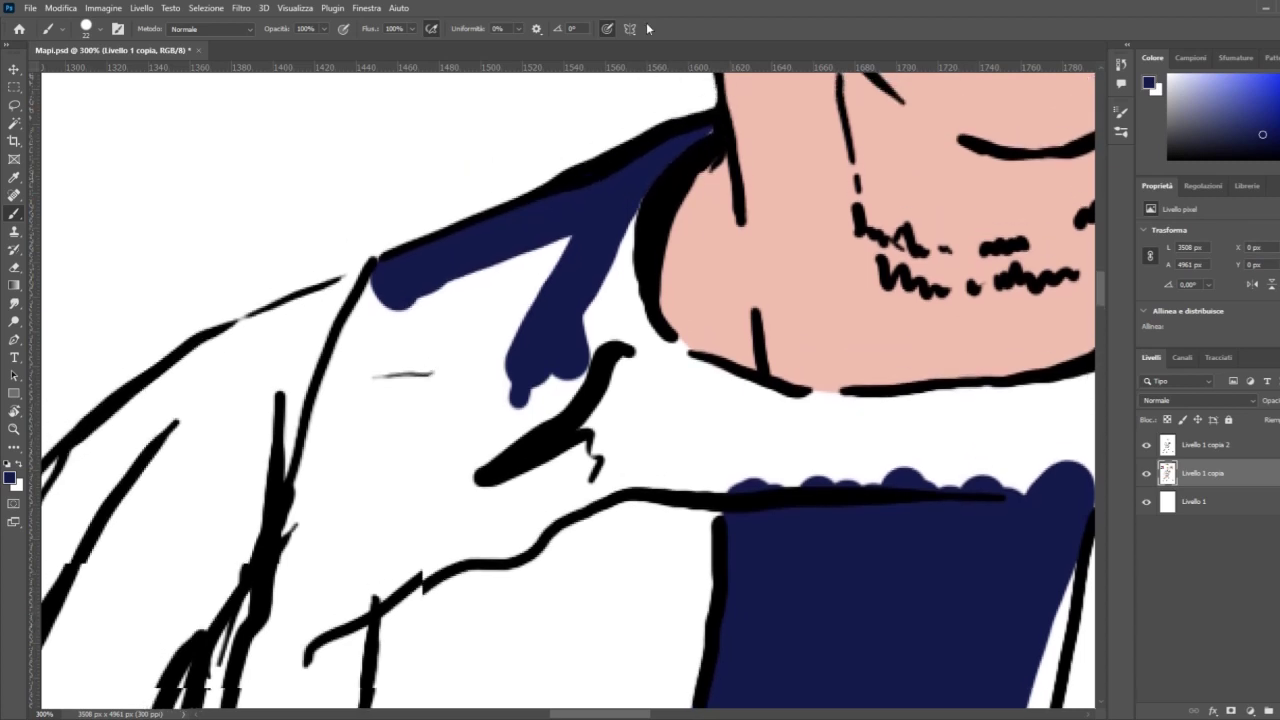
pyautogui.moveTo(703, 138)
pyautogui.mouseDown()
pyautogui.moveTo(629, 225)
pyautogui.moveTo(591, 348)
pyautogui.moveTo(610, 255)
pyautogui.moveTo(612, 340)
pyautogui.moveTo(617, 259)
pyautogui.moveTo(642, 339)
pyautogui.moveTo(749, 413)
pyautogui.moveTo(719, 412)
pyautogui.moveTo(717, 391)
pyautogui.moveTo(759, 410)
pyautogui.moveTo(886, 420)
pyautogui.mouseUp()
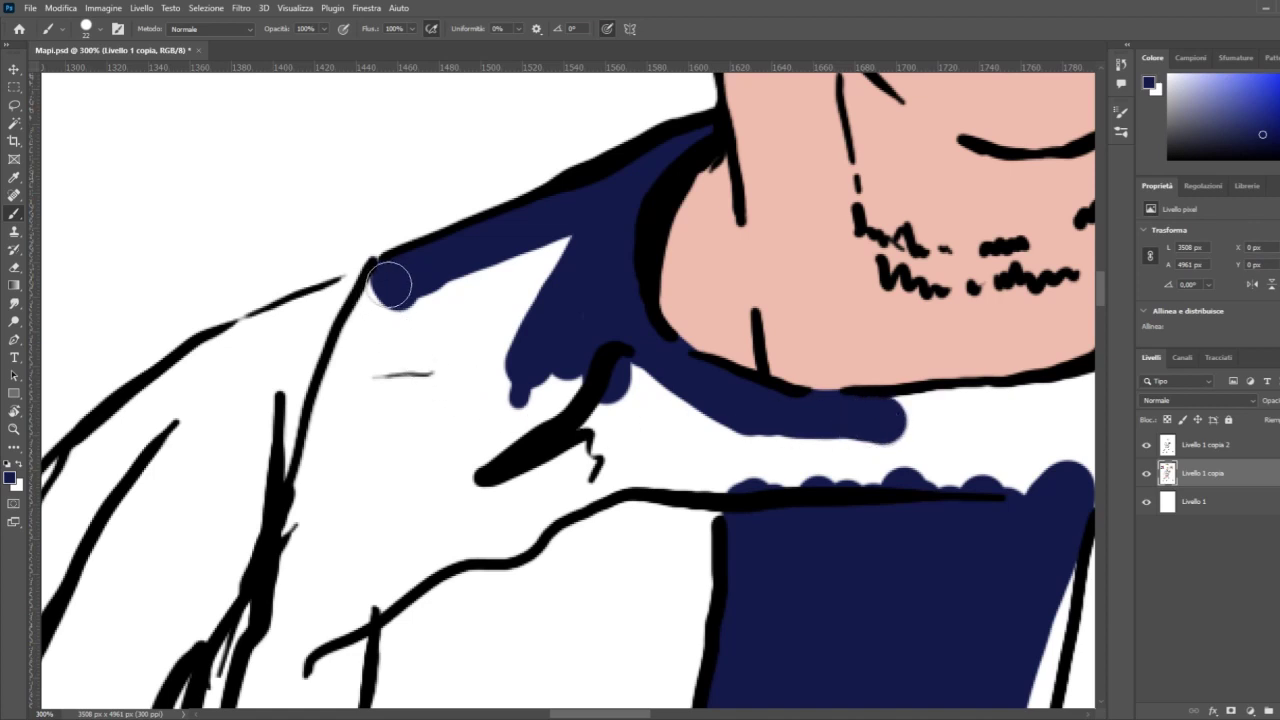
pyautogui.moveTo(391, 277)
pyautogui.mouseDown()
pyautogui.moveTo(341, 394)
pyautogui.moveTo(399, 324)
pyautogui.moveTo(434, 322)
pyautogui.moveTo(504, 265)
pyautogui.moveTo(583, 244)
pyautogui.moveTo(477, 429)
pyautogui.moveTo(582, 354)
pyautogui.mouseUp()
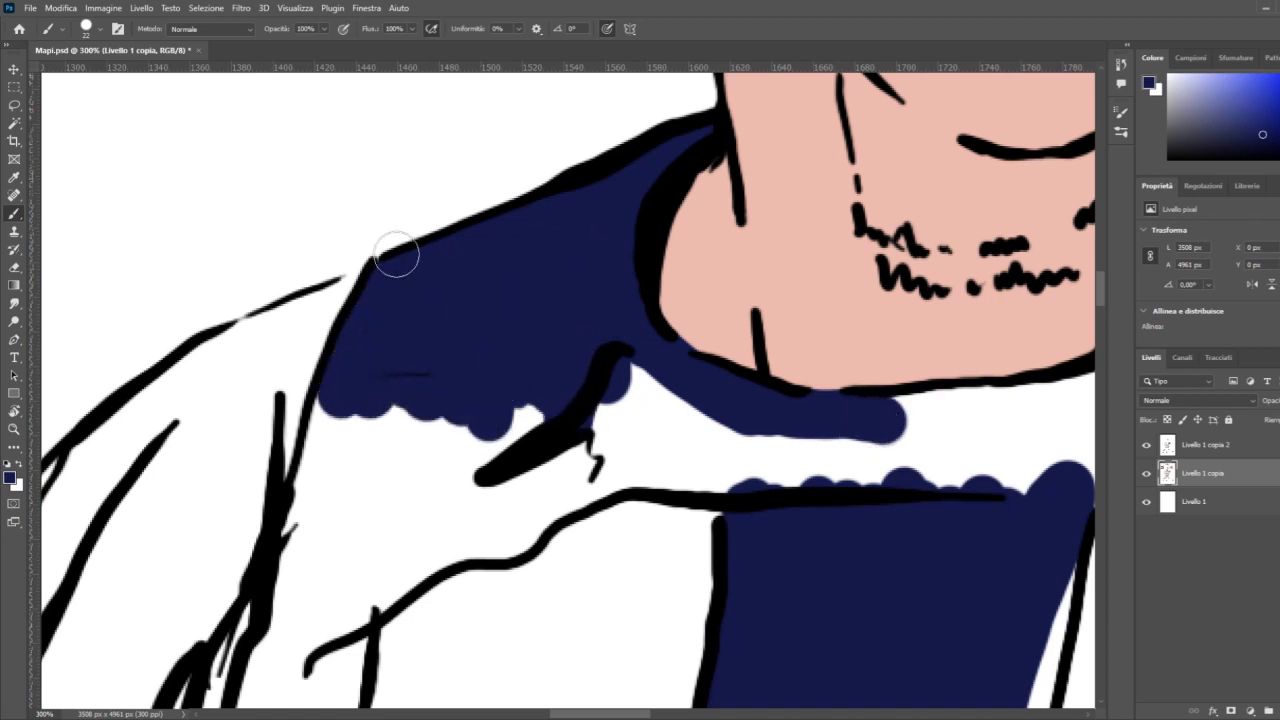
pyautogui.scroll(-3, 457, 361)
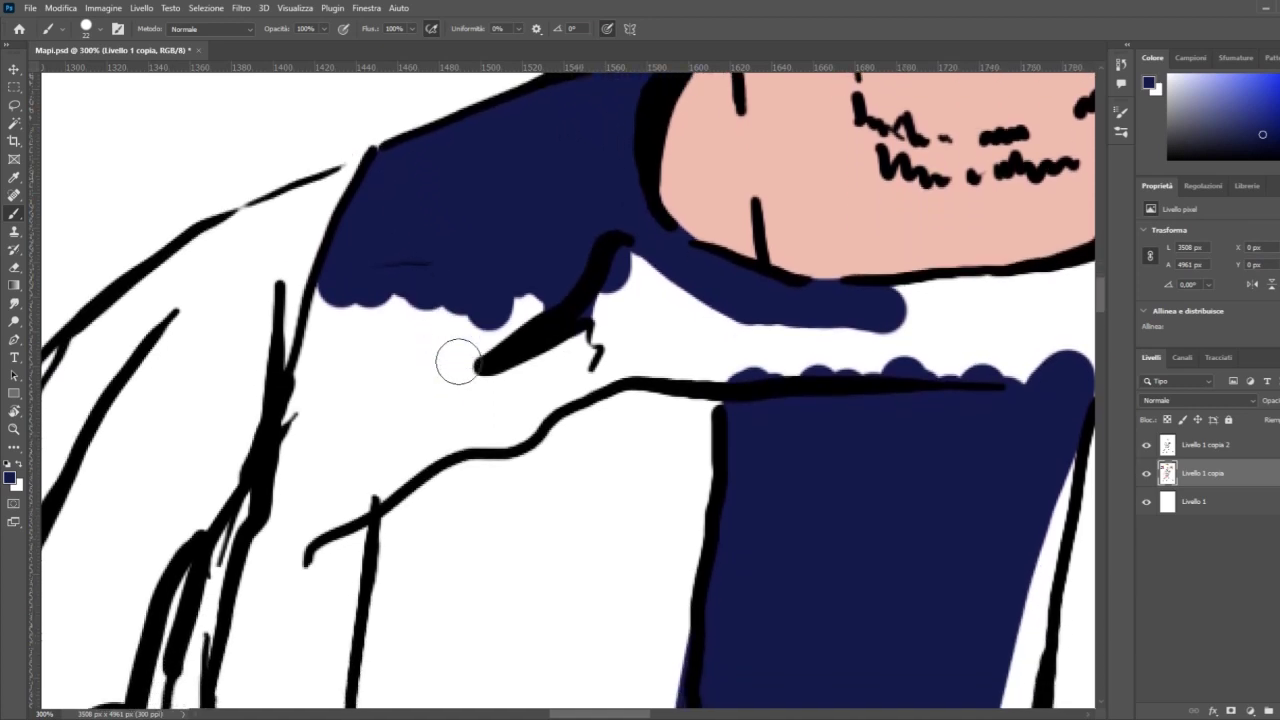
pyautogui.moveTo(314, 531)
pyautogui.mouseDown()
pyautogui.moveTo(339, 566)
pyautogui.moveTo(344, 474)
pyautogui.moveTo(290, 549)
pyautogui.moveTo(301, 458)
pyautogui.moveTo(290, 516)
pyautogui.moveTo(342, 288)
pyautogui.moveTo(323, 345)
pyautogui.moveTo(380, 300)
pyautogui.moveTo(323, 483)
pyautogui.moveTo(351, 487)
pyautogui.moveTo(633, 365)
pyautogui.moveTo(722, 370)
pyautogui.moveTo(732, 357)
pyautogui.moveTo(616, 330)
pyautogui.moveTo(326, 454)
pyautogui.moveTo(402, 320)
pyautogui.moveTo(488, 295)
pyautogui.moveTo(592, 288)
pyautogui.moveTo(636, 256)
pyautogui.moveTo(745, 329)
pyautogui.moveTo(697, 306)
pyautogui.moveTo(787, 347)
pyautogui.moveTo(794, 320)
pyautogui.moveTo(827, 327)
pyautogui.moveTo(850, 361)
pyautogui.moveTo(964, 379)
pyautogui.mouseUp()
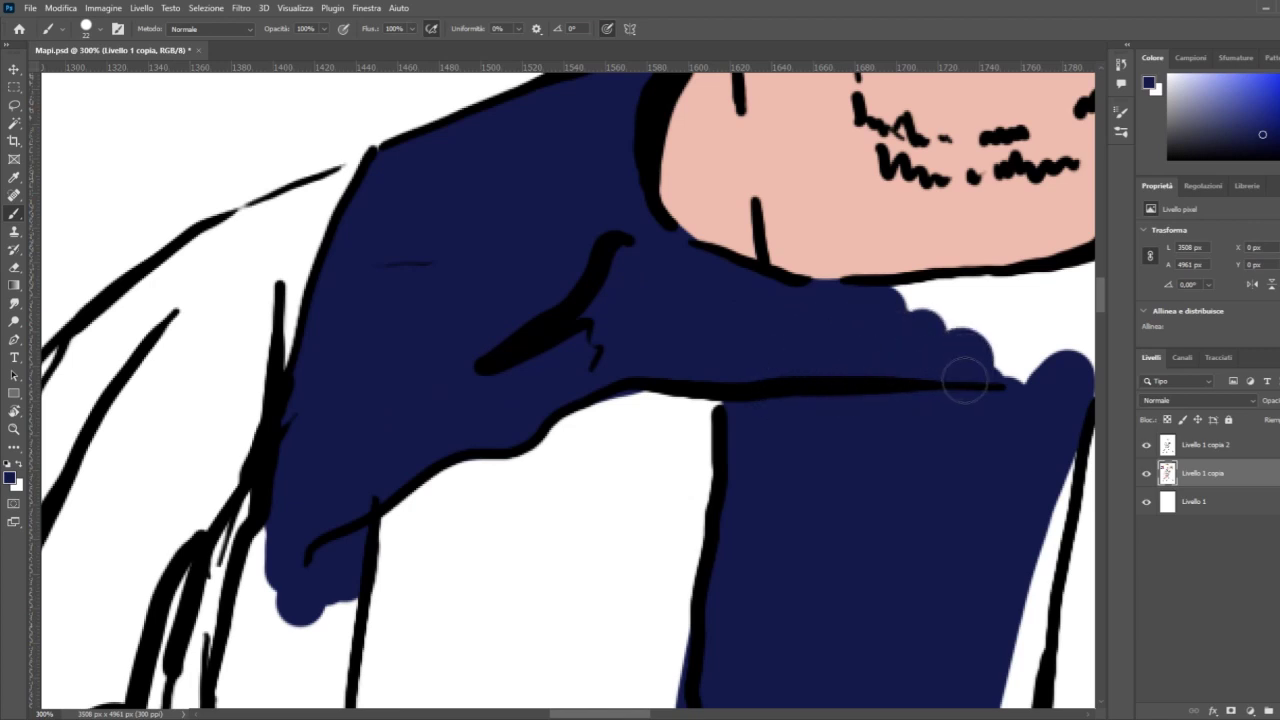
# Step: Brush navy blue along the shirt's side panel on the hanging-arm side, from the shoulder yoke down to its narrow tip at the waist
pyautogui.scroll(-3, 897, 334)
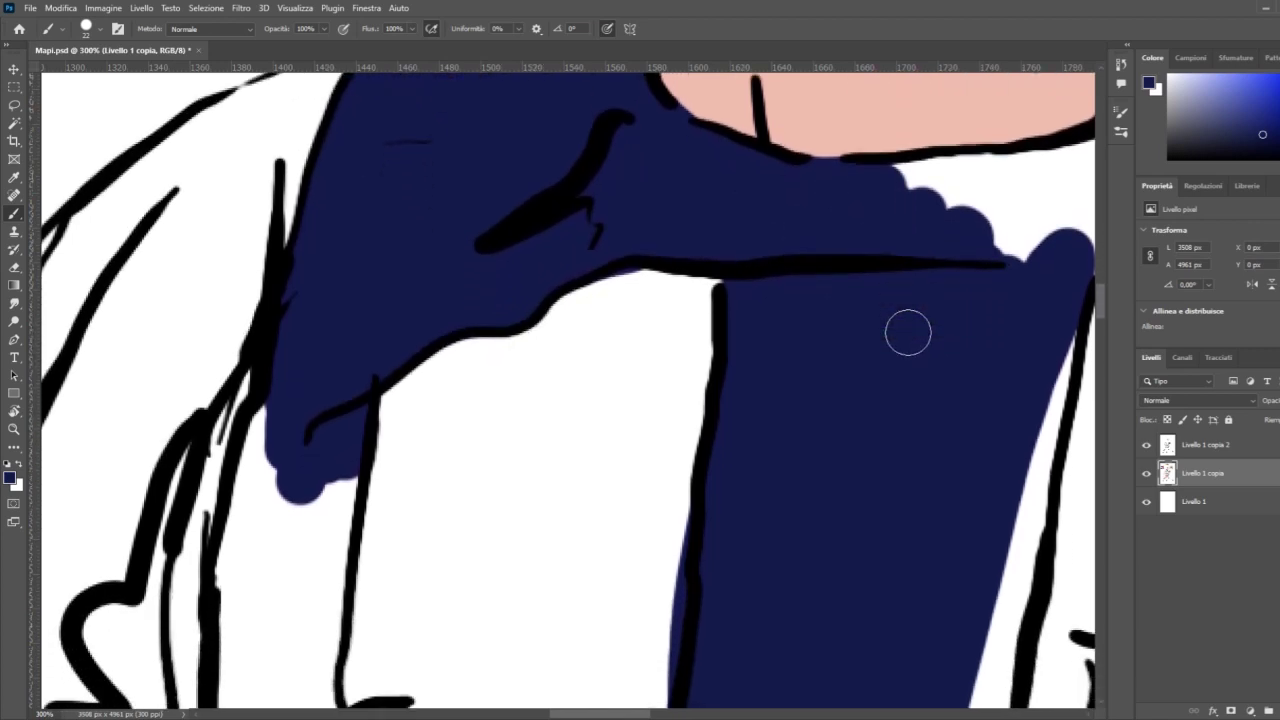
pyautogui.hotkey('ctrl', '-')
pyautogui.hotkey('ctrl', '-')
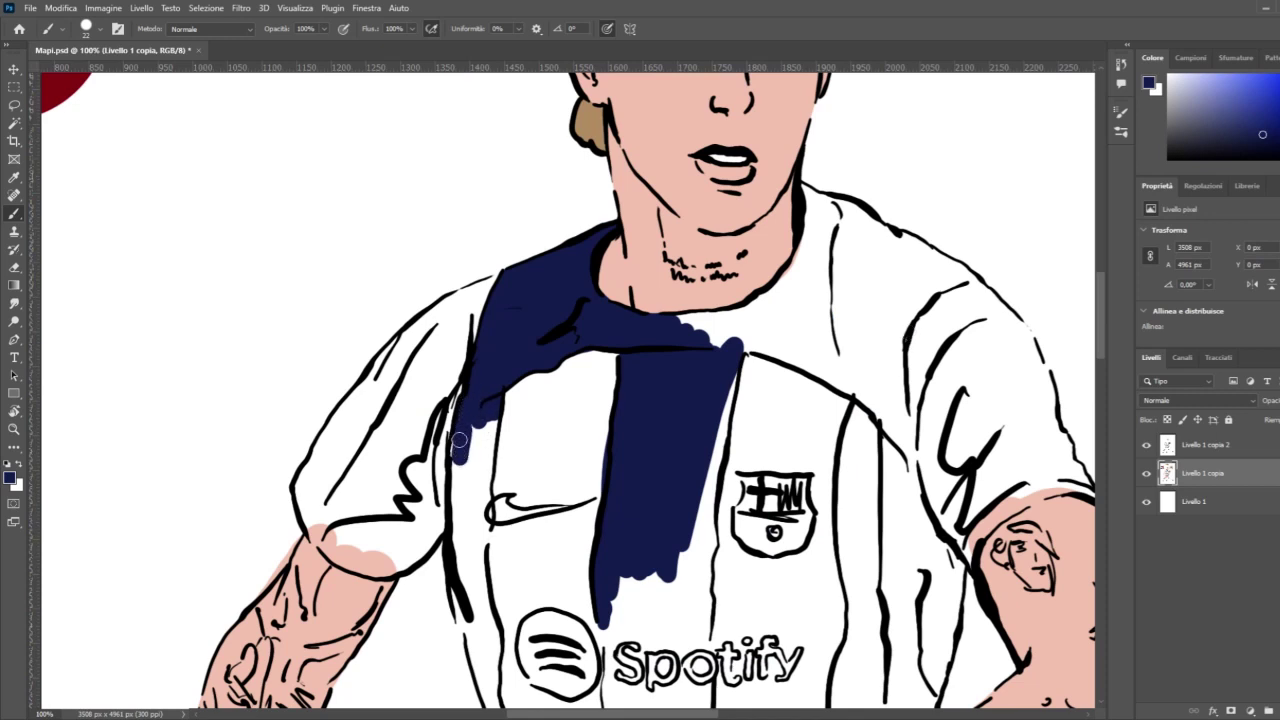
pyautogui.moveTo(469, 416); pyautogui.dragTo(480, 434)
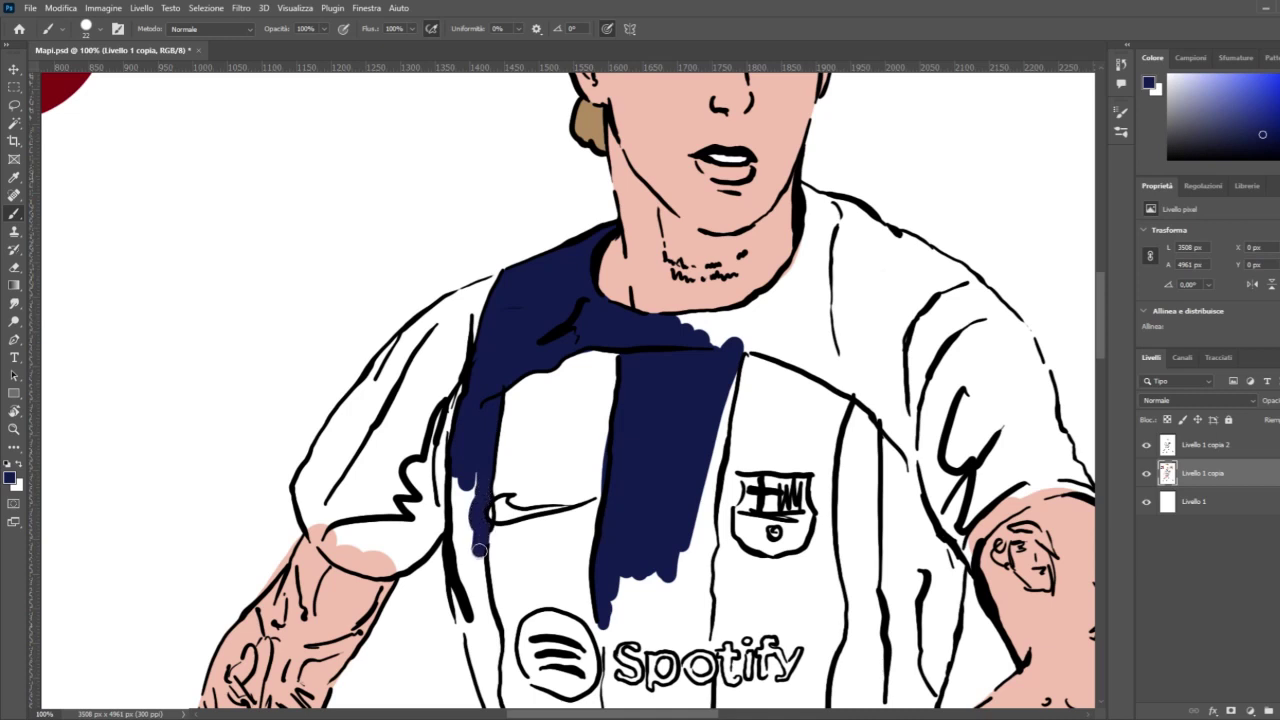
pyautogui.moveTo(478, 580); pyautogui.dragTo(465, 553)
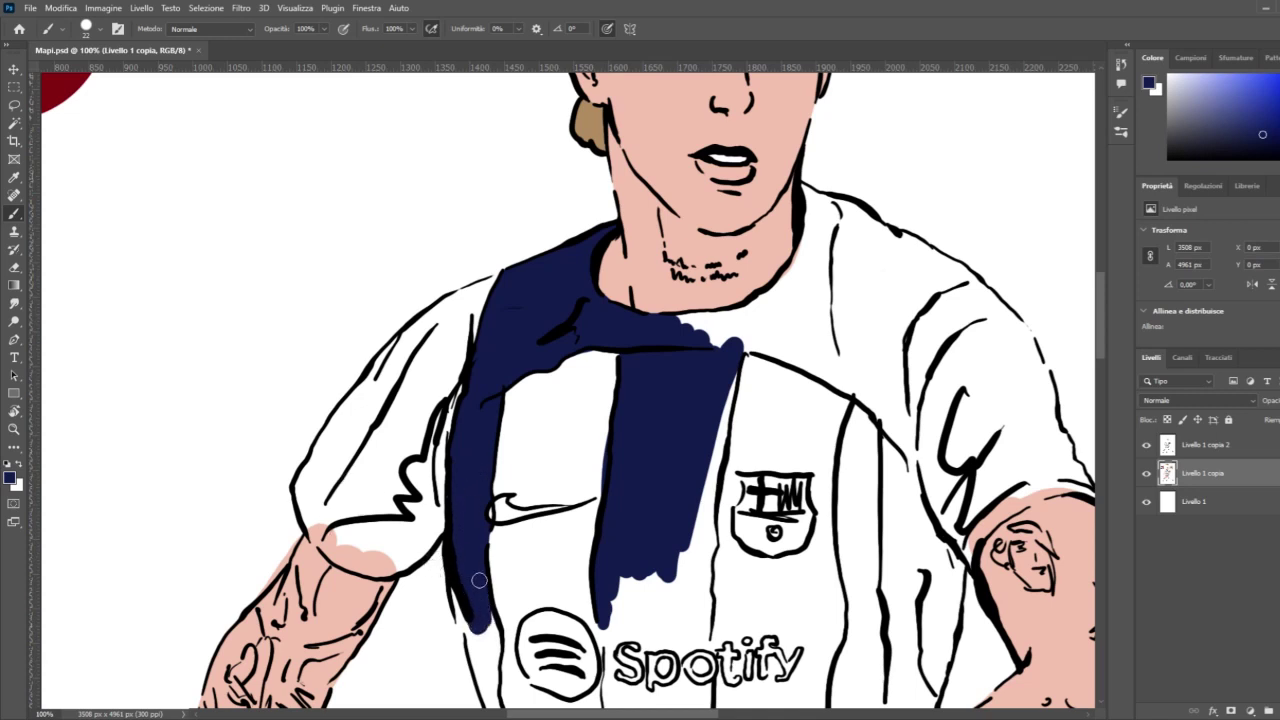
pyautogui.scroll(-5, 568, 391)
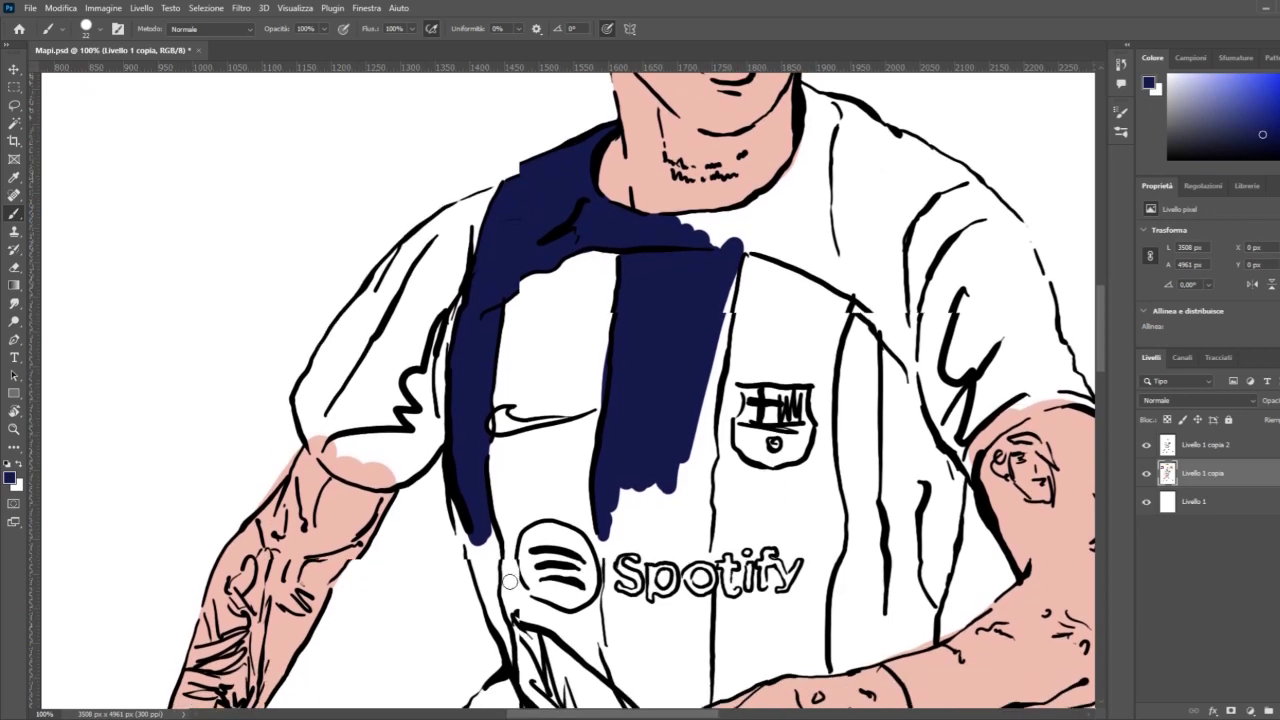
pyautogui.scroll(-2, 520, 528)
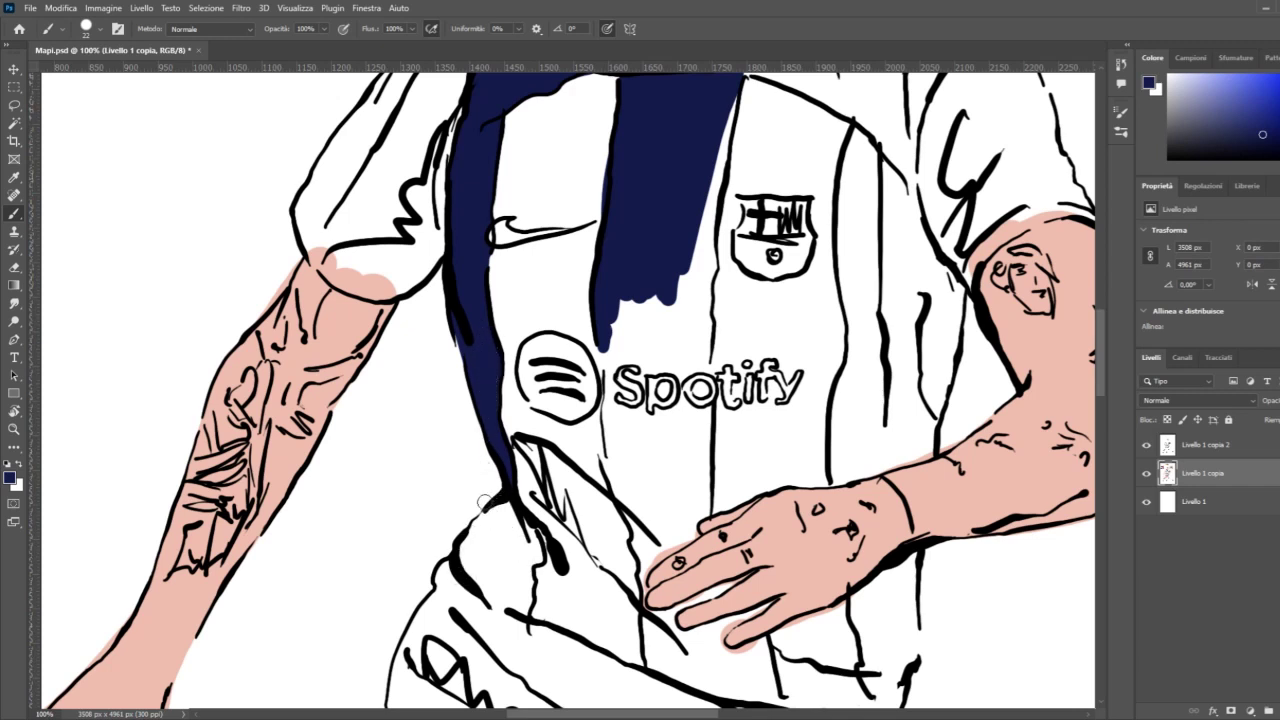
# Step: Fill the bunched shirt section just below the side panel's tip with navy blue, down to the hem above the shorts
pyautogui.click(14, 432)
pyautogui.click(507, 519)
pyautogui.click(507, 519)
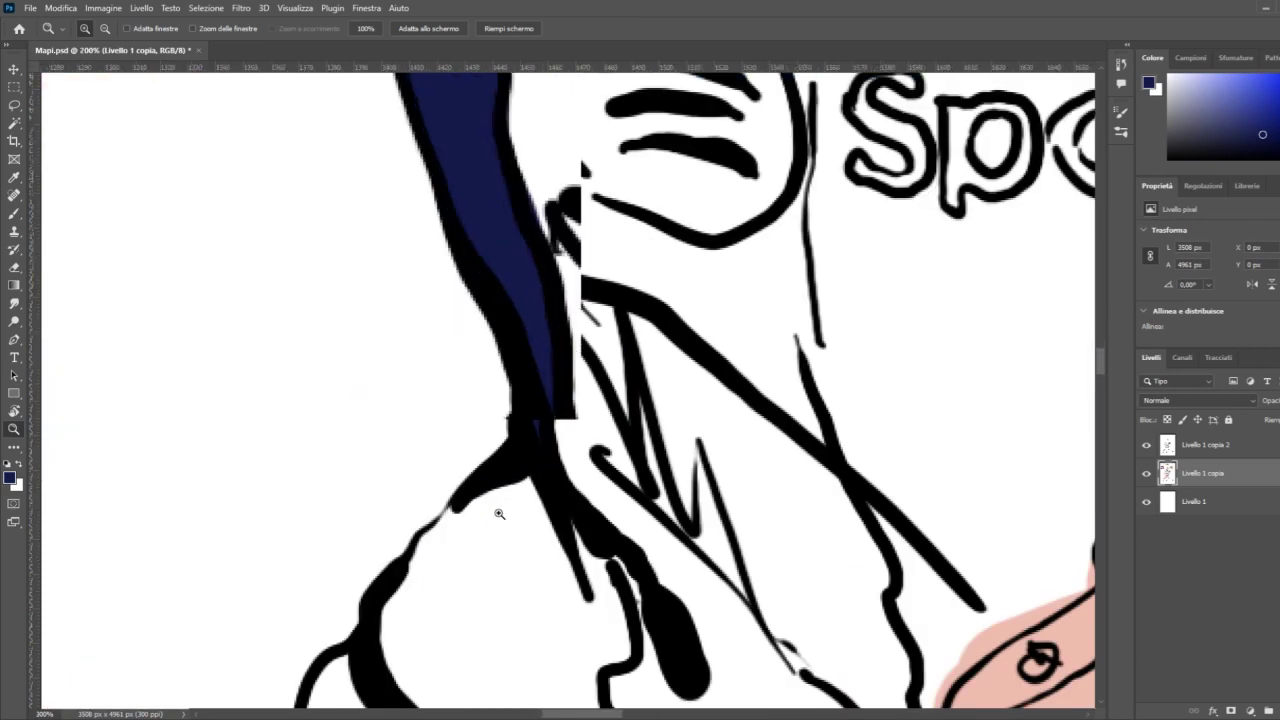
pyautogui.click(507, 519)
pyautogui.click(18, 464)
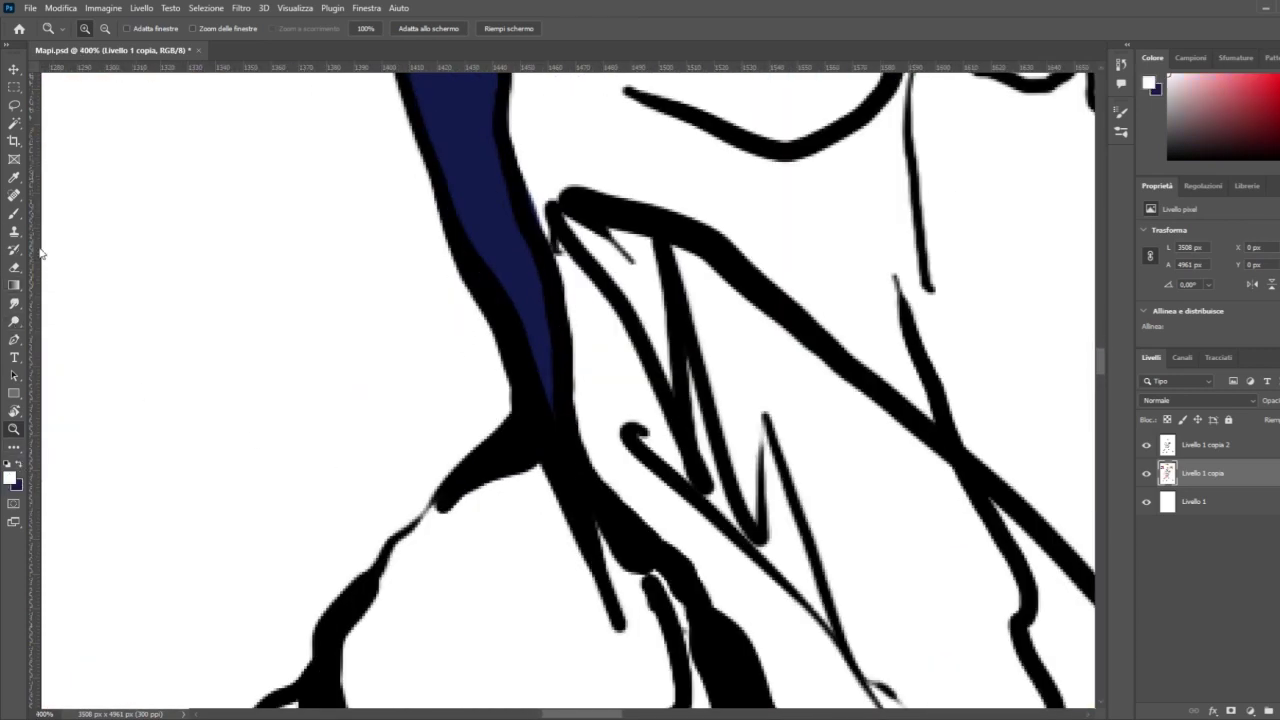
pyautogui.click(14, 216)
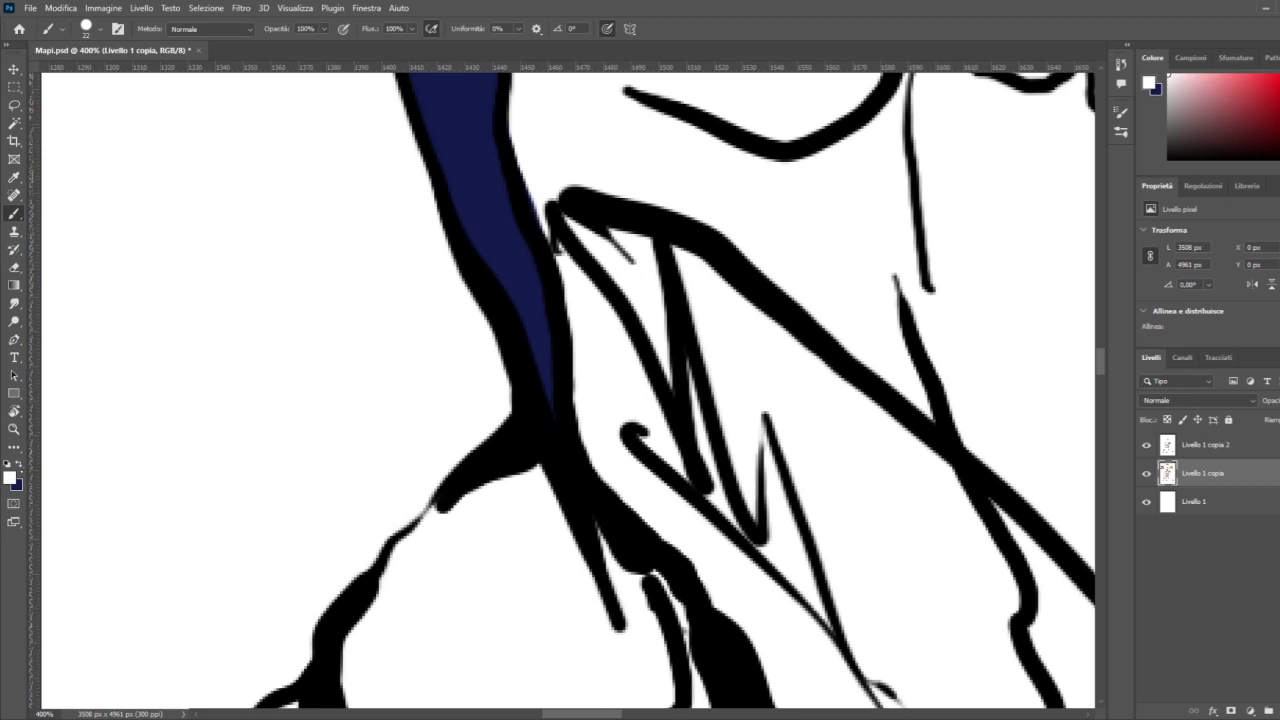
pyautogui.hotkey('ctrl', '-')
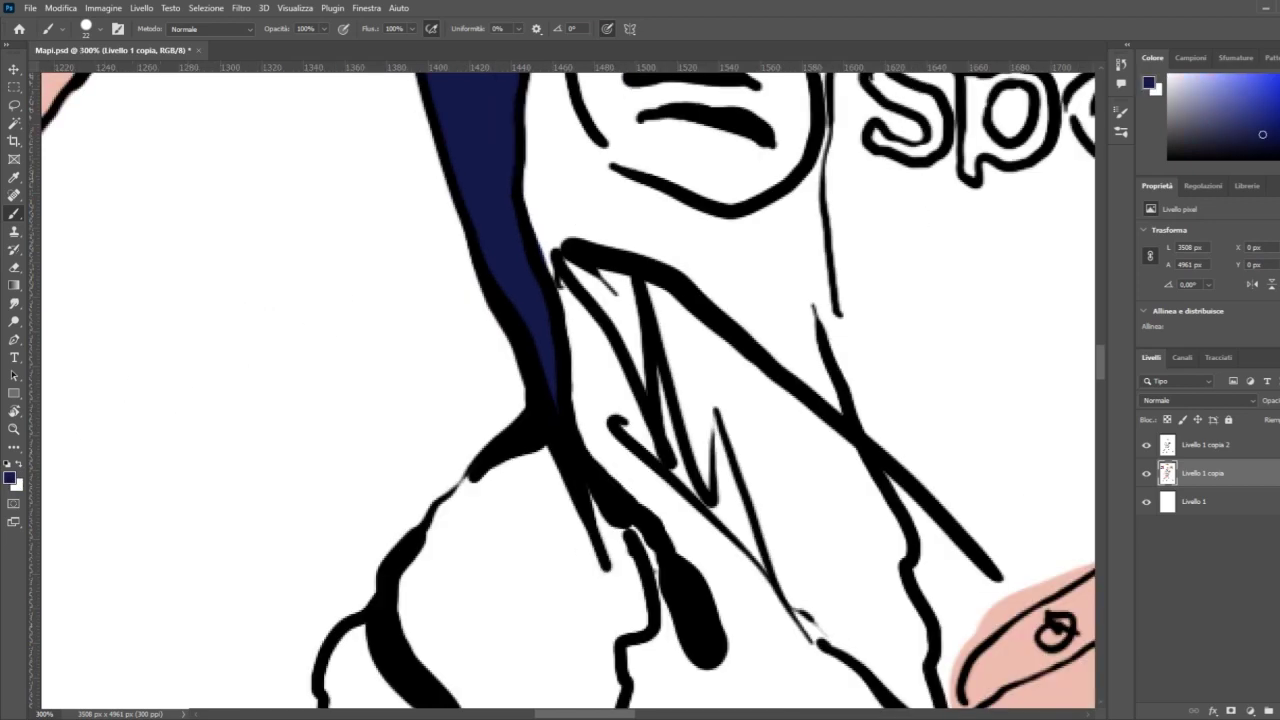
pyautogui.hotkey('ctrl', '-')
pyautogui.moveTo(486, 562)
pyautogui.mouseDown()
pyautogui.moveTo(466, 527)
pyautogui.moveTo(496, 475)
pyautogui.moveTo(549, 440)
pyautogui.moveTo(593, 490)
pyautogui.moveTo(606, 530)
pyautogui.moveTo(586, 562)
pyautogui.moveTo(583, 643)
pyautogui.moveTo(527, 619)
pyautogui.moveTo(487, 579)
pyautogui.moveTo(483, 530)
pyautogui.moveTo(542, 458)
pyautogui.moveTo(496, 557)
pyautogui.moveTo(545, 482)
pyautogui.moveTo(579, 512)
pyautogui.moveTo(565, 600)
pyautogui.moveTo(550, 613)
pyautogui.moveTo(498, 573)
pyautogui.moveTo(557, 518)
pyautogui.mouseUp()
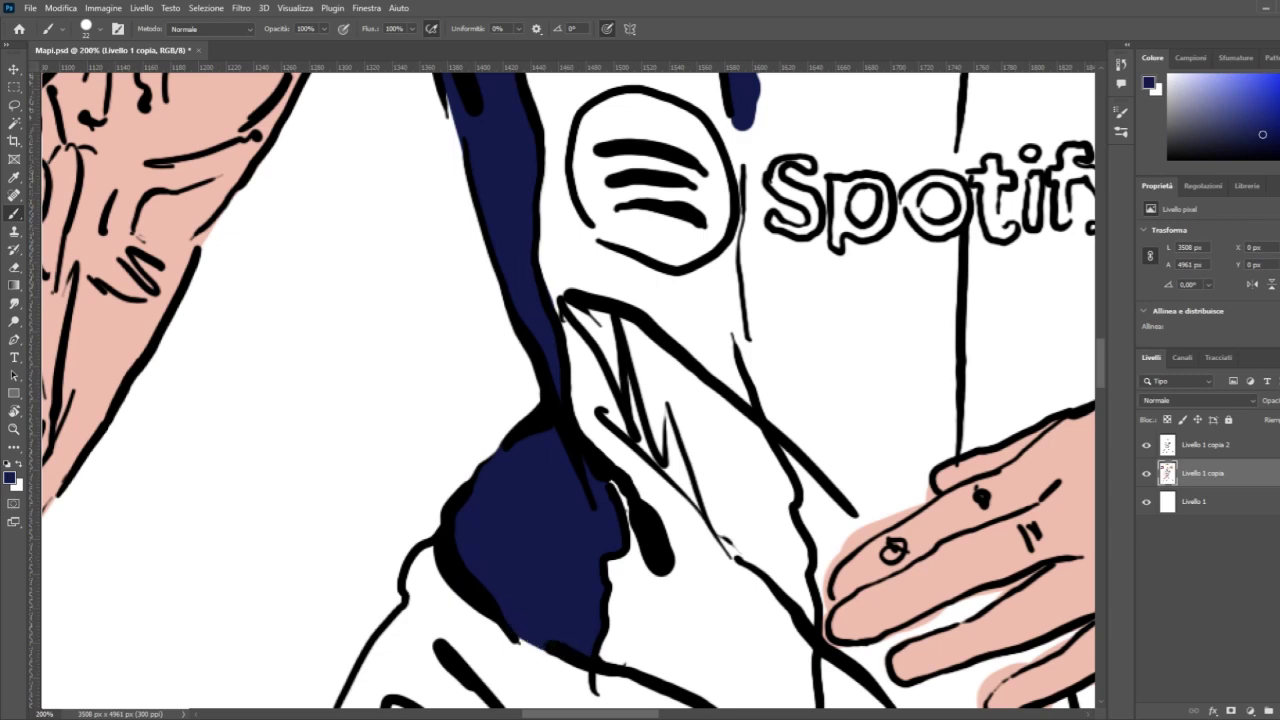
# Step: Fill the small enclosed area above the large white patch of the shorts' emblem with navy blue
pyautogui.hotkey('ctrl', '-')
pyautogui.hotkey('ctrl', '-')
pyautogui.hotkey('ctrl', '-')
pyautogui.scroll(1, 522, 604)
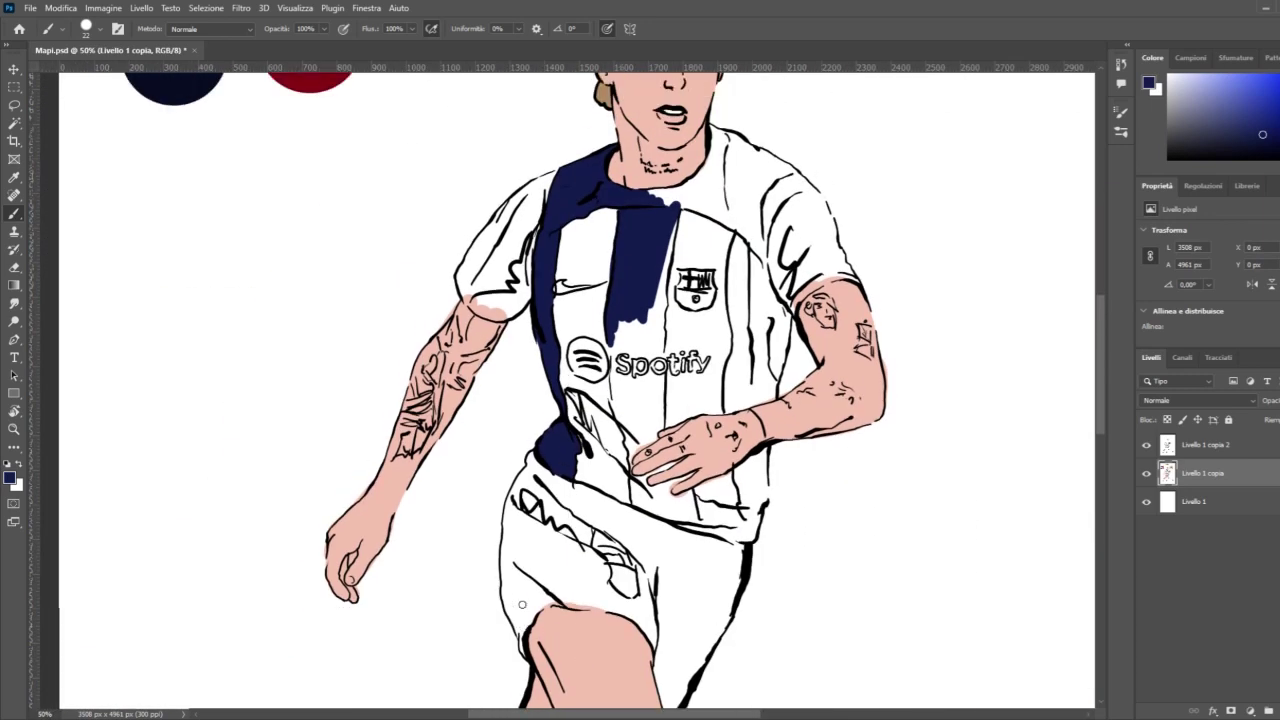
pyautogui.scroll(-1, 522, 604)
pyautogui.click(14, 429)
pyautogui.click(587, 612)
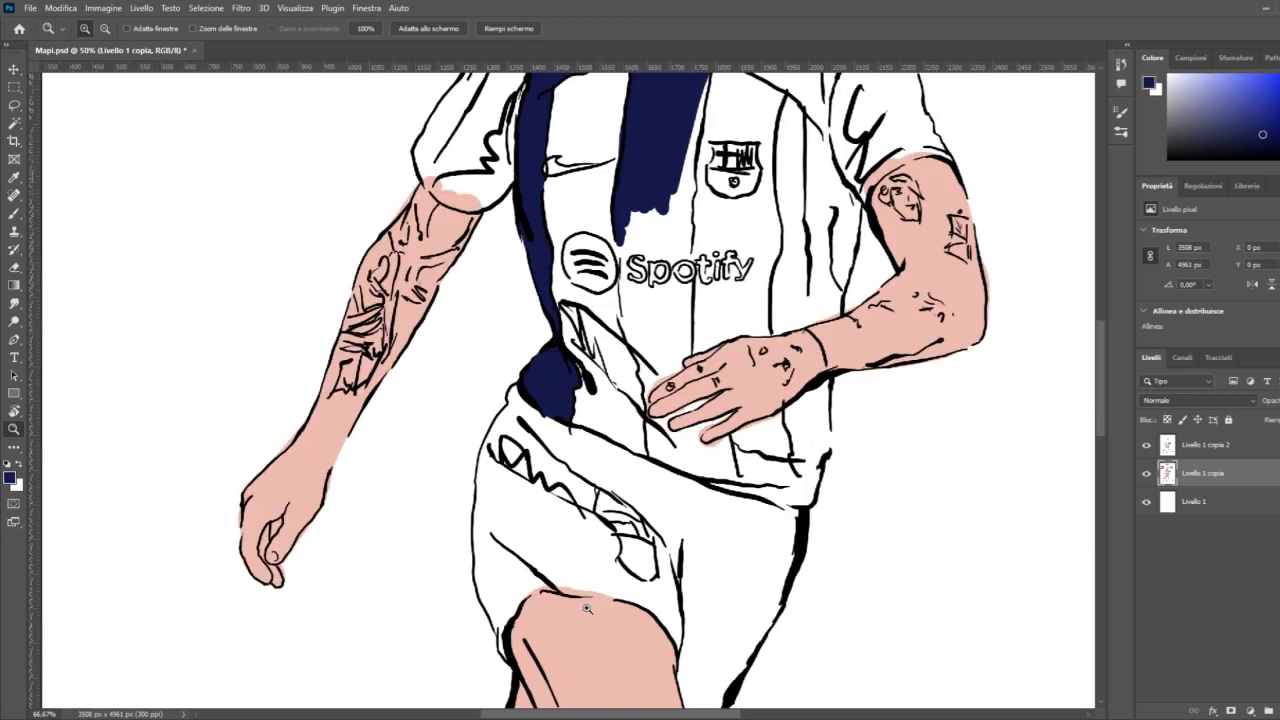
pyautogui.click(587, 612)
pyautogui.click(587, 612)
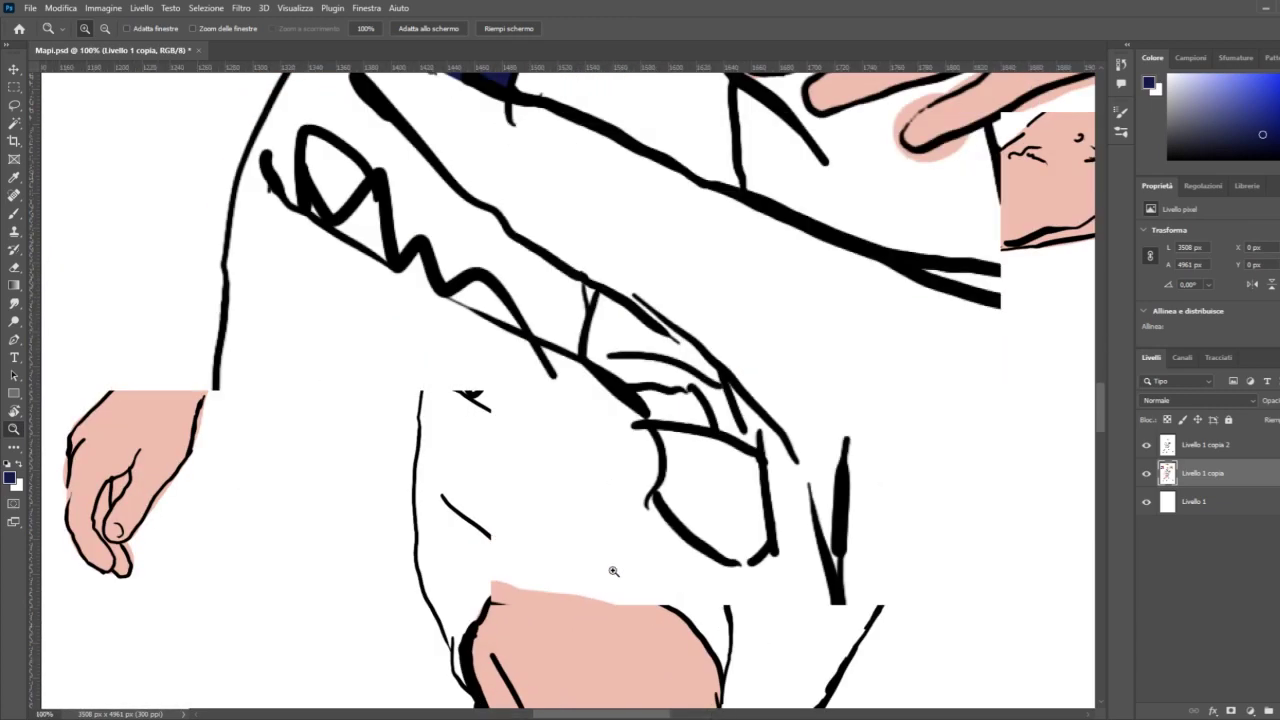
pyautogui.click(14, 215)
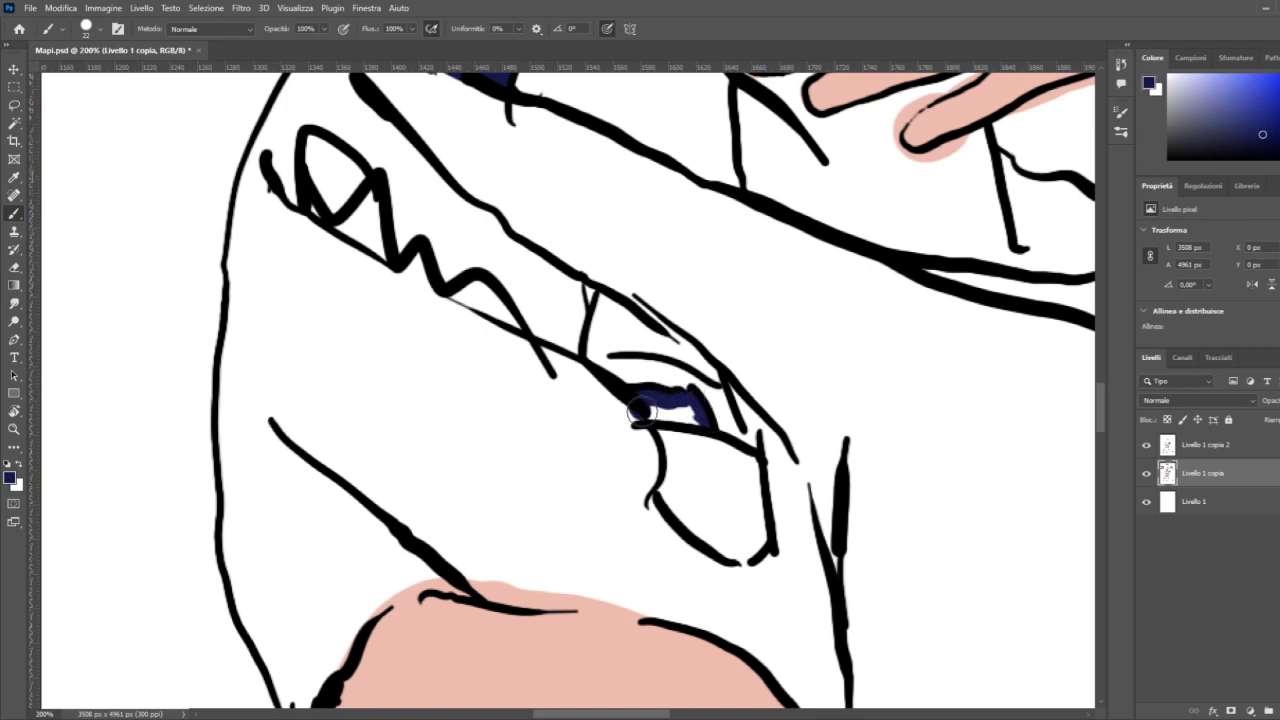
pyautogui.moveTo(666, 409); pyautogui.dragTo(690, 414)
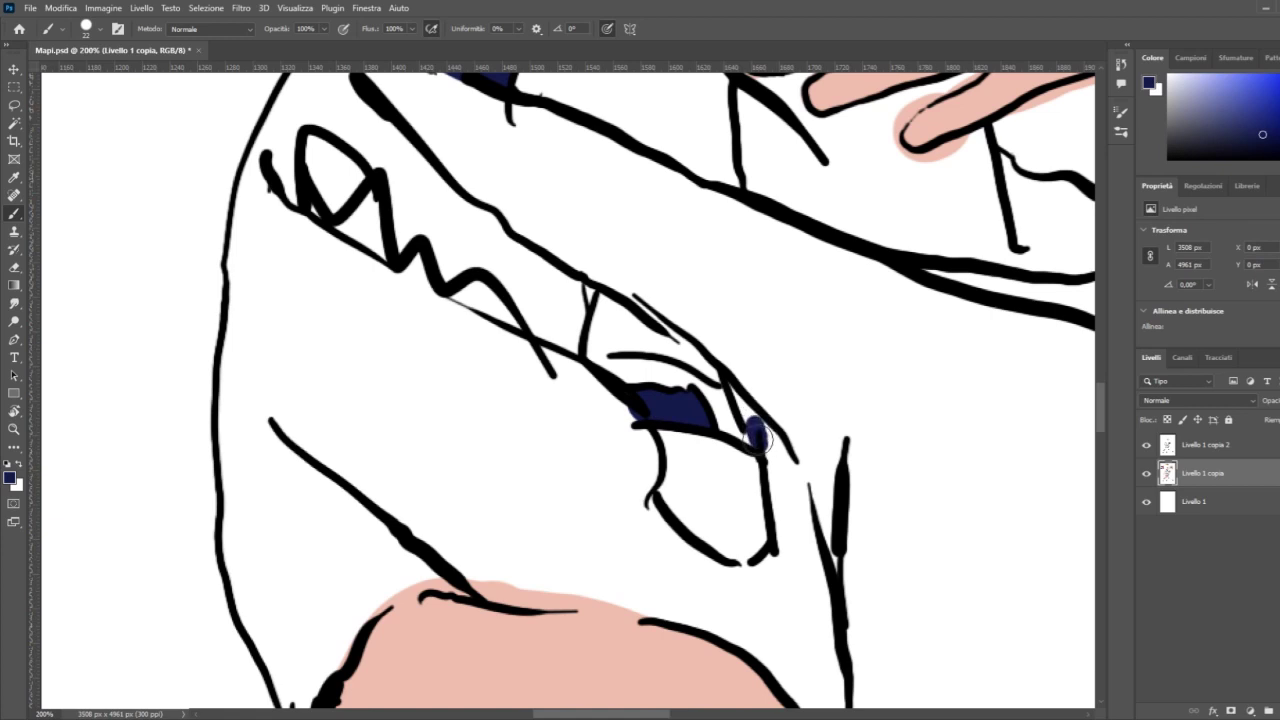
# Step: Paint navy blue around the shorts' emblem, across the zigzag lettering band and down to the top of the front thigh
pyautogui.moveTo(757, 435); pyautogui.dragTo(743, 383)
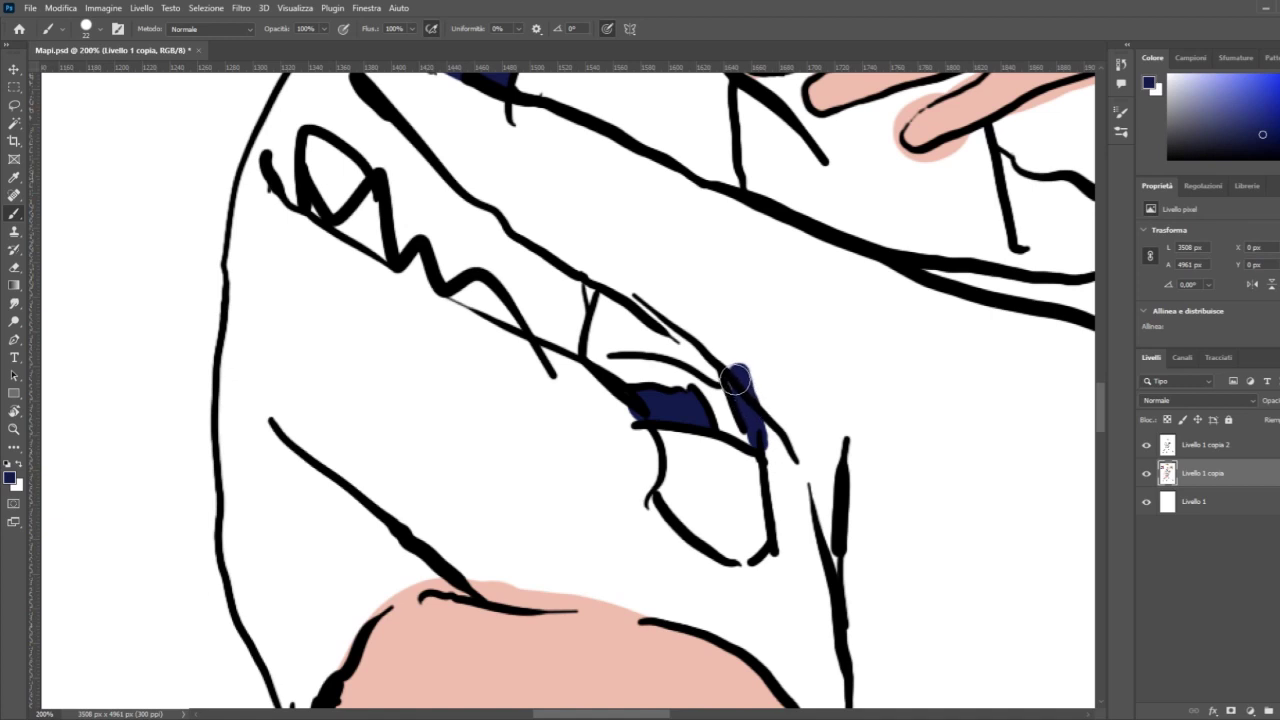
pyautogui.moveTo(746, 405)
pyautogui.mouseDown()
pyautogui.moveTo(785, 455)
pyautogui.moveTo(812, 530)
pyautogui.moveTo(782, 486)
pyautogui.moveTo(776, 564)
pyautogui.moveTo(737, 580)
pyautogui.moveTo(652, 524)
pyautogui.moveTo(615, 406)
pyautogui.moveTo(557, 364)
pyautogui.moveTo(585, 264)
pyautogui.moveTo(522, 364)
pyautogui.moveTo(385, 265)
pyautogui.moveTo(325, 240)
pyautogui.moveTo(333, 181)
pyautogui.moveTo(283, 200)
pyautogui.moveTo(268, 320)
pyautogui.mouseUp()
pyautogui.moveTo(597, 444)
pyautogui.mouseDown()
pyautogui.moveTo(623, 486)
pyautogui.moveTo(599, 459)
pyautogui.moveTo(595, 481)
pyautogui.moveTo(533, 413)
pyautogui.moveTo(468, 575)
pyautogui.moveTo(703, 618)
pyautogui.moveTo(588, 578)
pyautogui.moveTo(557, 583)
pyautogui.moveTo(727, 622)
pyautogui.moveTo(686, 592)
pyautogui.moveTo(722, 602)
pyautogui.moveTo(596, 555)
pyautogui.moveTo(625, 575)
pyautogui.moveTo(486, 557)
pyautogui.moveTo(534, 518)
pyautogui.moveTo(619, 520)
pyautogui.moveTo(648, 537)
pyautogui.moveTo(526, 483)
pyautogui.moveTo(551, 495)
pyautogui.moveTo(517, 528)
pyautogui.mouseUp()
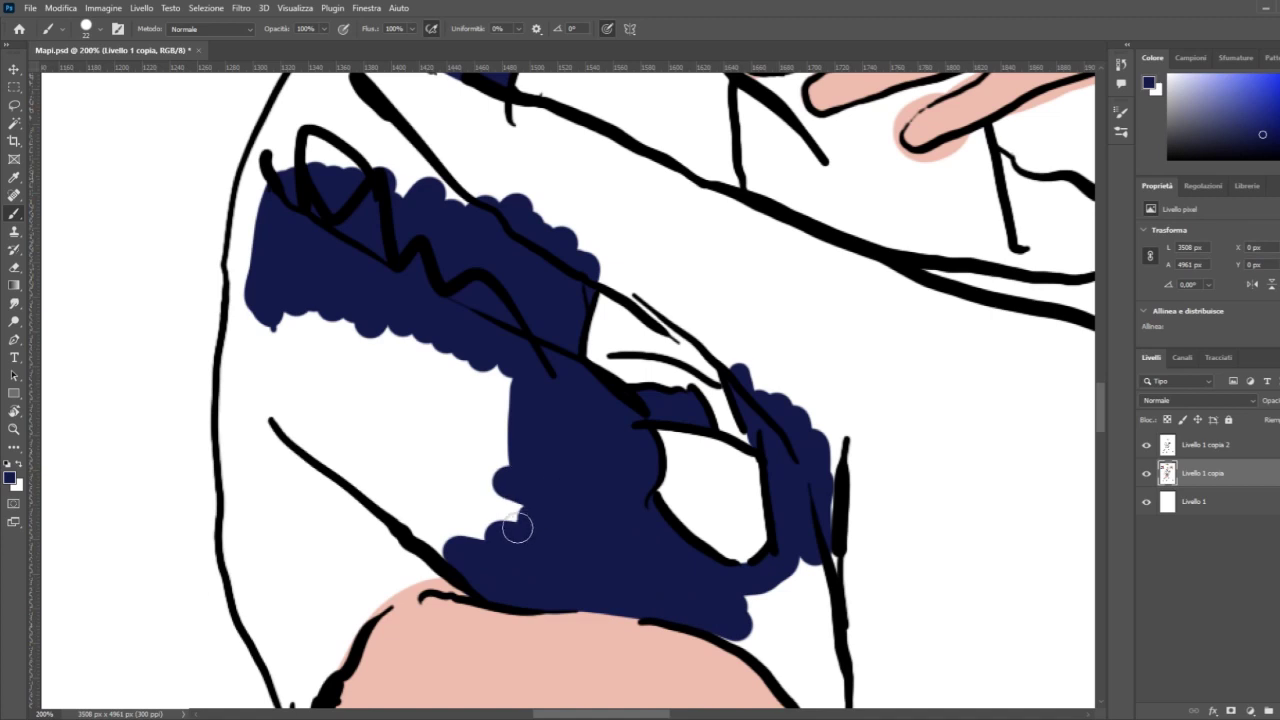
pyautogui.moveTo(308, 668); pyautogui.dragTo(399, 592)
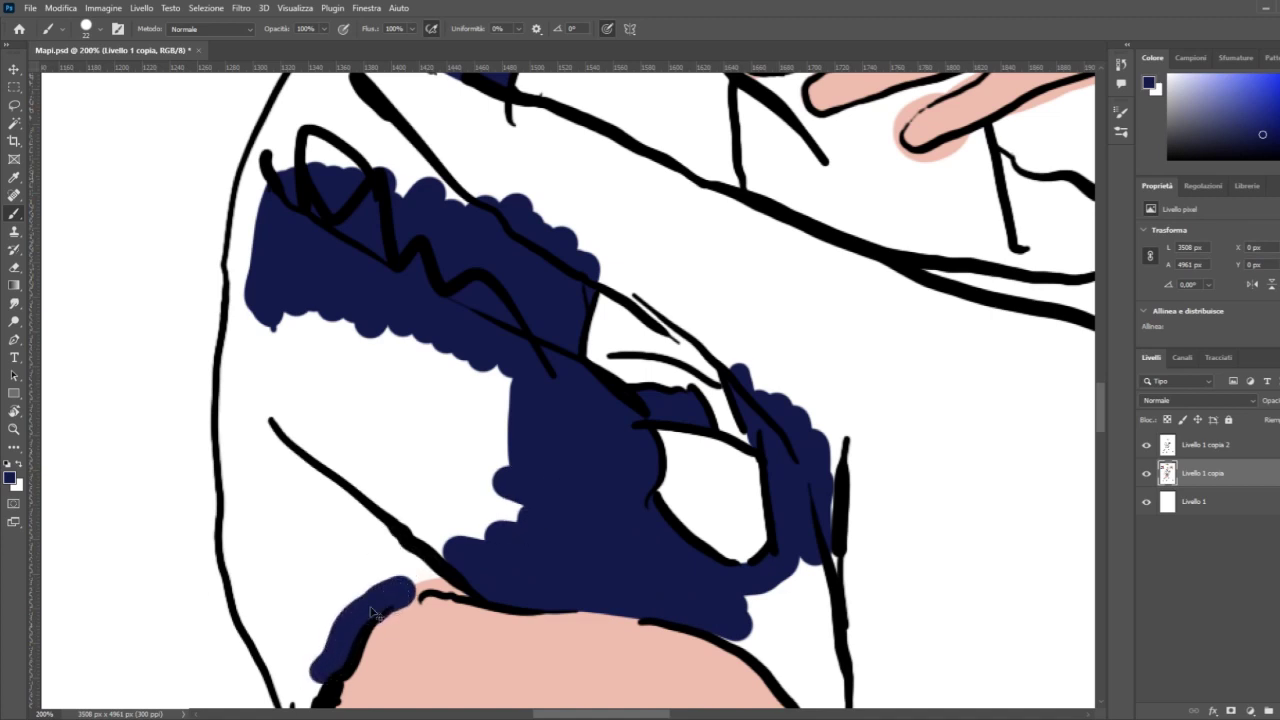
pyautogui.hotkey('ctrl', 'z')
pyautogui.hotkey('ctrl', 'z')
# Step: Fill the rest of the front leg of the shorts with navy blue, from the outer outline around the thigh to the inner seam
pyautogui.moveTo(315, 665)
pyautogui.mouseDown()
pyautogui.moveTo(379, 597)
pyautogui.moveTo(417, 583)
pyautogui.moveTo(335, 578)
pyautogui.moveTo(440, 533)
pyautogui.mouseUp()
pyautogui.moveTo(523, 511)
pyautogui.mouseDown()
pyautogui.moveTo(492, 531)
pyautogui.moveTo(480, 514)
pyautogui.moveTo(441, 515)
pyautogui.moveTo(434, 455)
pyautogui.moveTo(478, 361)
pyautogui.moveTo(462, 401)
pyautogui.moveTo(453, 359)
pyautogui.moveTo(361, 299)
pyautogui.moveTo(268, 395)
pyautogui.moveTo(267, 301)
pyautogui.moveTo(243, 288)
pyautogui.moveTo(231, 418)
pyautogui.moveTo(245, 522)
pyautogui.moveTo(310, 569)
pyautogui.moveTo(314, 512)
pyautogui.moveTo(375, 542)
pyautogui.mouseUp()
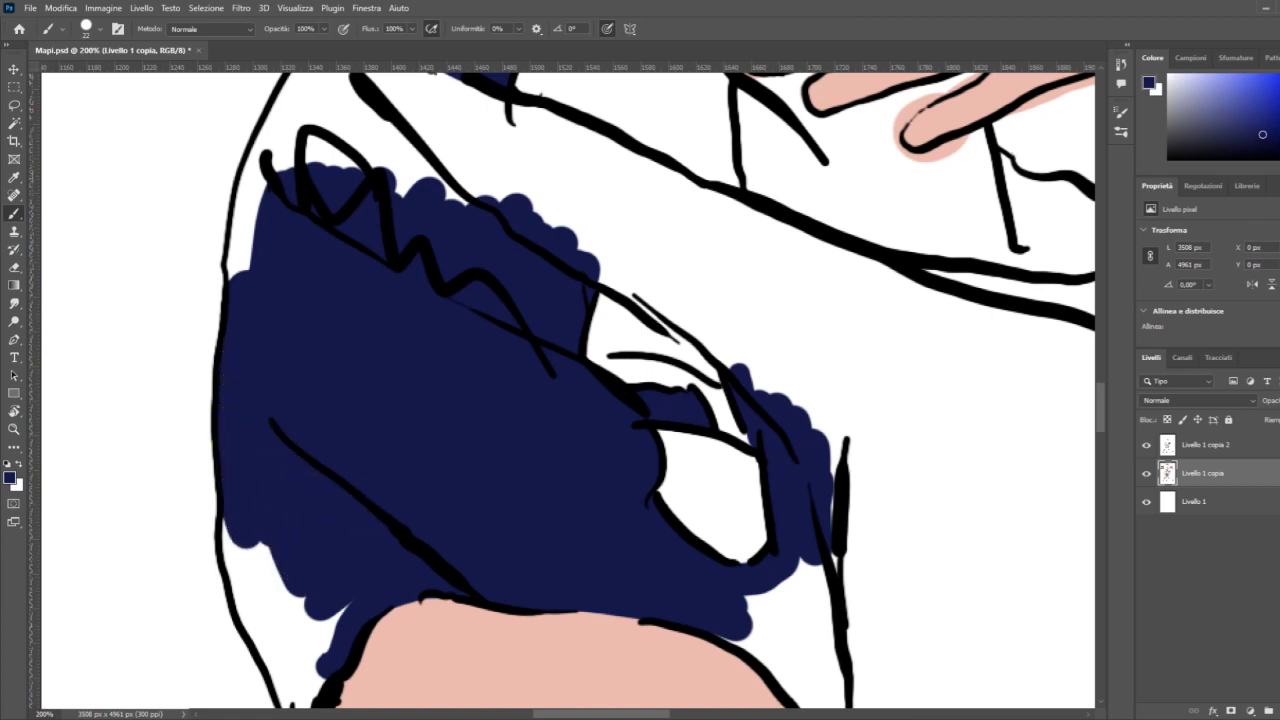
pyautogui.scroll(-5, 351, 500)
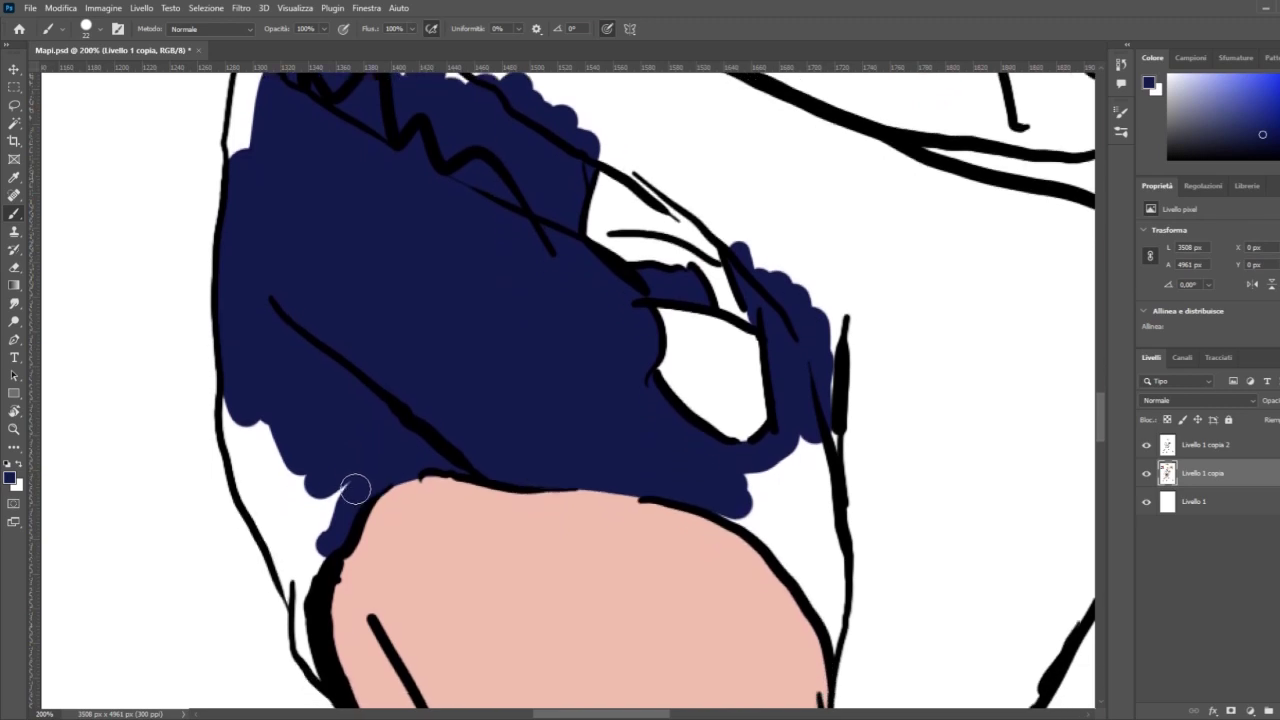
pyautogui.scroll(-1, 355, 489)
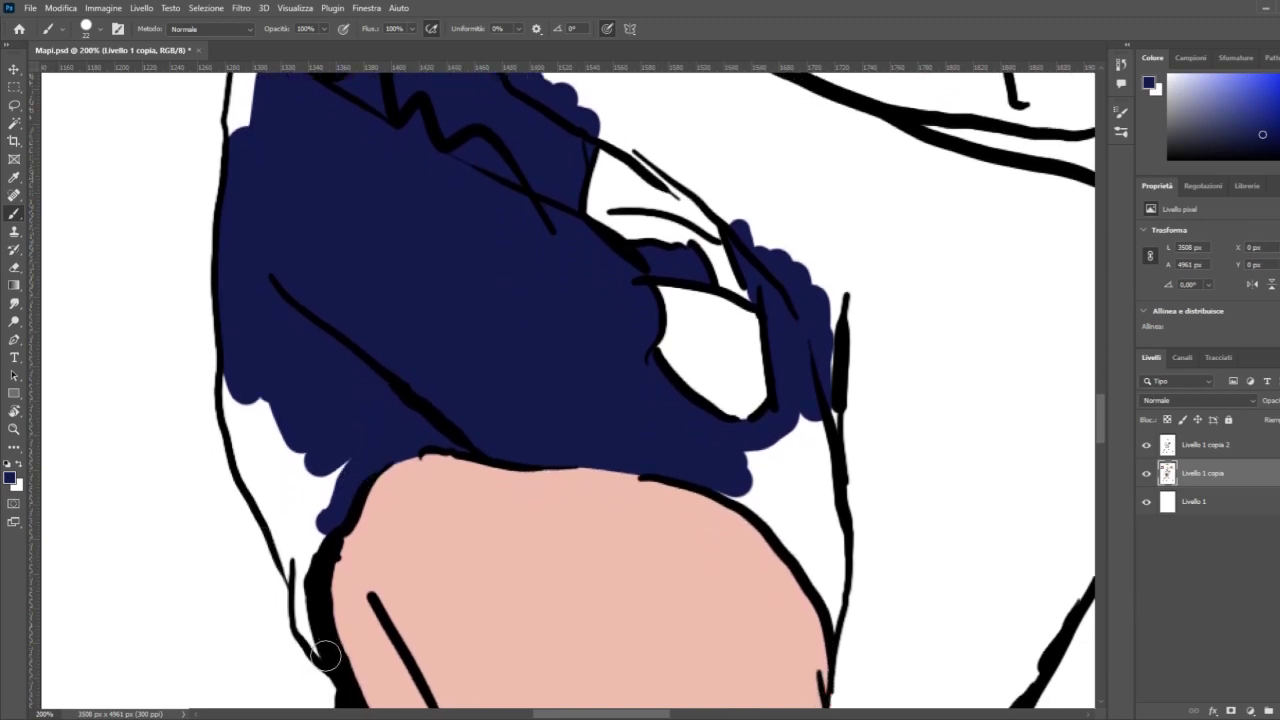
pyautogui.hotkey('ctrl', 'z')
pyautogui.moveTo(310, 626)
pyautogui.mouseDown()
pyautogui.moveTo(312, 547)
pyautogui.moveTo(339, 490)
pyautogui.moveTo(318, 514)
pyautogui.moveTo(367, 439)
pyautogui.moveTo(300, 565)
pyautogui.moveTo(305, 580)
pyautogui.moveTo(246, 462)
pyautogui.moveTo(243, 362)
pyautogui.moveTo(238, 381)
pyautogui.moveTo(295, 516)
pyautogui.moveTo(304, 440)
pyautogui.mouseUp()
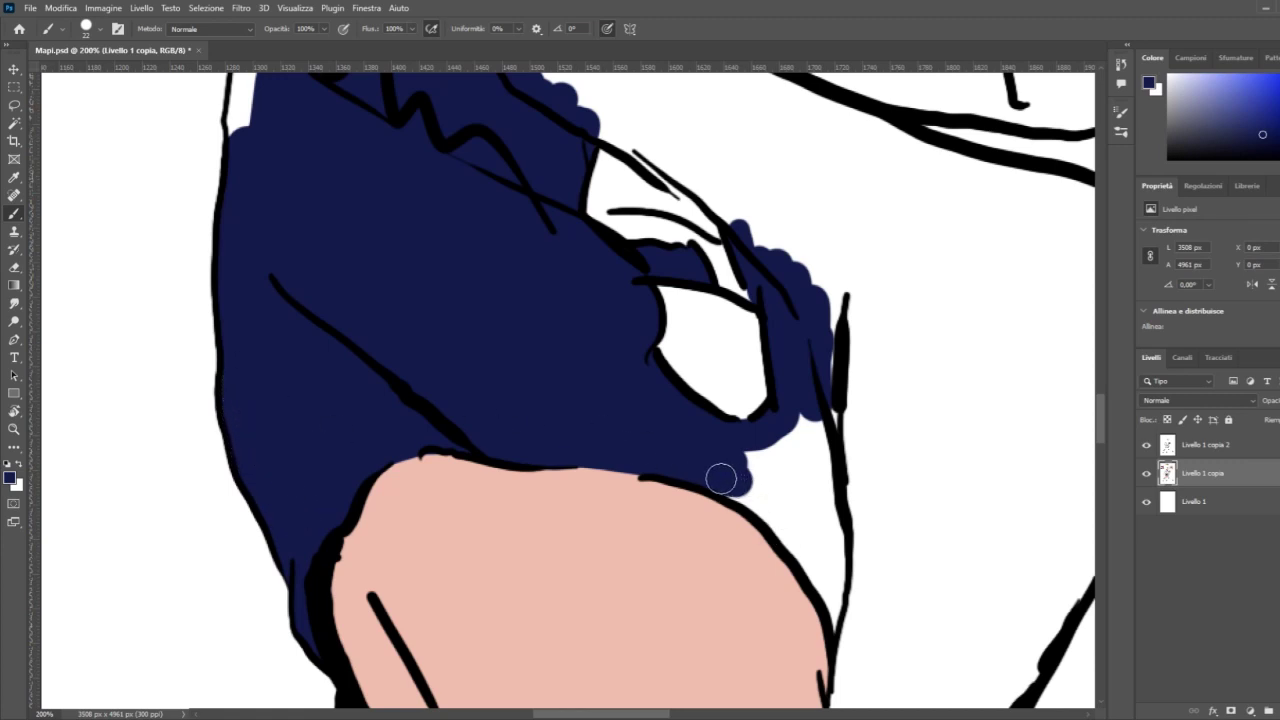
pyautogui.moveTo(720, 479)
pyautogui.mouseDown()
pyautogui.moveTo(762, 507)
pyautogui.moveTo(816, 580)
pyautogui.mouseUp()
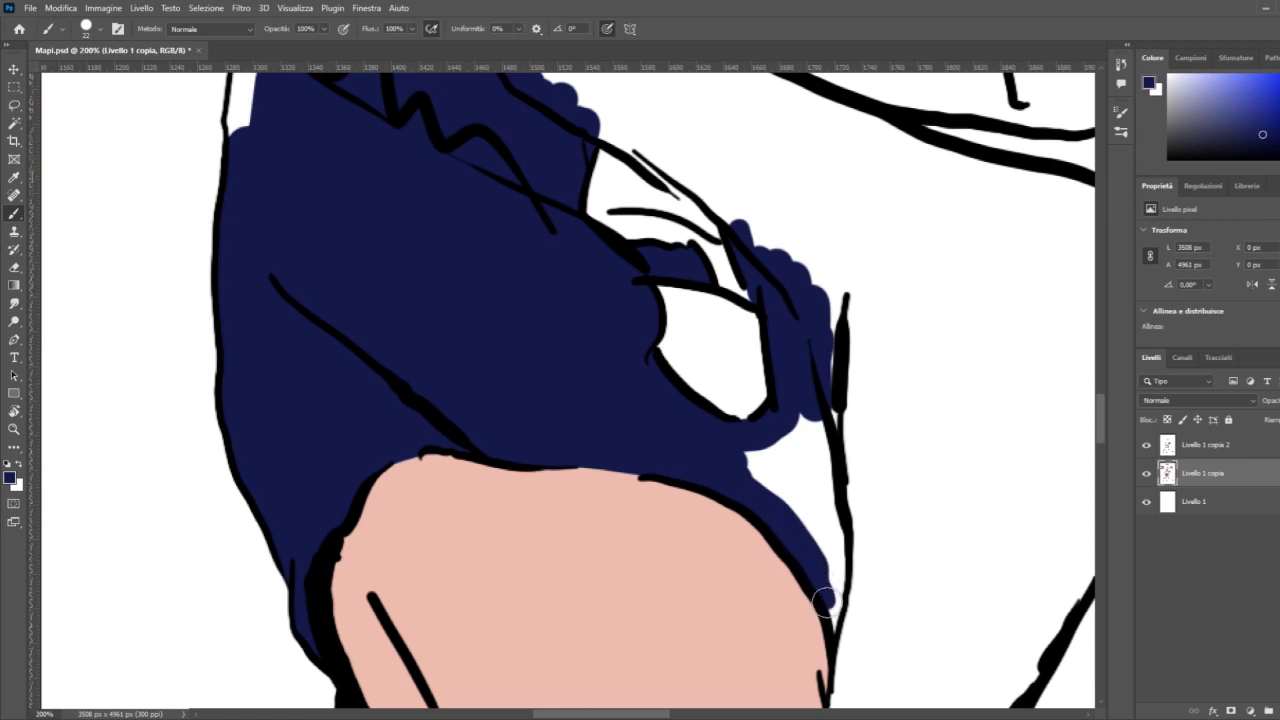
pyautogui.moveTo(829, 612)
pyautogui.mouseDown()
pyautogui.moveTo(822, 400)
pyautogui.moveTo(811, 491)
pyautogui.moveTo(805, 410)
pyautogui.moveTo(793, 466)
pyautogui.moveTo(741, 453)
pyautogui.moveTo(792, 441)
pyautogui.moveTo(811, 524)
pyautogui.moveTo(846, 335)
pyautogui.moveTo(820, 407)
pyautogui.moveTo(840, 470)
pyautogui.mouseUp()
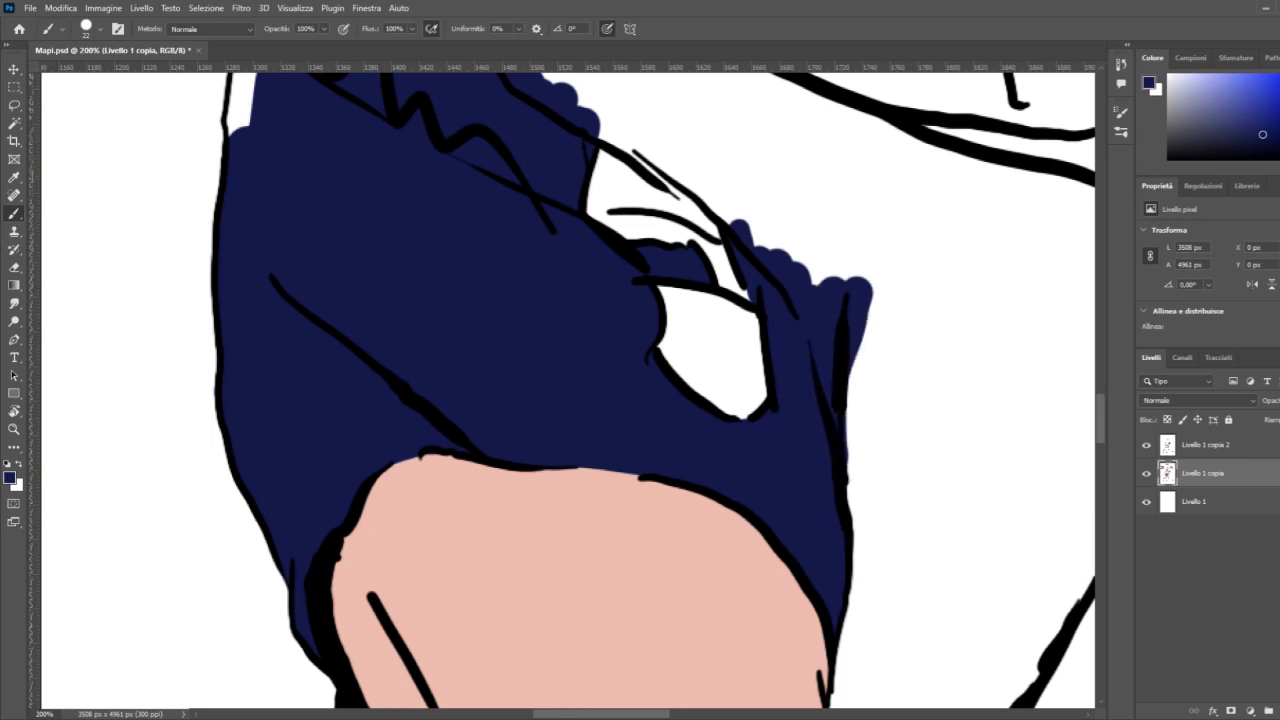
# Step: Brush navy blue across the upper part of the shorts' rear leg, between the inner seam and the thick outer outline
pyautogui.hotkey('ctrl', '-')
pyautogui.hotkey('ctrl', '-')
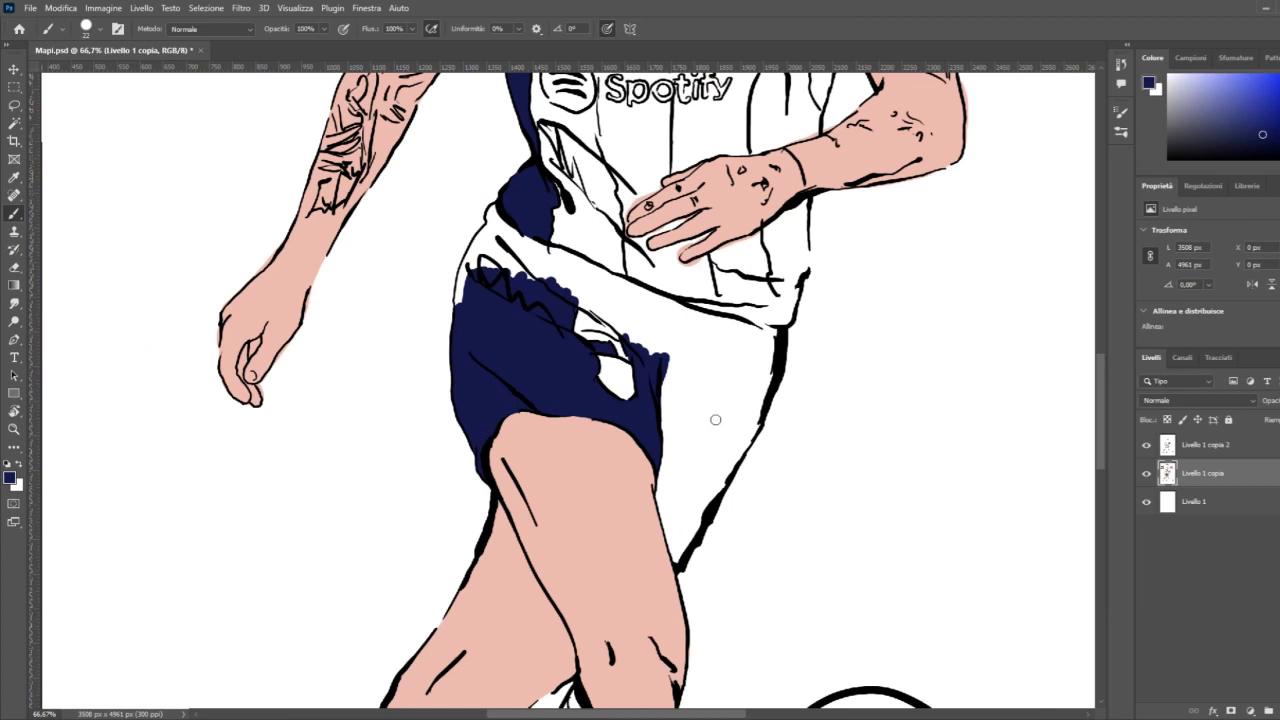
pyautogui.moveTo(673, 359)
pyautogui.mouseDown()
pyautogui.moveTo(682, 408)
pyautogui.moveTo(714, 364)
pyautogui.moveTo(759, 351)
pyautogui.moveTo(756, 398)
pyautogui.mouseUp()
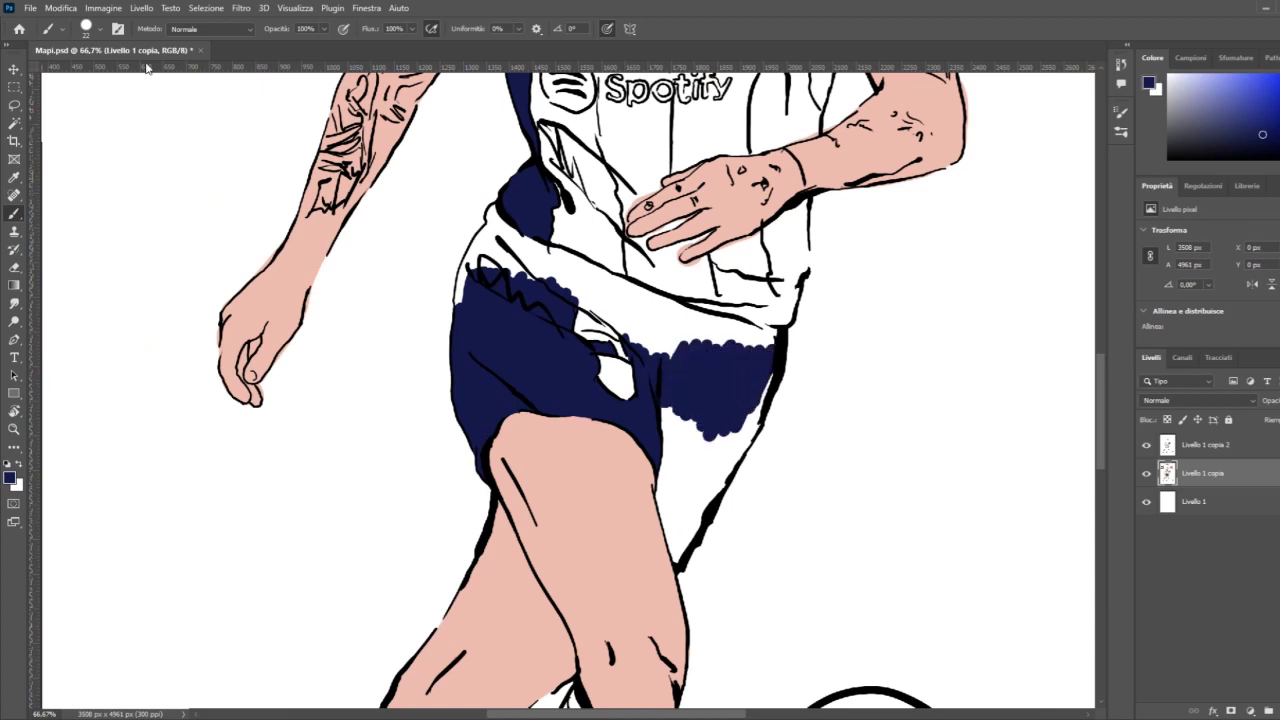
# Step: Fill the pointed lower end of the shorts' rear leg with navy blue, working upward from the tip beside the thigh
pyautogui.click(13, 429)
pyautogui.click(703, 509)
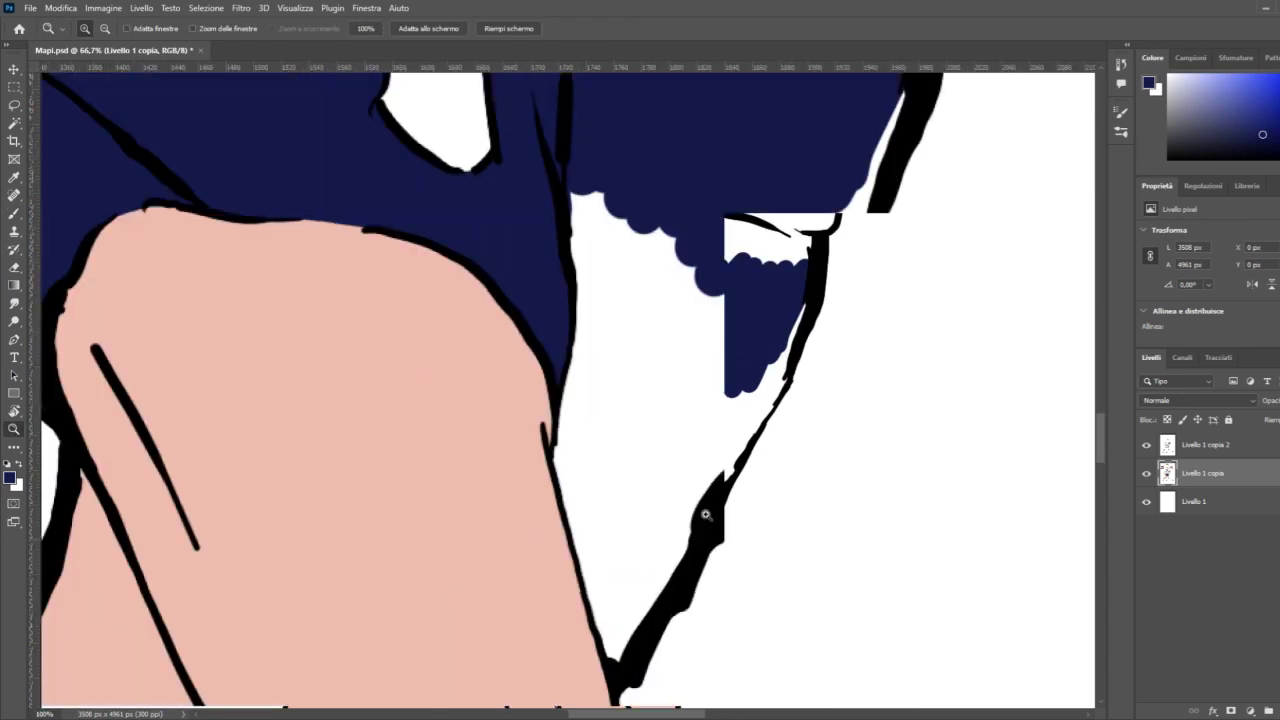
pyautogui.click(703, 509)
pyautogui.click(14, 216)
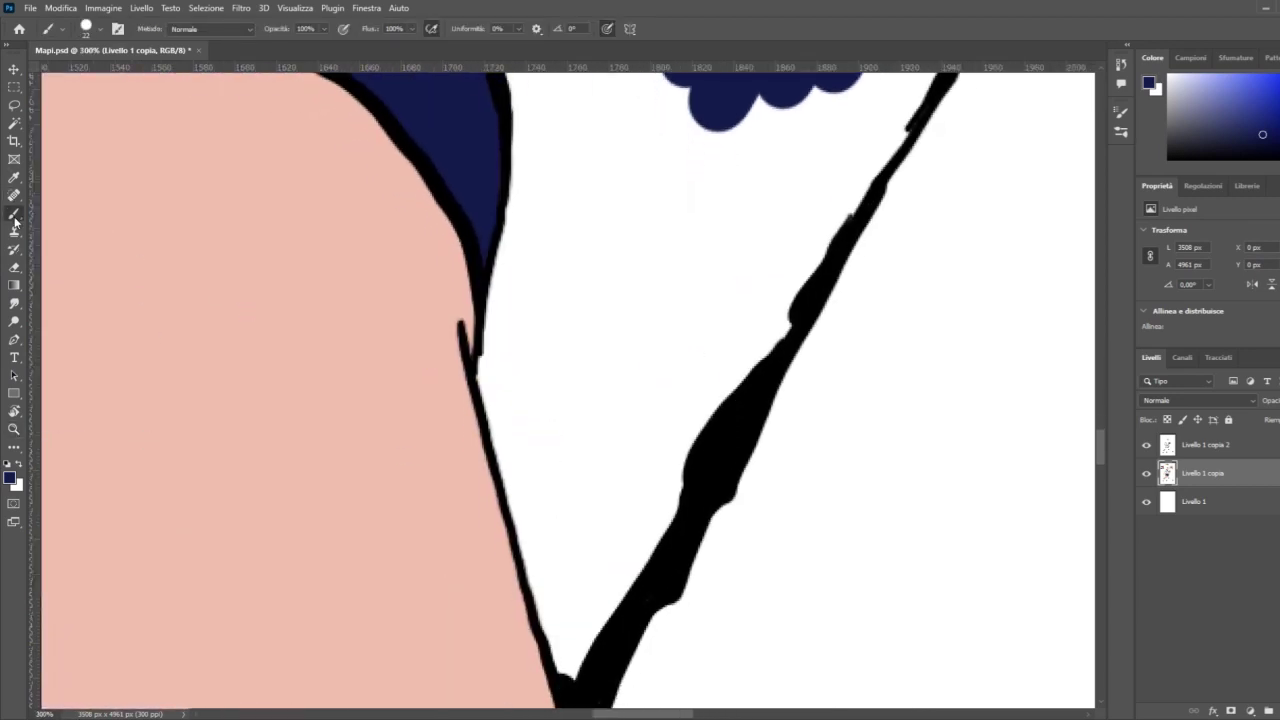
pyautogui.click(571, 657)
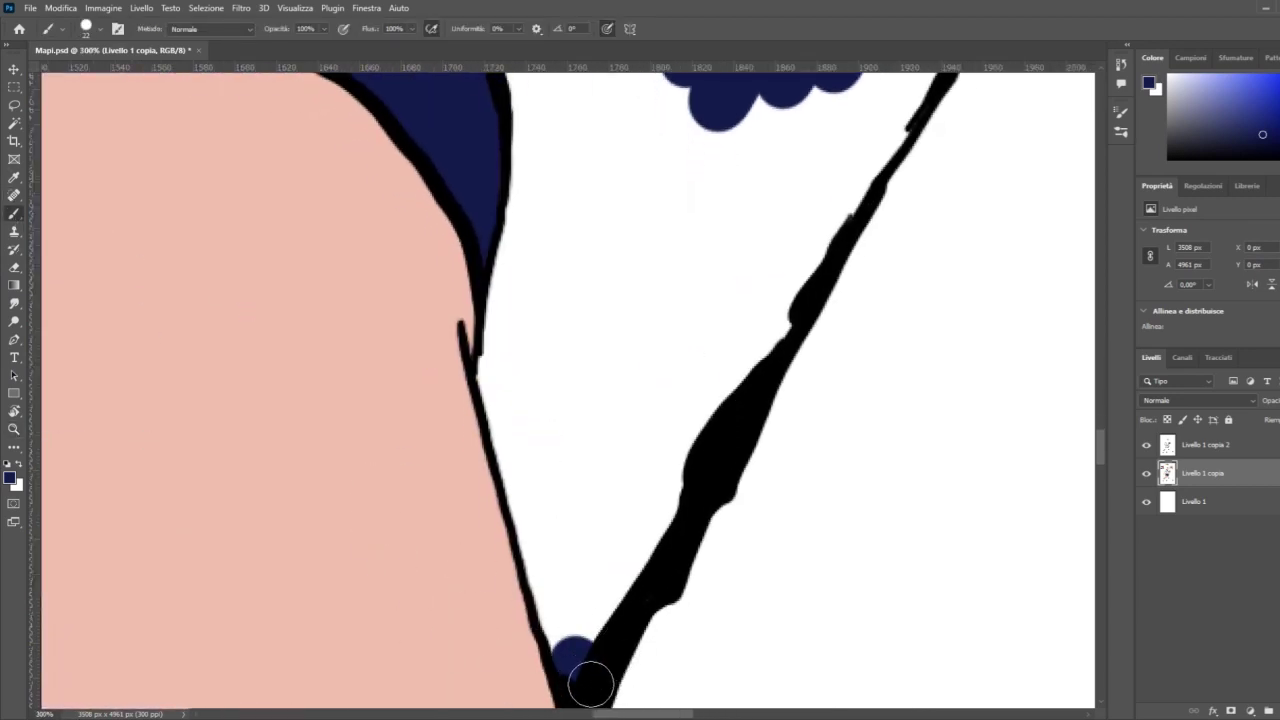
pyautogui.moveTo(590, 685); pyautogui.dragTo(557, 603)
pyautogui.click(508, 288)
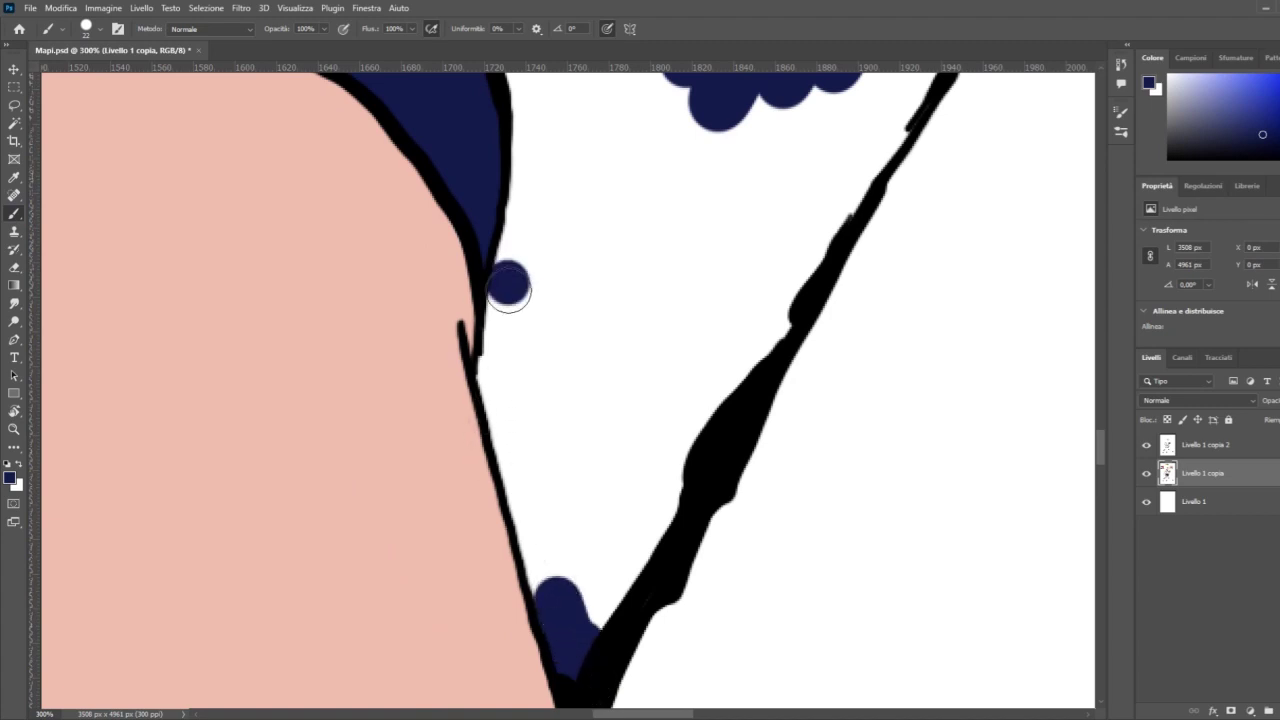
pyautogui.moveTo(508, 288)
pyautogui.mouseDown()
pyautogui.moveTo(497, 372)
pyautogui.moveTo(535, 536)
pyautogui.moveTo(559, 611)
pyautogui.moveTo(606, 636)
pyautogui.moveTo(690, 480)
pyautogui.moveTo(617, 590)
pyautogui.moveTo(601, 587)
pyautogui.moveTo(586, 493)
pyautogui.moveTo(530, 420)
pyautogui.moveTo(542, 488)
pyautogui.moveTo(553, 489)
pyautogui.moveTo(564, 384)
pyautogui.moveTo(593, 489)
pyautogui.moveTo(655, 492)
pyautogui.moveTo(803, 246)
pyautogui.moveTo(757, 347)
pyautogui.moveTo(835, 185)
pyautogui.moveTo(793, 266)
pyautogui.moveTo(827, 196)
pyautogui.moveTo(799, 181)
pyautogui.moveTo(761, 207)
pyautogui.moveTo(730, 180)
pyautogui.moveTo(661, 242)
pyautogui.moveTo(639, 244)
pyautogui.moveTo(567, 328)
pyautogui.moveTo(558, 301)
pyautogui.moveTo(525, 327)
pyautogui.moveTo(516, 229)
pyautogui.mouseUp()
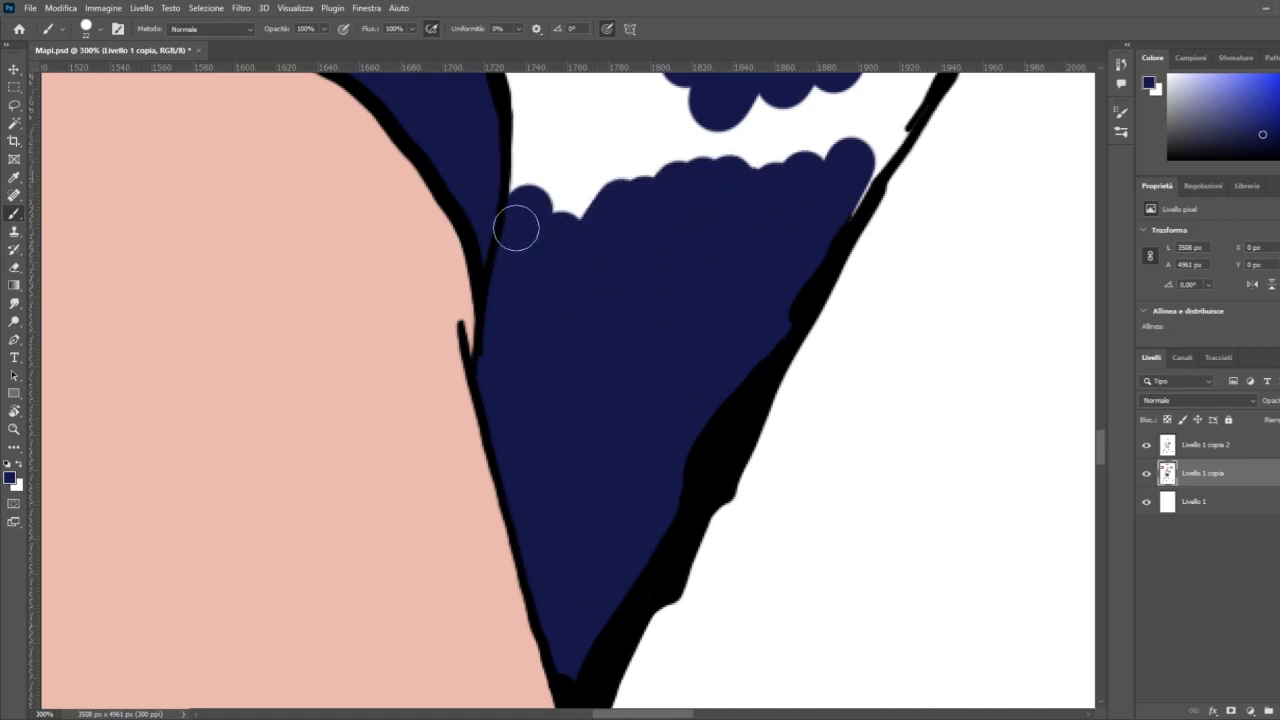
# Step: Close the white gaps between the navy areas of the shorts' rear leg and along its thick outer outline
pyautogui.hotkey('ctrl', '-')
pyautogui.moveTo(622, 253)
pyautogui.mouseDown()
pyautogui.moveTo(537, 129)
pyautogui.moveTo(522, 252)
pyautogui.moveTo(550, 277)
pyautogui.moveTo(607, 268)
pyautogui.moveTo(638, 211)
pyautogui.moveTo(650, 228)
pyautogui.moveTo(714, 177)
pyautogui.moveTo(770, 190)
pyautogui.moveTo(776, 208)
pyautogui.moveTo(798, 192)
pyautogui.moveTo(741, 277)
pyautogui.moveTo(808, 163)
pyautogui.moveTo(789, 131)
pyautogui.mouseUp()
pyautogui.scroll(2, 566, 392)
pyautogui.scroll(10, 755, 132)
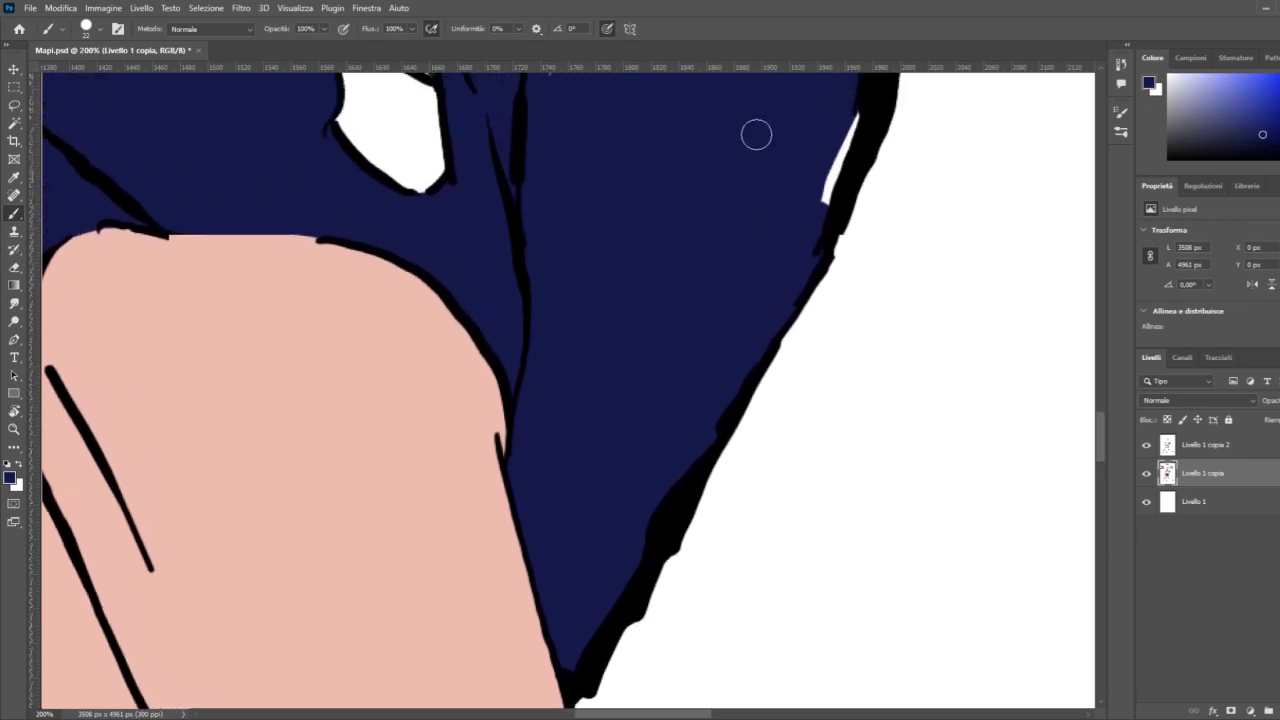
pyautogui.scroll(1, 756, 133)
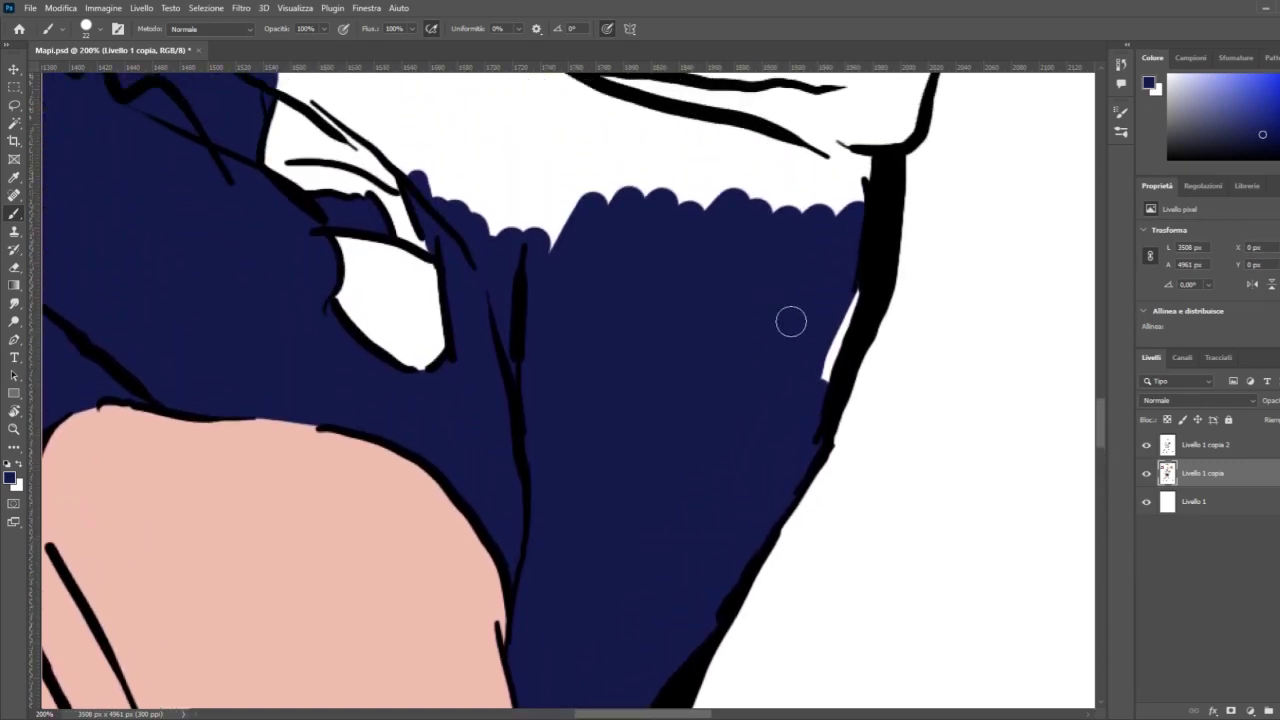
pyautogui.moveTo(838, 282); pyautogui.dragTo(844, 312)
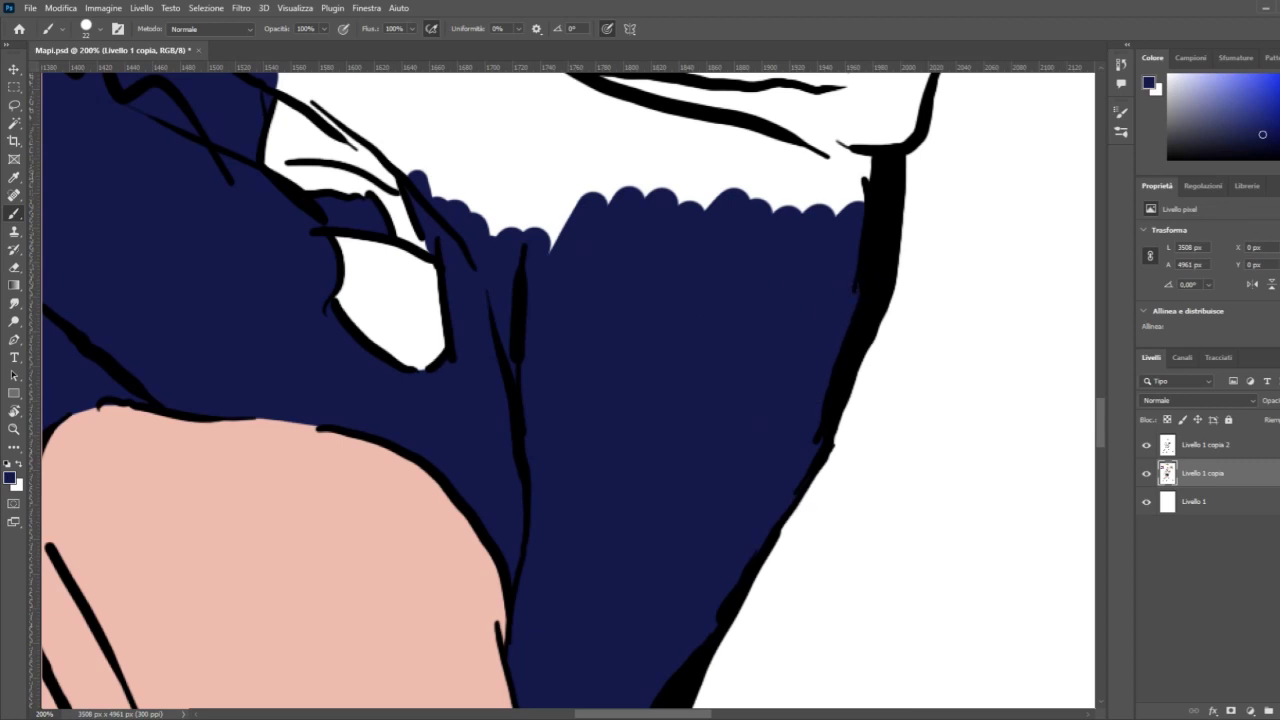
# Step: Fill the upper part of the shorts with navy blue, from the rear thick outline to the shirt hem and past the crease beside the crest
pyautogui.scroll(6, 540, 188)
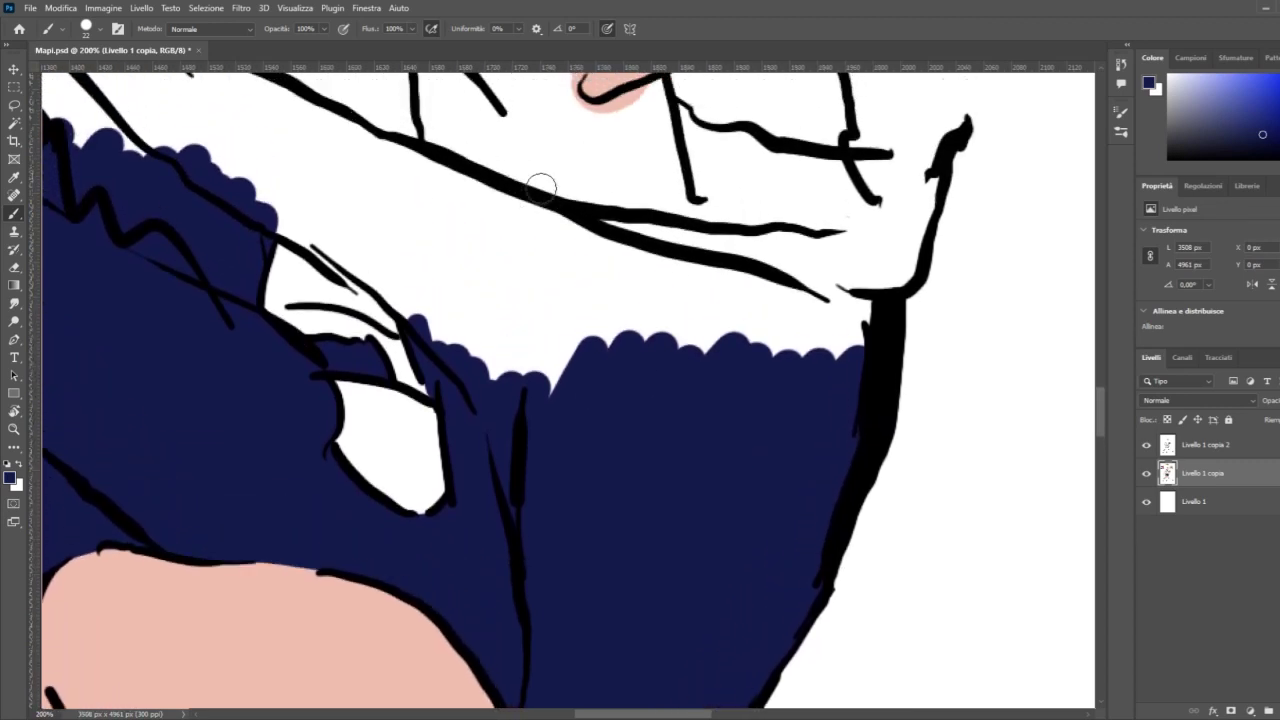
pyautogui.click(287, 222)
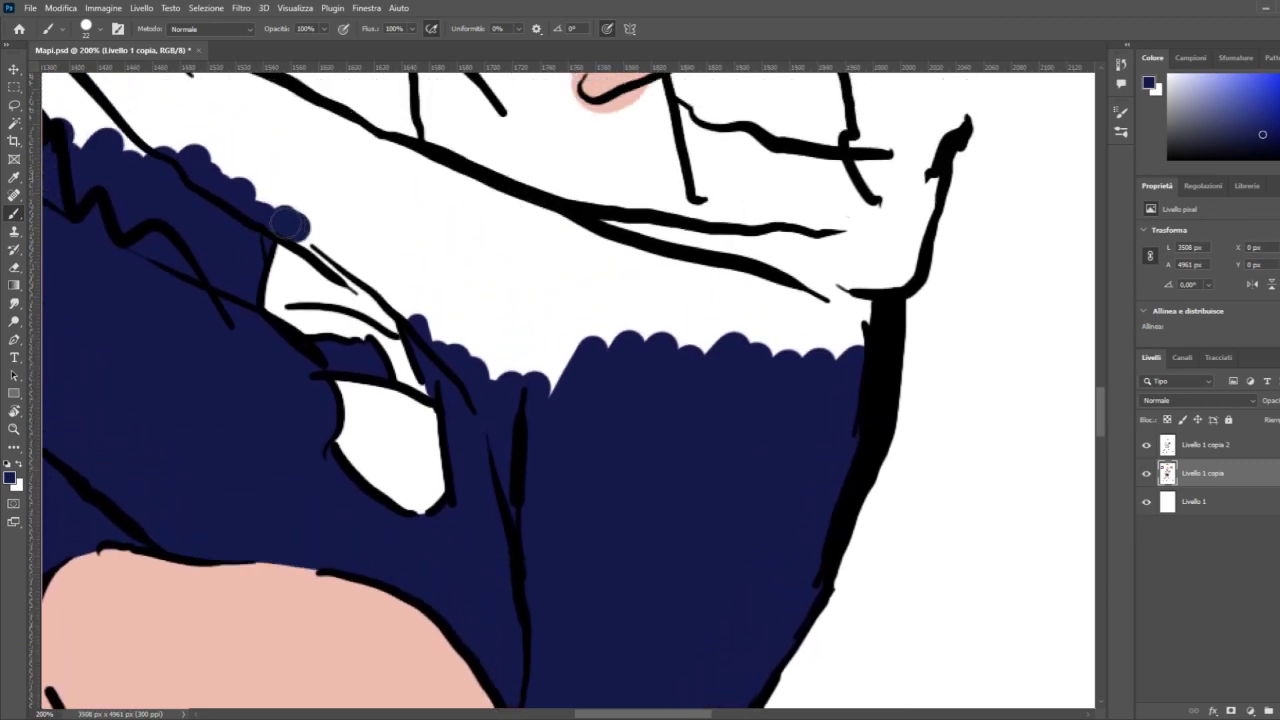
pyautogui.moveTo(287, 224)
pyautogui.mouseDown()
pyautogui.moveTo(536, 396)
pyautogui.moveTo(576, 388)
pyautogui.moveTo(547, 308)
pyautogui.moveTo(675, 328)
pyautogui.moveTo(664, 306)
pyautogui.moveTo(716, 296)
pyautogui.moveTo(713, 277)
pyautogui.moveTo(858, 309)
pyautogui.moveTo(870, 325)
pyautogui.moveTo(838, 350)
pyautogui.moveTo(763, 337)
pyautogui.moveTo(817, 354)
pyautogui.moveTo(735, 336)
pyautogui.moveTo(731, 305)
pyautogui.moveTo(849, 351)
pyautogui.moveTo(510, 206)
pyautogui.moveTo(613, 271)
pyautogui.moveTo(666, 278)
pyautogui.moveTo(385, 252)
pyautogui.moveTo(443, 305)
pyautogui.moveTo(534, 295)
pyautogui.moveTo(560, 272)
pyautogui.moveTo(484, 212)
pyautogui.mouseUp()
pyautogui.scroll(2, 487, 213)
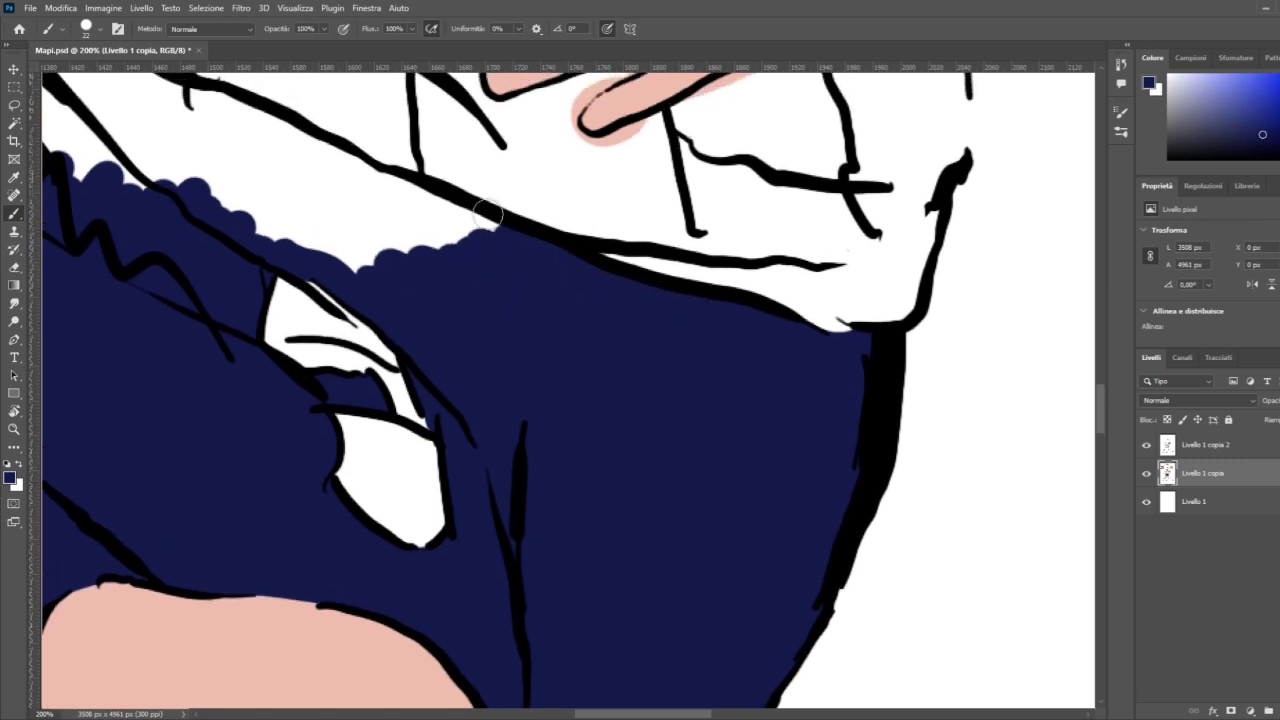
# Step: Fill the rest of the shorts' waist area with navy blue, from the outer hip outline along the underside of the shirt hem
pyautogui.scroll(3, 551, 531)
pyautogui.hscroll(-5, 659, 632)
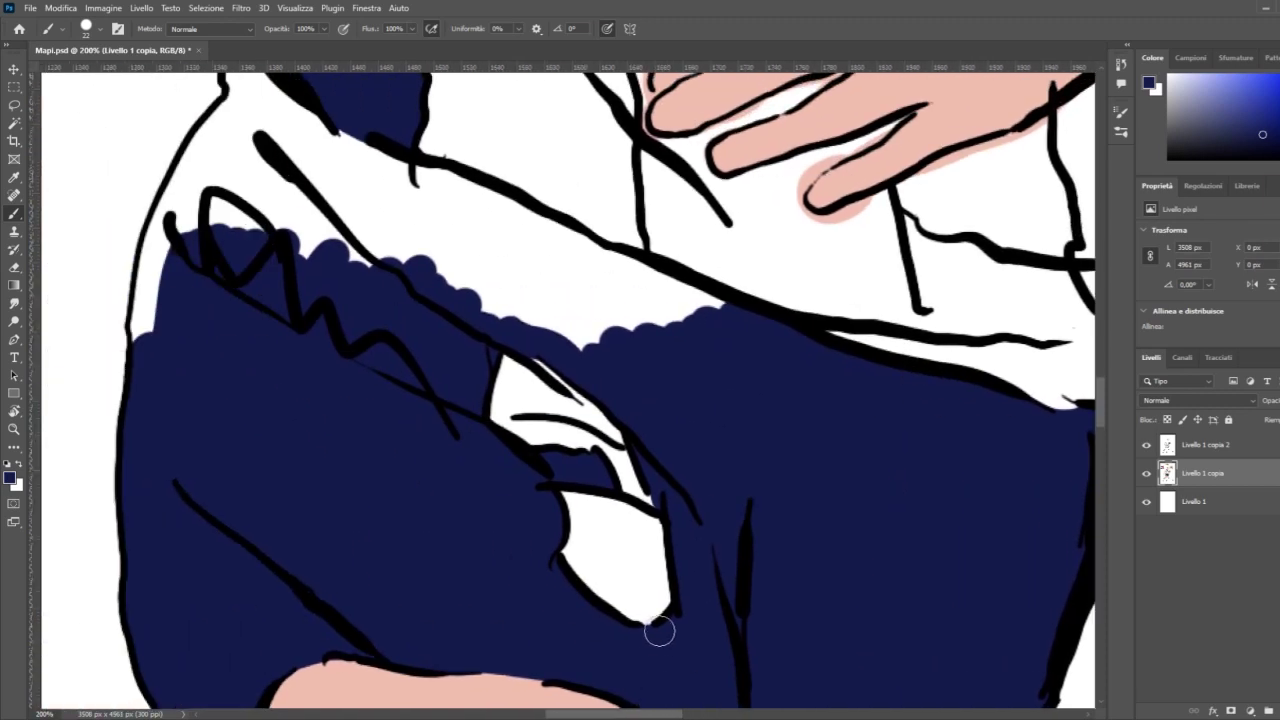
pyautogui.scroll(5, 743, 586)
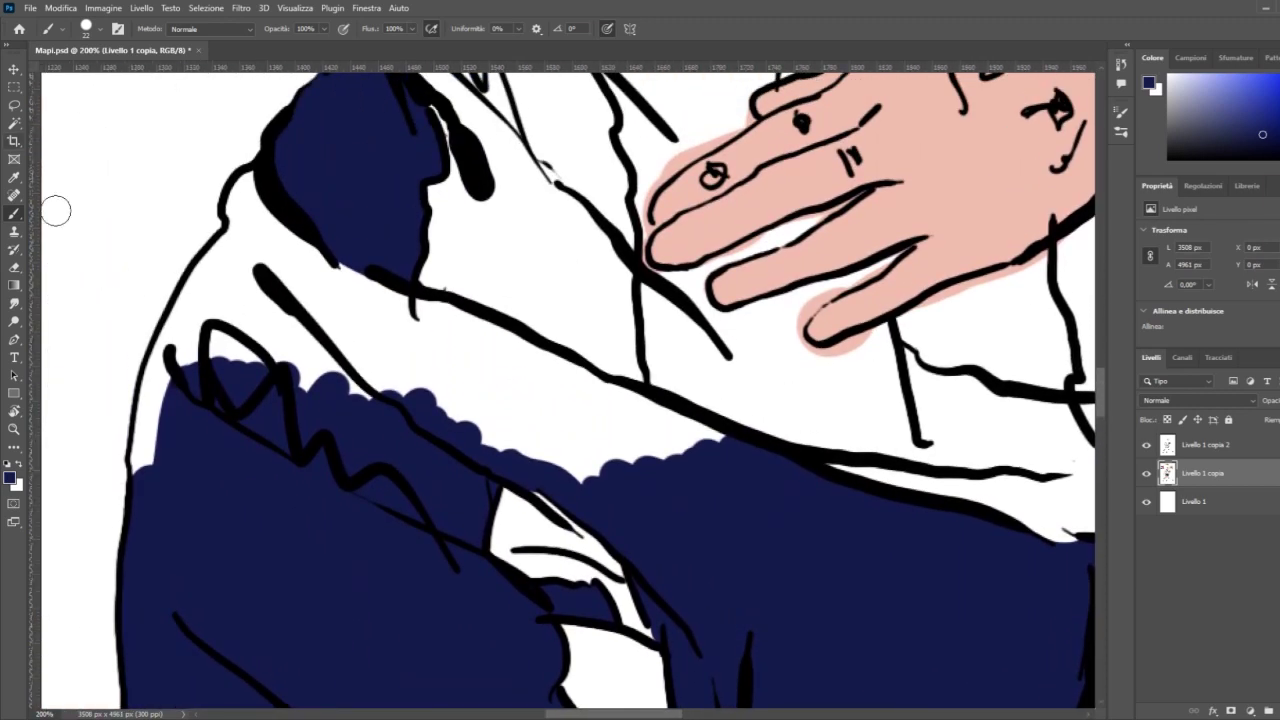
pyautogui.moveTo(320, 229)
pyautogui.mouseDown()
pyautogui.moveTo(224, 415)
pyautogui.moveTo(298, 234)
pyautogui.moveTo(276, 225)
pyautogui.moveTo(255, 182)
pyautogui.moveTo(244, 237)
pyautogui.moveTo(189, 300)
pyautogui.moveTo(156, 390)
pyautogui.moveTo(160, 350)
pyautogui.moveTo(147, 476)
pyautogui.moveTo(199, 306)
pyautogui.moveTo(250, 275)
pyautogui.mouseUp()
pyautogui.press('x')
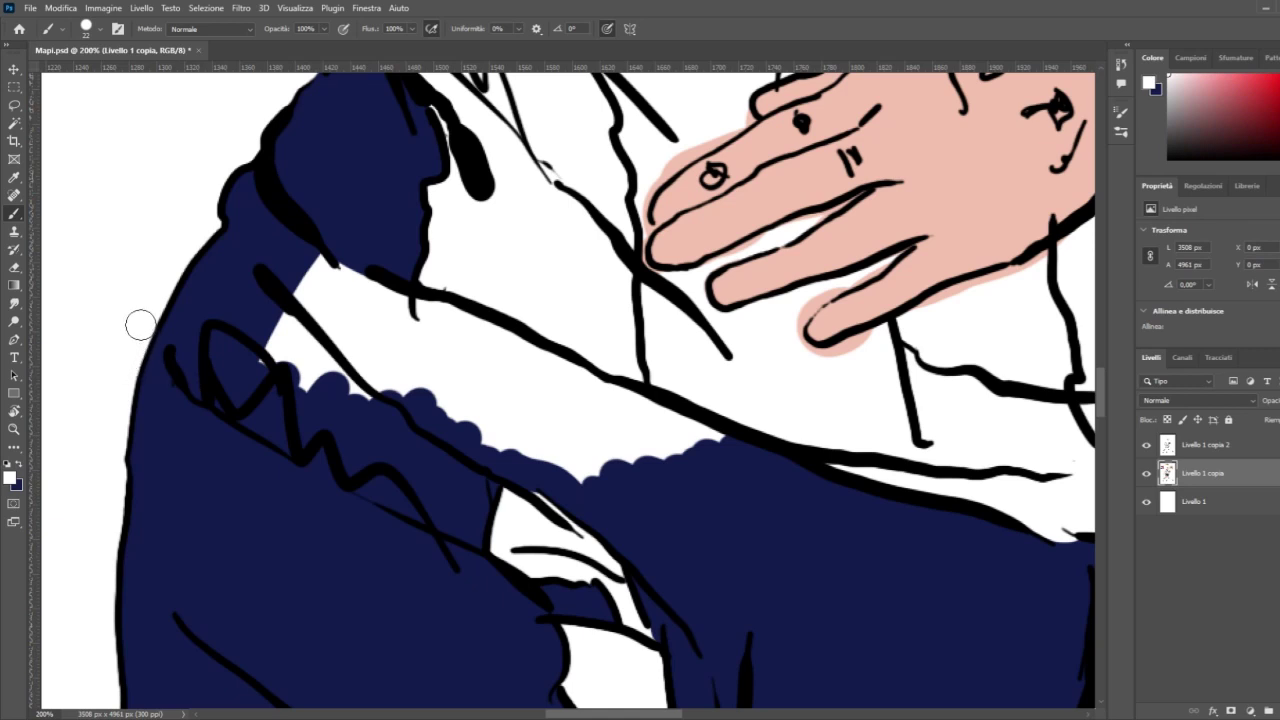
pyautogui.press('x')
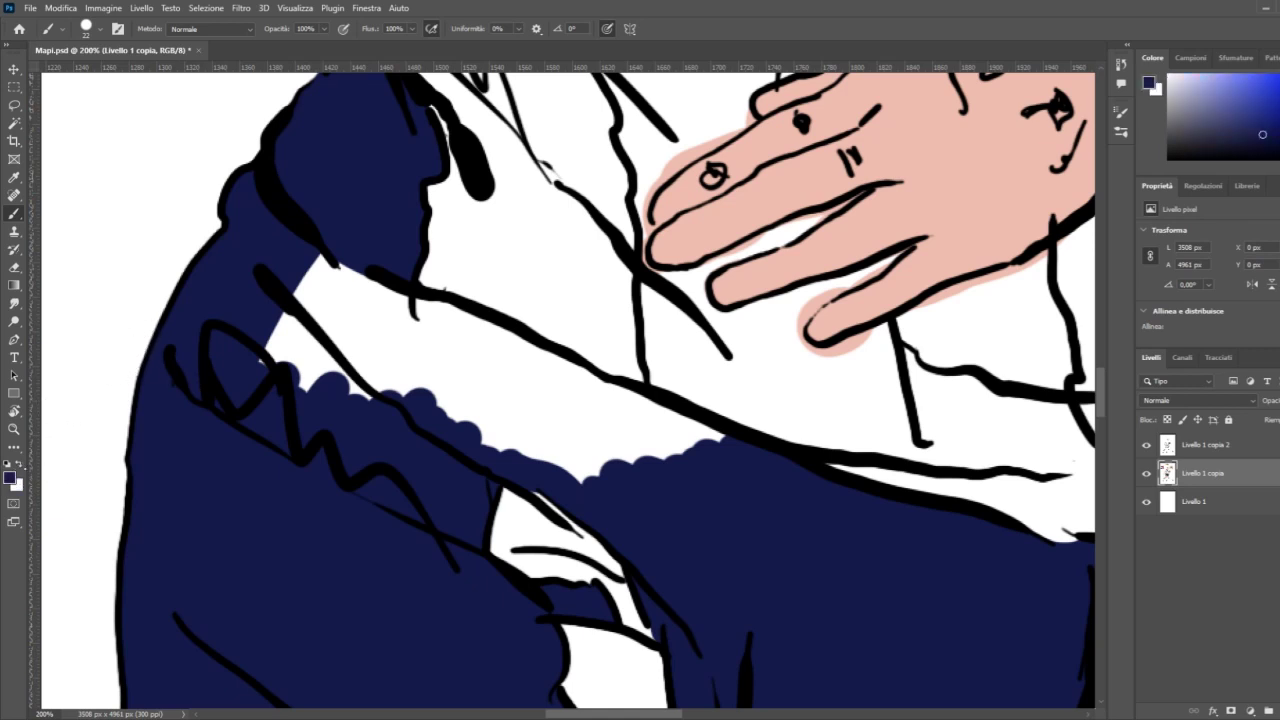
pyautogui.moveTo(295, 290)
pyautogui.mouseDown()
pyautogui.moveTo(257, 340)
pyautogui.moveTo(274, 365)
pyautogui.moveTo(347, 287)
pyautogui.moveTo(384, 292)
pyautogui.moveTo(723, 447)
pyautogui.moveTo(704, 455)
pyautogui.moveTo(636, 436)
pyautogui.moveTo(327, 324)
pyautogui.moveTo(284, 381)
pyautogui.moveTo(324, 387)
pyautogui.moveTo(363, 343)
pyautogui.moveTo(457, 340)
pyautogui.moveTo(601, 408)
pyautogui.moveTo(334, 373)
pyautogui.moveTo(536, 447)
pyautogui.moveTo(464, 440)
pyautogui.mouseUp()
pyautogui.moveTo(545, 447)
pyautogui.mouseDown()
pyautogui.moveTo(579, 432)
pyautogui.moveTo(533, 418)
pyautogui.mouseUp()
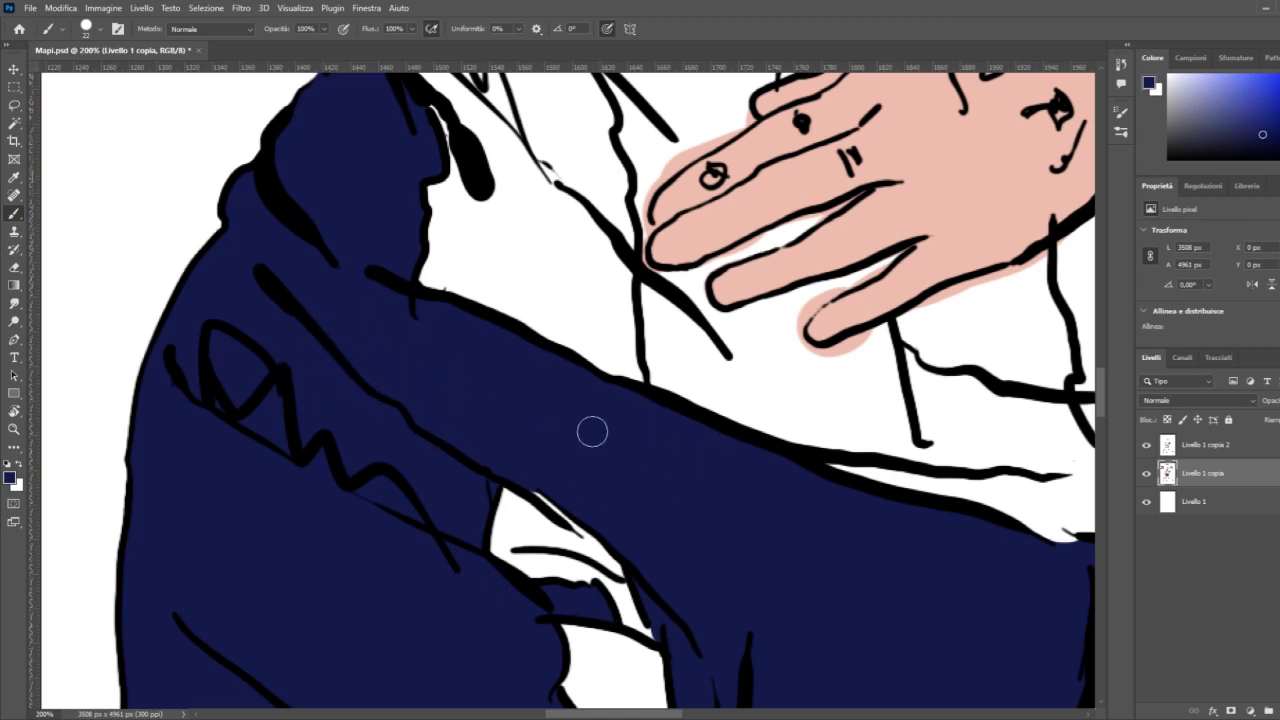
# Step: Fill the shirt stripe below the hand with navy blue, from the fingertips down to the hem
pyautogui.hotkey('ctrl', '-')
pyautogui.hotkey('ctrl', '-')
pyautogui.hotkey('ctrl', '-')
pyautogui.hotkey('ctrl', '-')
pyautogui.hotkey('ctrl', '-')
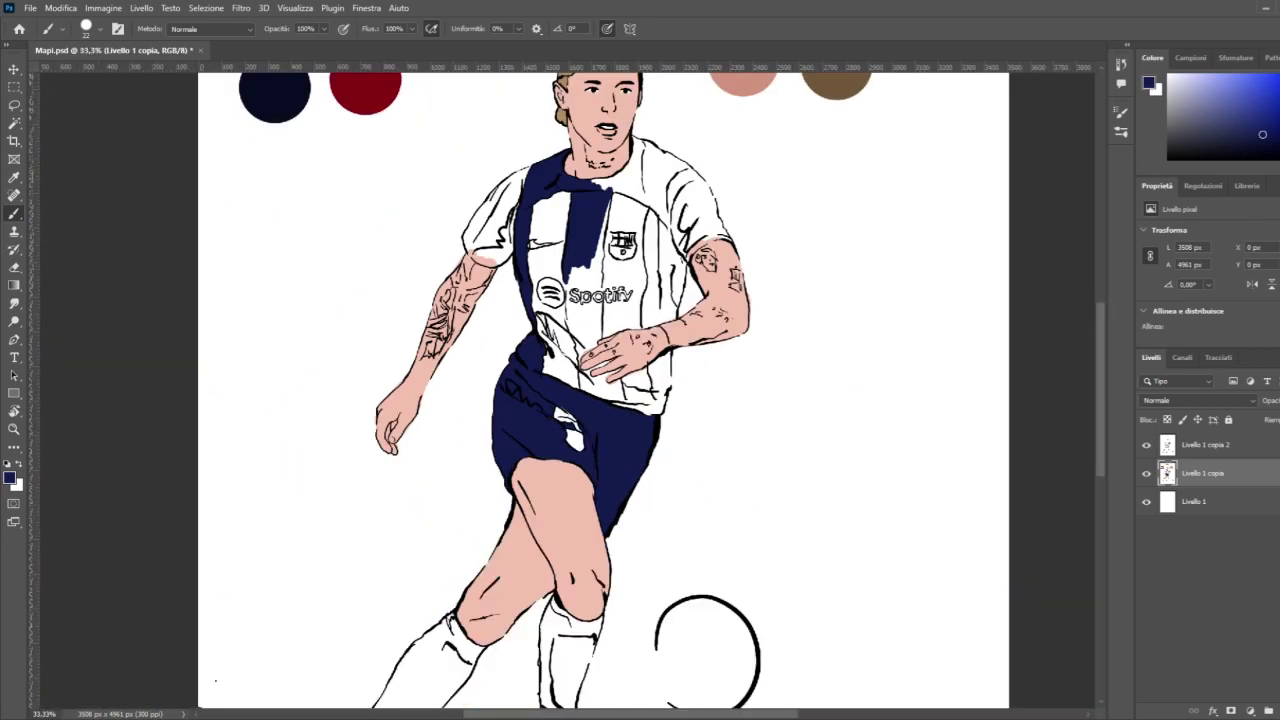
pyautogui.scroll(1, 720, 430)
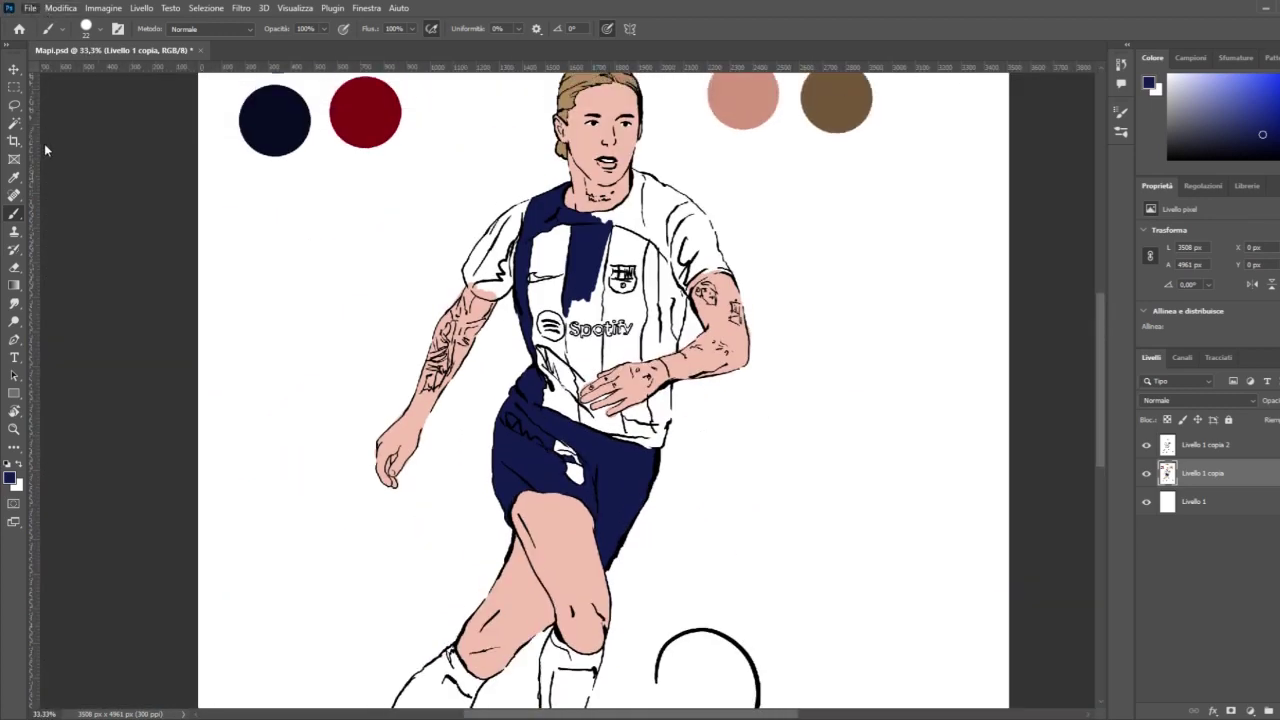
pyautogui.click(15, 429)
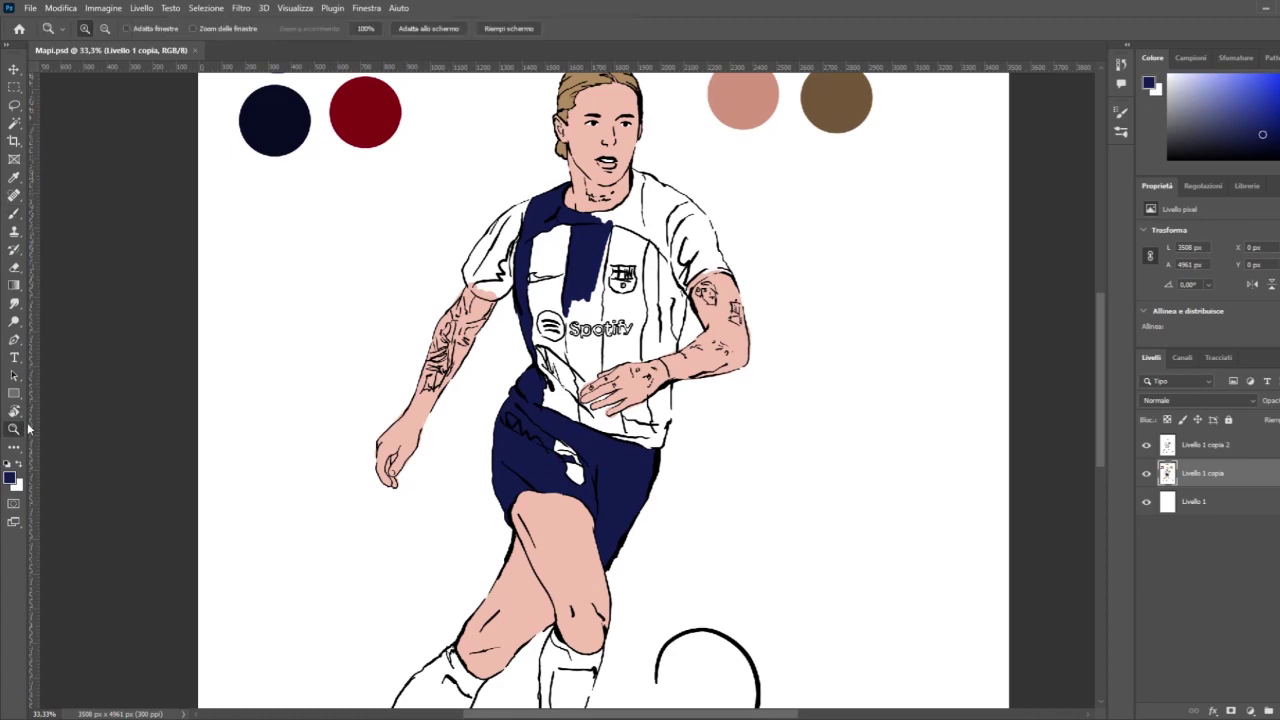
pyautogui.click(623, 424)
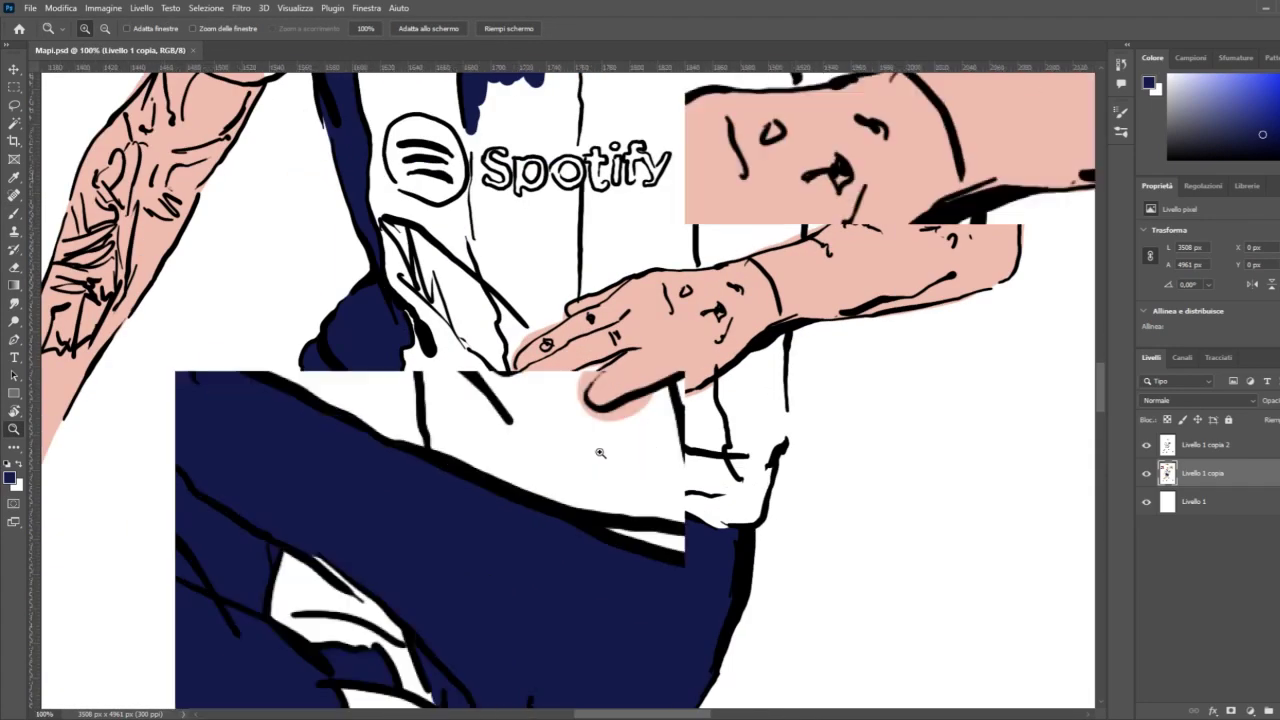
pyautogui.click(14, 215)
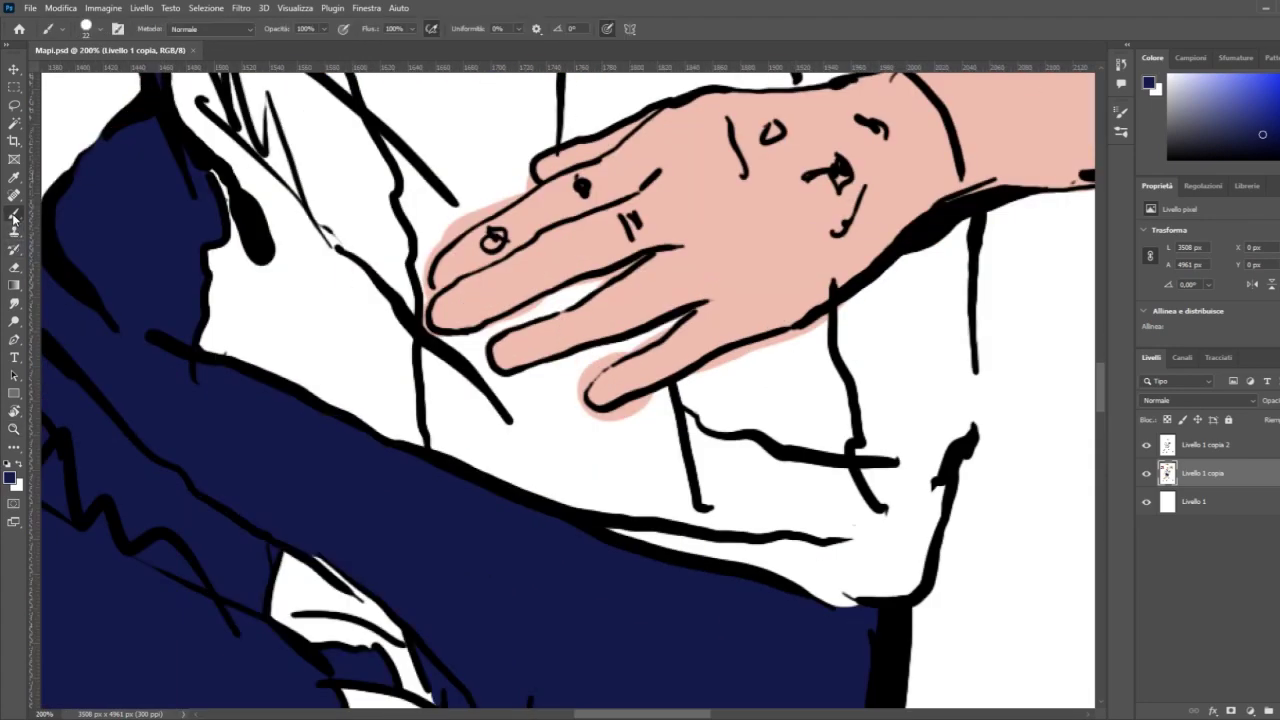
pyautogui.click(587, 516)
pyautogui.moveTo(596, 524)
pyautogui.mouseDown()
pyautogui.moveTo(701, 549)
pyautogui.moveTo(731, 573)
pyautogui.moveTo(682, 511)
pyautogui.moveTo(661, 399)
pyautogui.moveTo(608, 427)
pyautogui.moveTo(632, 512)
pyautogui.moveTo(642, 434)
pyautogui.moveTo(658, 515)
pyautogui.moveTo(649, 456)
pyautogui.moveTo(662, 455)
pyautogui.moveTo(672, 474)
pyautogui.moveTo(624, 528)
pyautogui.moveTo(605, 528)
pyautogui.moveTo(539, 481)
pyautogui.moveTo(442, 450)
pyautogui.moveTo(433, 352)
pyautogui.moveTo(450, 357)
pyautogui.moveTo(478, 466)
pyautogui.moveTo(520, 470)
pyautogui.moveTo(537, 468)
pyautogui.moveTo(544, 431)
pyautogui.moveTo(592, 454)
pyautogui.moveTo(579, 428)
pyautogui.moveTo(515, 387)
pyautogui.moveTo(676, 330)
pyautogui.mouseUp()
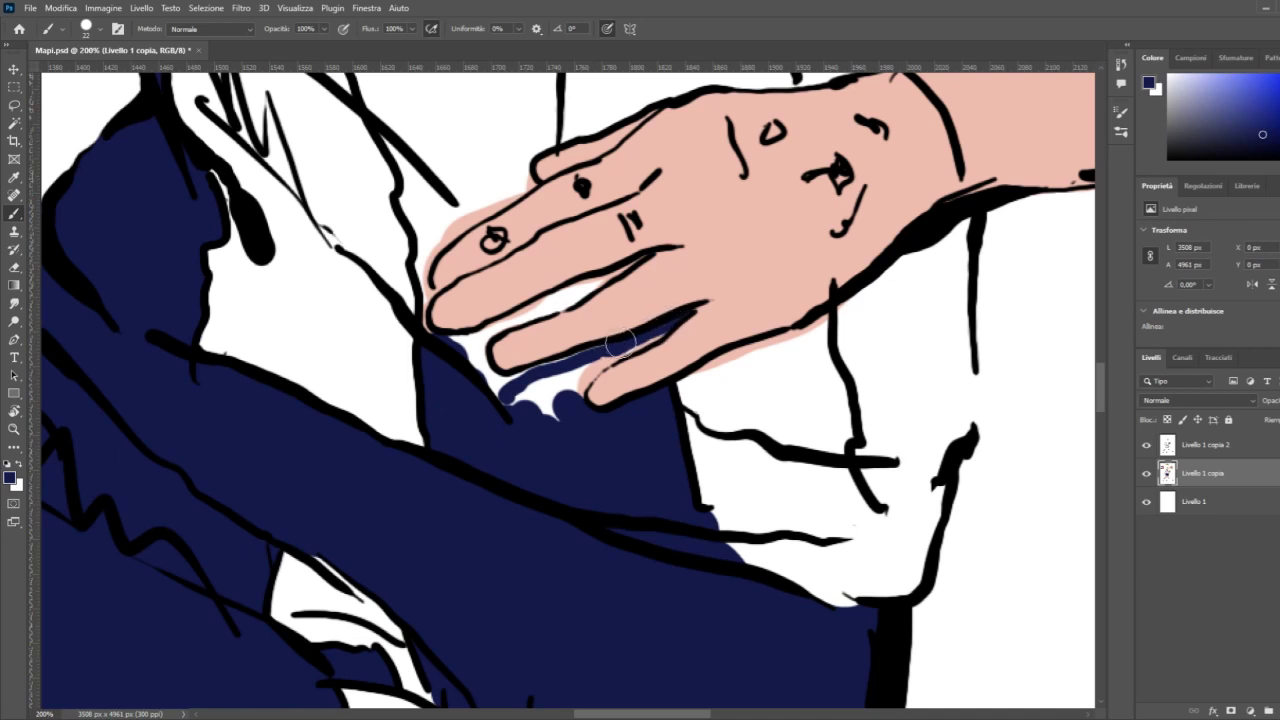
# Step: Fill the stripe's gaps between and around the fingers with navy blue, and the wedge above the fingertips beside the fold line
pyautogui.moveTo(572, 358)
pyautogui.mouseDown()
pyautogui.moveTo(505, 394)
pyautogui.moveTo(532, 400)
pyautogui.moveTo(541, 388)
pyautogui.moveTo(522, 421)
pyautogui.moveTo(555, 393)
pyautogui.moveTo(569, 401)
pyautogui.moveTo(590, 365)
pyautogui.mouseUp()
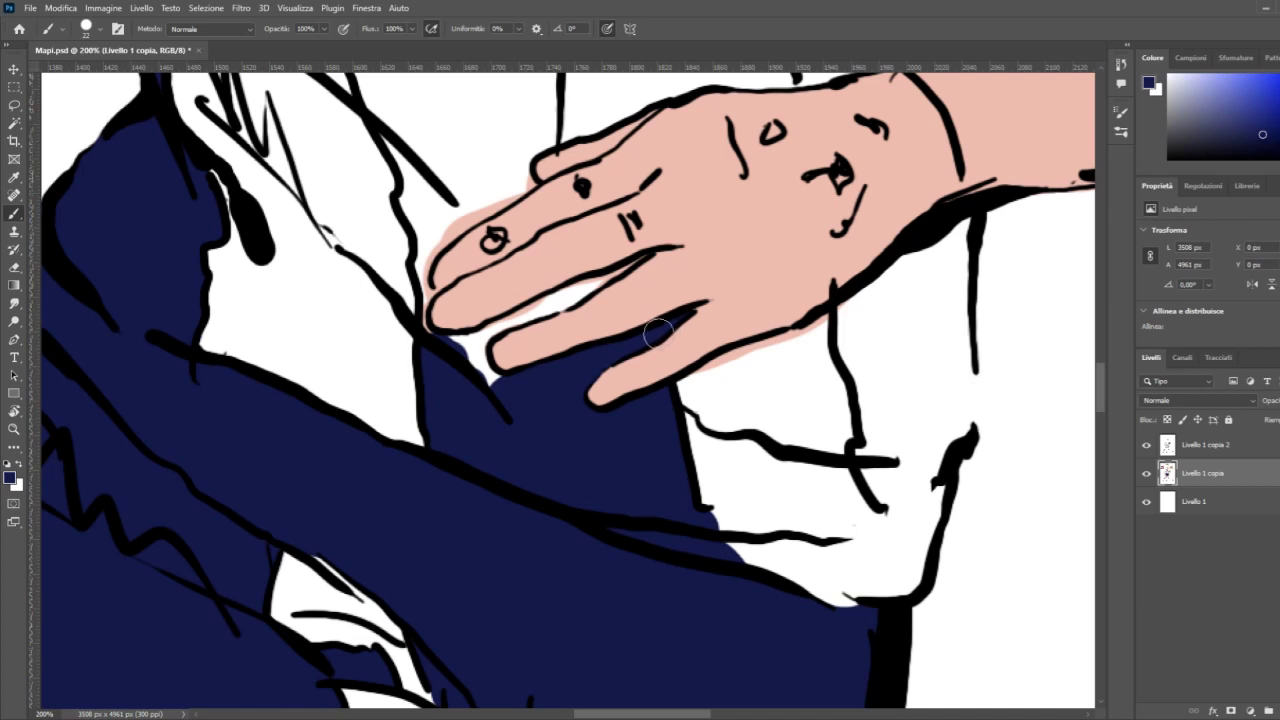
pyautogui.moveTo(468, 389)
pyautogui.mouseDown()
pyautogui.moveTo(491, 380)
pyautogui.moveTo(468, 353)
pyautogui.moveTo(429, 355)
pyautogui.mouseUp()
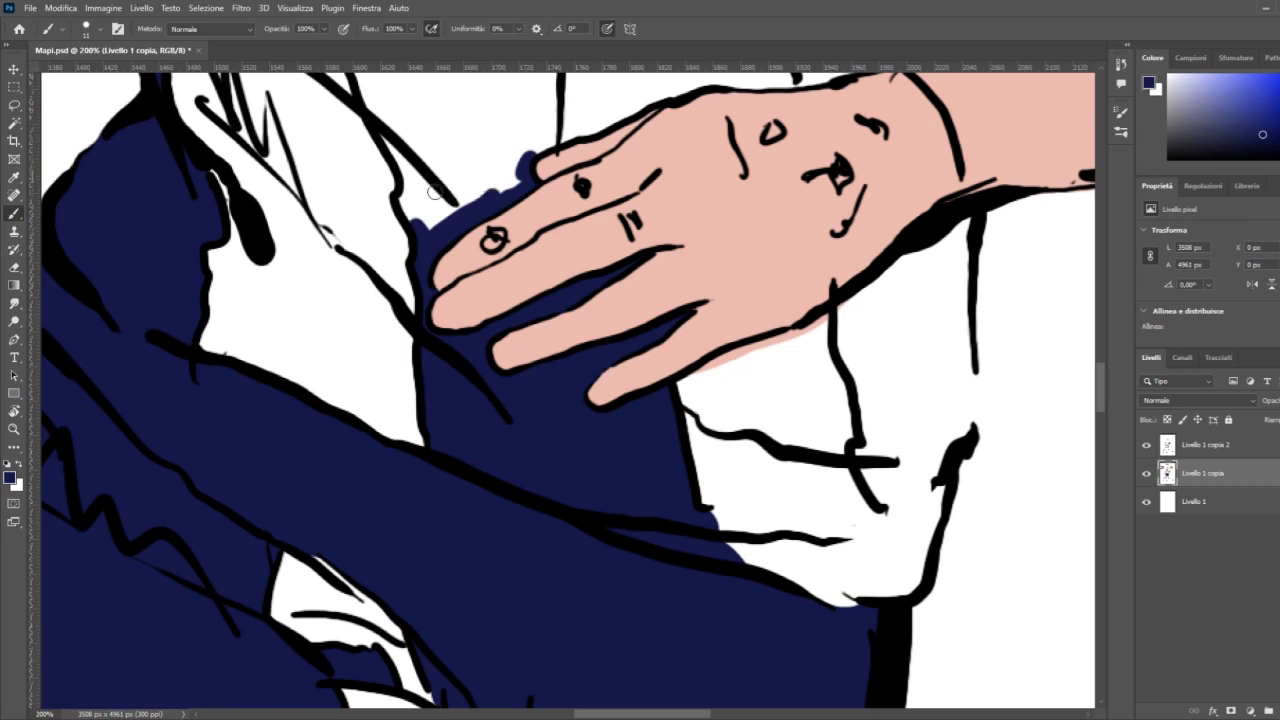
pyautogui.moveTo(386, 139)
pyautogui.mouseDown()
pyautogui.moveTo(416, 220)
pyautogui.moveTo(414, 156)
pyautogui.moveTo(447, 207)
pyautogui.moveTo(513, 178)
pyautogui.mouseUp()
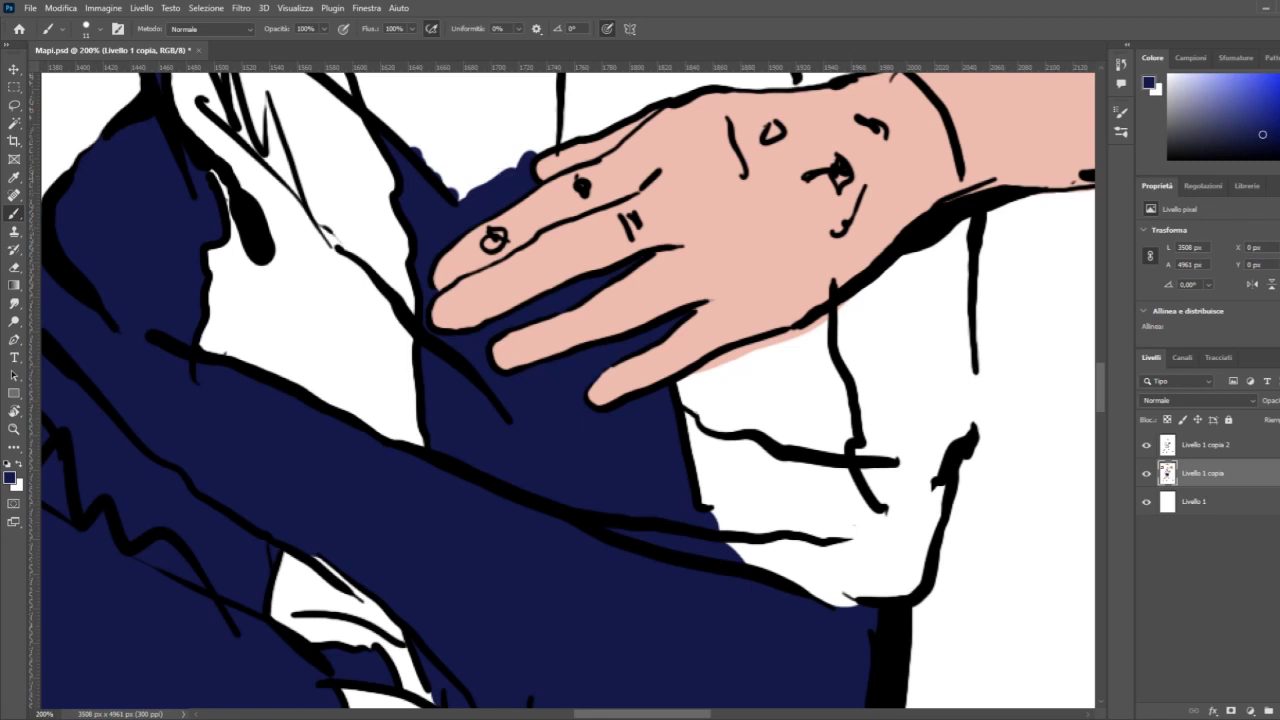
# Step: Brush navy blue along both edges of the stripe between the hand and the Spotify lettering, and inside the openings of the letters
pyautogui.scroll(5, 495, 122)
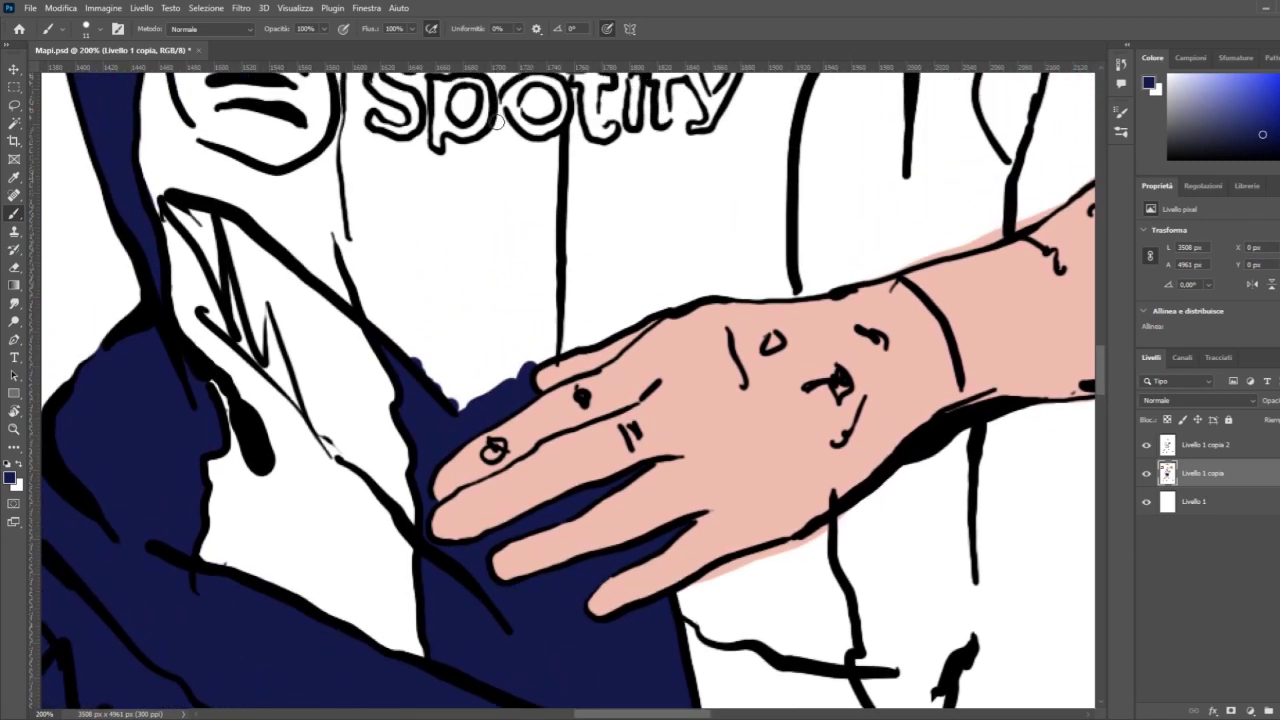
pyautogui.scroll(1, 495, 122)
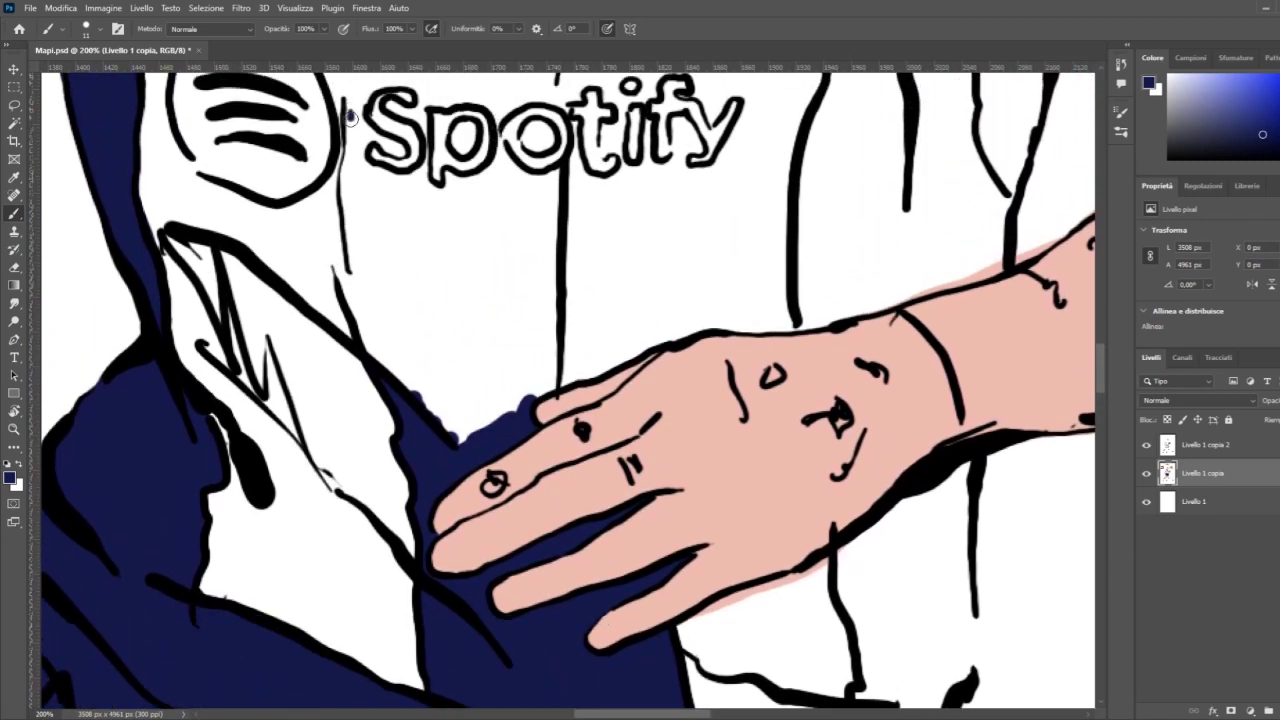
pyautogui.moveTo(351, 118)
pyautogui.mouseDown()
pyautogui.moveTo(351, 283)
pyautogui.moveTo(384, 377)
pyautogui.moveTo(384, 322)
pyautogui.moveTo(421, 351)
pyautogui.moveTo(456, 405)
pyautogui.moveTo(453, 428)
pyautogui.moveTo(472, 428)
pyautogui.moveTo(465, 438)
pyautogui.moveTo(520, 403)
pyautogui.mouseUp()
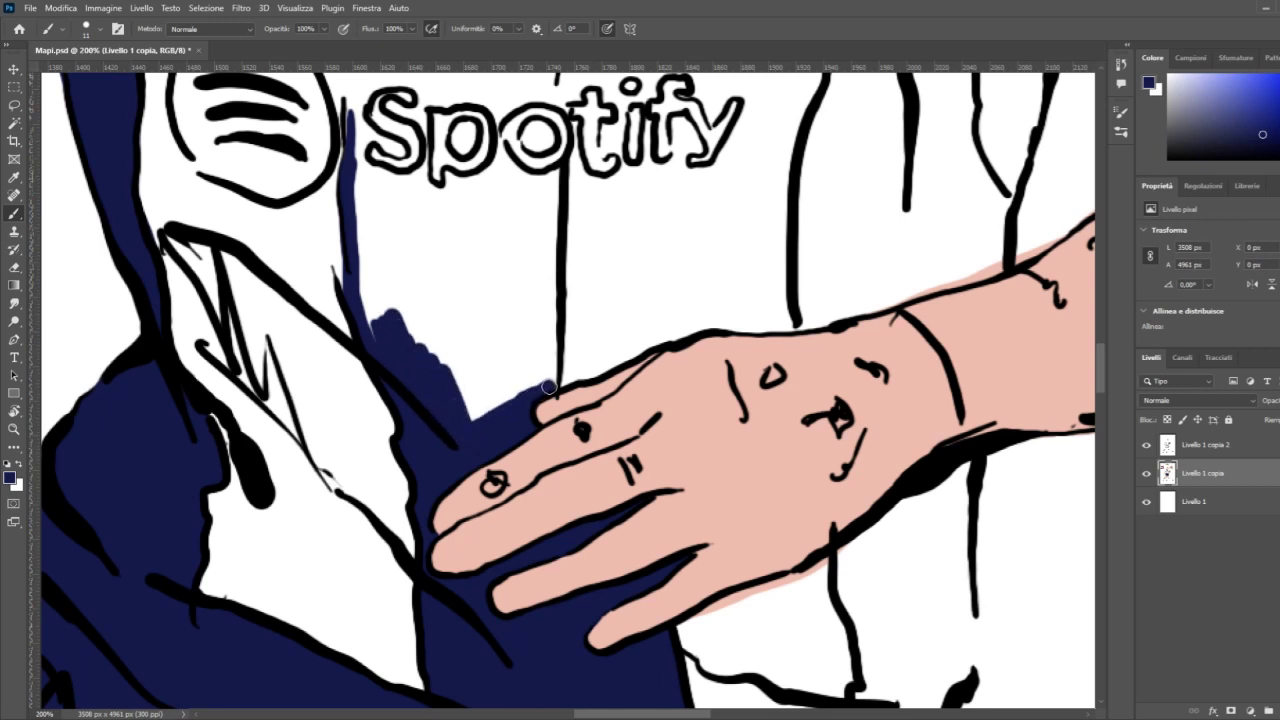
pyautogui.moveTo(551, 368)
pyautogui.mouseDown()
pyautogui.moveTo(469, 420)
pyautogui.moveTo(448, 344)
pyautogui.moveTo(465, 338)
pyautogui.moveTo(494, 361)
pyautogui.moveTo(492, 377)
pyautogui.moveTo(517, 381)
pyautogui.moveTo(546, 319)
pyautogui.moveTo(550, 329)
pyautogui.moveTo(542, 249)
pyautogui.mouseUp()
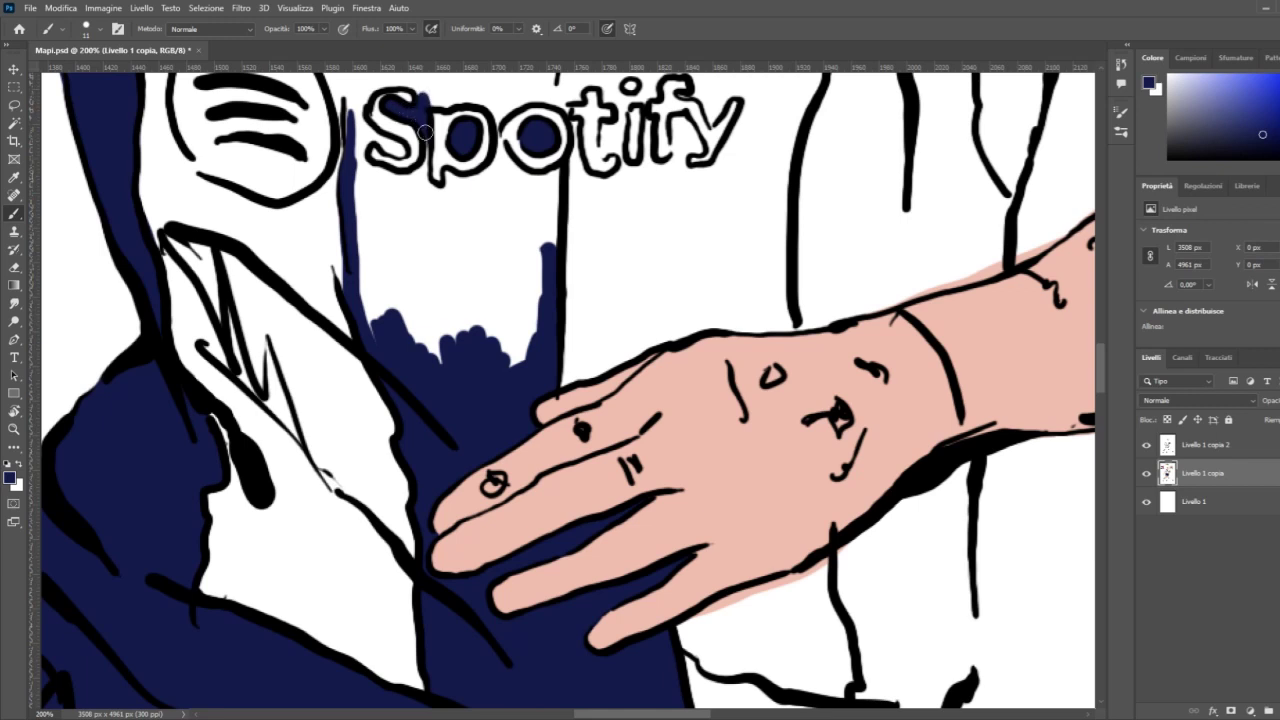
# Step: Paint navy blue around the lower contours of the S, p and o, and fill the rest of the stripe down to the hand
pyautogui.moveTo(421, 191); pyautogui.dragTo(413, 212)
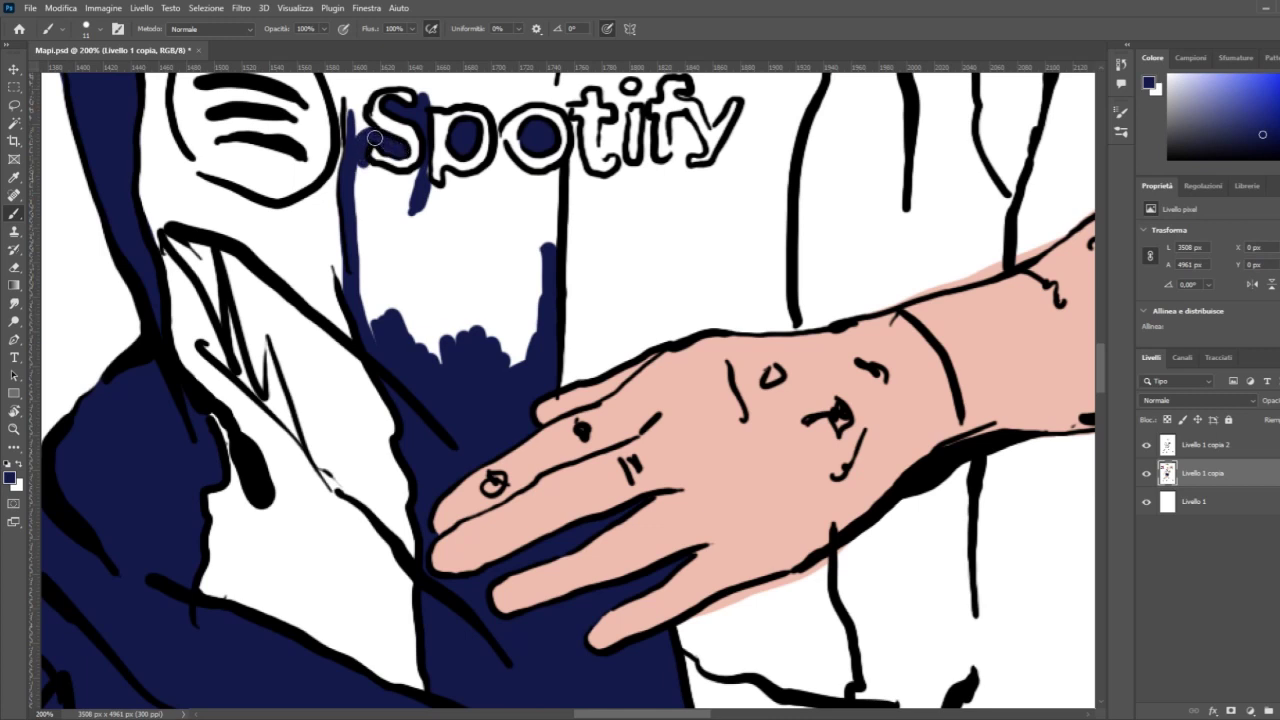
pyautogui.moveTo(357, 157); pyautogui.dragTo(364, 164)
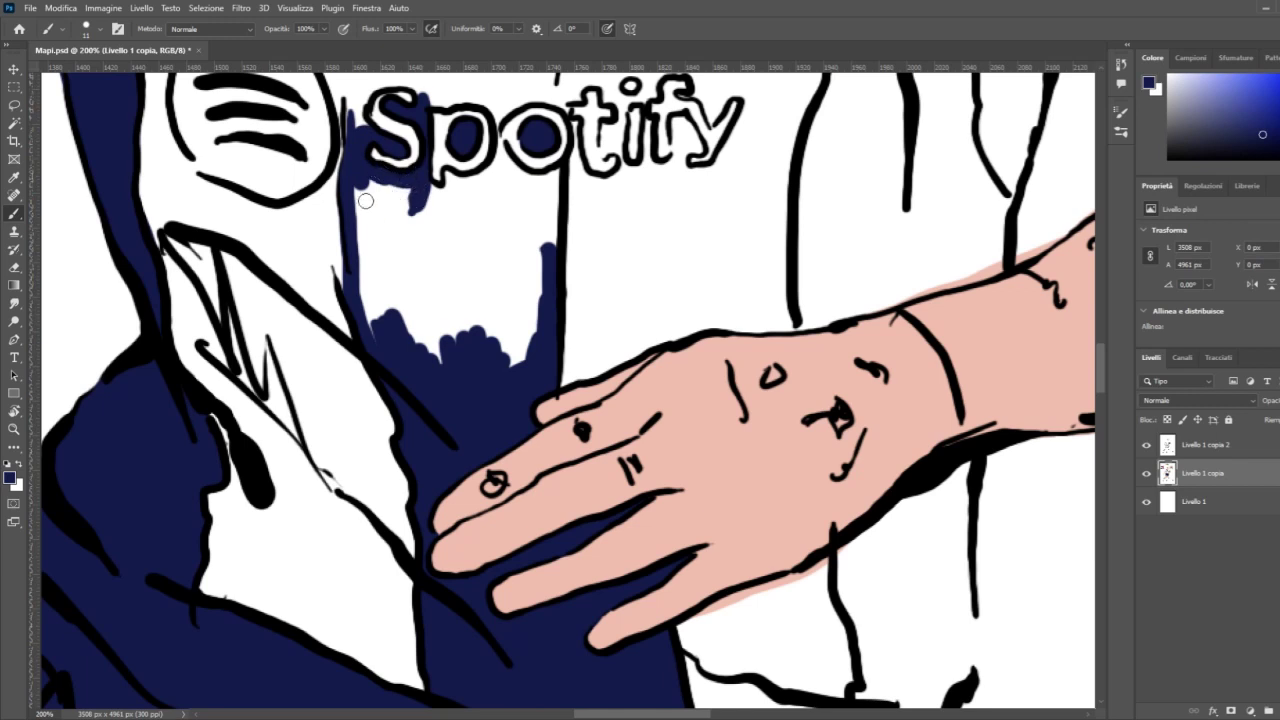
pyautogui.moveTo(366, 201)
pyautogui.mouseDown()
pyautogui.moveTo(368, 235)
pyautogui.moveTo(388, 215)
pyautogui.moveTo(404, 238)
pyautogui.moveTo(406, 187)
pyautogui.moveTo(446, 198)
pyautogui.mouseUp()
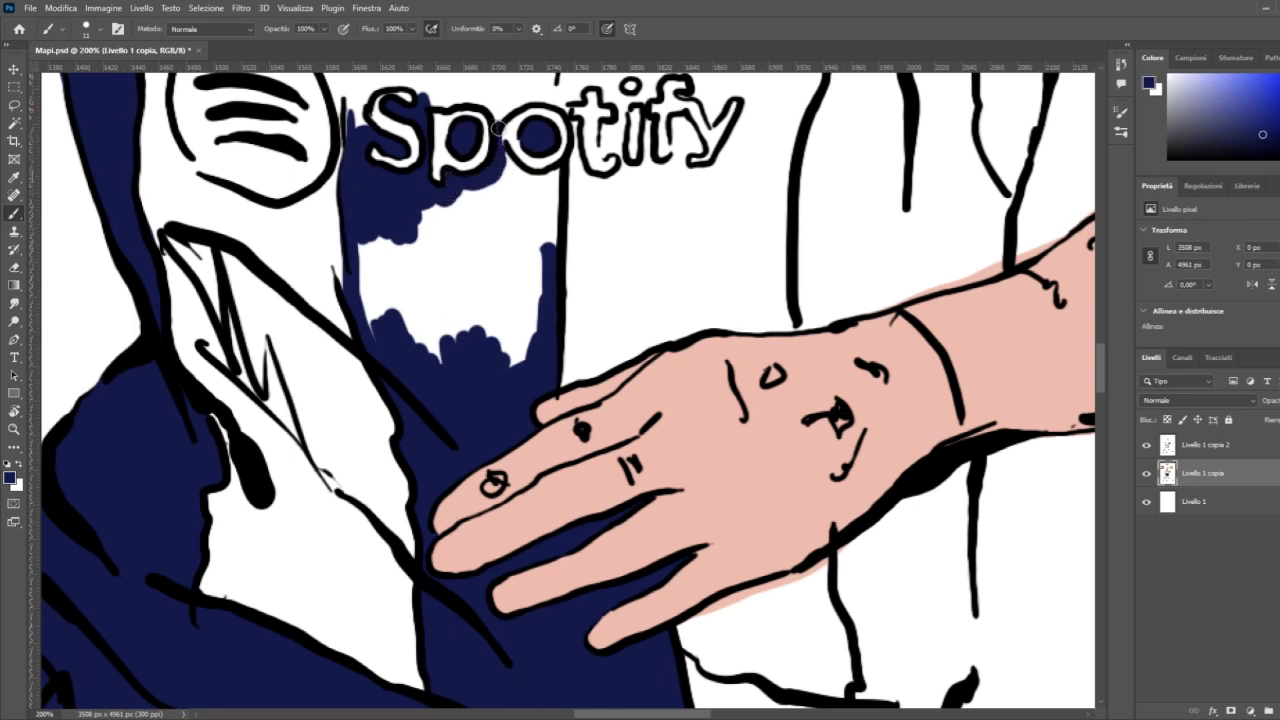
pyautogui.moveTo(501, 143)
pyautogui.mouseDown()
pyautogui.moveTo(511, 177)
pyautogui.moveTo(497, 176)
pyautogui.moveTo(506, 160)
pyautogui.moveTo(536, 185)
pyautogui.moveTo(556, 173)
pyautogui.moveTo(555, 256)
pyautogui.mouseUp()
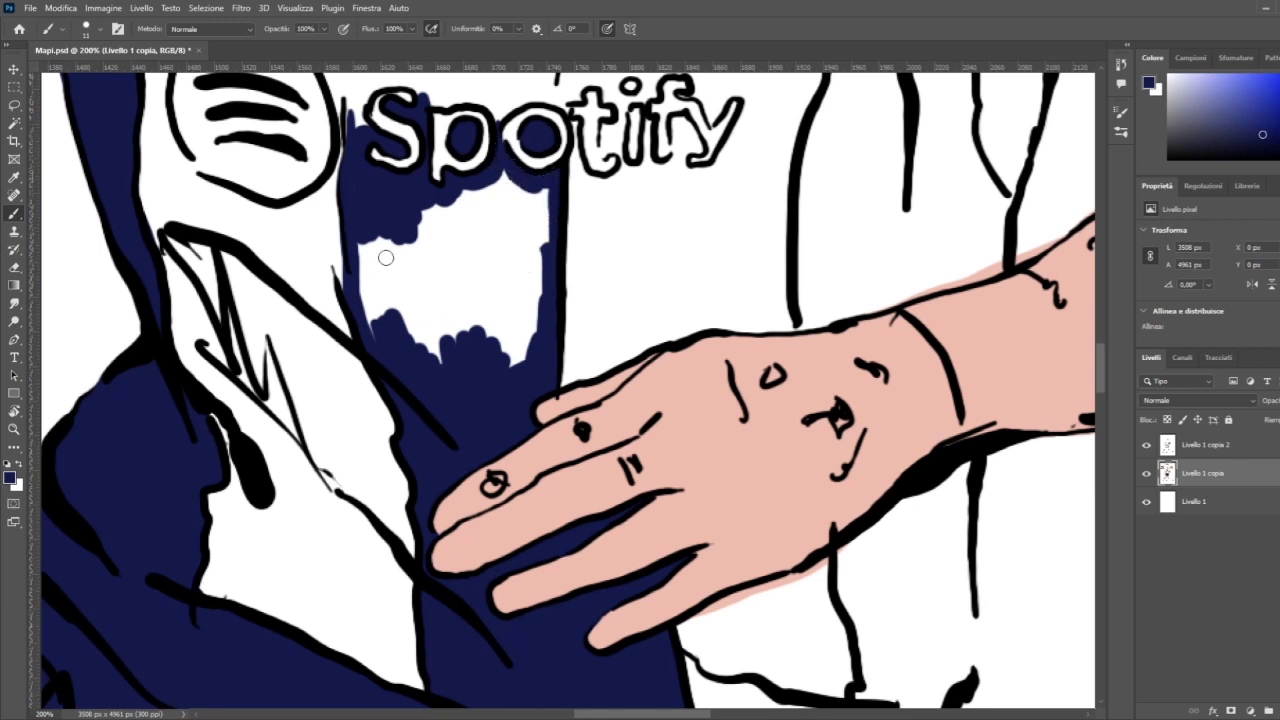
pyautogui.moveTo(357, 248)
pyautogui.mouseDown()
pyautogui.moveTo(369, 339)
pyautogui.moveTo(372, 232)
pyautogui.moveTo(366, 276)
pyautogui.moveTo(383, 296)
pyautogui.moveTo(385, 267)
pyautogui.moveTo(394, 295)
pyautogui.moveTo(413, 238)
pyautogui.moveTo(435, 249)
pyautogui.moveTo(438, 284)
pyautogui.moveTo(455, 287)
pyautogui.moveTo(460, 368)
pyautogui.moveTo(490, 388)
pyautogui.moveTo(539, 316)
pyautogui.mouseUp()
pyautogui.moveTo(519, 185)
pyautogui.mouseDown()
pyautogui.moveTo(424, 214)
pyautogui.moveTo(467, 200)
pyautogui.moveTo(455, 234)
pyautogui.moveTo(488, 254)
pyautogui.moveTo(518, 185)
pyautogui.moveTo(533, 269)
pyautogui.moveTo(521, 353)
pyautogui.mouseUp()
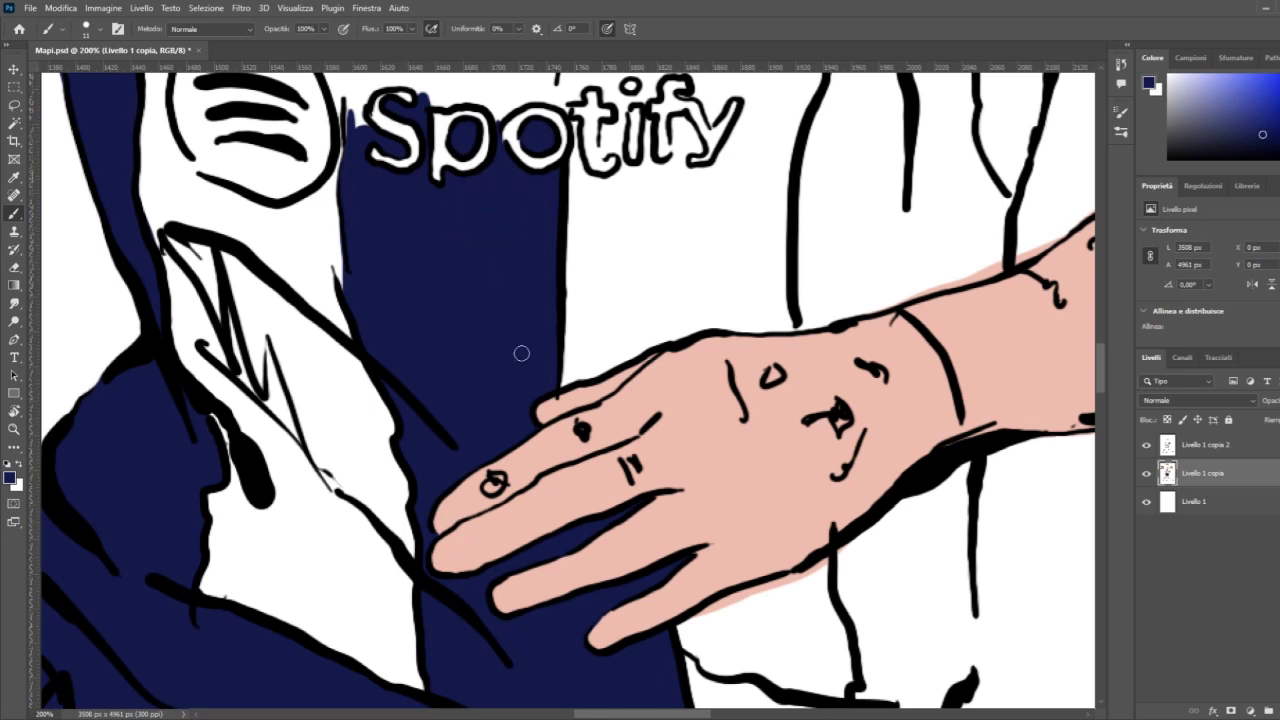
# Step: Fill the stripe beside and directly above the first letters of Spotify with navy blue, joining it to the upper stripe along the logo side
pyautogui.hotkey('ctrl', '-')
pyautogui.hotkey('ctrl', '-')
pyautogui.hotkey('ctrl', '-')
pyautogui.hotkey('ctrl', '-')
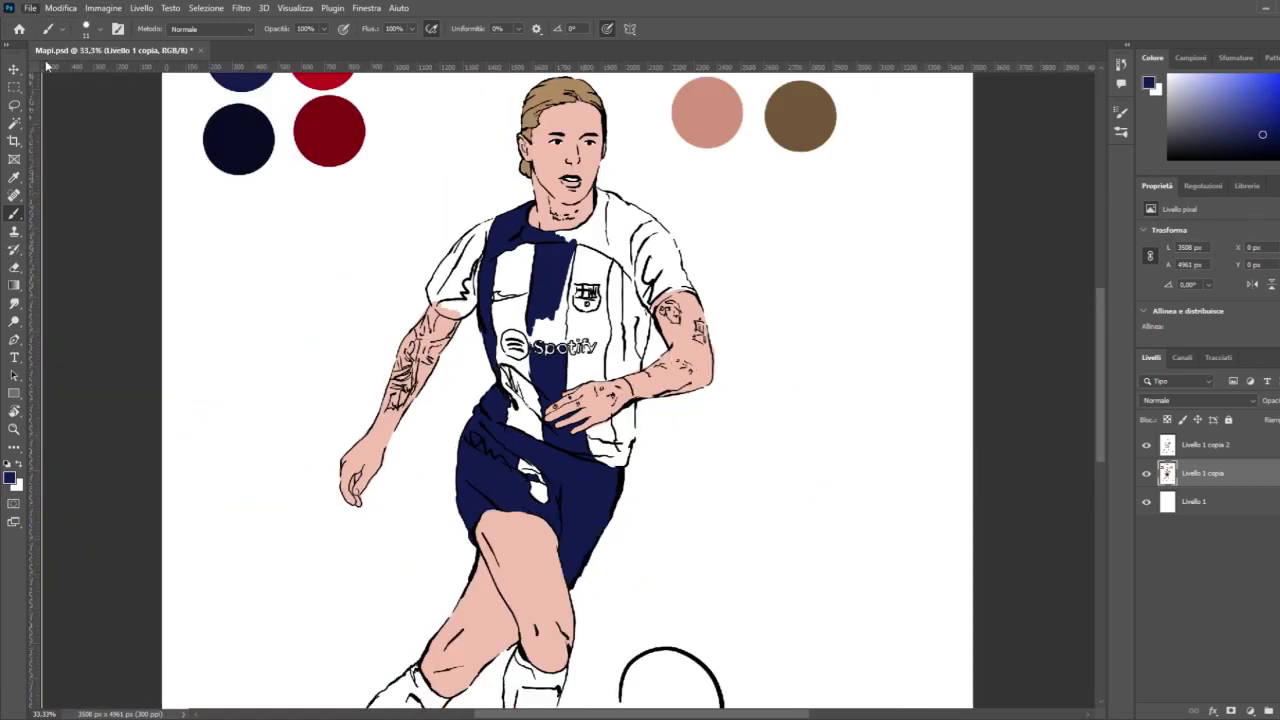
pyautogui.scroll(-1, 400, 500)
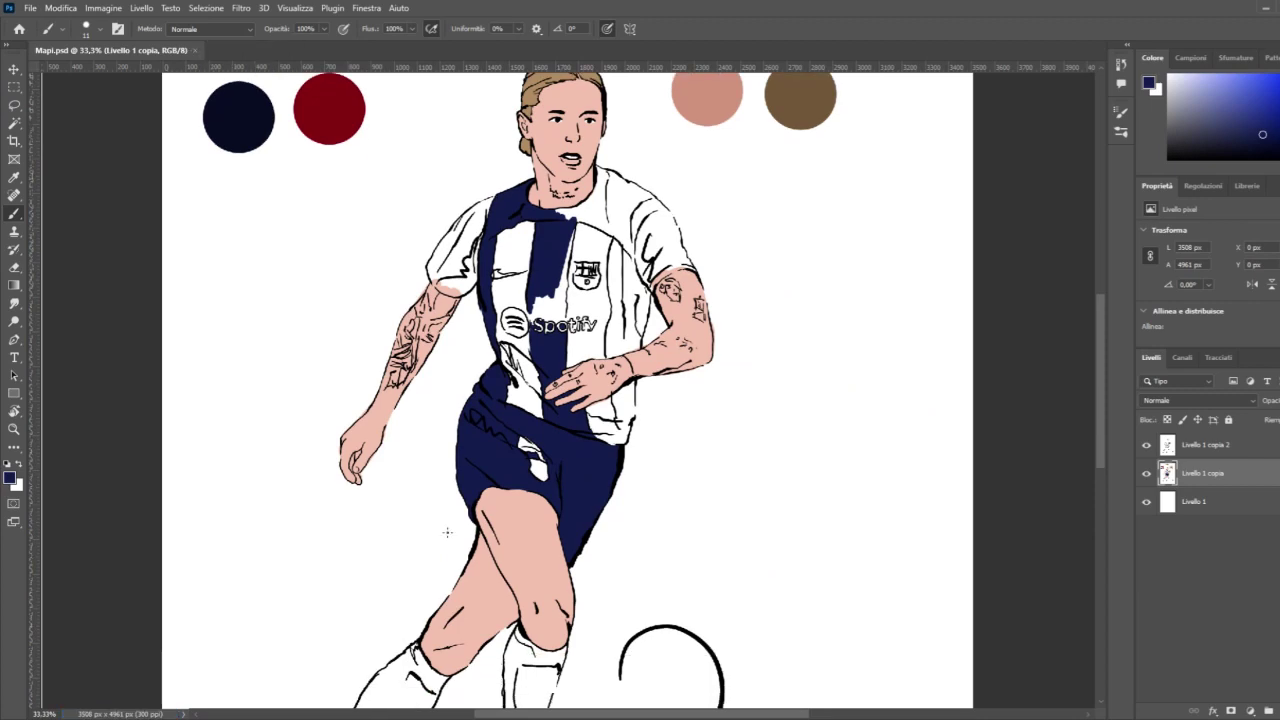
pyautogui.click(14, 428)
pyautogui.moveTo(518, 328); pyautogui.dragTo(518, 328)
pyautogui.click(18, 215)
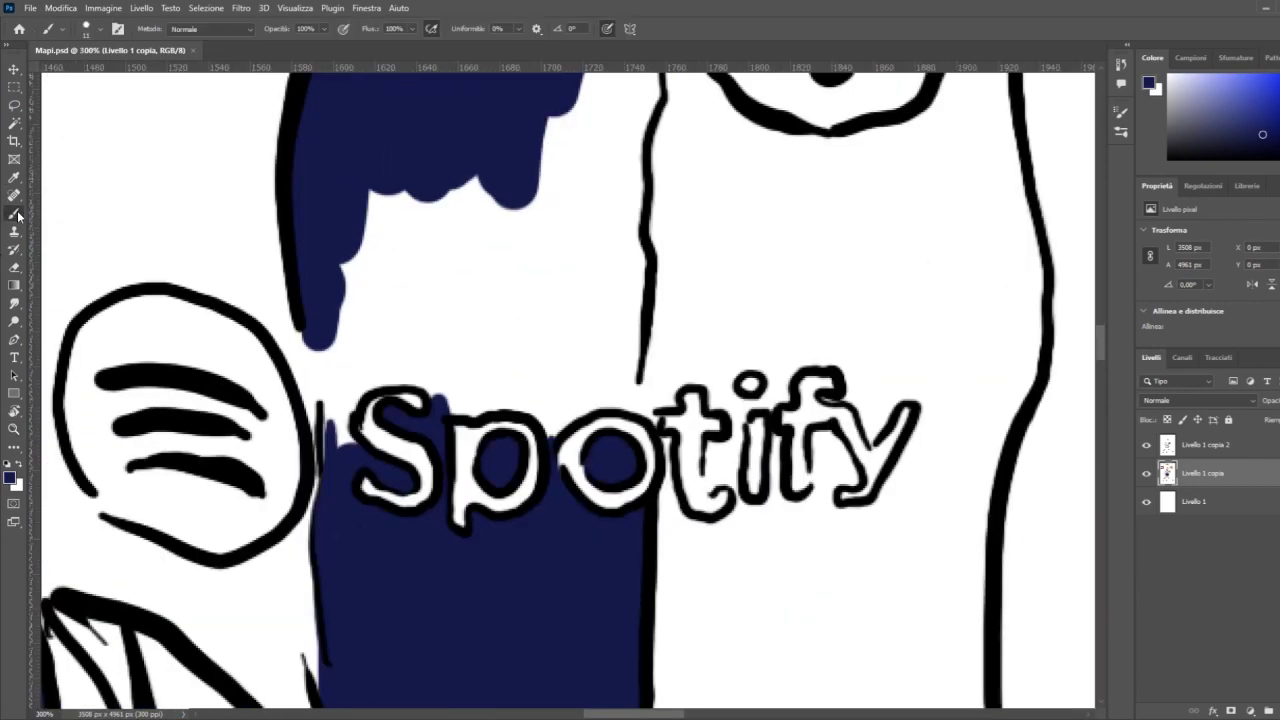
pyautogui.moveTo(331, 468); pyautogui.dragTo(310, 320)
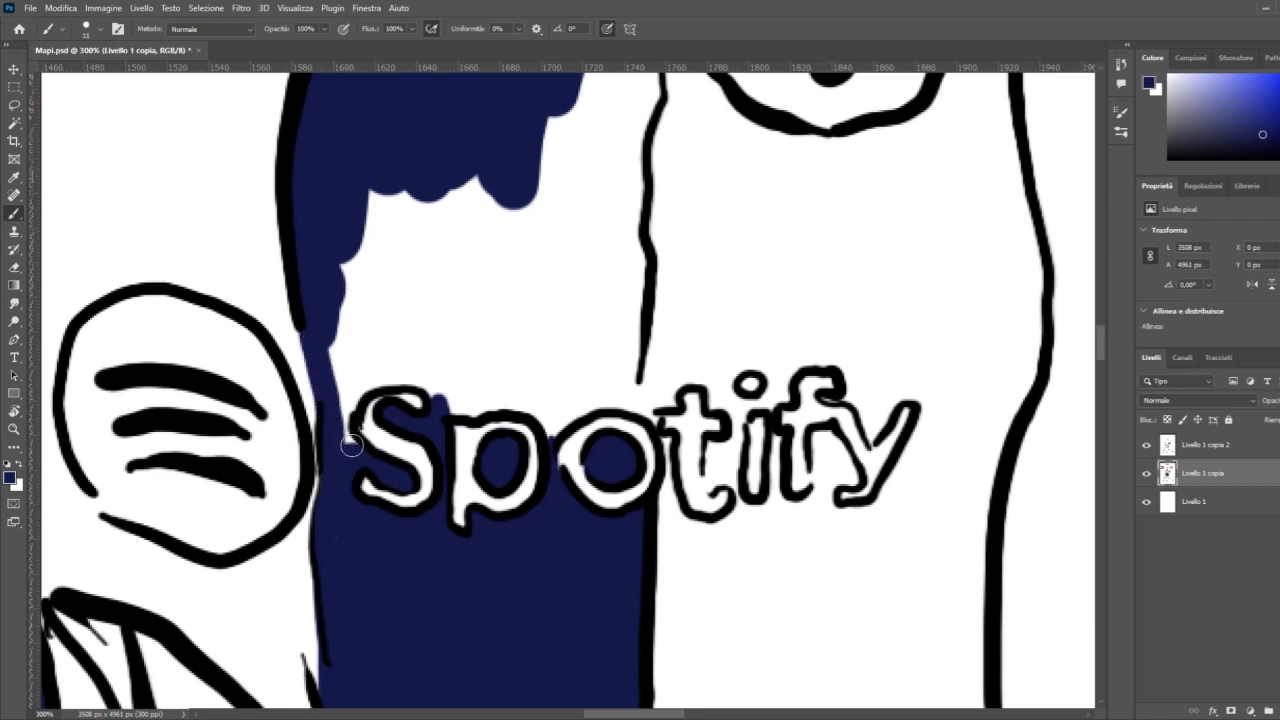
pyautogui.moveTo(351, 446)
pyautogui.mouseDown()
pyautogui.moveTo(346, 388)
pyautogui.moveTo(346, 400)
pyautogui.moveTo(364, 376)
pyautogui.moveTo(353, 397)
pyautogui.moveTo(404, 369)
pyautogui.moveTo(385, 377)
pyautogui.moveTo(427, 380)
pyautogui.moveTo(449, 404)
pyautogui.moveTo(495, 397)
pyautogui.moveTo(555, 432)
pyautogui.moveTo(541, 420)
pyautogui.moveTo(607, 425)
pyautogui.moveTo(584, 440)
pyautogui.moveTo(561, 424)
pyautogui.moveTo(571, 413)
pyautogui.moveTo(604, 399)
pyautogui.moveTo(635, 410)
pyautogui.moveTo(646, 292)
pyautogui.moveTo(640, 252)
pyautogui.moveTo(624, 381)
pyautogui.moveTo(572, 402)
pyautogui.moveTo(629, 385)
pyautogui.moveTo(459, 393)
pyautogui.moveTo(419, 352)
pyautogui.moveTo(332, 363)
pyautogui.moveTo(328, 347)
pyautogui.moveTo(341, 364)
pyautogui.moveTo(490, 363)
pyautogui.moveTo(581, 381)
pyautogui.moveTo(611, 355)
pyautogui.moveTo(629, 197)
pyautogui.moveTo(598, 324)
pyautogui.moveTo(574, 361)
pyautogui.moveTo(355, 345)
pyautogui.moveTo(352, 255)
pyautogui.moveTo(378, 320)
pyautogui.moveTo(405, 345)
pyautogui.moveTo(470, 300)
pyautogui.moveTo(595, 300)
pyautogui.moveTo(591, 356)
pyautogui.mouseUp()
# Step: Fill the remaining white gaps of the central stripe above the Spotify lettering with navy blue, up along its crest-side edge
pyautogui.scroll(5, 596, 342)
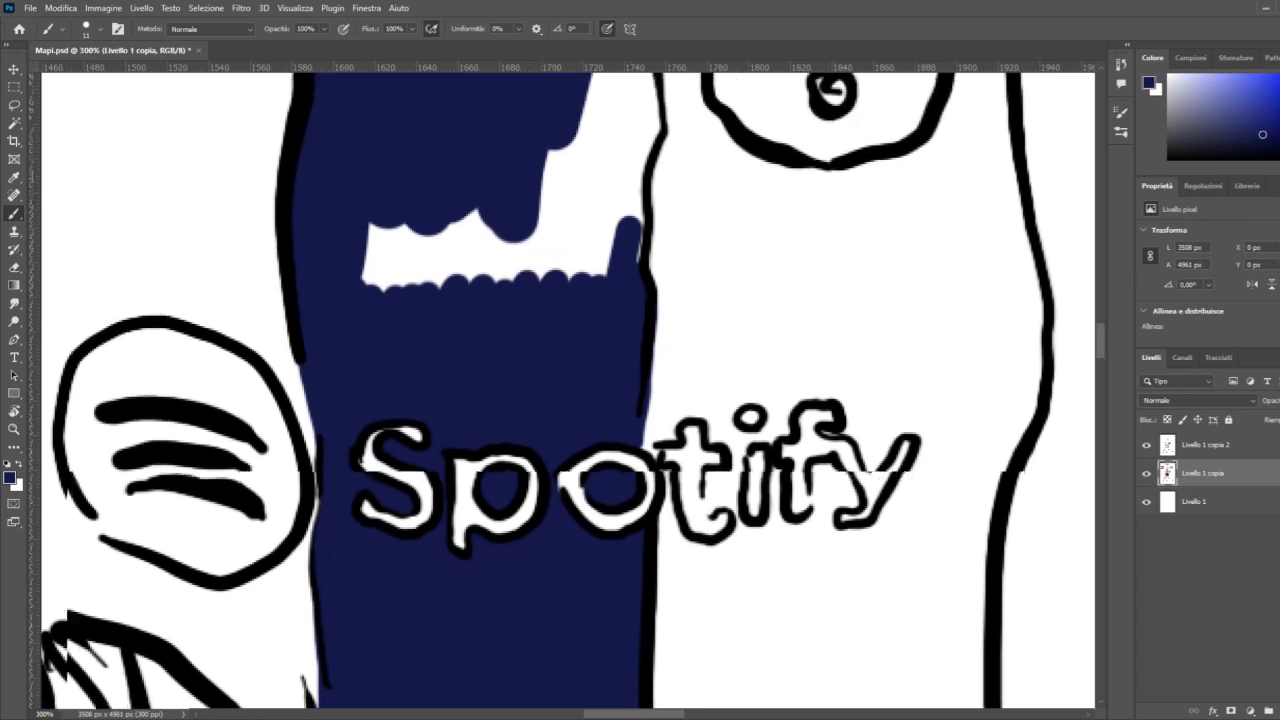
pyautogui.scroll(2, 596, 341)
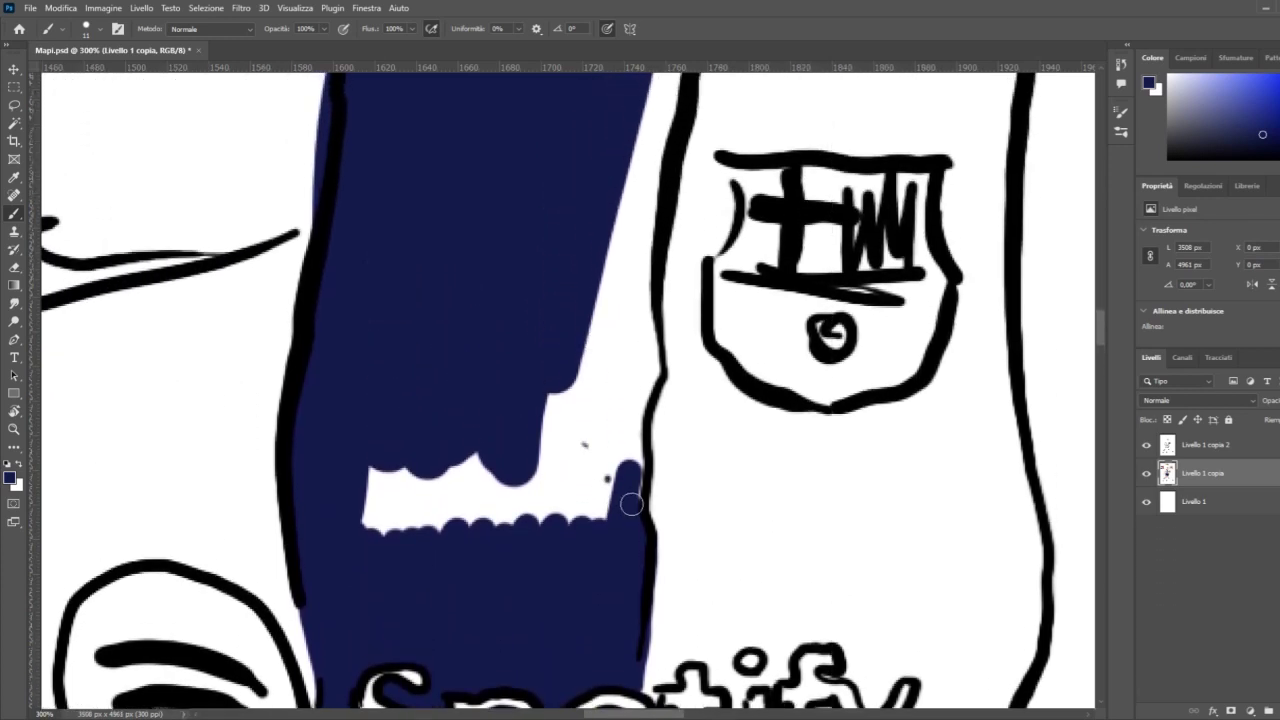
pyautogui.moveTo(630, 503)
pyautogui.mouseDown()
pyautogui.moveTo(648, 332)
pyautogui.moveTo(592, 460)
pyautogui.moveTo(609, 509)
pyautogui.moveTo(567, 557)
pyautogui.moveTo(537, 474)
pyautogui.moveTo(449, 503)
pyautogui.moveTo(408, 453)
pyautogui.moveTo(360, 529)
pyautogui.mouseUp()
pyautogui.moveTo(547, 407)
pyautogui.mouseDown()
pyautogui.moveTo(626, 380)
pyautogui.moveTo(638, 355)
pyautogui.moveTo(648, 168)
pyautogui.moveTo(612, 221)
pyautogui.mouseUp()
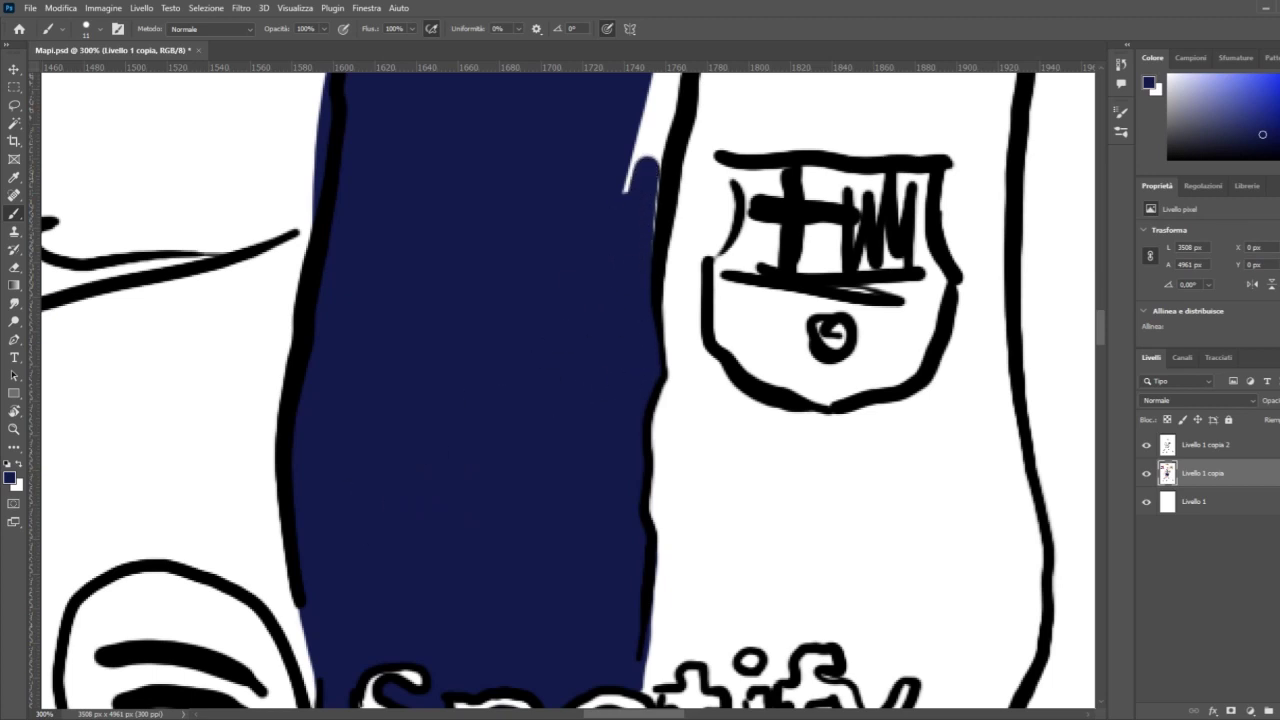
pyautogui.scroll(5, 578, 271)
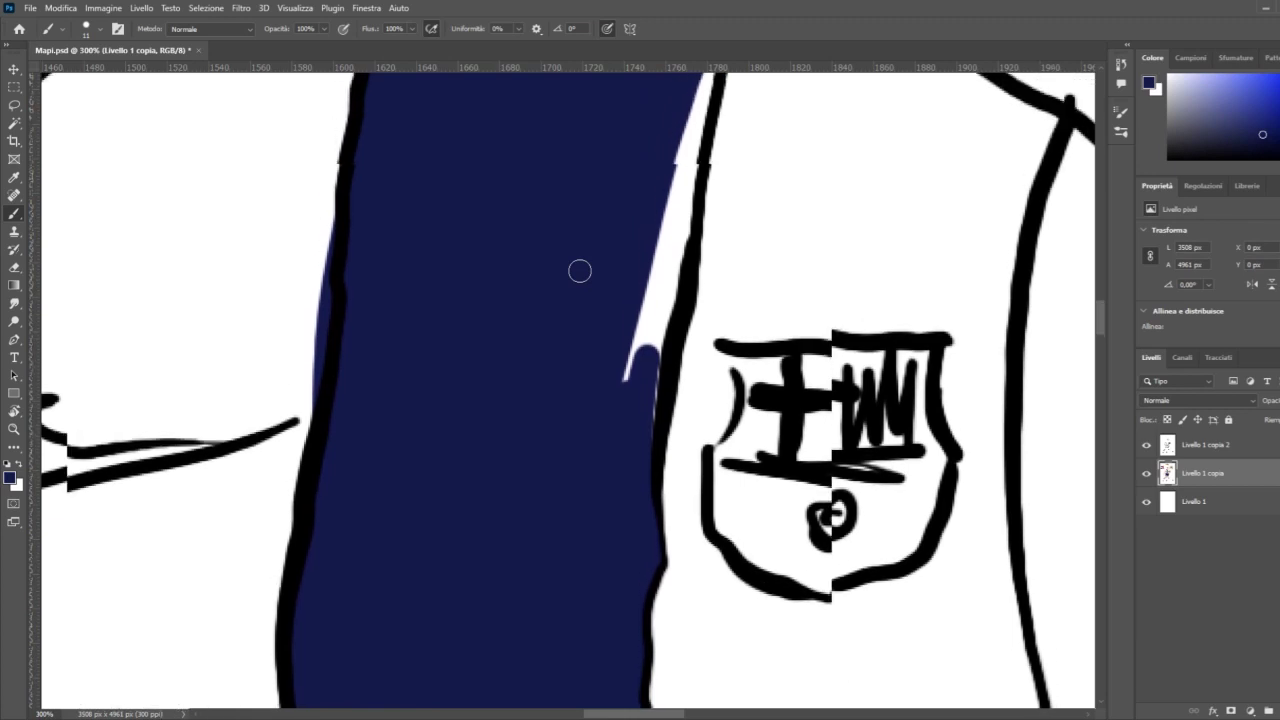
pyautogui.scroll(2, 579, 271)
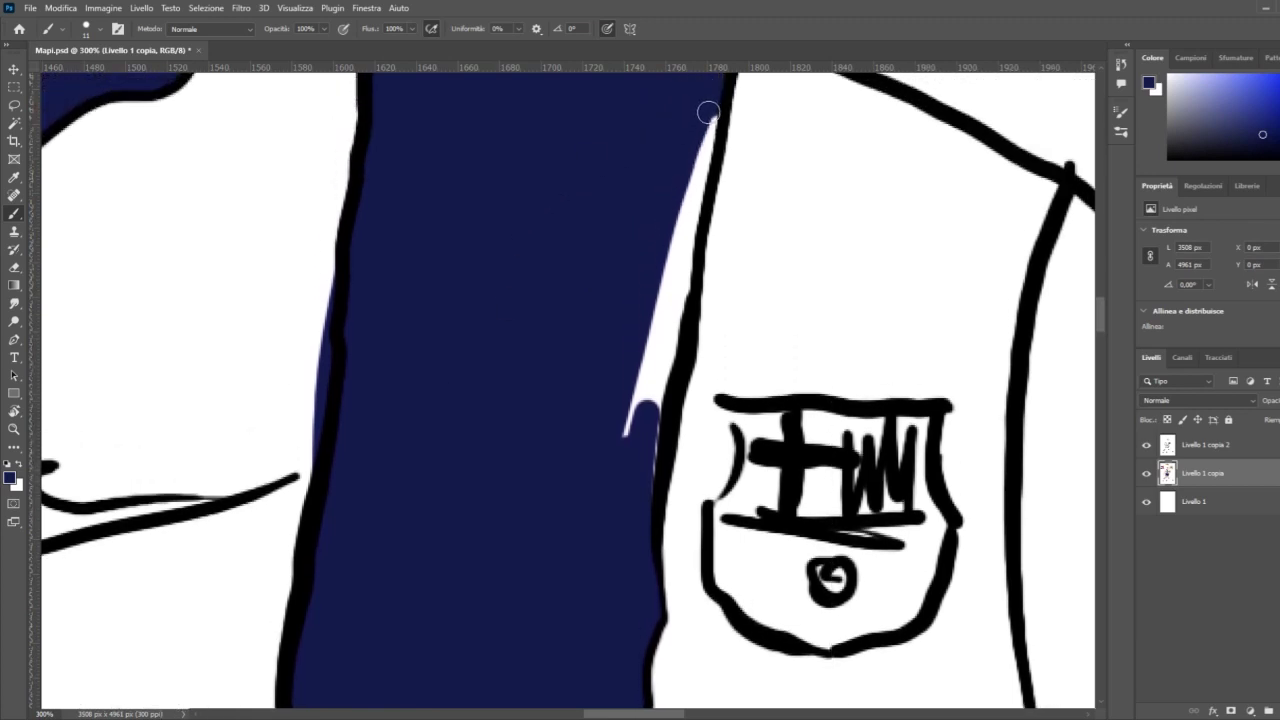
pyautogui.moveTo(708, 112)
pyautogui.mouseDown()
pyautogui.moveTo(646, 455)
pyautogui.moveTo(634, 429)
pyautogui.moveTo(681, 183)
pyautogui.moveTo(638, 411)
pyautogui.mouseUp()
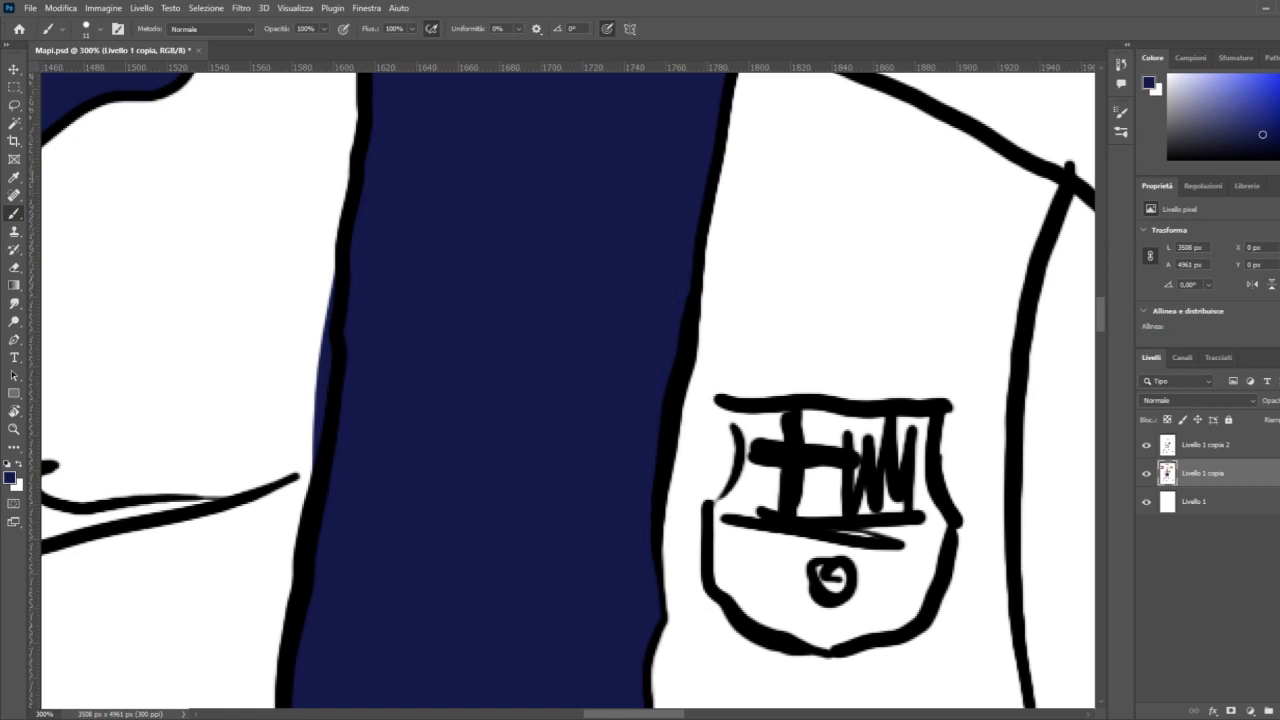
# Step: Fill the outer stripe below the wrist with navy blue, from the underside of the forearm down towards the shirt hem
pyautogui.hotkey('ctrl', '-')
pyautogui.hotkey('ctrl', '-')
pyautogui.hotkey('ctrl', '-')
pyautogui.hotkey('ctrl', '-')
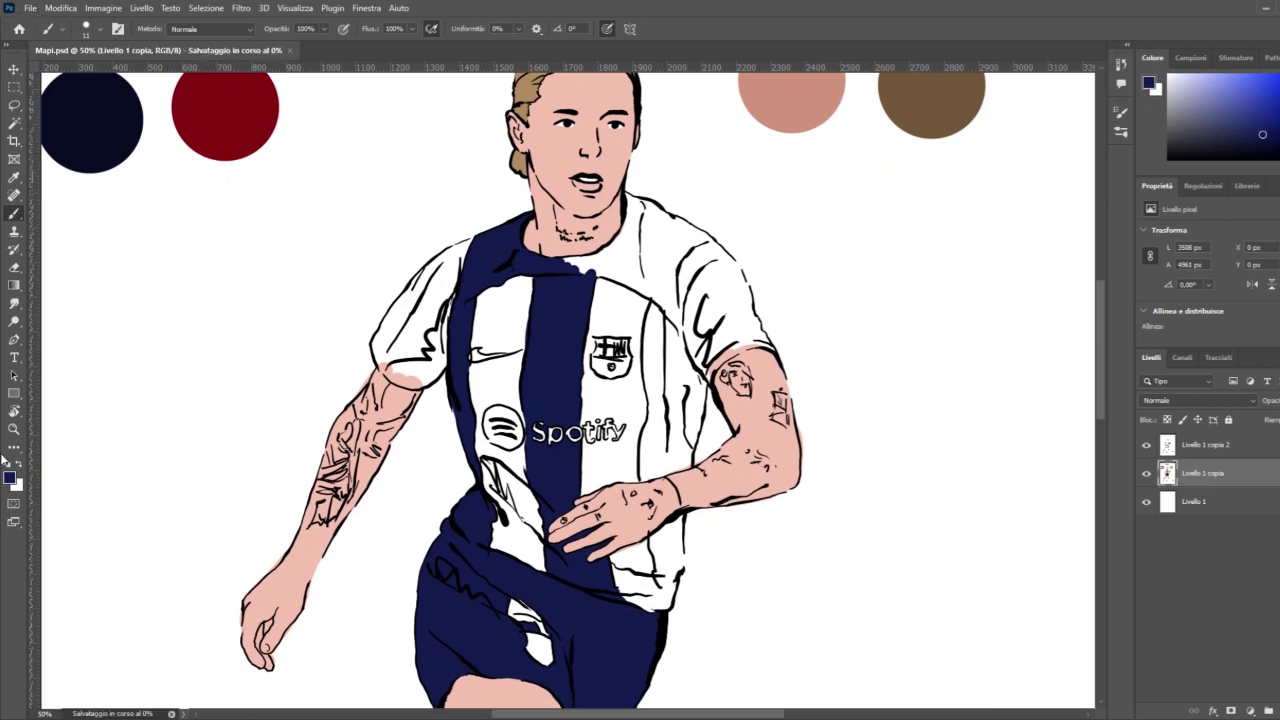
pyautogui.click(14, 428)
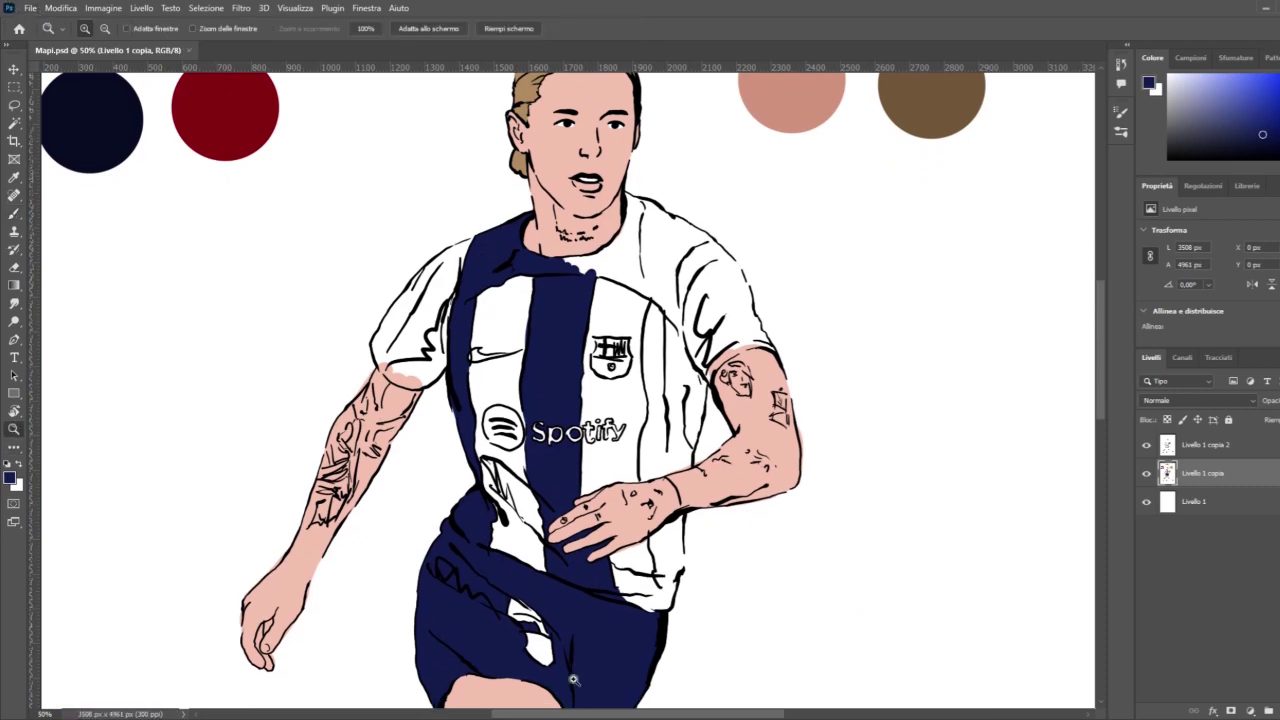
pyautogui.click(679, 602)
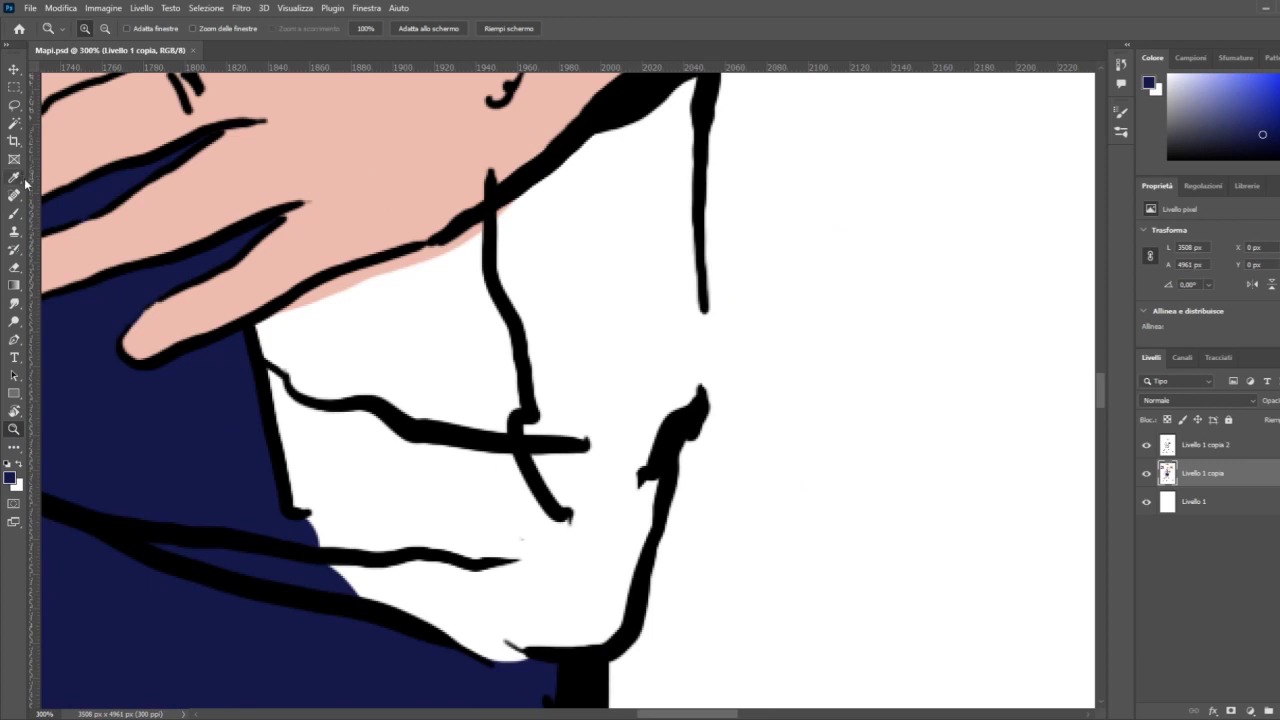
pyautogui.click(20, 215)
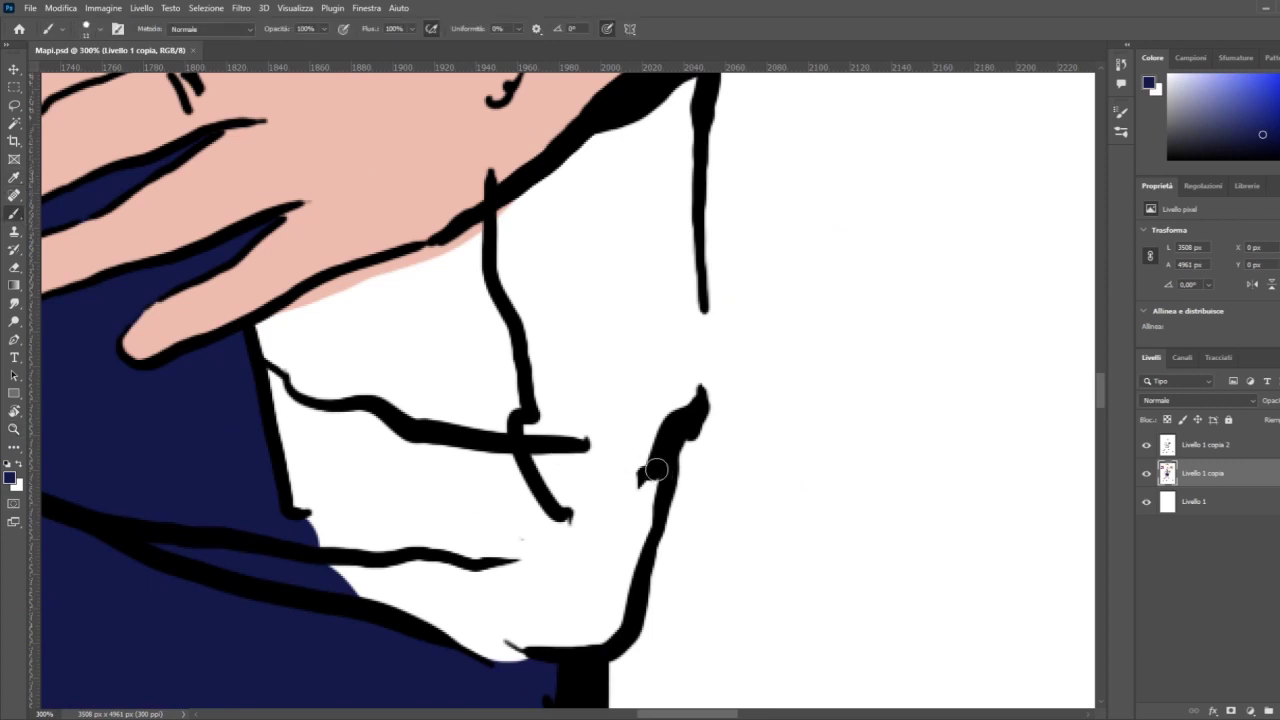
pyautogui.moveTo(655, 469)
pyautogui.mouseDown()
pyautogui.moveTo(646, 519)
pyautogui.moveTo(623, 537)
pyautogui.moveTo(564, 502)
pyautogui.moveTo(532, 427)
pyautogui.moveTo(574, 488)
pyautogui.moveTo(630, 507)
pyautogui.moveTo(636, 489)
pyautogui.moveTo(617, 517)
pyautogui.moveTo(549, 431)
pyautogui.moveTo(577, 482)
pyautogui.moveTo(592, 456)
pyautogui.moveTo(622, 446)
pyautogui.moveTo(629, 464)
pyautogui.moveTo(646, 447)
pyautogui.moveTo(628, 485)
pyautogui.moveTo(651, 425)
pyautogui.moveTo(691, 392)
pyautogui.moveTo(691, 283)
pyautogui.moveTo(667, 409)
pyautogui.moveTo(672, 344)
pyautogui.moveTo(591, 405)
pyautogui.mouseUp()
pyautogui.moveTo(506, 222)
pyautogui.mouseDown()
pyautogui.moveTo(546, 431)
pyautogui.moveTo(571, 362)
pyautogui.moveTo(593, 426)
pyautogui.moveTo(608, 416)
pyautogui.moveTo(666, 306)
pyautogui.mouseUp()
pyautogui.moveTo(692, 84)
pyautogui.mouseDown()
pyautogui.moveTo(678, 165)
pyautogui.moveTo(687, 141)
pyautogui.mouseUp()
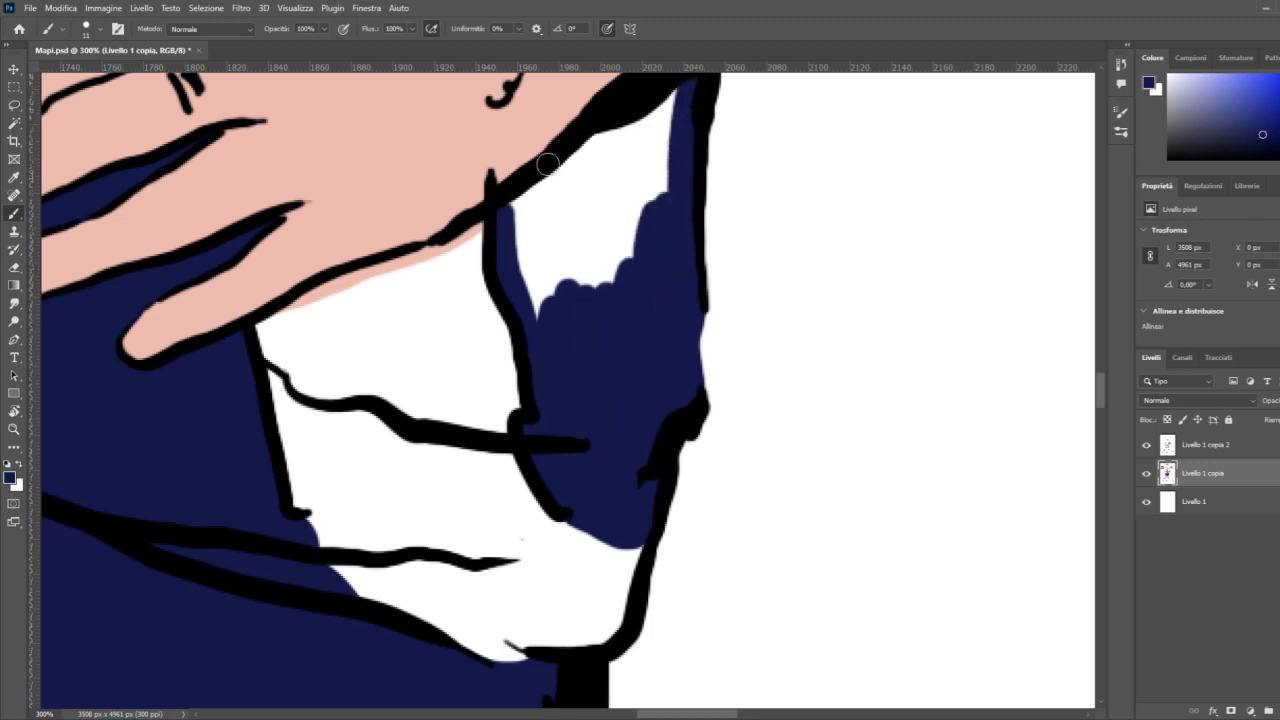
pyautogui.scroll(2, 550, 150)
pyautogui.moveTo(551, 311)
pyautogui.mouseDown()
pyautogui.moveTo(525, 263)
pyautogui.moveTo(686, 151)
pyautogui.moveTo(515, 288)
pyautogui.moveTo(529, 317)
pyautogui.moveTo(539, 297)
pyautogui.moveTo(556, 303)
pyautogui.moveTo(634, 212)
pyautogui.moveTo(643, 317)
pyautogui.mouseUp()
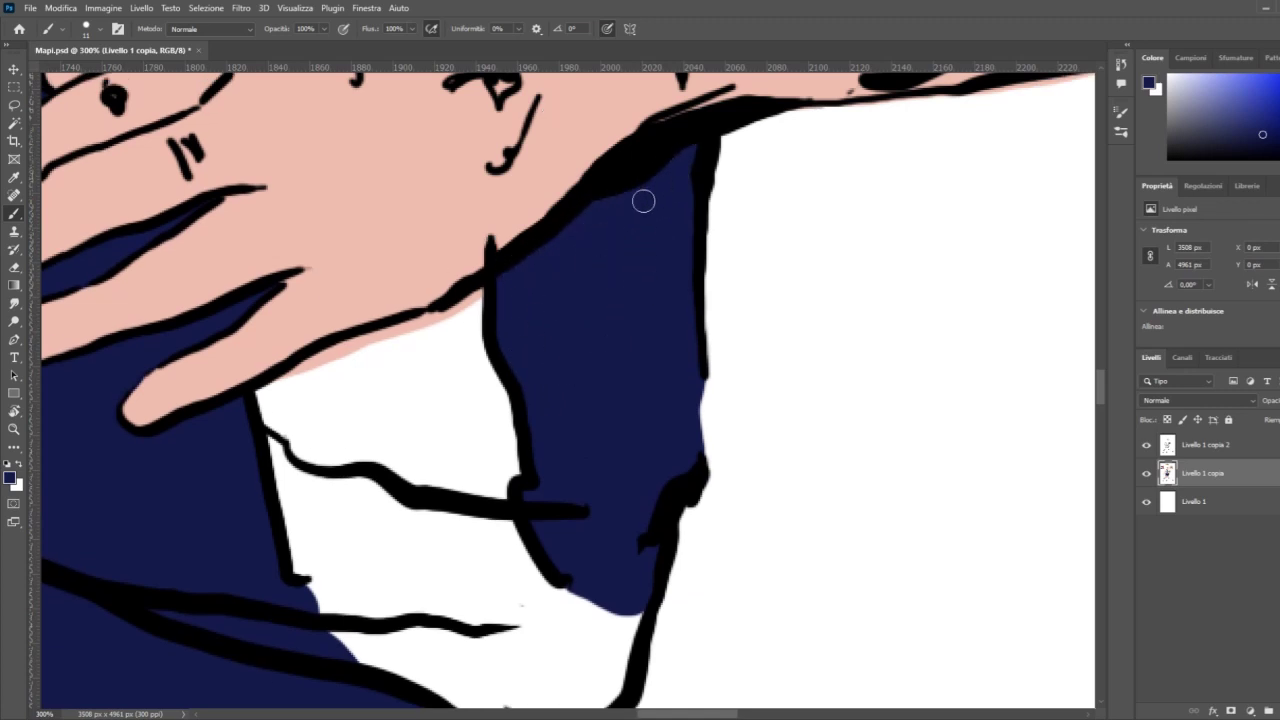
# Step: Brush navy blue along the forearm edge of the side stripe beyond the Spotify lettering and up its outer corner
pyautogui.hotkey('ctrl', '1')
pyautogui.scroll(5, 587, 285)
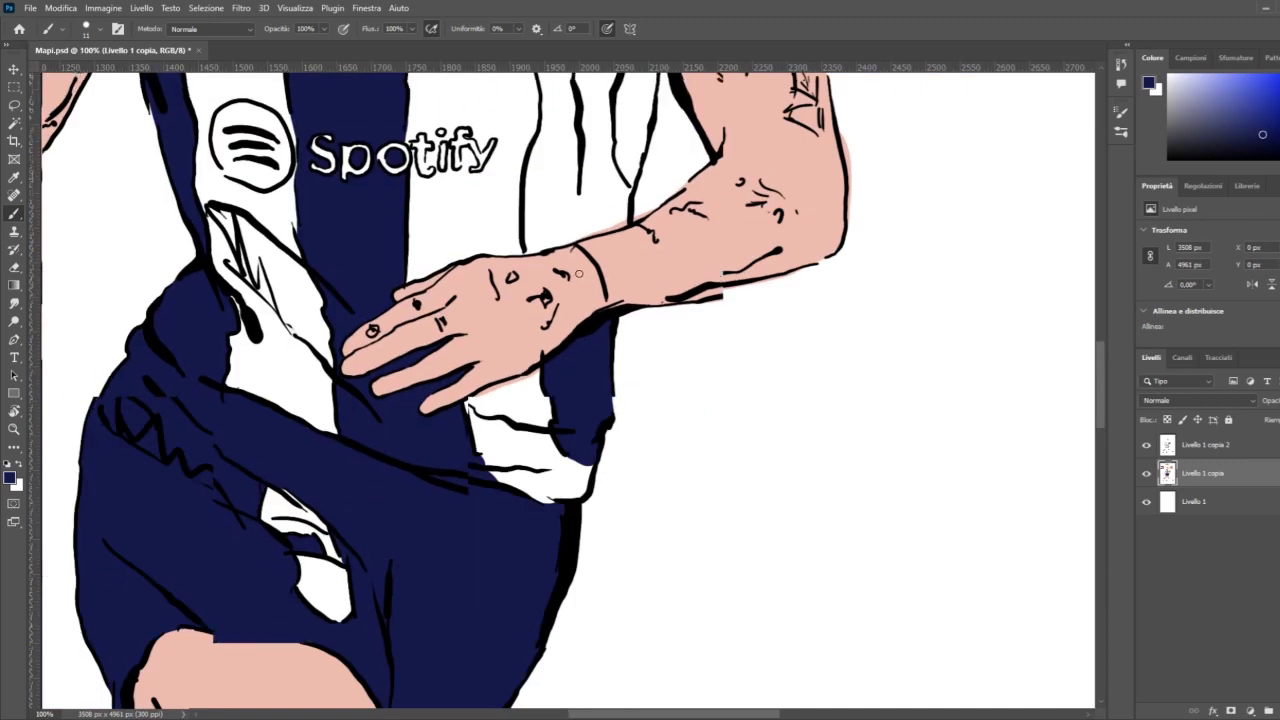
pyautogui.scroll(3, 587, 285)
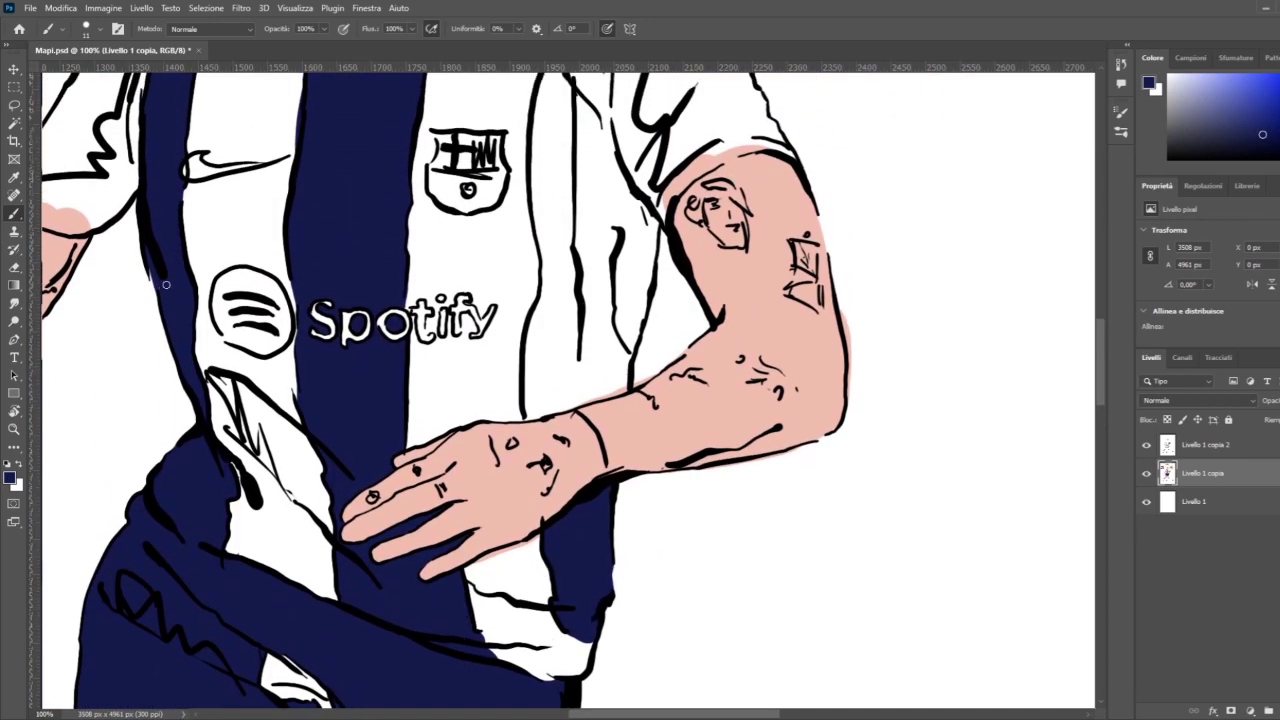
pyautogui.scroll(2, 277, 288)
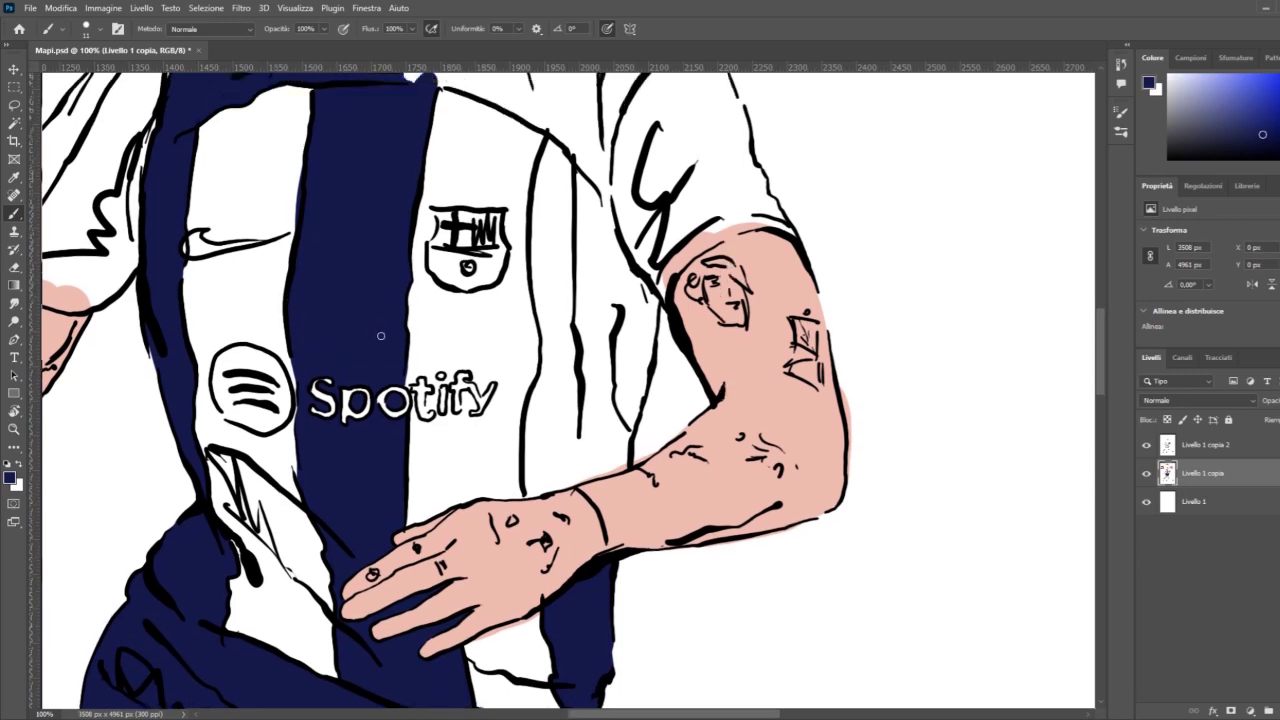
pyautogui.scroll(-2, 239, 325)
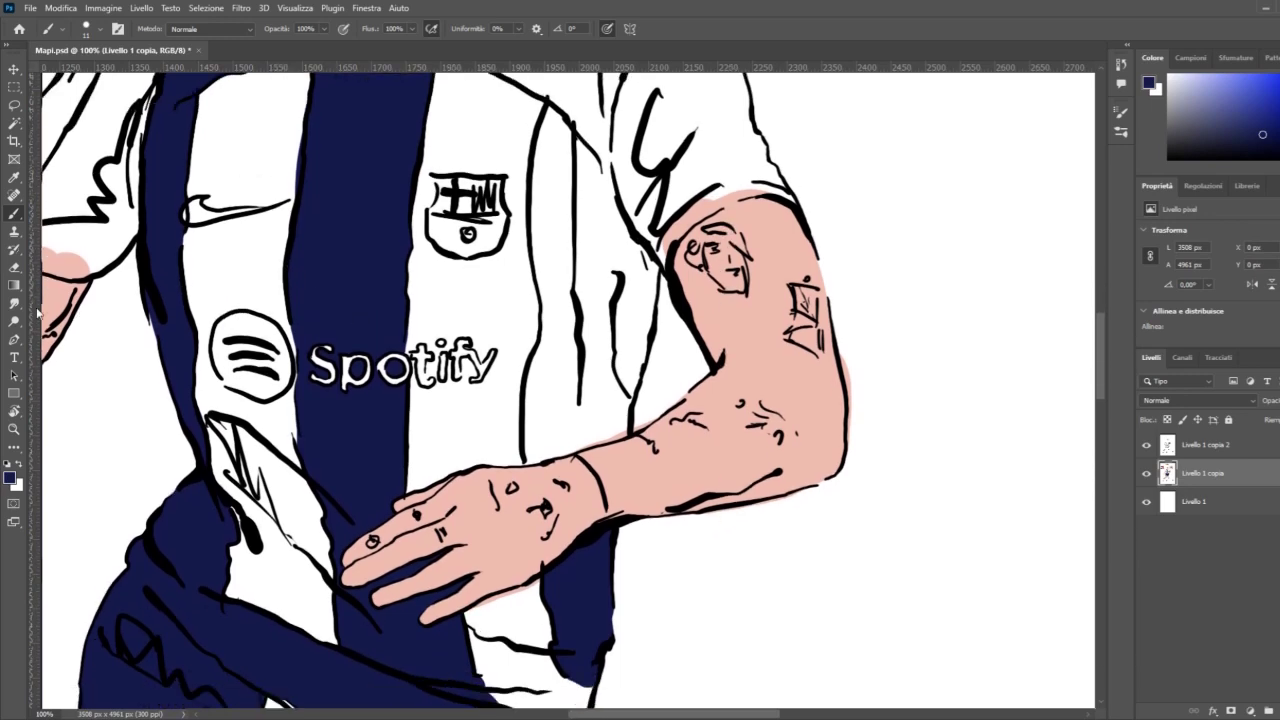
pyautogui.click(14, 429)
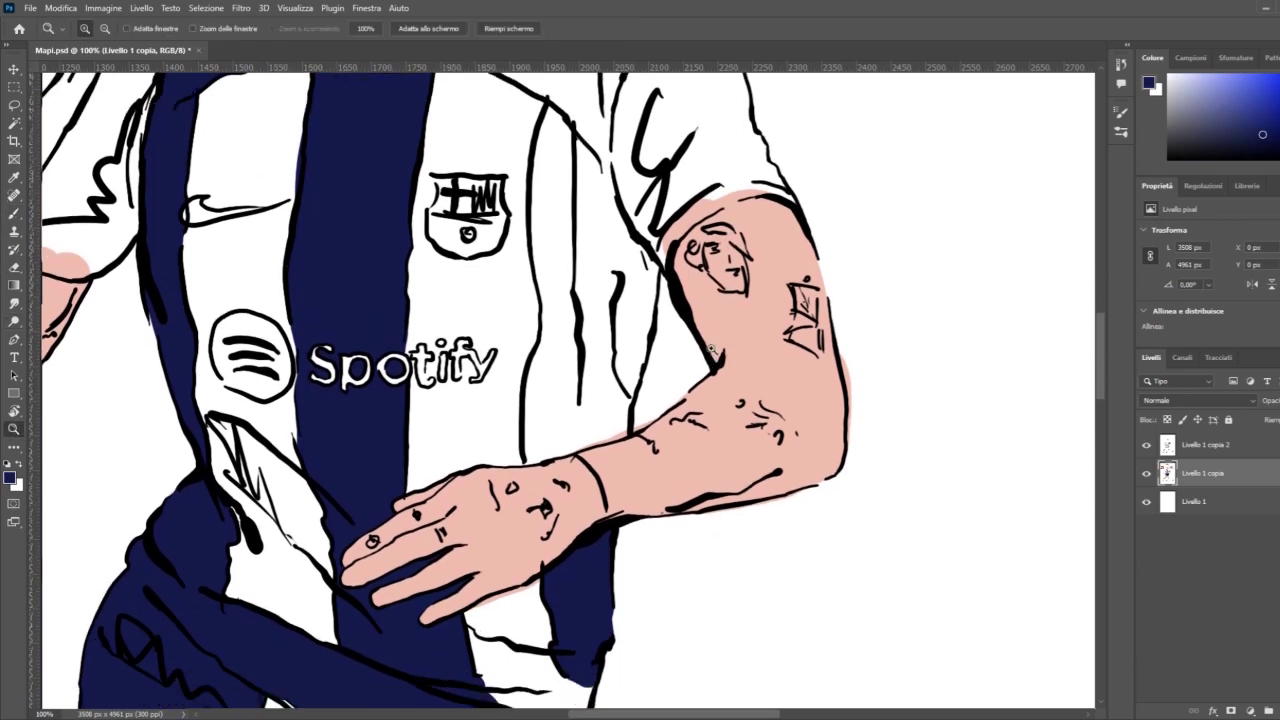
pyautogui.click(624, 349)
pyautogui.click(26, 210)
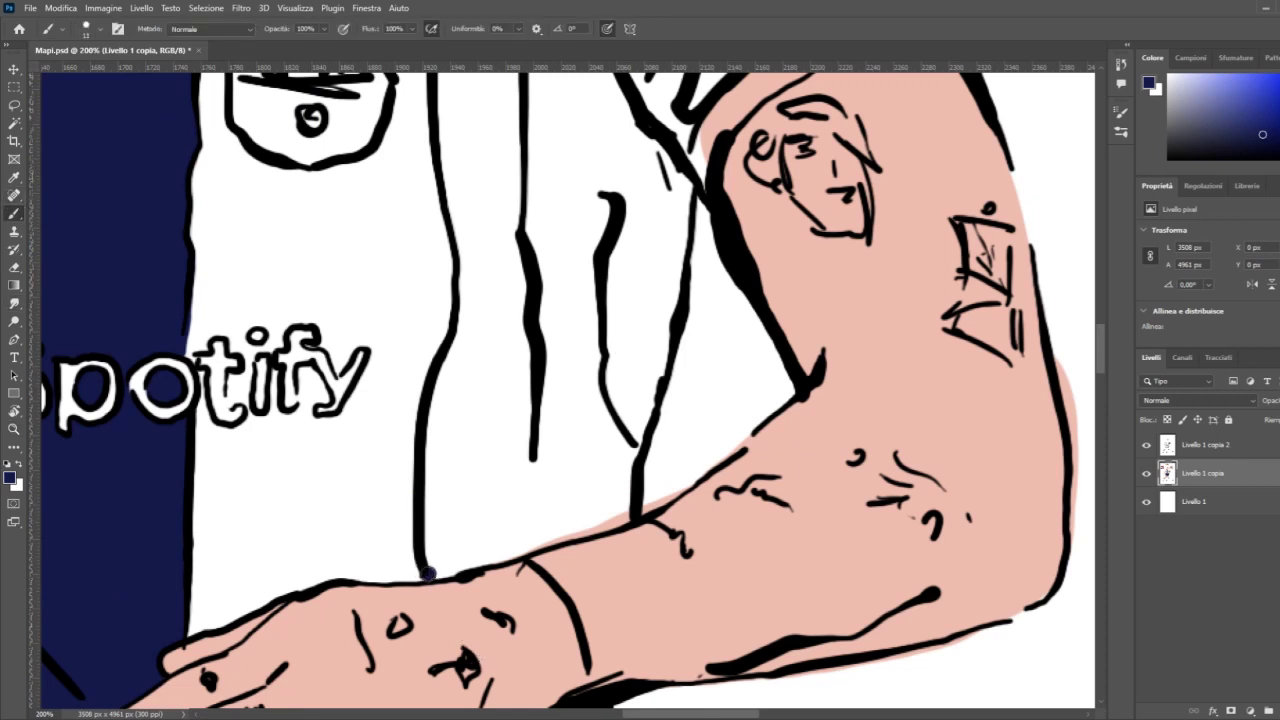
pyautogui.moveTo(455, 567); pyautogui.dragTo(489, 557)
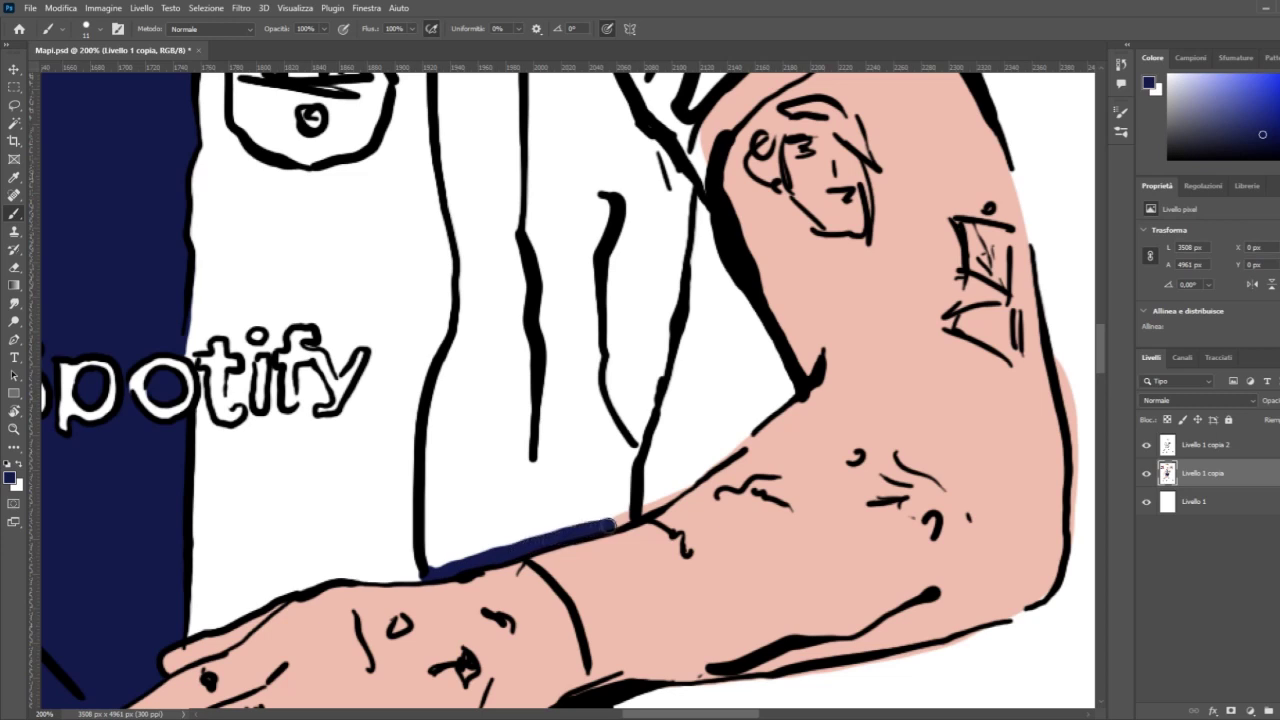
pyautogui.moveTo(626, 516); pyautogui.dragTo(625, 418)
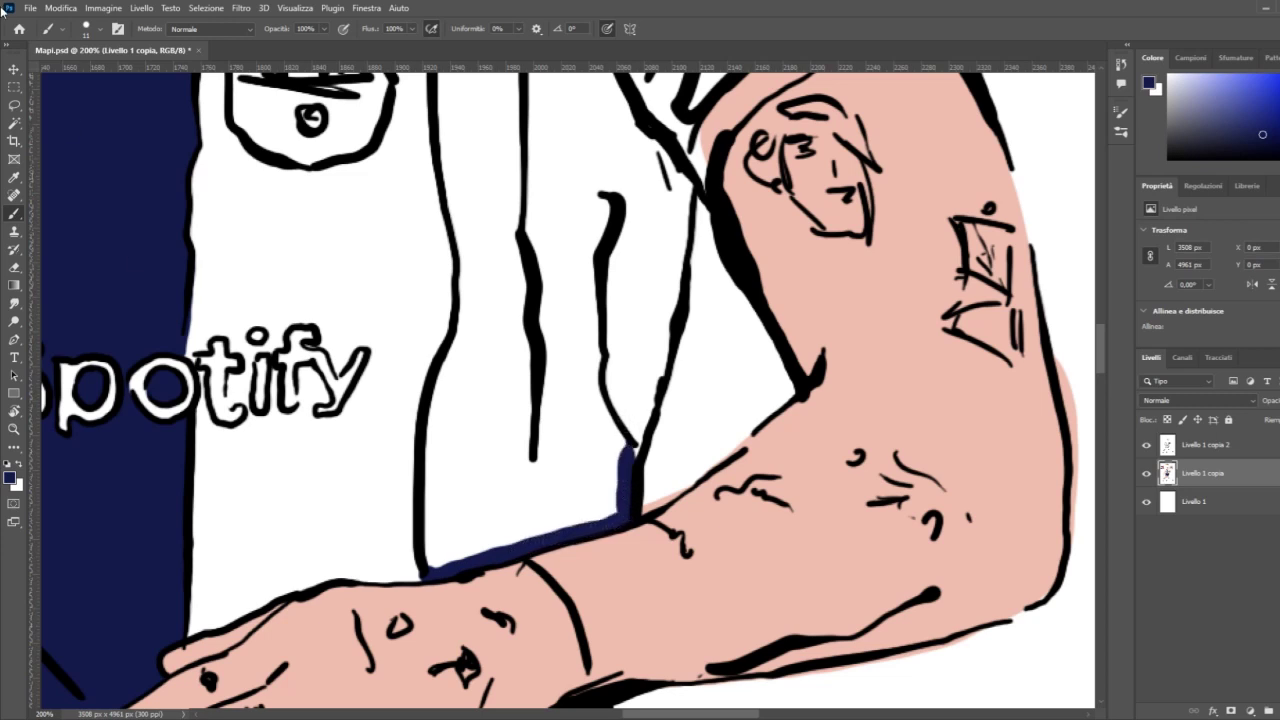
# Step: Enlarge the brush and fill the lower part of the side stripe above the forearm with navy blue, reaching towards the armpit
pyautogui.press(']')
pyautogui.press(']')
pyautogui.press(']')
pyautogui.press(']')
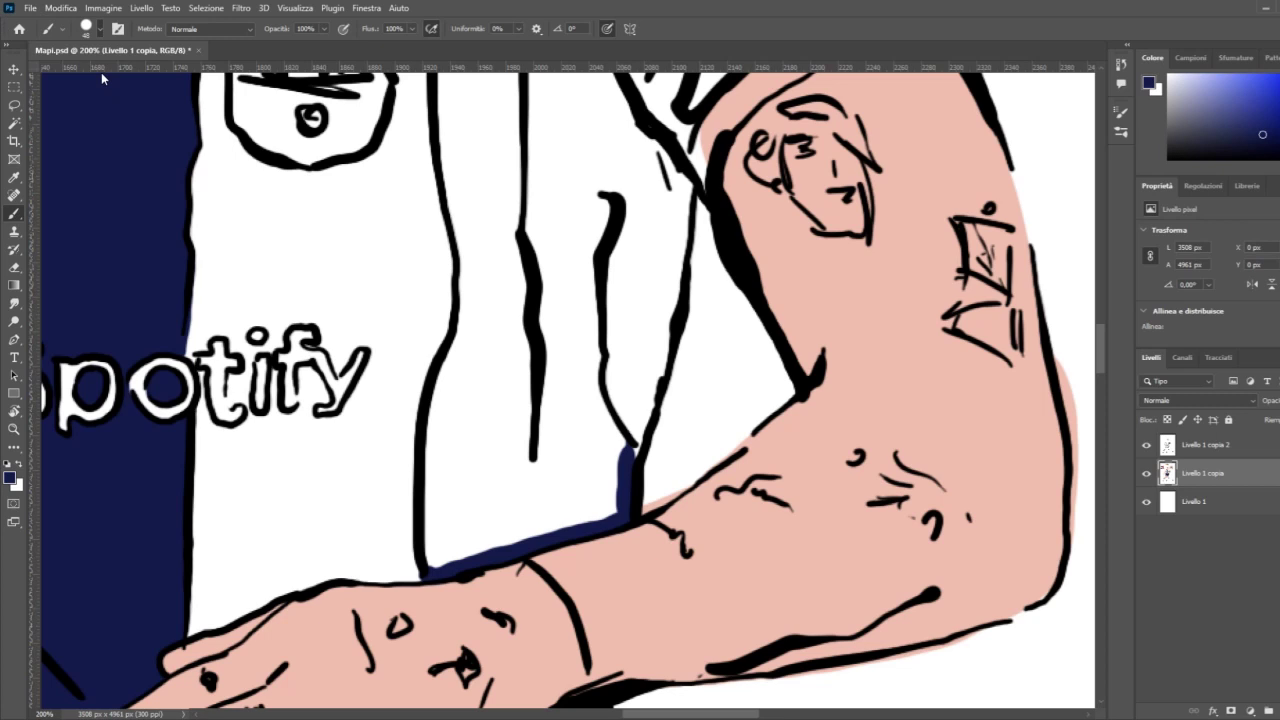
pyautogui.click(535, 397)
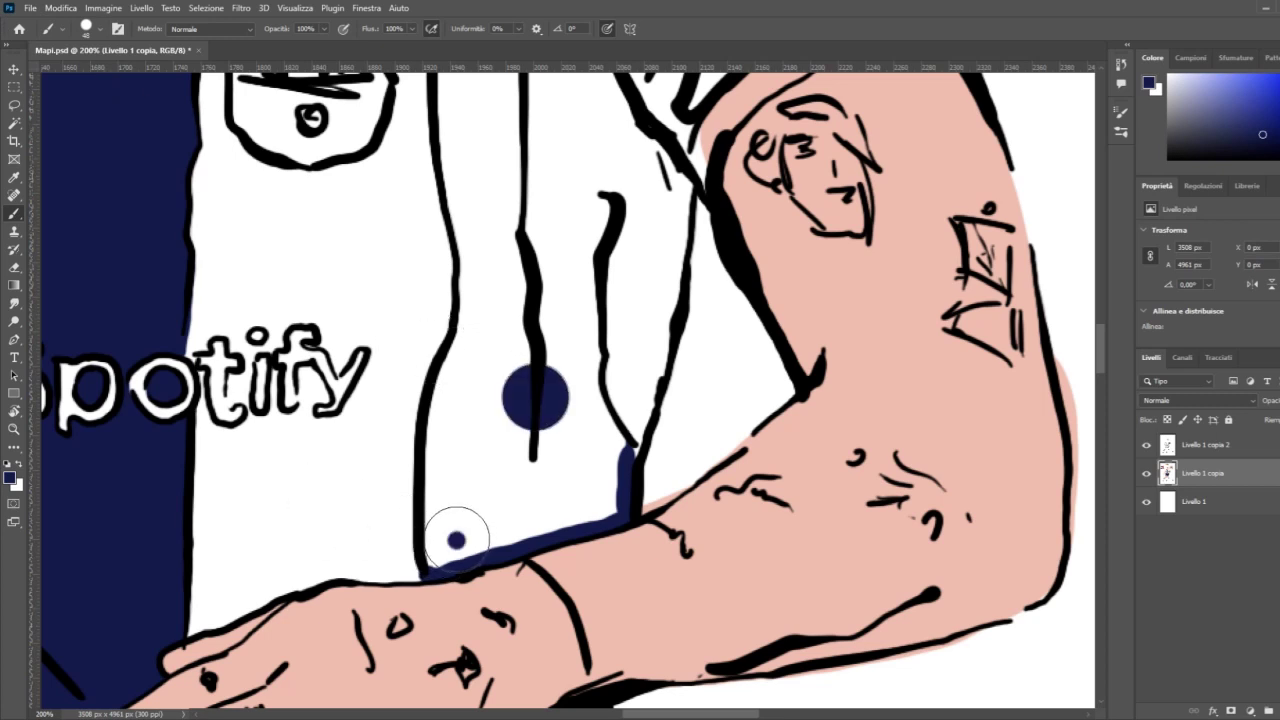
pyautogui.moveTo(455, 538)
pyautogui.mouseDown()
pyautogui.moveTo(430, 560)
pyautogui.moveTo(449, 523)
pyautogui.moveTo(467, 383)
pyautogui.mouseUp()
pyautogui.moveTo(495, 329)
pyautogui.mouseDown()
pyautogui.moveTo(483, 374)
pyautogui.moveTo(498, 414)
pyautogui.moveTo(533, 387)
pyautogui.moveTo(593, 376)
pyautogui.moveTo(628, 340)
pyautogui.moveTo(659, 184)
pyautogui.moveTo(642, 345)
pyautogui.moveTo(598, 489)
pyautogui.moveTo(488, 527)
pyautogui.moveTo(521, 428)
pyautogui.moveTo(549, 472)
pyautogui.moveTo(569, 354)
pyautogui.mouseUp()
# Step: Fill the upper part of the side stripe beside the club crest with navy blue, up to the curved chest line
pyautogui.scroll(2, 569, 354)
pyautogui.scroll(5, 569, 390)
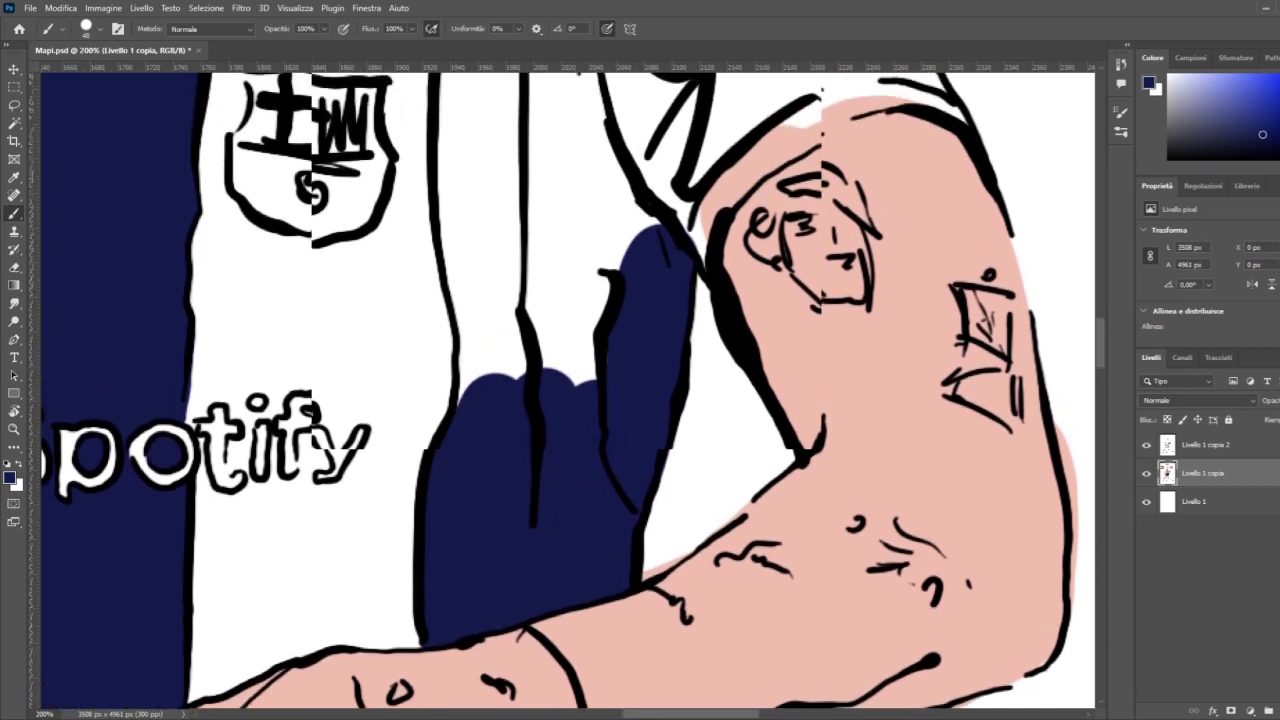
pyautogui.scroll(1, 569, 390)
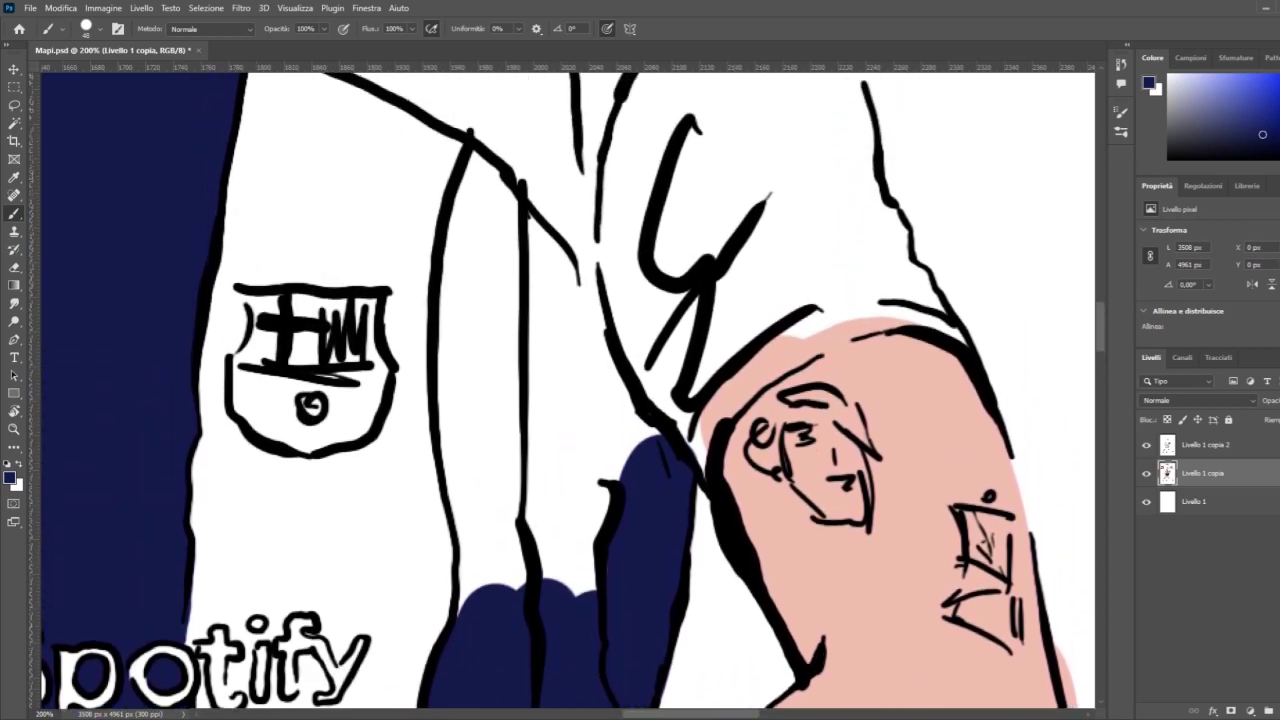
pyautogui.moveTo(486, 543)
pyautogui.mouseDown()
pyautogui.moveTo(487, 612)
pyautogui.moveTo(499, 490)
pyautogui.moveTo(562, 465)
pyautogui.moveTo(587, 519)
pyautogui.moveTo(584, 441)
pyautogui.moveTo(610, 426)
pyautogui.moveTo(627, 436)
pyautogui.moveTo(591, 387)
pyautogui.moveTo(562, 301)
pyautogui.moveTo(509, 245)
pyautogui.moveTo(509, 231)
pyautogui.moveTo(519, 237)
pyautogui.moveTo(478, 161)
pyautogui.moveTo(465, 402)
pyautogui.moveTo(489, 519)
pyautogui.moveTo(491, 369)
pyautogui.moveTo(551, 466)
pyautogui.mouseUp()
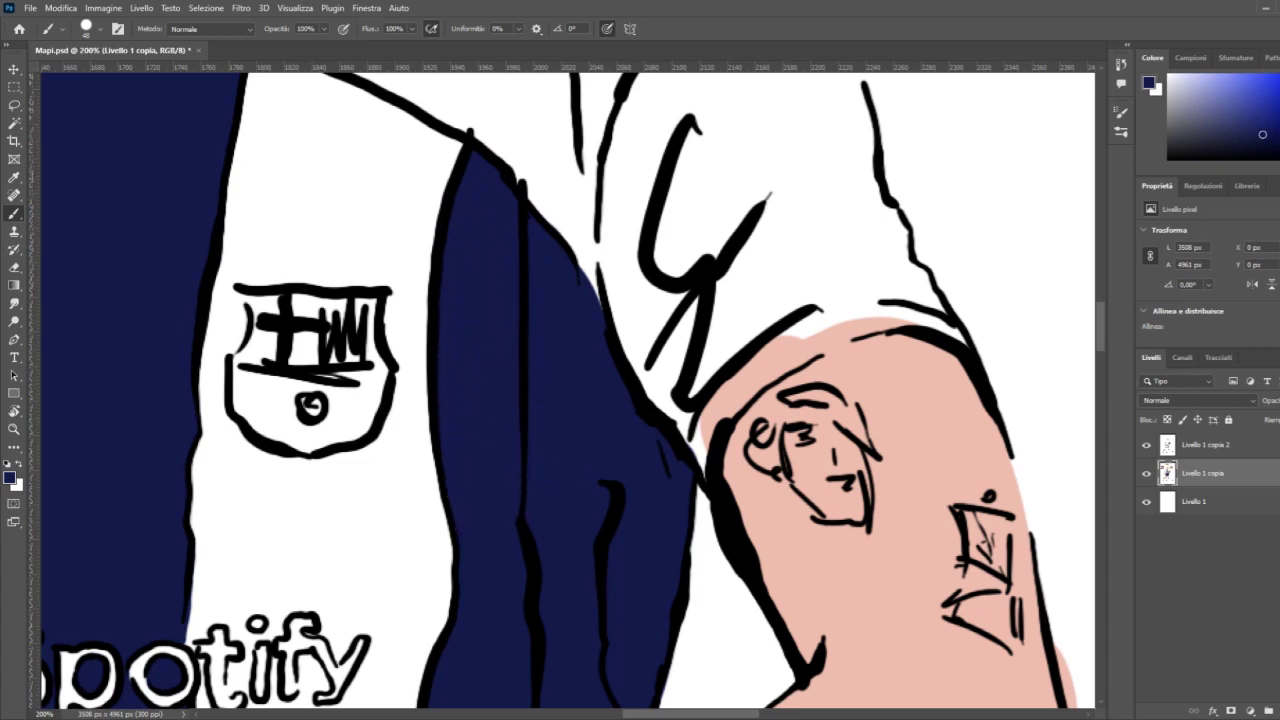
# Step: Paint navy blue from the top of the side stripe over the shoulder to the neck, and along the chest line below the collar
pyautogui.hotkey('ctrl', '-')
pyautogui.scroll(3, 432, 390)
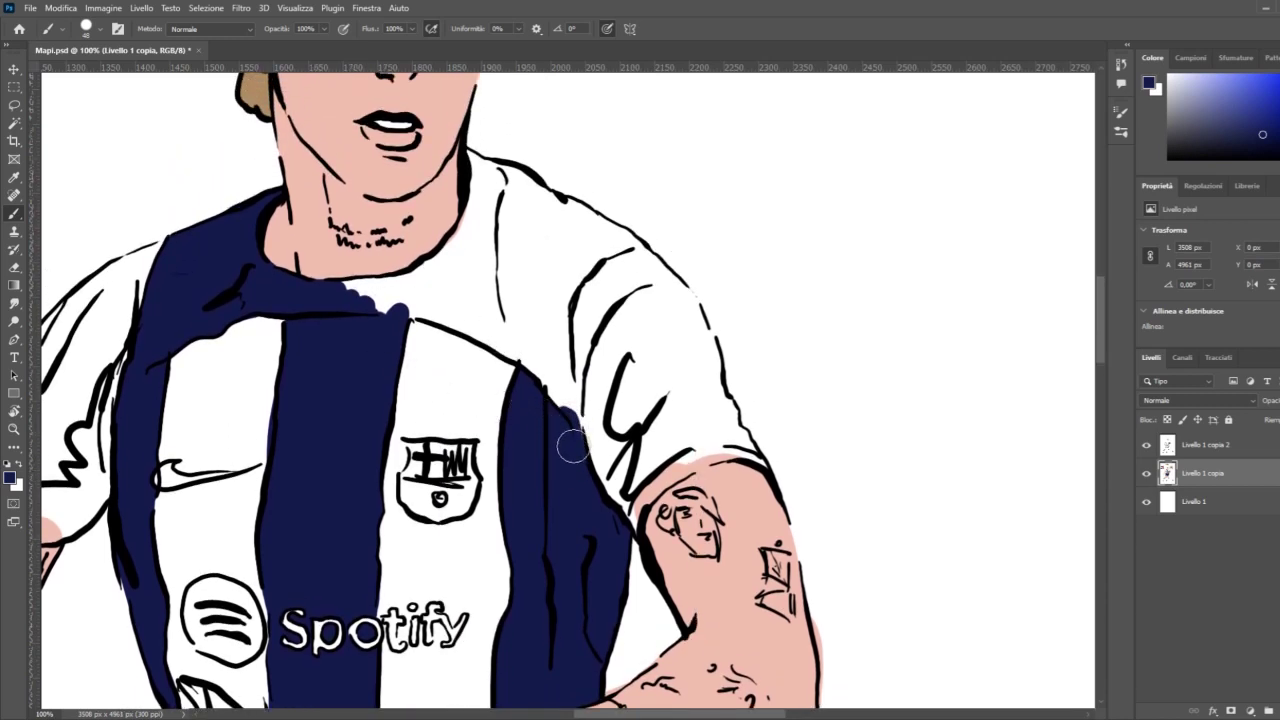
pyautogui.moveTo(573, 447)
pyautogui.mouseDown()
pyautogui.moveTo(568, 406)
pyautogui.moveTo(573, 448)
pyautogui.moveTo(563, 375)
pyautogui.mouseUp()
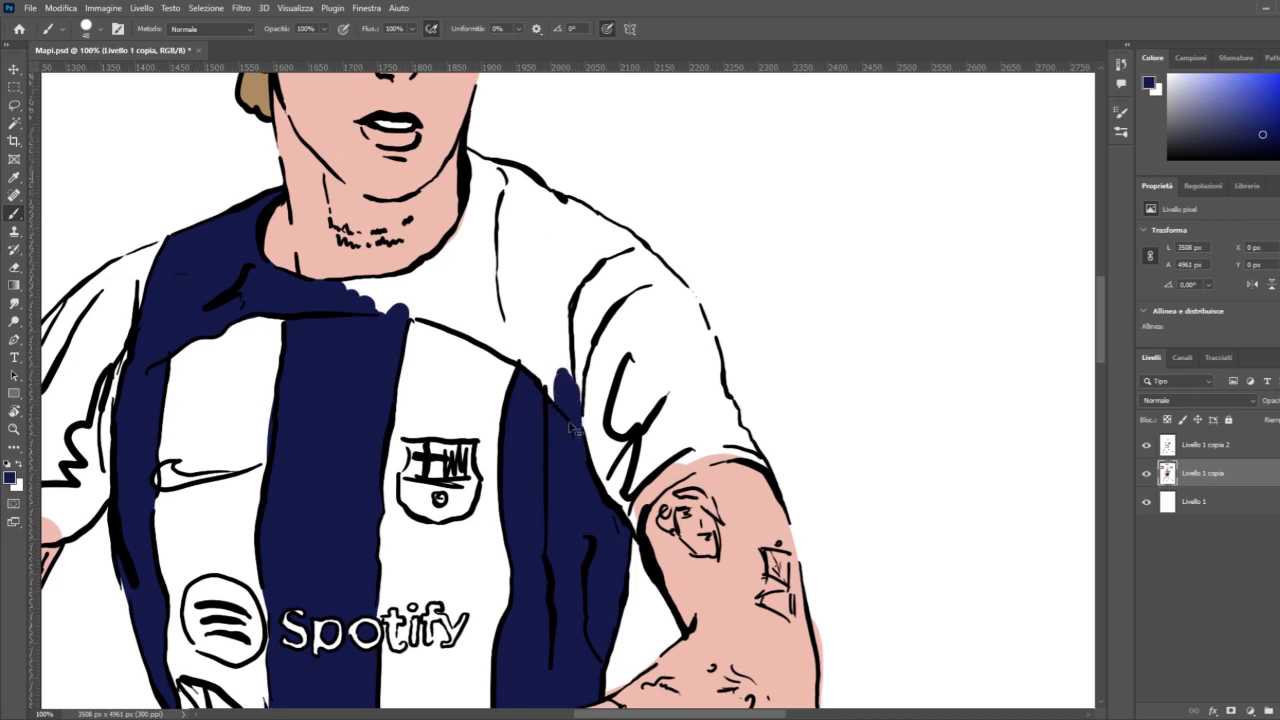
pyautogui.hotkey('ctrl', 'z')
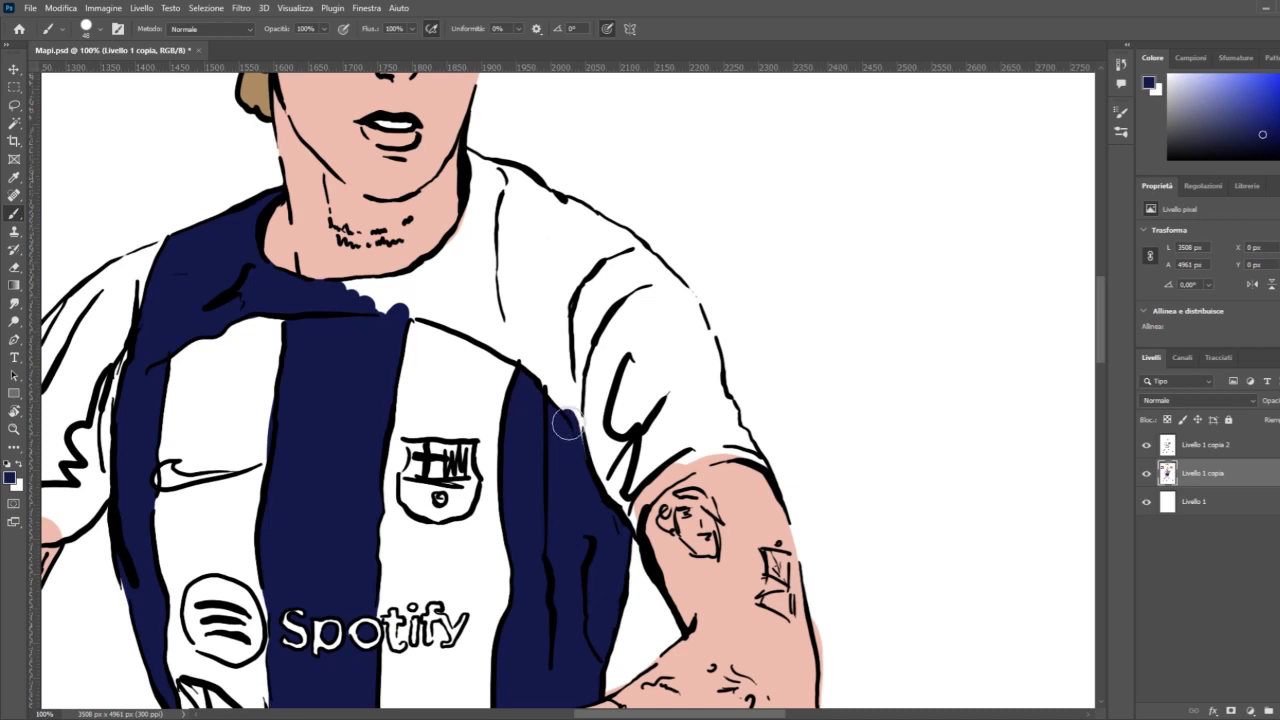
pyautogui.moveTo(563, 413); pyautogui.dragTo(562, 408)
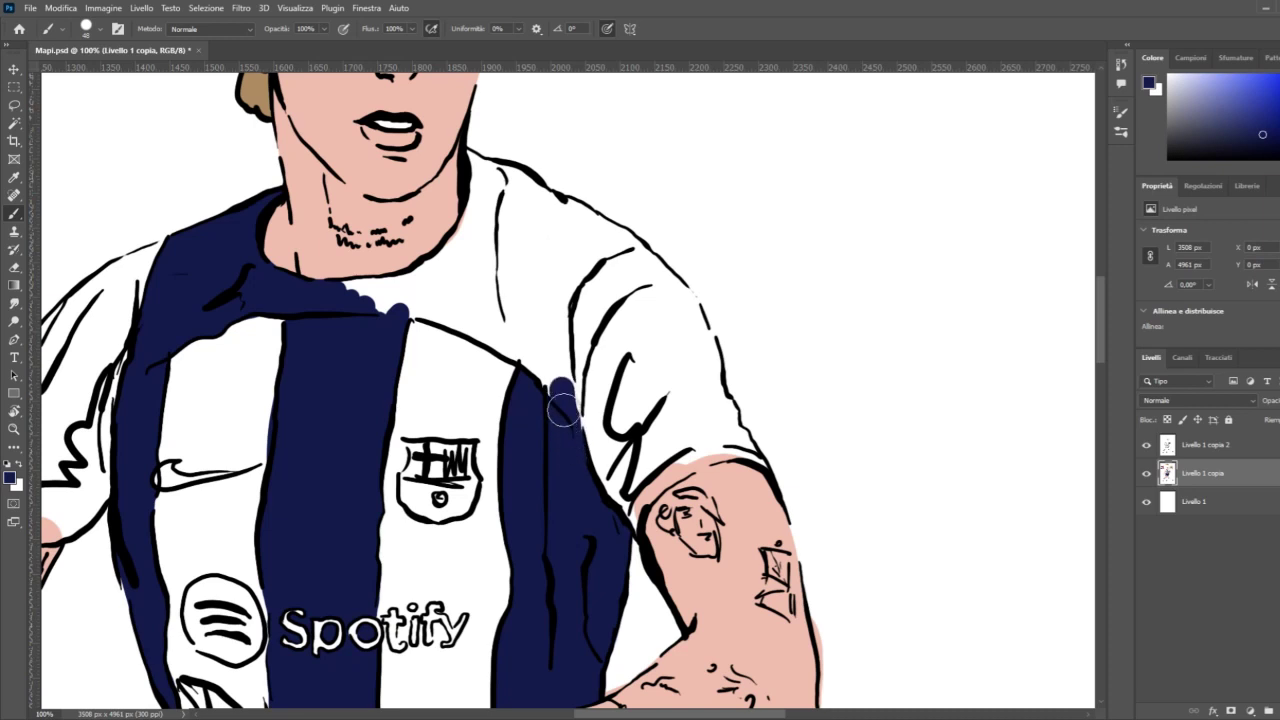
pyautogui.moveTo(558, 355)
pyautogui.mouseDown()
pyautogui.moveTo(553, 268)
pyautogui.moveTo(508, 266)
pyautogui.moveTo(482, 192)
pyautogui.mouseUp()
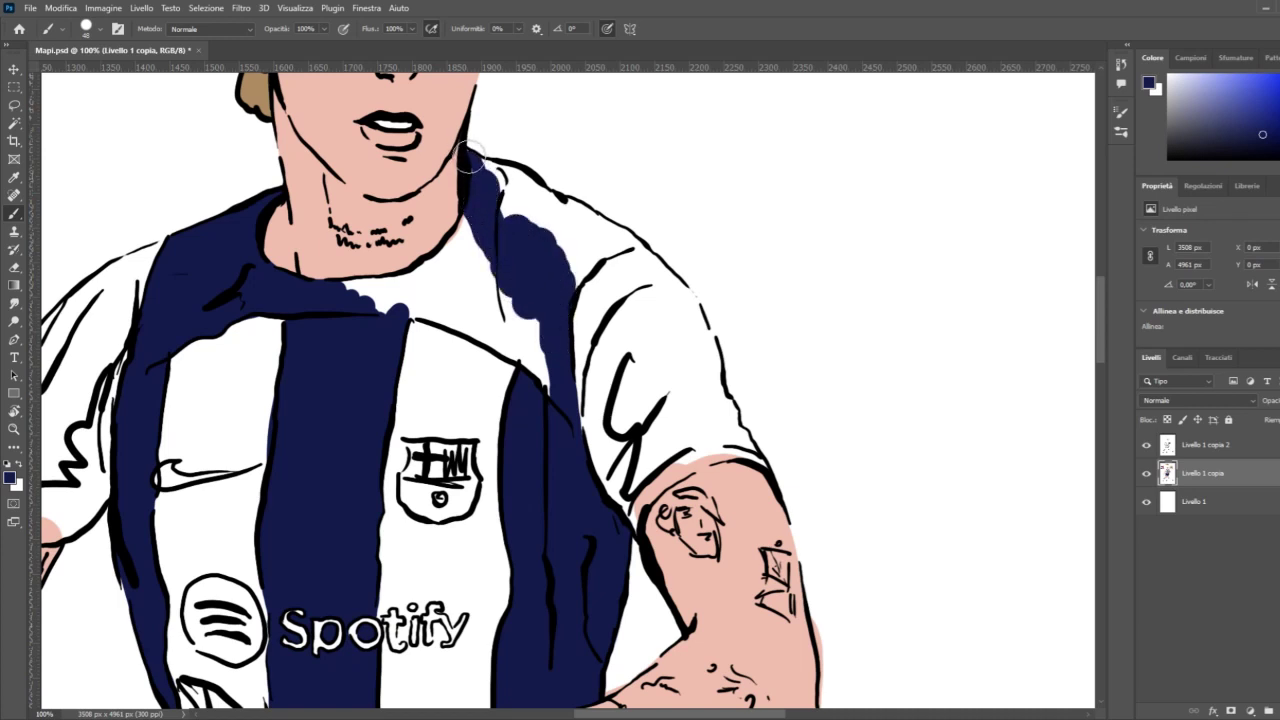
pyautogui.moveTo(482, 174)
pyautogui.mouseDown()
pyautogui.moveTo(553, 211)
pyautogui.moveTo(530, 225)
pyautogui.moveTo(505, 205)
pyautogui.moveTo(478, 214)
pyautogui.moveTo(469, 295)
pyautogui.moveTo(414, 302)
pyautogui.moveTo(528, 348)
pyautogui.moveTo(553, 388)
pyautogui.moveTo(542, 354)
pyautogui.moveTo(462, 303)
pyautogui.mouseUp()
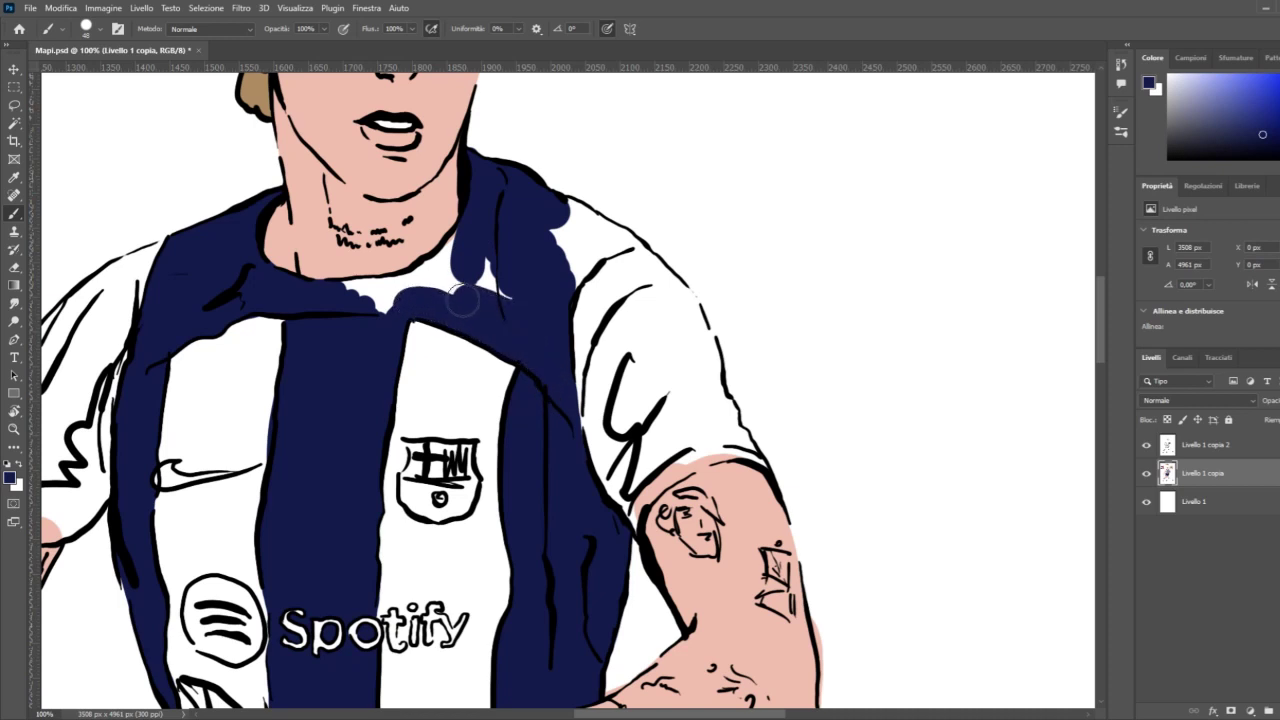
# Step: Reduce the brush size to 20 and fill the white gap between the collar and the chest line with navy blue
pyautogui.click(13, 429)
pyautogui.click(481, 301)
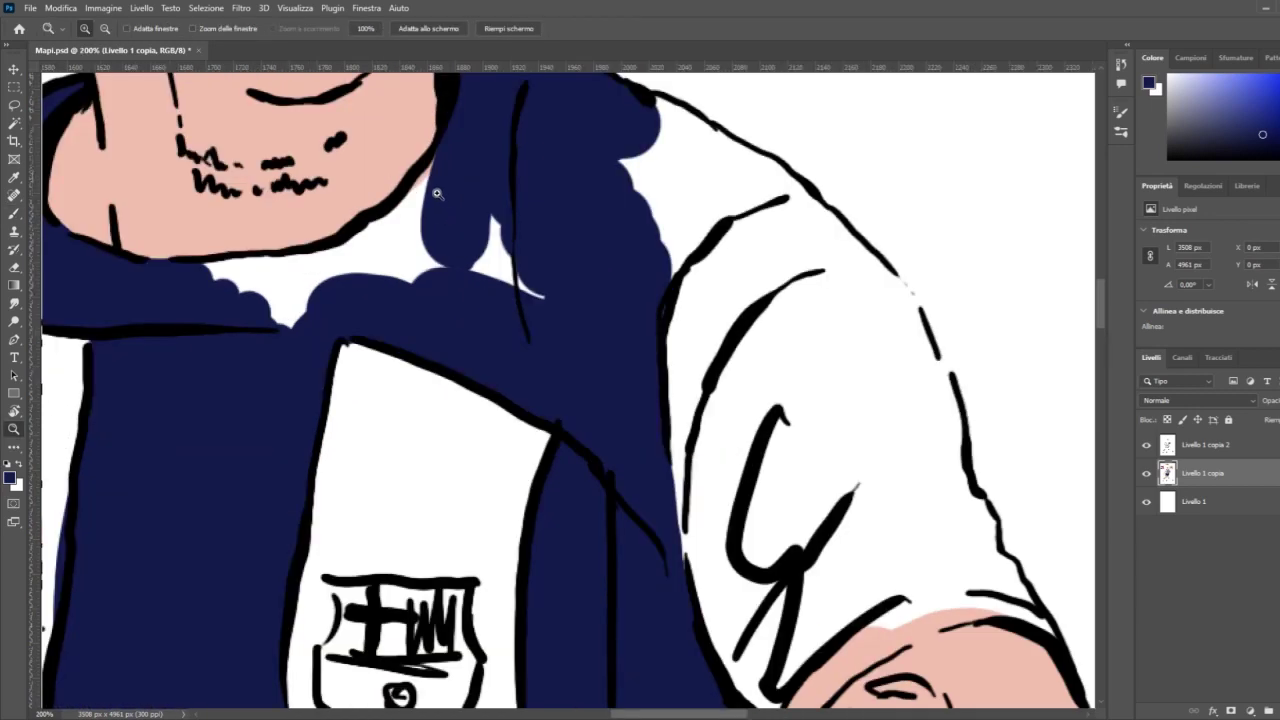
pyautogui.click(420, 195)
pyautogui.scroll(1, 280, 334)
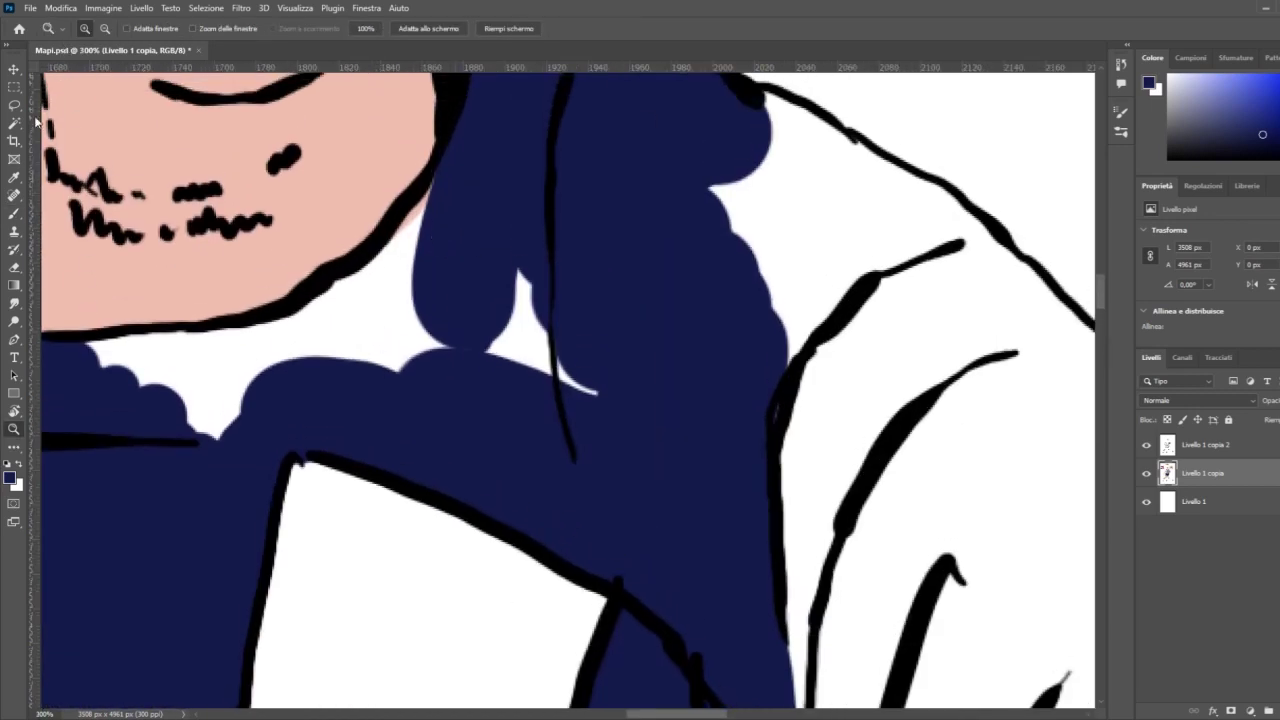
pyautogui.click(15, 214)
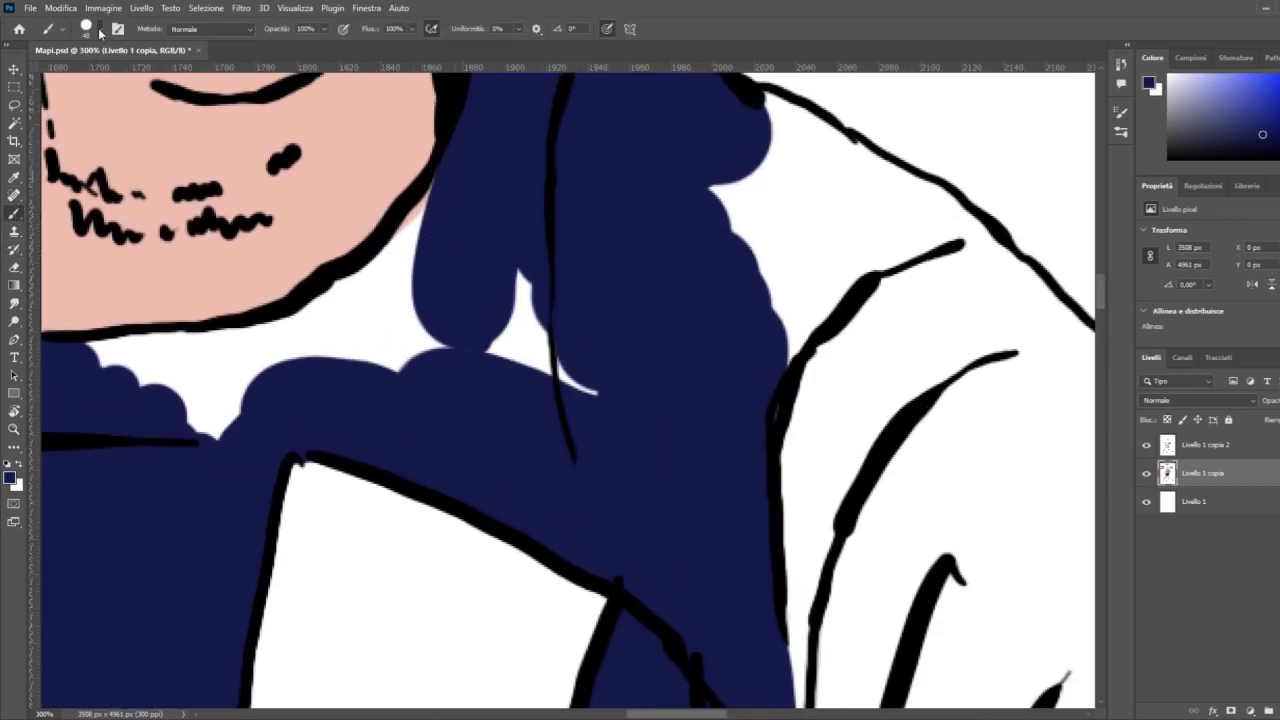
pyautogui.click(235, 432)
pyautogui.moveTo(645, 714); pyautogui.dragTo(628, 714)
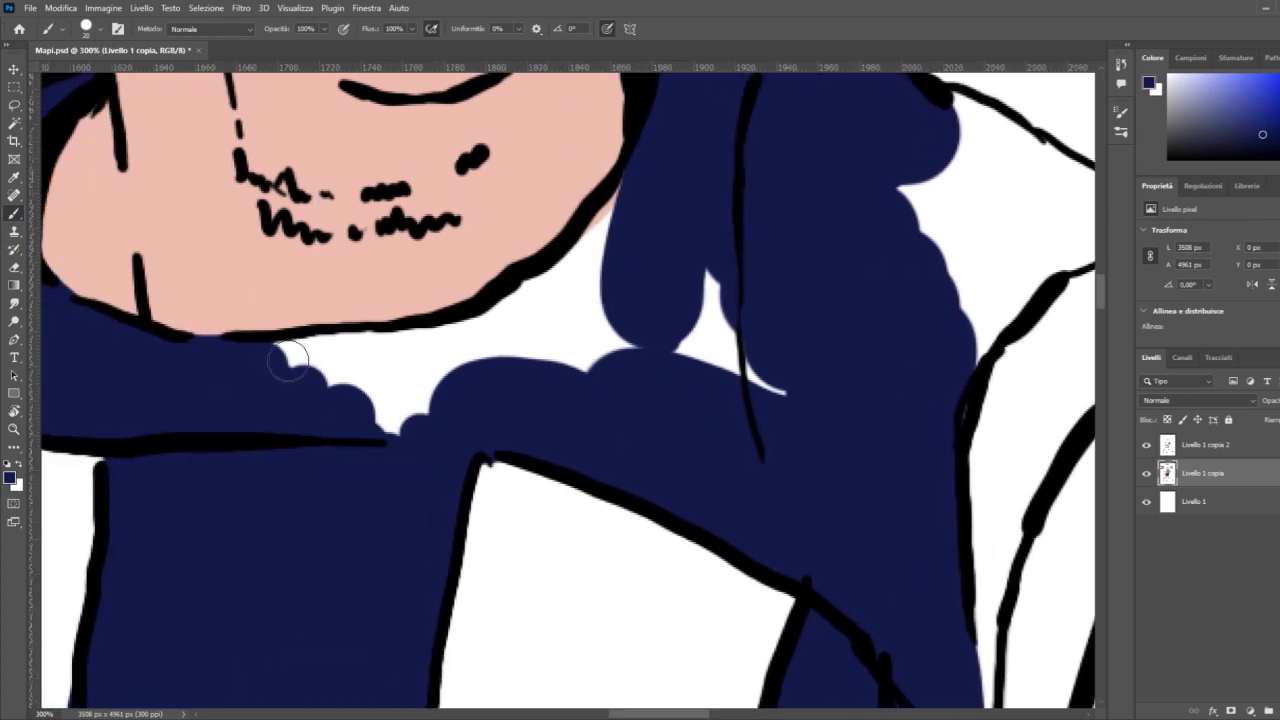
pyautogui.moveTo(288, 360)
pyautogui.mouseDown()
pyautogui.moveTo(474, 338)
pyautogui.moveTo(602, 237)
pyautogui.moveTo(647, 176)
pyautogui.moveTo(565, 285)
pyautogui.mouseUp()
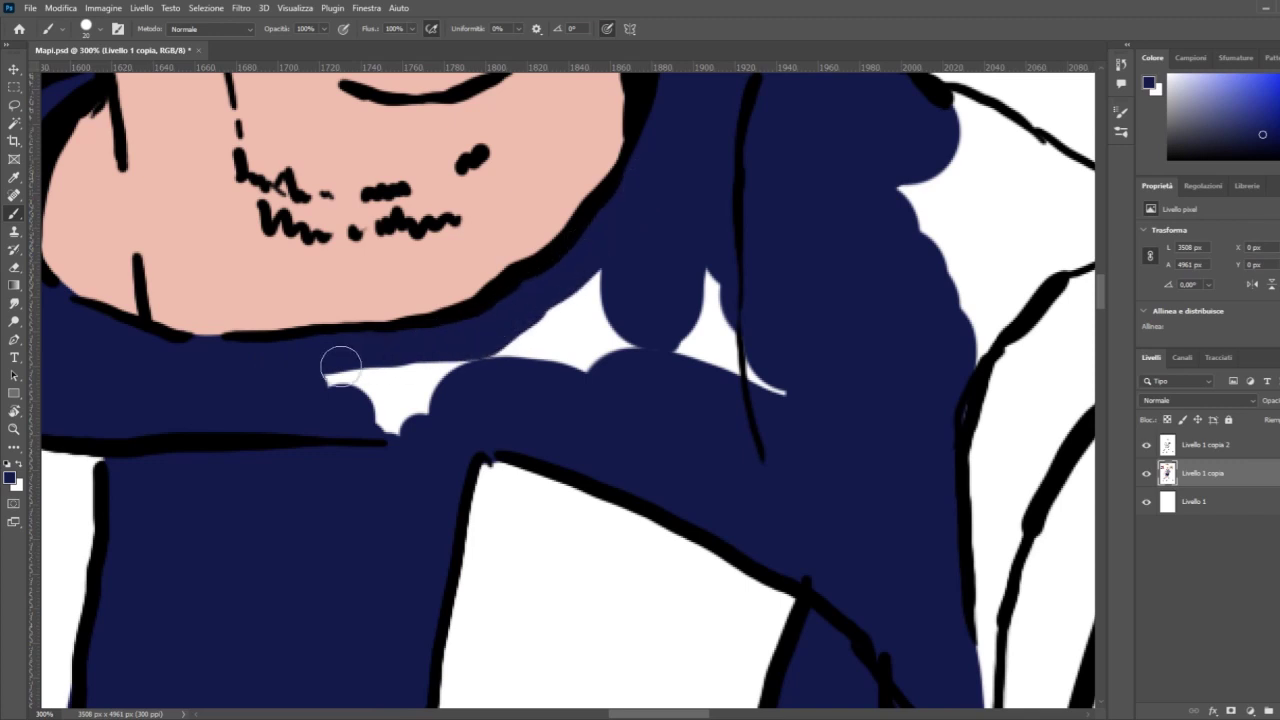
pyautogui.moveTo(340, 366)
pyautogui.mouseDown()
pyautogui.moveTo(338, 433)
pyautogui.moveTo(364, 435)
pyautogui.moveTo(431, 421)
pyautogui.moveTo(543, 350)
pyautogui.moveTo(652, 313)
pyautogui.moveTo(634, 332)
pyautogui.moveTo(719, 321)
pyautogui.moveTo(703, 347)
pyautogui.moveTo(765, 379)
pyautogui.mouseUp()
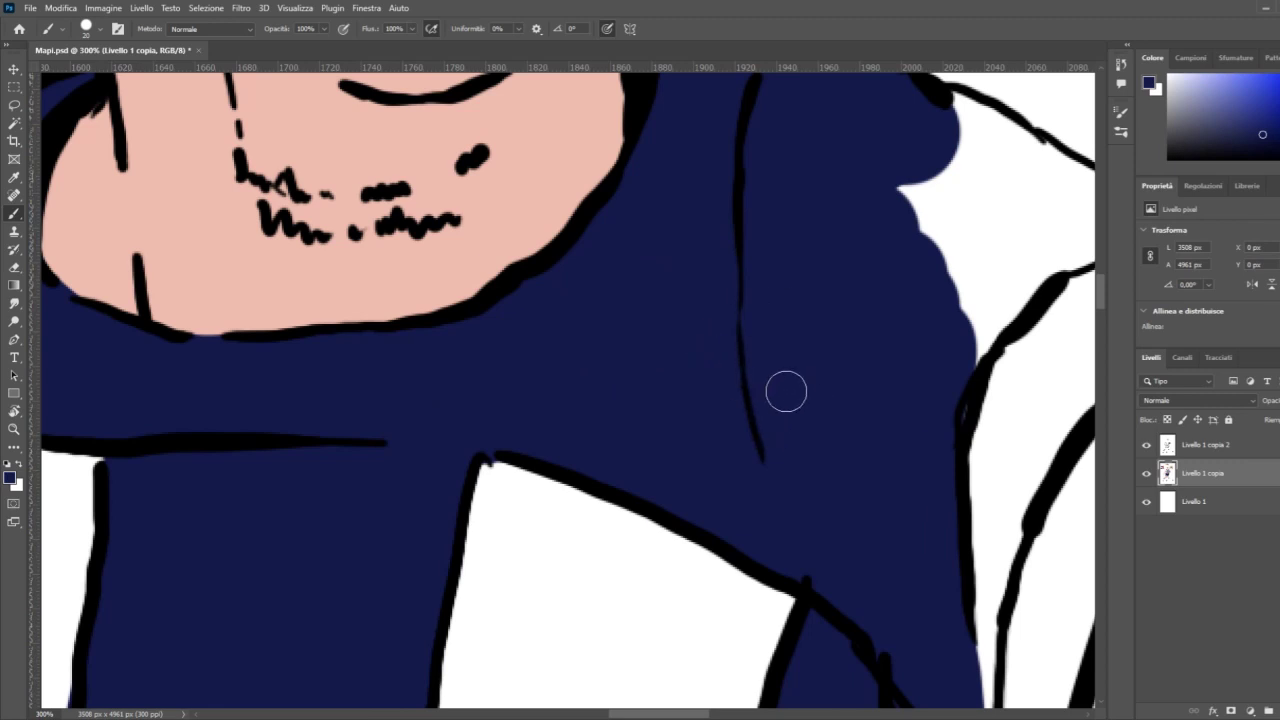
# Step: Fill the rest of the shoulder on the crest side with navy blue, out to the sleeve seam
pyautogui.scroll(1, 792, 452)
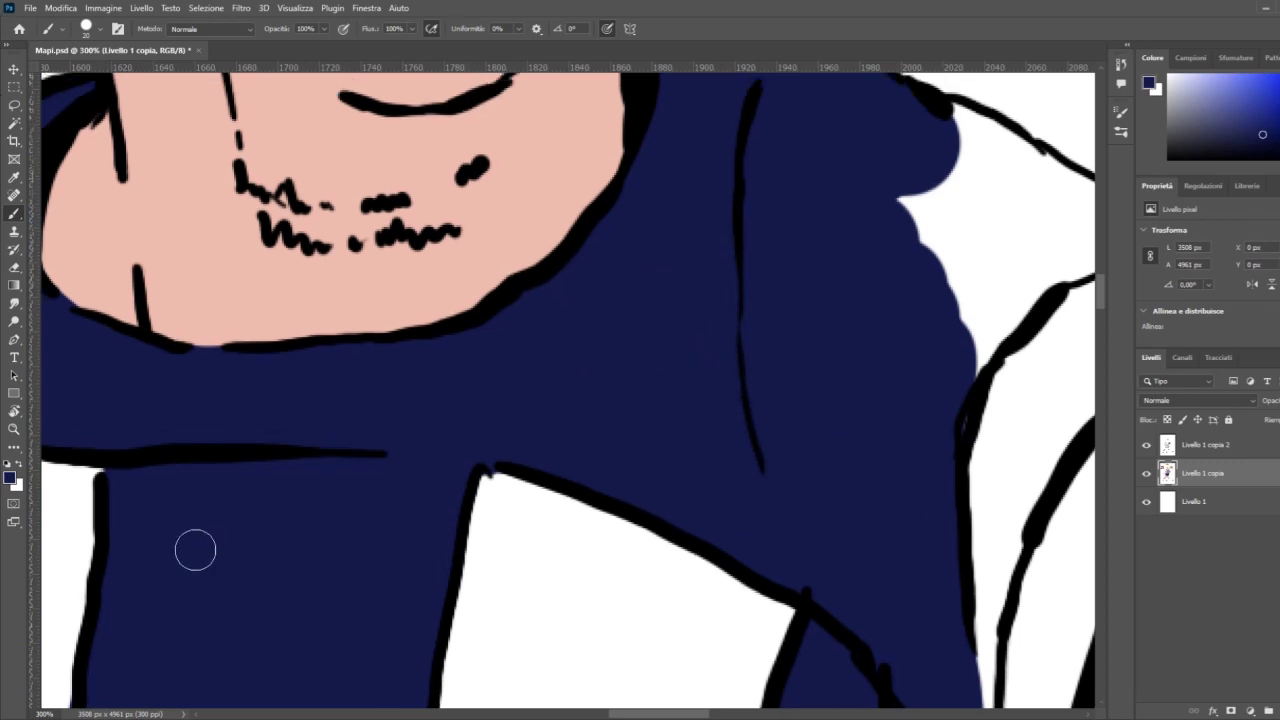
pyautogui.moveTo(616, 716); pyautogui.dragTo(673, 716)
pyautogui.scroll(2, 598, 597)
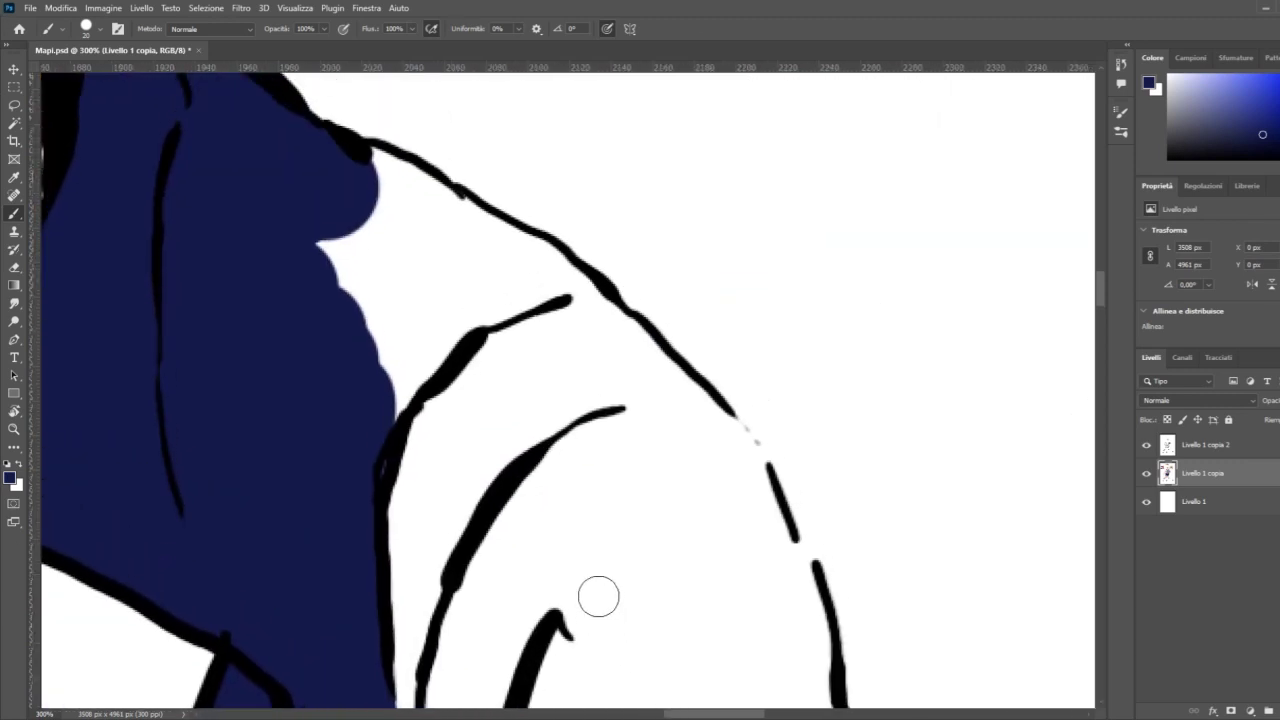
pyautogui.moveTo(383, 422)
pyautogui.mouseDown()
pyautogui.moveTo(464, 314)
pyautogui.moveTo(594, 283)
pyautogui.moveTo(566, 281)
pyautogui.moveTo(367, 166)
pyautogui.moveTo(397, 185)
pyautogui.moveTo(303, 259)
pyautogui.moveTo(342, 293)
pyautogui.moveTo(375, 358)
pyautogui.moveTo(509, 271)
pyautogui.mouseUp()
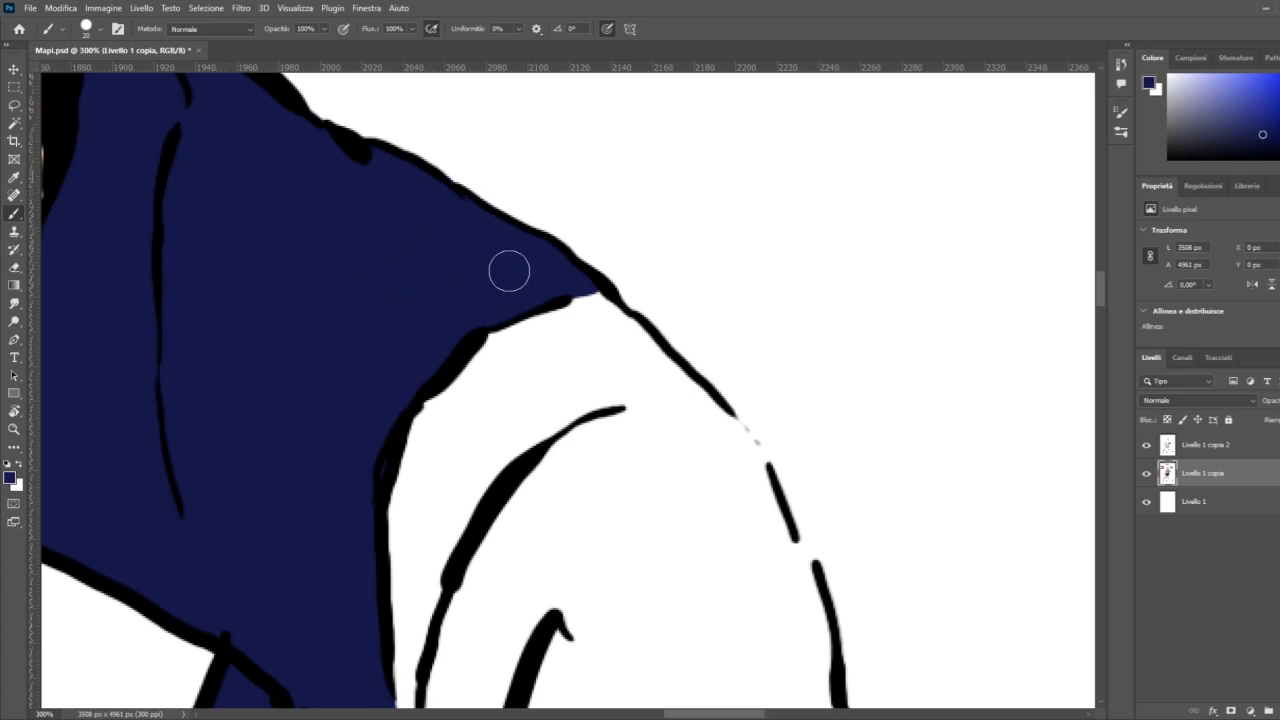
pyautogui.hotkey('ctrl', '-')
pyautogui.hotkey('ctrl', '-')
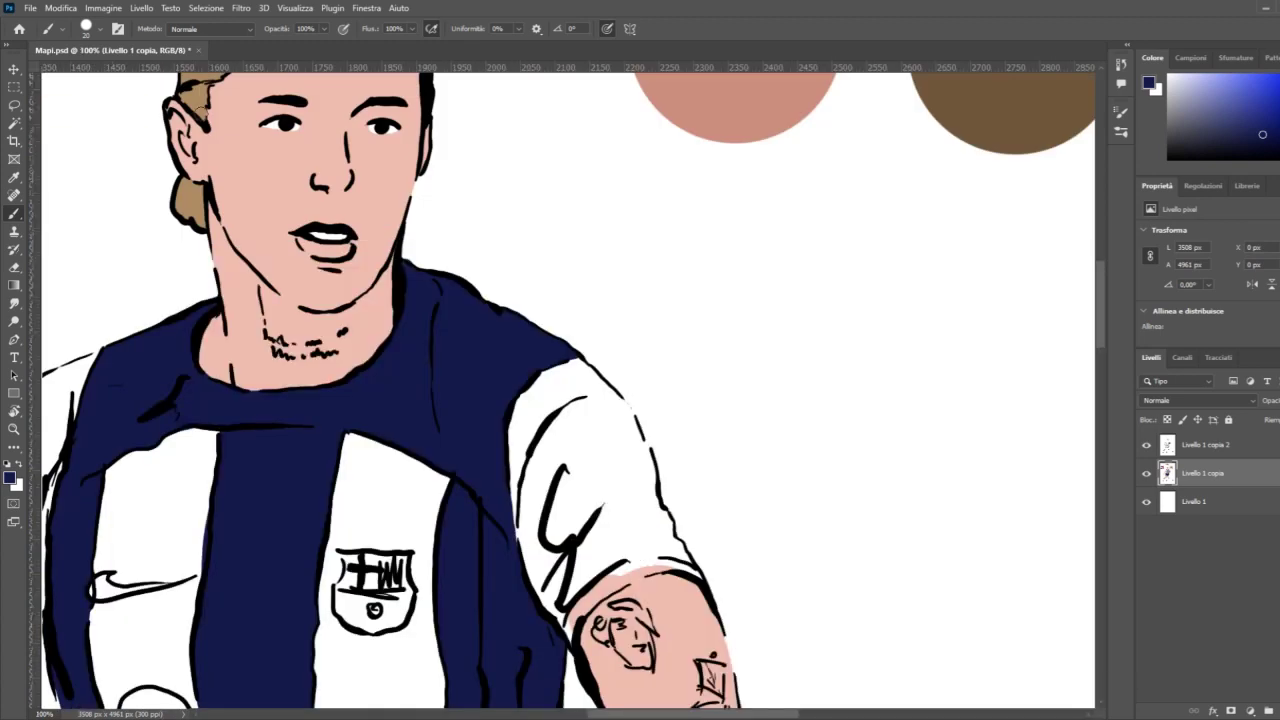
pyautogui.hotkey('ctrl', '+')
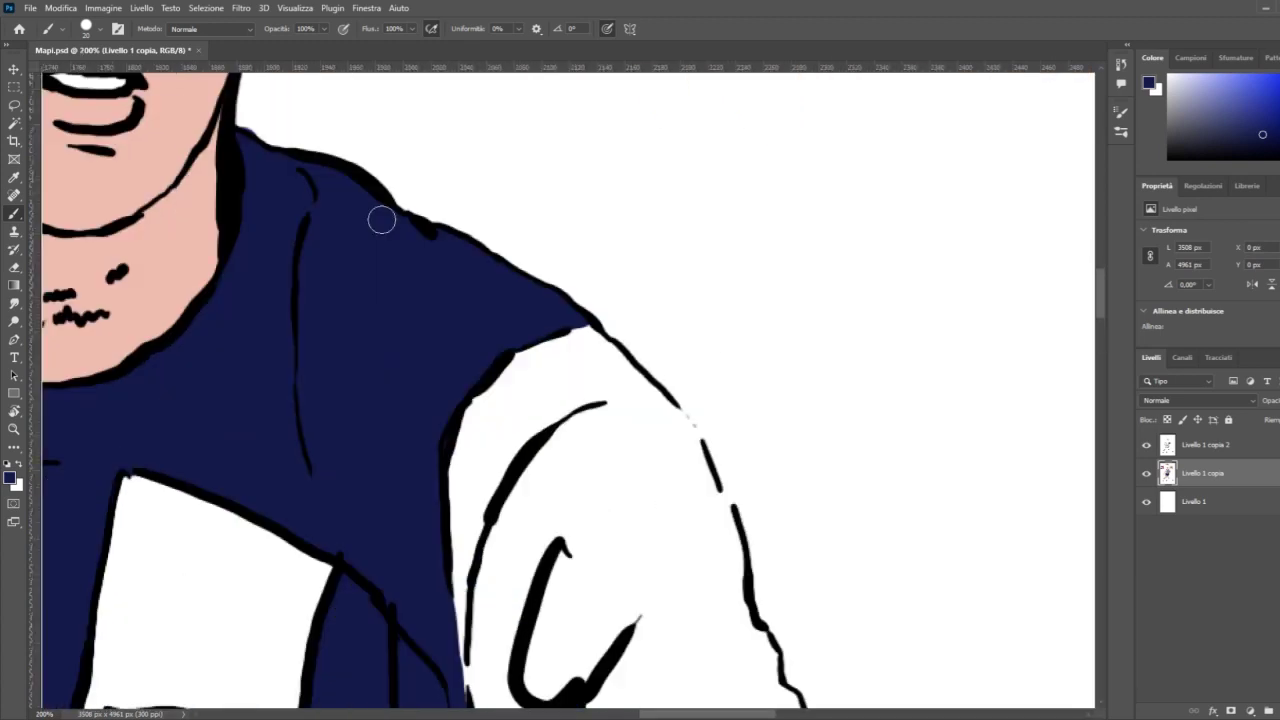
# Step: Switch the painting colour to white for the shoulder's outer edge and save the Mapi.psd document
pyautogui.click(20, 464)
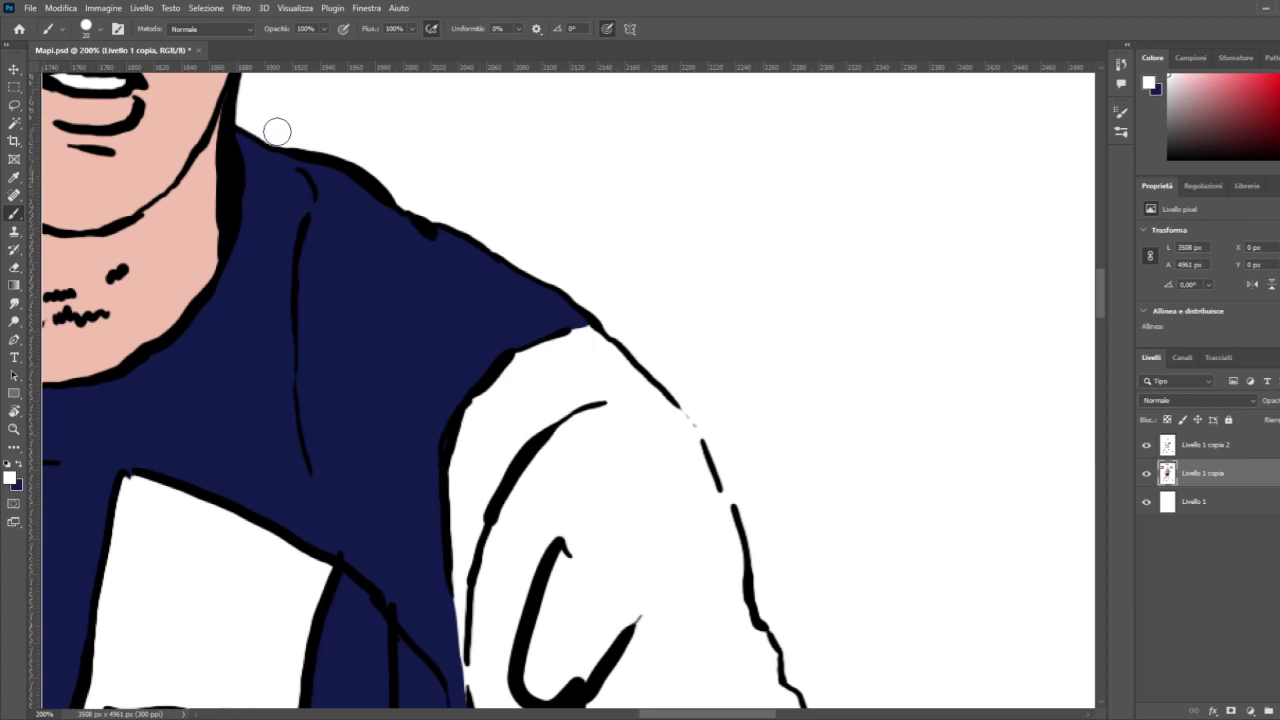
pyautogui.hotkey('ctrl', '-')
pyautogui.hotkey('ctrl', '-')
pyautogui.hotkey('ctrl', '-')
pyautogui.hotkey('ctrl', '-')
pyautogui.hotkey('ctrl', '-')
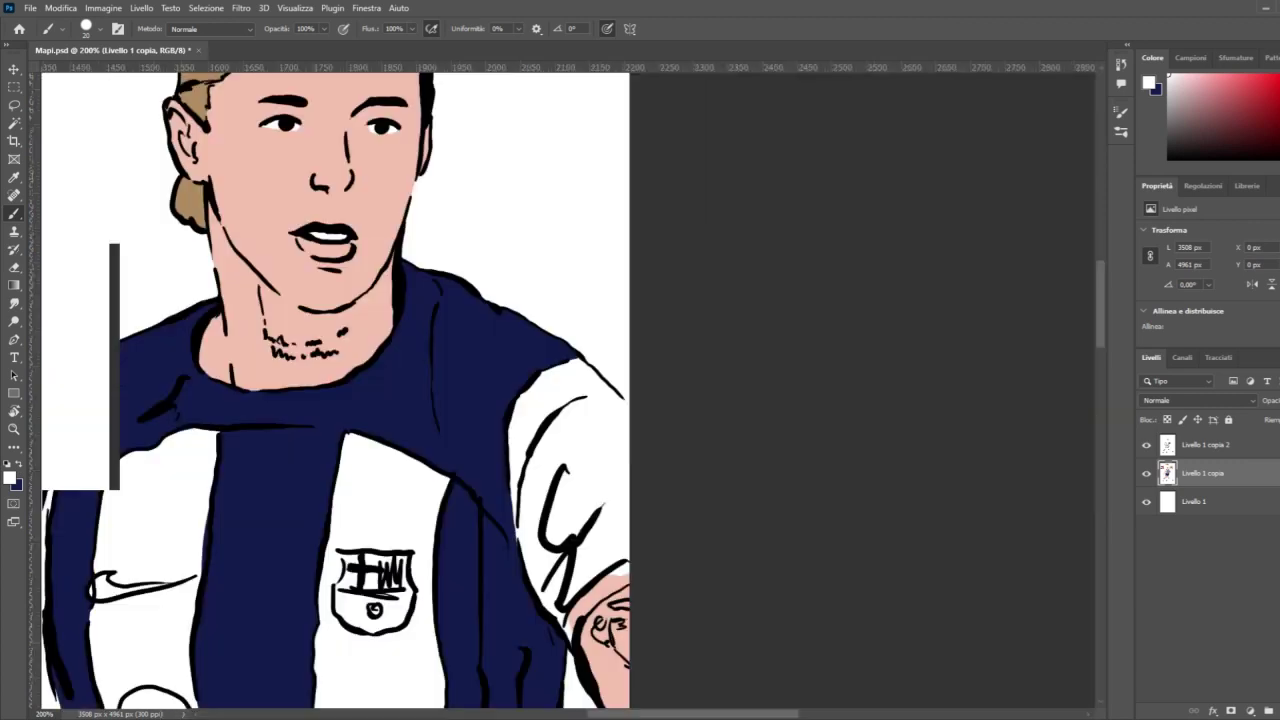
pyautogui.scroll(-4, 504, 390)
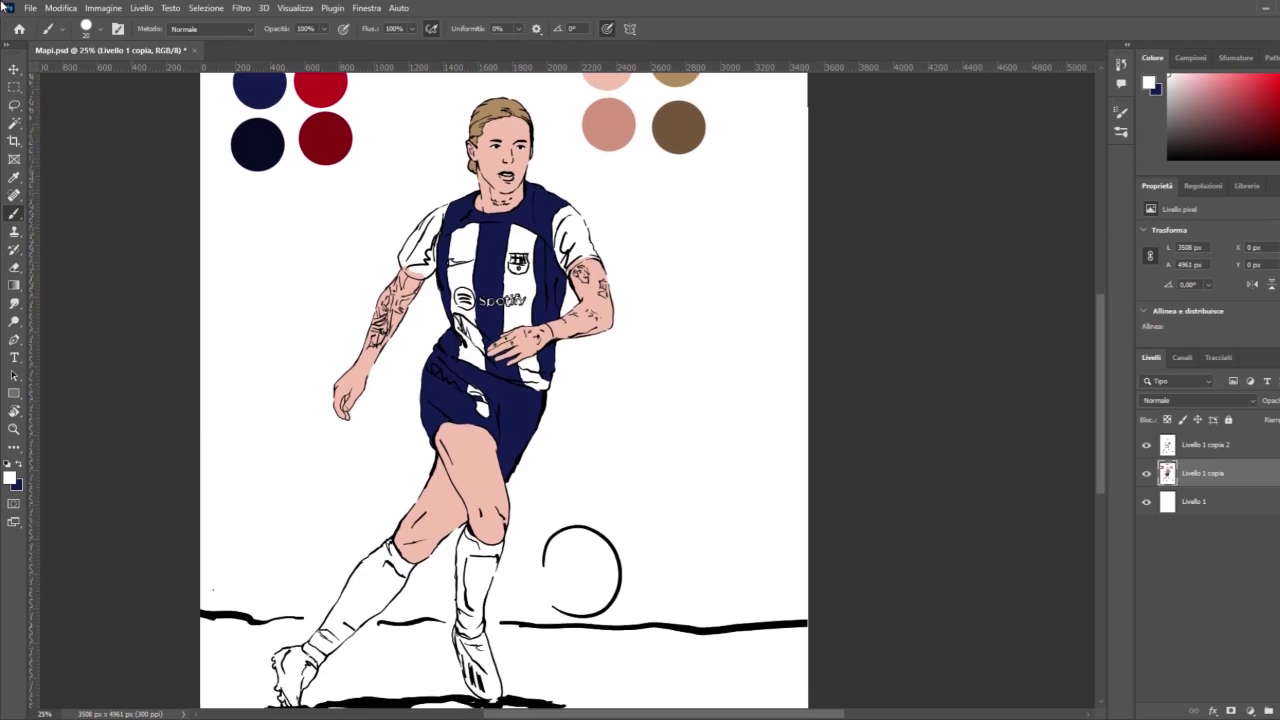
pyautogui.hotkey('ctrl', 's')
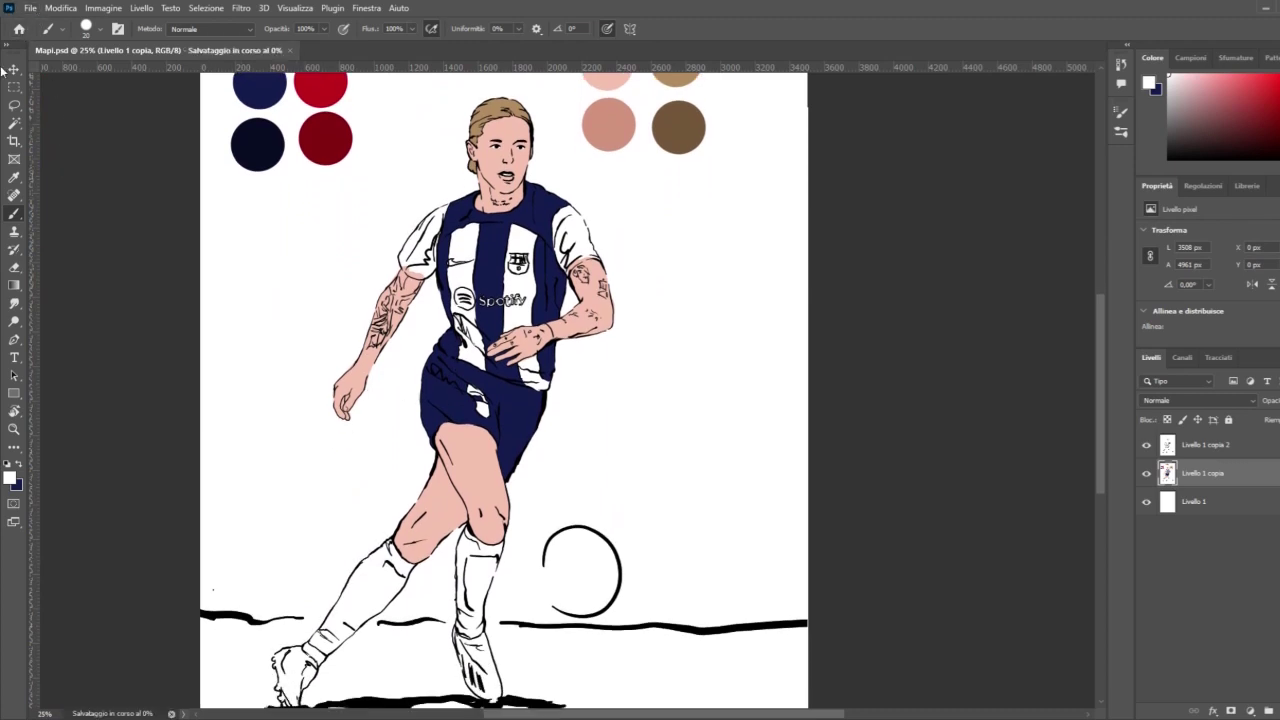
# Step: Sample the bright red palette circle as the painting colour and return to the Brush tool
pyautogui.scroll(2, 129, 225)
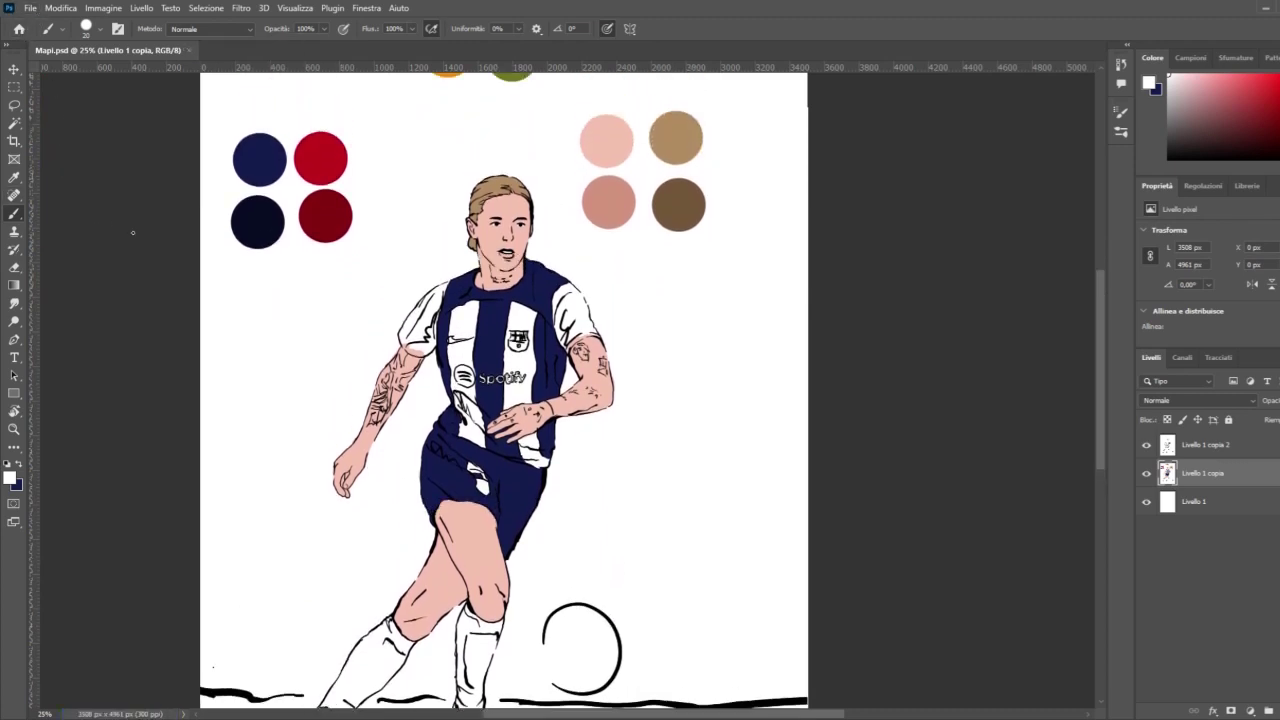
pyautogui.scroll(-2, 182, 247)
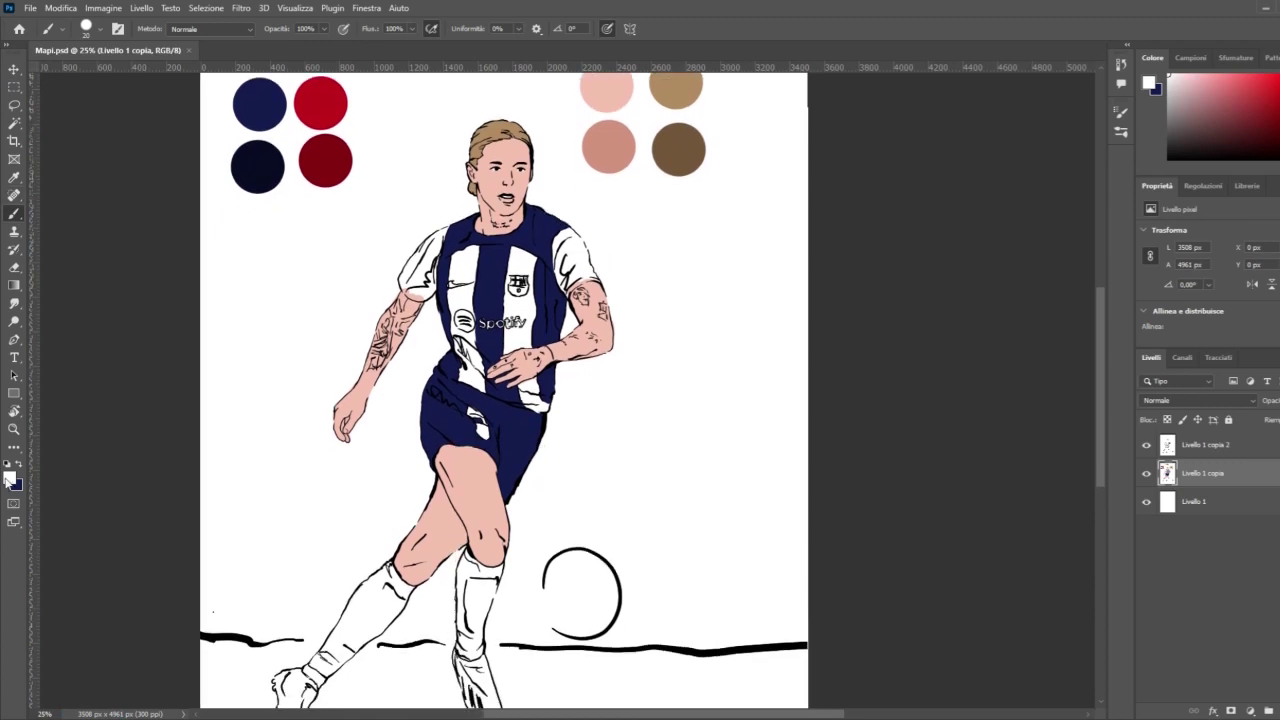
pyautogui.press('i')
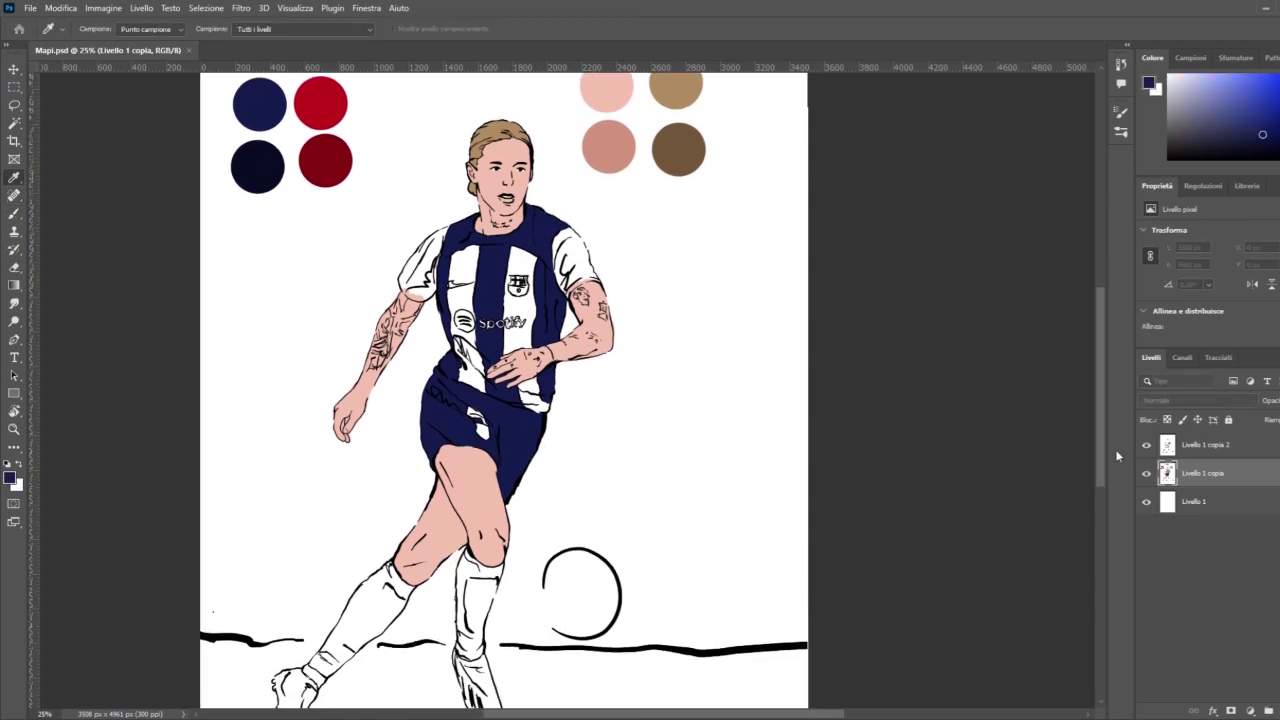
pyautogui.press('b')
pyautogui.hotkey('ctrl', '-')
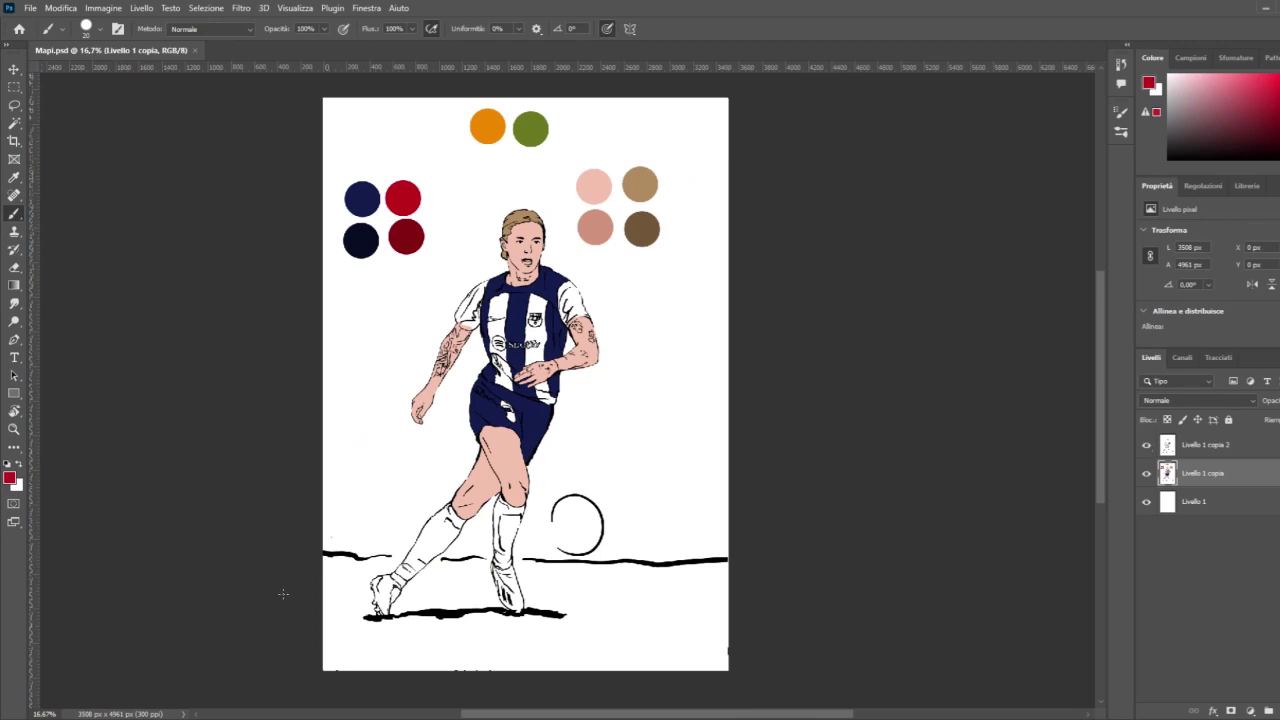
# Step: Brush red over the upper part of the sleeve on the Nike logo side, up to the shoulder seam and outer edge
pyautogui.click(15, 429)
pyautogui.moveTo(487, 316); pyautogui.dragTo(357, 320)
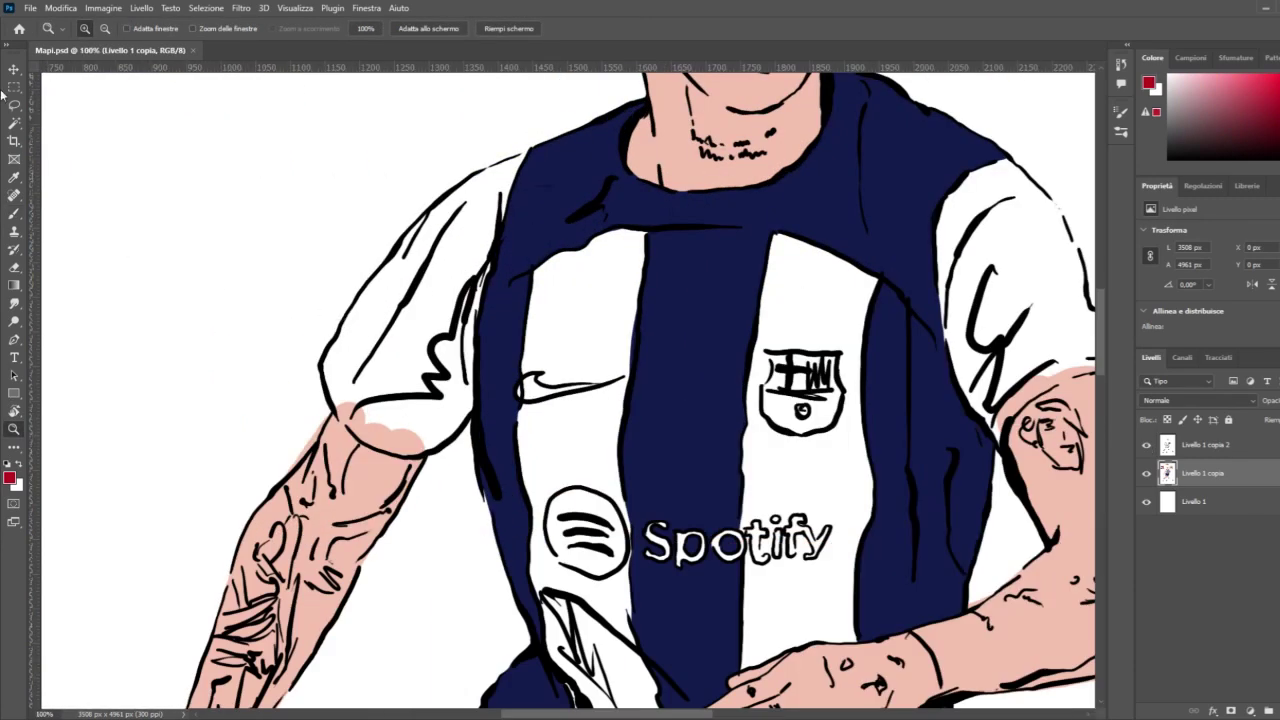
pyautogui.click(12, 215)
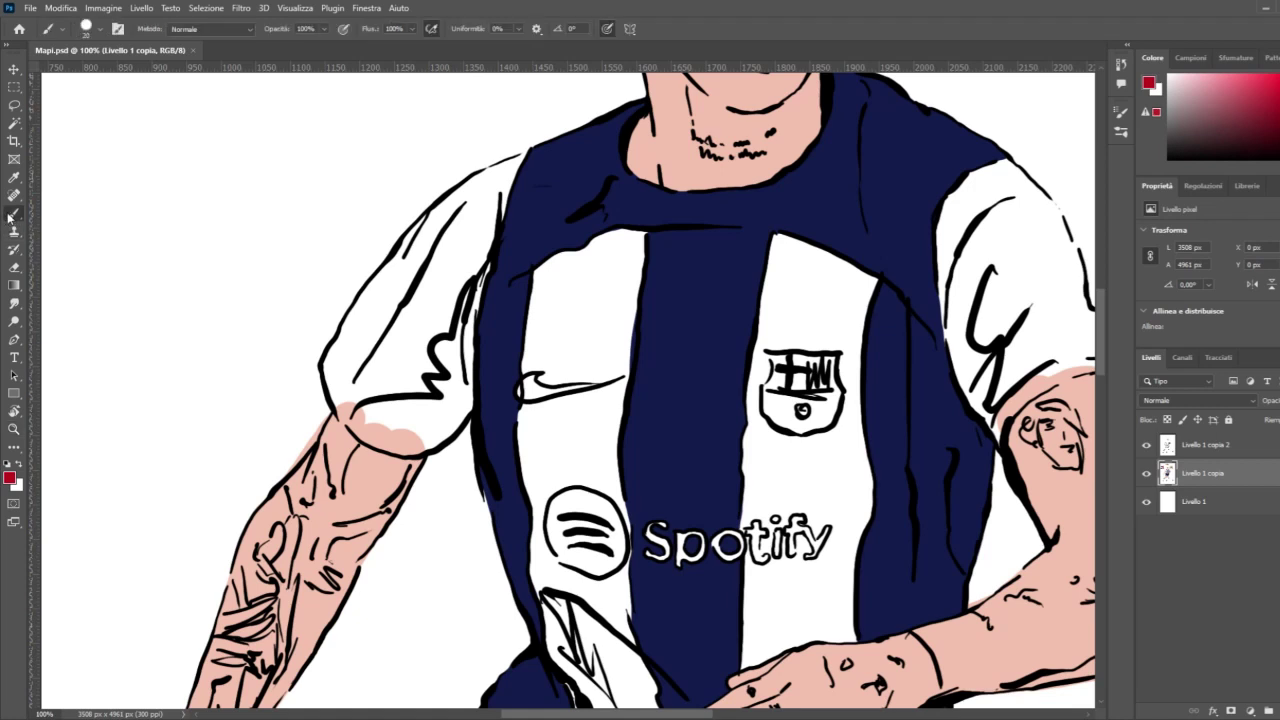
pyautogui.moveTo(381, 377)
pyautogui.mouseDown()
pyautogui.moveTo(425, 316)
pyautogui.moveTo(457, 299)
pyautogui.mouseUp()
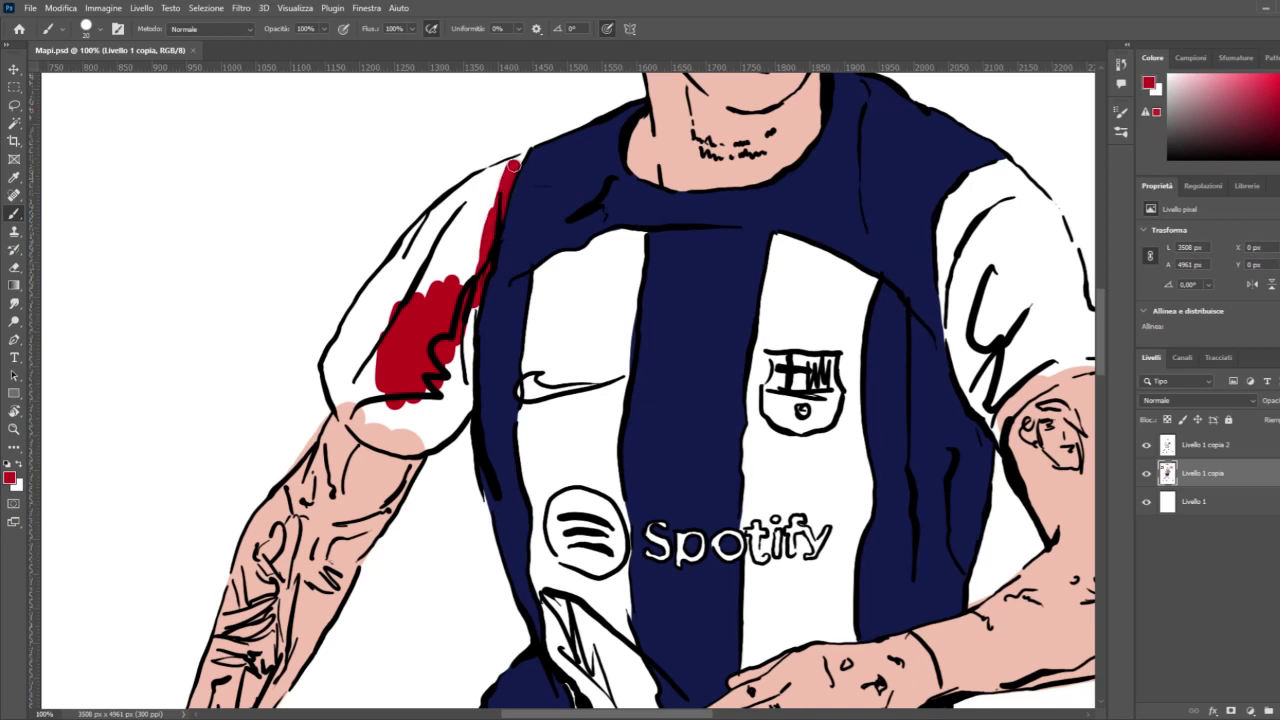
pyautogui.moveTo(496, 174)
pyautogui.mouseDown()
pyautogui.moveTo(477, 224)
pyautogui.moveTo(443, 215)
pyautogui.moveTo(443, 190)
pyautogui.moveTo(433, 195)
pyautogui.moveTo(385, 307)
pyautogui.moveTo(322, 361)
pyautogui.moveTo(325, 302)
pyautogui.moveTo(367, 368)
pyautogui.moveTo(407, 296)
pyautogui.mouseUp()
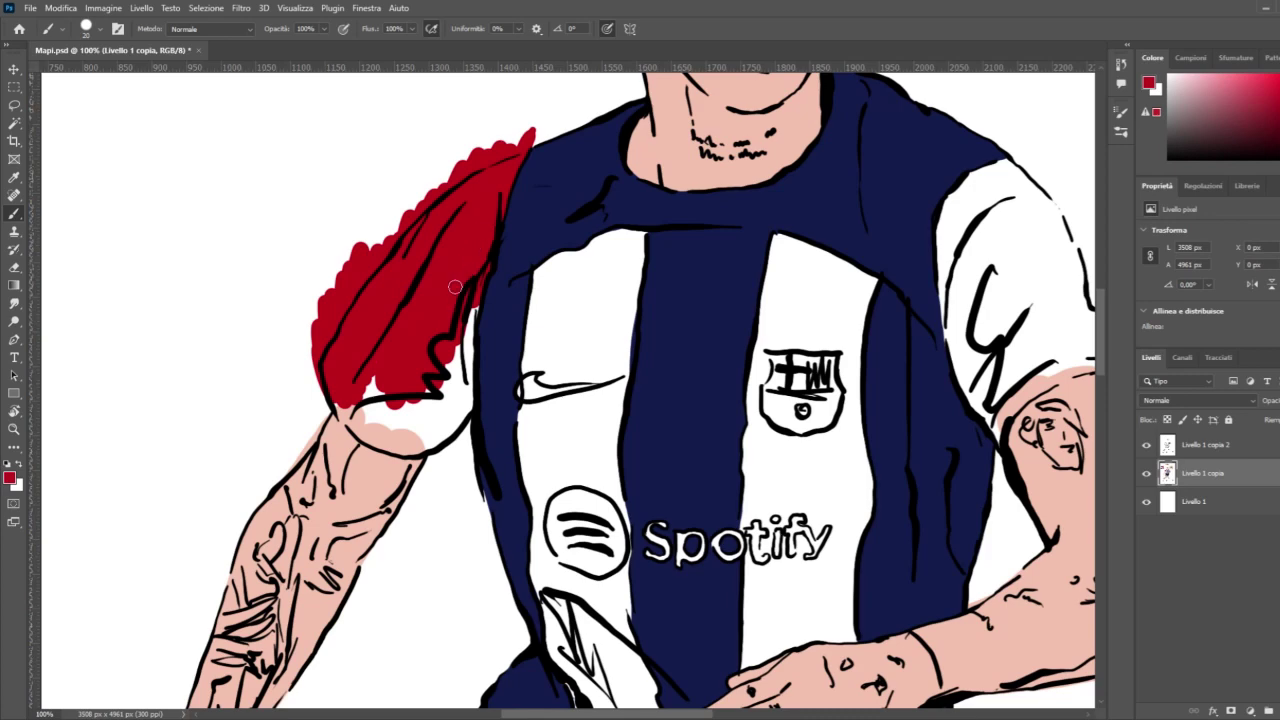
# Step: Fill the lower part of the same sleeve with red, along the armpit and down to the curved hem
pyautogui.click(14, 428)
pyautogui.click(417, 425)
pyautogui.click(417, 425)
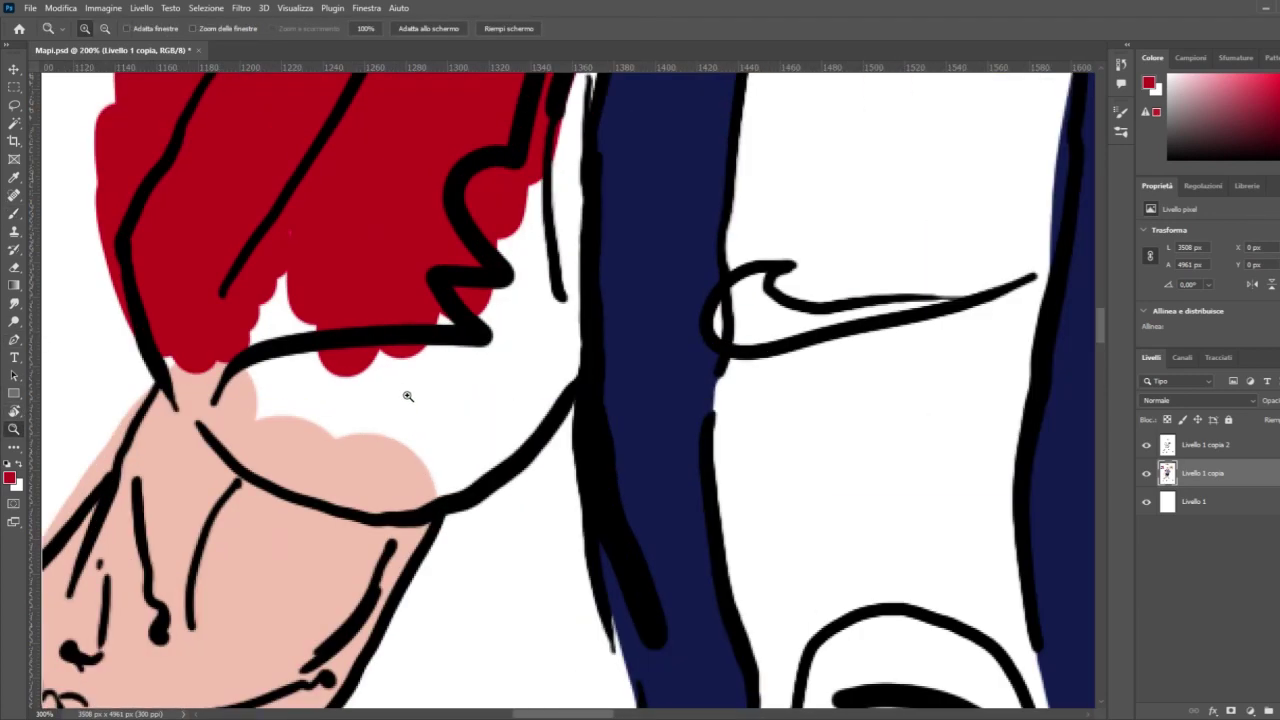
pyautogui.scroll(2, 409, 391)
pyautogui.click(14, 215)
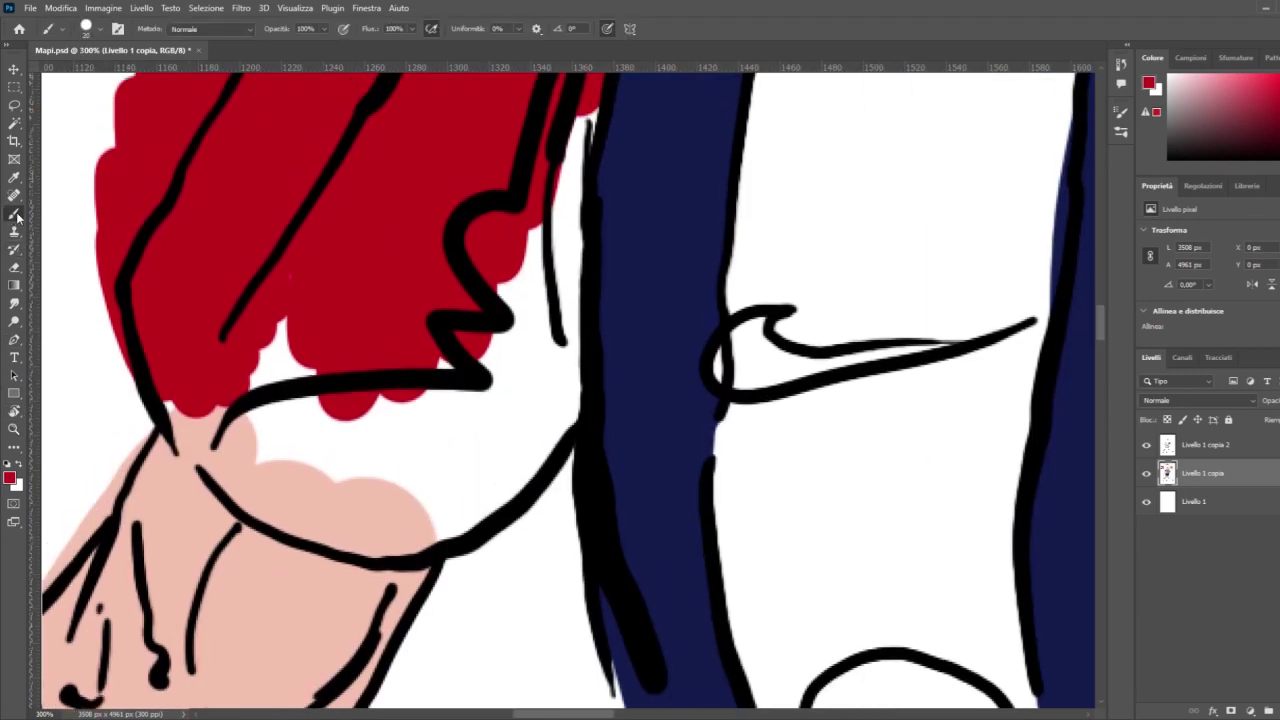
pyautogui.moveTo(548, 430)
pyautogui.mouseDown()
pyautogui.moveTo(571, 180)
pyautogui.moveTo(589, 109)
pyautogui.moveTo(524, 284)
pyautogui.moveTo(497, 252)
pyautogui.mouseUp()
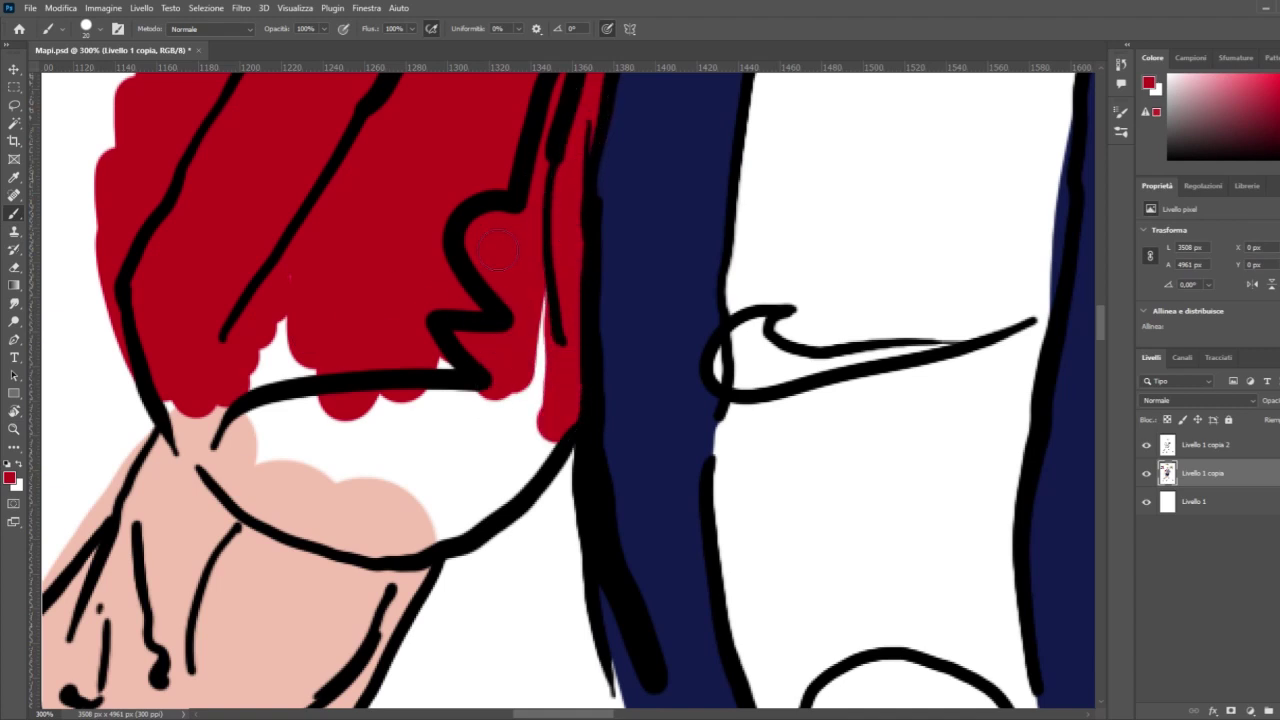
pyautogui.moveTo(307, 260); pyautogui.dragTo(239, 347)
pyautogui.moveTo(181, 380)
pyautogui.mouseDown()
pyautogui.moveTo(213, 462)
pyautogui.moveTo(271, 506)
pyautogui.moveTo(388, 541)
pyautogui.moveTo(424, 537)
pyautogui.moveTo(460, 528)
pyautogui.moveTo(541, 450)
pyautogui.moveTo(560, 398)
pyautogui.moveTo(548, 292)
pyautogui.moveTo(497, 451)
pyautogui.moveTo(389, 510)
pyautogui.moveTo(265, 461)
pyautogui.moveTo(223, 416)
pyautogui.moveTo(245, 368)
pyautogui.moveTo(277, 360)
pyautogui.moveTo(288, 415)
pyautogui.moveTo(325, 411)
pyautogui.moveTo(348, 450)
pyautogui.moveTo(420, 418)
pyautogui.moveTo(475, 378)
pyautogui.mouseUp()
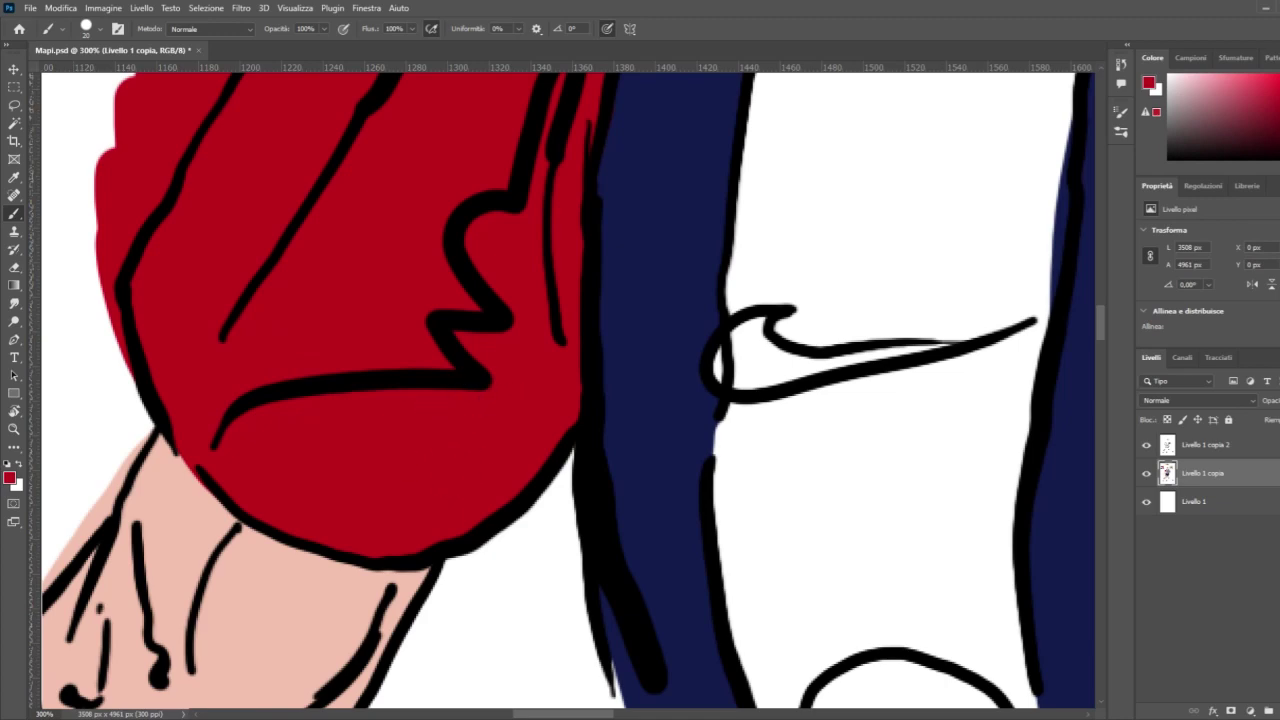
# Step: Paint red along the shoulder seam and top of the sleeve on the crest side, continuing down its outer edge
pyautogui.hotkey('ctrl', '-')
pyautogui.hotkey('ctrl', '-')
pyautogui.hotkey('ctrl', '-')
pyautogui.hotkey('ctrl', '-')
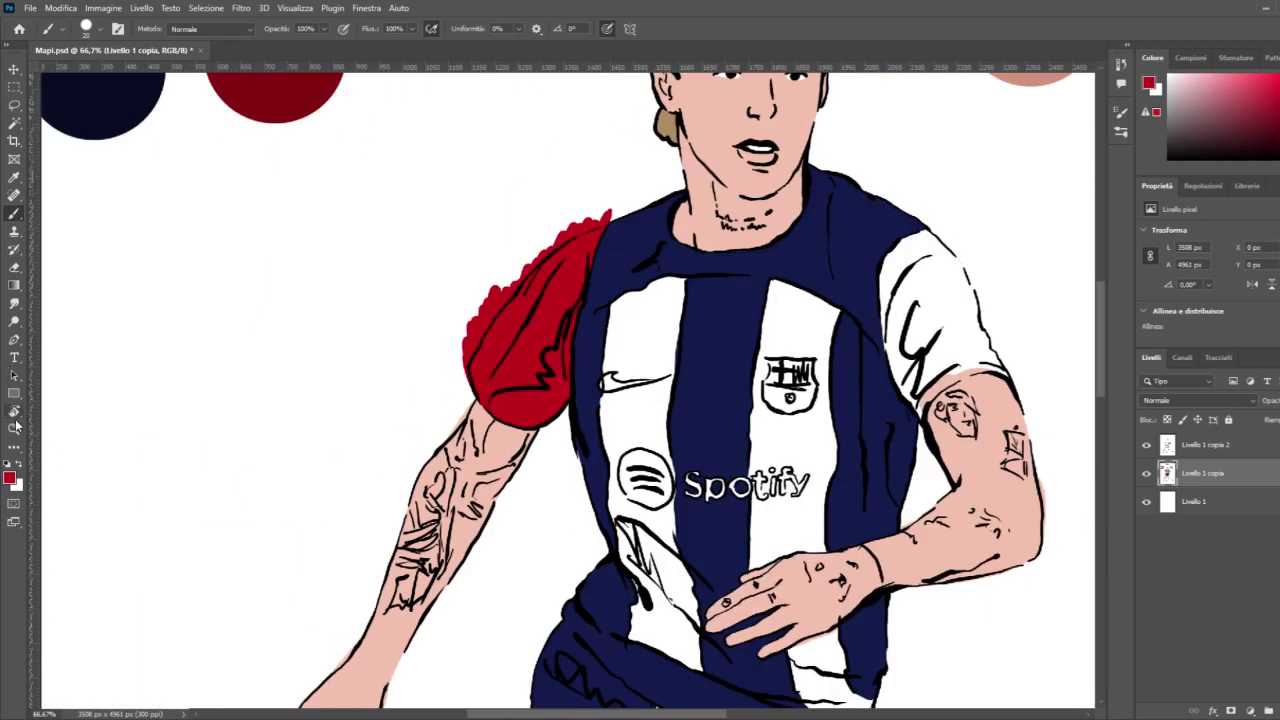
pyautogui.click(15, 428)
pyautogui.click(1035, 289)
pyautogui.click(1035, 289)
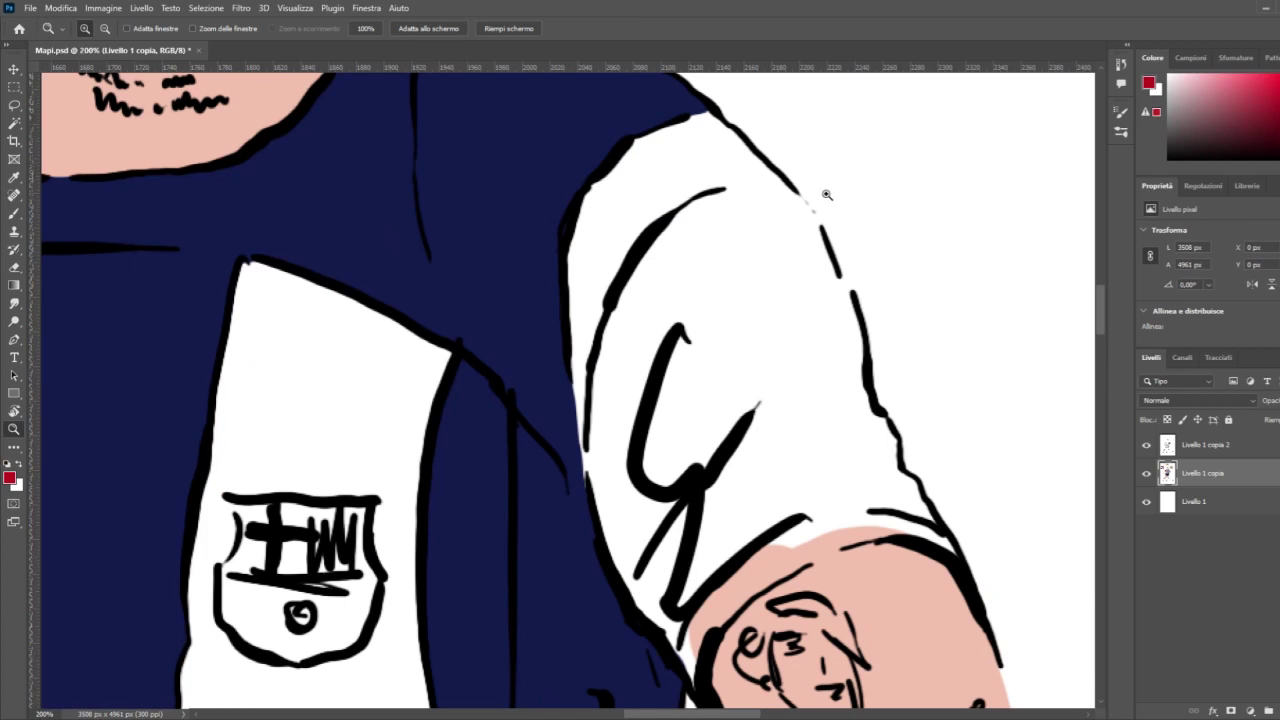
pyautogui.click(822, 100)
pyautogui.click(14, 213)
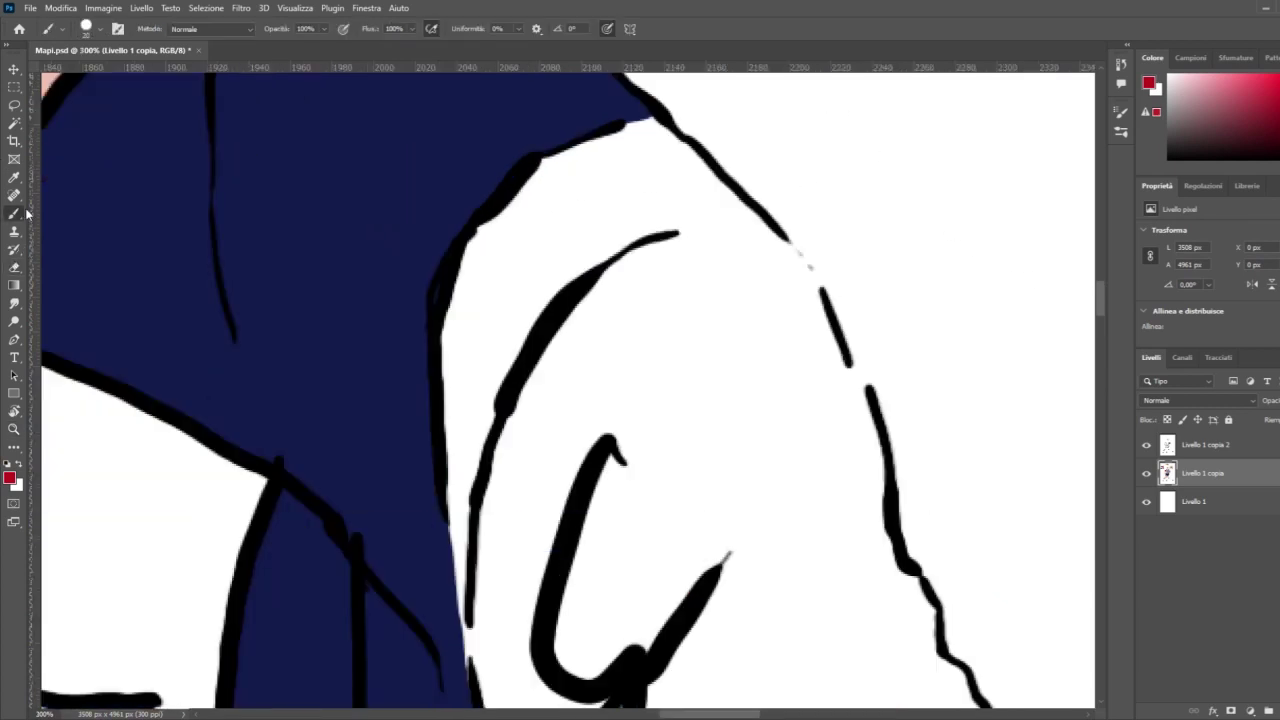
pyautogui.moveTo(474, 350)
pyautogui.mouseDown()
pyautogui.moveTo(491, 252)
pyautogui.moveTo(584, 162)
pyautogui.moveTo(640, 143)
pyautogui.moveTo(680, 168)
pyautogui.moveTo(718, 224)
pyautogui.mouseUp()
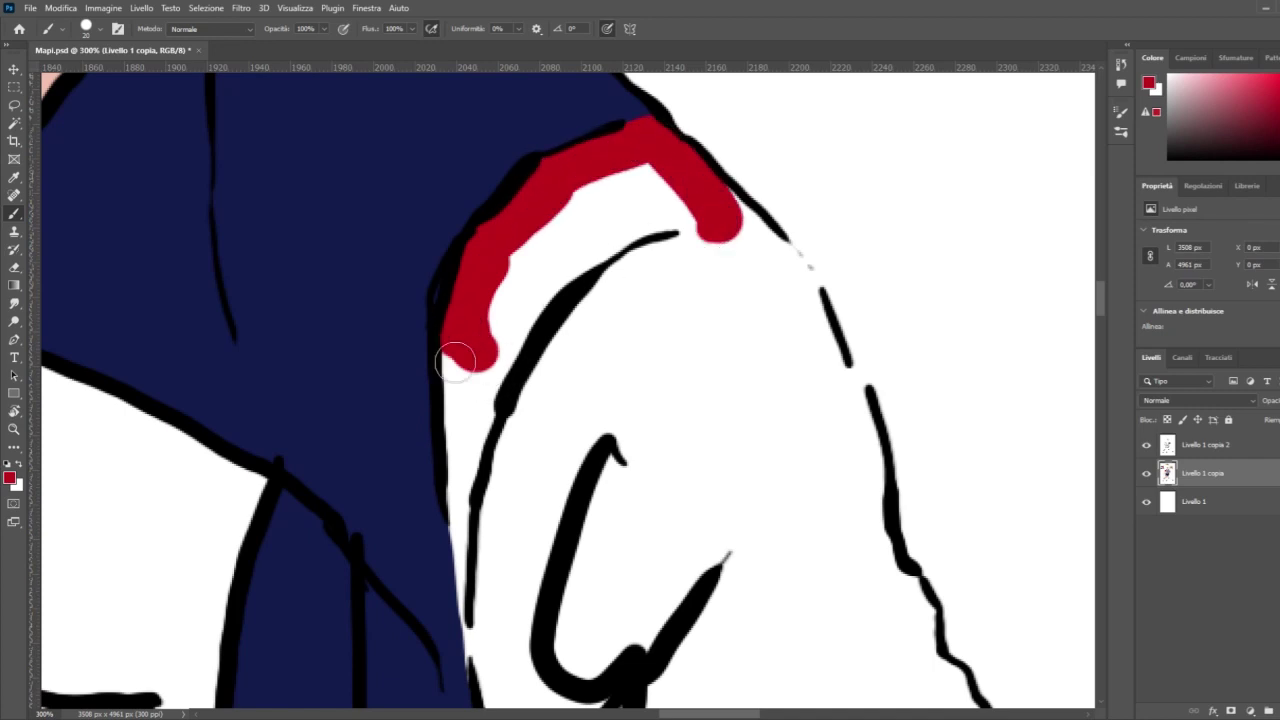
pyautogui.moveTo(455, 362)
pyautogui.mouseDown()
pyautogui.moveTo(468, 414)
pyautogui.moveTo(500, 410)
pyautogui.moveTo(559, 218)
pyautogui.moveTo(552, 298)
pyautogui.moveTo(612, 184)
pyautogui.moveTo(667, 180)
pyautogui.moveTo(586, 265)
pyautogui.moveTo(584, 230)
pyautogui.moveTo(610, 207)
pyautogui.moveTo(627, 212)
pyautogui.moveTo(645, 258)
pyautogui.moveTo(715, 306)
pyautogui.moveTo(659, 264)
pyautogui.moveTo(732, 266)
pyautogui.moveTo(717, 200)
pyautogui.moveTo(799, 299)
pyautogui.moveTo(765, 251)
pyautogui.moveTo(785, 267)
pyautogui.moveTo(853, 413)
pyautogui.moveTo(878, 585)
pyautogui.mouseUp()
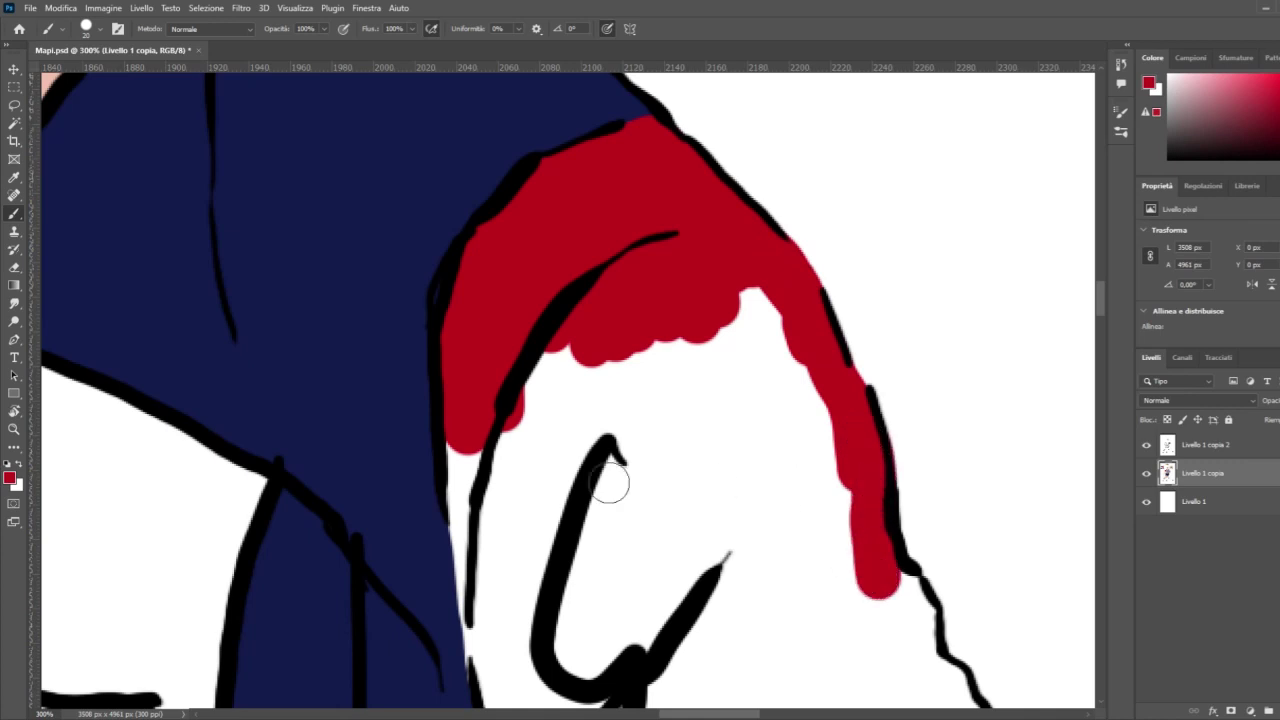
# Step: Cover the red overspill outside the crest-side sleeve's outer edge with white and fill the sleeve's upper half with red
pyautogui.press('x')
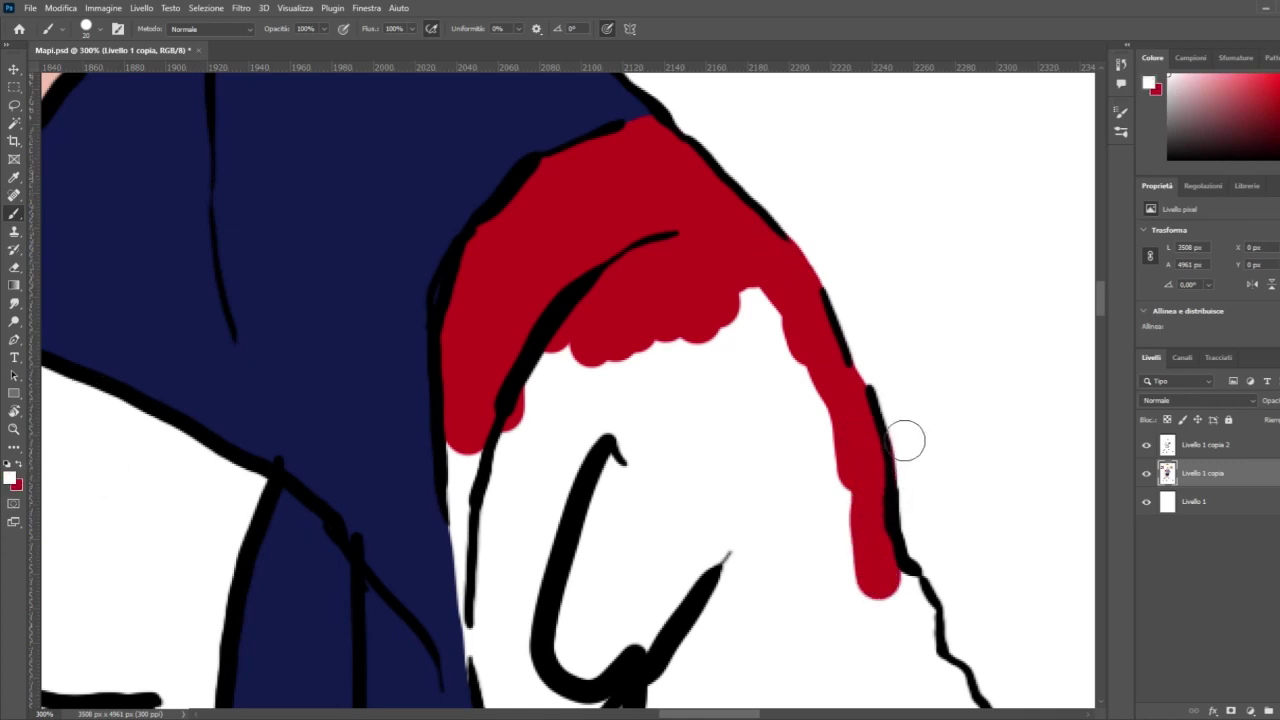
pyautogui.moveTo(910, 445); pyautogui.dragTo(915, 530)
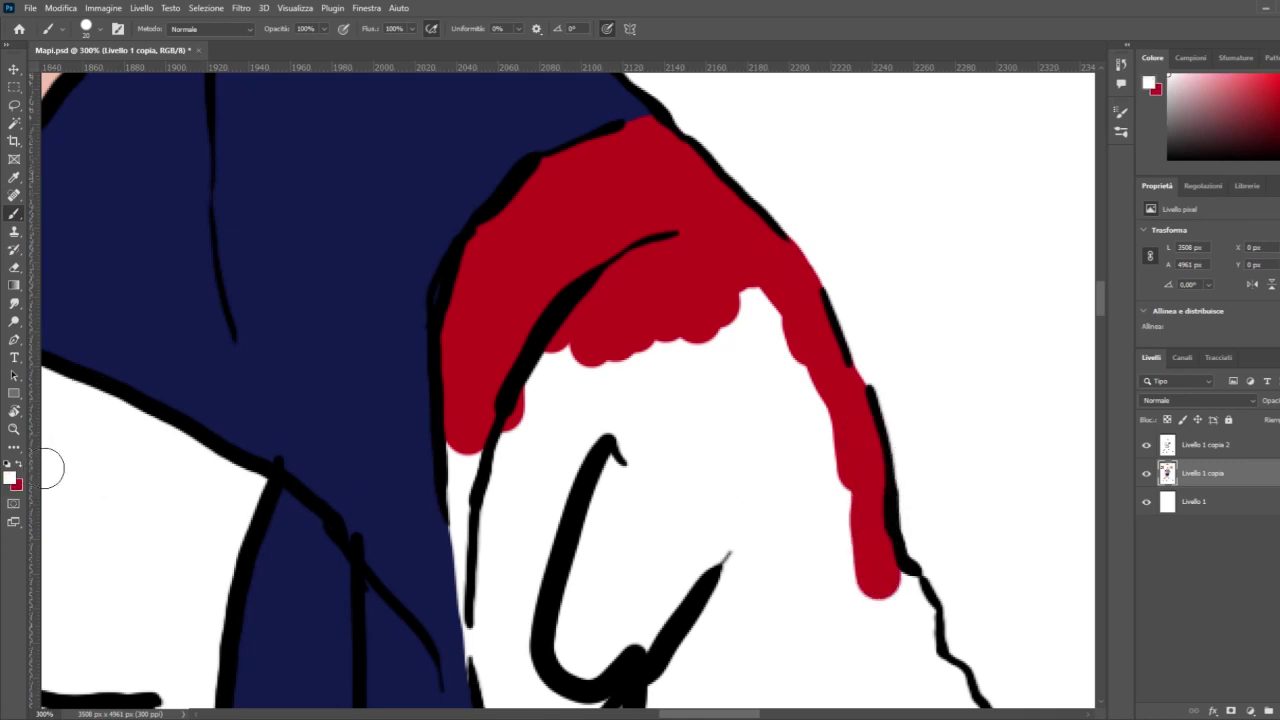
pyautogui.moveTo(462, 434)
pyautogui.mouseDown()
pyautogui.moveTo(526, 349)
pyautogui.moveTo(550, 383)
pyautogui.moveTo(575, 372)
pyautogui.moveTo(610, 422)
pyautogui.moveTo(625, 410)
pyautogui.moveTo(663, 468)
pyautogui.moveTo(685, 416)
pyautogui.moveTo(724, 431)
pyautogui.moveTo(736, 326)
pyautogui.moveTo(760, 270)
pyautogui.moveTo(816, 398)
pyautogui.moveTo(838, 546)
pyautogui.mouseUp()
pyautogui.scroll(-5, 749, 446)
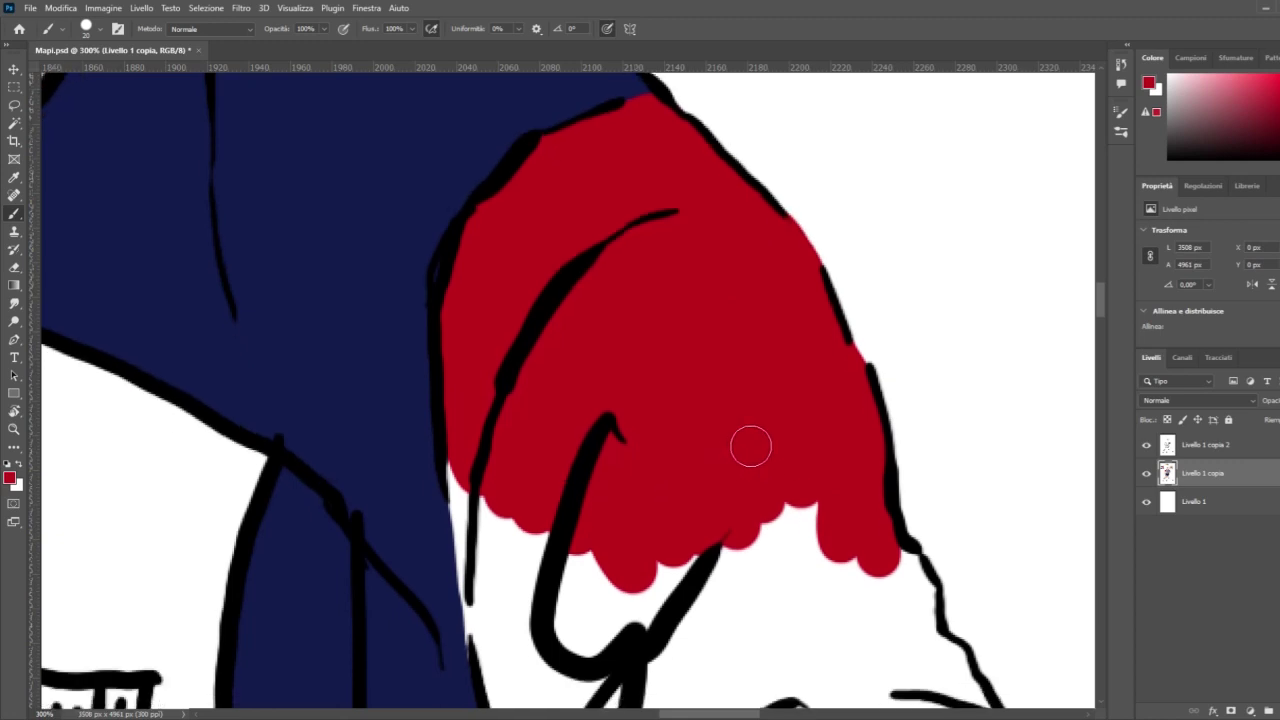
pyautogui.scroll(-1, 955, 473)
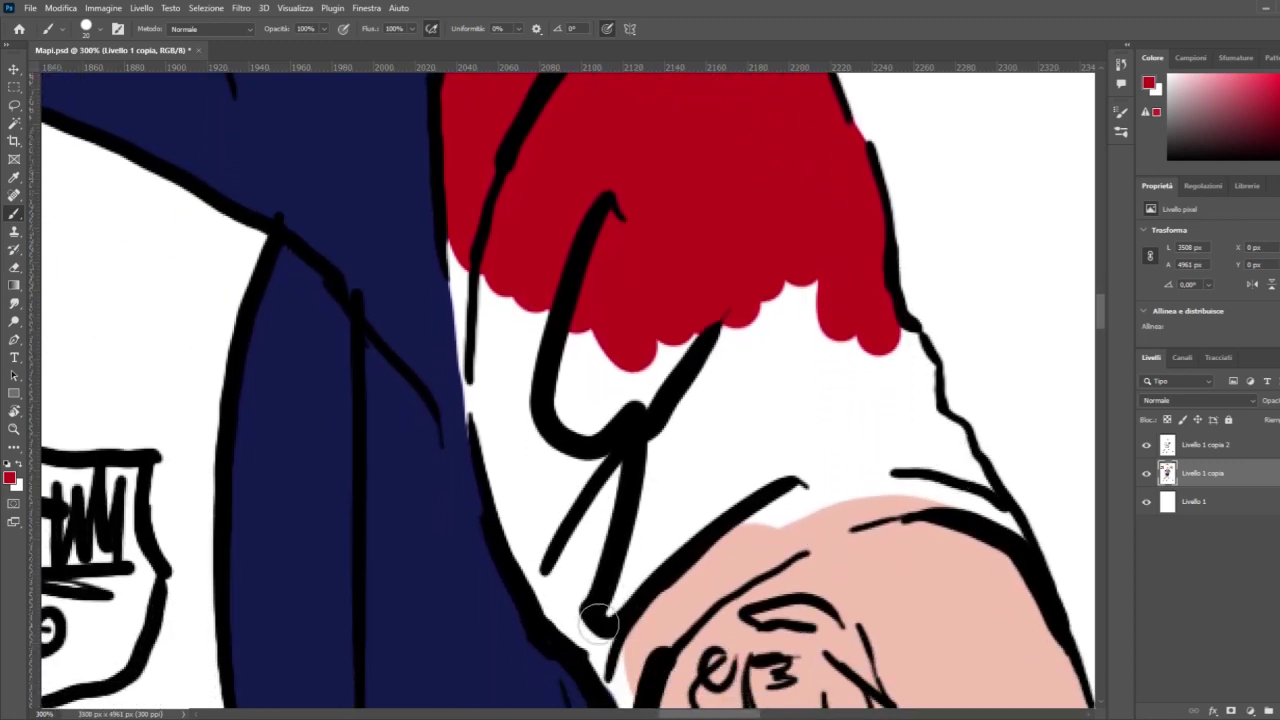
# Step: Fill the lower half of the crest-side sleeve with red, from the inner edge across the folds to the hem around the arm
pyautogui.moveTo(603, 628)
pyautogui.mouseDown()
pyautogui.moveTo(562, 603)
pyautogui.moveTo(524, 528)
pyautogui.moveTo(481, 407)
pyautogui.moveTo(466, 257)
pyautogui.moveTo(505, 428)
pyautogui.mouseUp()
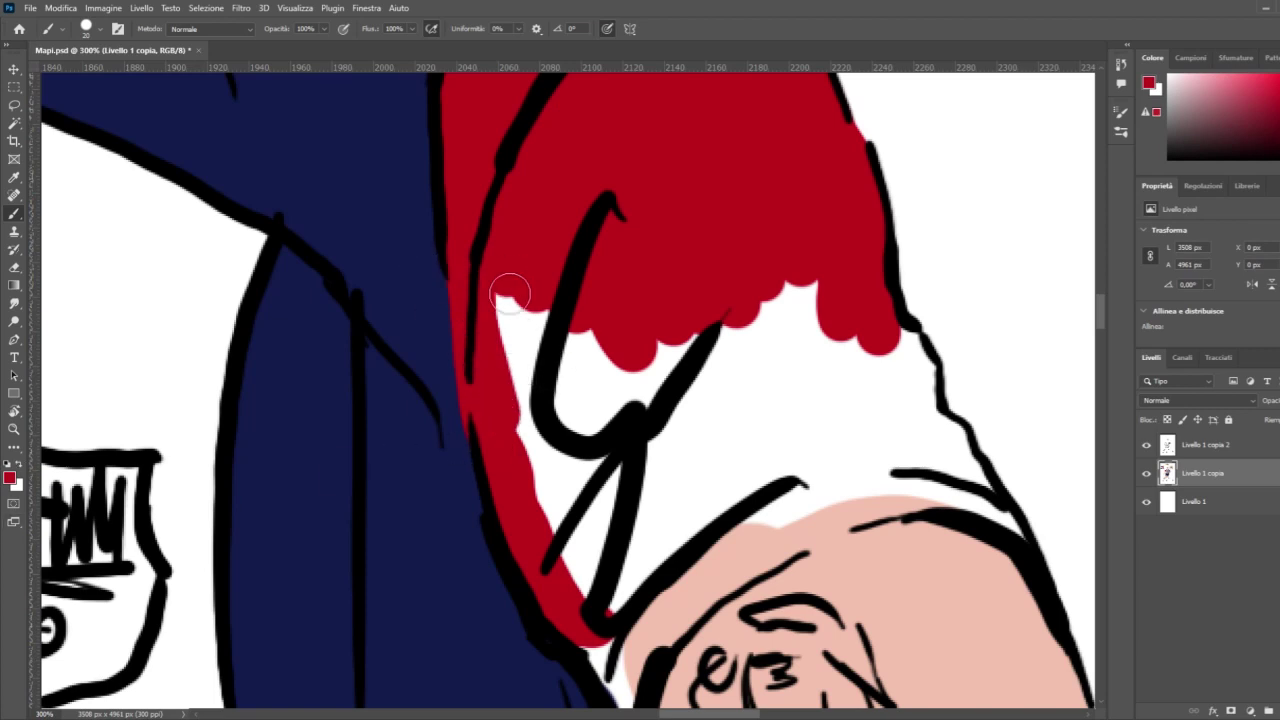
pyautogui.moveTo(509, 286)
pyautogui.mouseDown()
pyautogui.moveTo(539, 262)
pyautogui.moveTo(571, 331)
pyautogui.moveTo(690, 456)
pyautogui.moveTo(755, 277)
pyautogui.moveTo(821, 276)
pyautogui.moveTo(859, 376)
pyautogui.moveTo(892, 338)
pyautogui.moveTo(915, 368)
pyautogui.moveTo(920, 419)
pyautogui.moveTo(1004, 534)
pyautogui.moveTo(980, 510)
pyautogui.mouseUp()
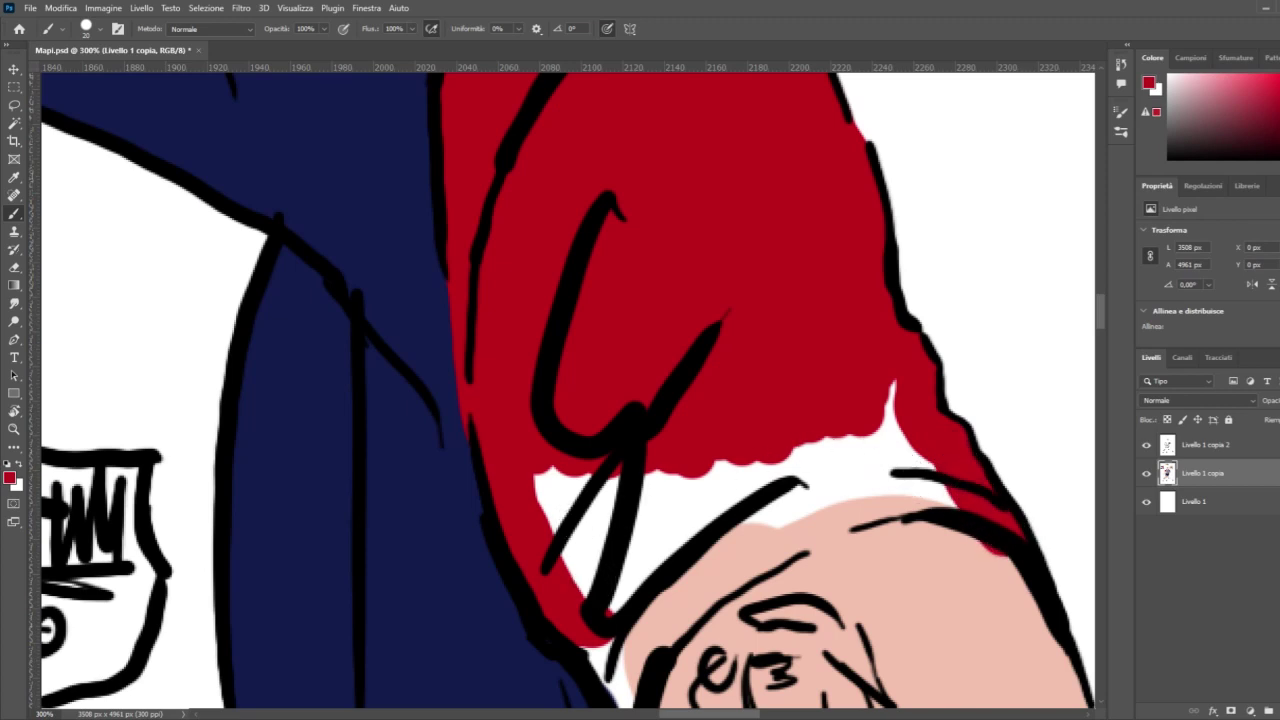
pyautogui.scroll(-3, 585, 497)
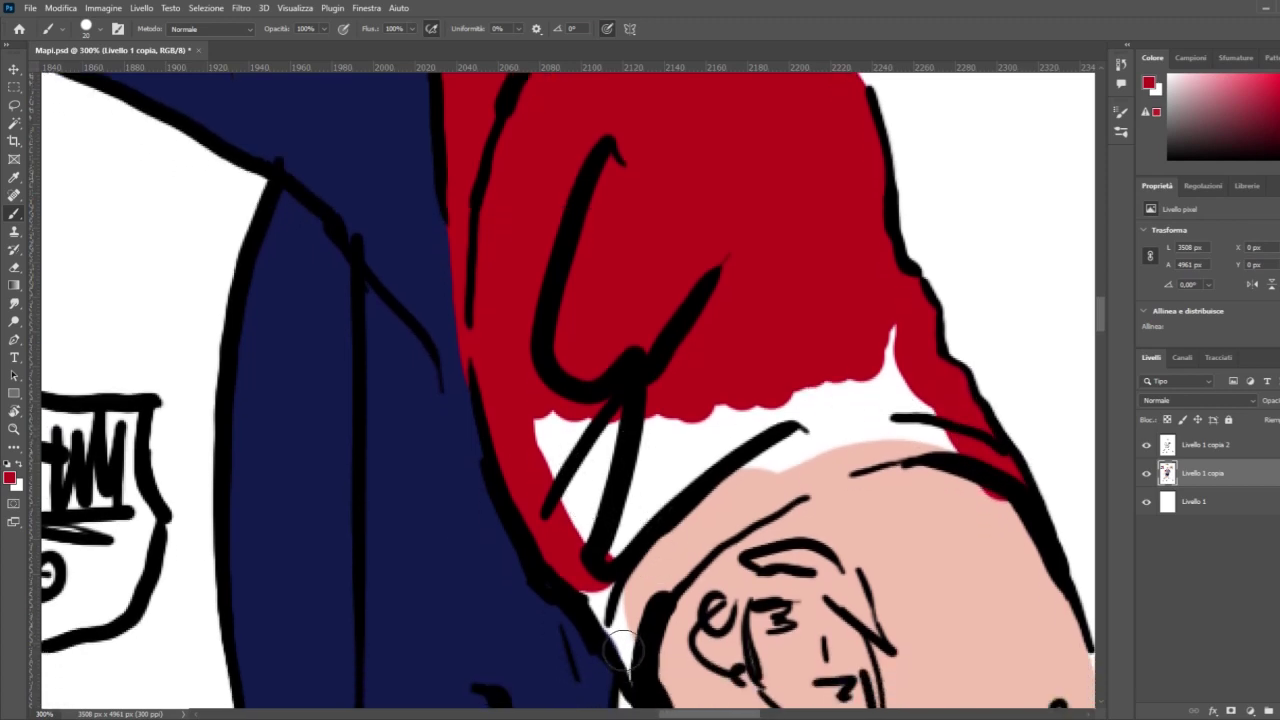
pyautogui.moveTo(632, 655)
pyautogui.mouseDown()
pyautogui.moveTo(601, 577)
pyautogui.moveTo(647, 627)
pyautogui.moveTo(635, 633)
pyautogui.moveTo(688, 552)
pyautogui.moveTo(763, 497)
pyautogui.moveTo(874, 445)
pyautogui.moveTo(958, 442)
pyautogui.moveTo(919, 414)
pyautogui.moveTo(791, 440)
pyautogui.moveTo(617, 583)
pyautogui.mouseUp()
pyautogui.moveTo(564, 462)
pyautogui.mouseDown()
pyautogui.moveTo(563, 418)
pyautogui.moveTo(601, 532)
pyautogui.moveTo(626, 534)
pyautogui.moveTo(598, 500)
pyautogui.moveTo(629, 534)
pyautogui.moveTo(713, 460)
pyautogui.moveTo(899, 394)
pyautogui.moveTo(908, 378)
pyautogui.moveTo(834, 411)
pyautogui.mouseUp()
# Step: Sample the shirt's navy and brush it along the seam between the torso and the crest-side sleeve
pyautogui.click(15, 466)
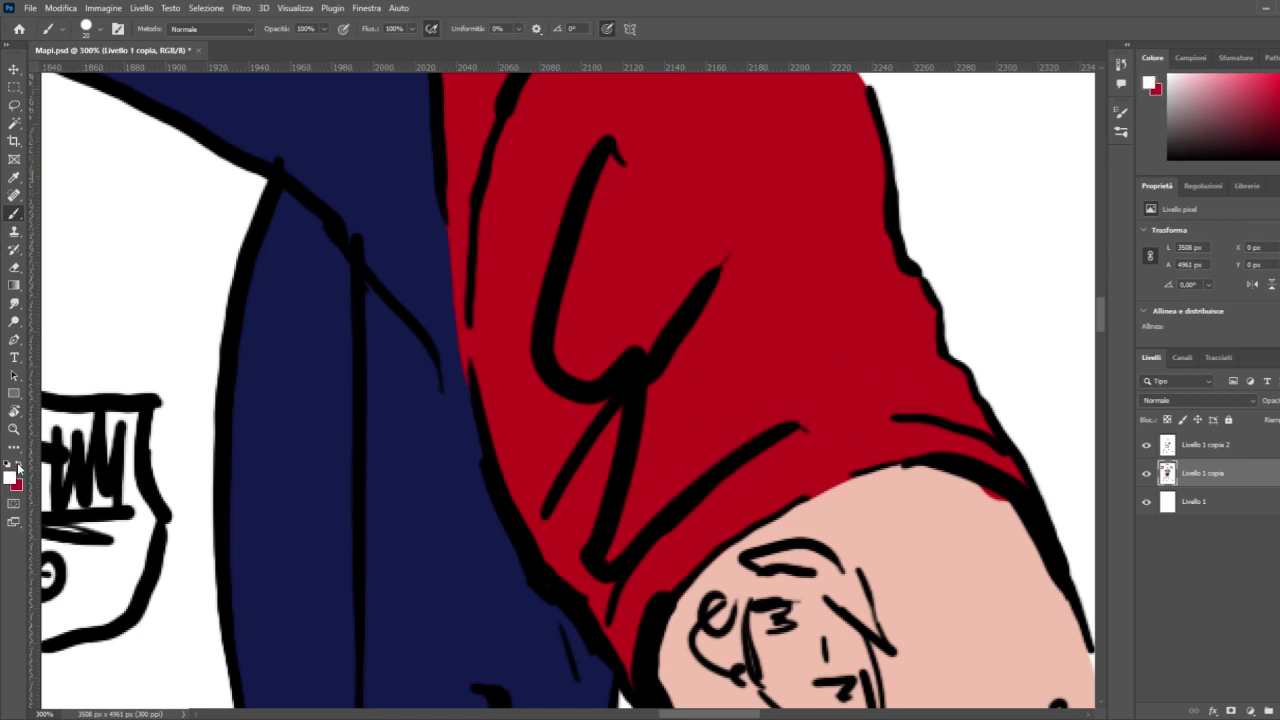
pyautogui.press('i')
pyautogui.click(300, 314)
pyautogui.press('b')
pyautogui.moveTo(431, 268); pyautogui.dragTo(455, 400)
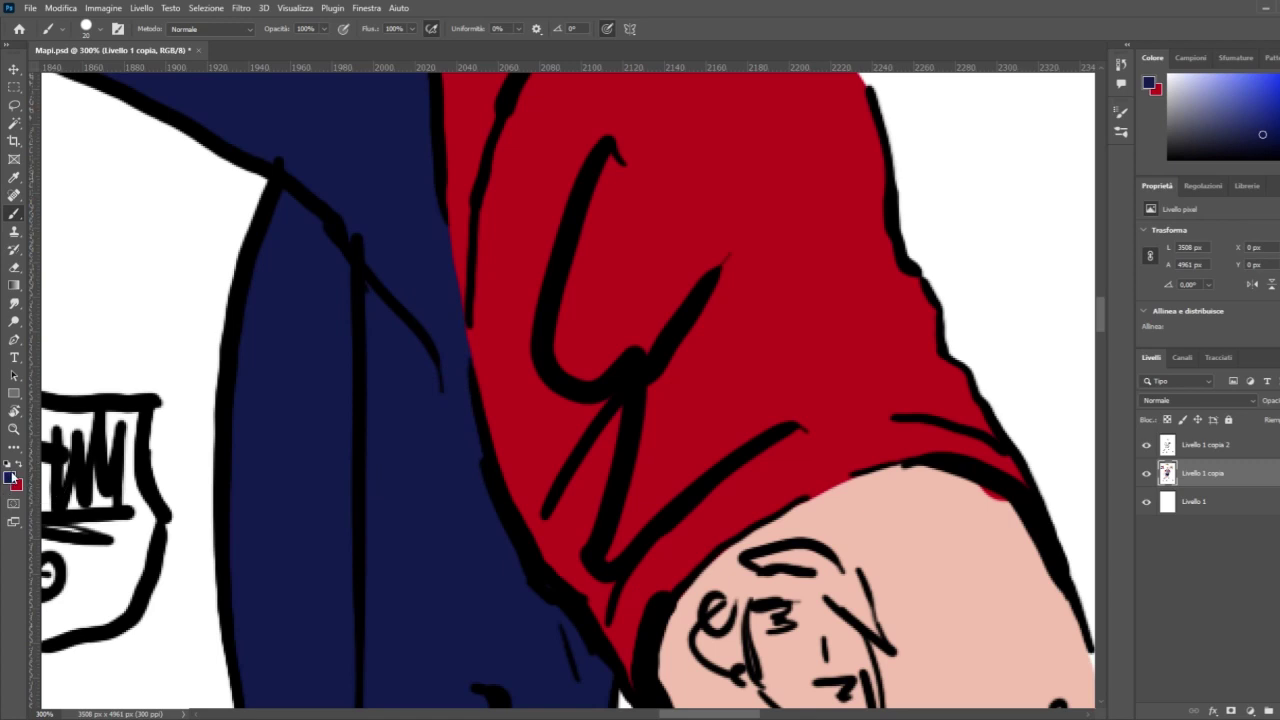
# Step: Sample the arm's skin tone and paint over the red overspill just below the crest-side sleeve hem
pyautogui.press('i')
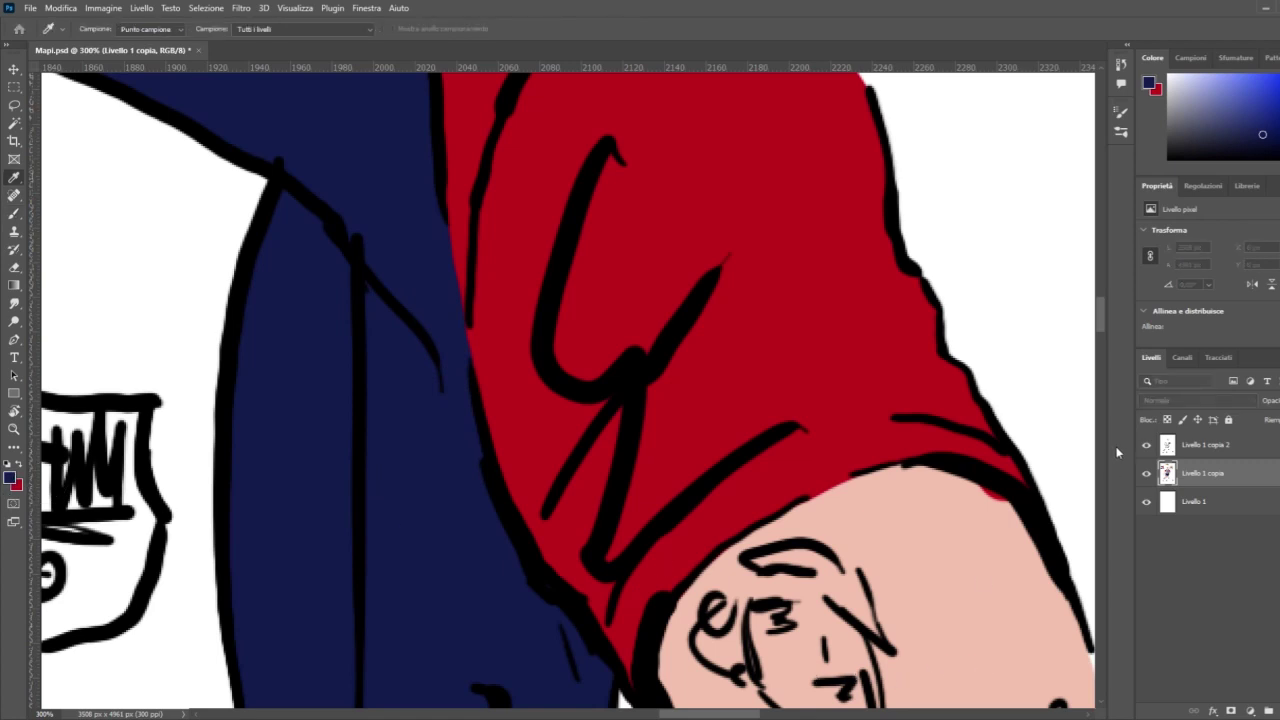
pyautogui.click(1060, 640)
pyautogui.press('b')
pyautogui.scroll(-2, 1097, 456)
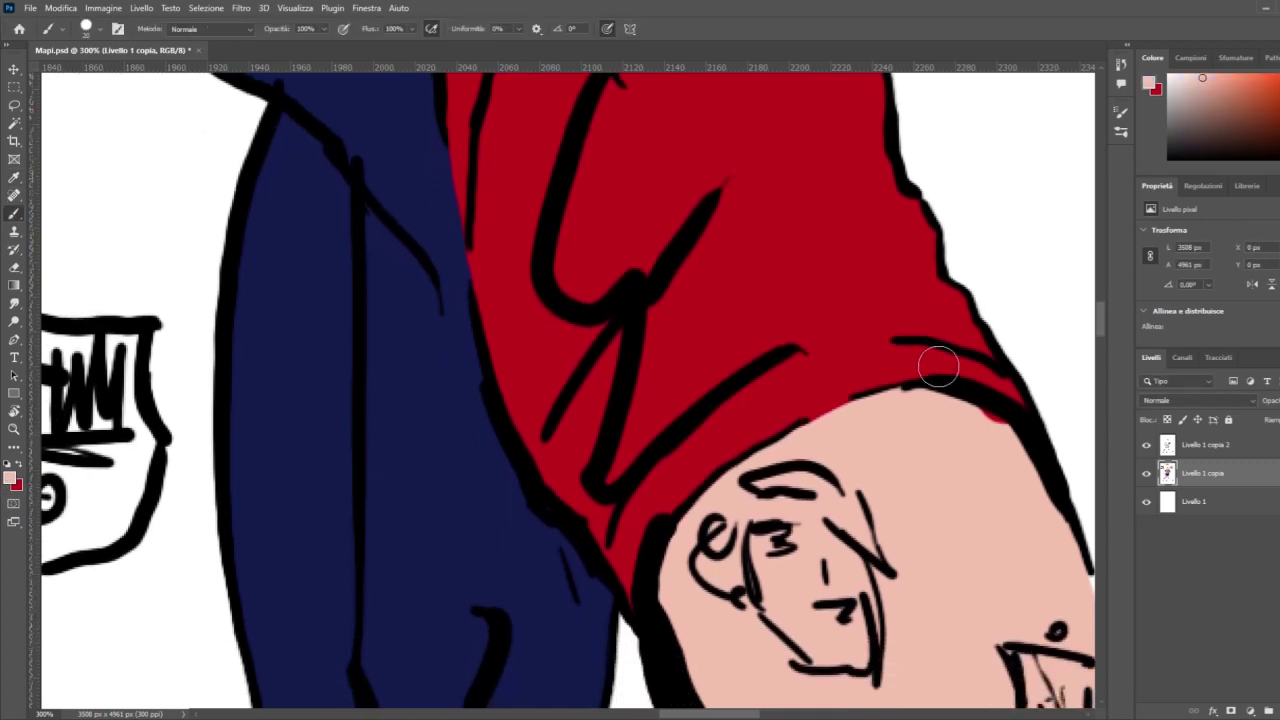
pyautogui.moveTo(931, 409)
pyautogui.mouseDown()
pyautogui.moveTo(986, 429)
pyautogui.moveTo(975, 440)
pyautogui.mouseUp()
# Step: Save the drawing with the whole upper figure in view
pyautogui.hotkey('ctrl', '1')
pyautogui.hotkey('ctrl', '-')
pyautogui.hotkey('ctrl', '-')
pyautogui.hotkey('ctrl', '-')
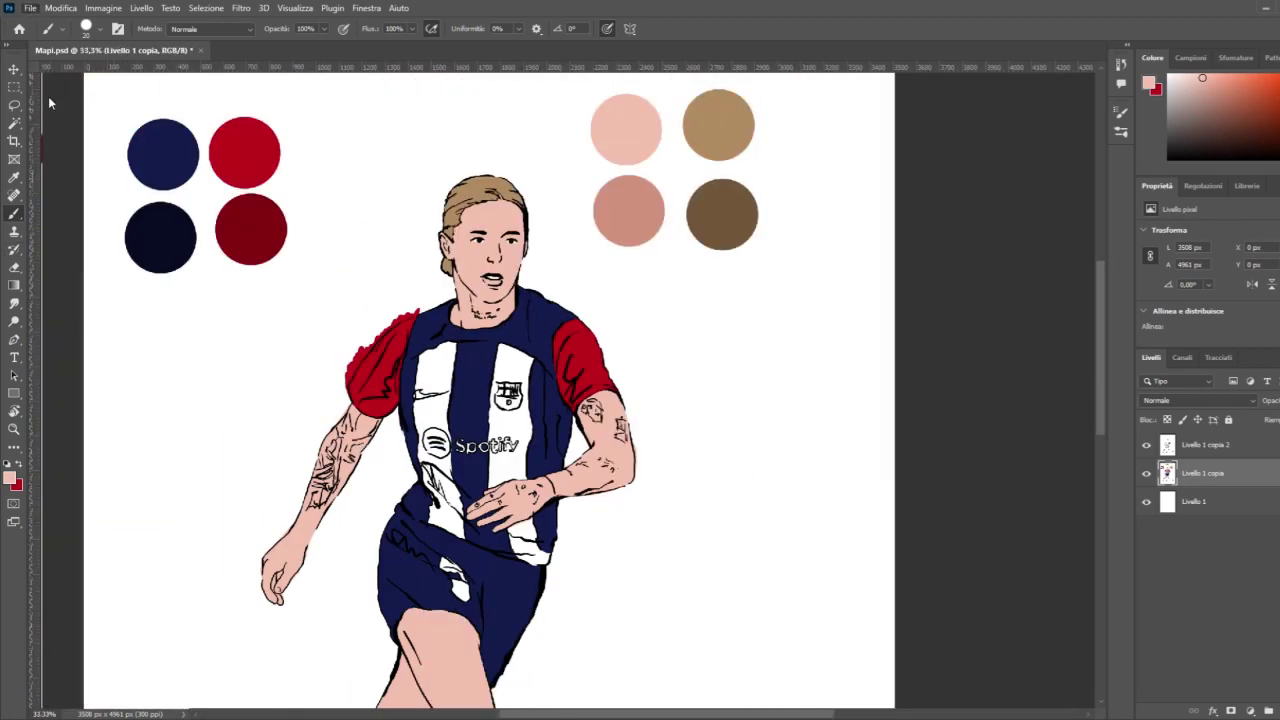
pyautogui.hotkey('ctrl', 's')
# Step: Switch the brush back to red and fill the chest stripe above the Nike logo, following its outline before the interior
pyautogui.click(14, 428)
pyautogui.click(437, 384)
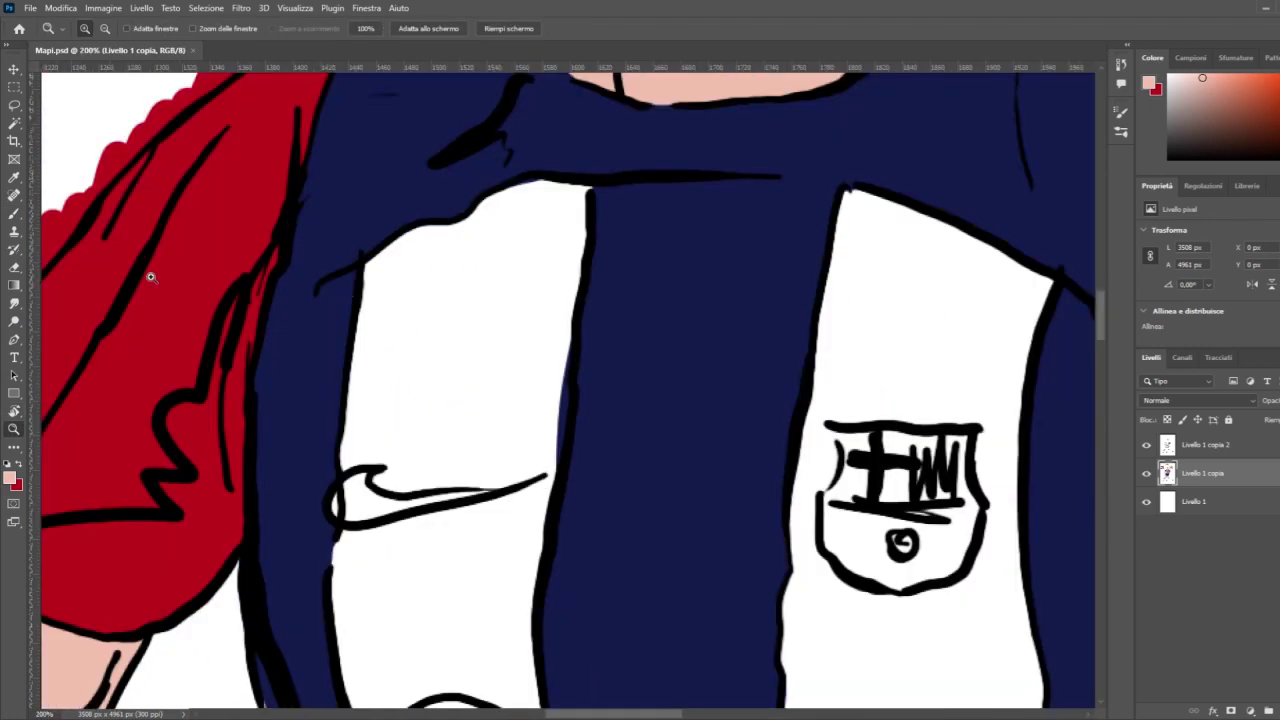
pyautogui.click(17, 463)
pyautogui.click(15, 215)
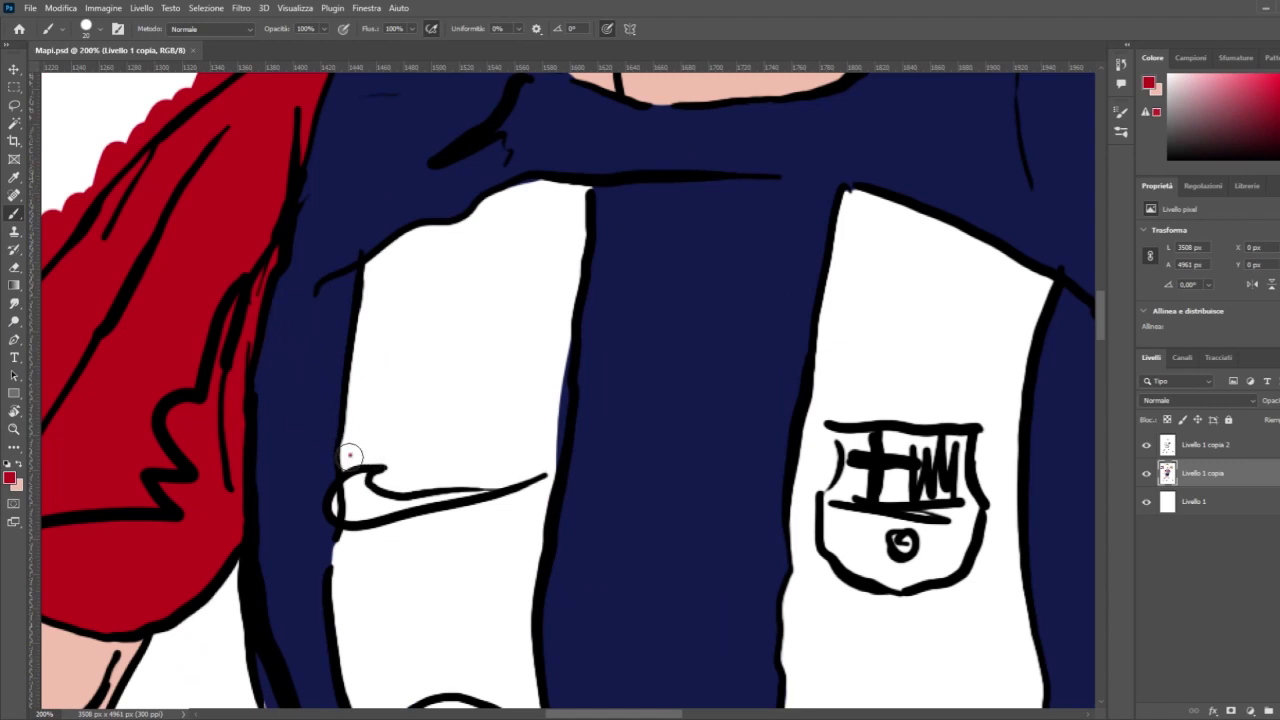
pyautogui.moveTo(350, 456)
pyautogui.mouseDown()
pyautogui.moveTo(401, 481)
pyautogui.moveTo(386, 485)
pyautogui.moveTo(543, 461)
pyautogui.moveTo(577, 200)
pyautogui.mouseUp()
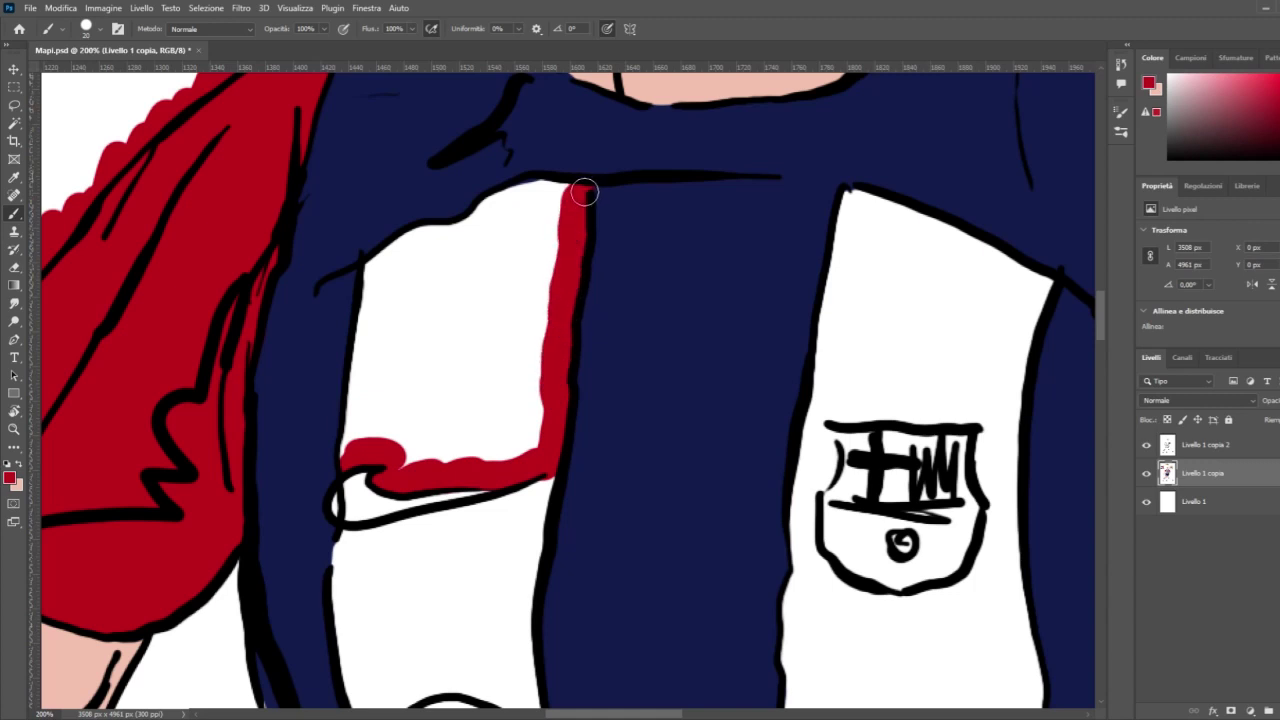
pyautogui.moveTo(575, 191)
pyautogui.mouseDown()
pyautogui.moveTo(510, 197)
pyautogui.moveTo(374, 269)
pyautogui.moveTo(351, 452)
pyautogui.moveTo(387, 433)
pyautogui.moveTo(409, 469)
pyautogui.moveTo(525, 457)
pyautogui.moveTo(422, 434)
pyautogui.mouseUp()
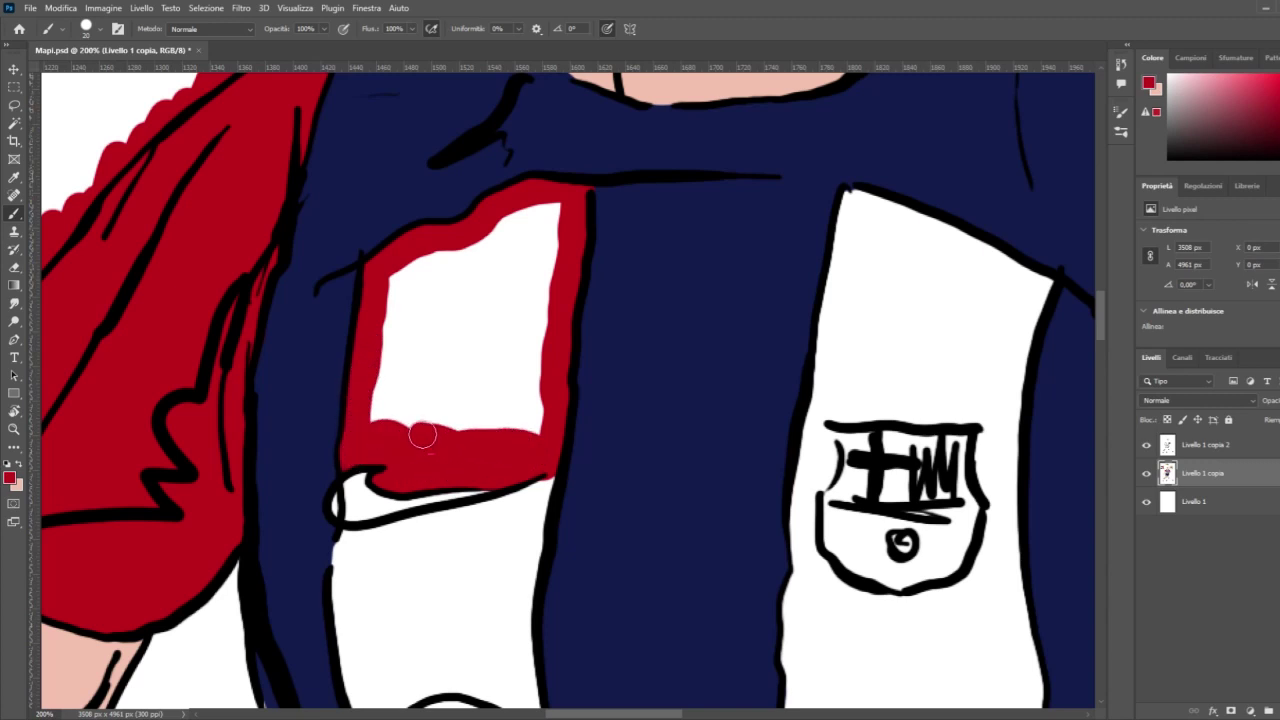
pyautogui.moveTo(381, 385)
pyautogui.mouseDown()
pyautogui.moveTo(418, 378)
pyautogui.moveTo(456, 398)
pyautogui.moveTo(500, 380)
pyautogui.moveTo(536, 401)
pyautogui.moveTo(548, 206)
pyautogui.moveTo(482, 232)
pyautogui.moveTo(390, 300)
pyautogui.moveTo(415, 350)
pyautogui.moveTo(460, 265)
pyautogui.moveTo(455, 348)
pyautogui.moveTo(500, 255)
pyautogui.moveTo(510, 322)
pyautogui.mouseUp()
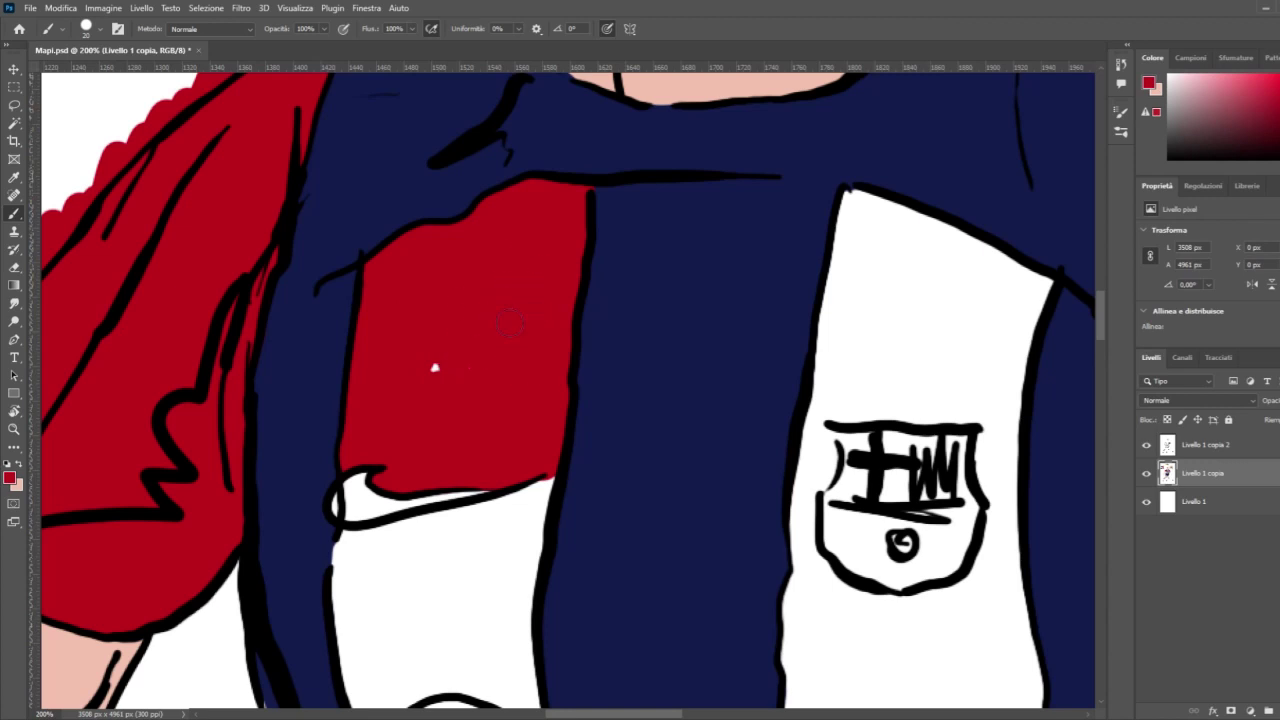
# Step: Fill the stripe section between the Nike logo and the Spotify circle with red, leaving the logo and circle white
pyautogui.scroll(-5, 531, 365)
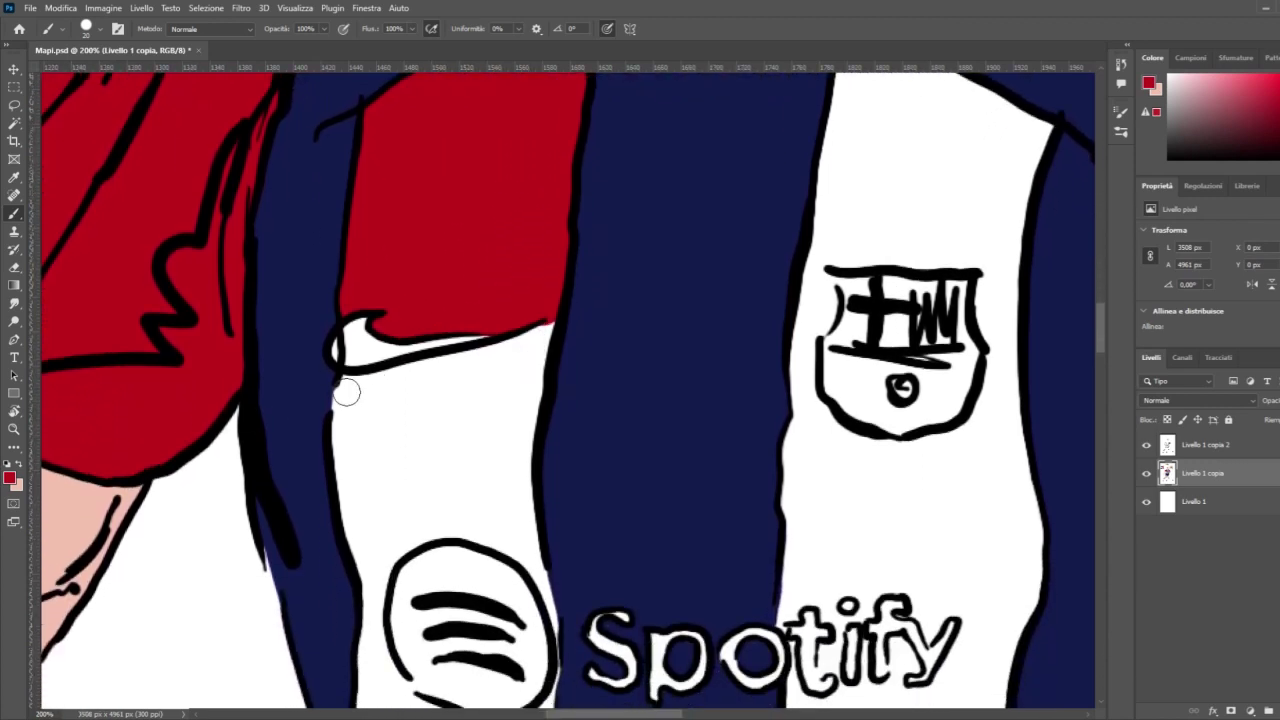
pyautogui.moveTo(346, 388)
pyautogui.mouseDown()
pyautogui.moveTo(373, 586)
pyautogui.moveTo(392, 526)
pyautogui.moveTo(384, 555)
pyautogui.moveTo(398, 535)
pyautogui.moveTo(389, 554)
pyautogui.moveTo(445, 523)
pyautogui.moveTo(525, 548)
pyautogui.moveTo(531, 524)
pyautogui.moveTo(520, 552)
pyautogui.moveTo(553, 616)
pyautogui.mouseUp()
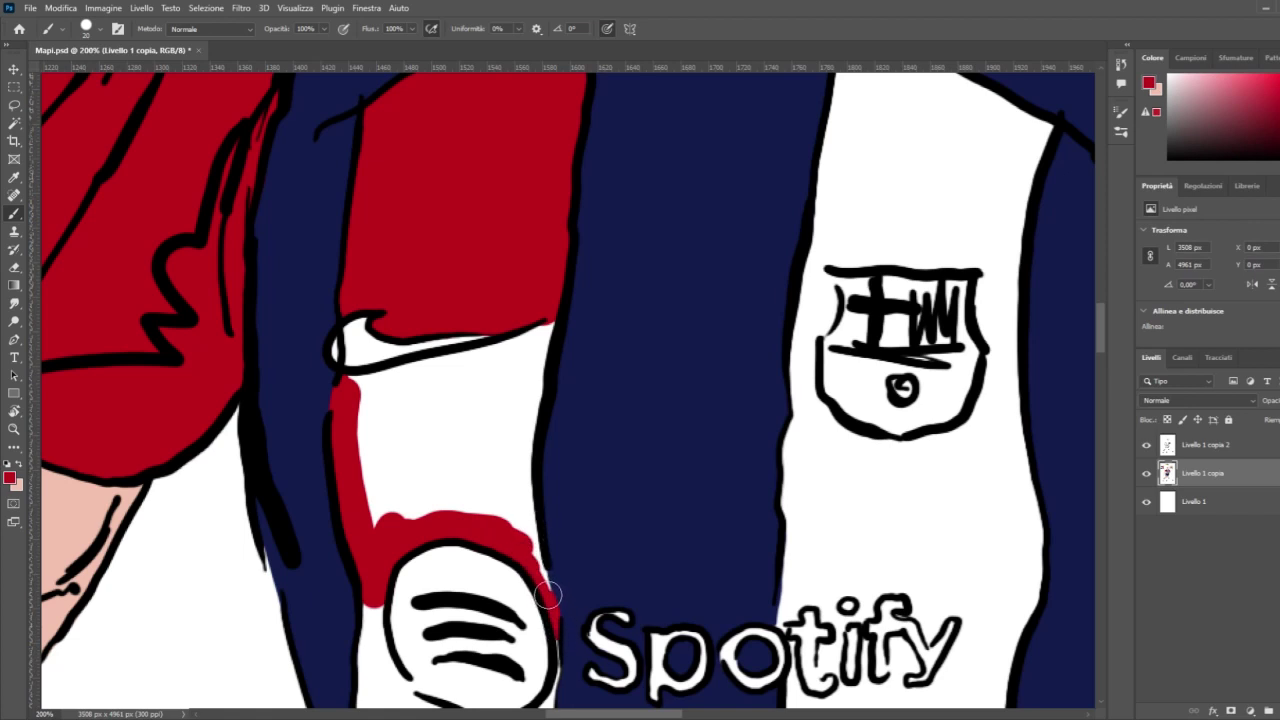
pyautogui.moveTo(531, 548)
pyautogui.mouseDown()
pyautogui.moveTo(518, 488)
pyautogui.moveTo(523, 523)
pyautogui.moveTo(543, 330)
pyautogui.moveTo(496, 363)
pyautogui.mouseUp()
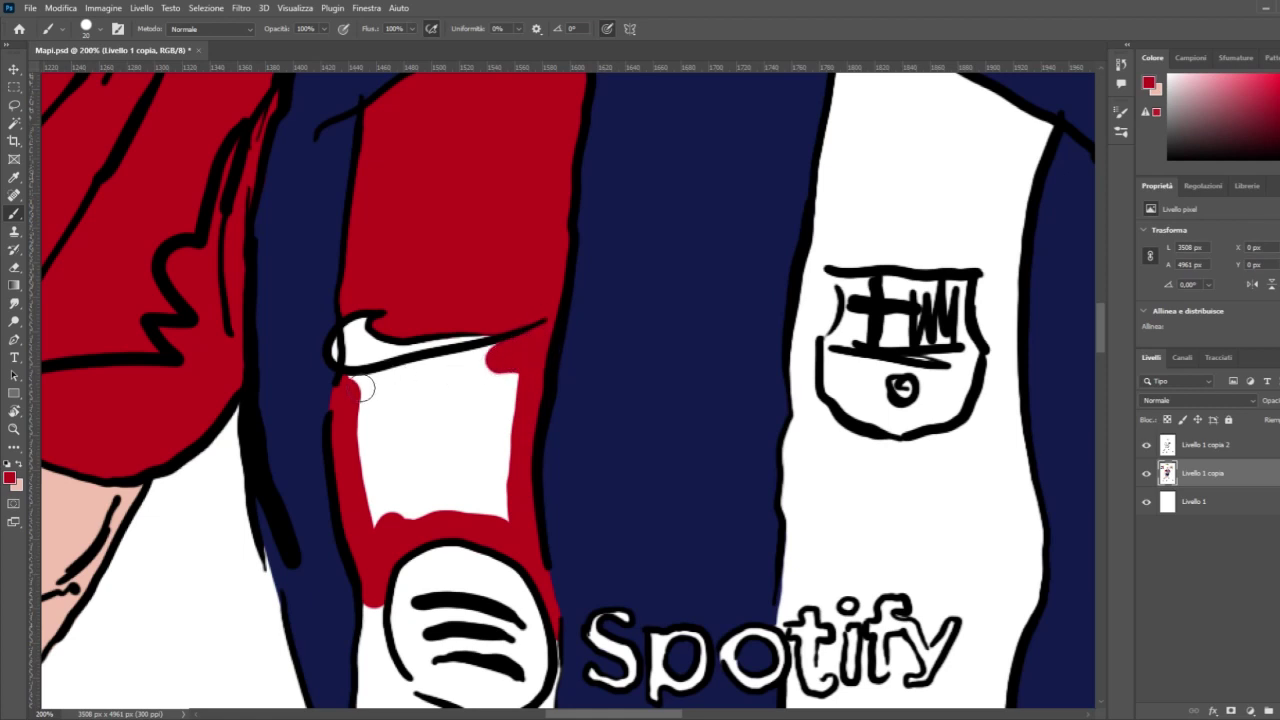
pyautogui.moveTo(350, 391); pyautogui.dragTo(478, 362)
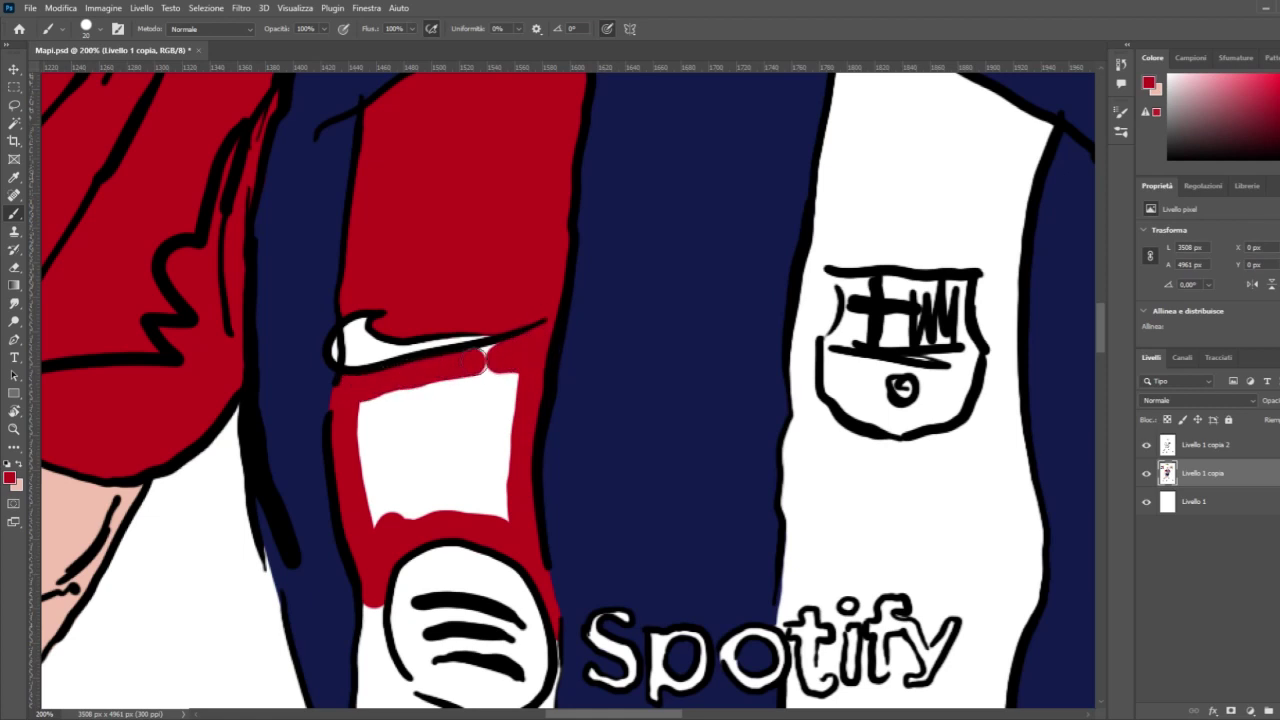
pyautogui.moveTo(384, 405)
pyautogui.mouseDown()
pyautogui.moveTo(394, 456)
pyautogui.moveTo(411, 391)
pyautogui.moveTo(431, 390)
pyautogui.moveTo(462, 429)
pyautogui.moveTo(510, 405)
pyautogui.mouseUp()
pyautogui.moveTo(372, 482)
pyautogui.mouseDown()
pyautogui.moveTo(425, 442)
pyautogui.moveTo(463, 464)
pyautogui.moveTo(458, 506)
pyautogui.moveTo(502, 517)
pyautogui.moveTo(491, 469)
pyautogui.mouseUp()
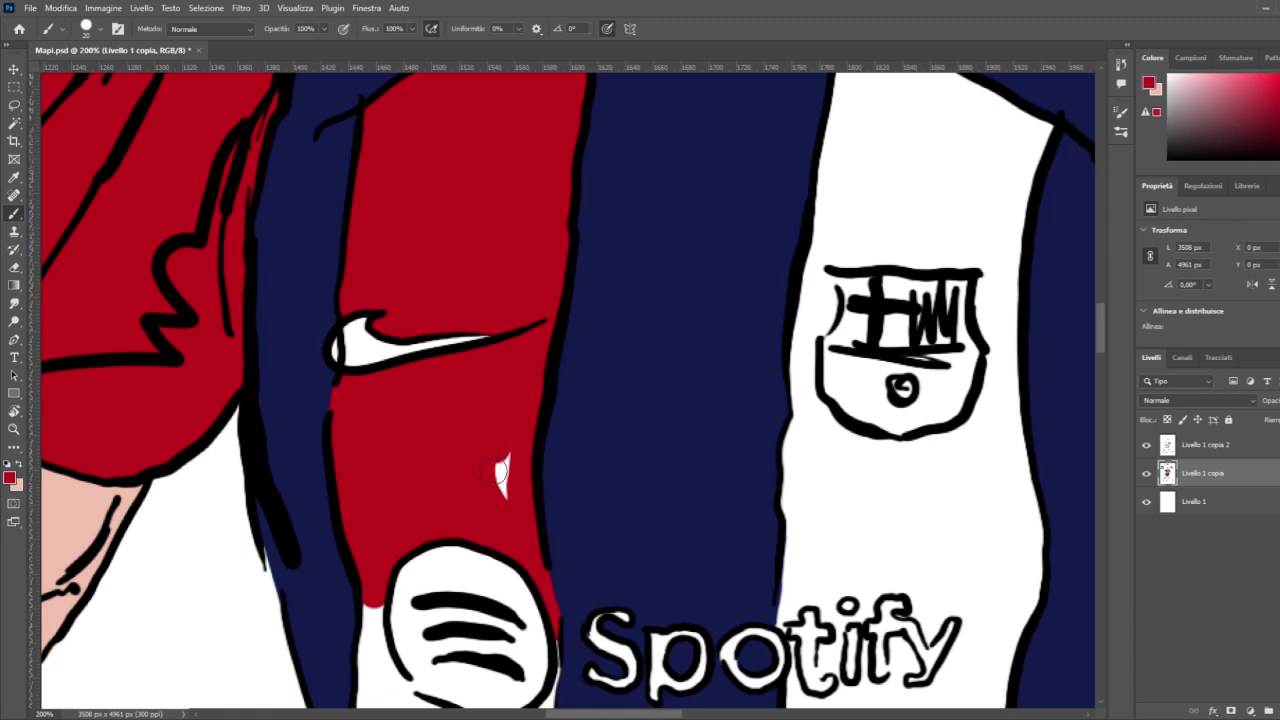
# Step: Brush red around the edge of the Spotify circle that faces the lettering
pyautogui.scroll(-5, 484, 524)
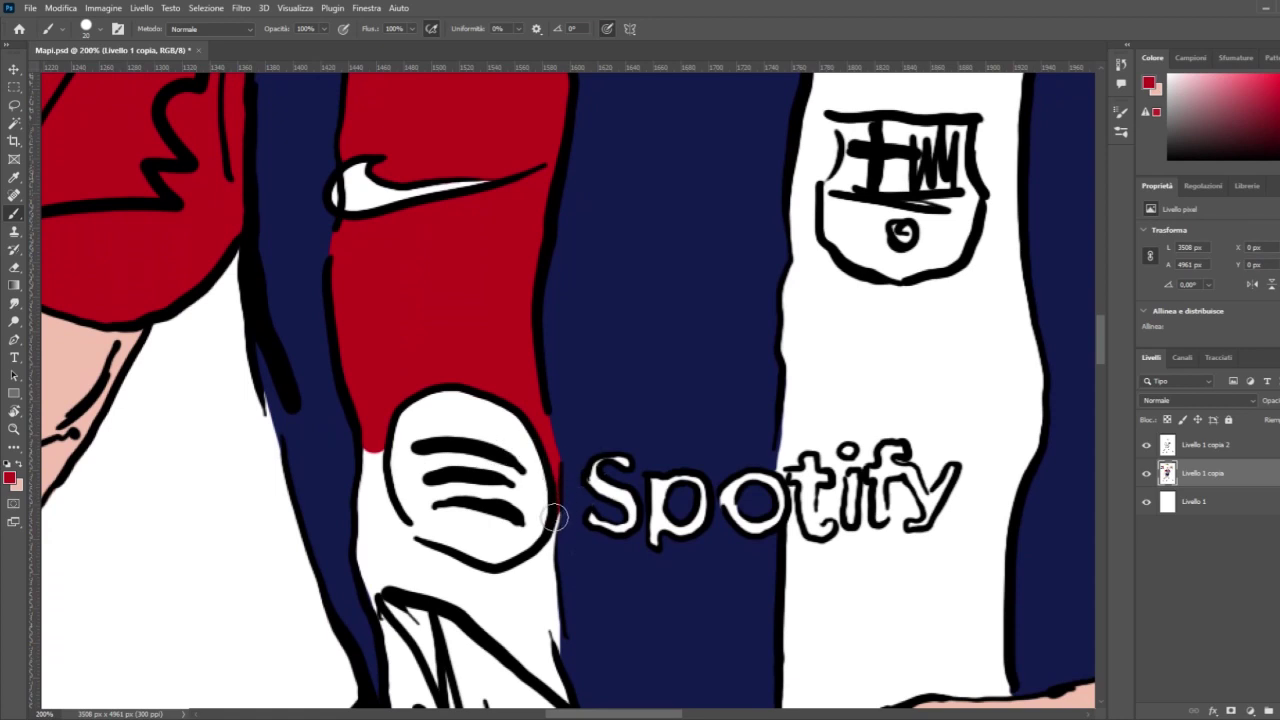
pyautogui.moveTo(555, 518); pyautogui.dragTo(521, 598)
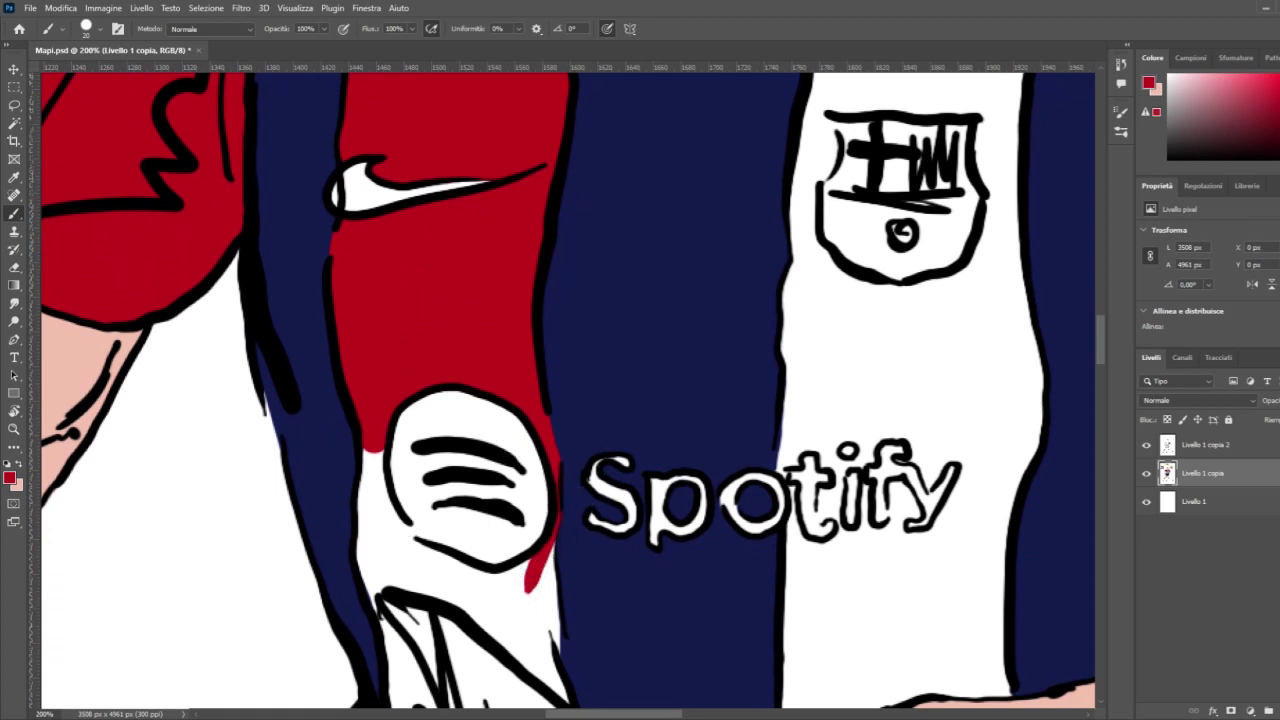
pyautogui.scroll(-1, 354, 434)
# Step: Sample the shirt's navy as the second colour and paint the stripe red around and below the Spotify circle
pyautogui.click(20, 465)
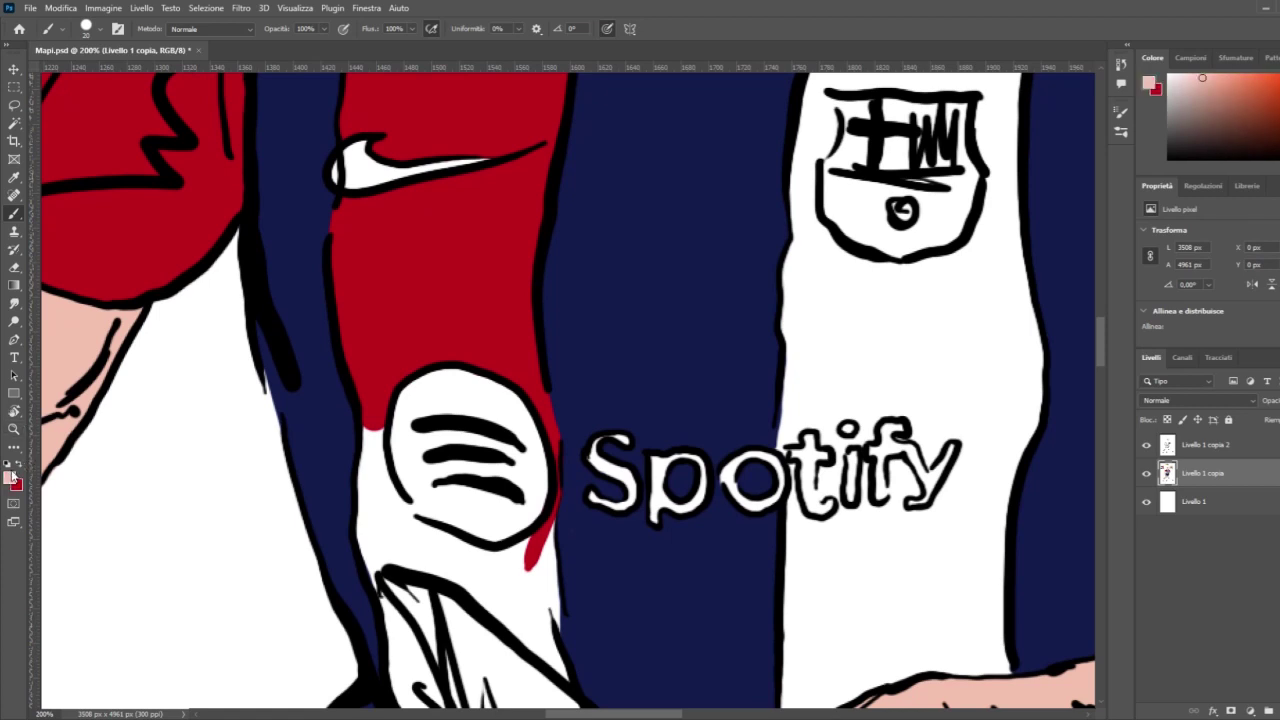
pyautogui.press('i')
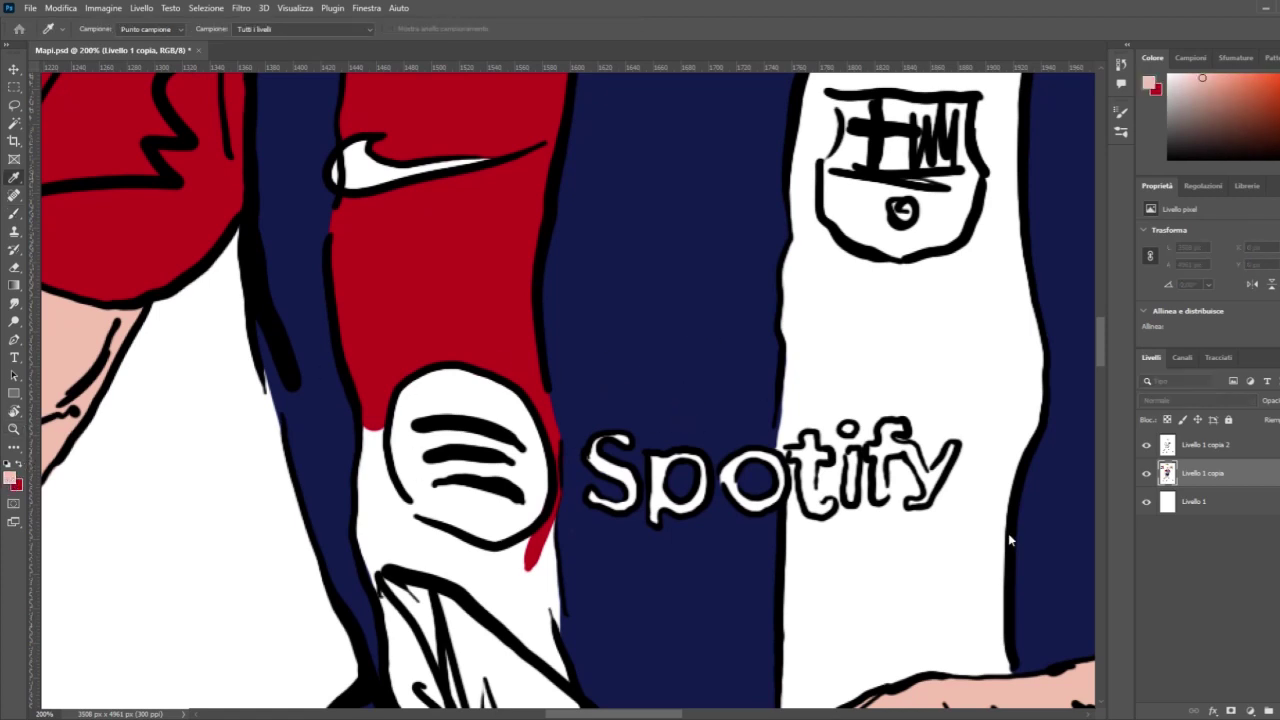
pyautogui.click(1068, 460)
pyautogui.press('b')
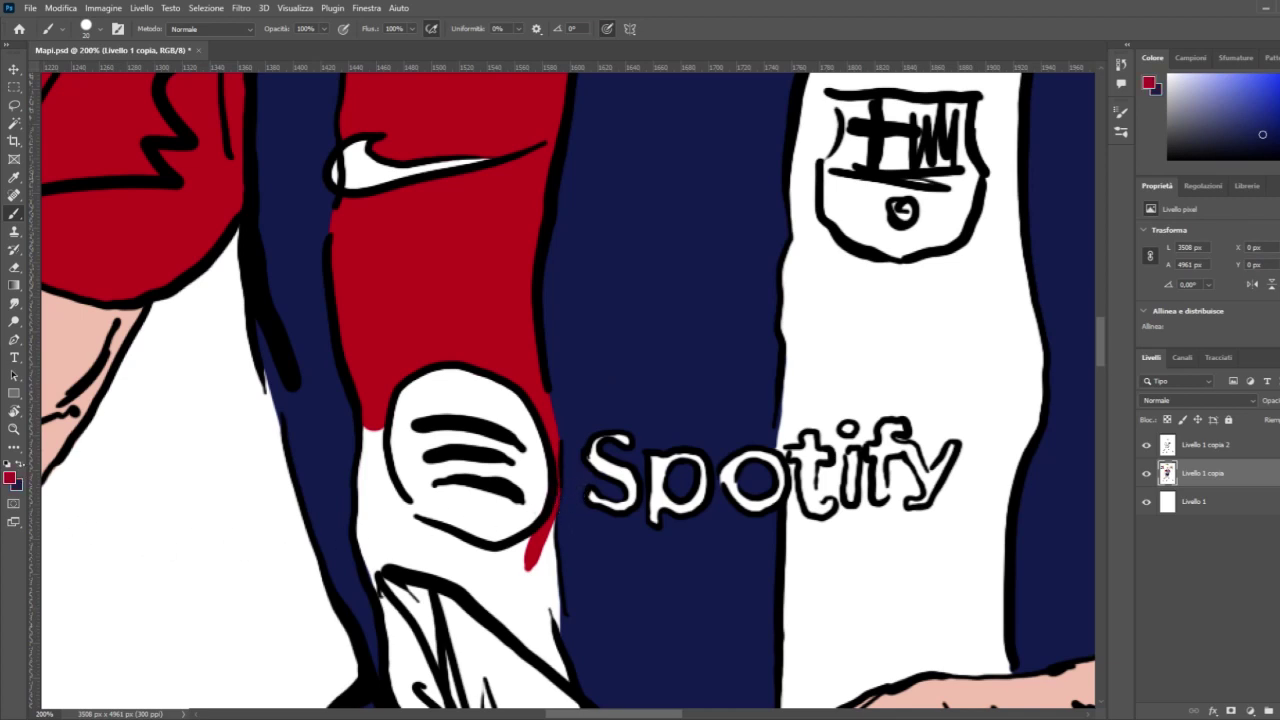
pyautogui.moveTo(396, 516)
pyautogui.mouseDown()
pyautogui.moveTo(373, 417)
pyautogui.moveTo(373, 562)
pyautogui.moveTo(402, 612)
pyautogui.moveTo(384, 508)
pyautogui.moveTo(483, 561)
pyautogui.moveTo(531, 544)
pyautogui.moveTo(543, 594)
pyautogui.moveTo(526, 546)
pyautogui.moveTo(555, 537)
pyautogui.moveTo(543, 551)
pyautogui.moveTo(556, 523)
pyautogui.moveTo(553, 640)
pyautogui.moveTo(541, 568)
pyautogui.moveTo(436, 562)
pyautogui.moveTo(453, 609)
pyautogui.mouseUp()
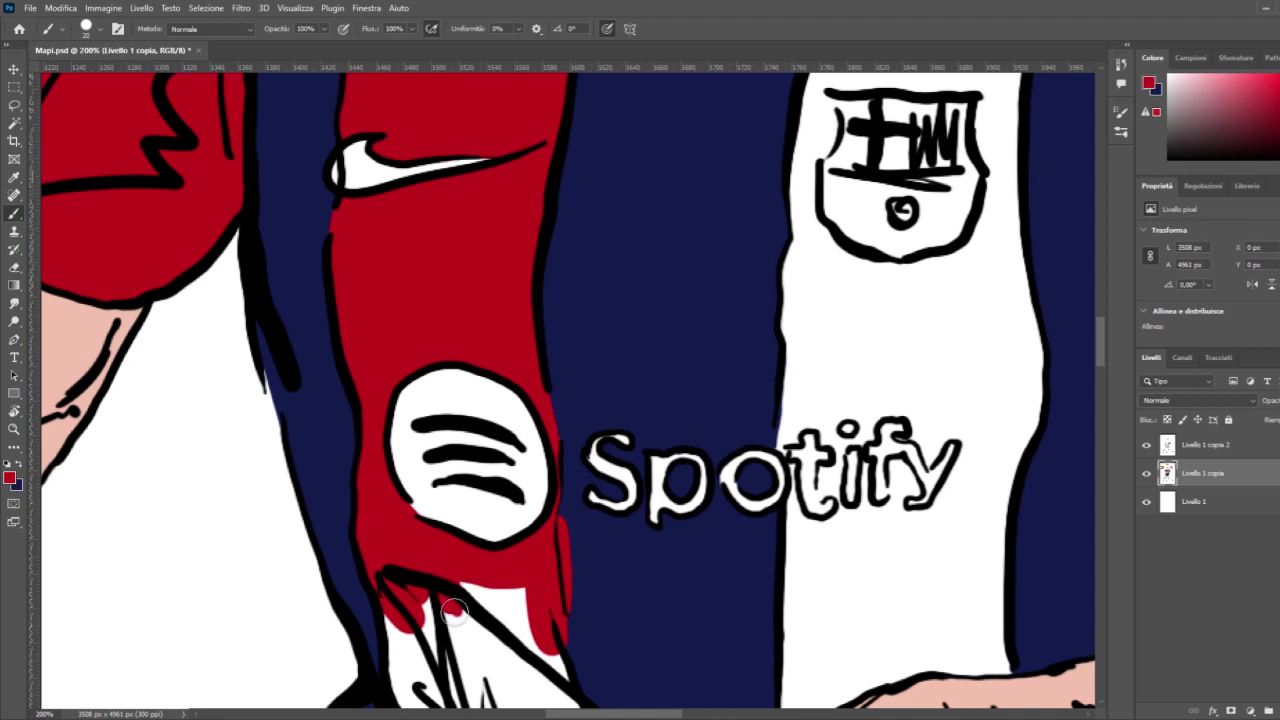
# Step: Fill the fold below the Spotify circle with red and cover the overspill beyond the stripe's edge with navy
pyautogui.scroll(-5, 588, 615)
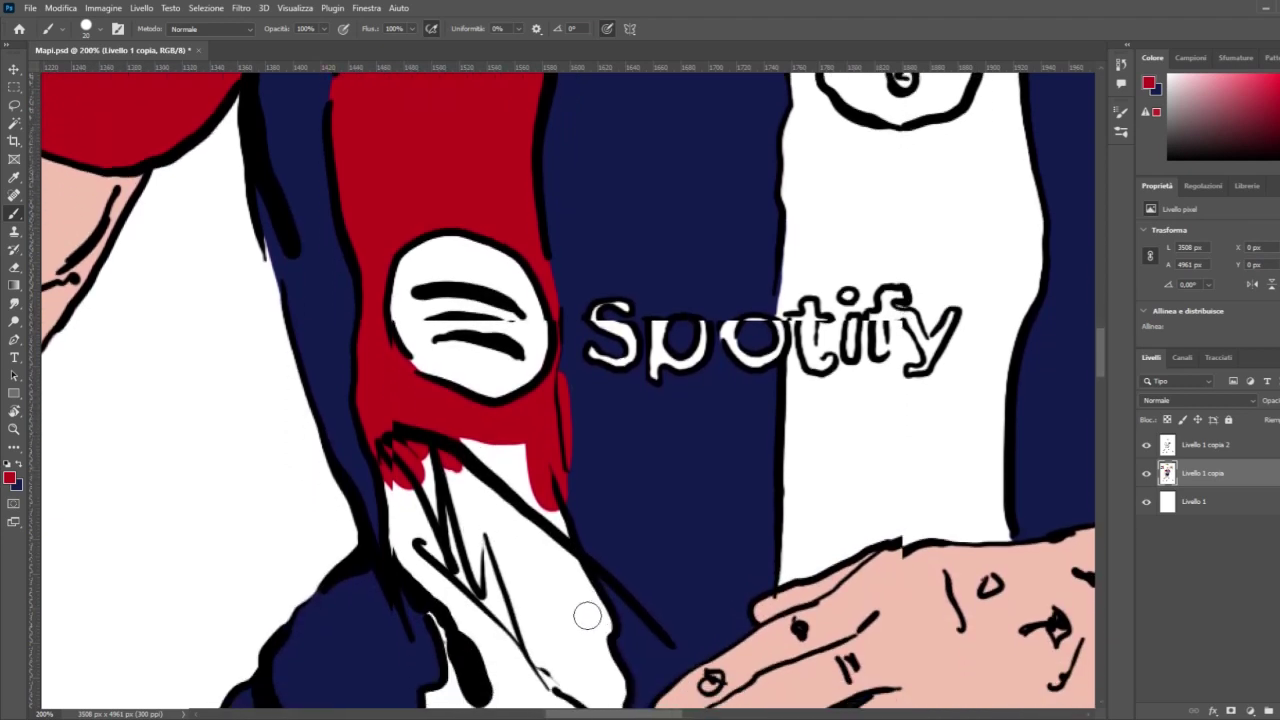
pyautogui.scroll(-2, 588, 615)
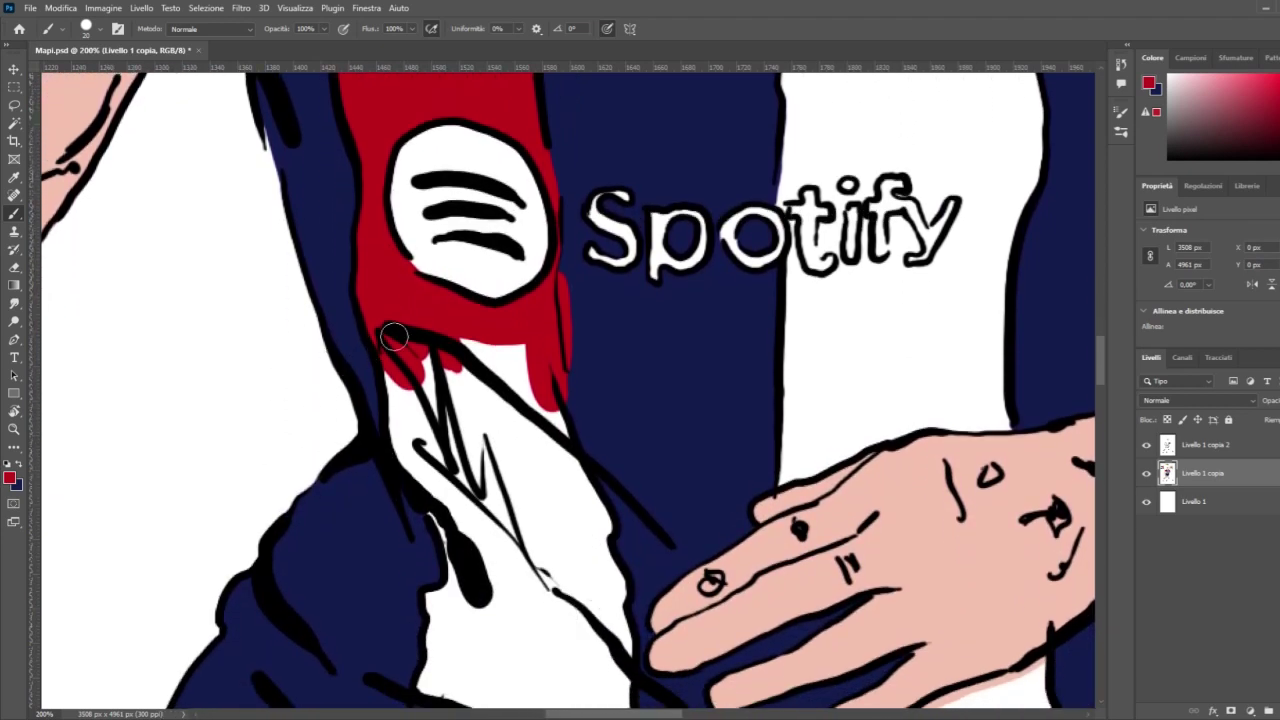
pyautogui.moveTo(395, 367)
pyautogui.mouseDown()
pyautogui.moveTo(400, 433)
pyautogui.moveTo(434, 483)
pyautogui.moveTo(417, 394)
pyautogui.moveTo(425, 347)
pyautogui.moveTo(487, 344)
pyautogui.moveTo(501, 379)
pyautogui.moveTo(522, 370)
pyautogui.moveTo(539, 424)
pyautogui.moveTo(552, 415)
pyautogui.moveTo(602, 532)
pyautogui.moveTo(552, 478)
pyautogui.moveTo(539, 507)
pyautogui.moveTo(487, 488)
pyautogui.moveTo(425, 425)
pyautogui.mouseUp()
pyautogui.press('x')
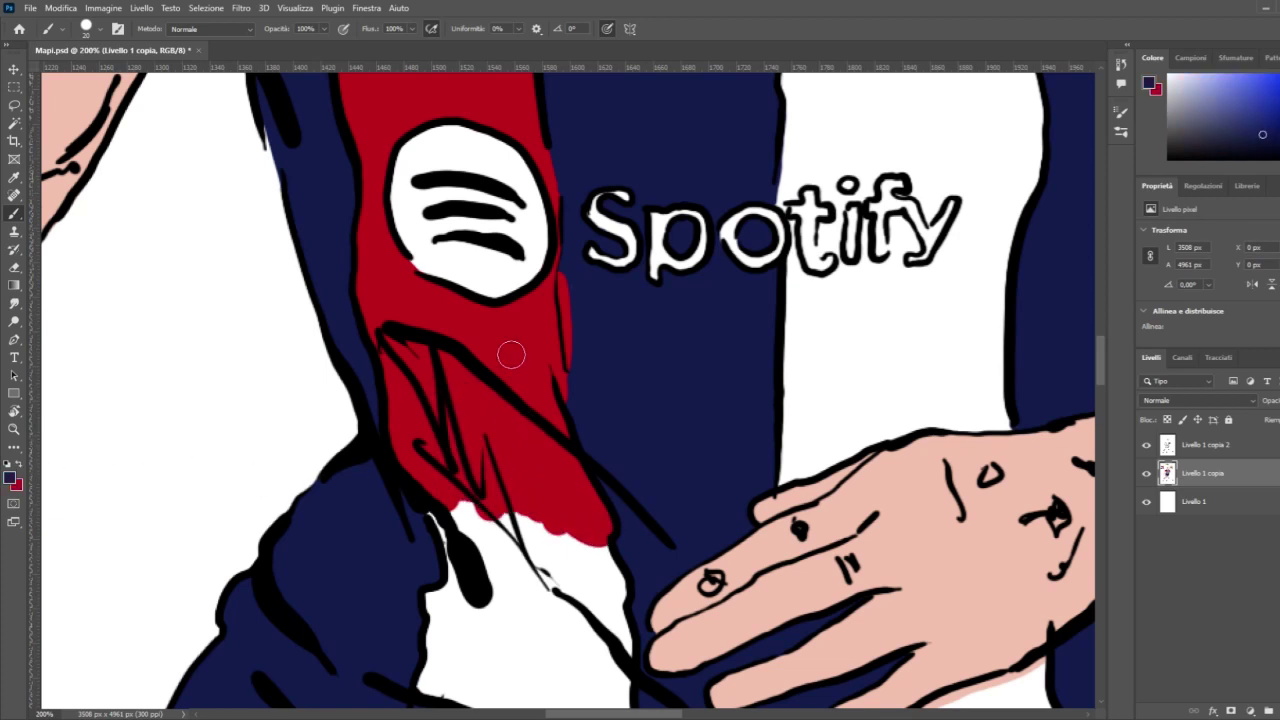
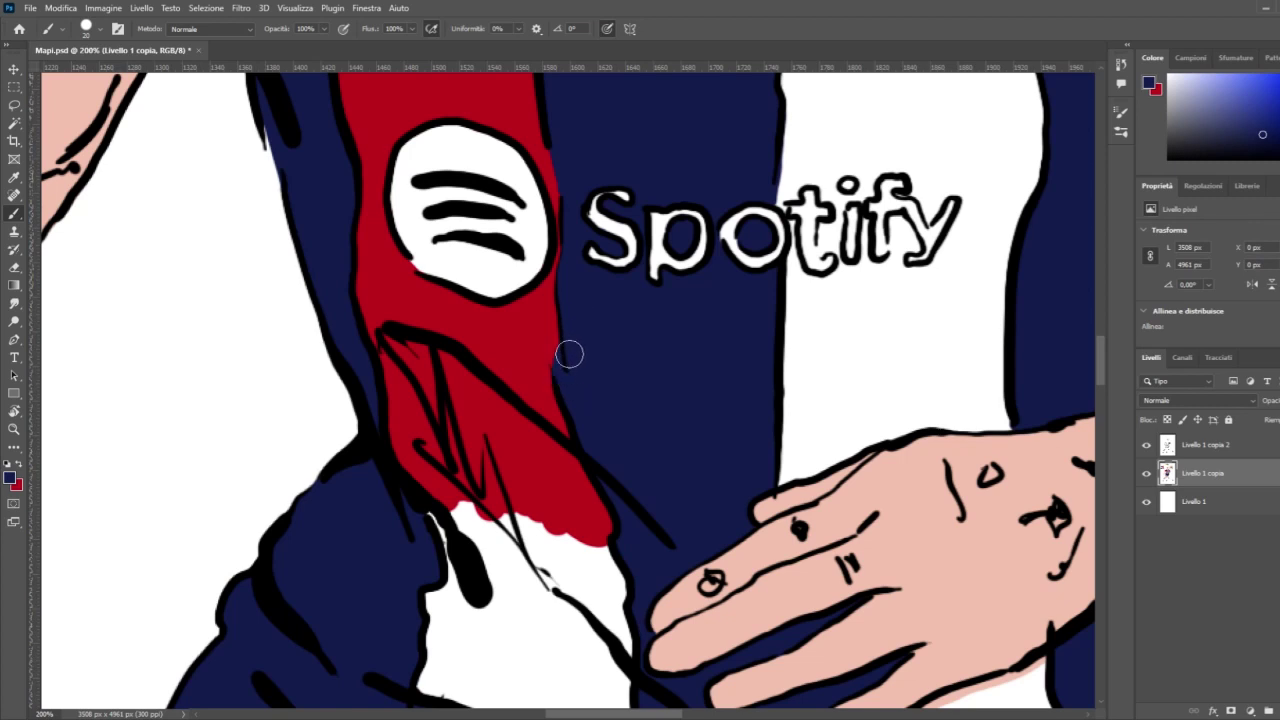
# Step: Fill the lower end of the stripe below the Spotify circle with red, down to the folded hem
pyautogui.scroll(-5, 580, 451)
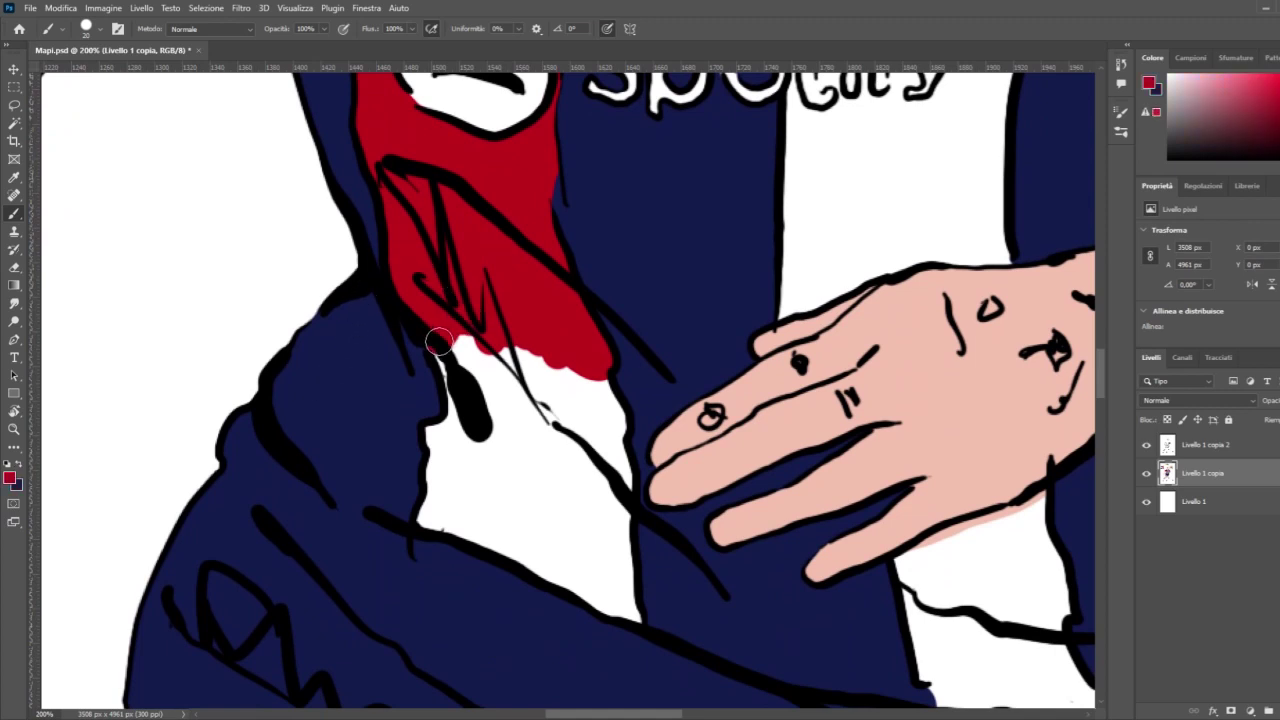
pyautogui.moveTo(453, 372)
pyautogui.mouseDown()
pyautogui.moveTo(464, 407)
pyautogui.moveTo(461, 308)
pyautogui.moveTo(500, 341)
pyautogui.moveTo(527, 413)
pyautogui.moveTo(570, 432)
pyautogui.moveTo(587, 389)
pyautogui.moveTo(600, 404)
pyautogui.moveTo(597, 386)
pyautogui.moveTo(612, 442)
pyautogui.mouseUp()
pyautogui.moveTo(621, 488); pyautogui.dragTo(618, 519)
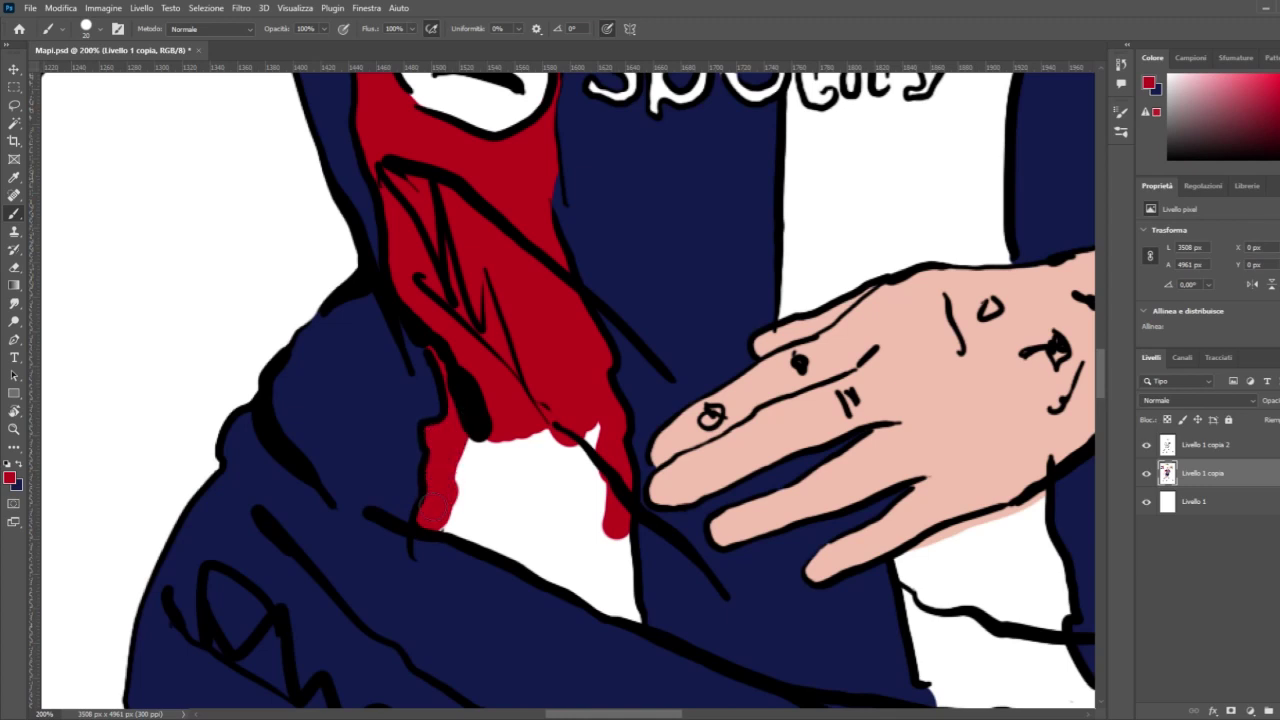
pyautogui.moveTo(450, 527); pyautogui.dragTo(552, 568)
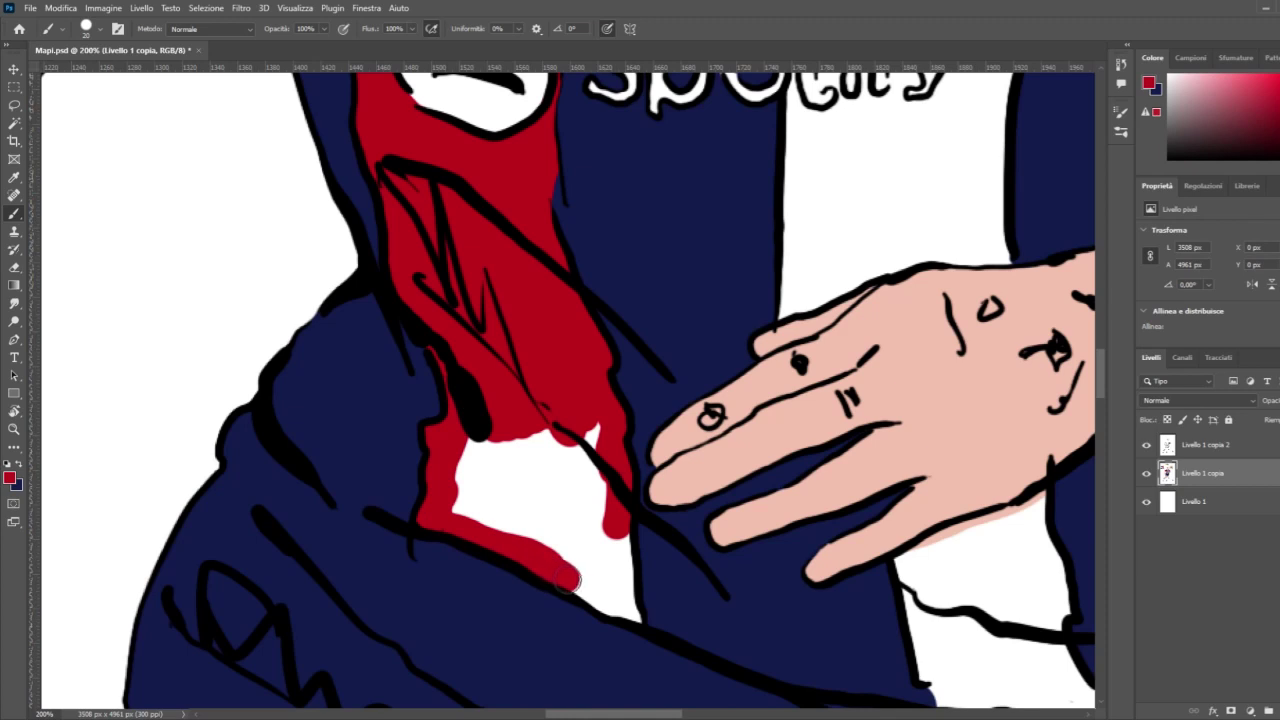
pyautogui.moveTo(633, 618); pyautogui.dragTo(624, 528)
pyautogui.moveTo(604, 419)
pyautogui.mouseDown()
pyautogui.moveTo(592, 570)
pyautogui.moveTo(607, 576)
pyautogui.moveTo(481, 508)
pyautogui.moveTo(456, 512)
pyautogui.moveTo(479, 432)
pyautogui.moveTo(500, 451)
pyautogui.moveTo(529, 428)
pyautogui.moveTo(549, 432)
pyautogui.moveTo(577, 451)
pyautogui.mouseUp()
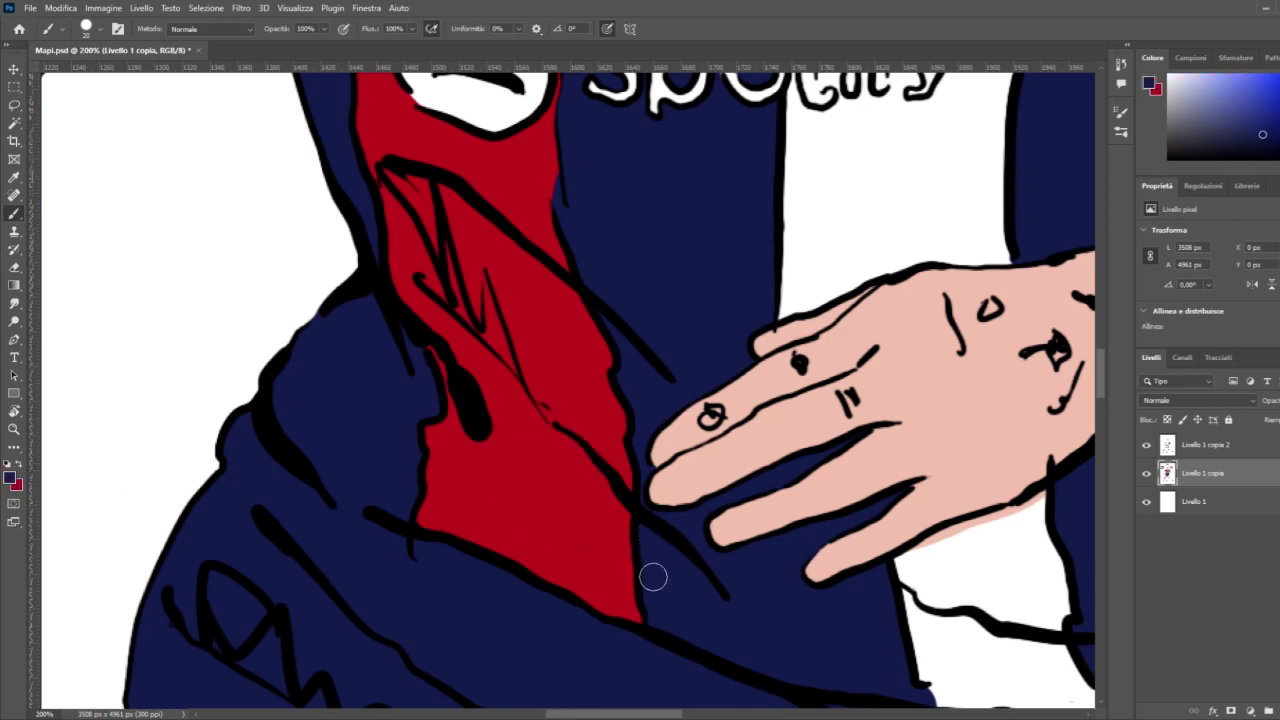
# Step: Show the whole figure and save the document
pyautogui.hotkey('ctrl', '-')
pyautogui.hotkey('ctrl', '-')
pyautogui.hotkey('ctrl', '-')
pyautogui.hotkey('ctrl', '-')
pyautogui.hotkey('ctrl', '-')
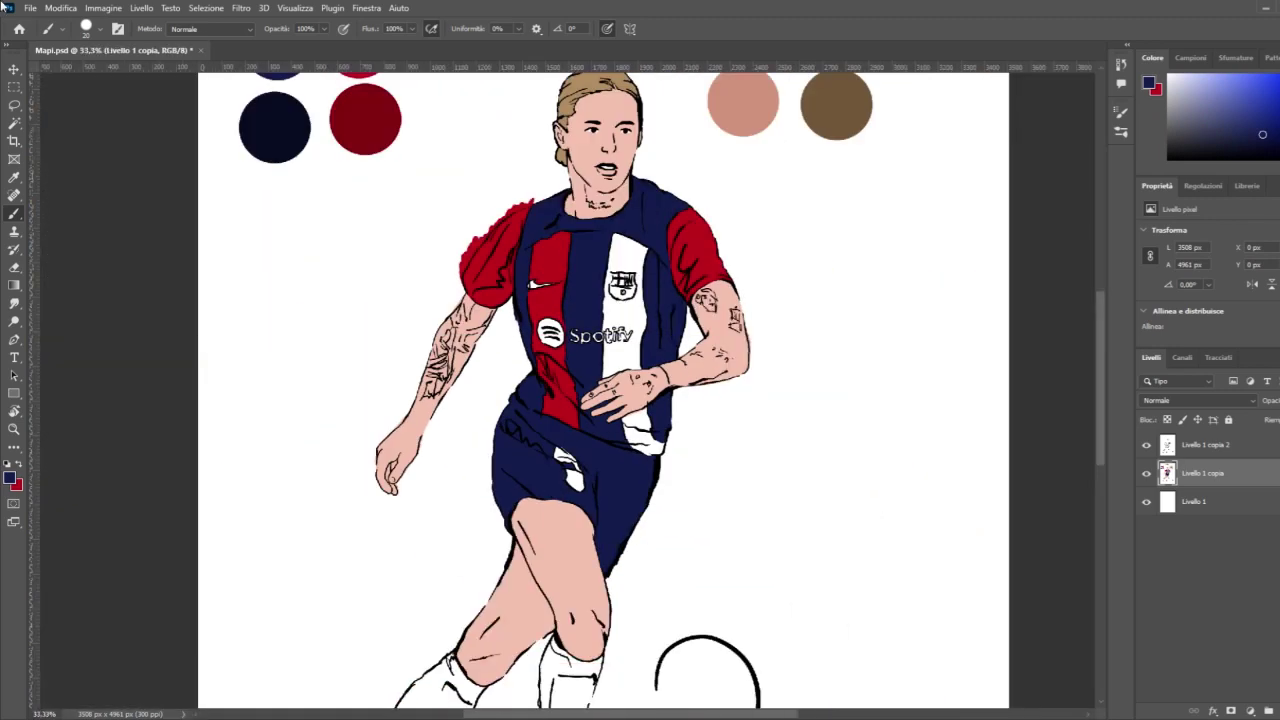
pyautogui.hotkey('ctrl', 's')
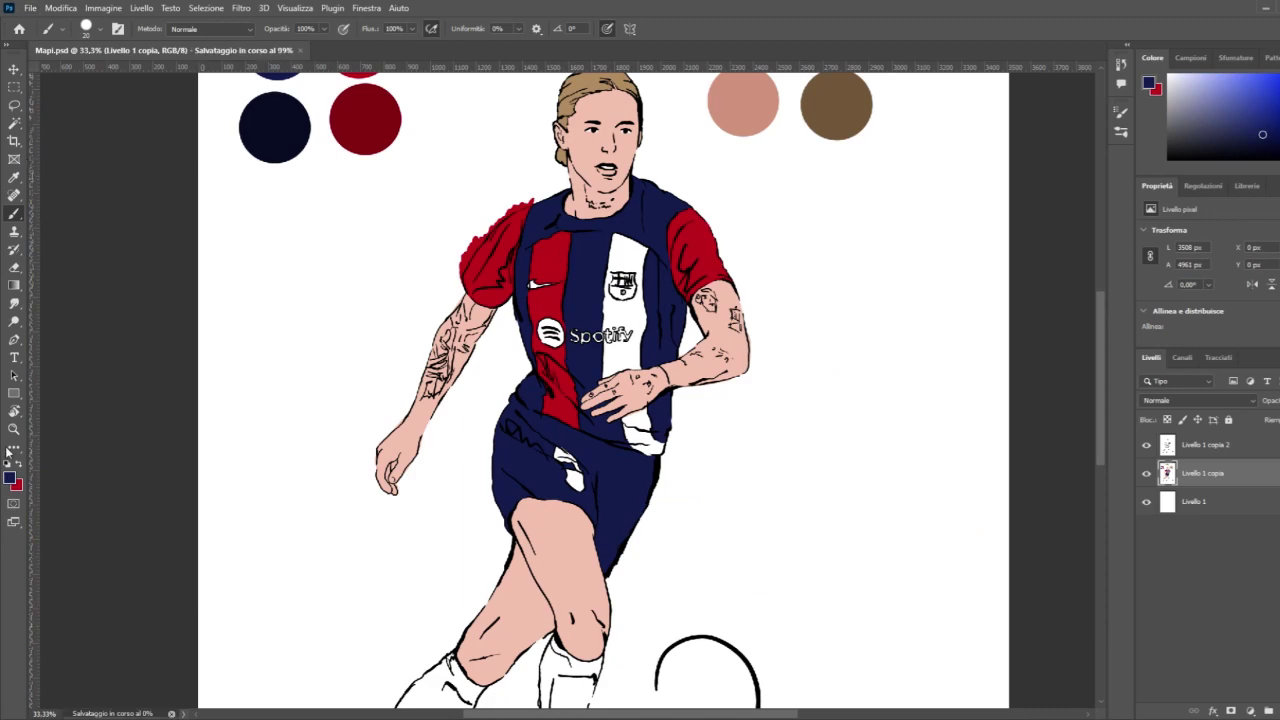
# Step: Fill the top of the second white stripe with red, down to the upper edge of the club crest
pyautogui.press('z')
pyautogui.moveTo(634, 254); pyautogui.dragTo(634, 252)
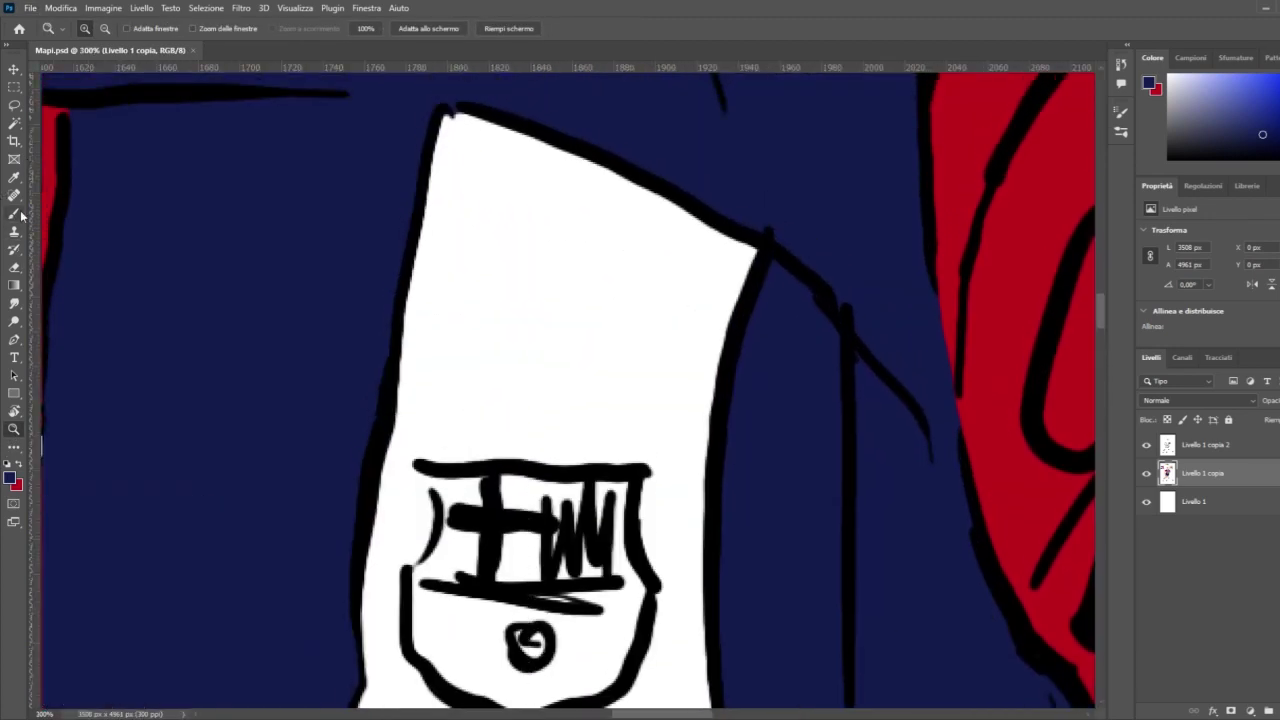
pyautogui.click(16, 446)
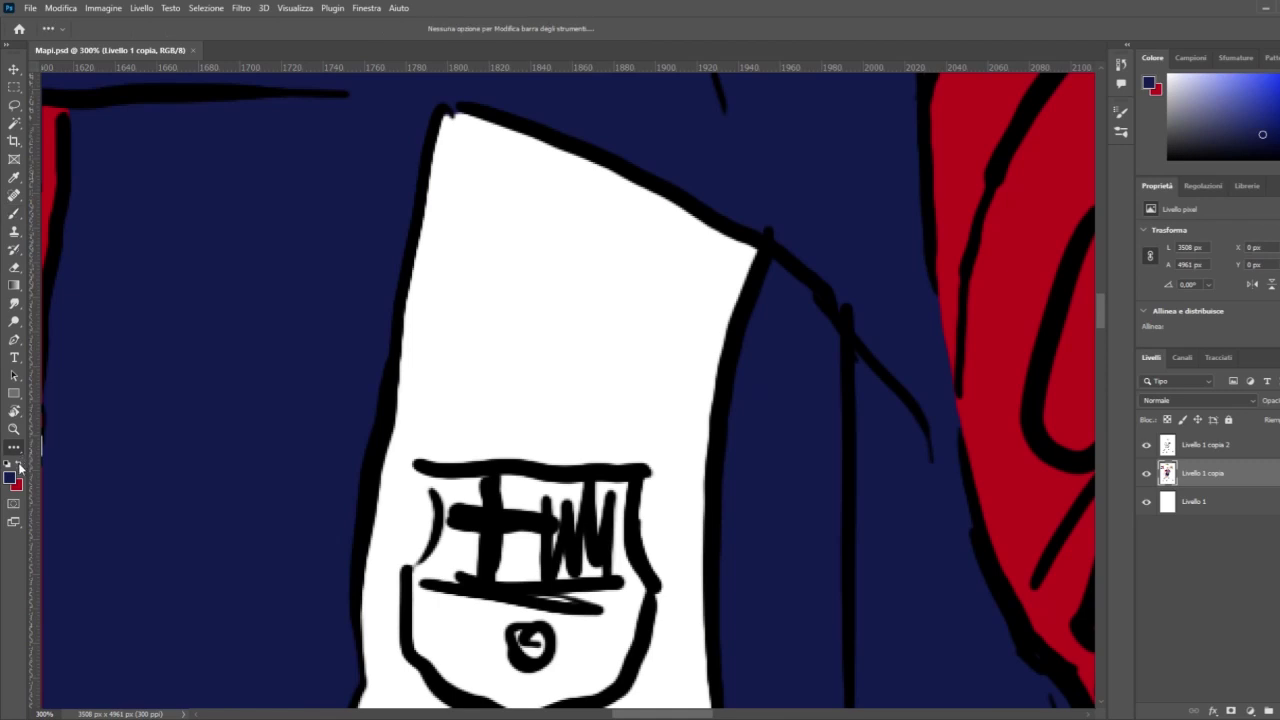
pyautogui.click(16, 220)
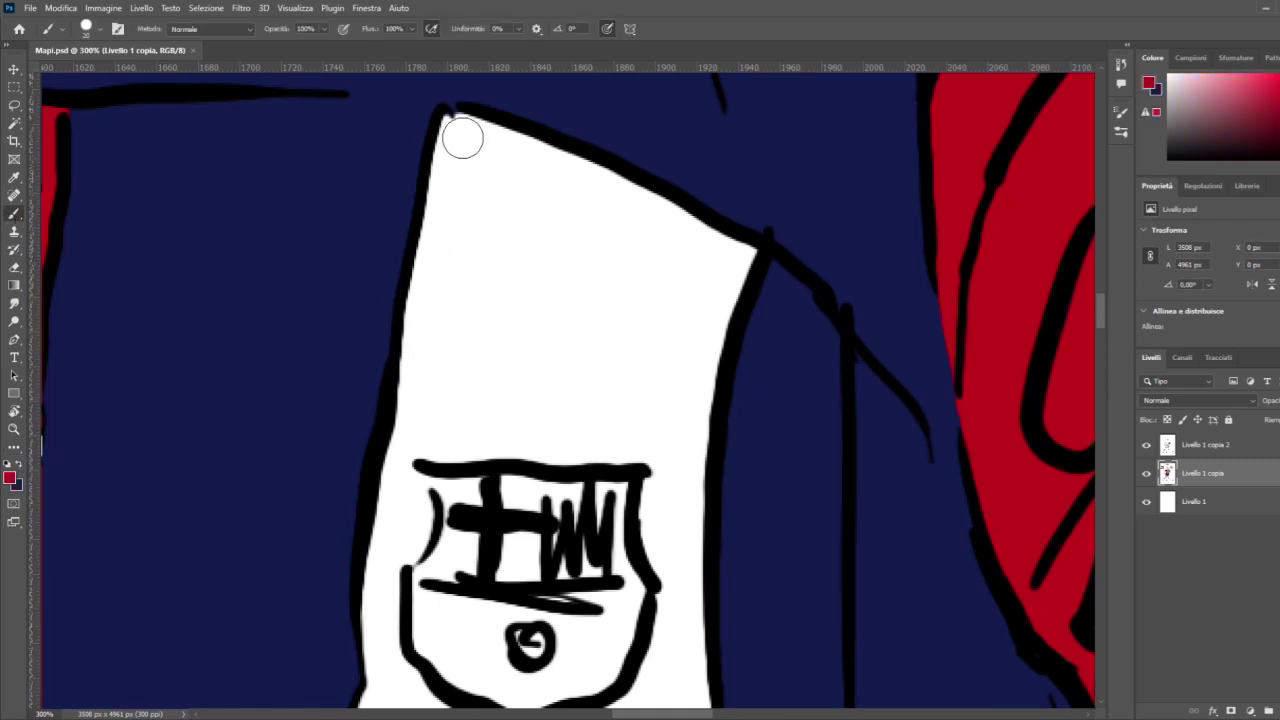
pyautogui.moveTo(452, 125)
pyautogui.mouseDown()
pyautogui.moveTo(553, 160)
pyautogui.moveTo(732, 262)
pyautogui.mouseUp()
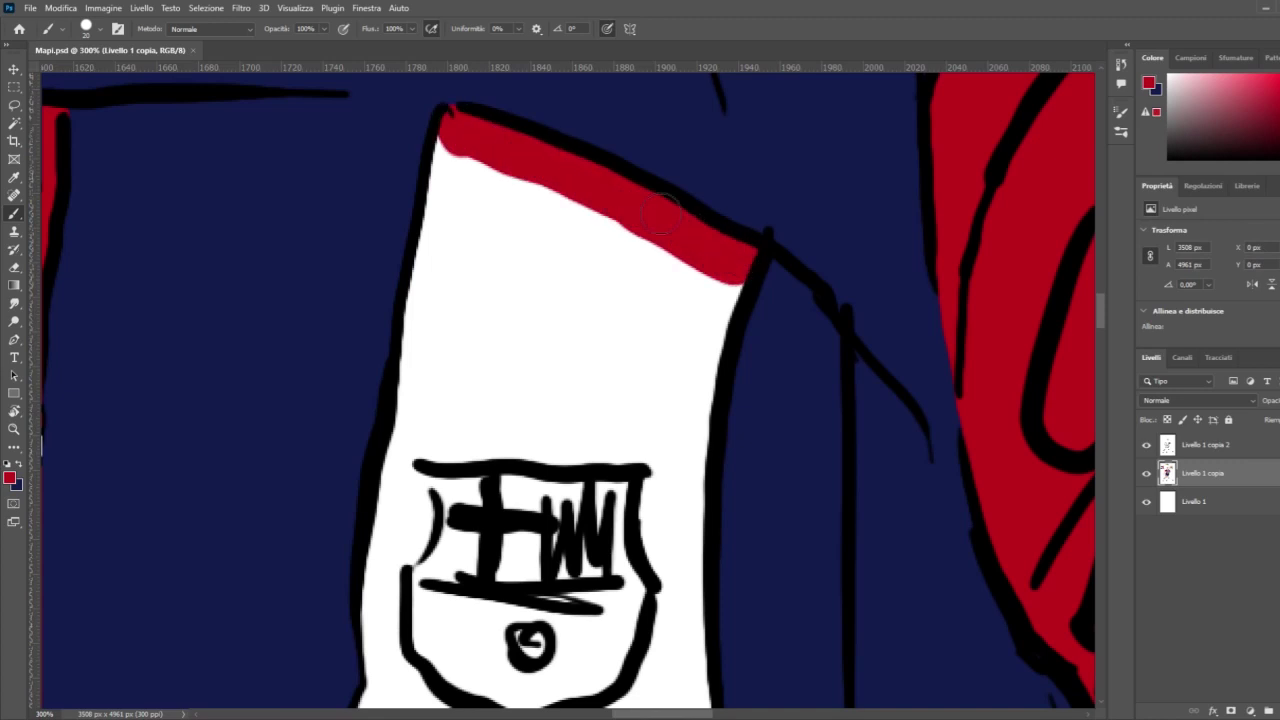
pyautogui.moveTo(455, 150)
pyautogui.mouseDown()
pyautogui.moveTo(430, 318)
pyautogui.moveTo(454, 243)
pyautogui.moveTo(461, 297)
pyautogui.moveTo(485, 302)
pyautogui.moveTo(536, 238)
pyautogui.moveTo(578, 250)
pyautogui.moveTo(591, 345)
pyautogui.moveTo(581, 221)
pyautogui.moveTo(646, 265)
pyautogui.moveTo(639, 242)
pyautogui.moveTo(661, 311)
pyautogui.moveTo(689, 315)
pyautogui.moveTo(724, 283)
pyautogui.moveTo(704, 437)
pyautogui.moveTo(667, 566)
pyautogui.moveTo(652, 530)
pyautogui.moveTo(655, 440)
pyautogui.mouseUp()
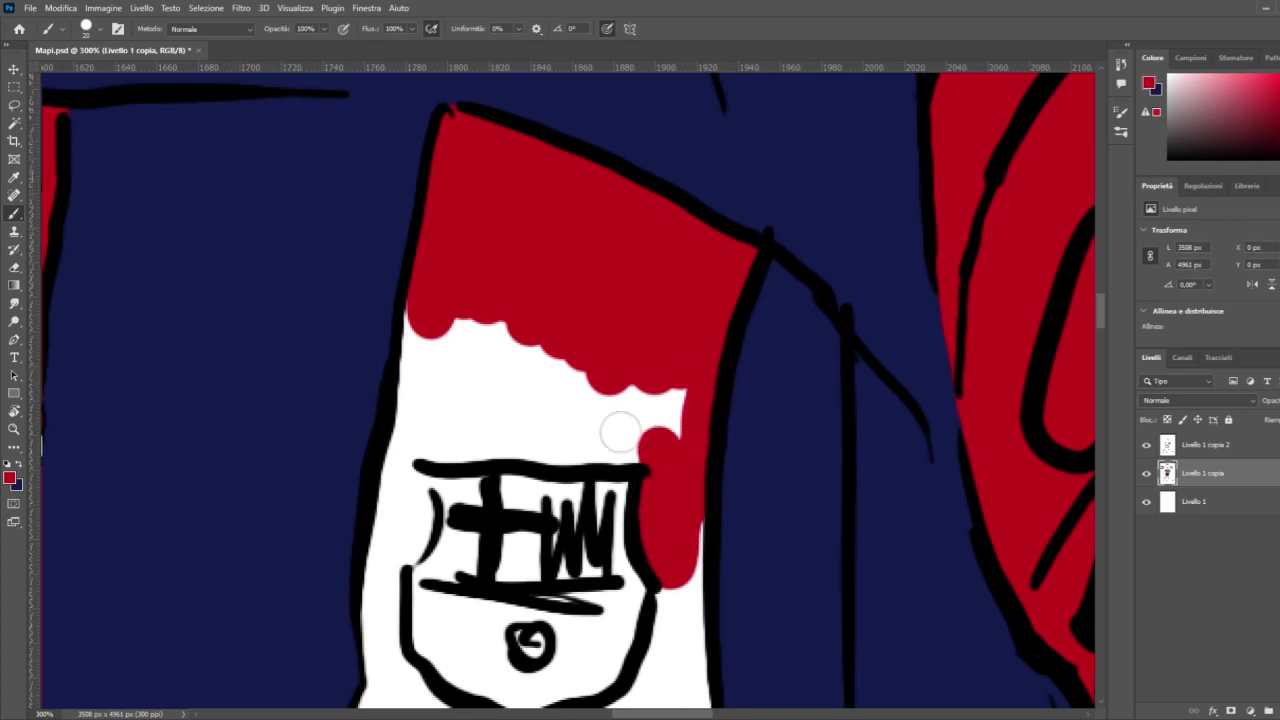
pyautogui.moveTo(445, 446)
pyautogui.mouseDown()
pyautogui.moveTo(426, 434)
pyautogui.moveTo(440, 444)
pyautogui.moveTo(634, 430)
pyautogui.moveTo(671, 406)
pyautogui.moveTo(425, 410)
pyautogui.moveTo(432, 290)
pyautogui.moveTo(485, 360)
pyautogui.moveTo(598, 376)
pyautogui.mouseUp()
# Step: Brush red along both sides and around the bottom of the club crest, leaving the crest white
pyautogui.scroll(-3, 620, 364)
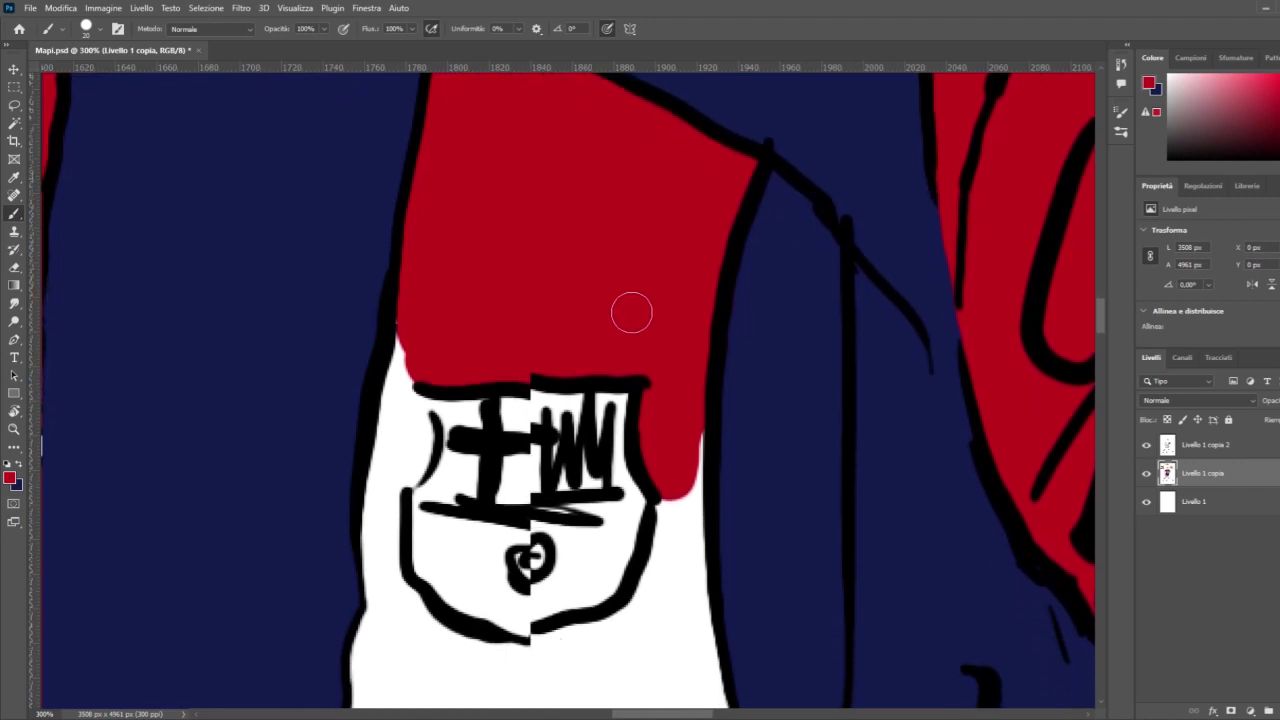
pyautogui.moveTo(398, 445)
pyautogui.mouseDown()
pyautogui.moveTo(400, 462)
pyautogui.moveTo(410, 432)
pyautogui.moveTo(398, 360)
pyautogui.moveTo(379, 506)
pyautogui.moveTo(374, 483)
pyautogui.mouseUp()
pyautogui.moveTo(383, 535)
pyautogui.mouseDown()
pyautogui.moveTo(391, 595)
pyautogui.moveTo(454, 643)
pyautogui.moveTo(399, 587)
pyautogui.moveTo(471, 640)
pyautogui.moveTo(604, 656)
pyautogui.moveTo(552, 644)
pyautogui.moveTo(630, 616)
pyautogui.moveTo(670, 504)
pyautogui.mouseUp()
pyautogui.moveTo(684, 434); pyautogui.dragTo(686, 640)
# Step: Fill the stripe between the club crest and the top of the Spotify lettering with red
pyautogui.scroll(-1, 760, 491)
pyautogui.scroll(-10, 760, 491)
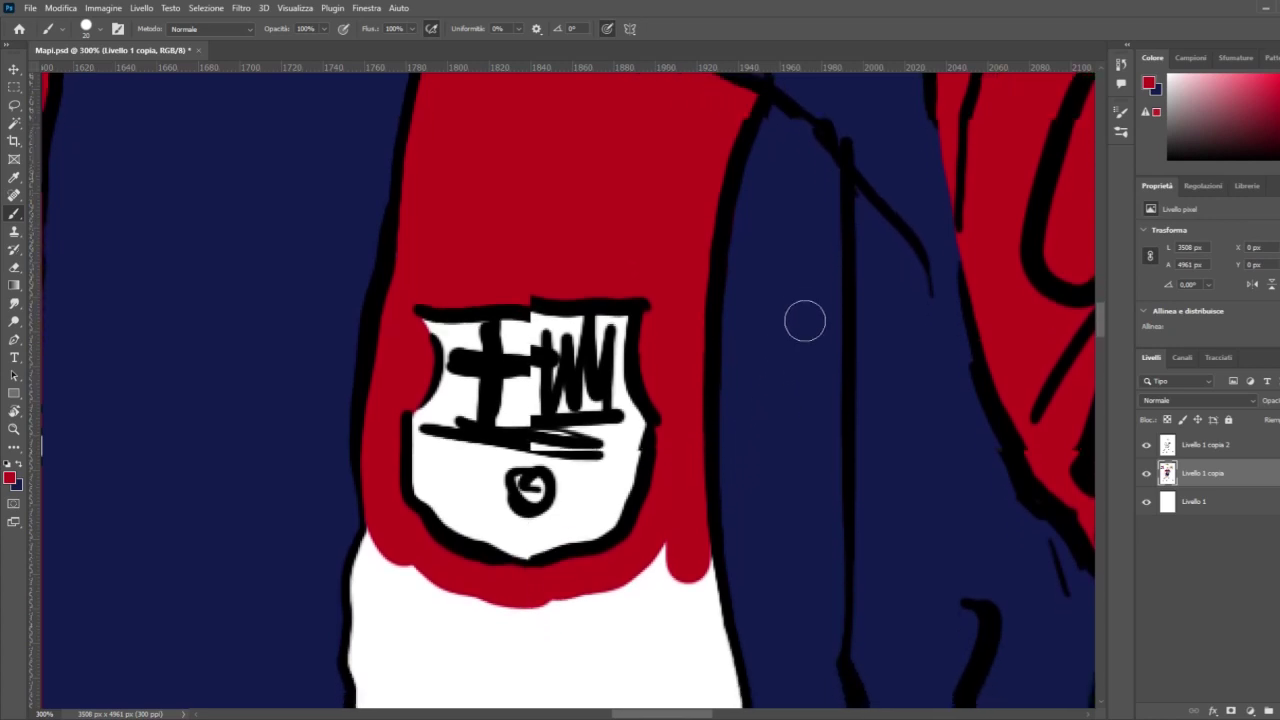
pyautogui.scroll(-4, 814, 143)
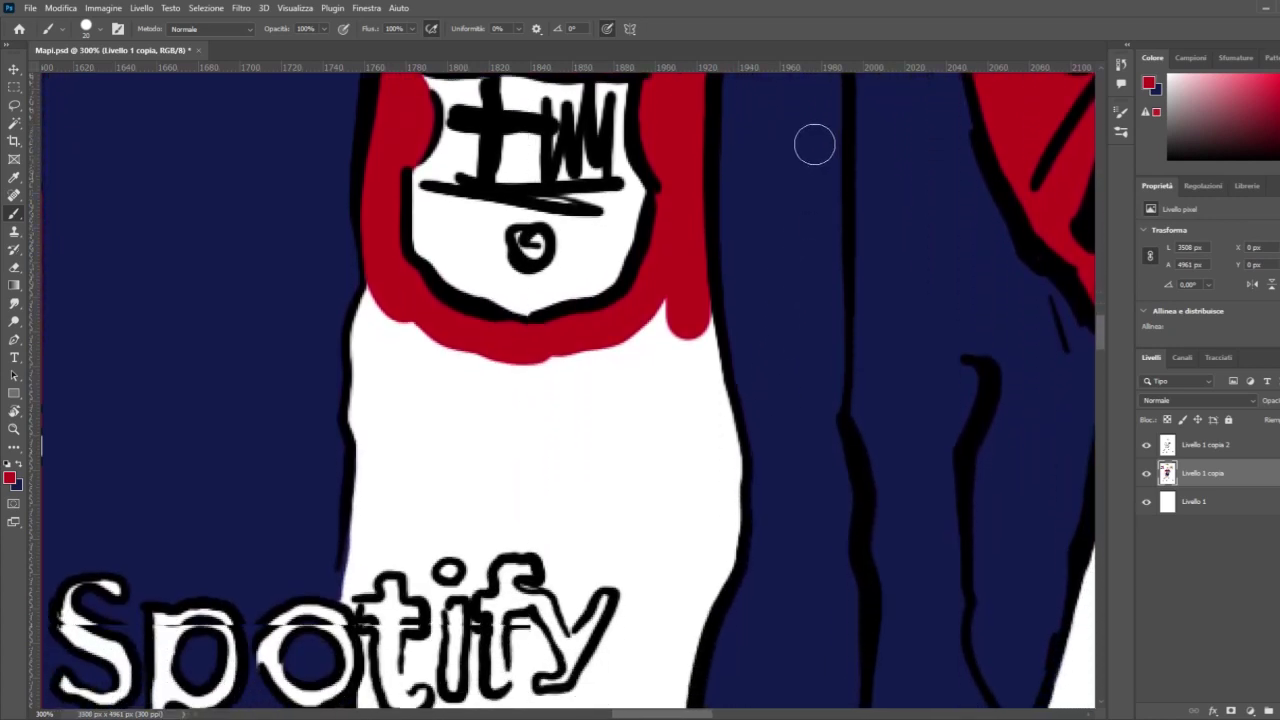
pyautogui.moveTo(378, 290)
pyautogui.mouseDown()
pyautogui.moveTo(373, 455)
pyautogui.moveTo(345, 597)
pyautogui.moveTo(347, 558)
pyautogui.mouseUp()
pyautogui.click(348, 586)
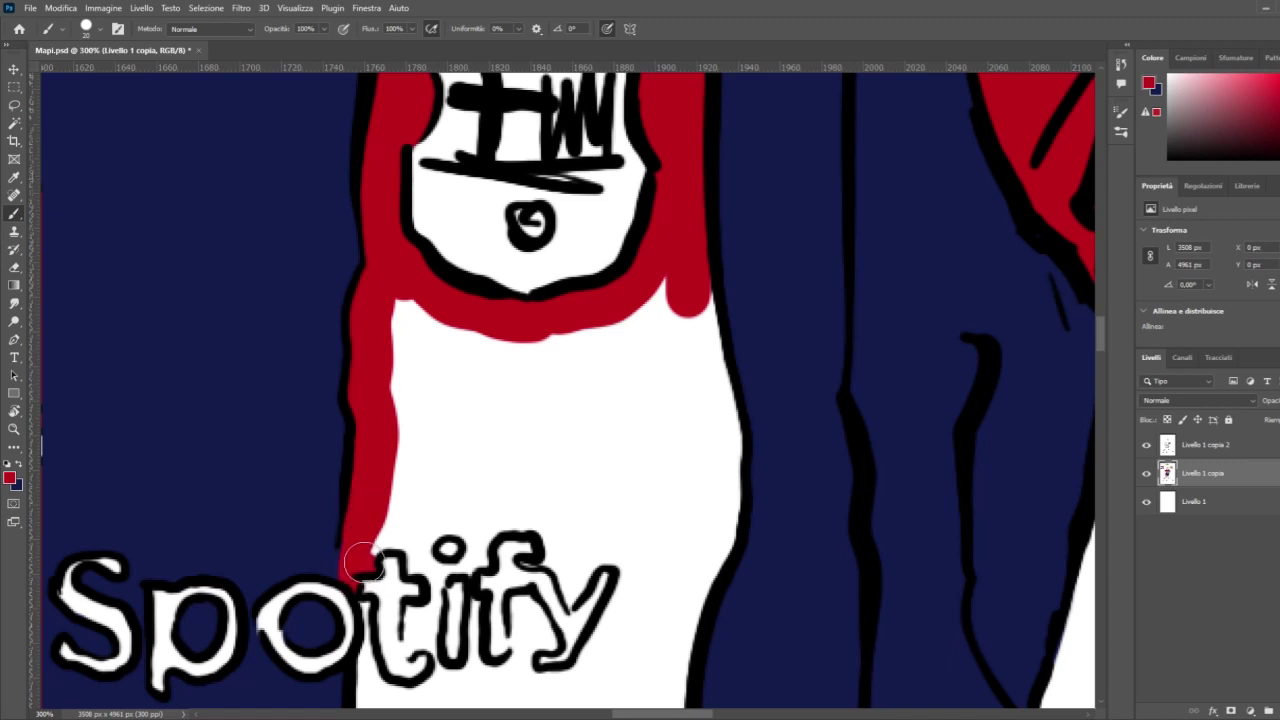
pyautogui.moveTo(360, 563)
pyautogui.mouseDown()
pyautogui.moveTo(396, 536)
pyautogui.moveTo(410, 474)
pyautogui.moveTo(399, 319)
pyautogui.moveTo(490, 351)
pyautogui.moveTo(614, 352)
pyautogui.moveTo(697, 277)
pyautogui.moveTo(724, 439)
pyautogui.moveTo(719, 539)
pyautogui.moveTo(676, 613)
pyautogui.moveTo(616, 647)
pyautogui.moveTo(651, 551)
pyautogui.moveTo(649, 616)
pyautogui.moveTo(652, 517)
pyautogui.mouseUp()
pyautogui.moveTo(670, 472)
pyautogui.mouseDown()
pyautogui.moveTo(683, 557)
pyautogui.moveTo(667, 289)
pyautogui.moveTo(636, 329)
pyautogui.moveTo(575, 362)
pyautogui.moveTo(467, 346)
pyautogui.moveTo(394, 399)
pyautogui.moveTo(458, 435)
pyautogui.moveTo(561, 355)
pyautogui.moveTo(596, 363)
pyautogui.moveTo(611, 417)
pyautogui.moveTo(639, 426)
pyautogui.moveTo(661, 480)
pyautogui.moveTo(629, 552)
pyautogui.moveTo(606, 555)
pyautogui.moveTo(624, 539)
pyautogui.moveTo(607, 549)
pyautogui.moveTo(610, 529)
pyautogui.moveTo(578, 564)
pyautogui.moveTo(573, 596)
pyautogui.moveTo(593, 559)
pyautogui.moveTo(568, 582)
pyautogui.moveTo(555, 563)
pyautogui.moveTo(524, 565)
pyautogui.moveTo(565, 566)
pyautogui.moveTo(555, 546)
pyautogui.moveTo(570, 561)
pyautogui.moveTo(569, 525)
pyautogui.moveTo(609, 491)
pyautogui.moveTo(594, 512)
pyautogui.moveTo(597, 480)
pyautogui.moveTo(449, 450)
pyautogui.moveTo(427, 492)
pyautogui.mouseUp()
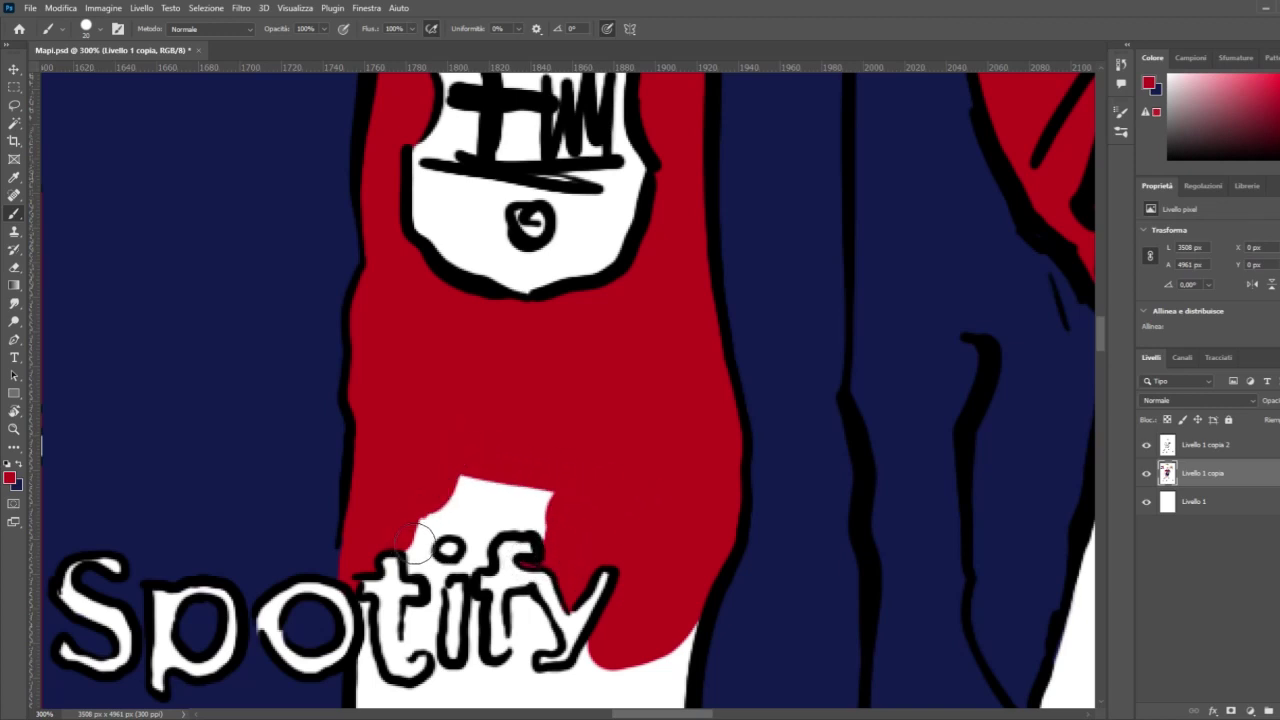
pyautogui.moveTo(420, 540); pyautogui.dragTo(418, 551)
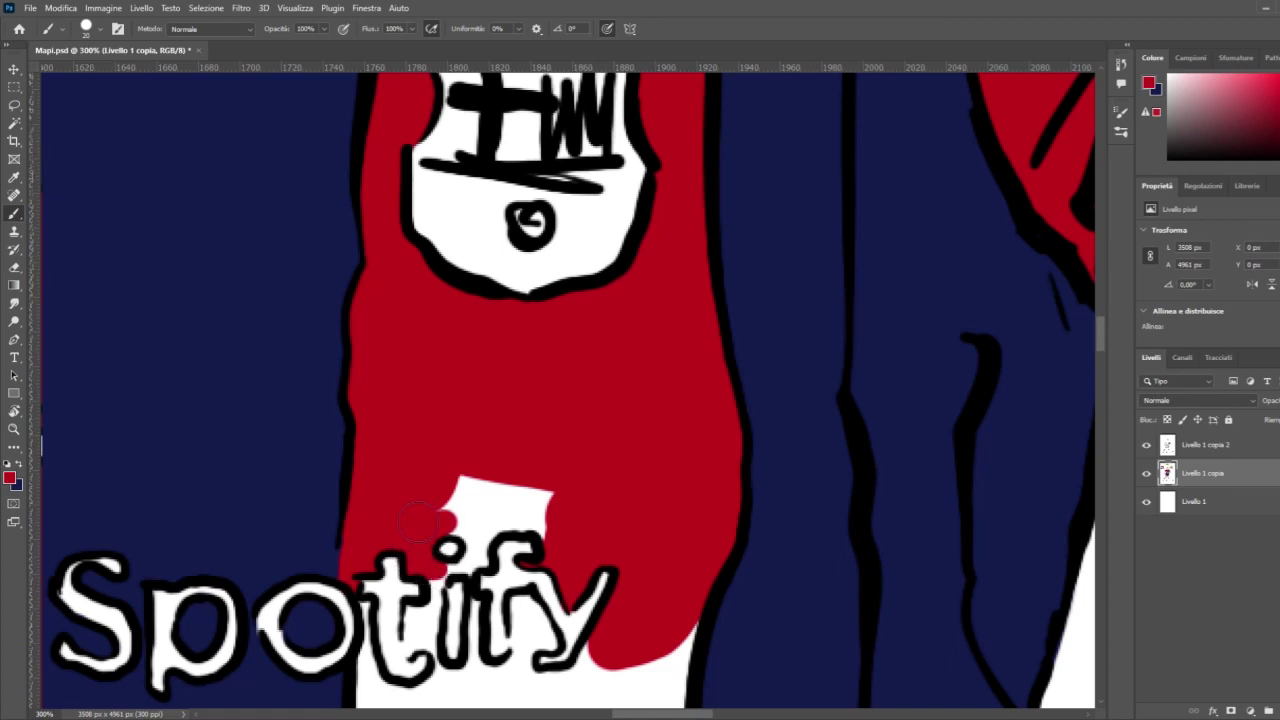
pyautogui.moveTo(420, 522)
pyautogui.mouseDown()
pyautogui.moveTo(476, 533)
pyautogui.moveTo(472, 555)
pyautogui.moveTo(444, 567)
pyautogui.moveTo(483, 561)
pyautogui.moveTo(491, 515)
pyautogui.moveTo(488, 525)
pyautogui.moveTo(531, 513)
pyautogui.moveTo(558, 524)
pyautogui.moveTo(541, 496)
pyautogui.moveTo(459, 497)
pyautogui.mouseUp()
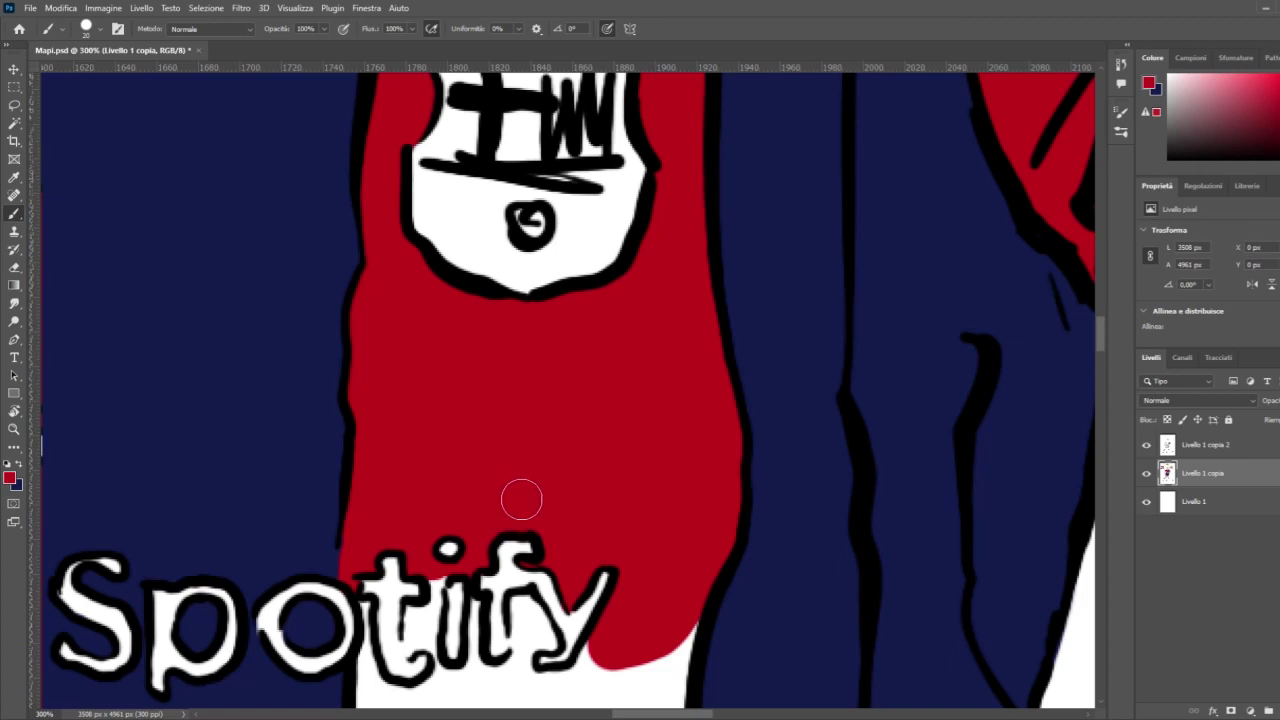
# Step: Paint red between and just below the "tify" letters and along the stripe's edge, keeping the letters white
pyautogui.scroll(-5, 521, 500)
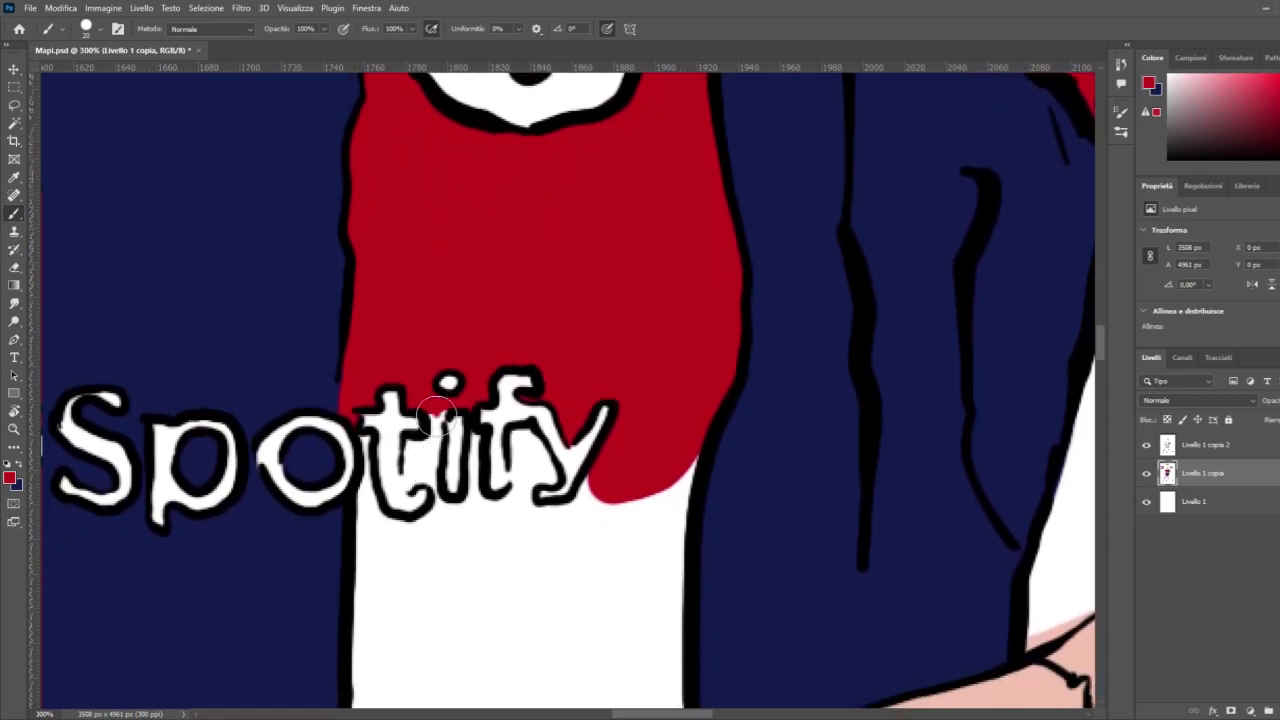
pyautogui.moveTo(437, 411)
pyautogui.mouseDown()
pyautogui.moveTo(430, 476)
pyautogui.moveTo(415, 477)
pyautogui.moveTo(414, 450)
pyautogui.mouseUp()
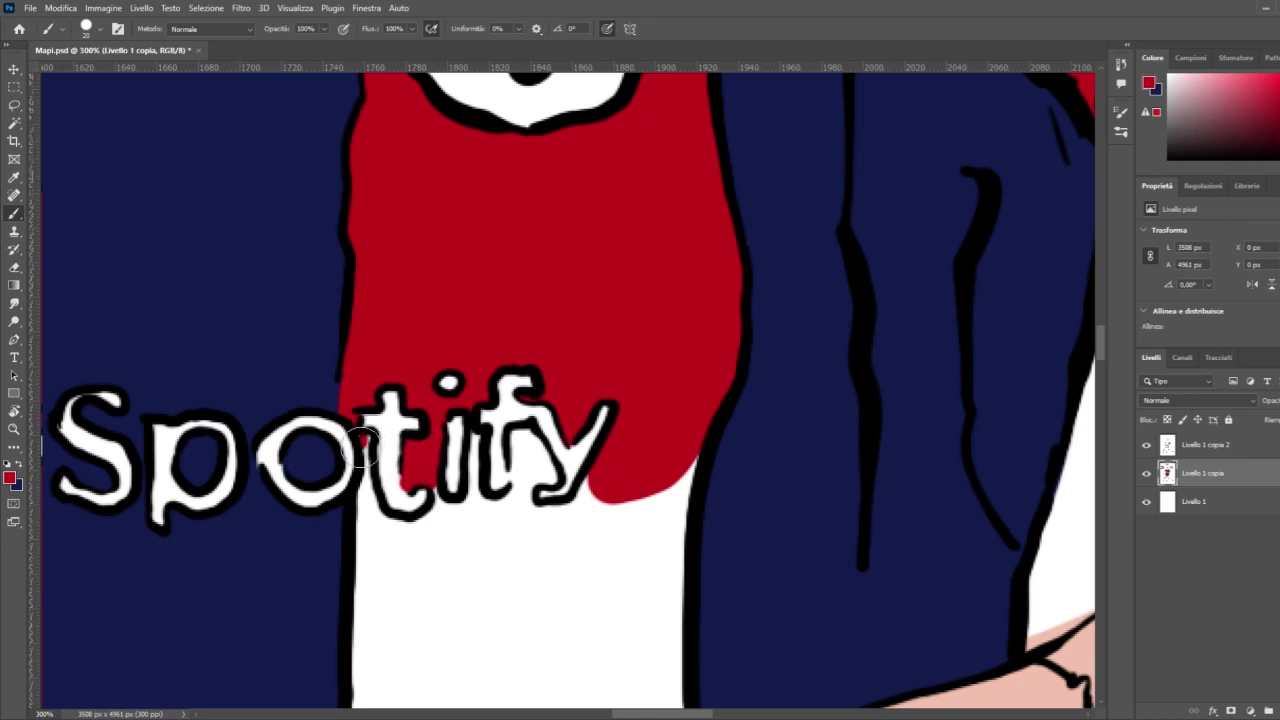
pyautogui.moveTo(366, 446)
pyautogui.mouseDown()
pyautogui.moveTo(364, 507)
pyautogui.moveTo(362, 494)
pyautogui.moveTo(398, 559)
pyautogui.mouseUp()
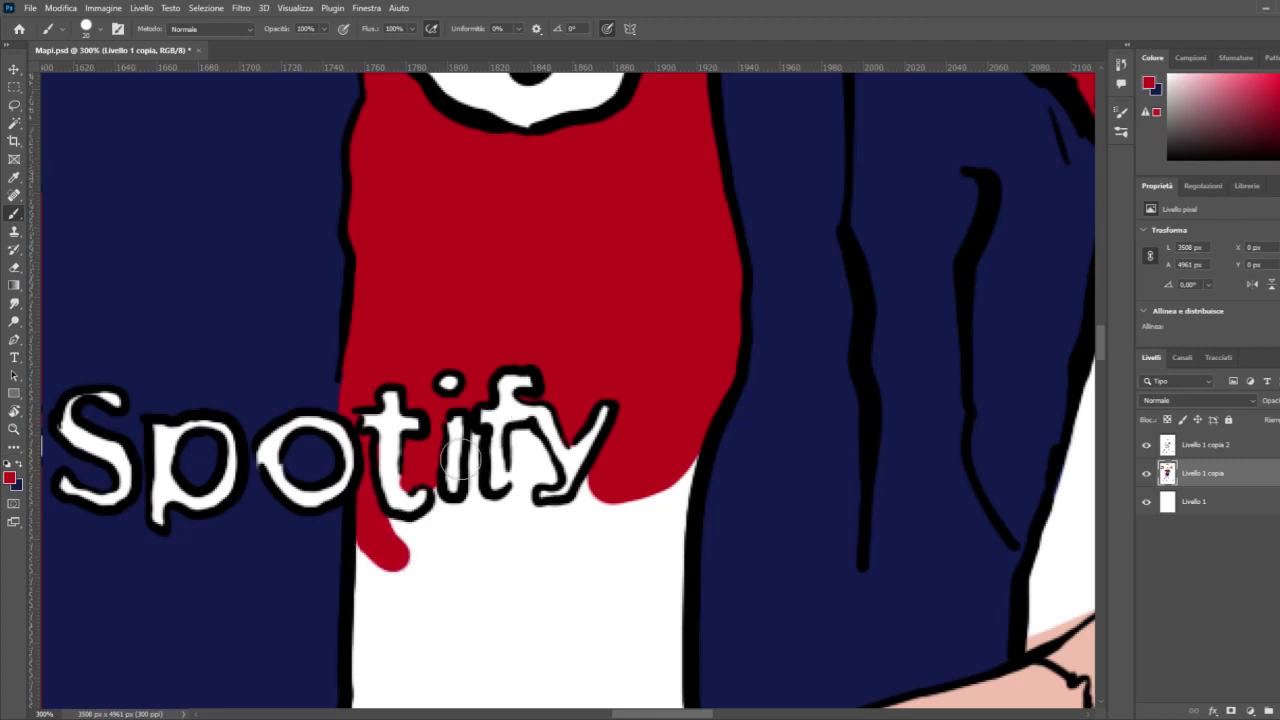
pyautogui.moveTo(434, 500)
pyautogui.mouseDown()
pyautogui.moveTo(460, 522)
pyautogui.moveTo(409, 538)
pyautogui.mouseUp()
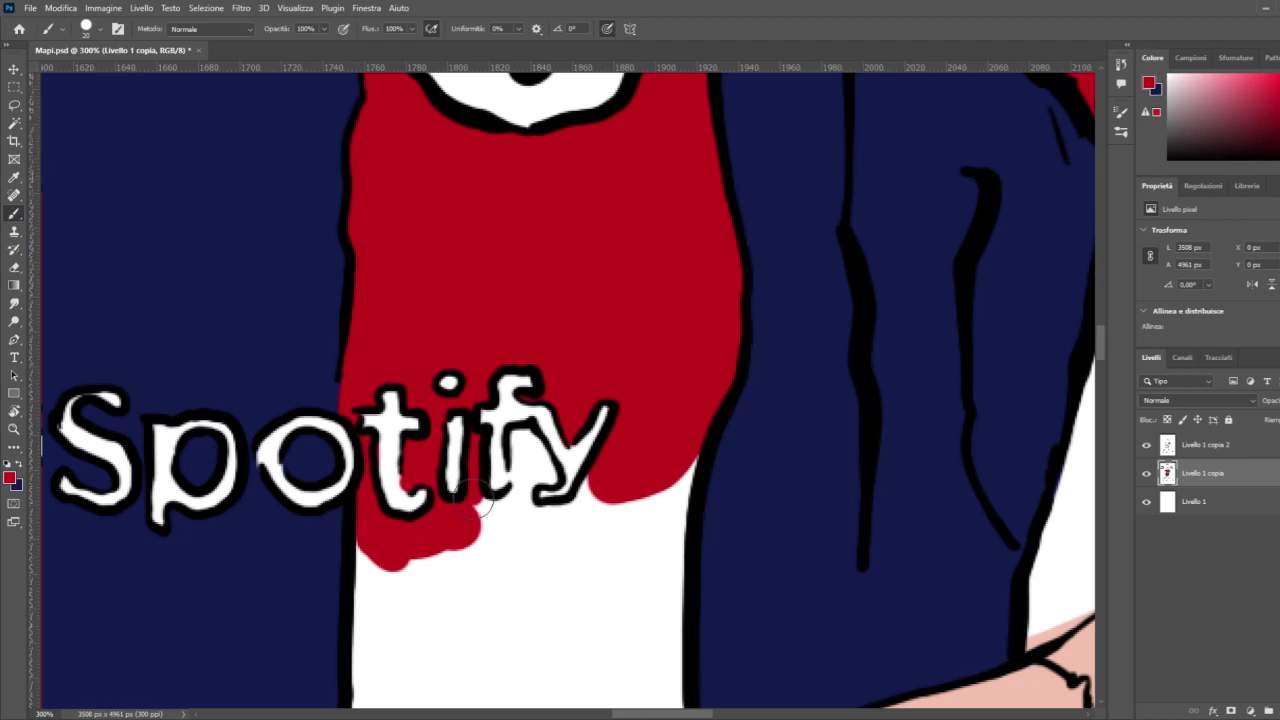
pyautogui.moveTo(483, 517)
pyautogui.mouseDown()
pyautogui.moveTo(512, 512)
pyautogui.moveTo(521, 438)
pyautogui.moveTo(540, 457)
pyautogui.mouseUp()
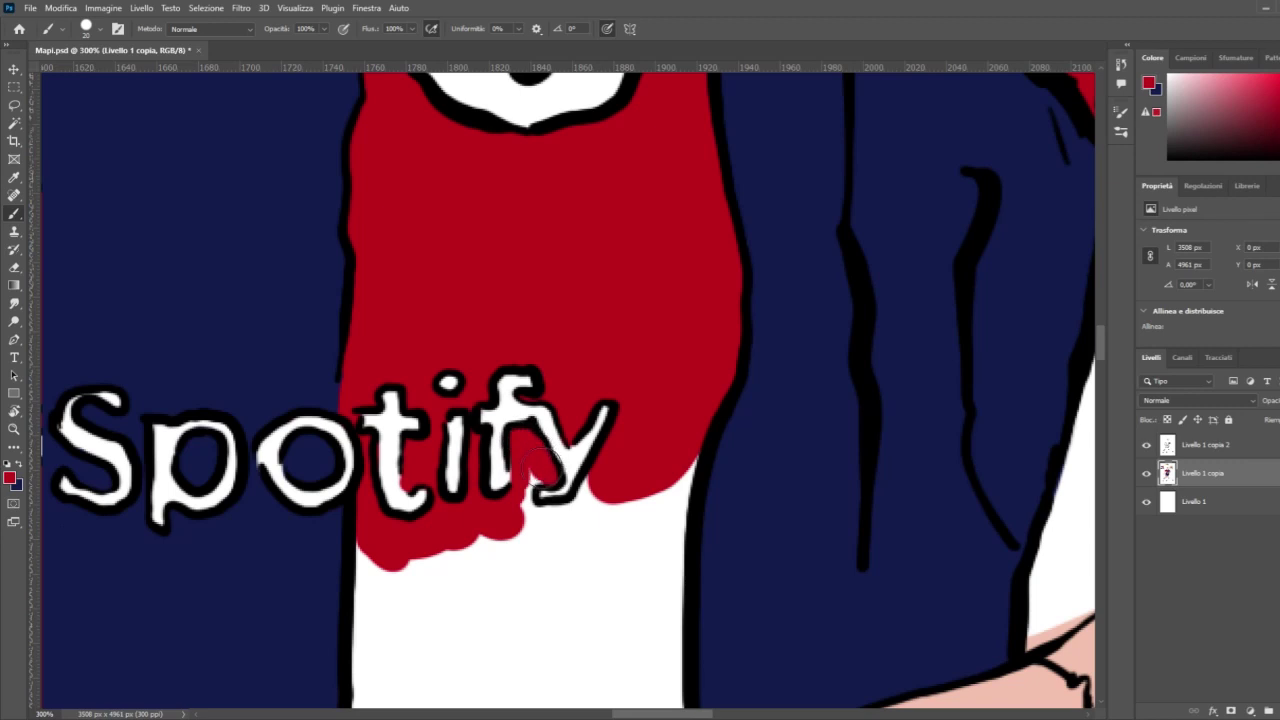
pyautogui.moveTo(527, 470)
pyautogui.mouseDown()
pyautogui.moveTo(537, 522)
pyautogui.moveTo(561, 526)
pyautogui.moveTo(604, 490)
pyautogui.moveTo(606, 543)
pyautogui.moveTo(657, 506)
pyautogui.moveTo(674, 523)
pyautogui.mouseUp()
pyautogui.moveTo(688, 451); pyautogui.dragTo(654, 618)
# Step: Fill the remaining white area of the stripe between the Spotify lettering and the hand with red
pyautogui.scroll(-5, 400, 463)
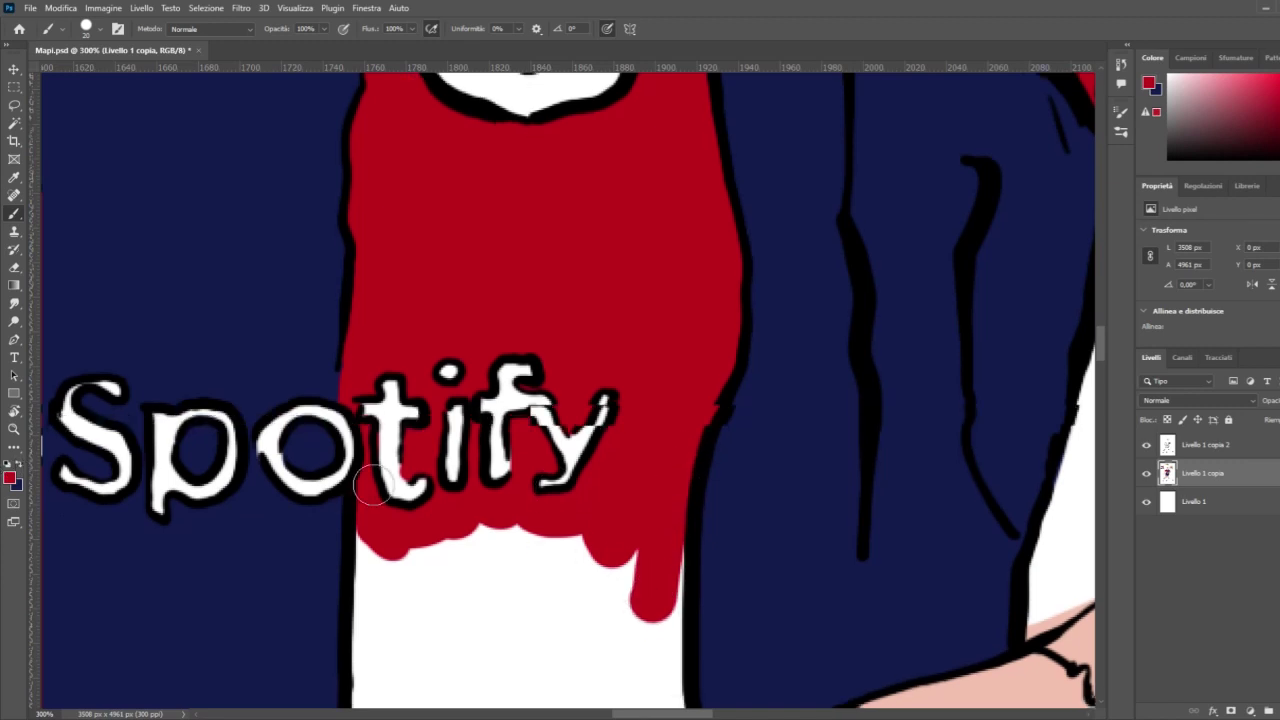
pyautogui.scroll(-1, 413, 462)
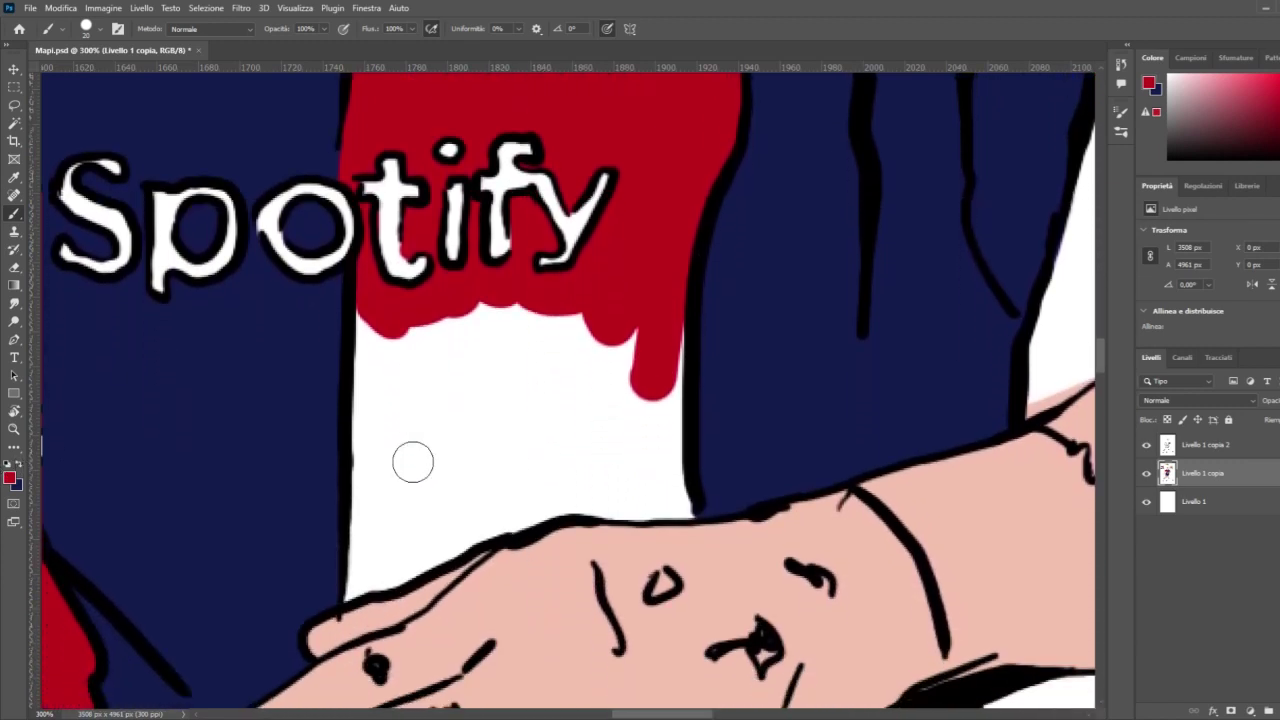
pyautogui.click(352, 590)
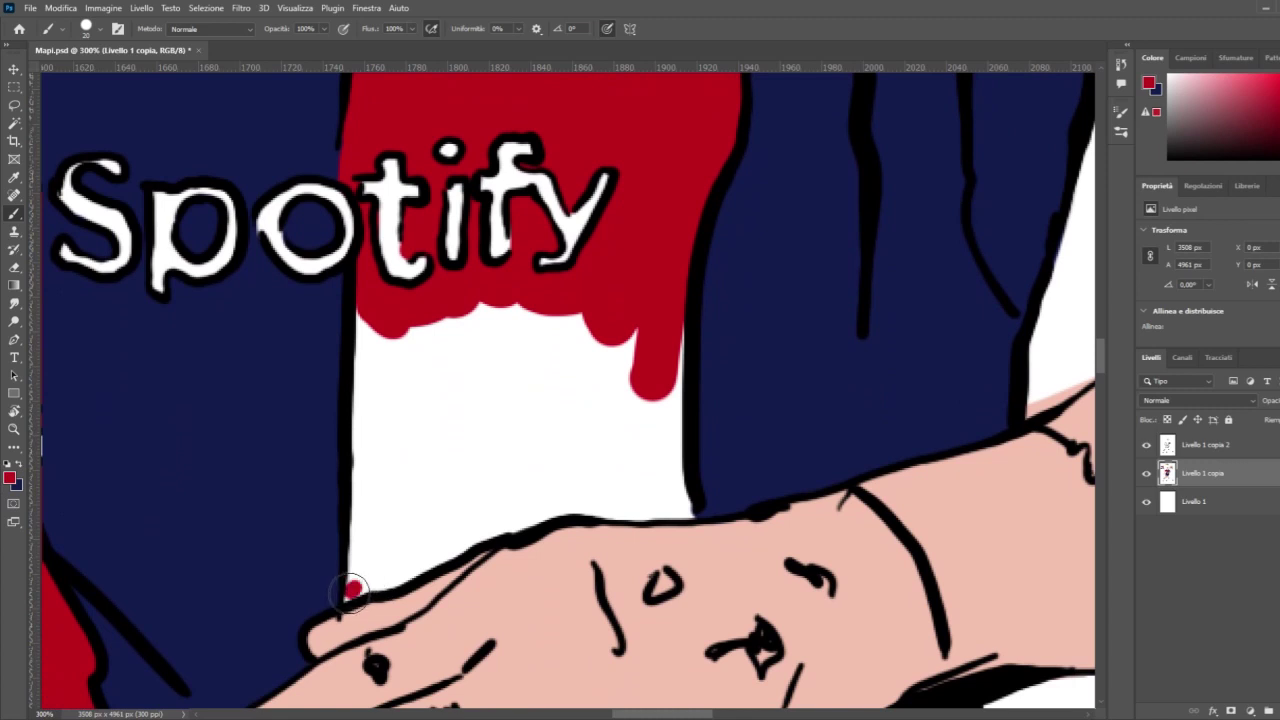
pyautogui.moveTo(352, 590)
pyautogui.mouseDown()
pyautogui.moveTo(492, 517)
pyautogui.moveTo(578, 494)
pyautogui.moveTo(668, 506)
pyautogui.moveTo(680, 491)
pyautogui.moveTo(673, 448)
pyautogui.mouseUp()
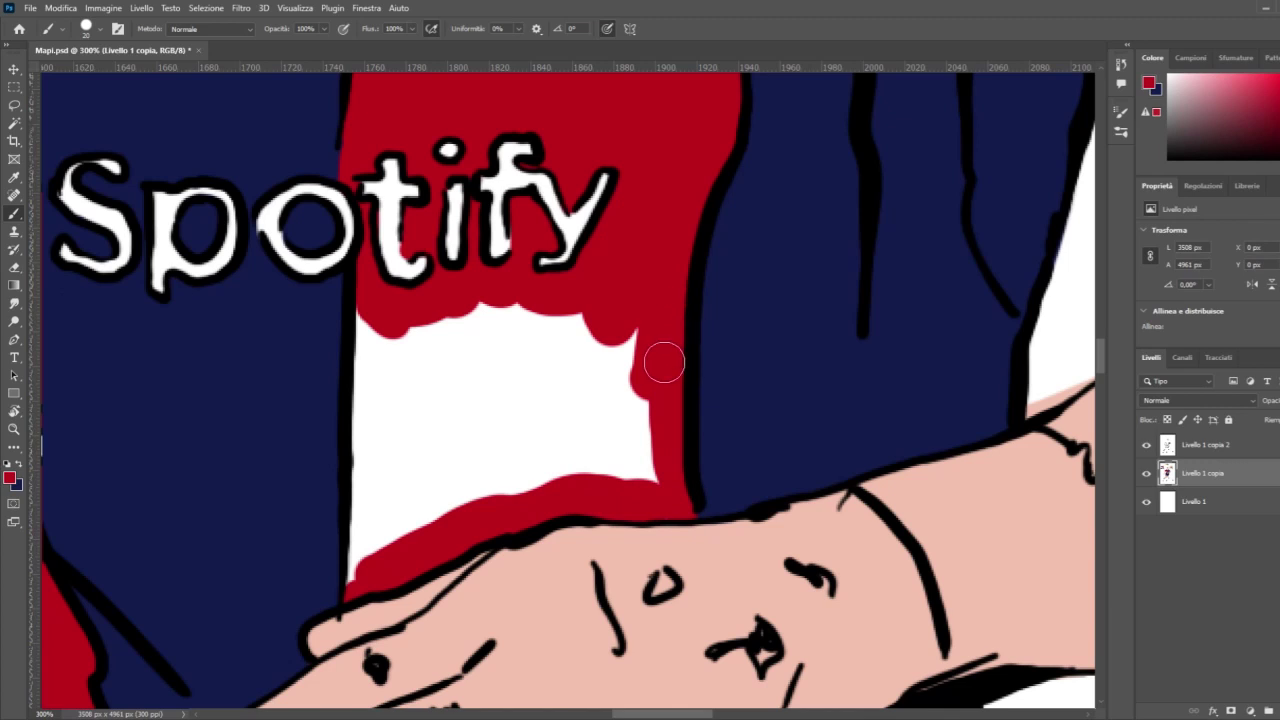
pyautogui.moveTo(664, 362)
pyautogui.mouseDown()
pyautogui.moveTo(648, 475)
pyautogui.moveTo(560, 478)
pyautogui.moveTo(465, 503)
pyautogui.moveTo(382, 547)
pyautogui.moveTo(356, 583)
pyautogui.moveTo(374, 330)
pyautogui.mouseUp()
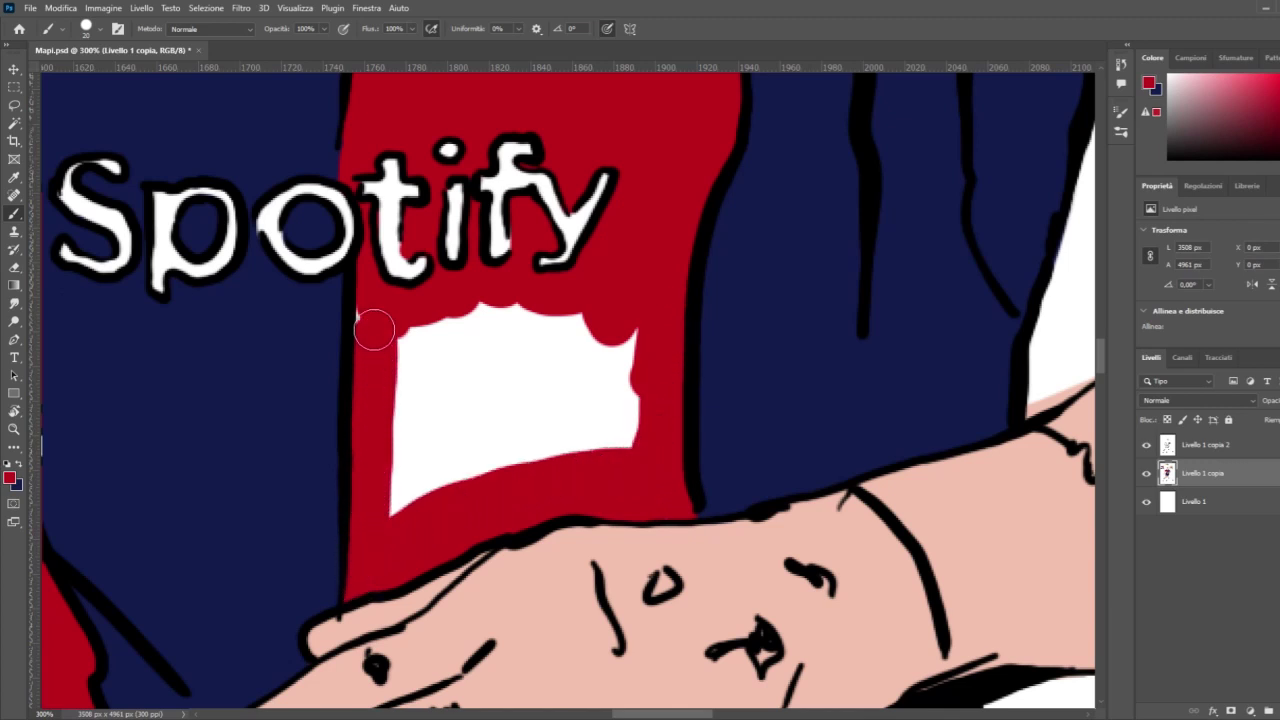
pyautogui.moveTo(371, 426)
pyautogui.mouseDown()
pyautogui.moveTo(383, 517)
pyautogui.moveTo(516, 465)
pyautogui.moveTo(632, 446)
pyautogui.moveTo(631, 315)
pyautogui.moveTo(553, 305)
pyautogui.moveTo(461, 318)
pyautogui.moveTo(392, 364)
pyautogui.moveTo(399, 486)
pyautogui.moveTo(423, 421)
pyautogui.moveTo(447, 413)
pyautogui.moveTo(462, 432)
pyautogui.moveTo(495, 402)
pyautogui.moveTo(512, 427)
pyautogui.moveTo(539, 415)
pyautogui.moveTo(601, 432)
pyautogui.moveTo(606, 467)
pyautogui.mouseUp()
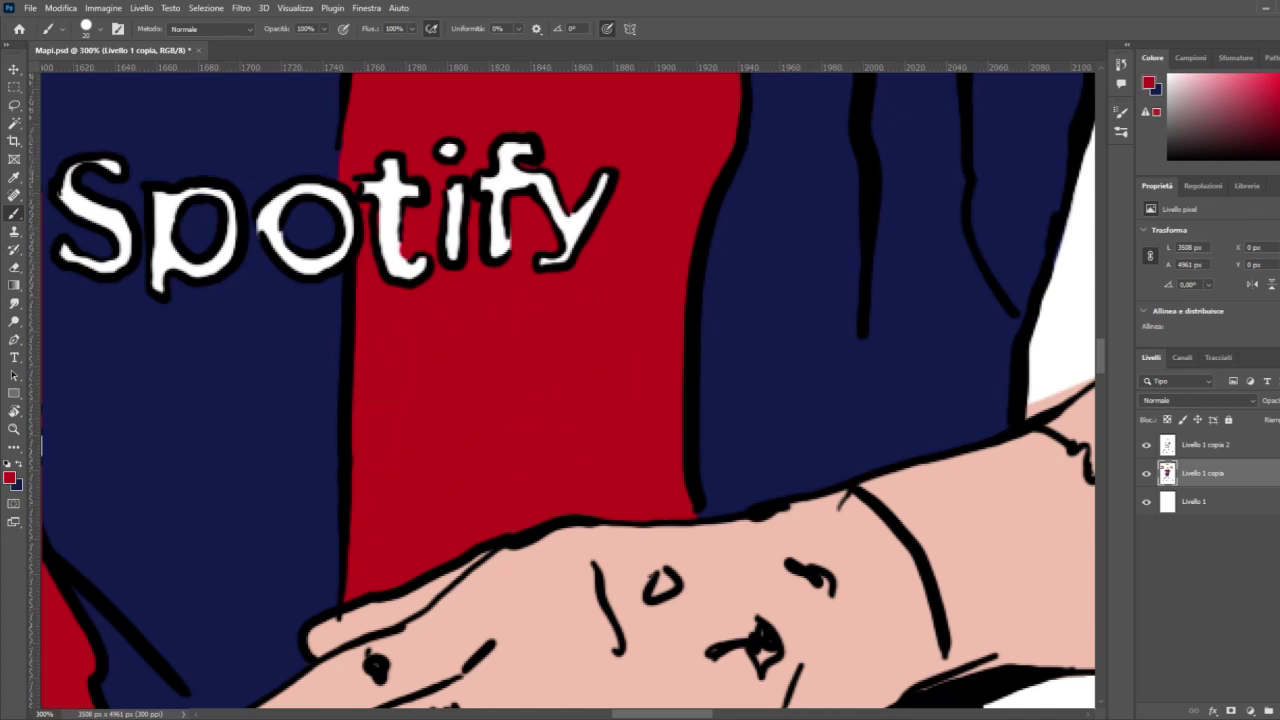
# Step: Paint the inner ends of the two gaps between the lower fingers red, undoing and repainting the stroke in the second gap
pyautogui.scroll(-5, 599, 397)
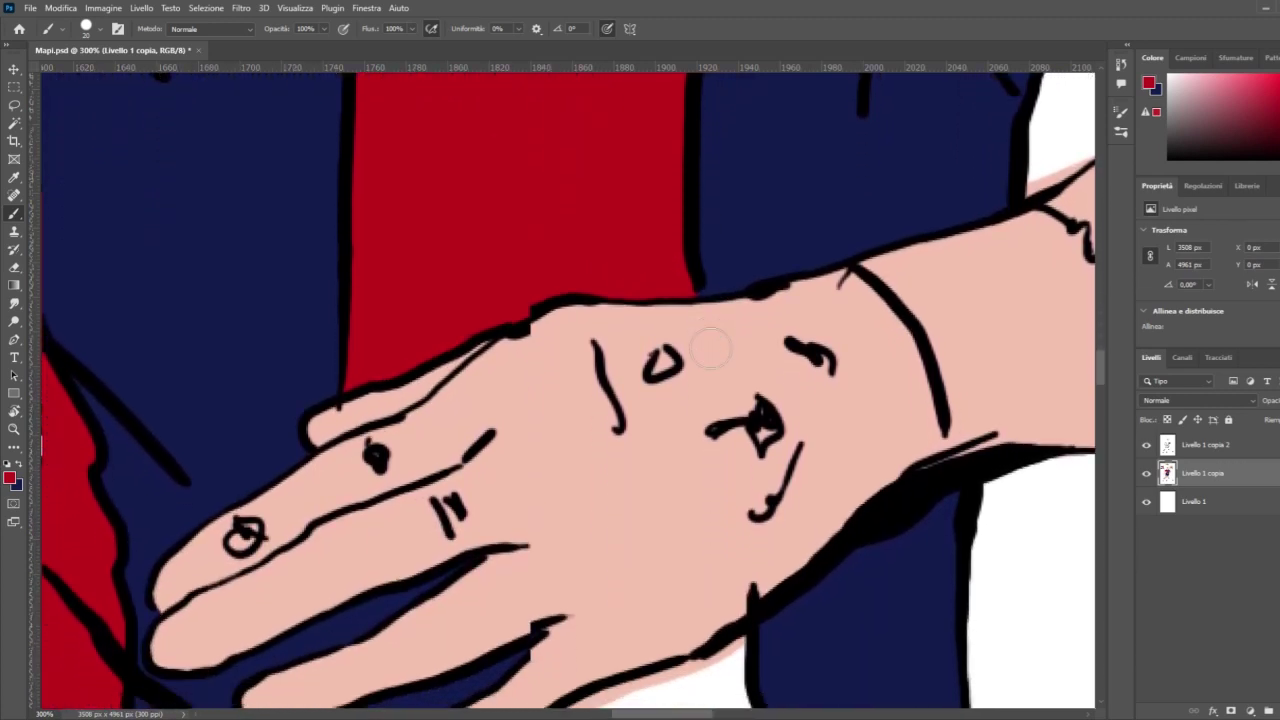
pyautogui.scroll(-4, 710, 349)
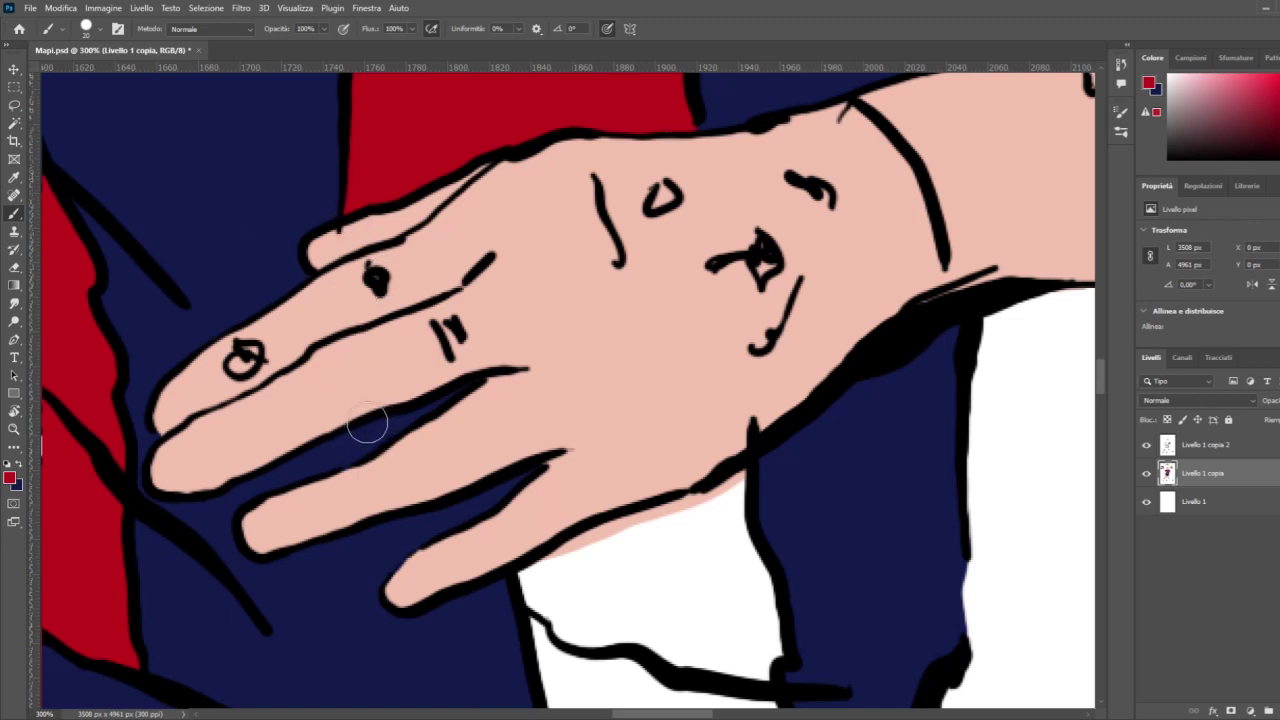
pyautogui.moveTo(370, 424); pyautogui.dragTo(378, 440)
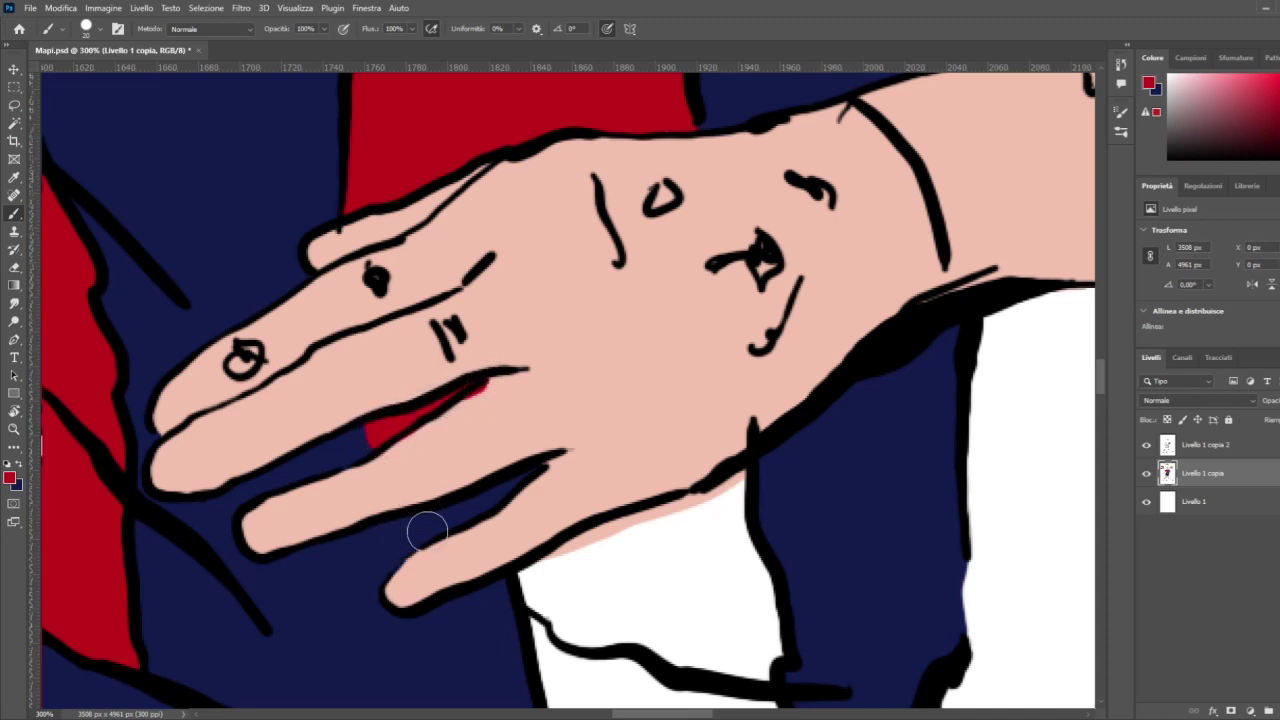
pyautogui.moveTo(426, 532); pyautogui.dragTo(493, 492)
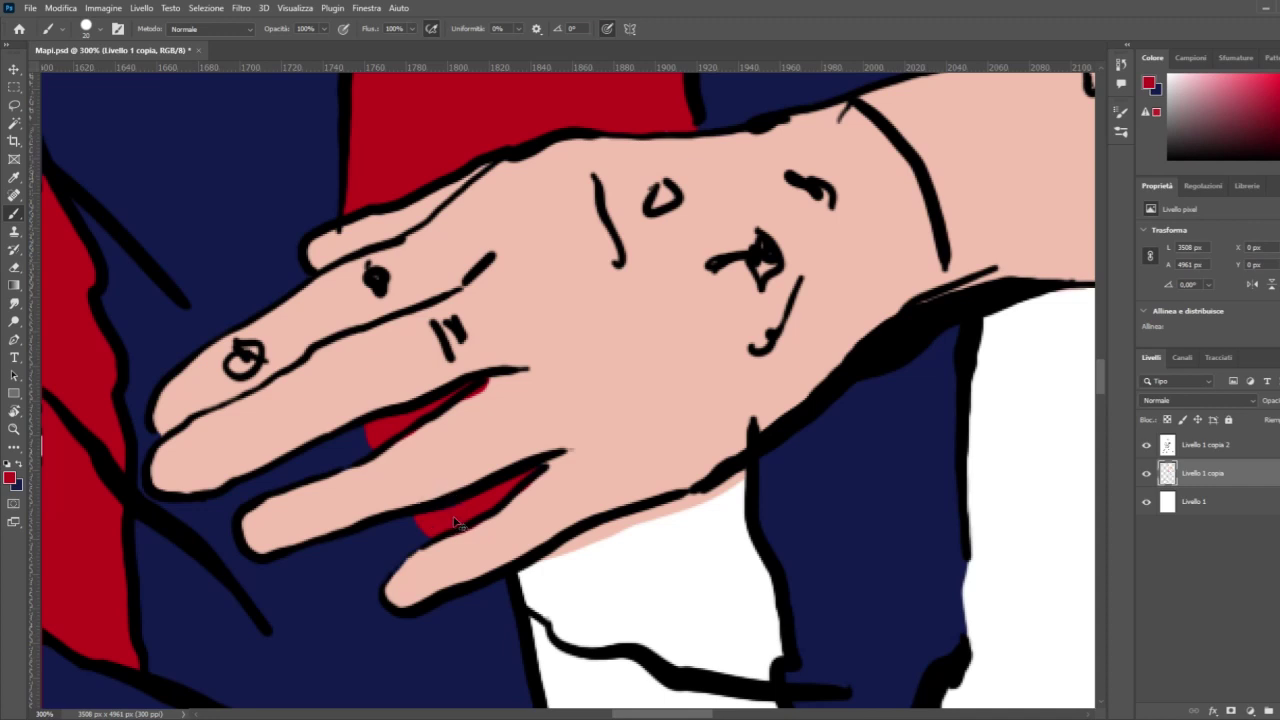
pyautogui.hotkey('ctrl', 'z')
pyautogui.hotkey('ctrl', 'z')
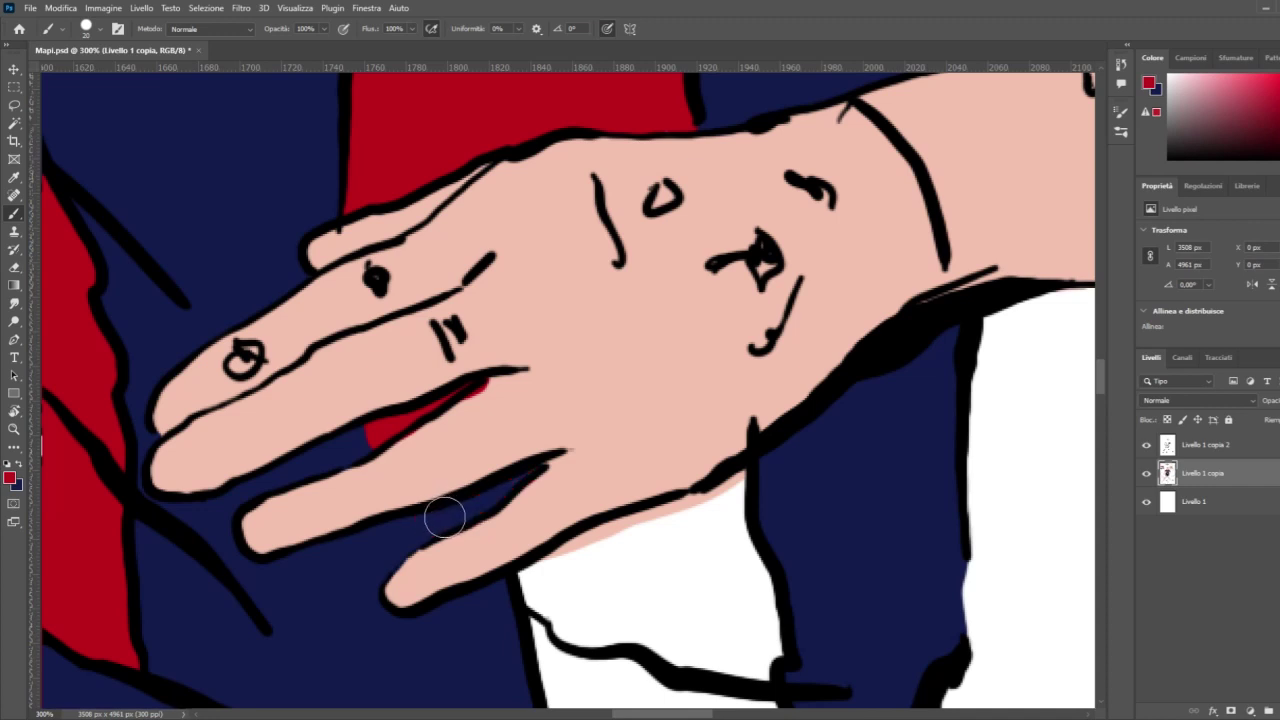
pyautogui.moveTo(446, 514); pyautogui.dragTo(451, 509)
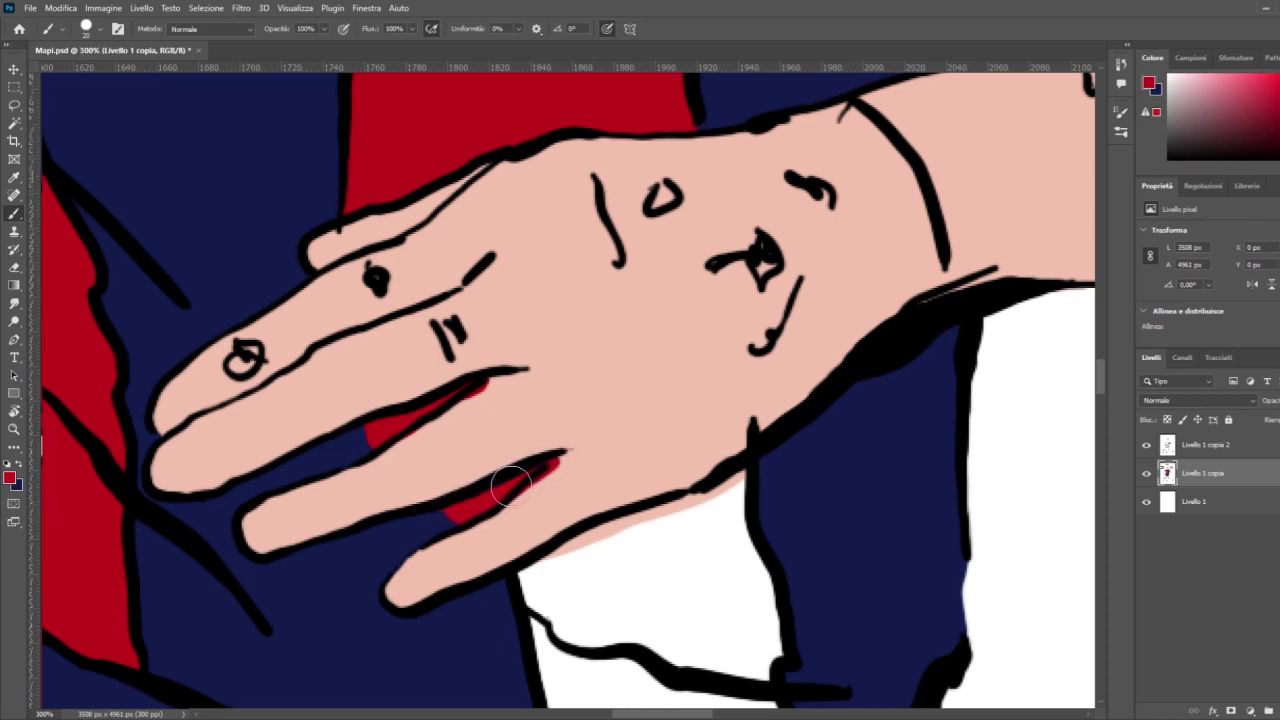
# Step: Fill the white part of the shirt stripe below the hand with red, down to the shirt's hem
pyautogui.moveTo(528, 580)
pyautogui.mouseDown()
pyautogui.moveTo(746, 474)
pyautogui.moveTo(725, 529)
pyautogui.moveTo(732, 572)
pyautogui.mouseUp()
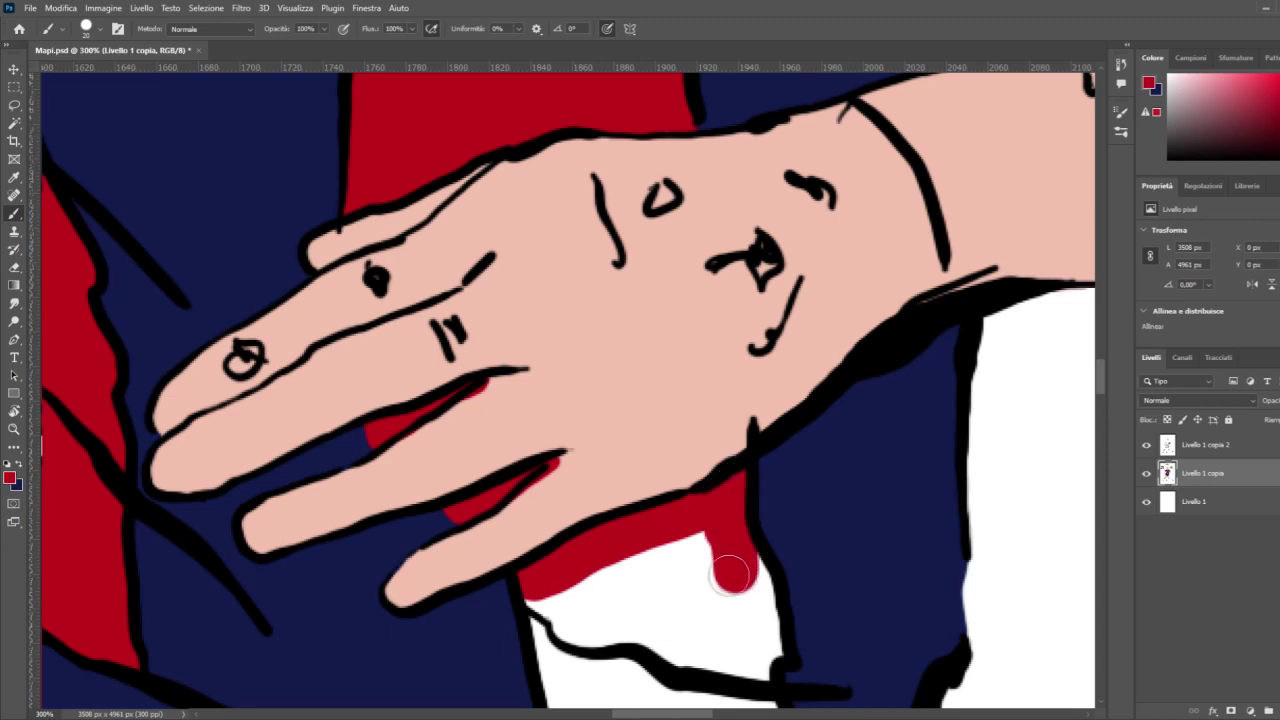
pyautogui.scroll(-5, 729, 523)
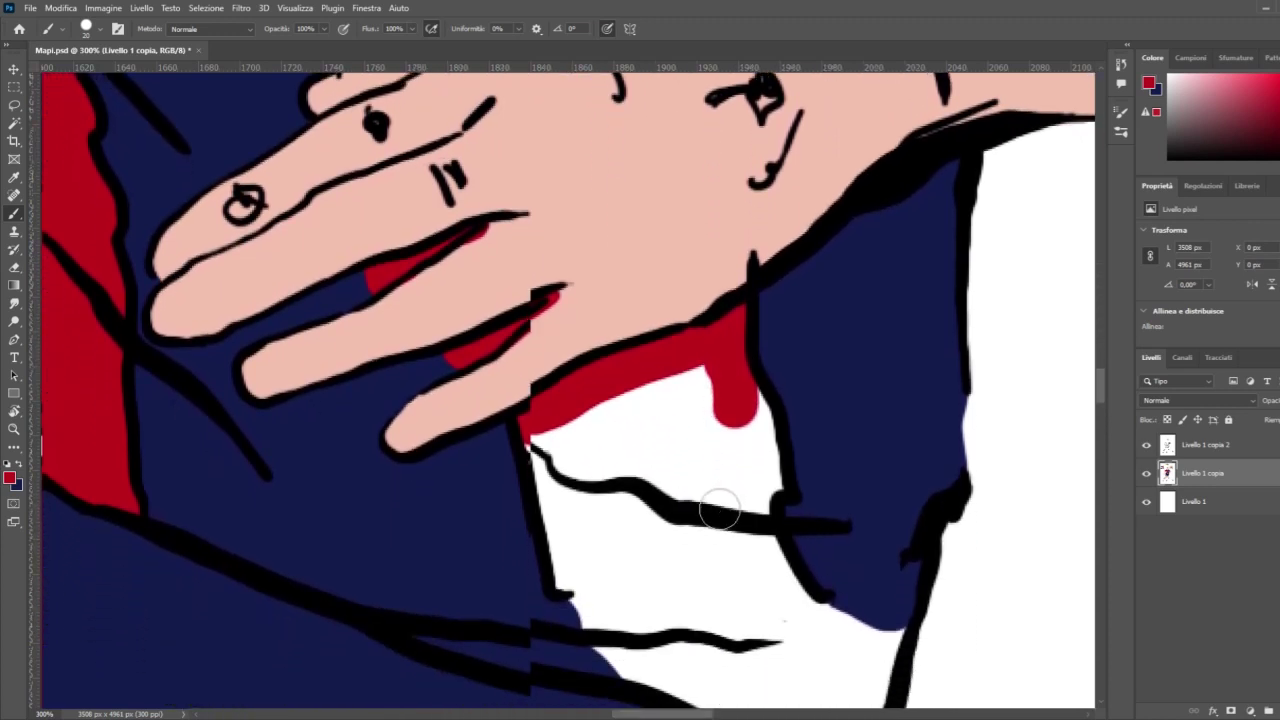
pyautogui.moveTo(545, 392)
pyautogui.mouseDown()
pyautogui.moveTo(573, 540)
pyautogui.moveTo(635, 617)
pyautogui.moveTo(758, 678)
pyautogui.moveTo(860, 655)
pyautogui.moveTo(850, 670)
pyautogui.moveTo(876, 623)
pyautogui.mouseUp()
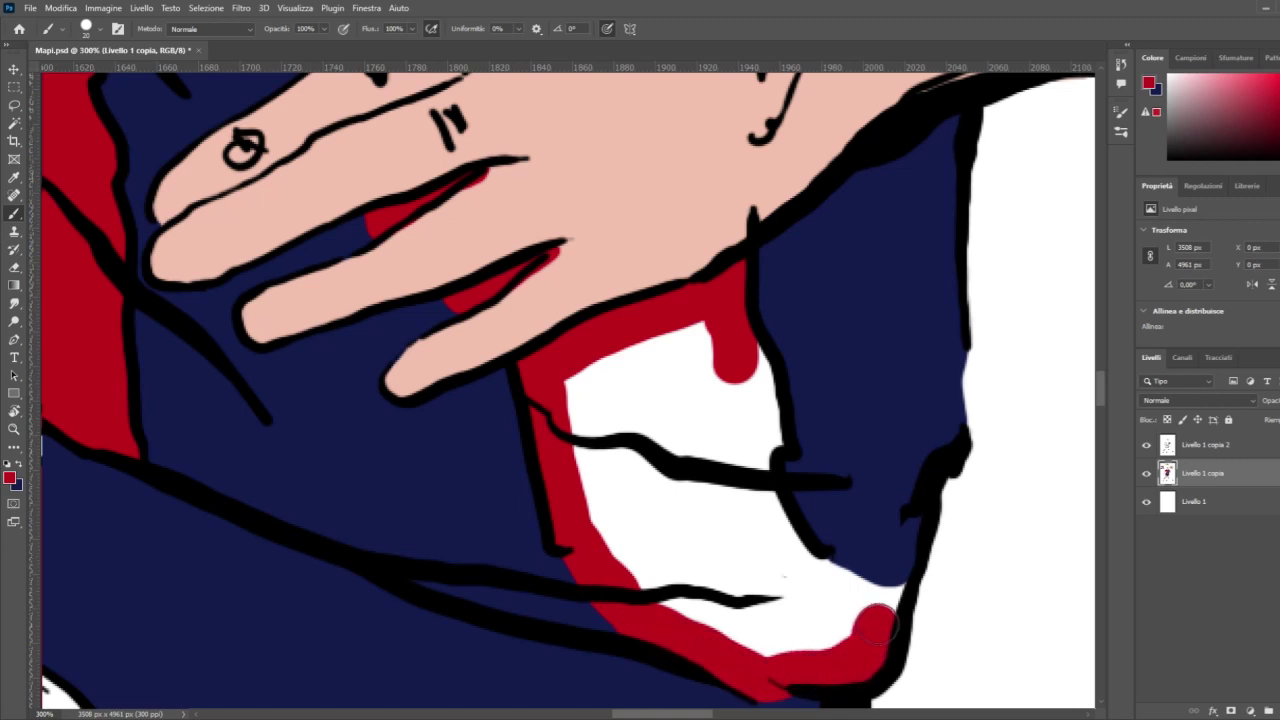
pyautogui.moveTo(746, 356)
pyautogui.mouseDown()
pyautogui.moveTo(766, 429)
pyautogui.moveTo(754, 449)
pyautogui.moveTo(763, 495)
pyautogui.moveTo(848, 590)
pyautogui.moveTo(880, 600)
pyautogui.mouseUp()
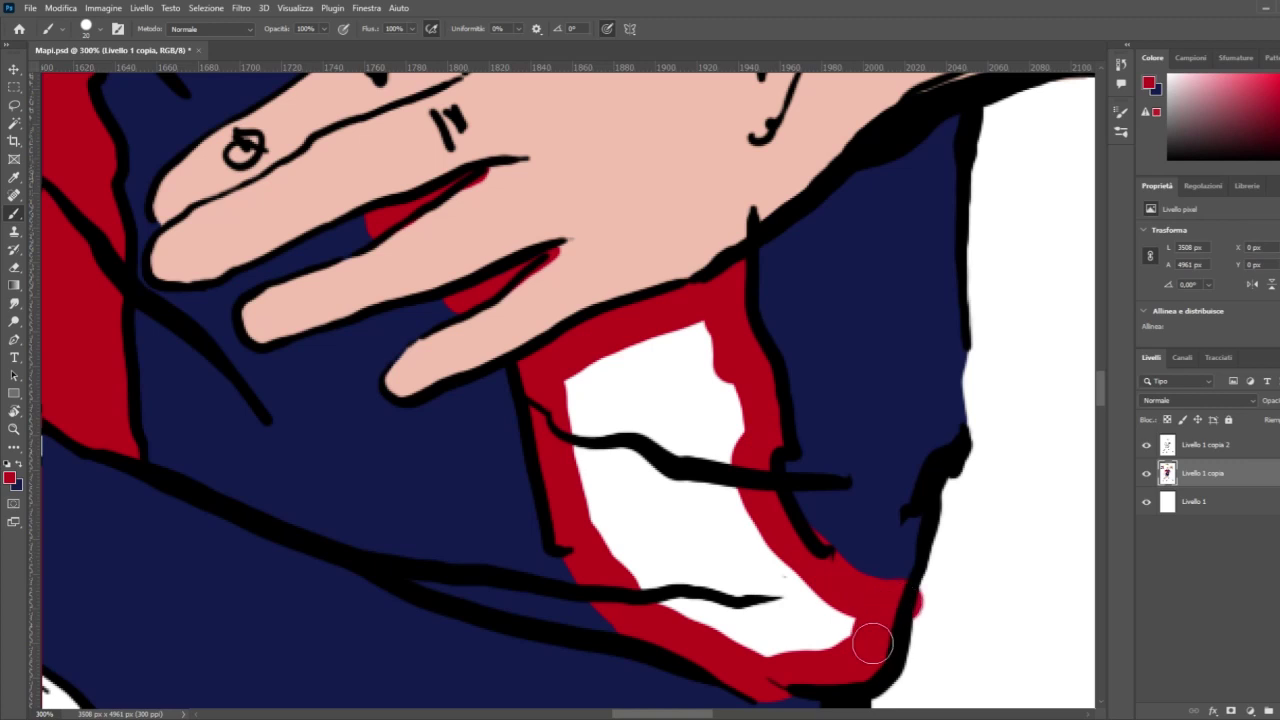
pyautogui.moveTo(872, 644)
pyautogui.mouseDown()
pyautogui.moveTo(875, 604)
pyautogui.moveTo(815, 621)
pyautogui.moveTo(648, 378)
pyautogui.moveTo(564, 380)
pyautogui.moveTo(577, 418)
pyautogui.moveTo(623, 359)
pyautogui.moveTo(697, 330)
pyautogui.moveTo(726, 405)
pyautogui.moveTo(723, 528)
pyautogui.moveTo(694, 463)
pyautogui.moveTo(626, 490)
pyautogui.mouseUp()
pyautogui.moveTo(577, 453)
pyautogui.mouseDown()
pyautogui.moveTo(613, 573)
pyautogui.moveTo(639, 595)
pyautogui.moveTo(634, 550)
pyautogui.moveTo(651, 563)
pyautogui.moveTo(667, 508)
pyautogui.moveTo(705, 575)
pyautogui.moveTo(742, 606)
pyautogui.moveTo(682, 599)
pyautogui.moveTo(791, 640)
pyautogui.mouseUp()
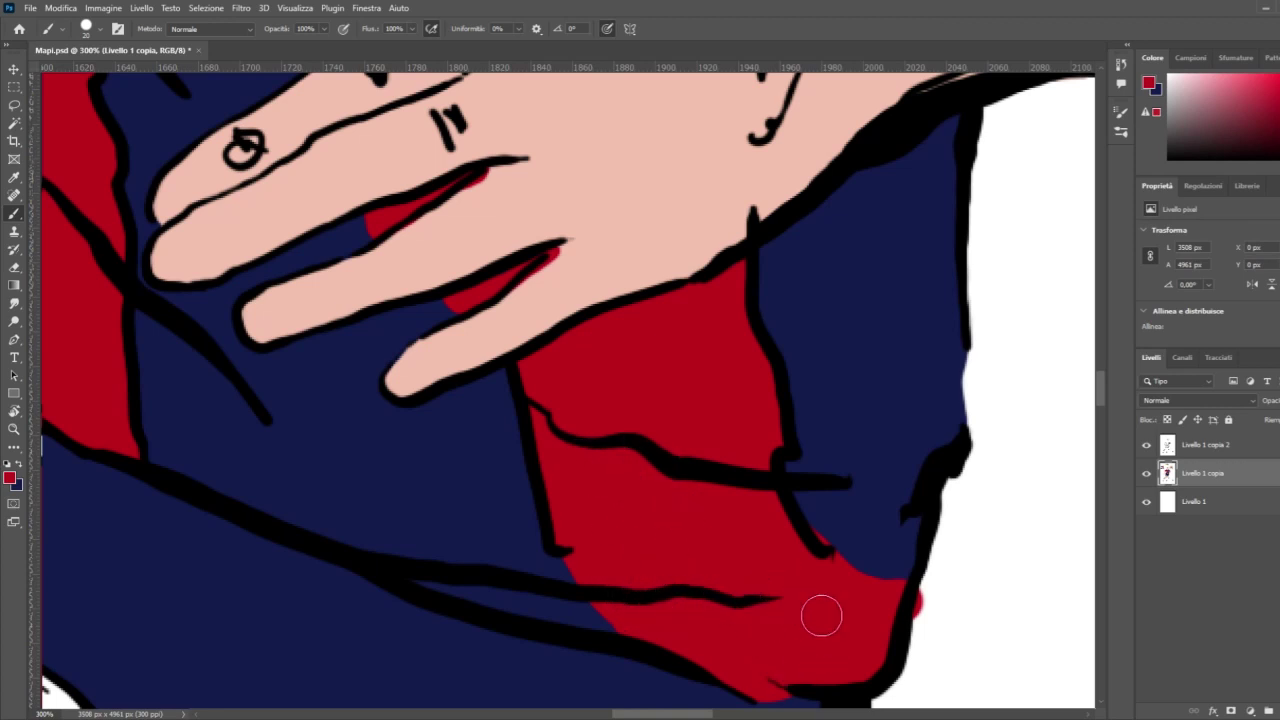
# Step: Switch to the dark blue and clean up the blue edges beside the stripe's lower end and along the shorts' waist
pyautogui.click(16, 463)
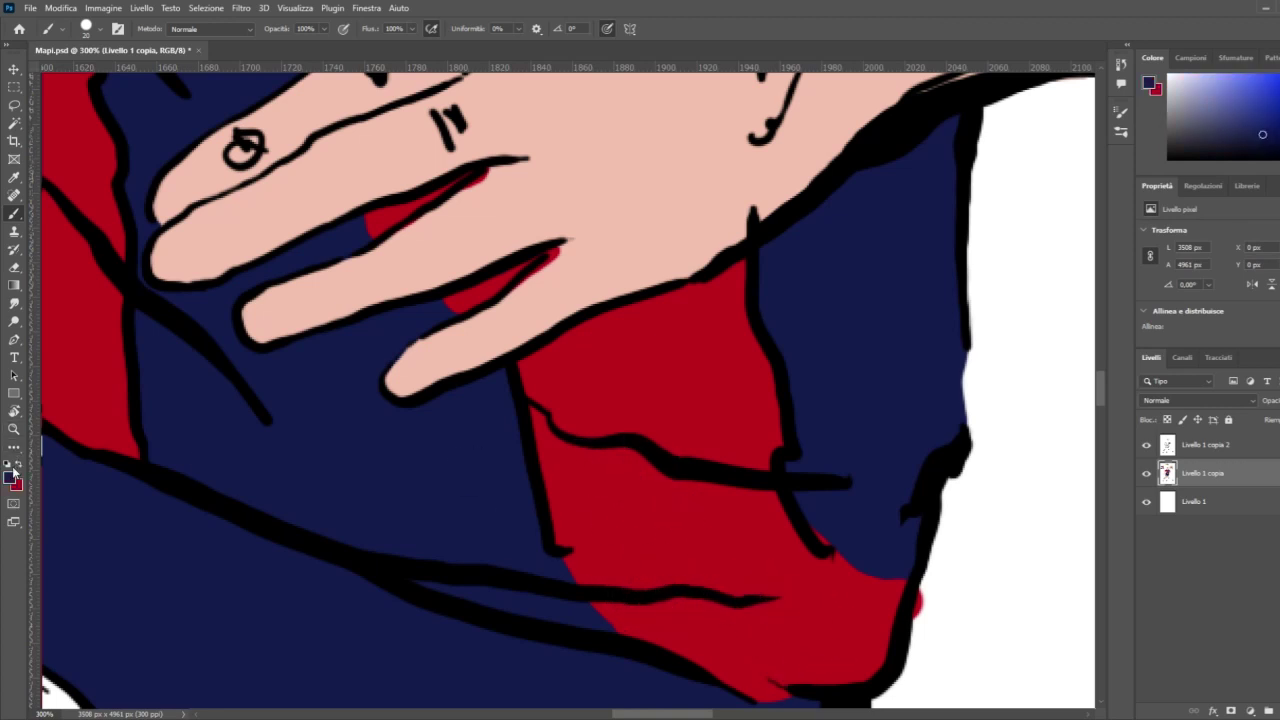
pyautogui.moveTo(902, 568); pyautogui.dragTo(825, 506)
pyautogui.moveTo(857, 550); pyautogui.dragTo(904, 573)
pyautogui.scroll(-3, 931, 594)
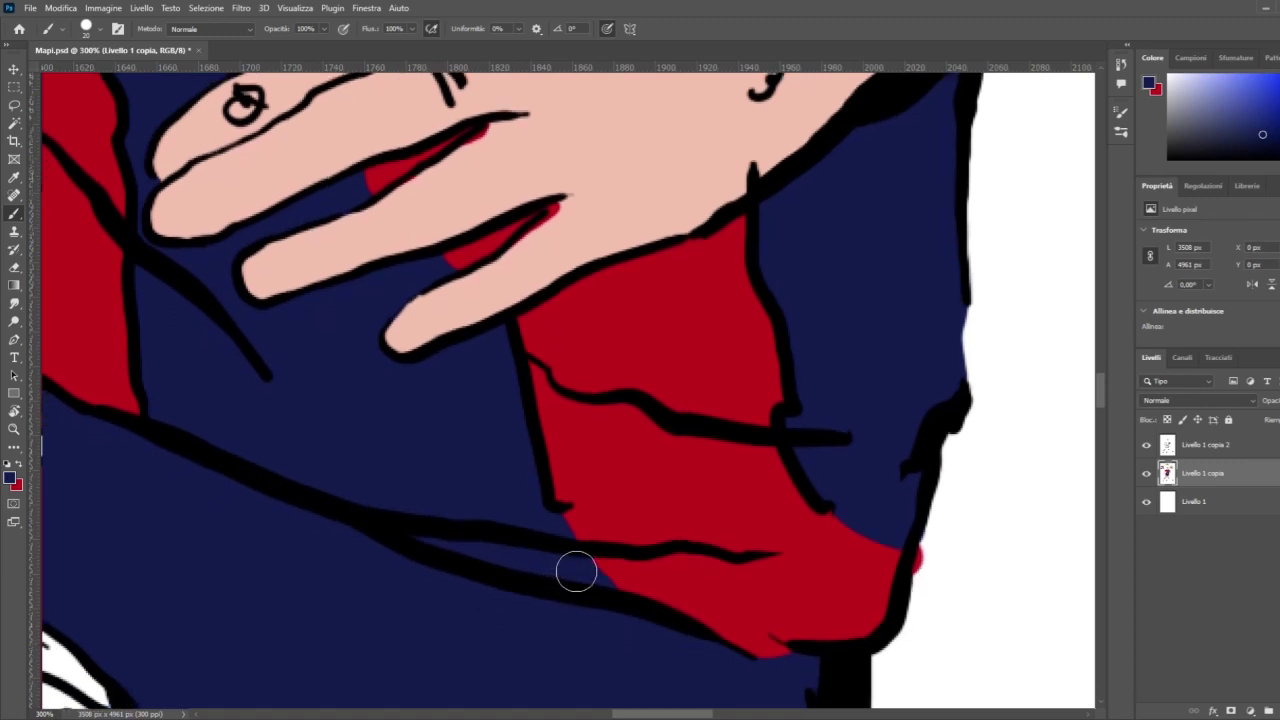
pyautogui.moveTo(576, 571)
pyautogui.mouseDown()
pyautogui.moveTo(672, 593)
pyautogui.moveTo(773, 659)
pyautogui.mouseUp()
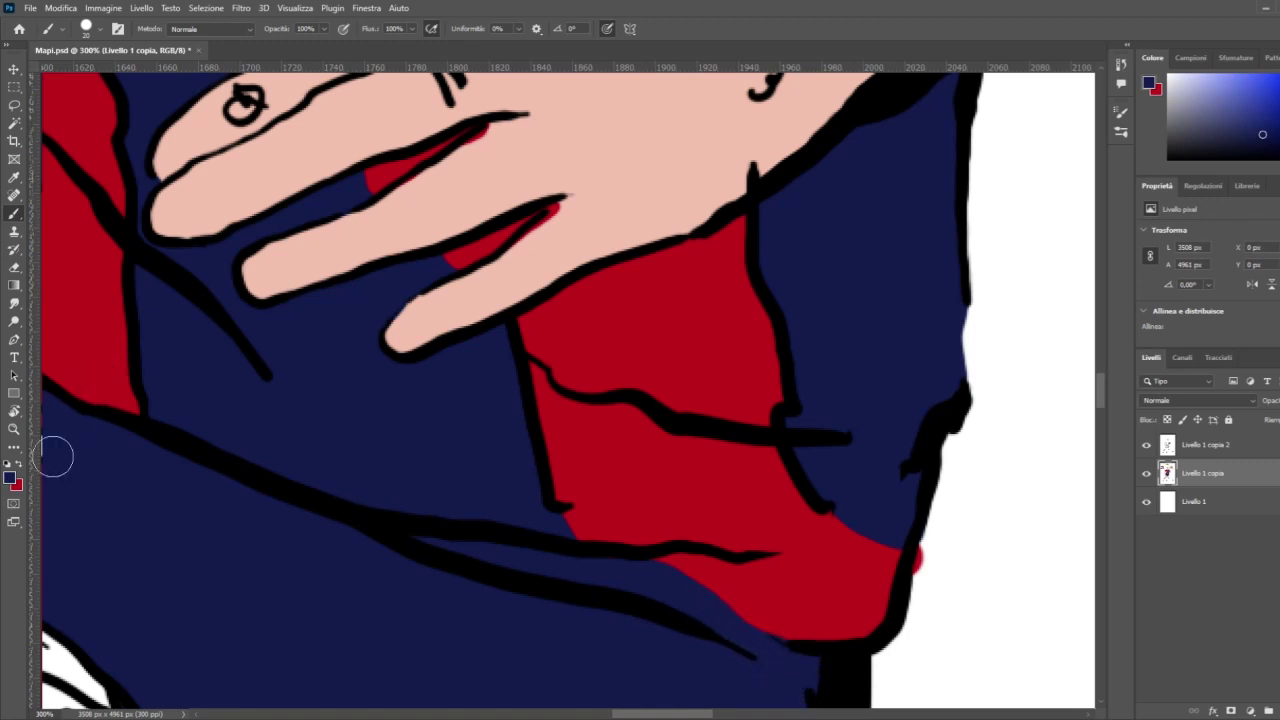
# Step: Sample the hand's skin tone and cover the red spill at the inner ends of the gaps between the lower fingers
pyautogui.press('i')
pyautogui.click(625, 228)
pyautogui.press('b')
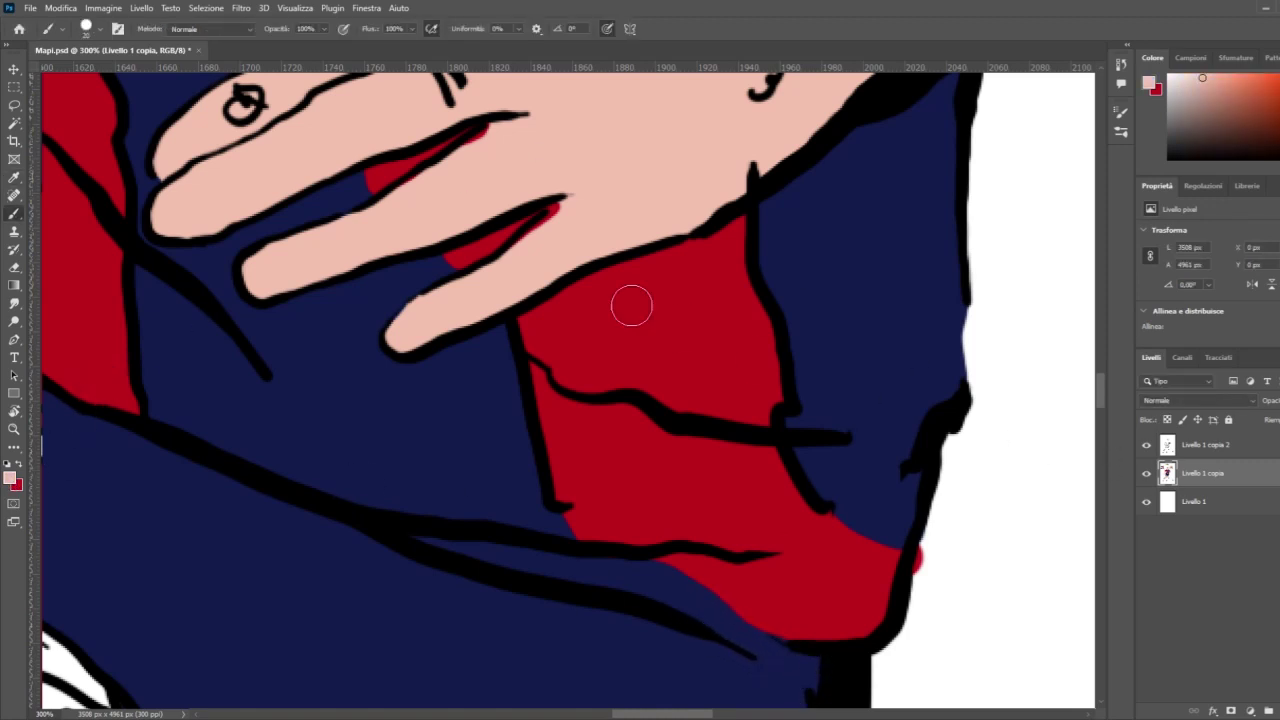
pyautogui.scroll(2, 200, 190)
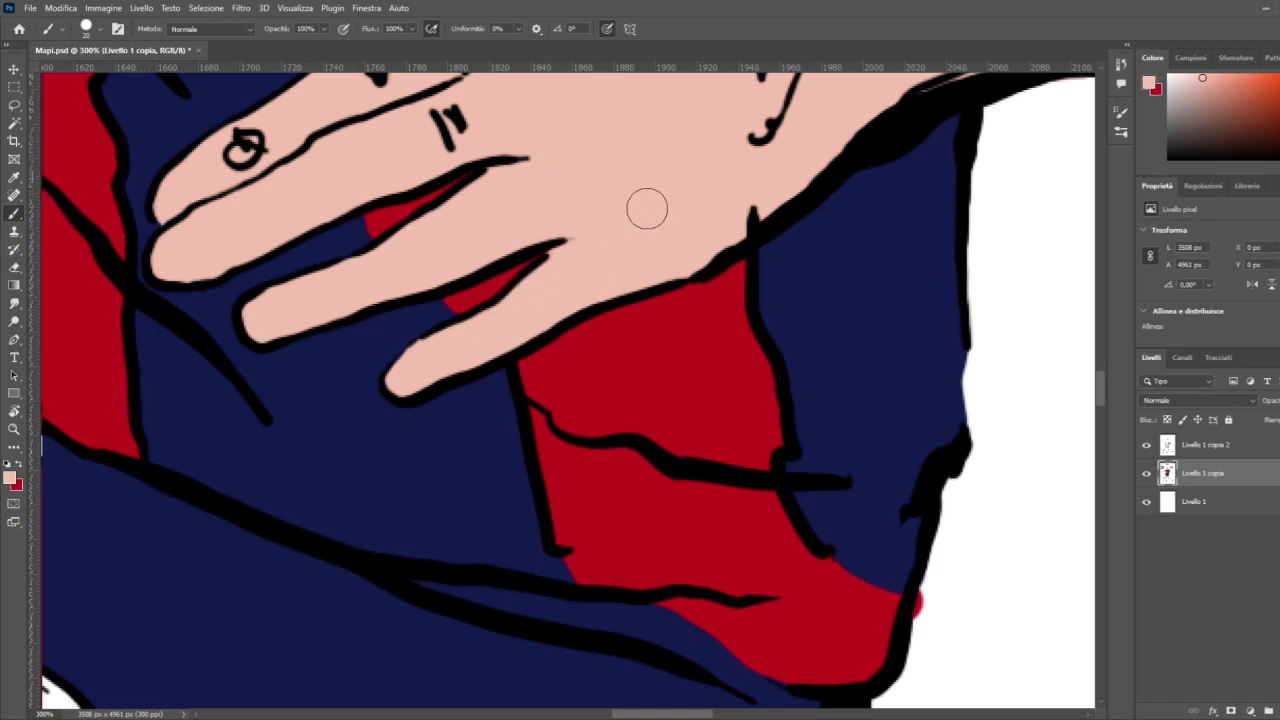
# Step: Sample the background white and paint over the red spill outside the shirt's edge near the hem
pyautogui.scroll(-2, 337, 409)
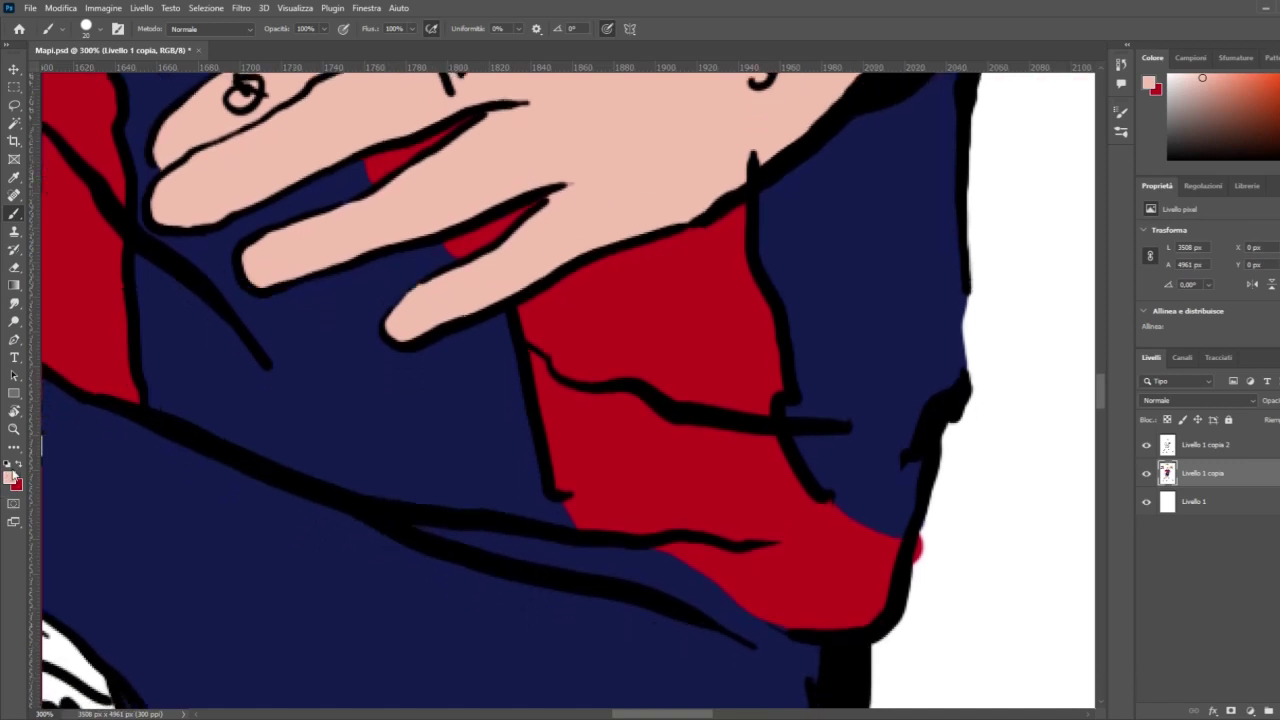
pyautogui.press('i')
pyautogui.click(1060, 463)
pyautogui.press('b')
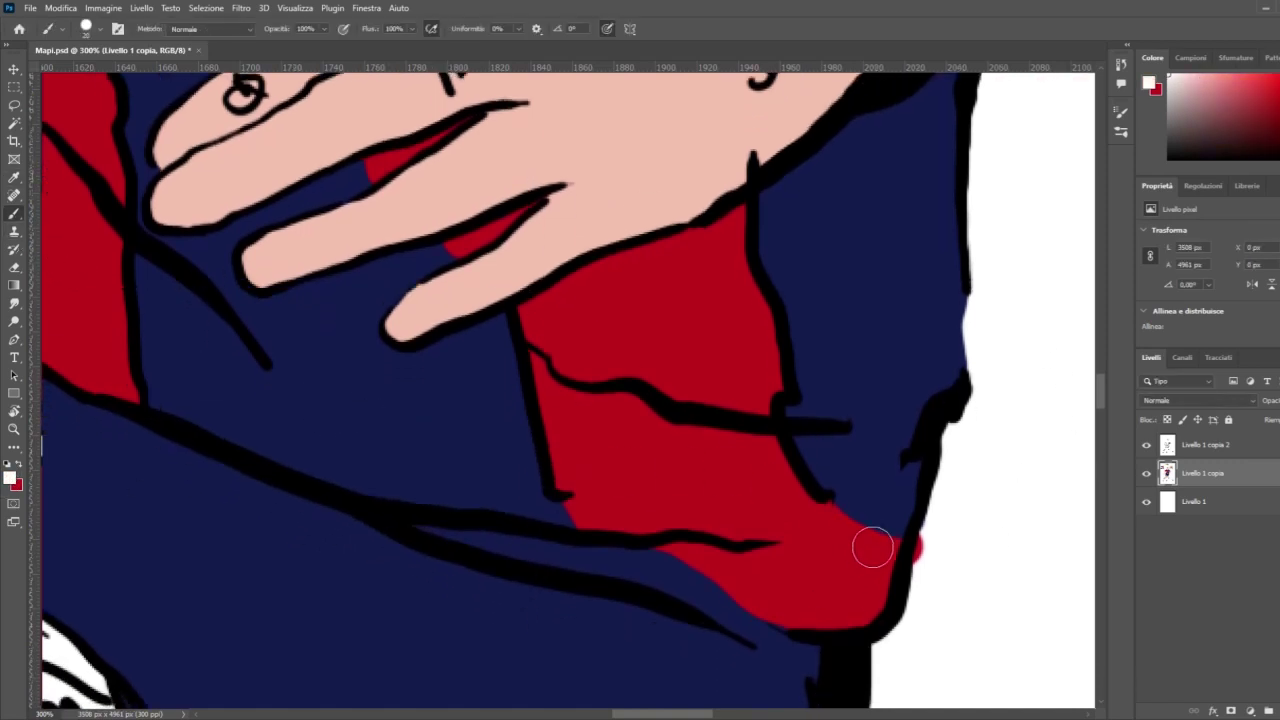
pyautogui.moveTo(932, 571); pyautogui.dragTo(938, 533)
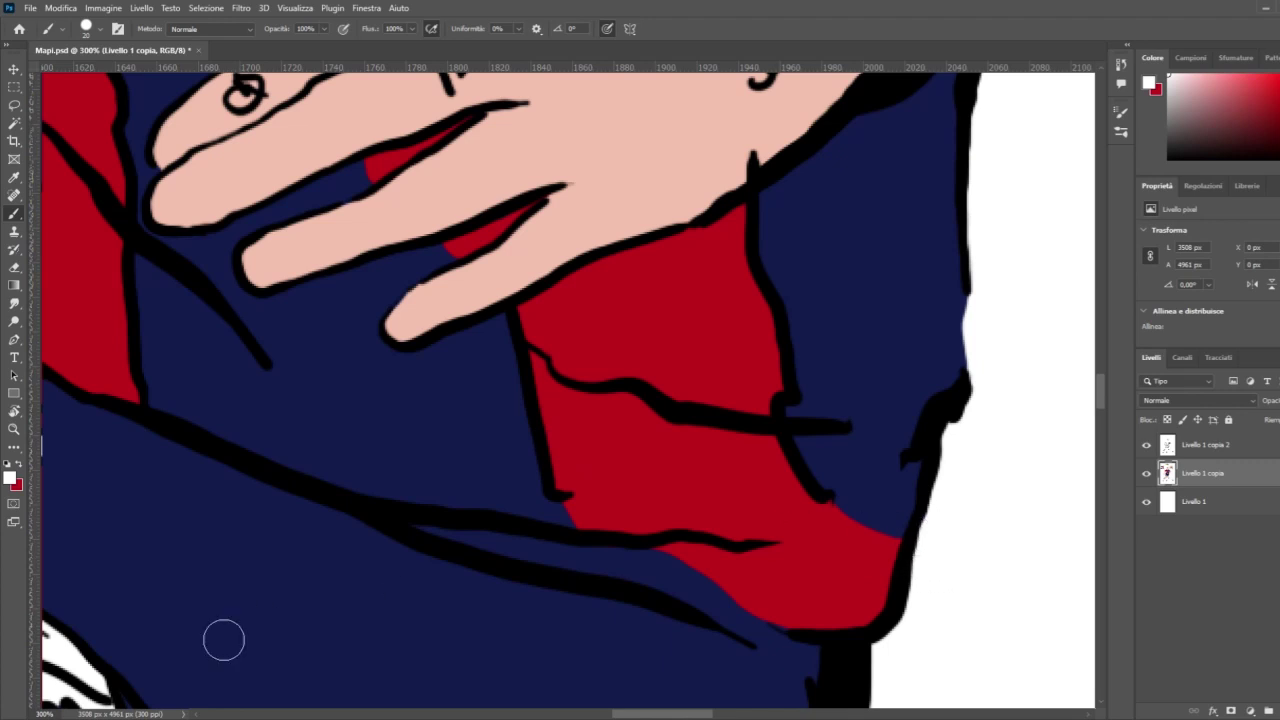
# Step: Make red the painting colour again and save the drawing
pyautogui.click(17, 466)
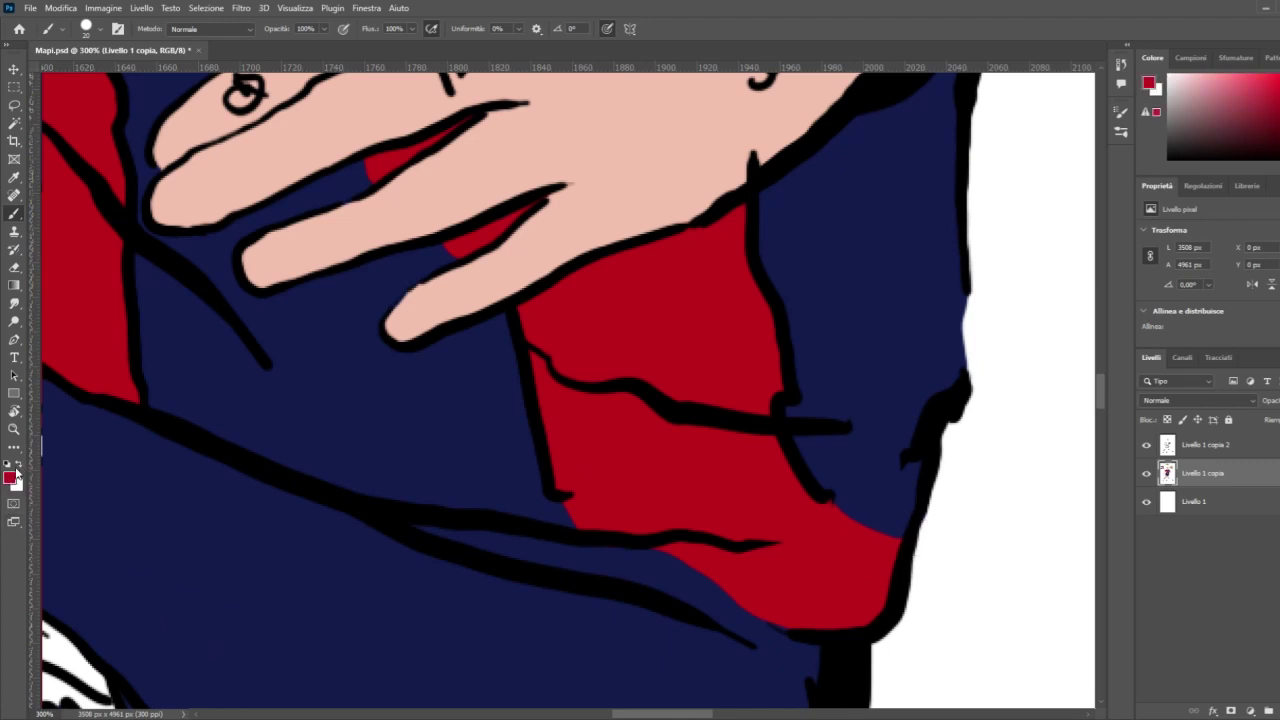
pyautogui.moveTo(1102, 388); pyautogui.dragTo(1101, 507)
pyautogui.hotkey('ctrl', '-')
pyautogui.hotkey('ctrl', '-')
pyautogui.hotkey('ctrl', '-')
pyautogui.hotkey('ctrl', '-')
pyautogui.hotkey('ctrl', '-')
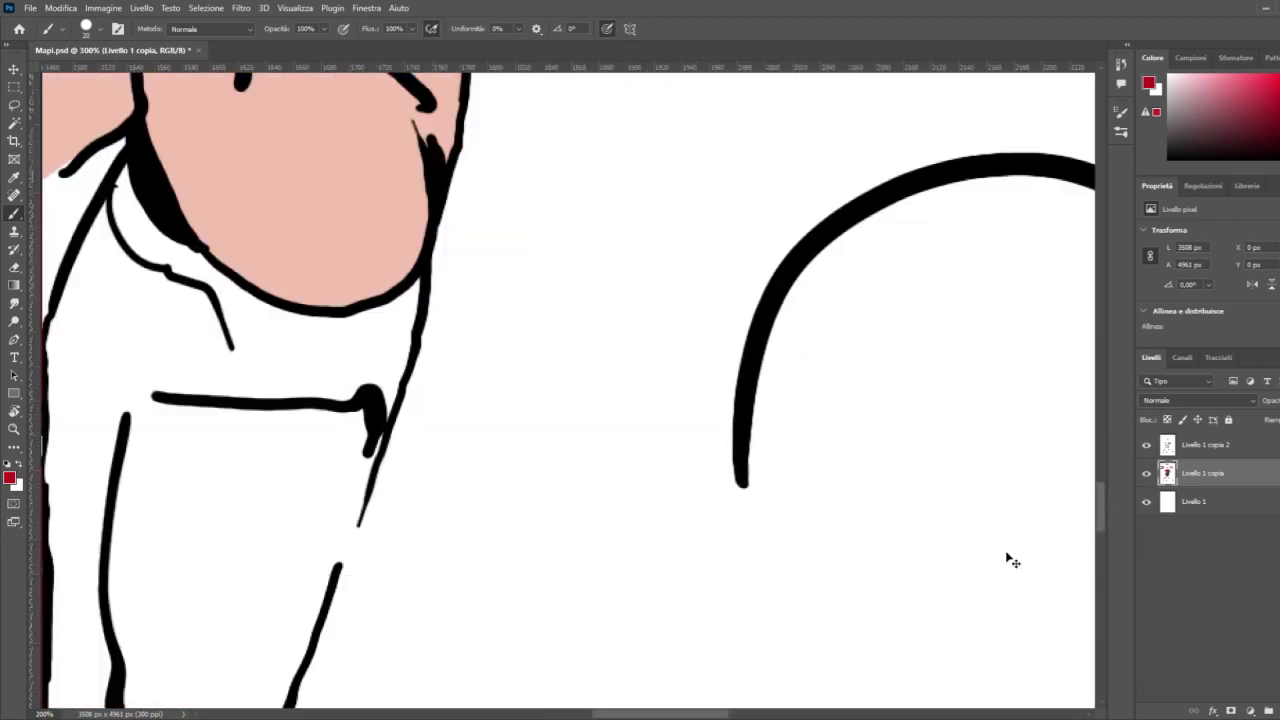
pyautogui.hotkey('ctrl', '-')
pyautogui.hotkey('ctrl', '-')
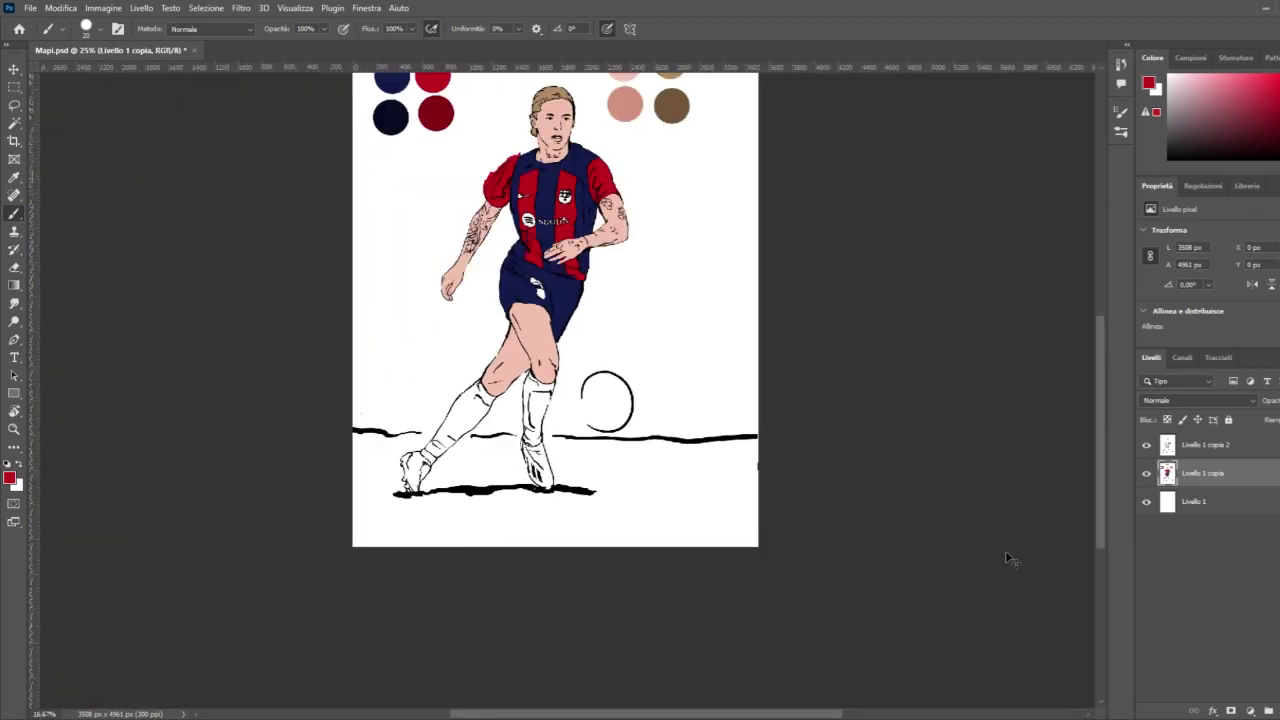
pyautogui.scroll(1, 505, 318)
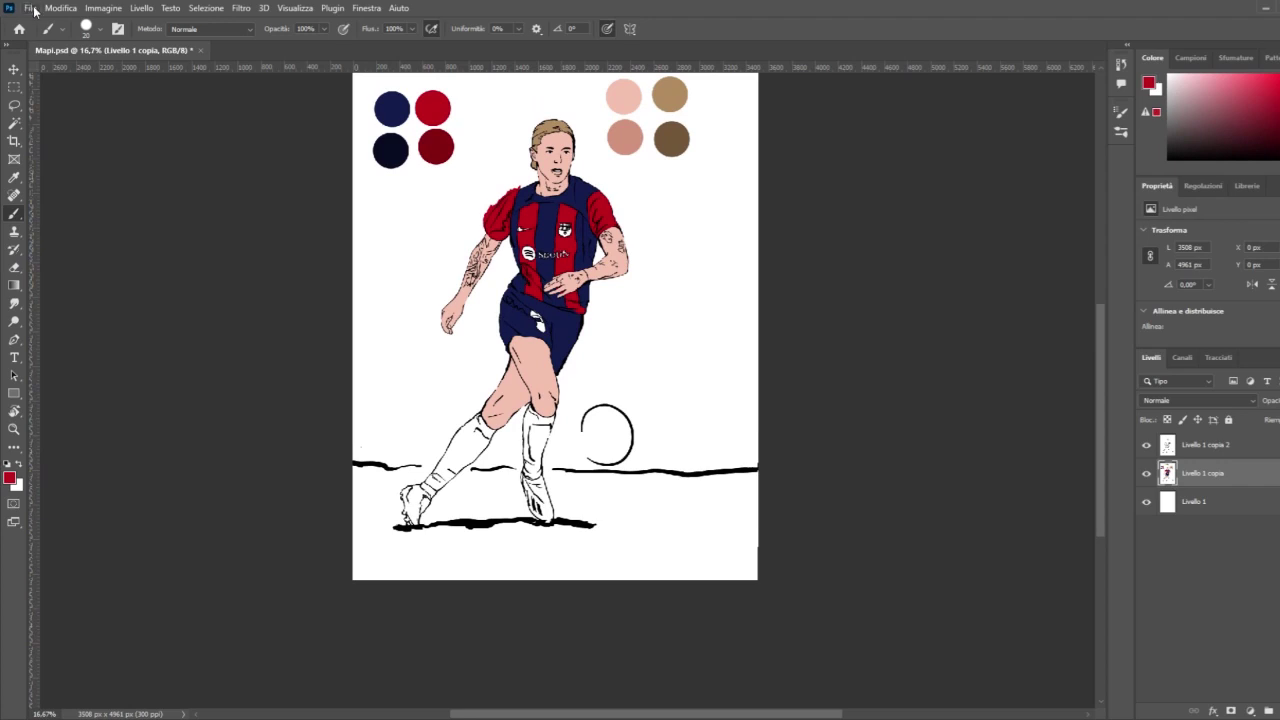
pyautogui.scroll(1, 332, 291)
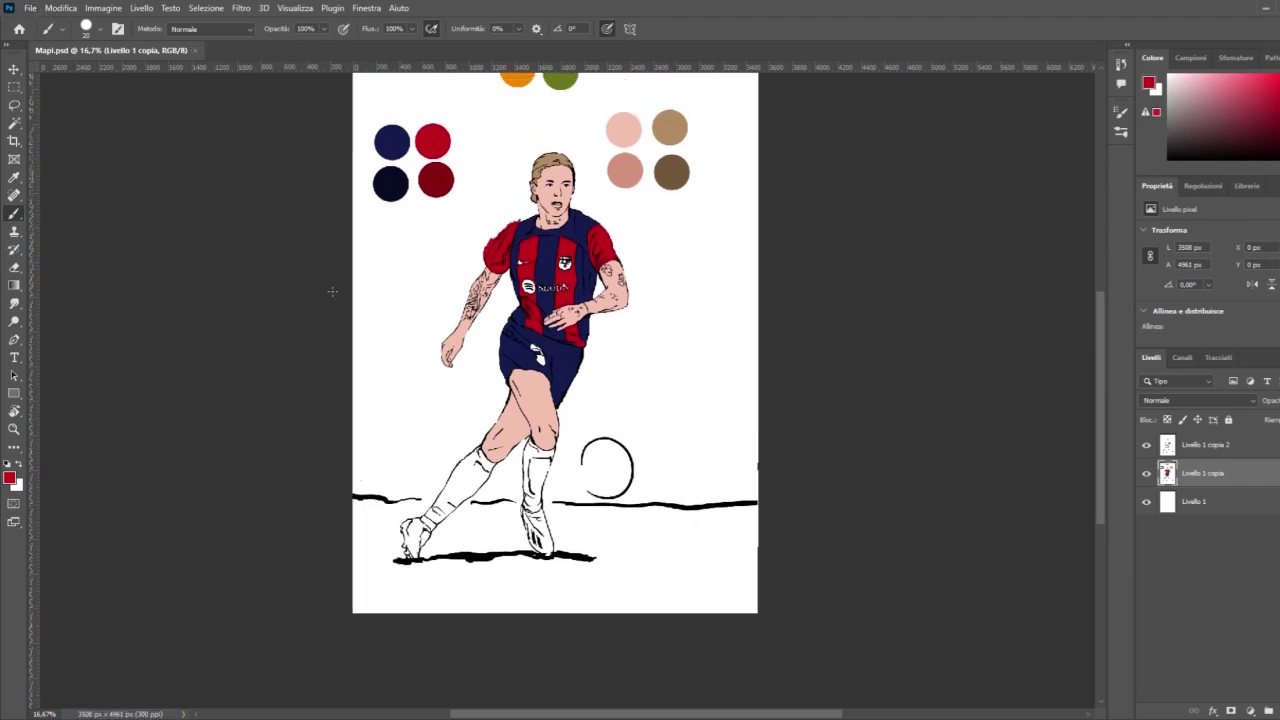
# Step: Paint the top of the front leg's sock red with the Brush, following its outline and the curve under the knee
pyautogui.click(14, 428)
pyautogui.click(444, 504)
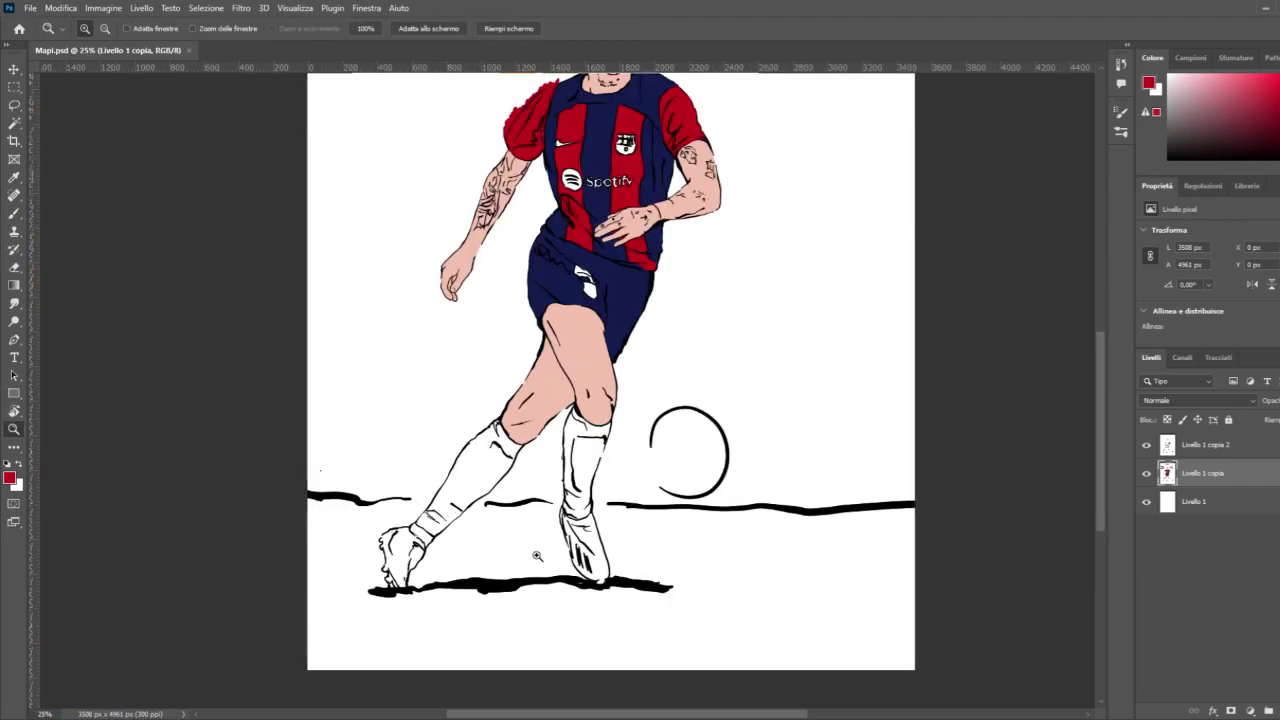
pyautogui.hotkey('ctrl', '+')
pyautogui.hotkey('ctrl', '+')
pyautogui.hotkey('ctrl', '+')
pyautogui.hotkey('ctrl', '+')
pyautogui.hotkey('ctrl', '+')
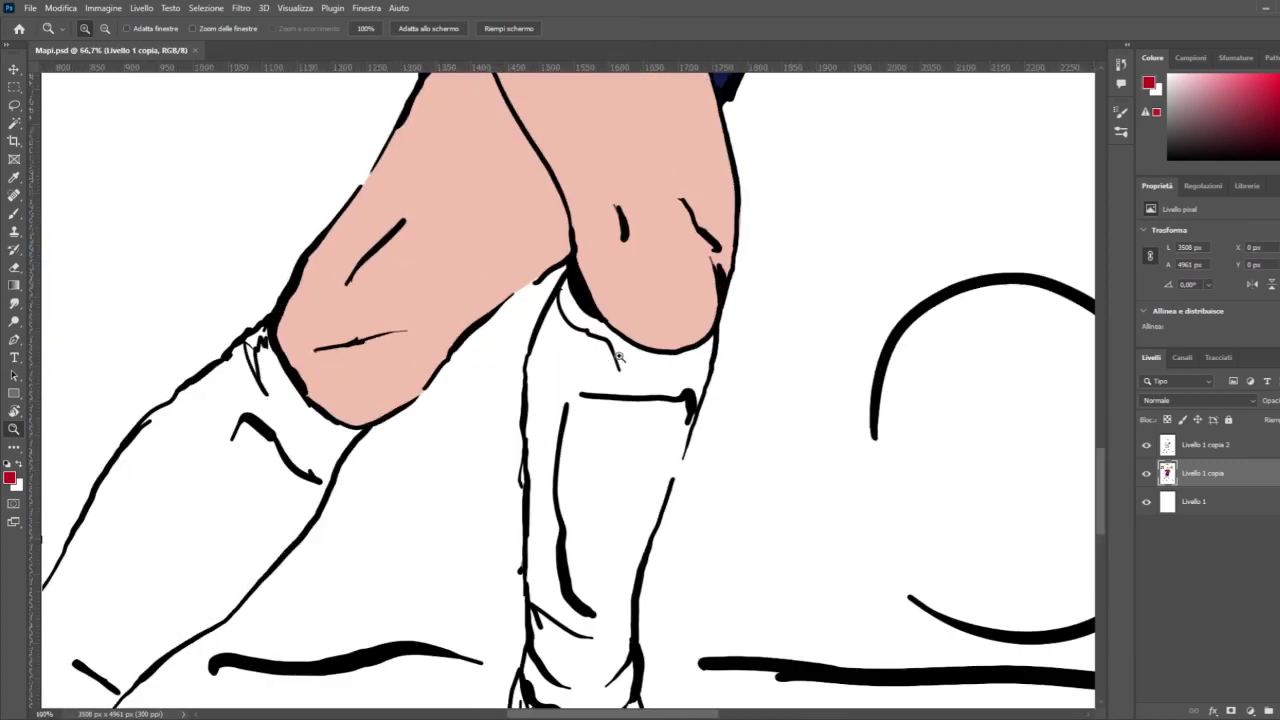
pyautogui.click(16, 213)
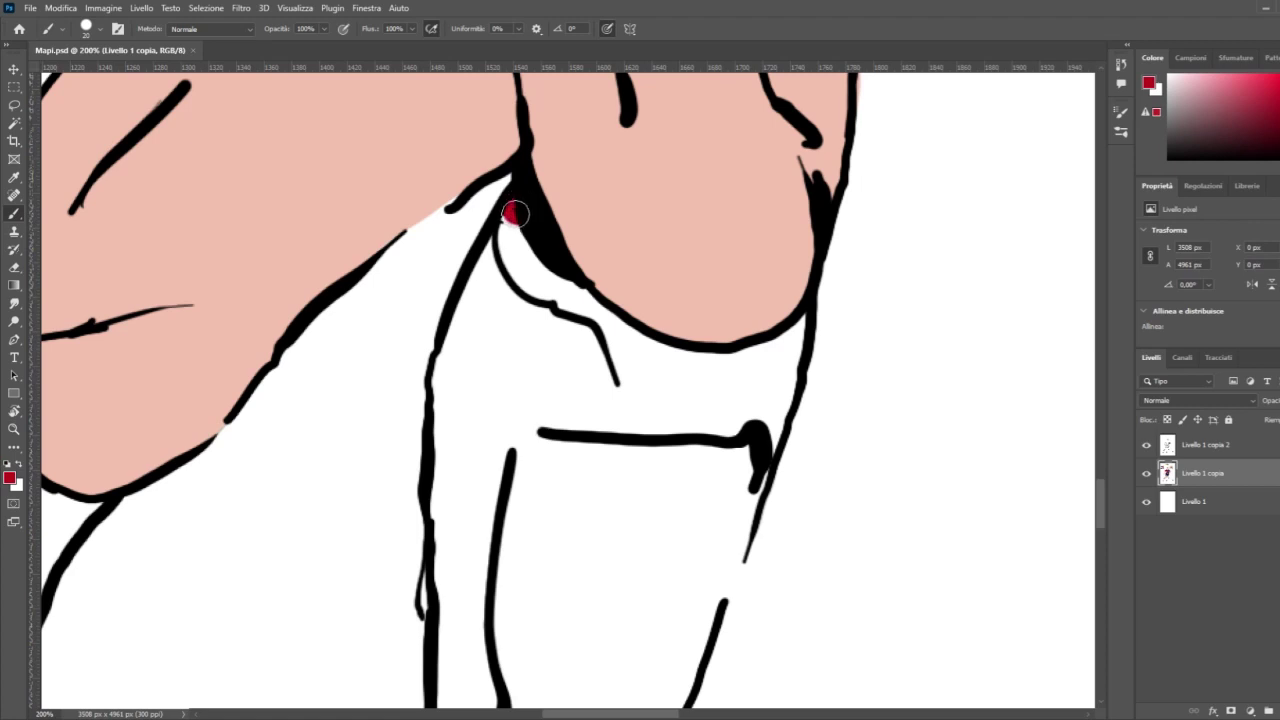
pyautogui.moveTo(515, 213)
pyautogui.mouseDown()
pyautogui.moveTo(447, 366)
pyautogui.moveTo(458, 488)
pyautogui.moveTo(480, 360)
pyautogui.moveTo(530, 250)
pyautogui.moveTo(540, 300)
pyautogui.moveTo(563, 292)
pyautogui.moveTo(624, 340)
pyautogui.moveTo(631, 378)
pyautogui.mouseUp()
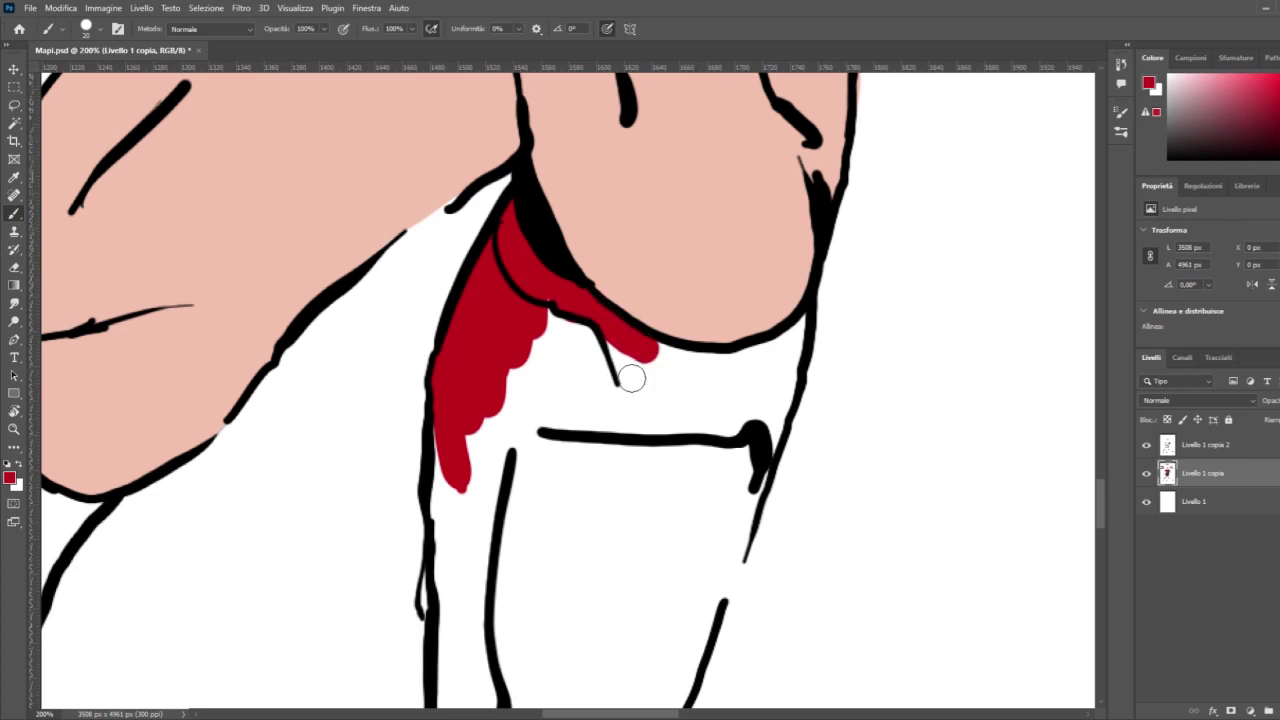
pyautogui.moveTo(548, 328)
pyautogui.mouseDown()
pyautogui.moveTo(579, 334)
pyautogui.moveTo(614, 396)
pyautogui.mouseUp()
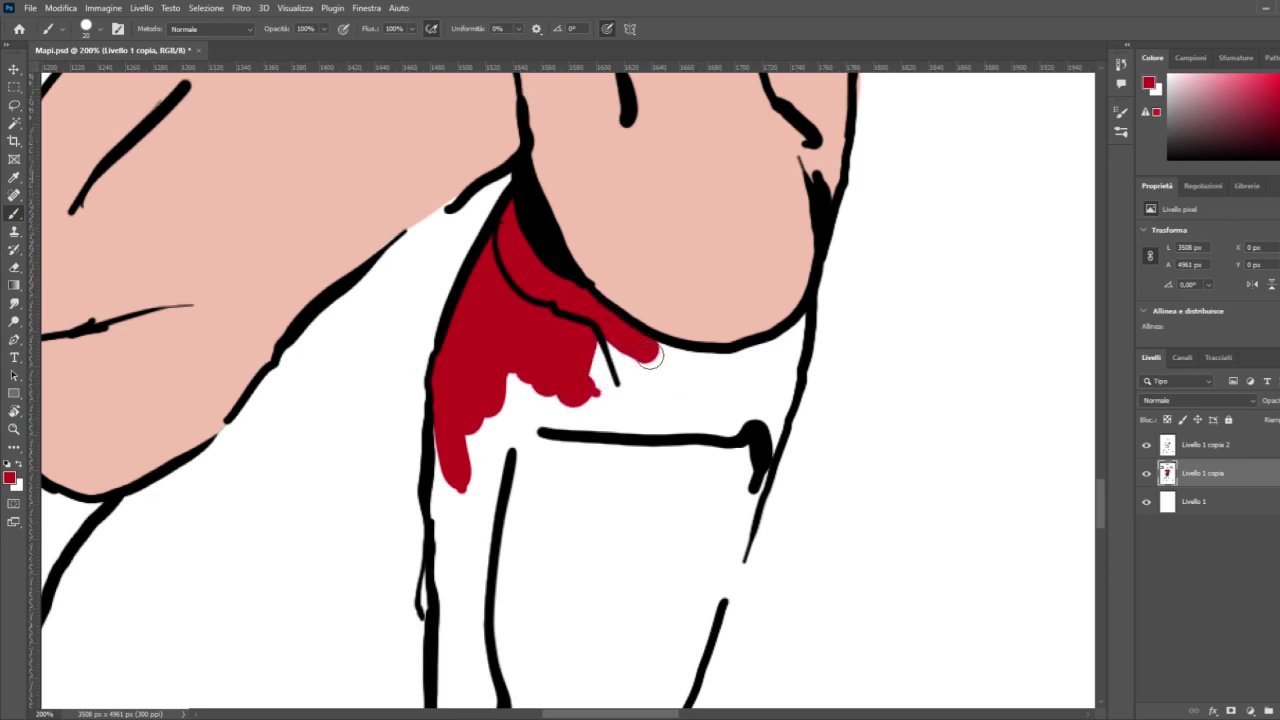
pyautogui.moveTo(650, 357)
pyautogui.mouseDown()
pyautogui.moveTo(757, 370)
pyautogui.moveTo(785, 352)
pyautogui.mouseUp()
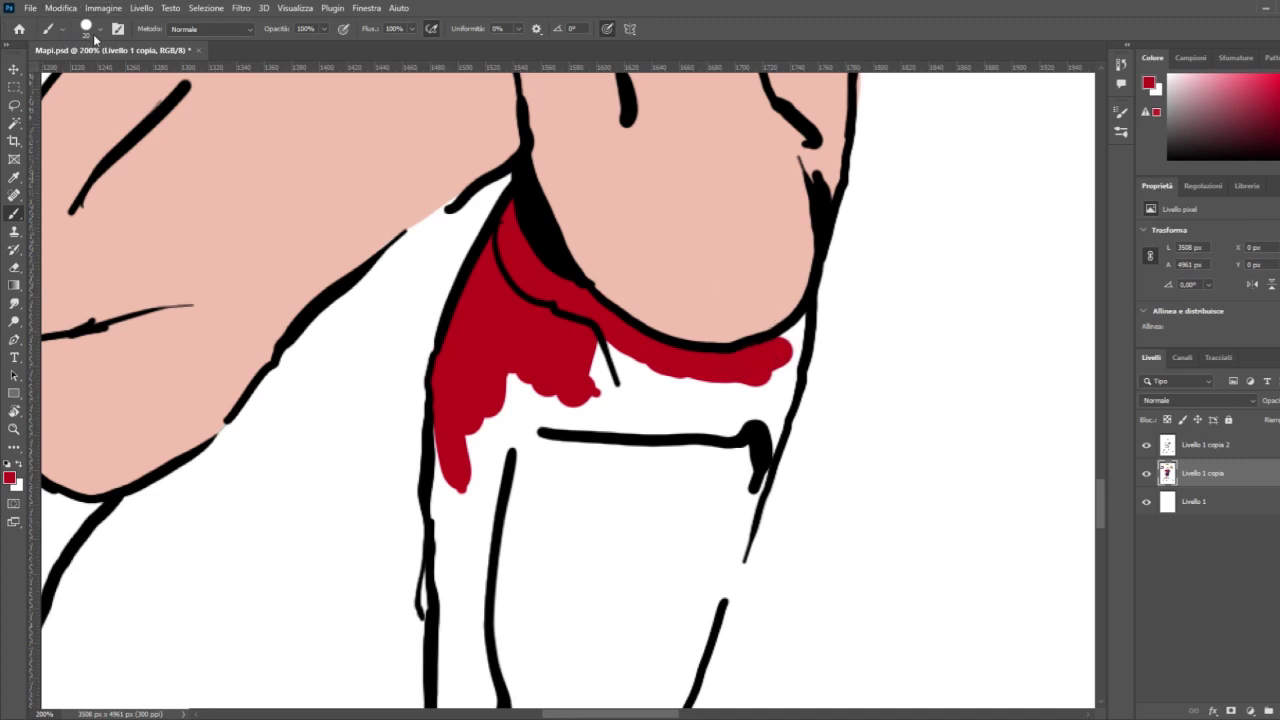
# Step: Fill the rest of the front leg's sock with red down to the boot, using a brush enlarged to 97 px
pyautogui.click(531, 488)
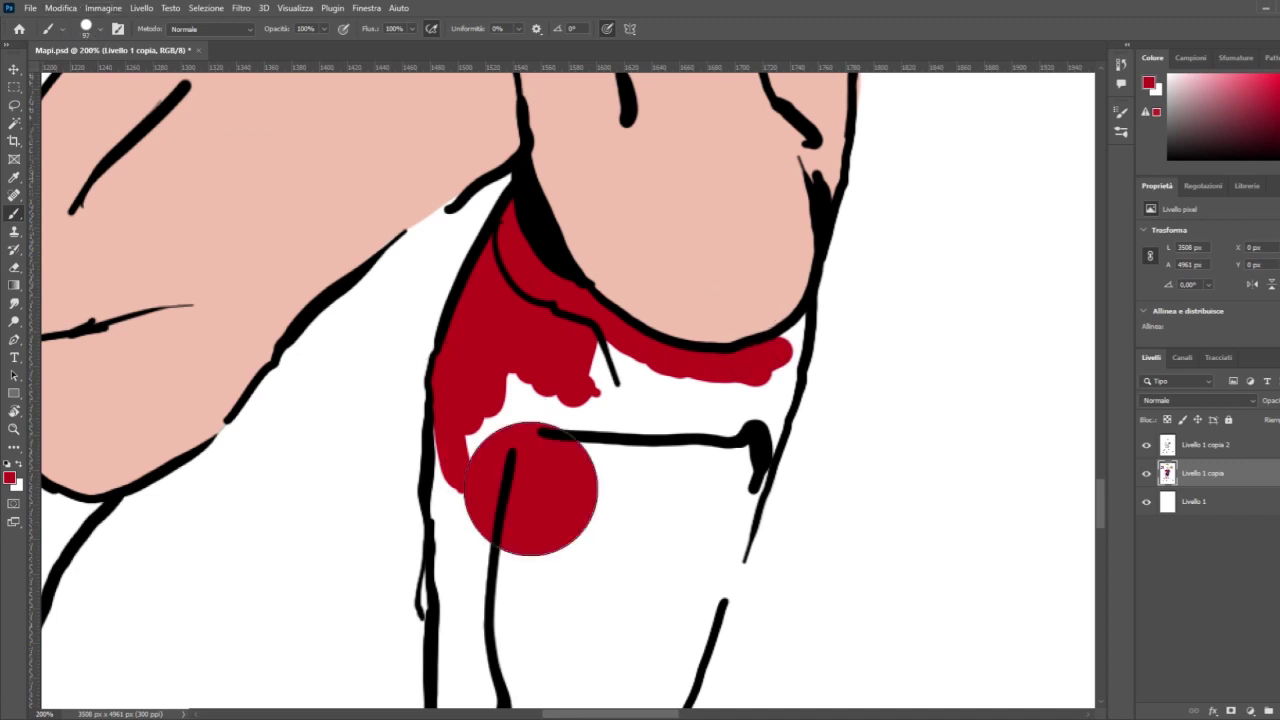
pyautogui.moveTo(531, 488)
pyautogui.mouseDown()
pyautogui.moveTo(471, 343)
pyautogui.moveTo(570, 430)
pyautogui.moveTo(657, 400)
pyautogui.moveTo(718, 440)
pyautogui.moveTo(814, 337)
pyautogui.moveTo(800, 337)
pyautogui.moveTo(663, 571)
pyautogui.moveTo(599, 546)
pyautogui.mouseUp()
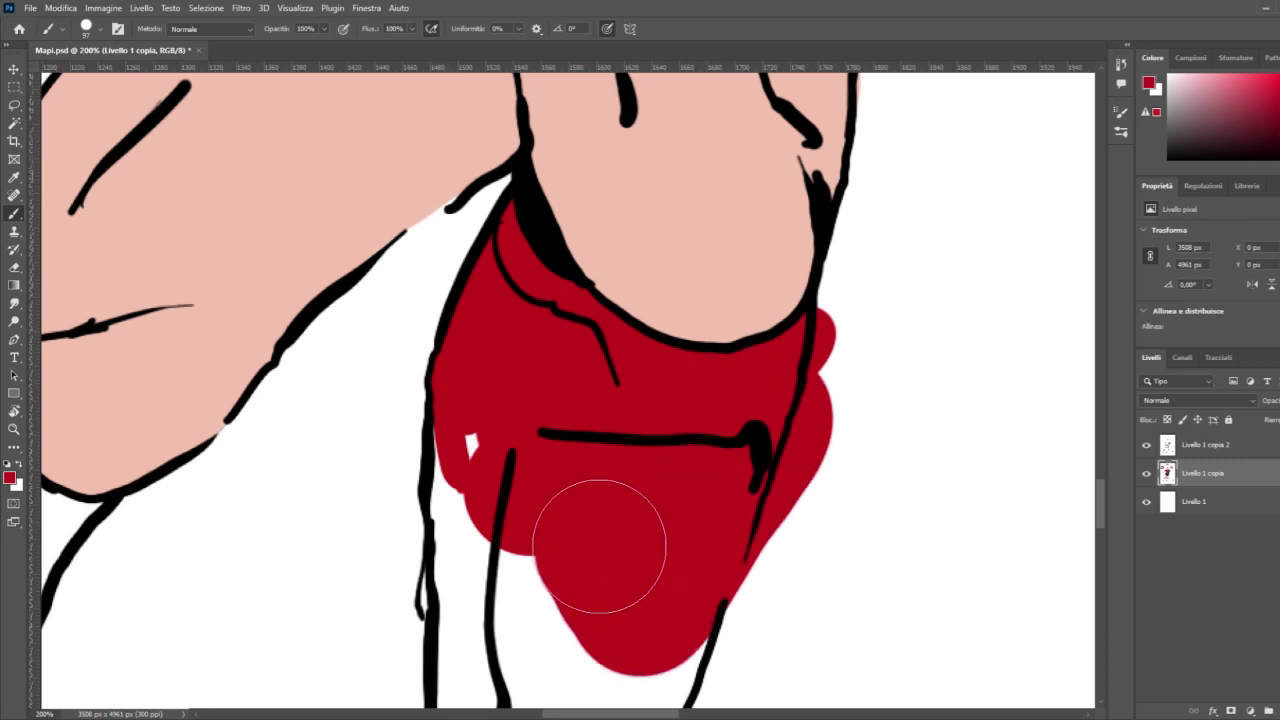
pyautogui.scroll(-3, 786, 366)
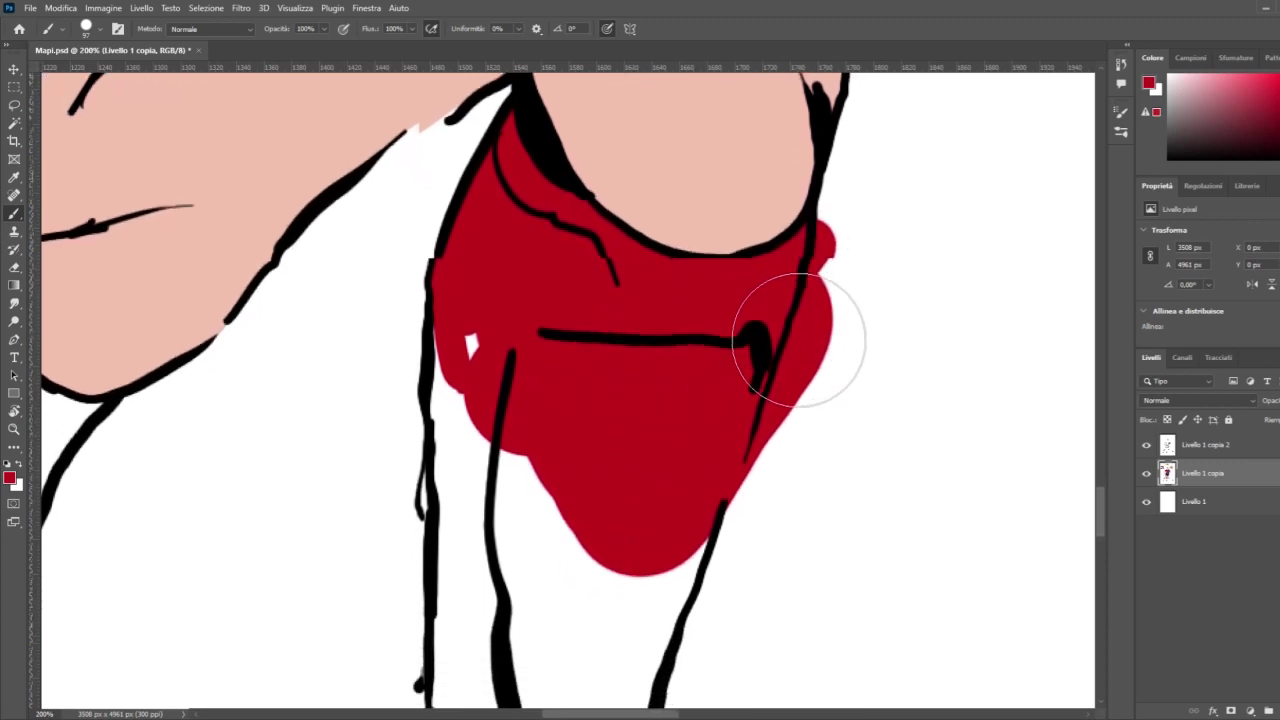
pyautogui.scroll(-3, 798, 338)
pyautogui.moveTo(514, 257)
pyautogui.mouseDown()
pyautogui.moveTo(505, 530)
pyautogui.moveTo(552, 480)
pyautogui.moveTo(568, 522)
pyautogui.moveTo(565, 440)
pyautogui.mouseUp()
pyautogui.scroll(-2, 562, 406)
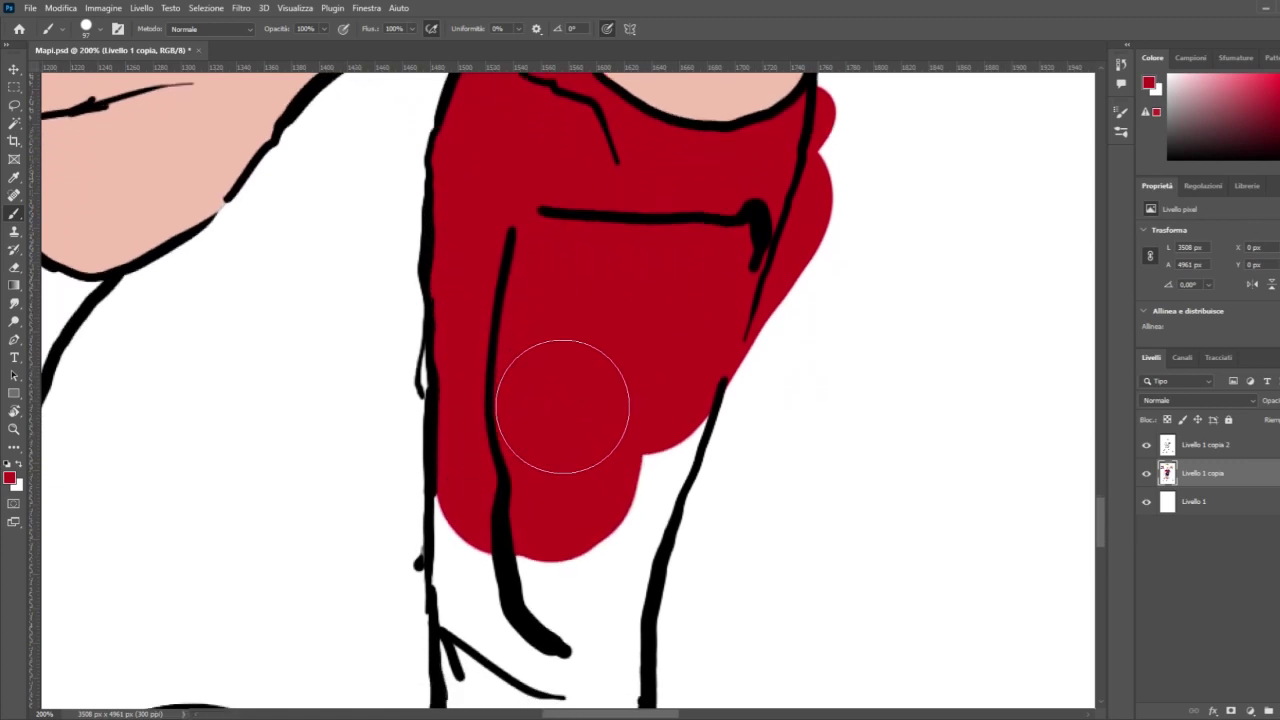
pyautogui.scroll(-8, 564, 390)
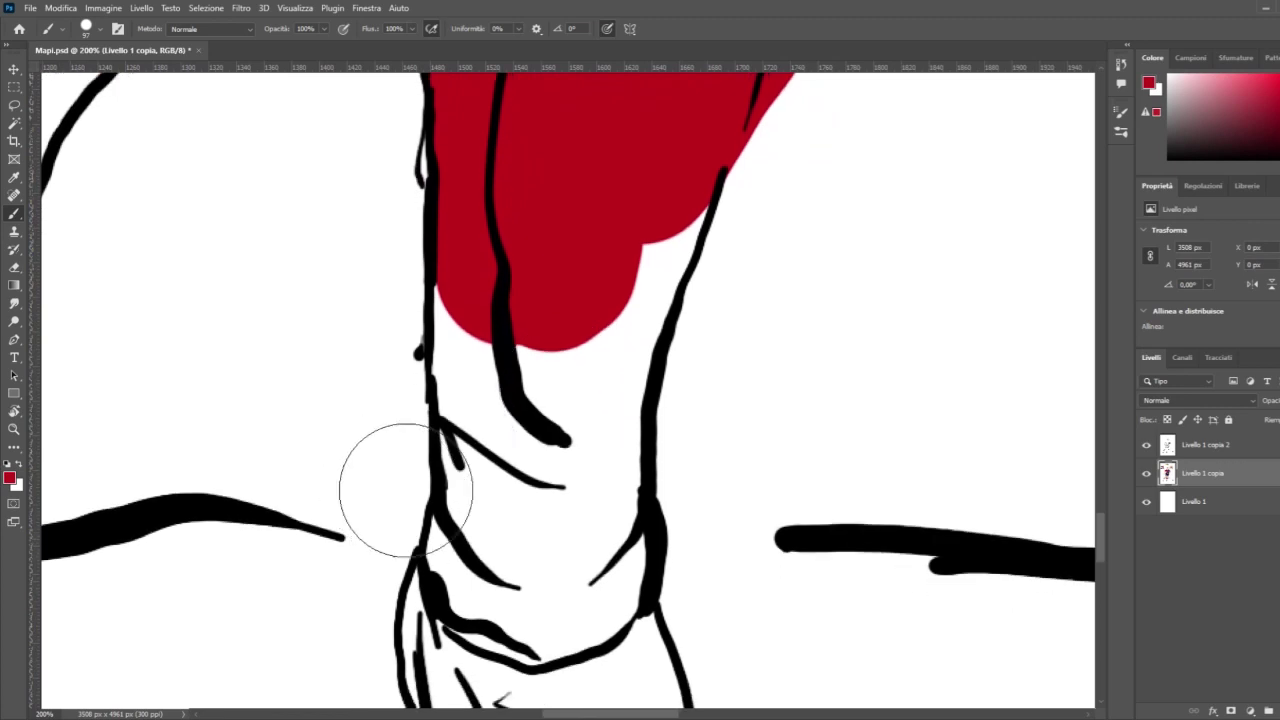
pyautogui.moveTo(520, 580)
pyautogui.mouseDown()
pyautogui.moveTo(508, 585)
pyautogui.moveTo(579, 578)
pyautogui.moveTo(577, 477)
pyautogui.moveTo(604, 302)
pyautogui.moveTo(666, 240)
pyautogui.mouseUp()
pyautogui.moveTo(508, 557)
pyautogui.mouseDown()
pyautogui.moveTo(492, 543)
pyautogui.moveTo(508, 457)
pyautogui.moveTo(500, 300)
pyautogui.moveTo(520, 323)
pyautogui.mouseUp()
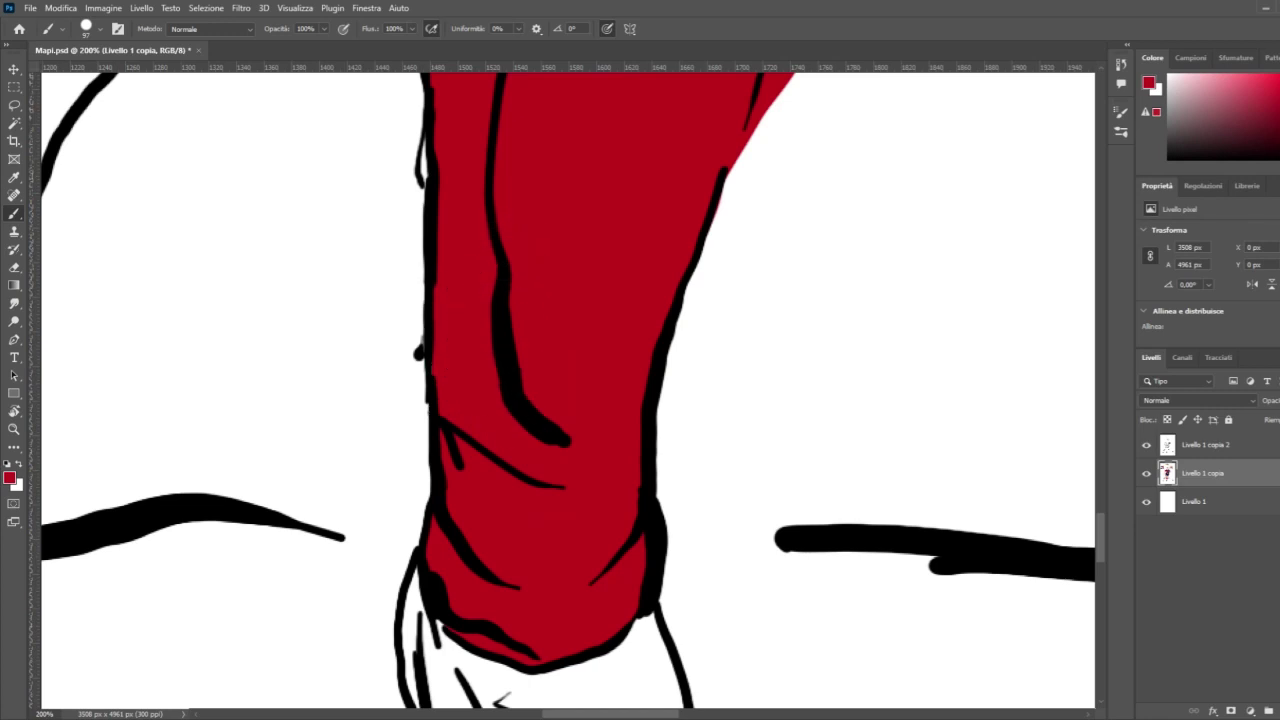
# Step: Switch to white and paint over the red spill outside the front sock's edge just below the knee
pyautogui.hotkey('ctrl', '-')
pyautogui.hotkey('ctrl', '-')
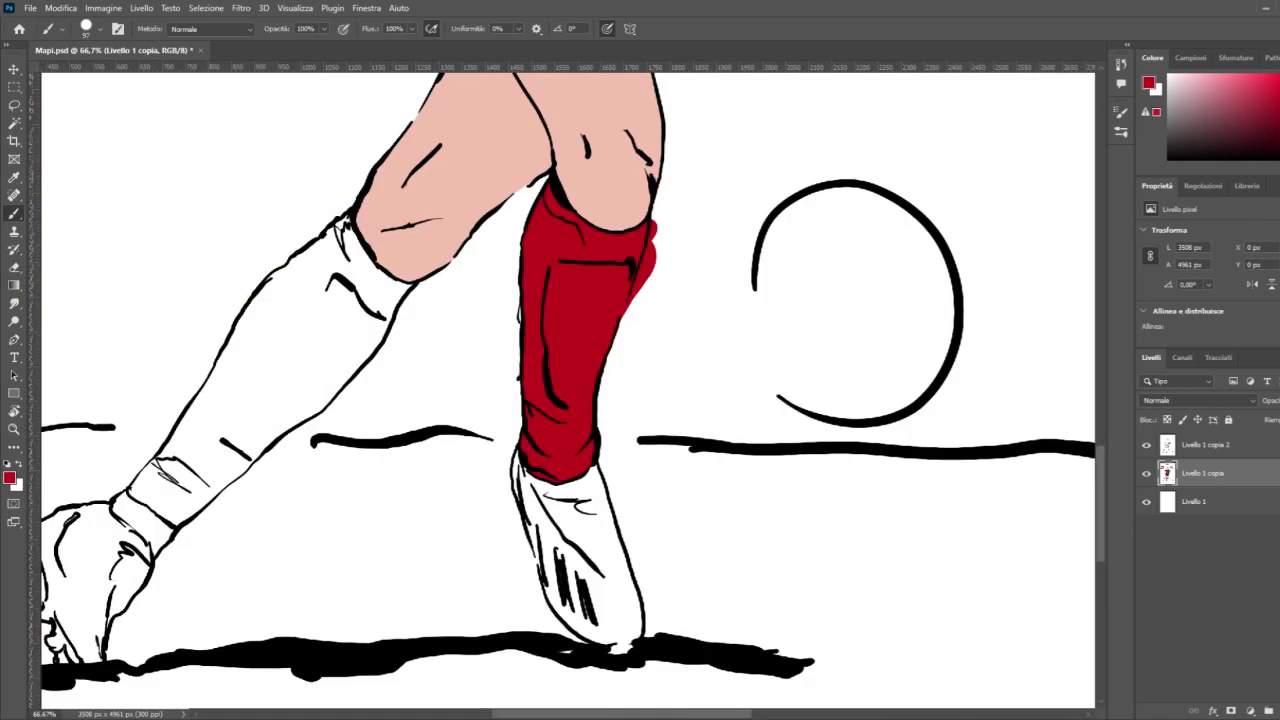
pyautogui.click(14, 428)
pyautogui.click(700, 221)
pyautogui.click(700, 221)
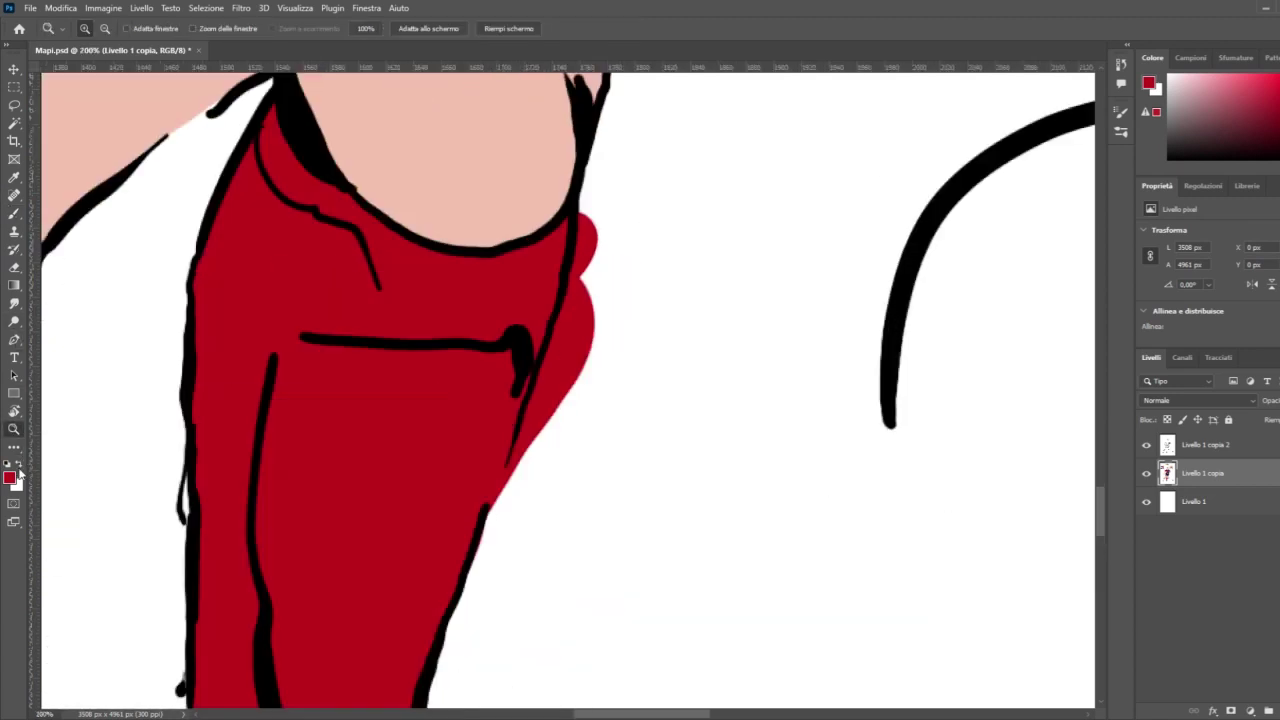
pyautogui.click(18, 468)
pyautogui.click(16, 215)
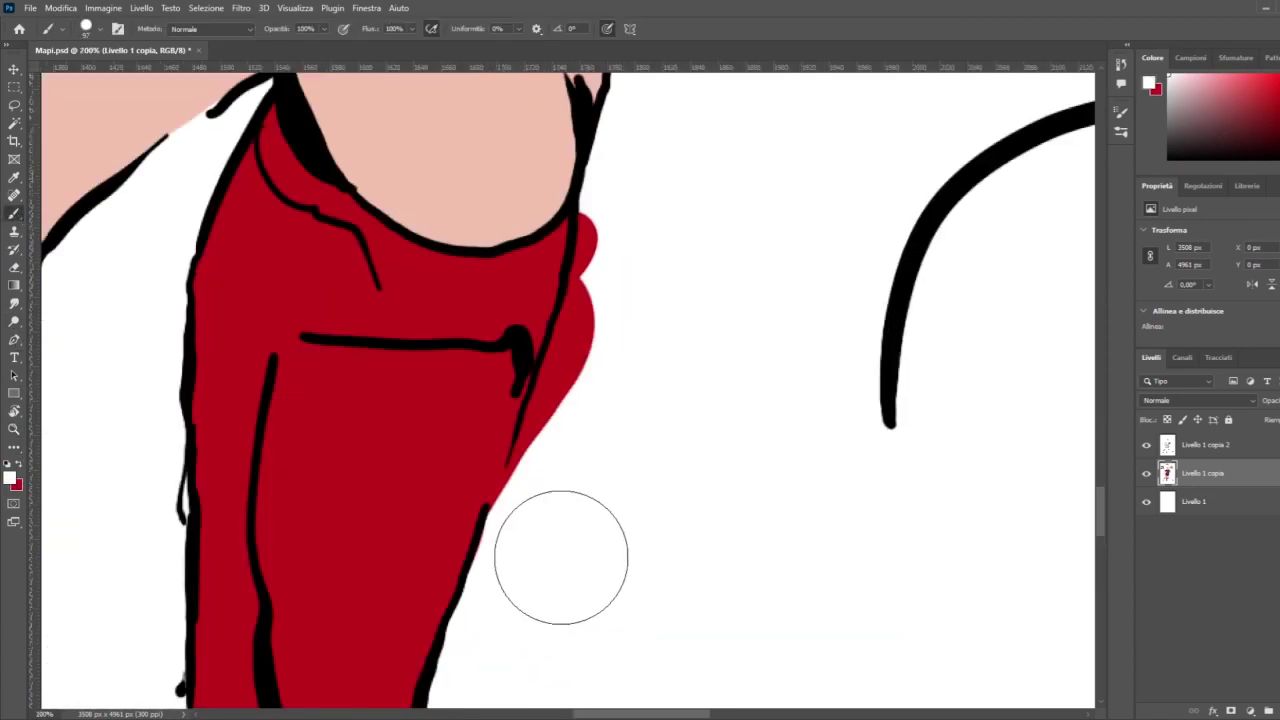
pyautogui.moveTo(551, 537); pyautogui.dragTo(646, 223)
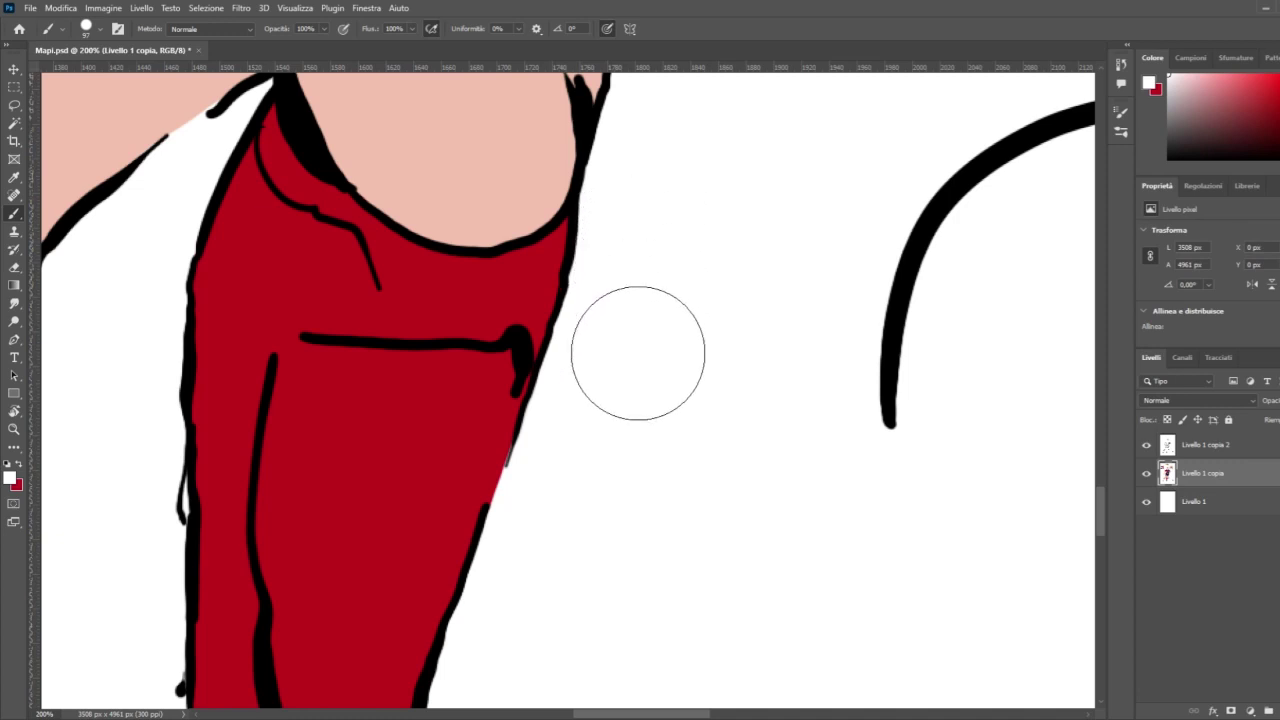
# Step: Switch back to red and paint the upper part of the back leg's sock, from below the knee down the calf
pyautogui.moveTo(1105, 510)
pyautogui.mouseDown()
pyautogui.moveTo(1097, 558)
pyautogui.moveTo(1104, 461)
pyautogui.moveTo(1098, 560)
pyautogui.moveTo(1104, 496)
pyautogui.mouseUp()
pyautogui.moveTo(711, 716); pyautogui.dragTo(616, 716)
pyautogui.scroll(-1, 523, 622)
pyautogui.scroll(-1, 523, 622)
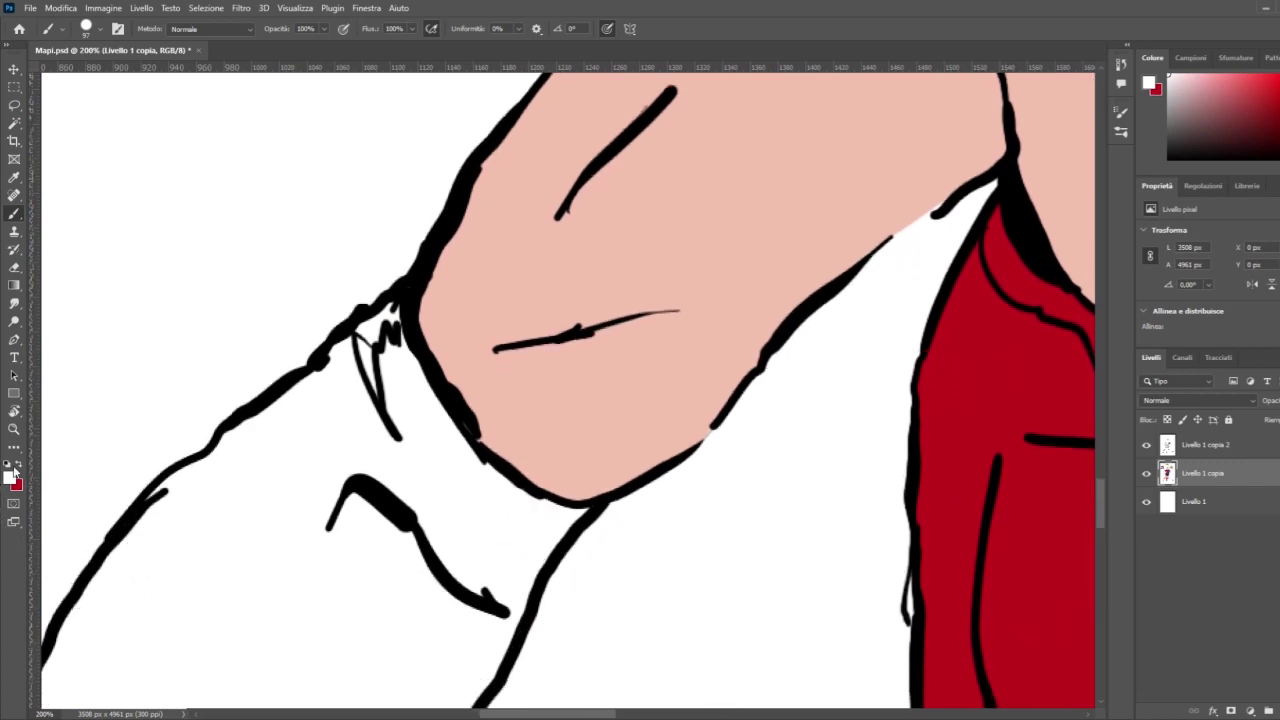
pyautogui.click(19, 465)
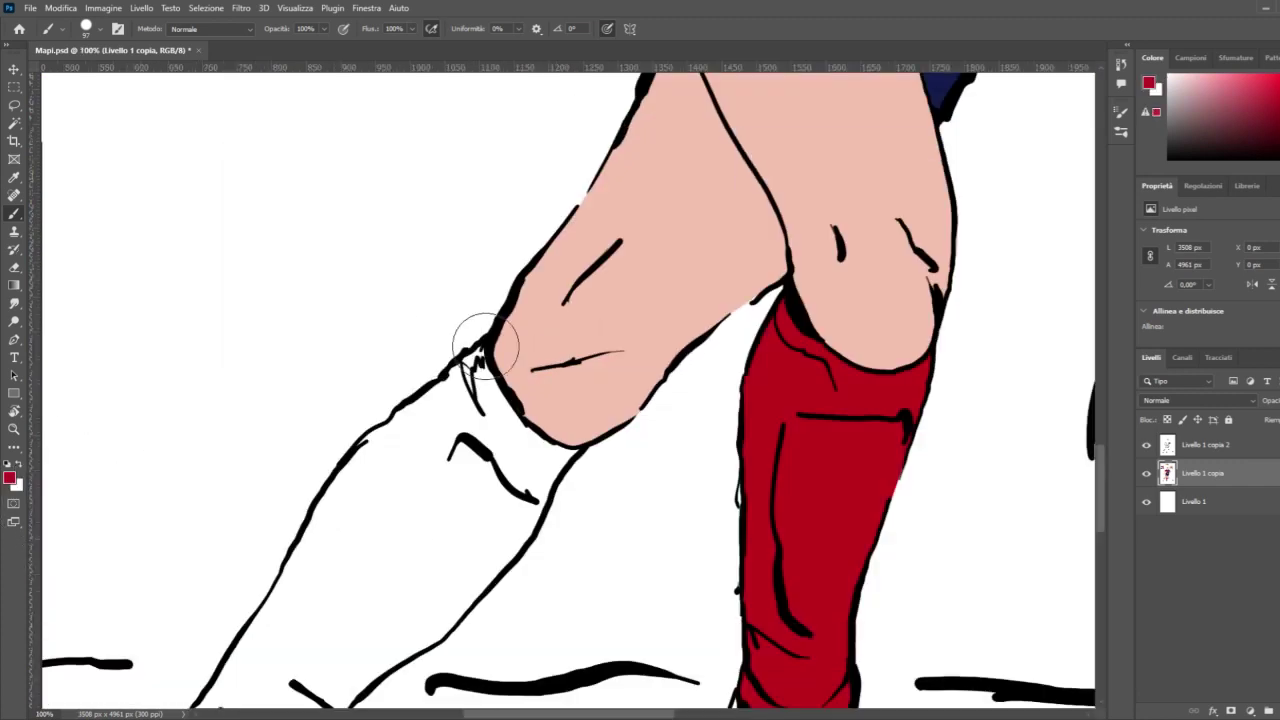
pyautogui.moveTo(385, 484)
pyautogui.mouseDown()
pyautogui.moveTo(431, 428)
pyautogui.moveTo(405, 439)
pyautogui.moveTo(452, 345)
pyautogui.mouseUp()
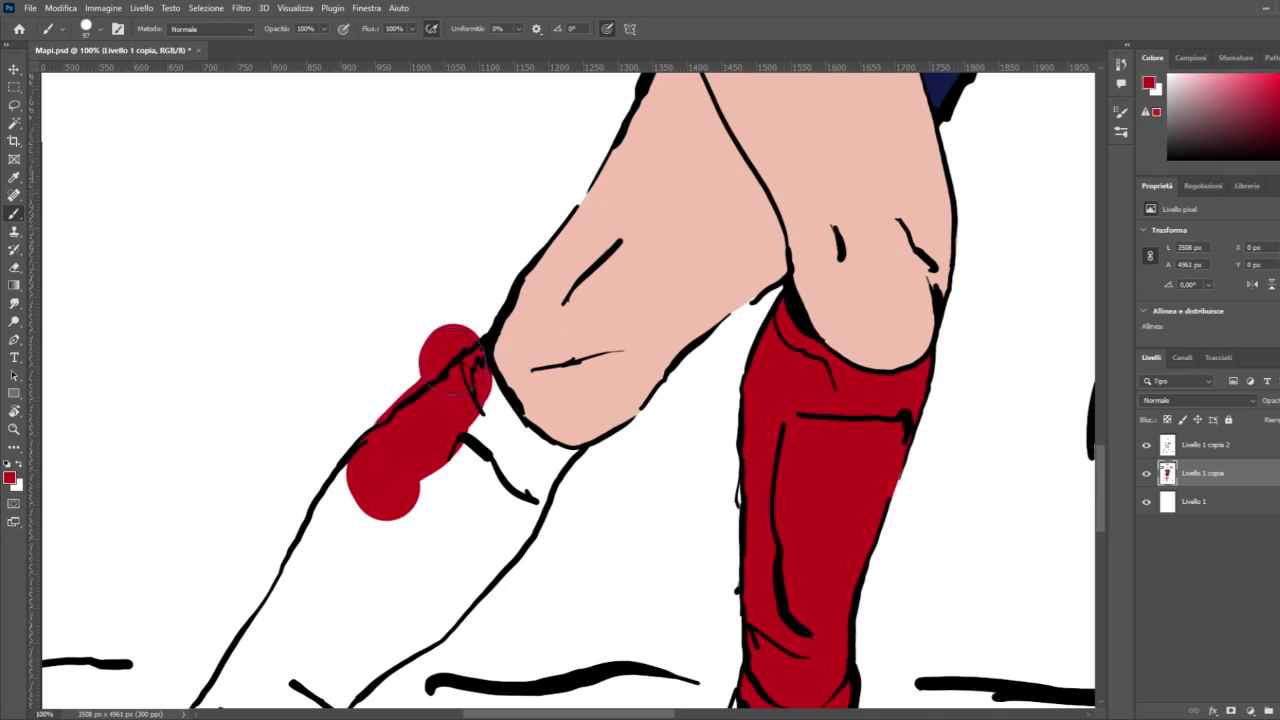
pyautogui.moveTo(475, 416)
pyautogui.mouseDown()
pyautogui.moveTo(523, 466)
pyautogui.moveTo(588, 480)
pyautogui.moveTo(372, 618)
pyautogui.moveTo(448, 608)
pyautogui.moveTo(475, 505)
pyautogui.moveTo(430, 495)
pyautogui.moveTo(330, 515)
pyautogui.moveTo(340, 532)
pyautogui.moveTo(320, 575)
pyautogui.mouseUp()
# Step: Fill the rest of the back leg's sock with red down to the boot, covering the white gaps along its edges
pyautogui.scroll(-3, 385, 600)
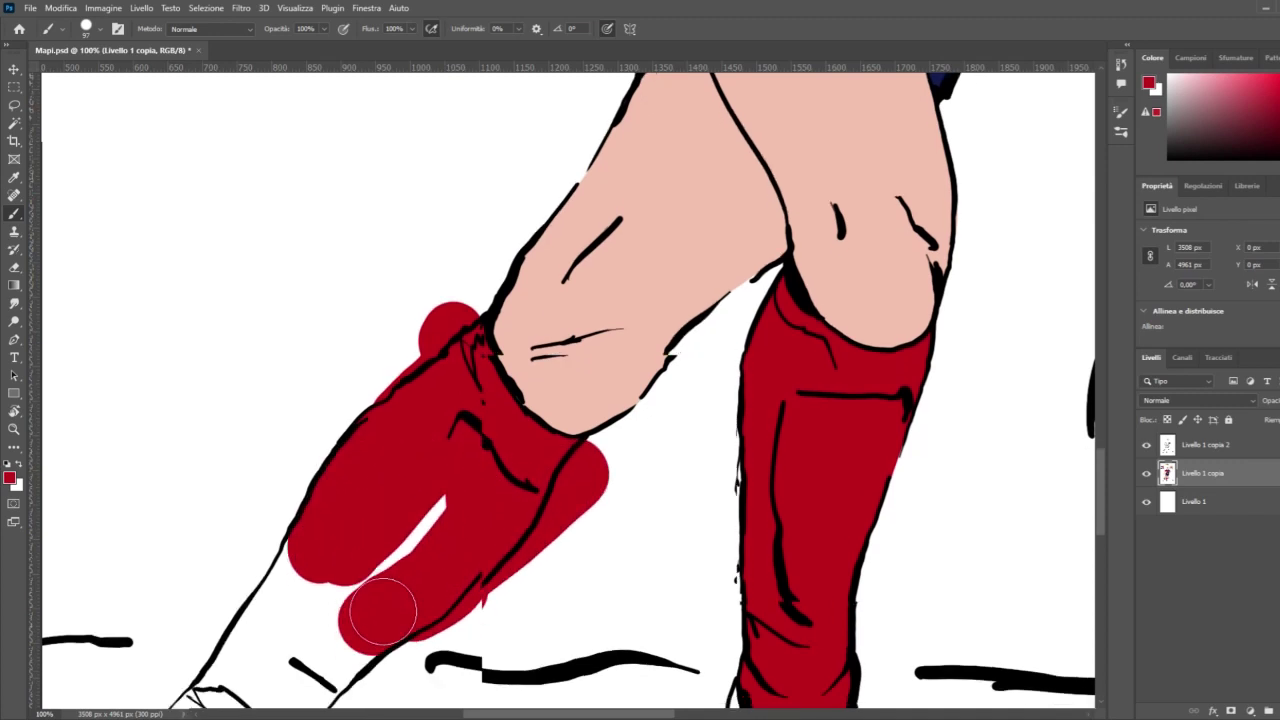
pyautogui.scroll(-3, 380, 621)
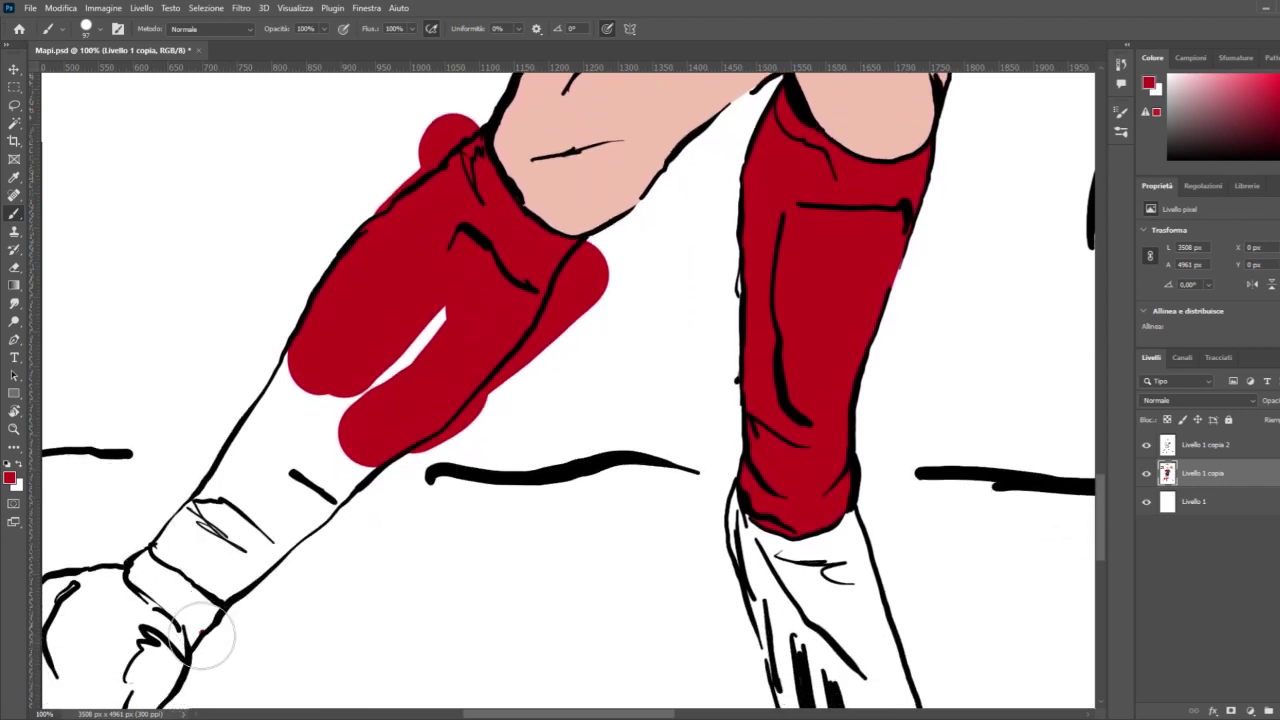
pyautogui.moveTo(200, 635)
pyautogui.mouseDown()
pyautogui.moveTo(196, 587)
pyautogui.moveTo(203, 599)
pyautogui.moveTo(157, 564)
pyautogui.moveTo(201, 584)
pyautogui.moveTo(448, 312)
pyautogui.moveTo(355, 378)
pyautogui.moveTo(187, 552)
pyautogui.moveTo(328, 353)
pyautogui.mouseUp()
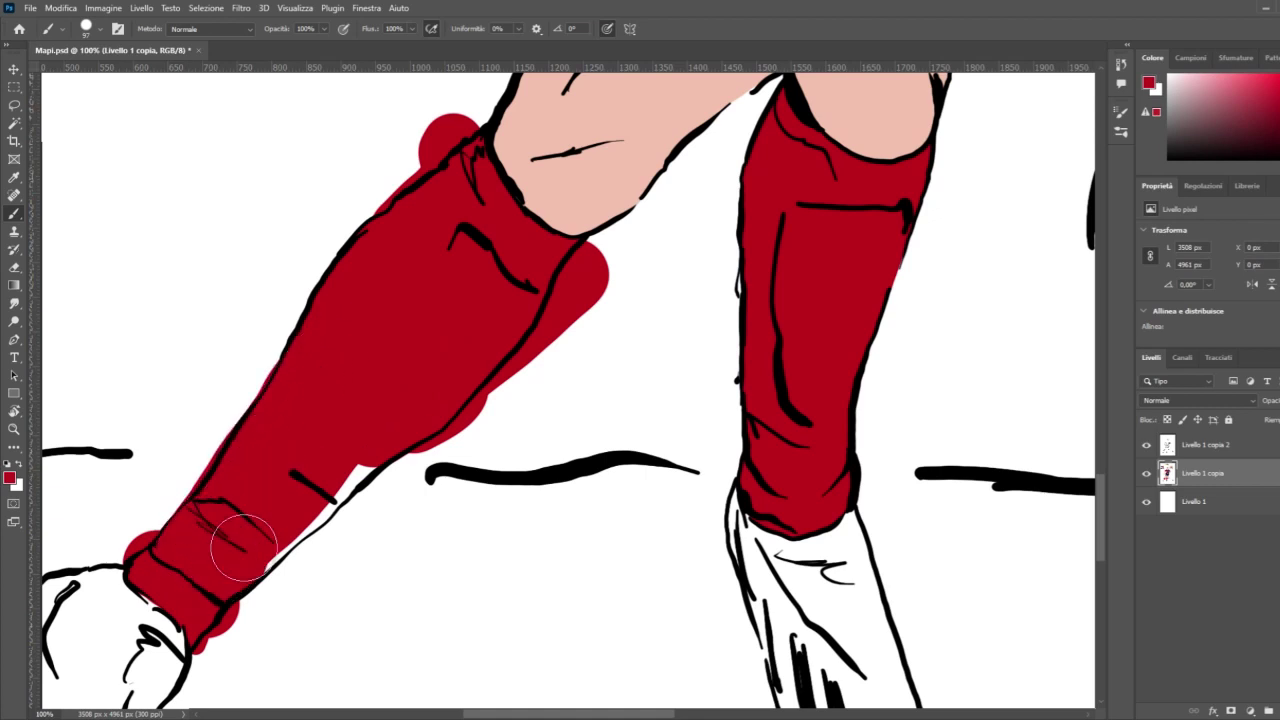
pyautogui.moveTo(243, 548)
pyautogui.mouseDown()
pyautogui.moveTo(368, 449)
pyautogui.moveTo(250, 559)
pyautogui.mouseUp()
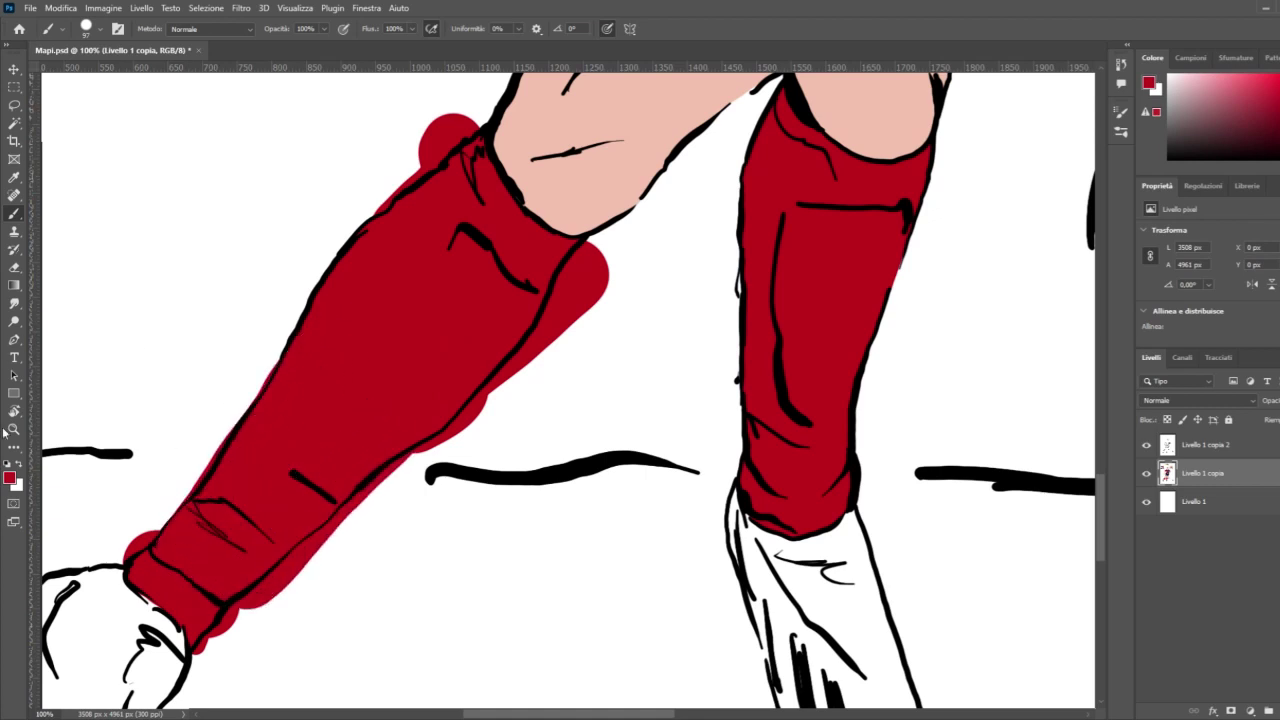
# Step: Switch to white with a smaller brush and paint over the red spill along both outer edges of the back sock's lower part
pyautogui.click(115, 530)
pyautogui.hotkey('ctrl', 'z')
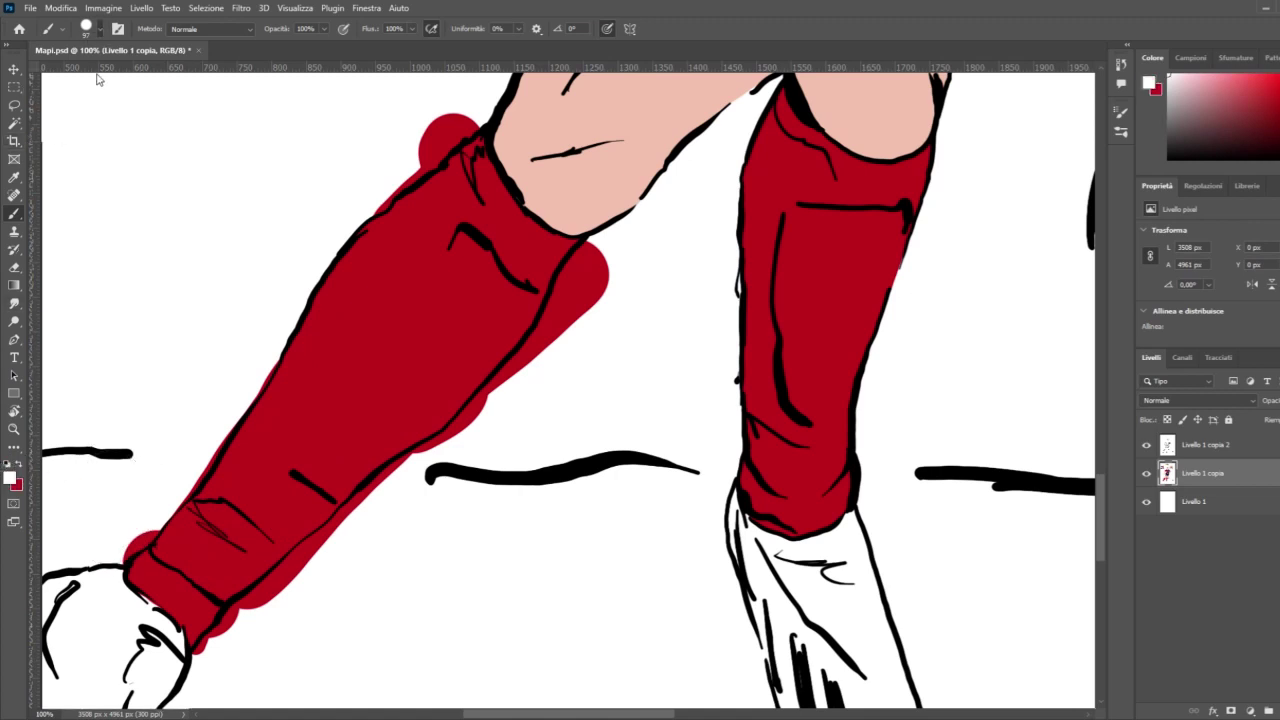
pyautogui.click(13, 428)
pyautogui.click(115, 580)
pyautogui.click(115, 580)
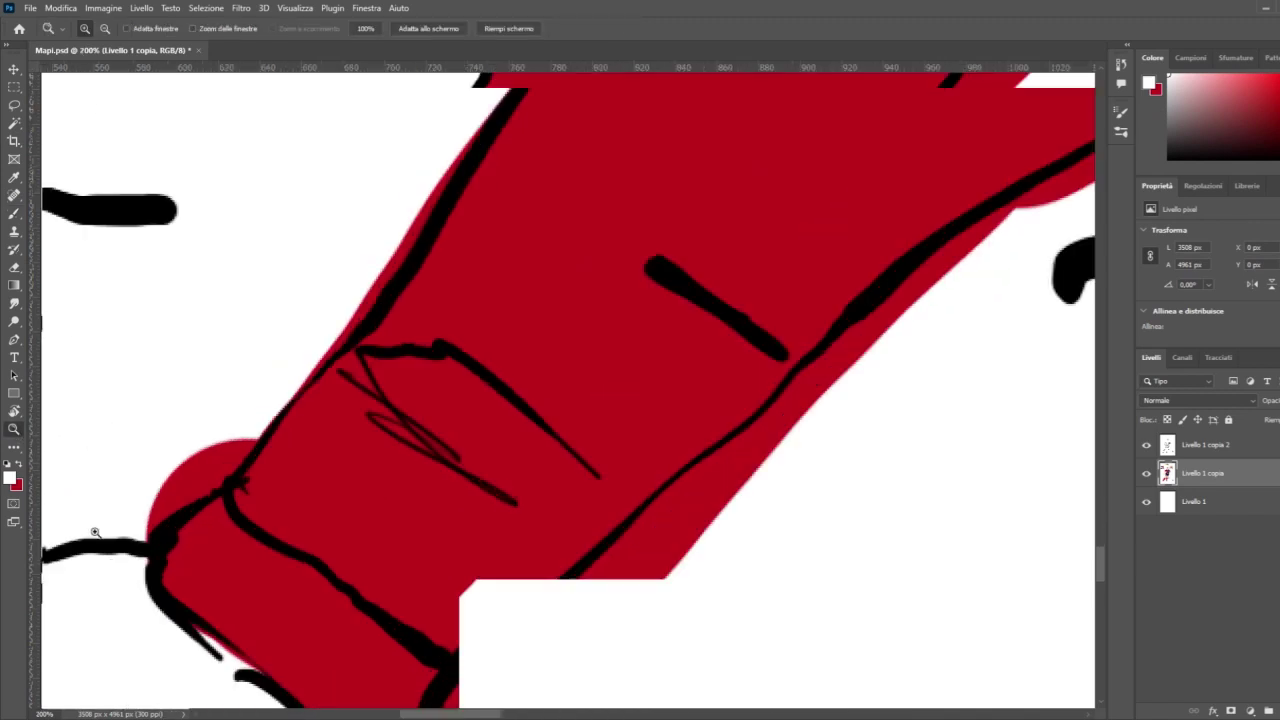
pyautogui.click(14, 214)
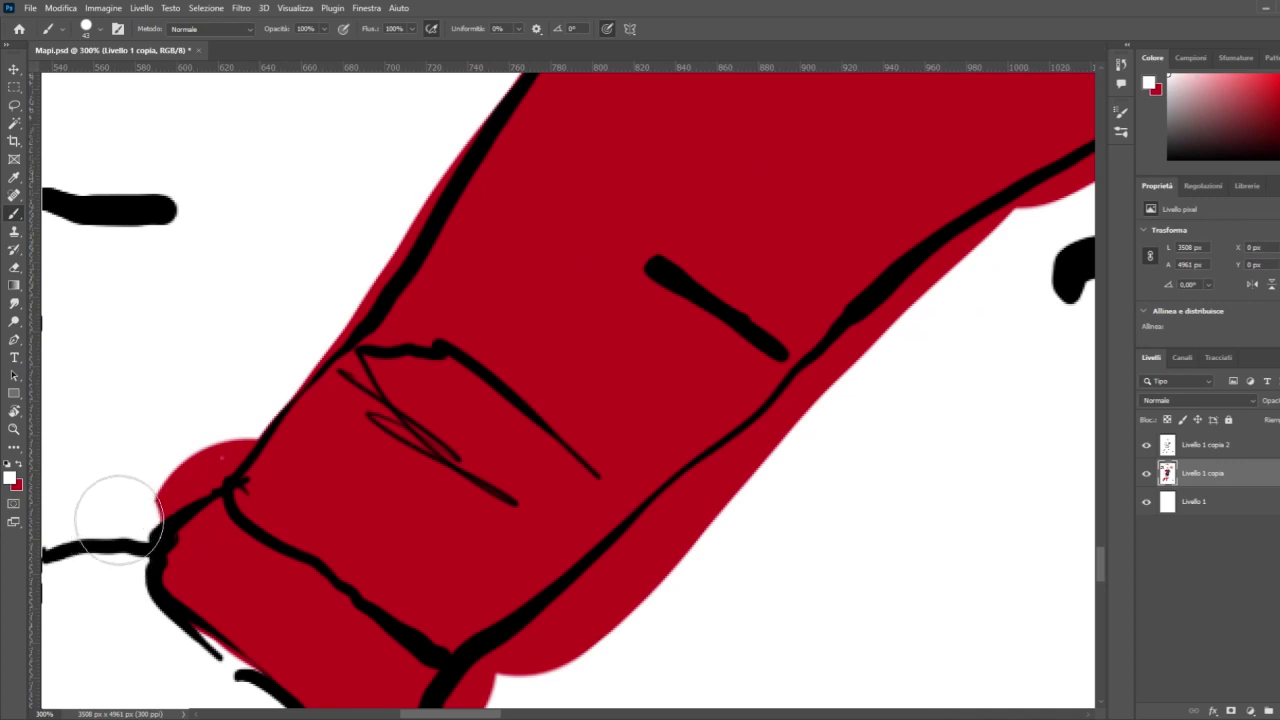
pyautogui.moveTo(118, 518)
pyautogui.mouseDown()
pyautogui.moveTo(153, 472)
pyautogui.moveTo(204, 439)
pyautogui.moveTo(359, 245)
pyautogui.moveTo(326, 286)
pyautogui.mouseUp()
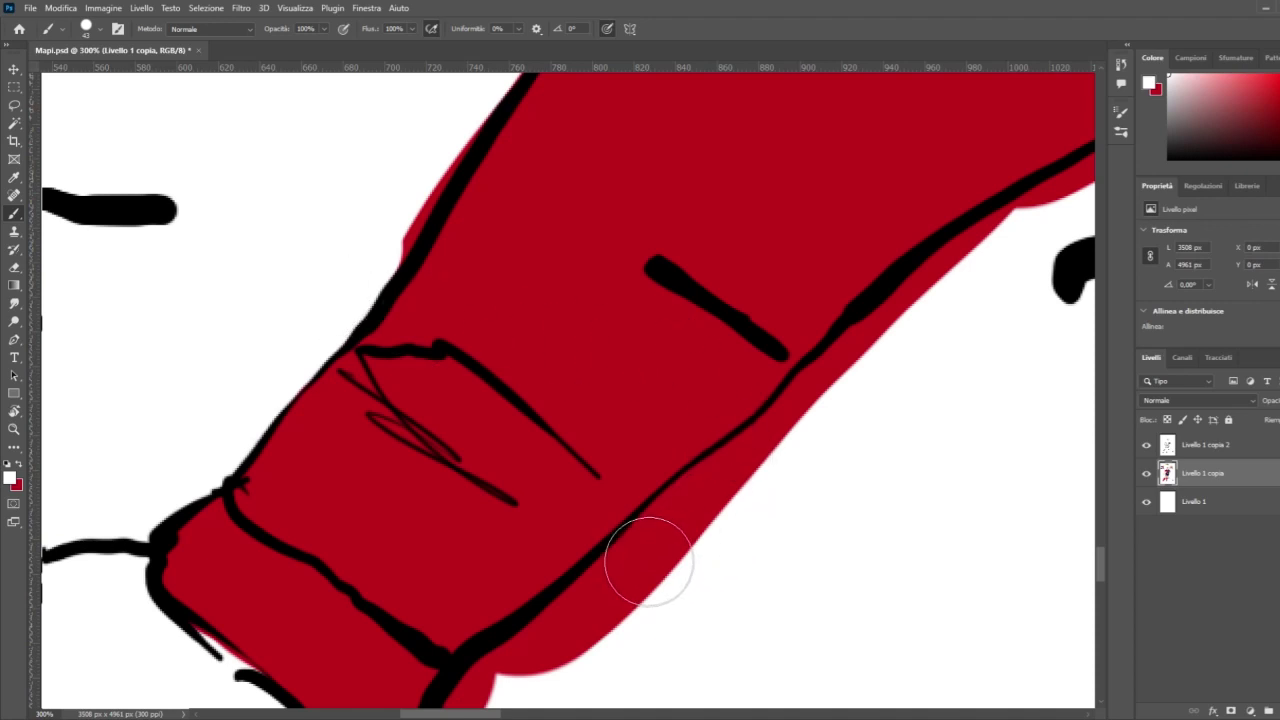
pyautogui.moveTo(648, 561)
pyautogui.mouseDown()
pyautogui.moveTo(762, 476)
pyautogui.moveTo(966, 278)
pyautogui.mouseUp()
# Step: Paint white over the remaining red spill around the back sock's ankle, beside the boot and under the heel
pyautogui.scroll(-5, 726, 506)
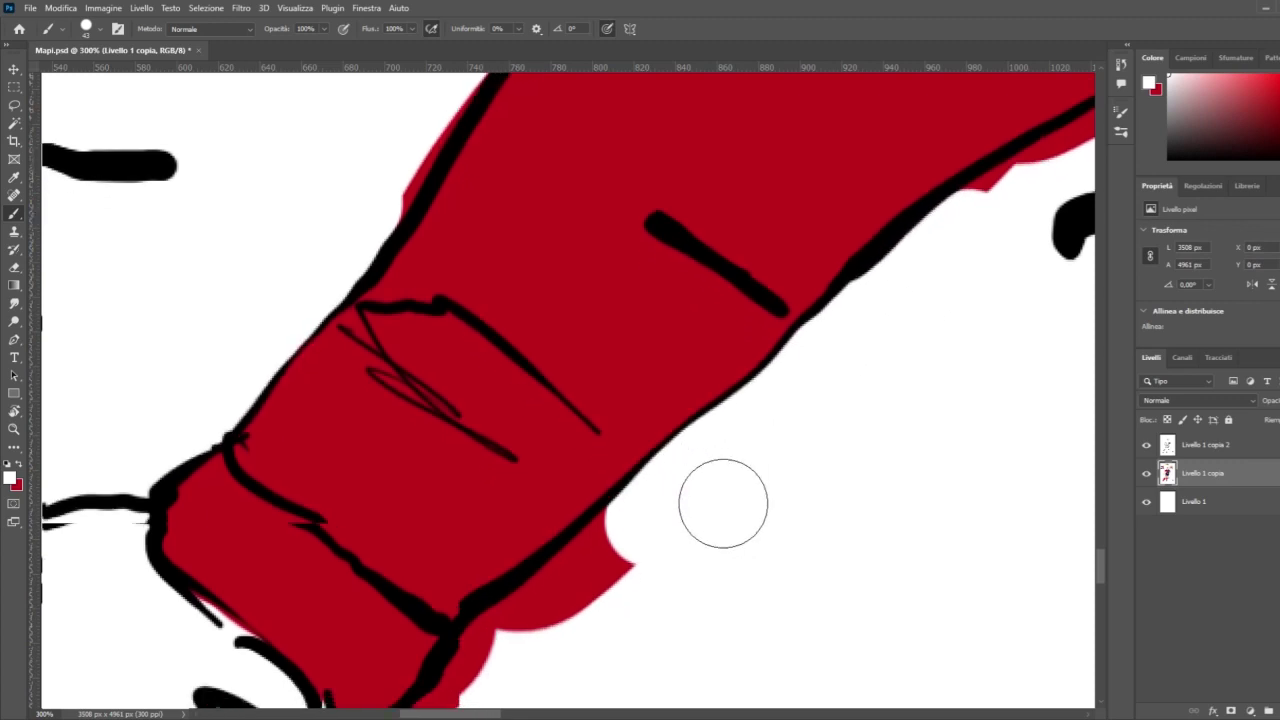
pyautogui.moveTo(114, 447)
pyautogui.mouseDown()
pyautogui.moveTo(158, 467)
pyautogui.moveTo(178, 524)
pyautogui.moveTo(168, 492)
pyautogui.moveTo(234, 534)
pyautogui.mouseUp()
pyautogui.moveTo(293, 650)
pyautogui.mouseDown()
pyautogui.moveTo(401, 674)
pyautogui.moveTo(398, 655)
pyautogui.moveTo(438, 608)
pyautogui.moveTo(424, 616)
pyautogui.moveTo(660, 390)
pyautogui.mouseUp()
# Step: Paint white over the red spill along the outer edge of the back sock's calf, above the ankle creases
pyautogui.scroll(5, 660, 385)
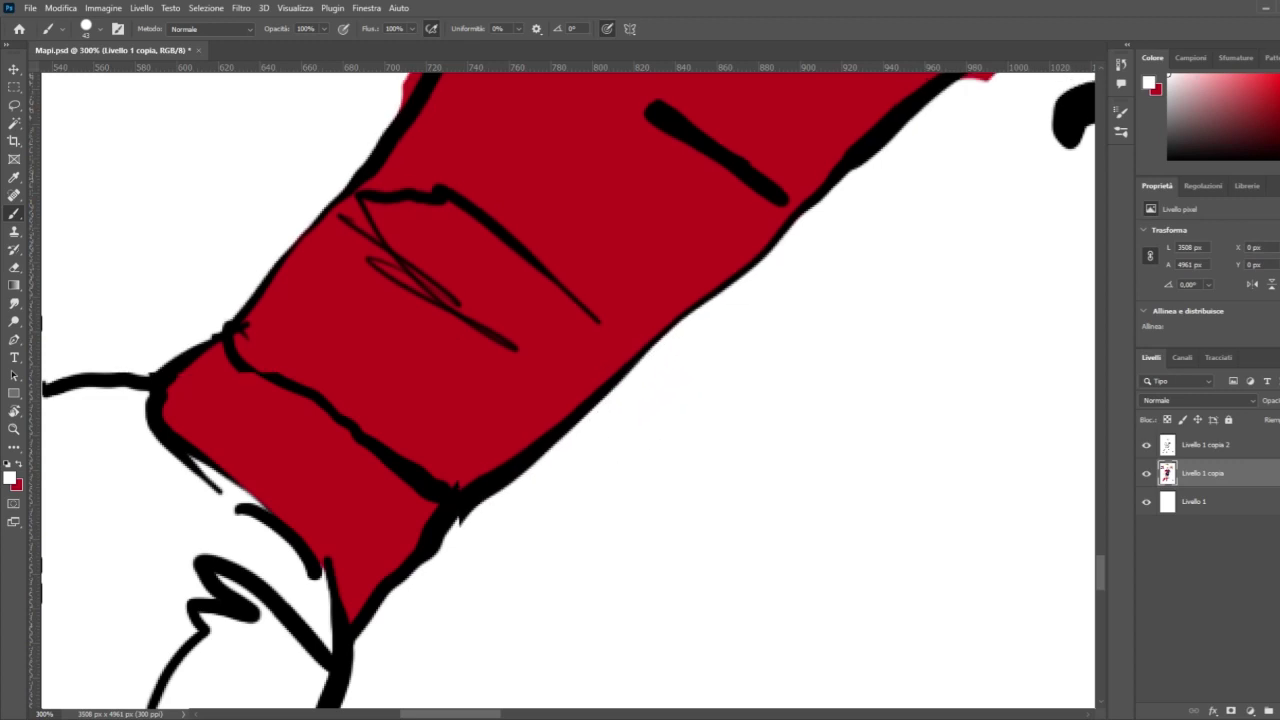
pyautogui.scroll(5, 661, 381)
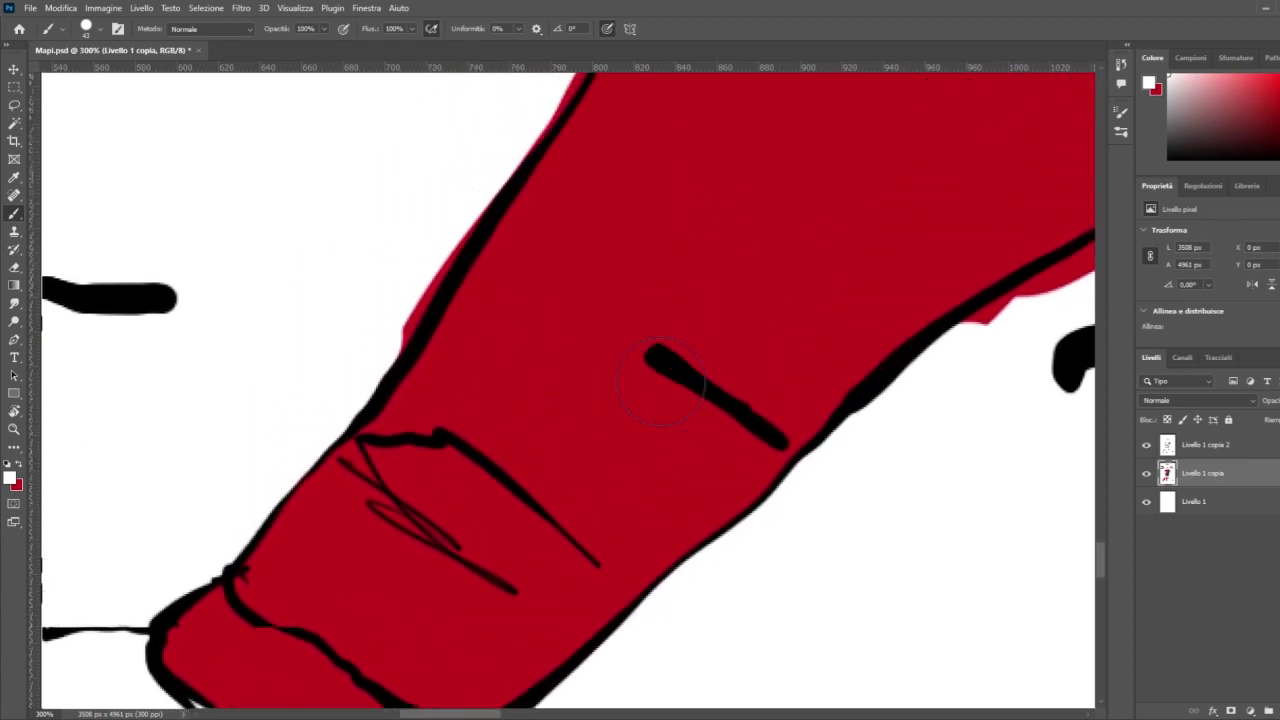
pyautogui.scroll(2, 664, 378)
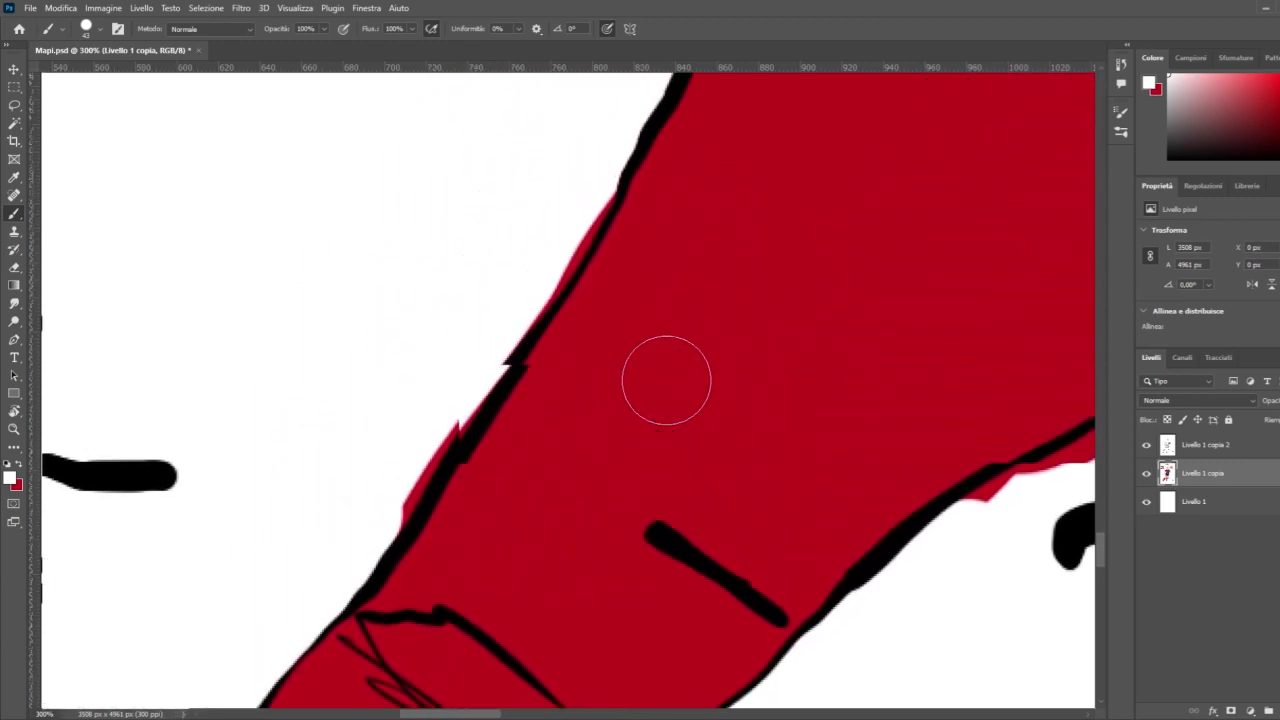
pyautogui.moveTo(387, 498)
pyautogui.mouseDown()
pyautogui.moveTo(535, 260)
pyautogui.moveTo(574, 170)
pyautogui.mouseUp()
pyautogui.scroll(2, 612, 163)
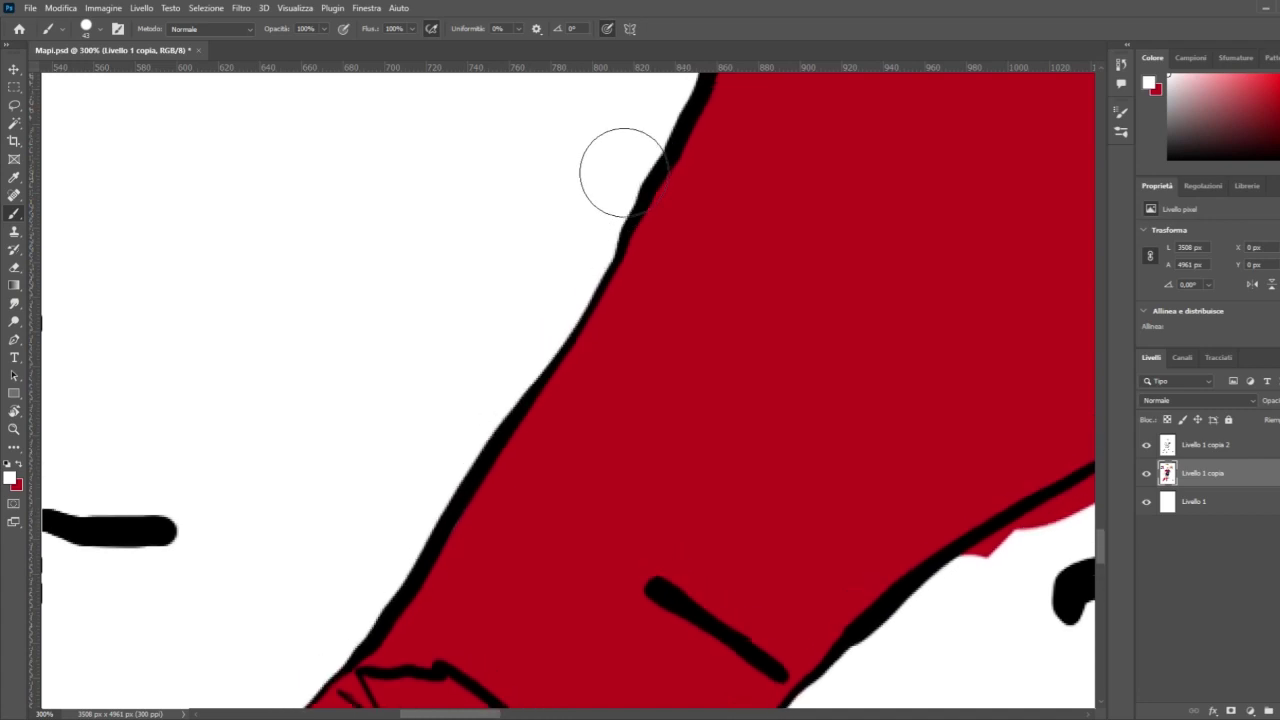
# Step: Paint white over the red overspill along the lower outer edges of the trailing leg's sock
pyautogui.moveTo(484, 714); pyautogui.dragTo(540, 712)
pyautogui.moveTo(423, 634)
pyautogui.mouseDown()
pyautogui.moveTo(579, 516)
pyautogui.moveTo(455, 633)
pyautogui.moveTo(402, 621)
pyautogui.moveTo(439, 616)
pyautogui.moveTo(590, 509)
pyautogui.moveTo(593, 524)
pyautogui.moveTo(603, 491)
pyautogui.moveTo(880, 182)
pyautogui.mouseUp()
pyautogui.hotkey('ctrl', 'z')
pyautogui.scroll(3, 786, 390)
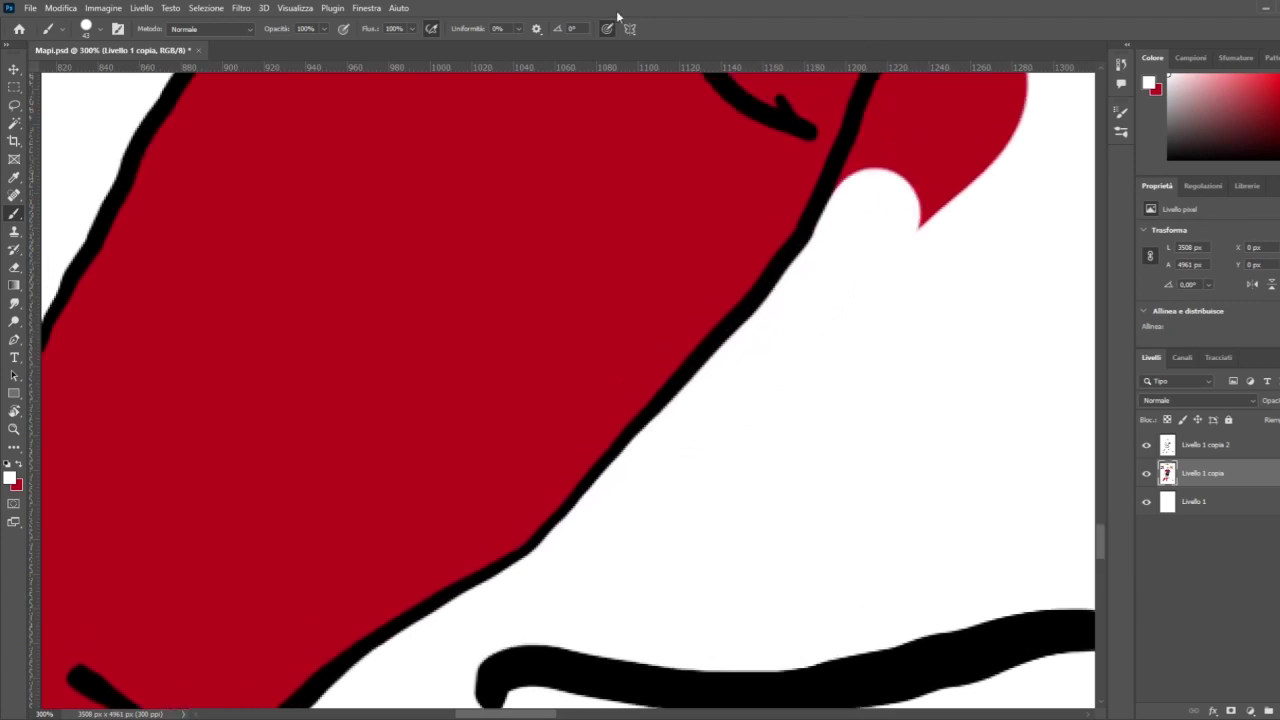
# Step: Paint white over the red overspill on both sides of the trailing leg's sock just below the knee
pyautogui.scroll(10, 898, 572)
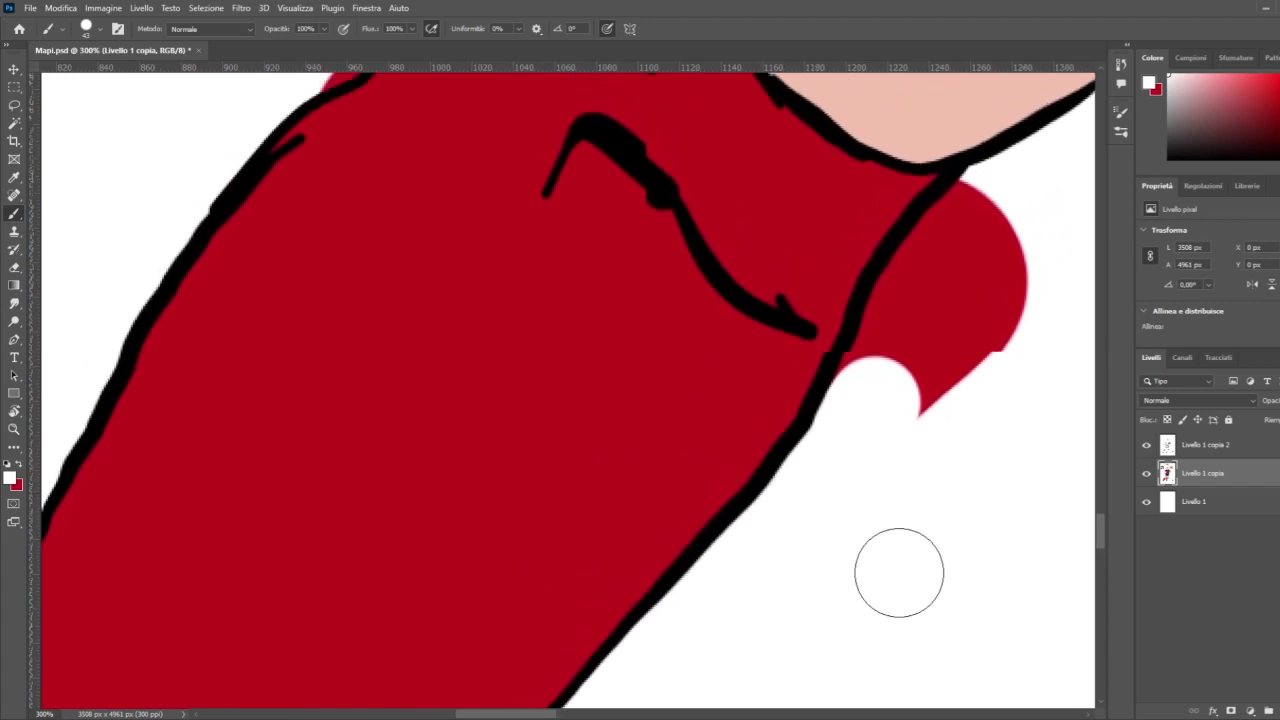
pyautogui.scroll(3, 898, 572)
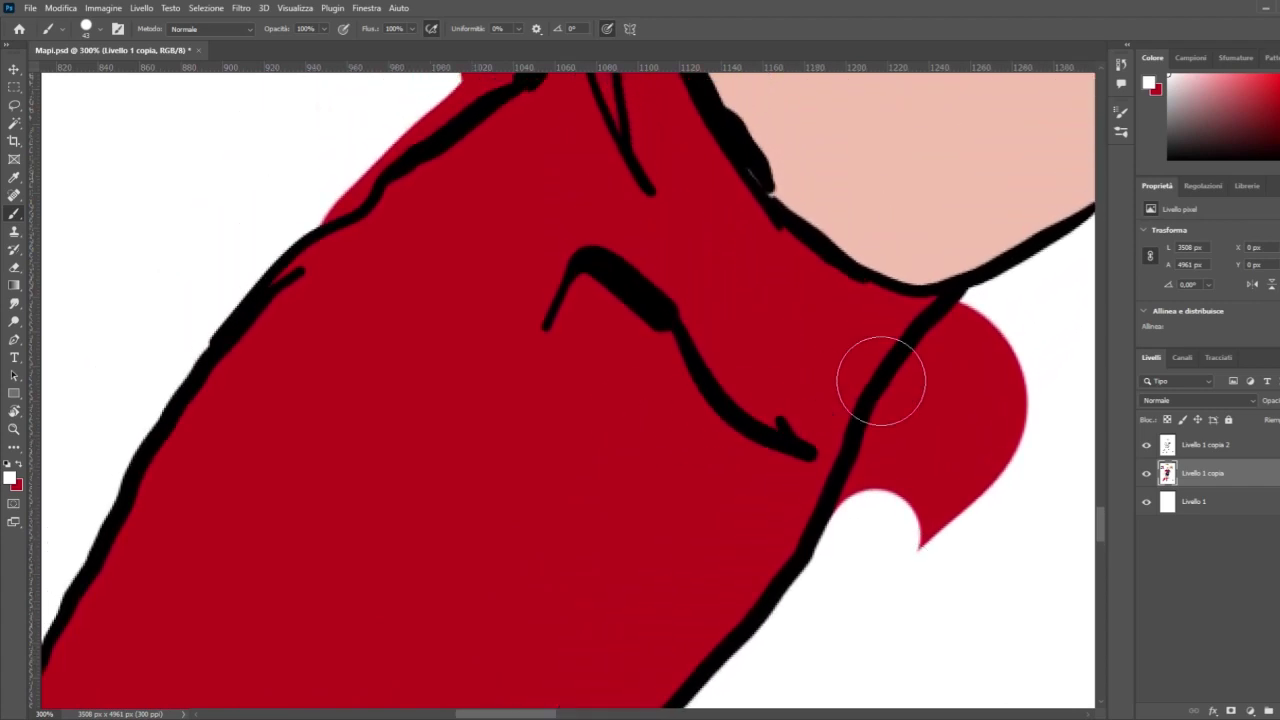
pyautogui.moveTo(1005, 320)
pyautogui.mouseDown()
pyautogui.moveTo(926, 394)
pyautogui.moveTo(891, 452)
pyautogui.moveTo(877, 517)
pyautogui.moveTo(1023, 383)
pyautogui.mouseUp()
pyautogui.scroll(1, 928, 463)
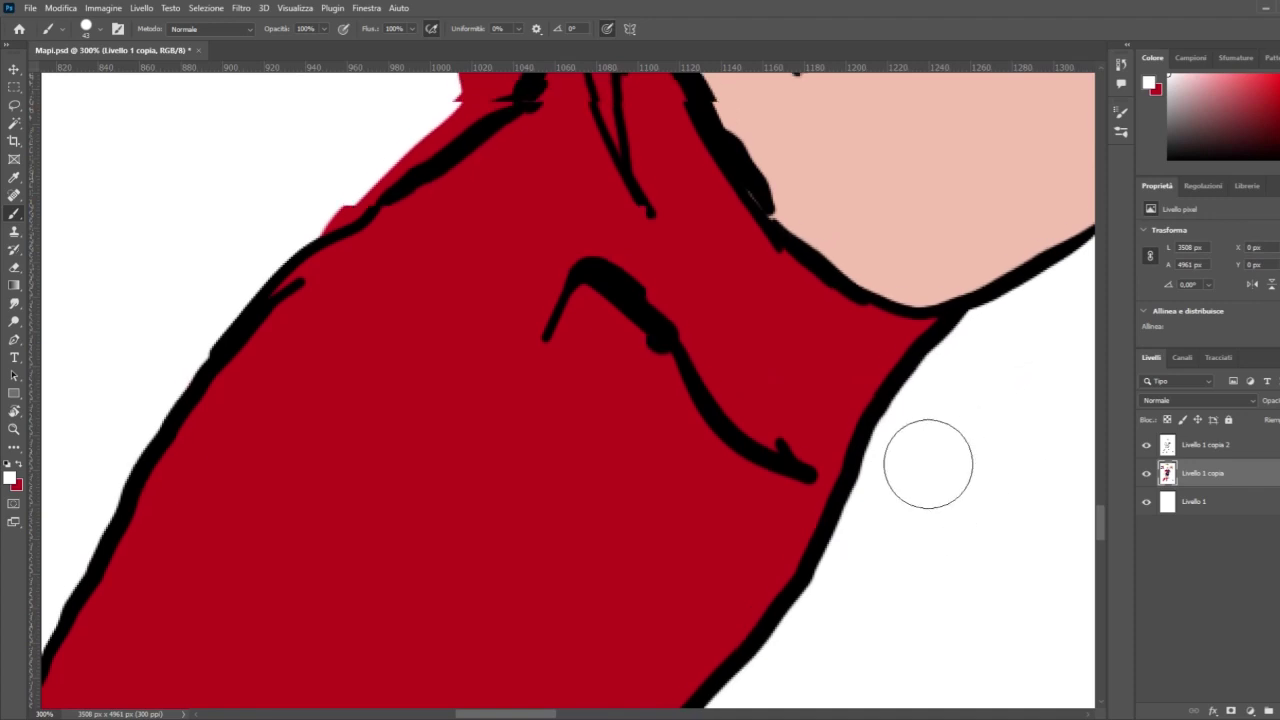
pyautogui.scroll(8, 928, 463)
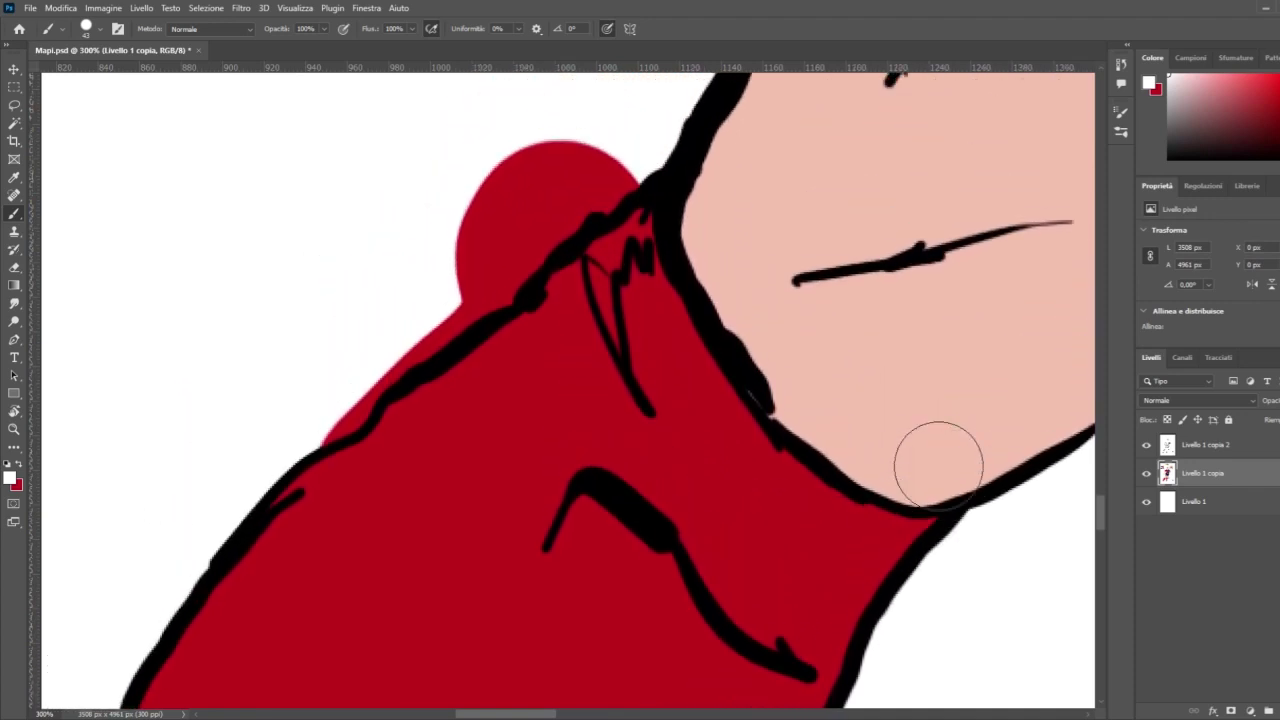
pyautogui.moveTo(290, 420)
pyautogui.mouseDown()
pyautogui.moveTo(599, 170)
pyautogui.moveTo(595, 158)
pyautogui.moveTo(520, 173)
pyautogui.moveTo(443, 240)
pyautogui.mouseUp()
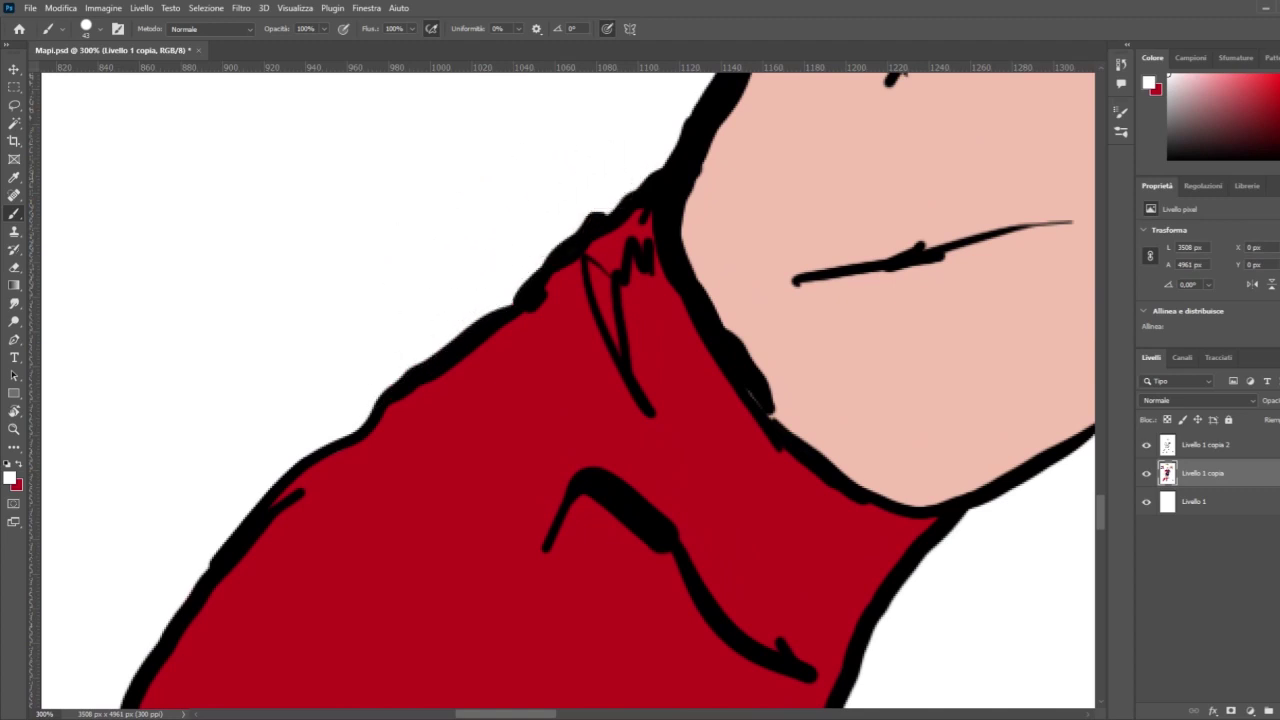
# Step: Save the document with the cleaned sock edges
pyautogui.hotkey('ctrl', '-')
pyautogui.hotkey('ctrl', '-')
pyautogui.hotkey('ctrl', '-')
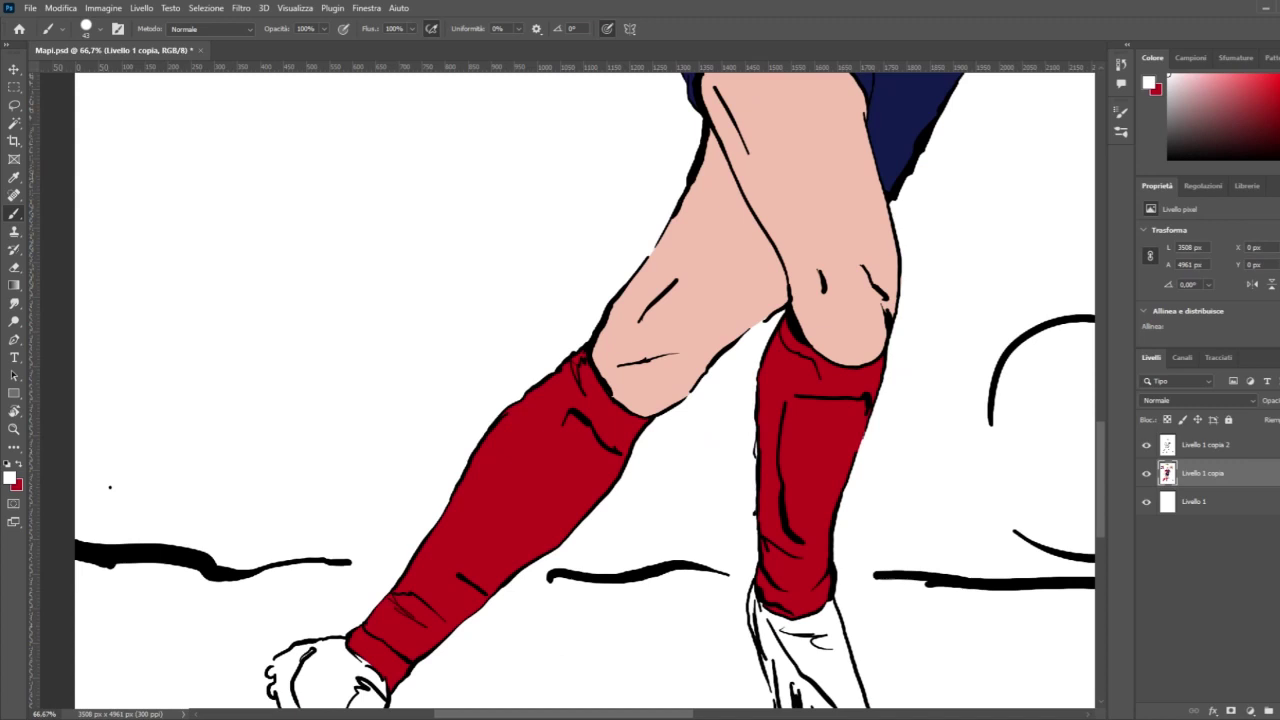
pyautogui.hotkey('ctrl', '-')
pyautogui.hotkey('ctrl', '-')
pyautogui.hotkey('ctrl', '-')
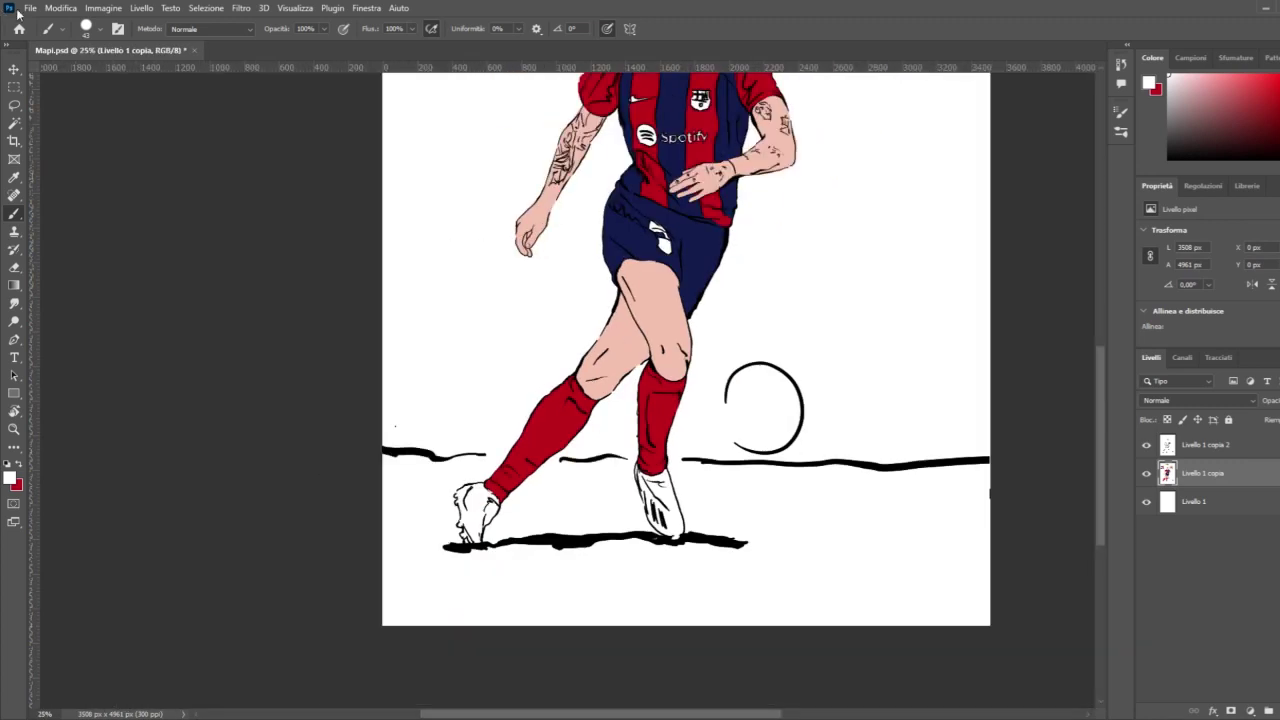
pyautogui.hotkey('ctrl', 's')
# Step: Brush white over the scalloped red overspill outside the sleeve beside the Nike logo, from its cuff up to the shoulder
pyautogui.scroll(5, 497, 397)
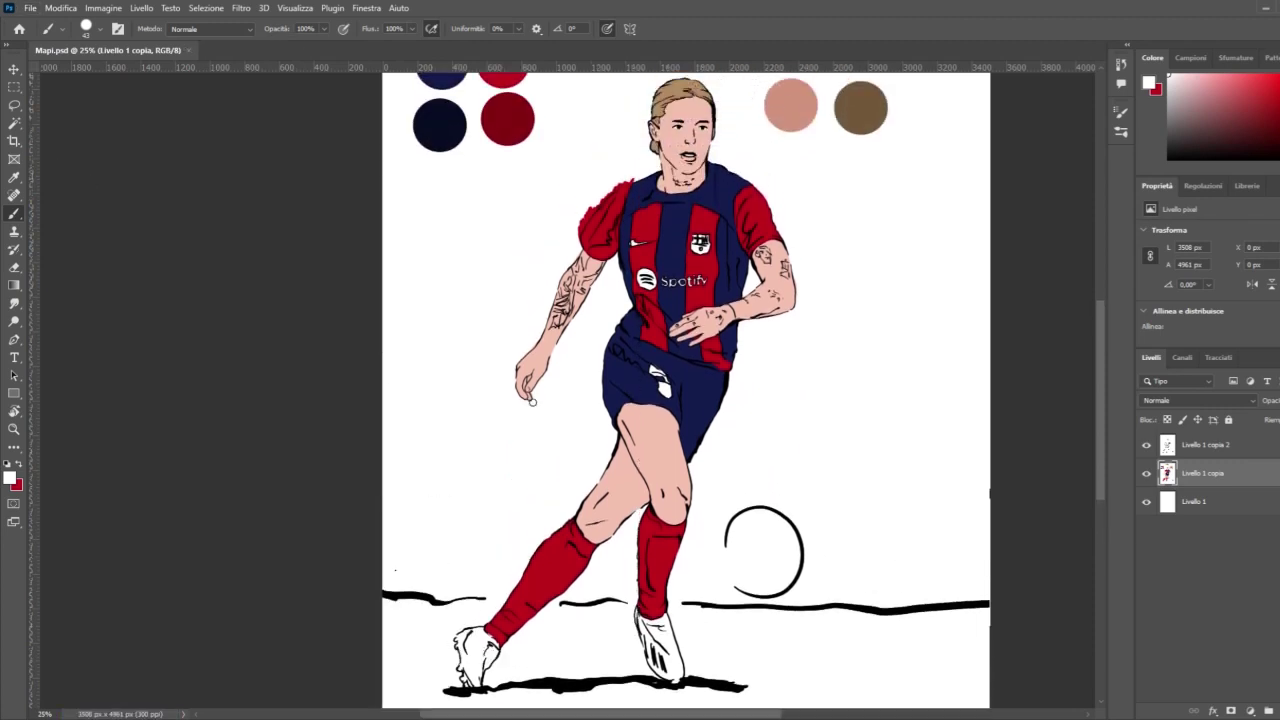
pyautogui.click(14, 429)
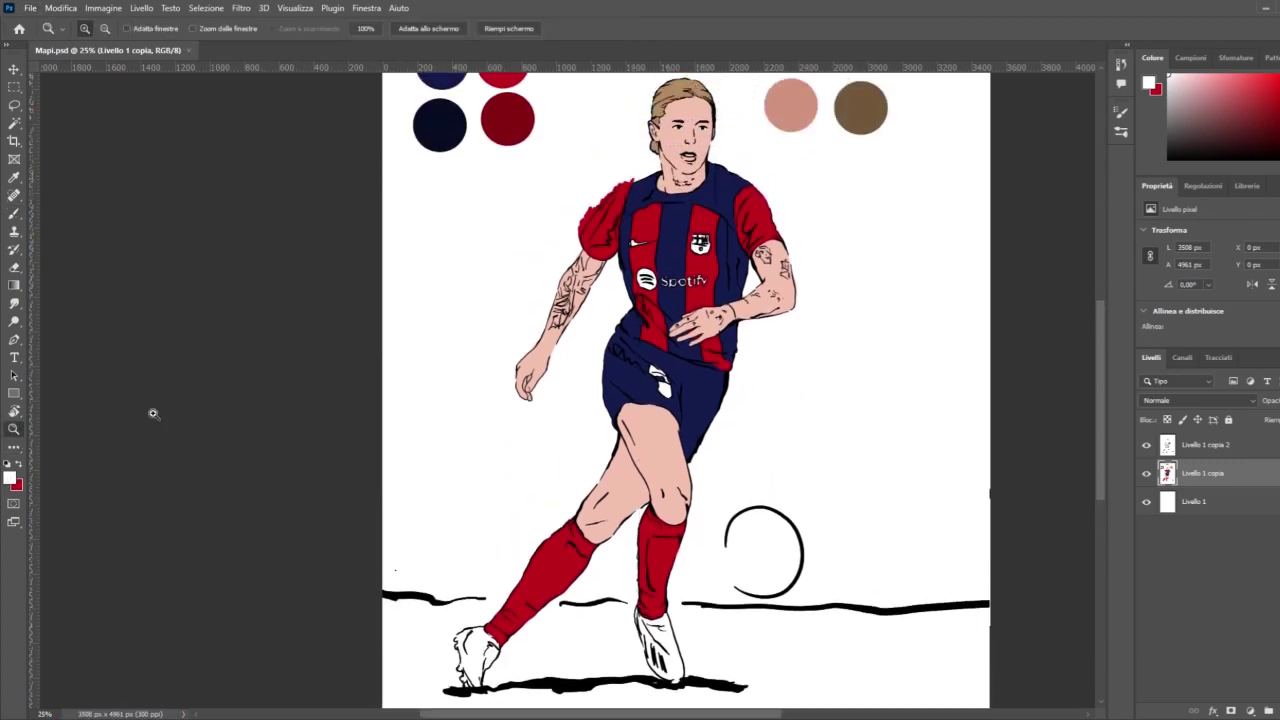
pyautogui.click(606, 182)
pyautogui.click(606, 186)
pyautogui.click(433, 292)
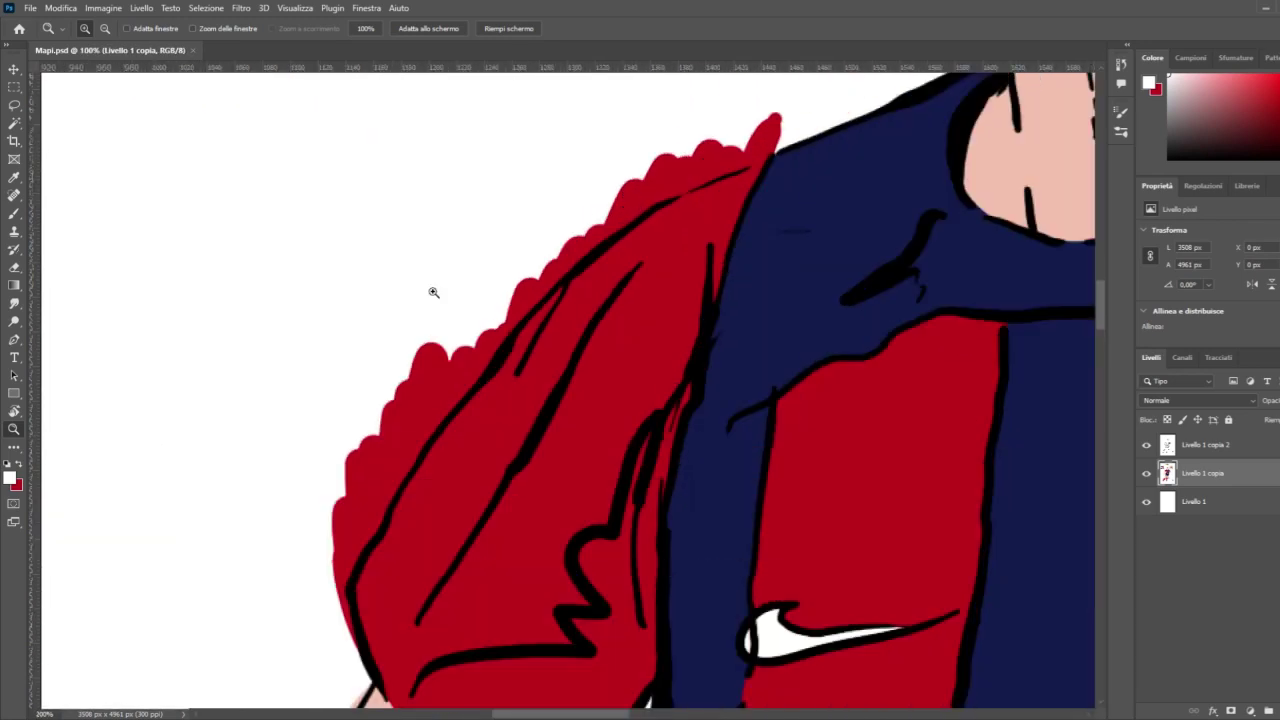
pyautogui.click(14, 213)
pyautogui.scroll(-2, 265, 380)
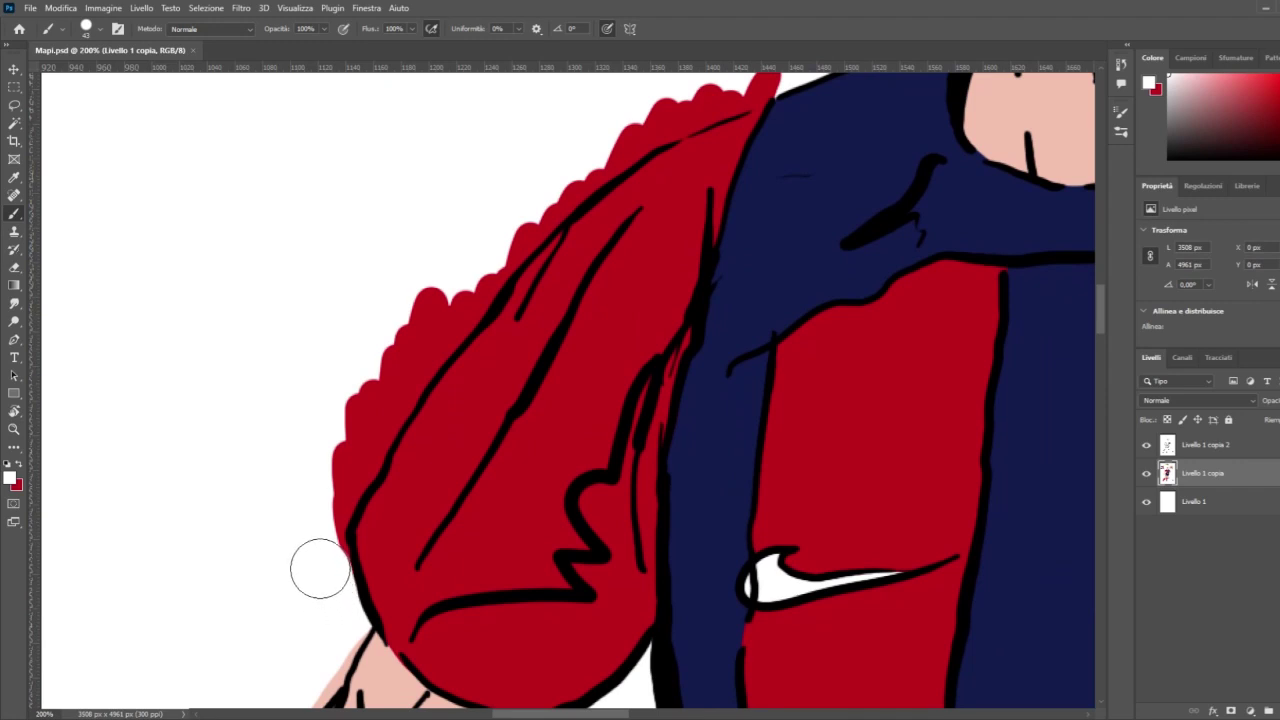
pyautogui.moveTo(322, 562)
pyautogui.mouseDown()
pyautogui.moveTo(323, 500)
pyautogui.moveTo(405, 362)
pyautogui.mouseUp()
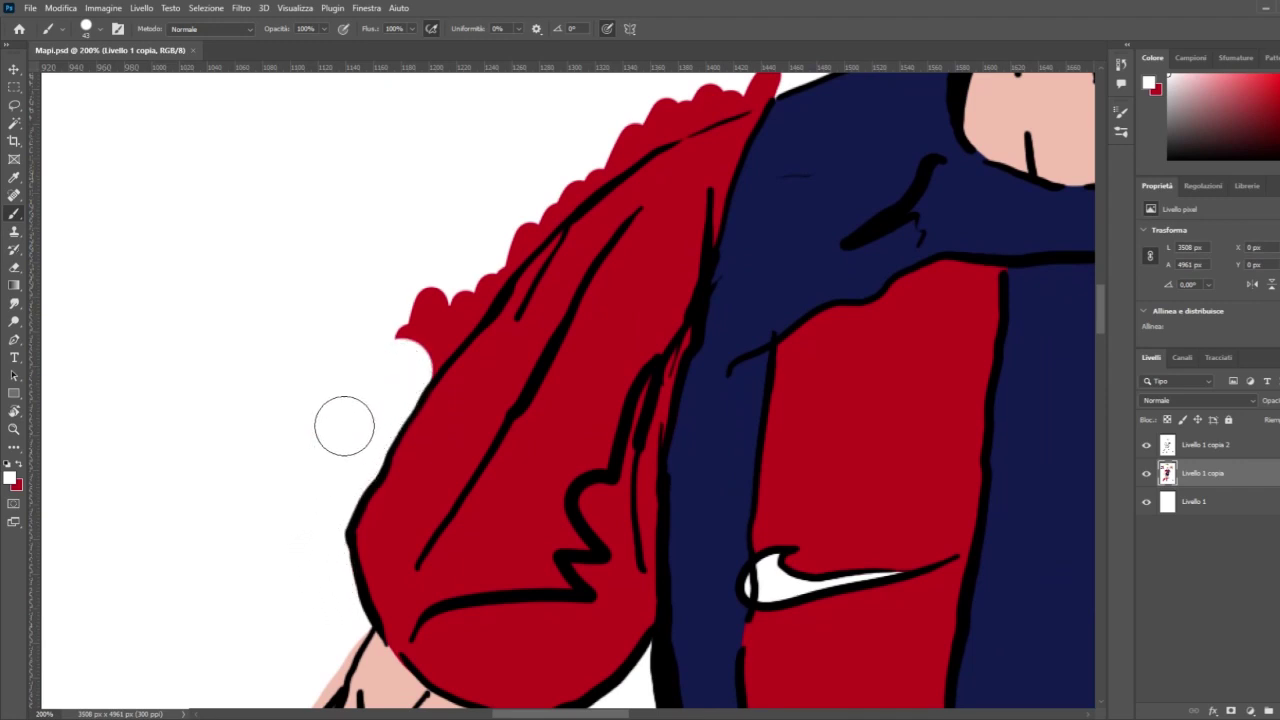
pyautogui.moveTo(343, 429)
pyautogui.mouseDown()
pyautogui.moveTo(449, 313)
pyautogui.moveTo(476, 263)
pyautogui.moveTo(399, 327)
pyautogui.moveTo(503, 266)
pyautogui.moveTo(510, 252)
pyautogui.moveTo(490, 256)
pyautogui.moveTo(547, 192)
pyautogui.moveTo(636, 124)
pyautogui.mouseUp()
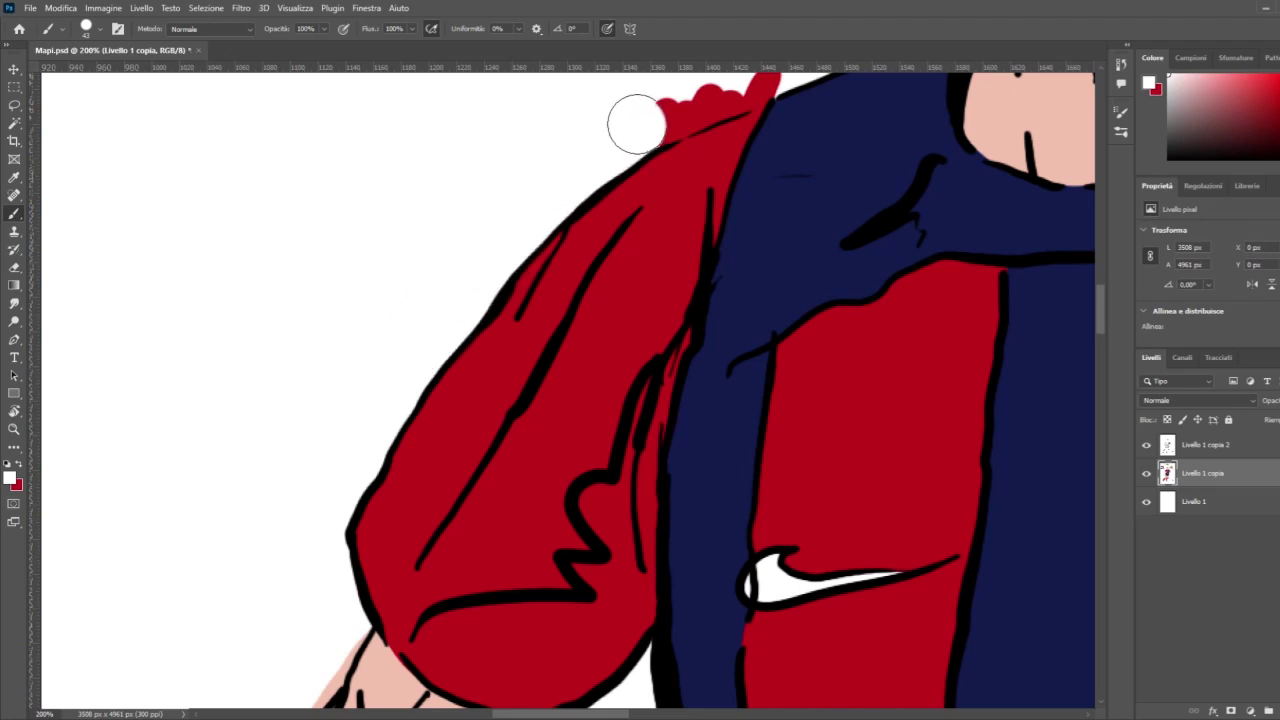
pyautogui.scroll(5, 615, 95)
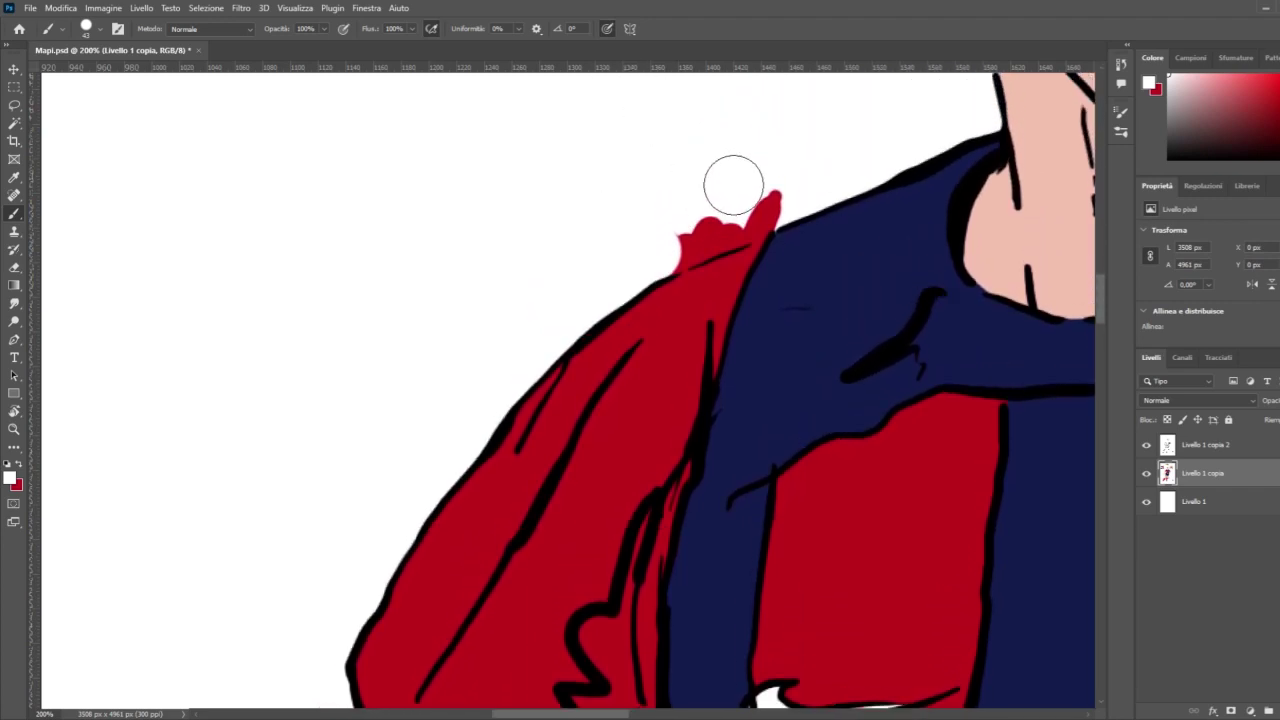
pyautogui.moveTo(721, 192)
pyautogui.mouseDown()
pyautogui.moveTo(776, 180)
pyautogui.moveTo(747, 212)
pyautogui.mouseUp()
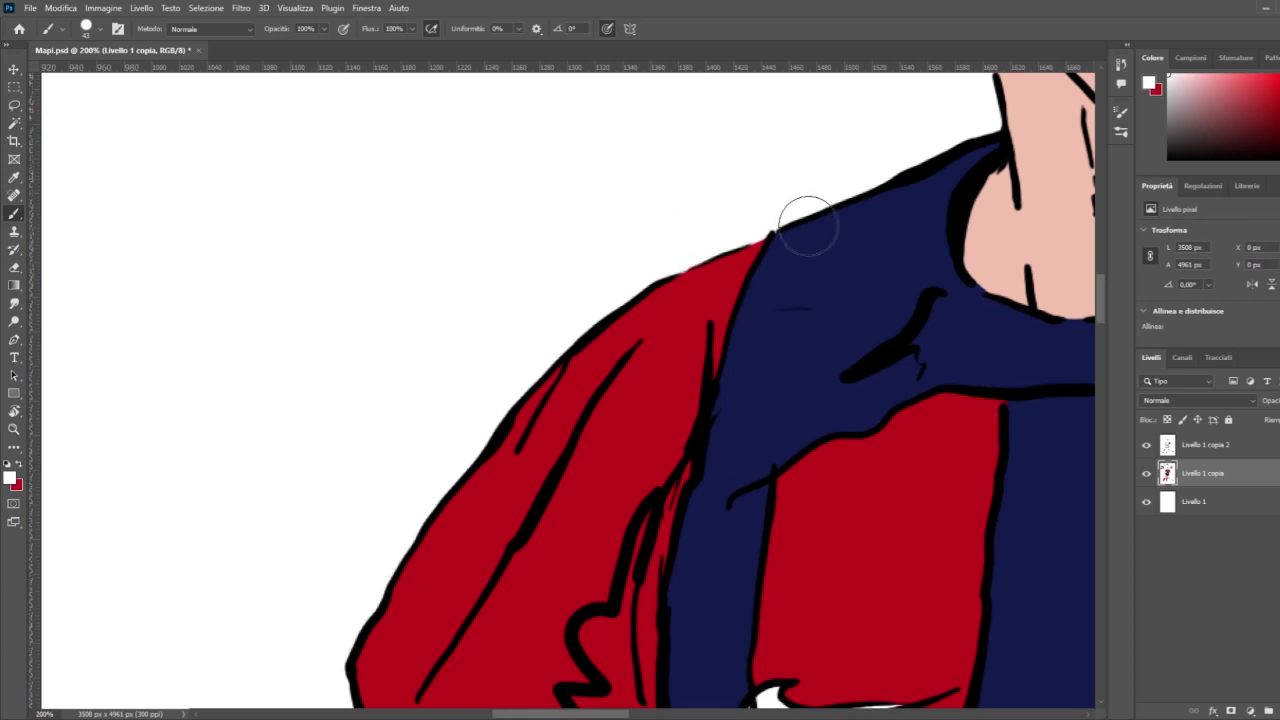
# Step: Examine the outer edge of the sleeve beside the club crest for leftover red overspill
pyautogui.hotkey('ctrl', '-')
pyautogui.hotkey('ctrl', '-')
pyautogui.hotkey('ctrl', '-')
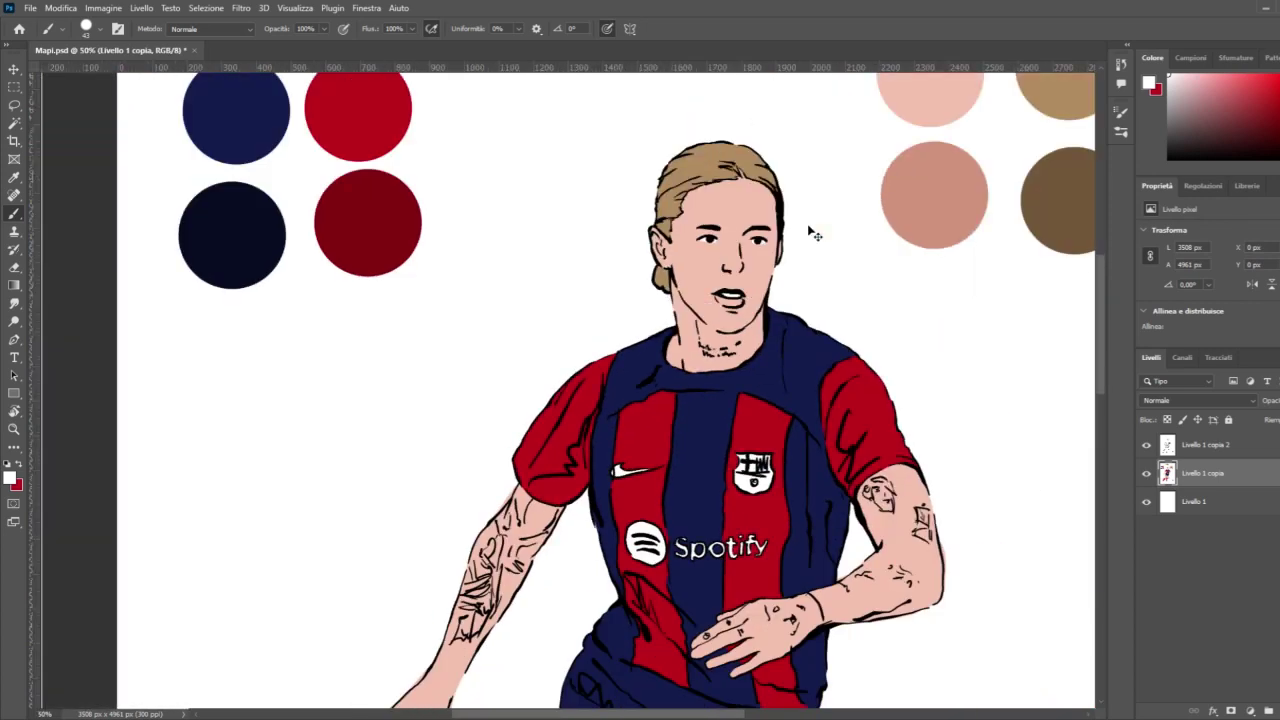
pyautogui.hotkey('ctrl', '-')
pyautogui.scroll(-3, 850, 440)
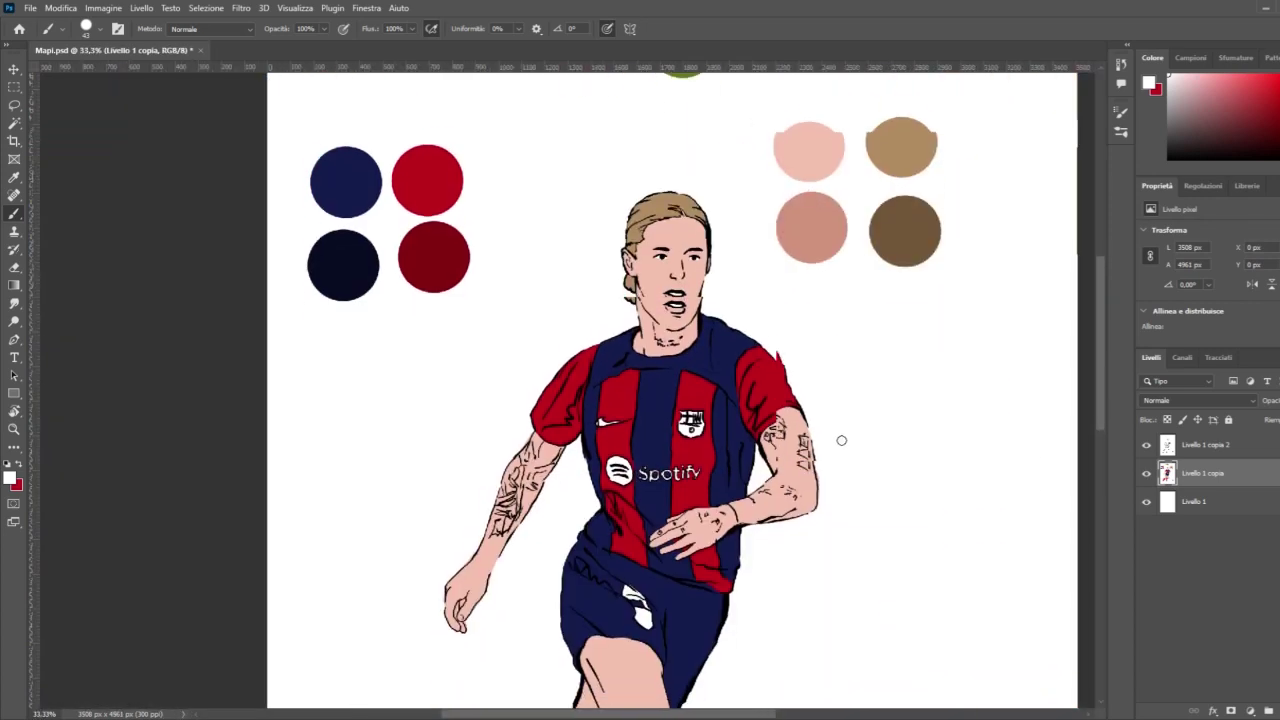
pyautogui.scroll(-5, 786, 434)
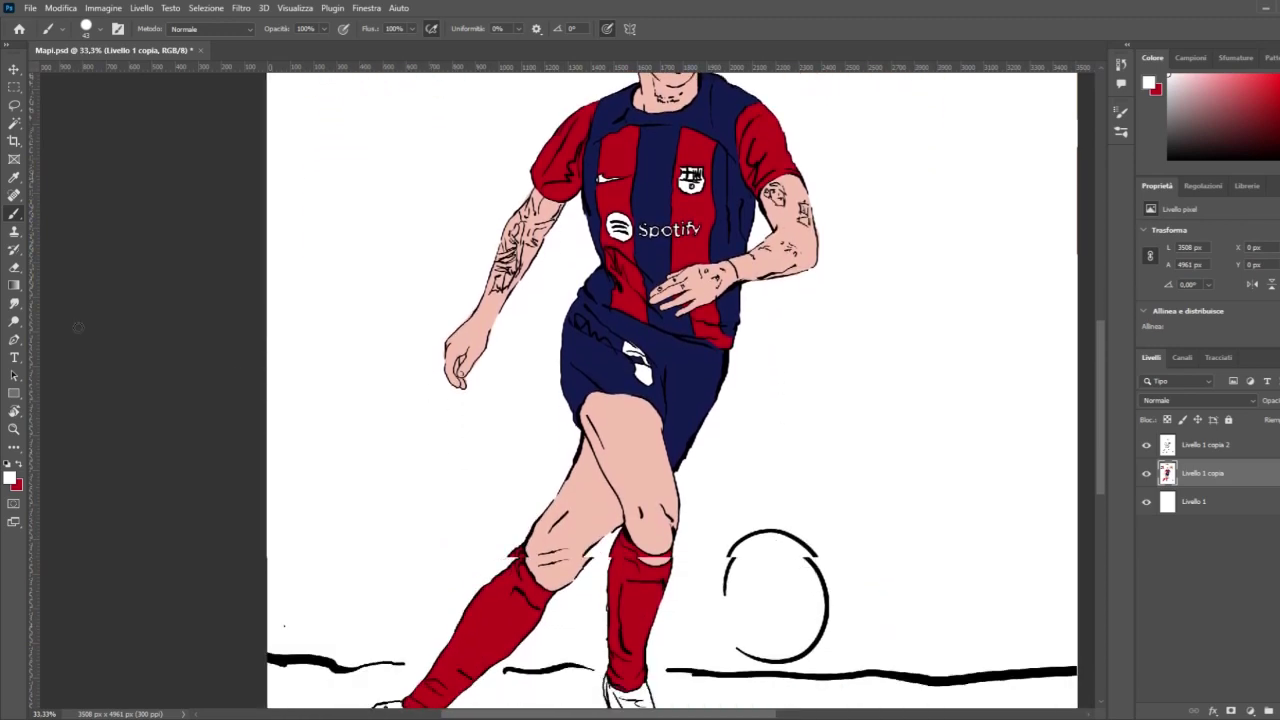
pyautogui.click(14, 428)
pyautogui.click(795, 147)
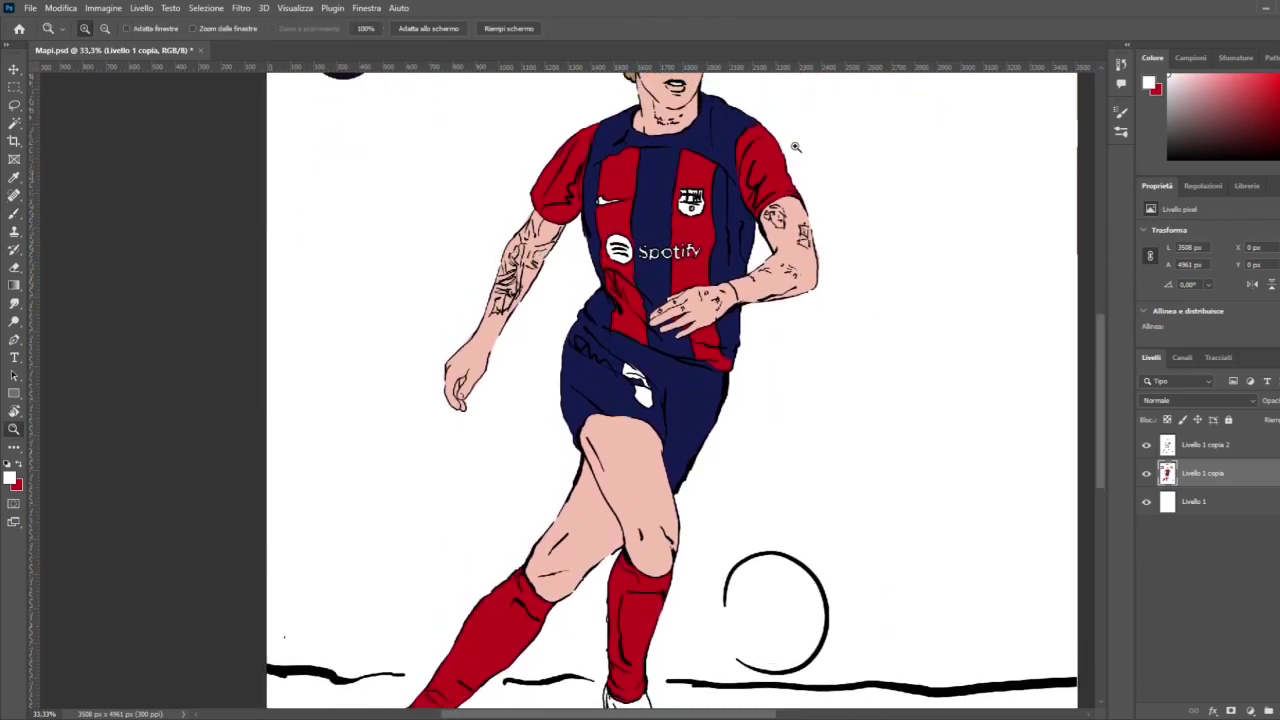
pyautogui.click(795, 147)
pyautogui.click(786, 134)
pyautogui.click(786, 134)
pyautogui.scroll(2, 786, 180)
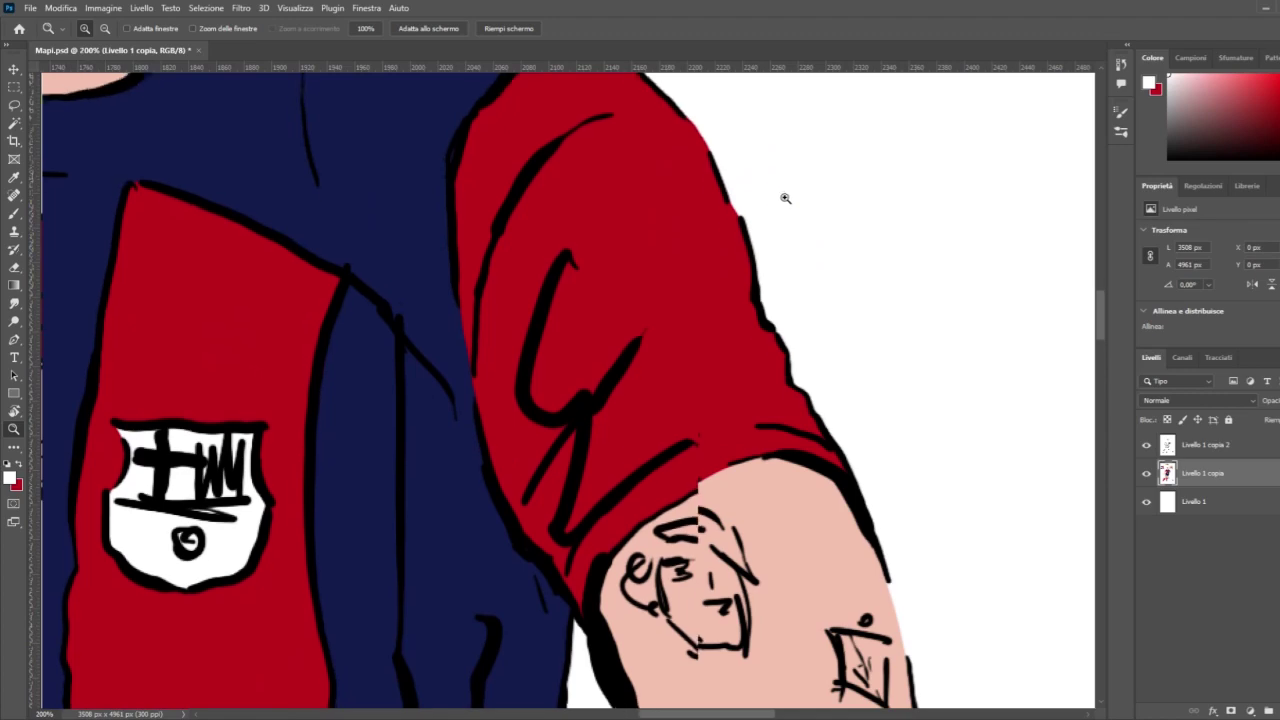
pyautogui.scroll(1, 793, 222)
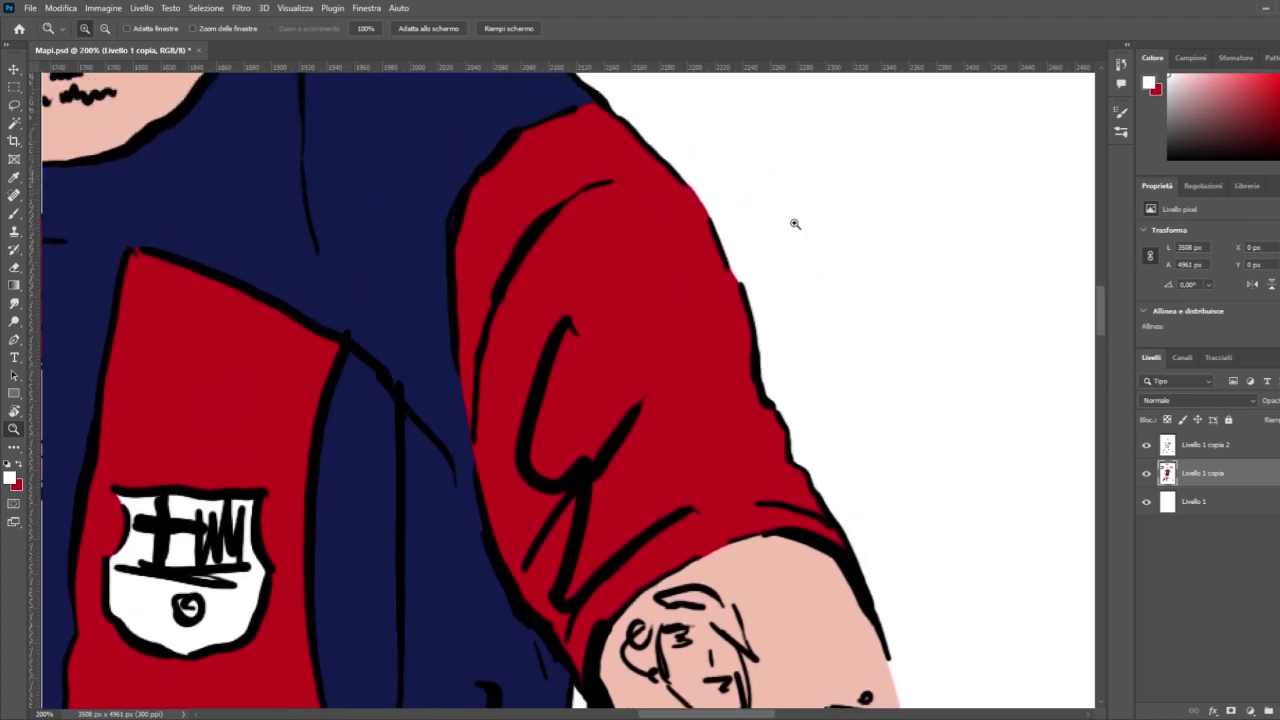
# Step: Save the document after the sleeve cleanup
pyautogui.hotkey('ctrl', '-')
pyautogui.hotkey('ctrl', '-')
pyautogui.hotkey('ctrl', '-')
pyautogui.hotkey('ctrl', '-')
pyautogui.hotkey('ctrl', '-')
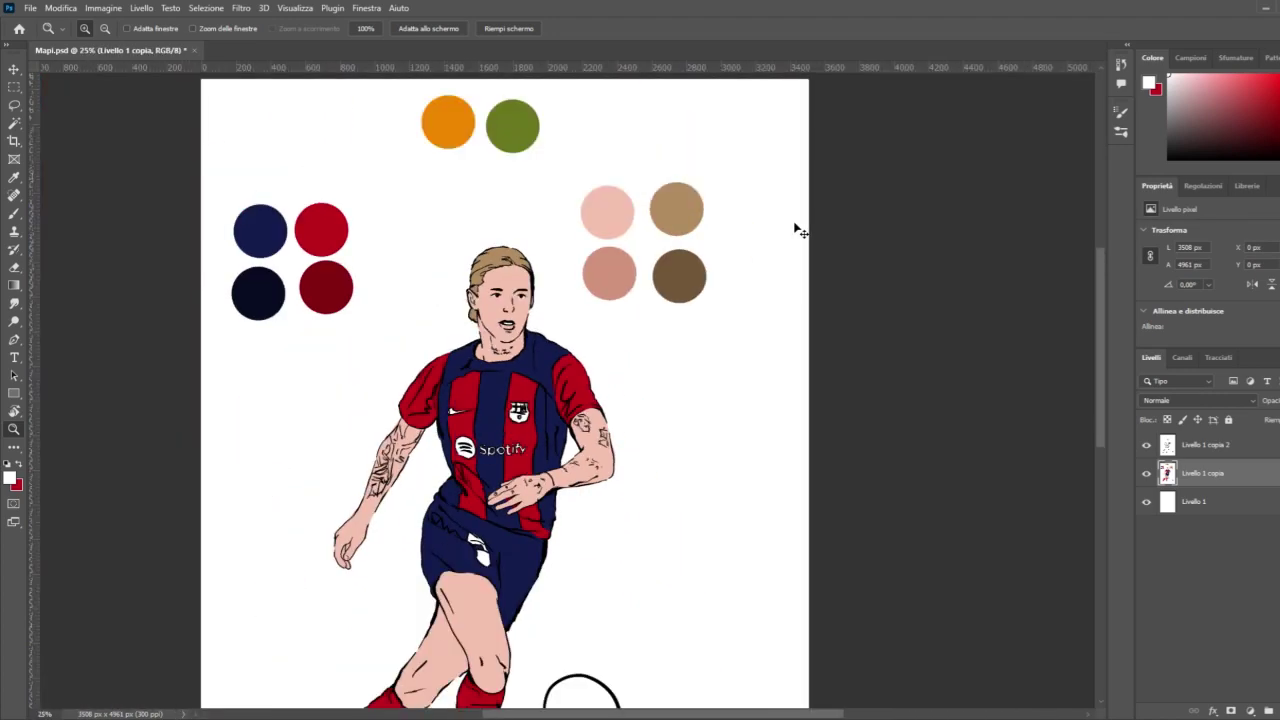
pyautogui.hotkey('ctrl', '-')
pyautogui.scroll(-4, 794, 223)
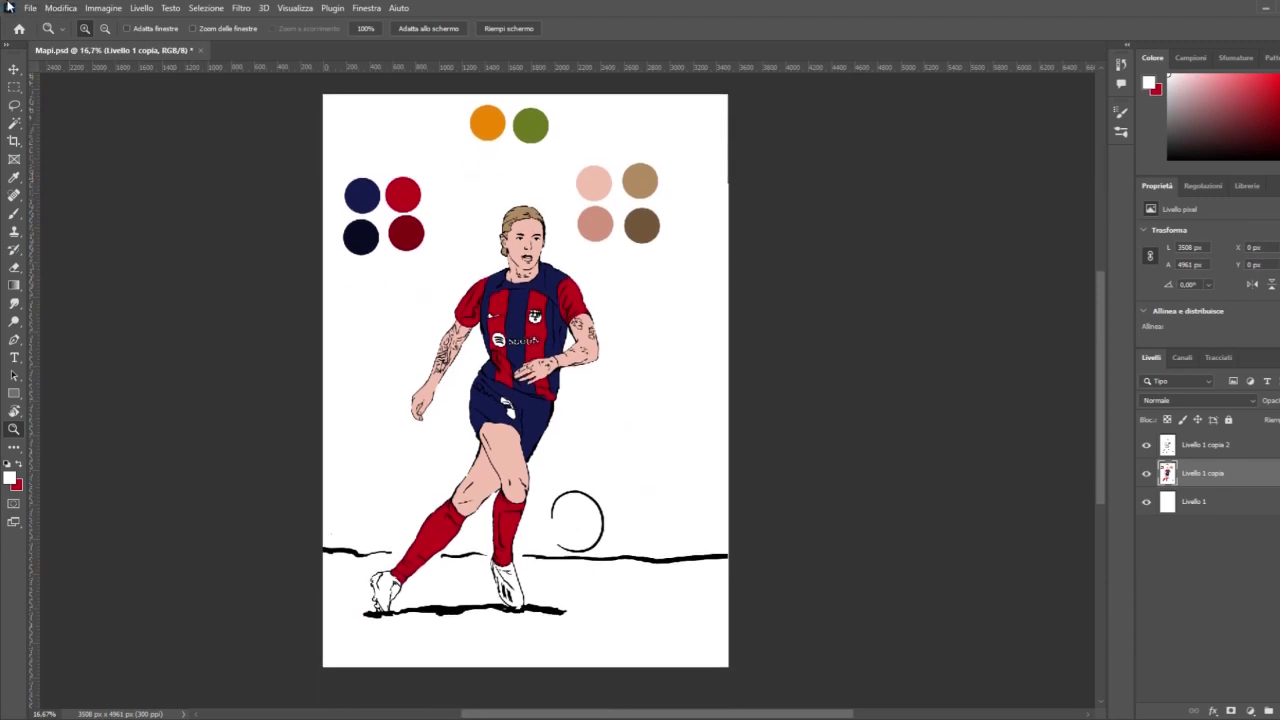
pyautogui.hotkey('ctrl', 's')
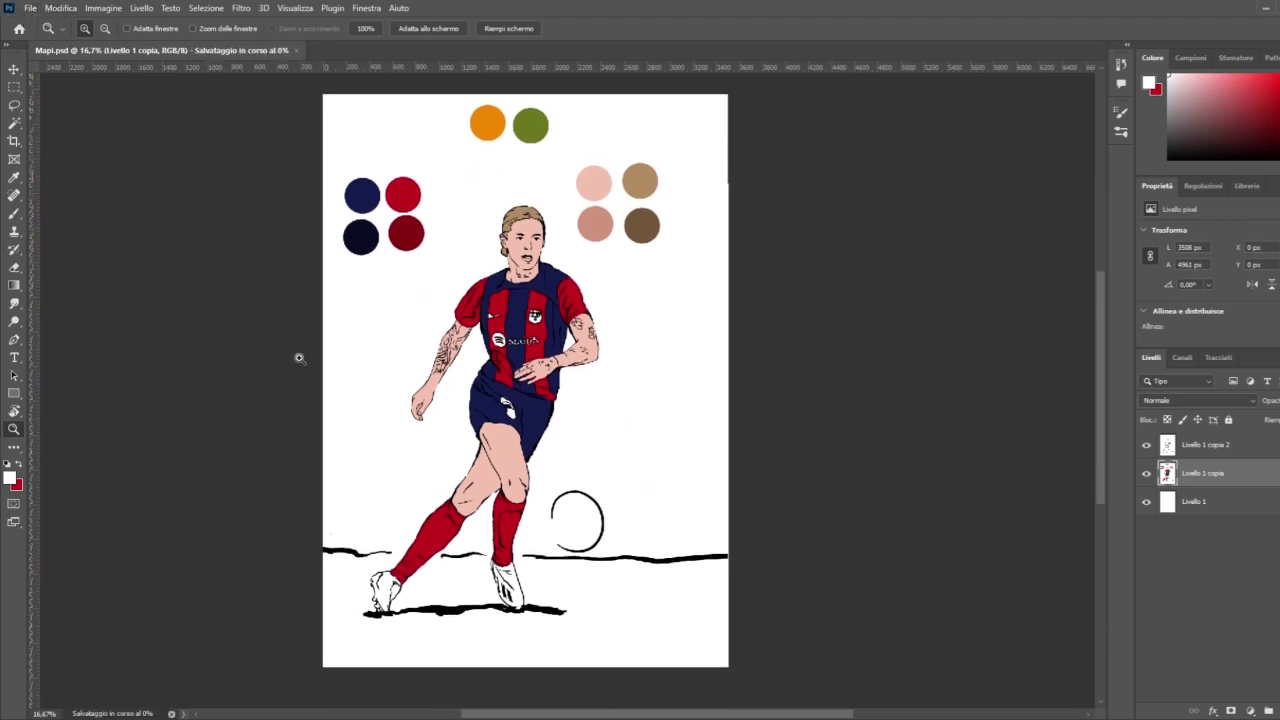
# Step: Extend the red stripe below the hand down to the shirt's hem outline with the Brush tool
pyautogui.scroll(-1, 160, 337)
pyautogui.moveTo(560, 381); pyautogui.dragTo(563, 371)
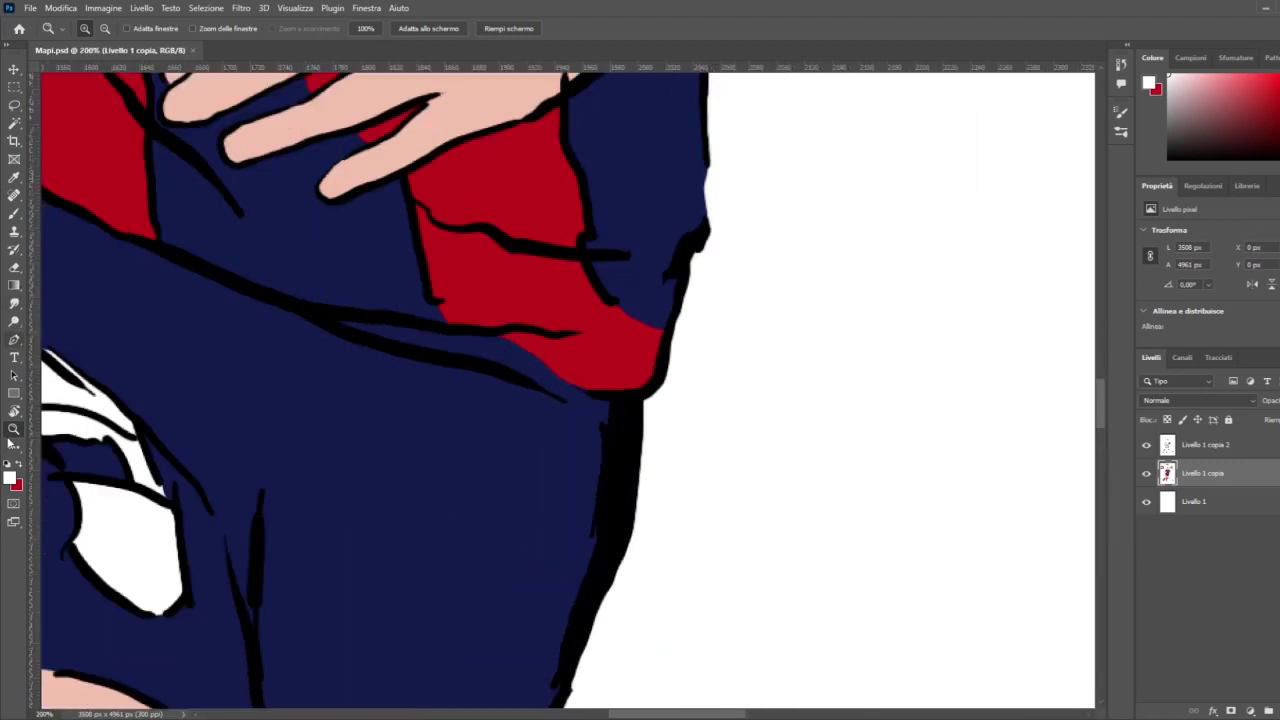
pyautogui.click(13, 213)
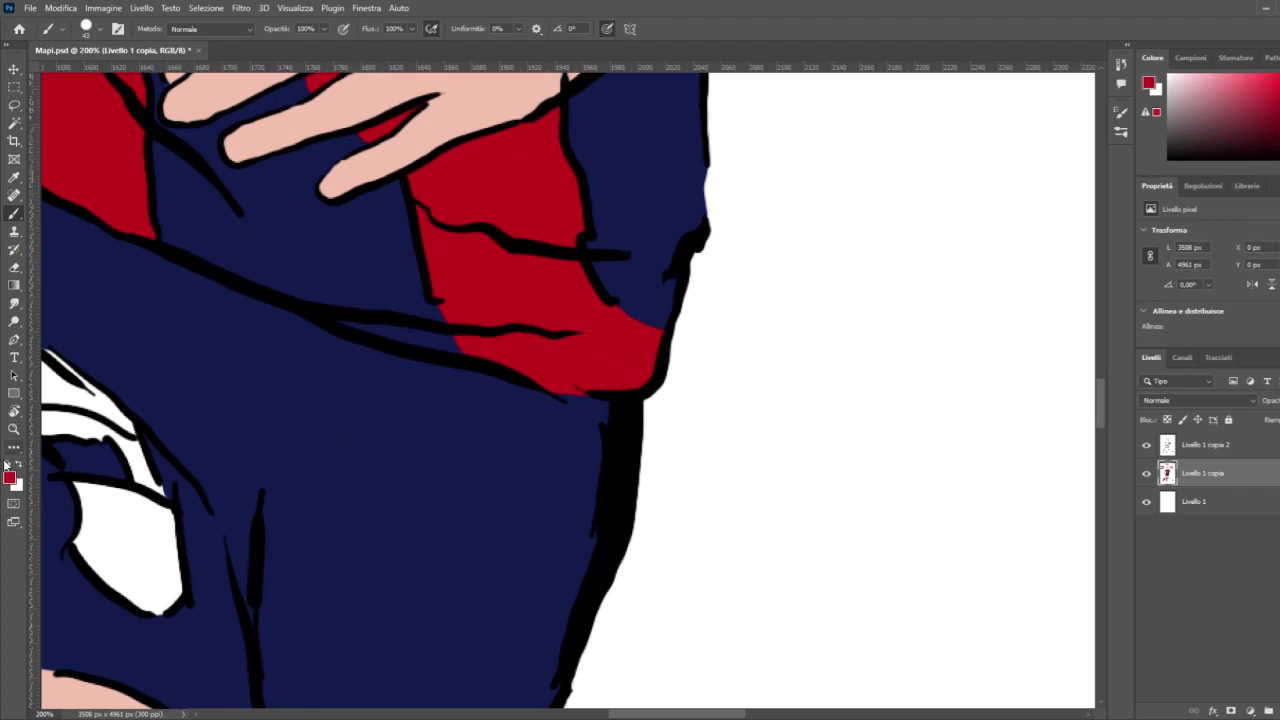
# Step: Sample the navy blue from the kit and paint over the red overspill on the shorts just below the shirt hem
pyautogui.press('i')
pyautogui.click(400, 330)
pyautogui.press('b')
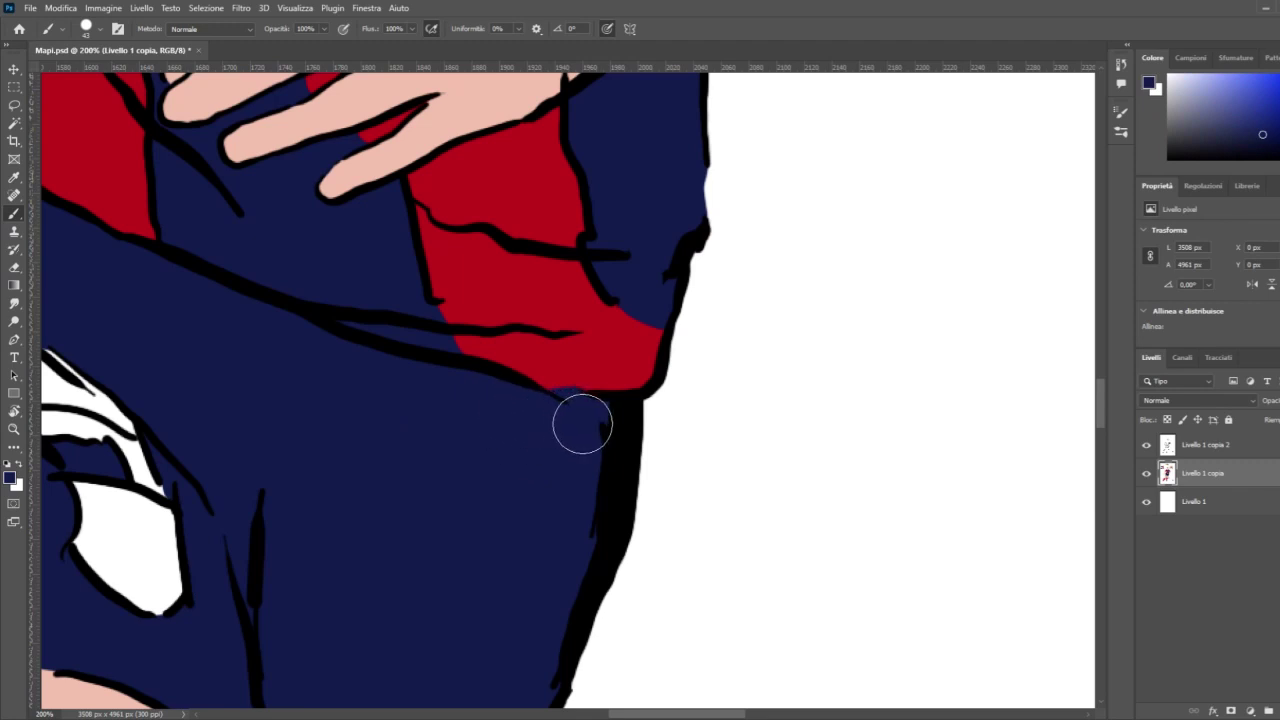
# Step: Save the document with the corrected shirt hem
pyautogui.hotkey('ctrl', '-')
pyautogui.hotkey('ctrl', '-')
pyautogui.hotkey('ctrl', '-')
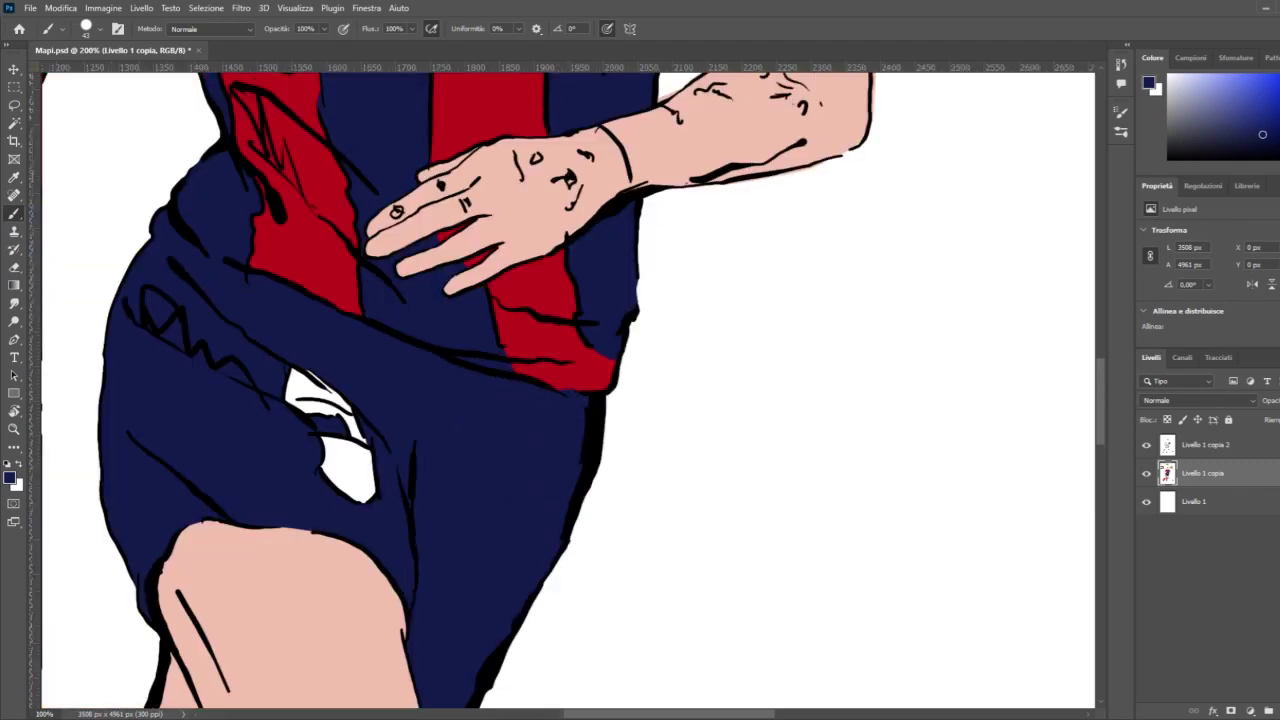
pyautogui.hotkey('ctrl', '-')
pyautogui.hotkey('ctrl', '-')
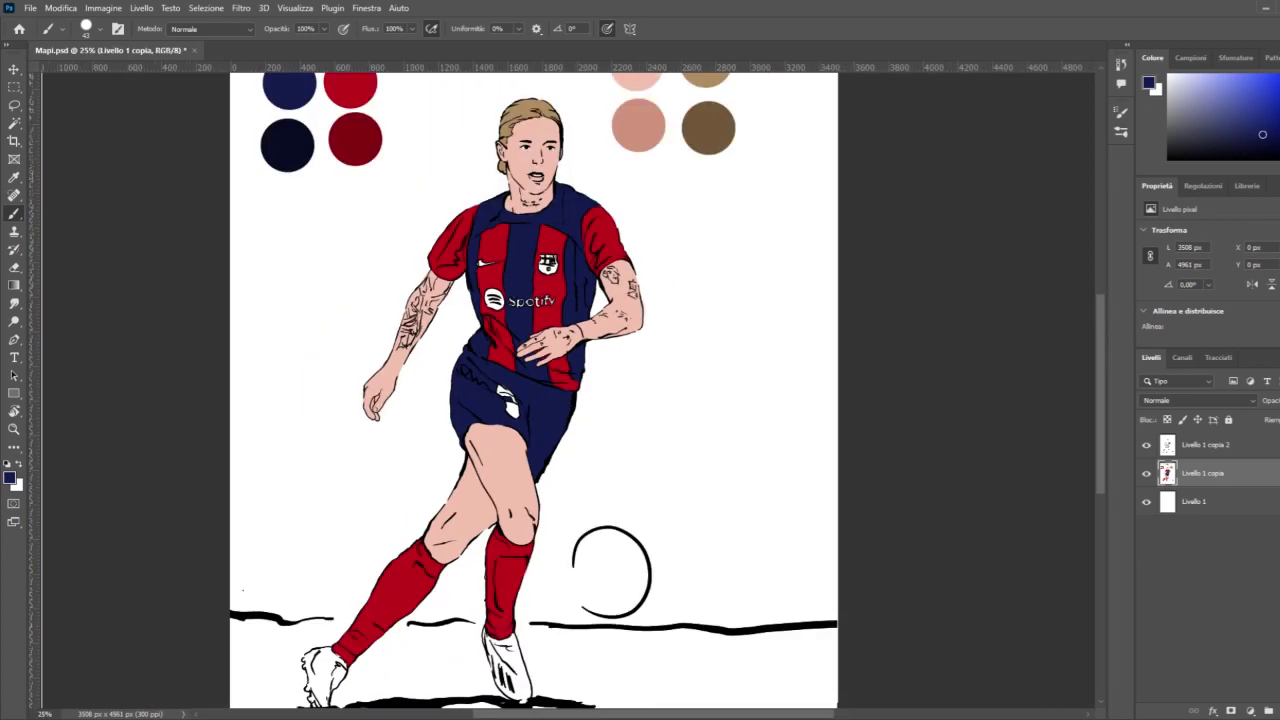
pyautogui.hotkey('ctrl', '-')
pyautogui.hotkey('ctrl', '+')
pyautogui.hotkey('ctrl', '+')
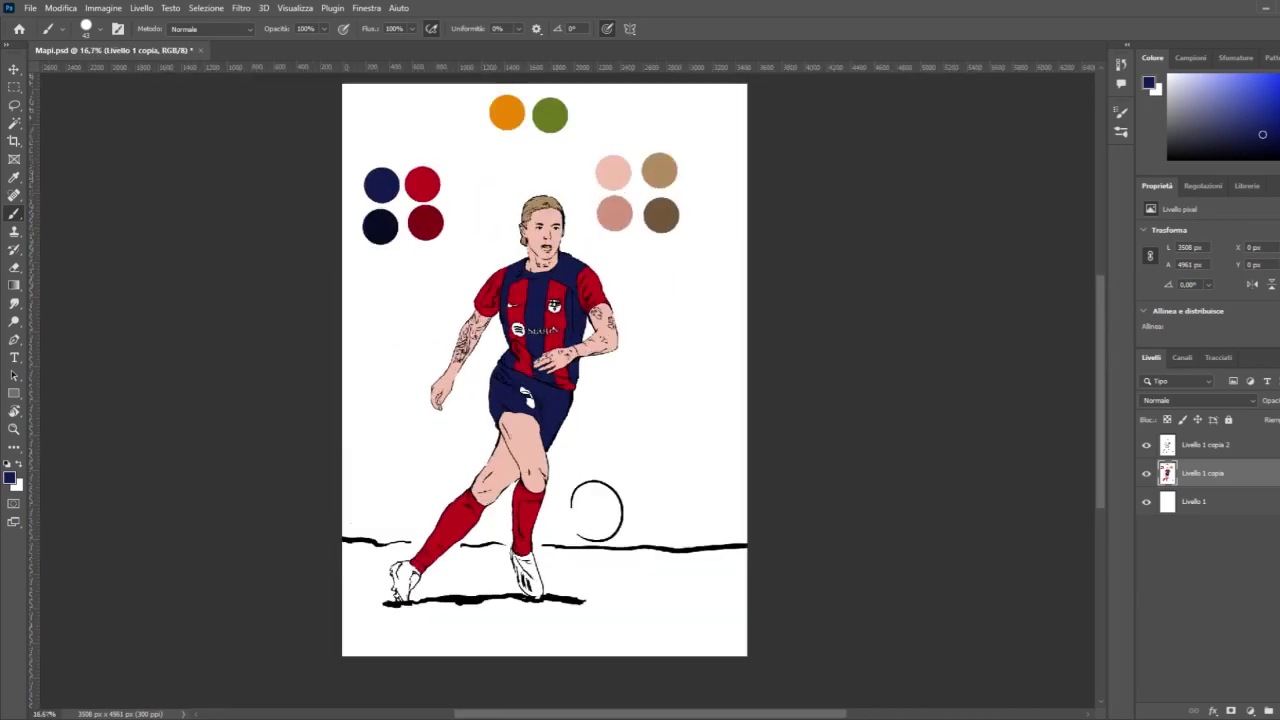
pyautogui.scroll(-1, 546, 467)
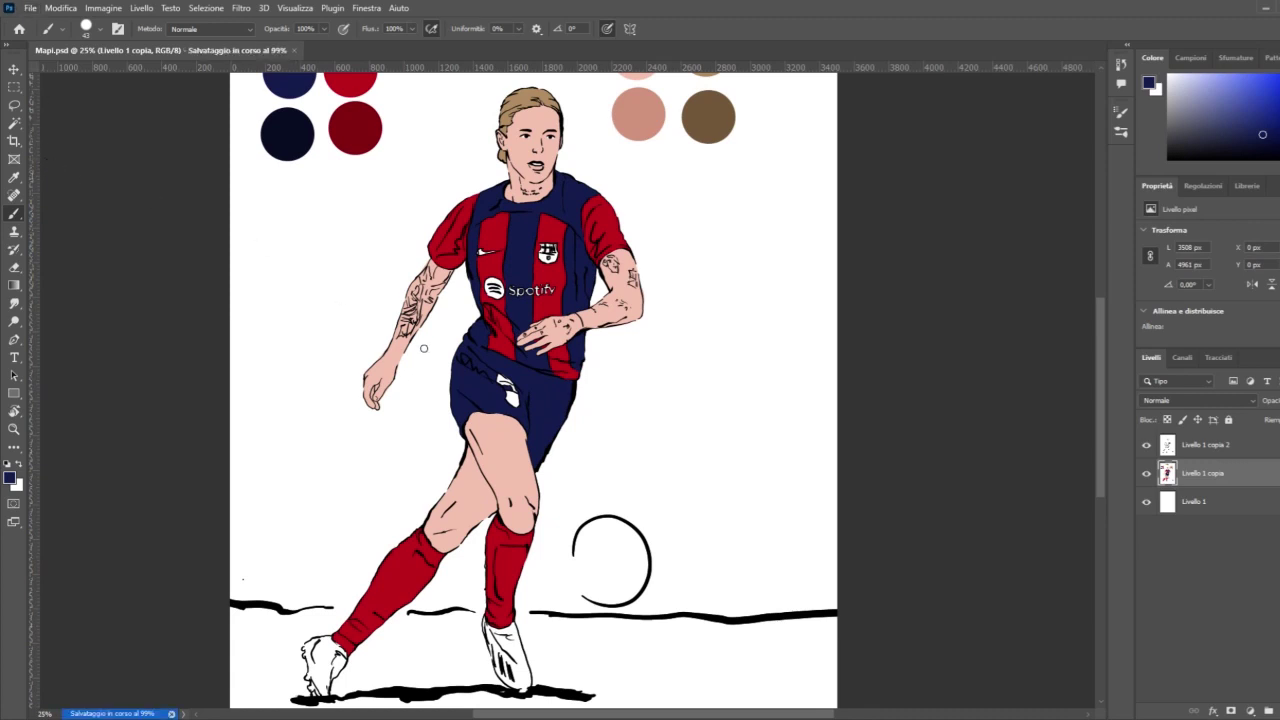
pyautogui.scroll(-3, 424, 348)
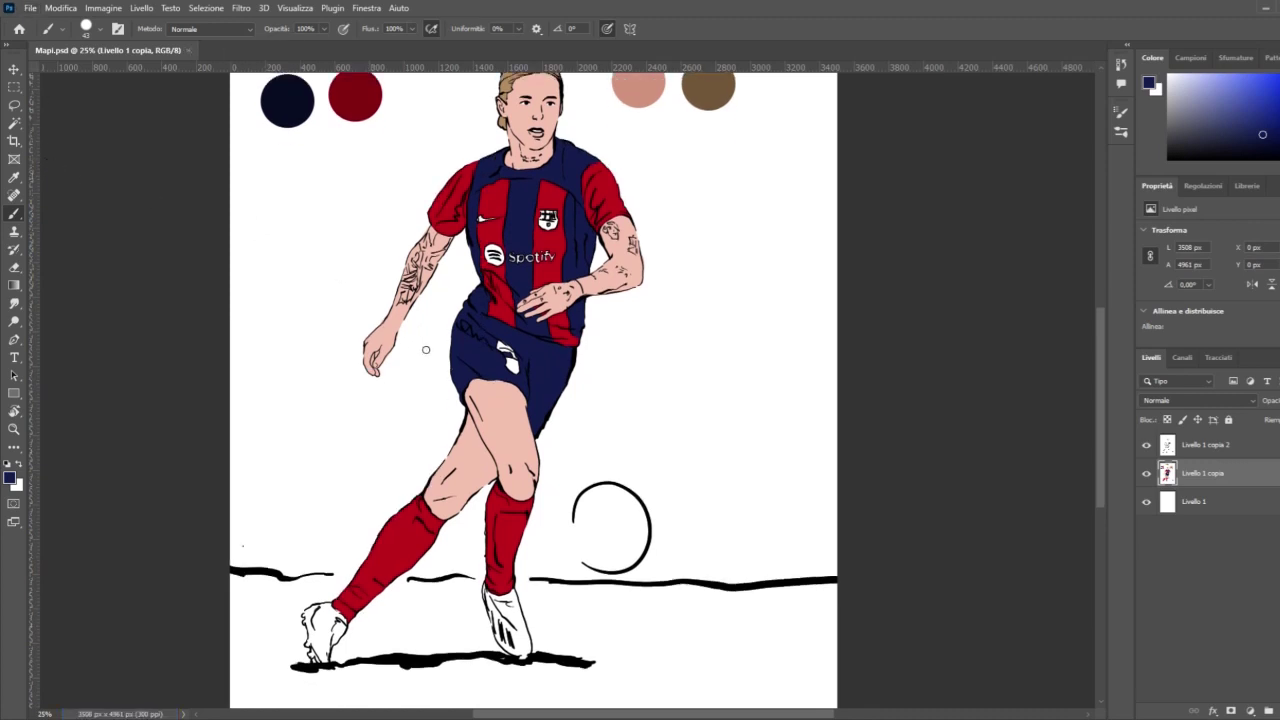
pyautogui.scroll(-2, 425, 349)
pyautogui.scroll(5, 426, 349)
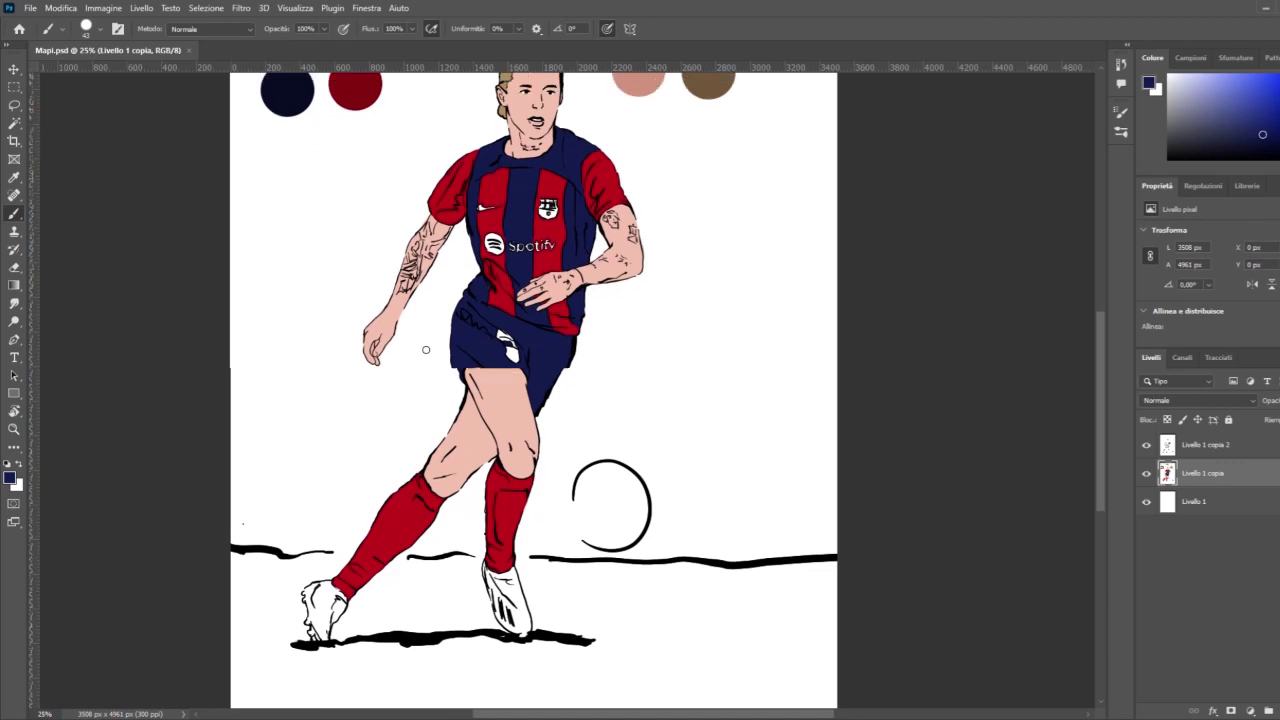
pyautogui.scroll(1, 426, 350)
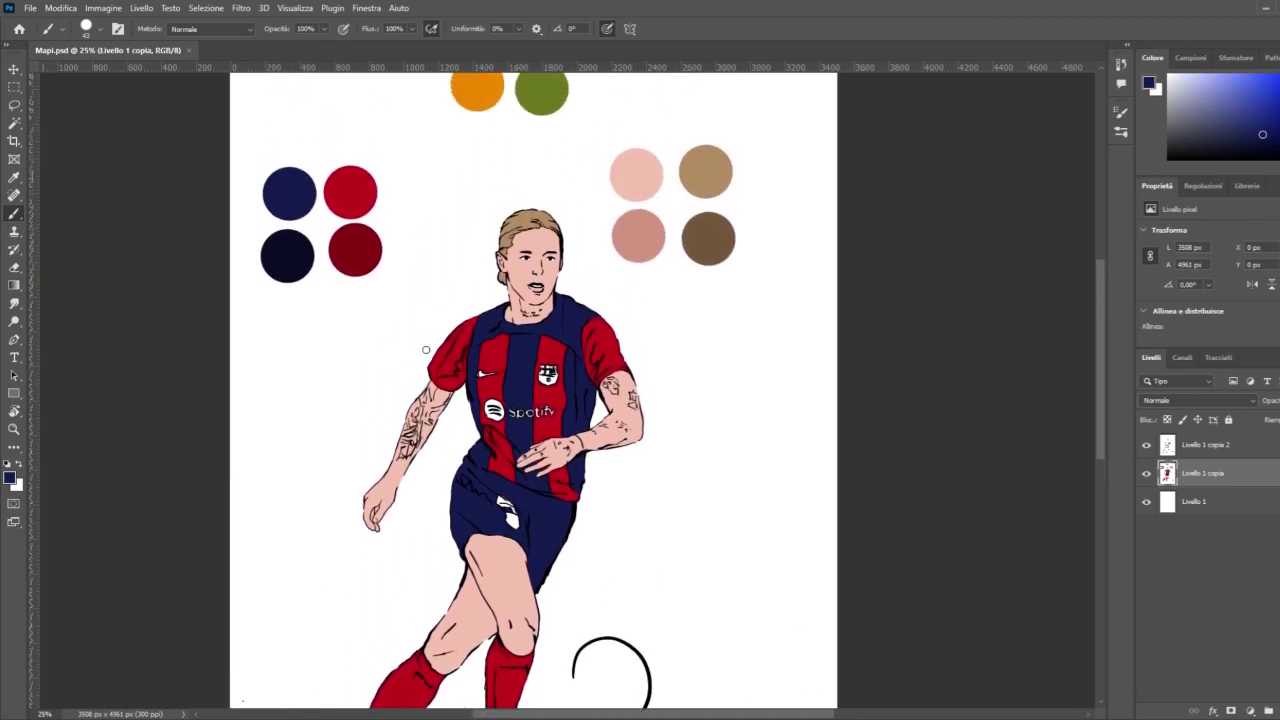
# Step: Paint white over the skin overspill below the lowered hand's thumb and fingertip, and fill the gap between thumb and fingers with white
pyautogui.scroll(-2, 417, 351)
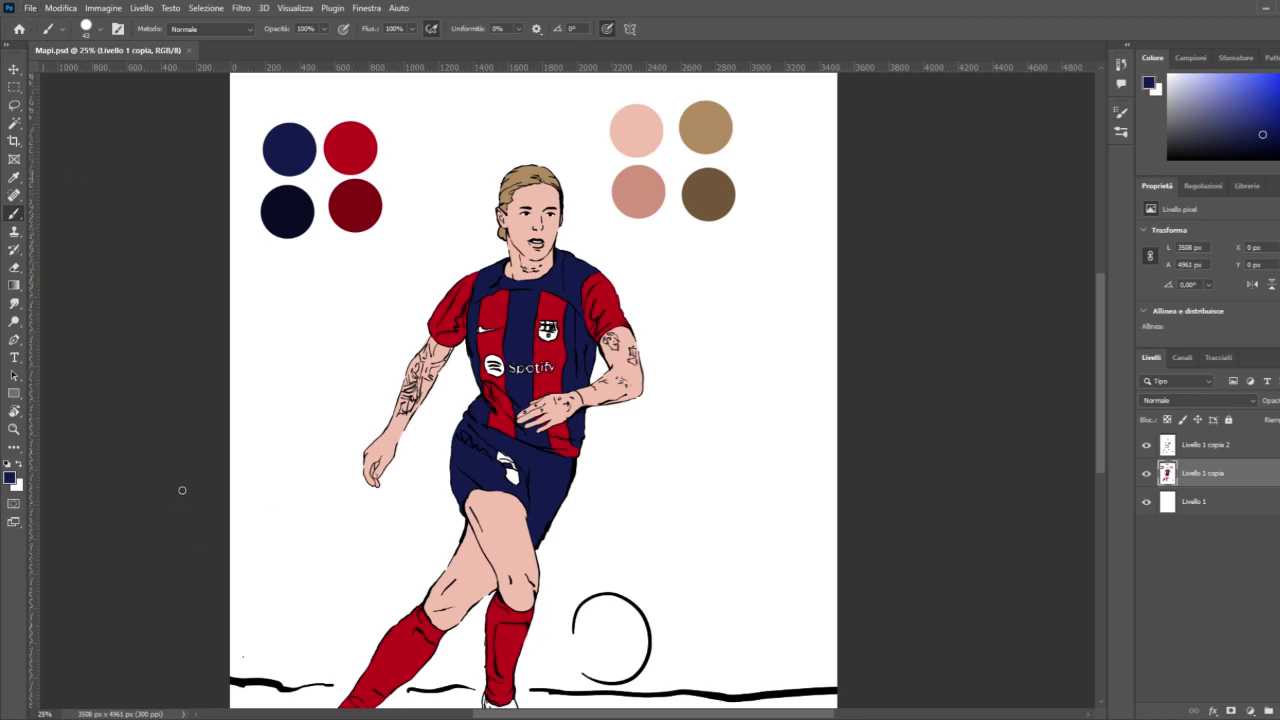
pyautogui.scroll(-1, 93, 364)
pyautogui.press('z')
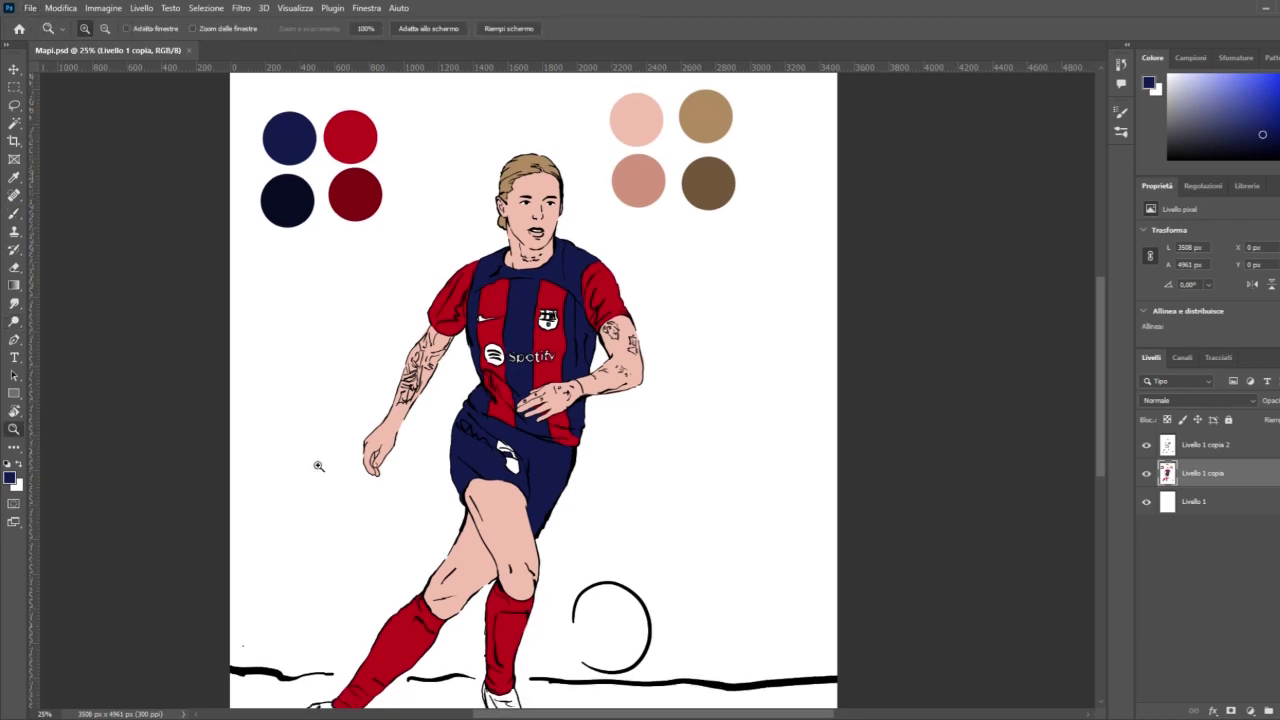
pyautogui.click(371, 437)
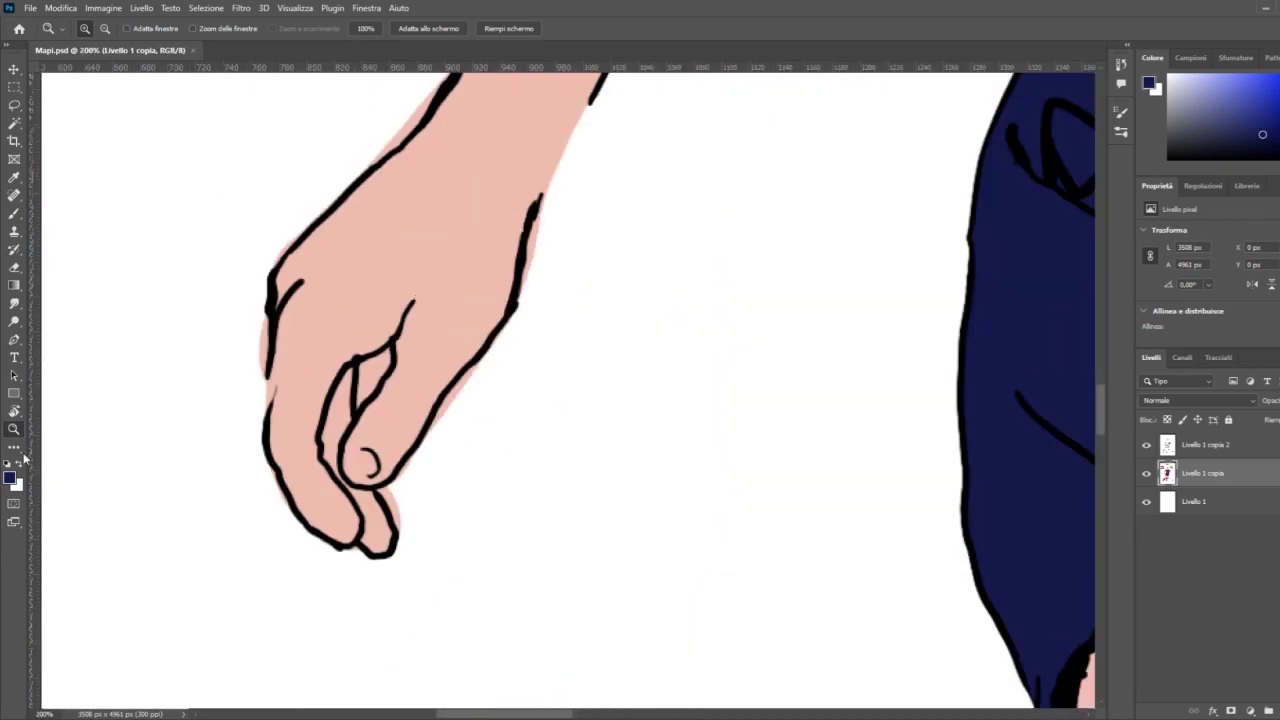
pyautogui.click(18, 464)
pyautogui.click(14, 214)
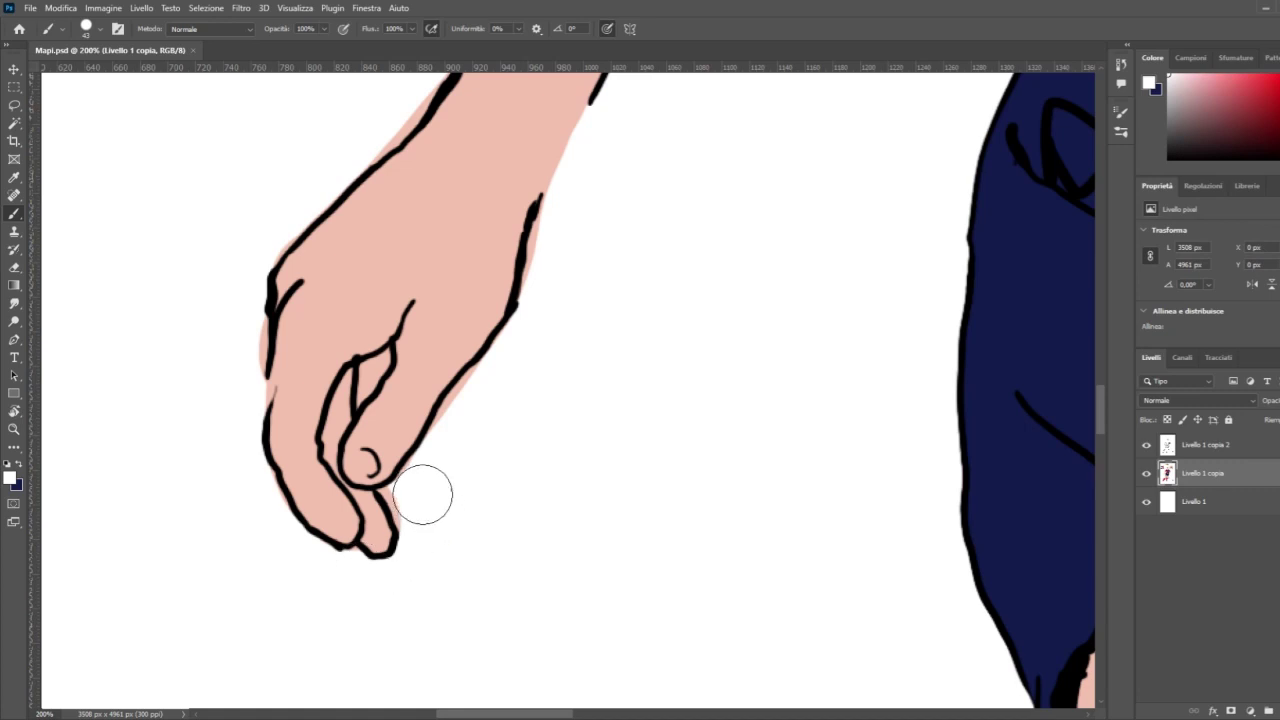
pyautogui.moveTo(425, 484); pyautogui.dragTo(500, 379)
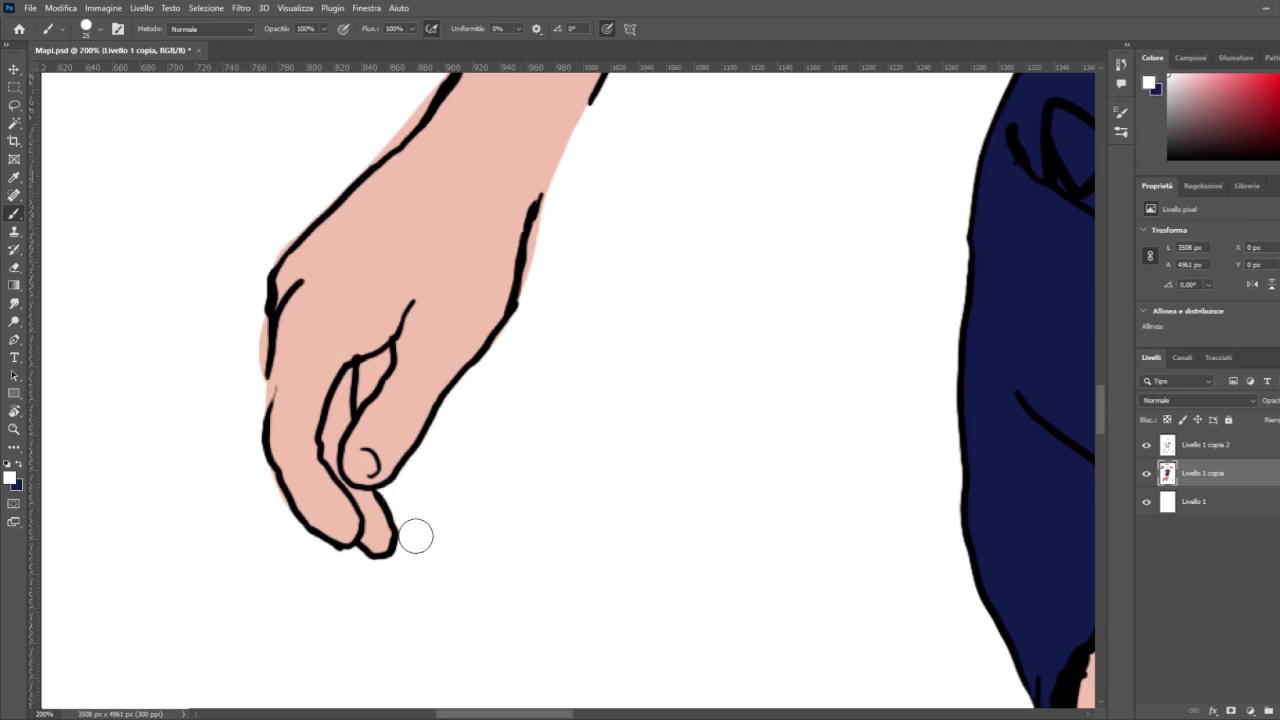
pyautogui.moveTo(350, 400)
pyautogui.mouseDown()
pyautogui.moveTo(384, 351)
pyautogui.moveTo(370, 390)
pyautogui.mouseUp()
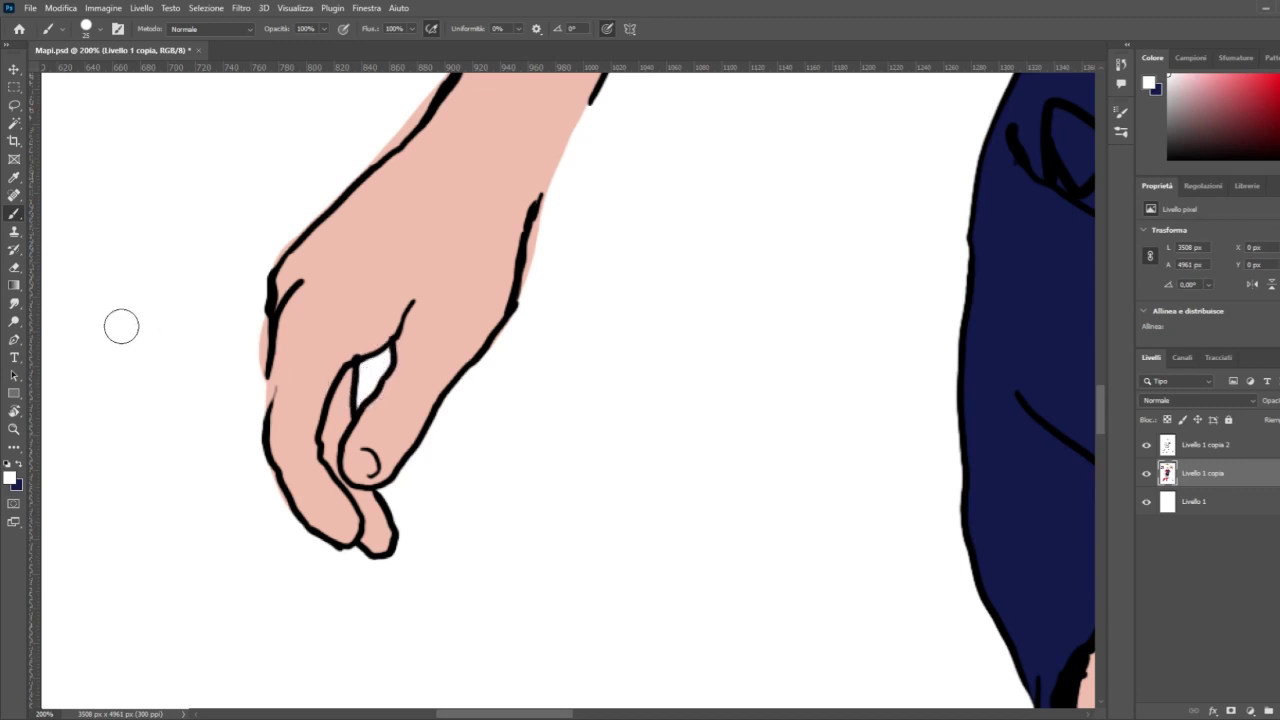
# Step: Cover the remaining skin overspill along both sides of the lowered hand and wrist with white, following the black outline
pyautogui.moveTo(251, 309)
pyautogui.mouseDown()
pyautogui.moveTo(246, 421)
pyautogui.moveTo(276, 517)
pyautogui.mouseUp()
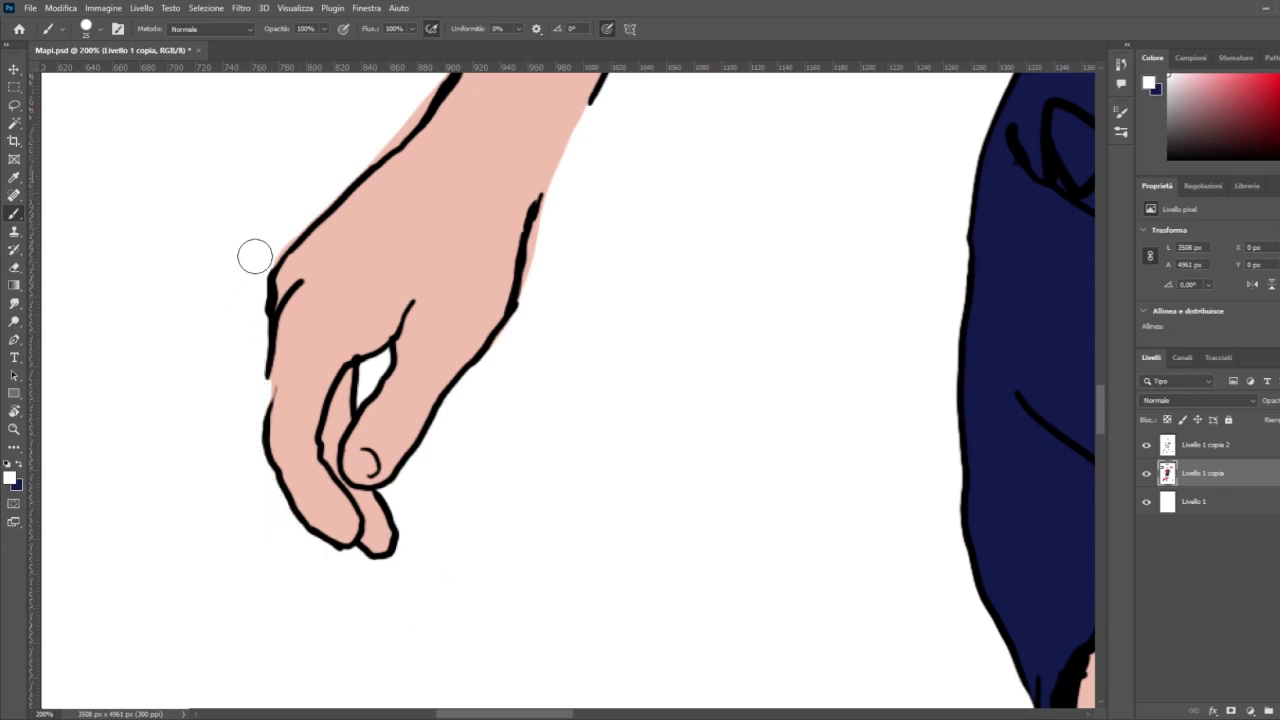
pyautogui.moveTo(269, 248); pyautogui.dragTo(294, 214)
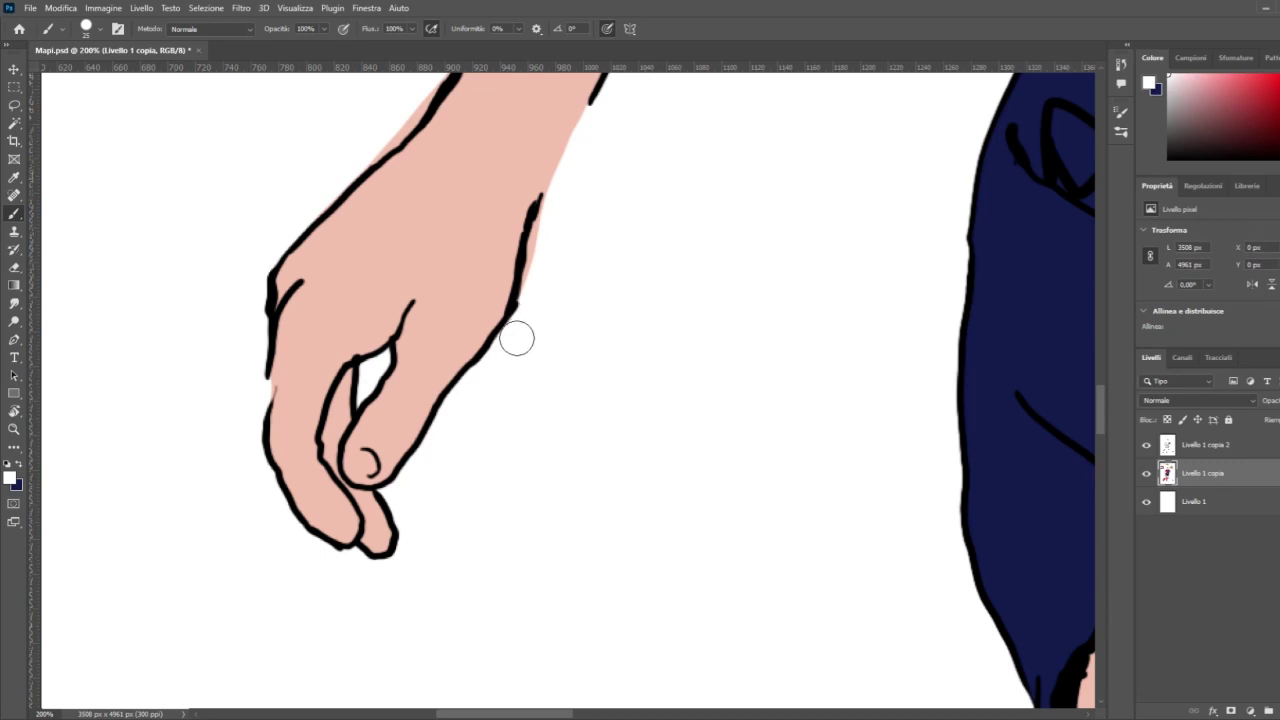
pyautogui.moveTo(506, 343)
pyautogui.mouseDown()
pyautogui.moveTo(540, 289)
pyautogui.moveTo(563, 186)
pyautogui.moveTo(603, 111)
pyautogui.moveTo(640, 78)
pyautogui.mouseUp()
pyautogui.scroll(3, 568, 390)
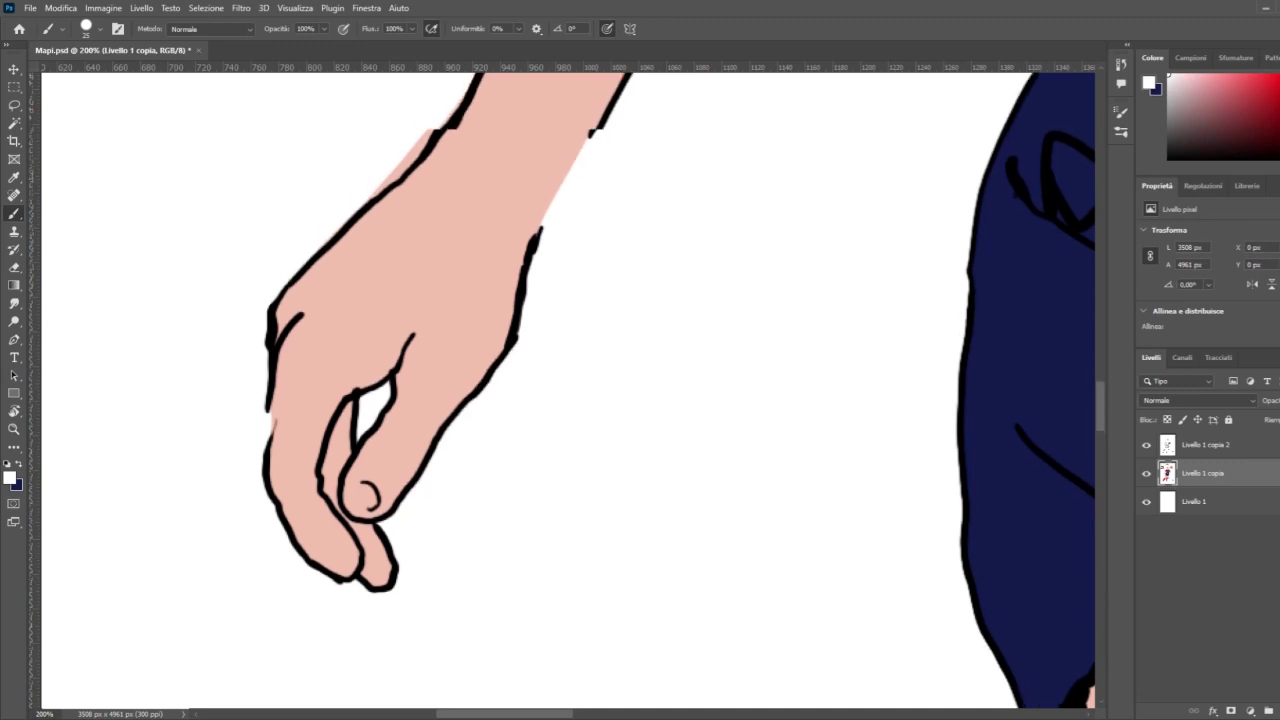
pyautogui.scroll(1, 568, 390)
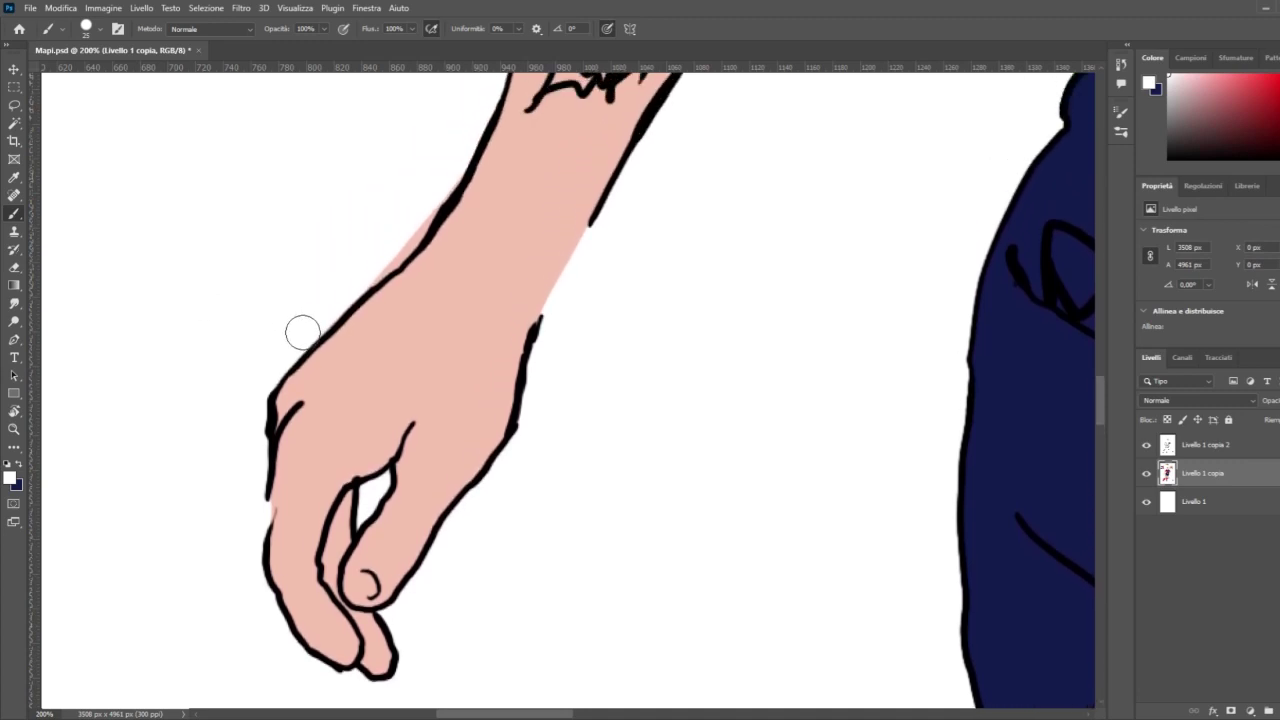
pyautogui.moveTo(325, 313)
pyautogui.mouseDown()
pyautogui.moveTo(407, 232)
pyautogui.moveTo(451, 160)
pyautogui.mouseUp()
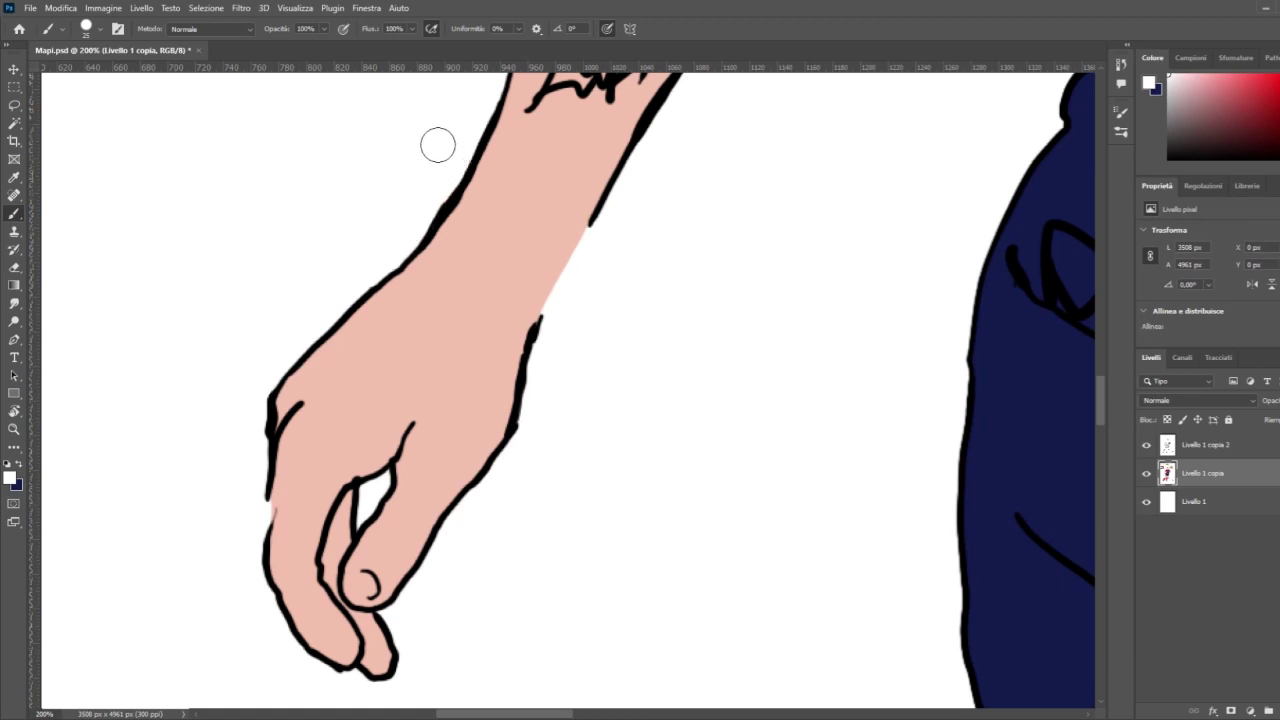
# Step: Paint white over the skin overspill along the outer edge of the tattooed forearm, just below the red sleeve
pyautogui.hotkey('ctrl', '-')
pyautogui.hotkey('ctrl', '-')
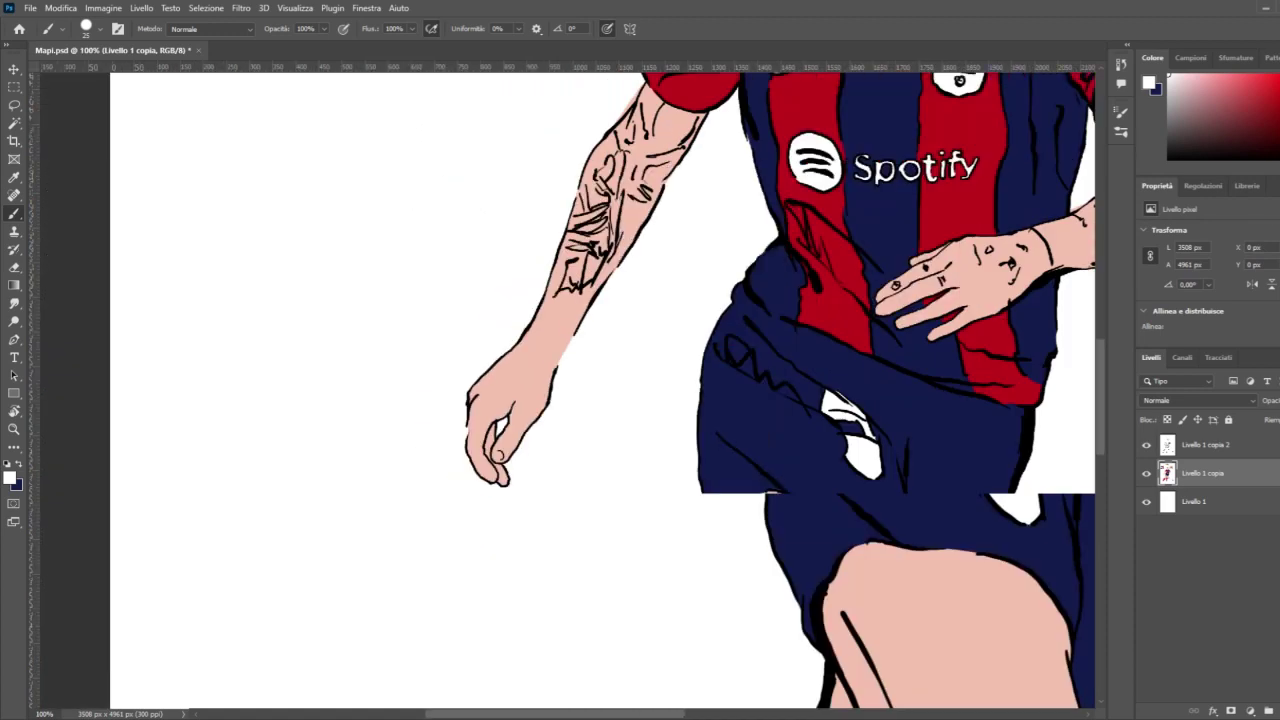
pyautogui.scroll(2, 443, 180)
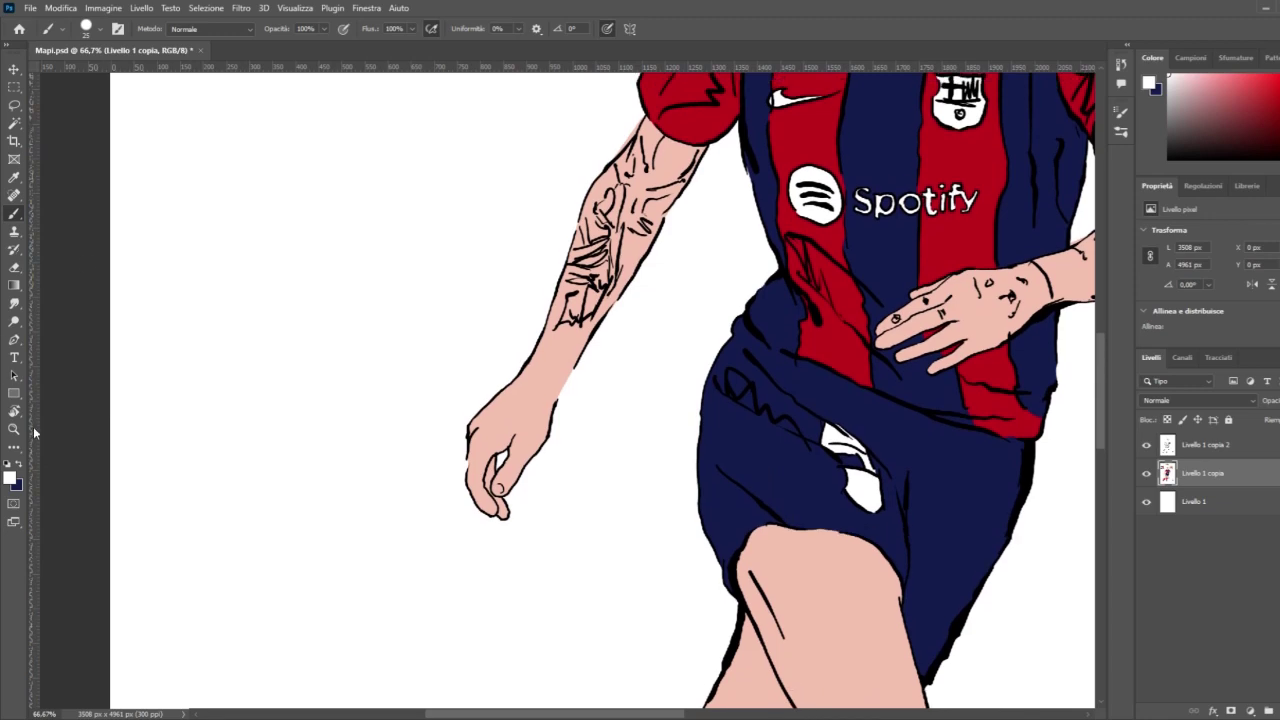
pyautogui.click(14, 428)
pyautogui.click(645, 108)
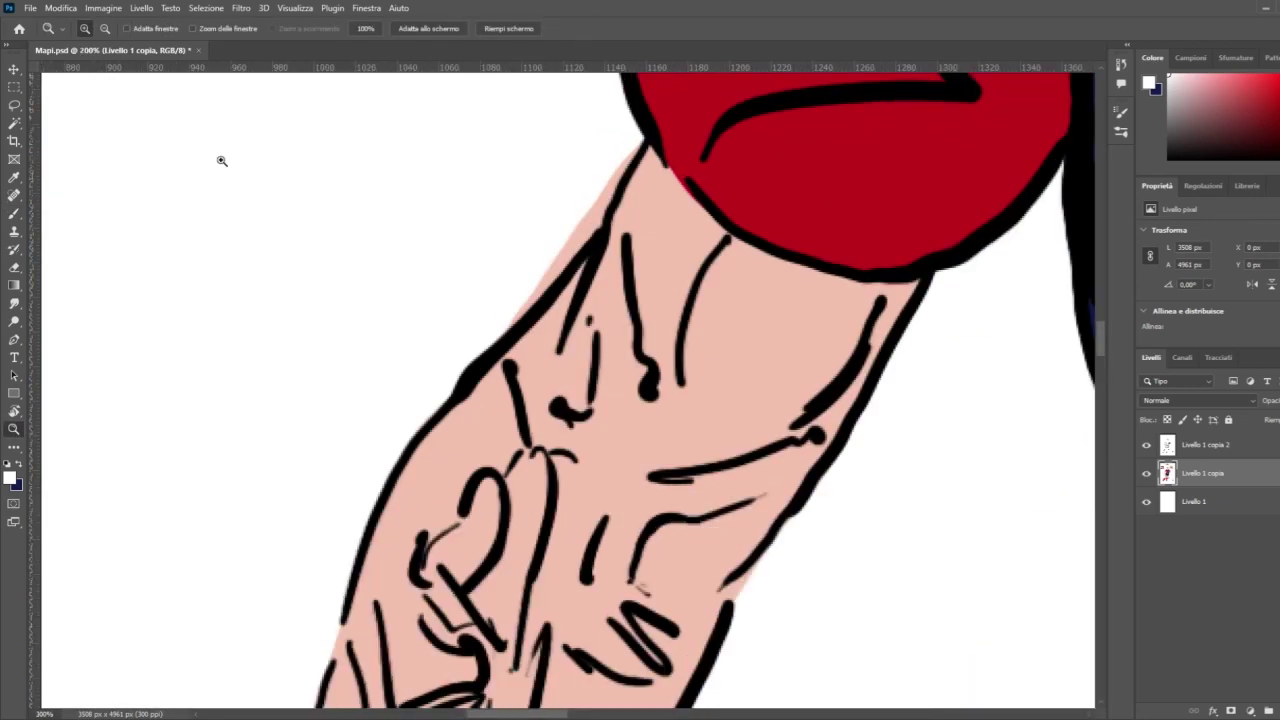
pyautogui.click(14, 214)
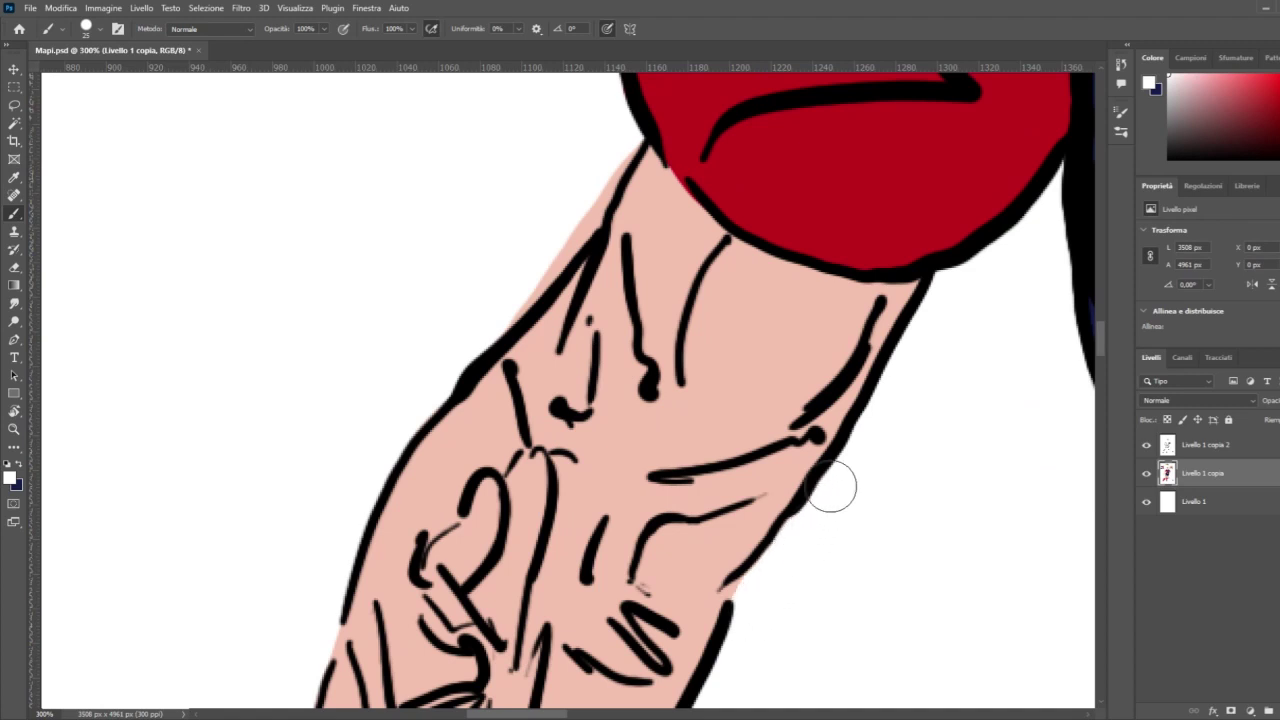
pyautogui.moveTo(495, 315); pyautogui.dragTo(598, 163)
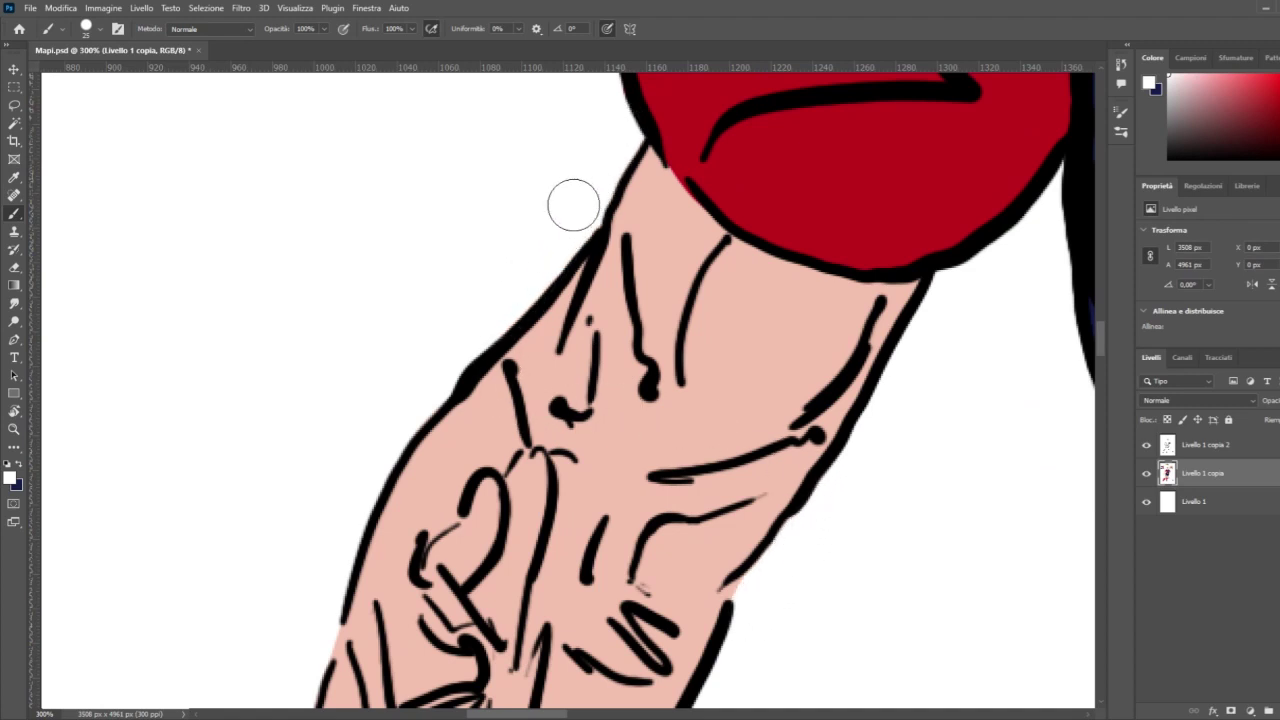
# Step: Save the document with the cleaned-up hand and forearm
pyautogui.scroll(-8, 816, 372)
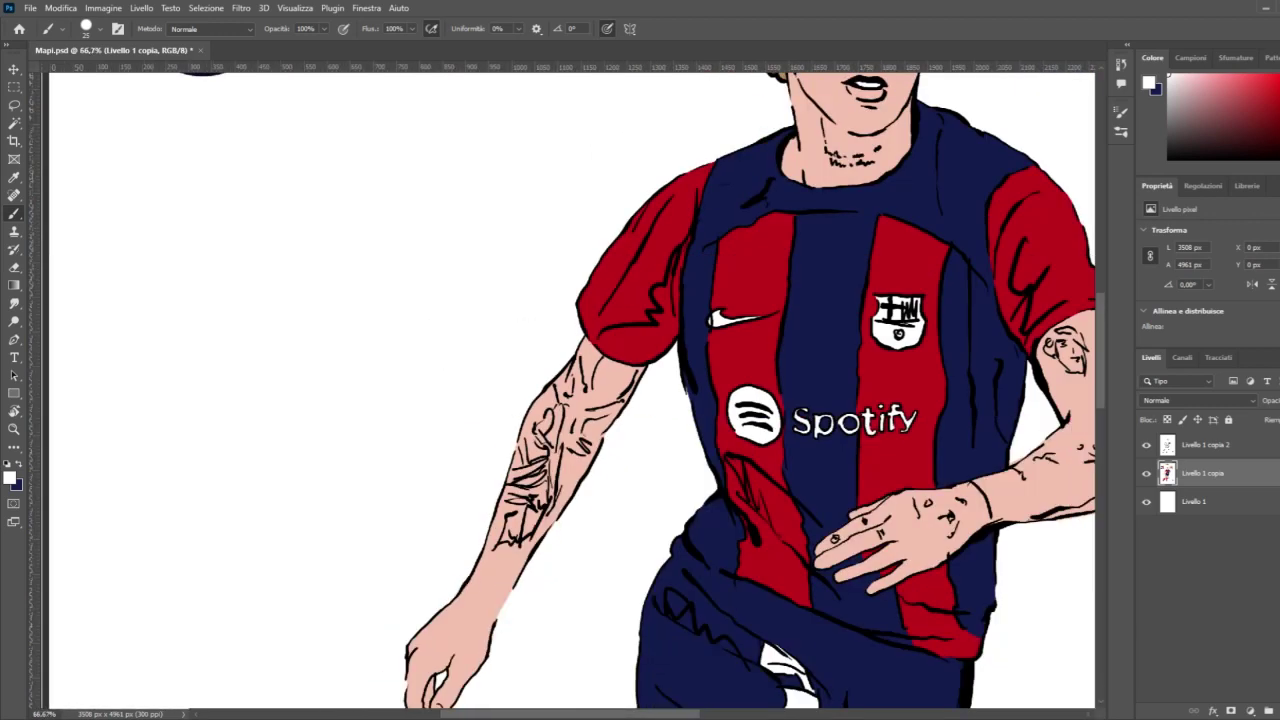
pyautogui.scroll(-1, 810, 708)
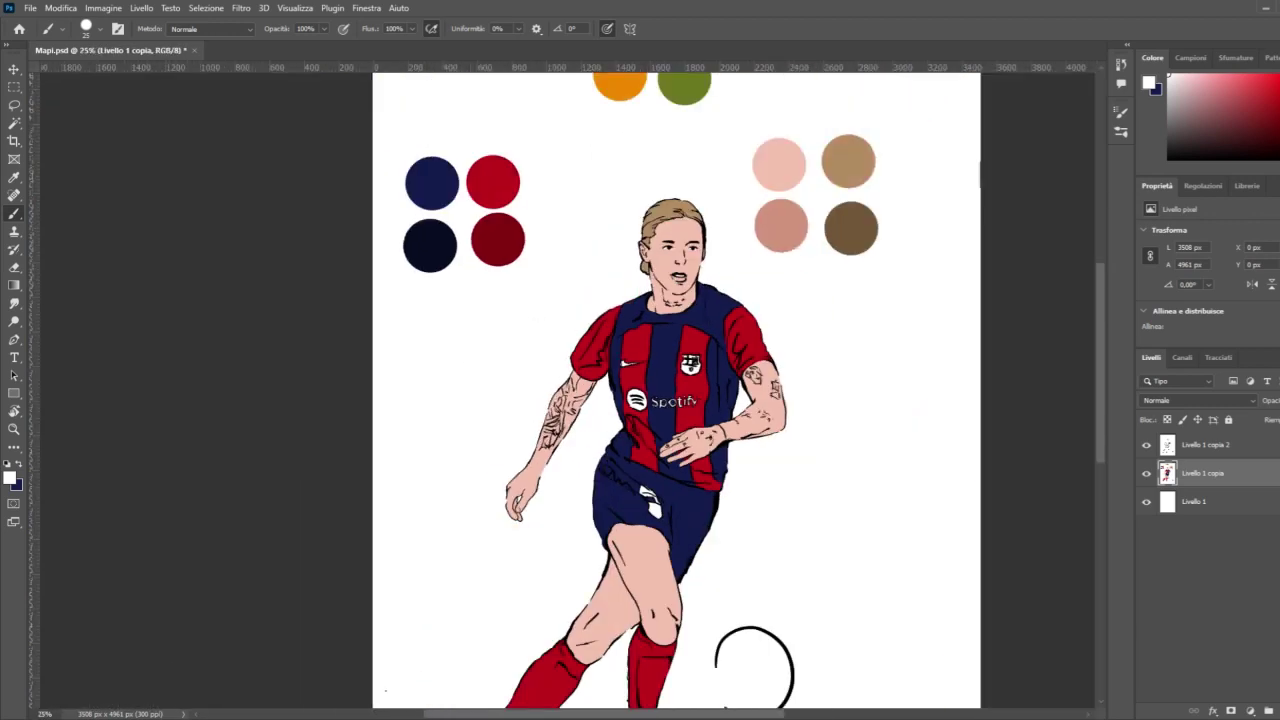
pyautogui.scroll(-1, 677, 390)
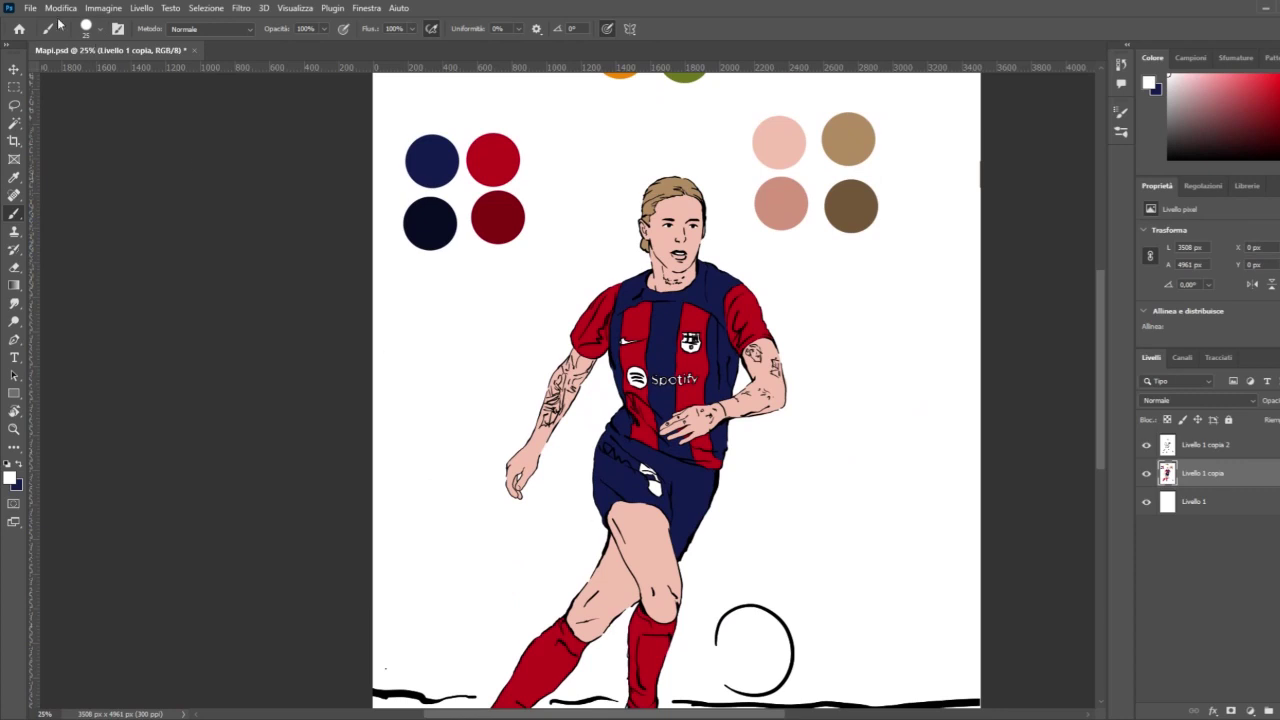
pyautogui.hotkey('ctrl', 's')
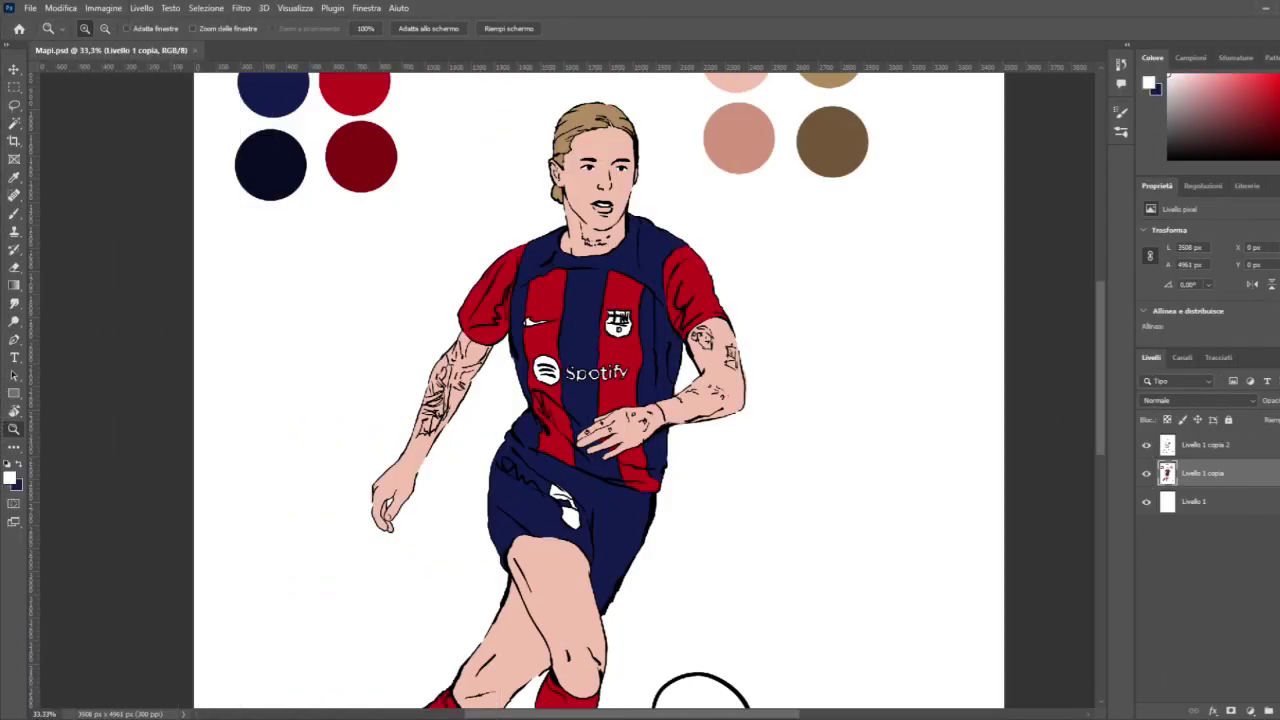
# Step: Set the foreground colour to a light grey for colouring the boots
pyautogui.scroll(-2, 845, 374)
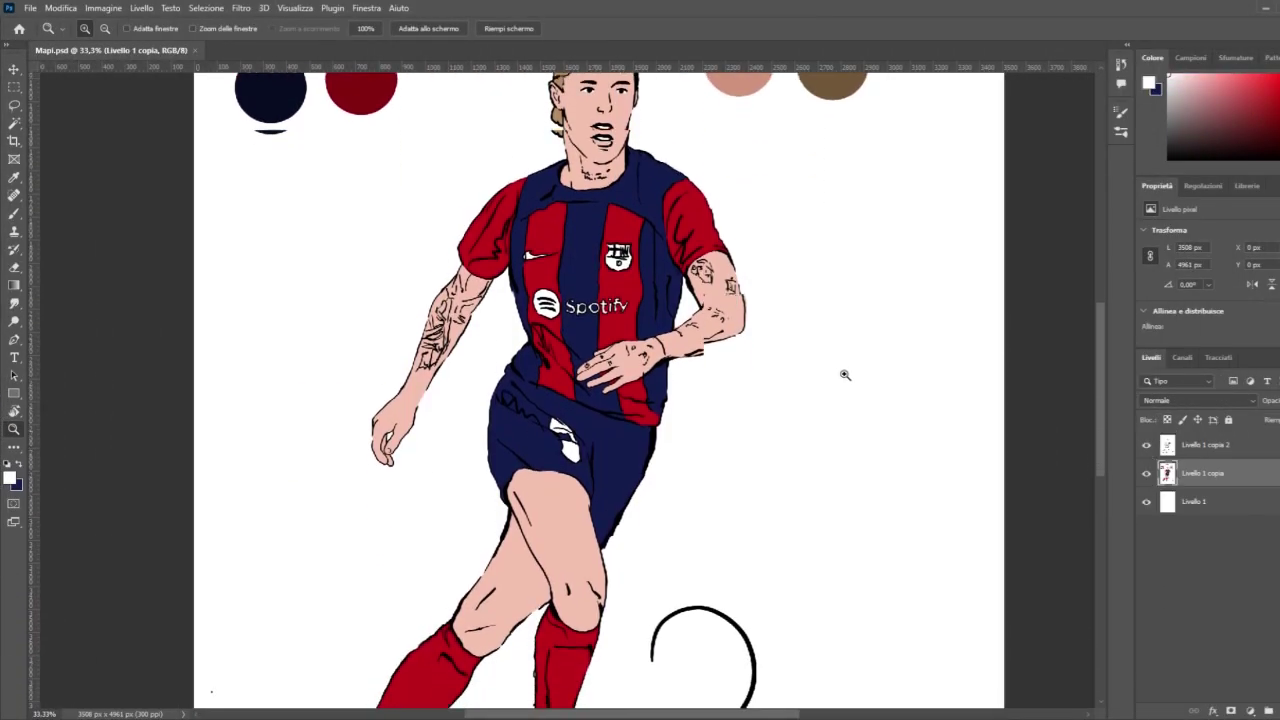
pyautogui.scroll(-1, 845, 374)
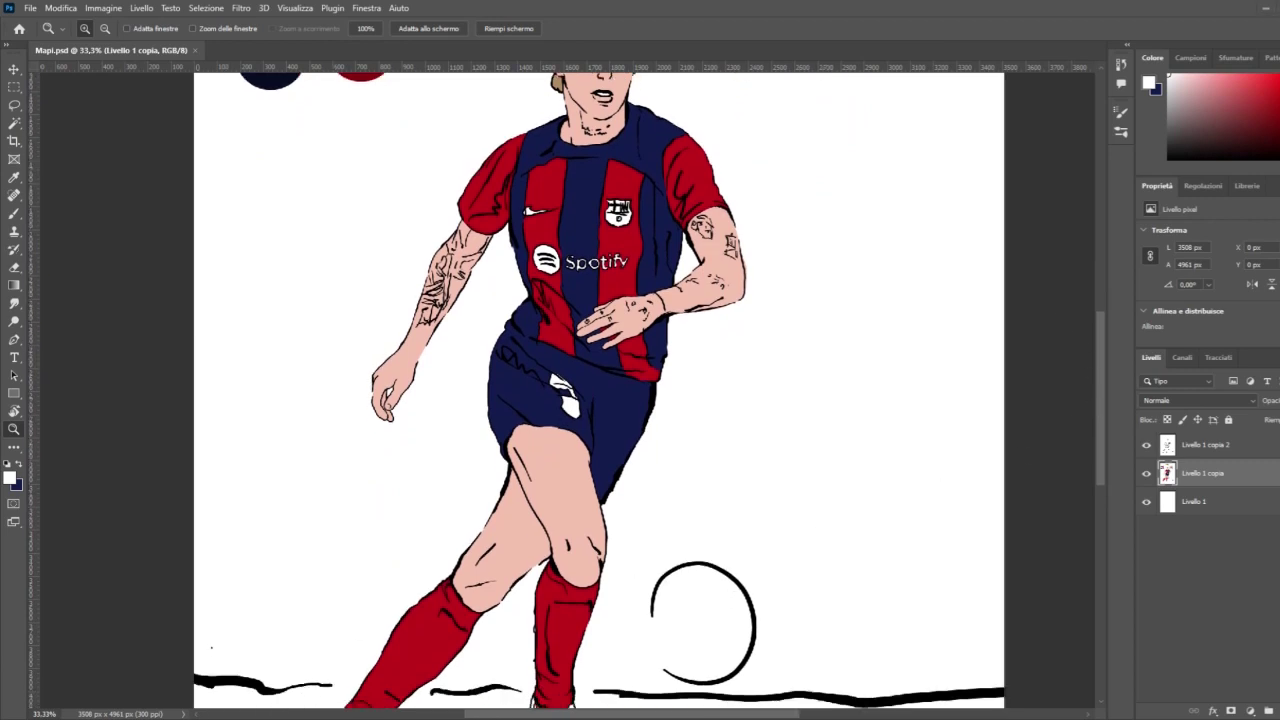
pyautogui.moveTo(1096, 400); pyautogui.dragTo(1103, 369)
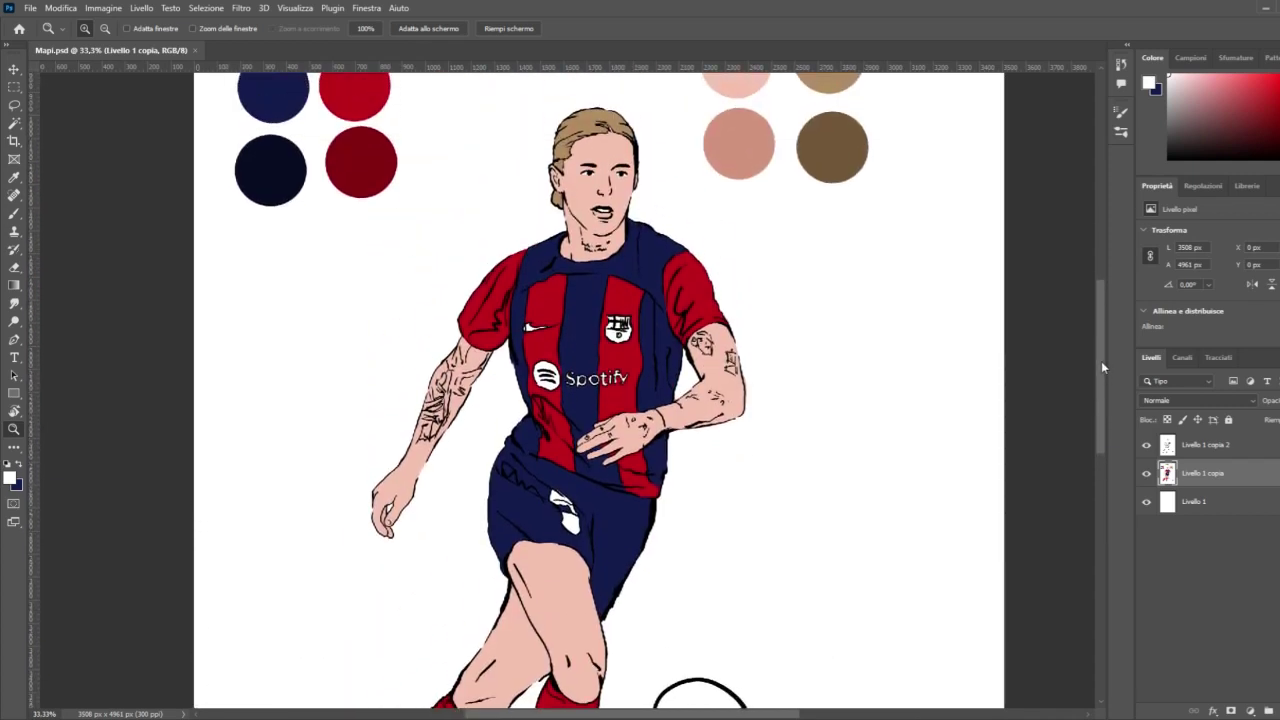
pyautogui.scroll(5, 965, 383)
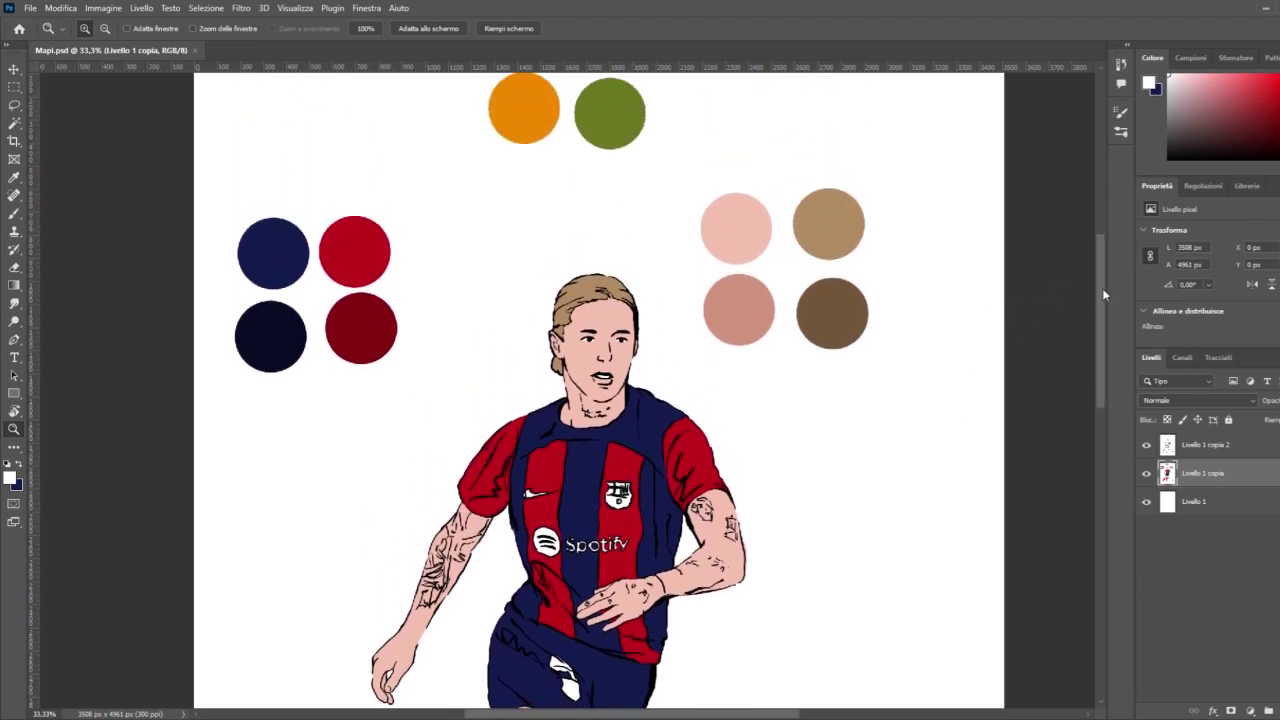
pyautogui.moveTo(1102, 288); pyautogui.dragTo(1119, 417)
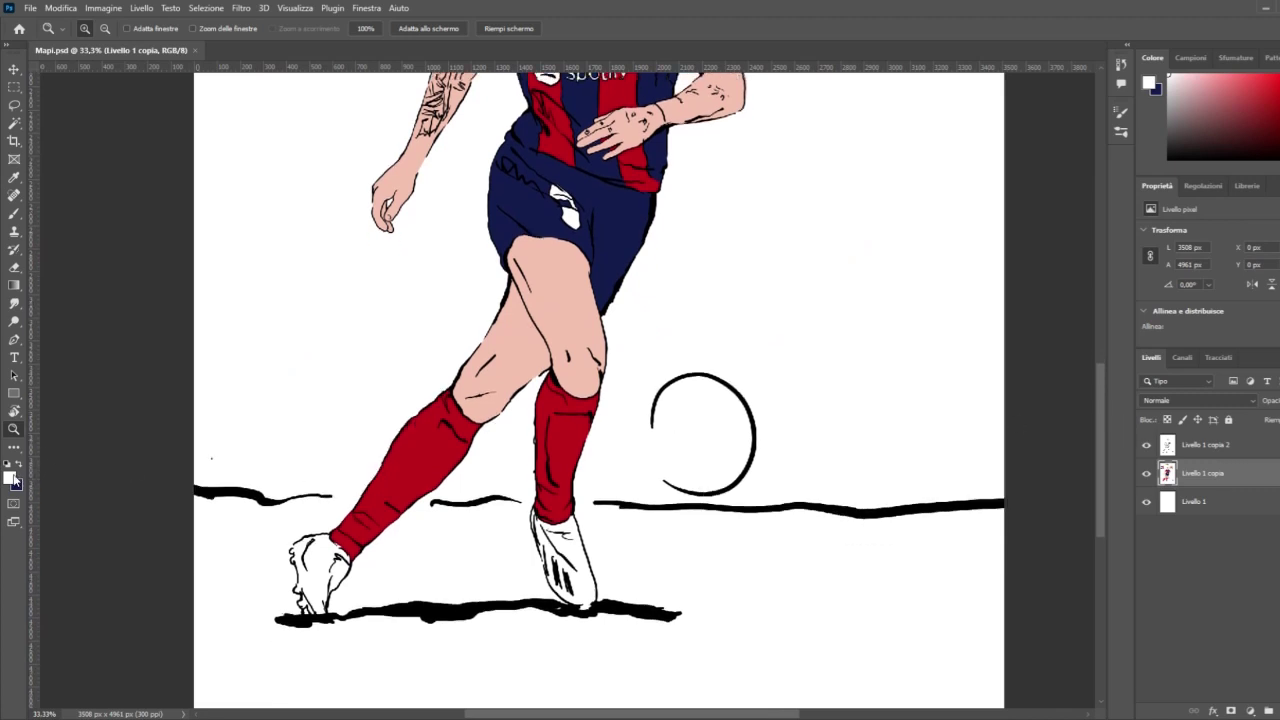
pyautogui.press('i')
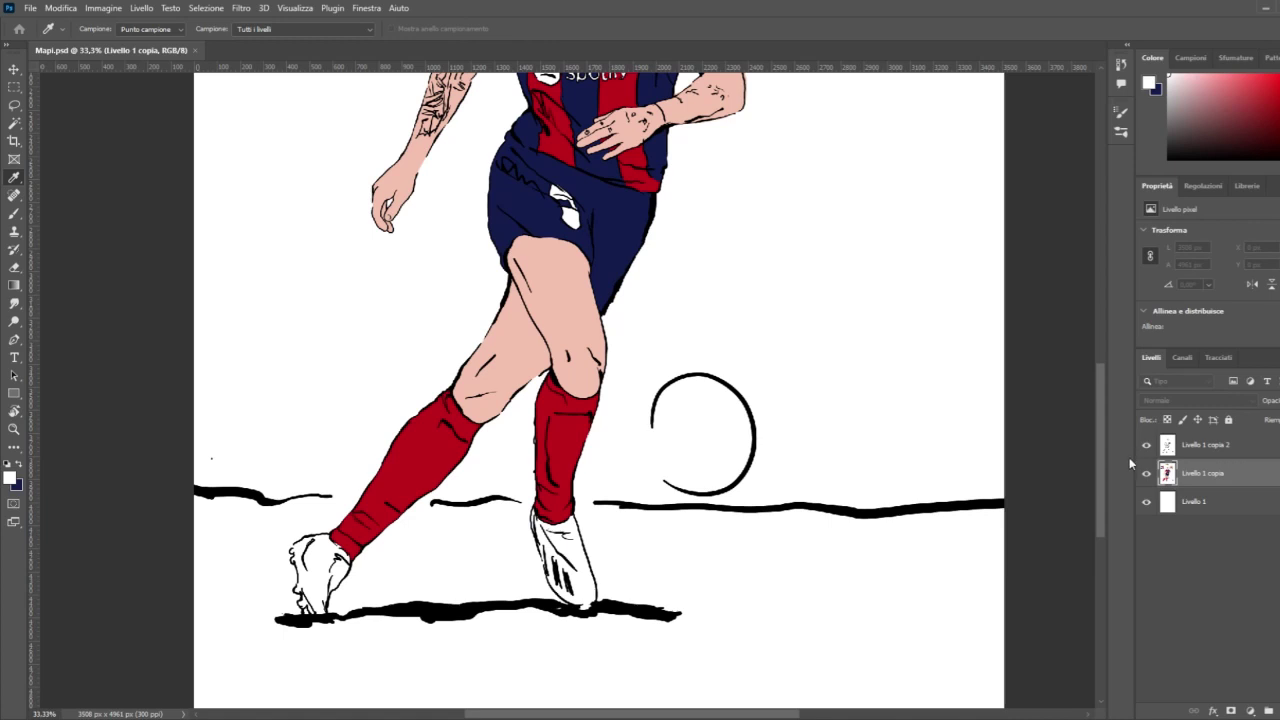
# Step: Fill the trailing foot's boot with light grey up to its outline and the sock hem, using the Brush tool
pyautogui.press('z')
pyautogui.click(241, 589)
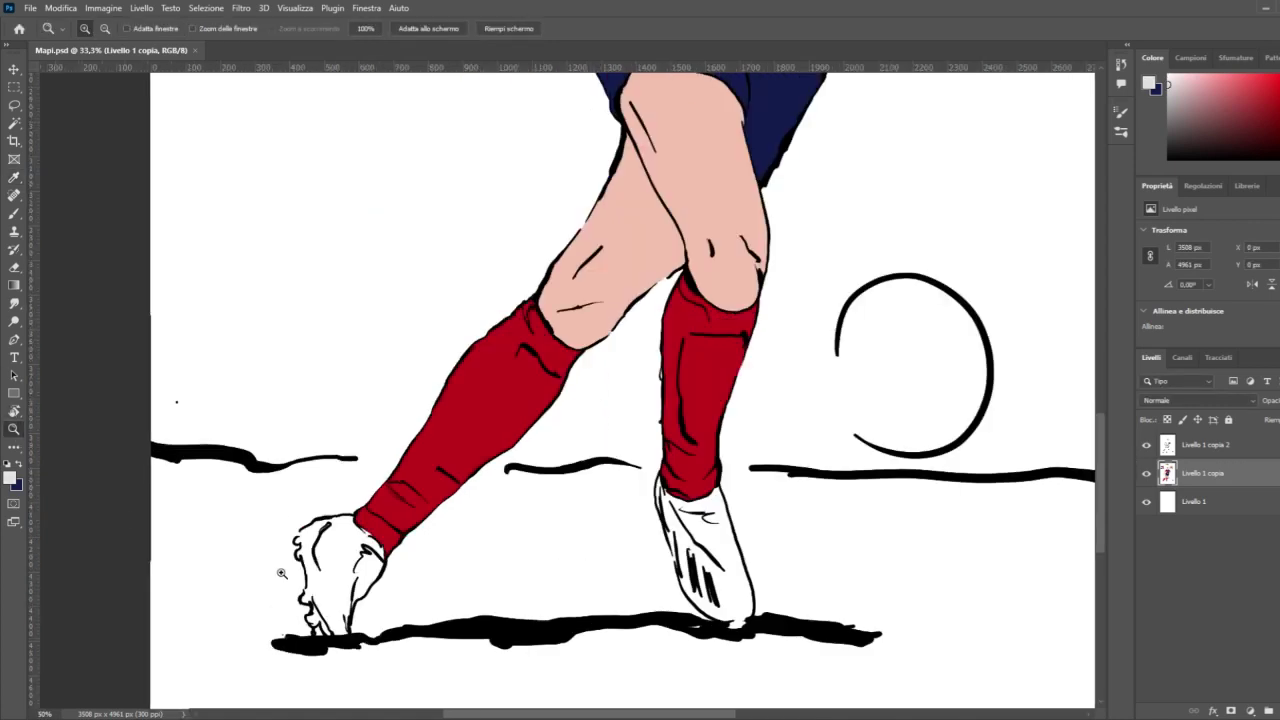
pyautogui.click(241, 589)
pyautogui.click(241, 589)
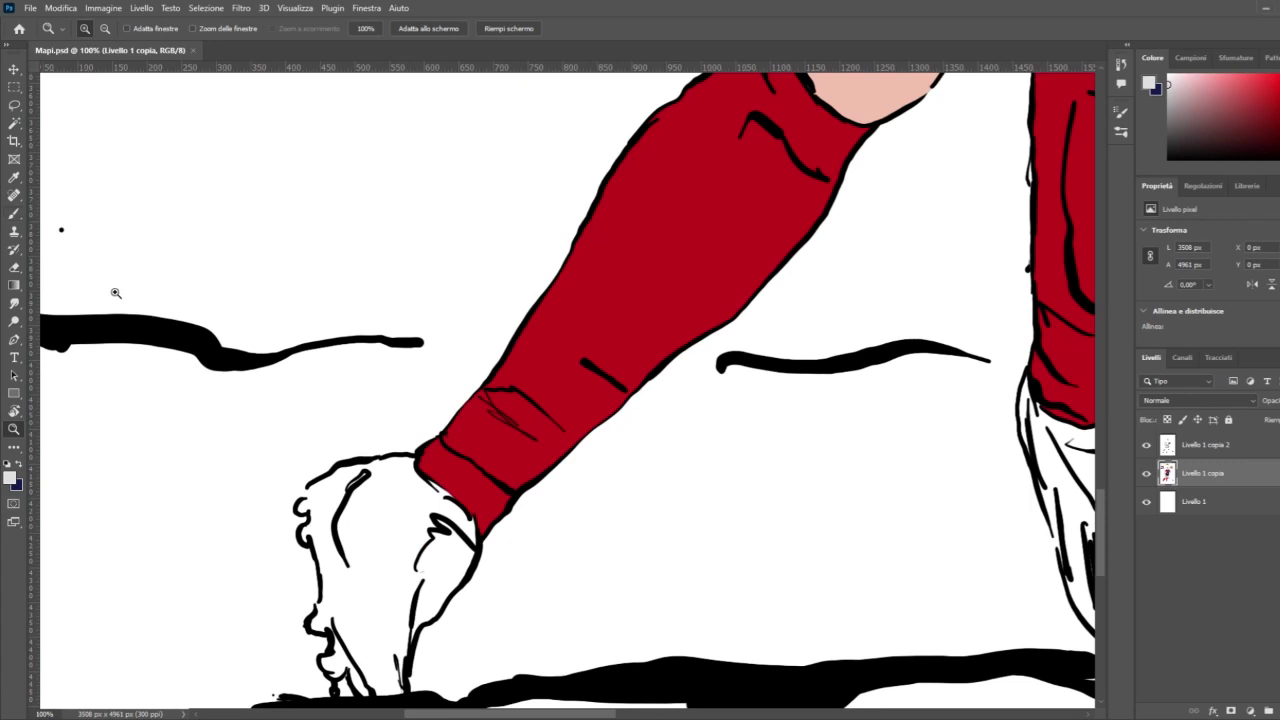
pyautogui.scroll(-2, 140, 310)
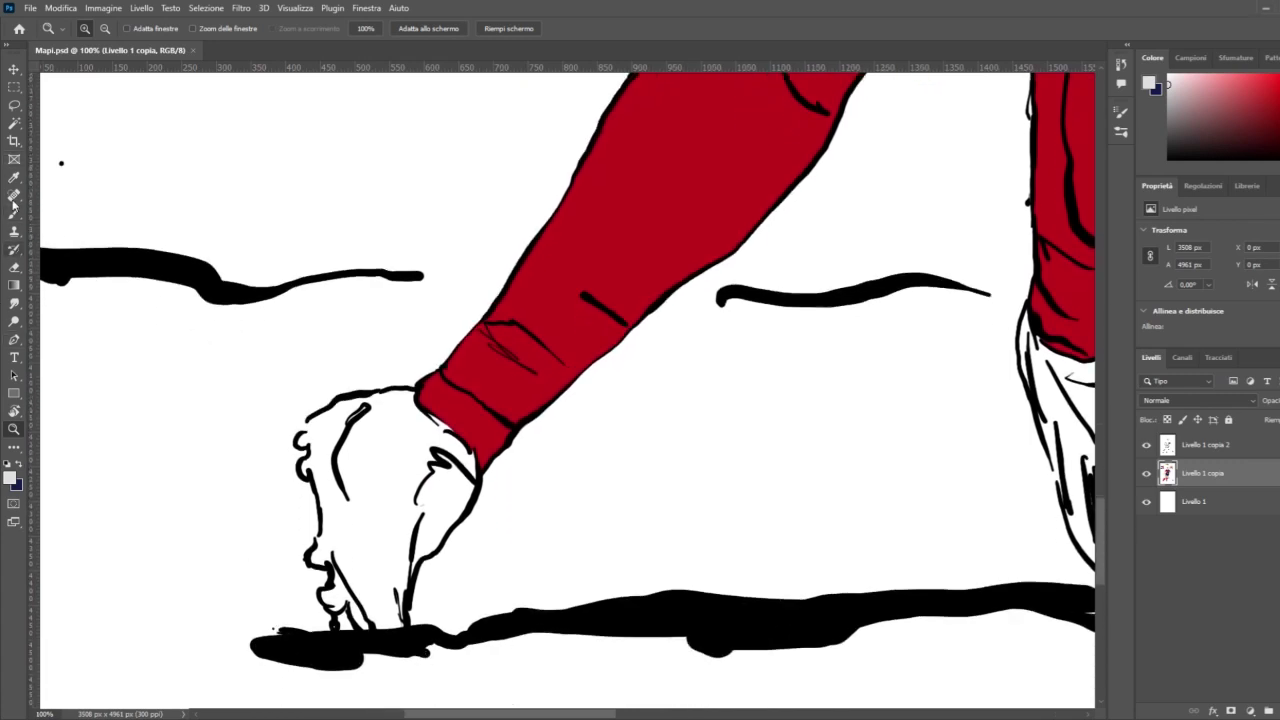
pyautogui.click(14, 211)
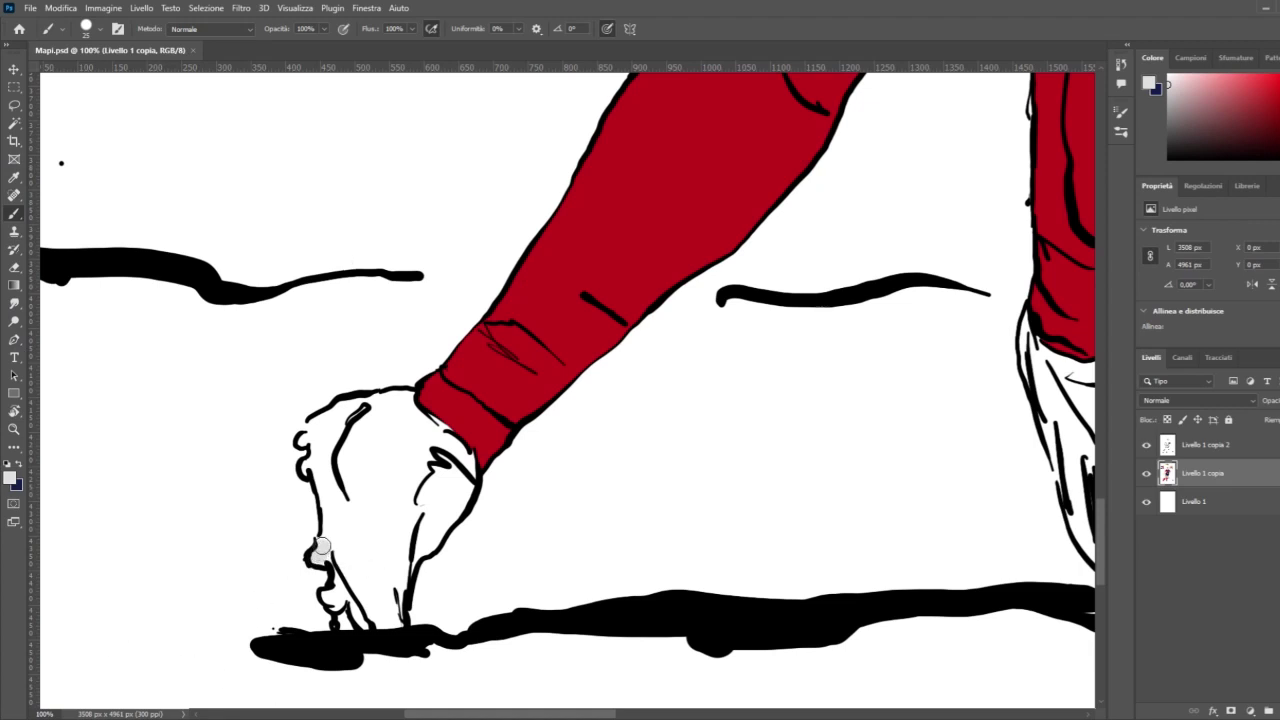
pyautogui.moveTo(331, 558)
pyautogui.mouseDown()
pyautogui.moveTo(340, 543)
pyautogui.moveTo(377, 580)
pyautogui.moveTo(386, 551)
pyautogui.moveTo(342, 586)
pyautogui.mouseUp()
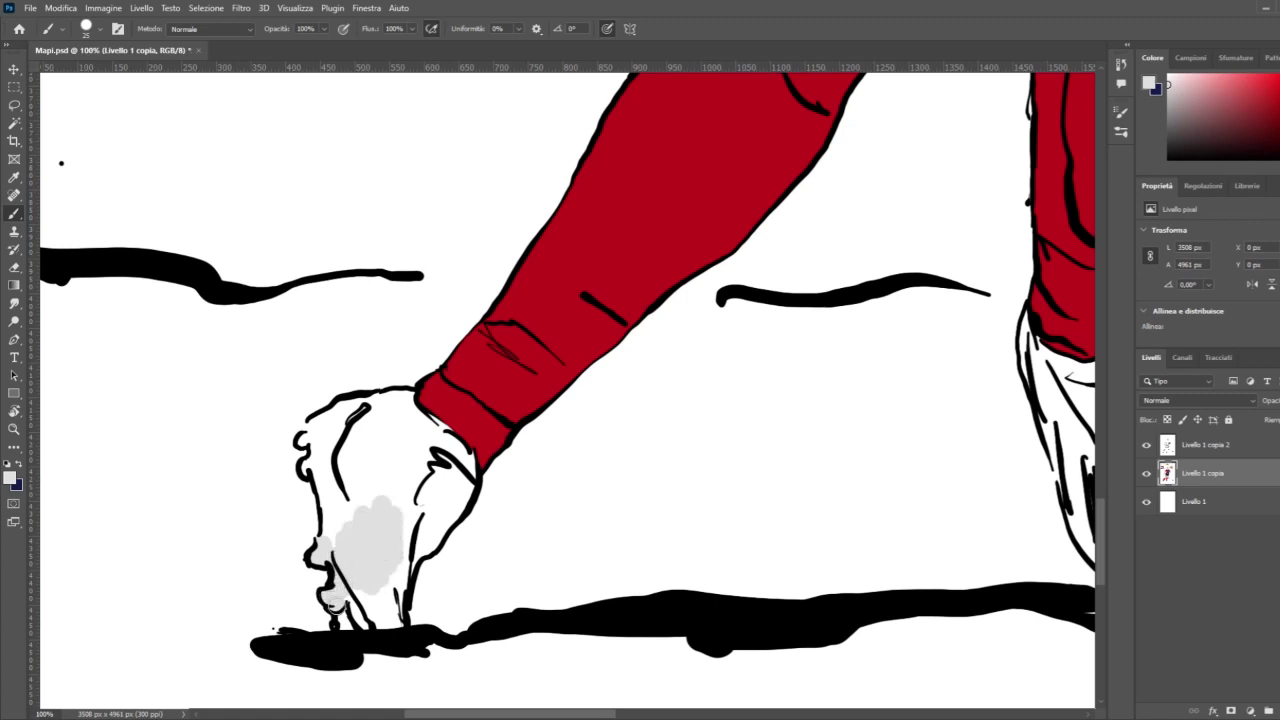
pyautogui.moveTo(345, 605)
pyautogui.mouseDown()
pyautogui.moveTo(382, 589)
pyautogui.moveTo(395, 621)
pyautogui.moveTo(397, 551)
pyautogui.moveTo(434, 538)
pyautogui.moveTo(475, 465)
pyautogui.moveTo(411, 541)
pyautogui.moveTo(423, 500)
pyautogui.moveTo(333, 546)
pyautogui.moveTo(318, 448)
pyautogui.mouseUp()
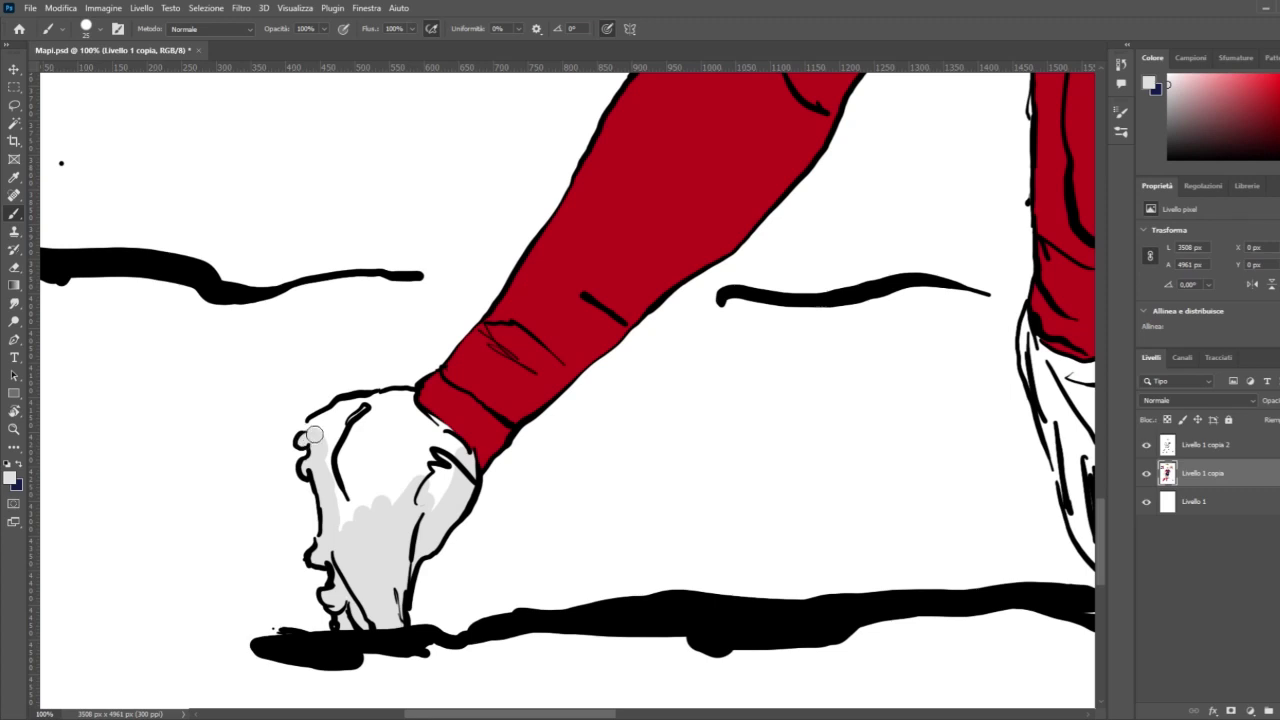
pyautogui.moveTo(313, 434)
pyautogui.mouseDown()
pyautogui.moveTo(398, 398)
pyautogui.moveTo(420, 427)
pyautogui.moveTo(402, 413)
pyautogui.moveTo(329, 433)
pyautogui.moveTo(342, 528)
pyautogui.moveTo(349, 453)
pyautogui.moveTo(357, 475)
pyautogui.moveTo(369, 463)
pyautogui.moveTo(402, 498)
pyautogui.moveTo(392, 457)
pyautogui.moveTo(369, 454)
pyautogui.moveTo(389, 417)
pyautogui.moveTo(415, 436)
pyautogui.moveTo(400, 433)
pyautogui.moveTo(431, 508)
pyautogui.moveTo(442, 470)
pyautogui.mouseUp()
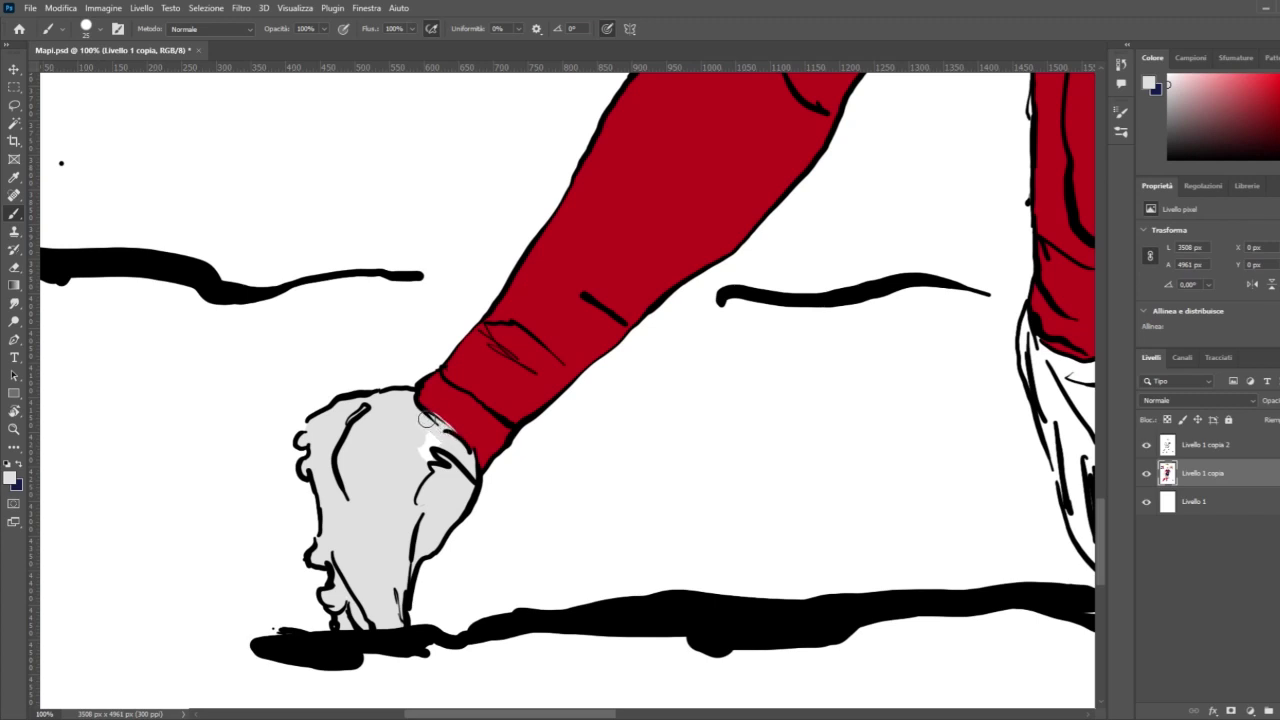
pyautogui.moveTo(425, 416)
pyautogui.mouseDown()
pyautogui.moveTo(426, 458)
pyautogui.moveTo(443, 446)
pyautogui.mouseUp()
# Step: Sample the sock's red as the foreground colour with the Eyedropper and return to the Brush tool
pyautogui.click(20, 463)
pyautogui.press('i')
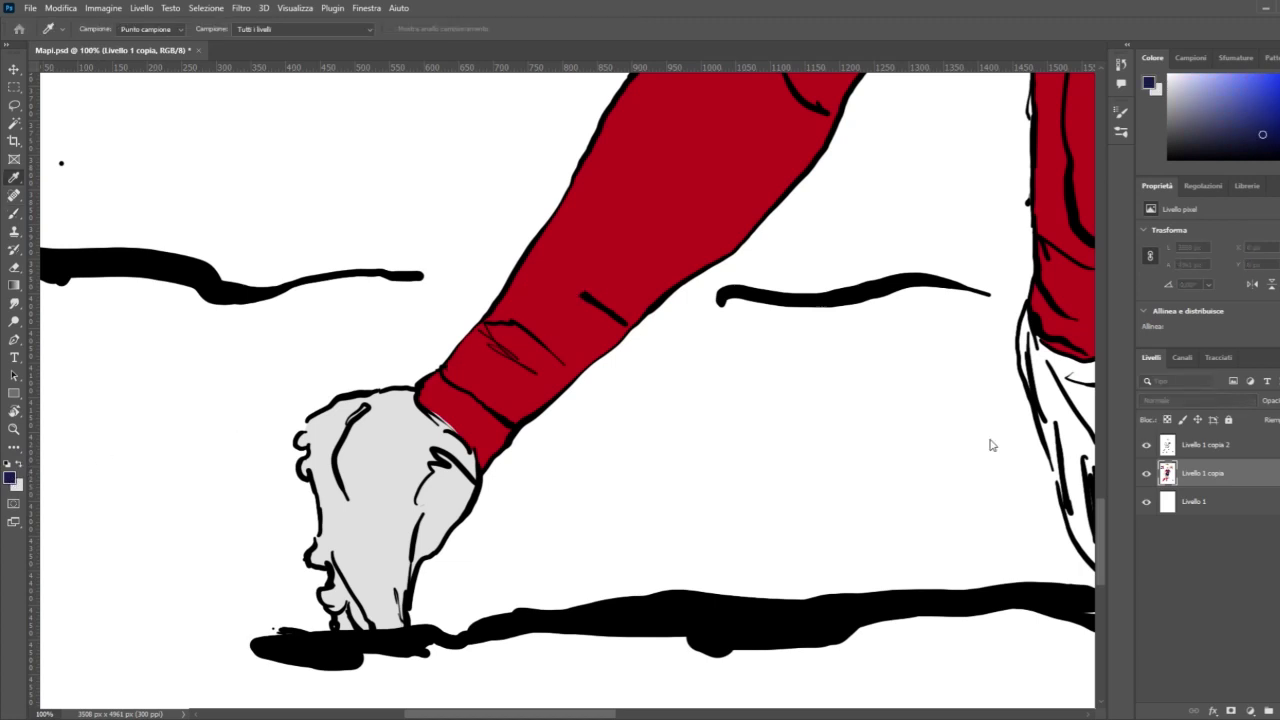
pyautogui.press('b')
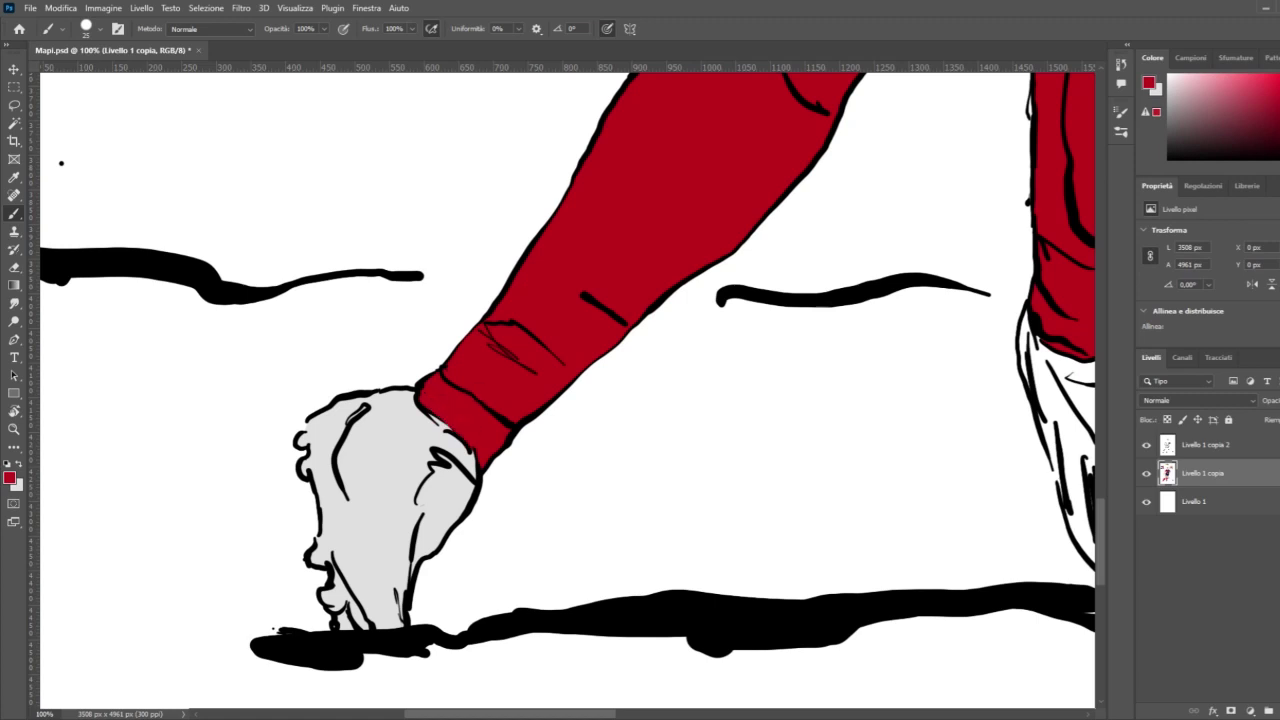
# Step: Fill the standing foot's boot with light grey up to its outline and the sock hem, using the Brush tool
pyautogui.moveTo(555, 716); pyautogui.dragTo(660, 716)
pyautogui.click(18, 467)
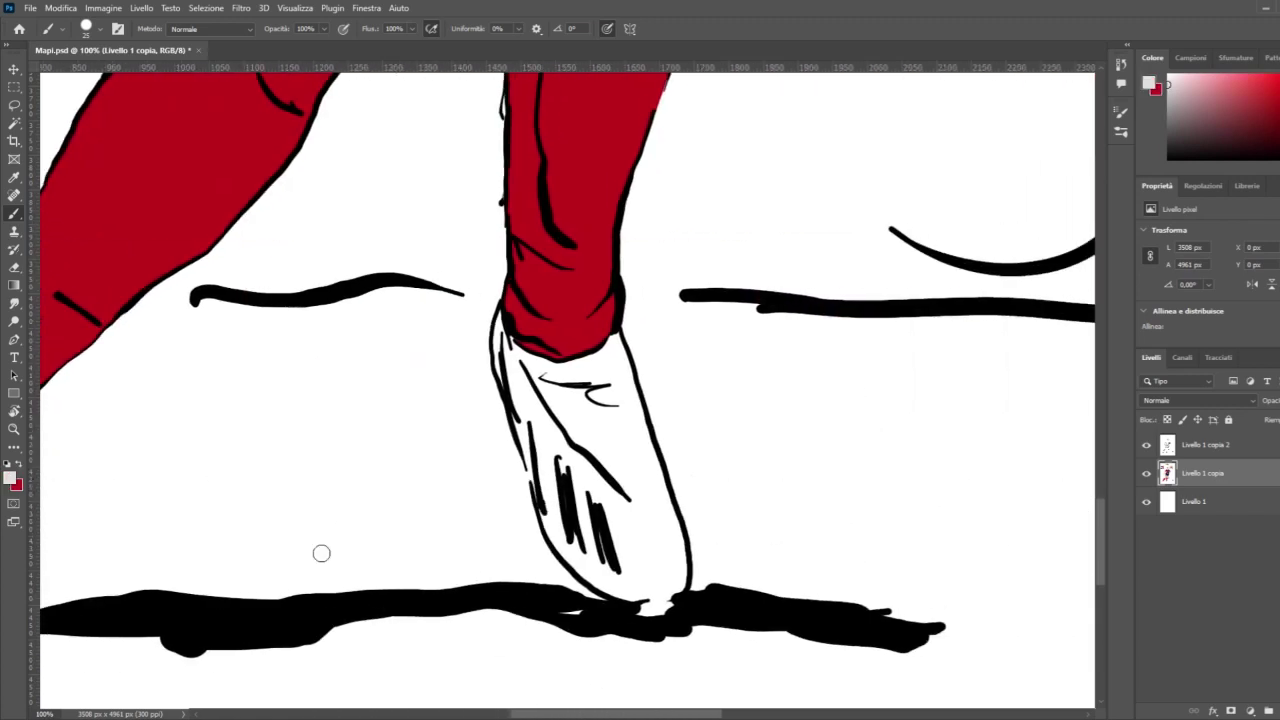
pyautogui.moveTo(550, 480)
pyautogui.mouseDown()
pyautogui.moveTo(595, 549)
pyautogui.moveTo(613, 515)
pyautogui.moveTo(593, 426)
pyautogui.moveTo(605, 409)
pyautogui.moveTo(652, 478)
pyautogui.moveTo(615, 342)
pyautogui.mouseUp()
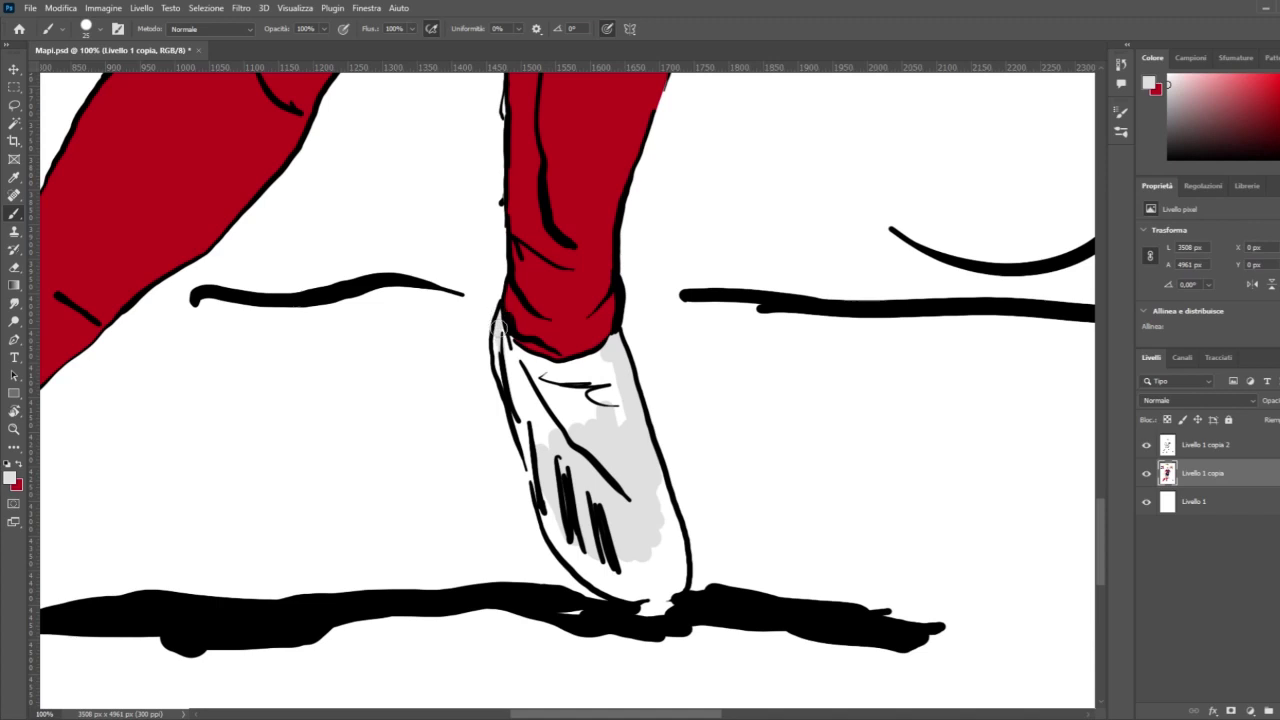
pyautogui.moveTo(502, 328)
pyautogui.mouseDown()
pyautogui.moveTo(506, 375)
pyautogui.moveTo(512, 358)
pyautogui.mouseUp()
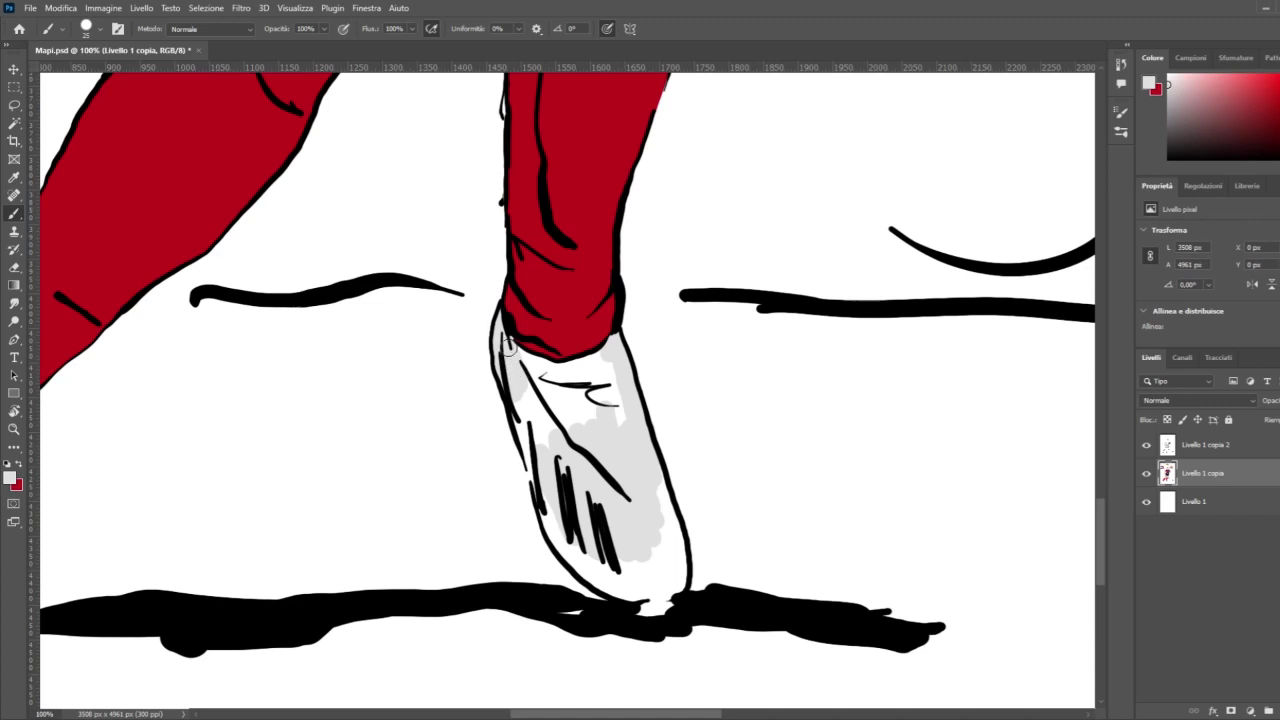
pyautogui.moveTo(527, 361)
pyautogui.mouseDown()
pyautogui.moveTo(568, 371)
pyautogui.moveTo(604, 359)
pyautogui.moveTo(614, 409)
pyautogui.moveTo(570, 382)
pyautogui.moveTo(521, 380)
pyautogui.moveTo(528, 425)
pyautogui.moveTo(563, 400)
pyautogui.moveTo(594, 434)
pyautogui.moveTo(607, 403)
pyautogui.mouseUp()
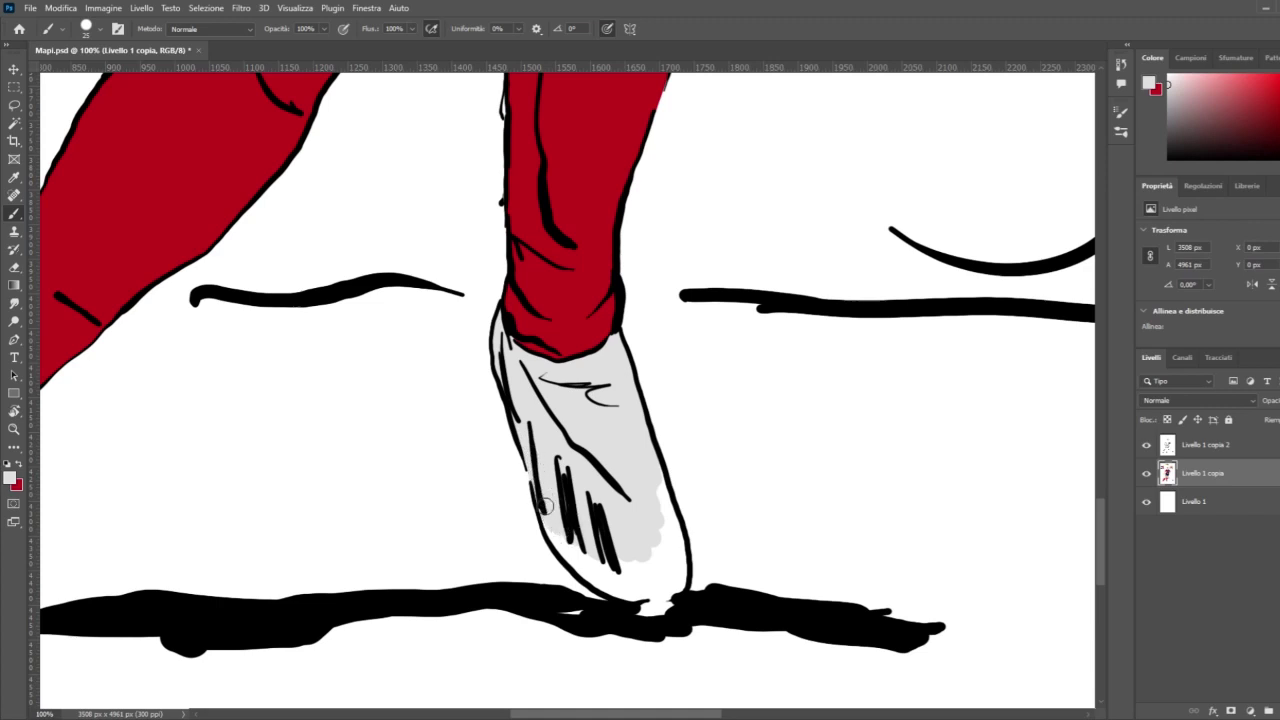
pyautogui.moveTo(550, 516)
pyautogui.mouseDown()
pyautogui.moveTo(595, 578)
pyautogui.moveTo(632, 593)
pyautogui.moveTo(664, 579)
pyautogui.mouseUp()
pyautogui.moveTo(583, 538)
pyautogui.mouseDown()
pyautogui.moveTo(607, 571)
pyautogui.moveTo(651, 587)
pyautogui.moveTo(651, 562)
pyautogui.moveTo(597, 509)
pyautogui.moveTo(655, 547)
pyautogui.moveTo(666, 574)
pyautogui.moveTo(637, 591)
pyautogui.moveTo(658, 593)
pyautogui.moveTo(681, 574)
pyautogui.moveTo(656, 490)
pyautogui.mouseUp()
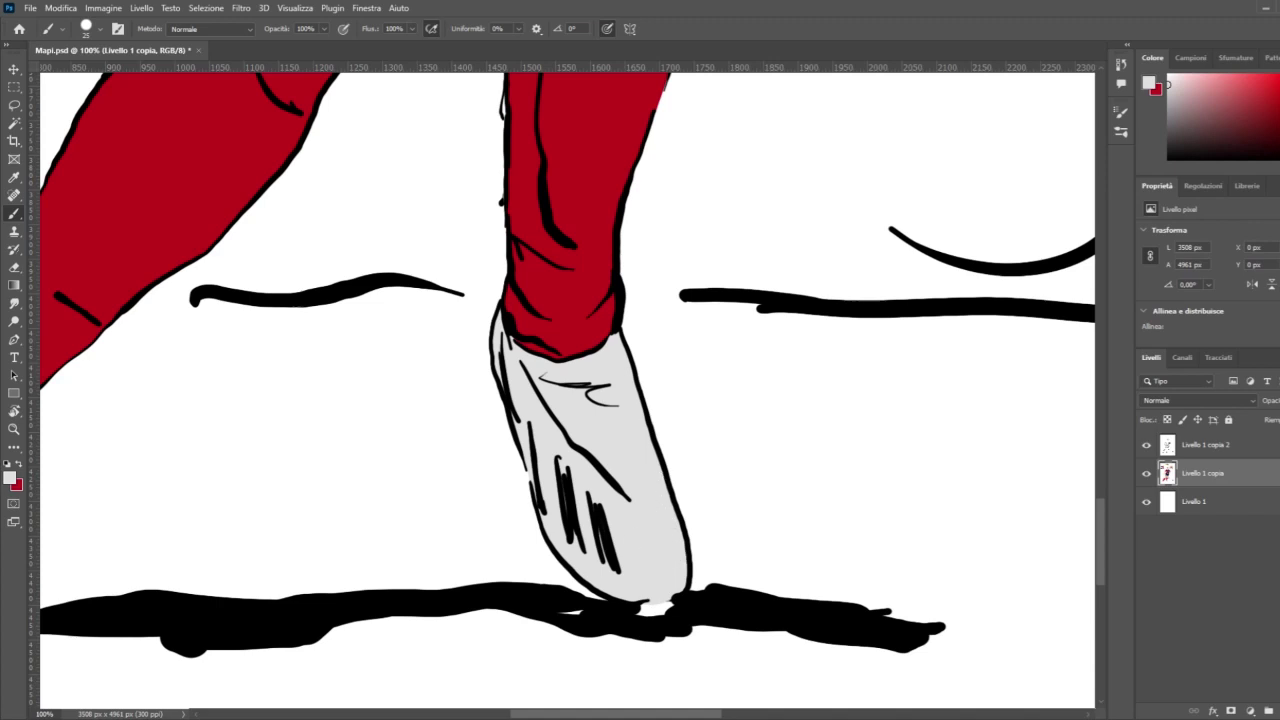
# Step: Sample the green palette swatch above the player's head as the foreground colour
pyautogui.hotkey('ctrl', '-')
pyautogui.hotkey('ctrl', '-')
pyautogui.hotkey('ctrl', '-')
pyautogui.hotkey('ctrl', '-')
pyautogui.hotkey('ctrl', '-')
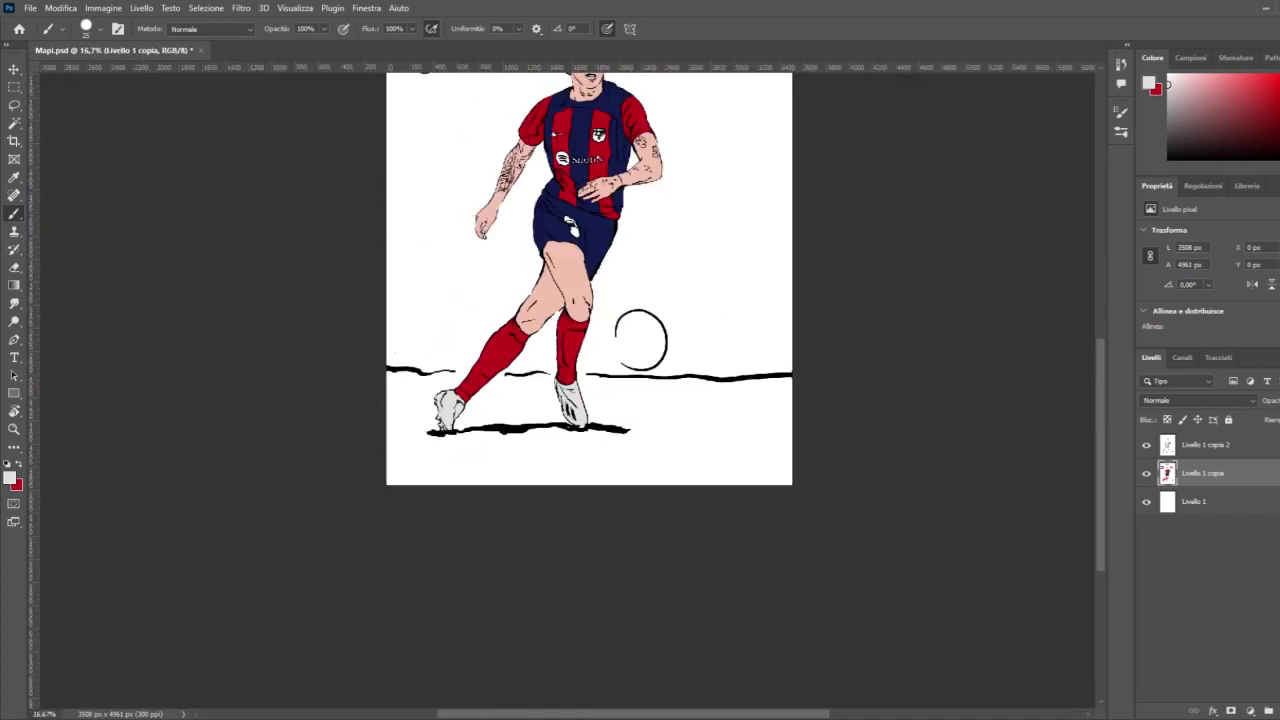
pyautogui.scroll(5, 651, 534)
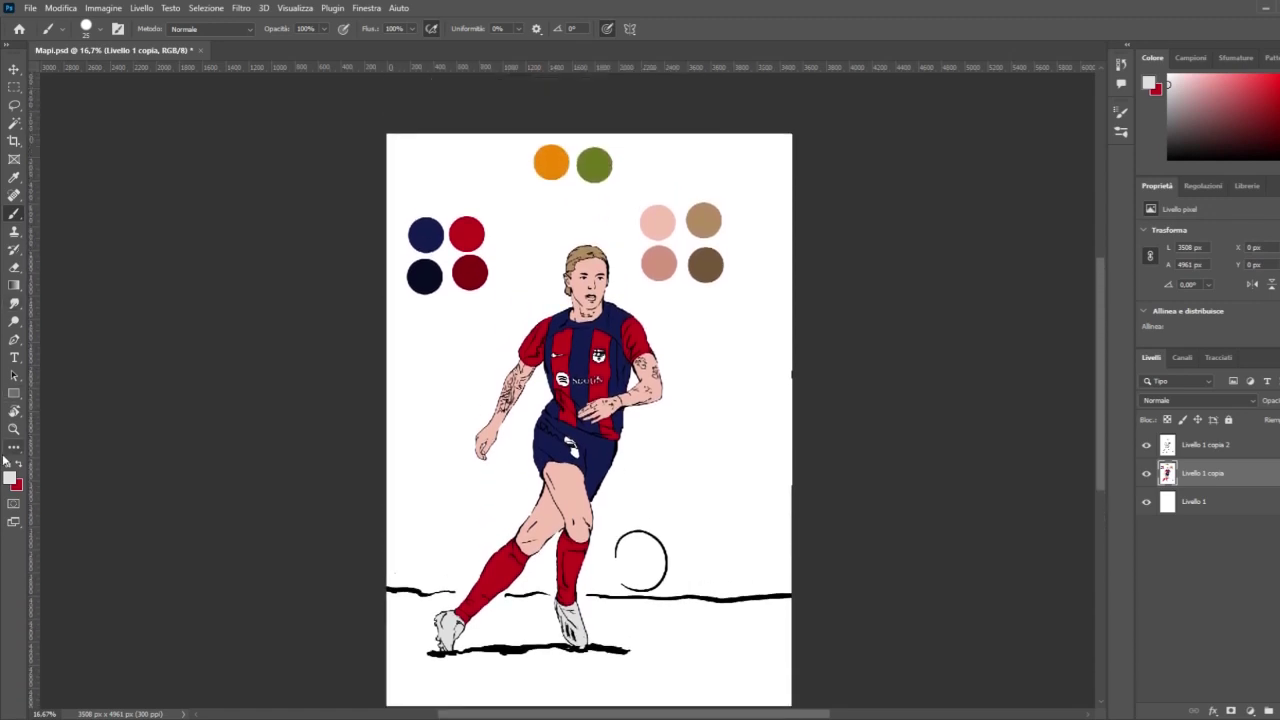
pyautogui.click(20, 469)
pyautogui.press('i')
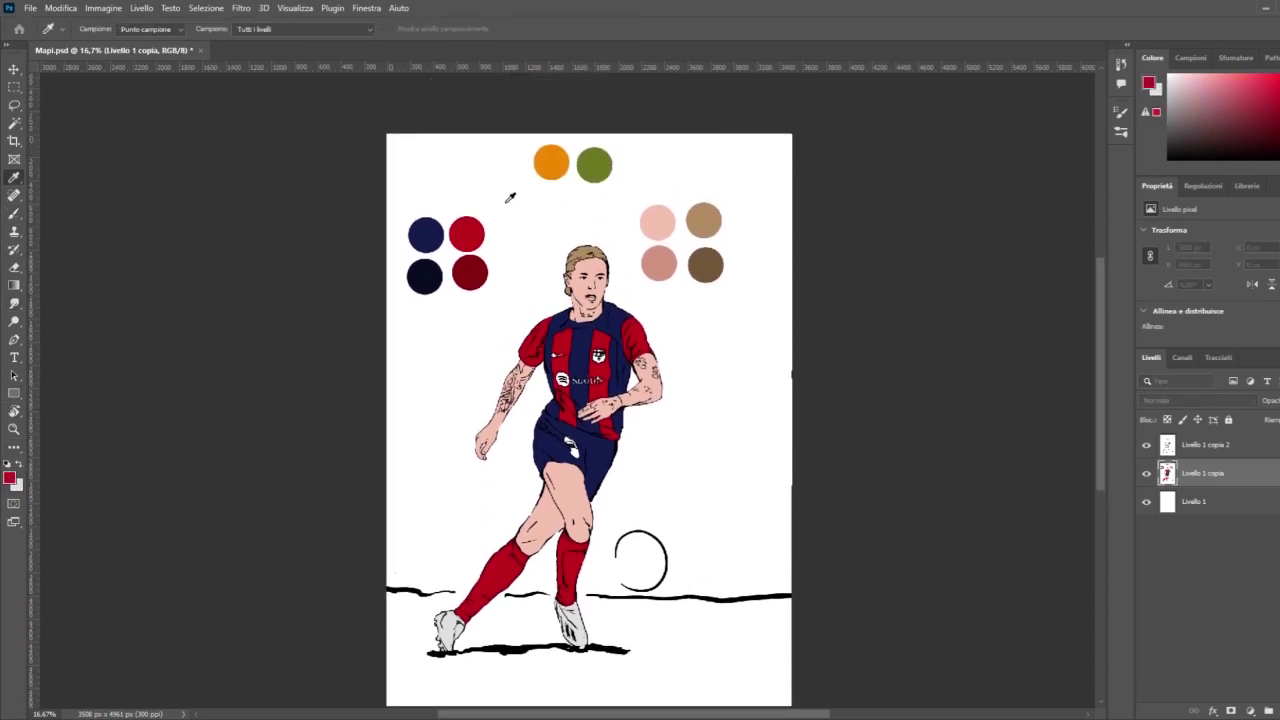
pyautogui.click(594, 164)
# Step: Brush green around the upper outer edge of the trailing boot, following its outline up to the red sock
pyautogui.scroll(-2, 594, 164)
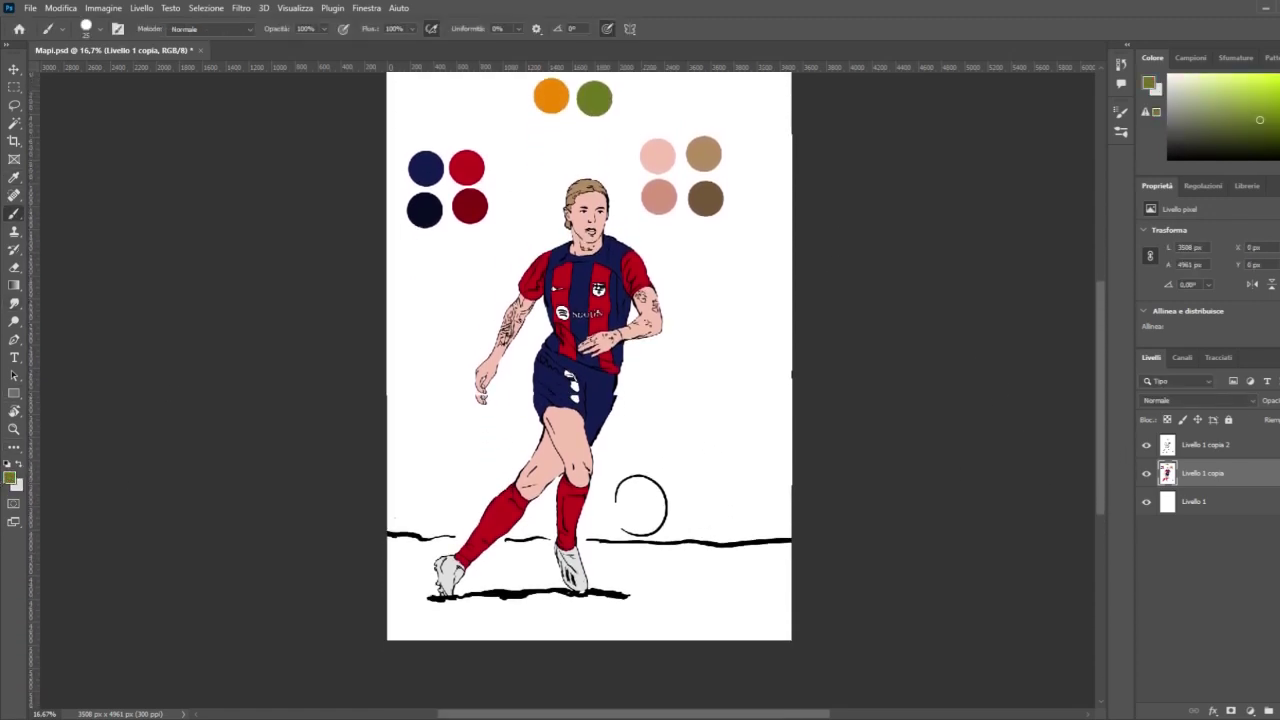
pyautogui.press('z')
pyautogui.moveTo(450, 706); pyautogui.dragTo(364, 311)
pyautogui.click(14, 214)
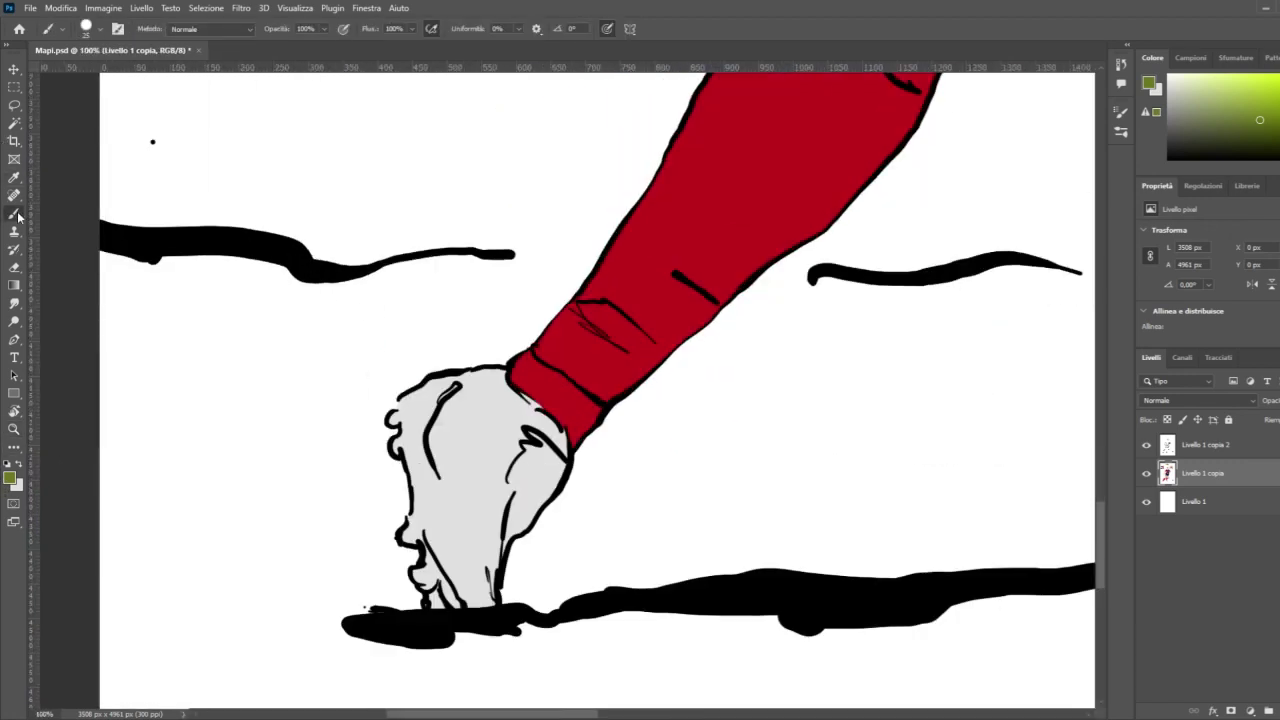
pyautogui.hotkey('ctrl', '+')
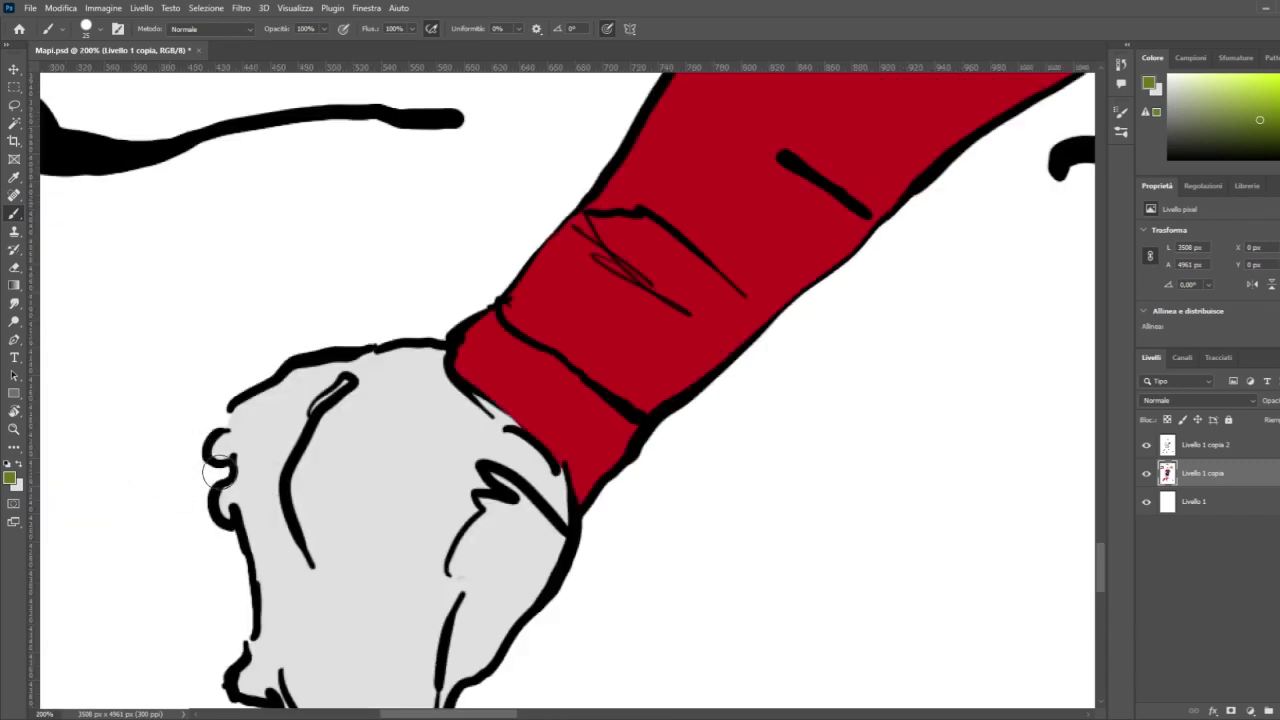
pyautogui.click(220, 470)
pyautogui.moveTo(223, 470)
pyautogui.mouseDown()
pyautogui.moveTo(194, 466)
pyautogui.moveTo(180, 428)
pyautogui.moveTo(265, 355)
pyautogui.mouseUp()
pyautogui.moveTo(213, 432)
pyautogui.mouseDown()
pyautogui.moveTo(194, 510)
pyautogui.moveTo(225, 542)
pyautogui.moveTo(238, 620)
pyautogui.moveTo(213, 660)
pyautogui.moveTo(145, 500)
pyautogui.moveTo(144, 403)
pyautogui.moveTo(89, 498)
pyautogui.moveTo(98, 410)
pyautogui.mouseUp()
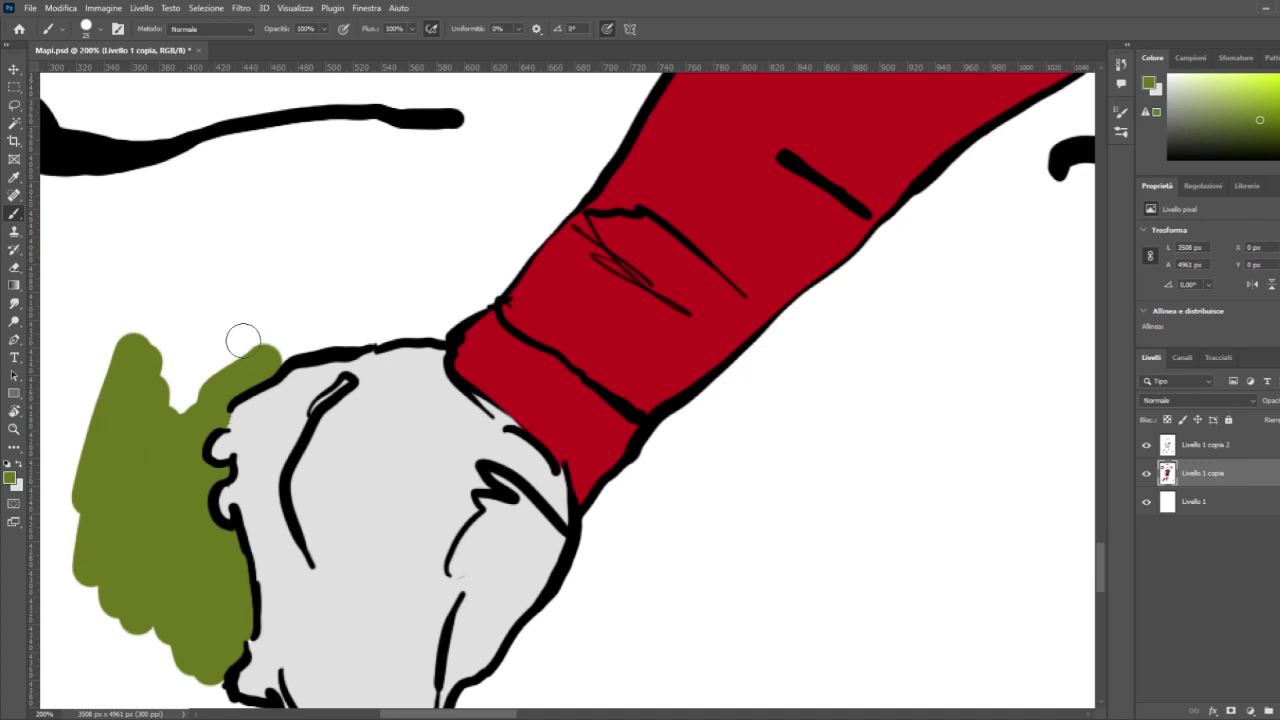
pyautogui.moveTo(243, 341)
pyautogui.mouseDown()
pyautogui.moveTo(332, 328)
pyautogui.moveTo(440, 321)
pyautogui.moveTo(521, 238)
pyautogui.moveTo(400, 305)
pyautogui.moveTo(337, 308)
pyautogui.moveTo(240, 348)
pyautogui.moveTo(176, 410)
pyautogui.moveTo(276, 254)
pyautogui.moveTo(253, 222)
pyautogui.moveTo(125, 300)
pyautogui.mouseUp()
# Step: Extend the green down past the trailing boot's studs to the black ground shadow and up the boot's inner edge
pyautogui.hotkey('ctrl', '-')
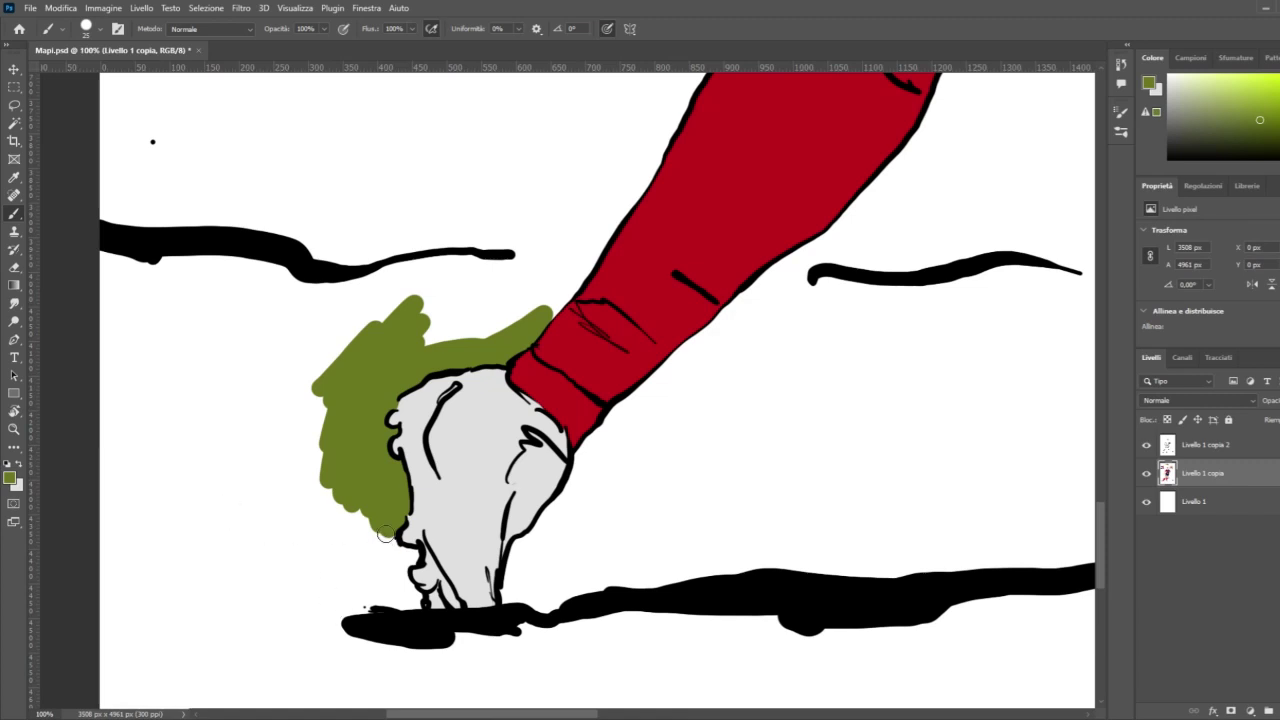
pyautogui.moveTo(386, 533); pyautogui.dragTo(391, 547)
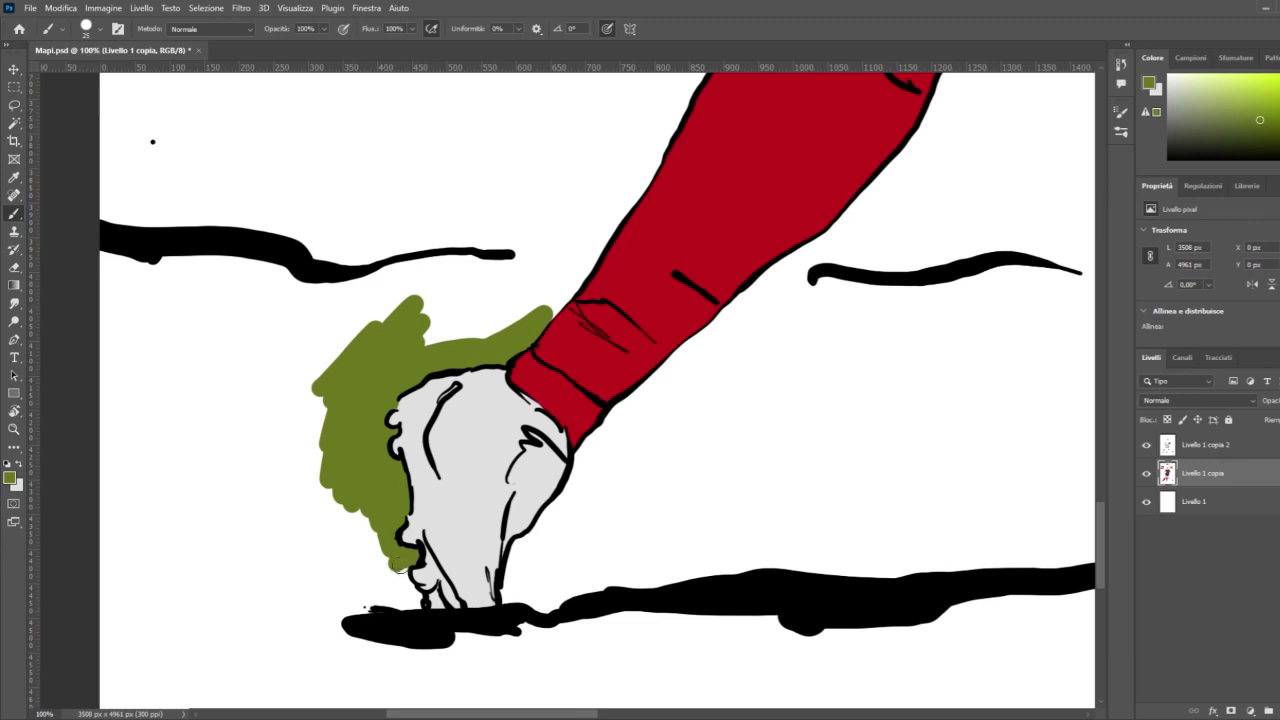
pyautogui.moveTo(400, 572)
pyautogui.mouseDown()
pyautogui.moveTo(412, 598)
pyautogui.moveTo(385, 568)
pyautogui.moveTo(363, 487)
pyautogui.mouseUp()
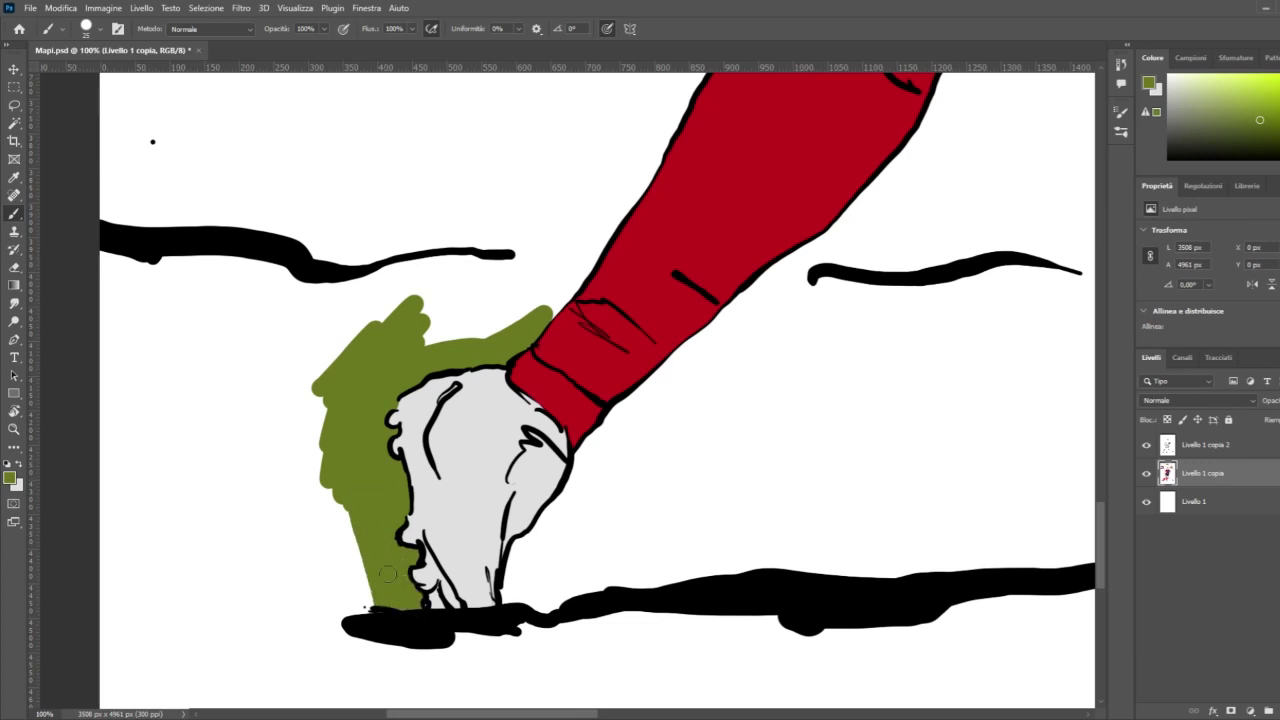
pyautogui.moveTo(387, 573)
pyautogui.mouseDown()
pyautogui.moveTo(370, 648)
pyautogui.moveTo(295, 640)
pyautogui.mouseUp()
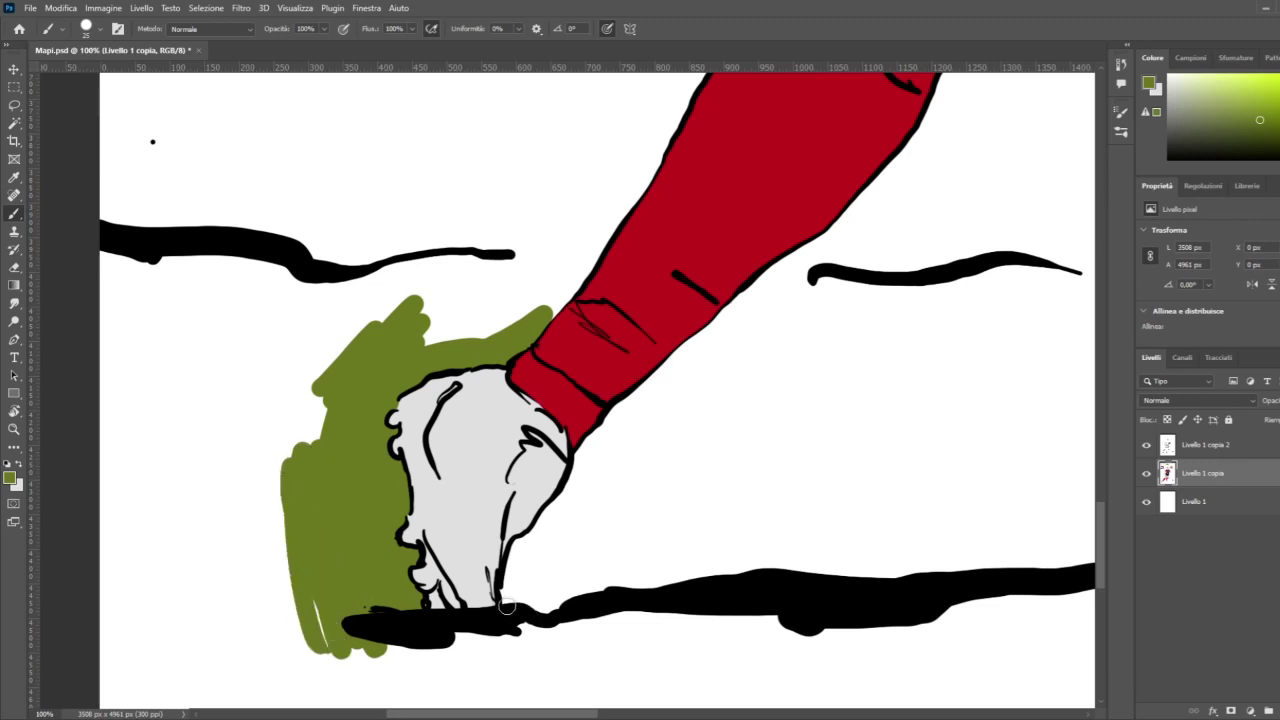
pyautogui.moveTo(507, 606)
pyautogui.mouseDown()
pyautogui.moveTo(519, 546)
pyautogui.moveTo(573, 493)
pyautogui.moveTo(592, 445)
pyautogui.mouseUp()
# Step: Fill the grass around the trailing foot and beneath the horizon line with green, using a larger brush
pyautogui.hotkey('ctrl', '-')
pyautogui.hotkey('ctrl', '-')
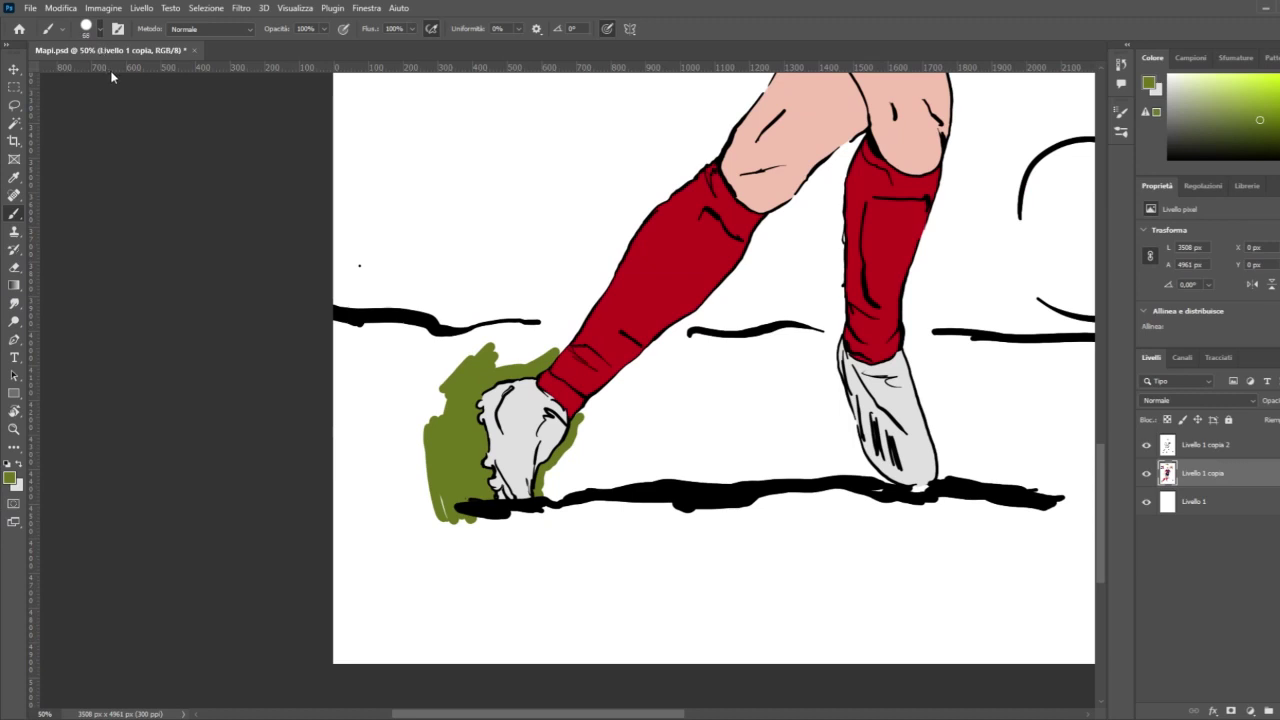
pyautogui.click(378, 473)
pyautogui.moveTo(343, 350)
pyautogui.mouseDown()
pyautogui.moveTo(413, 351)
pyautogui.moveTo(387, 616)
pyautogui.moveTo(351, 672)
pyautogui.moveTo(350, 375)
pyautogui.moveTo(424, 393)
pyautogui.moveTo(408, 675)
pyautogui.moveTo(403, 580)
pyautogui.moveTo(416, 643)
pyautogui.moveTo(458, 657)
pyautogui.moveTo(504, 601)
pyautogui.moveTo(431, 535)
pyautogui.moveTo(424, 505)
pyautogui.moveTo(463, 549)
pyautogui.moveTo(466, 532)
pyautogui.moveTo(547, 536)
pyautogui.moveTo(565, 529)
pyautogui.moveTo(571, 483)
pyautogui.moveTo(622, 455)
pyautogui.moveTo(722, 457)
pyautogui.moveTo(740, 533)
pyautogui.moveTo(766, 528)
pyautogui.moveTo(823, 570)
pyautogui.moveTo(800, 529)
pyautogui.moveTo(739, 608)
pyautogui.moveTo(716, 591)
pyautogui.moveTo(677, 591)
pyautogui.moveTo(489, 676)
pyautogui.moveTo(413, 596)
pyautogui.moveTo(546, 575)
pyautogui.moveTo(616, 621)
pyautogui.moveTo(485, 577)
pyautogui.moveTo(454, 628)
pyautogui.mouseUp()
pyautogui.moveTo(725, 623)
pyautogui.mouseDown()
pyautogui.moveTo(1003, 637)
pyautogui.moveTo(662, 653)
pyautogui.moveTo(882, 635)
pyautogui.moveTo(968, 589)
pyautogui.moveTo(885, 583)
pyautogui.moveTo(773, 381)
pyautogui.moveTo(711, 361)
pyautogui.moveTo(792, 355)
pyautogui.moveTo(733, 414)
pyautogui.moveTo(770, 417)
pyautogui.moveTo(710, 395)
pyautogui.moveTo(585, 467)
pyautogui.moveTo(704, 370)
pyautogui.moveTo(792, 364)
pyautogui.moveTo(836, 473)
pyautogui.moveTo(907, 548)
pyautogui.moveTo(924, 610)
pyautogui.mouseUp()
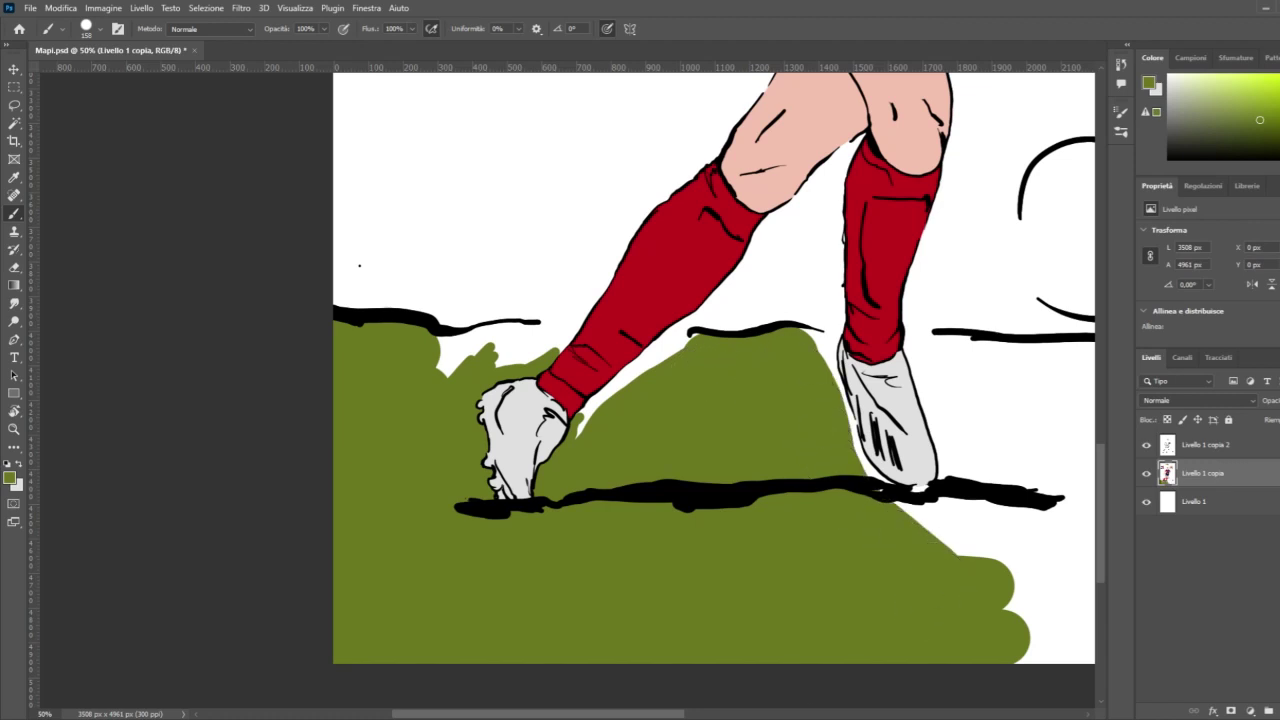
# Step: Fill the grass below the horizon line between the standing foot and the page's far edge with green
pyautogui.moveTo(627, 717); pyautogui.dragTo(801, 717)
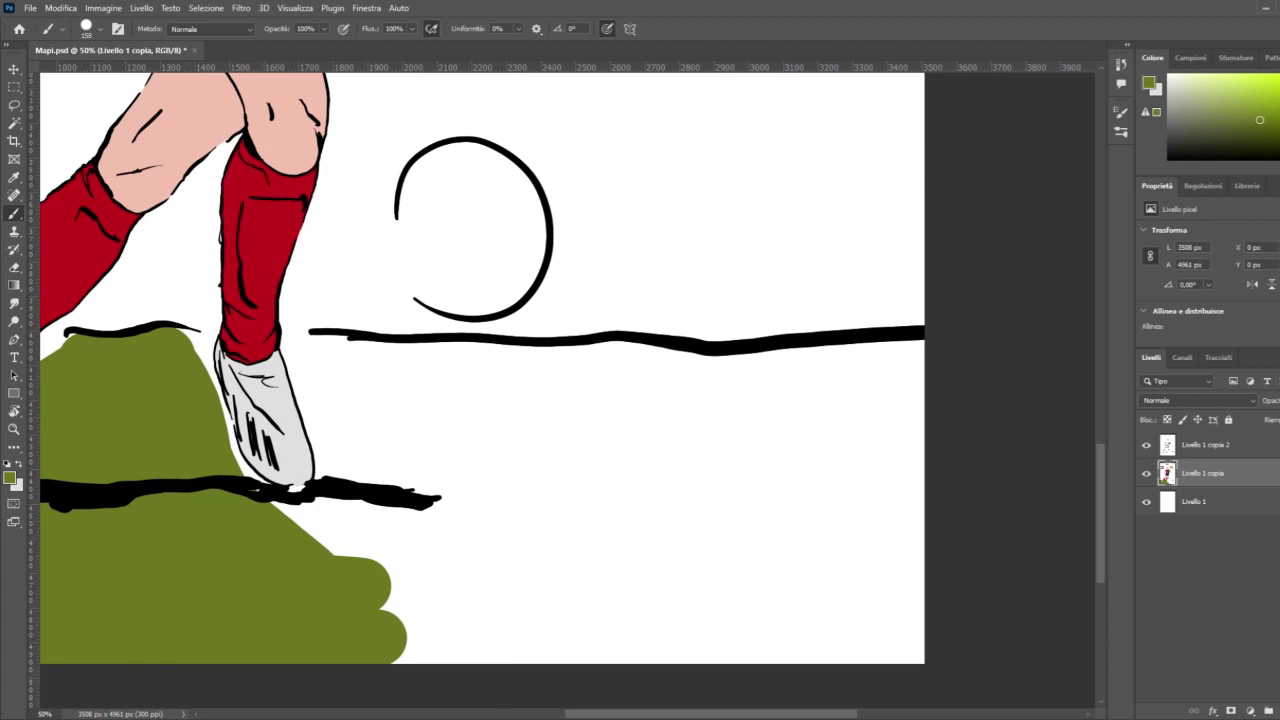
pyautogui.click(495, 387)
pyautogui.moveTo(465, 388)
pyautogui.mouseDown()
pyautogui.moveTo(350, 363)
pyautogui.moveTo(490, 376)
pyautogui.mouseUp()
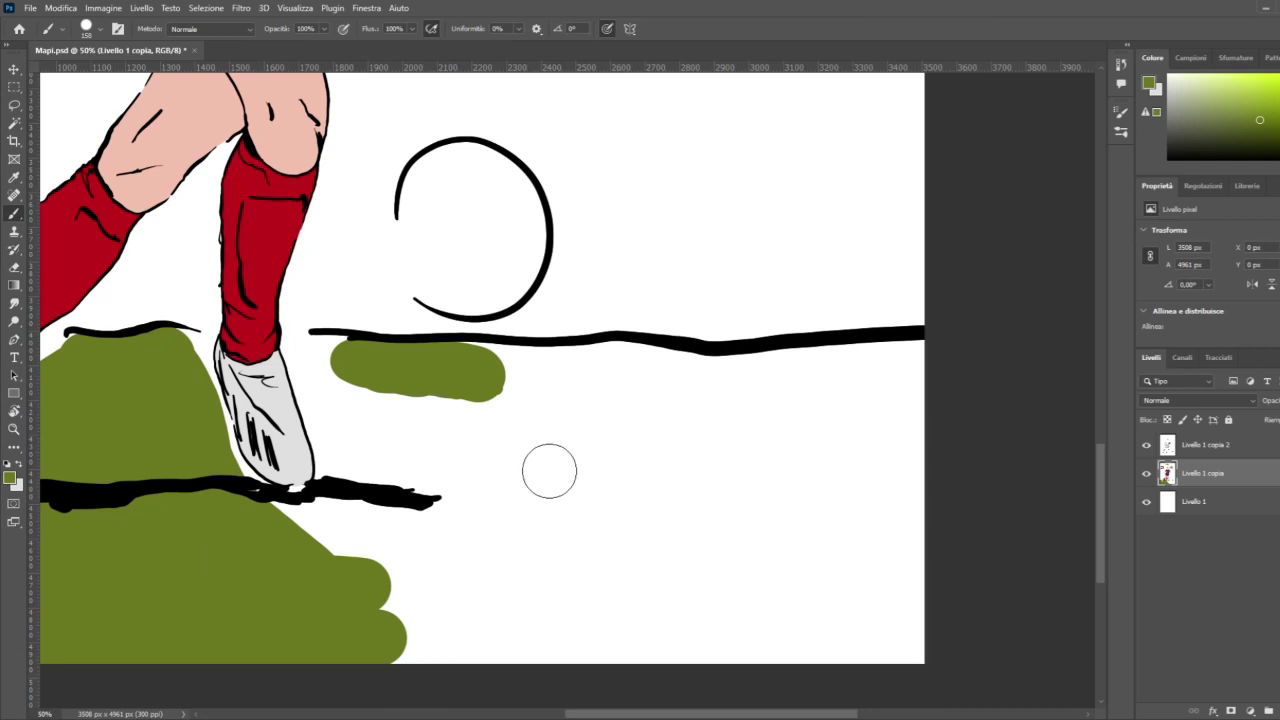
pyautogui.moveTo(590, 440)
pyautogui.mouseDown()
pyautogui.moveTo(600, 517)
pyautogui.moveTo(751, 457)
pyautogui.moveTo(905, 560)
pyautogui.moveTo(870, 651)
pyautogui.moveTo(380, 662)
pyautogui.moveTo(385, 510)
pyautogui.moveTo(429, 636)
pyautogui.moveTo(603, 506)
pyautogui.moveTo(700, 615)
pyautogui.moveTo(889, 631)
pyautogui.mouseUp()
pyautogui.moveTo(826, 508)
pyautogui.mouseDown()
pyautogui.moveTo(725, 443)
pyautogui.moveTo(744, 379)
pyautogui.moveTo(920, 365)
pyautogui.moveTo(917, 463)
pyautogui.moveTo(894, 406)
pyautogui.moveTo(753, 420)
pyautogui.mouseUp()
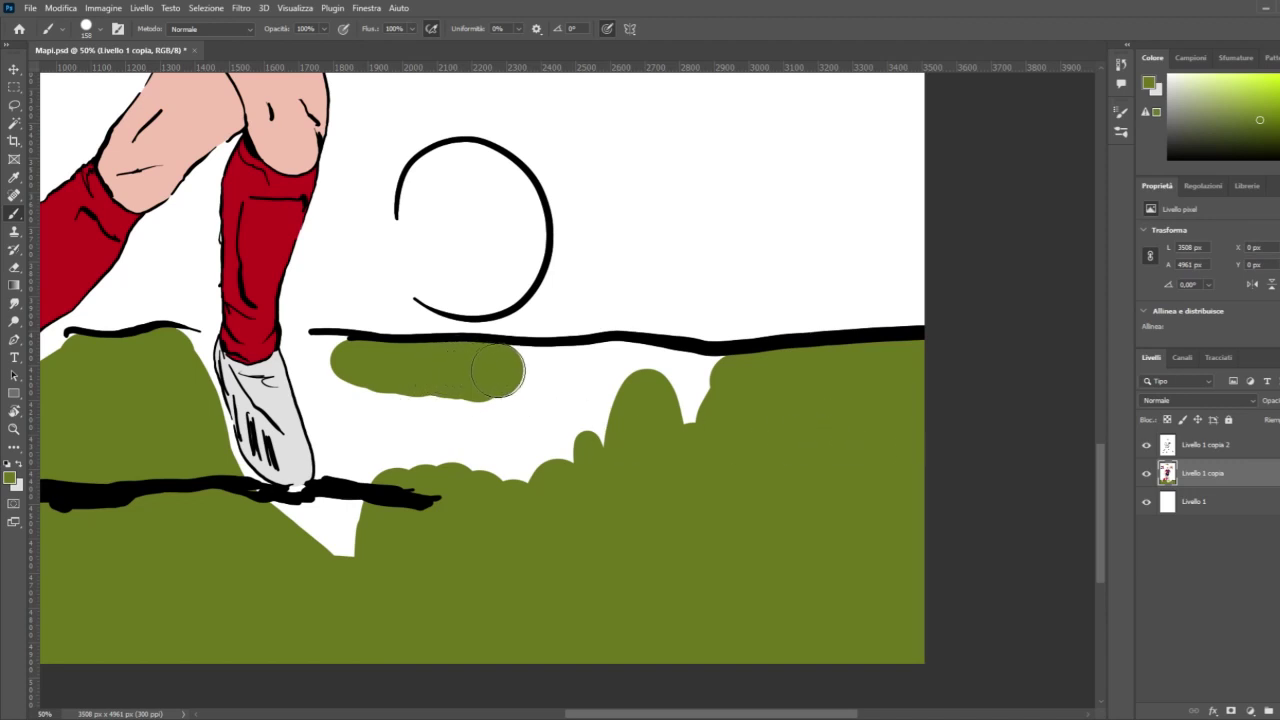
pyautogui.moveTo(497, 372)
pyautogui.mouseDown()
pyautogui.moveTo(615, 366)
pyautogui.moveTo(740, 386)
pyautogui.moveTo(693, 414)
pyautogui.moveTo(348, 384)
pyautogui.moveTo(377, 504)
pyautogui.moveTo(348, 532)
pyautogui.moveTo(275, 531)
pyautogui.mouseUp()
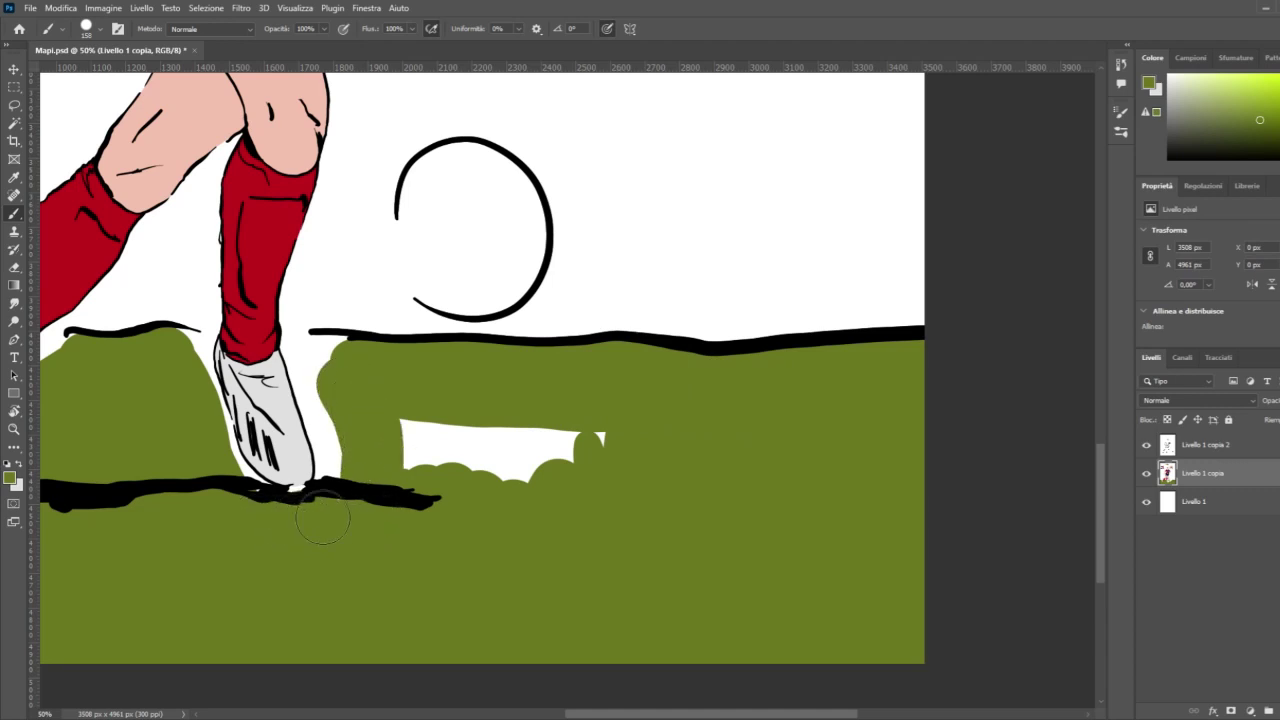
pyautogui.moveTo(400, 445); pyautogui.dragTo(564, 436)
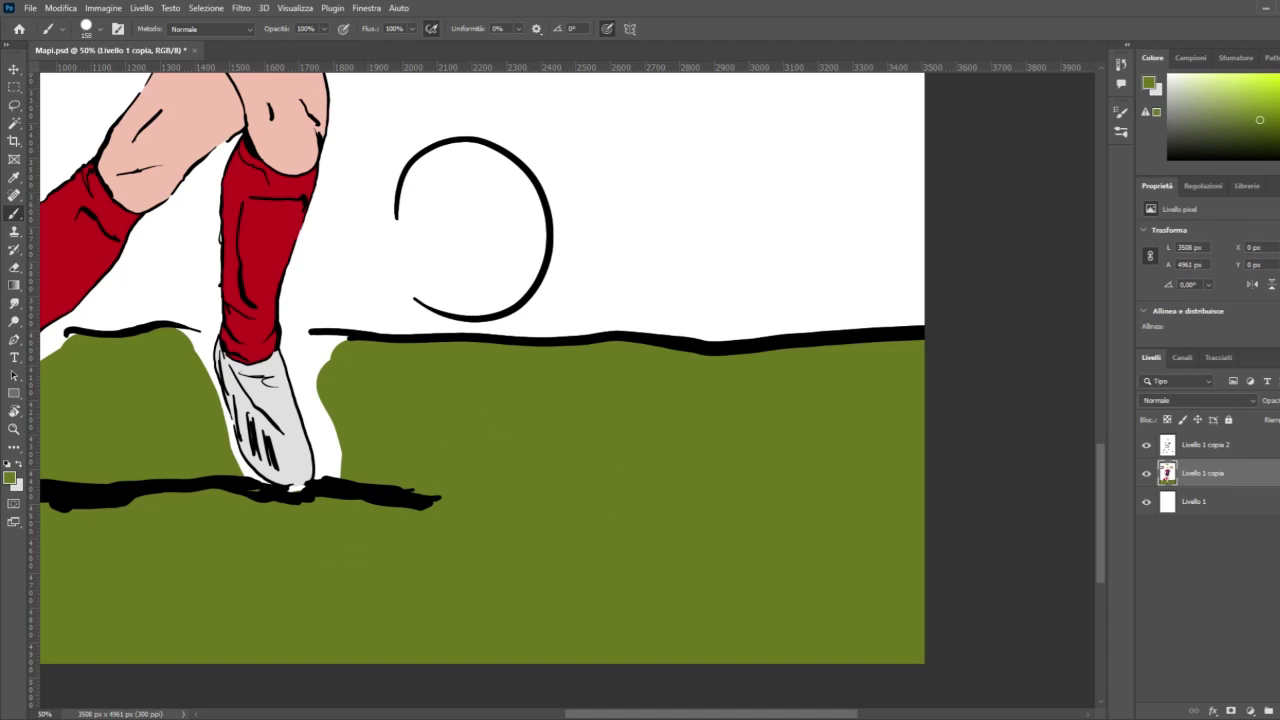
# Step: Fill the white gap along the front edge of the standing boot with green, from the horizon line downwards, using a smaller brush
pyautogui.click(14, 429)
pyautogui.moveTo(268, 380); pyautogui.dragTo(270, 376)
pyautogui.click(14, 214)
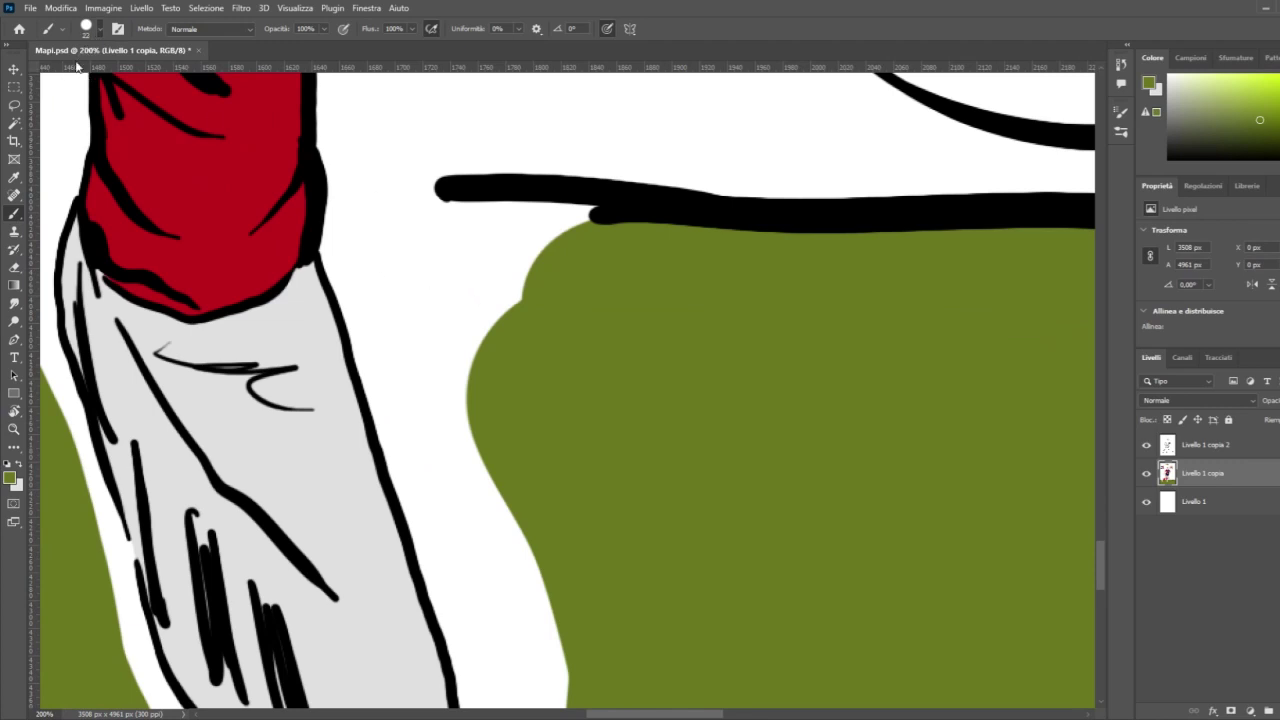
pyautogui.click(487, 308)
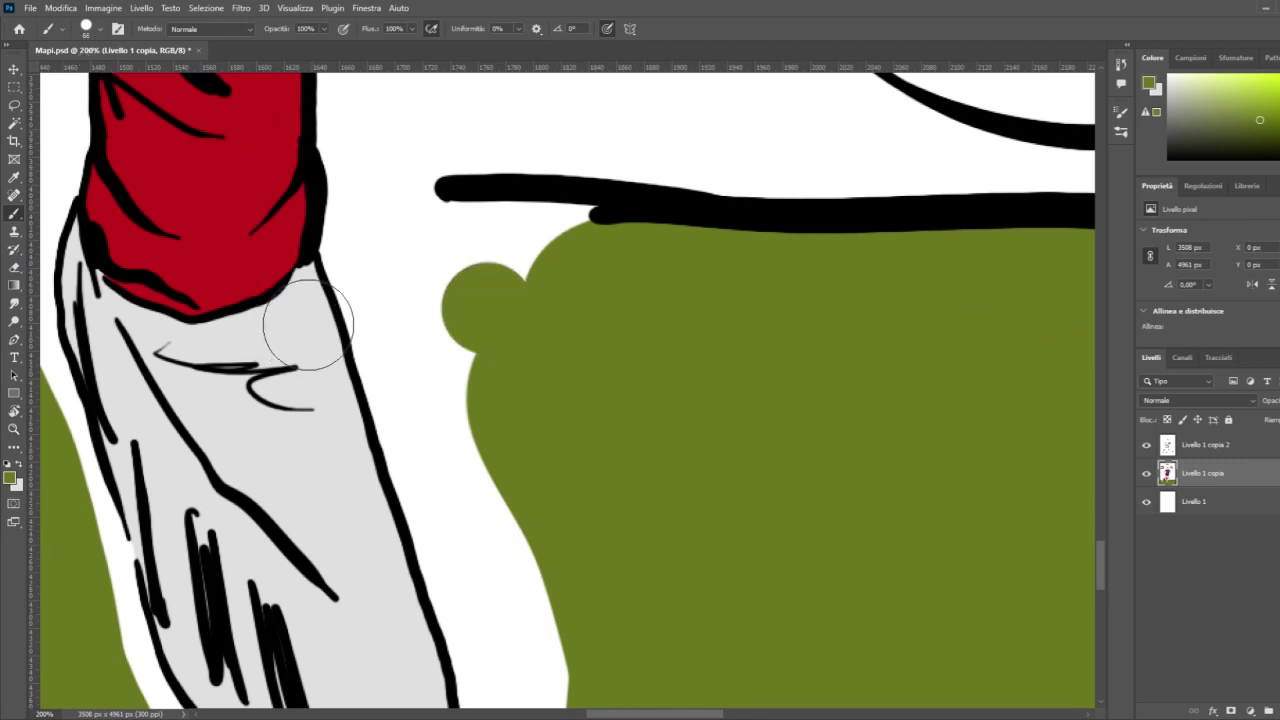
pyautogui.moveTo(362, 227)
pyautogui.mouseDown()
pyautogui.moveTo(345, 210)
pyautogui.moveTo(445, 230)
pyautogui.moveTo(416, 234)
pyautogui.moveTo(567, 249)
pyautogui.mouseUp()
pyautogui.moveTo(365, 267)
pyautogui.mouseDown()
pyautogui.moveTo(424, 423)
pyautogui.moveTo(437, 356)
pyautogui.moveTo(462, 394)
pyautogui.mouseUp()
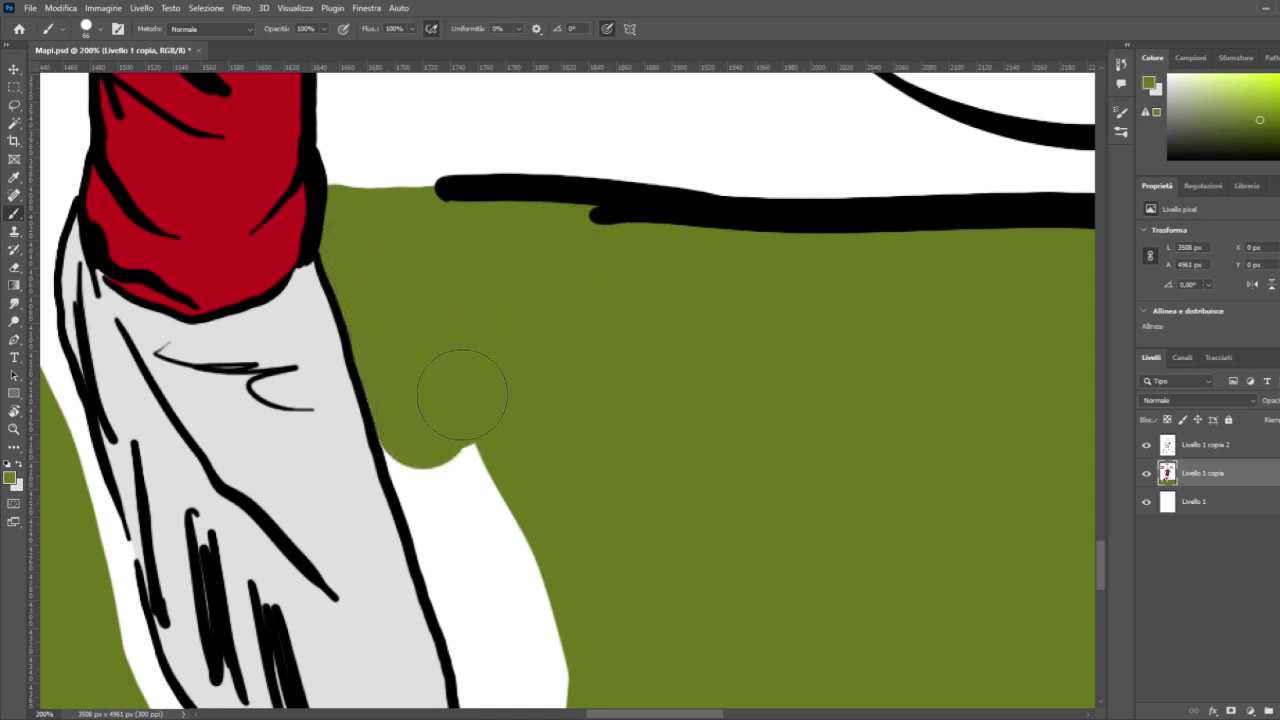
pyautogui.moveTo(420, 437)
pyautogui.mouseDown()
pyautogui.moveTo(490, 625)
pyautogui.moveTo(518, 603)
pyautogui.mouseUp()
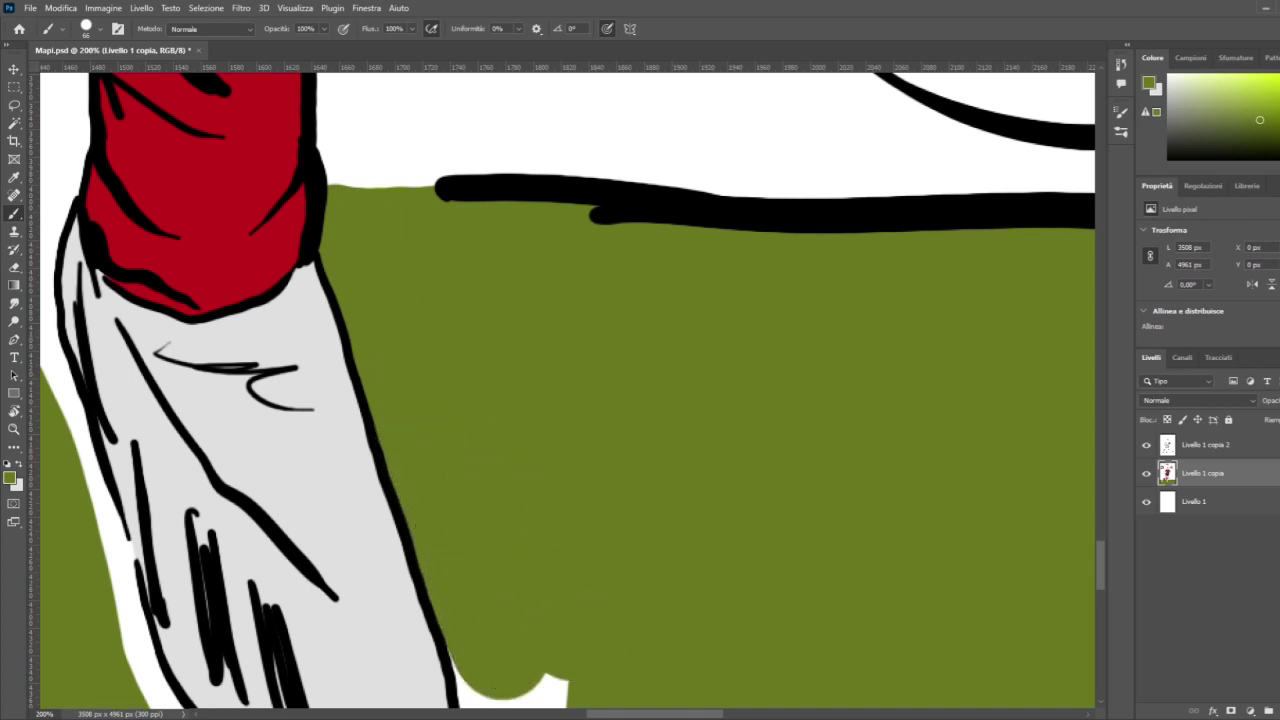
# Step: Paint green into the white gaps around the standing boot's toe, under its tip and along its lower rear outline
pyautogui.scroll(-6, 525, 530)
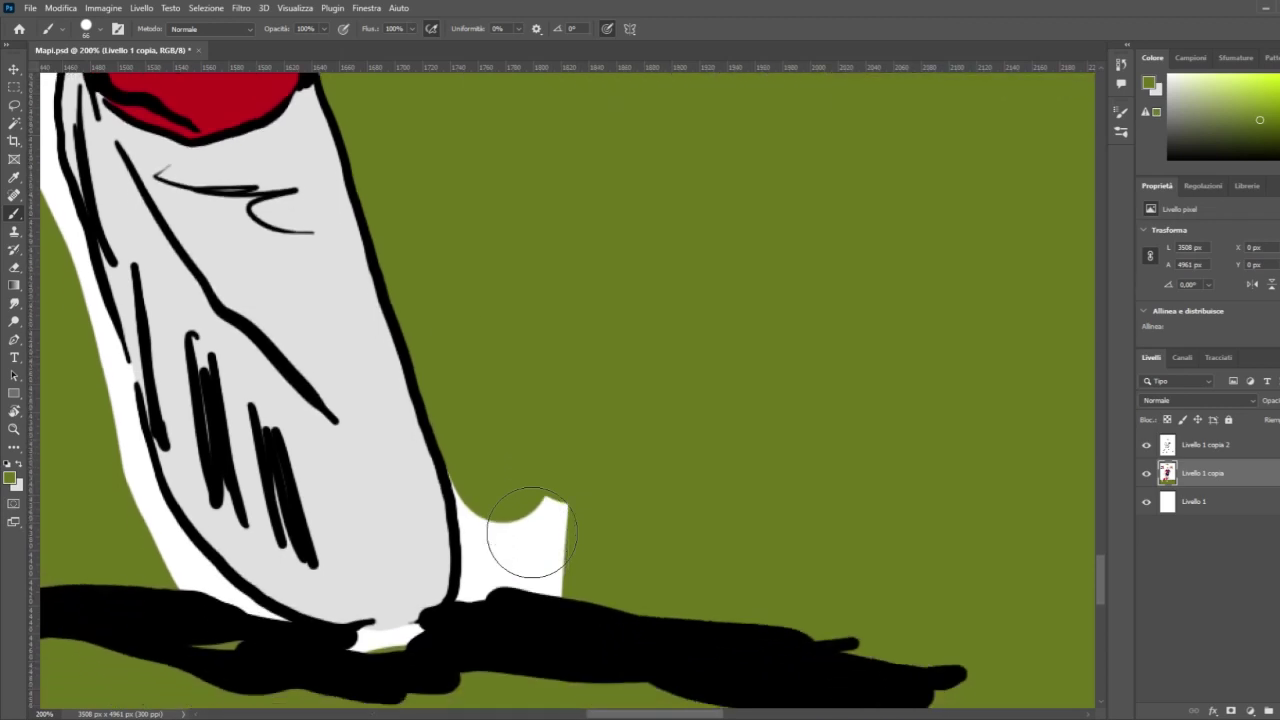
pyautogui.scroll(-1, 530, 533)
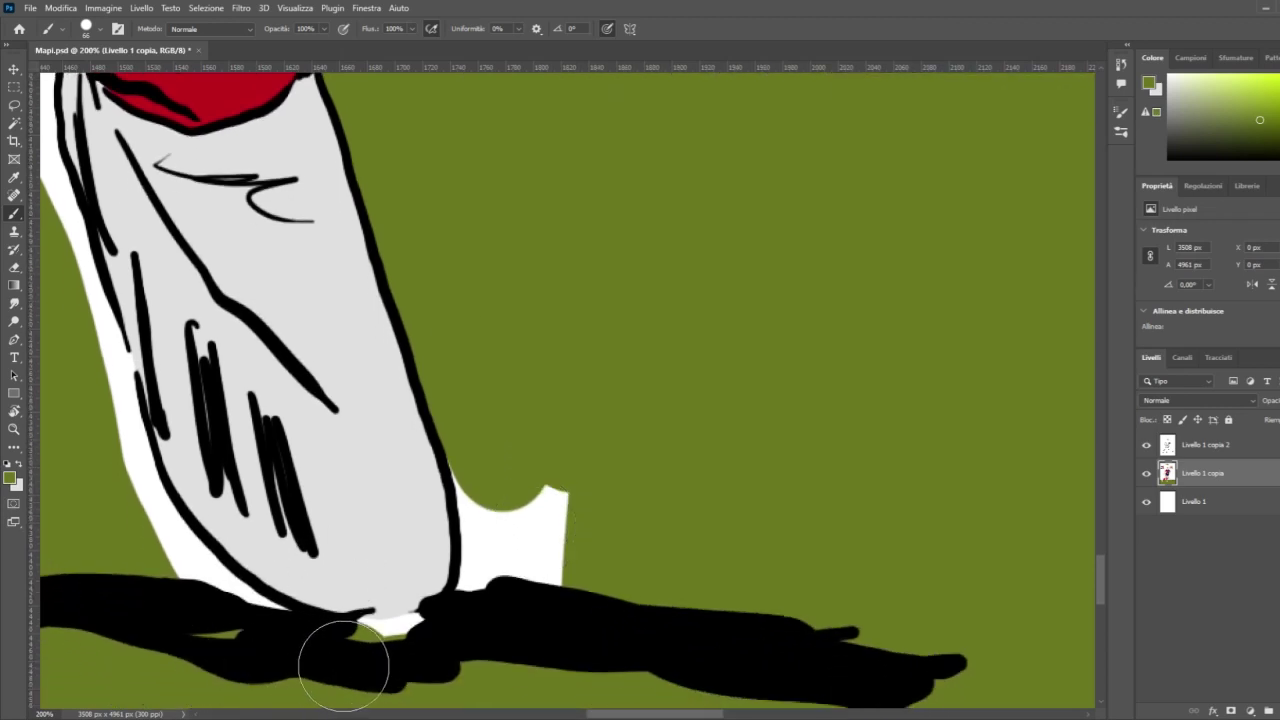
pyautogui.moveTo(343, 665)
pyautogui.mouseDown()
pyautogui.moveTo(432, 658)
pyautogui.moveTo(487, 621)
pyautogui.moveTo(507, 554)
pyautogui.moveTo(490, 444)
pyautogui.moveTo(527, 549)
pyautogui.moveTo(570, 600)
pyautogui.mouseUp()
pyautogui.moveTo(135, 577)
pyautogui.mouseDown()
pyautogui.moveTo(275, 665)
pyautogui.moveTo(282, 655)
pyautogui.moveTo(189, 589)
pyautogui.moveTo(131, 520)
pyautogui.moveTo(73, 320)
pyautogui.mouseUp()
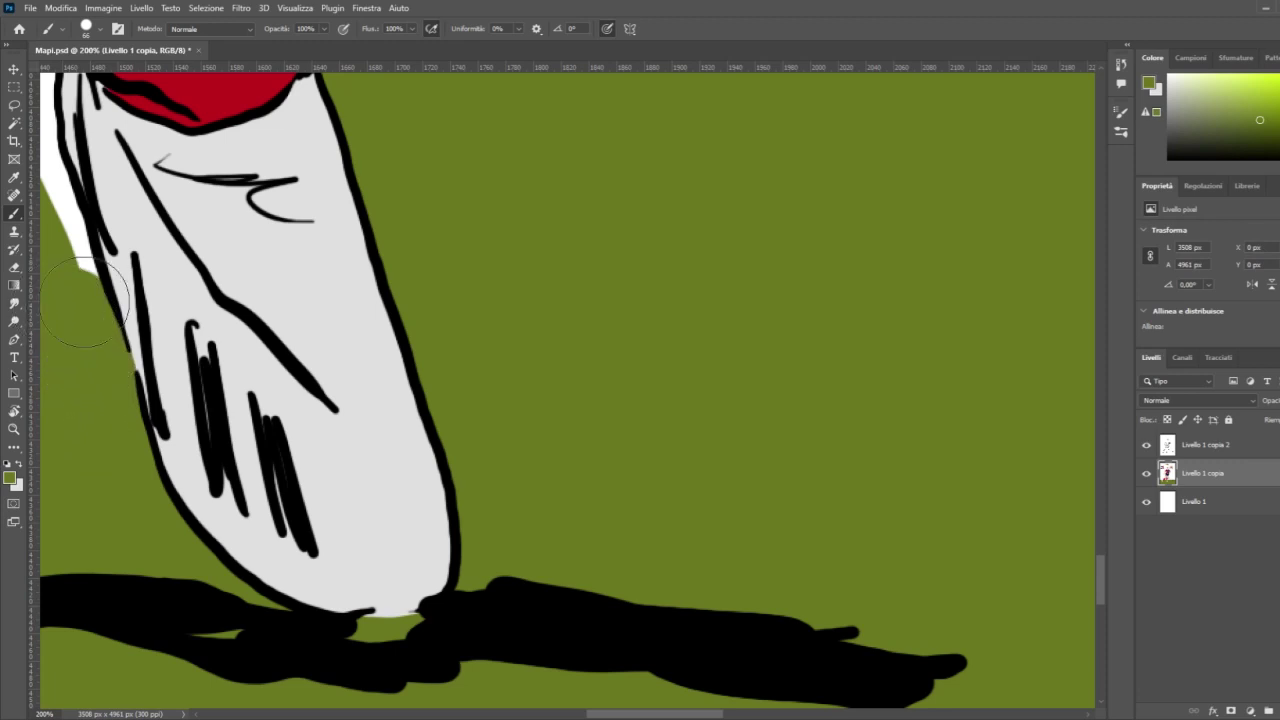
# Step: Fill the white gap between the horizon line and the standing boot's rear outline with green
pyautogui.hscroll(-10, 521, 561)
pyautogui.scroll(2, 521, 561)
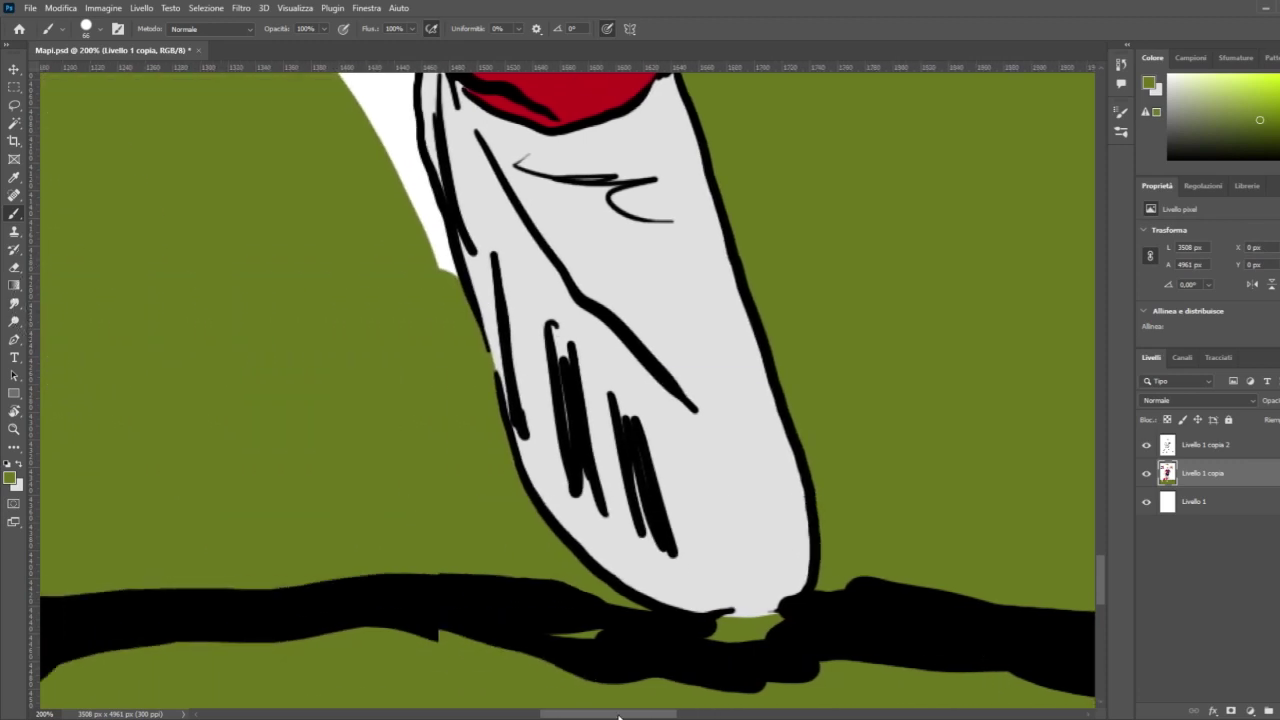
pyautogui.scroll(2, 521, 561)
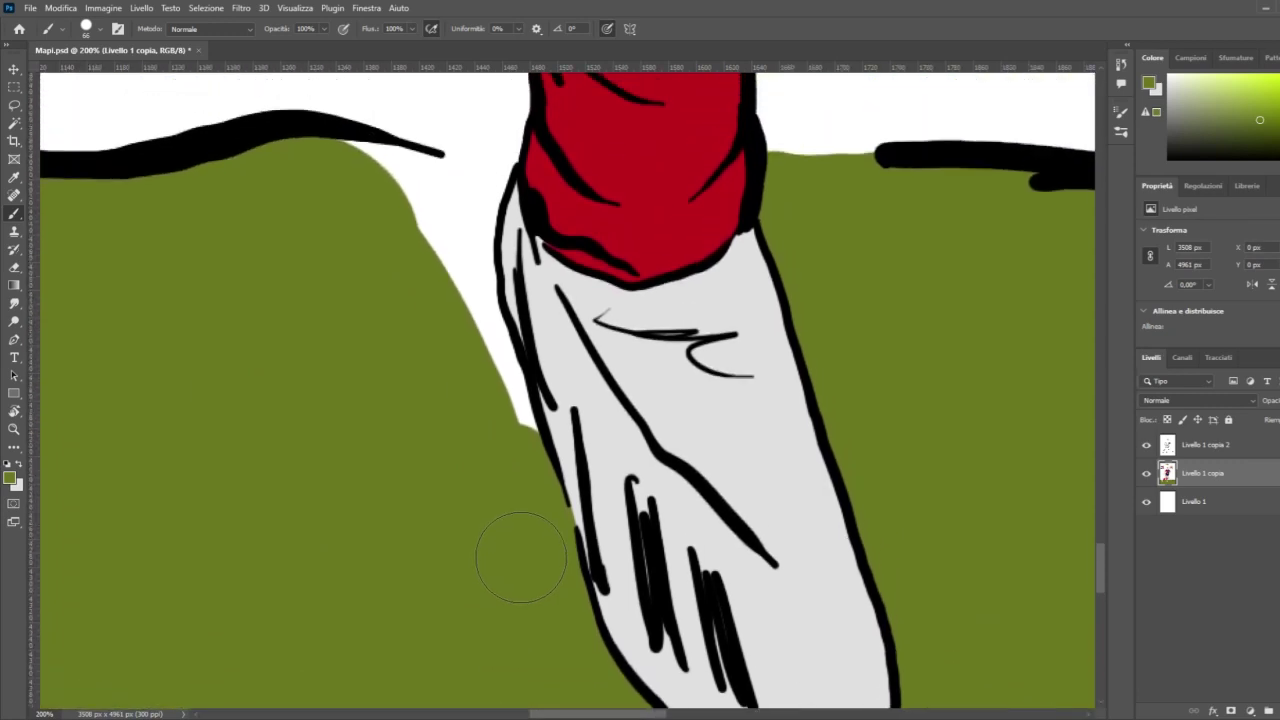
pyautogui.moveTo(324, 176)
pyautogui.mouseDown()
pyautogui.moveTo(458, 205)
pyautogui.moveTo(418, 180)
pyautogui.moveTo(477, 192)
pyautogui.mouseUp()
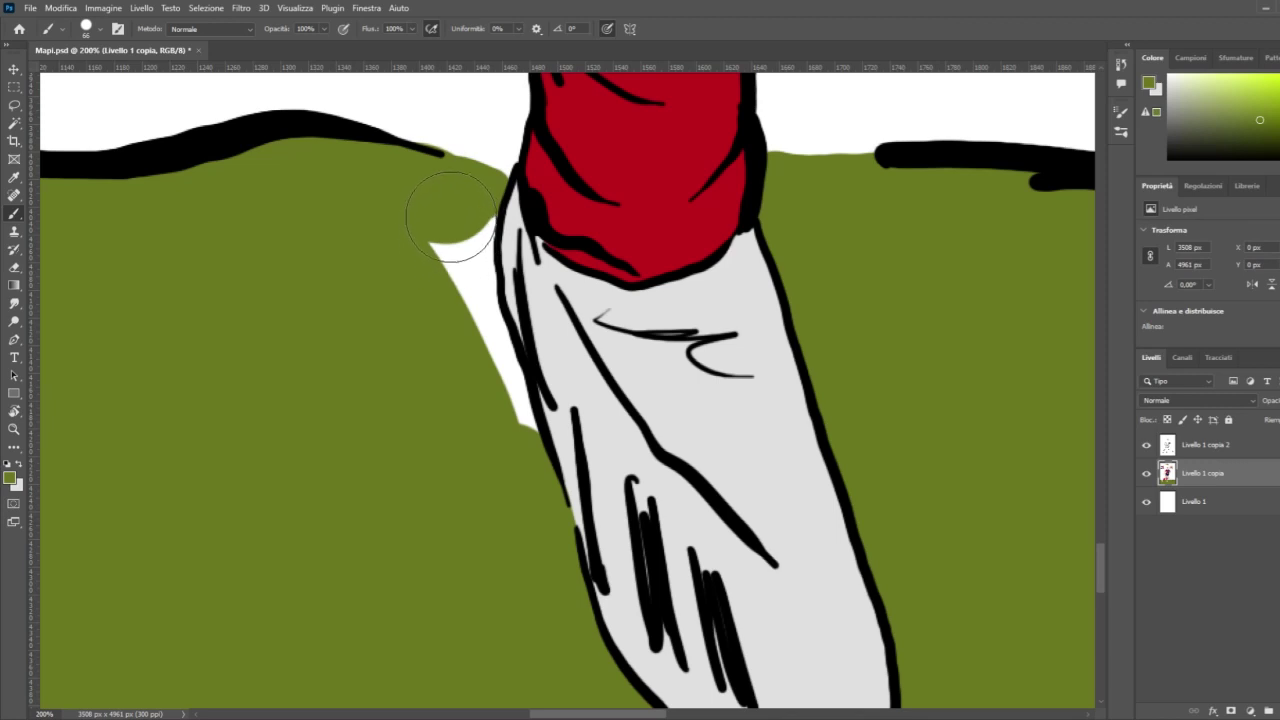
pyautogui.moveTo(450, 216); pyautogui.dragTo(451, 266)
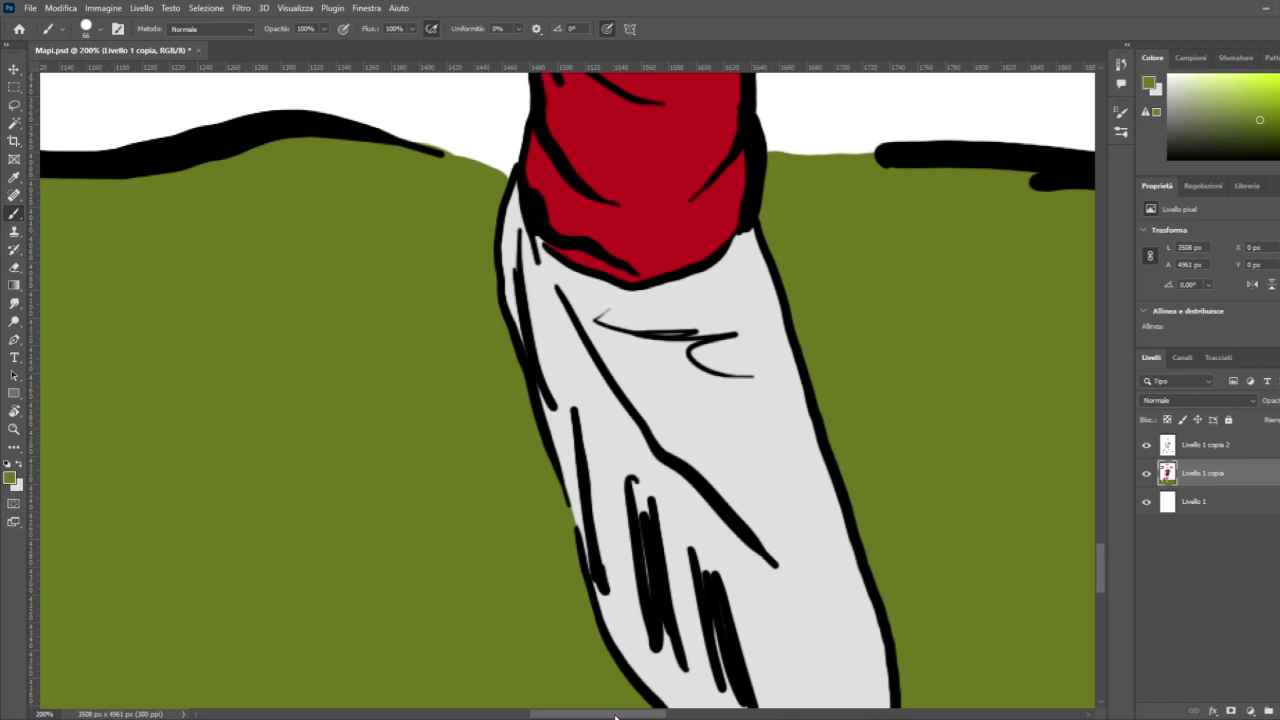
# Step: Fill the white gap beneath the trailing leg's sock with green, from the horizon line's end down to the boot
pyautogui.moveTo(615, 717); pyautogui.dragTo(519, 717)
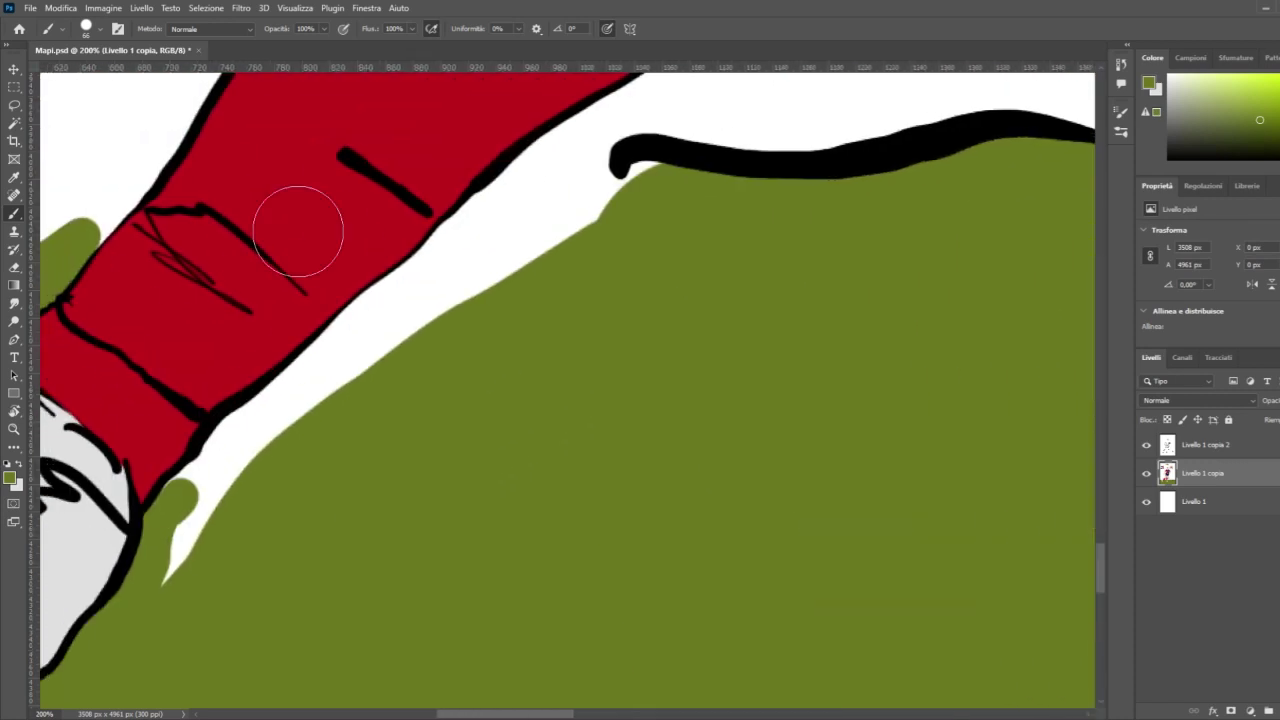
pyautogui.moveTo(670, 197); pyautogui.dragTo(526, 210)
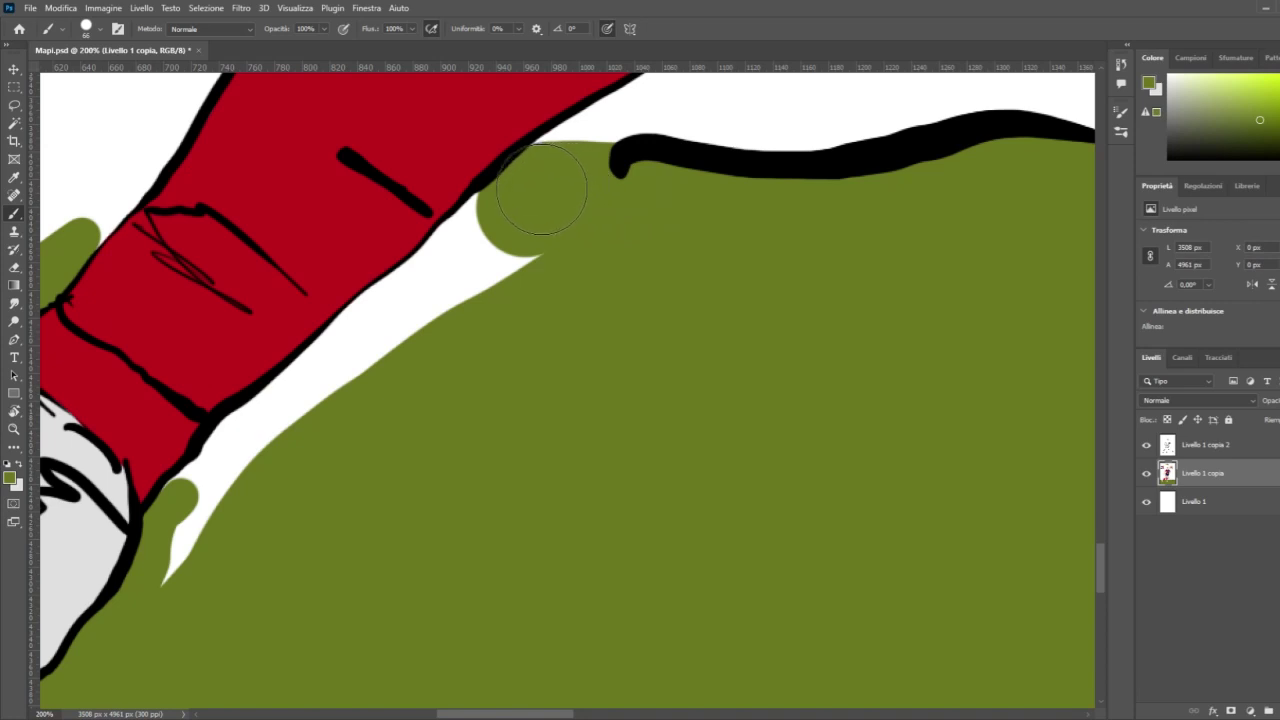
pyautogui.moveTo(530, 198)
pyautogui.mouseDown()
pyautogui.moveTo(500, 223)
pyautogui.moveTo(380, 421)
pyautogui.mouseUp()
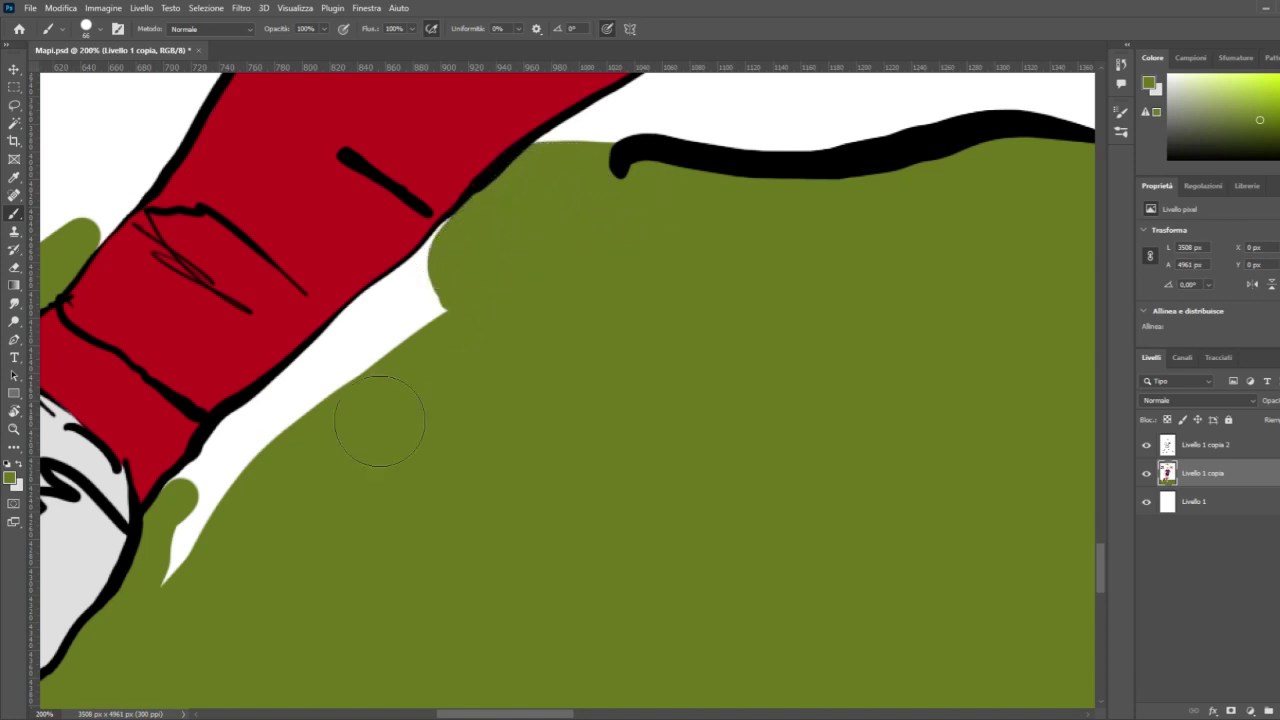
pyautogui.moveTo(216, 581)
pyautogui.mouseDown()
pyautogui.moveTo(205, 543)
pyautogui.moveTo(222, 487)
pyautogui.moveTo(424, 305)
pyautogui.mouseUp()
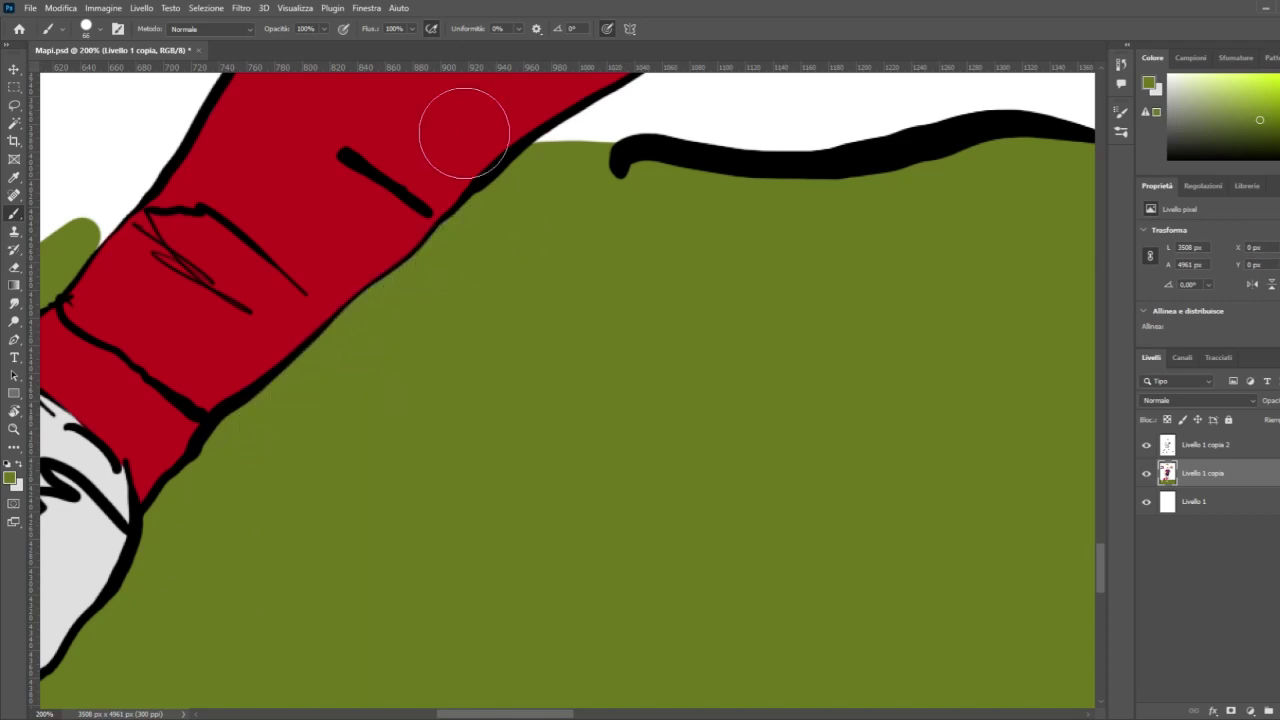
# Step: Fill the area between the horizon line and the trailing boot with green, extending it across to the sock
pyautogui.moveTo(1085, 540); pyautogui.dragTo(408, 594)
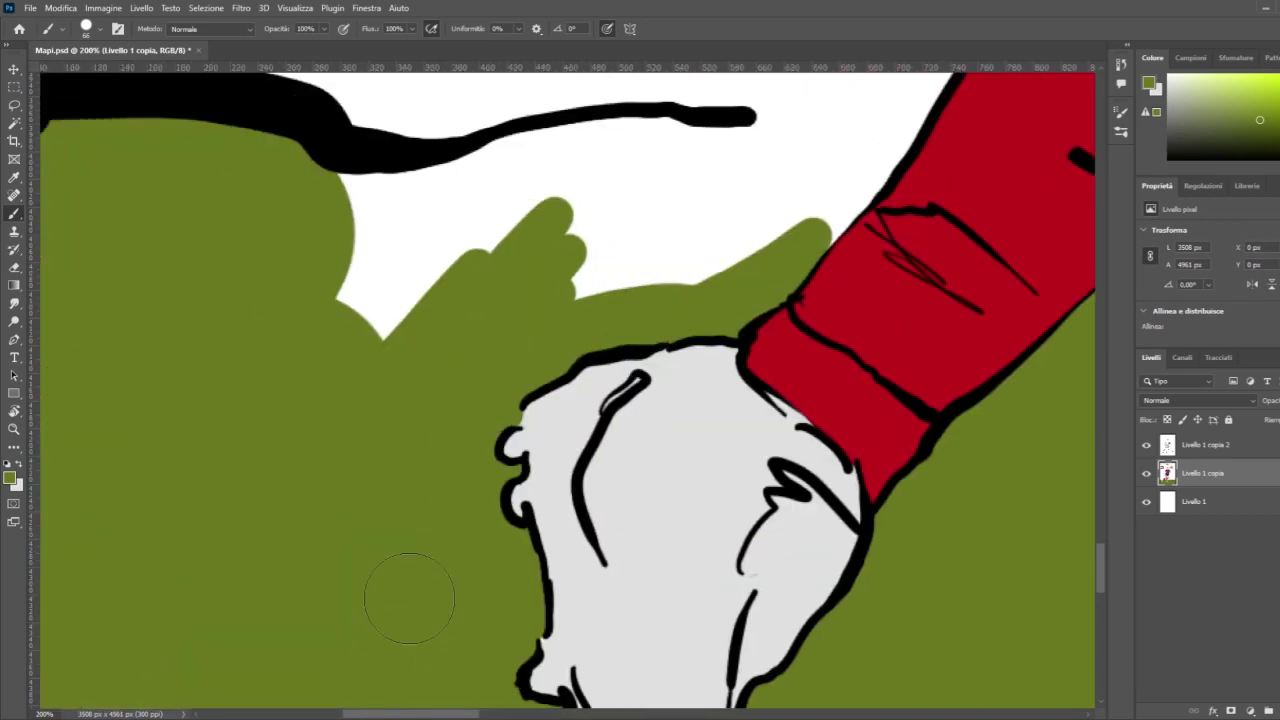
pyautogui.moveTo(278, 272)
pyautogui.mouseDown()
pyautogui.moveTo(462, 245)
pyautogui.moveTo(548, 217)
pyautogui.moveTo(643, 215)
pyautogui.moveTo(636, 235)
pyautogui.mouseUp()
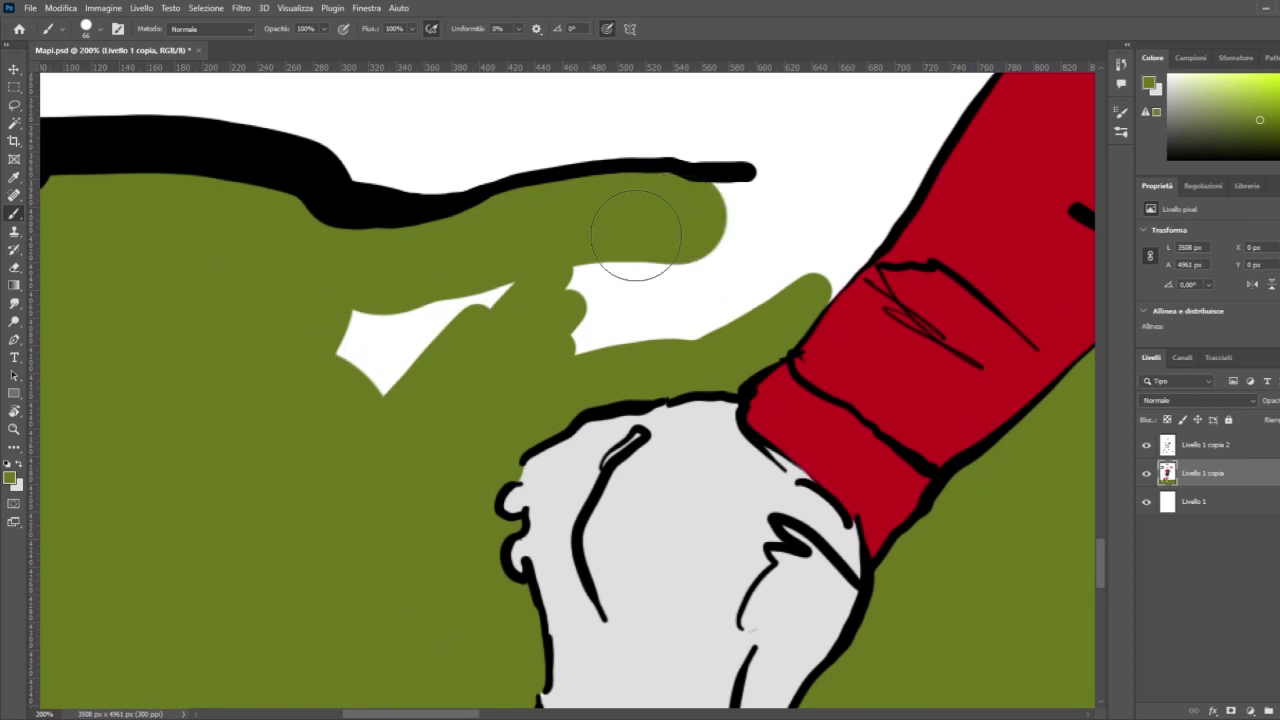
pyautogui.moveTo(722, 230)
pyautogui.mouseDown()
pyautogui.moveTo(865, 201)
pyautogui.moveTo(960, 218)
pyautogui.mouseUp()
pyautogui.moveTo(839, 245)
pyautogui.mouseDown()
pyautogui.moveTo(634, 319)
pyautogui.moveTo(357, 361)
pyautogui.moveTo(412, 316)
pyautogui.moveTo(632, 260)
pyautogui.mouseUp()
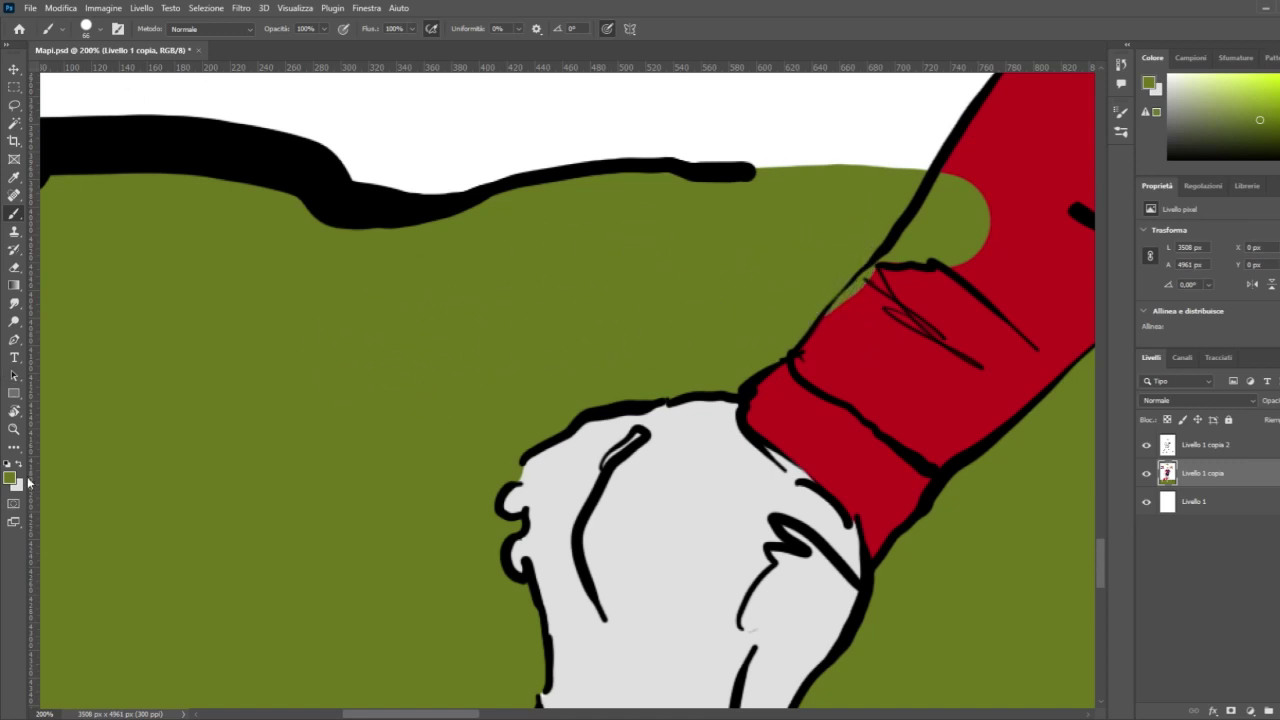
# Step: Sample the sock's red and repaint the green overspill on the trailing leg's sock
pyautogui.press('x')
pyautogui.press('i')
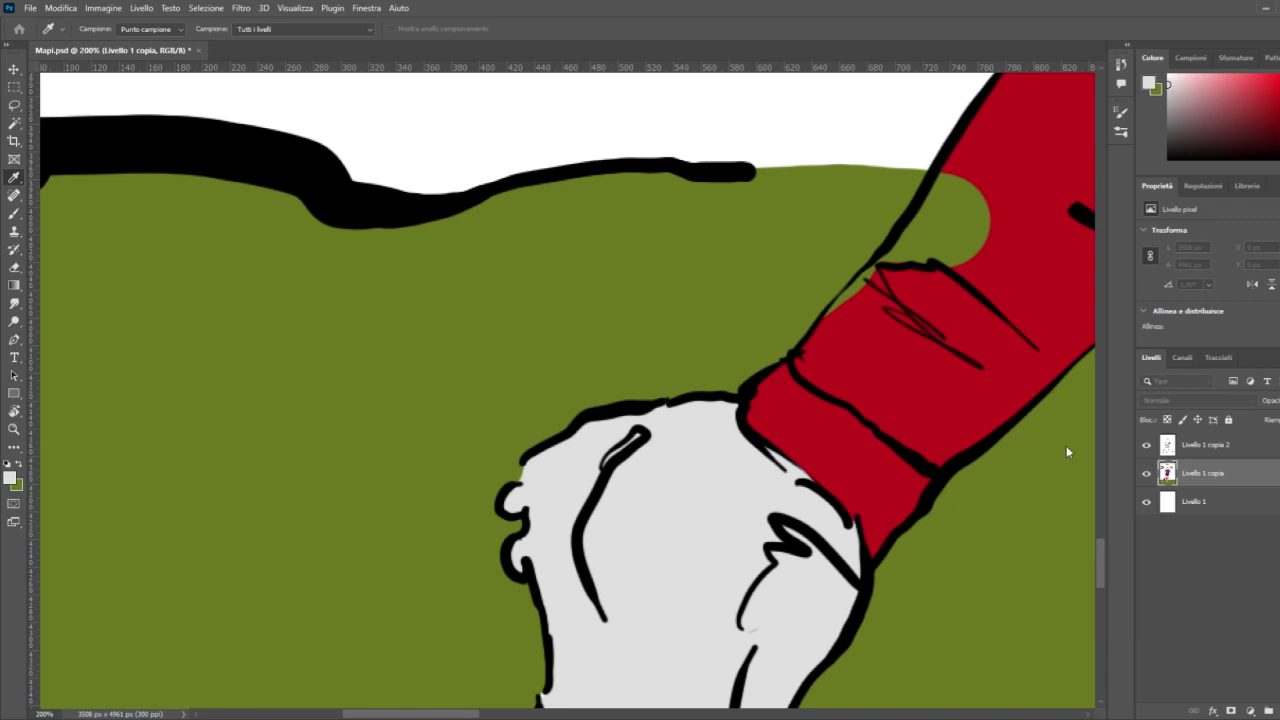
pyautogui.press('b')
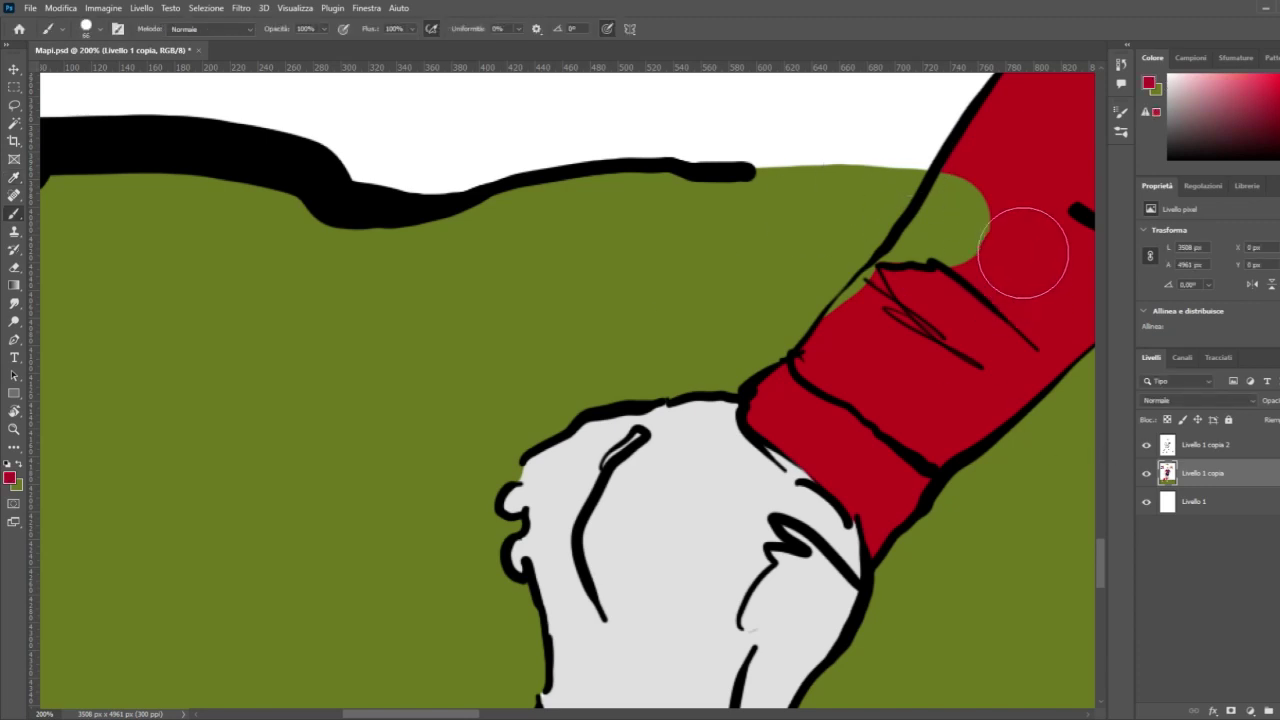
pyautogui.moveTo(1023, 253)
pyautogui.mouseDown()
pyautogui.moveTo(988, 181)
pyautogui.moveTo(883, 321)
pyautogui.mouseUp()
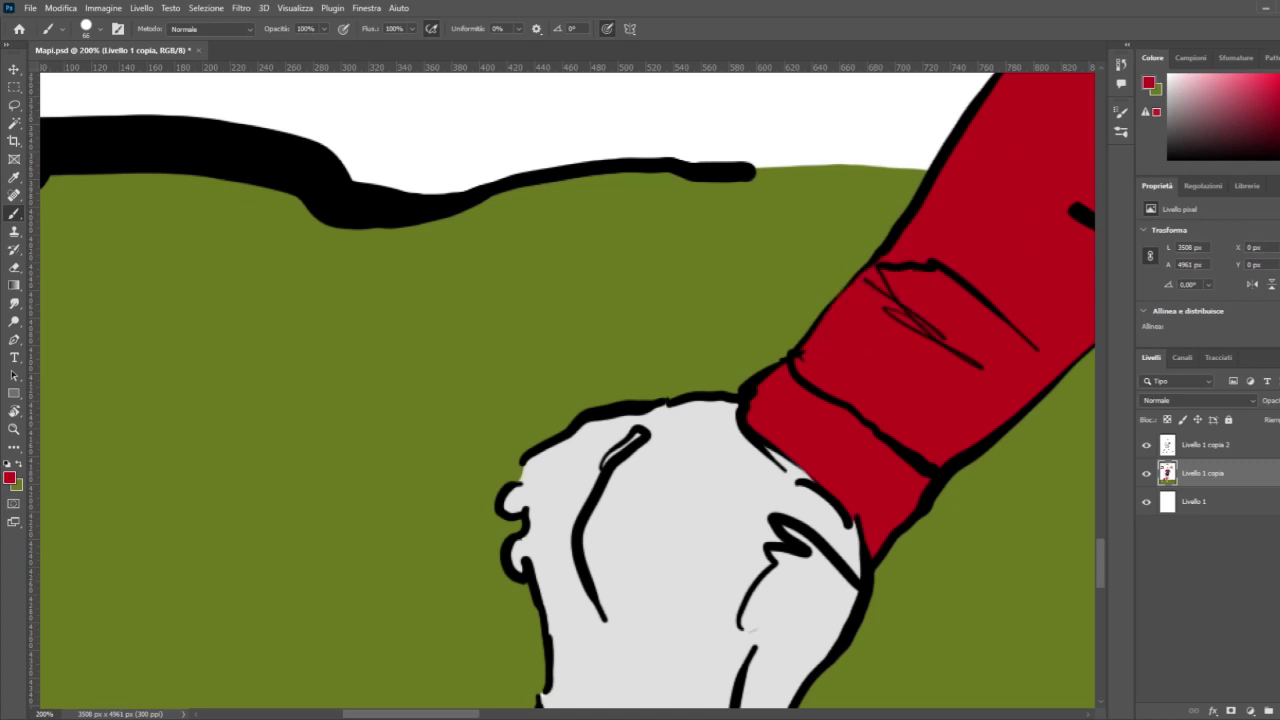
# Step: Sample the orange palette swatch above the player's head as the painting colour
pyautogui.scroll(-5, 570, 400)
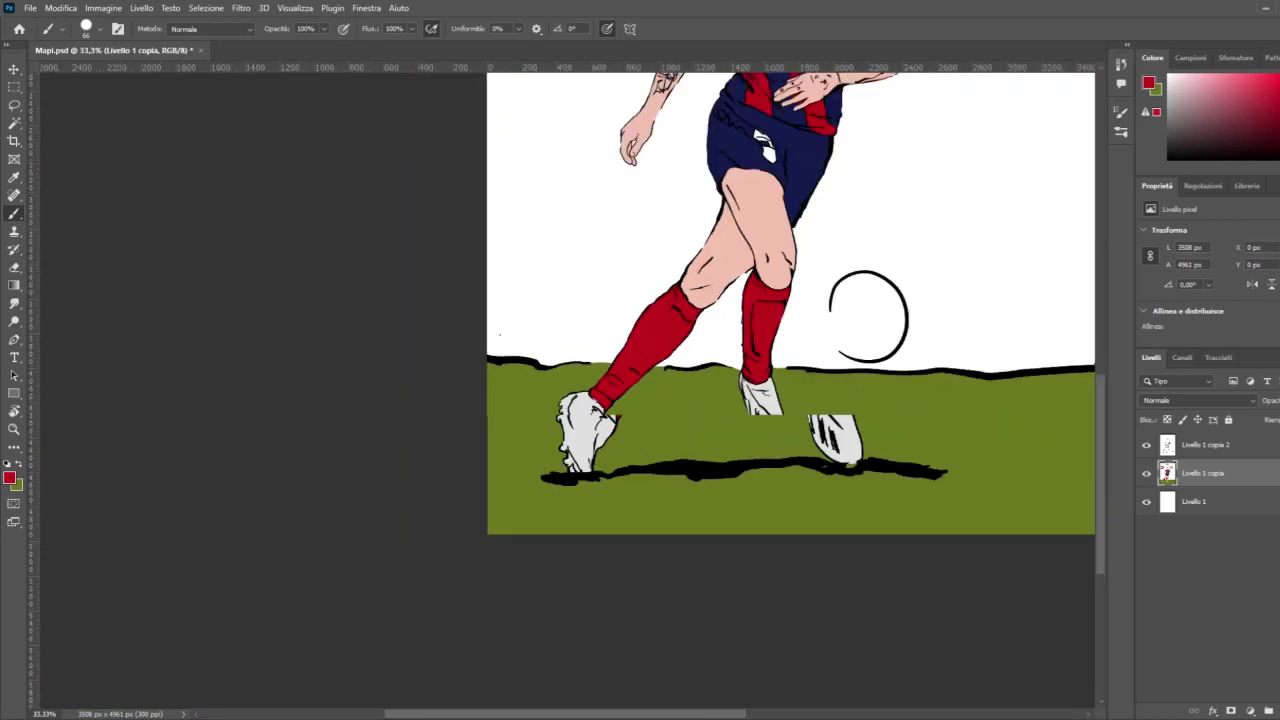
pyautogui.scroll(-1, 744, 449)
pyautogui.moveTo(645, 716); pyautogui.dragTo(691, 712)
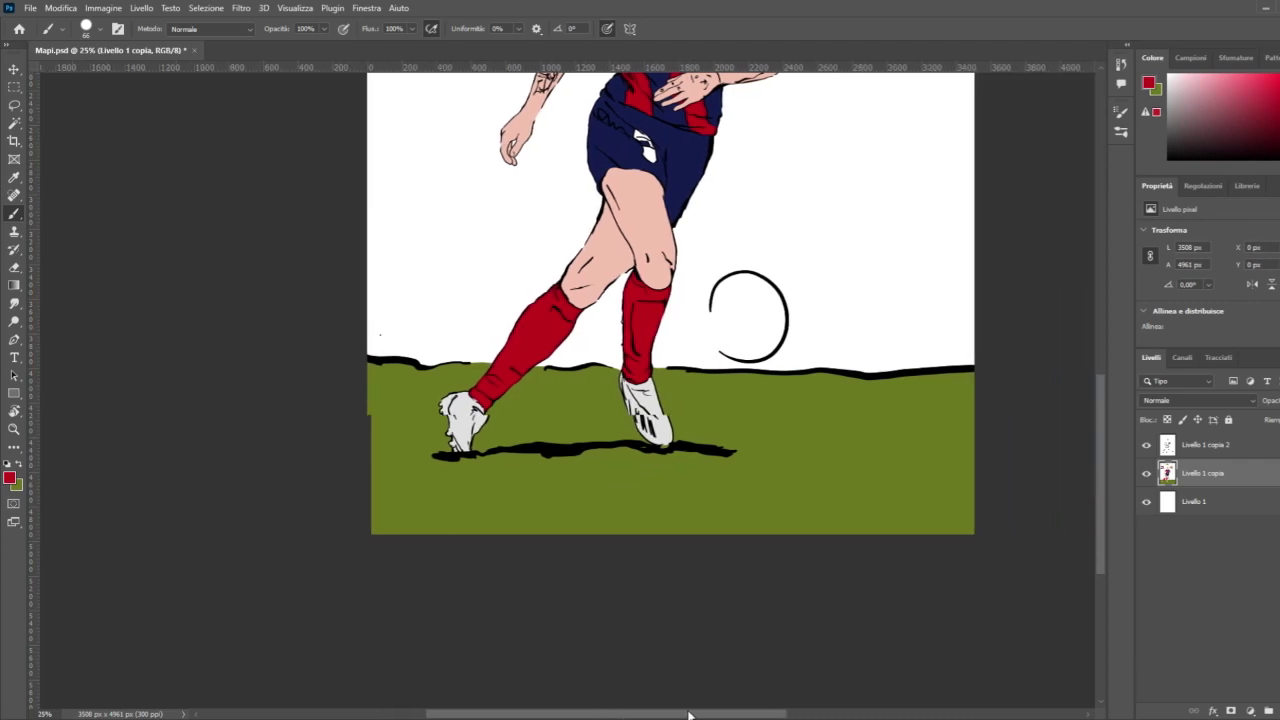
pyautogui.scroll(2, 691, 712)
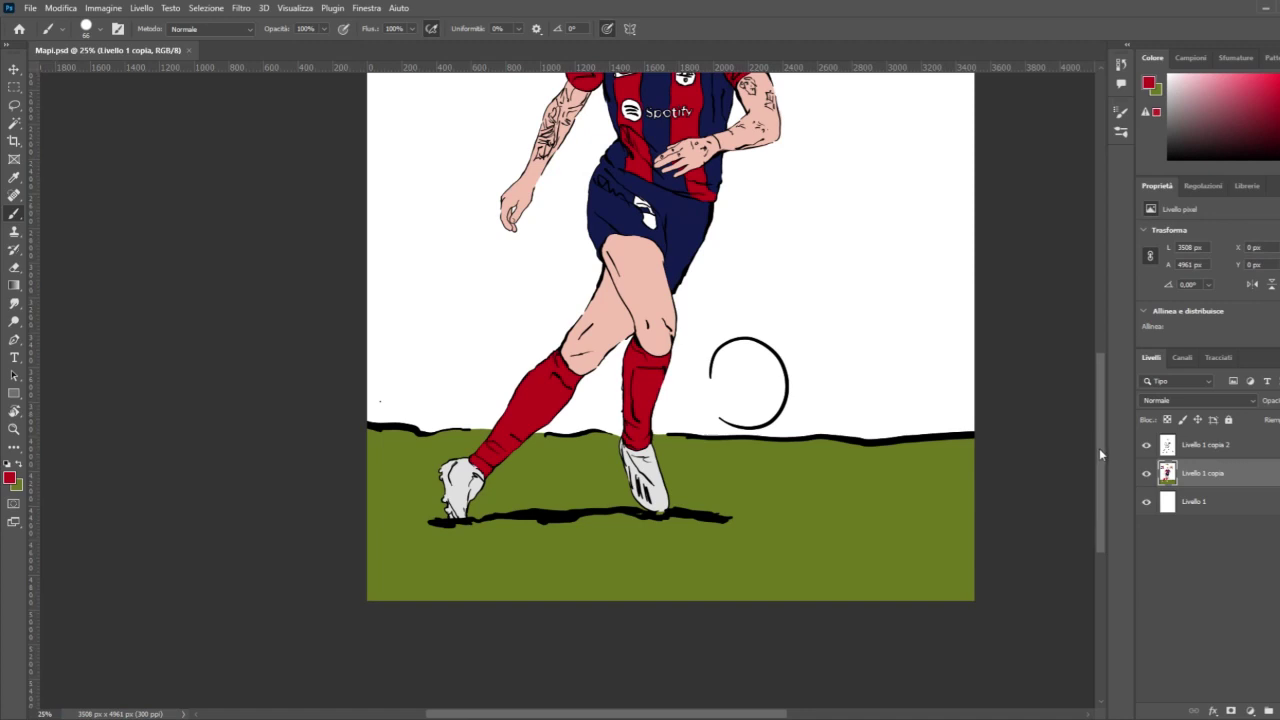
pyautogui.moveTo(1099, 448); pyautogui.dragTo(1104, 328)
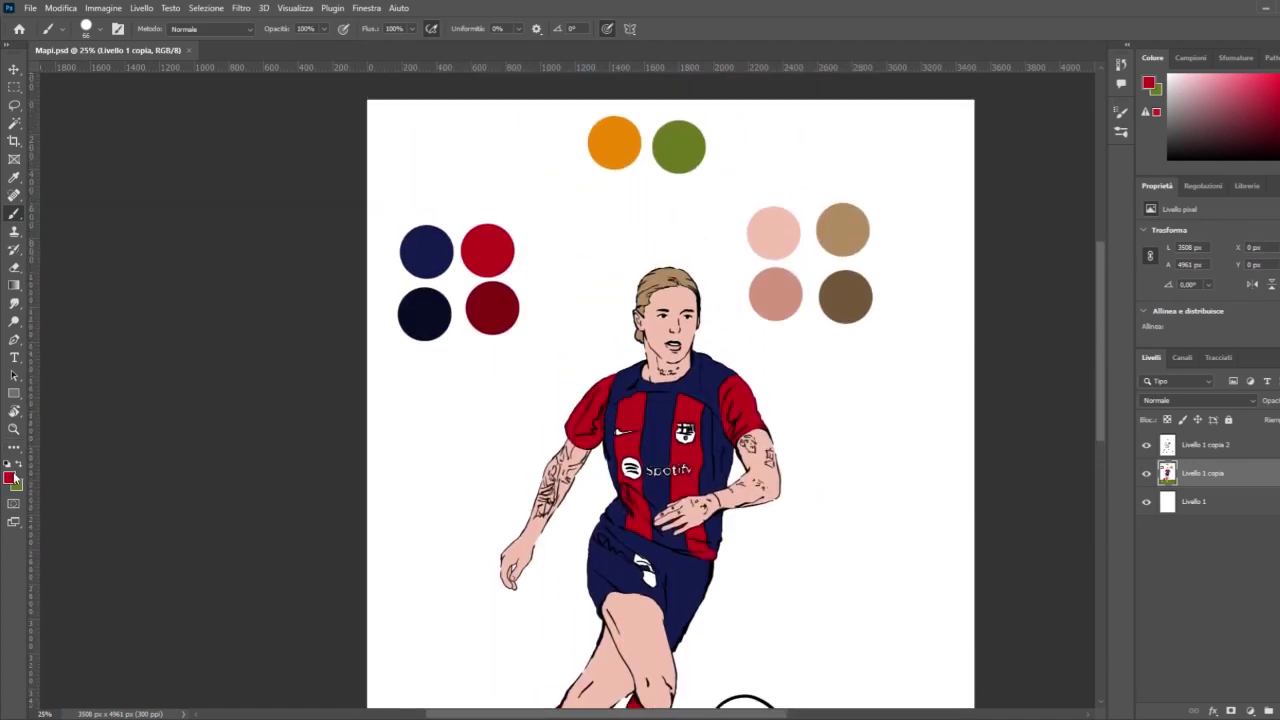
pyautogui.press('i')
pyautogui.press('b')
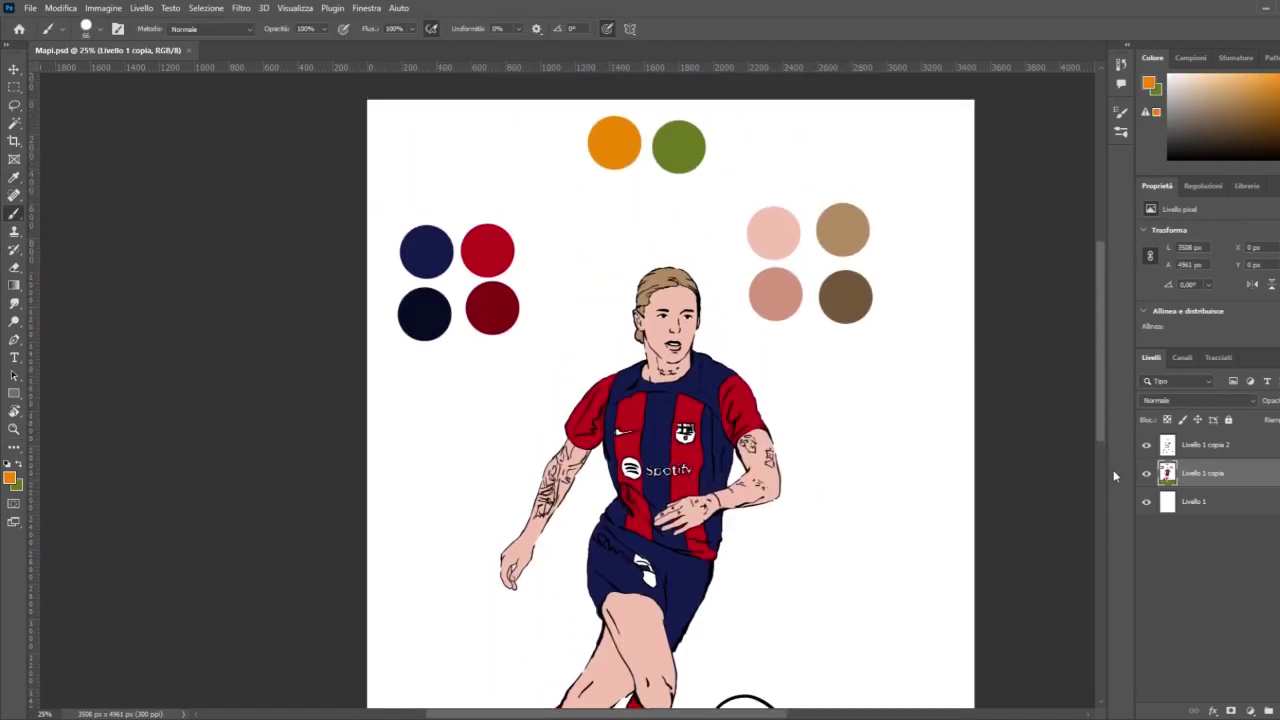
# Step: Paint an orange band just above the horizon line, from the page edge across the trailing sock, using a 172 px brush
pyautogui.moveTo(1098, 360); pyautogui.dragTo(1098, 456)
pyautogui.click(14, 428)
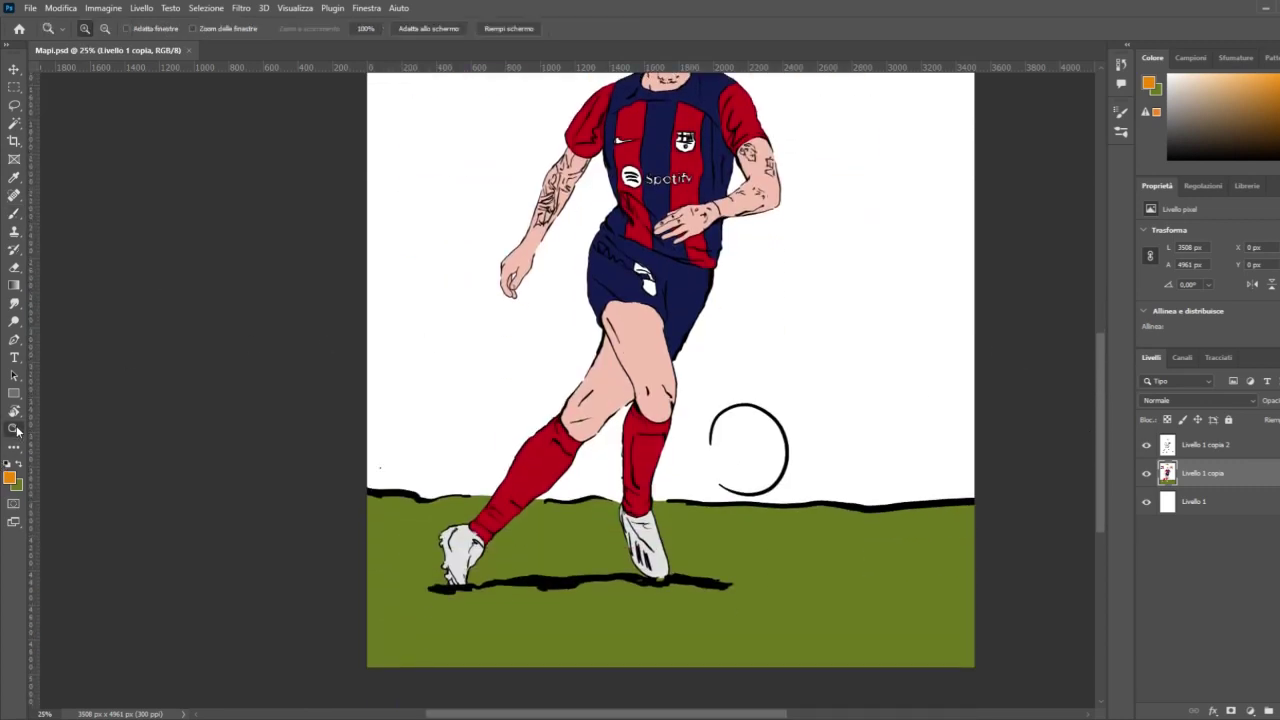
pyautogui.moveTo(437, 477); pyautogui.dragTo(437, 477)
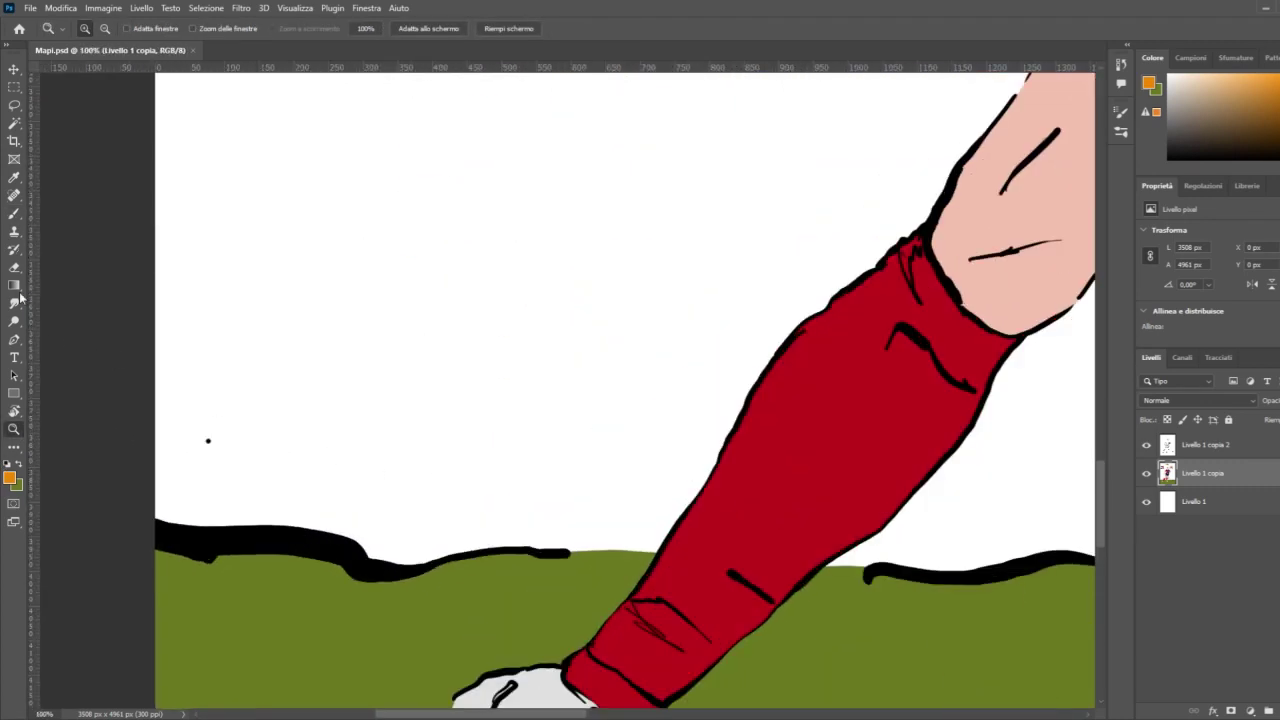
pyautogui.click(13, 220)
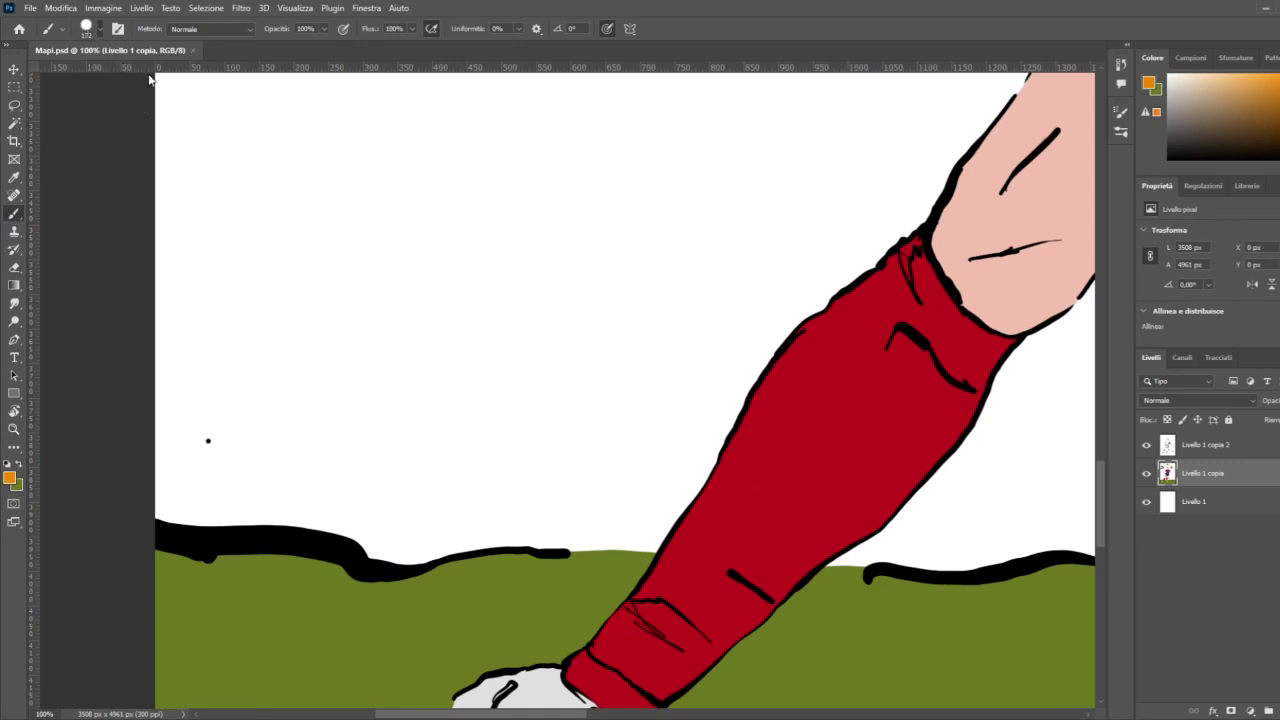
pyautogui.click(312, 191)
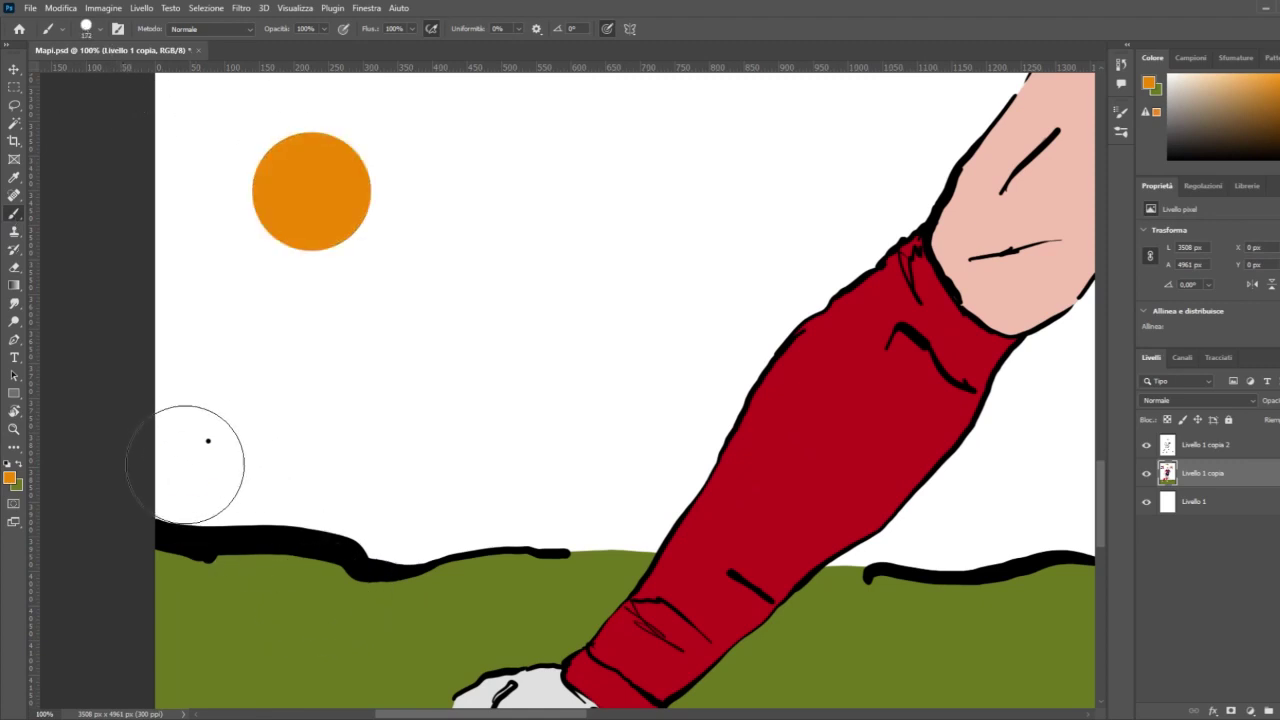
pyautogui.moveTo(206, 440)
pyautogui.mouseDown()
pyautogui.moveTo(206, 466)
pyautogui.moveTo(366, 476)
pyautogui.moveTo(411, 506)
pyautogui.moveTo(423, 491)
pyautogui.moveTo(566, 491)
pyautogui.mouseUp()
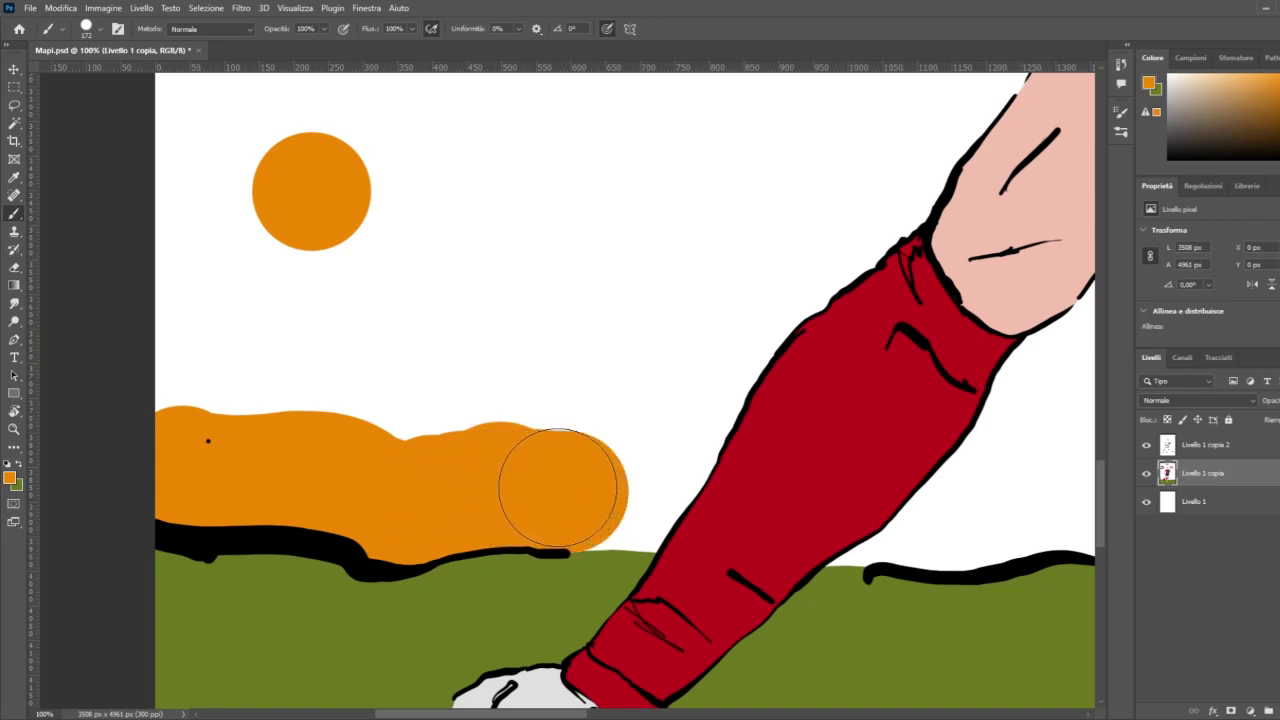
pyautogui.moveTo(567, 491); pyautogui.dragTo(700, 489)
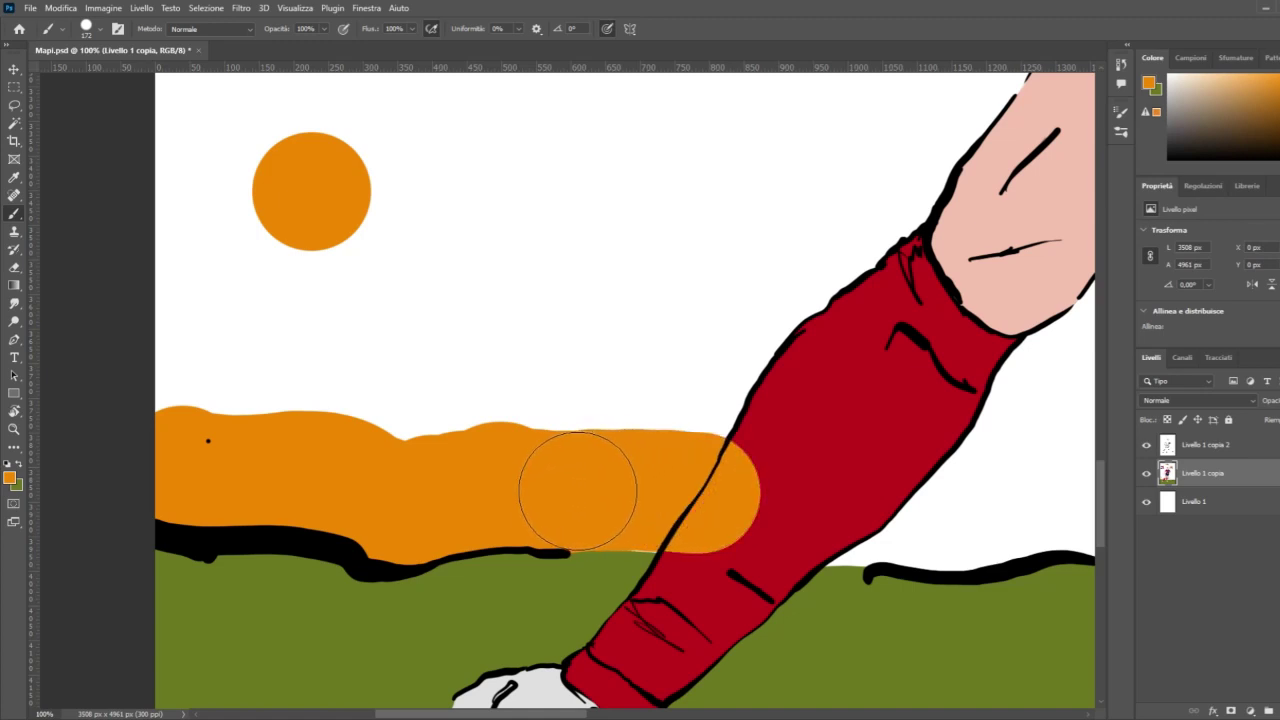
pyautogui.moveTo(574, 486); pyautogui.dragTo(973, 503)
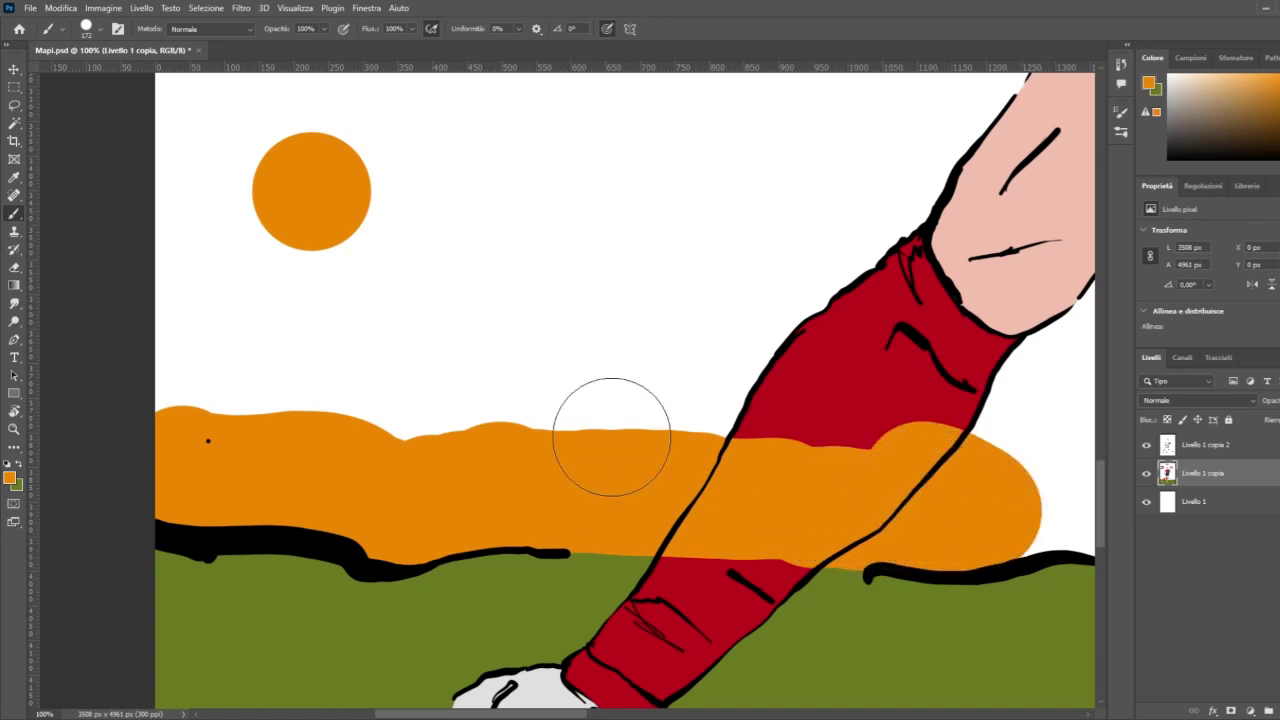
# Step: Fill the background beside the trailing leg with orange, from the band up to just below the hanging hand
pyautogui.moveTo(200, 366)
pyautogui.mouseDown()
pyautogui.moveTo(196, 229)
pyautogui.moveTo(299, 259)
pyautogui.moveTo(329, 412)
pyautogui.moveTo(363, 432)
pyautogui.moveTo(467, 357)
pyautogui.moveTo(532, 236)
pyautogui.moveTo(628, 246)
pyautogui.moveTo(655, 264)
pyautogui.moveTo(683, 392)
pyautogui.mouseUp()
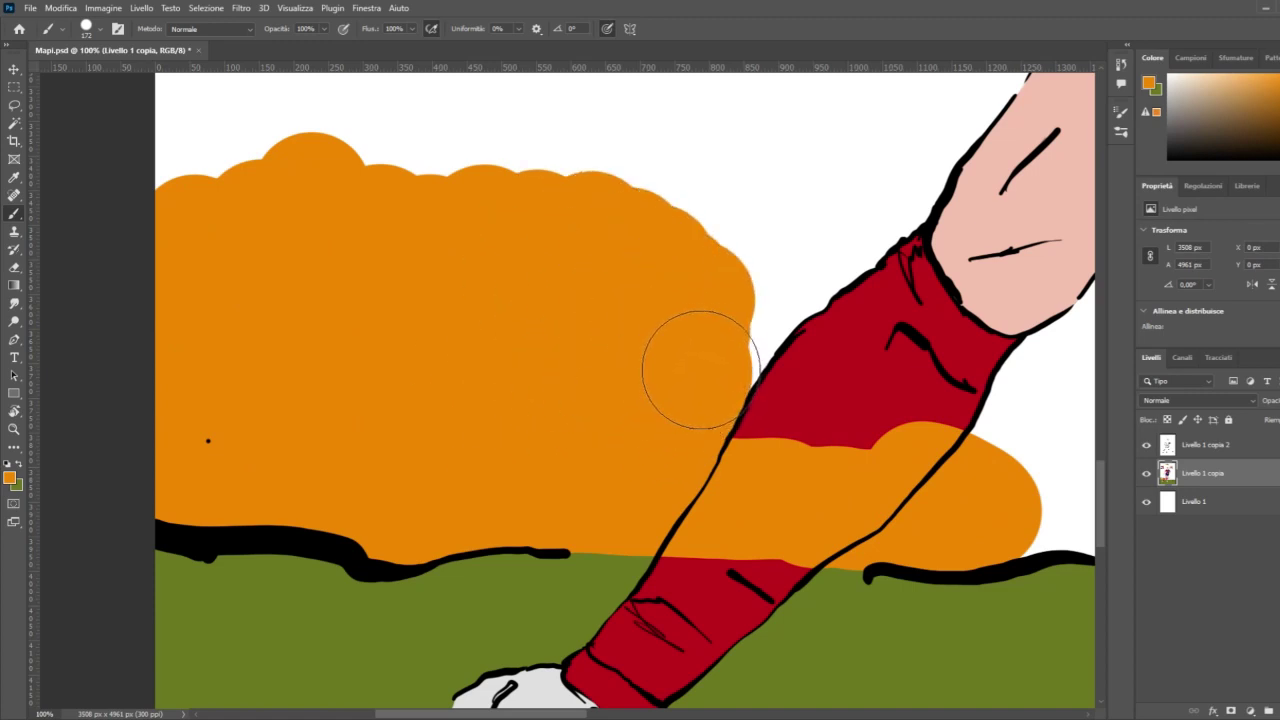
pyautogui.moveTo(702, 357)
pyautogui.mouseDown()
pyautogui.moveTo(737, 294)
pyautogui.moveTo(880, 177)
pyautogui.moveTo(829, 157)
pyautogui.moveTo(677, 171)
pyautogui.moveTo(477, 152)
pyautogui.moveTo(360, 306)
pyautogui.mouseUp()
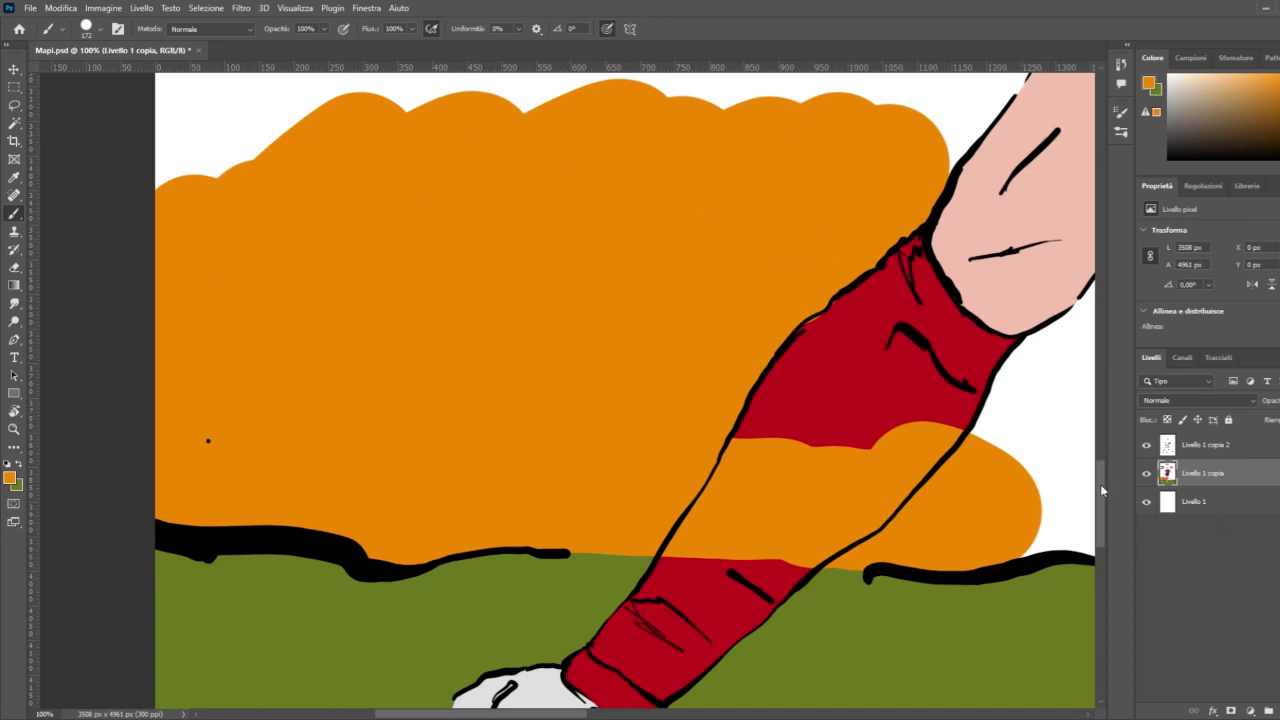
pyautogui.moveTo(1100, 484); pyautogui.dragTo(1100, 441)
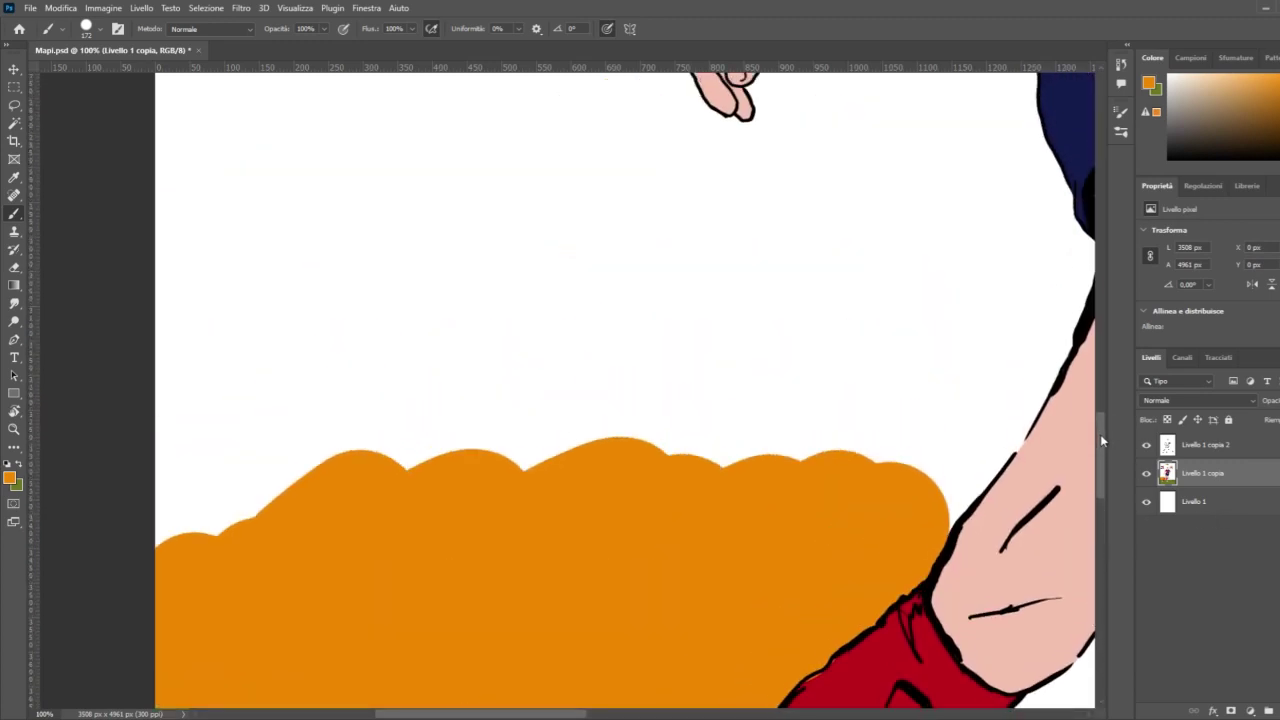
pyautogui.moveTo(143, 251)
pyautogui.mouseDown()
pyautogui.moveTo(156, 188)
pyautogui.moveTo(204, 520)
pyautogui.moveTo(194, 411)
pyautogui.moveTo(221, 433)
pyautogui.moveTo(261, 429)
pyautogui.moveTo(327, 477)
pyautogui.moveTo(379, 472)
pyautogui.moveTo(454, 295)
pyautogui.moveTo(526, 221)
pyautogui.moveTo(567, 299)
pyautogui.moveTo(612, 328)
pyautogui.moveTo(632, 430)
pyautogui.moveTo(690, 432)
pyautogui.moveTo(834, 304)
pyautogui.moveTo(891, 291)
pyautogui.moveTo(903, 314)
pyautogui.moveTo(878, 414)
pyautogui.moveTo(913, 463)
pyautogui.moveTo(906, 494)
pyautogui.moveTo(998, 373)
pyautogui.moveTo(1036, 269)
pyautogui.moveTo(1008, 285)
pyautogui.moveTo(948, 225)
pyautogui.moveTo(866, 175)
pyautogui.moveTo(714, 208)
pyautogui.moveTo(606, 205)
pyautogui.moveTo(433, 174)
pyautogui.moveTo(166, 186)
pyautogui.mouseUp()
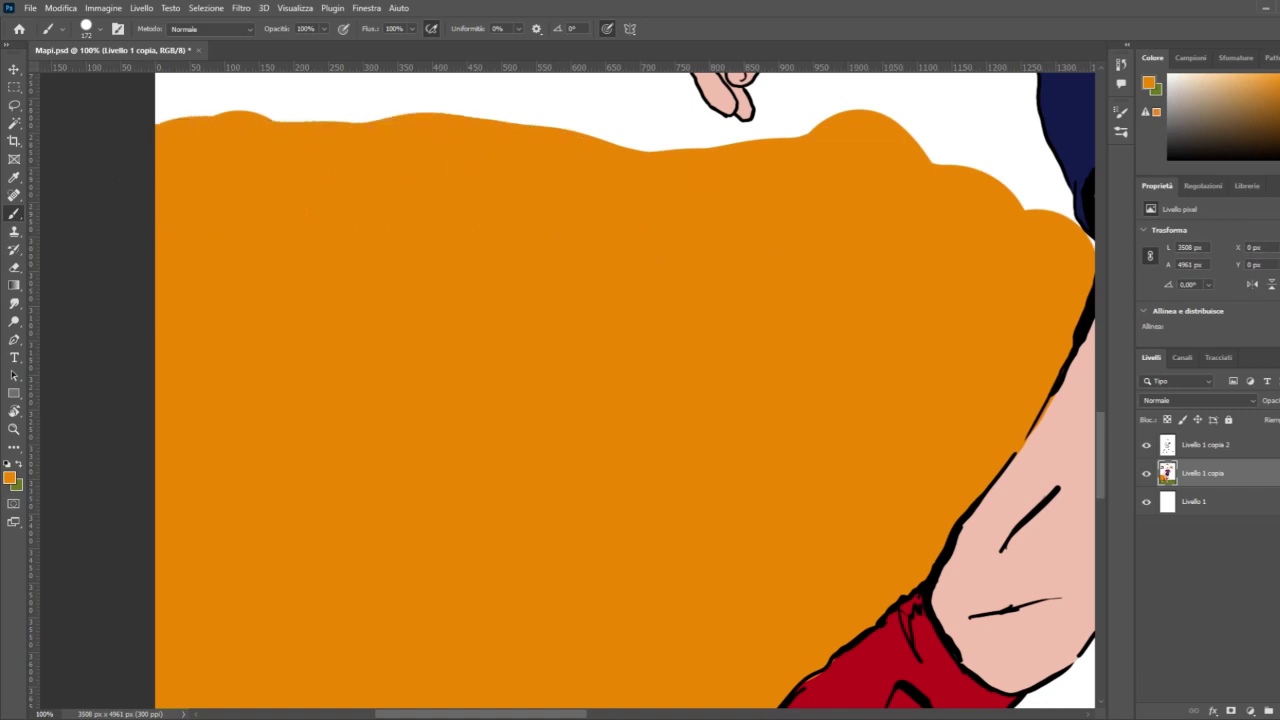
# Step: Extend the orange background around the hanging hand, between arm and shorts, and up beside the forearm to above sleeve level
pyautogui.moveTo(1103, 427); pyautogui.dragTo(1096, 372)
pyautogui.moveTo(180, 200)
pyautogui.mouseDown()
pyautogui.moveTo(177, 543)
pyautogui.moveTo(274, 491)
pyautogui.moveTo(392, 348)
pyautogui.moveTo(500, 354)
pyautogui.moveTo(651, 591)
pyautogui.moveTo(611, 534)
pyautogui.moveTo(606, 389)
pyautogui.moveTo(706, 229)
pyautogui.moveTo(602, 231)
pyautogui.moveTo(366, 314)
pyautogui.moveTo(200, 177)
pyautogui.moveTo(200, 260)
pyautogui.mouseUp()
pyautogui.moveTo(717, 634)
pyautogui.mouseDown()
pyautogui.moveTo(777, 653)
pyautogui.moveTo(834, 617)
pyautogui.moveTo(1022, 224)
pyautogui.moveTo(950, 482)
pyautogui.moveTo(956, 570)
pyautogui.moveTo(1000, 690)
pyautogui.mouseUp()
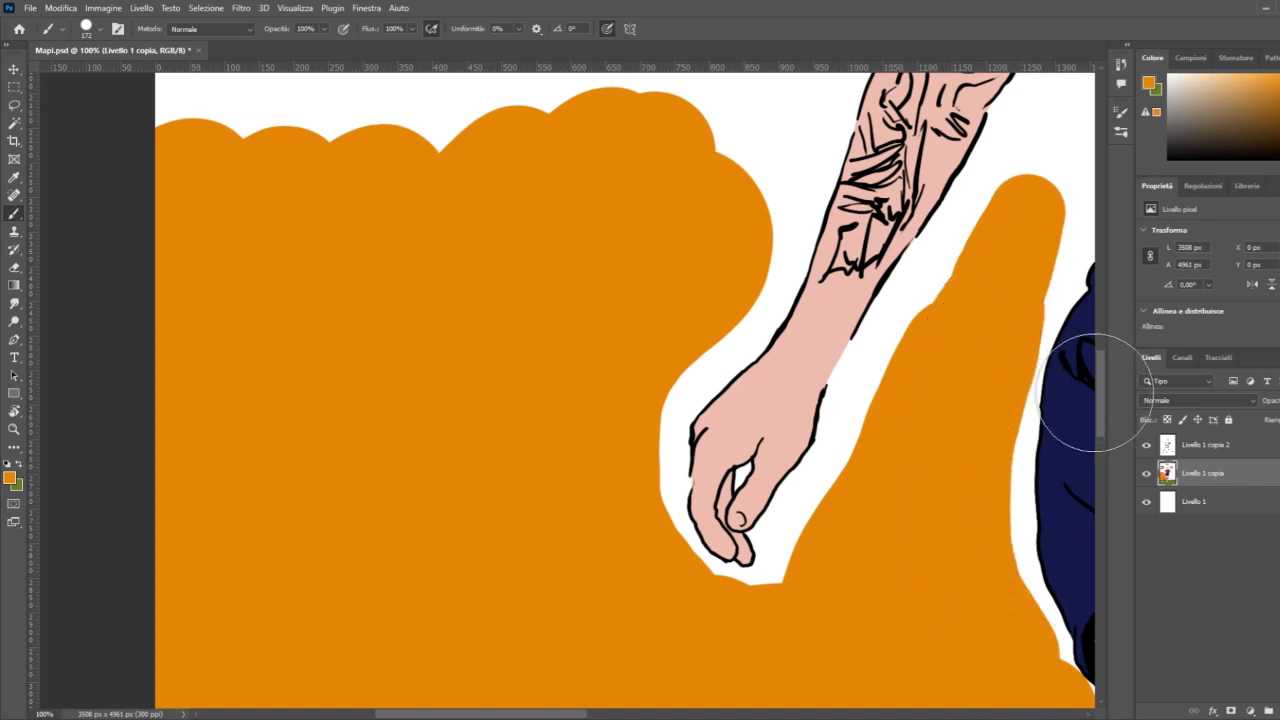
pyautogui.moveTo(1101, 388); pyautogui.dragTo(1106, 334)
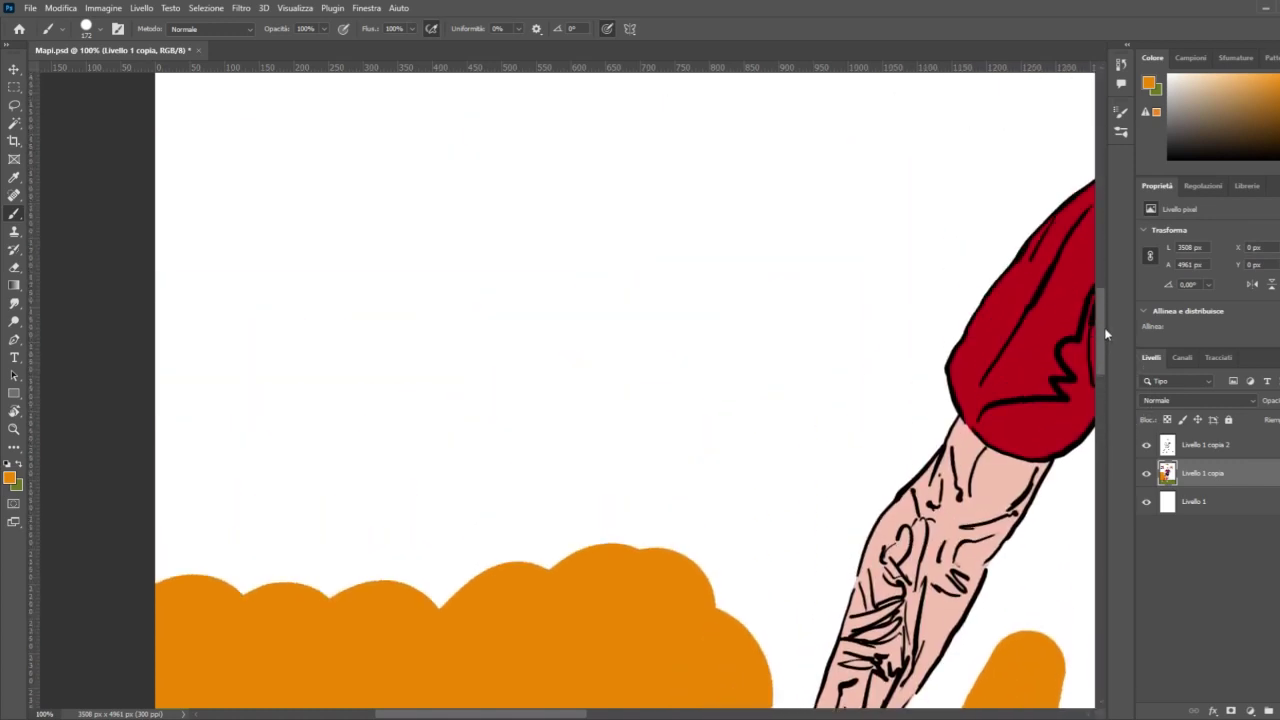
pyautogui.moveTo(729, 634)
pyautogui.mouseDown()
pyautogui.moveTo(762, 449)
pyautogui.moveTo(832, 247)
pyautogui.moveTo(665, 528)
pyautogui.moveTo(646, 456)
pyautogui.moveTo(526, 541)
pyautogui.moveTo(455, 616)
pyautogui.moveTo(380, 631)
pyautogui.moveTo(352, 573)
pyautogui.moveTo(215, 560)
pyautogui.moveTo(260, 370)
pyautogui.moveTo(168, 379)
pyautogui.moveTo(173, 267)
pyautogui.moveTo(118, 211)
pyautogui.moveTo(333, 158)
pyautogui.moveTo(592, 200)
pyautogui.moveTo(851, 160)
pyautogui.mouseUp()
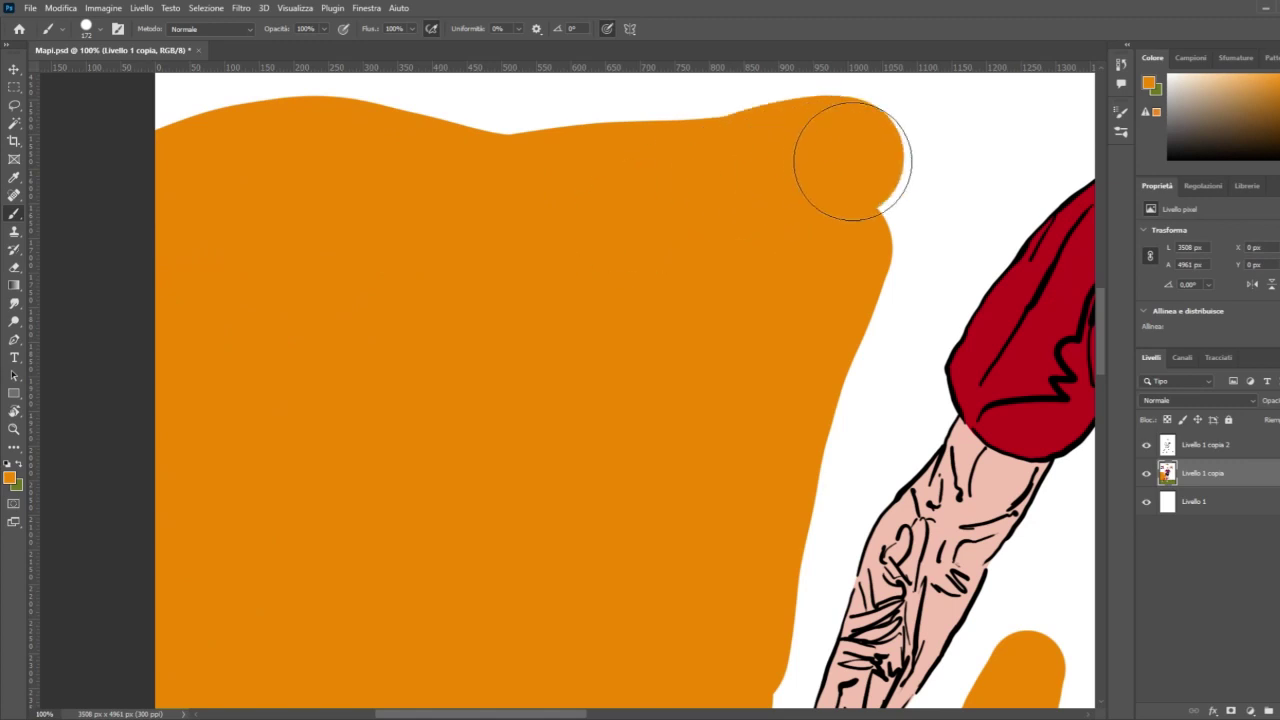
# Step: Examine the orange background coverage across the whole illustration
pyautogui.moveTo(1101, 343); pyautogui.dragTo(1106, 294)
pyautogui.hotkey('ctrl', '-')
pyautogui.hotkey('ctrl', '-')
pyautogui.hotkey('ctrl', '-')
pyautogui.hotkey('ctrl', '-')
pyautogui.hotkey('ctrl', '-')
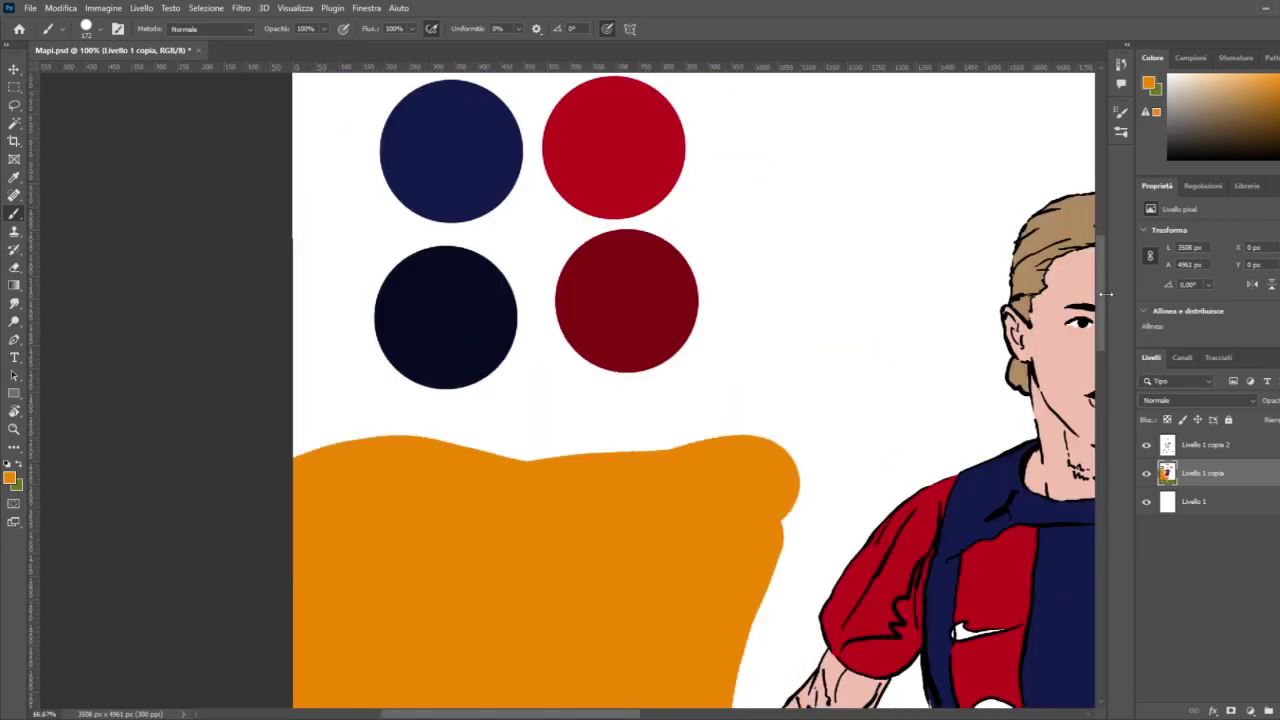
pyautogui.scroll(-1, 183, 659)
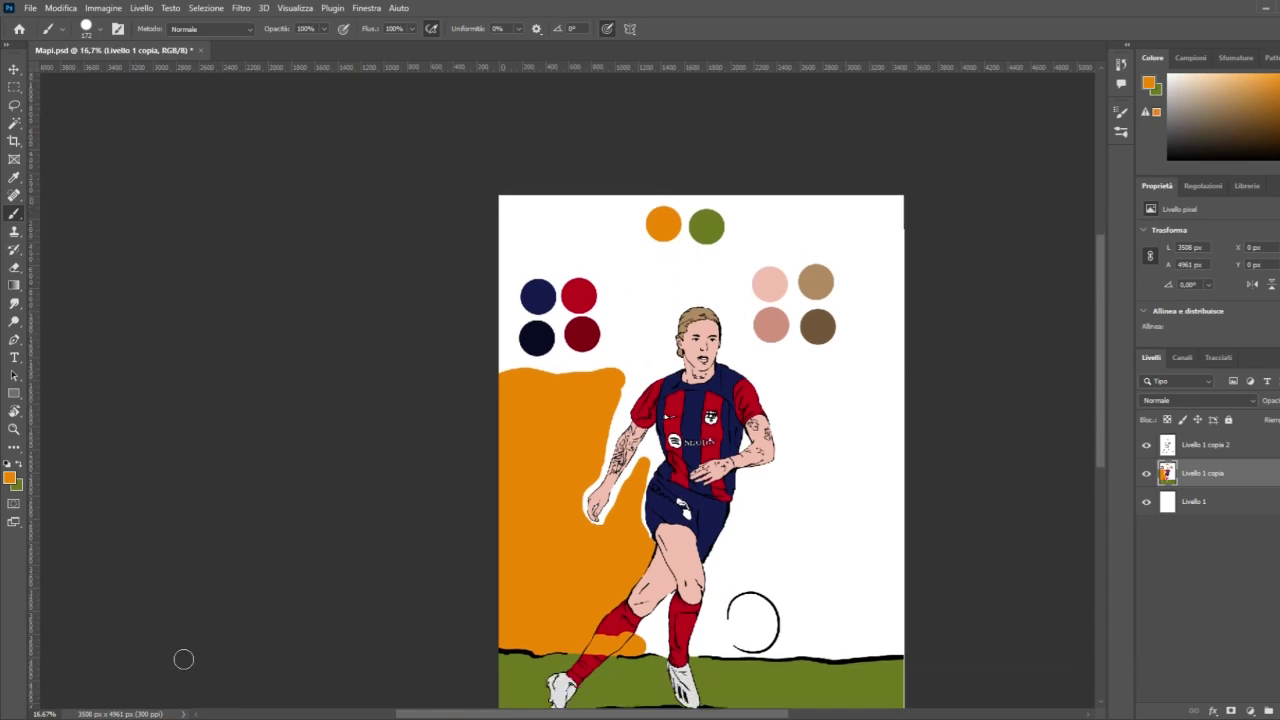
# Step: Paint the background orange over and around the ball outline and along the horizon to the page edge, using the 172 px brush
pyautogui.click(14, 431)
pyautogui.click(786, 663)
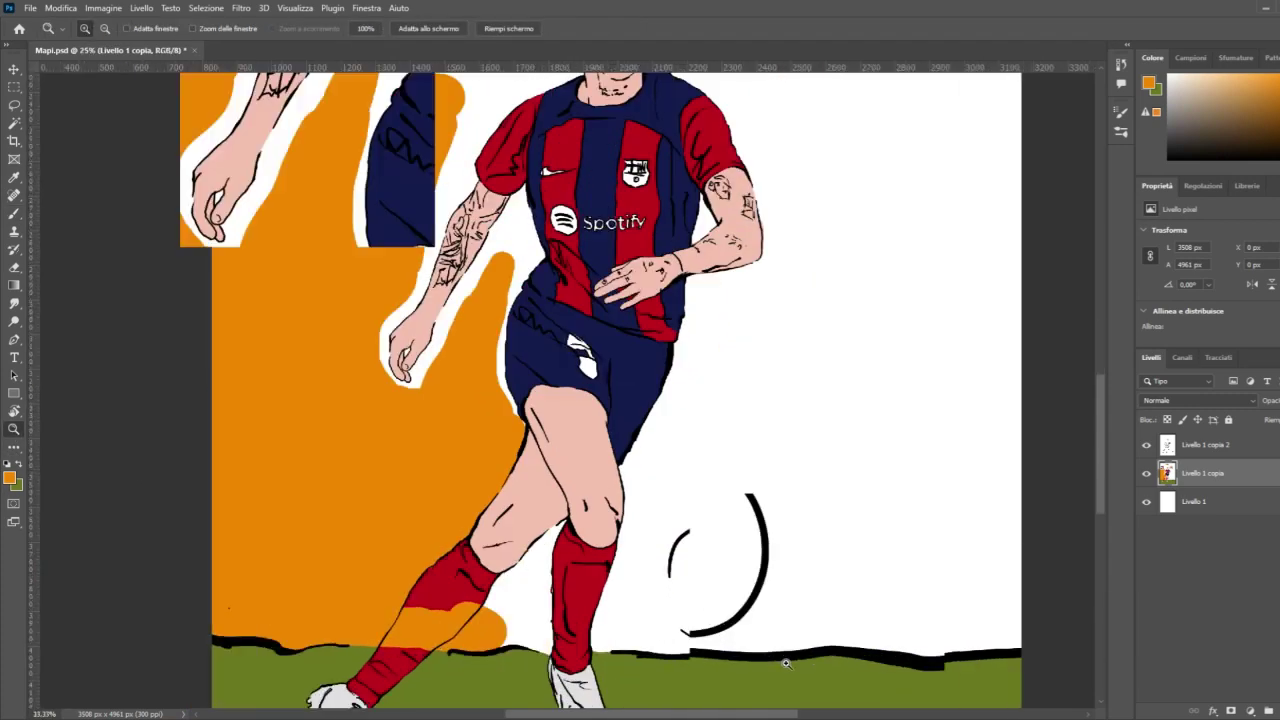
pyautogui.click(13, 214)
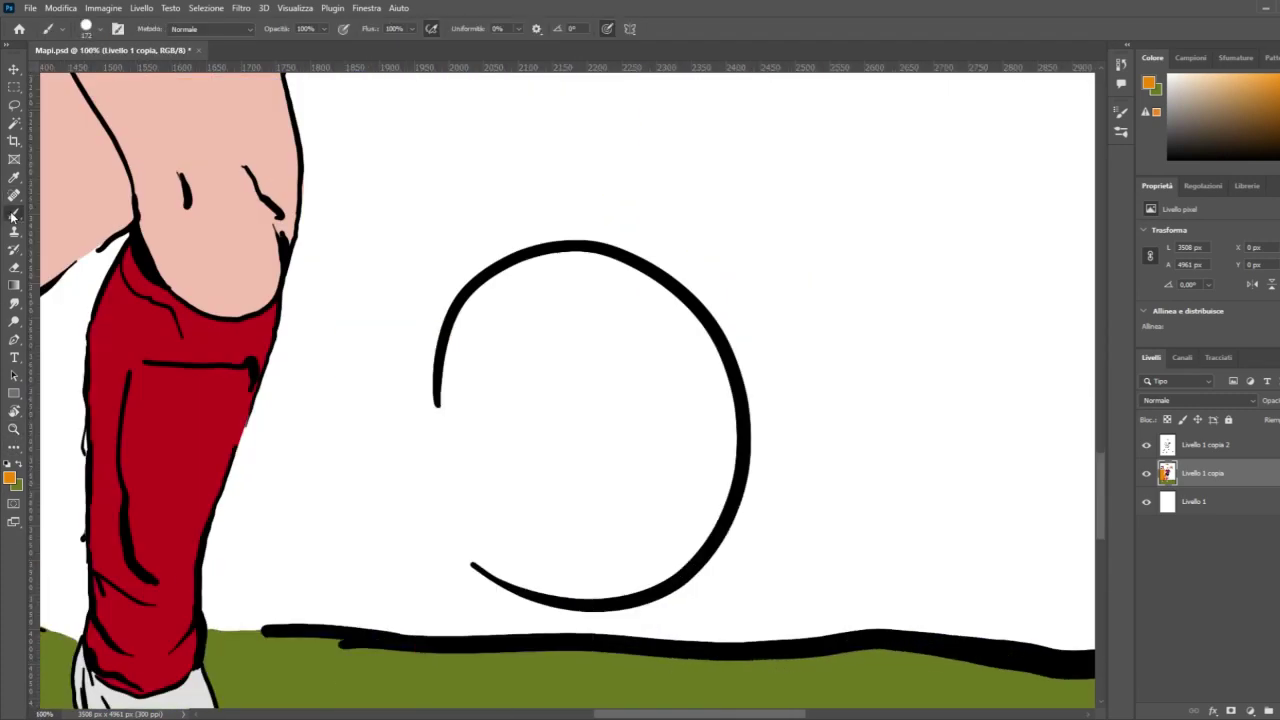
pyautogui.moveTo(340, 543)
pyautogui.mouseDown()
pyautogui.moveTo(259, 572)
pyautogui.moveTo(338, 556)
pyautogui.moveTo(320, 560)
pyautogui.moveTo(400, 575)
pyautogui.moveTo(486, 566)
pyautogui.moveTo(457, 571)
pyautogui.moveTo(465, 558)
pyautogui.moveTo(394, 491)
pyautogui.moveTo(337, 463)
pyautogui.moveTo(394, 360)
pyautogui.moveTo(490, 330)
pyautogui.moveTo(486, 543)
pyautogui.moveTo(509, 560)
pyautogui.moveTo(586, 543)
pyautogui.moveTo(672, 582)
pyautogui.moveTo(743, 586)
pyautogui.moveTo(857, 543)
pyautogui.moveTo(757, 585)
pyautogui.moveTo(631, 403)
pyautogui.moveTo(543, 371)
pyautogui.moveTo(503, 306)
pyautogui.moveTo(360, 443)
pyautogui.moveTo(457, 229)
pyautogui.moveTo(814, 520)
pyautogui.moveTo(870, 526)
pyautogui.mouseUp()
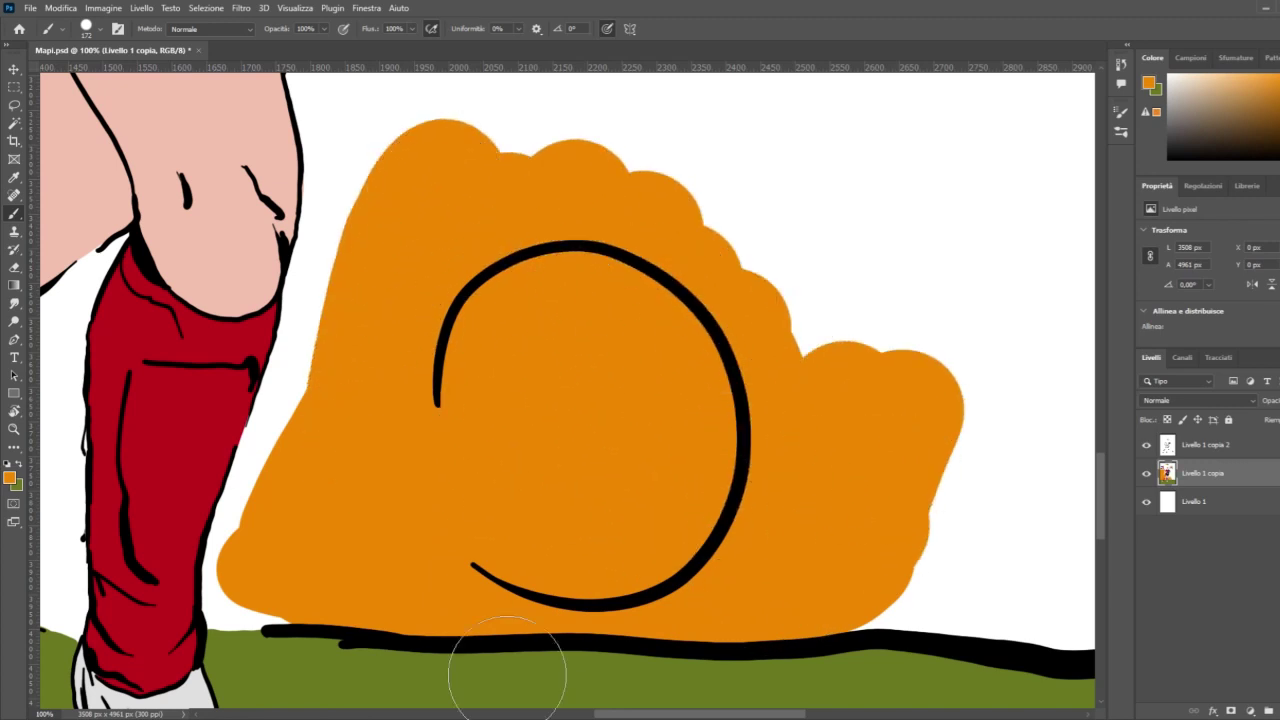
pyautogui.hscroll(5, 557, 690)
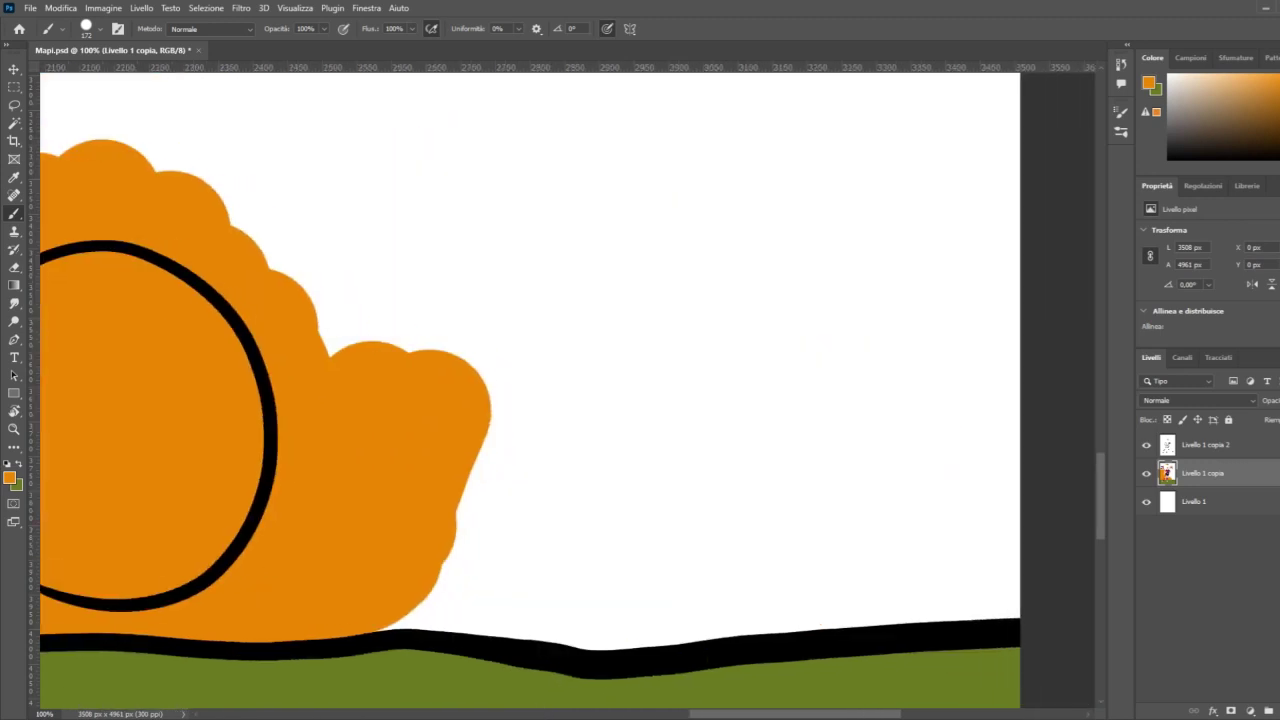
pyautogui.moveTo(403, 571)
pyautogui.mouseDown()
pyautogui.moveTo(625, 598)
pyautogui.moveTo(712, 579)
pyautogui.moveTo(1008, 561)
pyautogui.moveTo(968, 526)
pyautogui.moveTo(619, 564)
pyautogui.moveTo(436, 541)
pyautogui.moveTo(479, 456)
pyautogui.moveTo(550, 539)
pyautogui.moveTo(621, 543)
pyautogui.moveTo(792, 392)
pyautogui.moveTo(883, 358)
pyautogui.moveTo(1016, 250)
pyautogui.moveTo(909, 337)
pyautogui.mouseUp()
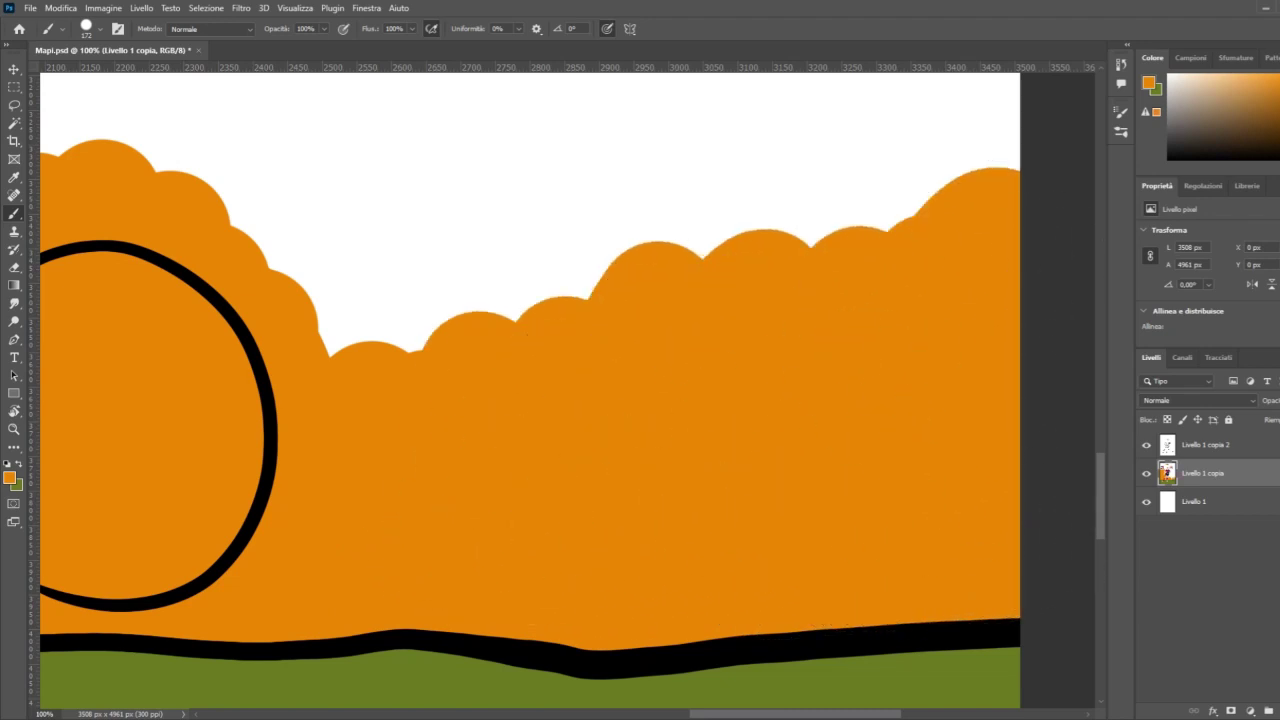
# Step: Extend the orange background above the ball, beside the shorts and around the bent elbow, up to about neck level at the page edge
pyautogui.hotkey('ctrl', '-')
pyautogui.hotkey('ctrl', '-')
pyautogui.hotkey('ctrl', '-')
pyautogui.hotkey('ctrl', '-')
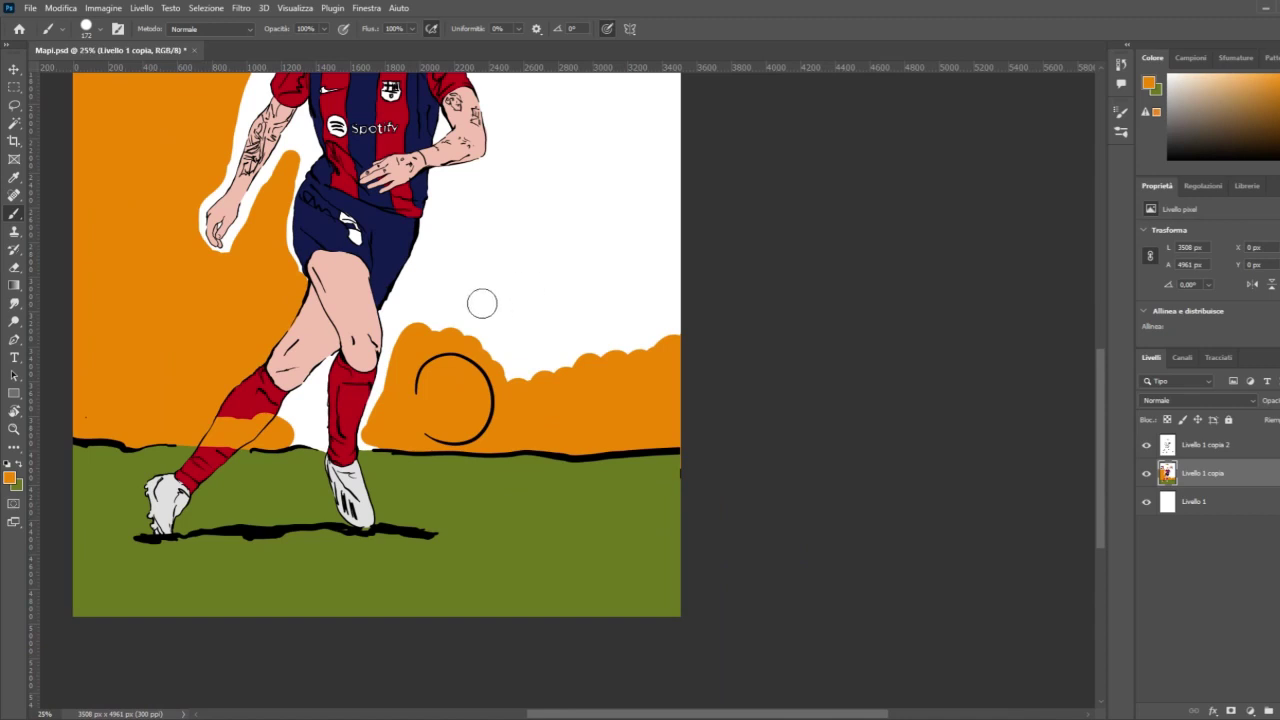
pyautogui.moveTo(405, 366)
pyautogui.mouseDown()
pyautogui.moveTo(443, 253)
pyautogui.moveTo(453, 186)
pyautogui.moveTo(566, 133)
pyautogui.moveTo(475, 225)
pyautogui.moveTo(469, 193)
pyautogui.moveTo(417, 329)
pyautogui.moveTo(489, 215)
pyautogui.moveTo(433, 343)
pyautogui.moveTo(473, 348)
pyautogui.moveTo(506, 248)
pyautogui.moveTo(542, 199)
pyautogui.moveTo(564, 211)
pyautogui.moveTo(617, 363)
pyautogui.moveTo(662, 366)
pyautogui.moveTo(701, 197)
pyautogui.mouseUp()
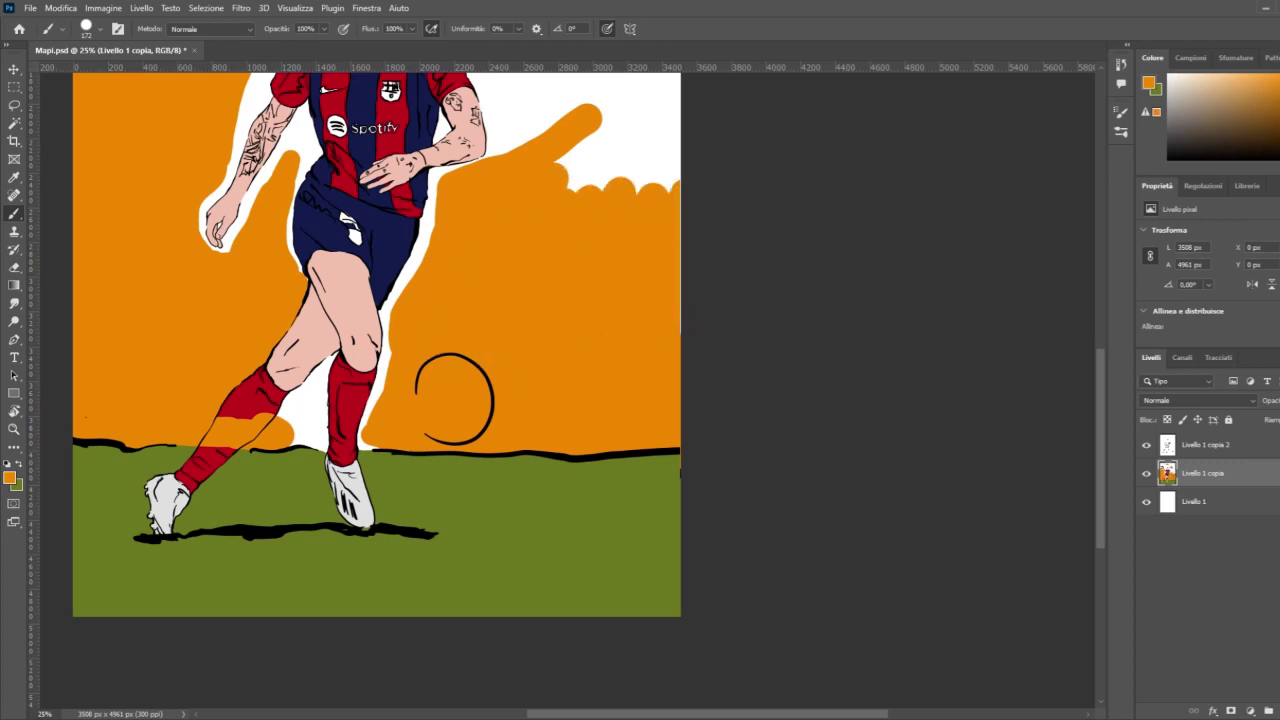
pyautogui.scroll(2, 690, 290)
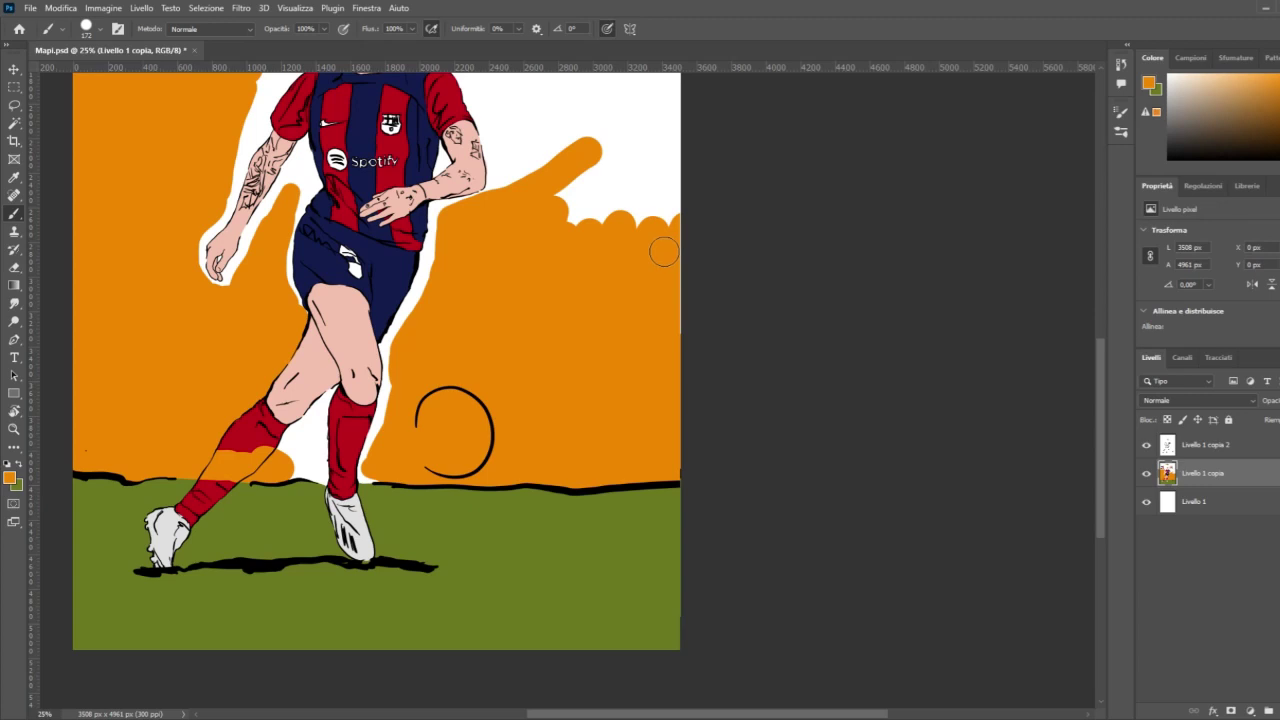
pyautogui.scroll(4, 664, 252)
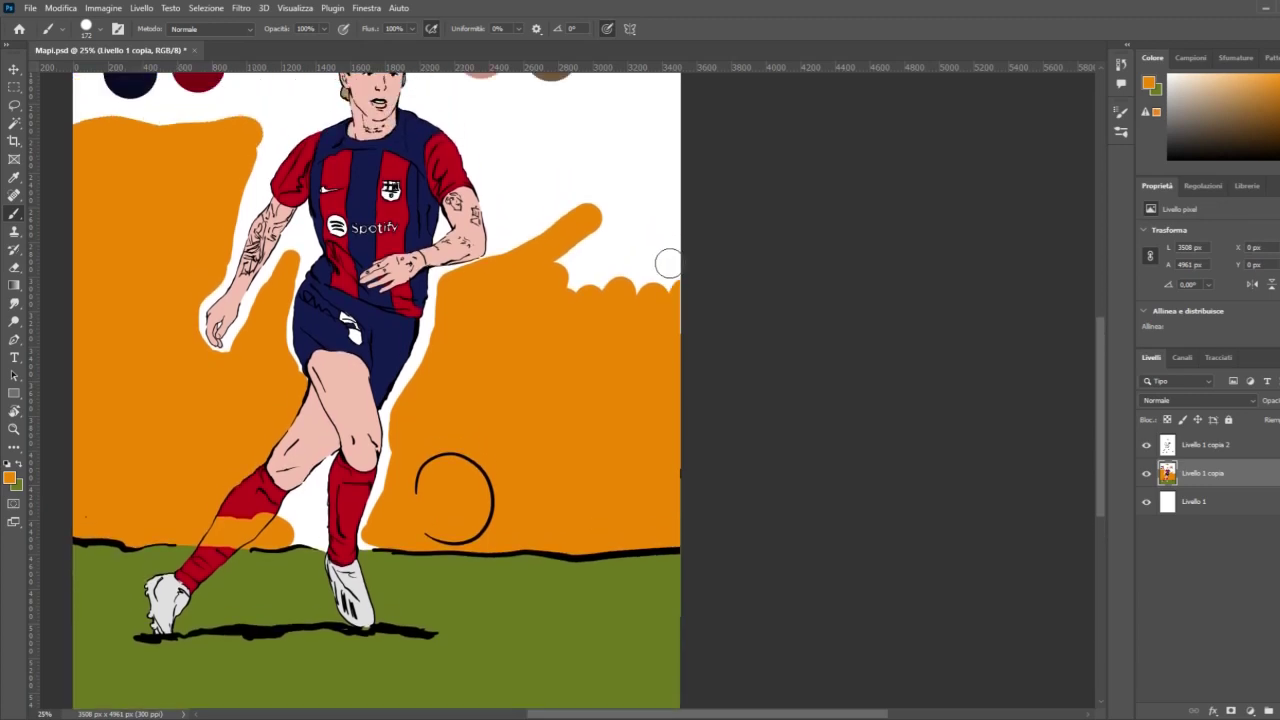
pyautogui.moveTo(527, 262)
pyautogui.mouseDown()
pyautogui.moveTo(497, 183)
pyautogui.moveTo(524, 243)
pyautogui.moveTo(540, 200)
pyautogui.moveTo(586, 171)
pyautogui.moveTo(633, 174)
pyautogui.moveTo(674, 200)
pyautogui.moveTo(676, 143)
pyautogui.moveTo(661, 114)
pyautogui.moveTo(621, 146)
pyautogui.moveTo(636, 148)
pyautogui.moveTo(579, 117)
pyautogui.mouseUp()
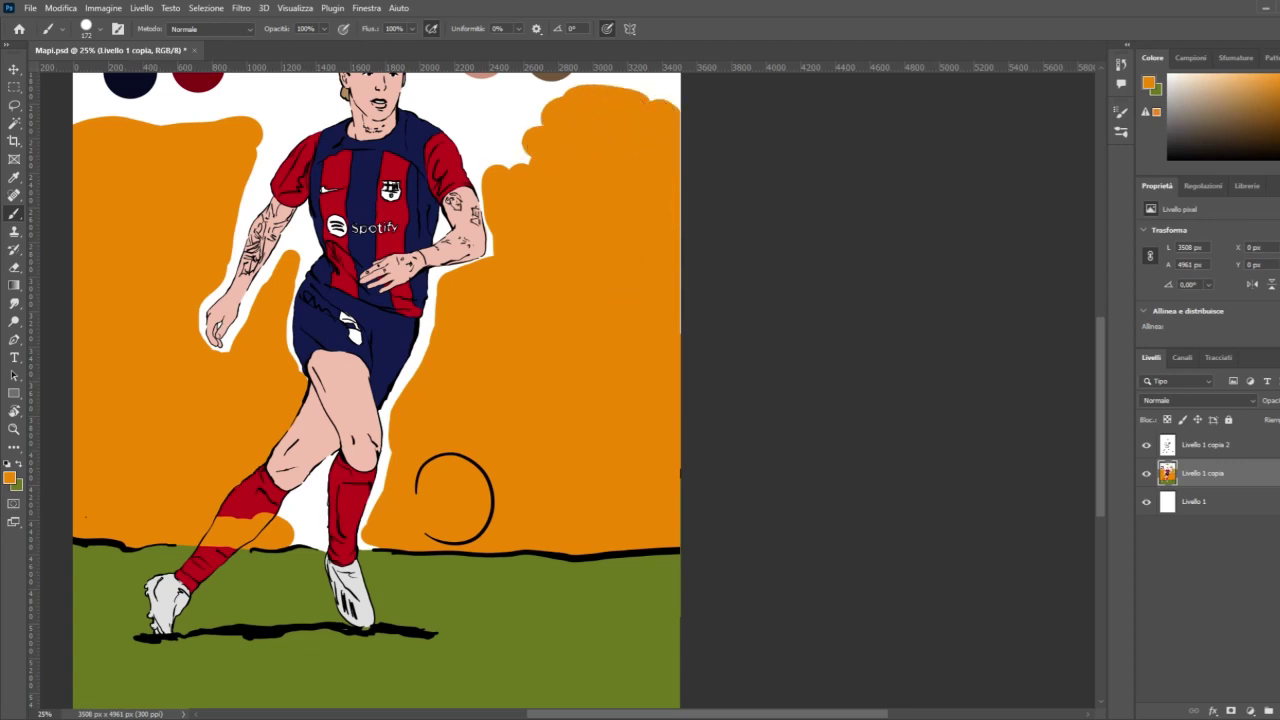
# Step: Outline the white gap between the legs in orange along the thigh, both socks and the horizon, using a 32 px brush
pyautogui.scroll(3, 331, 277)
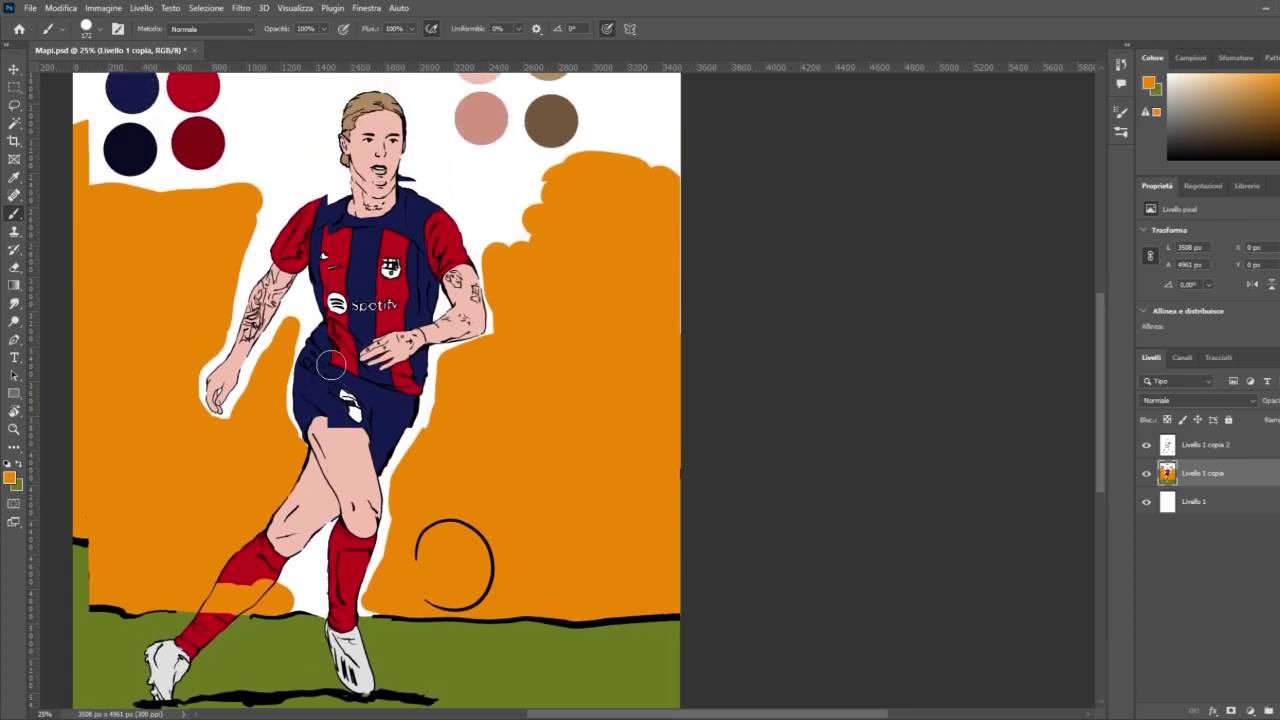
pyautogui.click(15, 430)
pyautogui.click(279, 624)
pyautogui.click(243, 585)
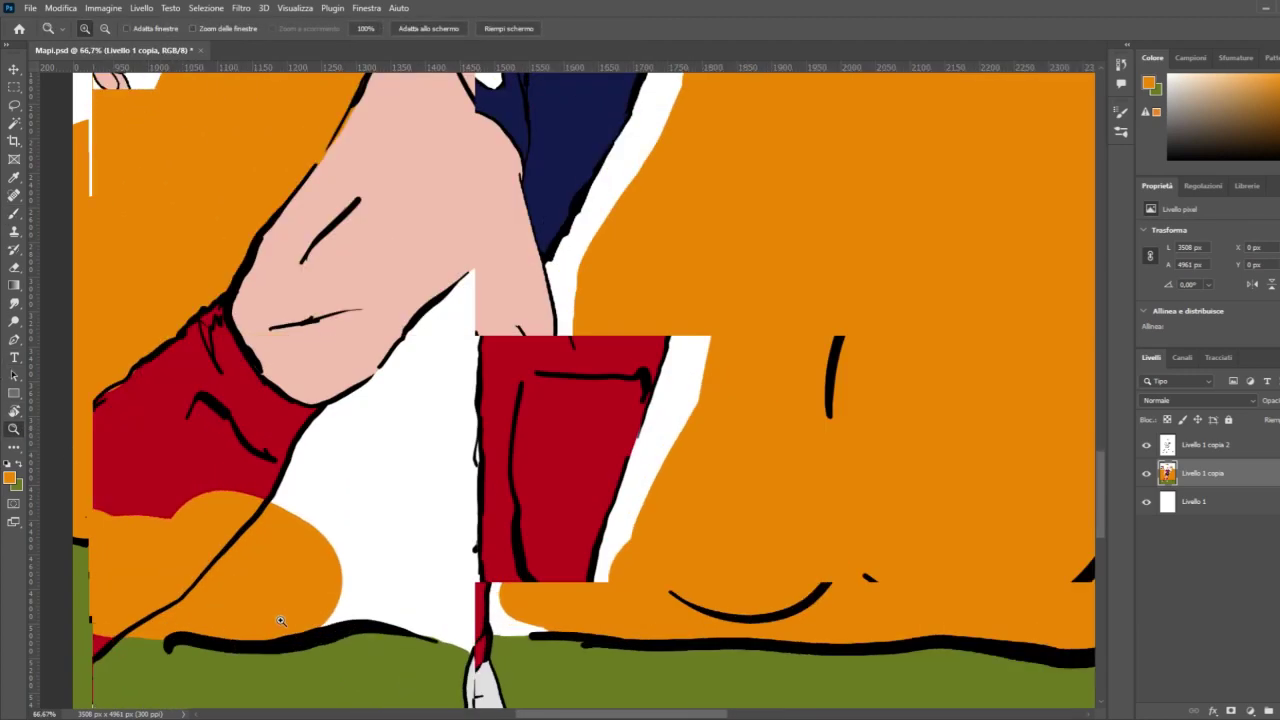
pyautogui.click(13, 216)
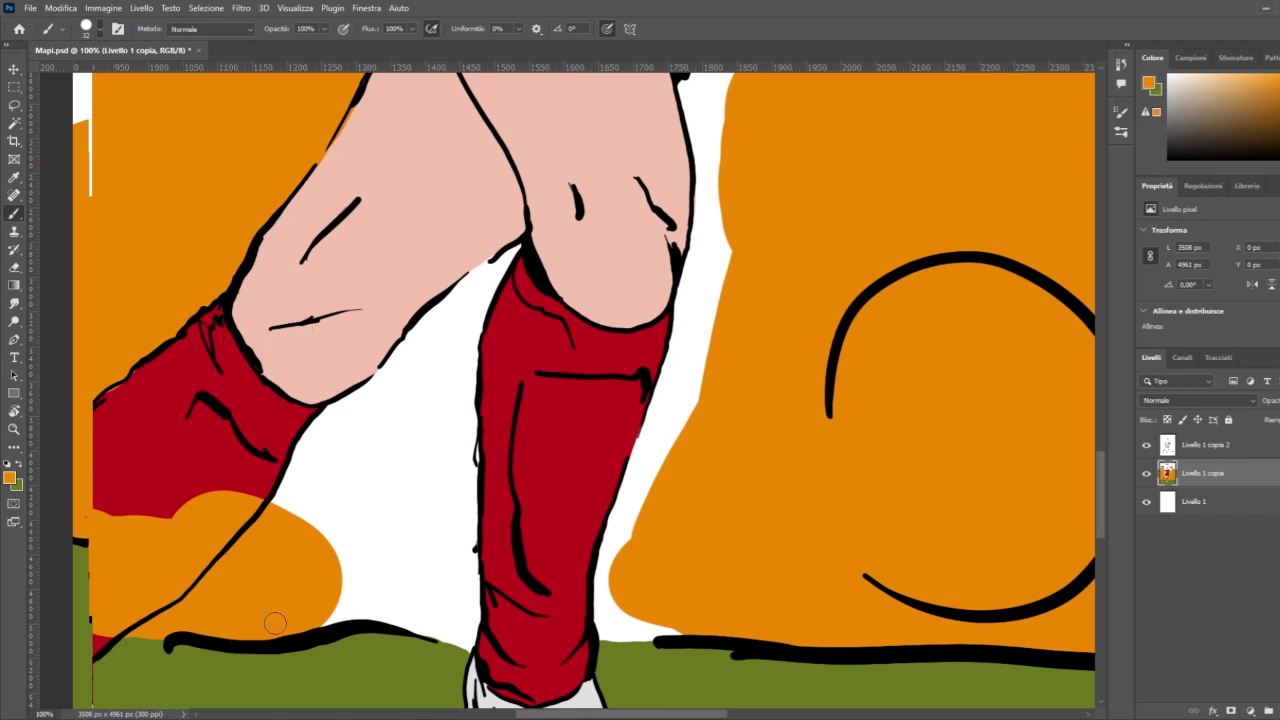
pyautogui.moveTo(278, 507); pyautogui.dragTo(308, 447)
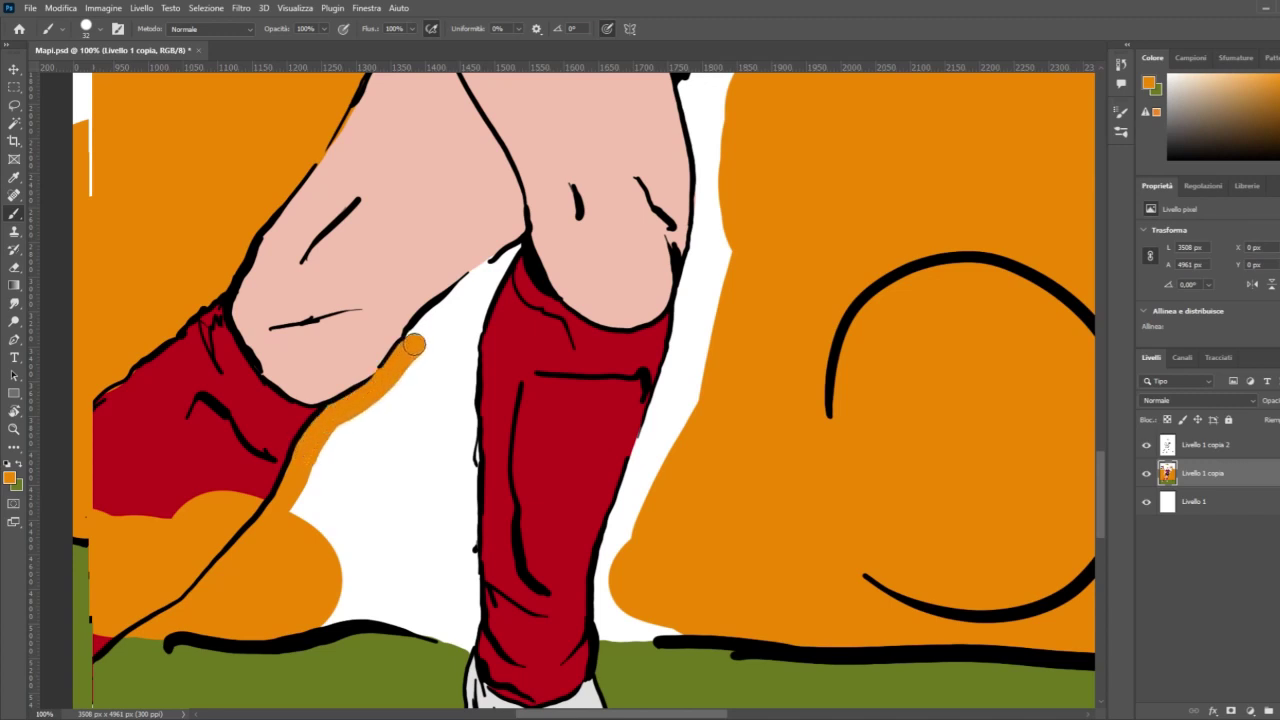
pyautogui.moveTo(415, 343); pyautogui.dragTo(451, 306)
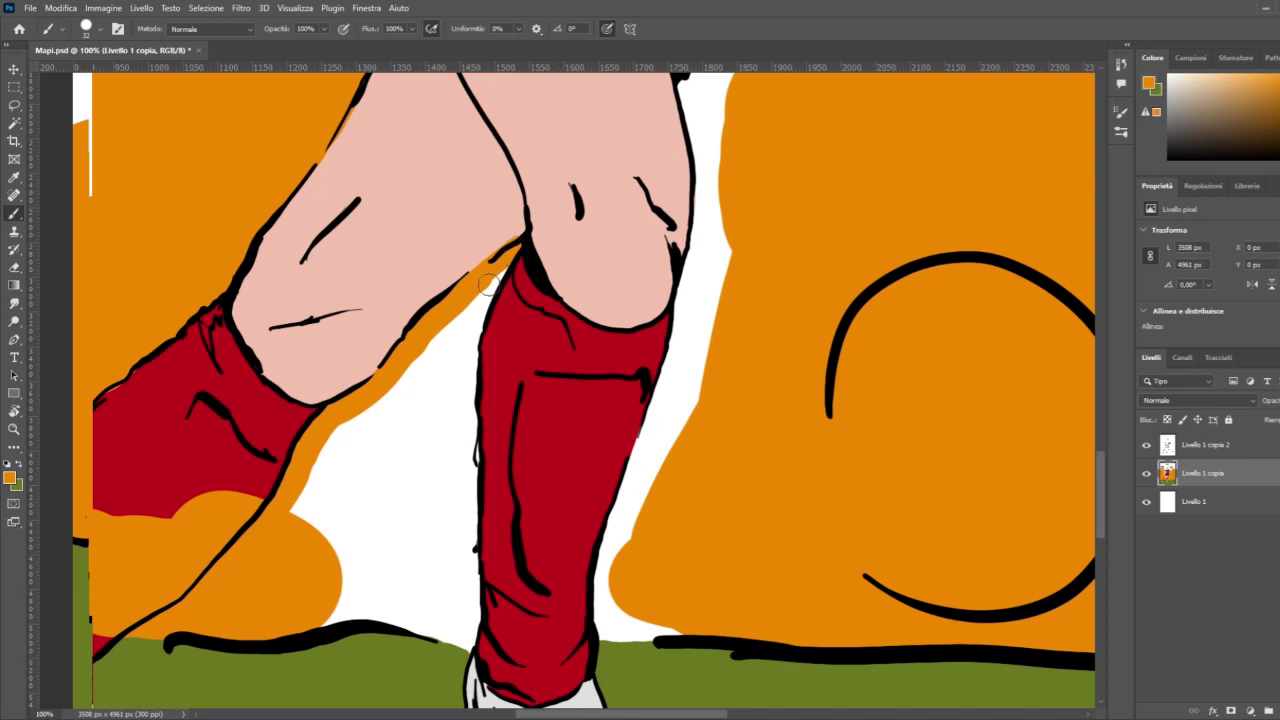
pyautogui.moveTo(481, 296); pyautogui.dragTo(466, 405)
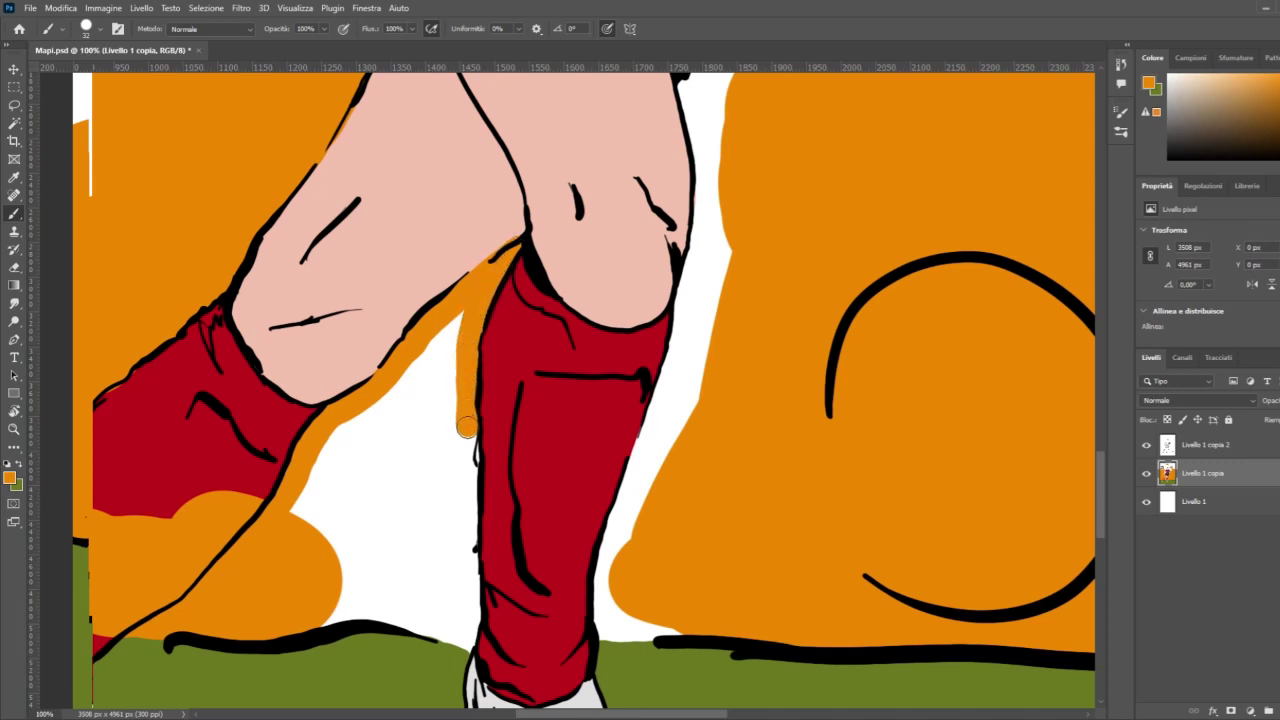
pyautogui.moveTo(469, 456); pyautogui.dragTo(468, 612)
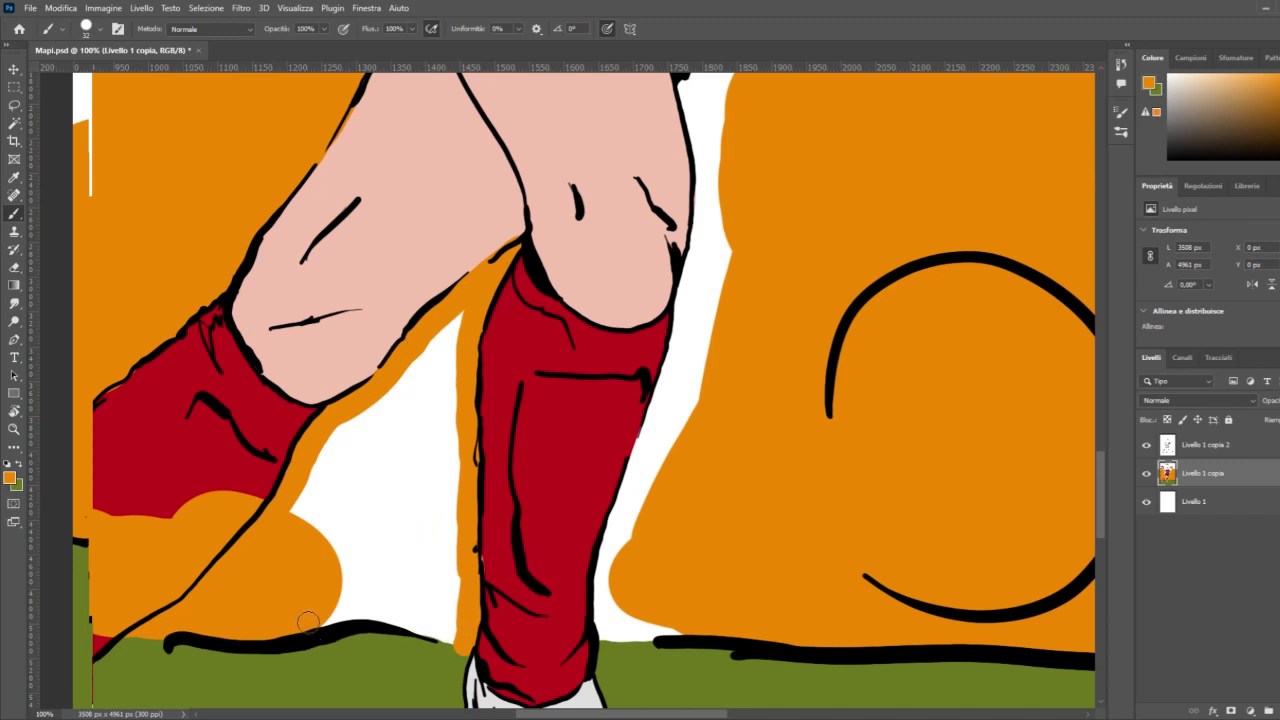
pyautogui.moveTo(307, 622)
pyautogui.mouseDown()
pyautogui.moveTo(388, 608)
pyautogui.moveTo(405, 618)
pyautogui.mouseUp()
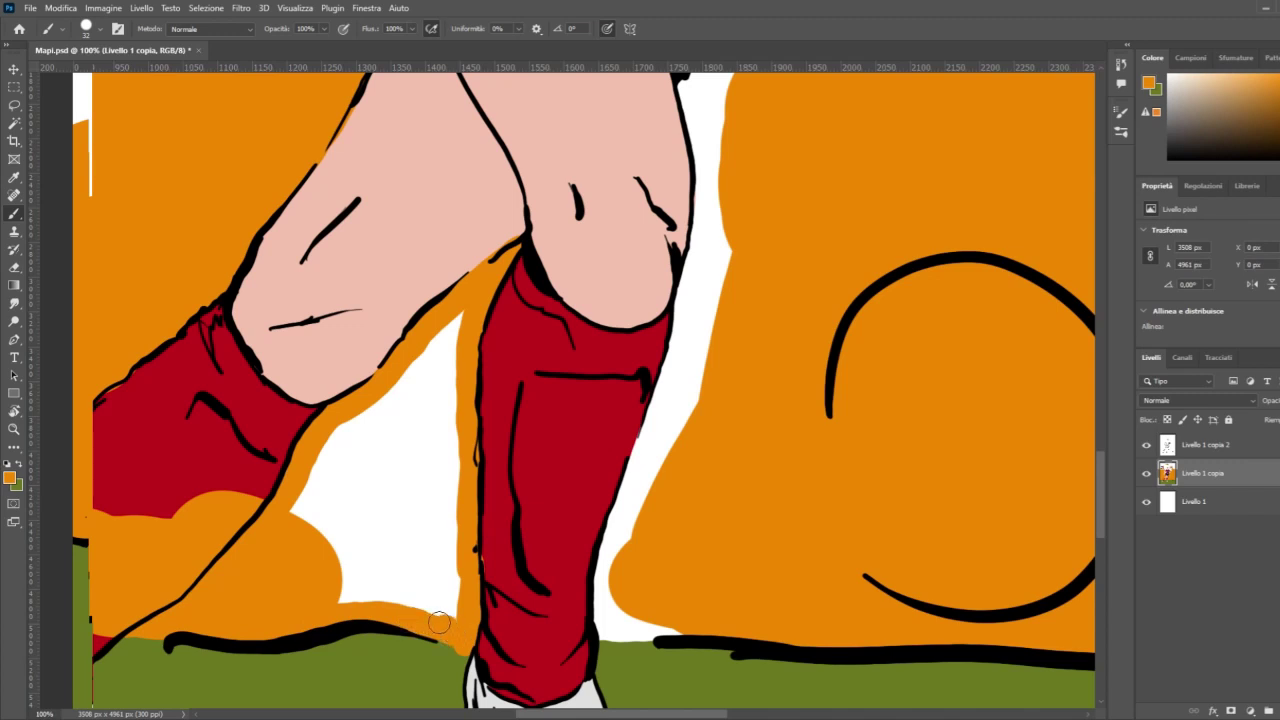
pyautogui.moveTo(439, 622); pyautogui.dragTo(353, 602)
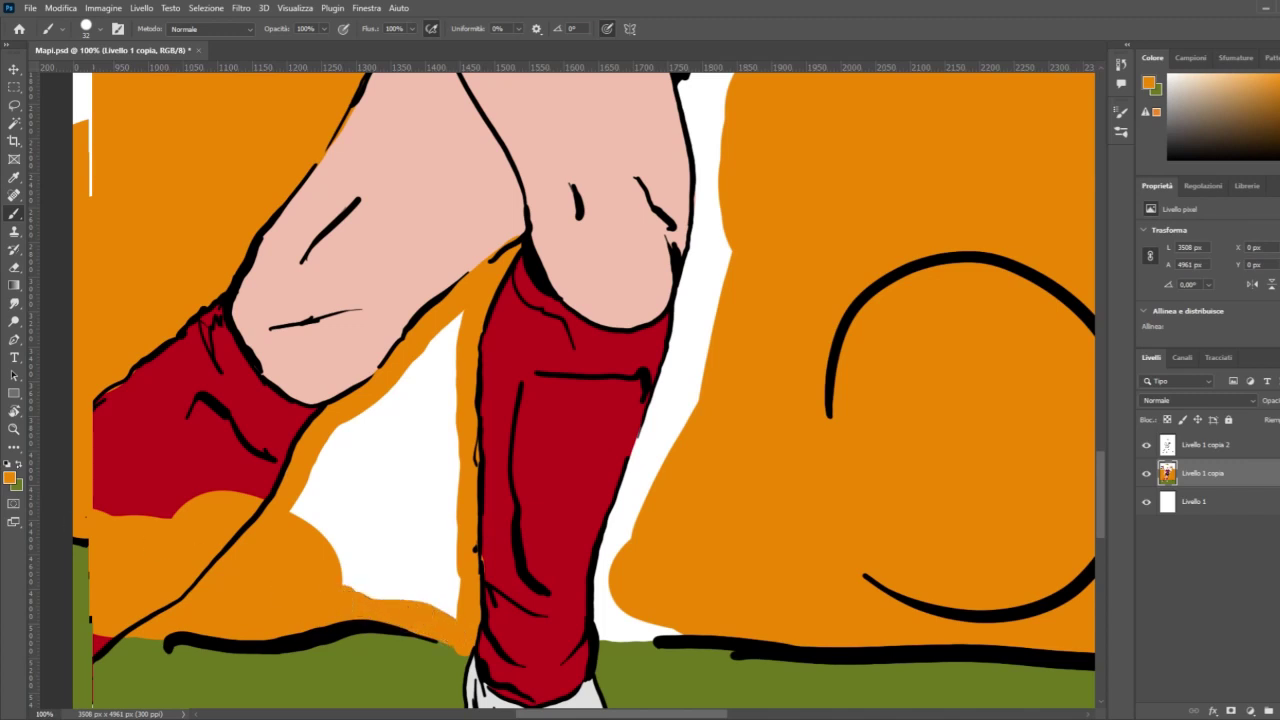
# Step: Fill the remaining white gap between the legs with orange and save the document
pyautogui.press('x')
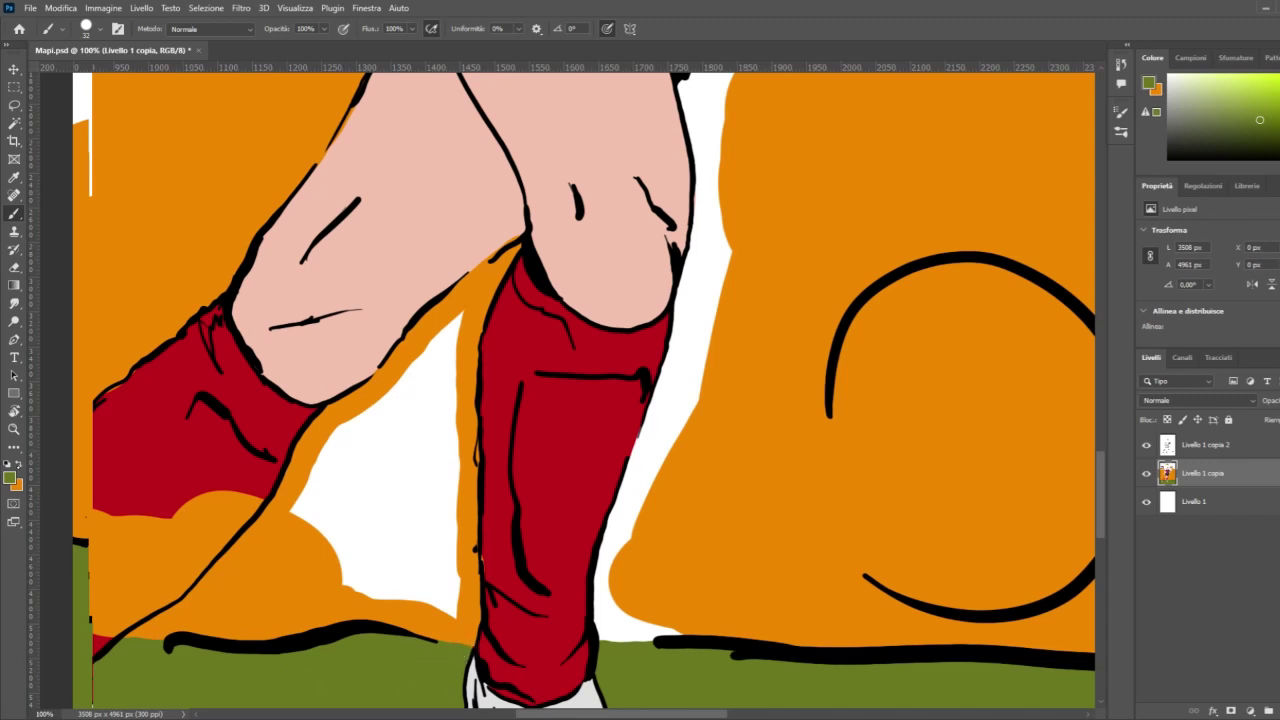
pyautogui.press('x')
pyautogui.moveTo(287, 497)
pyautogui.mouseDown()
pyautogui.moveTo(300, 548)
pyautogui.moveTo(315, 552)
pyautogui.moveTo(340, 517)
pyautogui.moveTo(353, 525)
pyautogui.moveTo(388, 614)
pyautogui.moveTo(403, 611)
pyautogui.moveTo(426, 562)
pyautogui.moveTo(452, 581)
pyautogui.moveTo(451, 498)
pyautogui.moveTo(449, 538)
pyautogui.mouseUp()
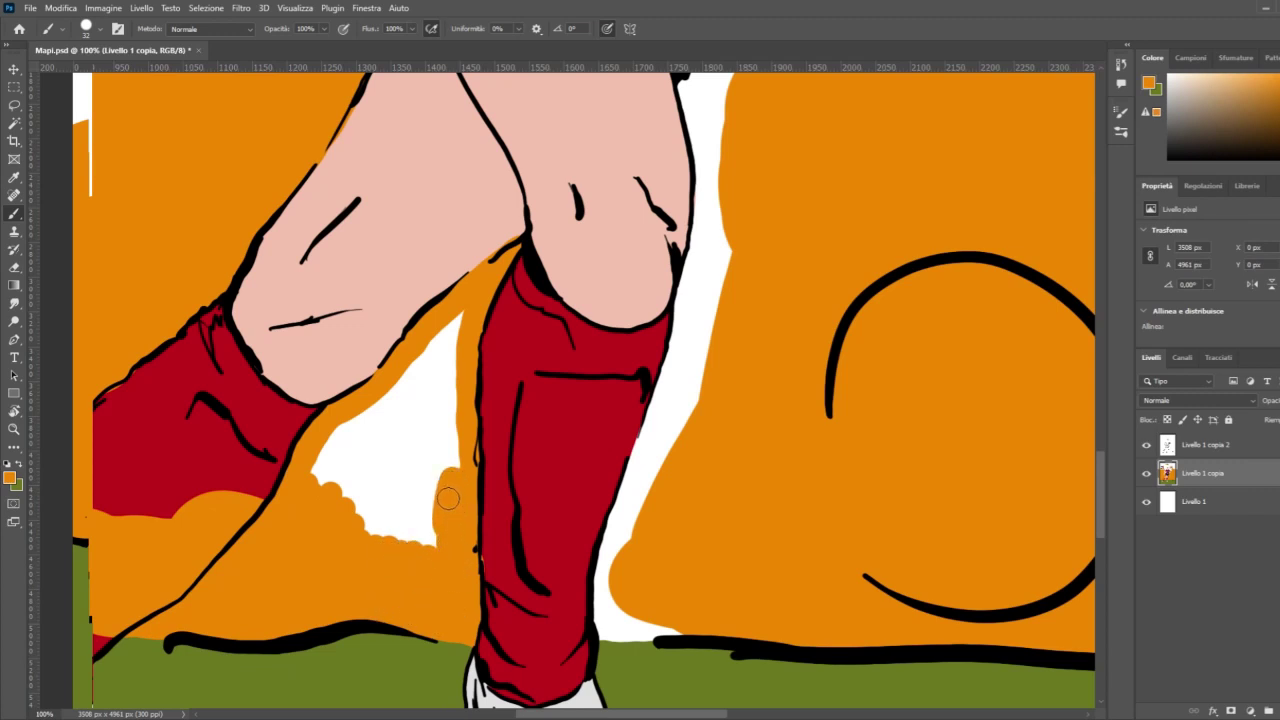
pyautogui.moveTo(331, 489)
pyautogui.mouseDown()
pyautogui.moveTo(333, 447)
pyautogui.moveTo(318, 482)
pyautogui.moveTo(330, 495)
pyautogui.moveTo(379, 447)
pyautogui.moveTo(405, 444)
pyautogui.moveTo(406, 523)
pyautogui.moveTo(435, 555)
pyautogui.moveTo(461, 314)
pyautogui.moveTo(359, 415)
pyautogui.moveTo(435, 356)
pyautogui.moveTo(436, 465)
pyautogui.mouseUp()
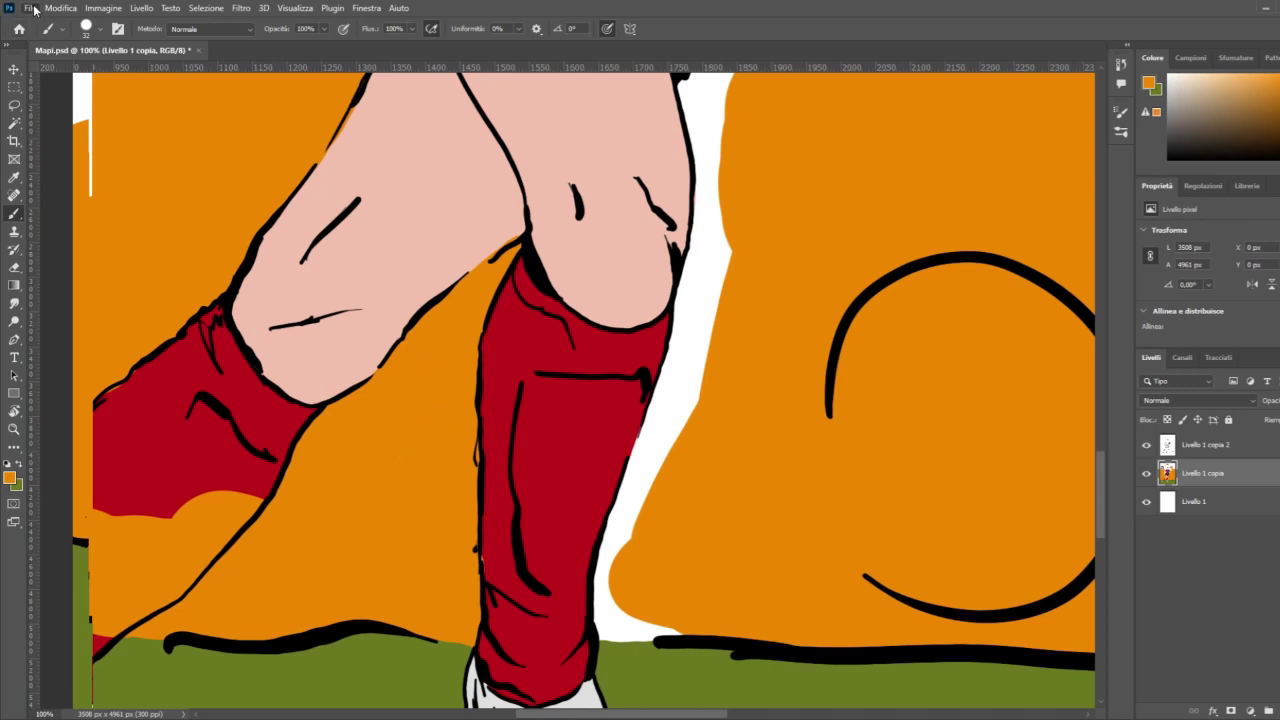
pyautogui.hotkey('ctrl', 's')
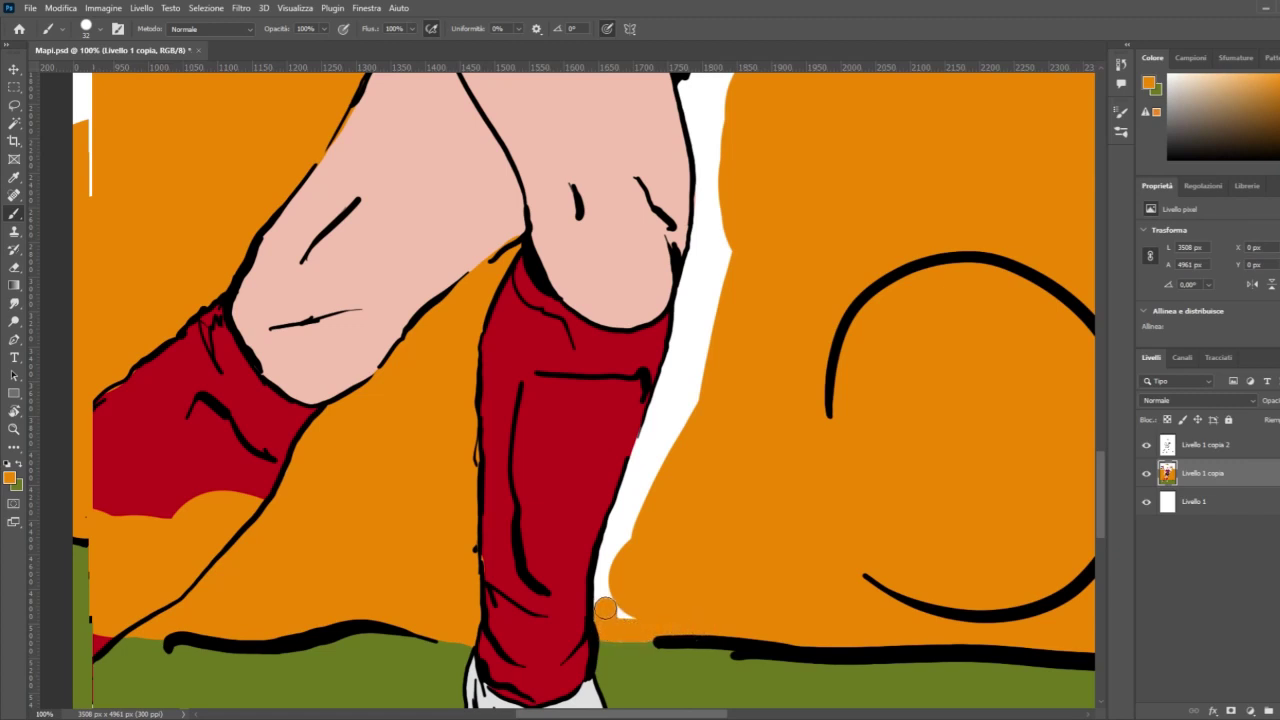
# Step: Fill the white strip along the outer edge of the front sock and knee with orange, up to the hem of the shorts
pyautogui.moveTo(607, 561); pyautogui.dragTo(622, 512)
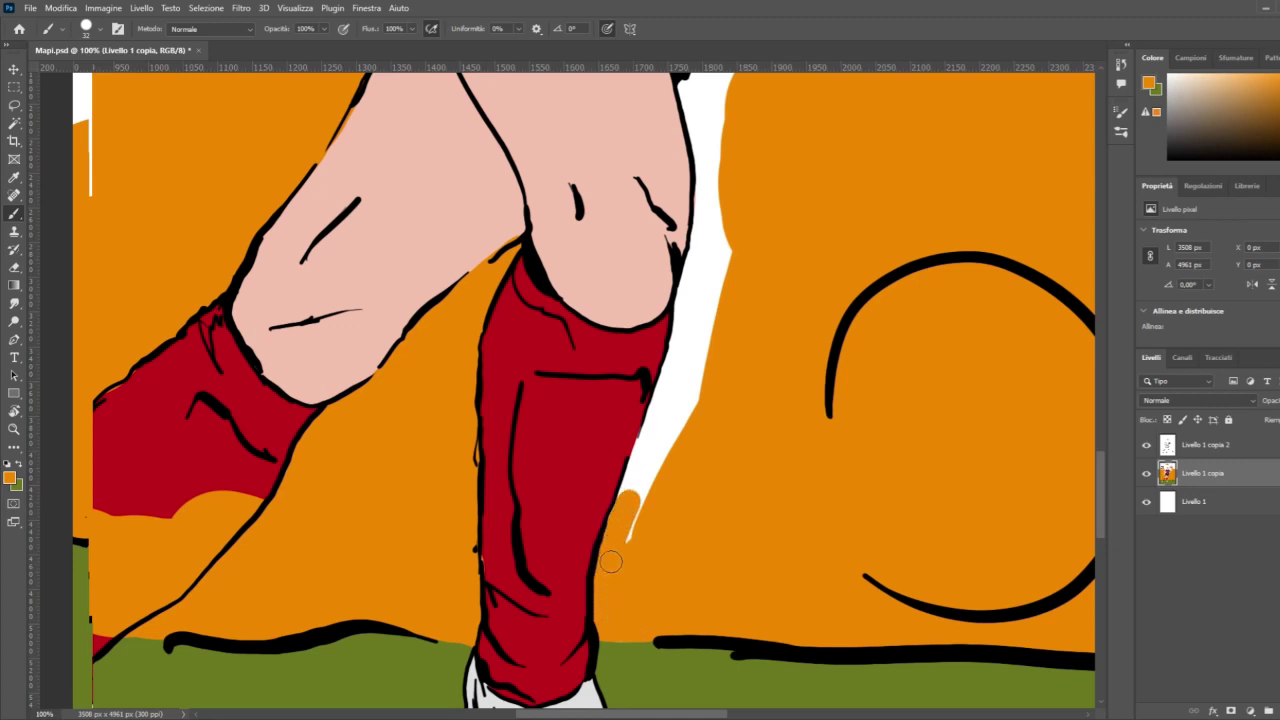
pyautogui.moveTo(628, 496)
pyautogui.mouseDown()
pyautogui.moveTo(672, 384)
pyautogui.moveTo(621, 573)
pyautogui.moveTo(704, 387)
pyautogui.moveTo(664, 488)
pyautogui.moveTo(690, 421)
pyautogui.moveTo(661, 449)
pyautogui.mouseUp()
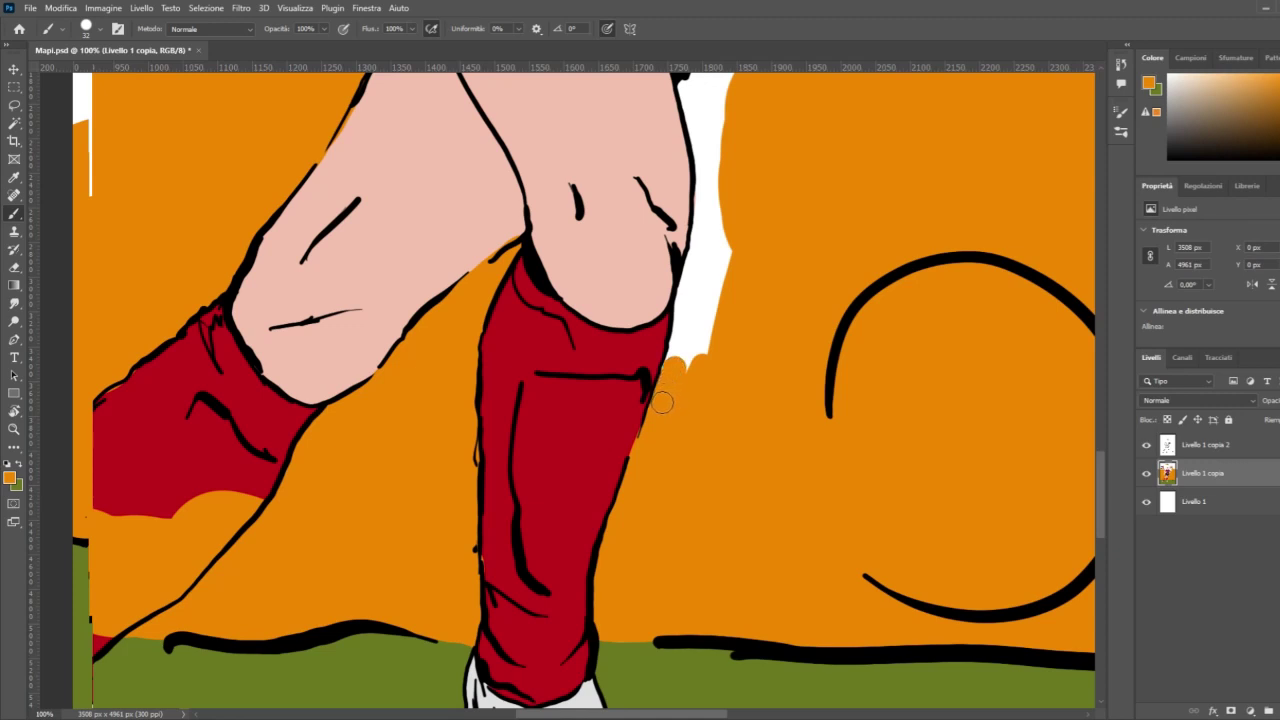
pyautogui.moveTo(679, 346)
pyautogui.mouseDown()
pyautogui.moveTo(687, 297)
pyautogui.moveTo(683, 355)
pyautogui.moveTo(707, 282)
pyautogui.mouseUp()
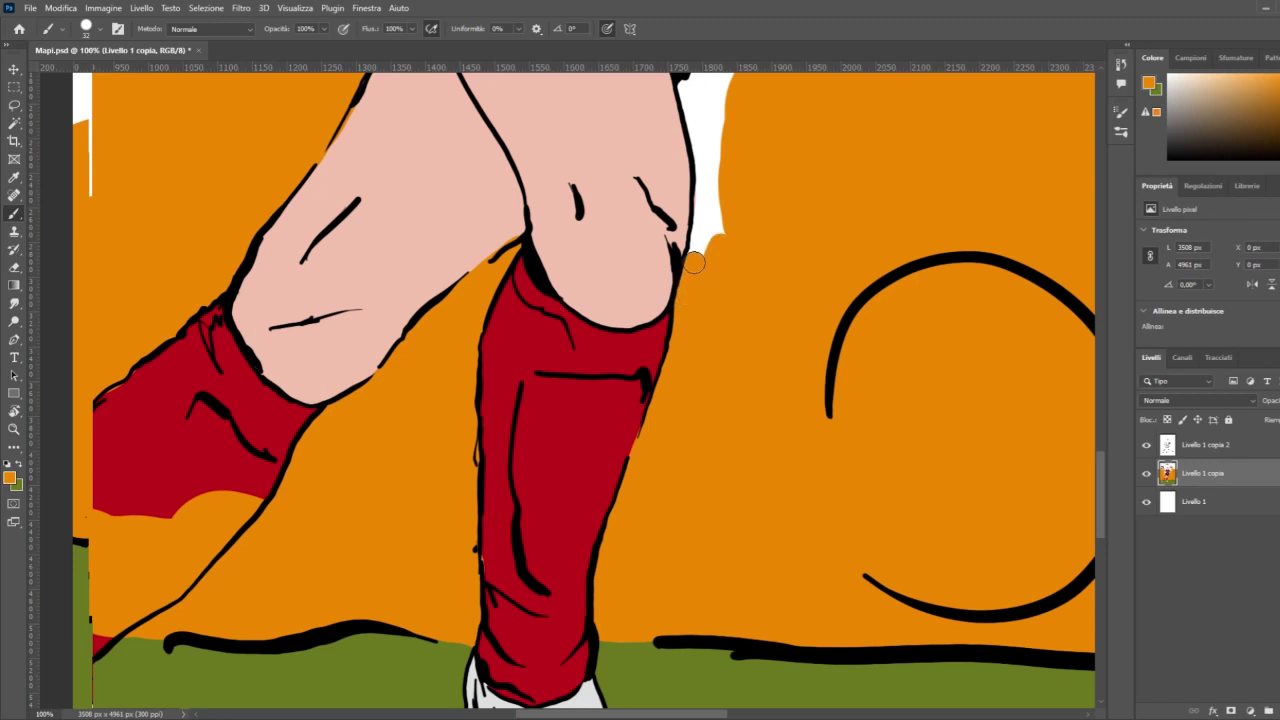
pyautogui.scroll(5, 743, 209)
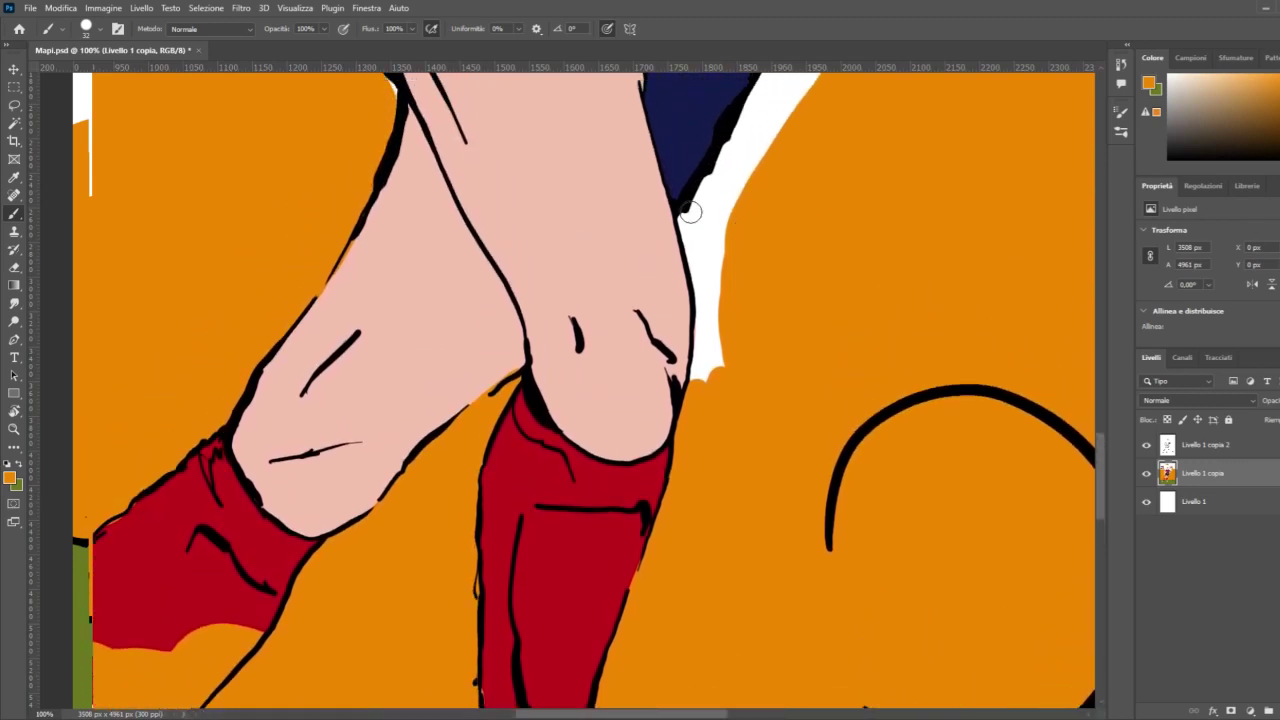
pyautogui.moveTo(688, 208)
pyautogui.mouseDown()
pyautogui.moveTo(699, 388)
pyautogui.moveTo(726, 318)
pyautogui.moveTo(725, 357)
pyautogui.moveTo(699, 208)
pyautogui.moveTo(714, 183)
pyautogui.moveTo(715, 195)
pyautogui.moveTo(744, 180)
pyautogui.mouseUp()
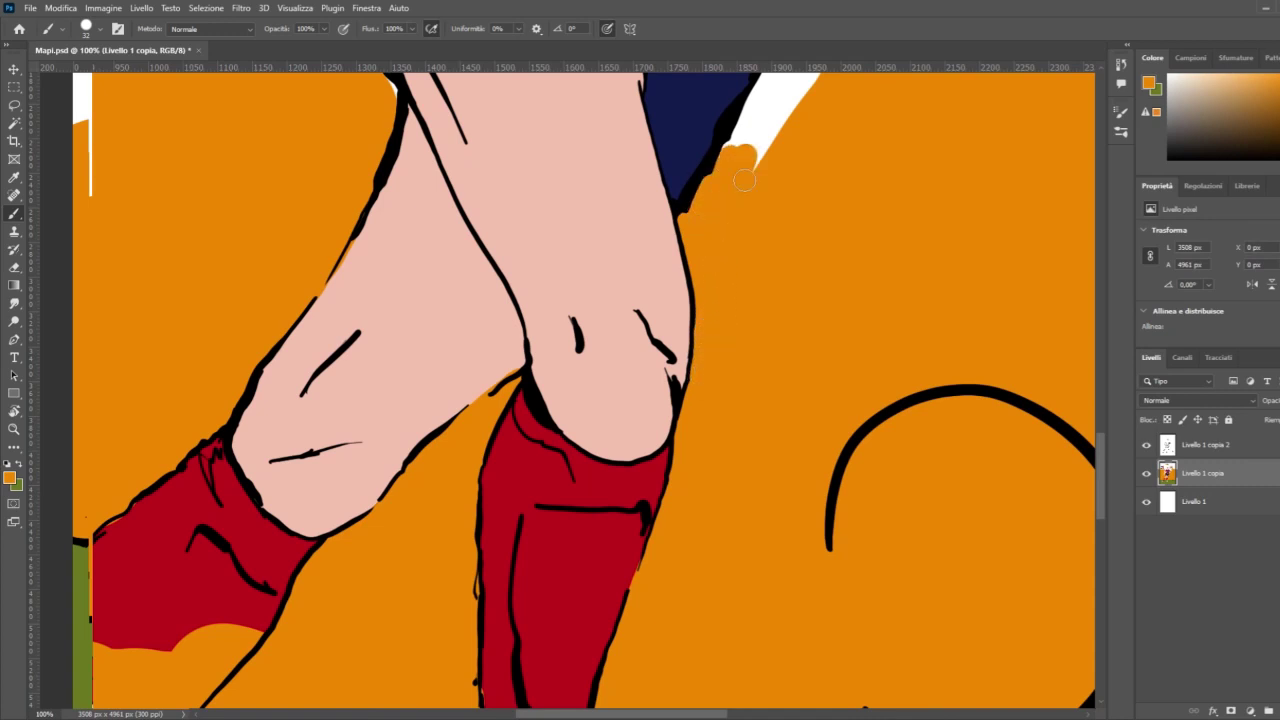
# Step: Fill the white strips along both outer edges of the shorts with orange, close to the outlines
pyautogui.scroll(5, 706, 206)
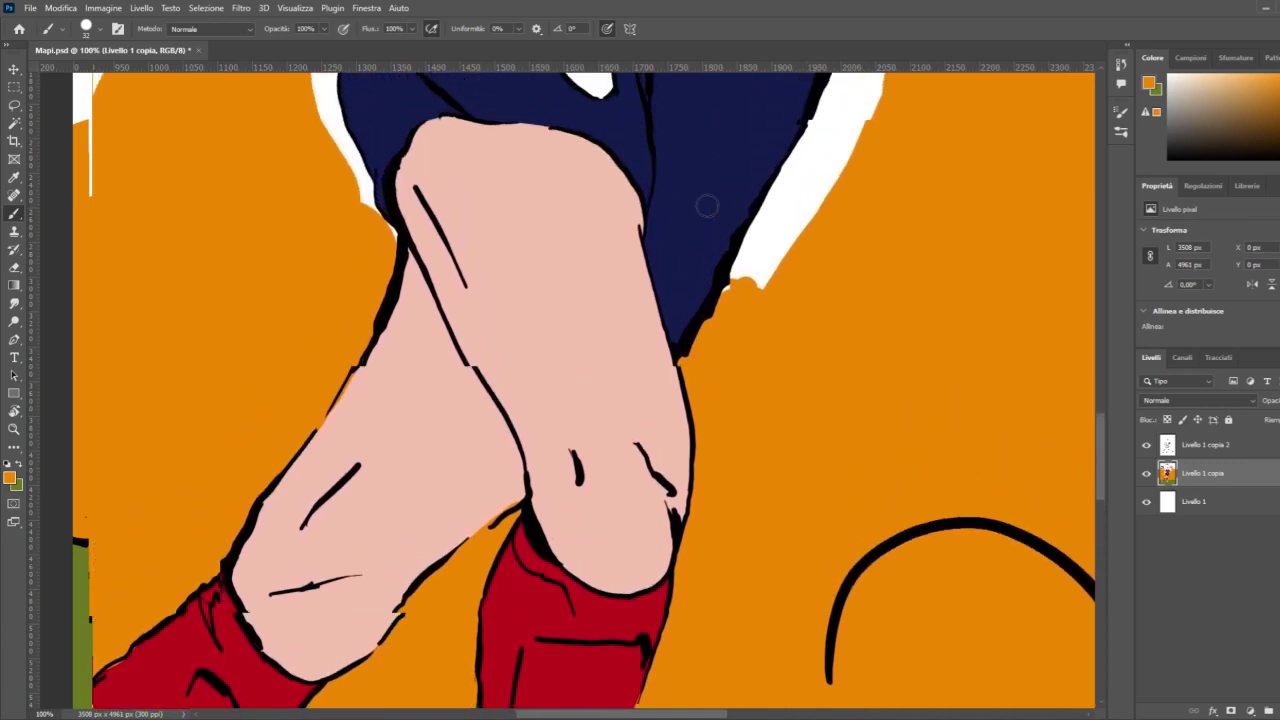
pyautogui.scroll(3, 707, 207)
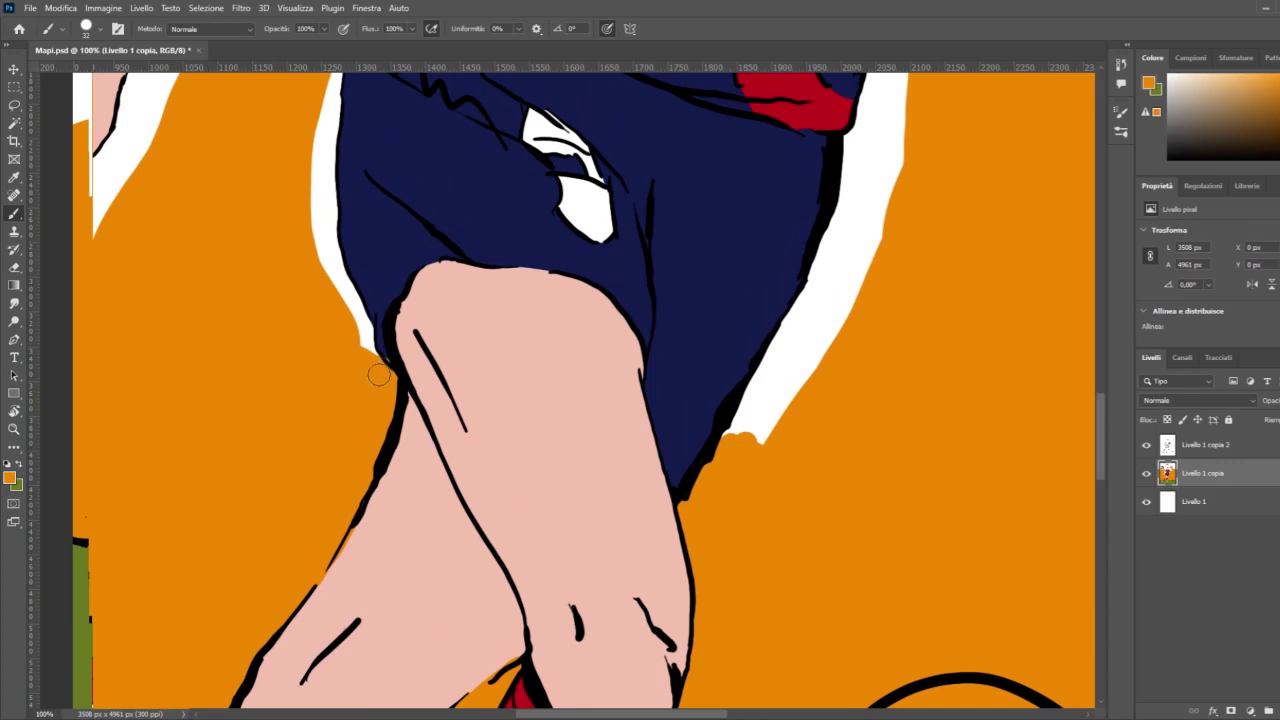
pyautogui.moveTo(363, 346)
pyautogui.mouseDown()
pyautogui.moveTo(327, 230)
pyautogui.moveTo(323, 163)
pyautogui.moveTo(324, 284)
pyautogui.mouseUp()
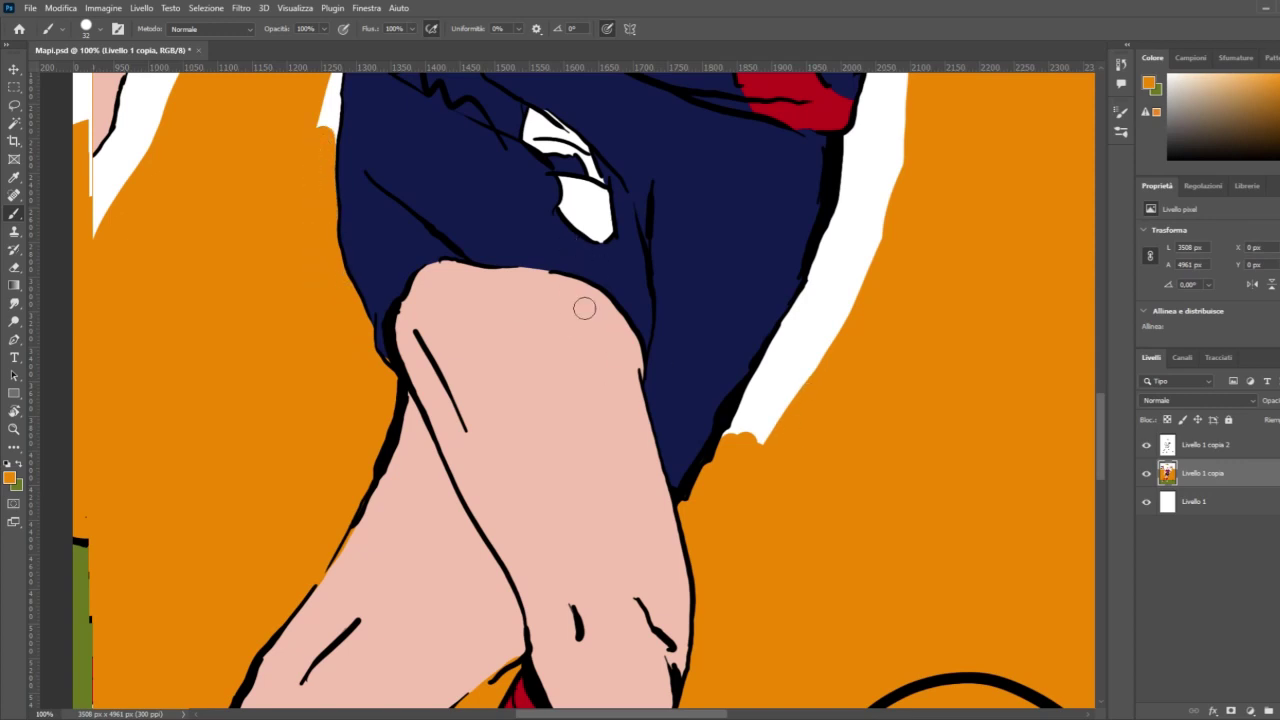
pyautogui.moveTo(729, 441)
pyautogui.mouseDown()
pyautogui.moveTo(851, 215)
pyautogui.moveTo(744, 455)
pyautogui.moveTo(803, 379)
pyautogui.moveTo(885, 223)
pyautogui.moveTo(829, 312)
pyautogui.moveTo(867, 200)
pyautogui.moveTo(842, 211)
pyautogui.moveTo(852, 142)
pyautogui.moveTo(877, 154)
pyautogui.moveTo(909, 211)
pyautogui.mouseUp()
# Step: Fill the white strip beside the shirt hem with orange, from the shorts up to the forearm resting across the torso
pyautogui.scroll(5, 584, 390)
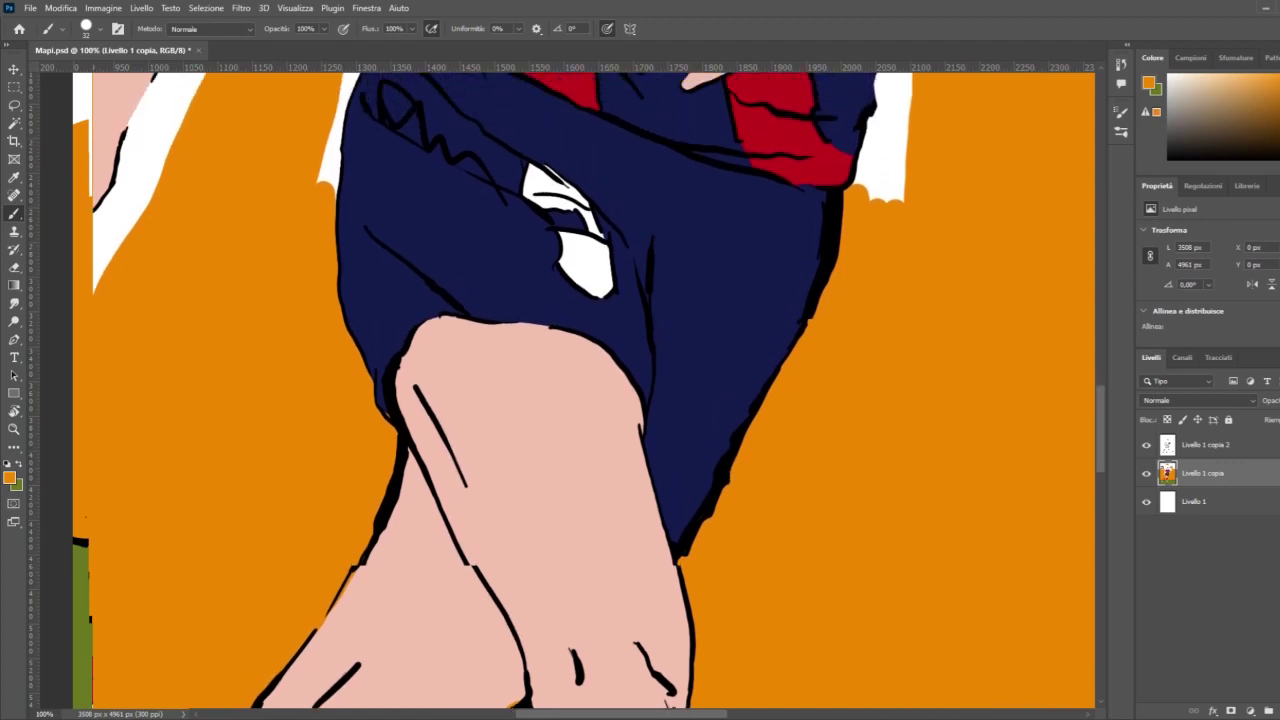
pyautogui.scroll(3, 670, 413)
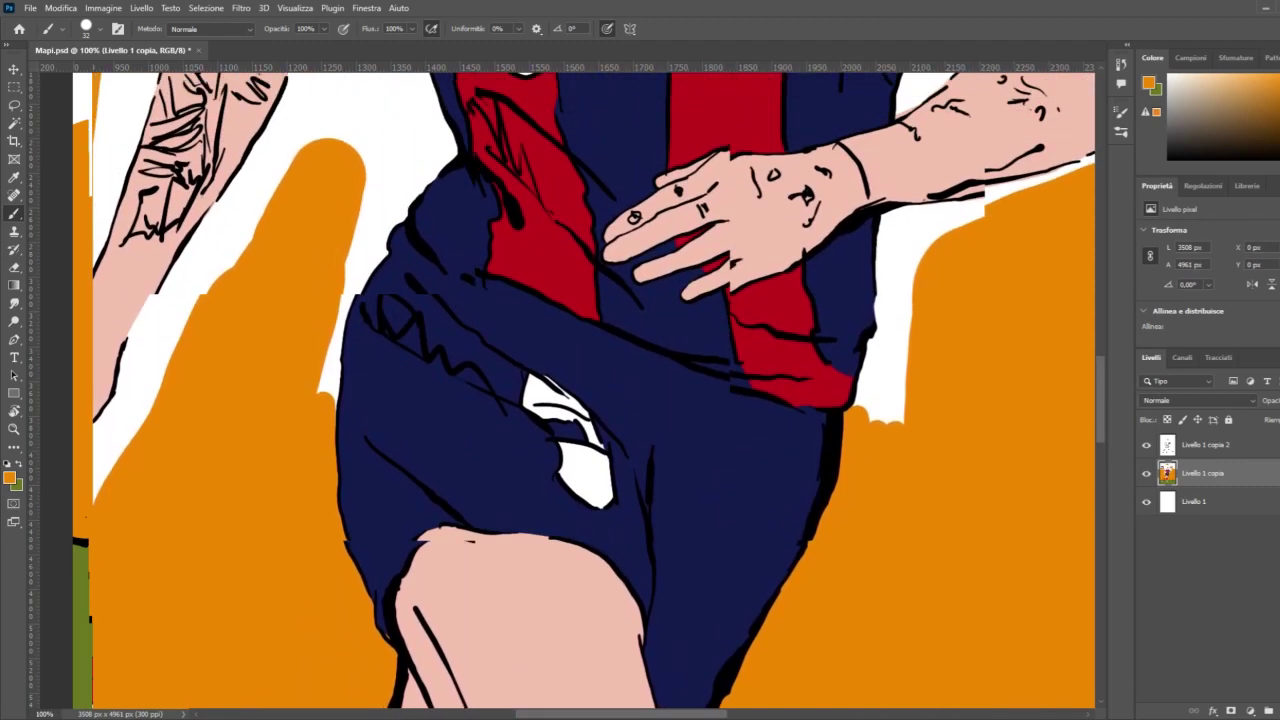
pyautogui.moveTo(890, 254)
pyautogui.mouseDown()
pyautogui.moveTo(884, 365)
pyautogui.moveTo(888, 351)
pyautogui.moveTo(884, 336)
pyautogui.moveTo(855, 446)
pyautogui.moveTo(873, 430)
pyautogui.moveTo(891, 464)
pyautogui.moveTo(904, 458)
pyautogui.moveTo(894, 376)
pyautogui.moveTo(907, 347)
pyautogui.moveTo(898, 258)
pyautogui.moveTo(894, 382)
pyautogui.moveTo(896, 252)
pyautogui.moveTo(931, 253)
pyautogui.moveTo(930, 298)
pyautogui.mouseUp()
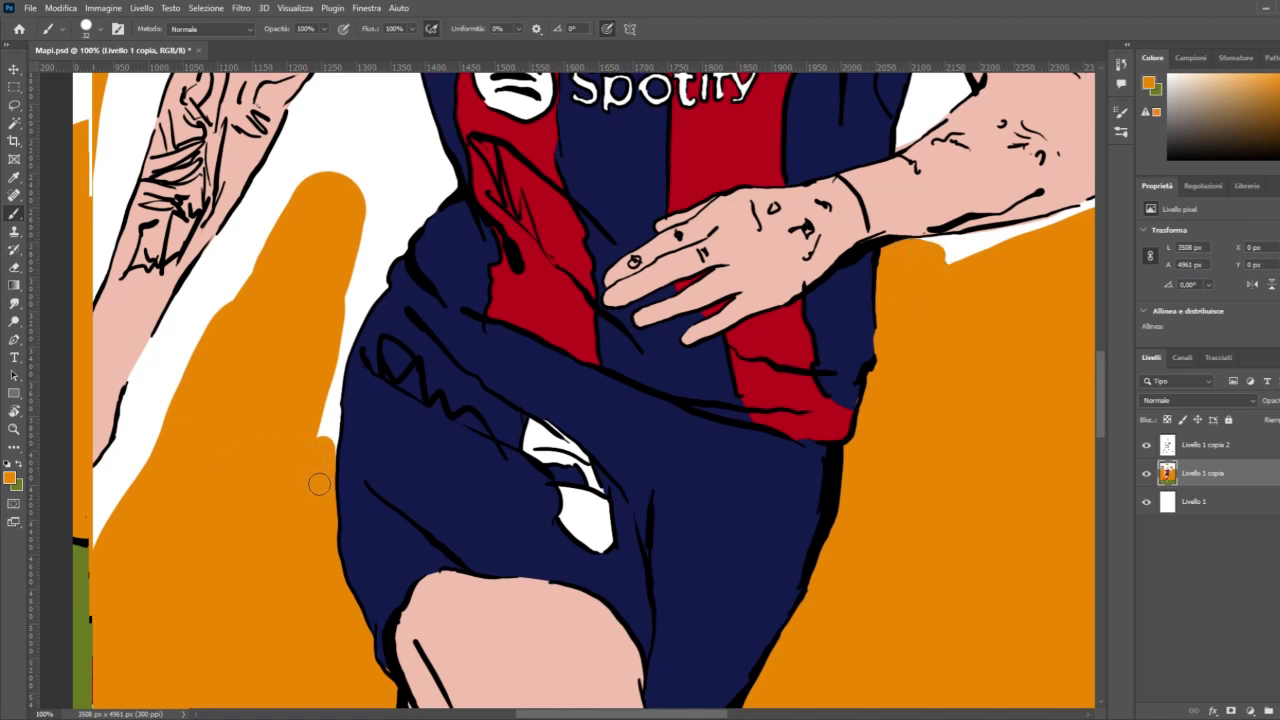
# Step: Fill the white gap between the hanging tattooed arm and the torso with orange up to the armpit, and save the document
pyautogui.moveTo(323, 467)
pyautogui.mouseDown()
pyautogui.moveTo(341, 346)
pyautogui.moveTo(377, 283)
pyautogui.moveTo(358, 296)
pyautogui.moveTo(369, 255)
pyautogui.moveTo(370, 276)
pyautogui.moveTo(447, 184)
pyautogui.moveTo(436, 158)
pyautogui.moveTo(443, 178)
pyautogui.moveTo(391, 218)
pyautogui.moveTo(385, 200)
pyautogui.moveTo(314, 207)
pyautogui.moveTo(316, 174)
pyautogui.moveTo(272, 231)
pyautogui.moveTo(247, 214)
pyautogui.moveTo(233, 230)
pyautogui.moveTo(251, 209)
pyautogui.moveTo(186, 310)
pyautogui.moveTo(235, 265)
pyautogui.moveTo(246, 298)
pyautogui.mouseUp()
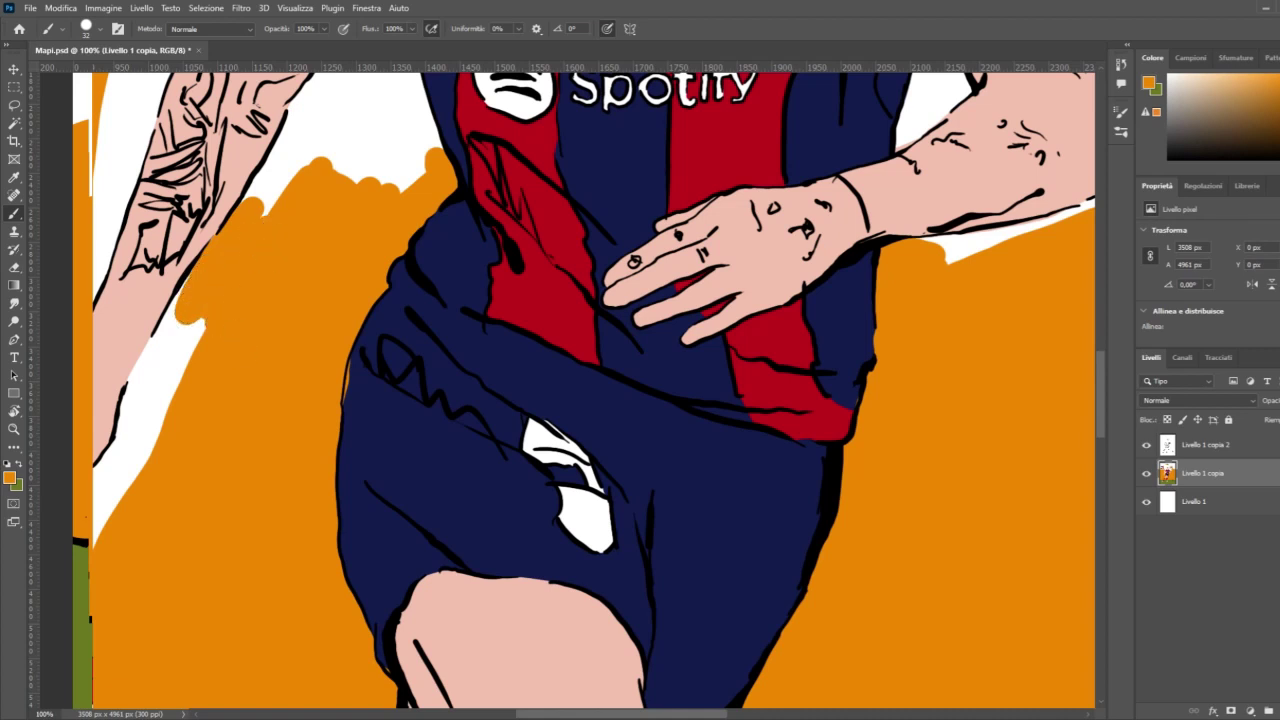
pyautogui.scroll(5, 584, 390)
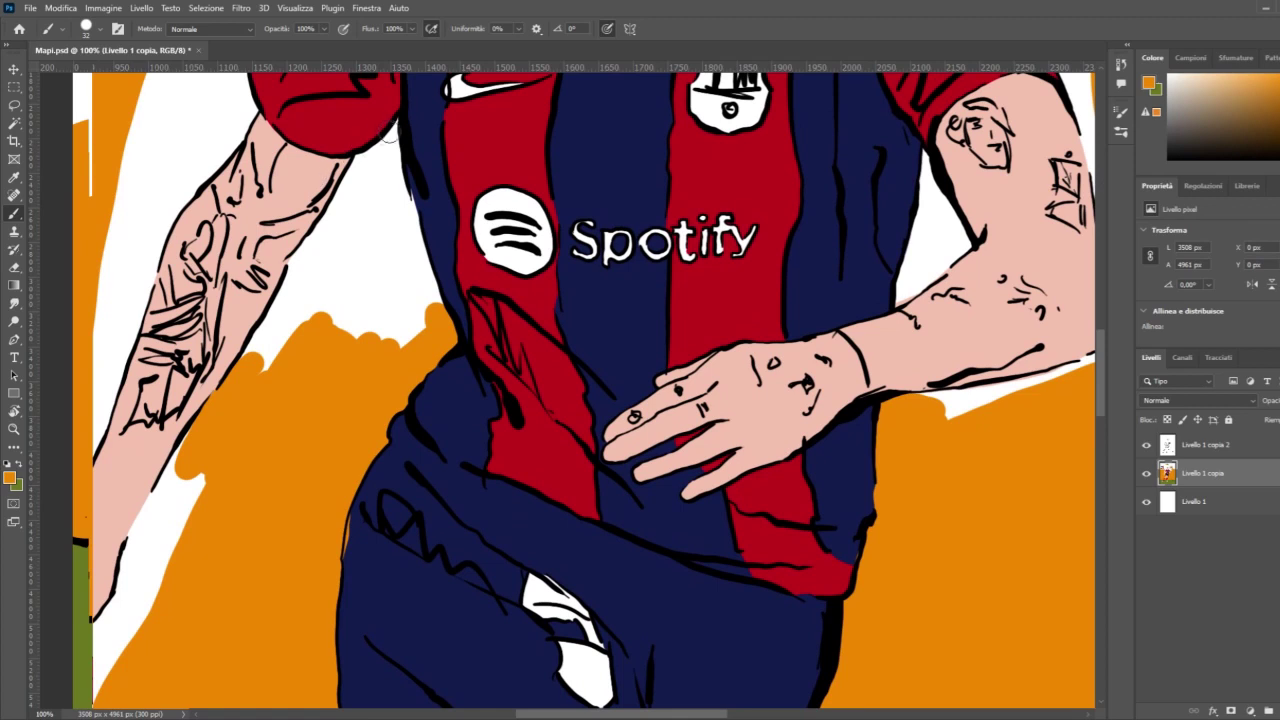
pyautogui.moveTo(398, 122)
pyautogui.mouseDown()
pyautogui.moveTo(432, 312)
pyautogui.moveTo(421, 268)
pyautogui.moveTo(416, 298)
pyautogui.moveTo(407, 272)
pyautogui.moveTo(367, 336)
pyautogui.moveTo(242, 377)
pyautogui.moveTo(265, 337)
pyautogui.mouseUp()
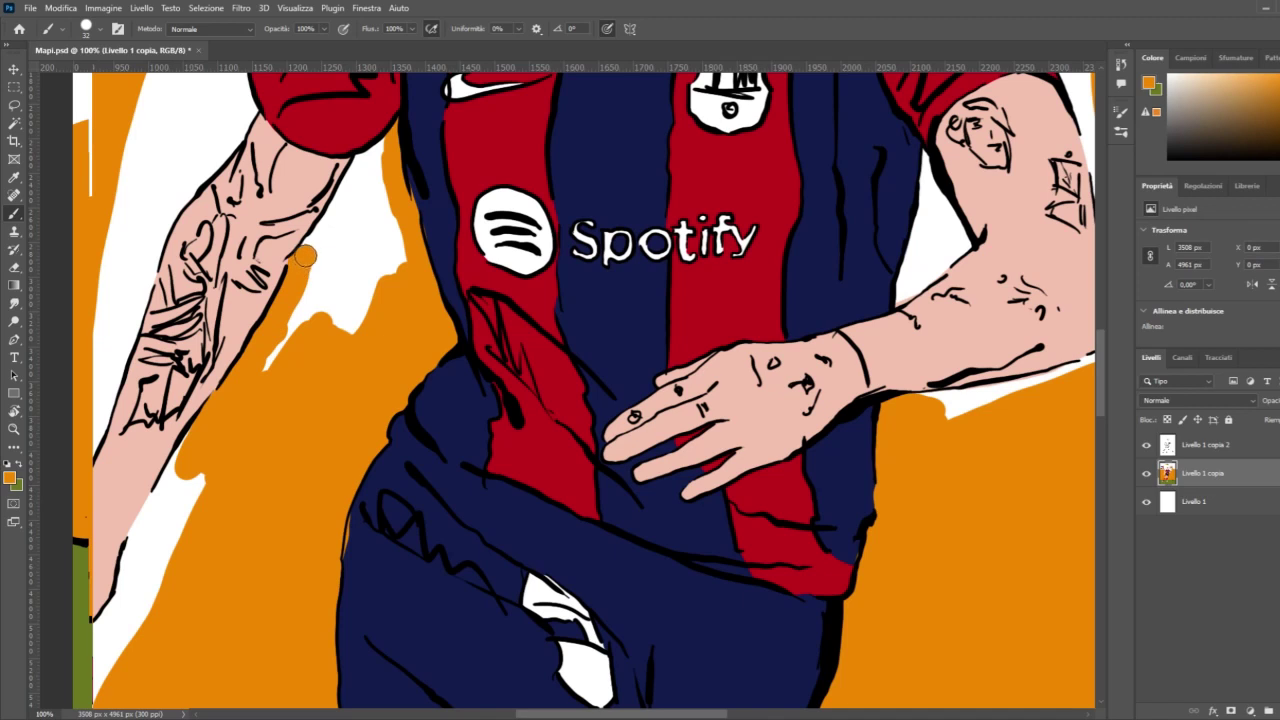
pyautogui.moveTo(323, 233)
pyautogui.mouseDown()
pyautogui.moveTo(383, 146)
pyautogui.moveTo(393, 265)
pyautogui.moveTo(379, 180)
pyautogui.moveTo(392, 130)
pyautogui.mouseUp()
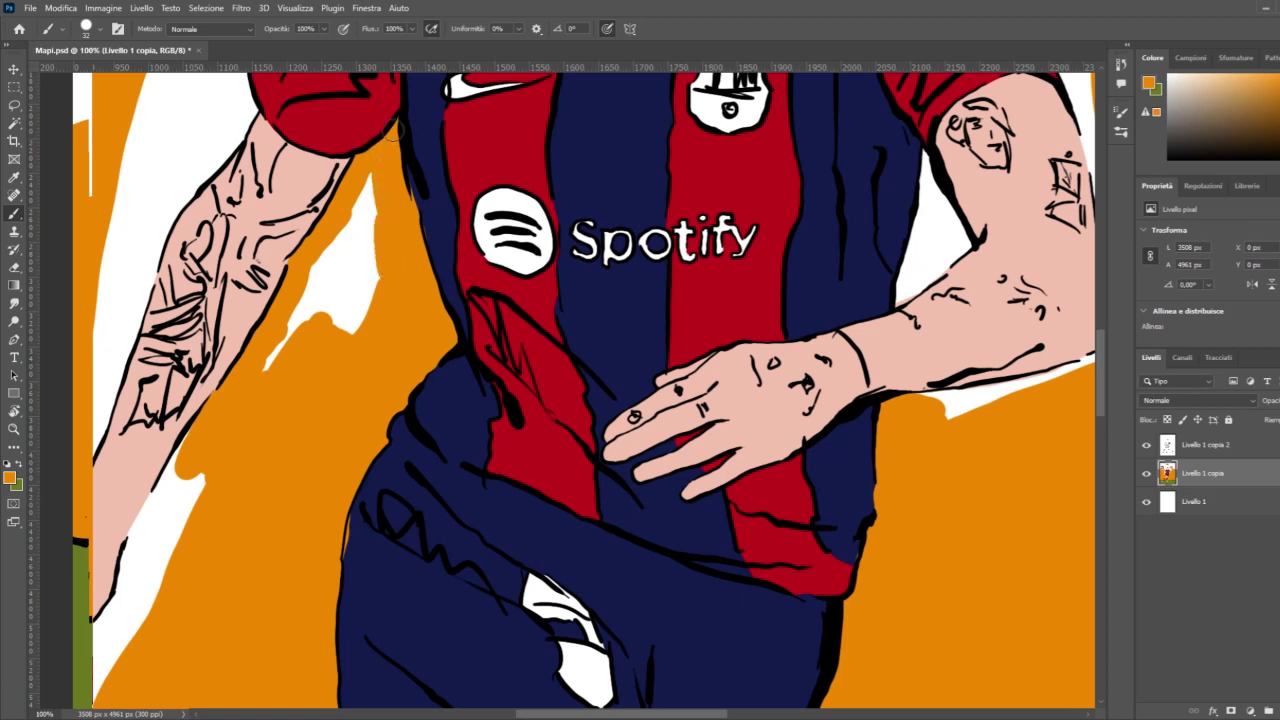
pyautogui.moveTo(370, 208)
pyautogui.mouseDown()
pyautogui.moveTo(277, 354)
pyautogui.moveTo(378, 203)
pyautogui.moveTo(329, 315)
pyautogui.moveTo(359, 311)
pyautogui.mouseUp()
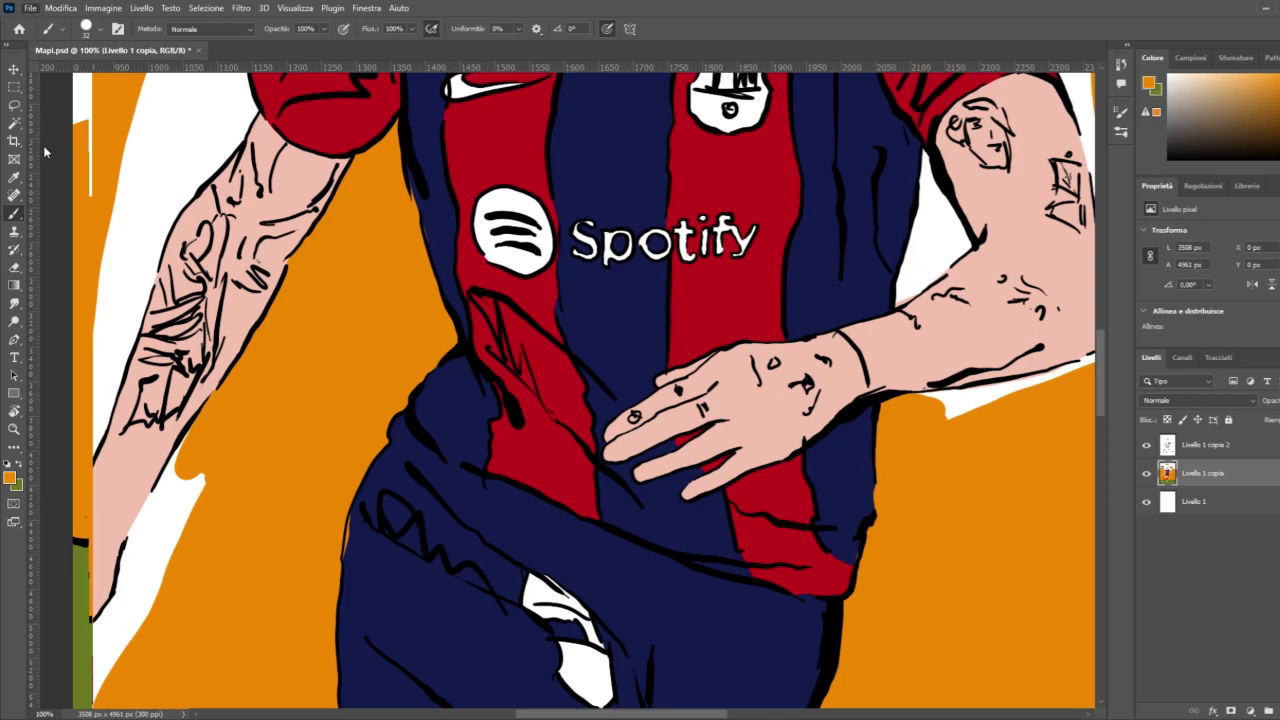
pyautogui.hotkey('ctrl', 's')
# Step: Fill the white border around the hanging hand and lower forearm, including the gap between the fingers, with orange and save the document
pyautogui.scroll(-2, 263, 463)
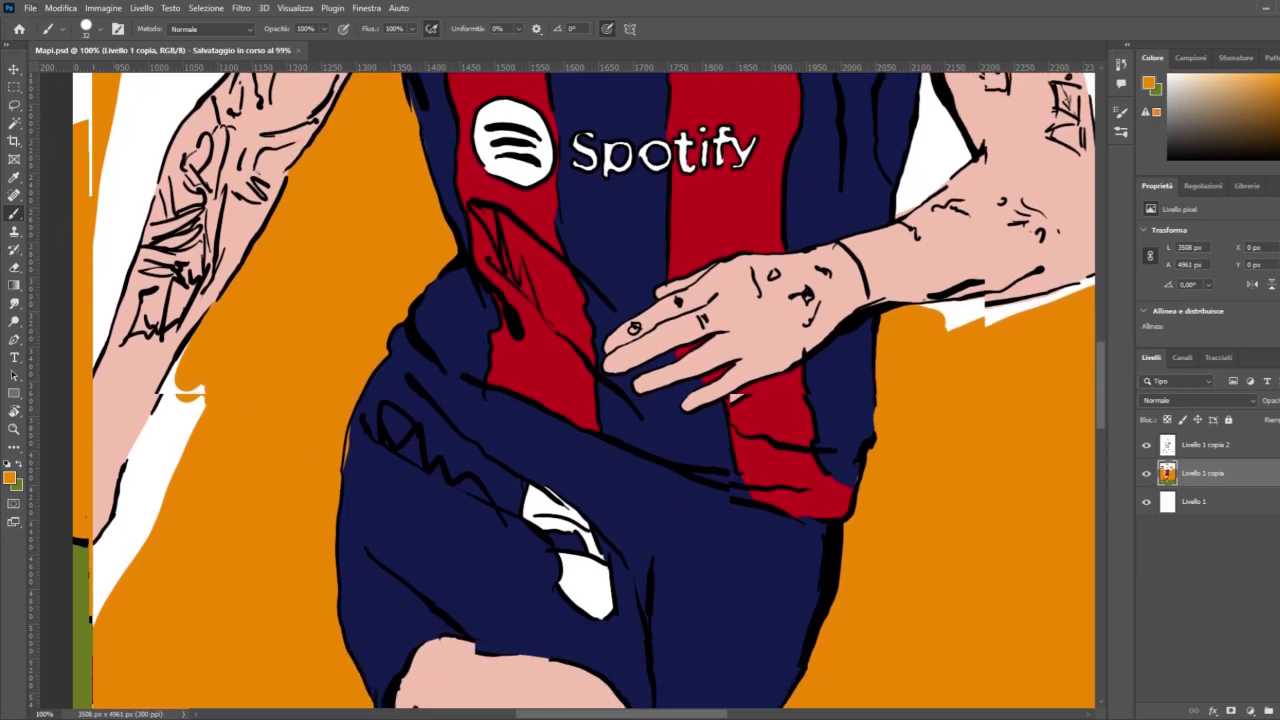
pyautogui.hscroll(-5, 465, 697)
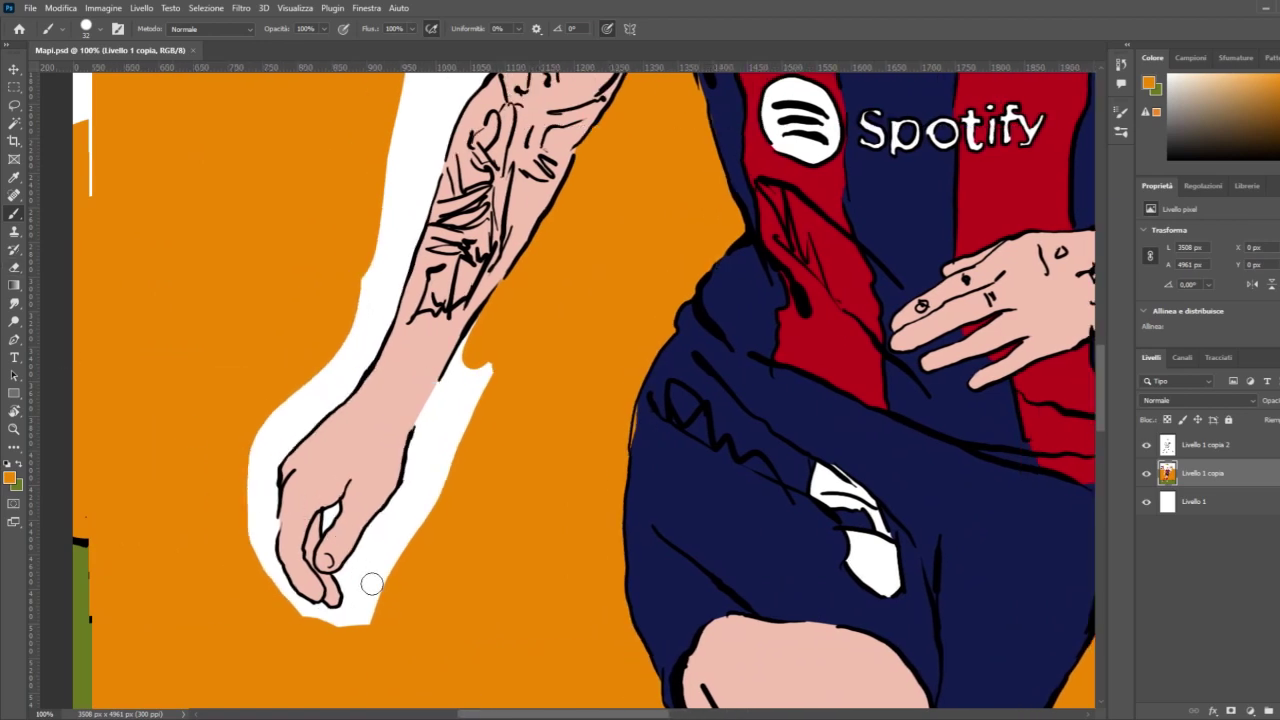
pyautogui.moveTo(371, 586)
pyautogui.mouseDown()
pyautogui.moveTo(347, 574)
pyautogui.moveTo(414, 482)
pyautogui.moveTo(425, 426)
pyautogui.moveTo(463, 358)
pyautogui.mouseUp()
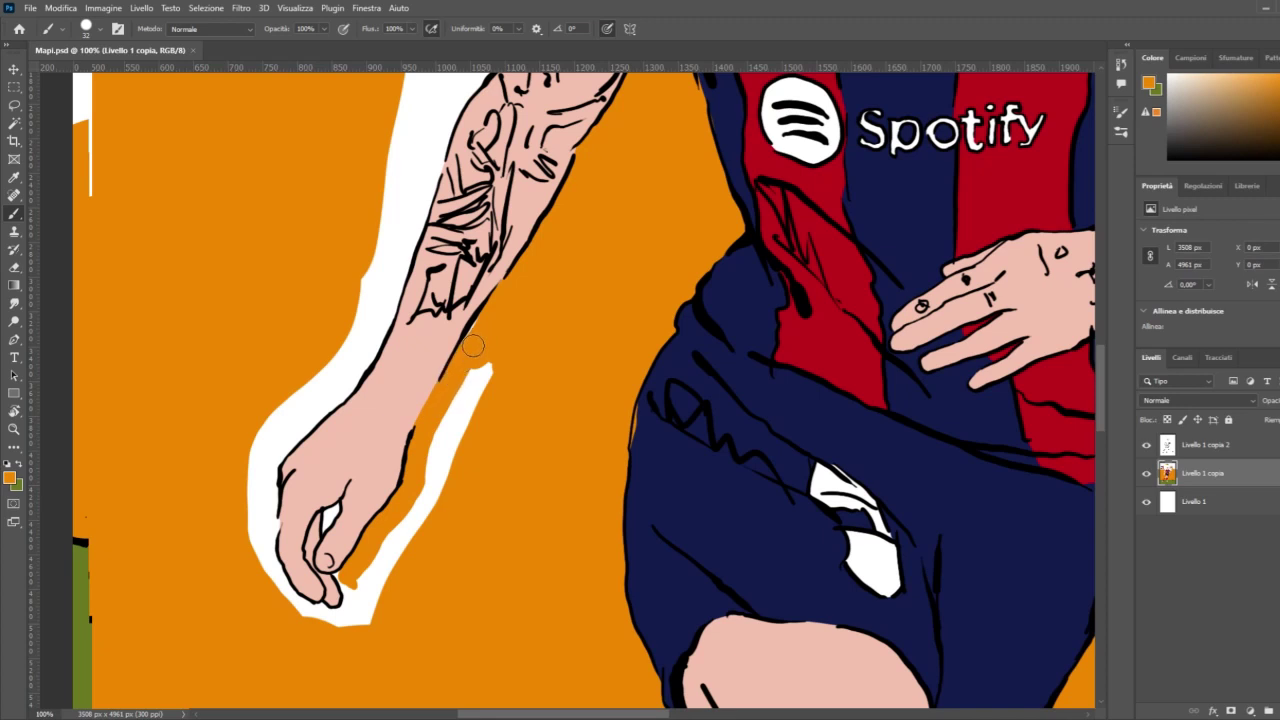
pyautogui.moveTo(473, 343)
pyautogui.mouseDown()
pyautogui.moveTo(491, 357)
pyautogui.moveTo(476, 360)
pyautogui.moveTo(348, 612)
pyautogui.moveTo(360, 620)
pyautogui.moveTo(456, 441)
pyautogui.moveTo(405, 566)
pyautogui.mouseUp()
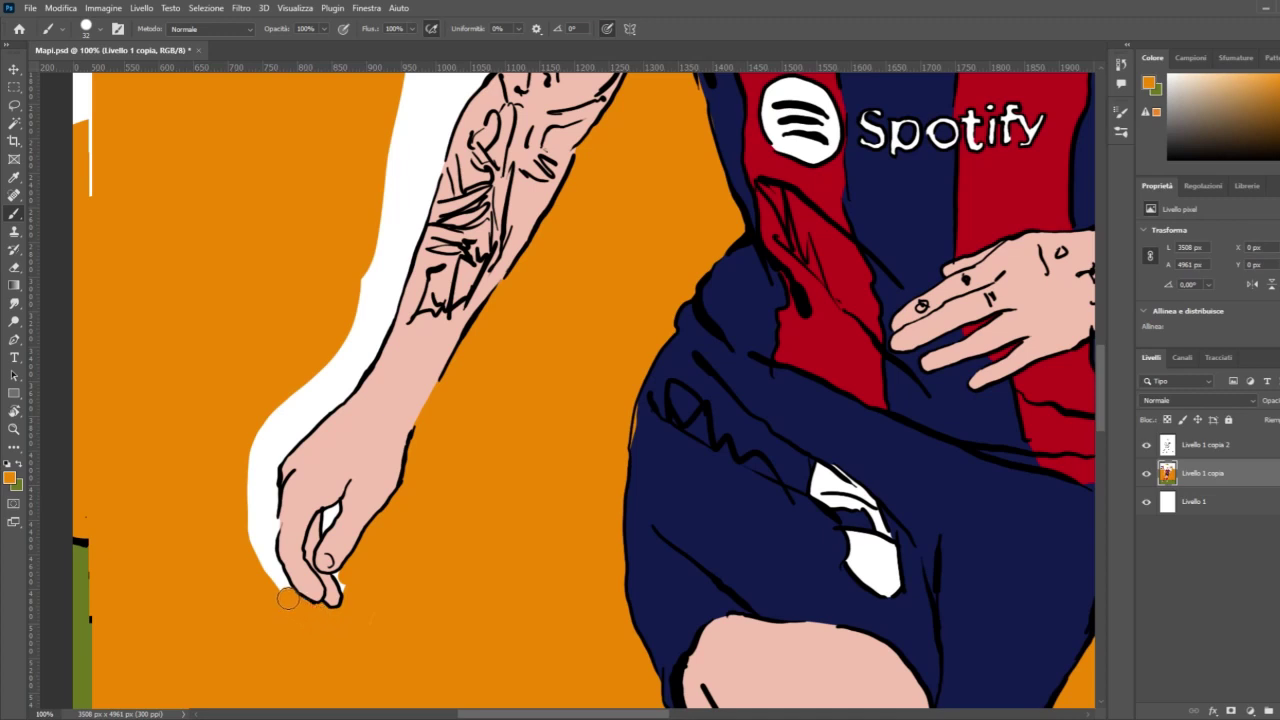
pyautogui.moveTo(270, 567)
pyautogui.mouseDown()
pyautogui.moveTo(272, 434)
pyautogui.moveTo(251, 530)
pyautogui.moveTo(243, 511)
pyautogui.moveTo(269, 407)
pyautogui.moveTo(259, 445)
pyautogui.moveTo(292, 395)
pyautogui.mouseUp()
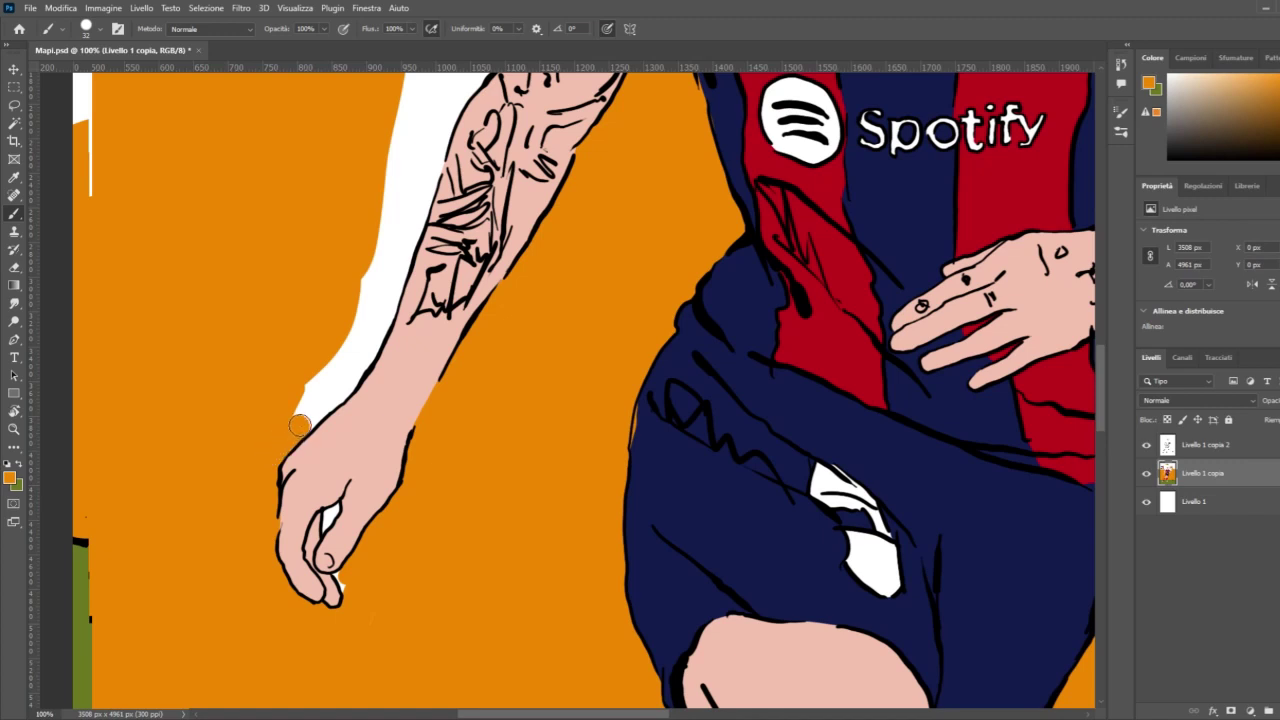
pyautogui.moveTo(299, 425)
pyautogui.mouseDown()
pyautogui.moveTo(360, 354)
pyautogui.moveTo(293, 419)
pyautogui.moveTo(345, 354)
pyautogui.moveTo(314, 381)
pyautogui.moveTo(357, 307)
pyautogui.moveTo(381, 323)
pyautogui.moveTo(365, 353)
pyautogui.moveTo(397, 268)
pyautogui.moveTo(395, 317)
pyautogui.moveTo(378, 286)
pyautogui.moveTo(395, 222)
pyautogui.mouseUp()
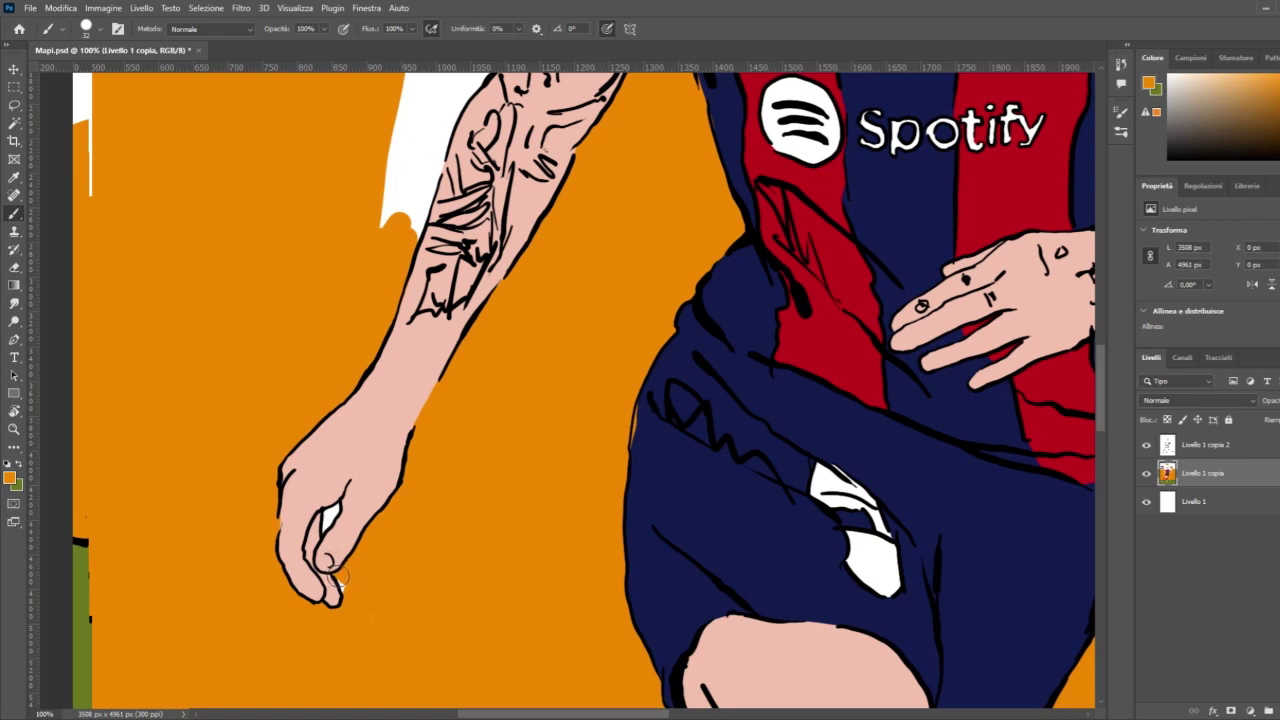
pyautogui.moveTo(328, 522)
pyautogui.mouseDown()
pyautogui.moveTo(336, 506)
pyautogui.moveTo(327, 519)
pyautogui.mouseUp()
pyautogui.hotkey('ctrl', 's')
# Step: Fill the white strip along the outer edge of the tattooed forearm with orange, up to the red sleeve
pyautogui.scroll(5, 340, 274)
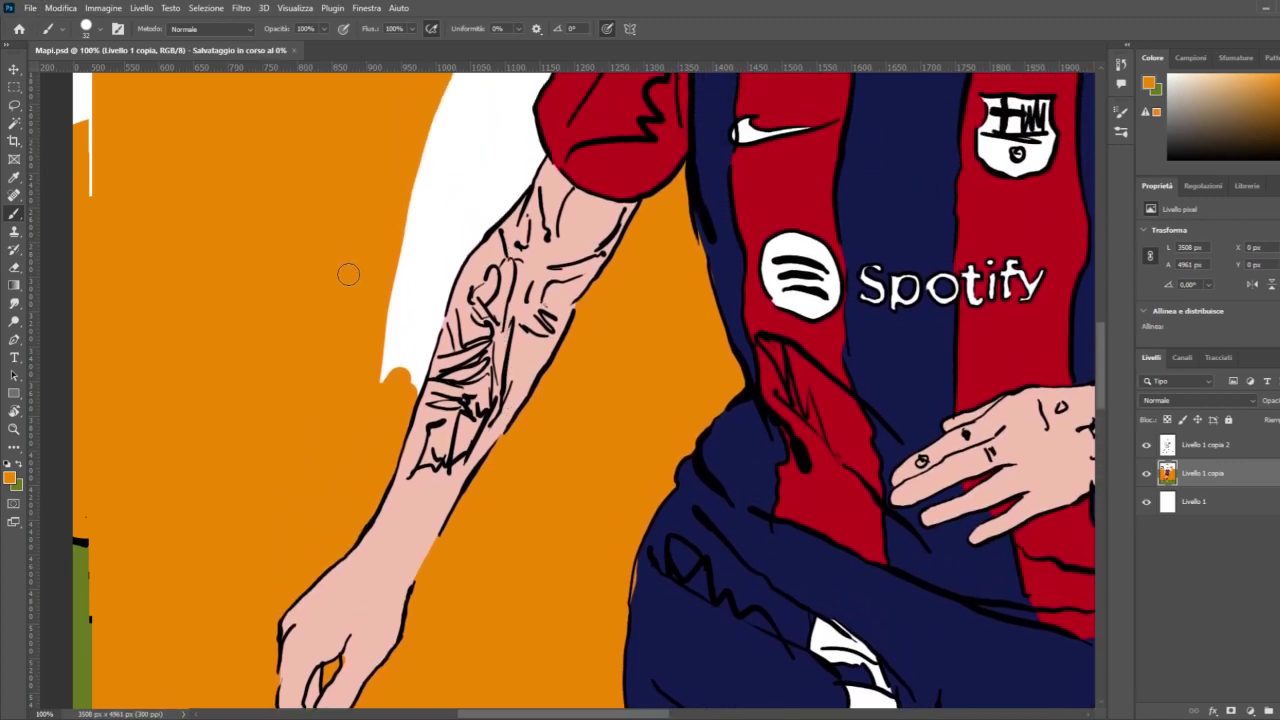
pyautogui.scroll(3, 348, 274)
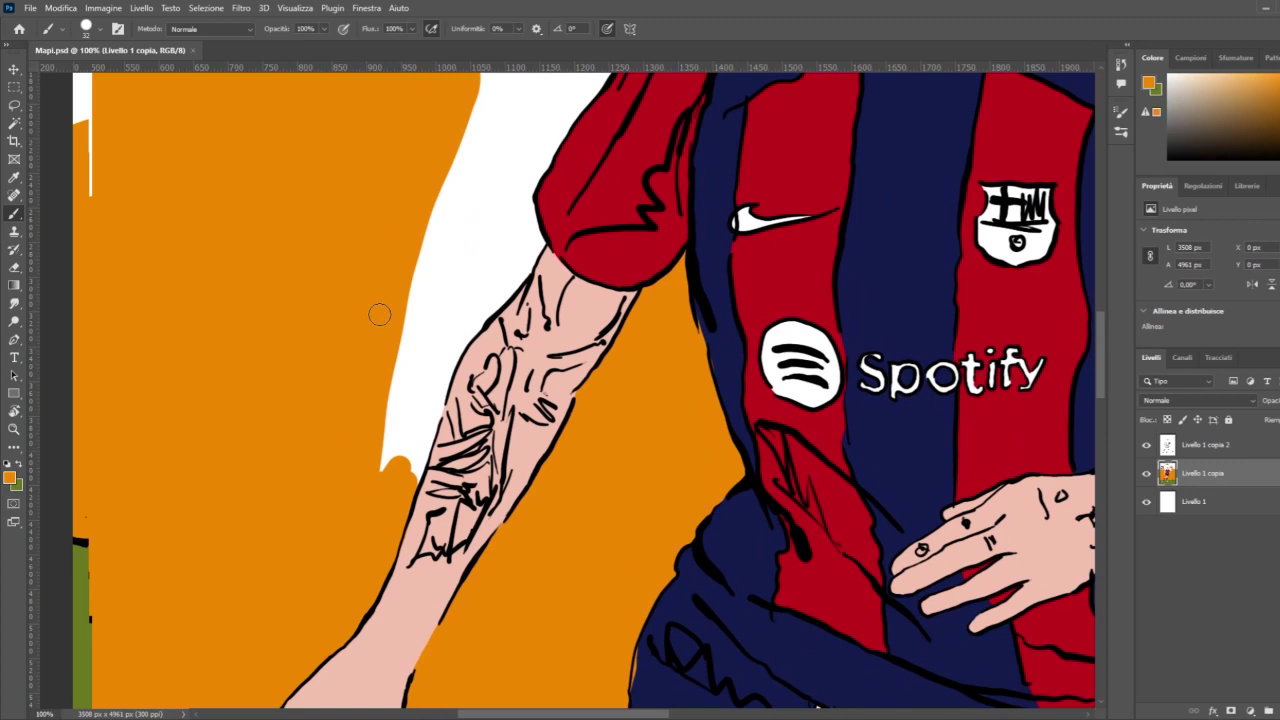
pyautogui.moveTo(428, 254)
pyautogui.mouseDown()
pyautogui.moveTo(380, 430)
pyautogui.moveTo(382, 503)
pyautogui.moveTo(406, 477)
pyautogui.moveTo(396, 519)
pyautogui.moveTo(455, 348)
pyautogui.moveTo(534, 244)
pyautogui.moveTo(523, 197)
pyautogui.moveTo(512, 253)
pyautogui.moveTo(473, 301)
pyautogui.moveTo(394, 462)
pyautogui.moveTo(457, 302)
pyautogui.moveTo(434, 302)
pyautogui.moveTo(418, 331)
pyautogui.moveTo(395, 328)
pyautogui.moveTo(459, 246)
pyautogui.moveTo(491, 253)
pyautogui.mouseUp()
pyautogui.scroll(5, 472, 241)
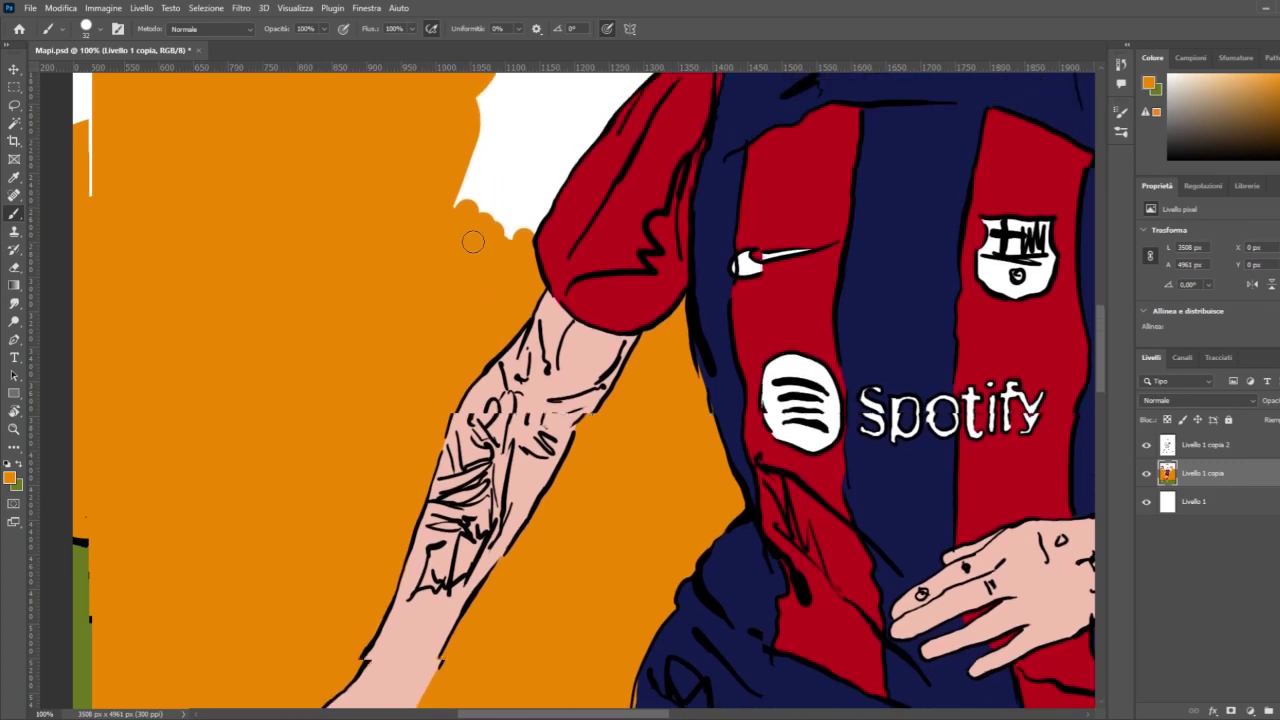
pyautogui.scroll(3, 472, 241)
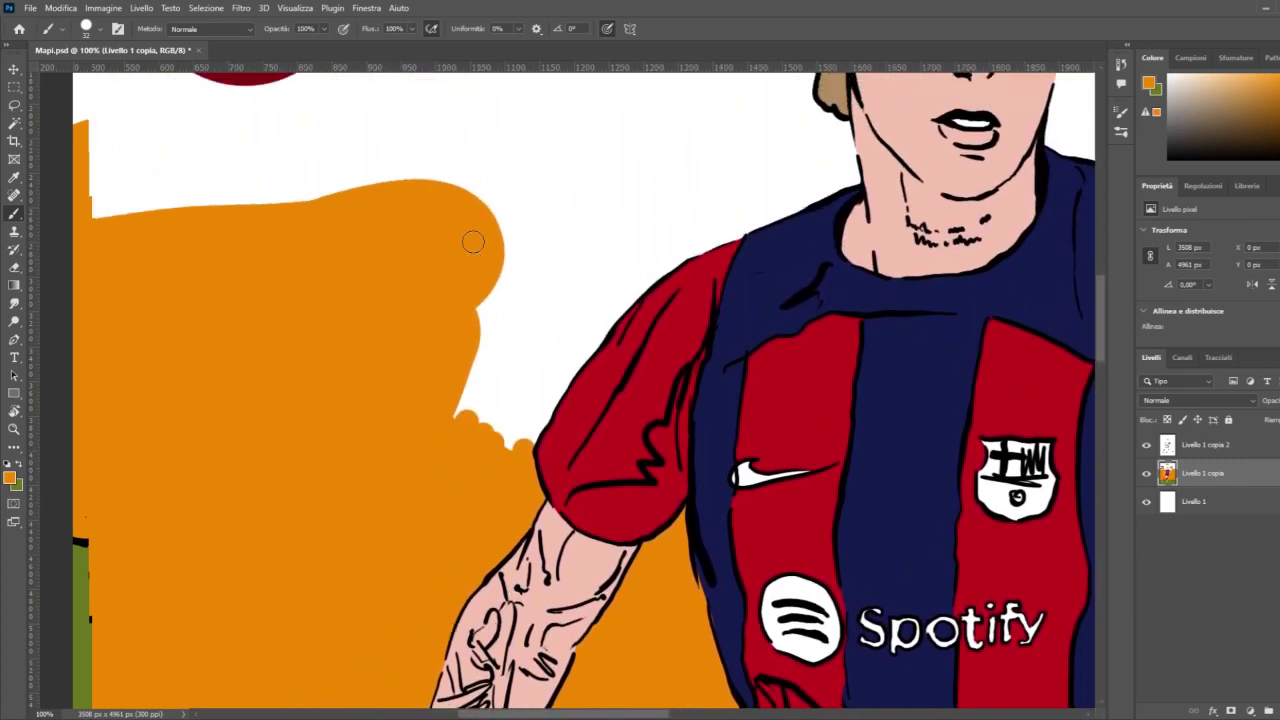
# Step: Paint orange along the outer edge of the red sleeve above the tattooed arm and over the shoulder to the neck
pyautogui.moveTo(513, 479); pyautogui.dragTo(530, 467)
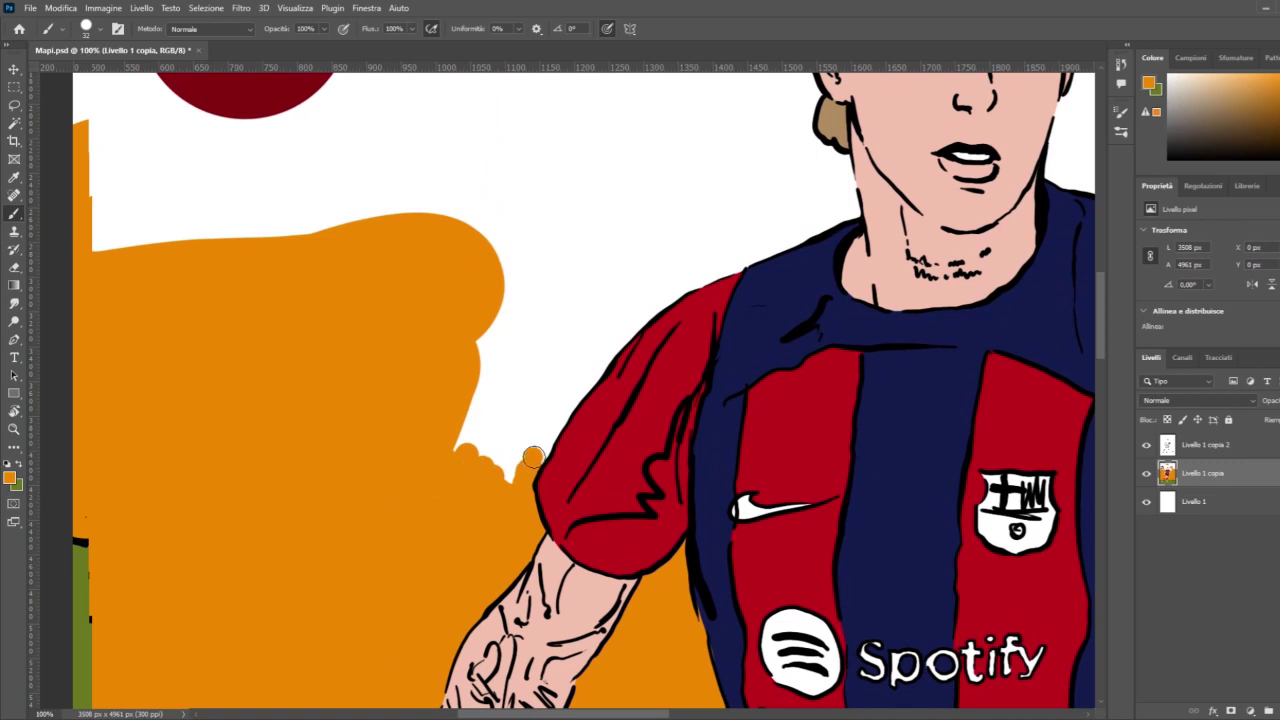
pyautogui.moveTo(543, 436)
pyautogui.mouseDown()
pyautogui.moveTo(599, 358)
pyautogui.moveTo(480, 489)
pyautogui.moveTo(468, 474)
pyautogui.moveTo(439, 491)
pyautogui.moveTo(466, 358)
pyautogui.moveTo(439, 390)
pyautogui.mouseUp()
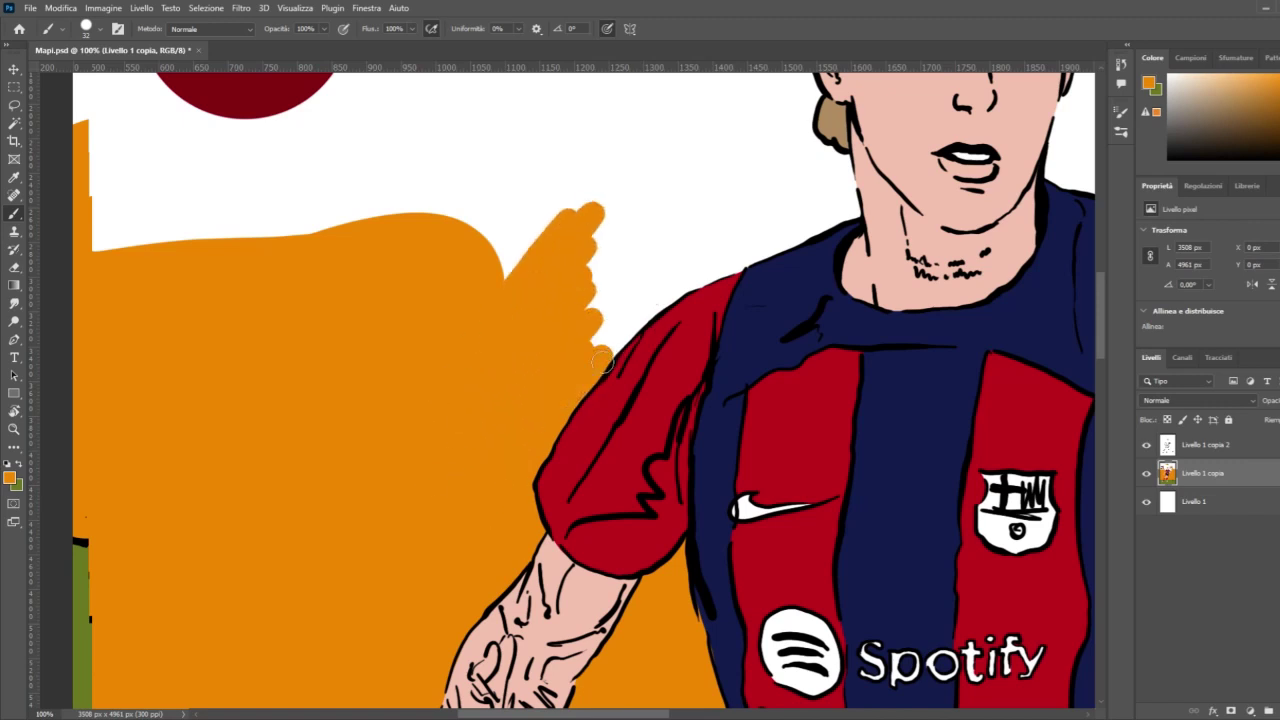
pyautogui.moveTo(601, 357)
pyautogui.mouseDown()
pyautogui.moveTo(687, 277)
pyautogui.moveTo(556, 369)
pyautogui.moveTo(579, 323)
pyautogui.moveTo(558, 321)
pyautogui.moveTo(532, 287)
pyautogui.mouseUp()
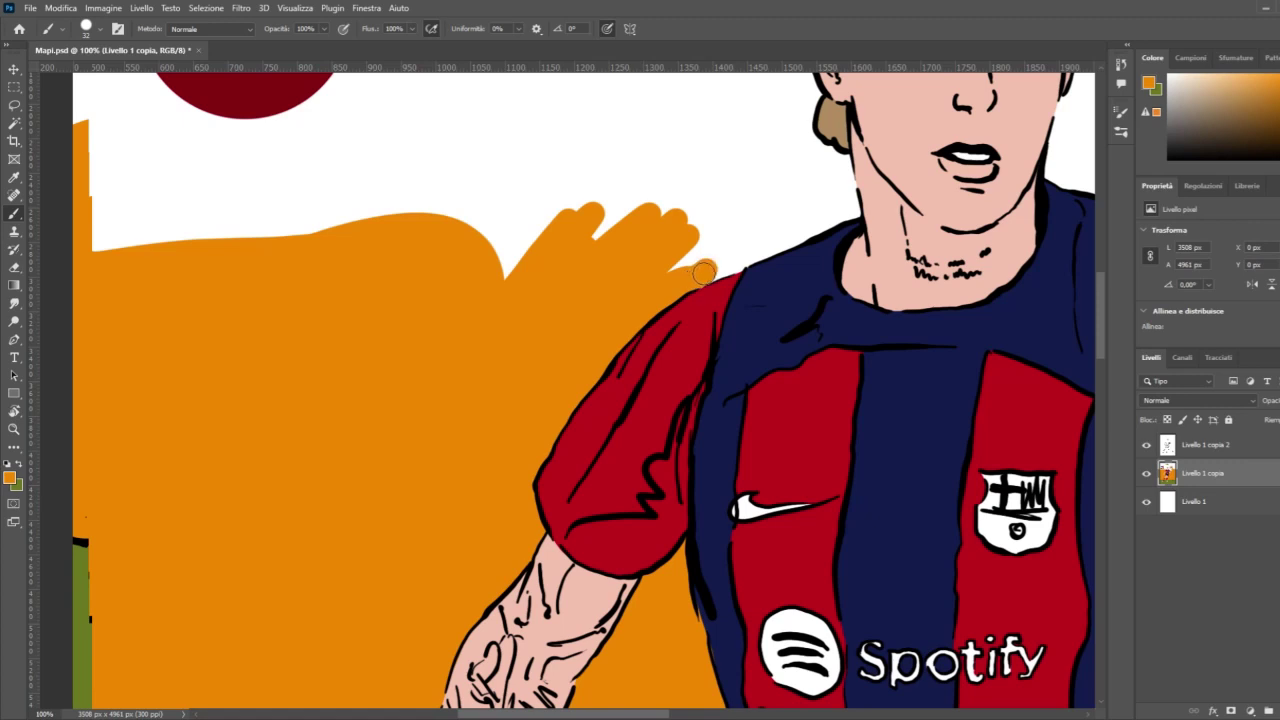
pyautogui.moveTo(720, 265); pyautogui.dragTo(722, 263)
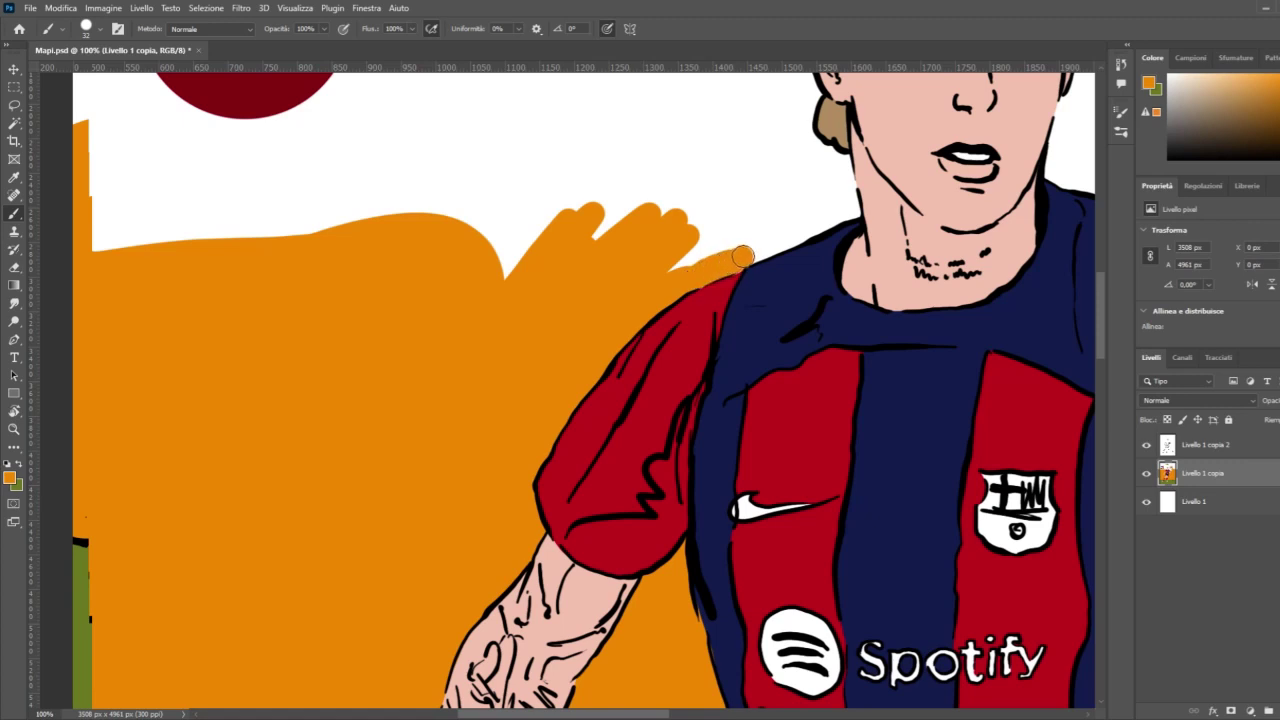
pyautogui.moveTo(752, 253); pyautogui.dragTo(835, 216)
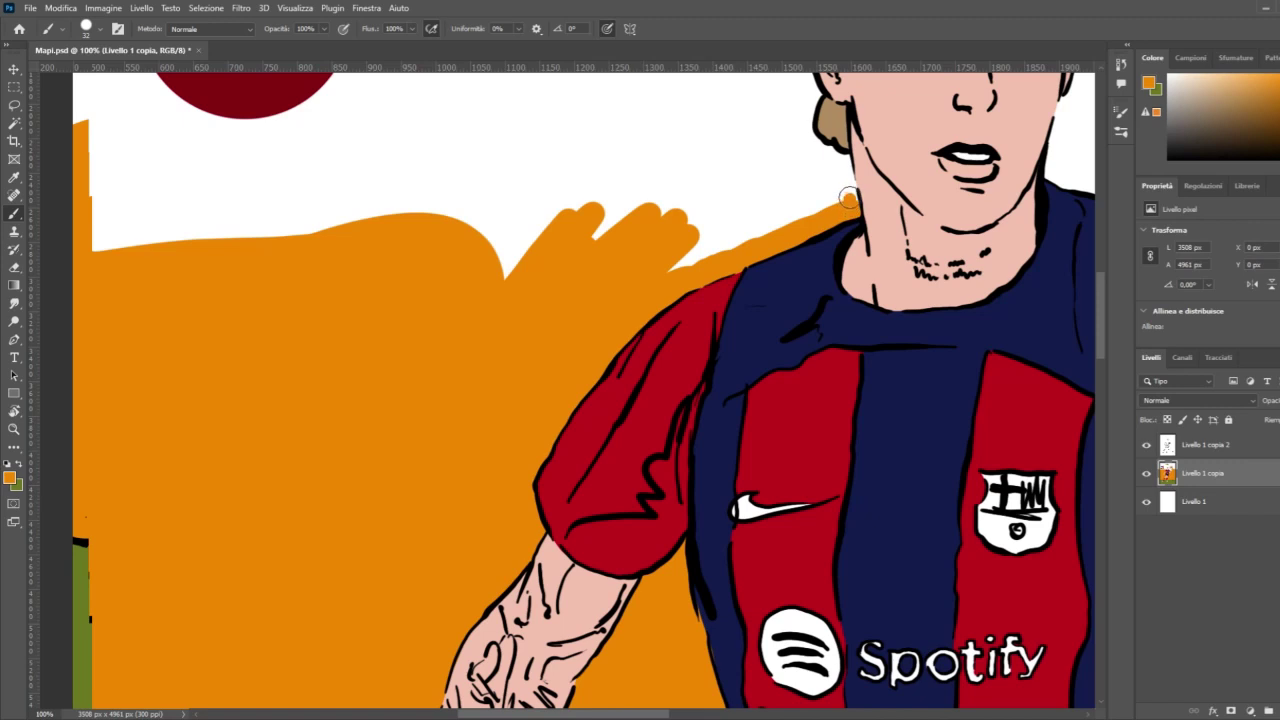
# Step: Paint orange along the neck, hair bun, ear and hair, and widen the fill into the white area towards the dark red circle
pyautogui.moveTo(851, 207); pyautogui.dragTo(845, 165)
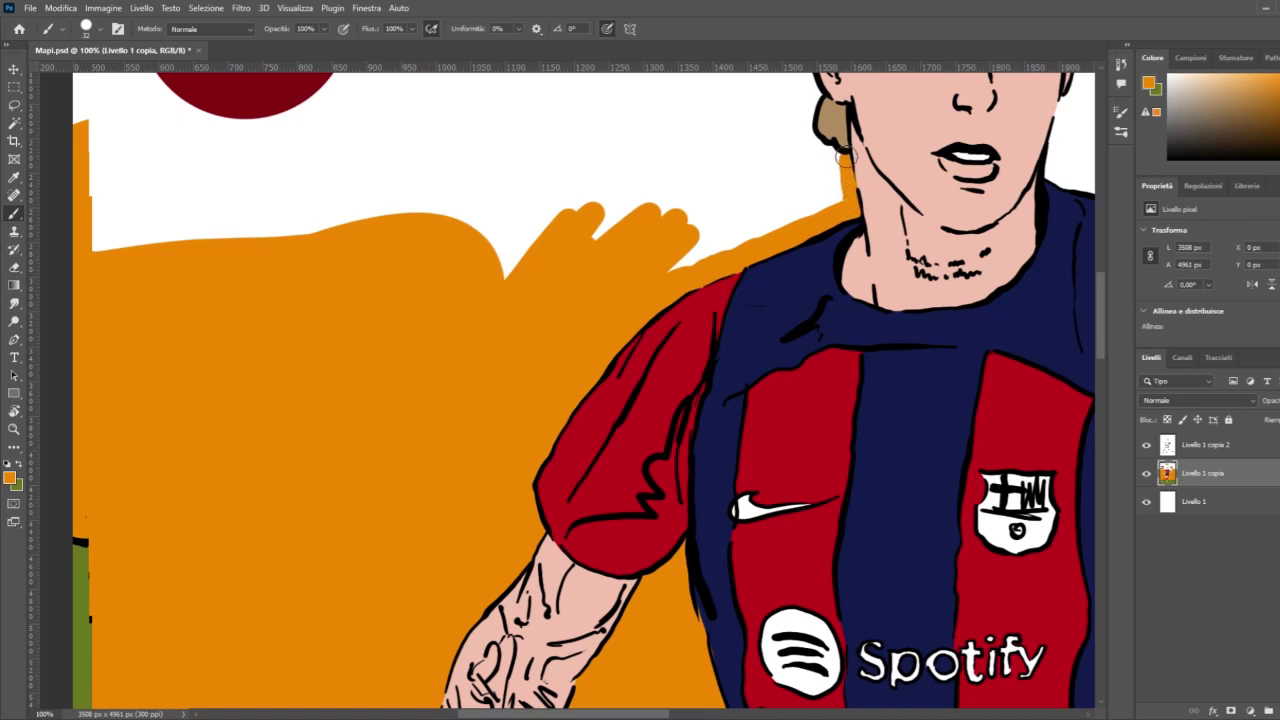
pyautogui.moveTo(826, 153)
pyautogui.mouseDown()
pyautogui.moveTo(801, 130)
pyautogui.moveTo(832, 168)
pyautogui.moveTo(830, 204)
pyautogui.moveTo(735, 228)
pyautogui.mouseUp()
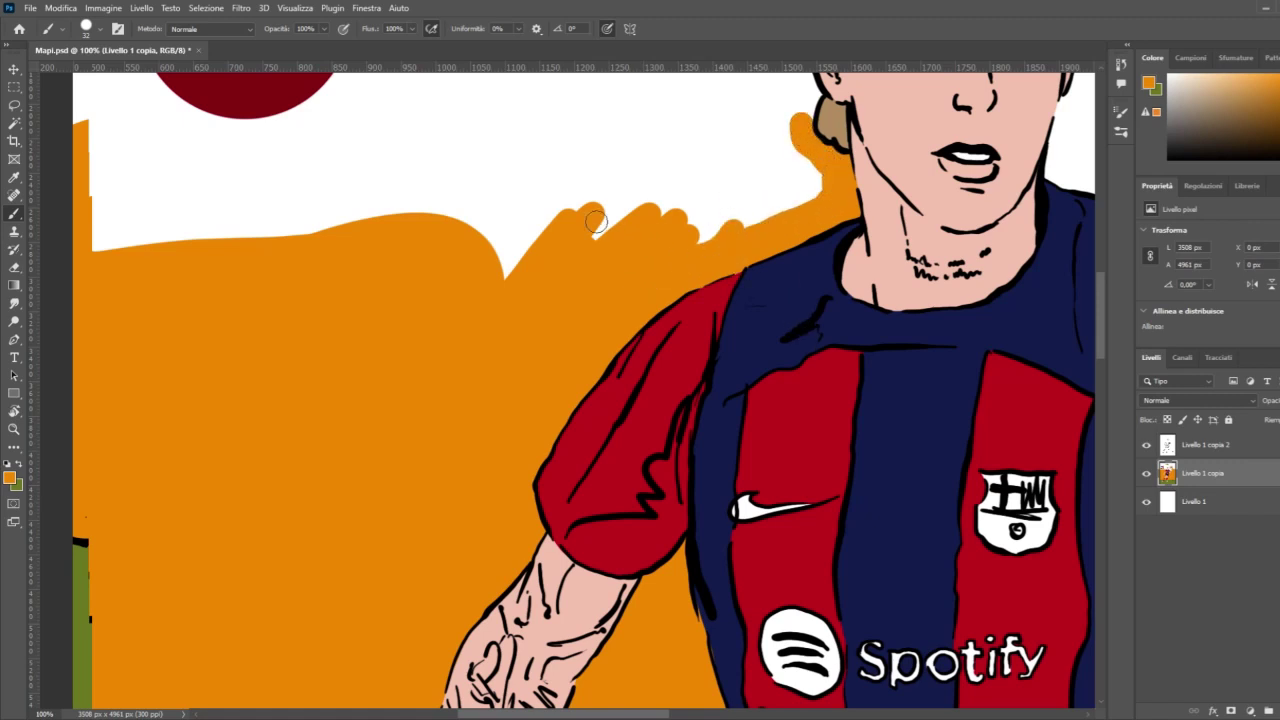
pyautogui.scroll(5, 611, 177)
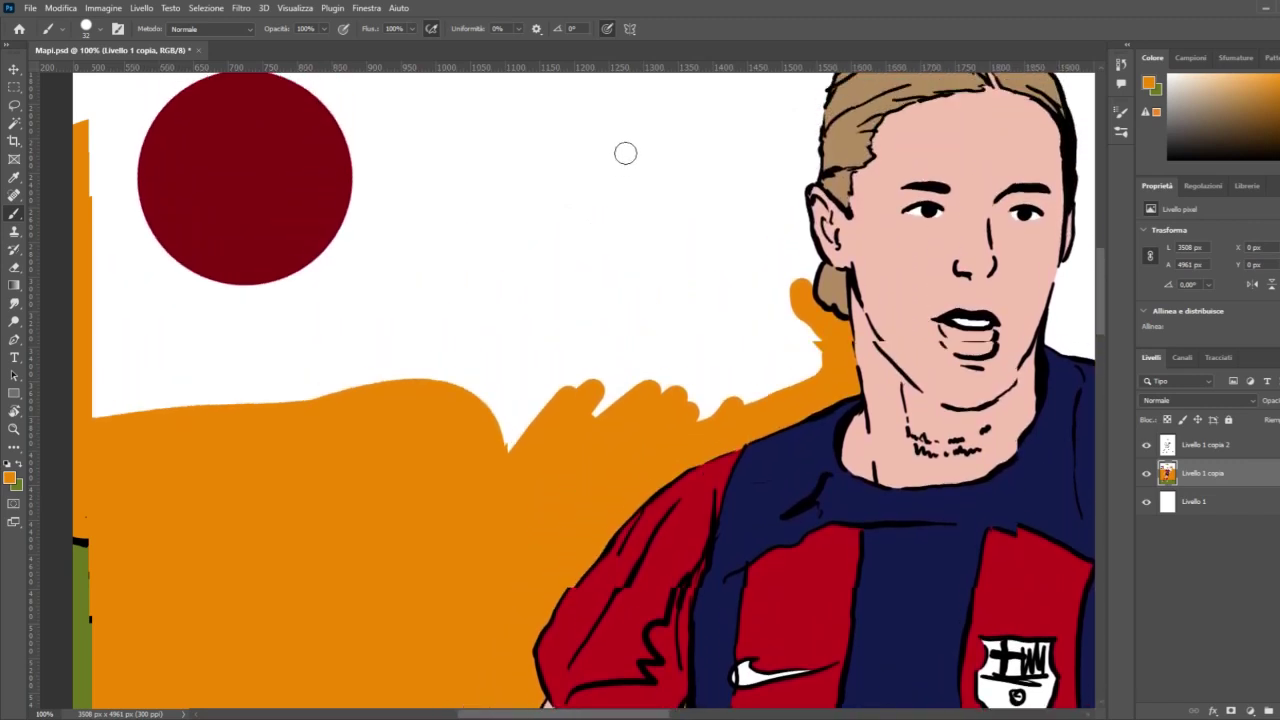
pyautogui.scroll(1, 625, 153)
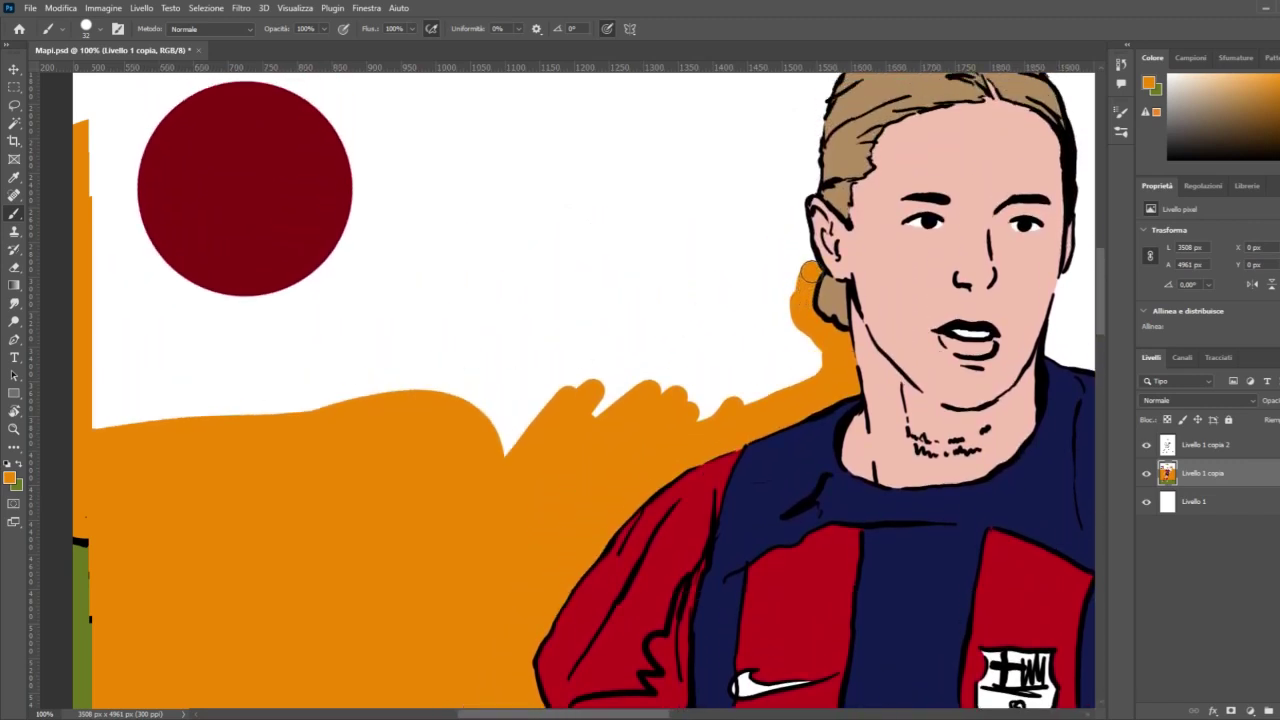
pyautogui.moveTo(810, 271)
pyautogui.mouseDown()
pyautogui.moveTo(796, 210)
pyautogui.moveTo(790, 278)
pyautogui.moveTo(807, 341)
pyautogui.moveTo(795, 375)
pyautogui.moveTo(728, 408)
pyautogui.moveTo(766, 337)
pyautogui.moveTo(680, 352)
pyautogui.mouseUp()
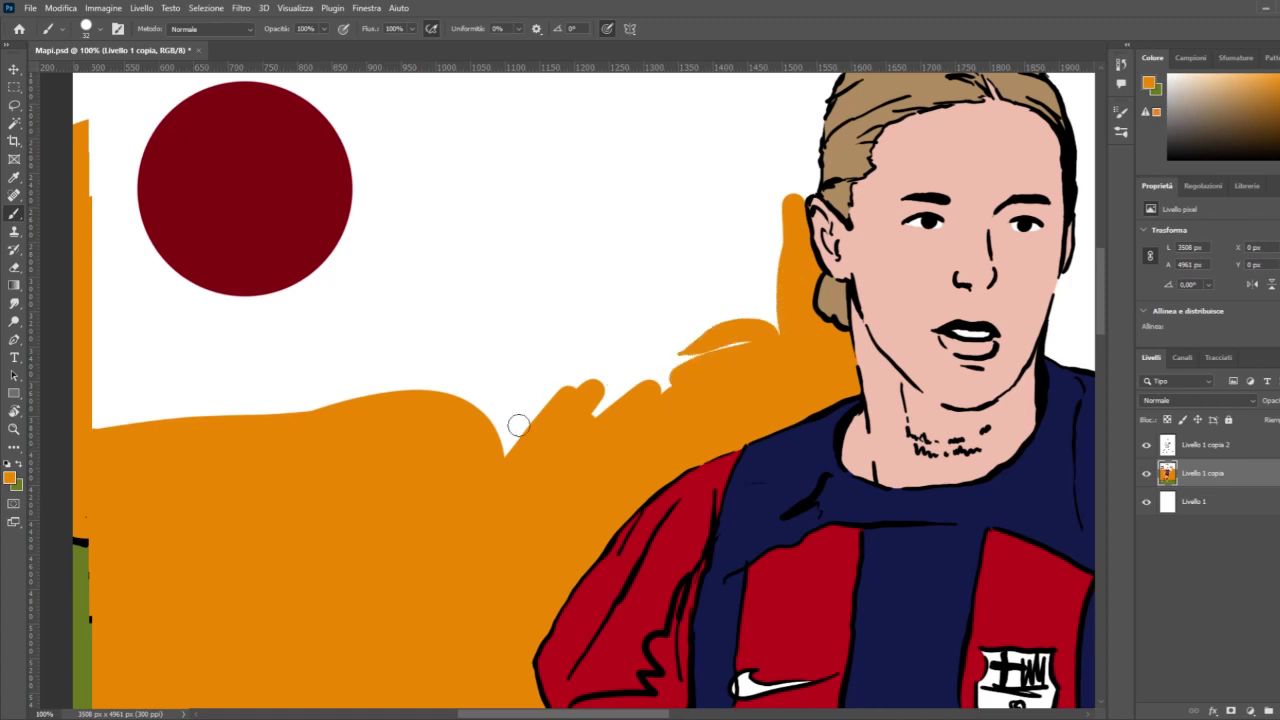
pyautogui.moveTo(455, 385)
pyautogui.mouseDown()
pyautogui.moveTo(485, 344)
pyautogui.moveTo(554, 483)
pyautogui.moveTo(582, 459)
pyautogui.moveTo(605, 303)
pyautogui.moveTo(671, 231)
pyautogui.moveTo(777, 341)
pyautogui.mouseUp()
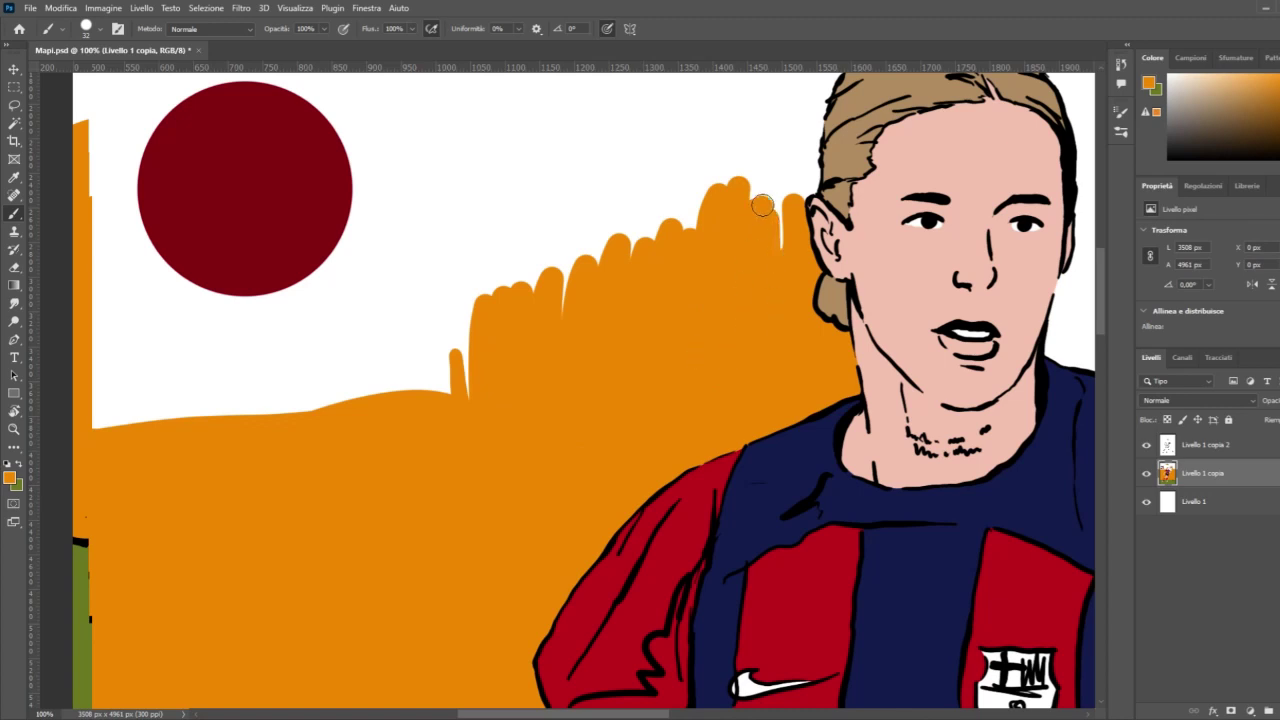
pyautogui.moveTo(762, 205)
pyautogui.mouseDown()
pyautogui.moveTo(774, 257)
pyautogui.moveTo(812, 110)
pyautogui.moveTo(775, 160)
pyautogui.moveTo(700, 190)
pyautogui.moveTo(711, 127)
pyautogui.moveTo(628, 234)
pyautogui.mouseUp()
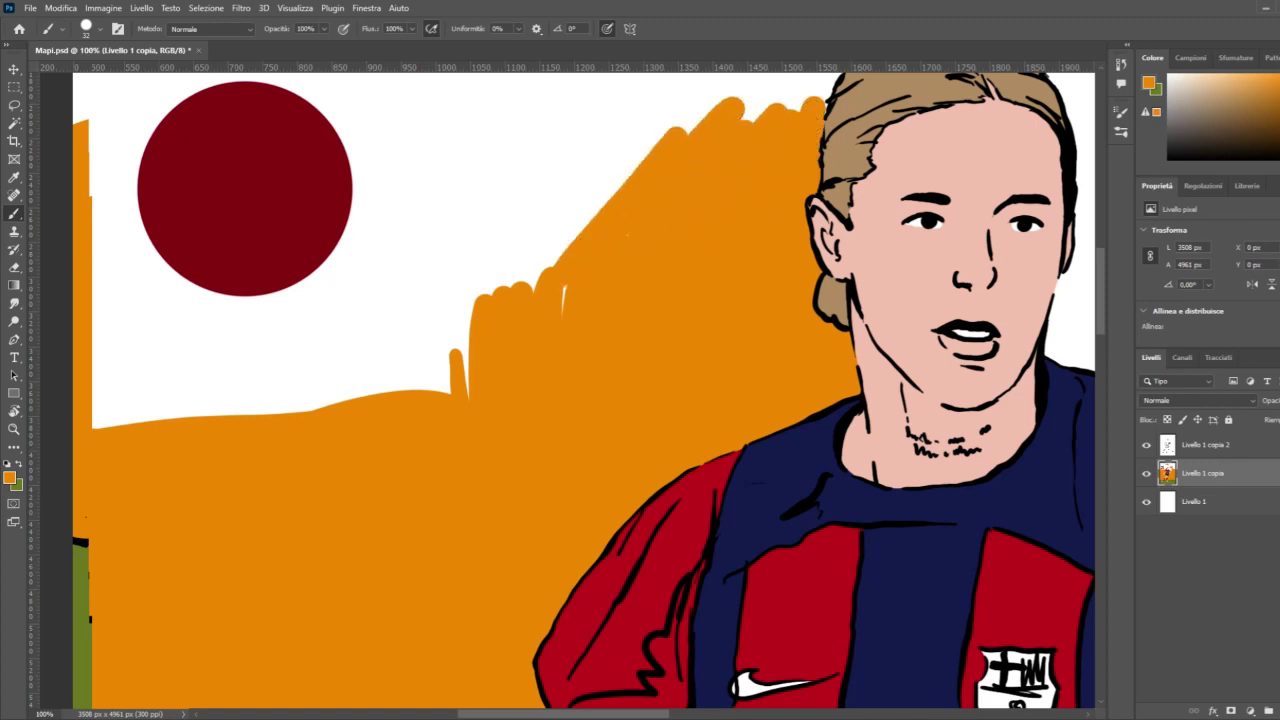
# Step: Paint an orange band along the other side of the face, from the collar up past the ear to the hair
pyautogui.moveTo(598, 714); pyautogui.dragTo(693, 714)
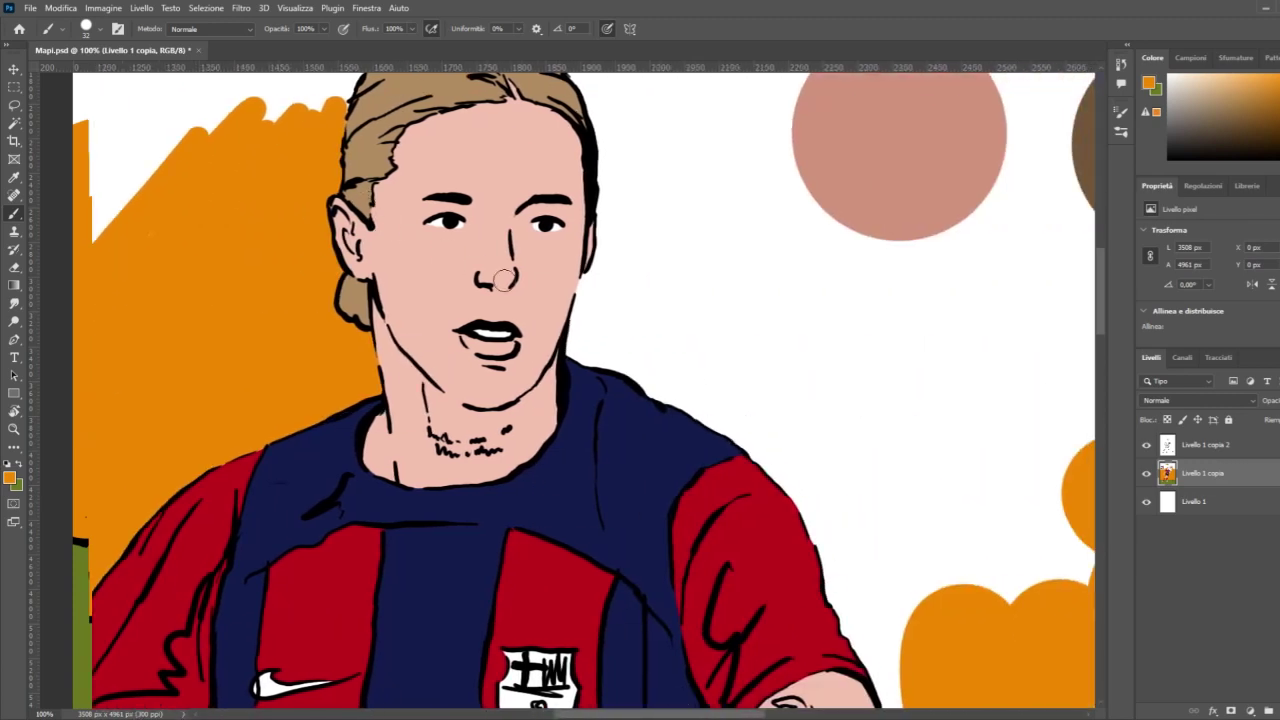
pyautogui.click(575, 349)
pyautogui.moveTo(575, 349); pyautogui.dragTo(577, 334)
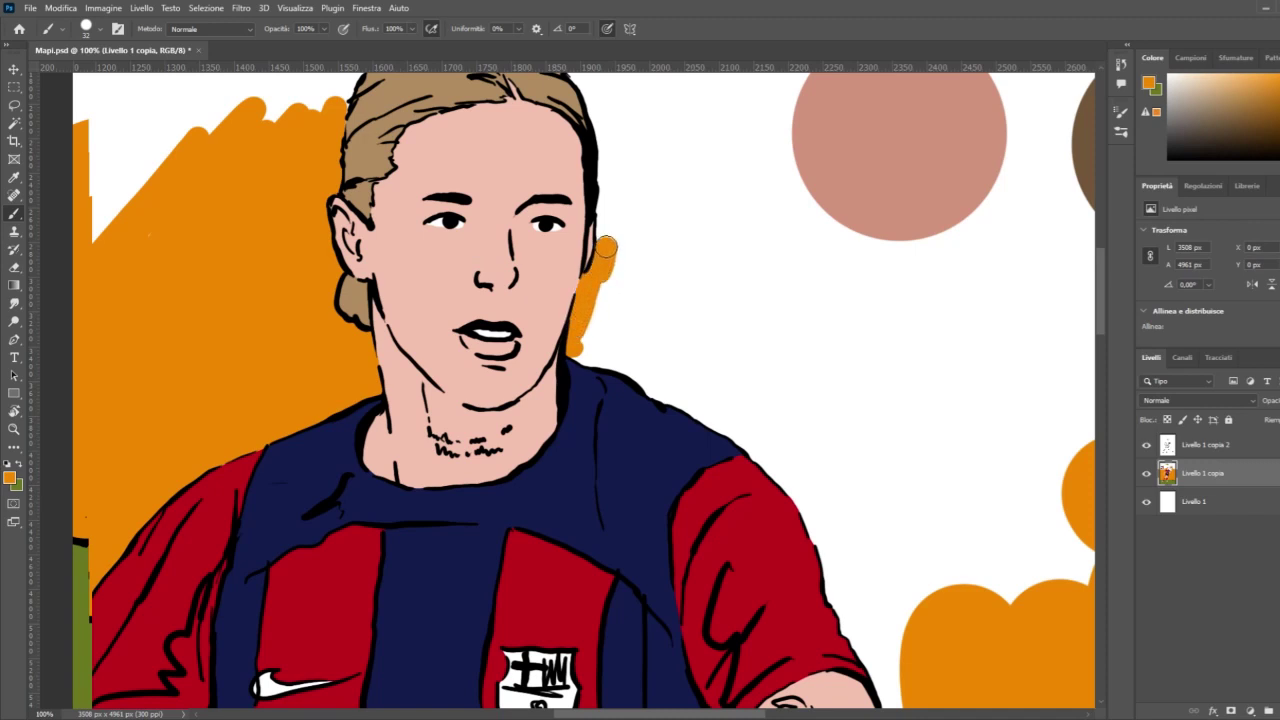
pyautogui.moveTo(607, 231)
pyautogui.mouseDown()
pyautogui.moveTo(609, 146)
pyautogui.moveTo(619, 259)
pyautogui.mouseUp()
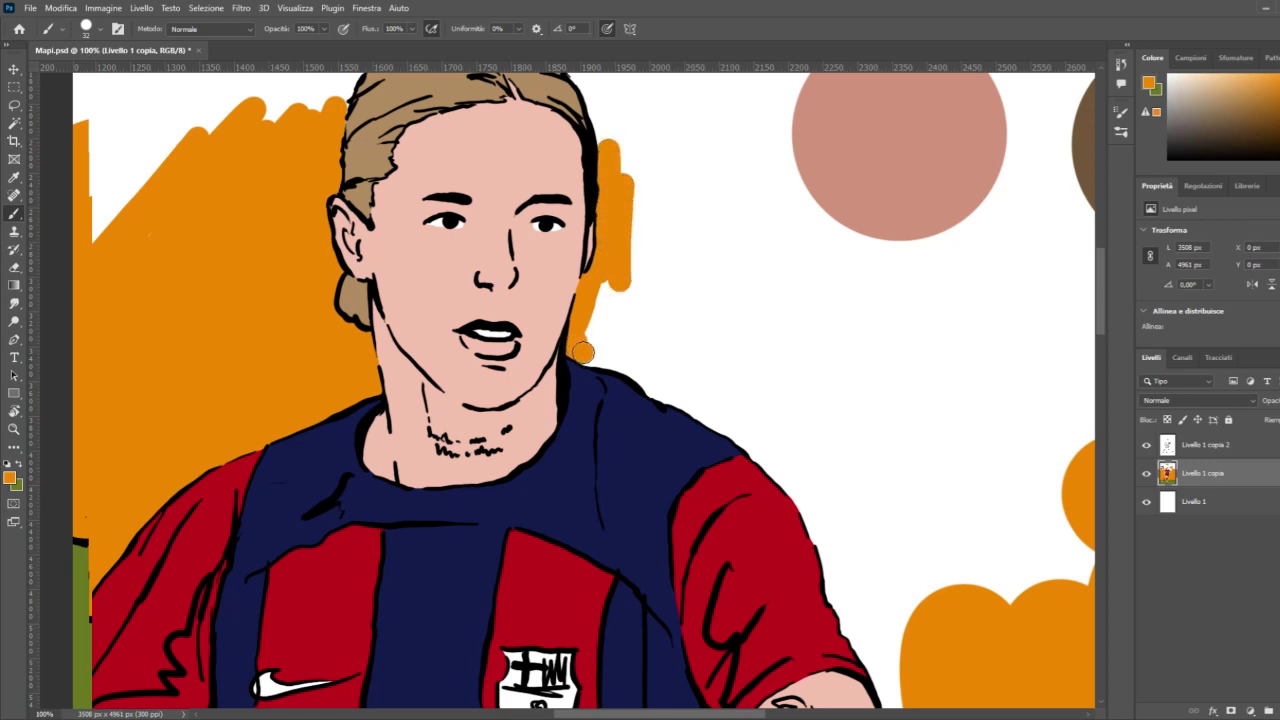
# Step: Paint an orange band along the navy shoulder from the neck to the top of the red sleeve, widening it into the white background
pyautogui.moveTo(607, 359); pyautogui.dragTo(718, 418)
pyautogui.moveTo(597, 337)
pyautogui.mouseDown()
pyautogui.moveTo(600, 317)
pyautogui.moveTo(762, 447)
pyautogui.mouseUp()
pyautogui.moveTo(626, 317)
pyautogui.mouseDown()
pyautogui.moveTo(700, 380)
pyautogui.moveTo(651, 337)
pyautogui.moveTo(762, 391)
pyautogui.moveTo(790, 360)
pyautogui.moveTo(820, 398)
pyautogui.mouseUp()
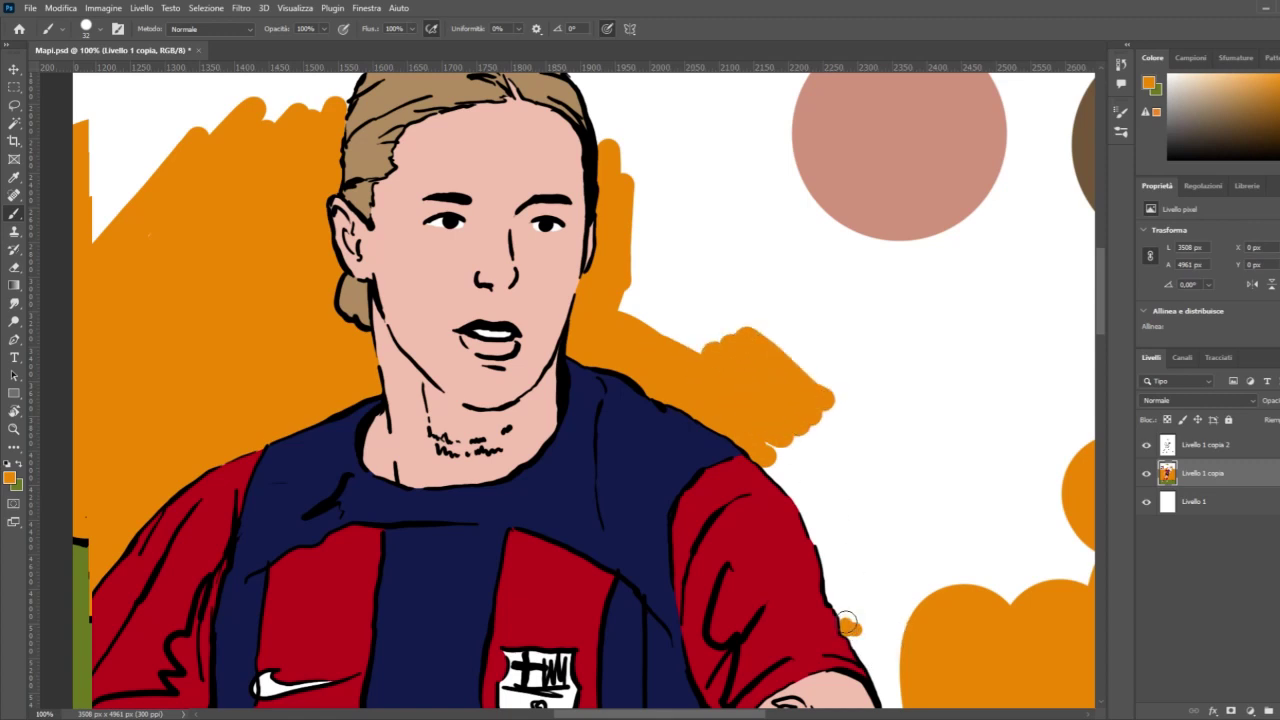
# Step: Paint orange along the outer edge of the red sleeve and thicken the band up towards the shoulder and face
pyautogui.moveTo(833, 597); pyautogui.dragTo(833, 572)
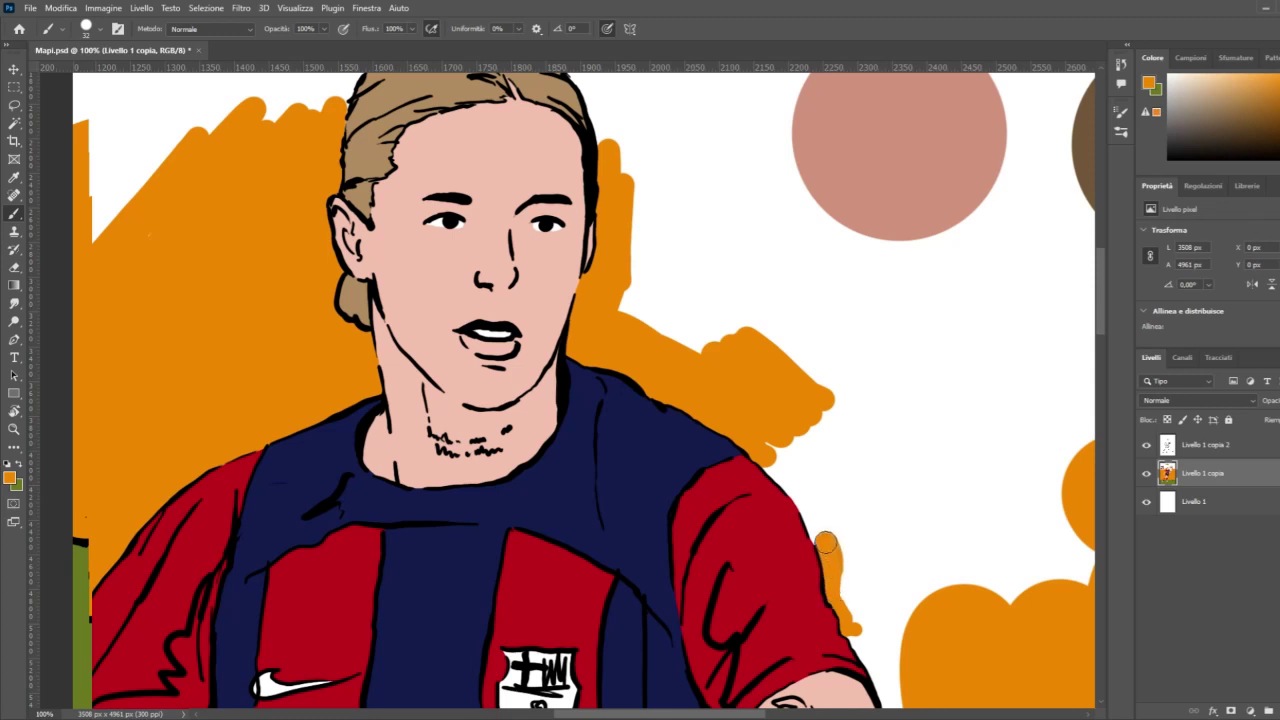
pyautogui.moveTo(813, 515); pyautogui.dragTo(810, 491)
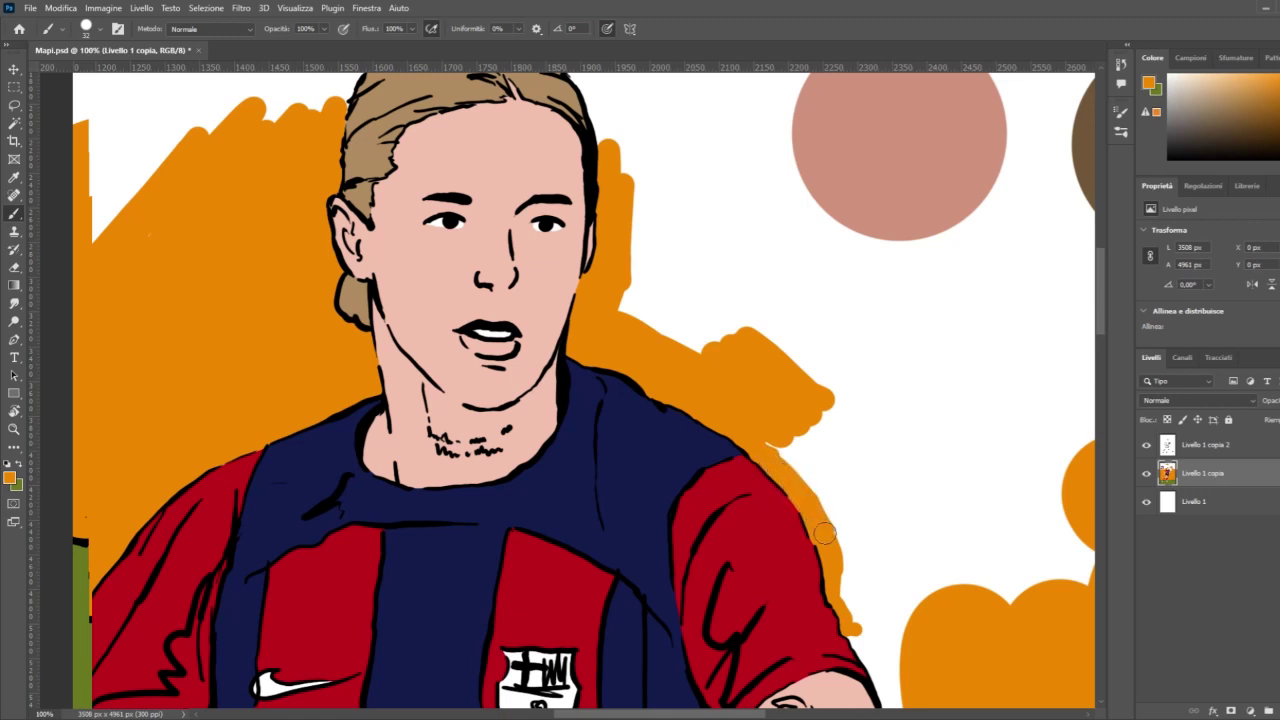
pyautogui.moveTo(824, 533)
pyautogui.mouseDown()
pyautogui.moveTo(809, 455)
pyautogui.moveTo(828, 417)
pyautogui.moveTo(763, 427)
pyautogui.mouseUp()
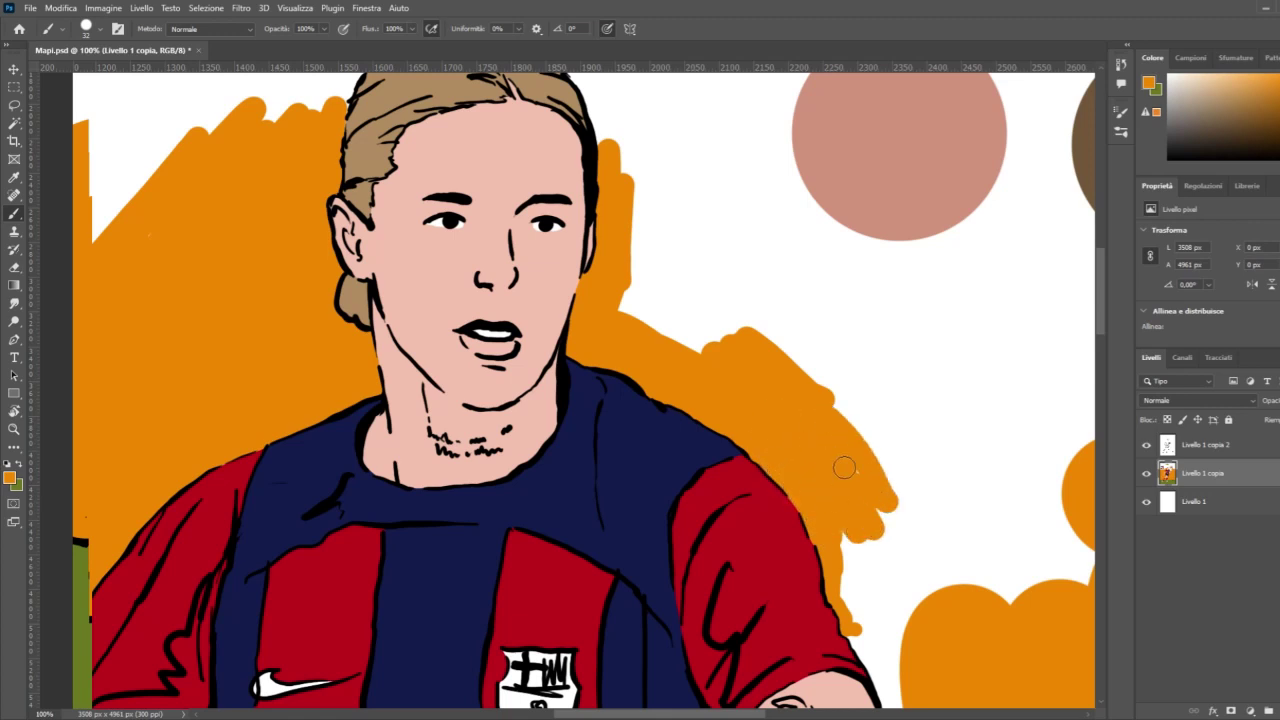
pyautogui.moveTo(614, 288)
pyautogui.mouseDown()
pyautogui.moveTo(702, 320)
pyautogui.moveTo(843, 405)
pyautogui.moveTo(884, 500)
pyautogui.mouseUp()
# Step: Outline the top of the hair in orange and carry the band down to join the orange beside the face
pyautogui.scroll(5, 835, 405)
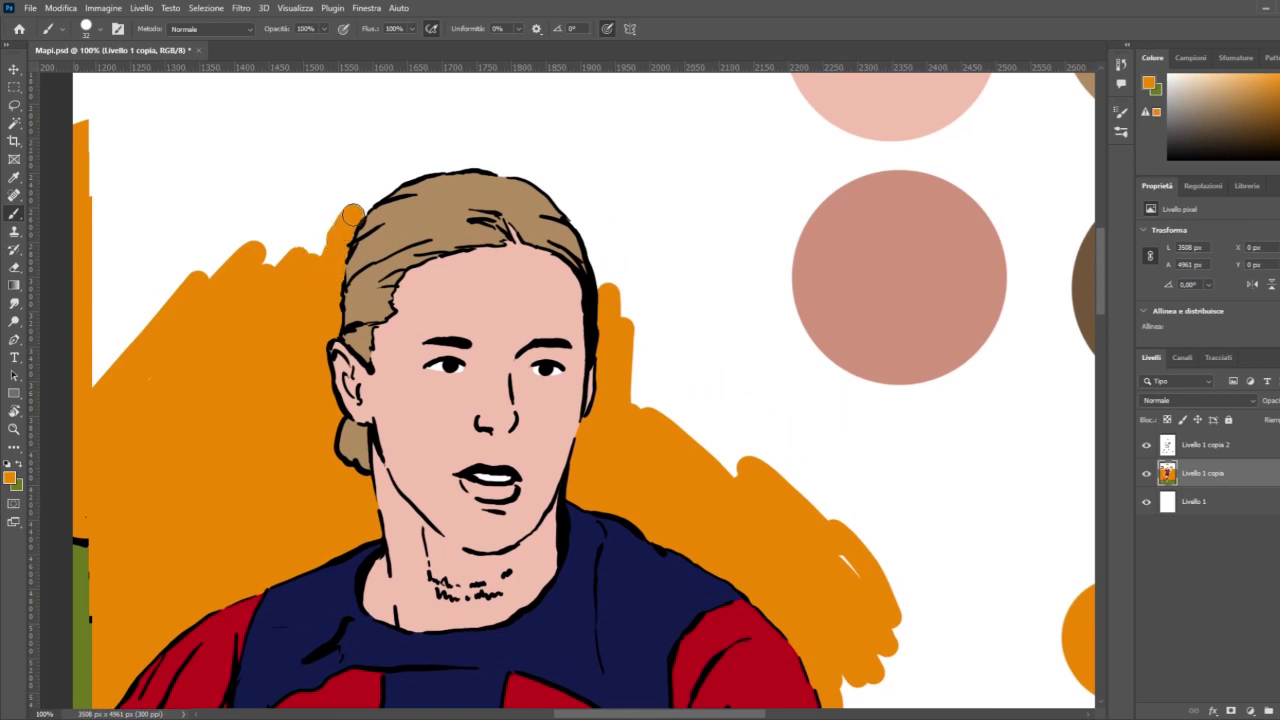
pyautogui.moveTo(355, 208); pyautogui.dragTo(363, 200)
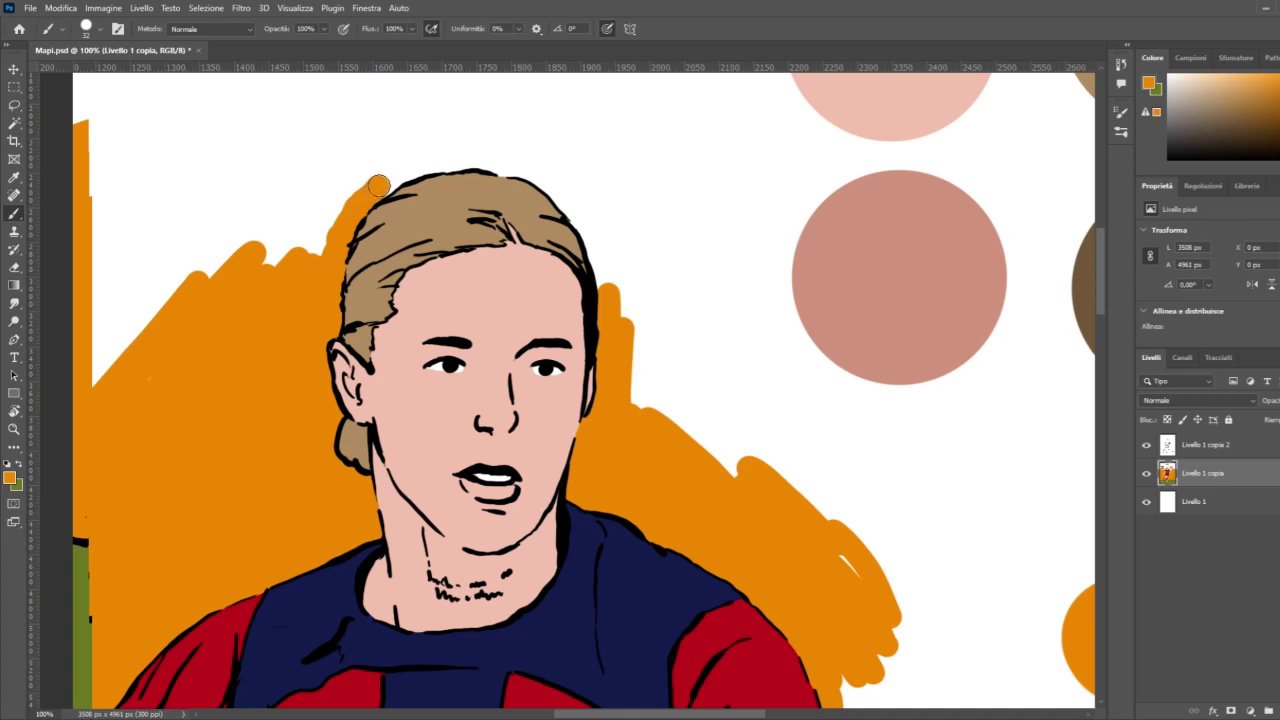
pyautogui.moveTo(398, 174)
pyautogui.mouseDown()
pyautogui.moveTo(474, 157)
pyautogui.moveTo(552, 183)
pyautogui.mouseUp()
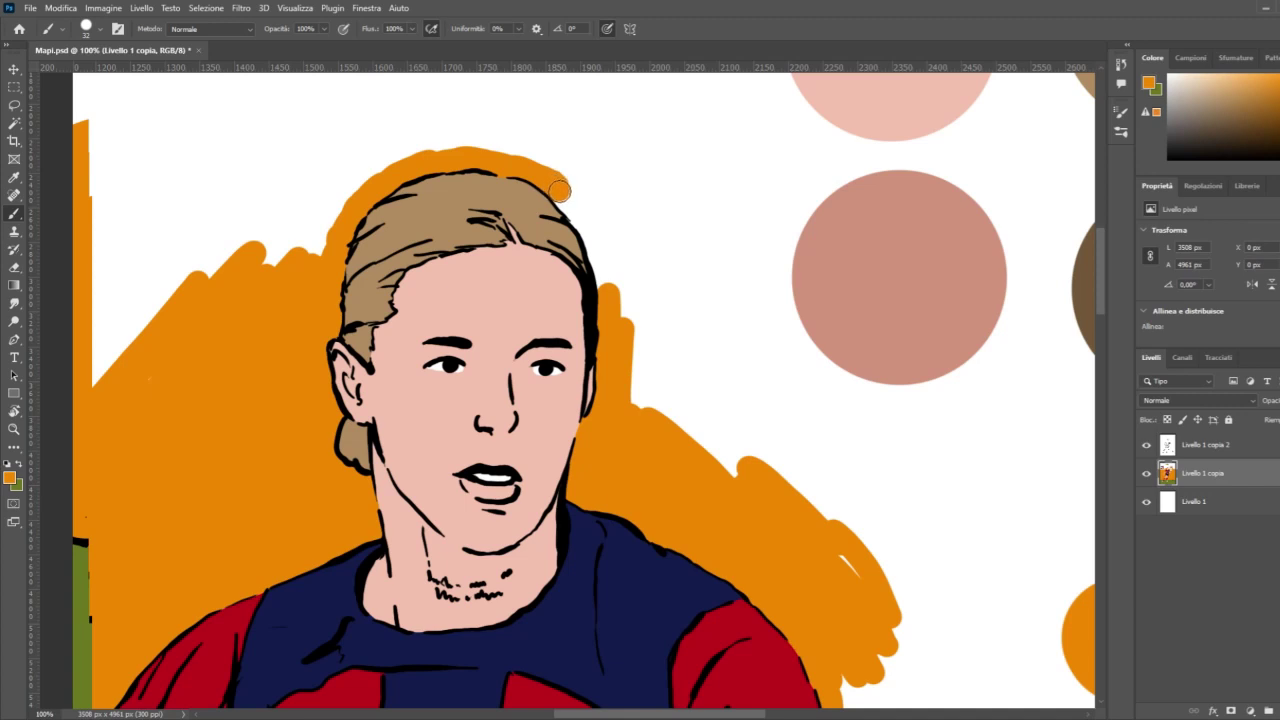
pyautogui.moveTo(583, 225)
pyautogui.mouseDown()
pyautogui.moveTo(607, 298)
pyautogui.moveTo(659, 378)
pyautogui.mouseUp()
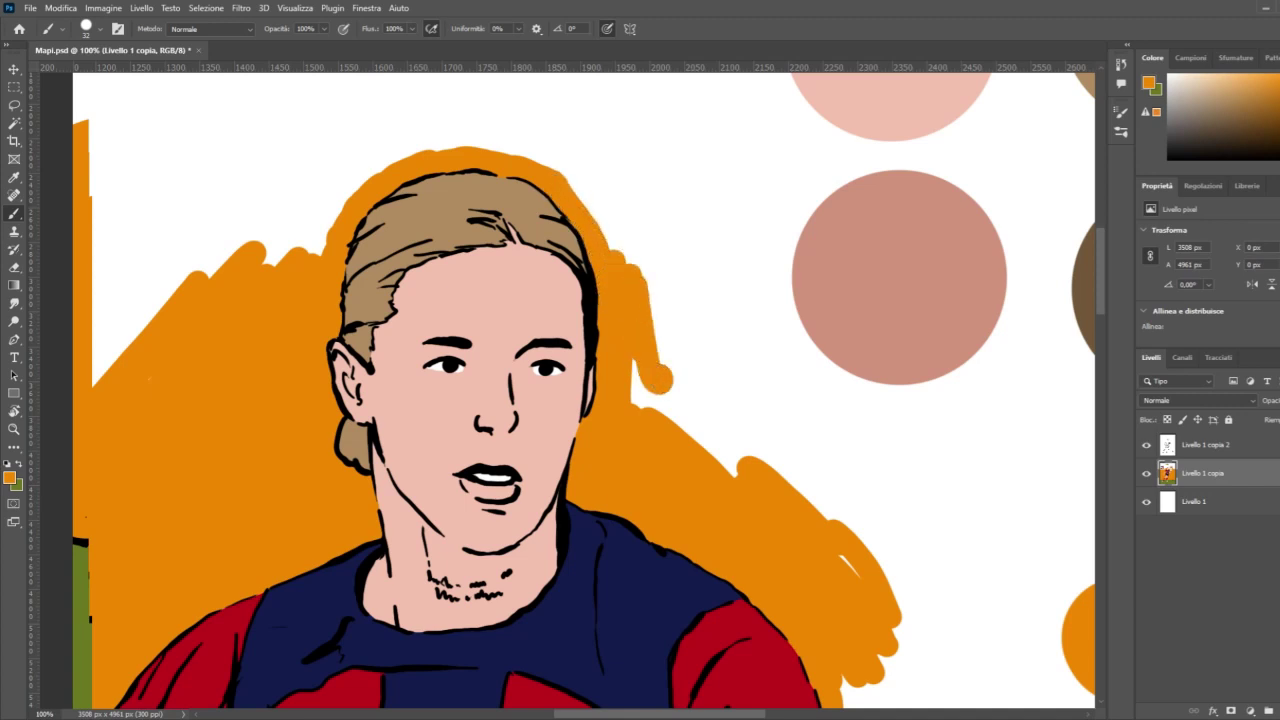
# Step: Fill the white triangular gap between the shirt and the bent arm with orange
pyautogui.hotkey('ctrl', '-')
pyautogui.hotkey('ctrl', '-')
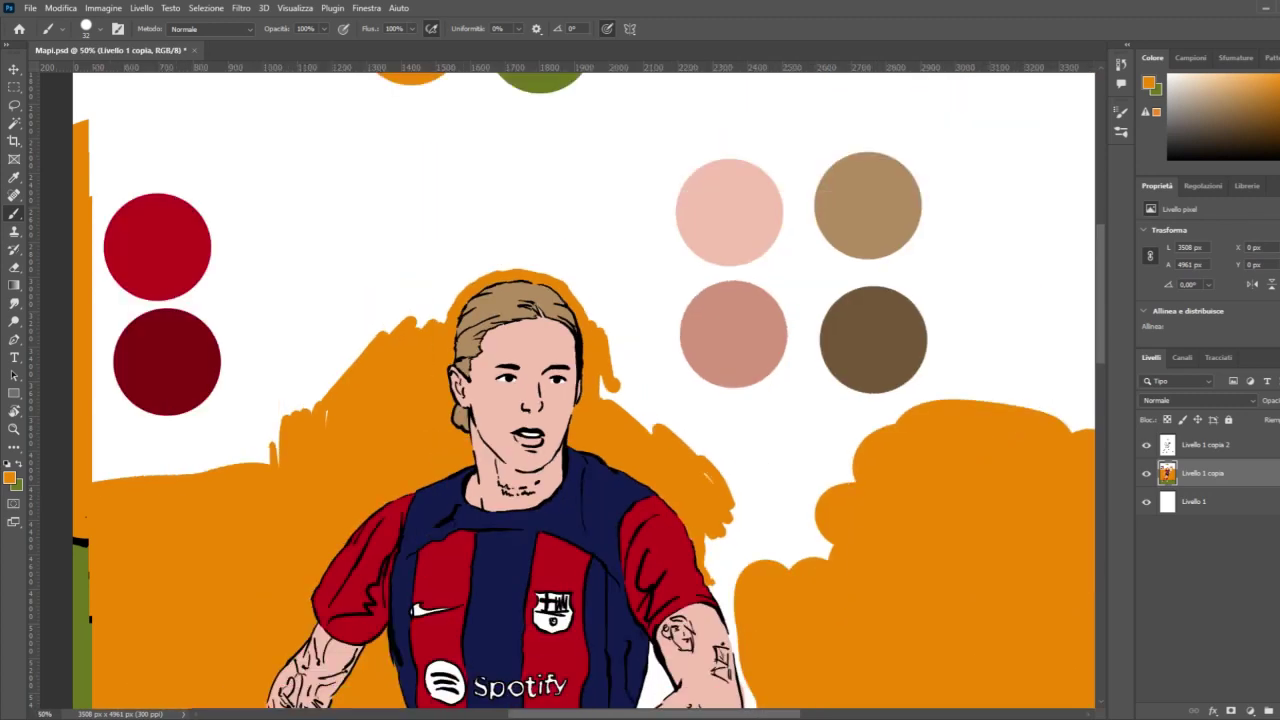
pyautogui.scroll(-2, 669, 361)
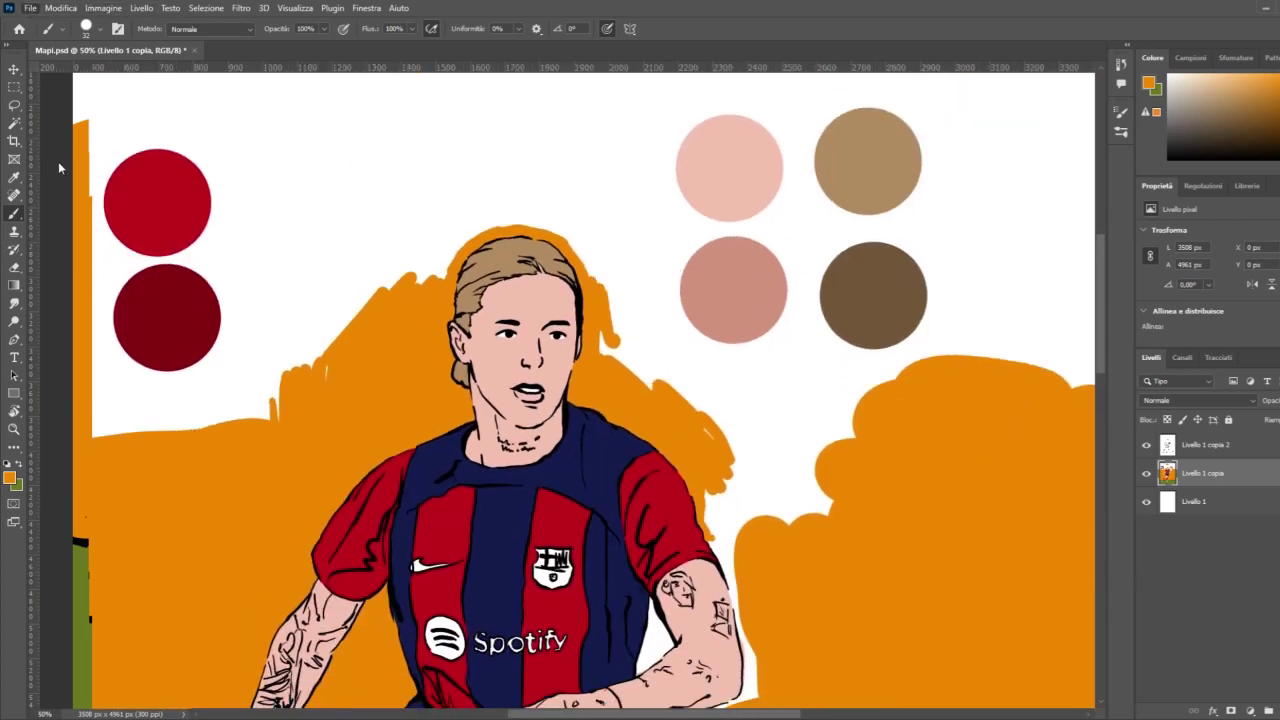
pyautogui.click(14, 428)
pyautogui.scroll(-4, 741, 630)
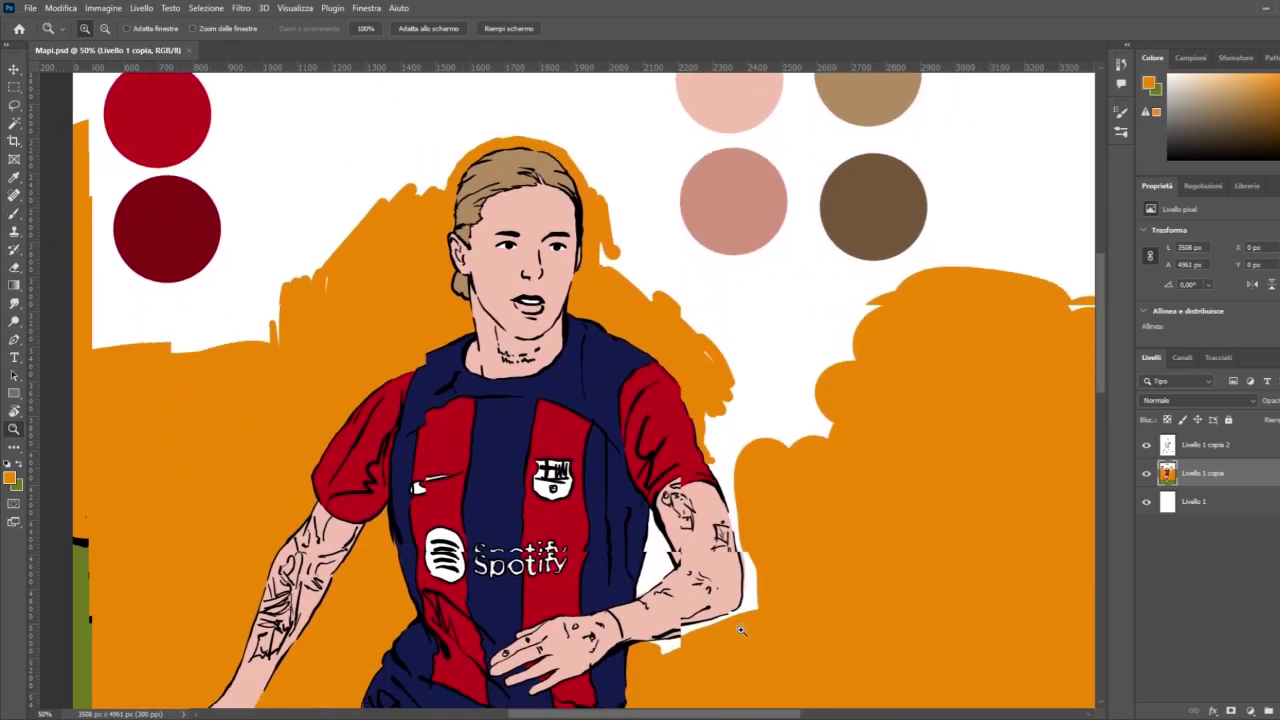
pyautogui.click(741, 630)
pyautogui.click(739, 626)
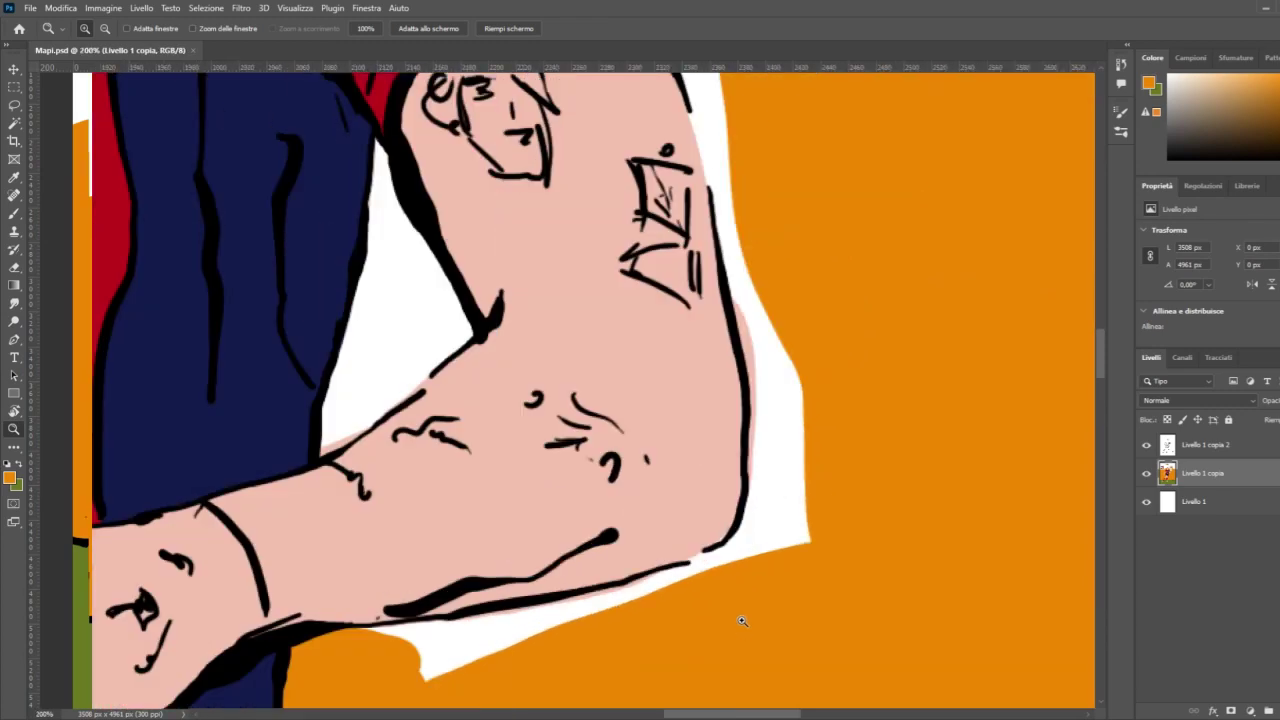
pyautogui.click(12, 217)
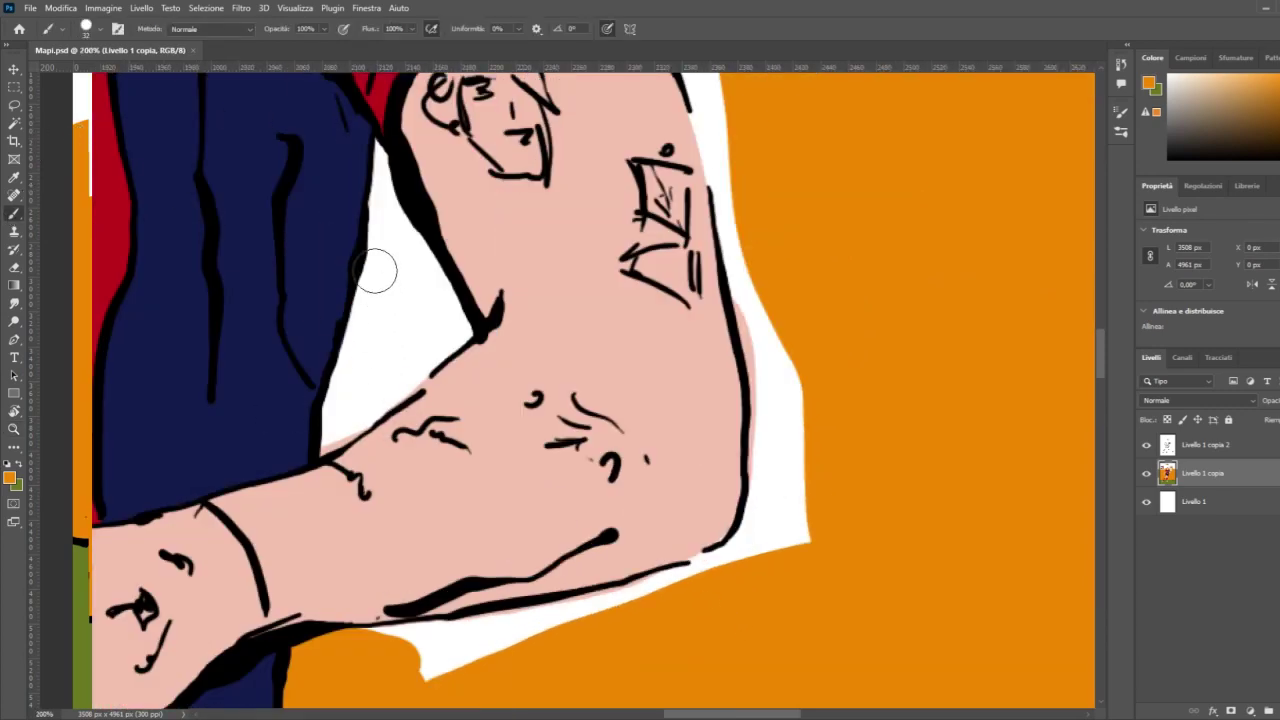
pyautogui.click(378, 150)
pyautogui.moveTo(378, 150)
pyautogui.mouseDown()
pyautogui.moveTo(453, 330)
pyautogui.moveTo(322, 451)
pyautogui.moveTo(342, 435)
pyautogui.moveTo(335, 416)
pyautogui.moveTo(330, 426)
pyautogui.moveTo(382, 265)
pyautogui.moveTo(377, 160)
pyautogui.moveTo(392, 287)
pyautogui.moveTo(400, 275)
pyautogui.moveTo(415, 315)
pyautogui.moveTo(374, 374)
pyautogui.mouseUp()
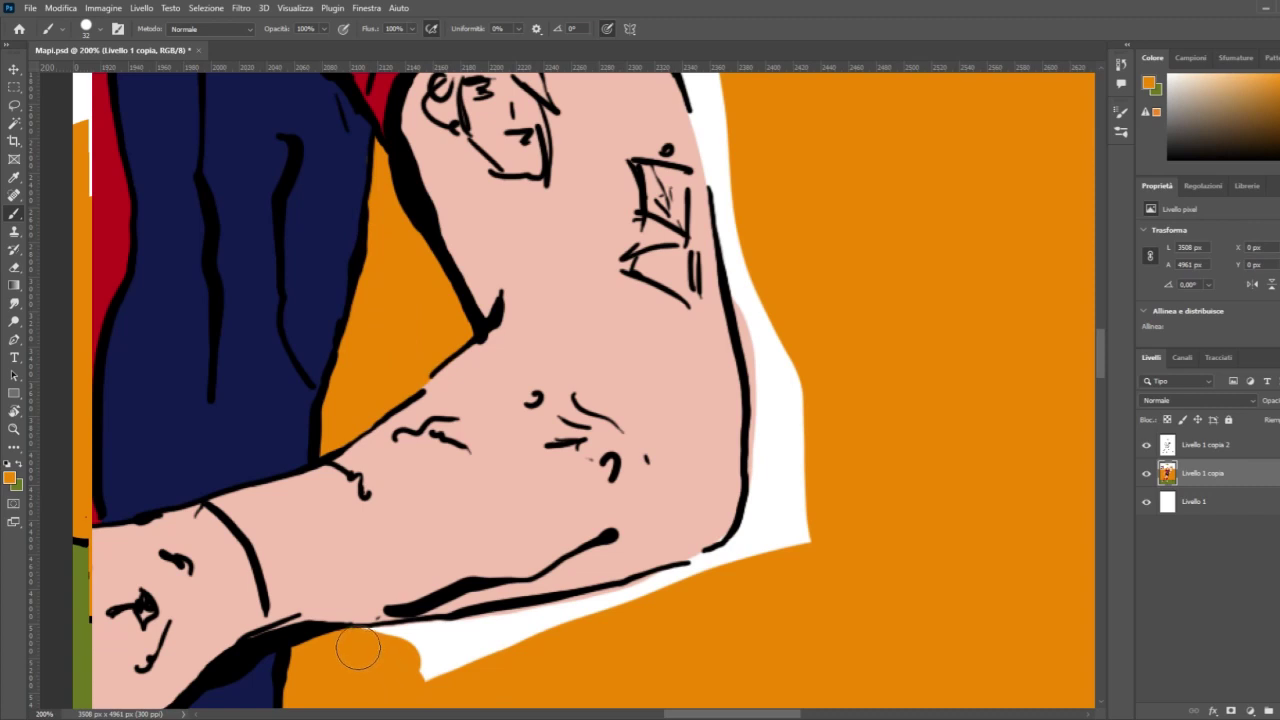
# Step: Cover the white strip under the bent forearm, around the elbow and up the outer upper arm with orange
pyautogui.moveTo(357, 649)
pyautogui.mouseDown()
pyautogui.moveTo(593, 614)
pyautogui.moveTo(691, 583)
pyautogui.moveTo(684, 591)
pyautogui.mouseUp()
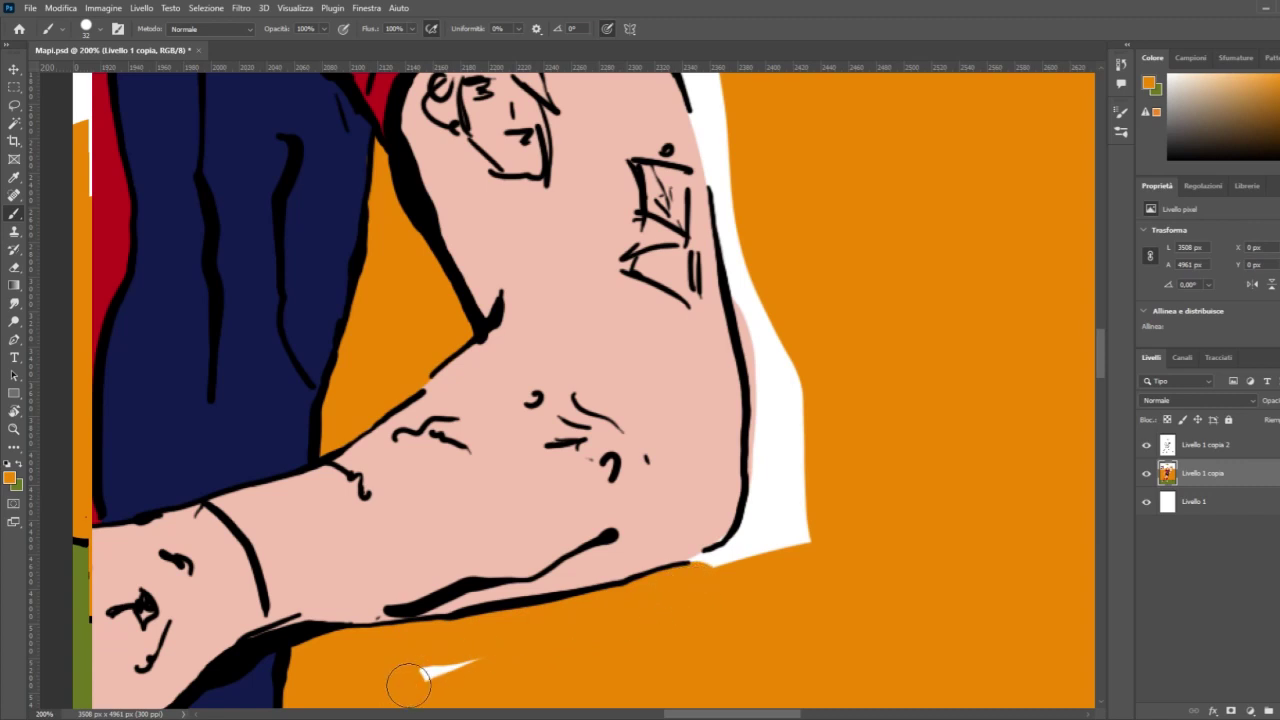
pyautogui.moveTo(414, 677); pyautogui.dragTo(480, 662)
pyautogui.moveTo(705, 578); pyautogui.dragTo(811, 506)
pyautogui.moveTo(754, 300)
pyautogui.mouseDown()
pyautogui.moveTo(771, 391)
pyautogui.moveTo(752, 556)
pyautogui.moveTo(789, 493)
pyautogui.moveTo(793, 369)
pyautogui.moveTo(769, 289)
pyautogui.moveTo(759, 316)
pyautogui.moveTo(746, 283)
pyautogui.moveTo(705, 84)
pyautogui.mouseUp()
# Step: Fill the white gap beside the red sleeve with orange, joining the sleeve band to the large orange area and extending it upwards
pyautogui.scroll(3, 705, 90)
pyautogui.scroll(6, 718, 86)
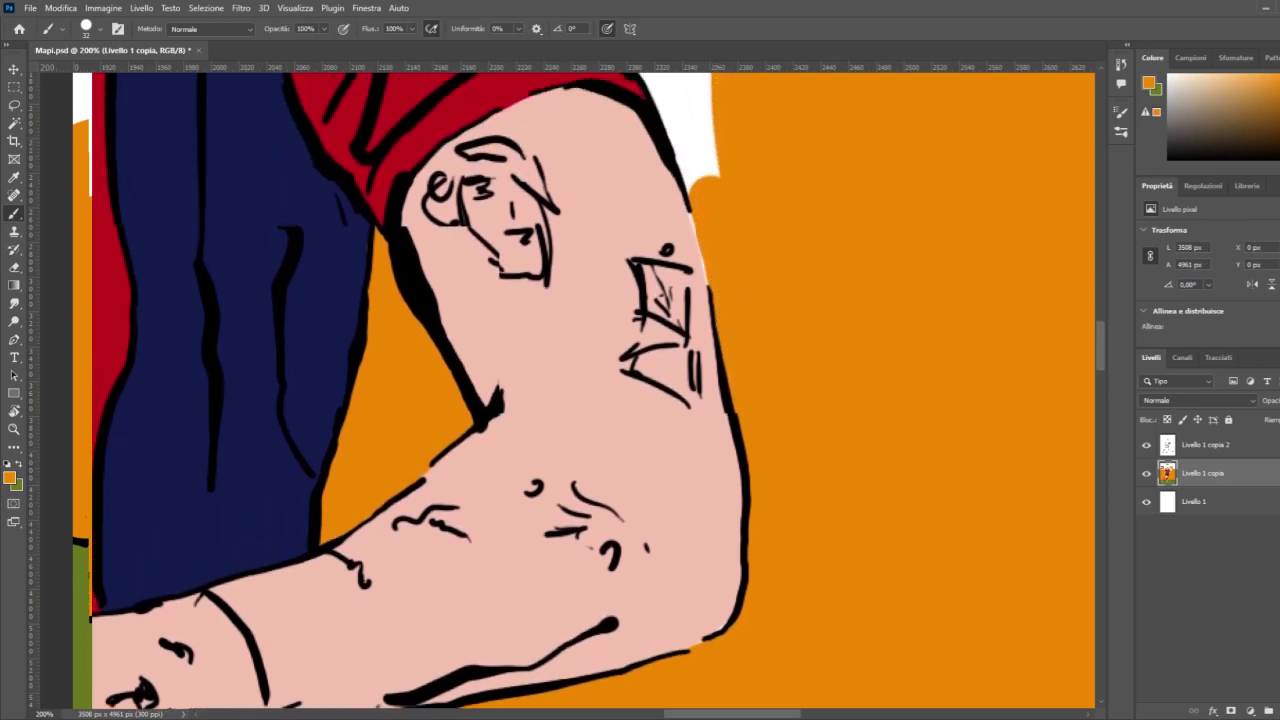
pyautogui.scroll(1, 722, 87)
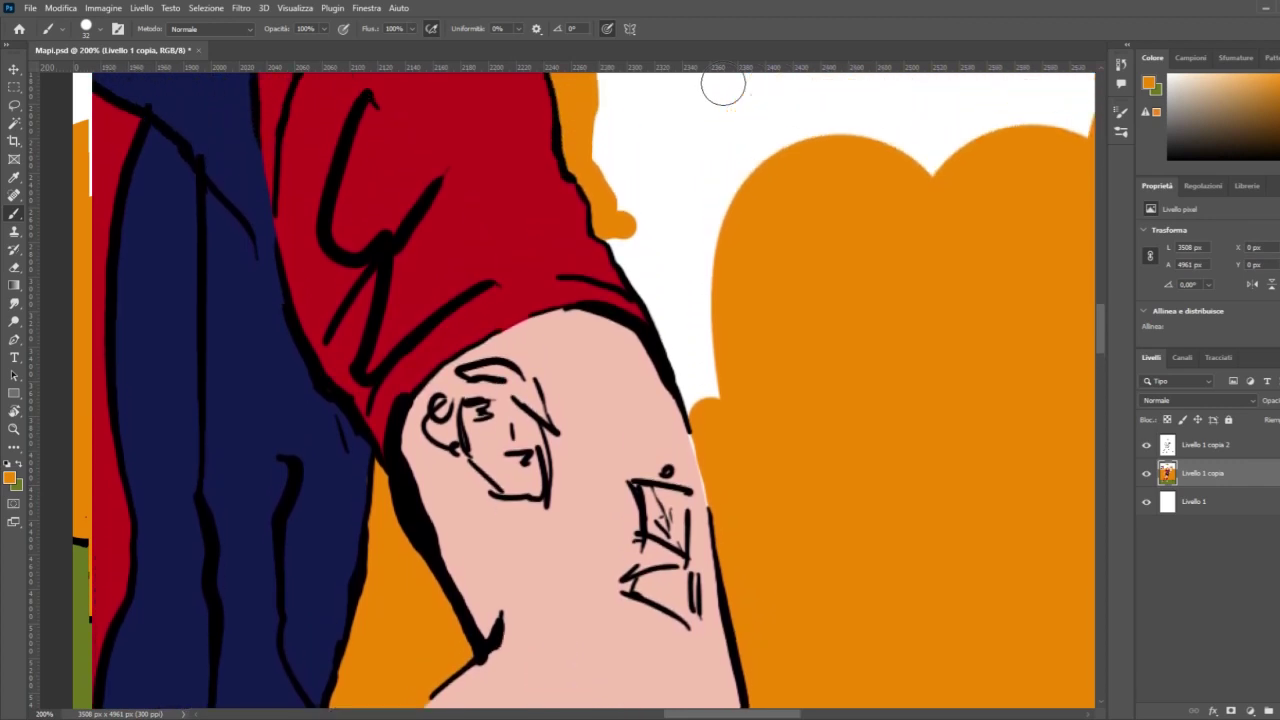
pyautogui.moveTo(624, 228)
pyautogui.mouseDown()
pyautogui.moveTo(696, 372)
pyautogui.moveTo(733, 542)
pyautogui.moveTo(686, 369)
pyautogui.moveTo(724, 471)
pyautogui.moveTo(695, 267)
pyautogui.moveTo(742, 387)
pyautogui.moveTo(632, 163)
pyautogui.moveTo(603, 155)
pyautogui.moveTo(656, 236)
pyautogui.moveTo(607, 113)
pyautogui.moveTo(650, 131)
pyautogui.moveTo(705, 184)
pyautogui.moveTo(769, 271)
pyautogui.mouseUp()
pyautogui.hotkey('ctrl', '-')
pyautogui.hotkey('ctrl', '-')
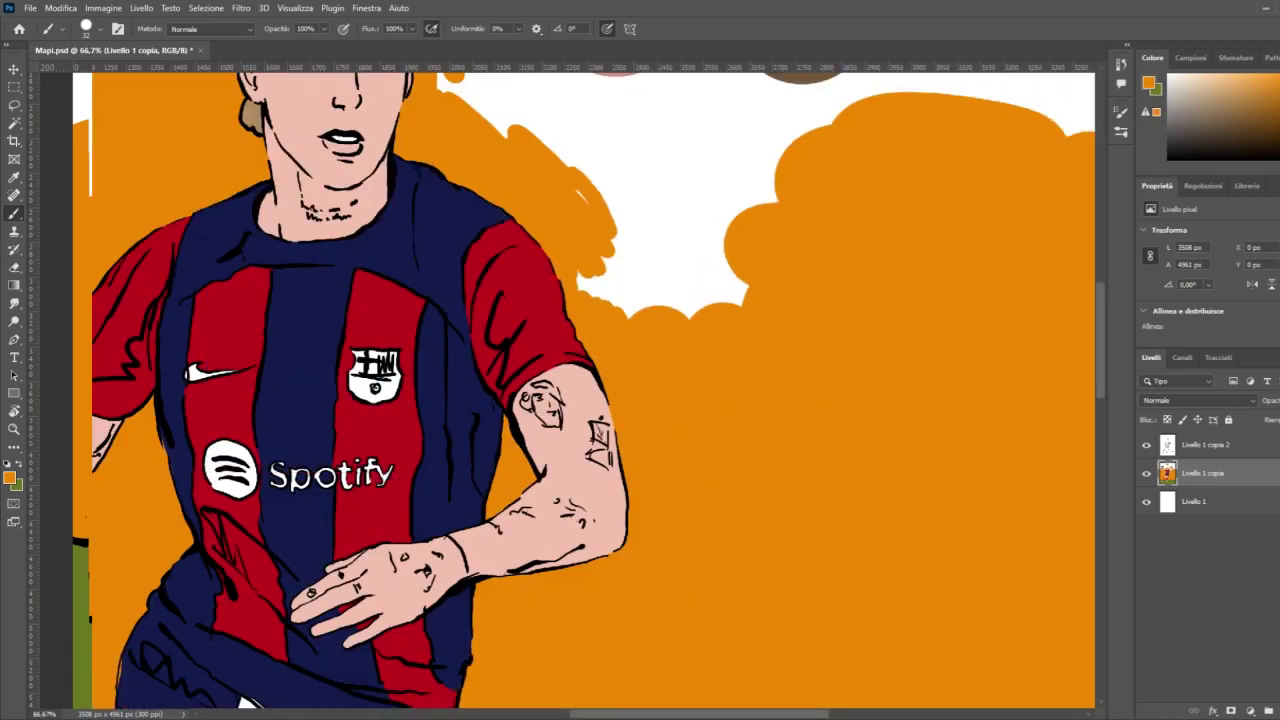
pyautogui.moveTo(586, 296)
pyautogui.mouseDown()
pyautogui.moveTo(571, 192)
pyautogui.moveTo(585, 175)
pyautogui.moveTo(690, 330)
pyautogui.moveTo(752, 358)
pyautogui.moveTo(724, 262)
pyautogui.moveTo(748, 223)
pyautogui.mouseUp()
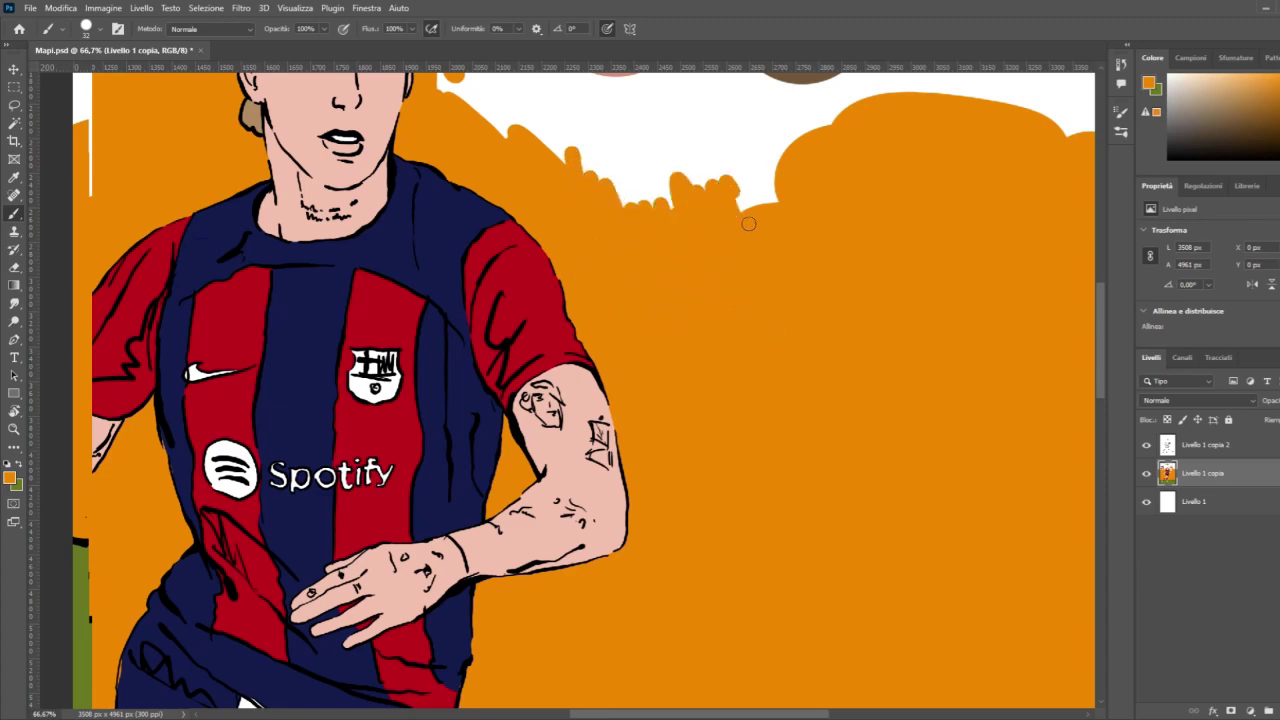
# Step: Sample the red of the socks and repaint the orange band across the trailing leg's sock up to its outlines
pyautogui.hotkey('ctrl', '-')
pyautogui.hotkey('ctrl', '-')
pyautogui.hotkey('ctrl', '-')
pyautogui.hotkey('ctrl', '-')
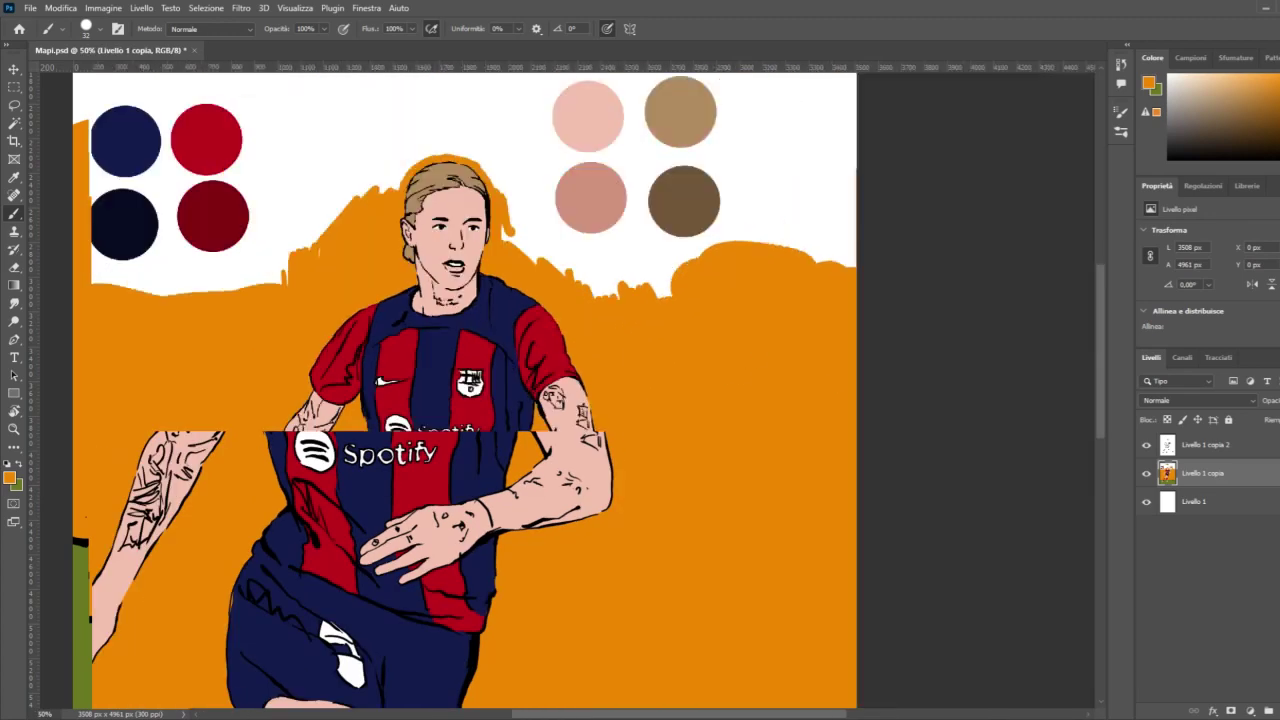
pyautogui.scroll(-2, 714, 254)
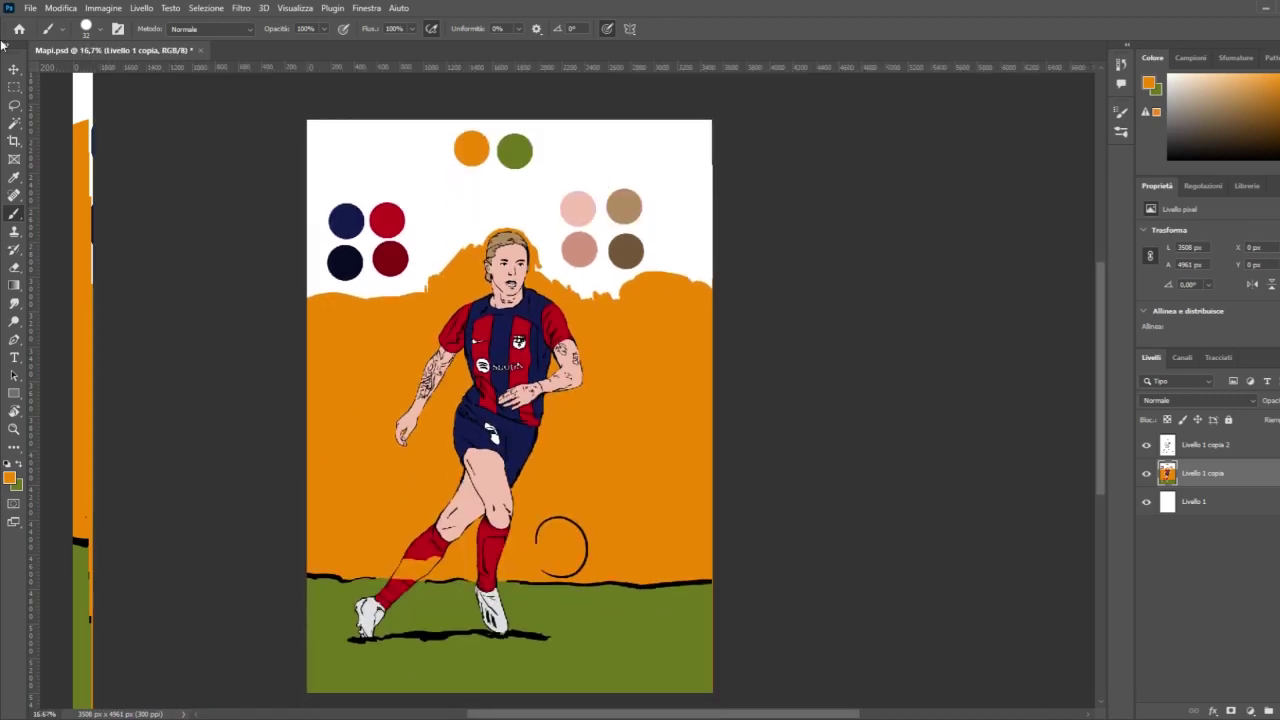
pyautogui.click(14, 428)
pyautogui.click(399, 597)
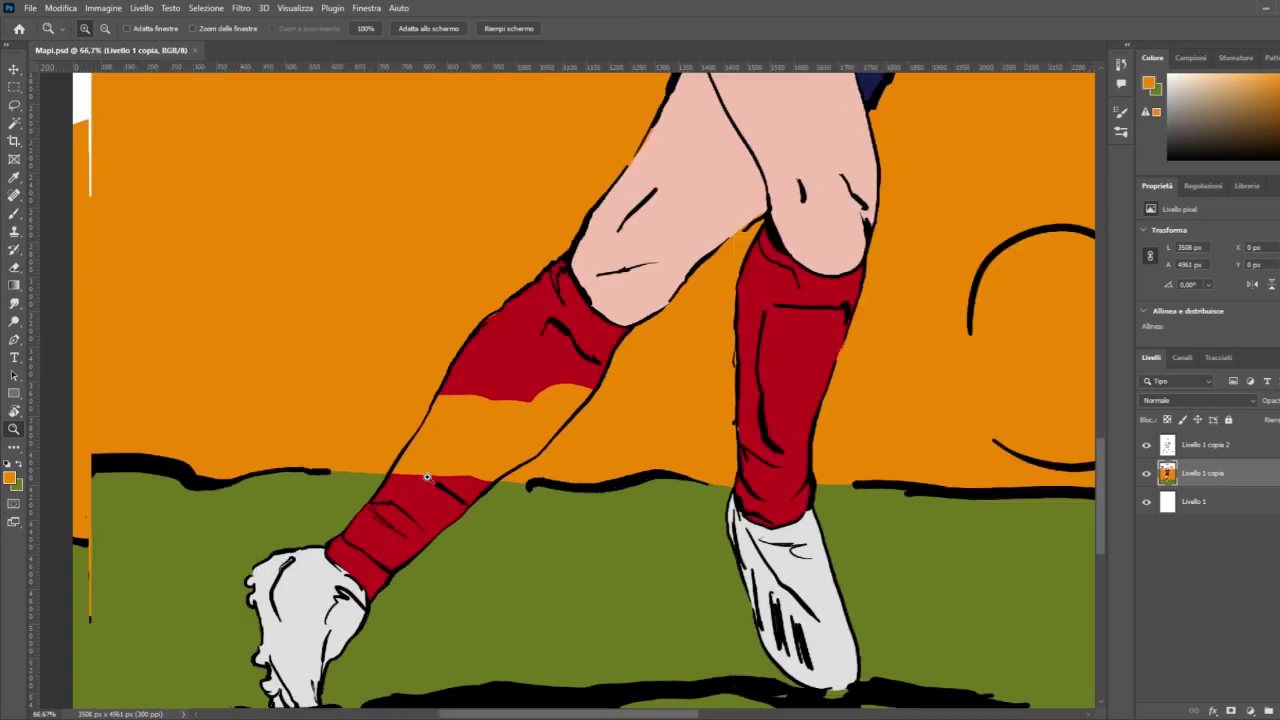
pyautogui.click(19, 465)
pyautogui.press('i')
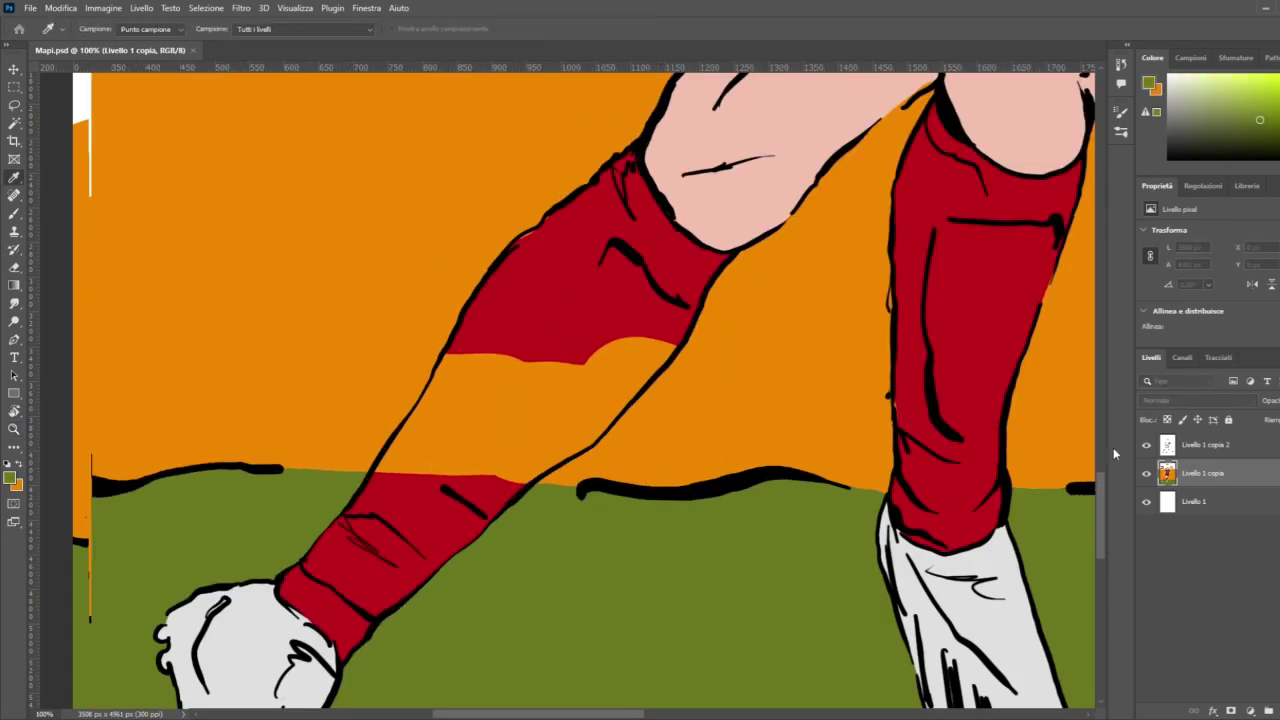
pyautogui.click(950, 405)
pyautogui.press('z')
pyautogui.click(15, 214)
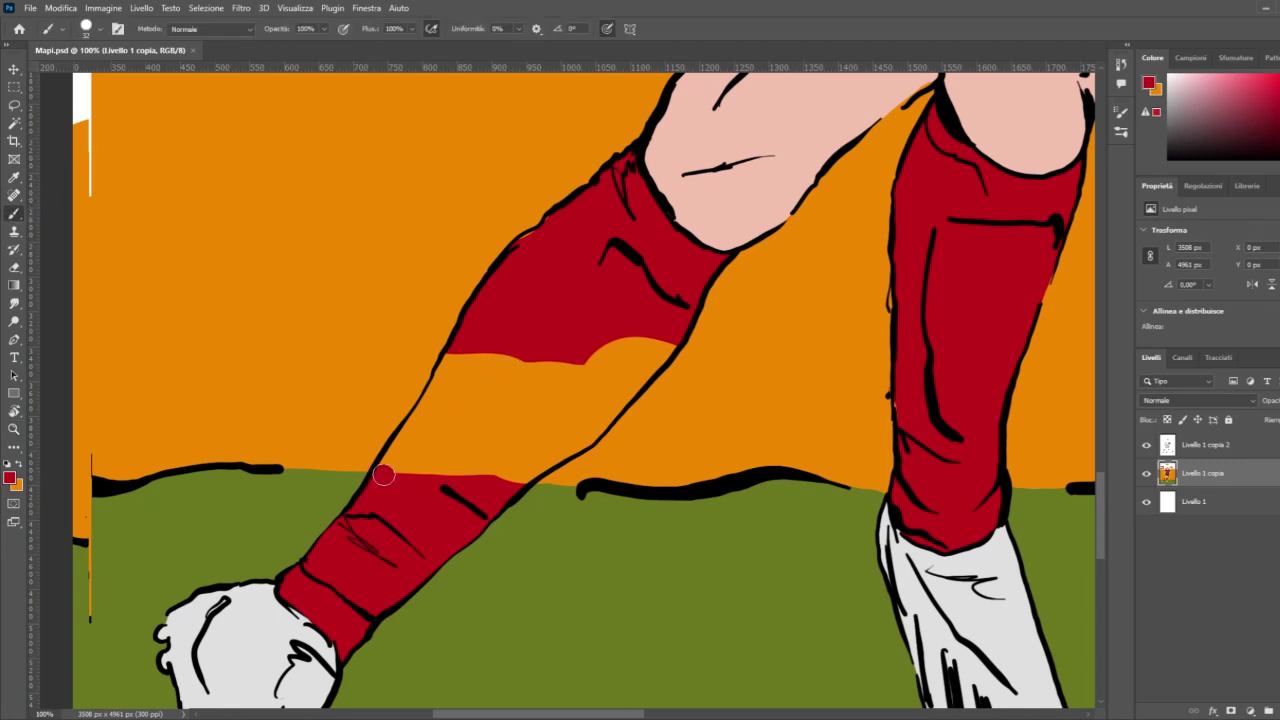
pyautogui.moveTo(390, 461); pyautogui.dragTo(528, 248)
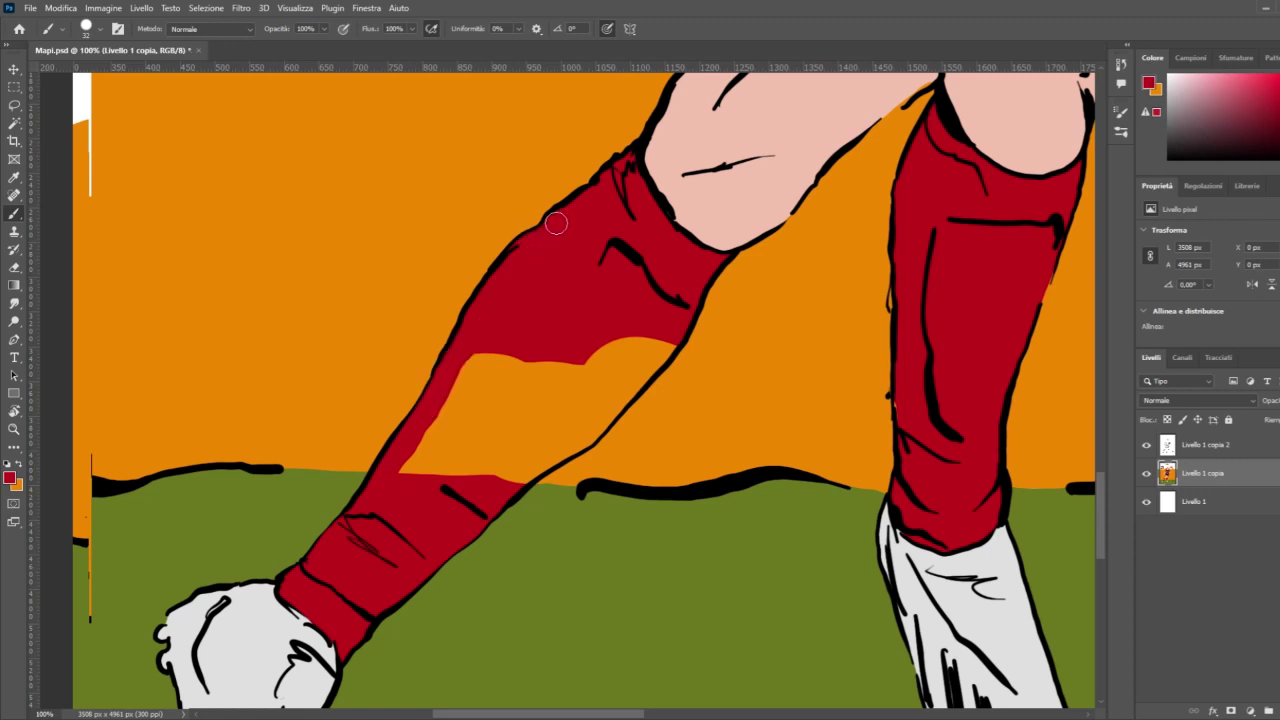
pyautogui.moveTo(501, 329)
pyautogui.mouseDown()
pyautogui.moveTo(396, 489)
pyautogui.moveTo(445, 440)
pyautogui.moveTo(416, 493)
pyautogui.moveTo(489, 458)
pyautogui.moveTo(520, 475)
pyautogui.moveTo(591, 432)
pyautogui.moveTo(670, 338)
pyautogui.moveTo(571, 428)
pyautogui.moveTo(456, 493)
pyautogui.moveTo(524, 385)
pyautogui.moveTo(584, 343)
pyautogui.moveTo(493, 473)
pyautogui.moveTo(539, 447)
pyautogui.moveTo(606, 369)
pyautogui.mouseUp()
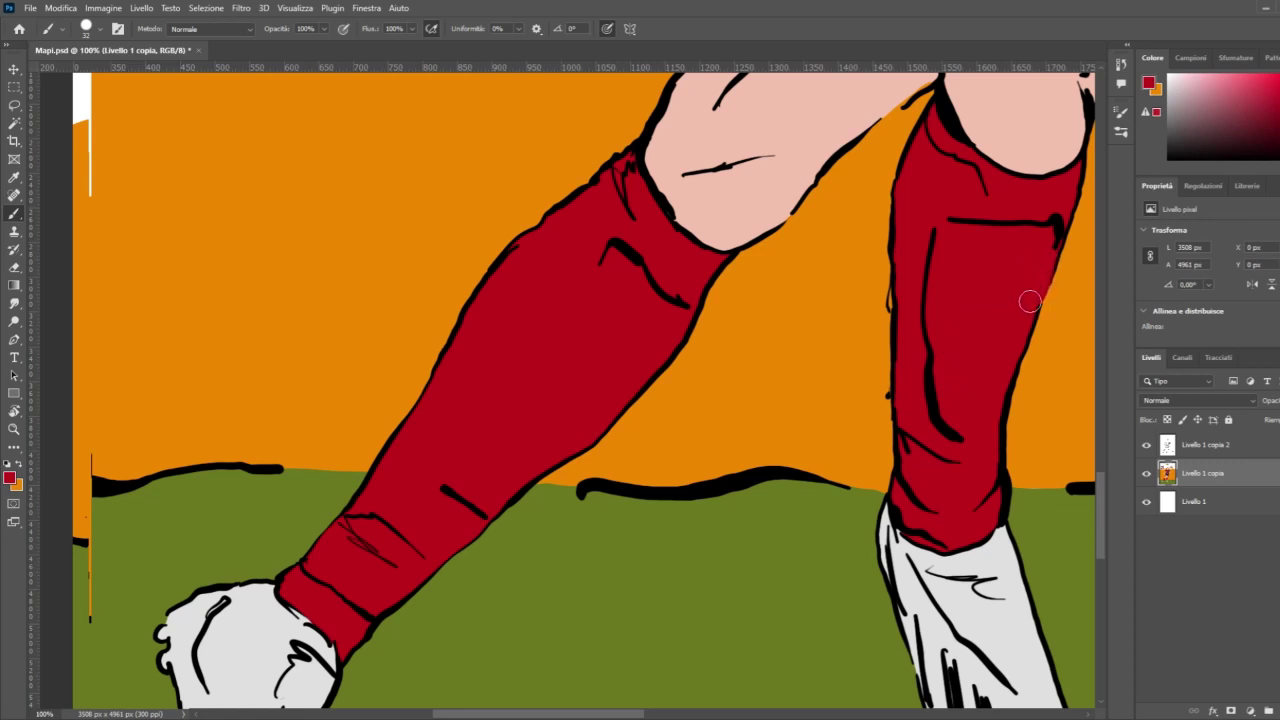
# Step: Sample the light skin tone and touch up both edges of the trailing leg above the sock
pyautogui.scroll(2, 925, 425)
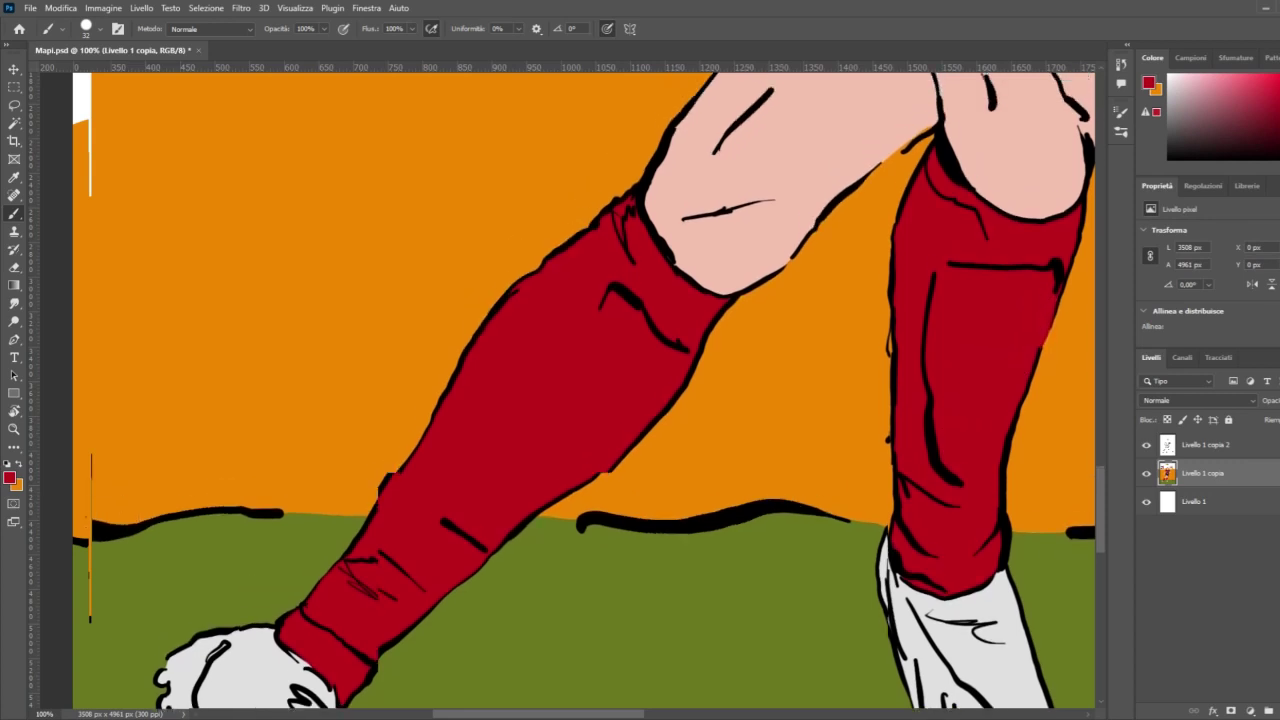
pyautogui.moveTo(1097, 475); pyautogui.dragTo(1102, 449)
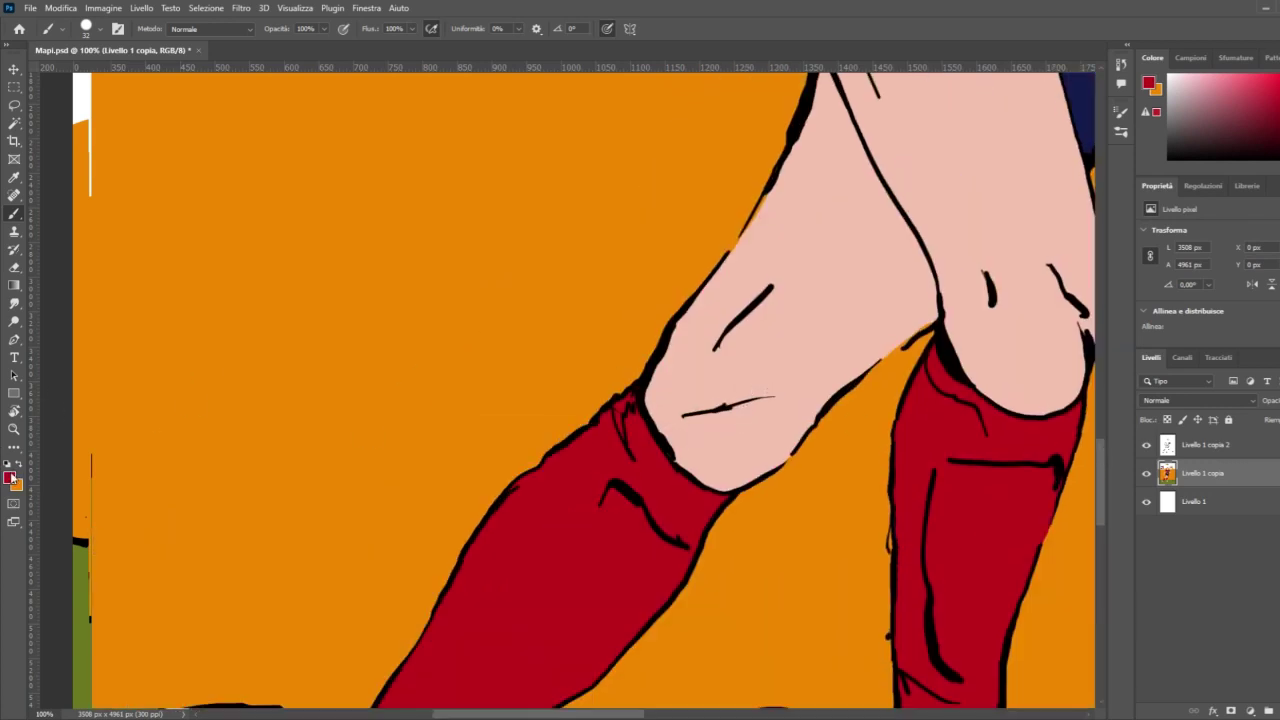
pyautogui.press('i')
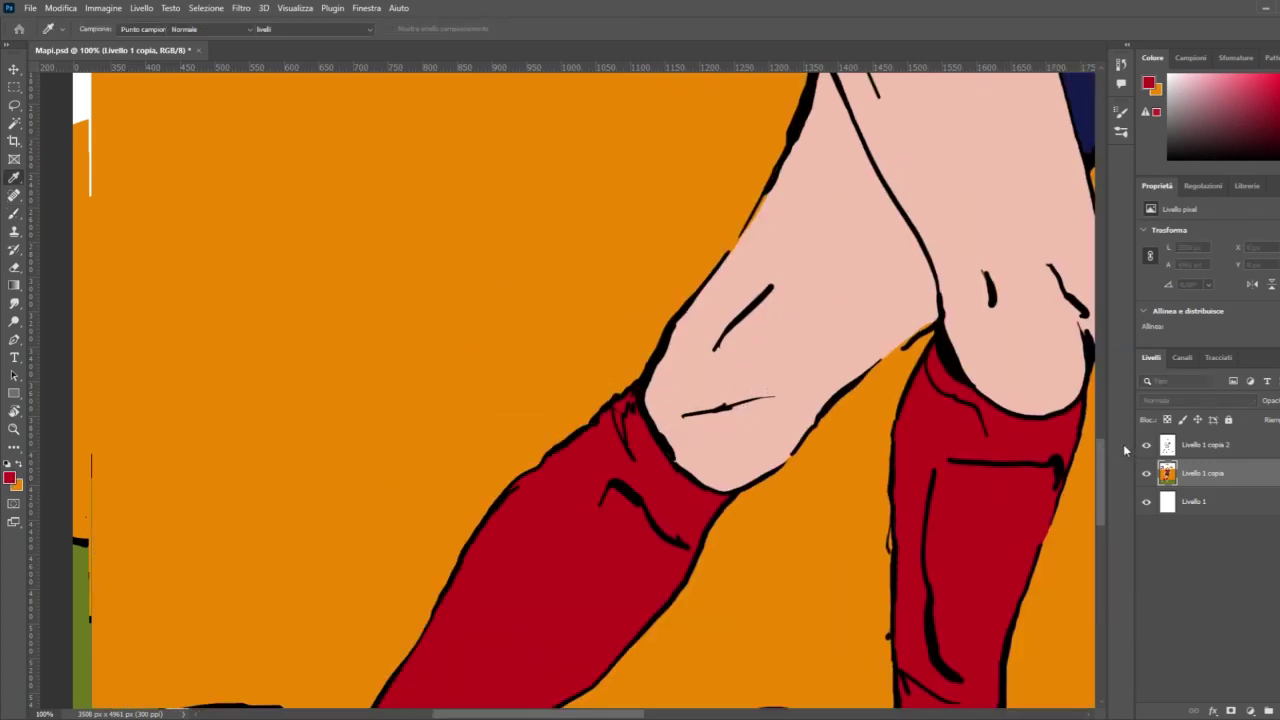
pyautogui.click(820, 355)
pyautogui.press('b')
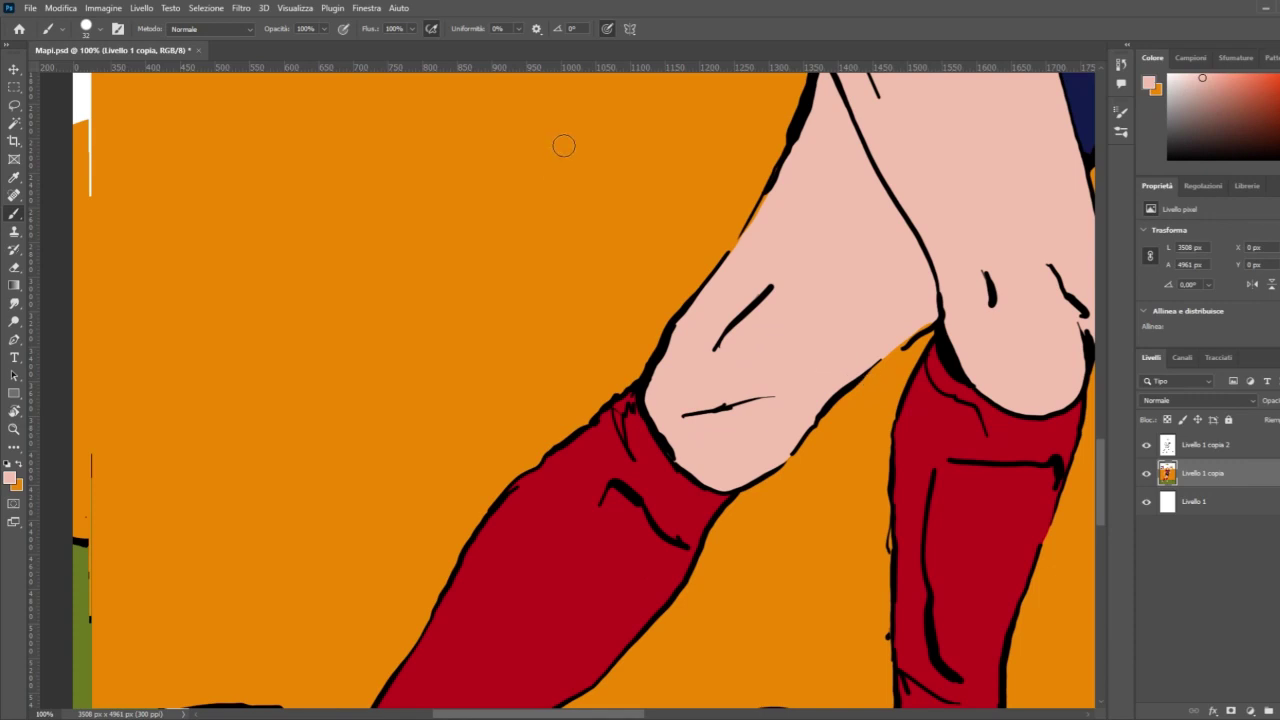
pyautogui.moveTo(735, 260); pyautogui.dragTo(814, 134)
pyautogui.moveTo(847, 373); pyautogui.dragTo(915, 324)
# Step: Sample the navy of the shorts and touch up their outer edge at the hip, just below the waistband
pyautogui.hscroll(3, 960, 560)
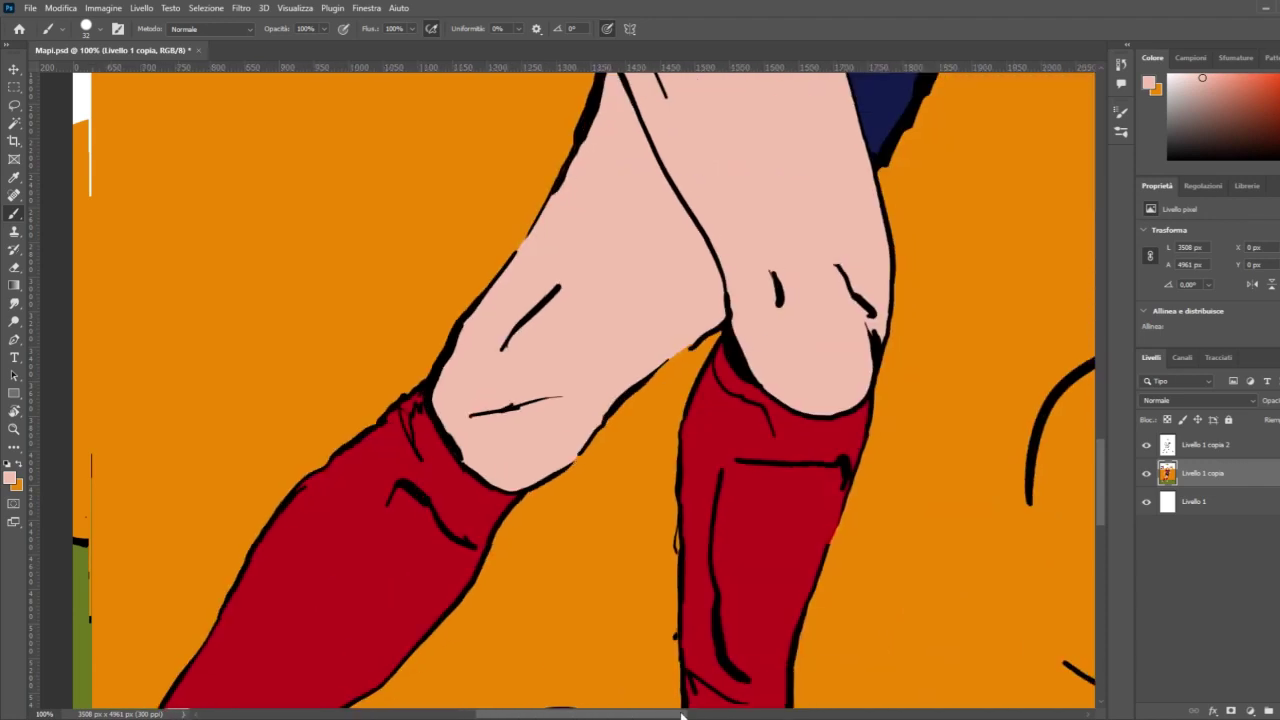
pyautogui.scroll(2, 972, 560)
pyautogui.scroll(2, 973, 560)
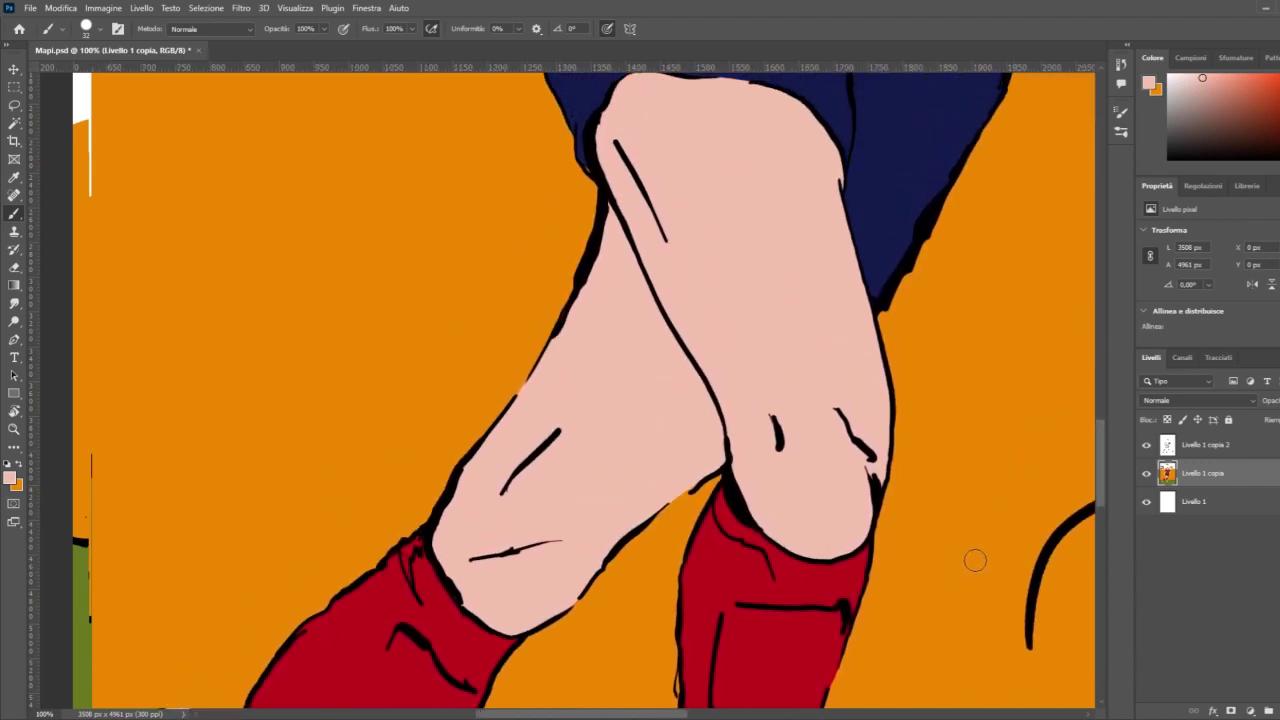
pyautogui.scroll(2, 974, 560)
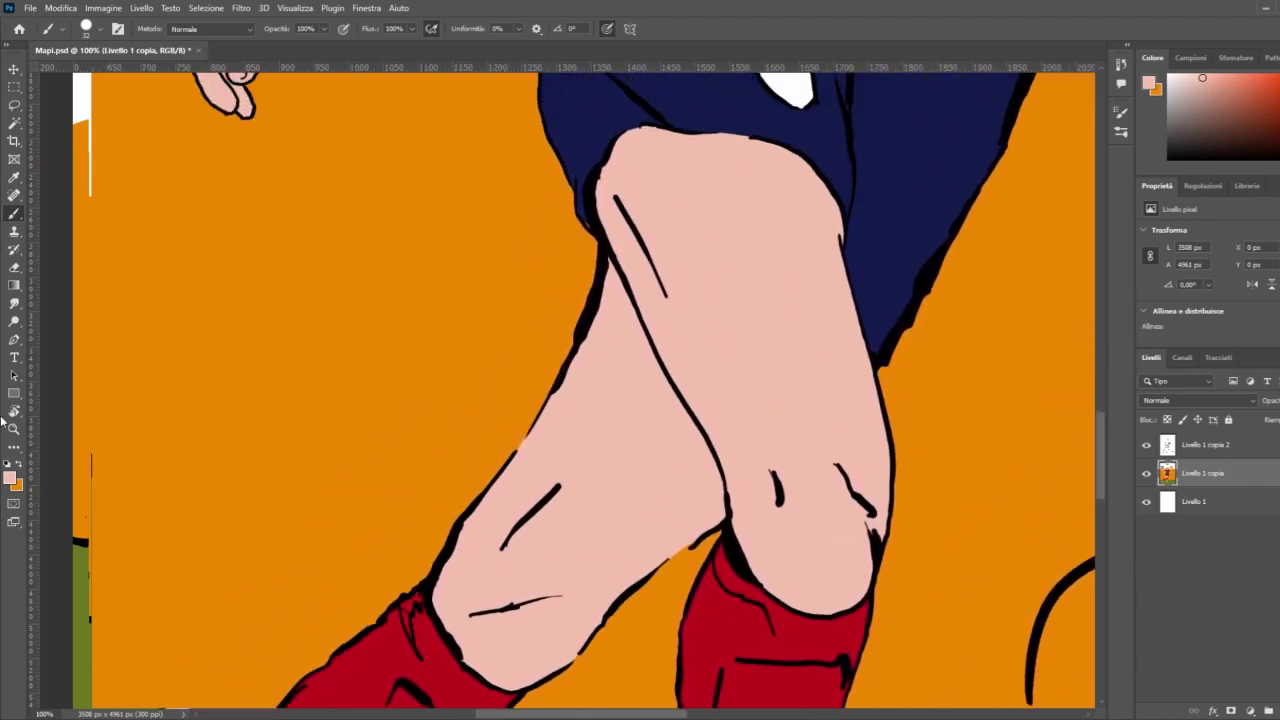
pyautogui.click(22, 465)
pyautogui.press('i')
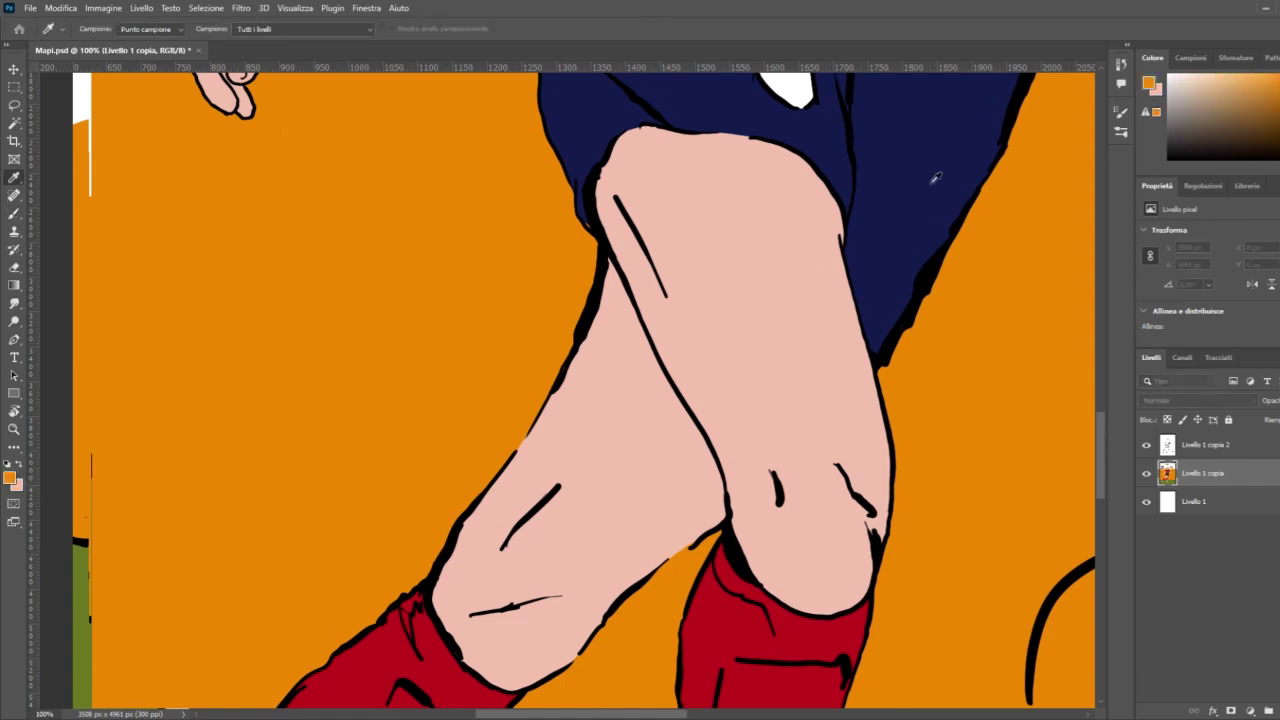
pyautogui.click(862, 350)
pyautogui.press('b')
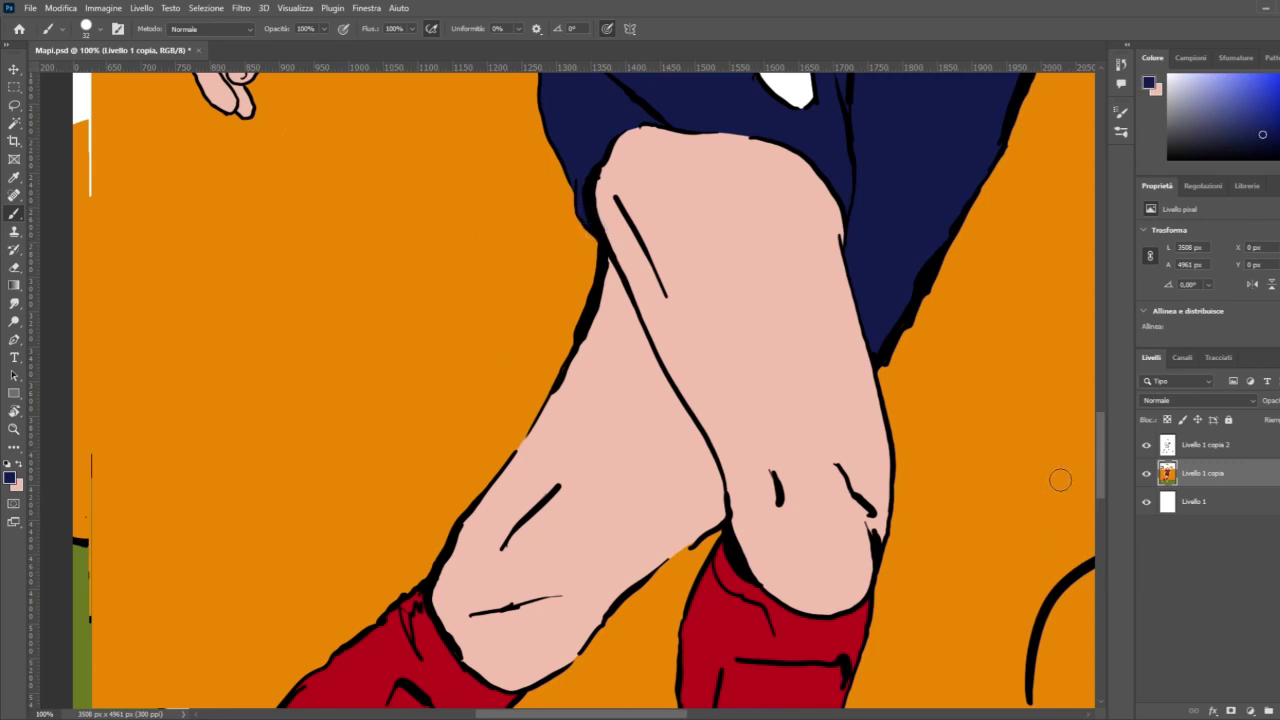
pyautogui.moveTo(1097, 465); pyautogui.dragTo(1103, 414)
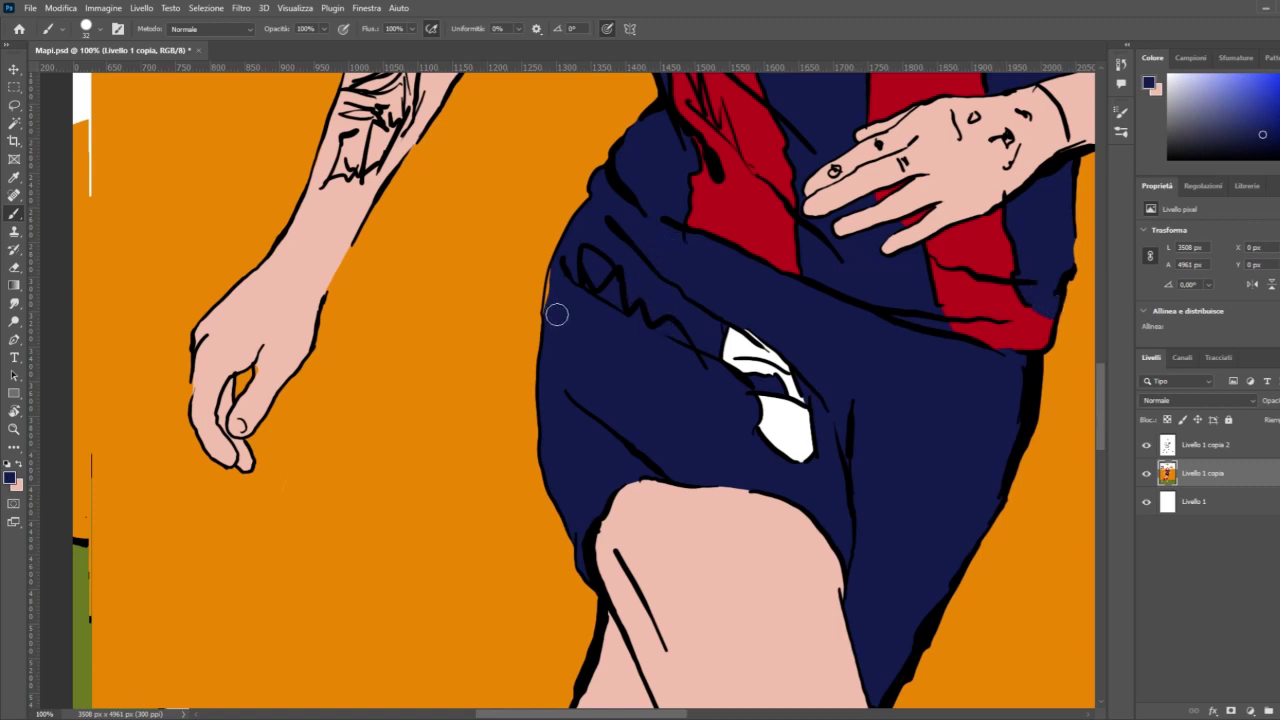
pyautogui.moveTo(554, 313); pyautogui.dragTo(562, 267)
pyautogui.press('x')
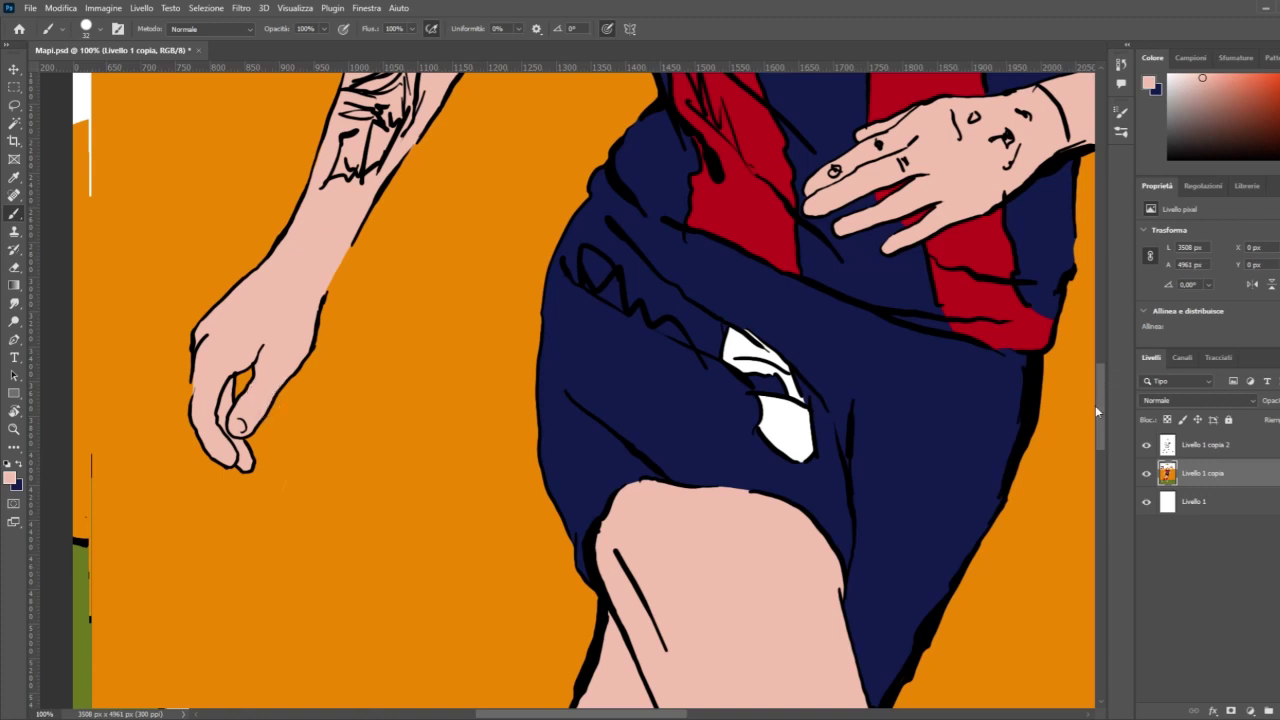
# Step: Check the colouring of the arms, shirt, head and whole figure, and save the document
pyautogui.moveTo(1103, 404); pyautogui.dragTo(1110, 350)
pyautogui.click(21, 463)
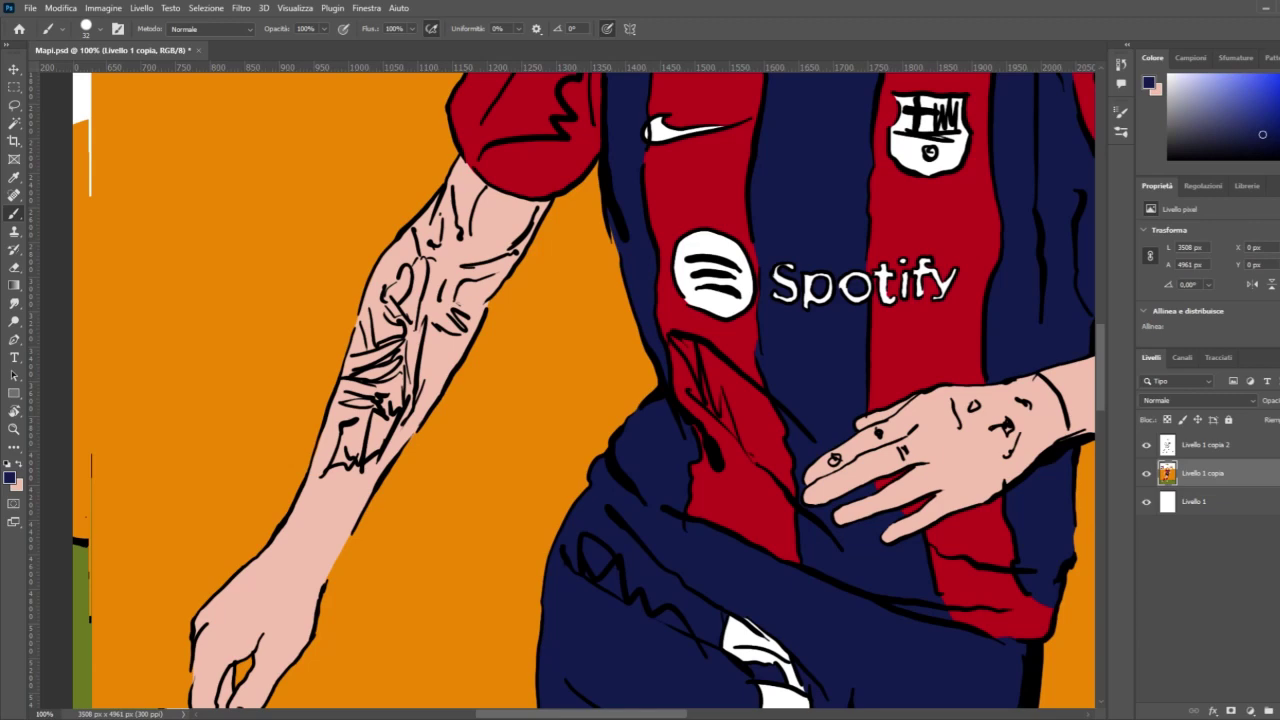
pyautogui.moveTo(595, 714); pyautogui.dragTo(686, 716)
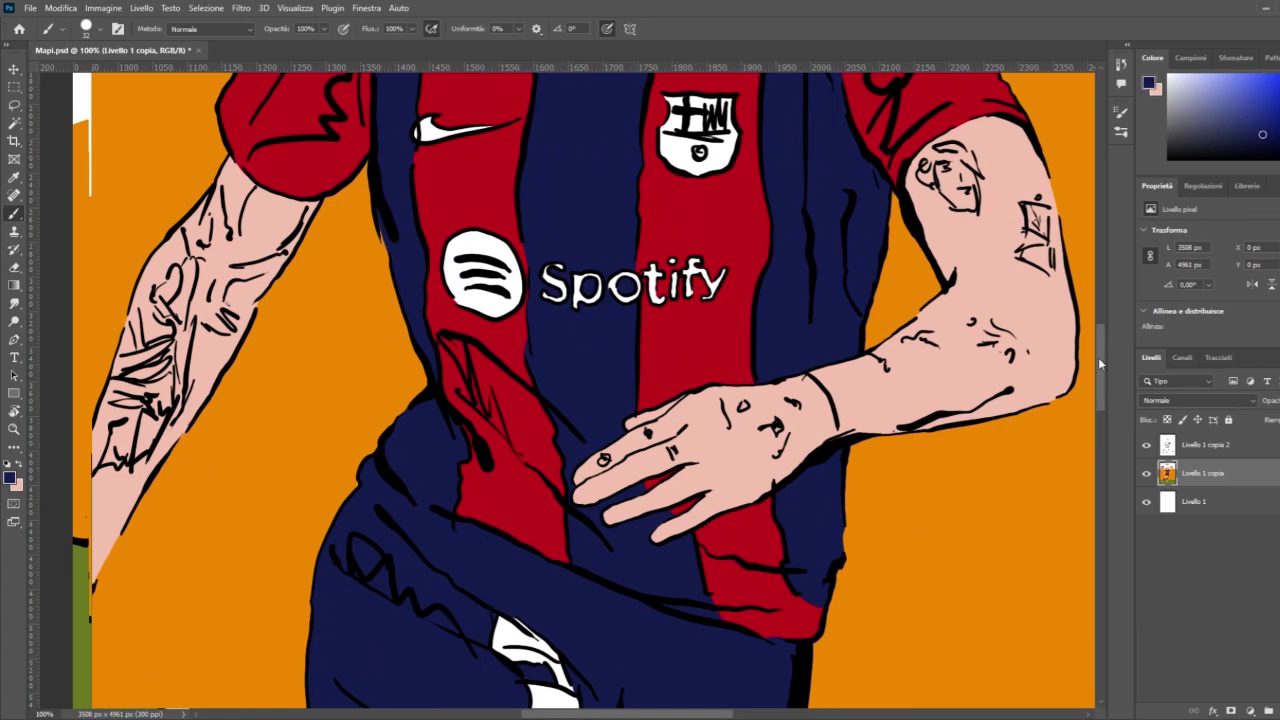
pyautogui.moveTo(1100, 359); pyautogui.dragTo(1120, 273)
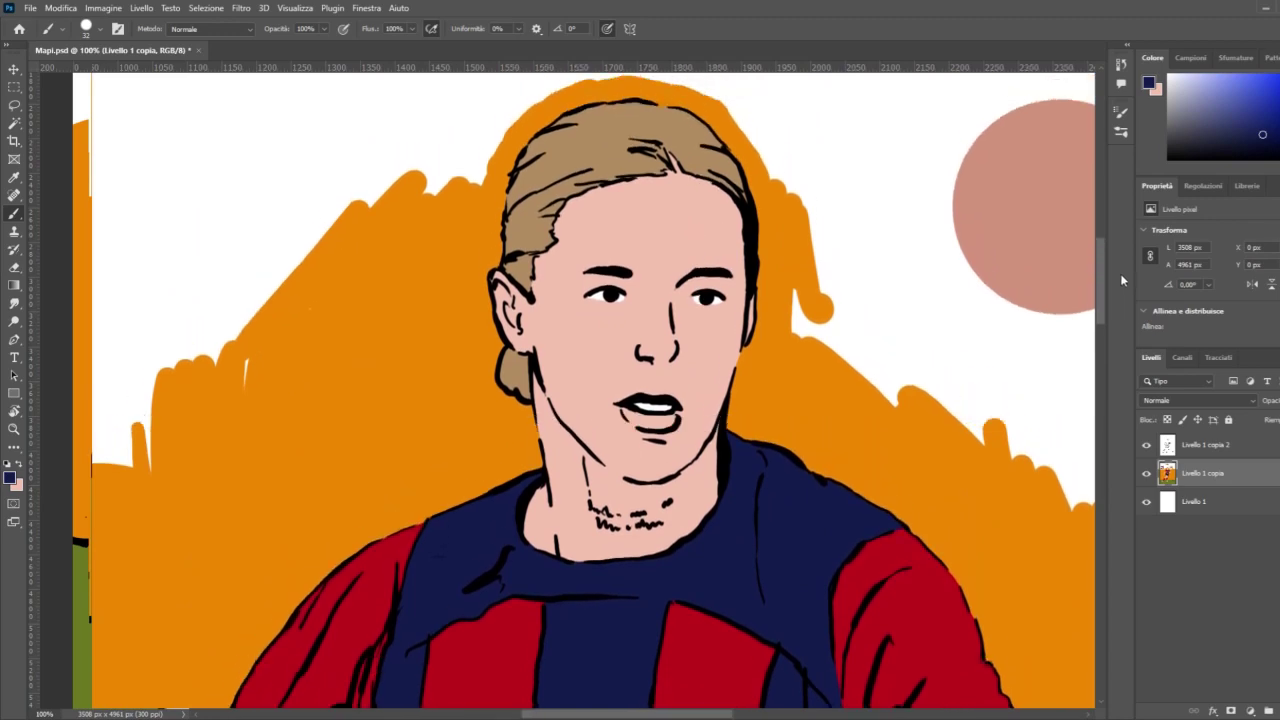
pyautogui.hotkey('ctrl', '-')
pyautogui.hotkey('ctrl', '-')
pyautogui.hotkey('ctrl', '-')
pyautogui.hotkey('ctrl', '-')
pyautogui.hotkey('ctrl', '-')
pyautogui.hotkey('ctrl', '-')
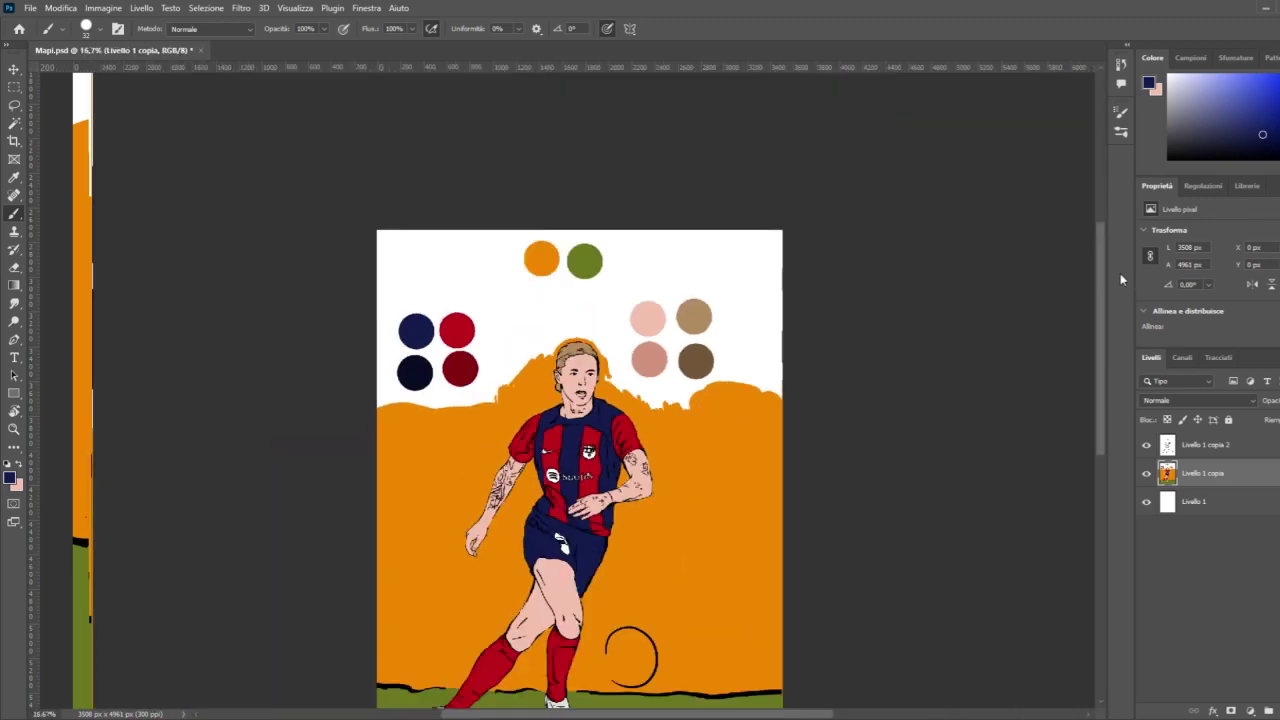
pyautogui.scroll(-3, 346, 331)
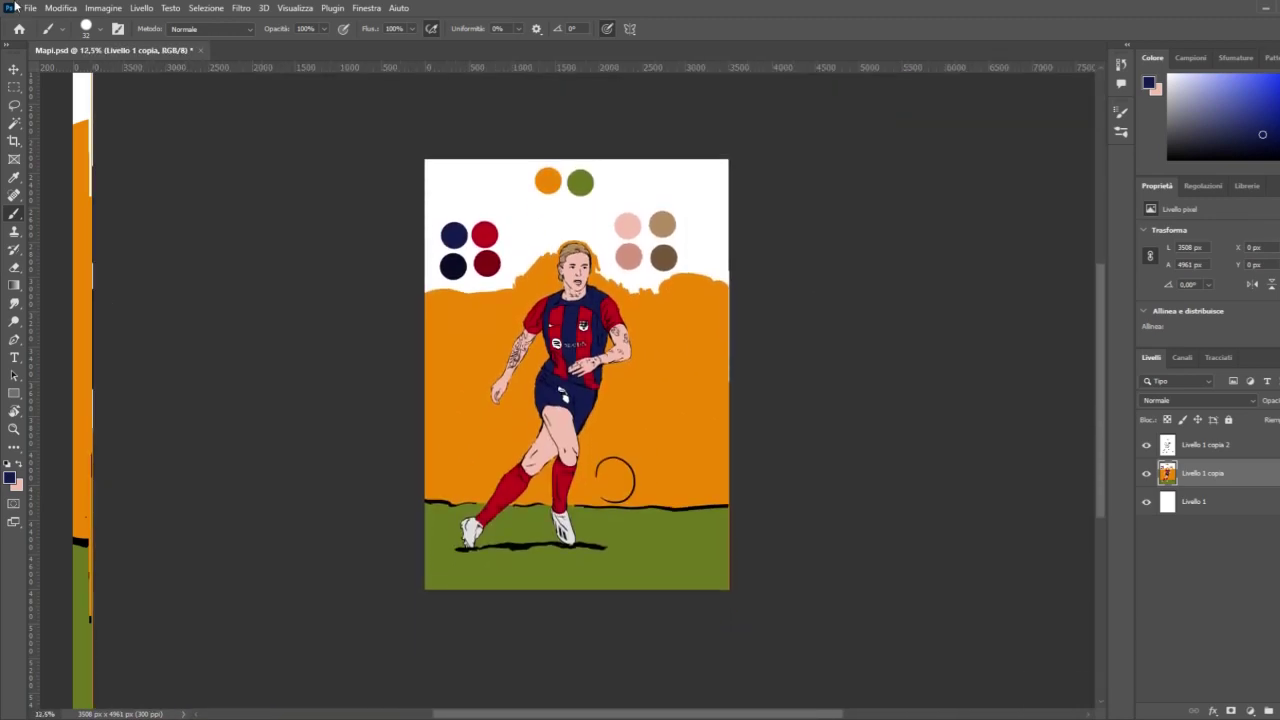
pyautogui.hotkey('ctrl', 's')
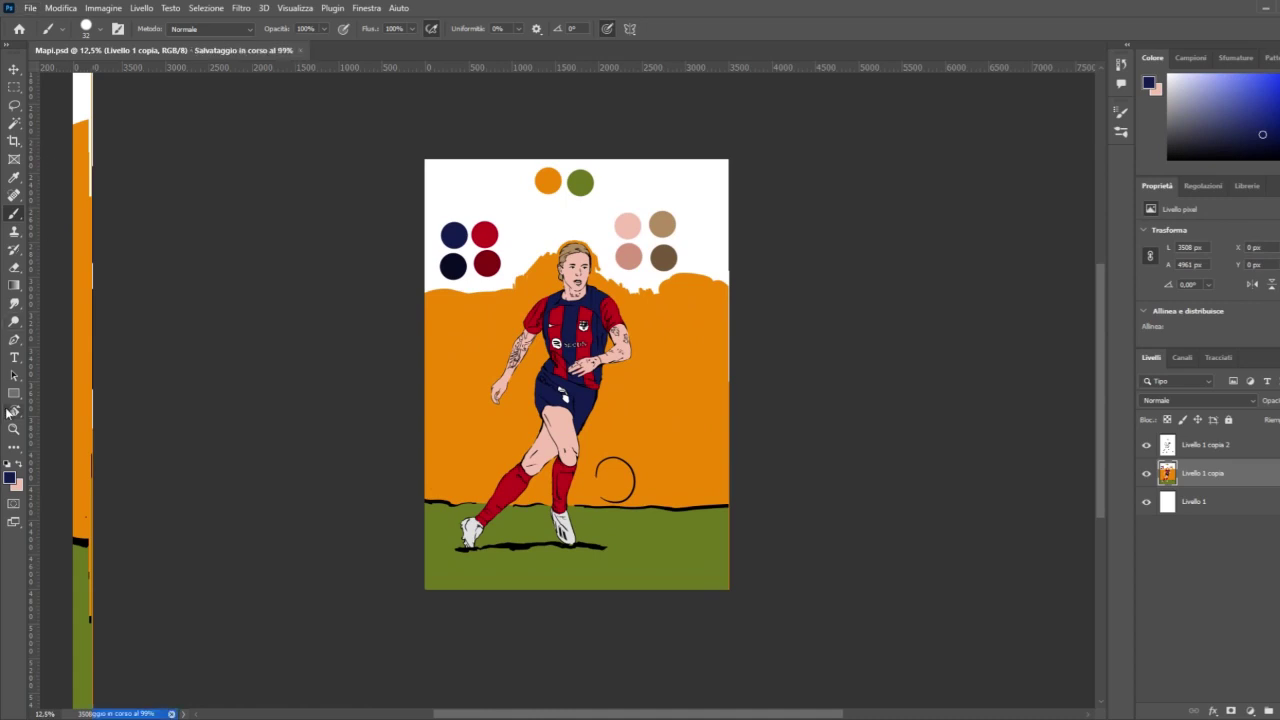
# Step: Set the foreground colour to white and fill the inside of the ball outline using a large brush
pyautogui.click(13, 429)
pyautogui.click(557, 551)
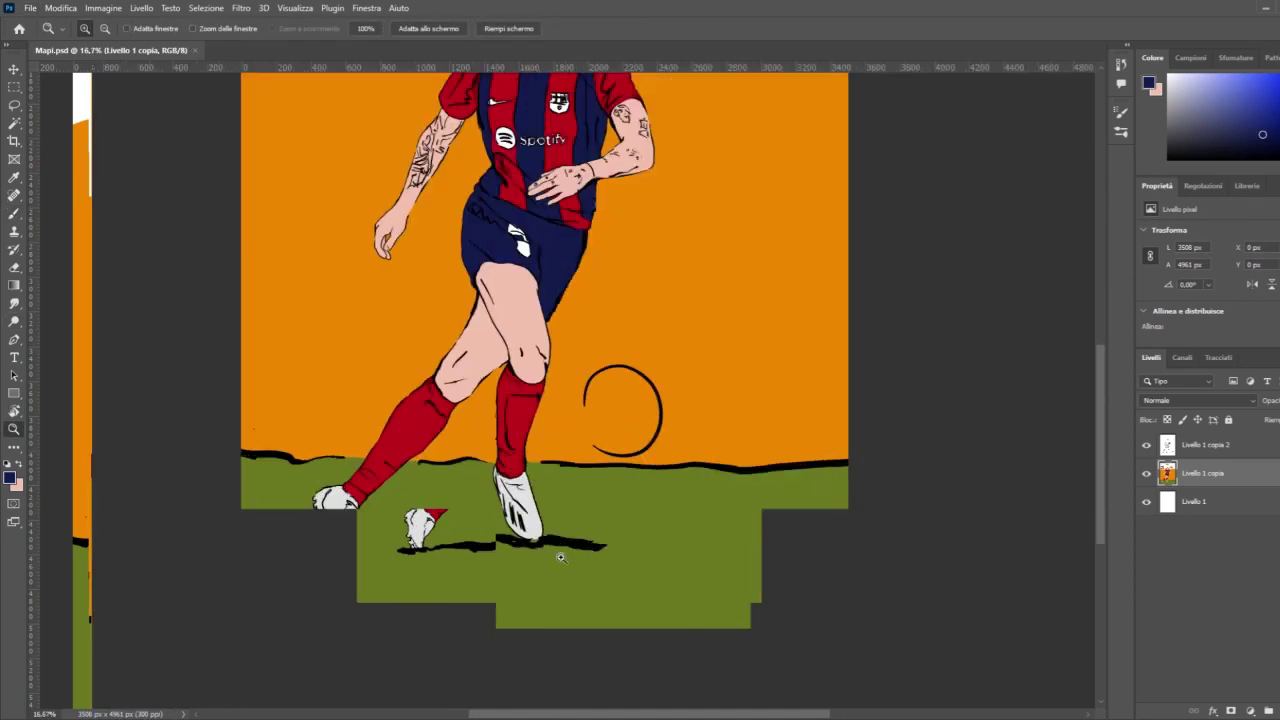
pyautogui.click(555, 548)
pyautogui.click(385, 489)
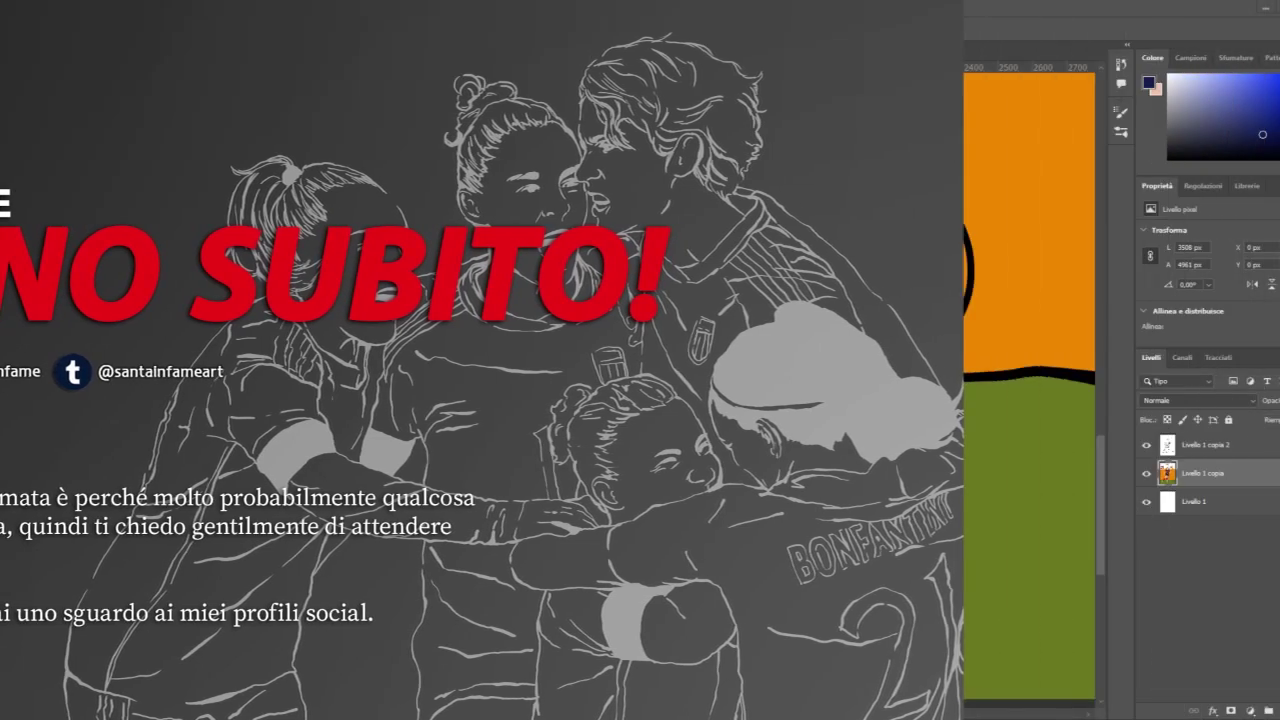
pyautogui.scroll(5, 432, 505)
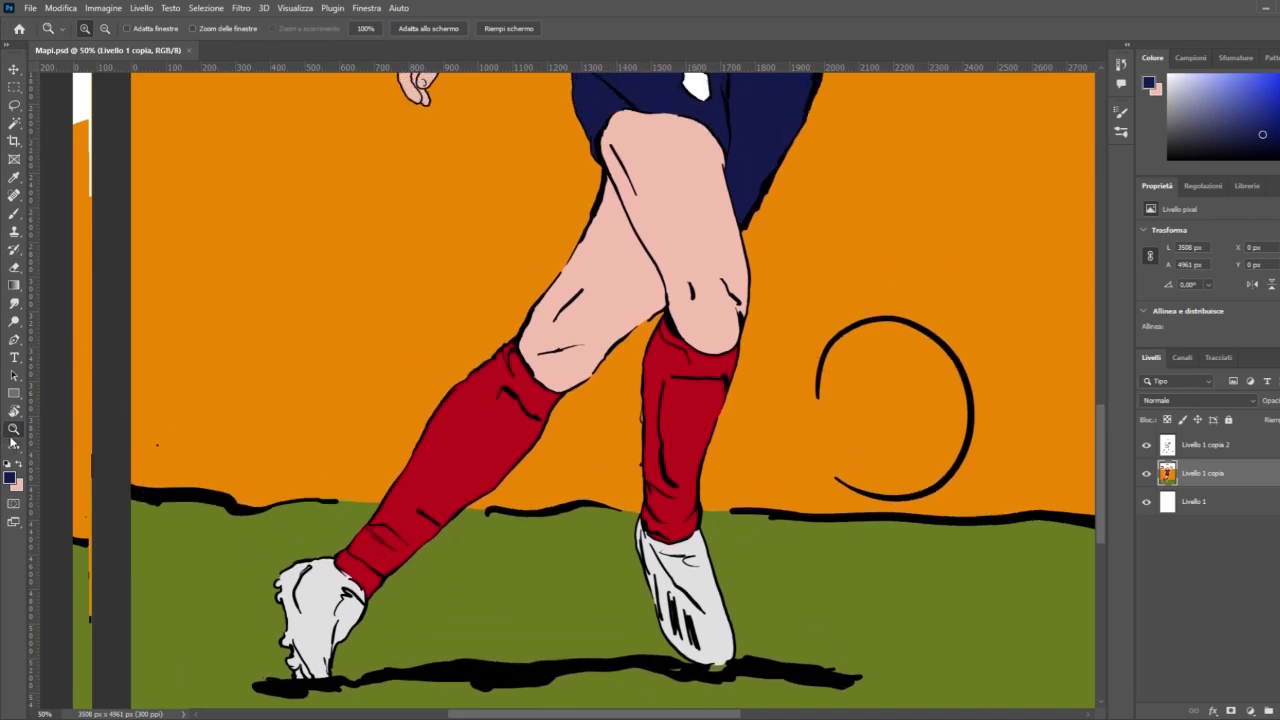
pyautogui.click(10, 480)
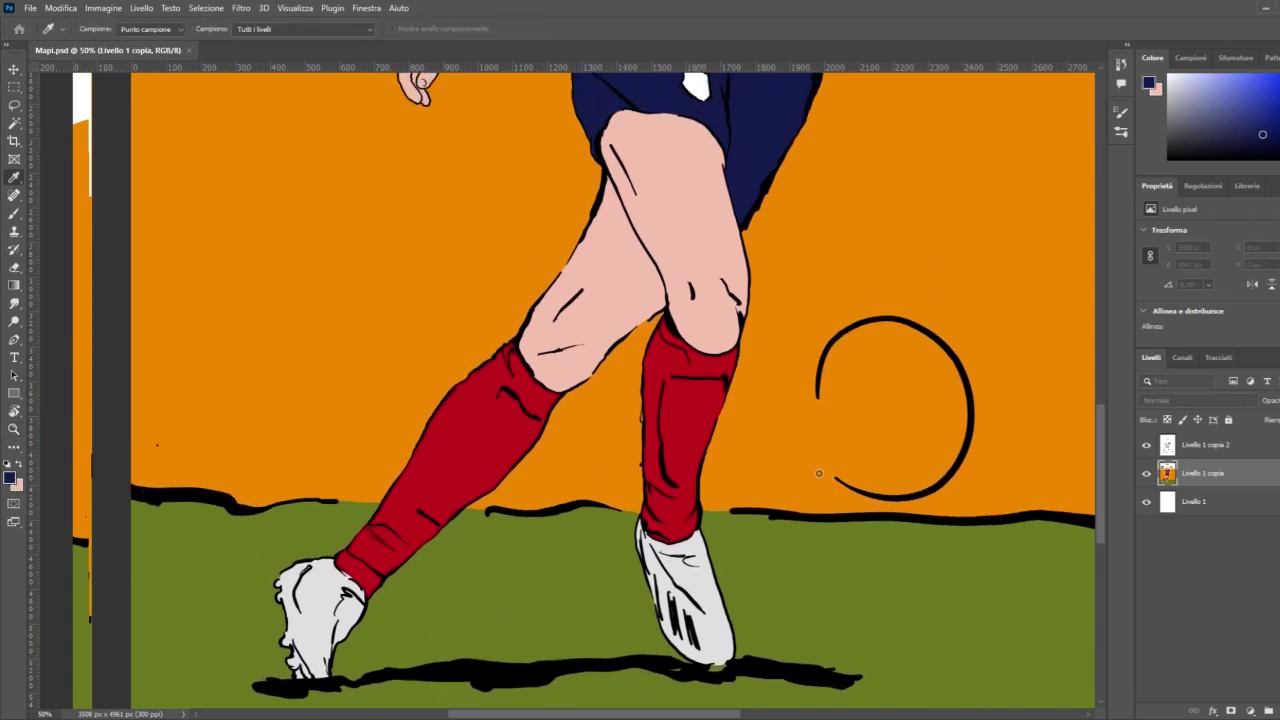
pyautogui.press('Return')
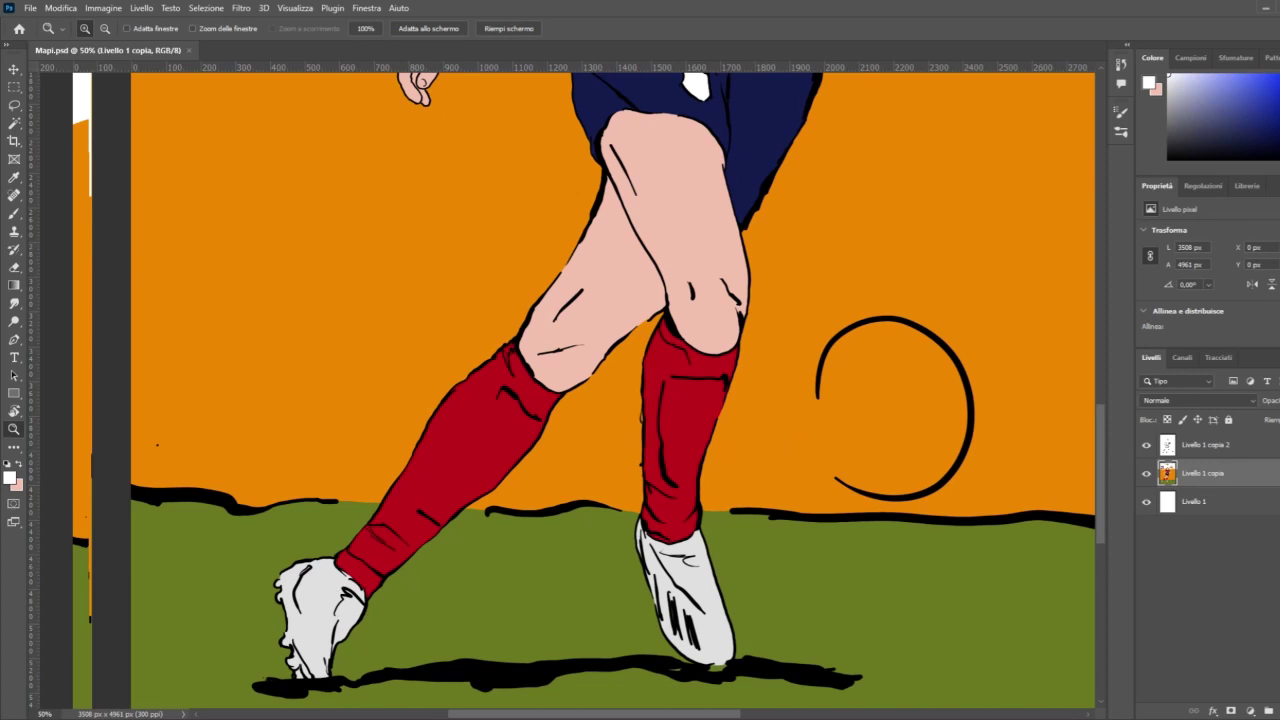
pyautogui.click(12, 217)
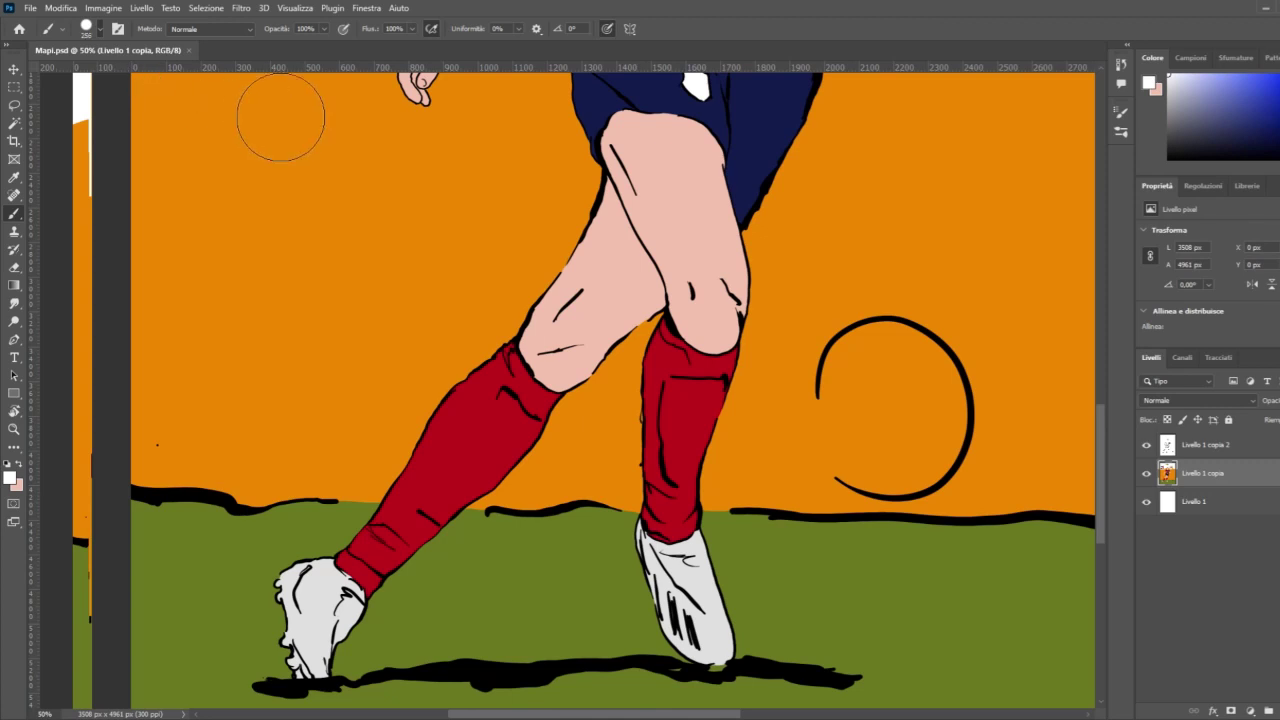
pyautogui.click(860, 397)
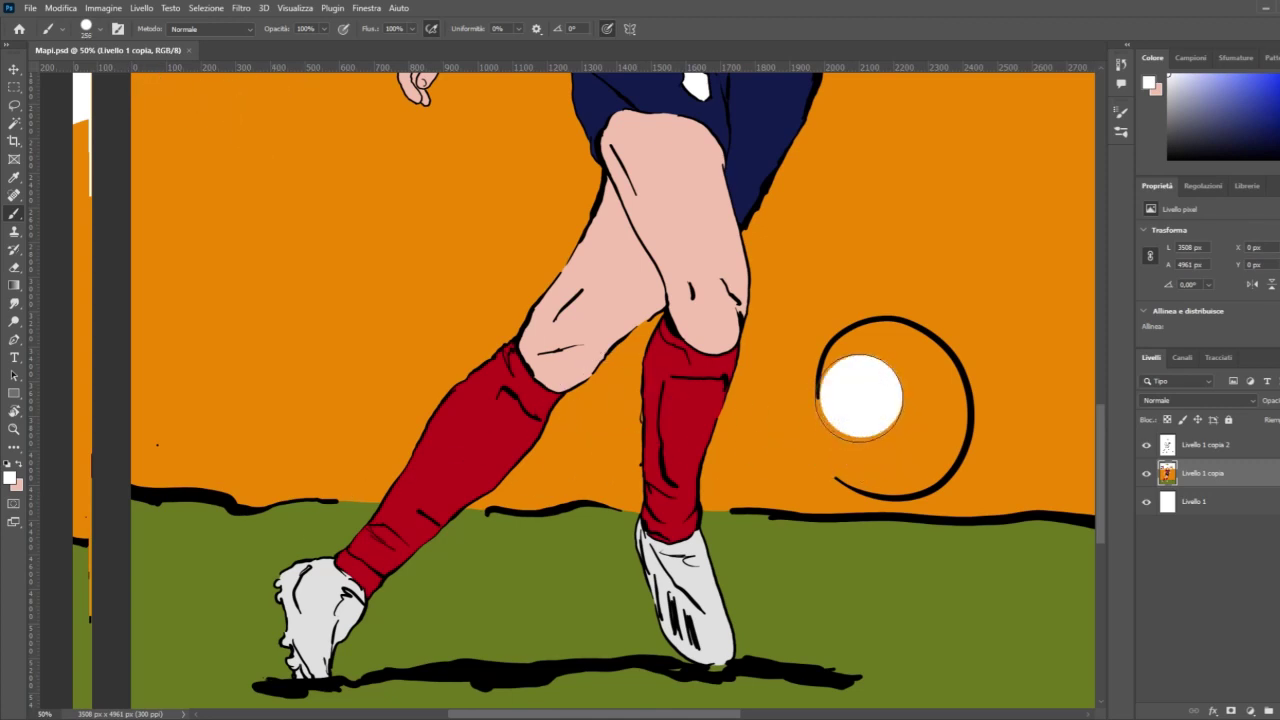
pyautogui.moveTo(860, 397)
pyautogui.mouseDown()
pyautogui.moveTo(893, 446)
pyautogui.moveTo(922, 433)
pyautogui.moveTo(909, 379)
pyautogui.moveTo(888, 374)
pyautogui.moveTo(863, 393)
pyautogui.moveTo(868, 427)
pyautogui.moveTo(901, 424)
pyautogui.moveTo(919, 501)
pyautogui.moveTo(920, 470)
pyautogui.mouseUp()
# Step: Save the document with the white ball fill
pyautogui.hotkey('ctrl', '-')
pyautogui.hotkey('ctrl', '-')
pyautogui.hotkey('ctrl', '-')
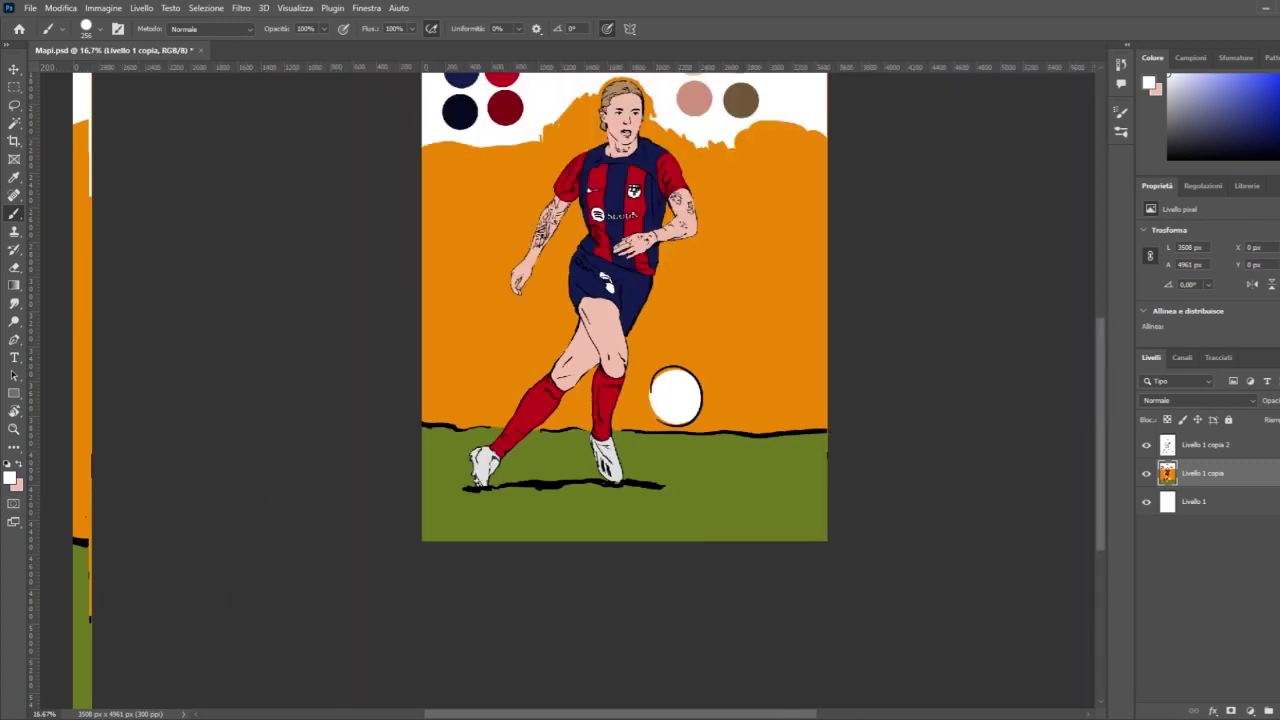
pyautogui.hotkey('ctrl', '-')
pyautogui.scroll(3, 806, 346)
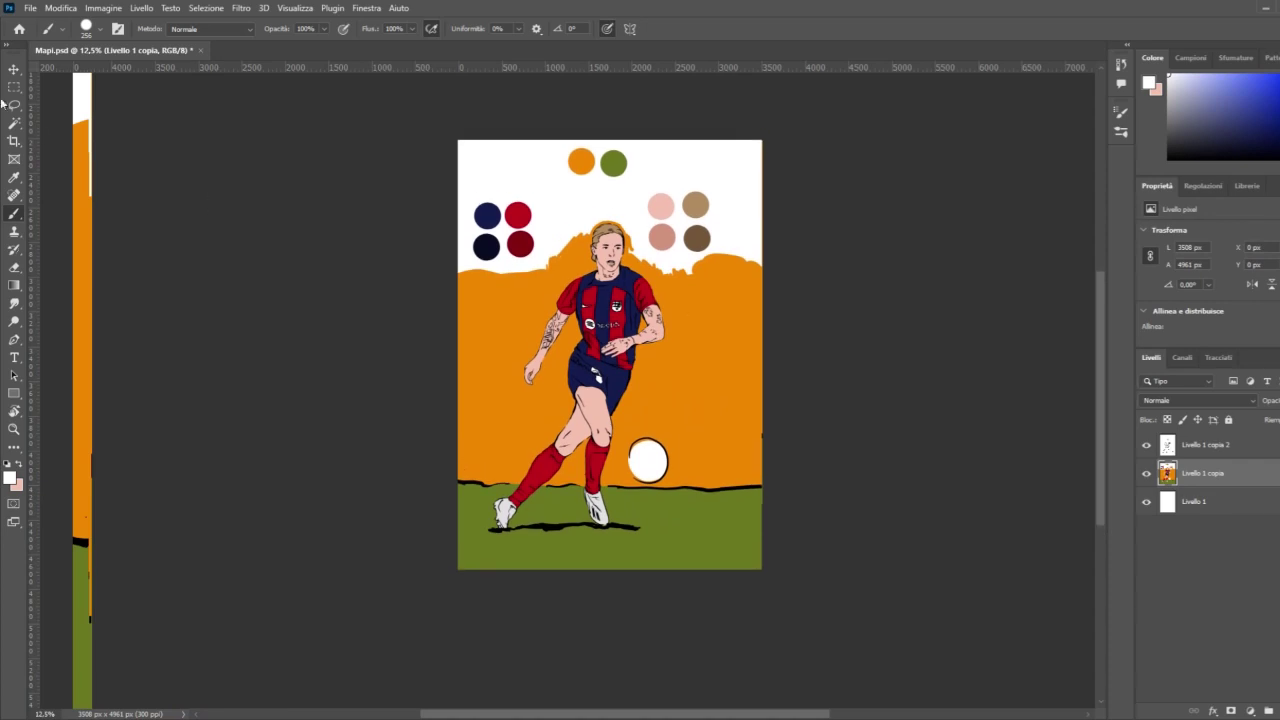
pyautogui.hotkey('ctrl', 's')
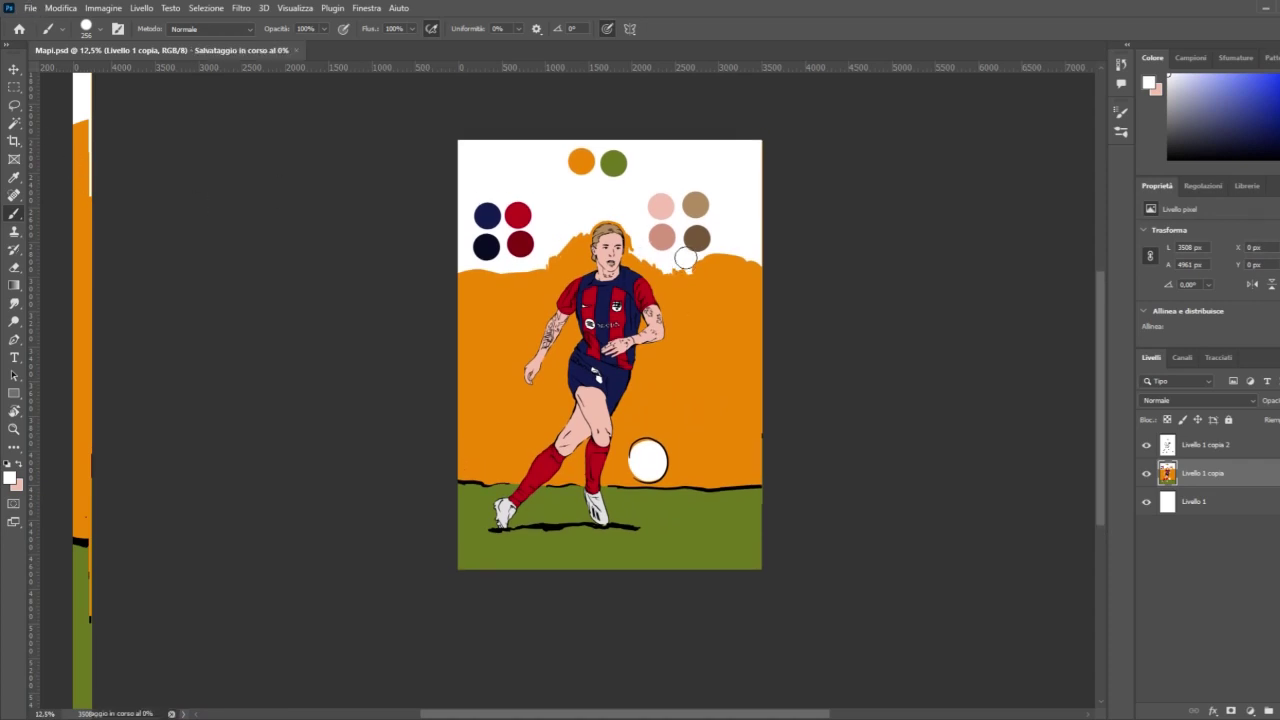
# Step: Sample the orange swatch and paint a wide orange area around the head, joining it to the background below
pyautogui.scroll(2, 211, 231)
pyautogui.press('i')
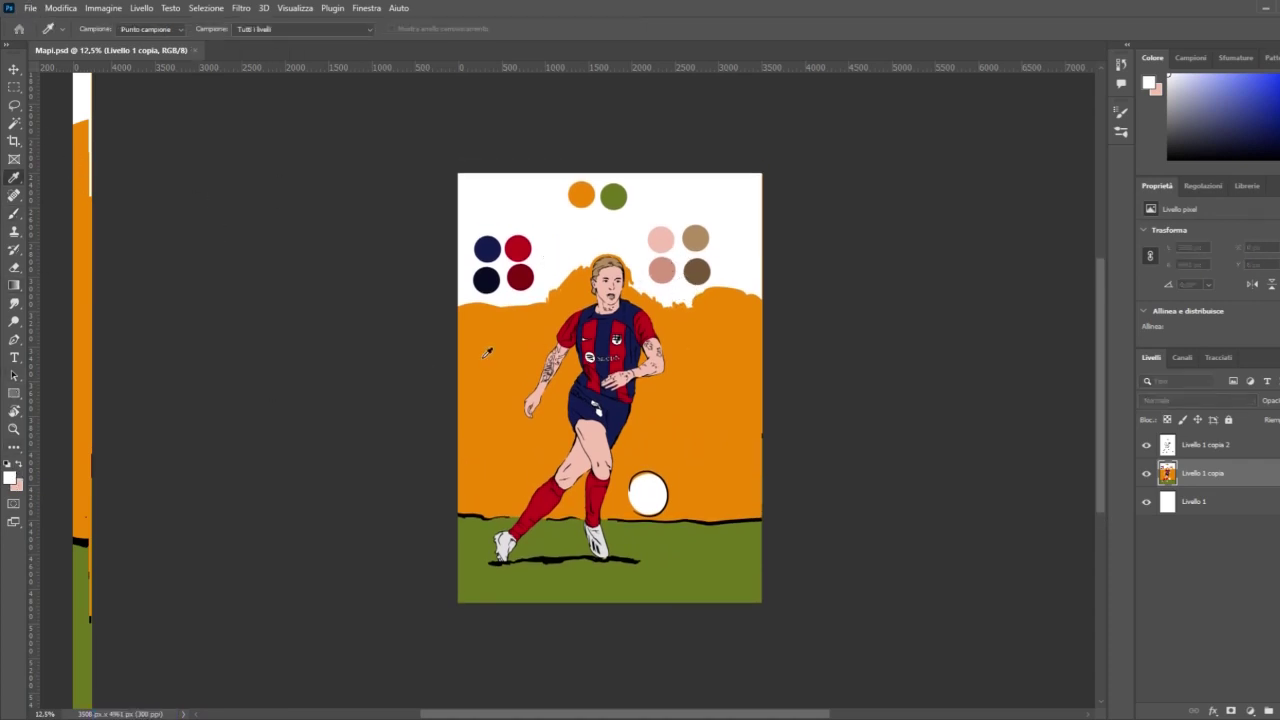
pyautogui.click(581, 195)
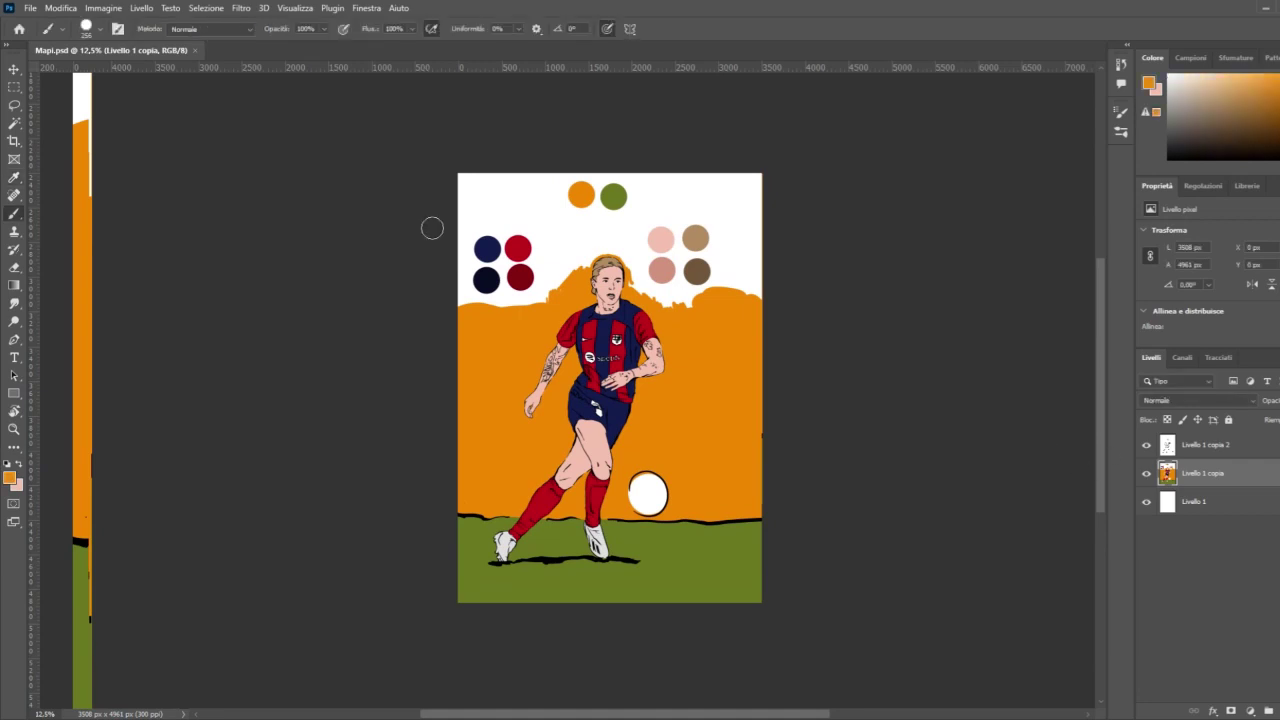
pyautogui.click(14, 428)
pyautogui.click(614, 228)
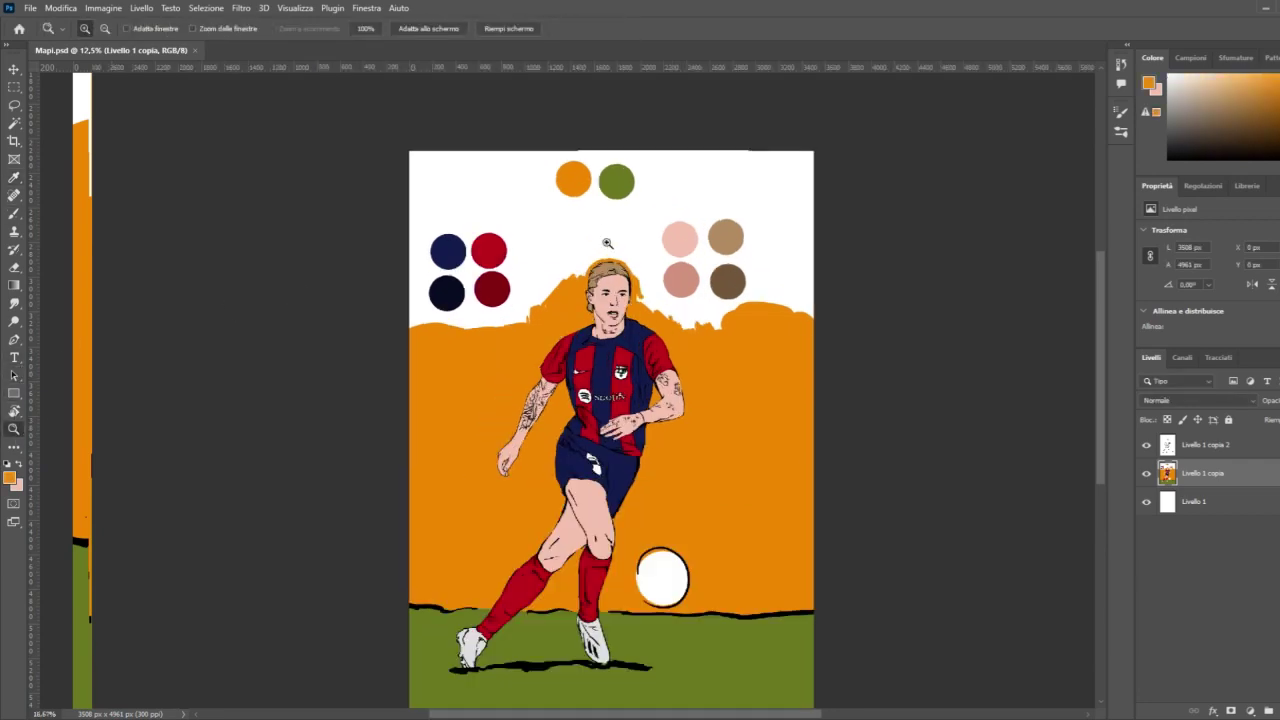
pyautogui.click(18, 228)
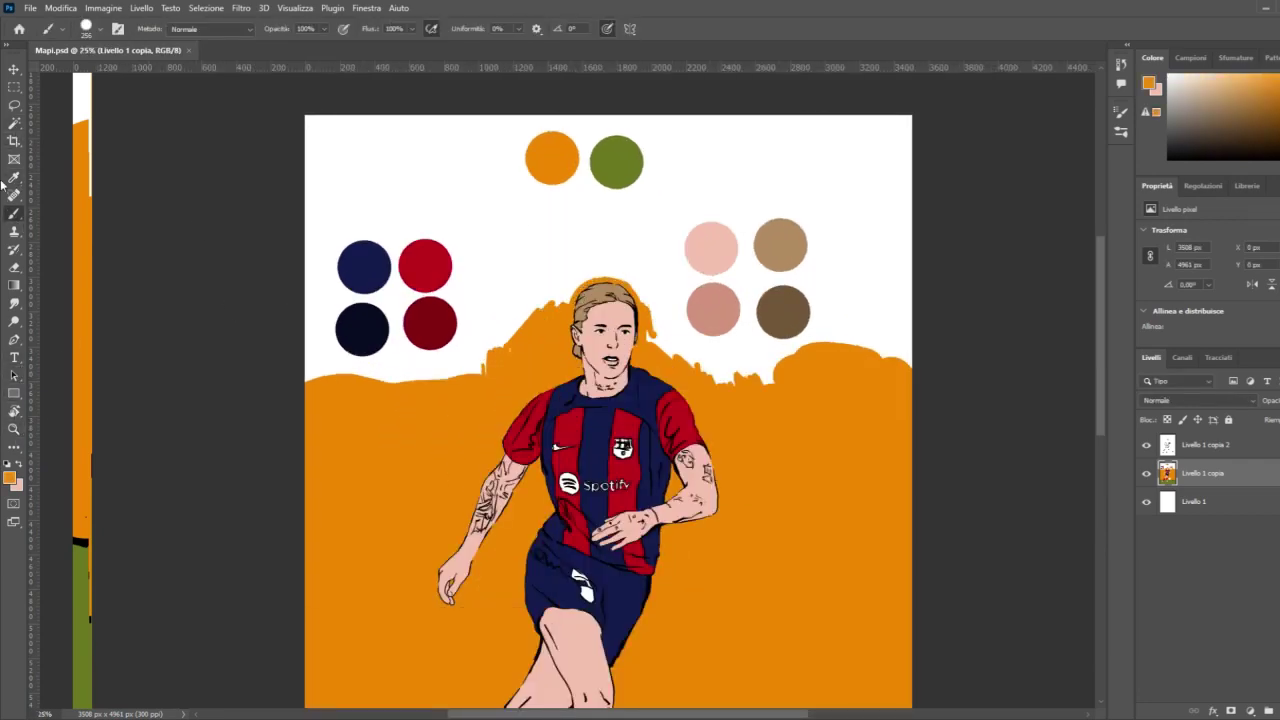
pyautogui.moveTo(470, 372)
pyautogui.mouseDown()
pyautogui.moveTo(512, 278)
pyautogui.moveTo(518, 299)
pyautogui.moveTo(546, 295)
pyautogui.moveTo(565, 268)
pyautogui.moveTo(613, 256)
pyautogui.moveTo(654, 282)
pyautogui.moveTo(679, 354)
pyautogui.moveTo(790, 365)
pyautogui.mouseUp()
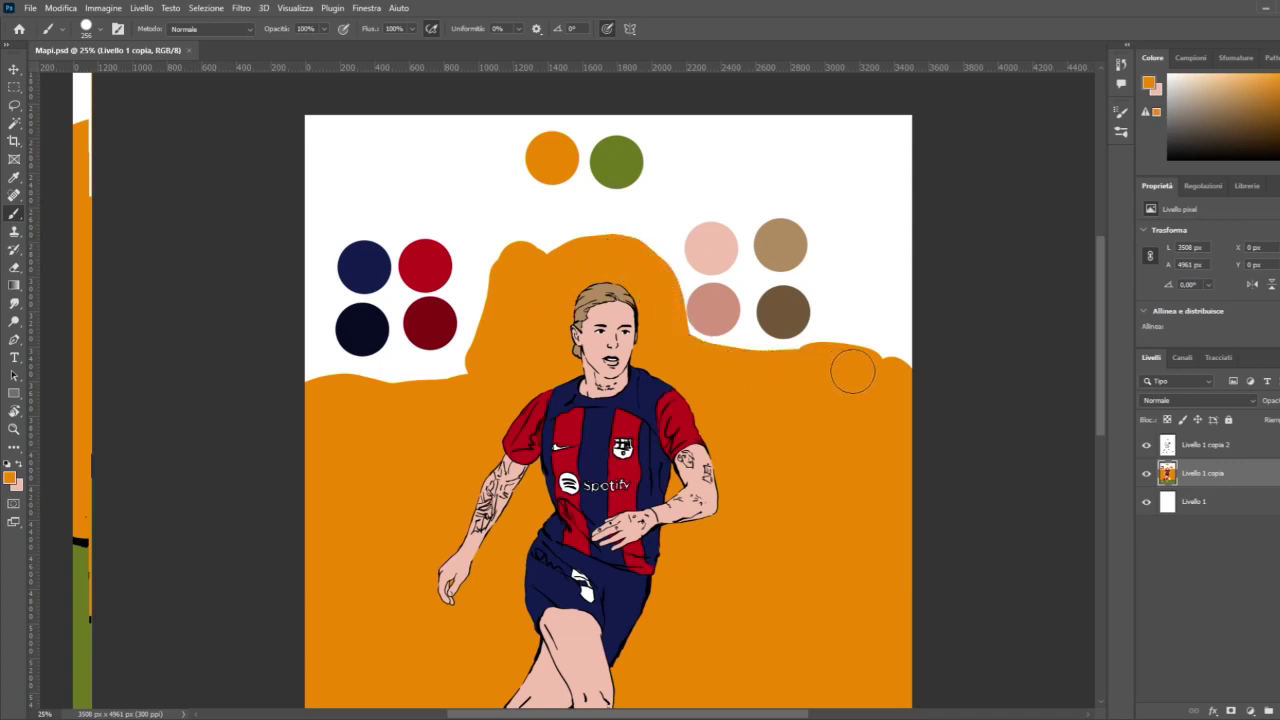
# Step: Cover the remaining white background with orange, including the orange and green swatches, leaving the two four-colour swatch groups, and save the document
pyautogui.moveTo(498, 294)
pyautogui.mouseDown()
pyautogui.moveTo(515, 261)
pyautogui.moveTo(557, 237)
pyautogui.moveTo(585, 170)
pyautogui.moveTo(638, 143)
pyautogui.moveTo(661, 170)
pyautogui.mouseUp()
pyautogui.moveTo(593, 121)
pyautogui.mouseDown()
pyautogui.moveTo(289, 137)
pyautogui.moveTo(513, 147)
pyautogui.moveTo(285, 168)
pyautogui.moveTo(424, 170)
pyautogui.moveTo(267, 201)
pyautogui.moveTo(272, 221)
pyautogui.moveTo(426, 200)
pyautogui.moveTo(515, 205)
pyautogui.moveTo(267, 217)
pyautogui.moveTo(273, 229)
pyautogui.moveTo(307, 200)
pyautogui.moveTo(315, 400)
pyautogui.mouseUp()
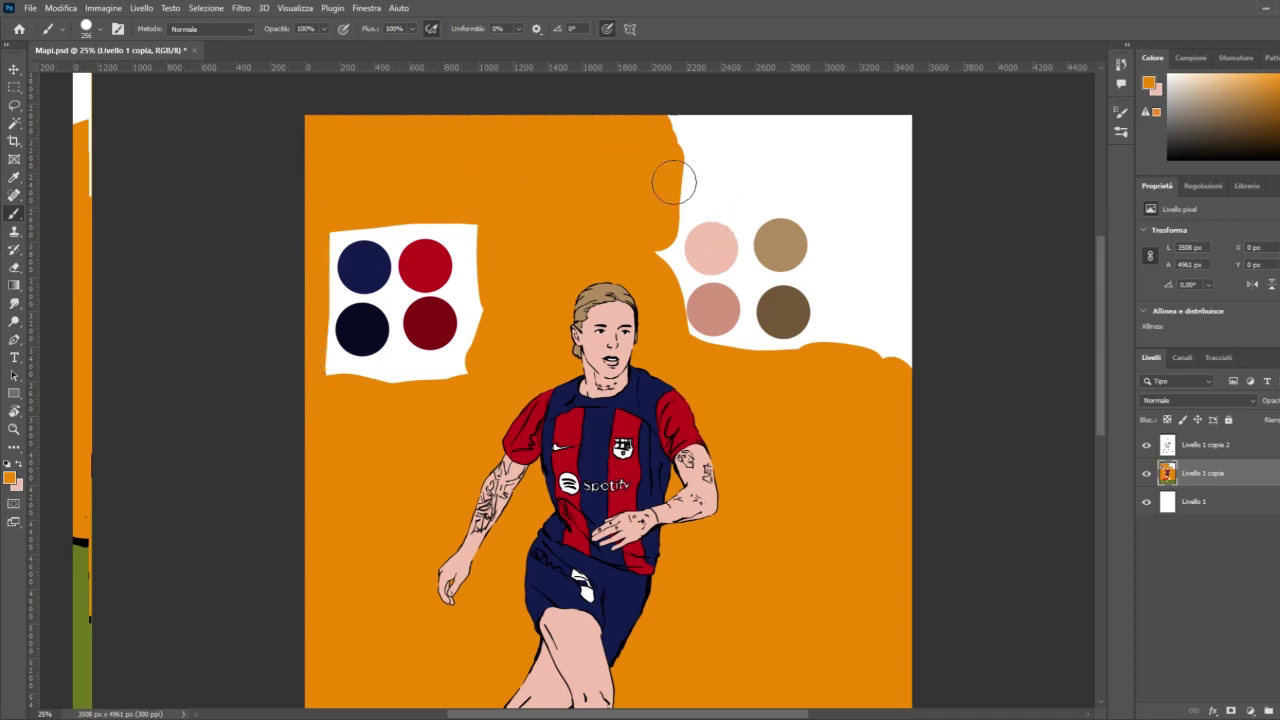
pyautogui.moveTo(671, 180)
pyautogui.mouseDown()
pyautogui.moveTo(920, 184)
pyautogui.moveTo(854, 202)
pyautogui.moveTo(850, 273)
pyautogui.moveTo(858, 249)
pyautogui.moveTo(883, 330)
pyautogui.moveTo(905, 264)
pyautogui.moveTo(886, 129)
pyautogui.moveTo(691, 118)
pyautogui.moveTo(712, 132)
pyautogui.moveTo(859, 143)
pyautogui.moveTo(708, 139)
pyautogui.moveTo(839, 141)
pyautogui.mouseUp()
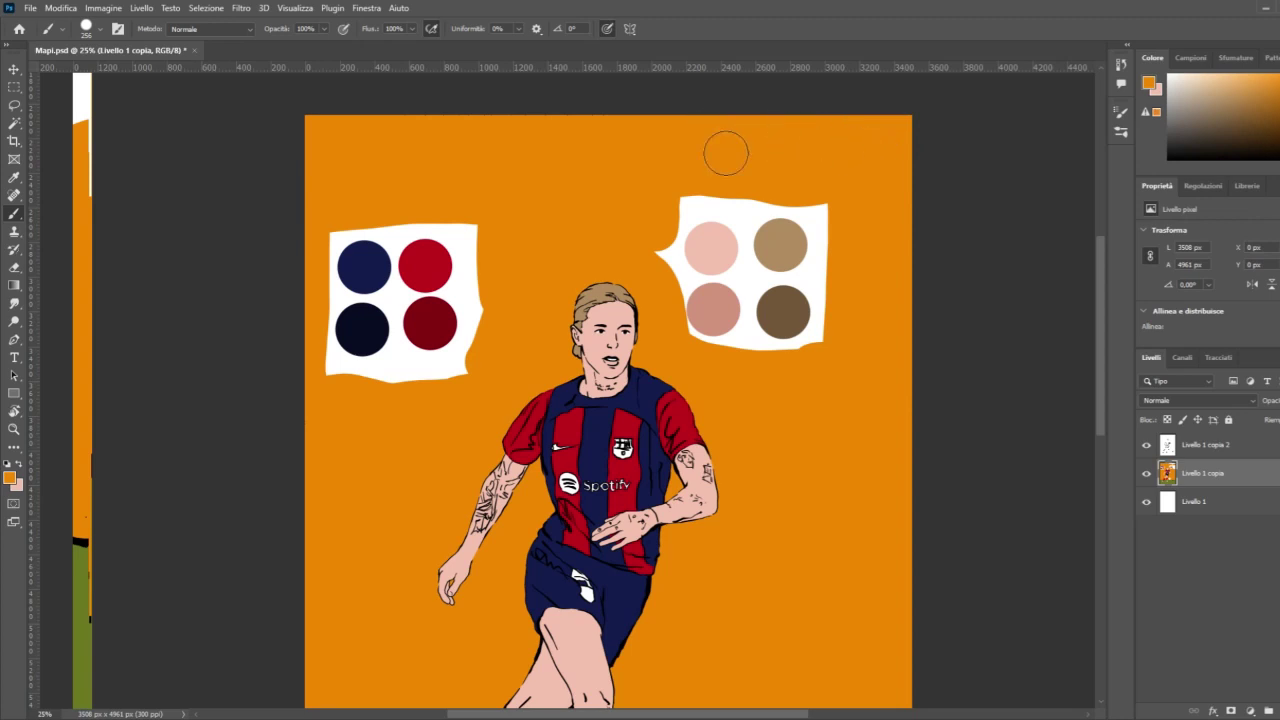
pyautogui.scroll(-3, 823, 85)
pyautogui.scroll(-3, 823, 96)
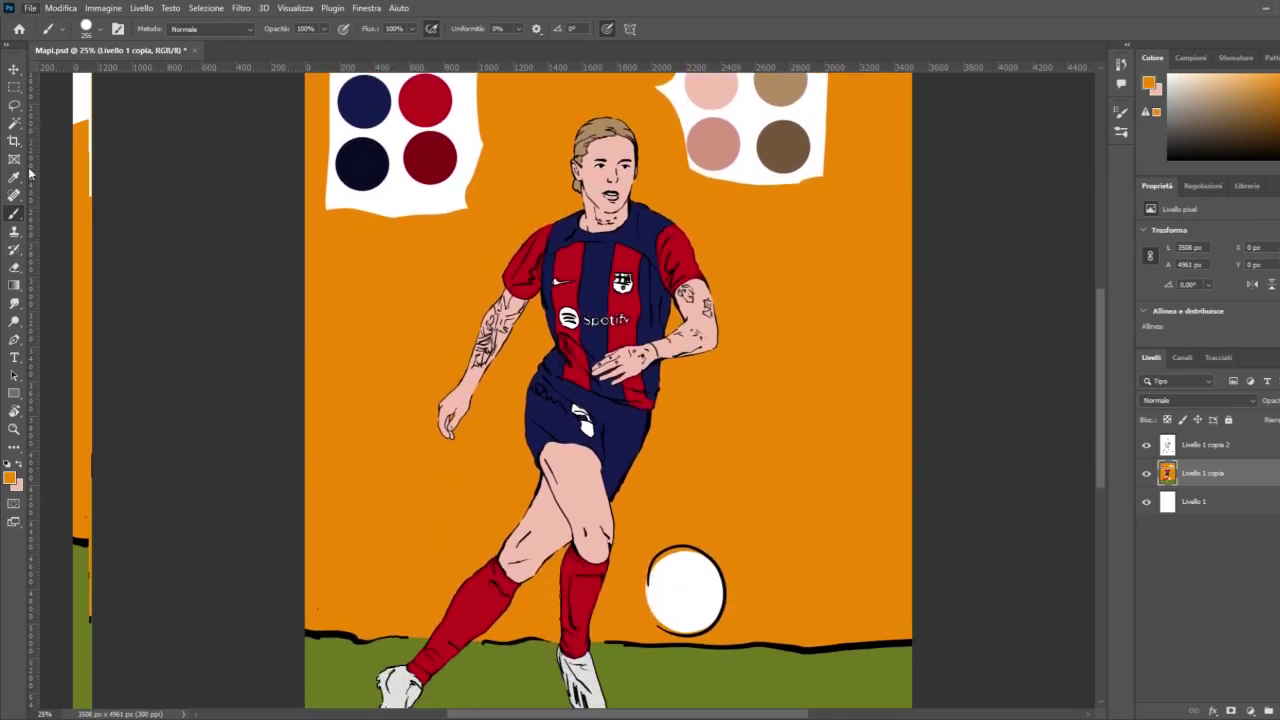
pyautogui.scroll(-2, 246, 357)
pyautogui.scroll(1, 57, 229)
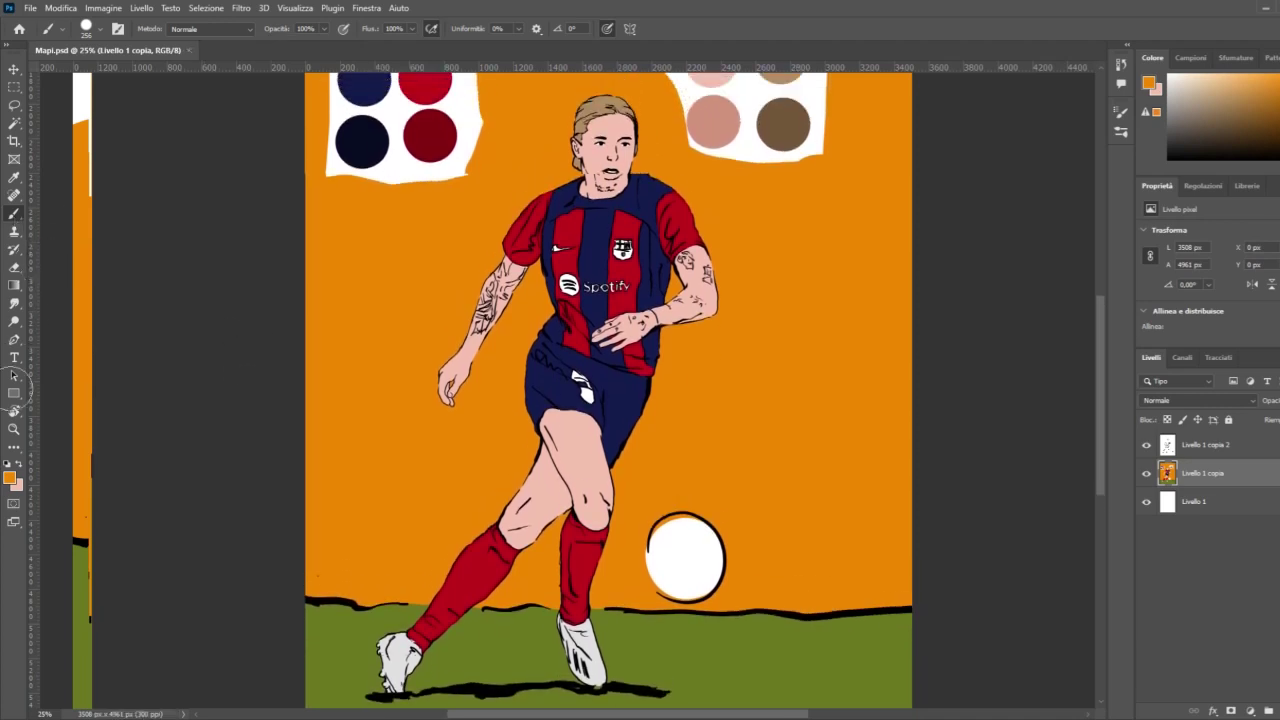
# Step: Pick a reddish skin tone, fill the lower lip with a small brush, and save the document
pyautogui.press('i')
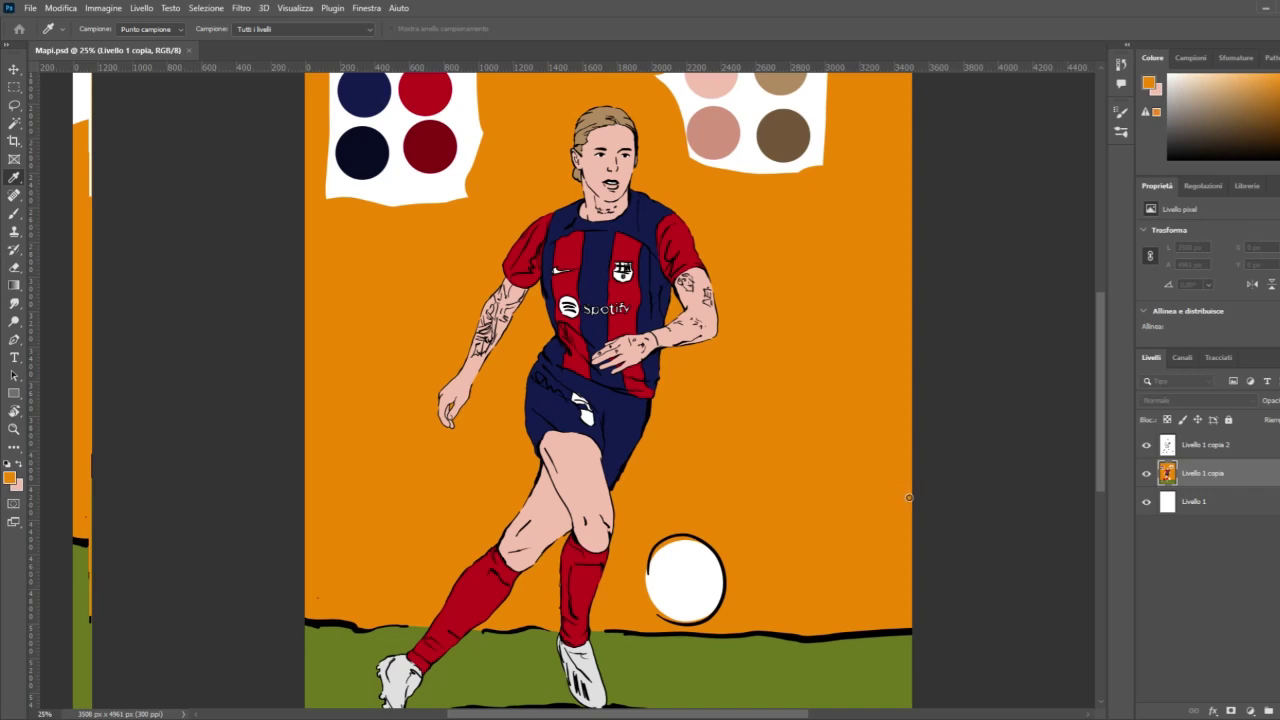
pyautogui.press('b')
pyautogui.click(14, 429)
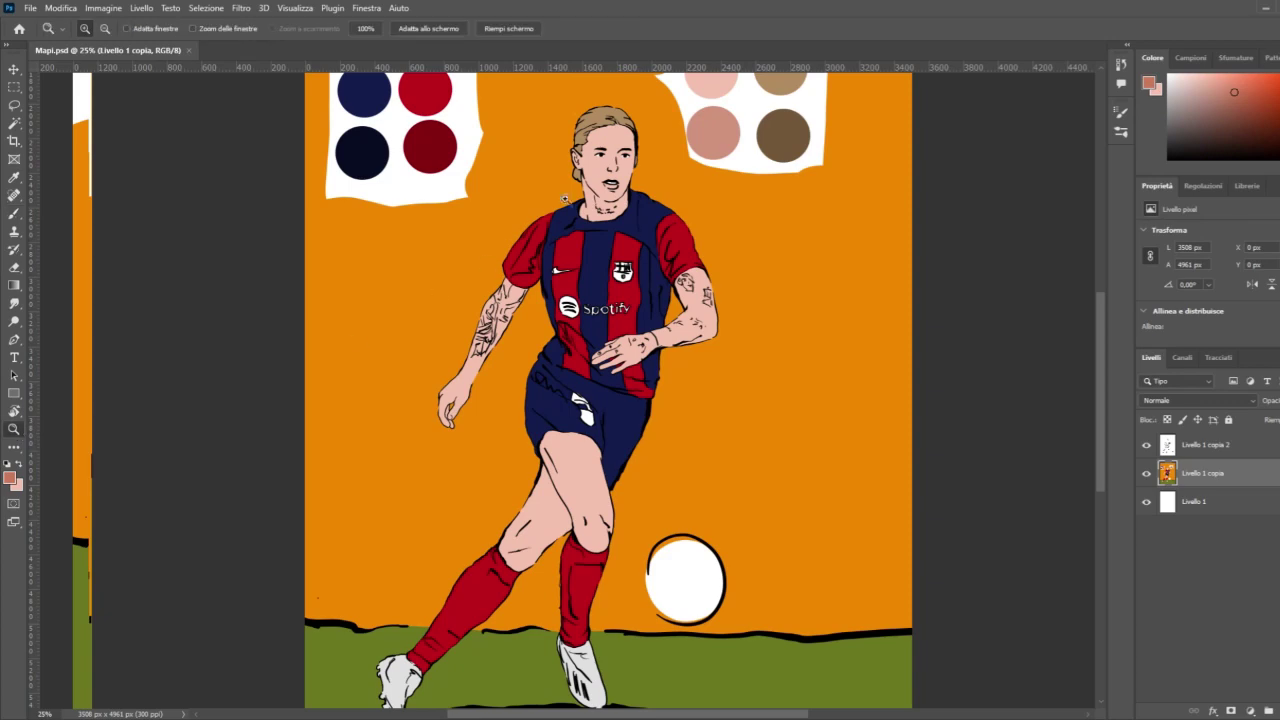
pyautogui.moveTo(609, 181); pyautogui.dragTo(631, 188)
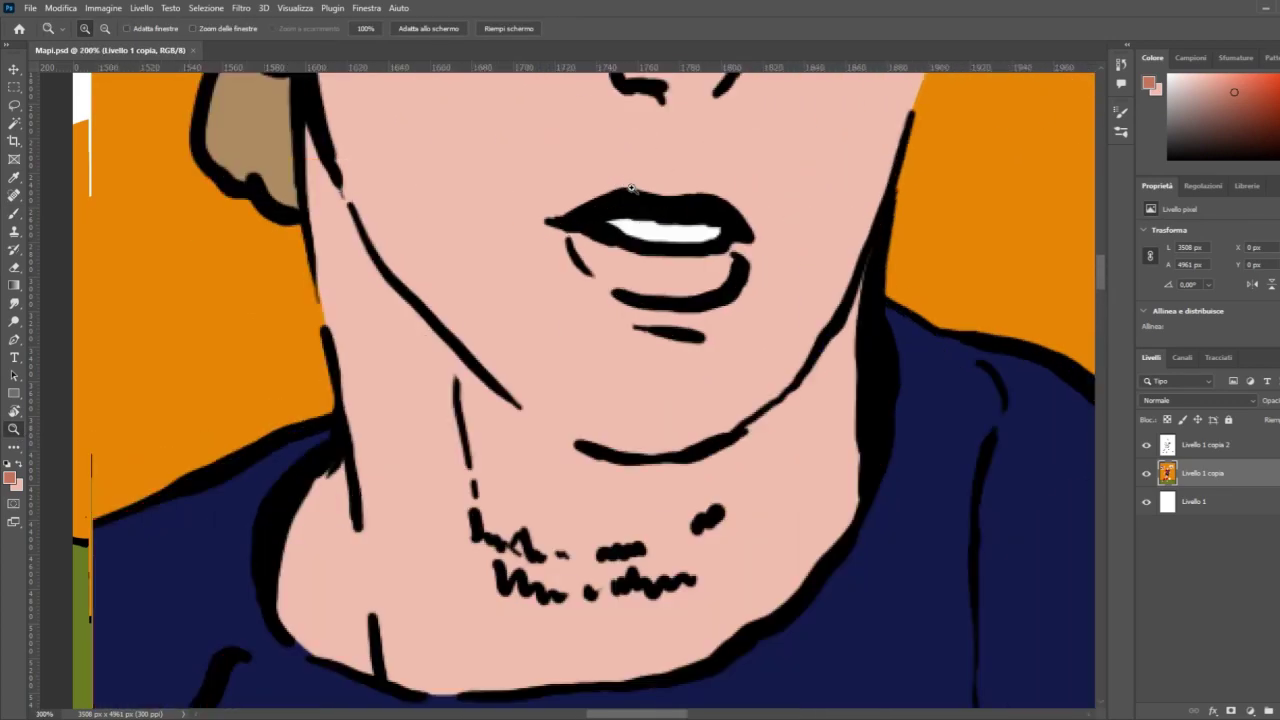
pyautogui.click(14, 215)
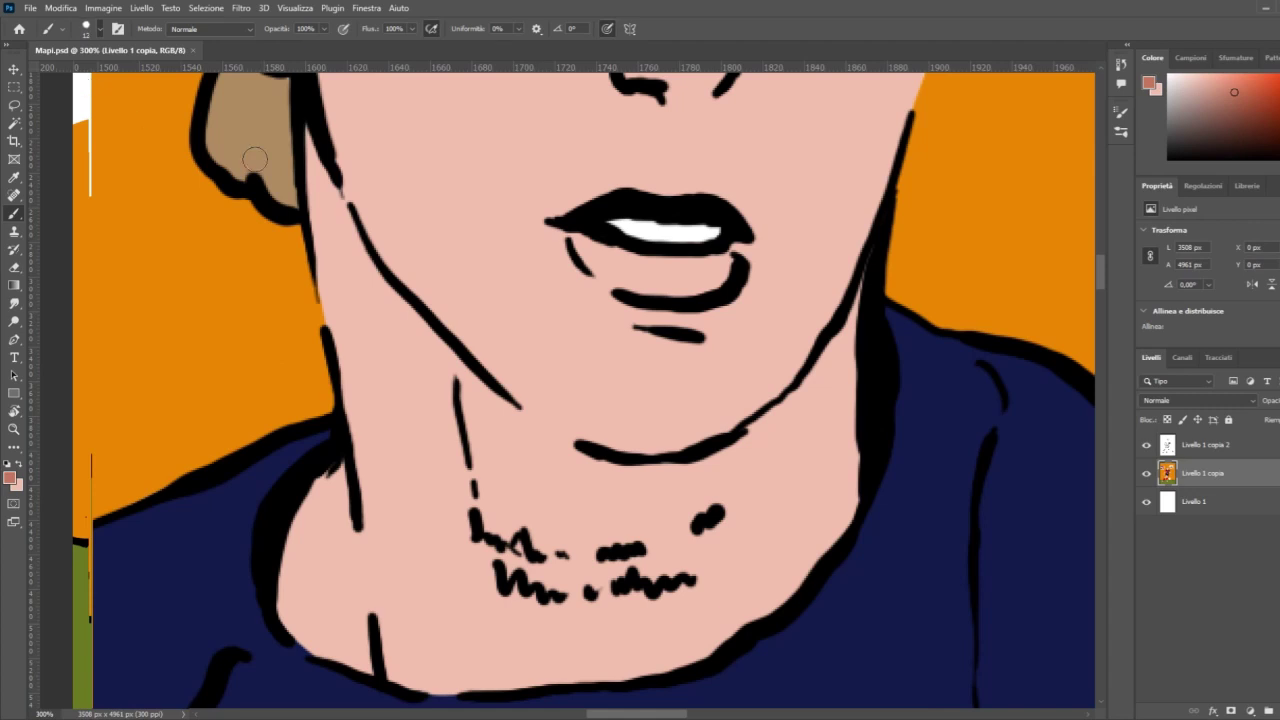
pyautogui.moveTo(585, 242)
pyautogui.mouseDown()
pyautogui.moveTo(638, 286)
pyautogui.moveTo(708, 281)
pyautogui.moveTo(720, 265)
pyautogui.moveTo(647, 265)
pyautogui.moveTo(581, 246)
pyautogui.mouseUp()
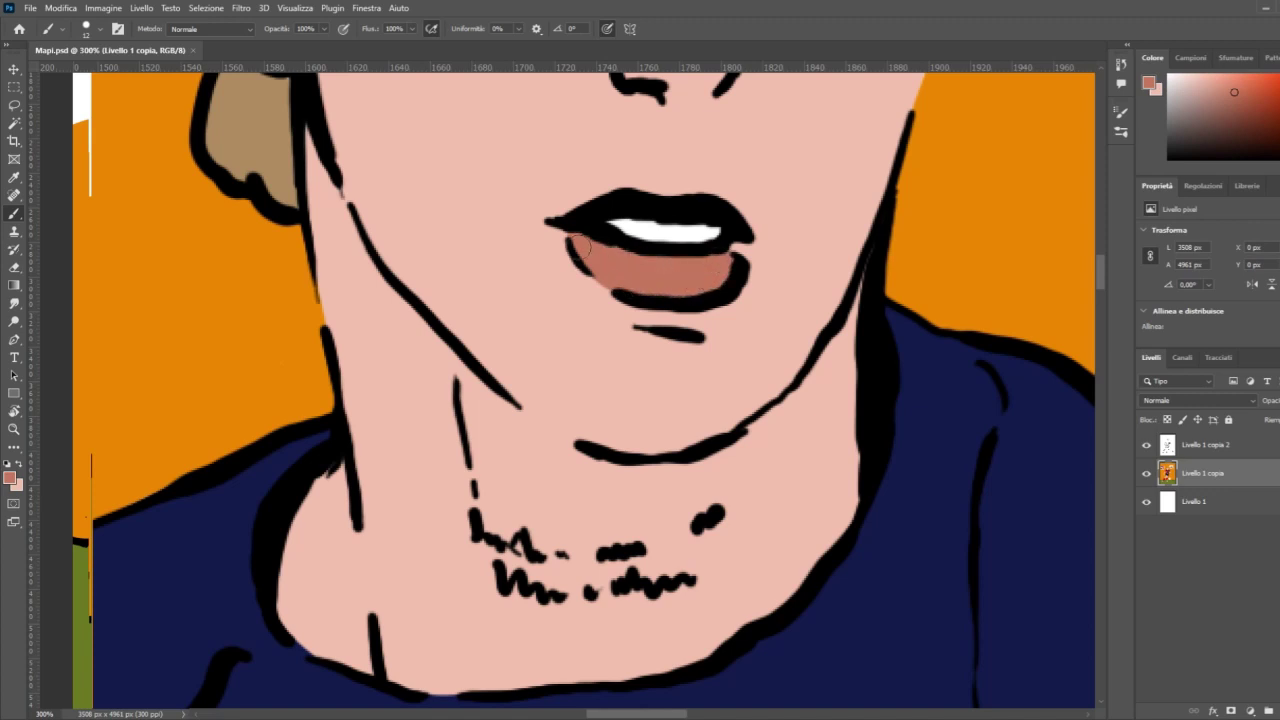
pyautogui.hotkey('ctrl', '-')
pyautogui.hotkey('ctrl', '-')
pyautogui.hotkey('ctrl', '-')
pyautogui.hotkey('ctrl', '-')
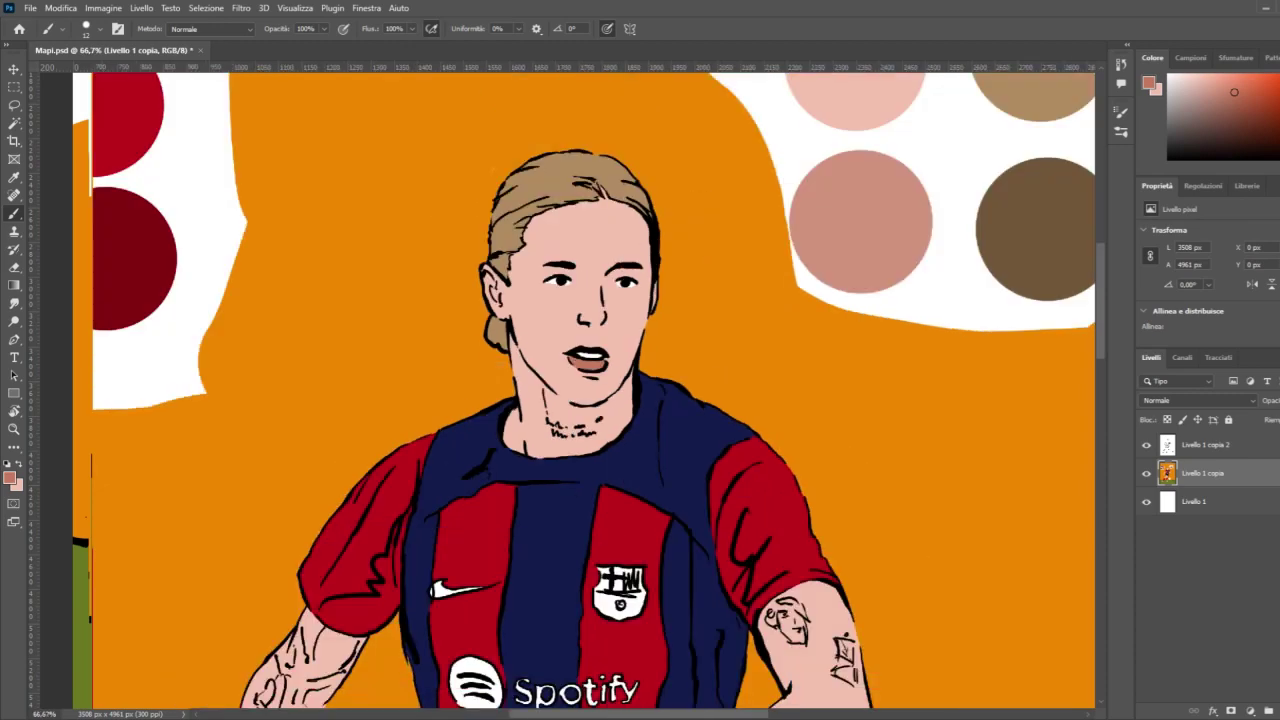
pyautogui.hotkey('ctrl', '-')
pyautogui.scroll(-2, 610, 439)
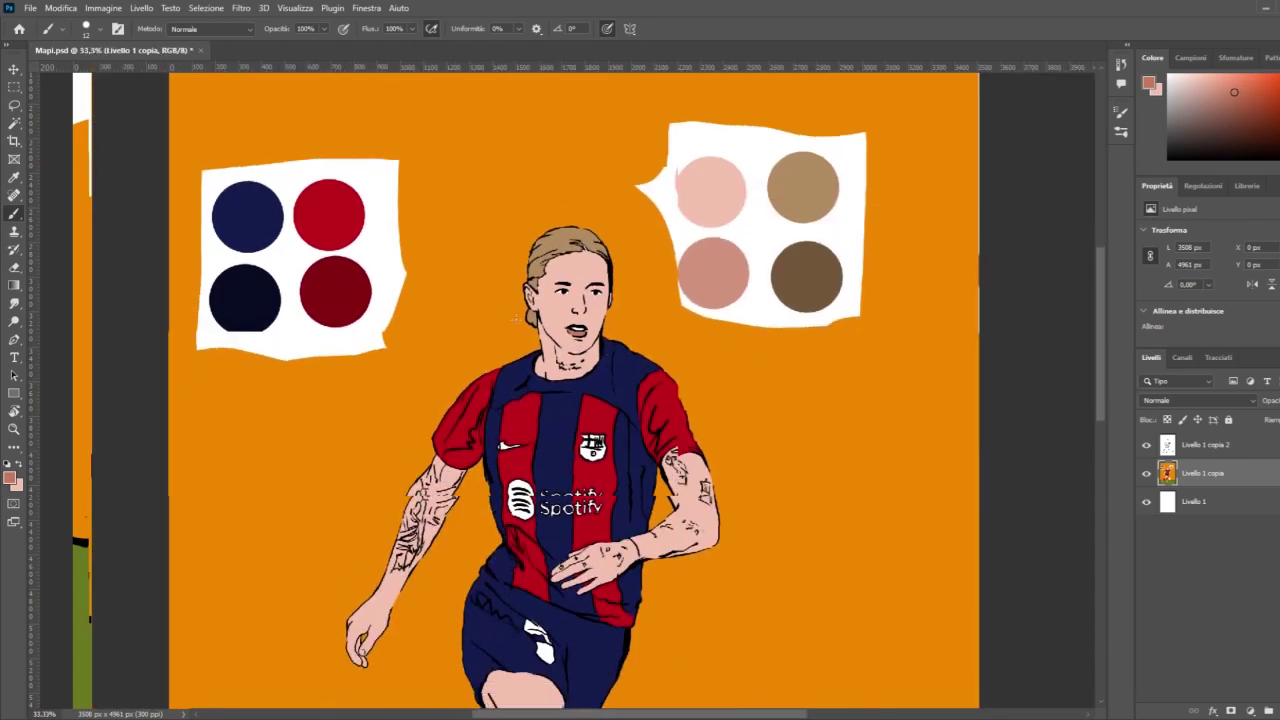
pyautogui.hotkey('ctrl', 's')
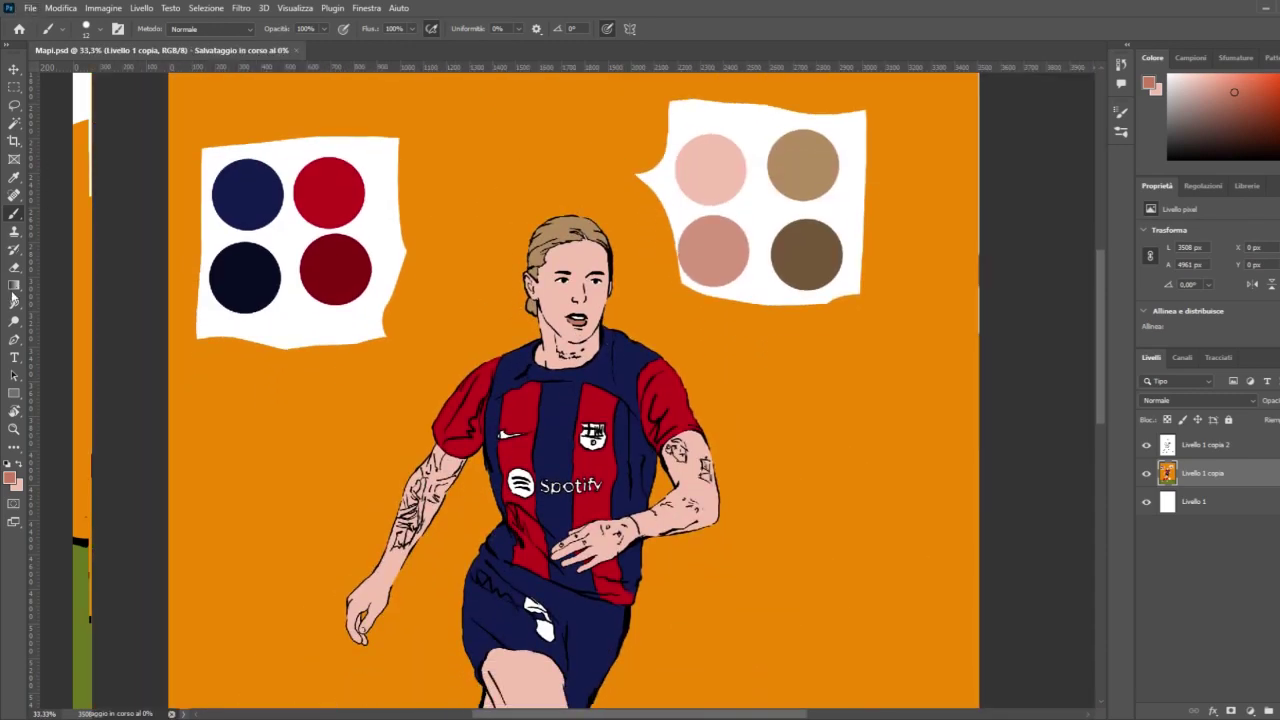
# Step: Sample the darker pink skin swatch and select the face and neck skin area with the Magic Wand
pyautogui.press('i')
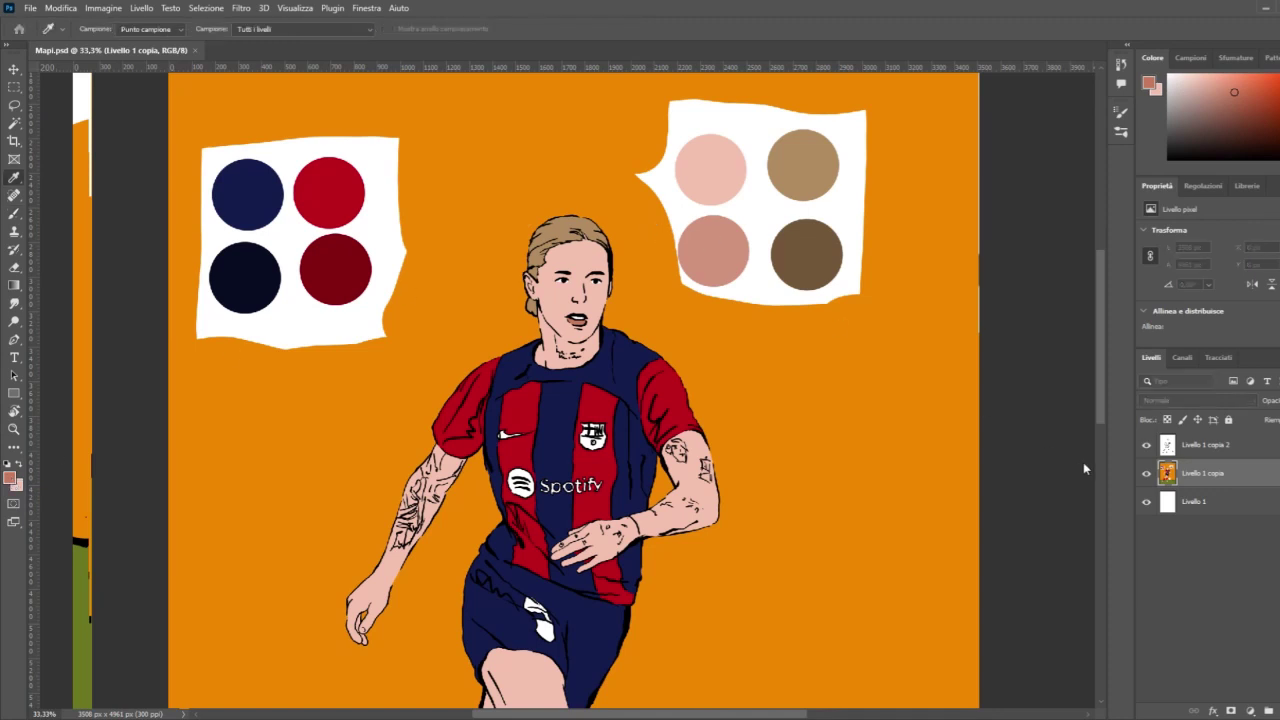
pyautogui.press('b')
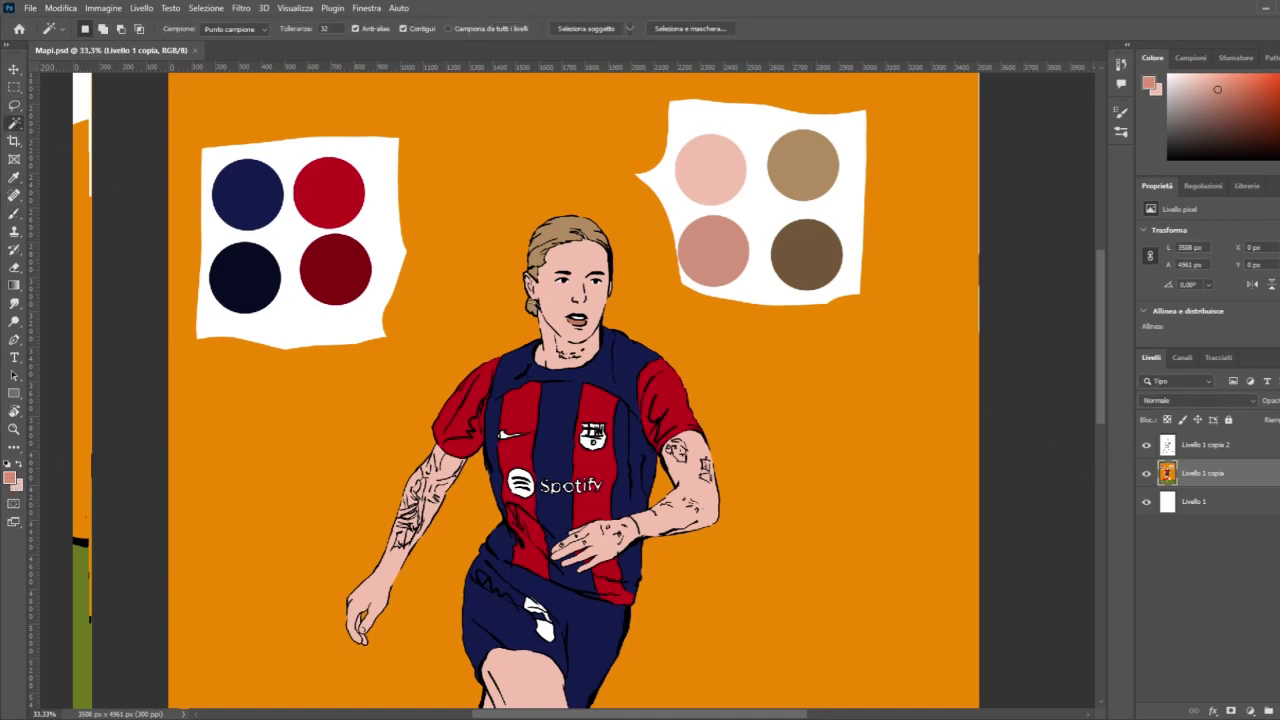
pyautogui.click(14, 428)
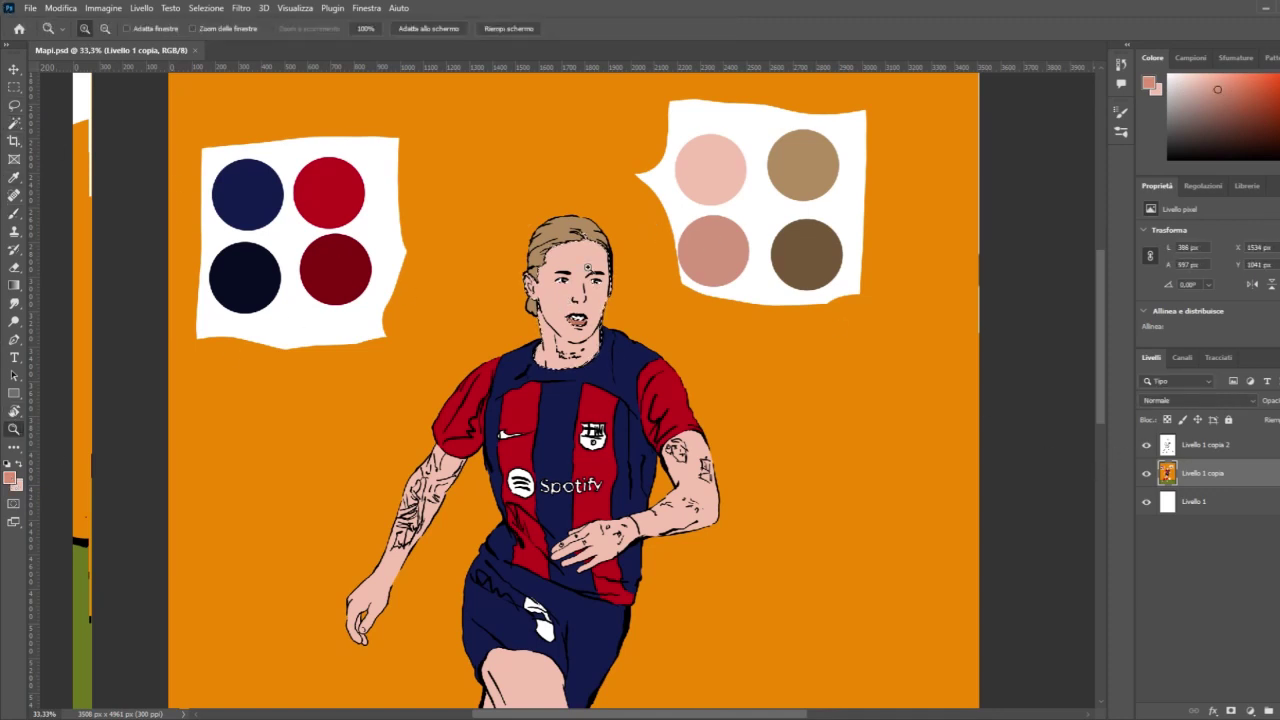
pyautogui.click(586, 299)
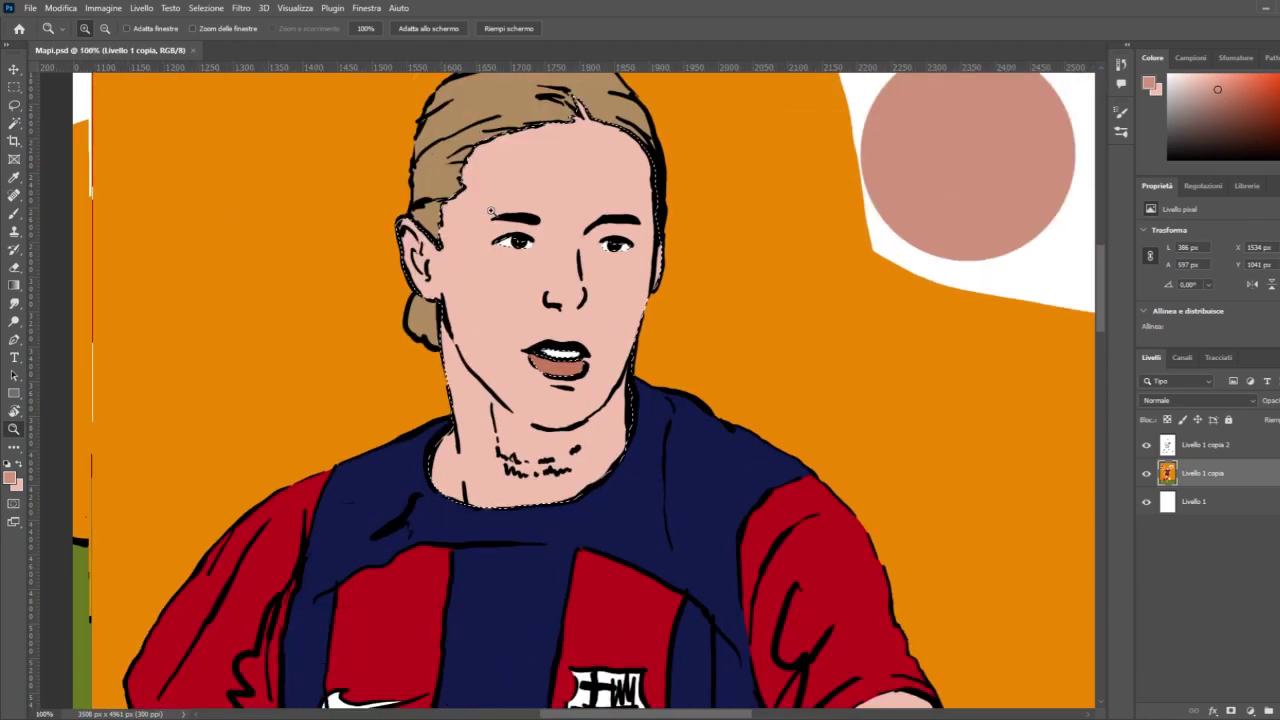
# Step: Brush the darker pink over the whole neck within the selection, following the jawline and chin
pyautogui.click(15, 215)
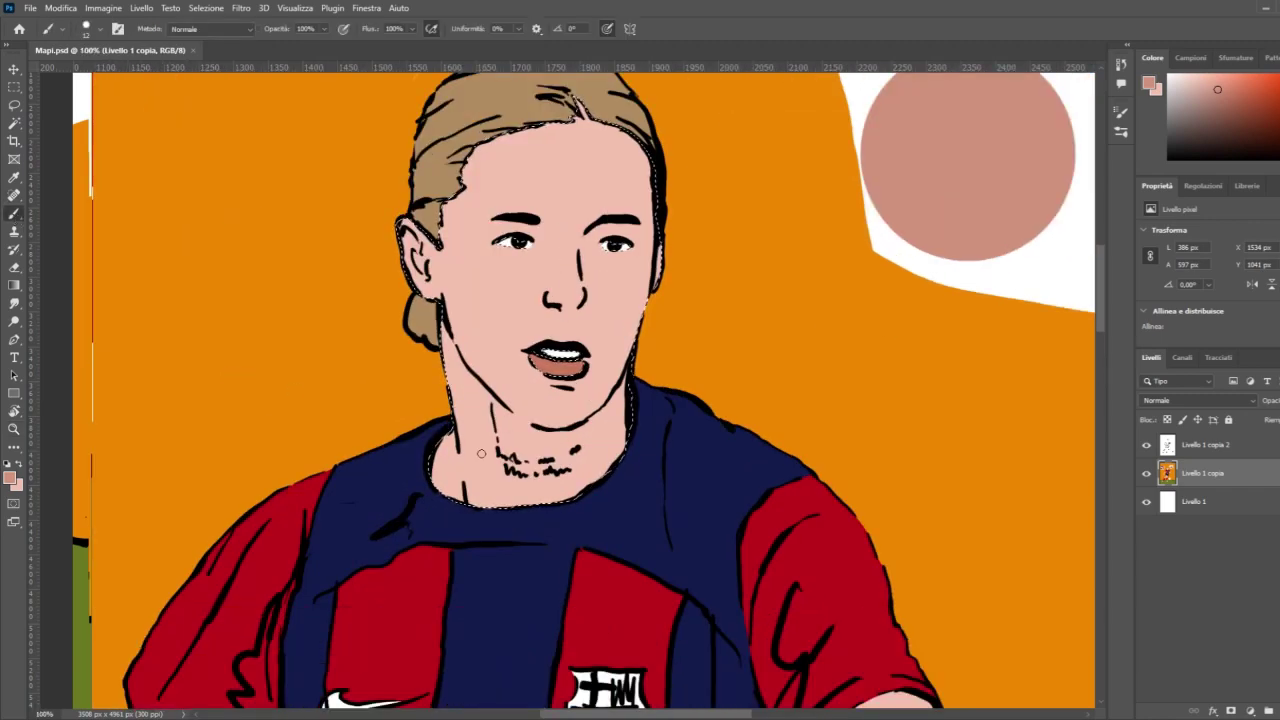
pyautogui.moveTo(426, 458)
pyautogui.mouseDown()
pyautogui.moveTo(480, 480)
pyautogui.moveTo(510, 470)
pyautogui.moveTo(449, 398)
pyautogui.moveTo(440, 325)
pyautogui.mouseUp()
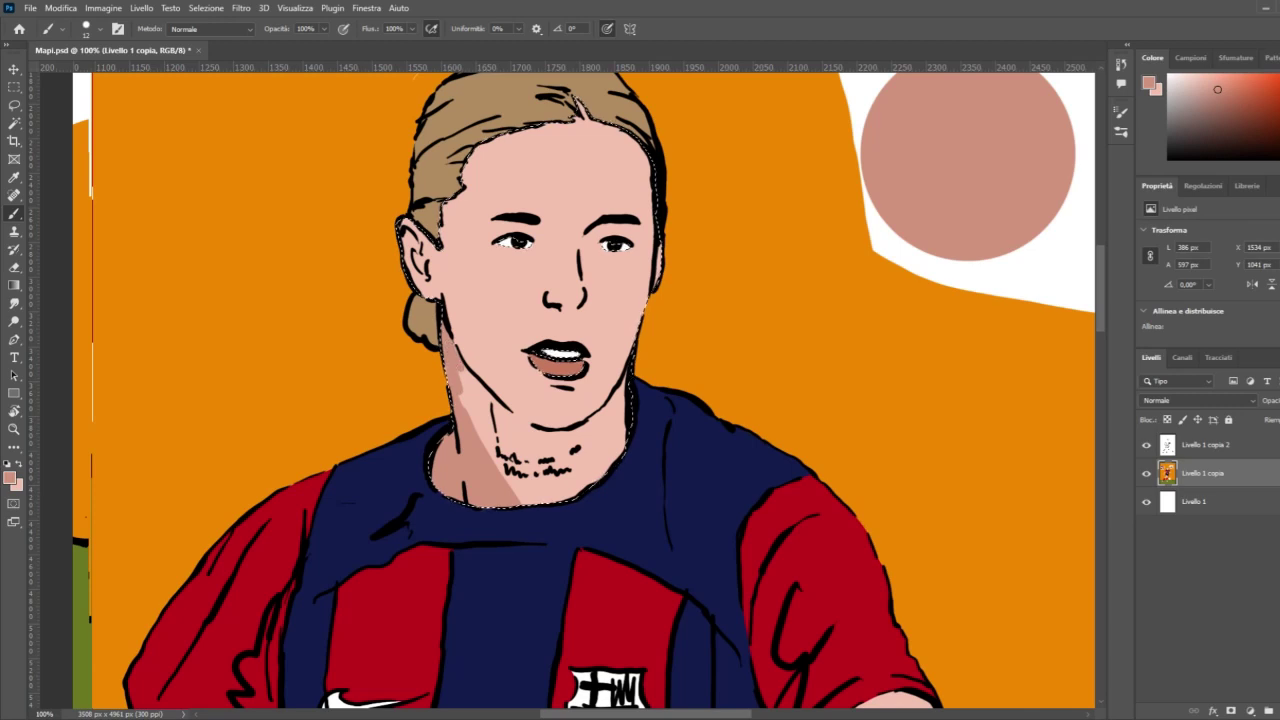
pyautogui.hotkey('ctrl', '+')
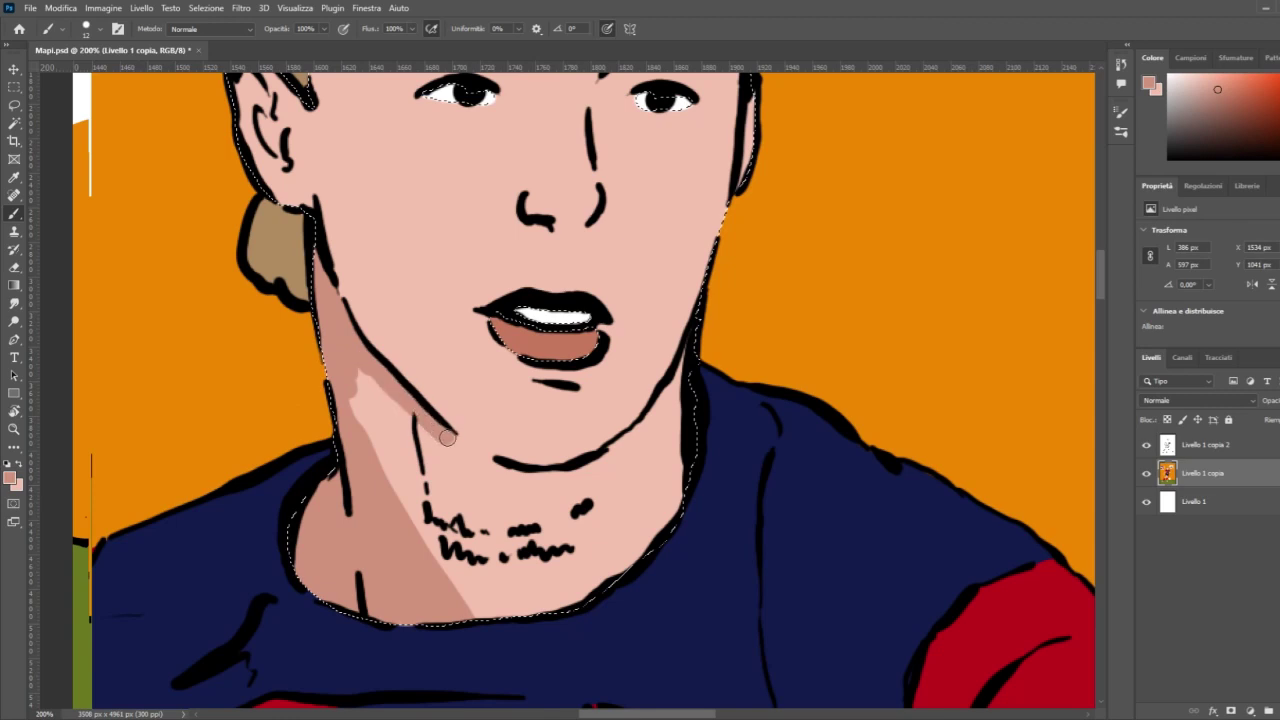
pyautogui.moveTo(497, 468); pyautogui.dragTo(570, 486)
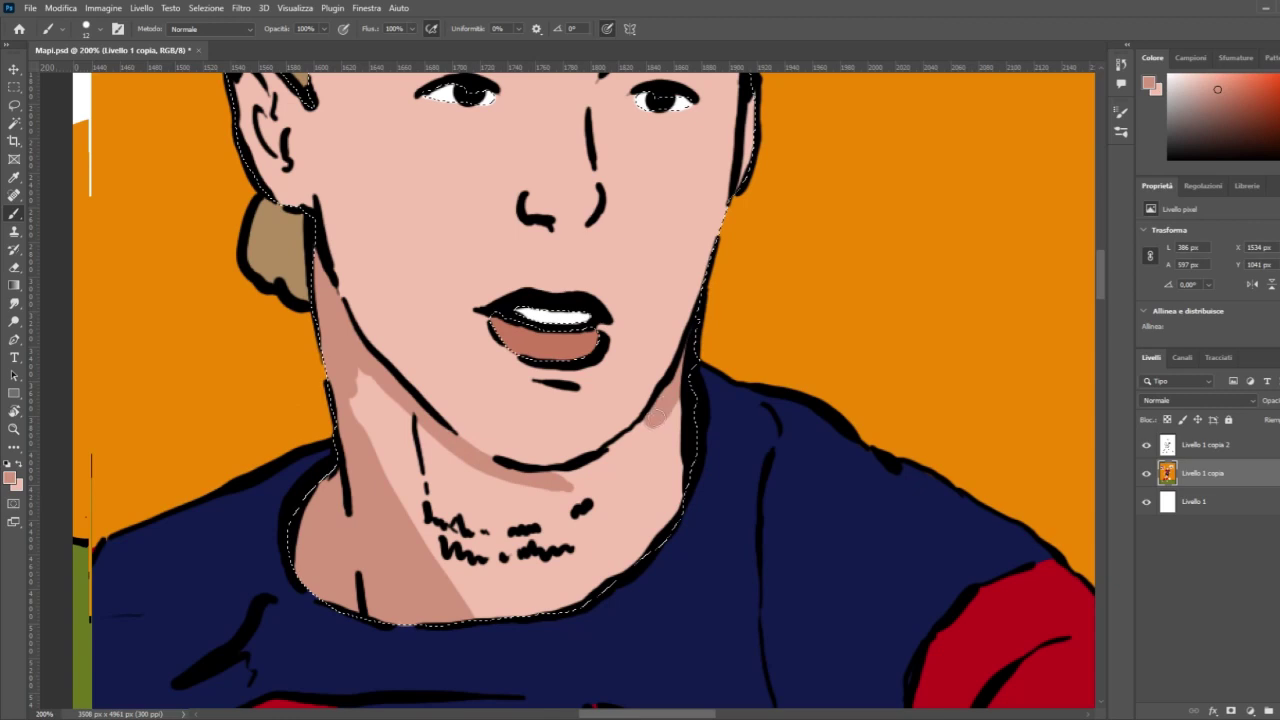
pyautogui.moveTo(656, 415); pyautogui.dragTo(626, 448)
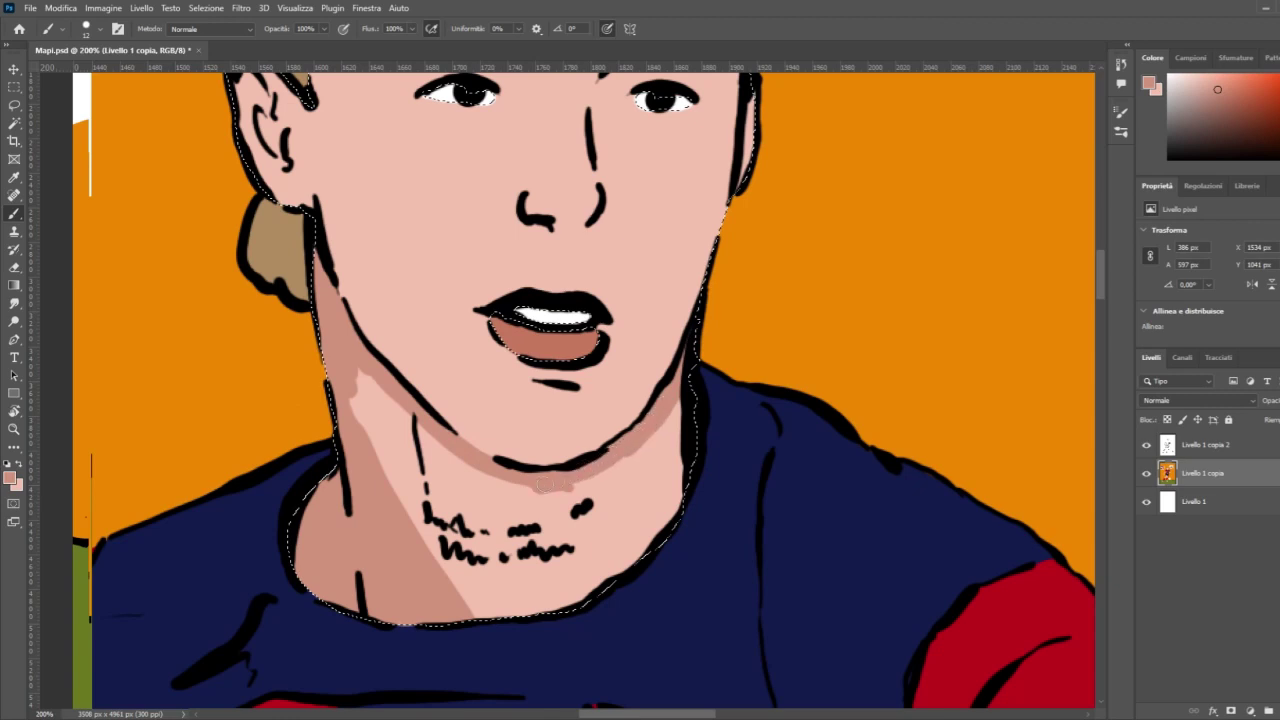
pyautogui.moveTo(548, 484); pyautogui.dragTo(606, 498)
pyautogui.moveTo(703, 411)
pyautogui.mouseDown()
pyautogui.moveTo(629, 438)
pyautogui.moveTo(698, 393)
pyautogui.moveTo(596, 483)
pyautogui.moveTo(639, 461)
pyautogui.moveTo(647, 505)
pyautogui.moveTo(673, 502)
pyautogui.moveTo(660, 538)
pyautogui.moveTo(496, 602)
pyautogui.moveTo(514, 626)
pyautogui.moveTo(449, 600)
pyautogui.moveTo(607, 543)
pyautogui.moveTo(637, 511)
pyautogui.moveTo(604, 541)
pyautogui.moveTo(477, 587)
pyautogui.moveTo(388, 516)
pyautogui.moveTo(393, 499)
pyautogui.moveTo(472, 520)
pyautogui.moveTo(559, 494)
pyautogui.moveTo(454, 468)
pyautogui.moveTo(412, 435)
pyautogui.moveTo(471, 467)
pyautogui.moveTo(353, 376)
pyautogui.moveTo(377, 446)
pyautogui.moveTo(410, 472)
pyautogui.moveTo(425, 518)
pyautogui.moveTo(381, 420)
pyautogui.mouseUp()
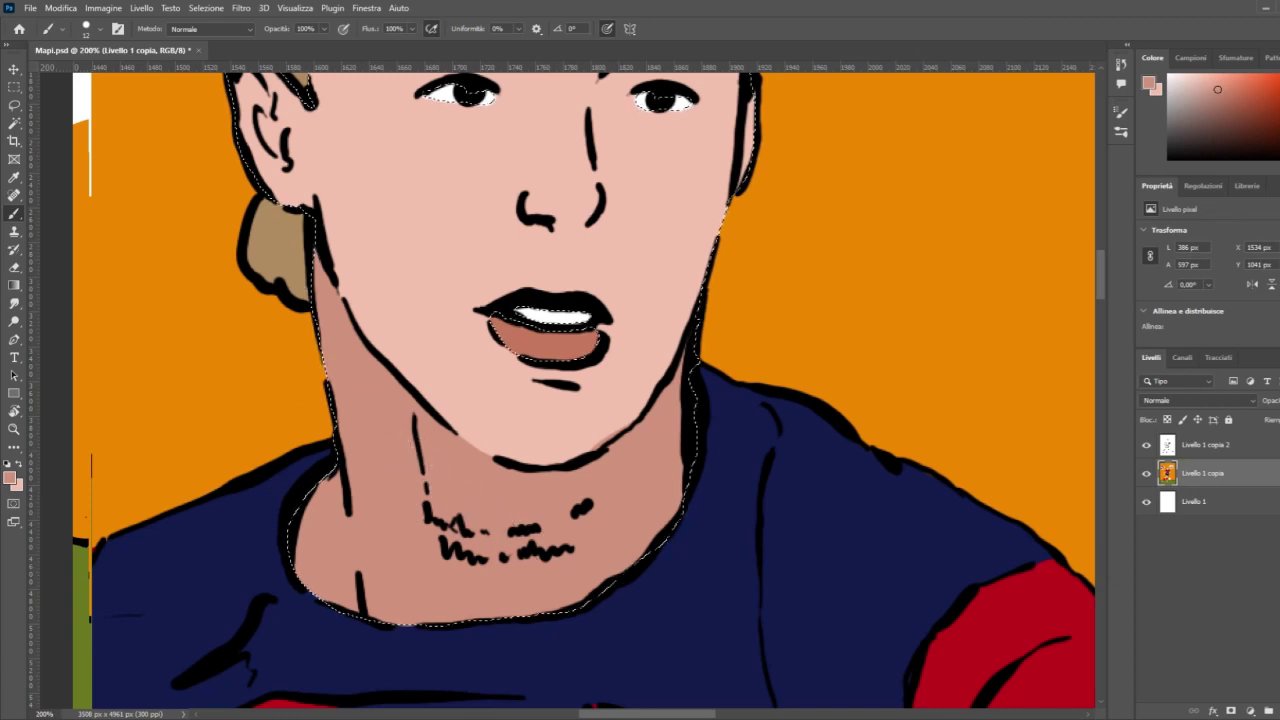
# Step: Shade the inner folds of the ear beside the hair bun with the darker pink skin tone
pyautogui.click(20, 466)
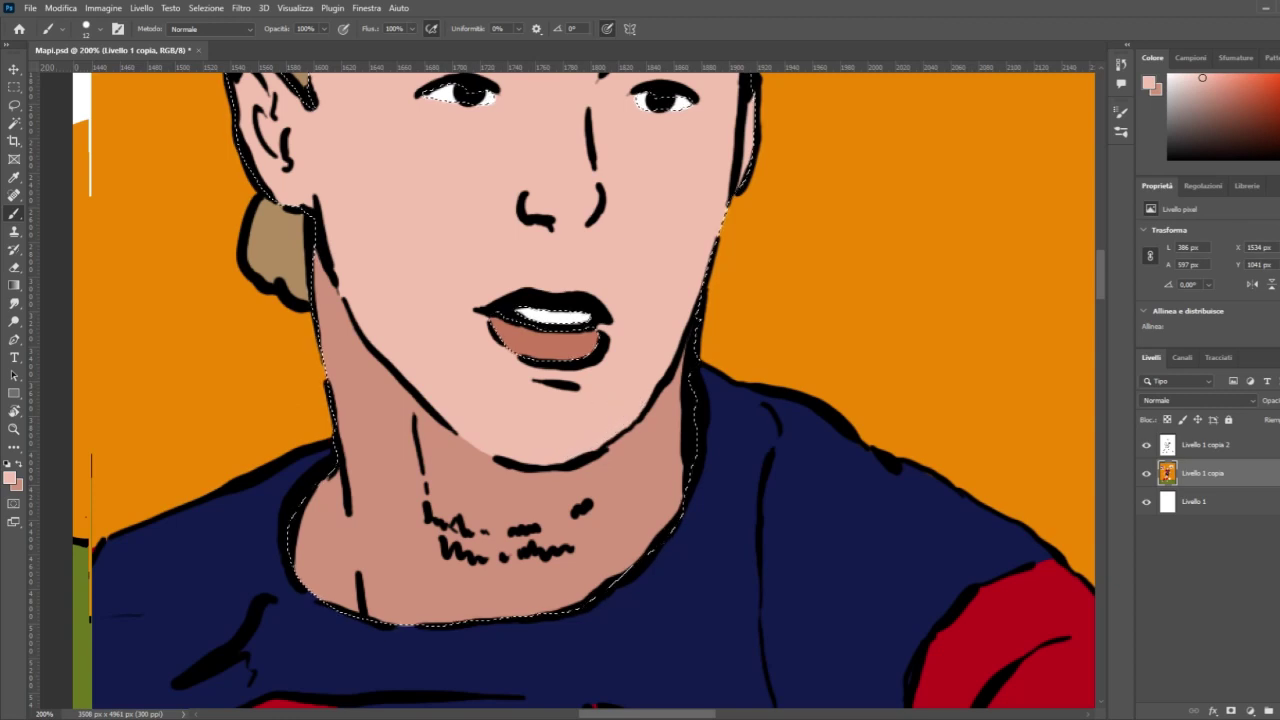
pyautogui.scroll(-6, 604, 398)
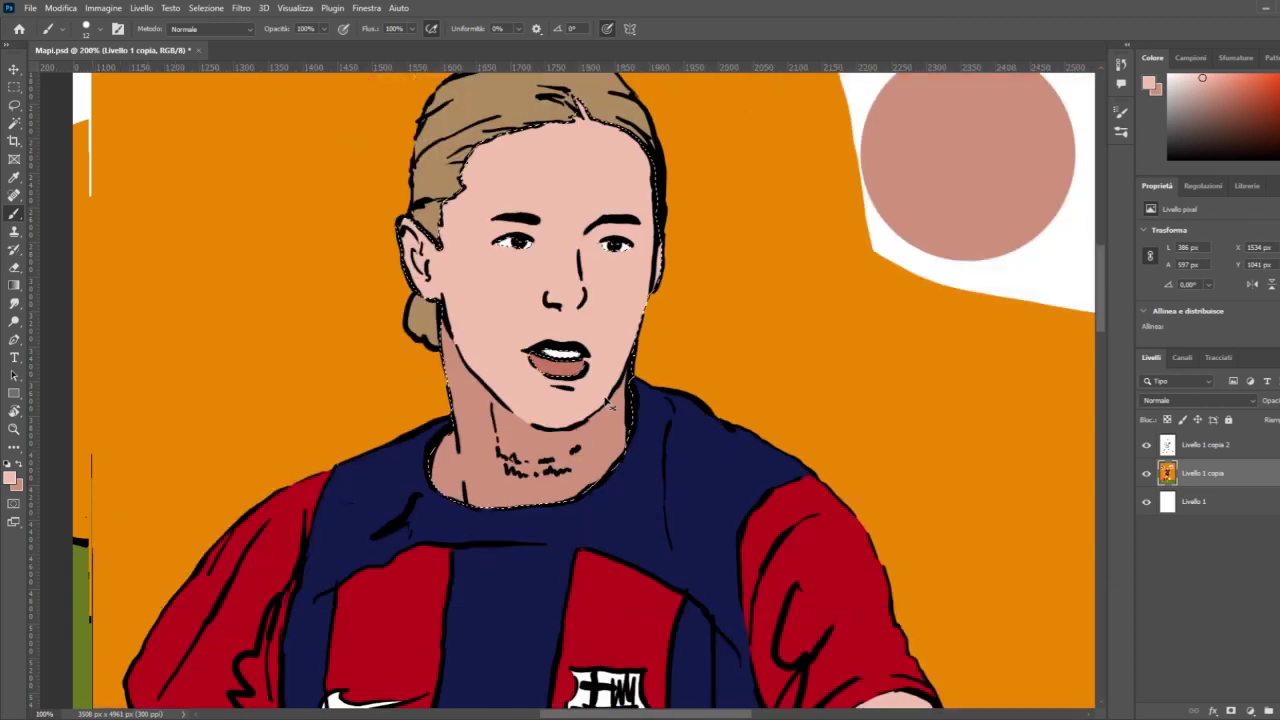
pyautogui.scroll(4, 606, 402)
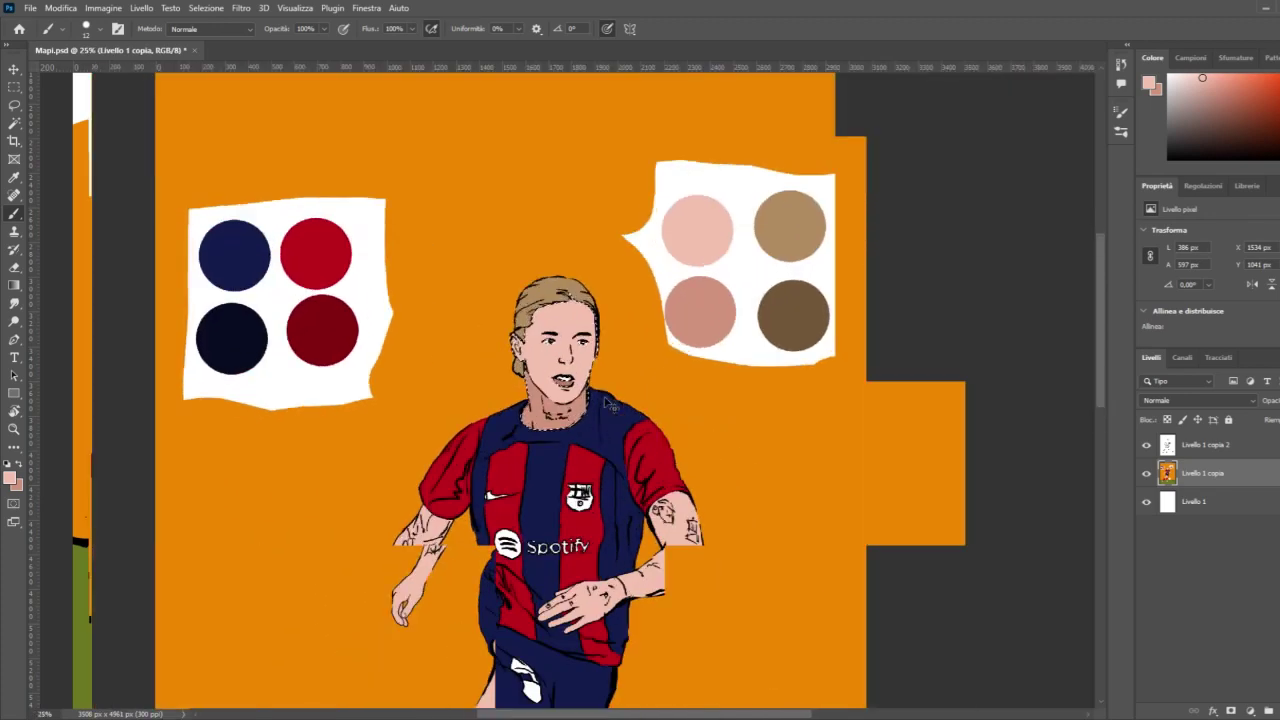
pyautogui.scroll(3, 606, 400)
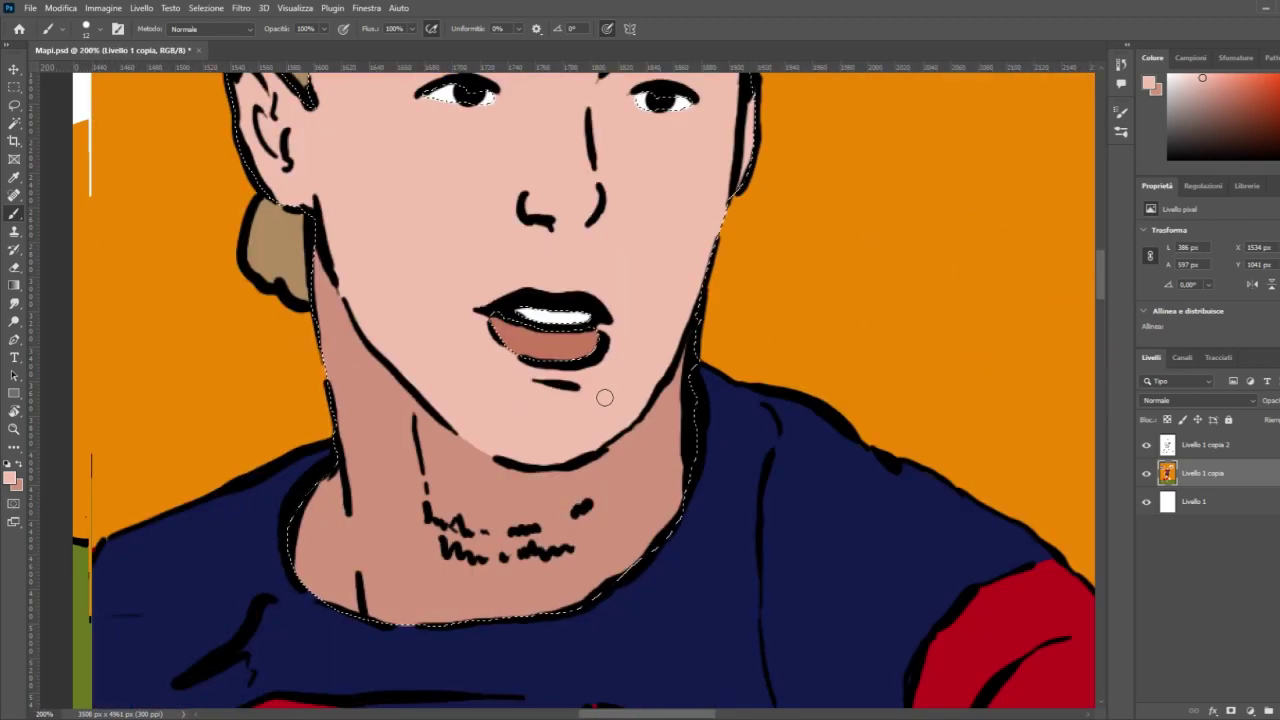
pyautogui.scroll(2, 614, 343)
pyautogui.scroll(1, 621, 278)
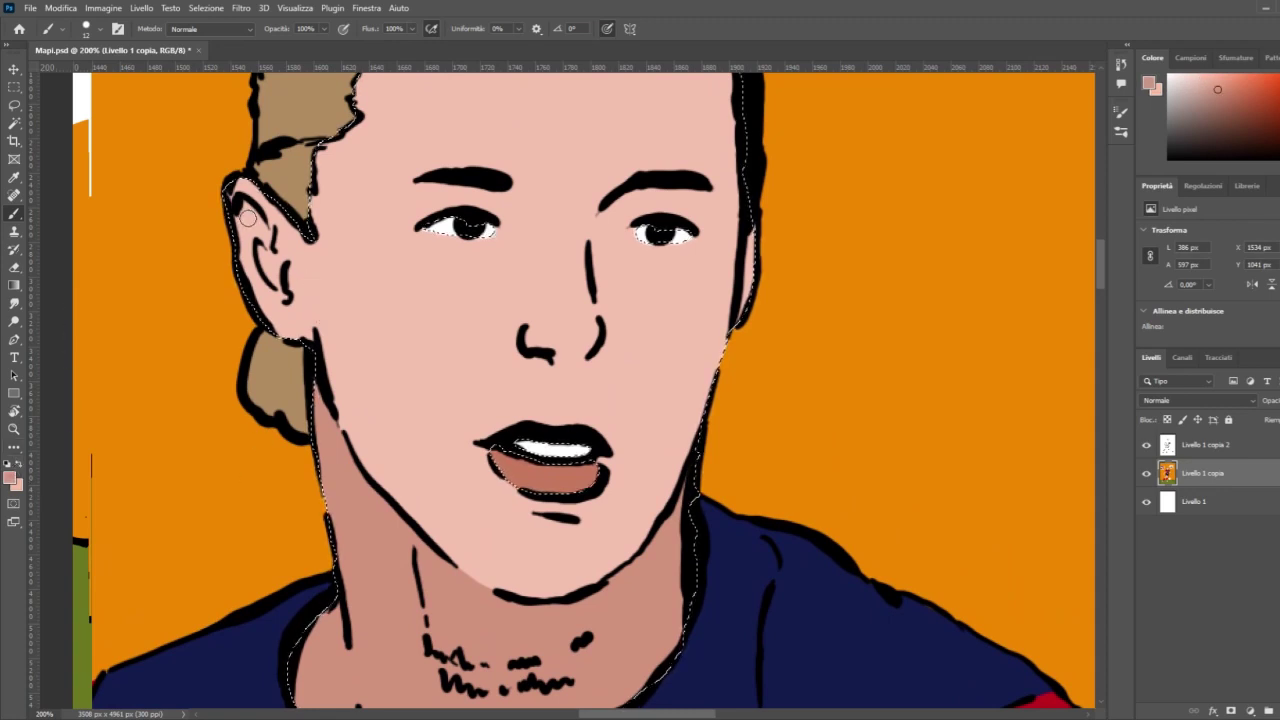
pyautogui.moveTo(238, 201); pyautogui.dragTo(272, 248)
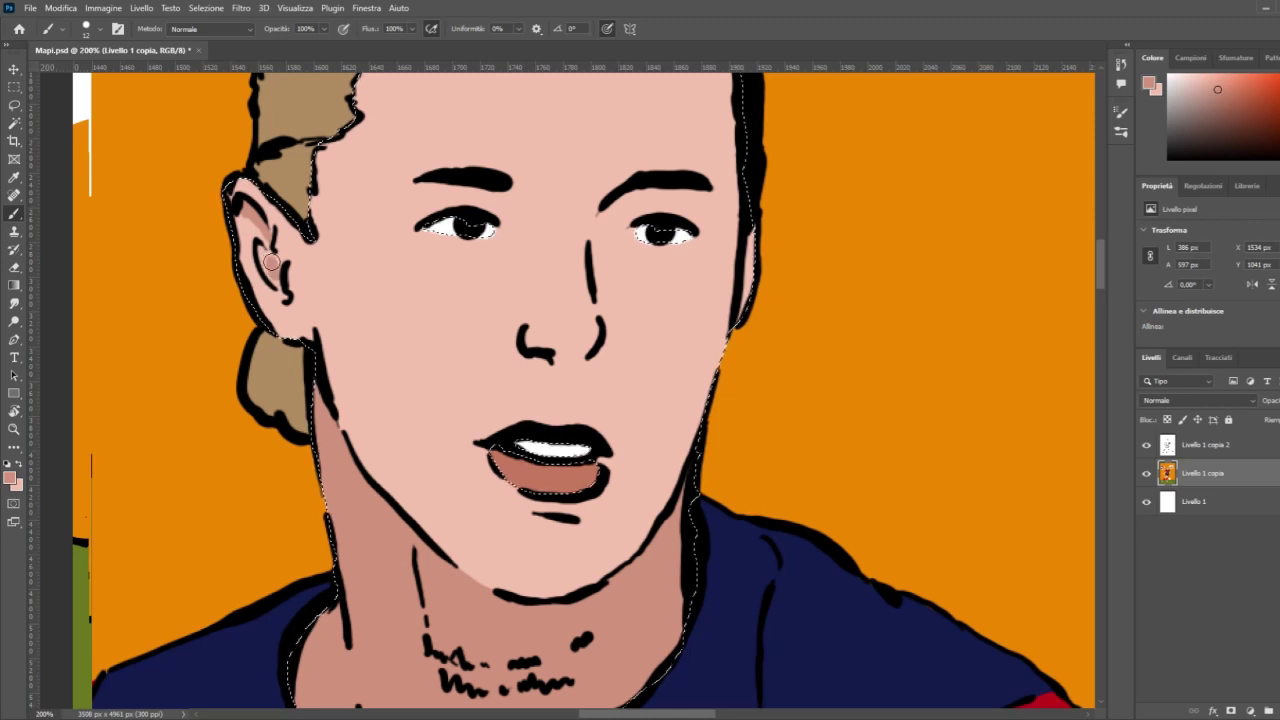
pyautogui.moveTo(270, 254); pyautogui.dragTo(264, 238)
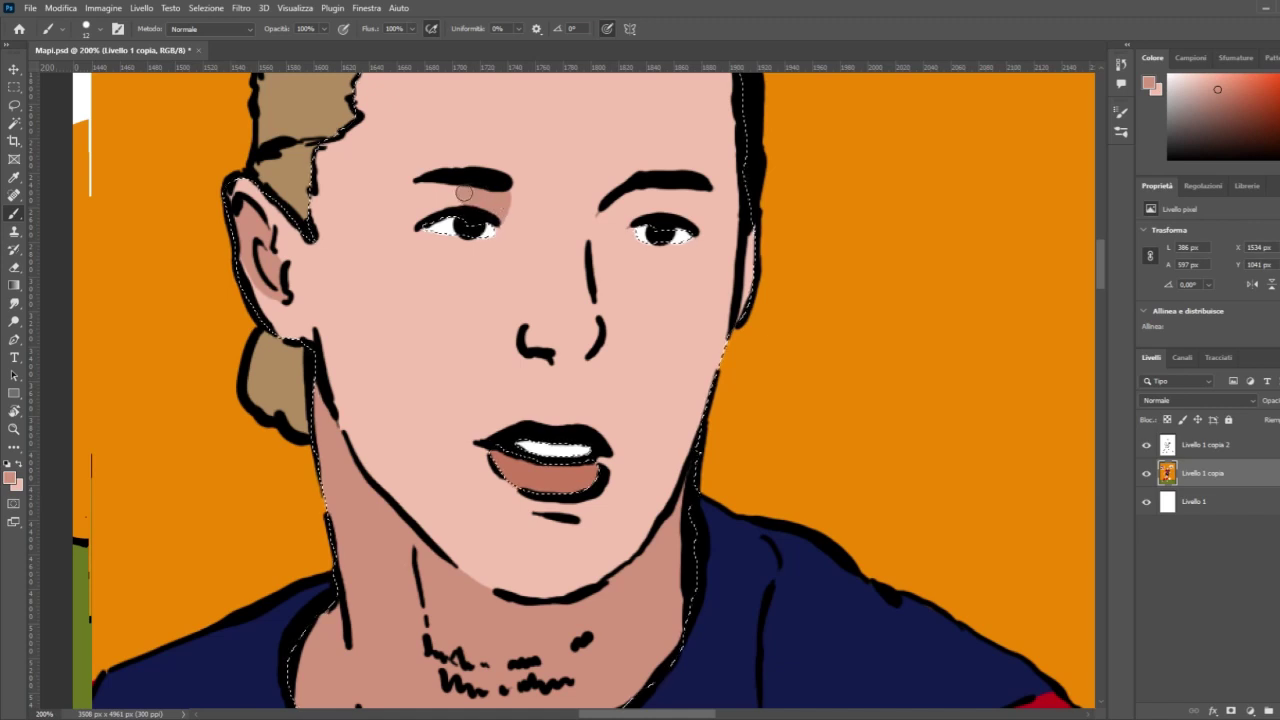
# Step: Paint darker pink shadows between each eyebrow and eye, extending down beside the bridge of the nose
pyautogui.moveTo(458, 193)
pyautogui.mouseDown()
pyautogui.moveTo(413, 225)
pyautogui.moveTo(455, 202)
pyautogui.moveTo(420, 178)
pyautogui.mouseUp()
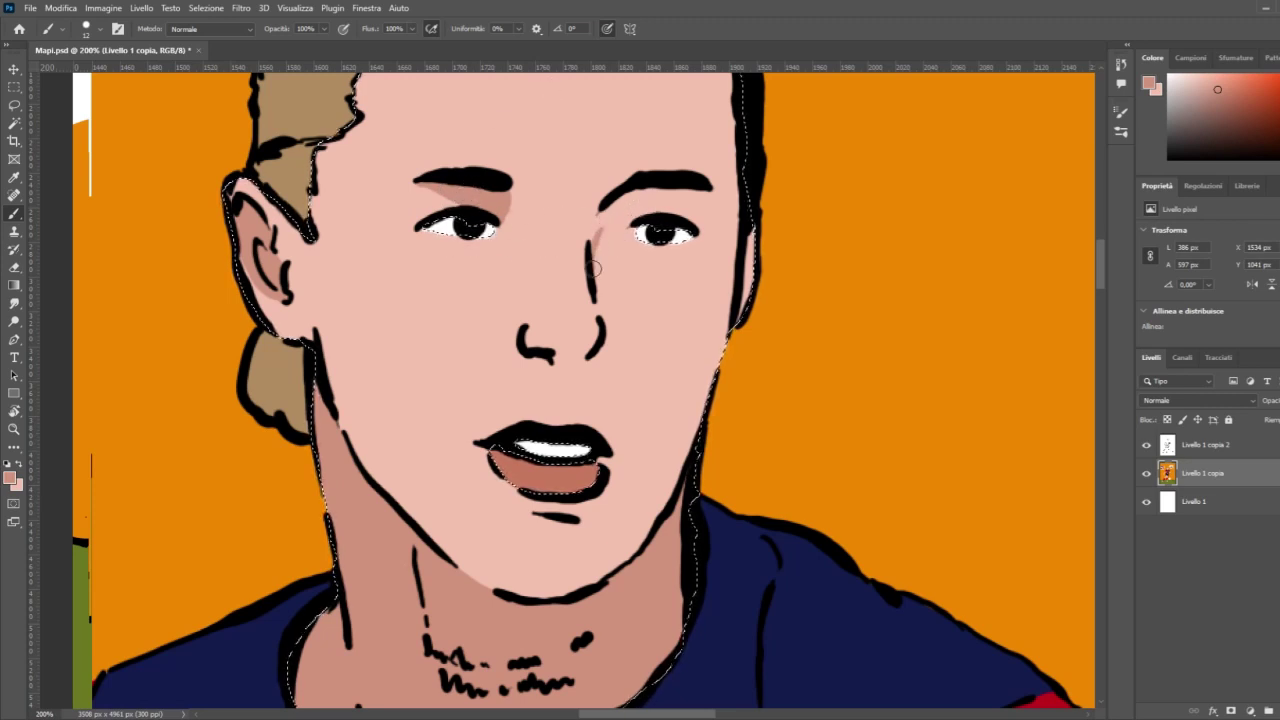
pyautogui.moveTo(594, 250)
pyautogui.mouseDown()
pyautogui.moveTo(623, 193)
pyautogui.moveTo(653, 191)
pyautogui.moveTo(593, 257)
pyautogui.moveTo(655, 204)
pyautogui.mouseUp()
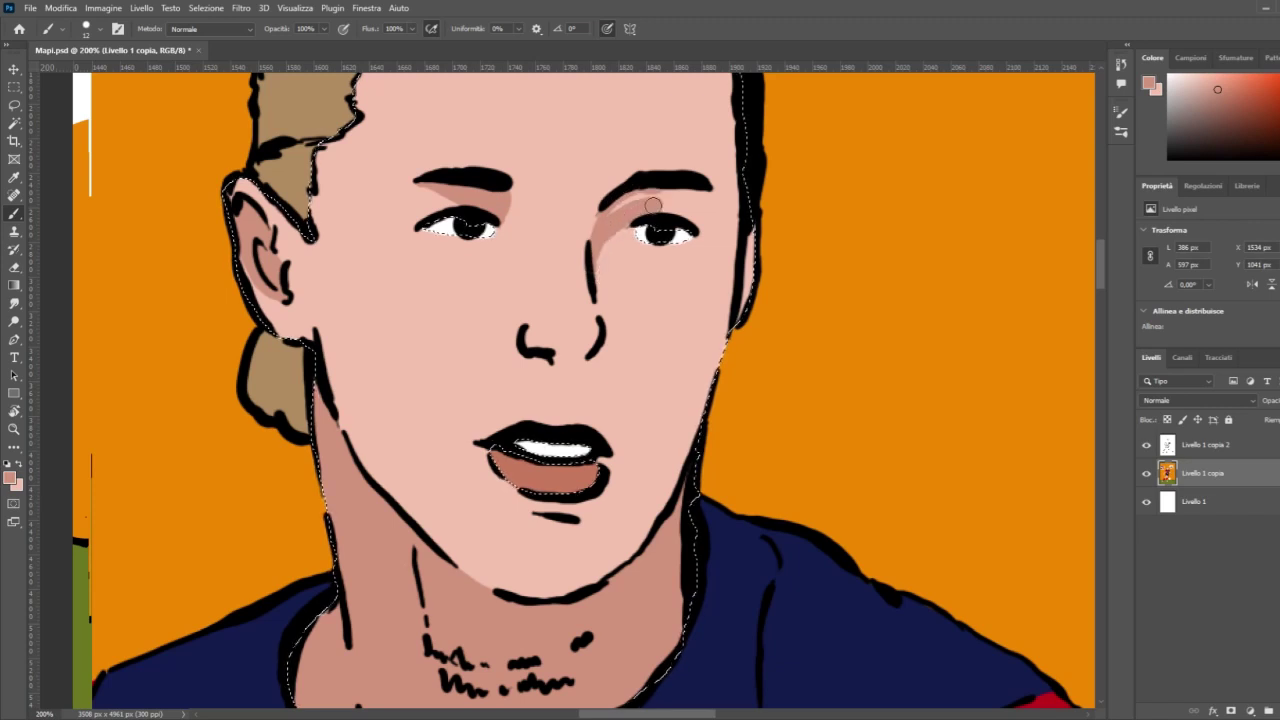
pyautogui.moveTo(652, 205); pyautogui.dragTo(694, 199)
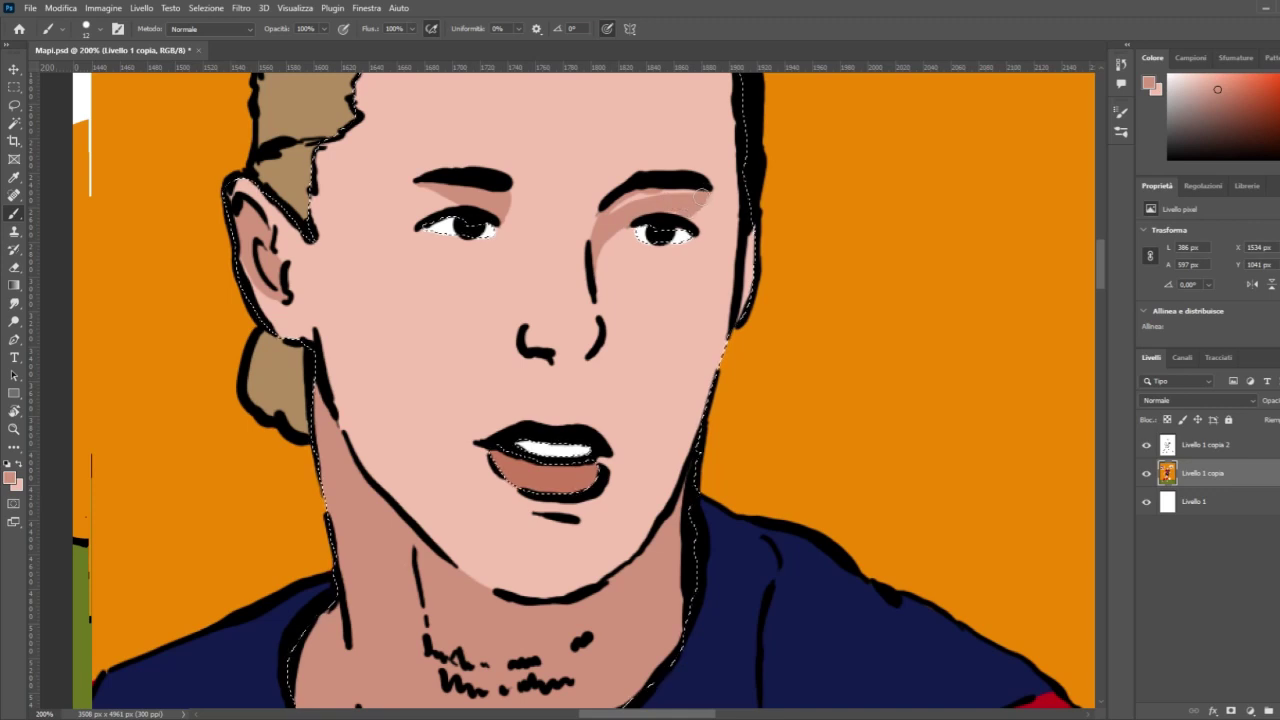
pyautogui.moveTo(631, 215); pyautogui.dragTo(662, 189)
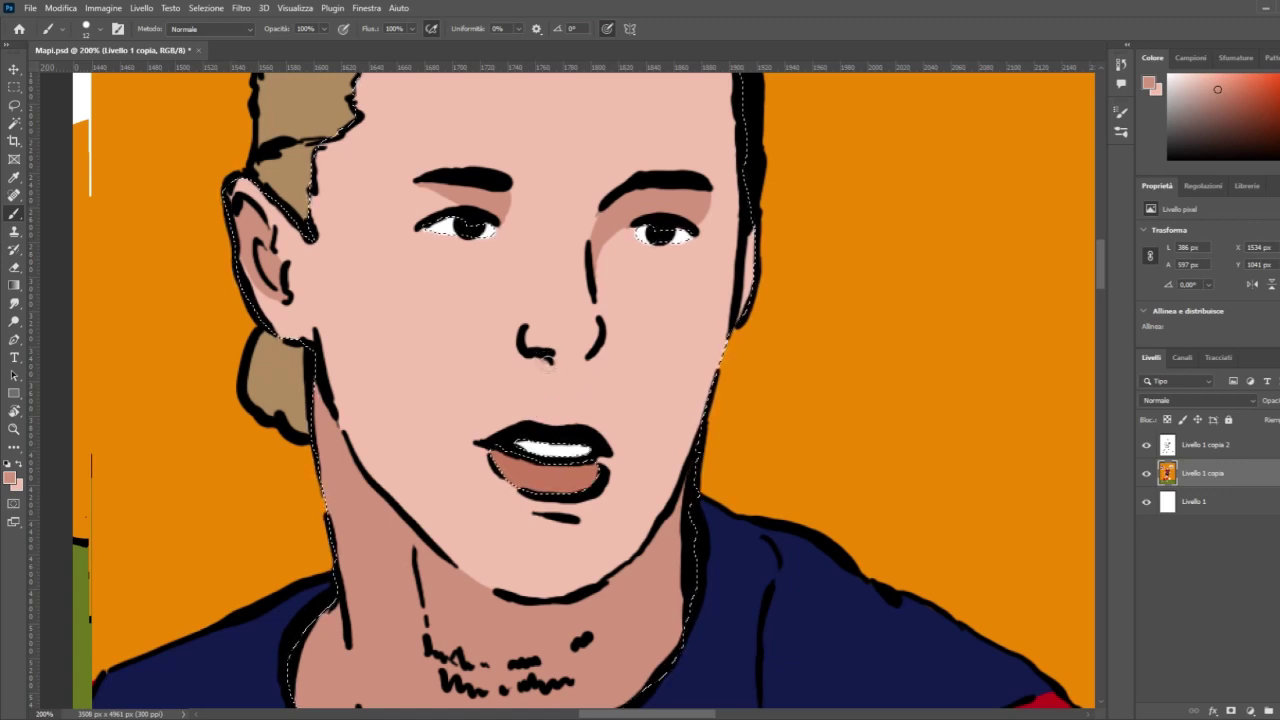
# Step: Paint a pointed darker pink shadow under the nose and a small one beneath the lower lip
pyautogui.moveTo(550, 369)
pyautogui.mouseDown()
pyautogui.moveTo(532, 358)
pyautogui.moveTo(588, 362)
pyautogui.moveTo(566, 375)
pyautogui.moveTo(546, 368)
pyautogui.moveTo(591, 357)
pyautogui.mouseUp()
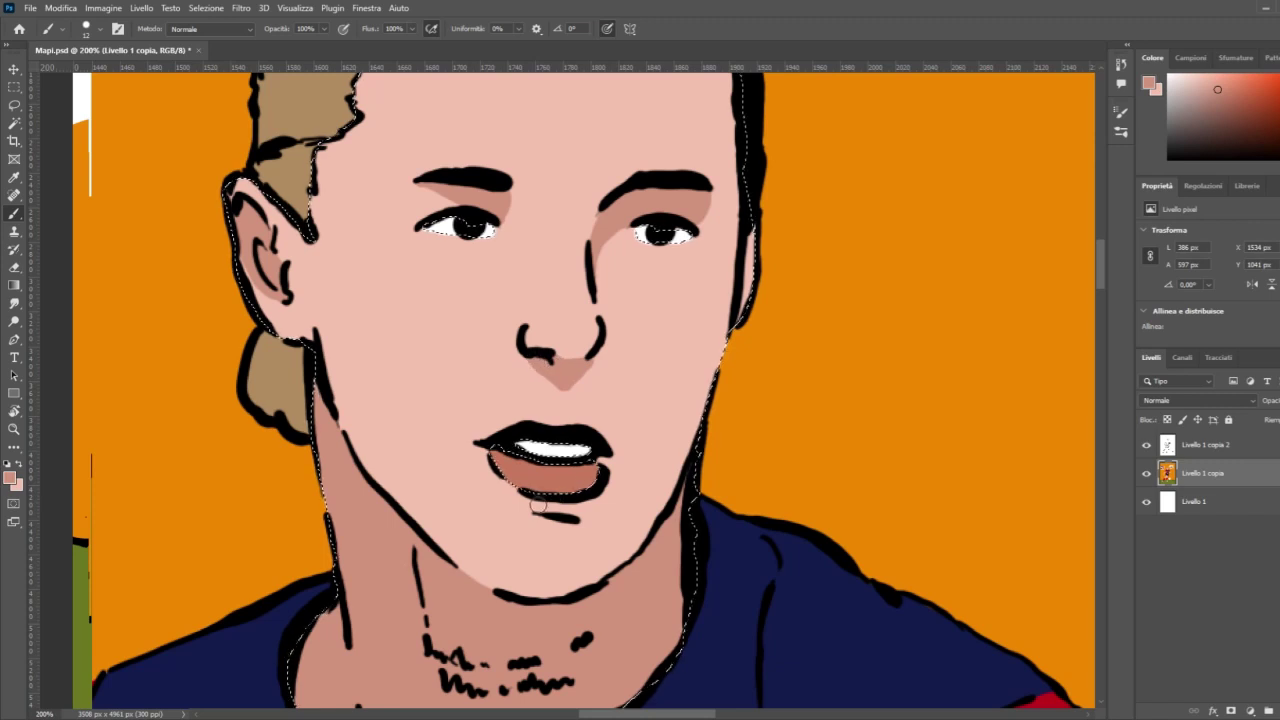
pyautogui.moveTo(536, 510); pyautogui.dragTo(580, 521)
pyautogui.hotkey('ctrl', '-')
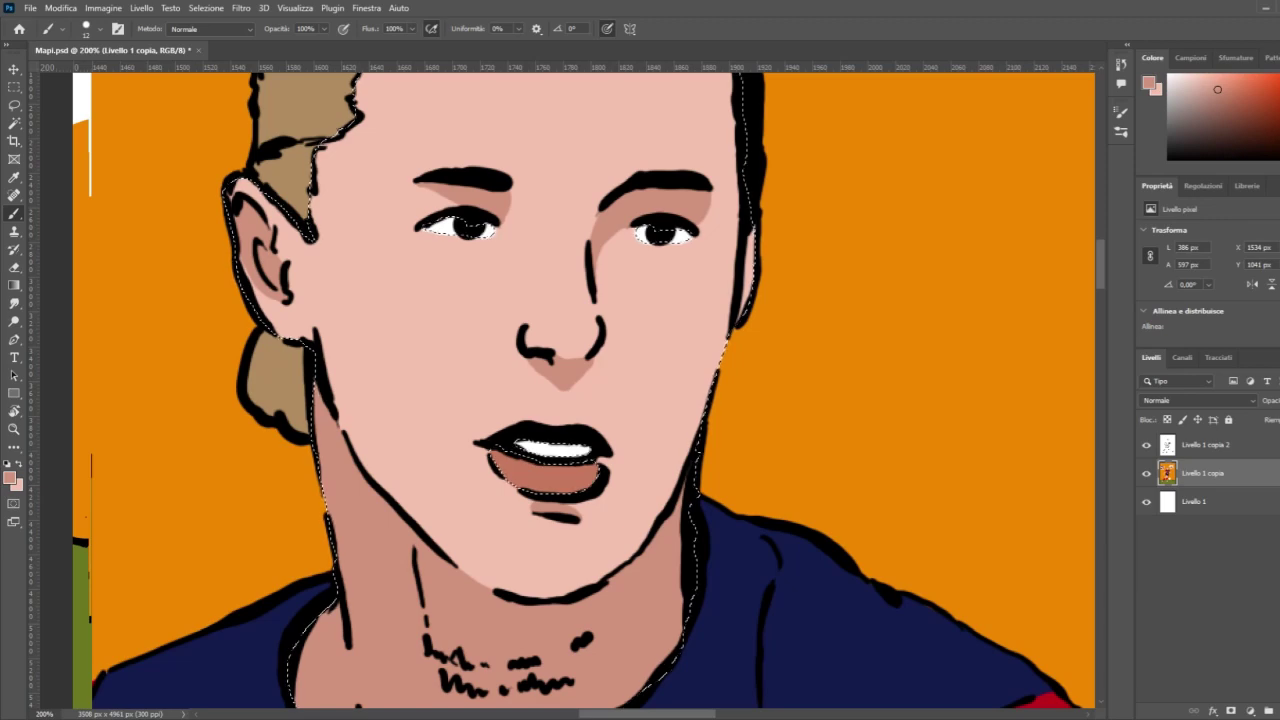
pyautogui.hotkey('ctrl', '-')
pyautogui.hotkey('ctrl', '-')
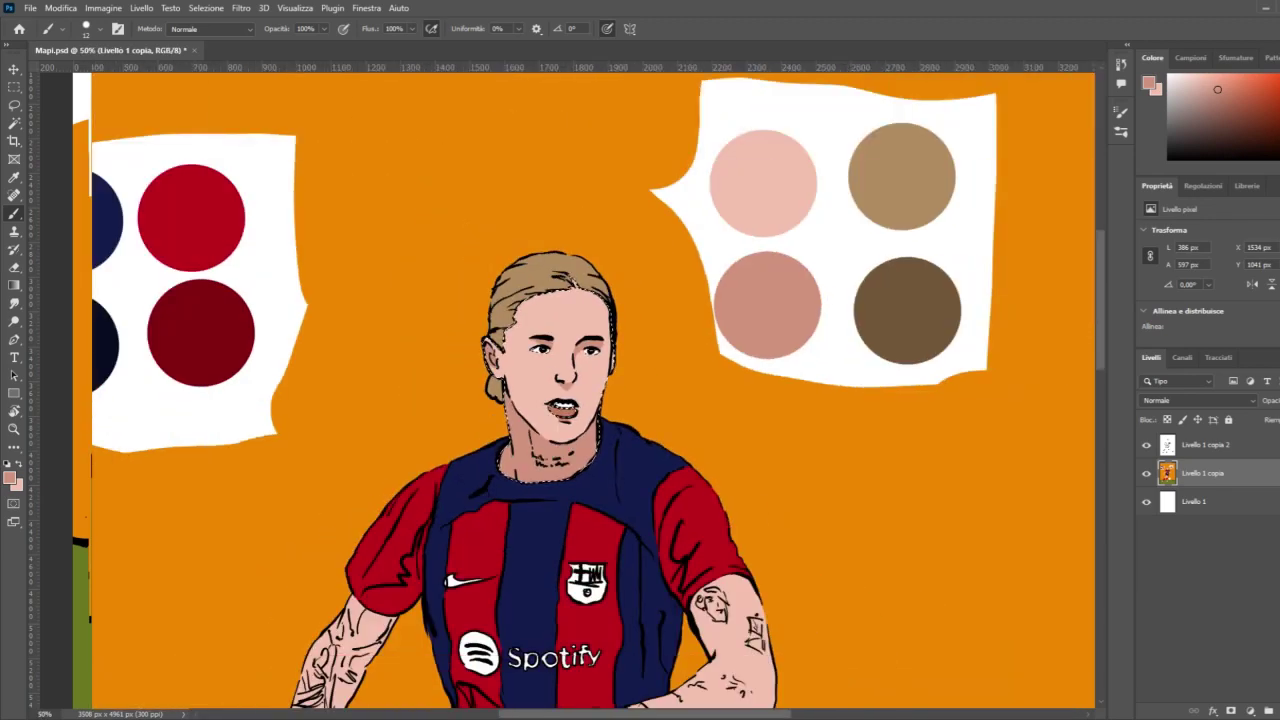
# Step: Shade the narrow visible strip of the far ear with the darker pink skin tone
pyautogui.hotkey('ctrl', '+')
pyautogui.hotkey('ctrl', '+')
pyautogui.hotkey('ctrl', '+')
pyautogui.hotkey('ctrl', '+')
pyautogui.hotkey('ctrl', '+')
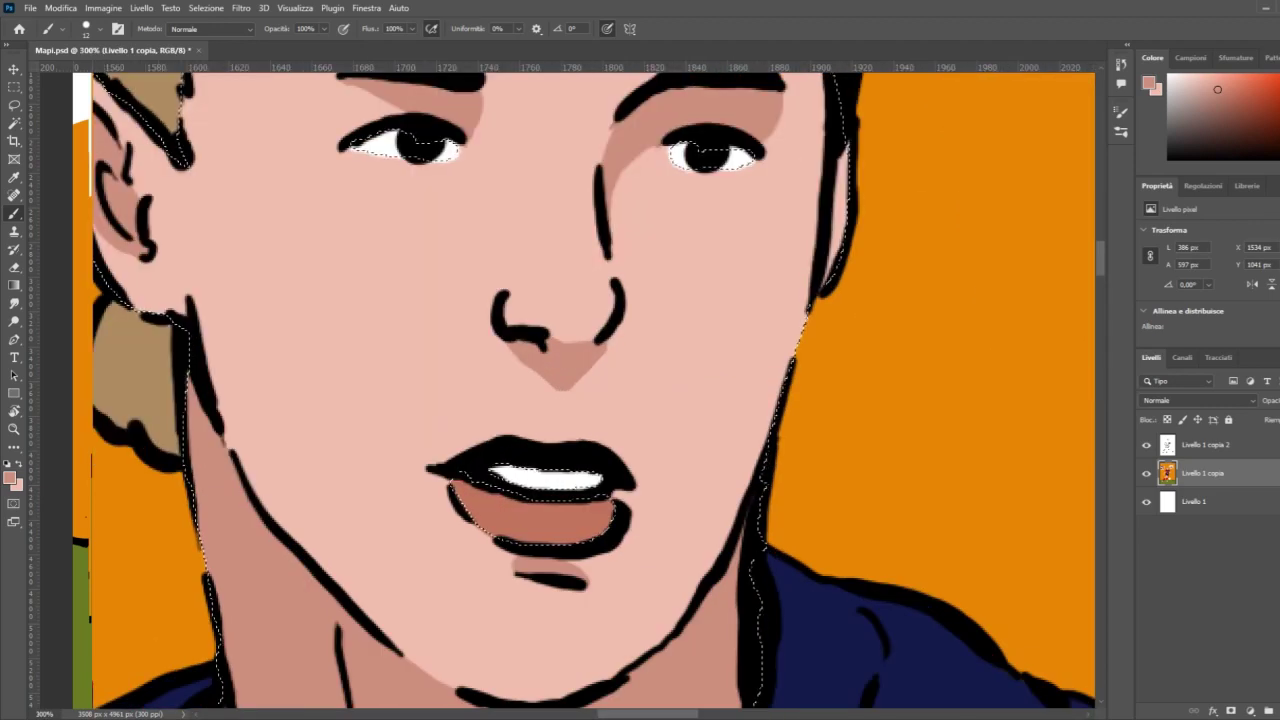
pyautogui.moveTo(838, 204); pyautogui.dragTo(808, 357)
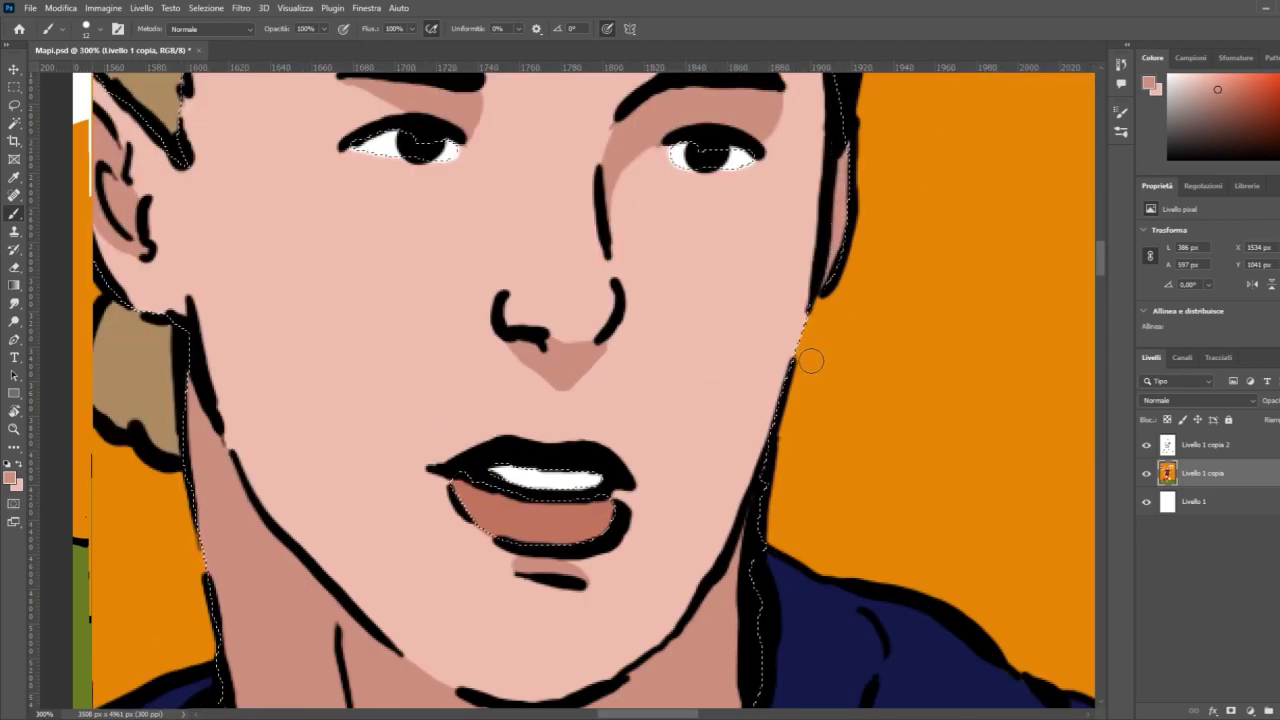
pyautogui.hotkey('ctrl', '-')
pyautogui.hotkey('ctrl', '-')
pyautogui.hotkey('ctrl', '-')
pyautogui.hotkey('ctrl', '-')
pyautogui.hotkey('ctrl', '-')
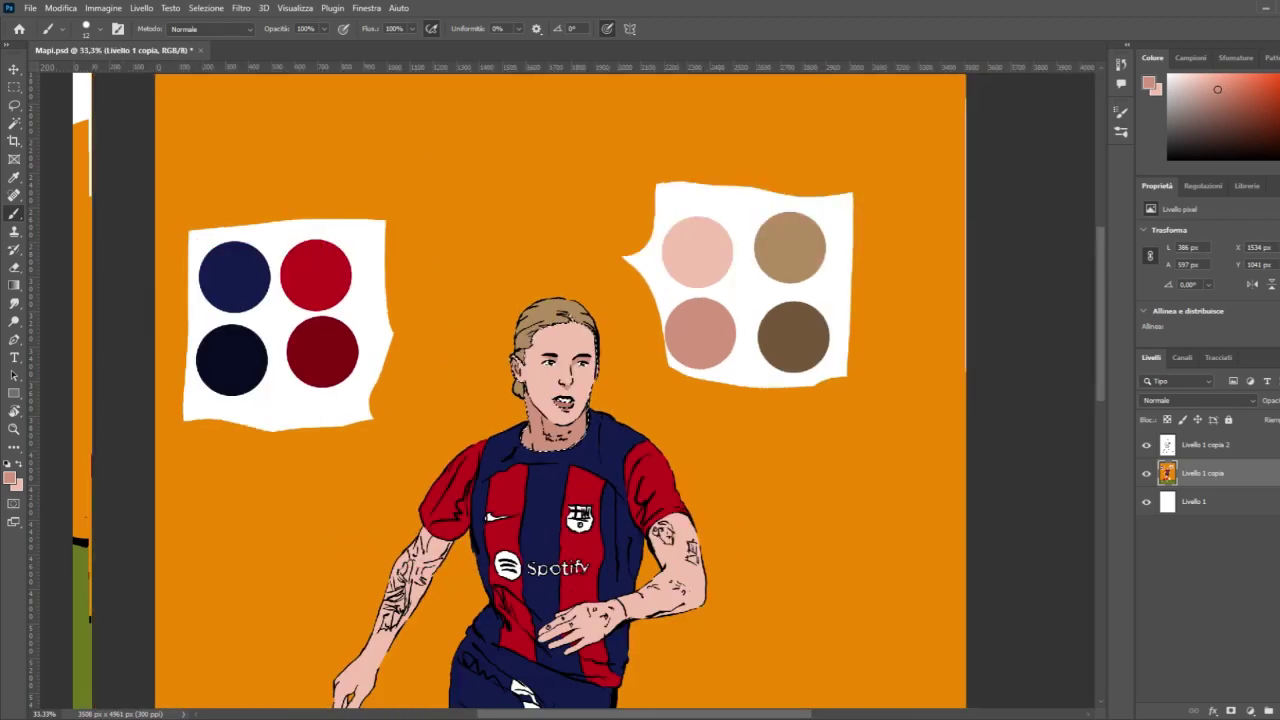
# Step: Clear the selection around the face and neck and save the illustration
pyautogui.click(14, 122)
pyautogui.scroll(-4, 226, 256)
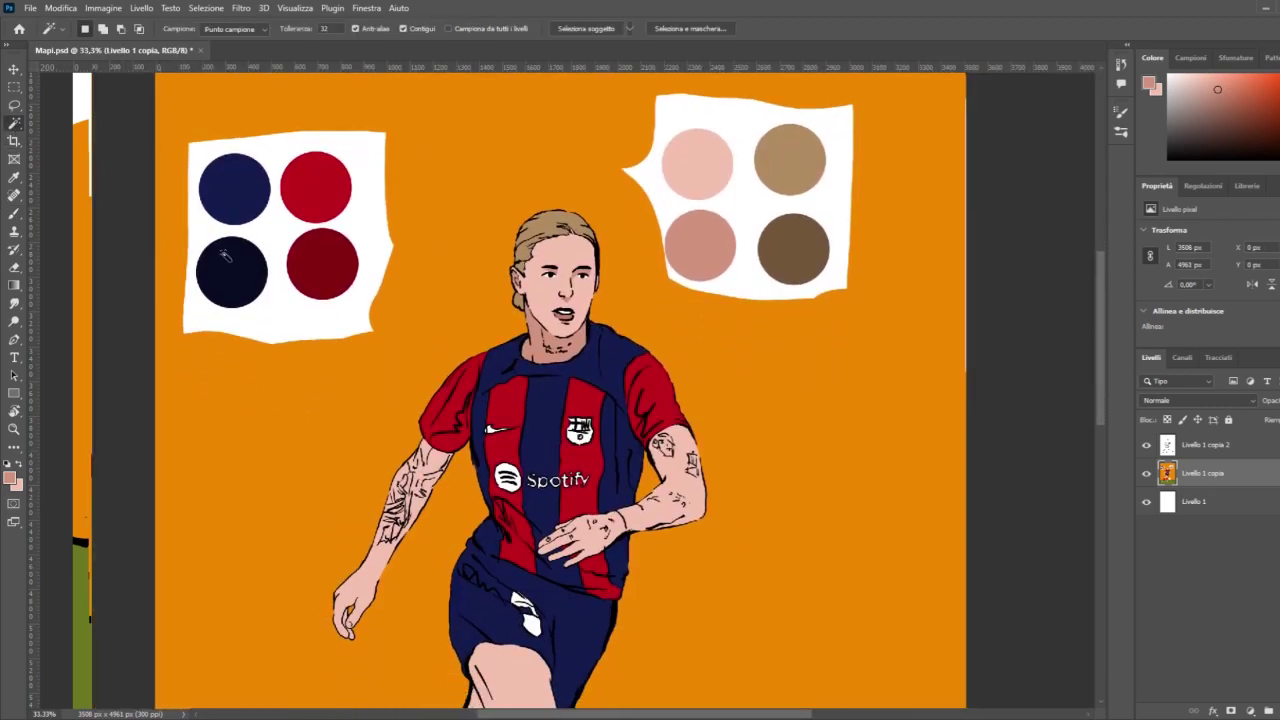
pyautogui.hotkey('ctrl', '-')
pyautogui.hotkey('ctrl', '-')
pyautogui.hotkey('ctrl', '+')
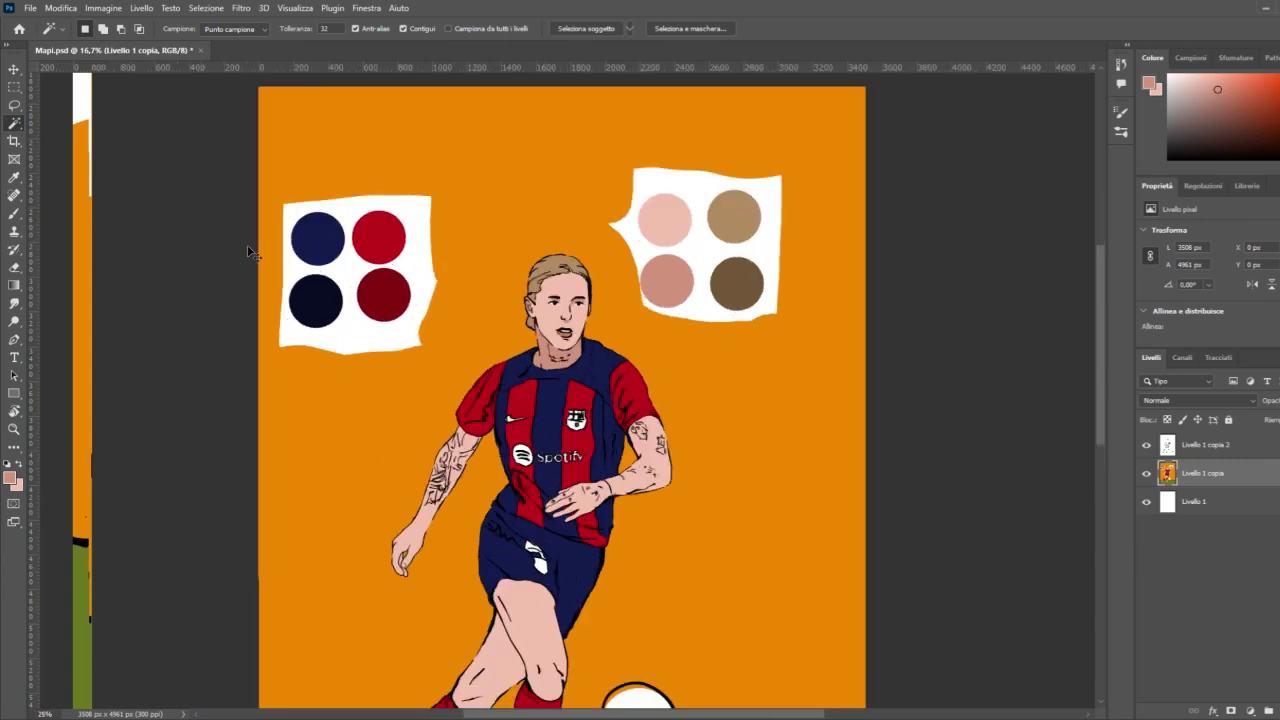
pyautogui.hotkey('ctrl', '+')
pyautogui.hotkey('ctrl', '+')
pyautogui.hotkey('ctrl', '-')
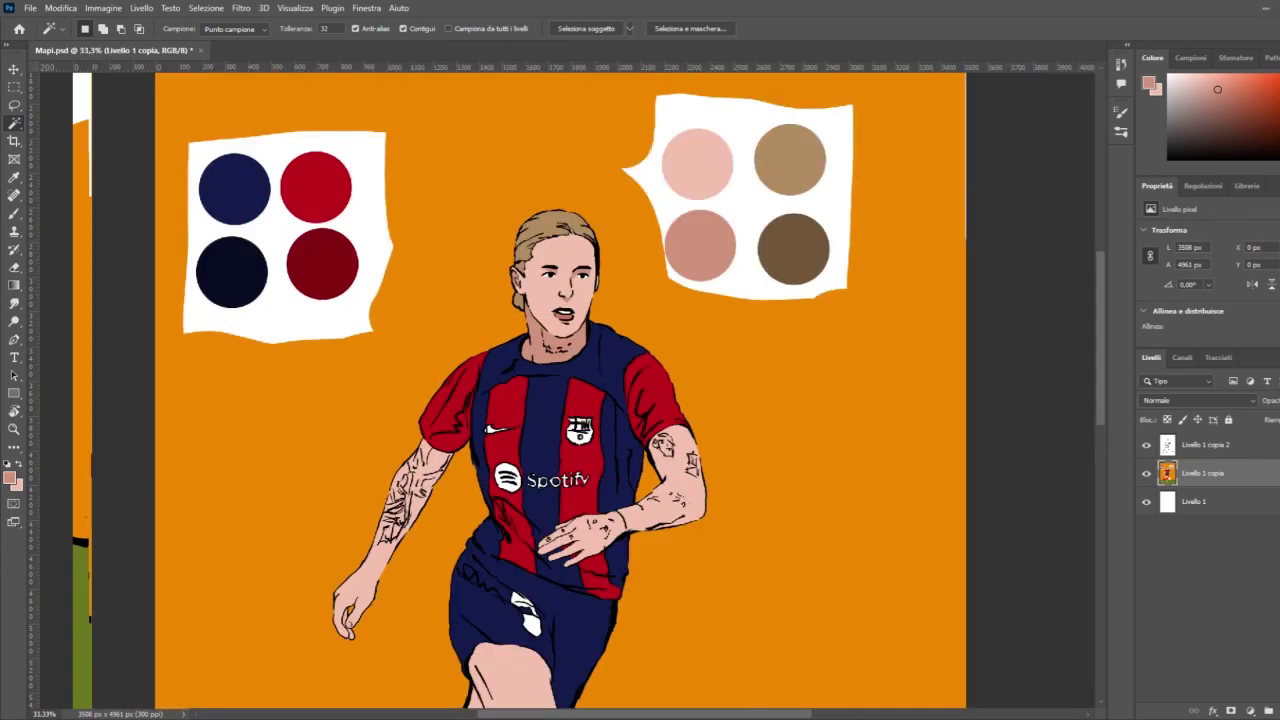
pyautogui.scroll(-1, 339, 401)
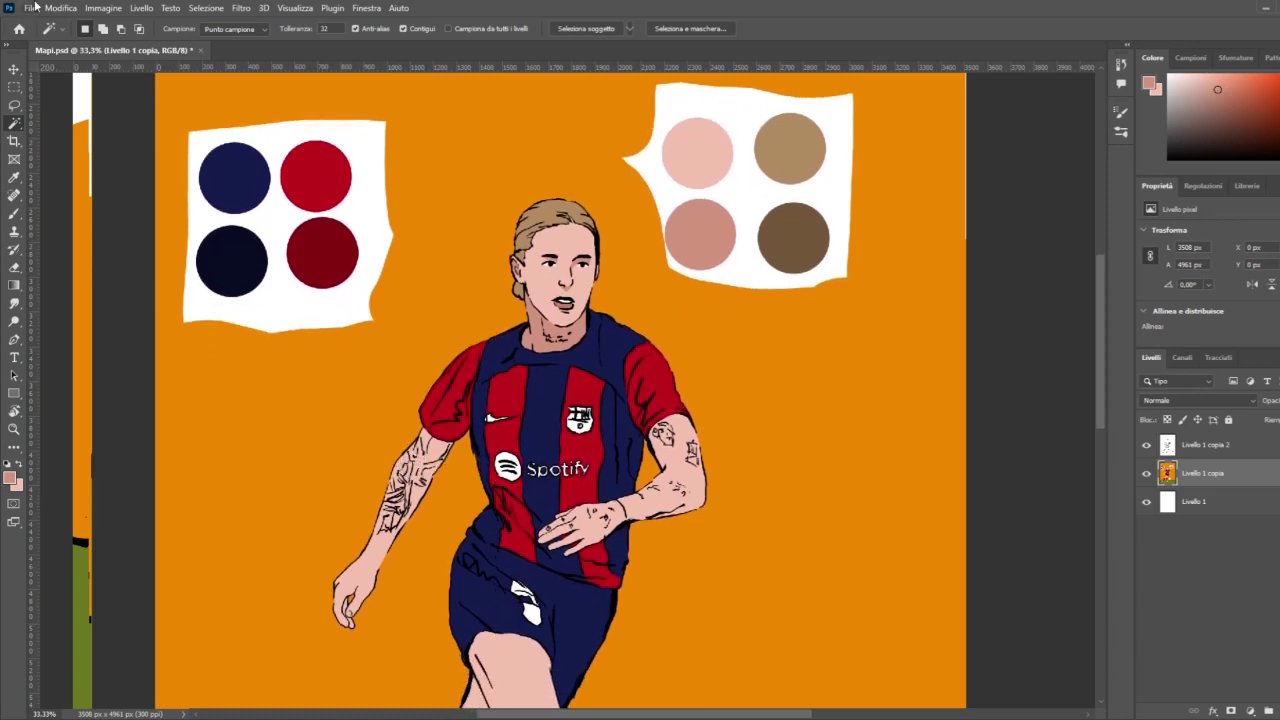
pyautogui.hotkey('ctrl', '-')
pyautogui.hotkey('ctrl', '-')
pyautogui.hotkey('ctrl', '-')
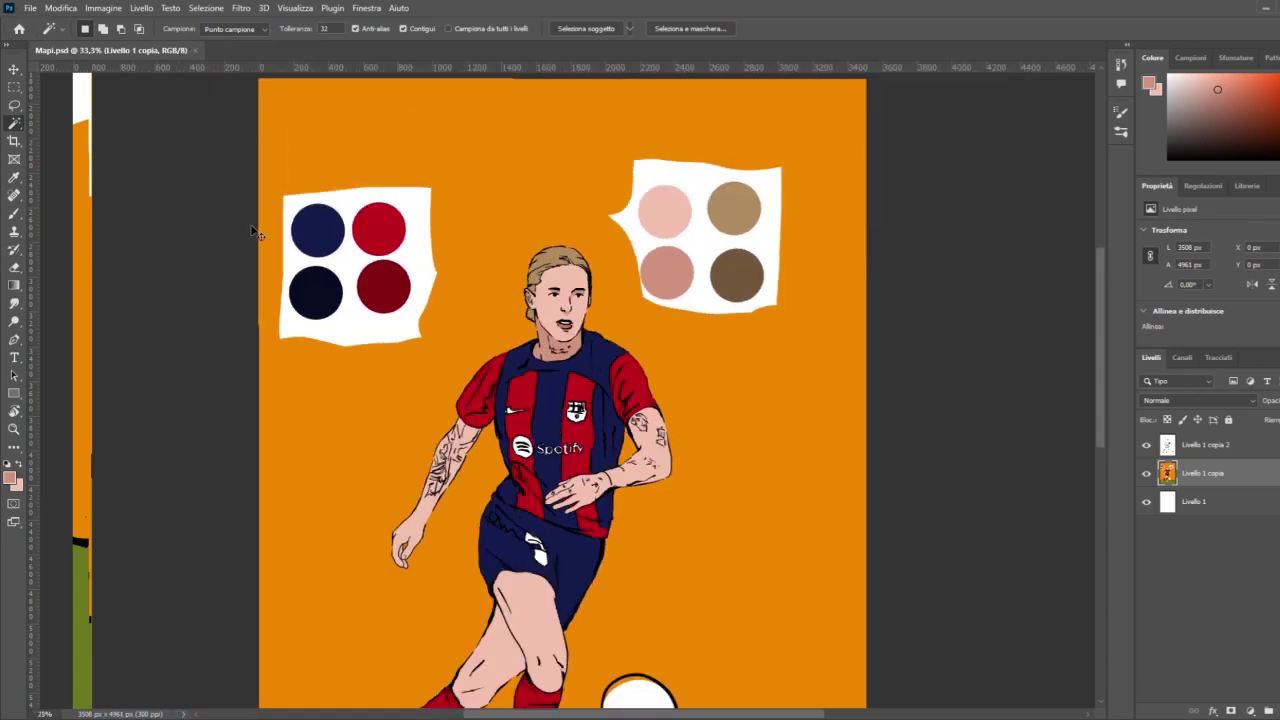
# Step: Select the skin of the footballer's lowered tattooed arm and hand with the Magic Wand
pyautogui.hotkey('ctrl', '+')
pyautogui.hotkey('ctrl', '+')
pyautogui.hotkey('ctrl', '+')
pyautogui.hotkey('ctrl', '+')
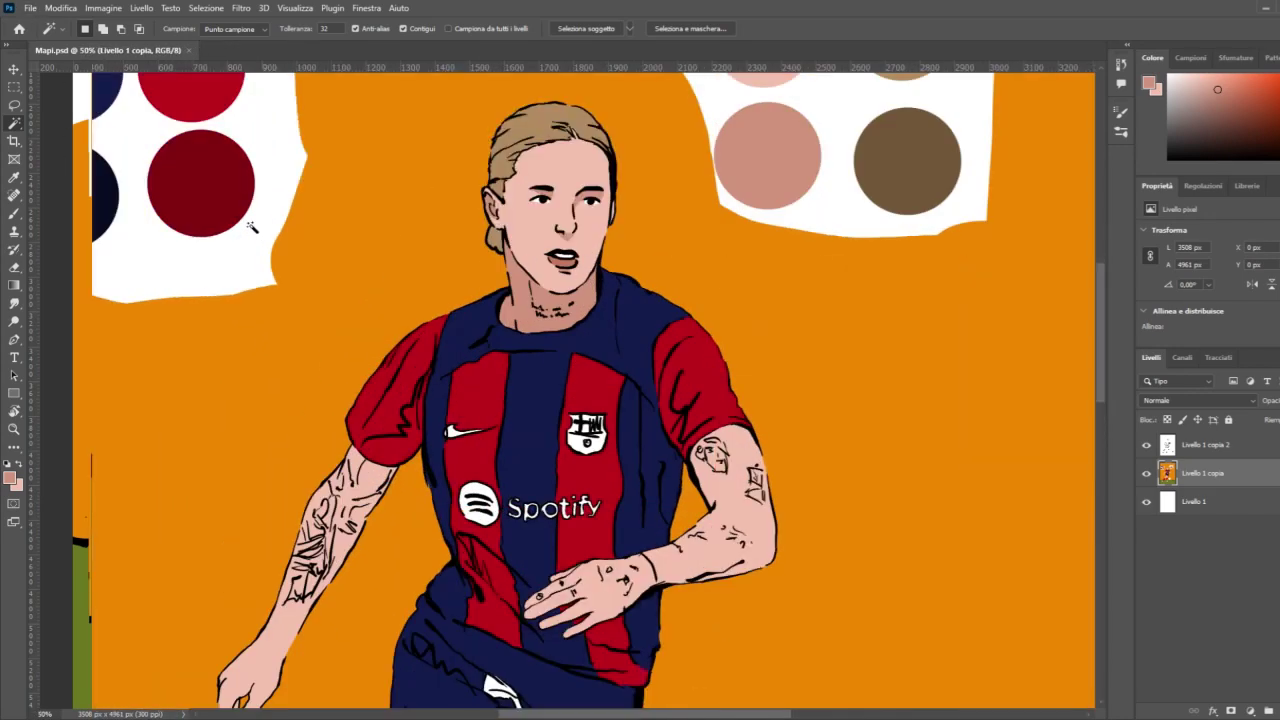
pyautogui.scroll(3, 297, 211)
pyautogui.scroll(-3, 434, 227)
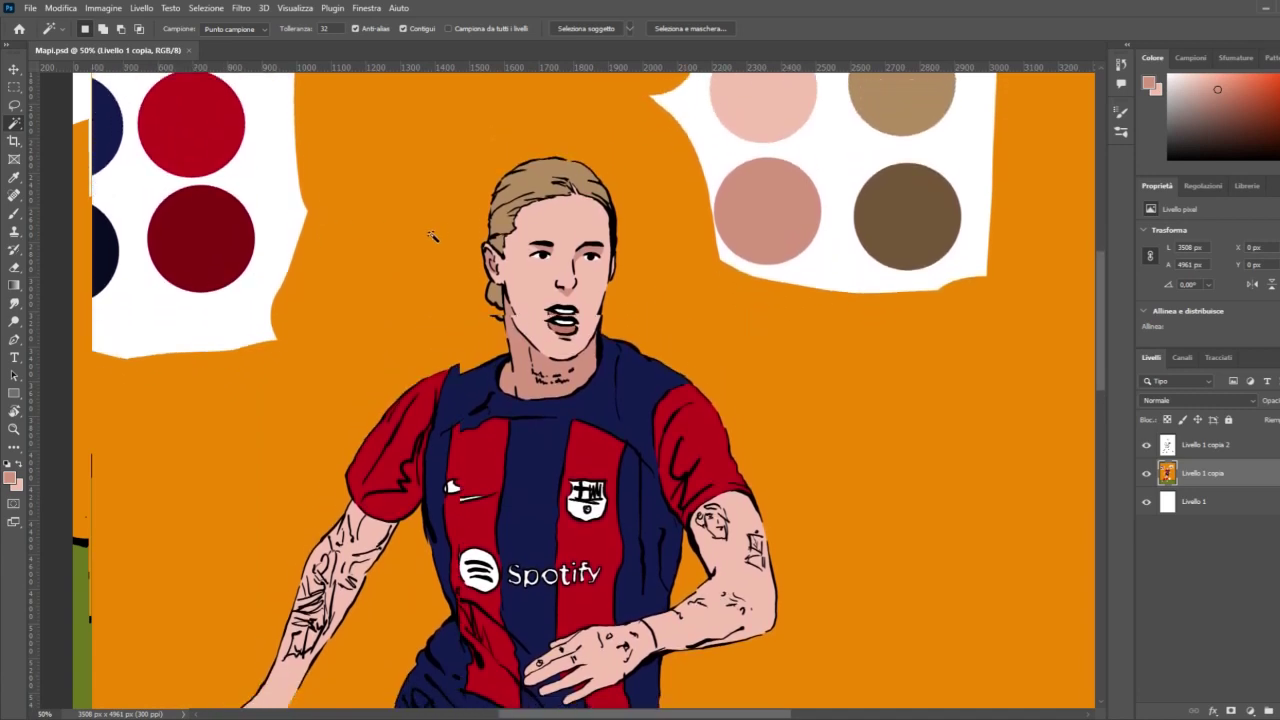
pyautogui.scroll(-2, 300, 309)
pyautogui.scroll(-1, 300, 309)
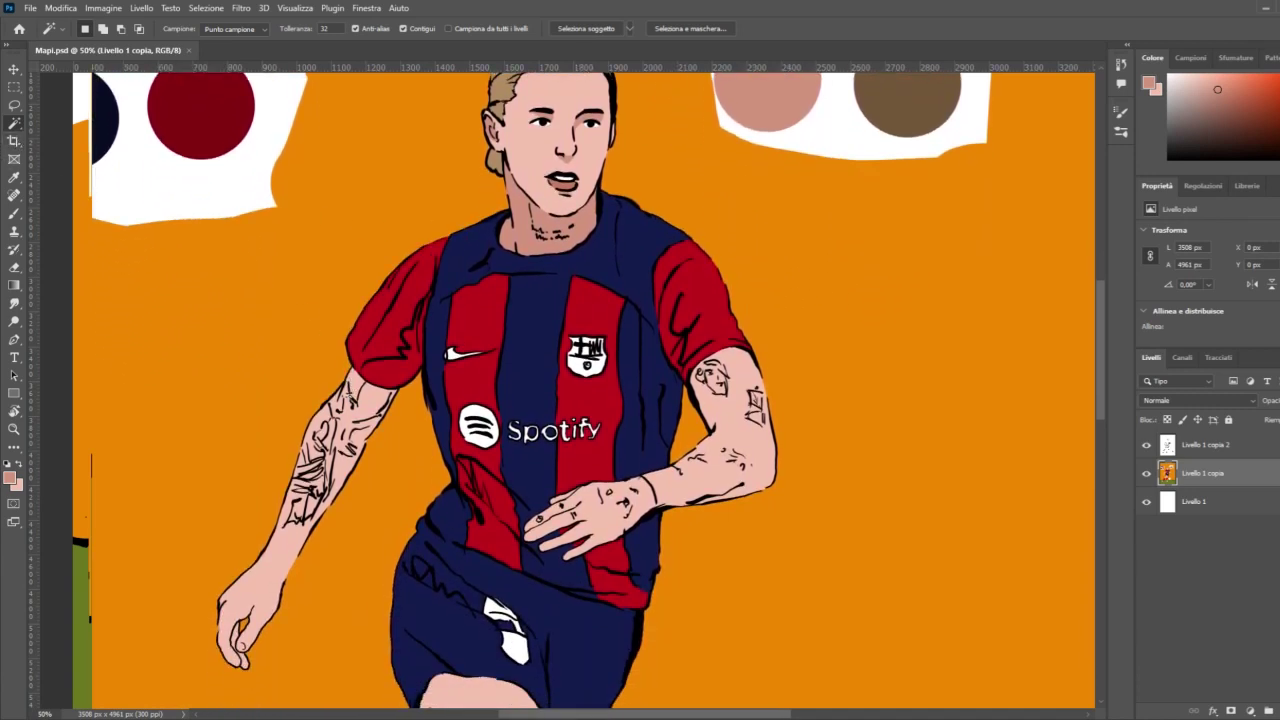
pyautogui.click(300, 425)
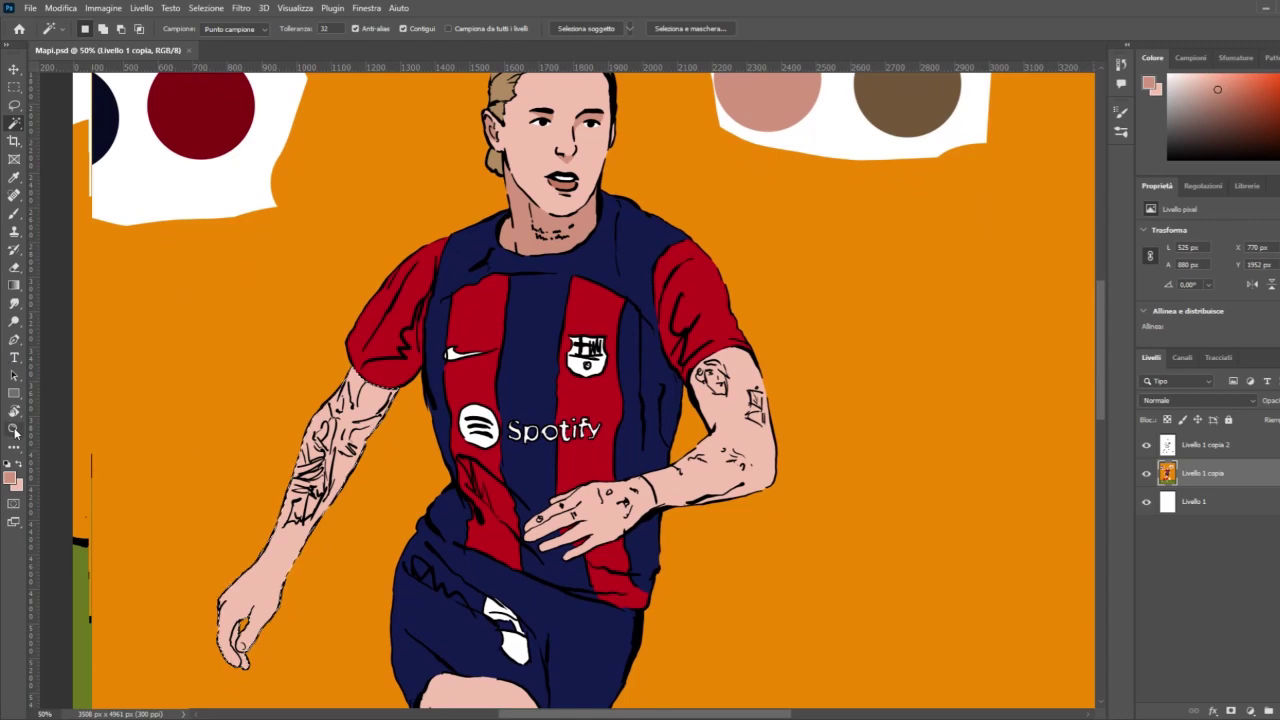
# Step: Paint the finger behind the thumb of the lowered hand, including its protruding tip, with the darker pink skin tone
pyautogui.click(14, 428)
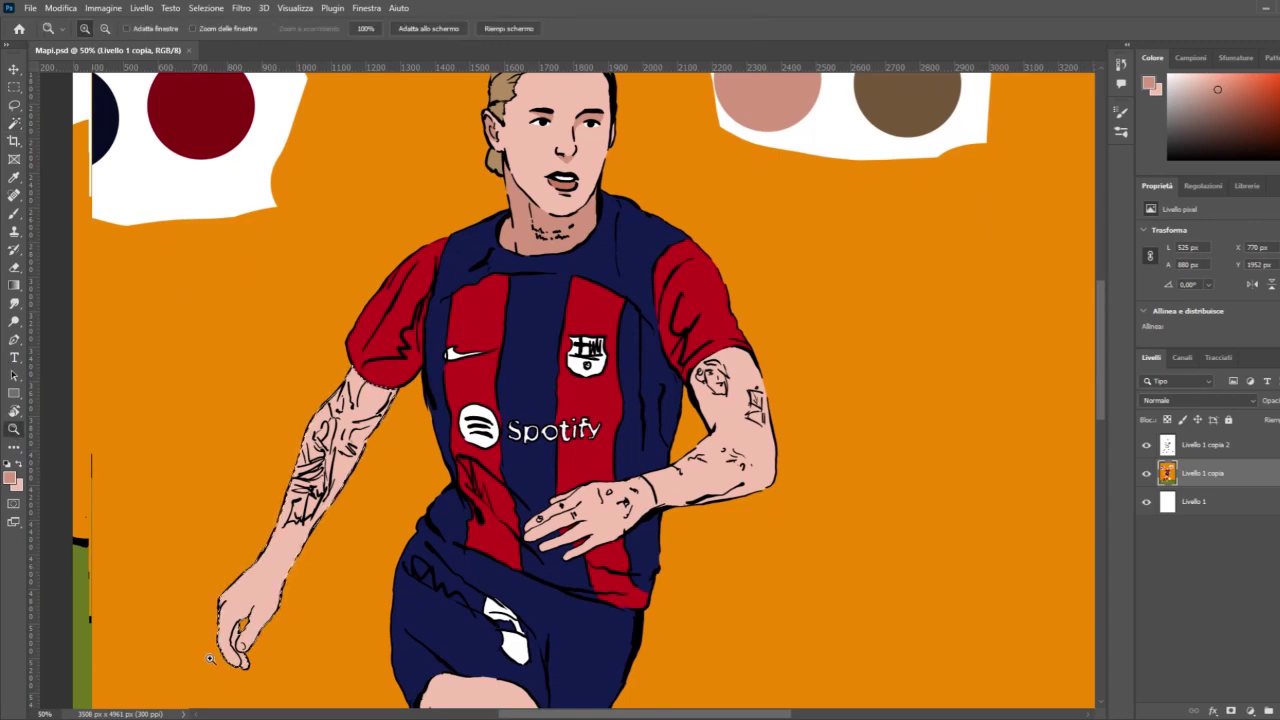
pyautogui.click(215, 650)
pyautogui.scroll(-2, 87, 332)
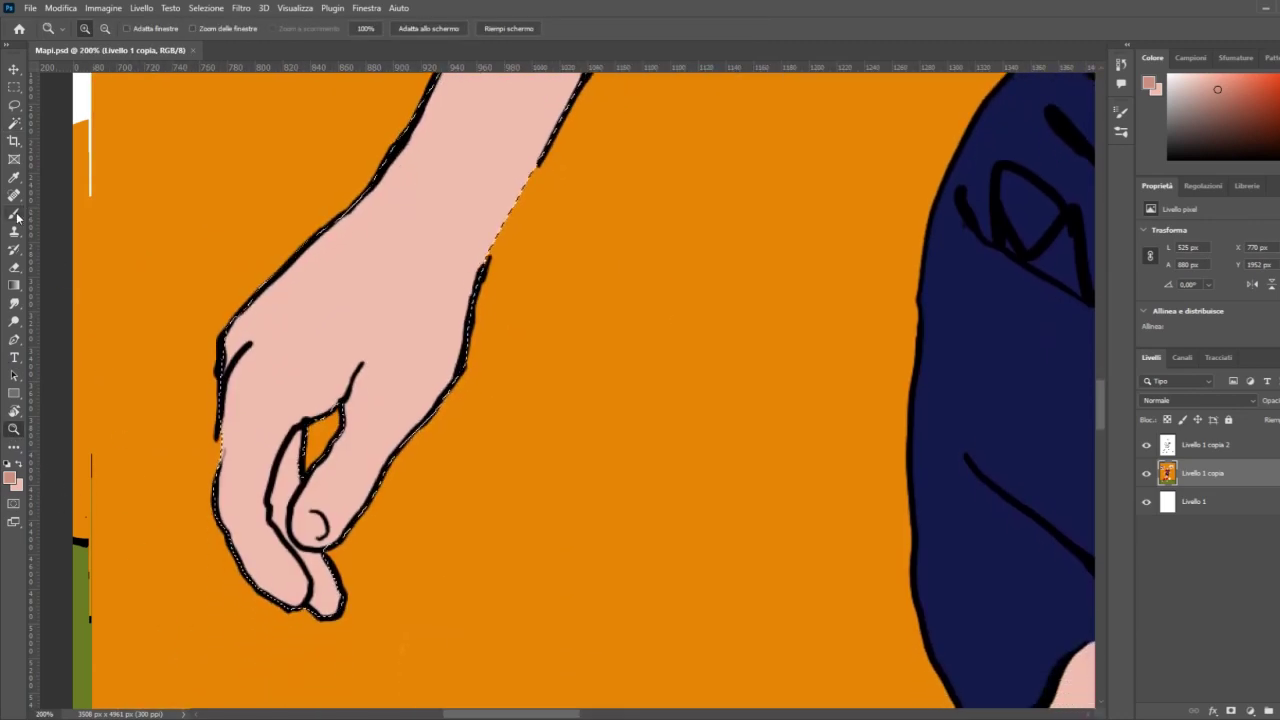
pyautogui.press('b')
pyautogui.scroll(-1, 200, 428)
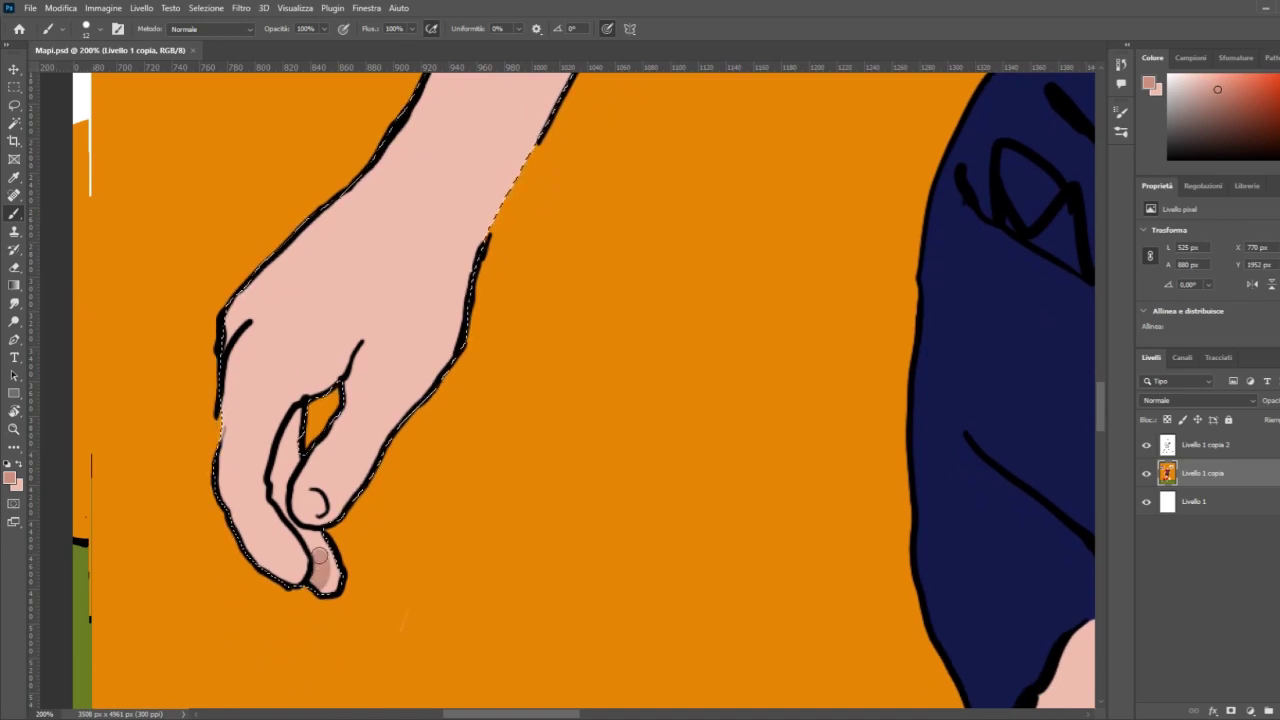
pyautogui.moveTo(318, 540); pyautogui.dragTo(332, 592)
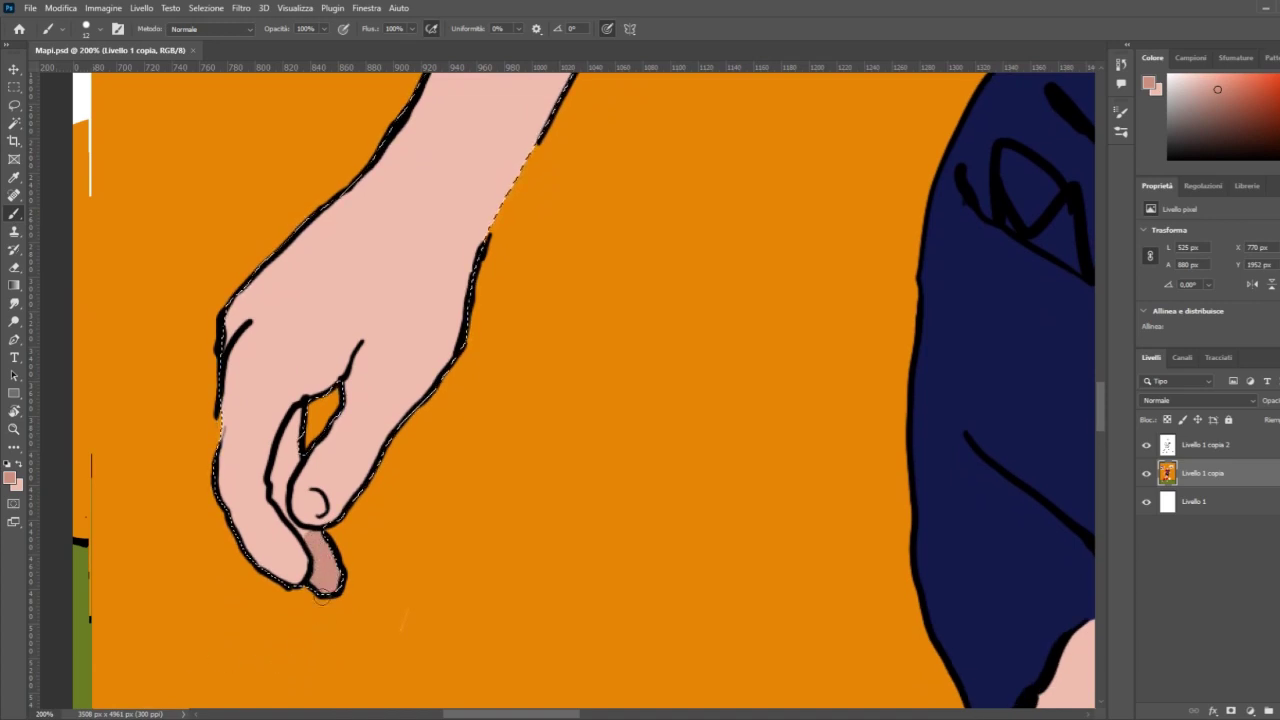
pyautogui.moveTo(290, 522); pyautogui.dragTo(308, 536)
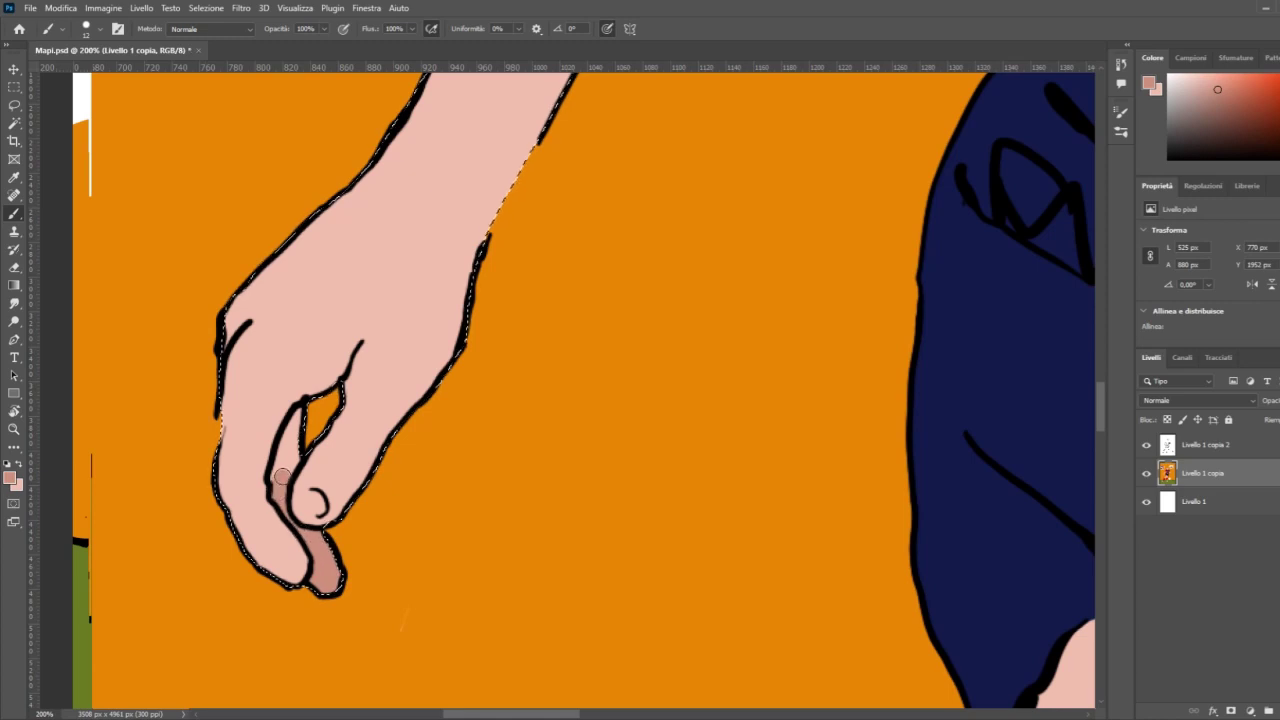
pyautogui.moveTo(282, 476)
pyautogui.mouseDown()
pyautogui.moveTo(297, 446)
pyautogui.moveTo(279, 479)
pyautogui.moveTo(300, 412)
pyautogui.mouseUp()
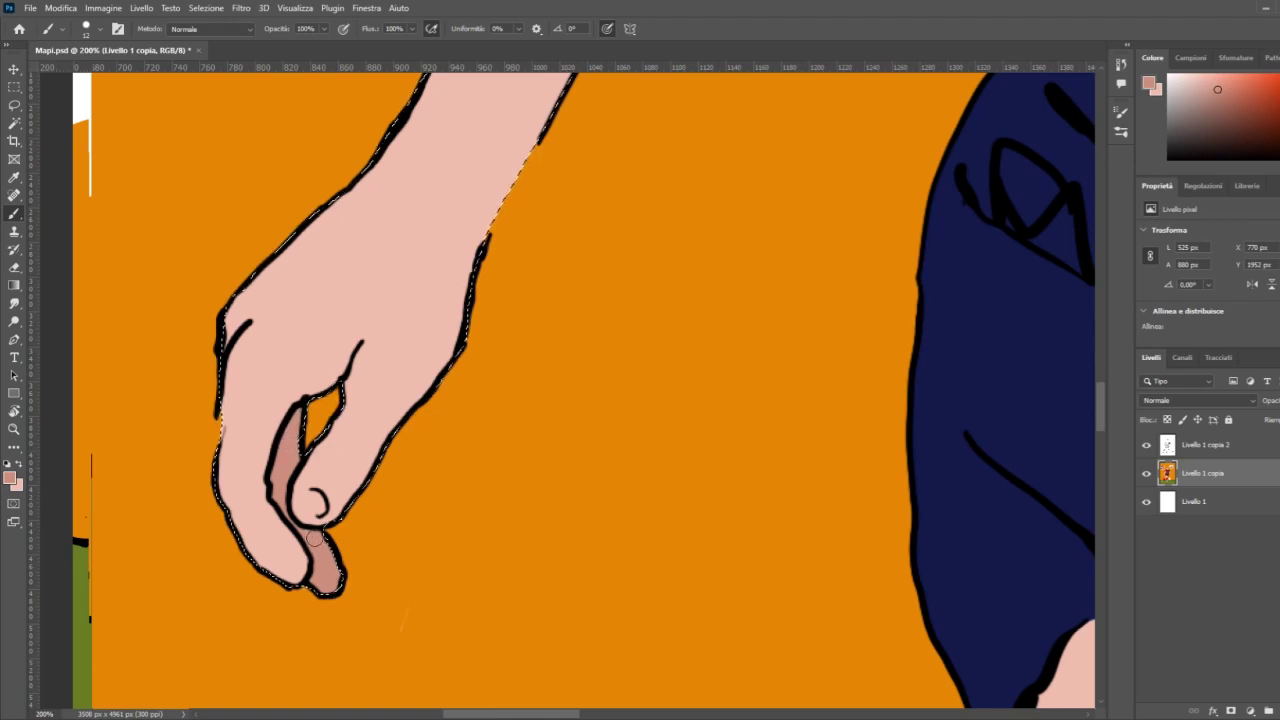
pyautogui.hotkey('ctrl', '-')
pyautogui.hotkey('ctrl', '-')
pyautogui.hotkey('ctrl', '-')
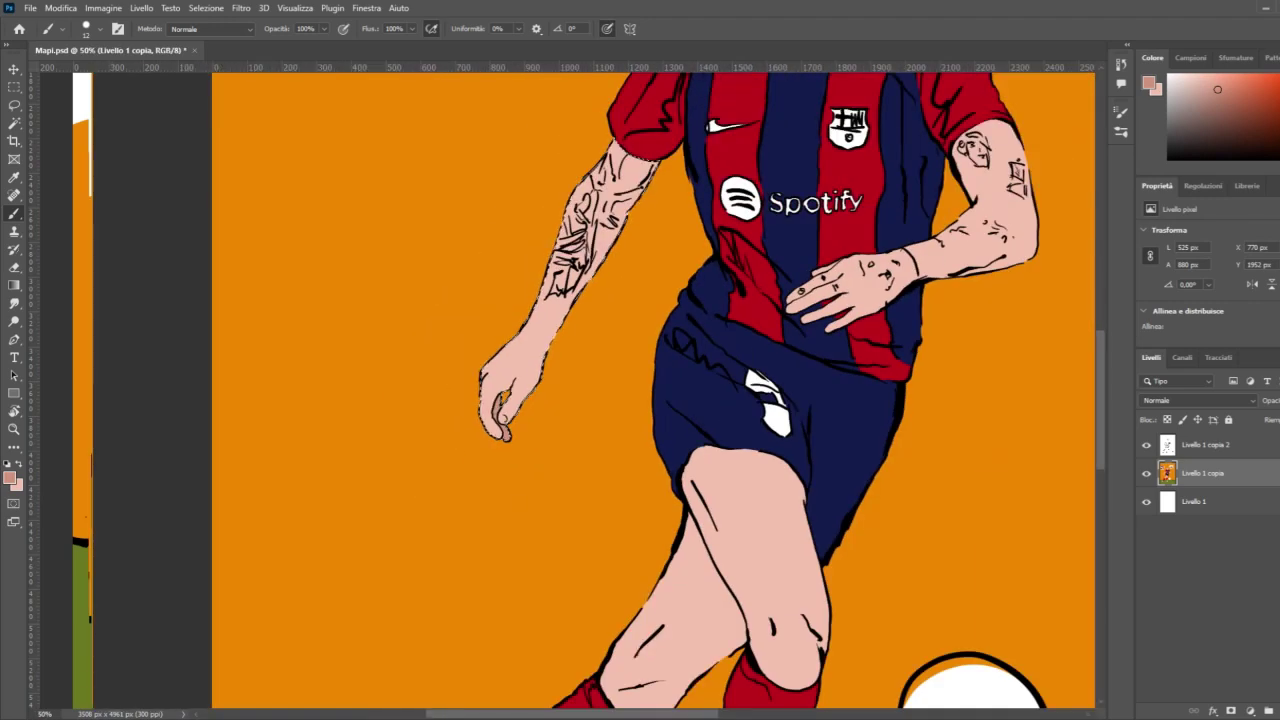
# Step: Paint darker pink shading on the selected tattooed forearm, below the red sleeve and along its edge nearest the torso, with a 50 px brush
pyautogui.scroll(1, 299, 509)
pyautogui.scroll(1, 299, 509)
pyautogui.press('z')
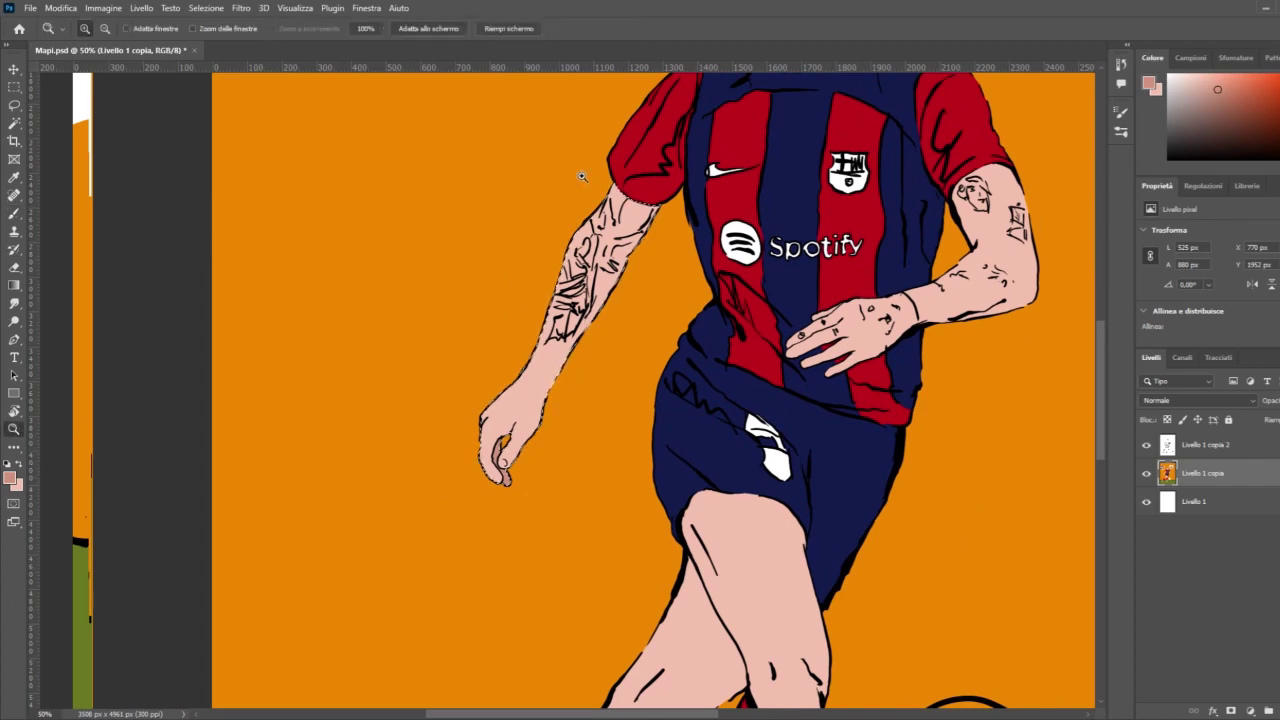
pyautogui.click(631, 175)
pyautogui.click(631, 175)
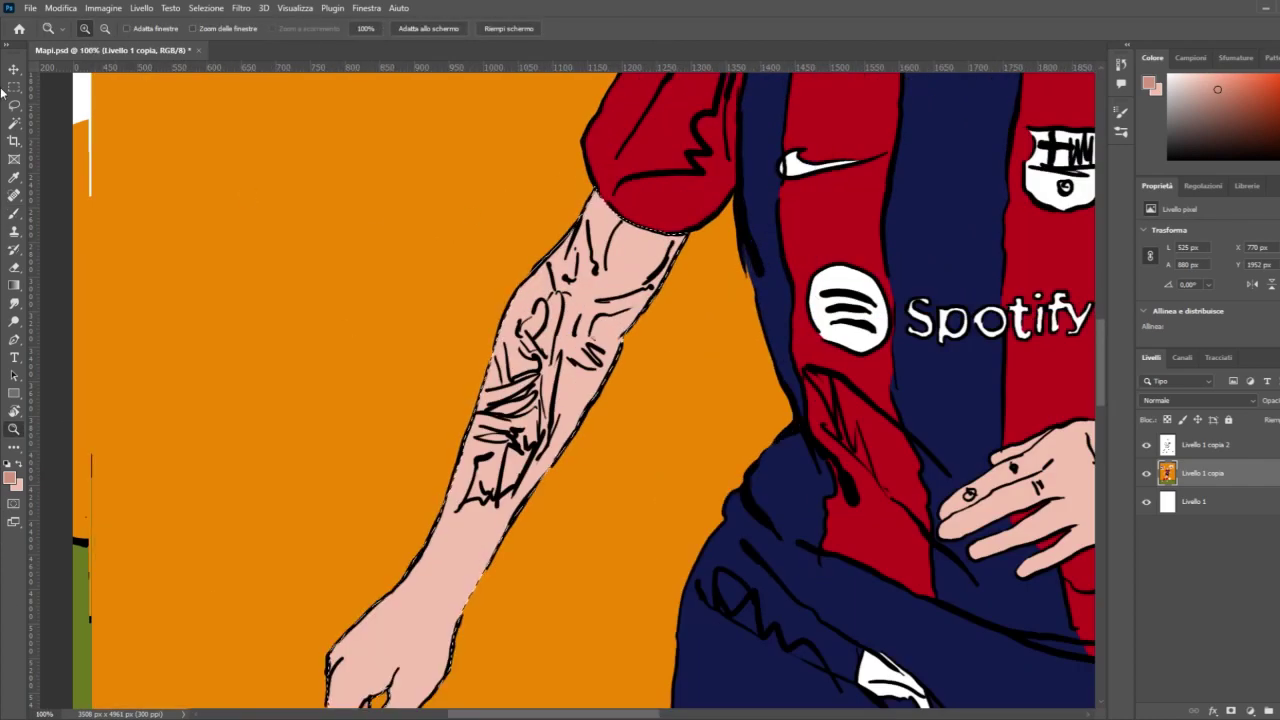
pyautogui.click(14, 183)
pyautogui.click(14, 213)
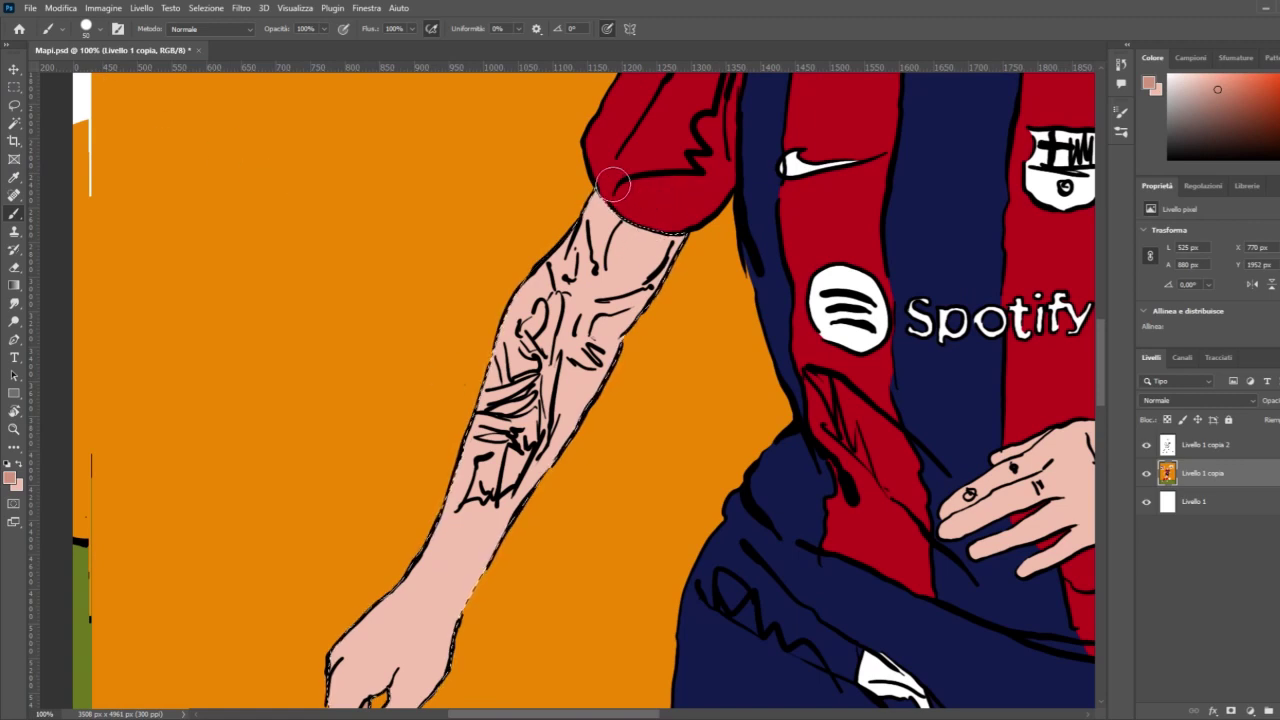
pyautogui.moveTo(615, 178)
pyautogui.mouseDown()
pyautogui.moveTo(636, 226)
pyautogui.moveTo(660, 242)
pyautogui.moveTo(688, 236)
pyautogui.moveTo(648, 234)
pyautogui.mouseUp()
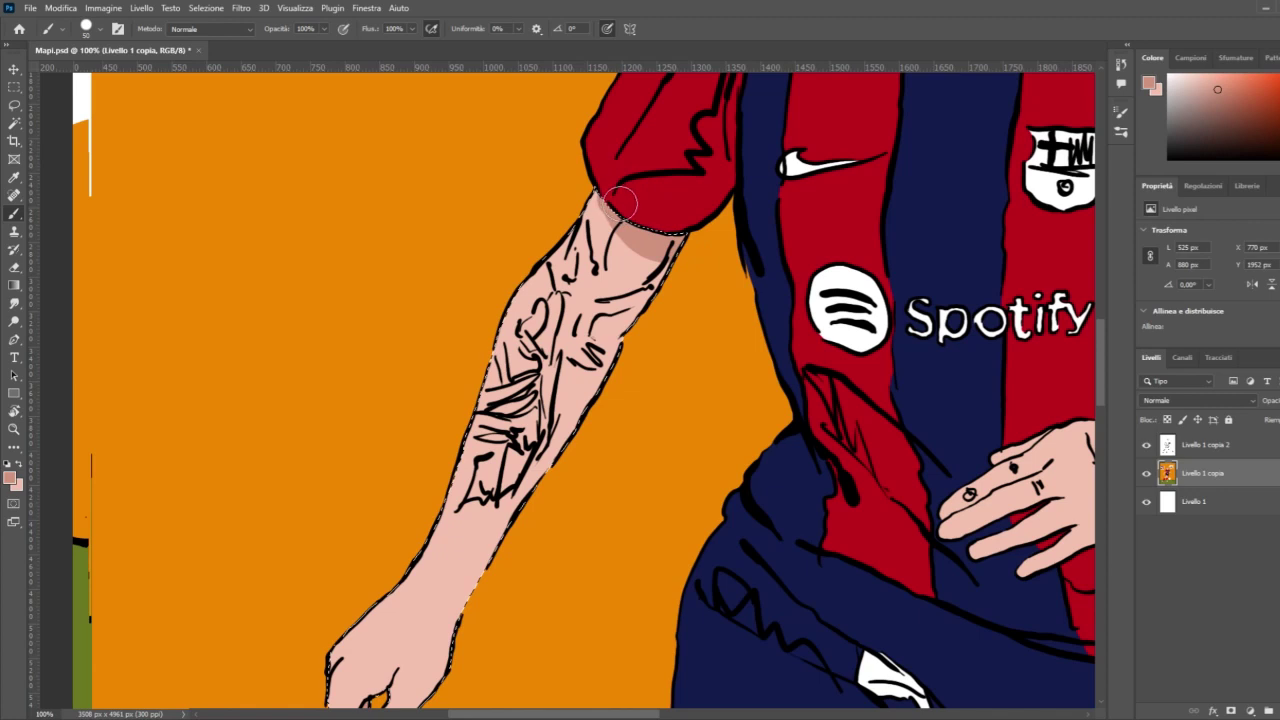
pyautogui.moveTo(614, 180)
pyautogui.mouseDown()
pyautogui.moveTo(636, 255)
pyautogui.moveTo(633, 315)
pyautogui.moveTo(586, 434)
pyautogui.mouseUp()
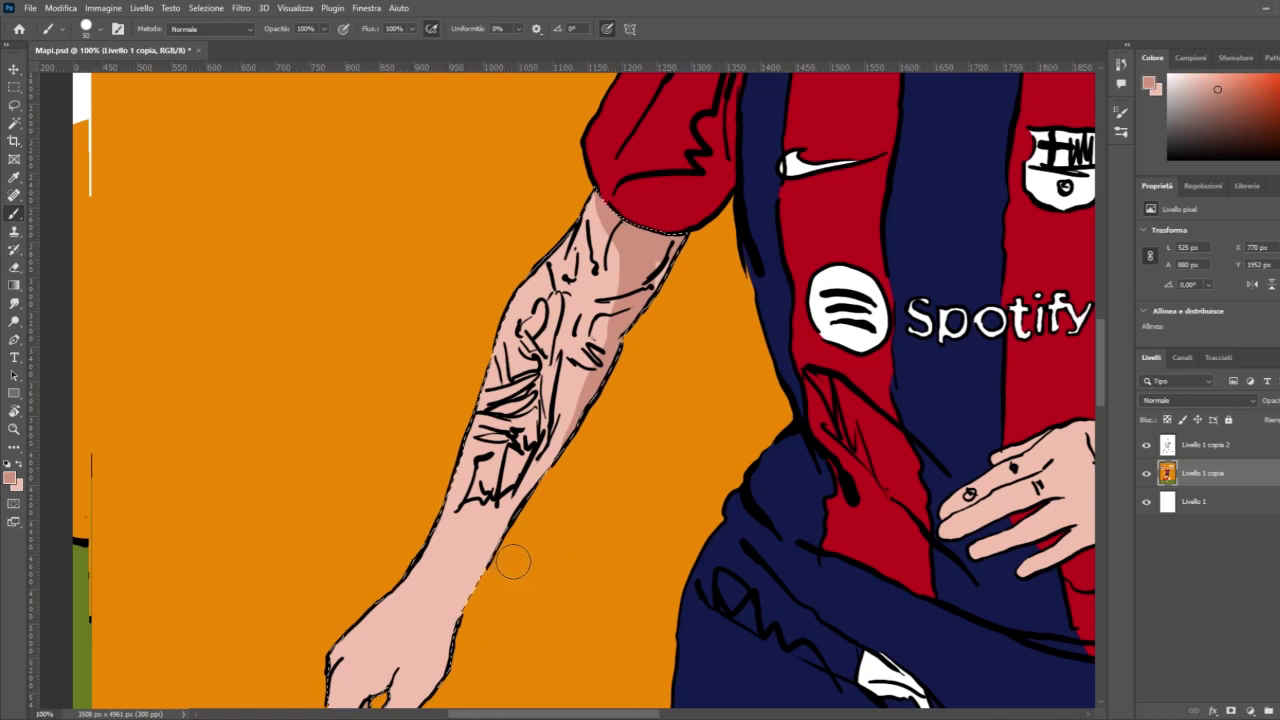
pyautogui.moveTo(555, 483)
pyautogui.mouseDown()
pyautogui.moveTo(620, 343)
pyautogui.moveTo(618, 212)
pyautogui.moveTo(648, 236)
pyautogui.moveTo(644, 317)
pyautogui.moveTo(616, 390)
pyautogui.moveTo(628, 276)
pyautogui.moveTo(615, 192)
pyautogui.moveTo(598, 285)
pyautogui.moveTo(598, 322)
pyautogui.mouseUp()
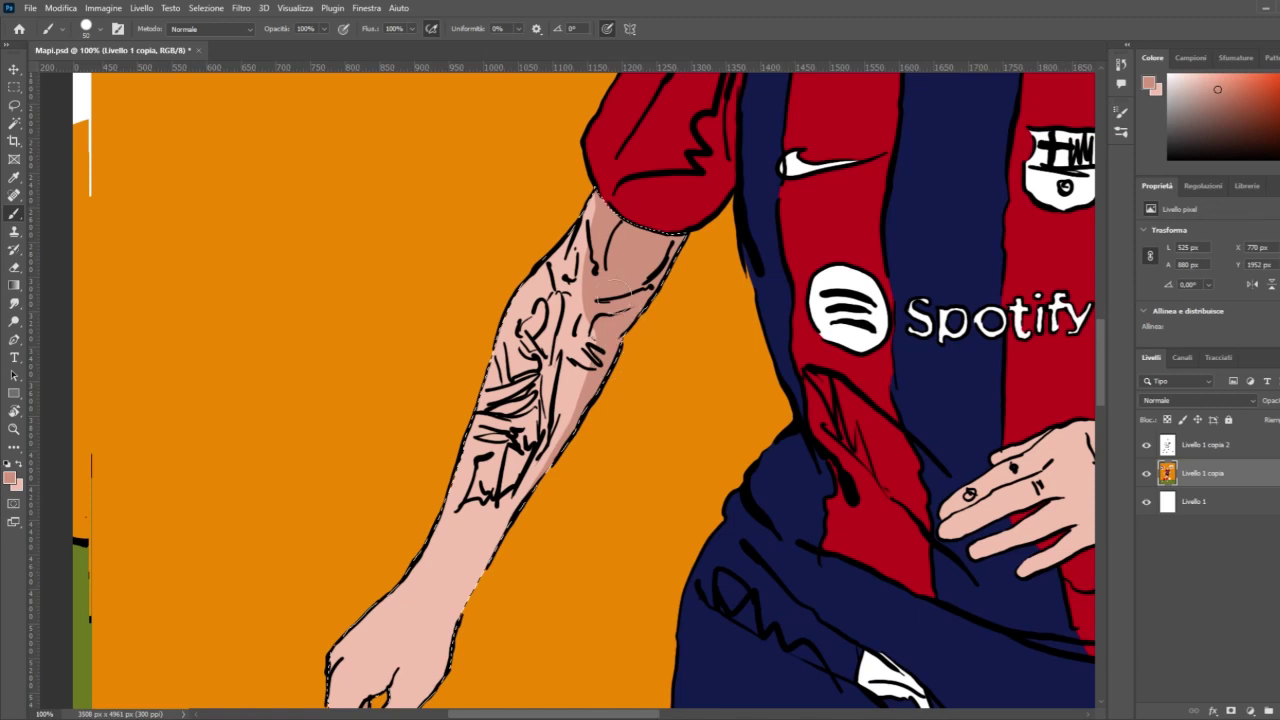
pyautogui.moveTo(612, 208)
pyautogui.mouseDown()
pyautogui.moveTo(619, 188)
pyautogui.moveTo(605, 220)
pyautogui.mouseUp()
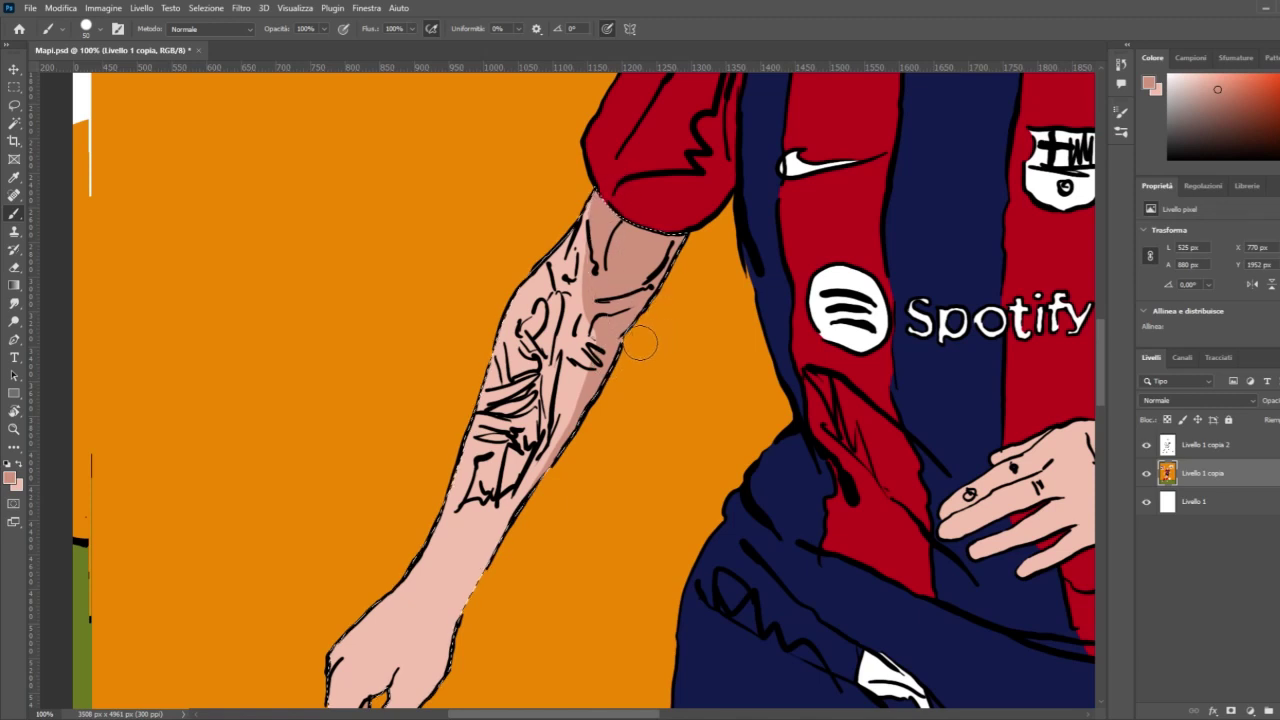
# Step: Select the skin area of the bent arm and its hand with the Magic Wand
pyautogui.hotkey('ctrl', '-')
pyautogui.hotkey('ctrl', '-')
pyautogui.hotkey('ctrl', '-')
pyautogui.hotkey('ctrl', '-')
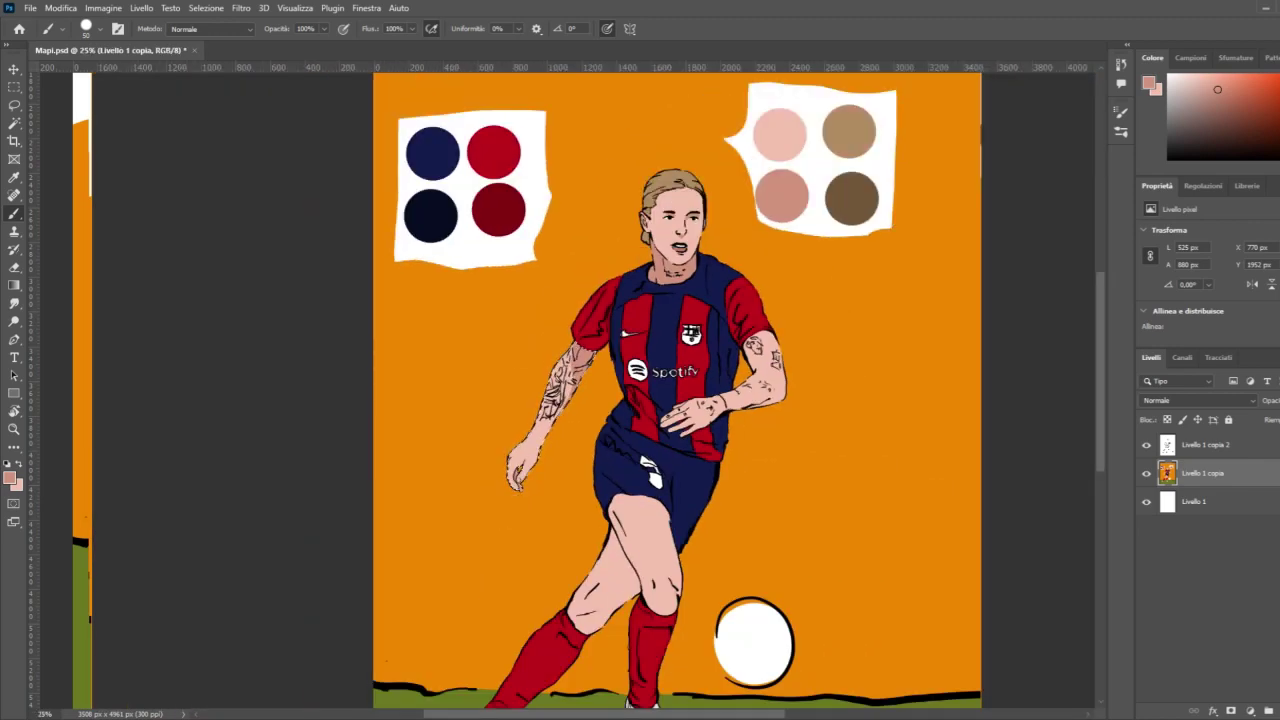
pyautogui.press('w')
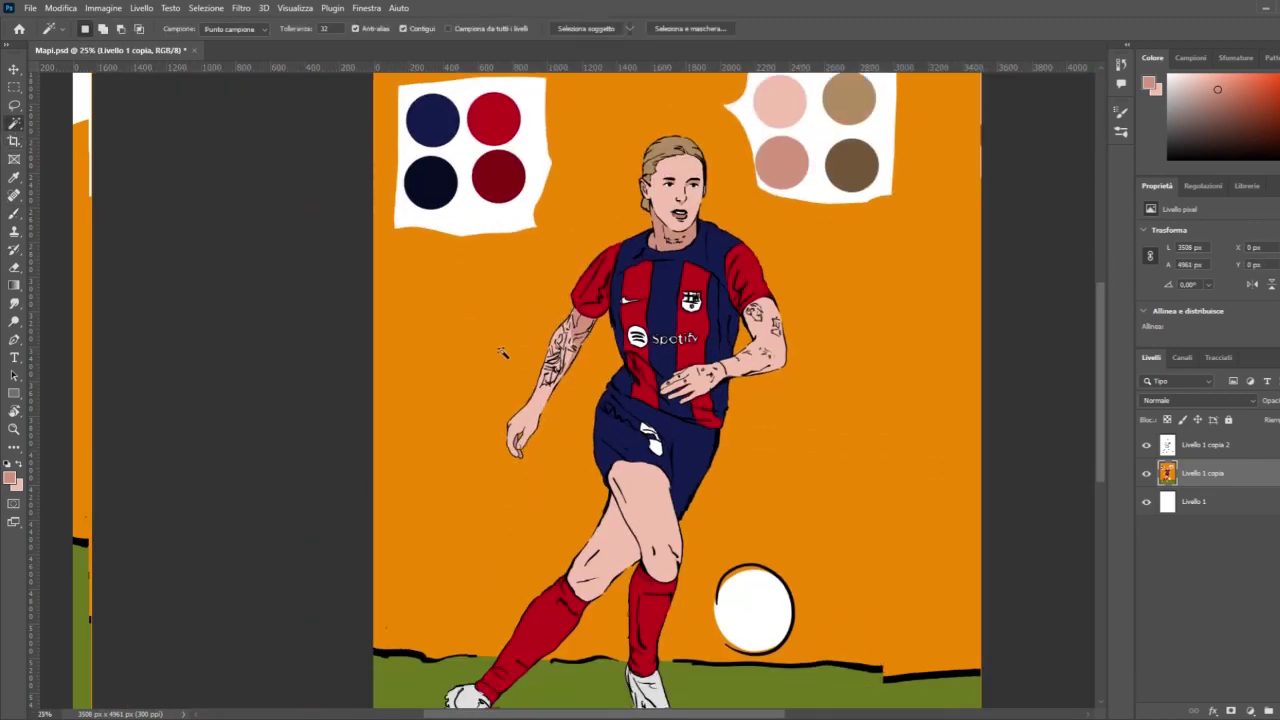
pyautogui.scroll(-1, 500, 357)
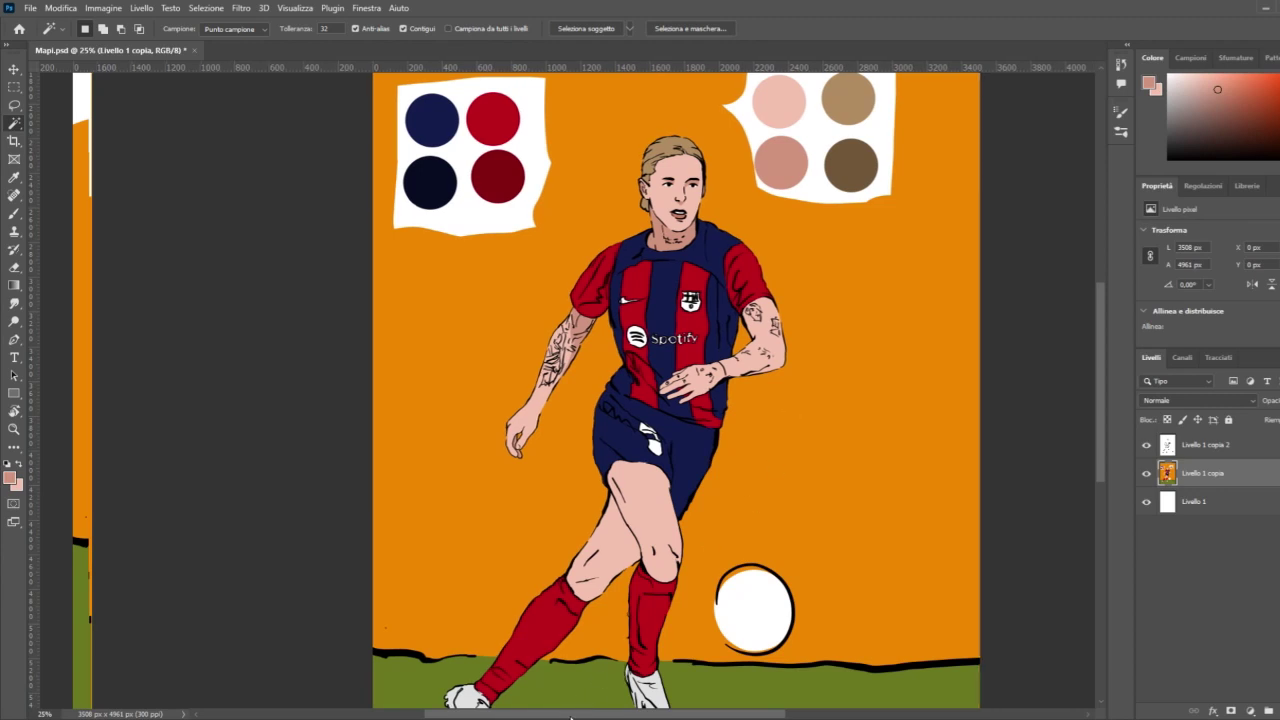
pyautogui.hscroll(3, 243, 438)
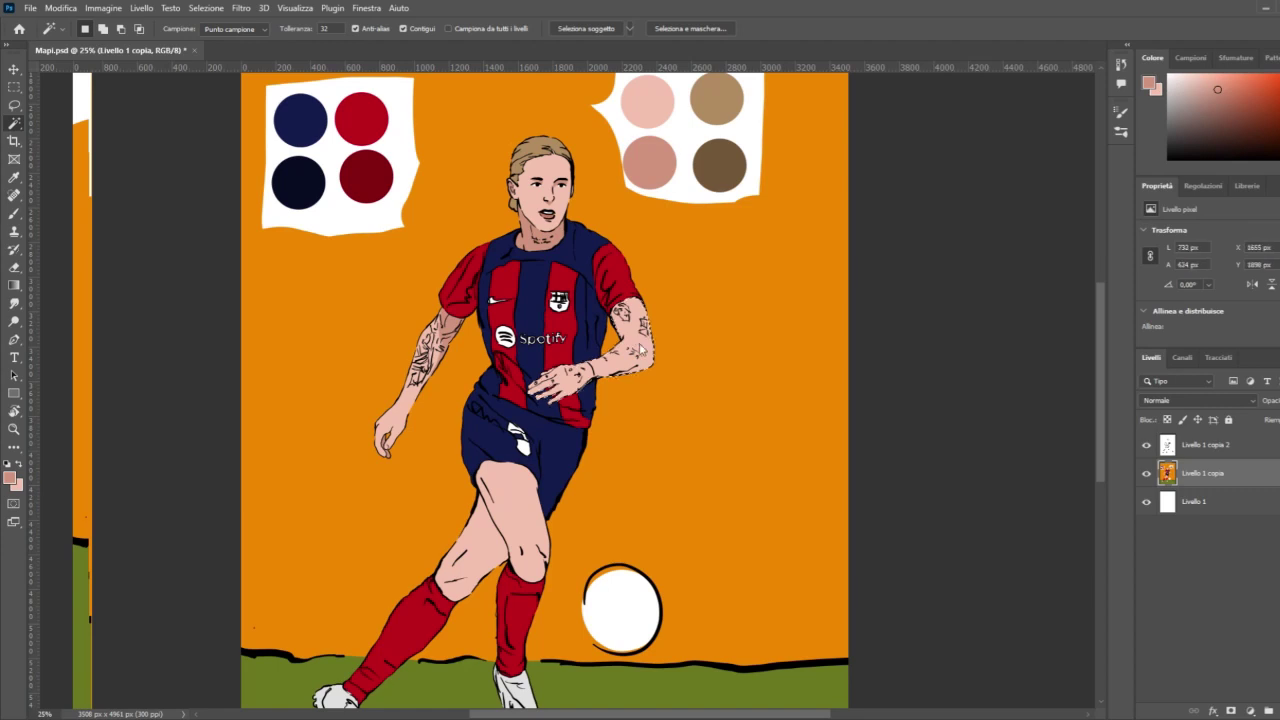
# Step: Paint a darker pink shadow along the inner edge of the bent arm between sleeve and elbow
pyautogui.press('z')
pyautogui.click(601, 347)
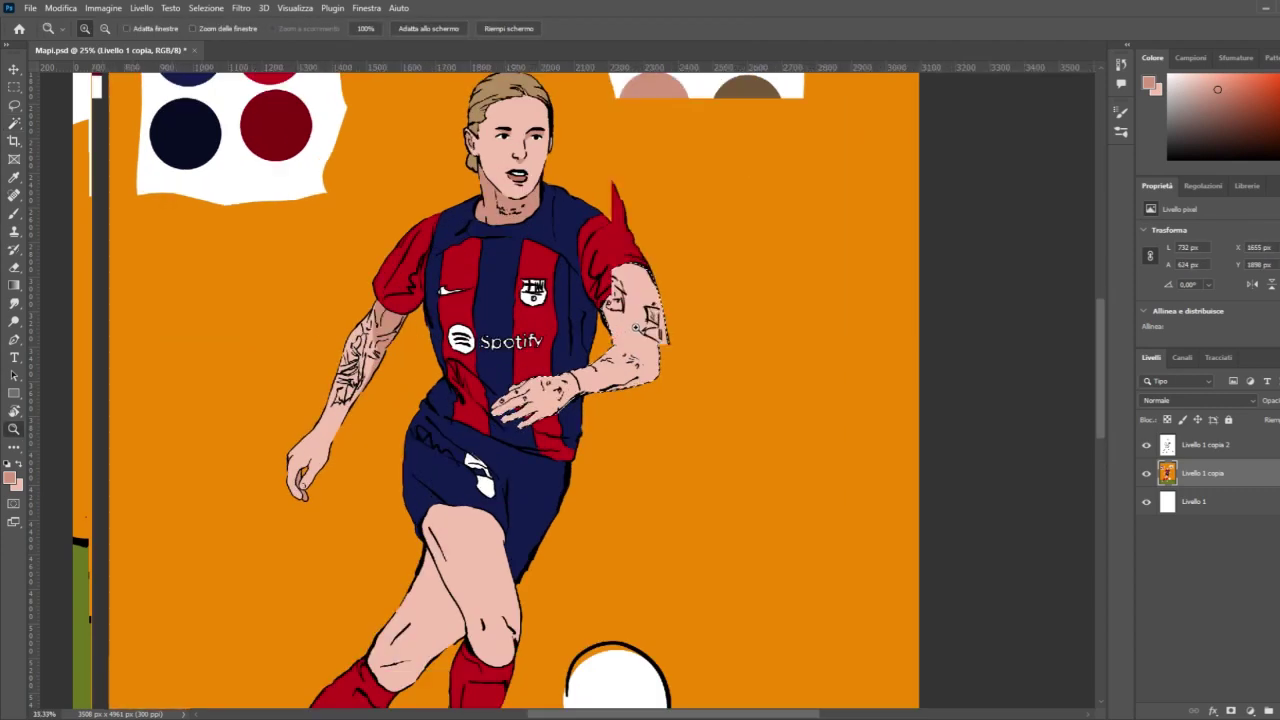
pyautogui.click(601, 347)
pyautogui.click(601, 347)
pyautogui.click(22, 215)
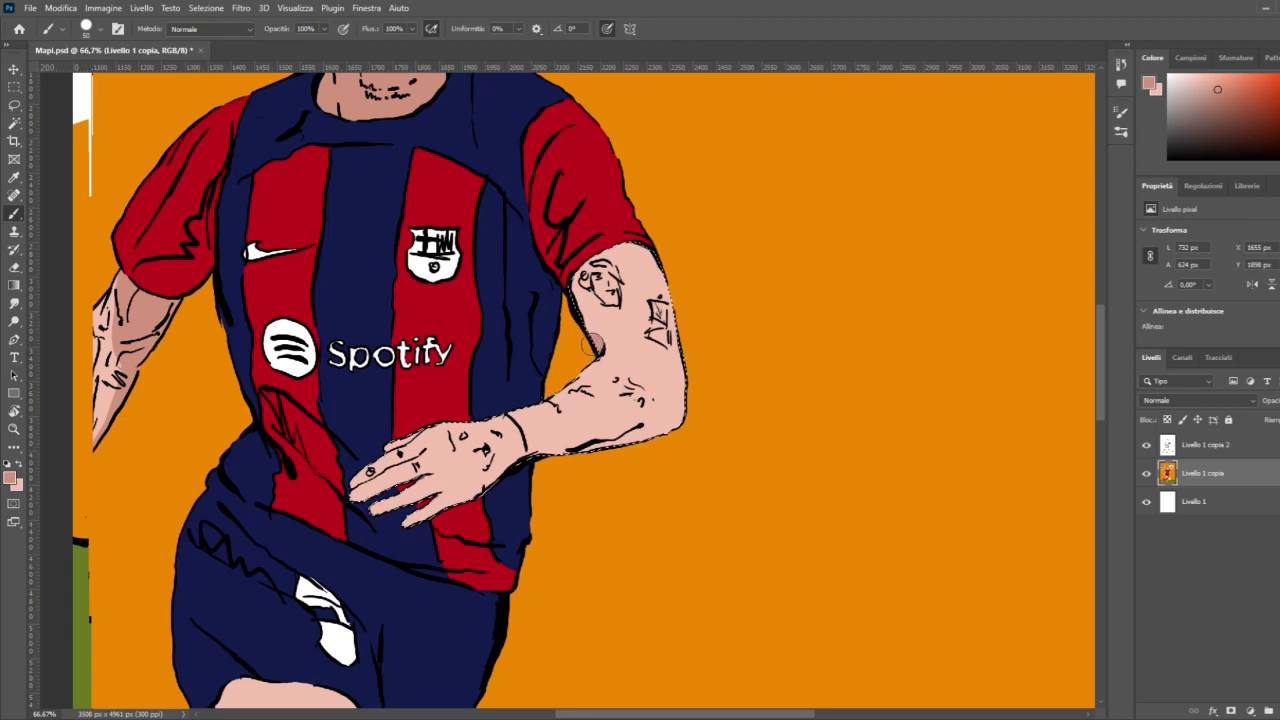
pyautogui.moveTo(593, 345); pyautogui.dragTo(576, 284)
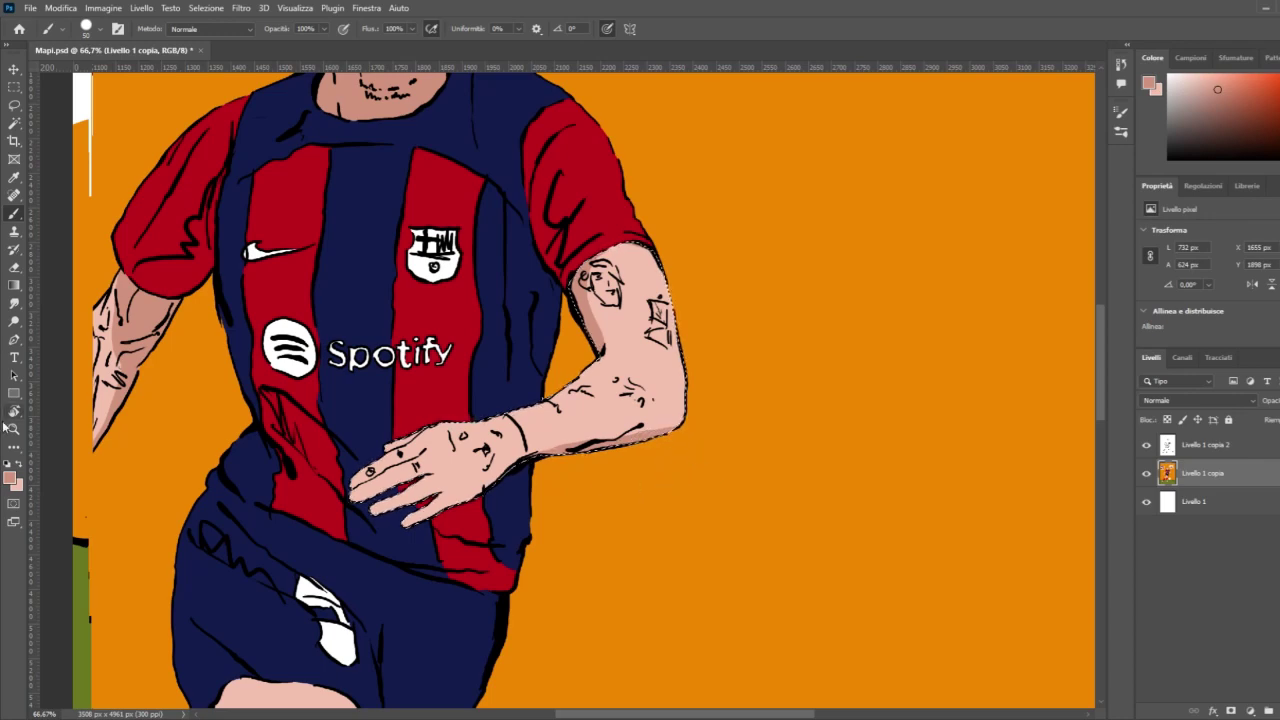
# Step: Shade along the finger outlines and between the fingers of the bent arm's hand in darker pink with a 14 px brush
pyautogui.press('z')
pyautogui.click(350, 490)
pyautogui.click(350, 490)
pyautogui.click(350, 490)
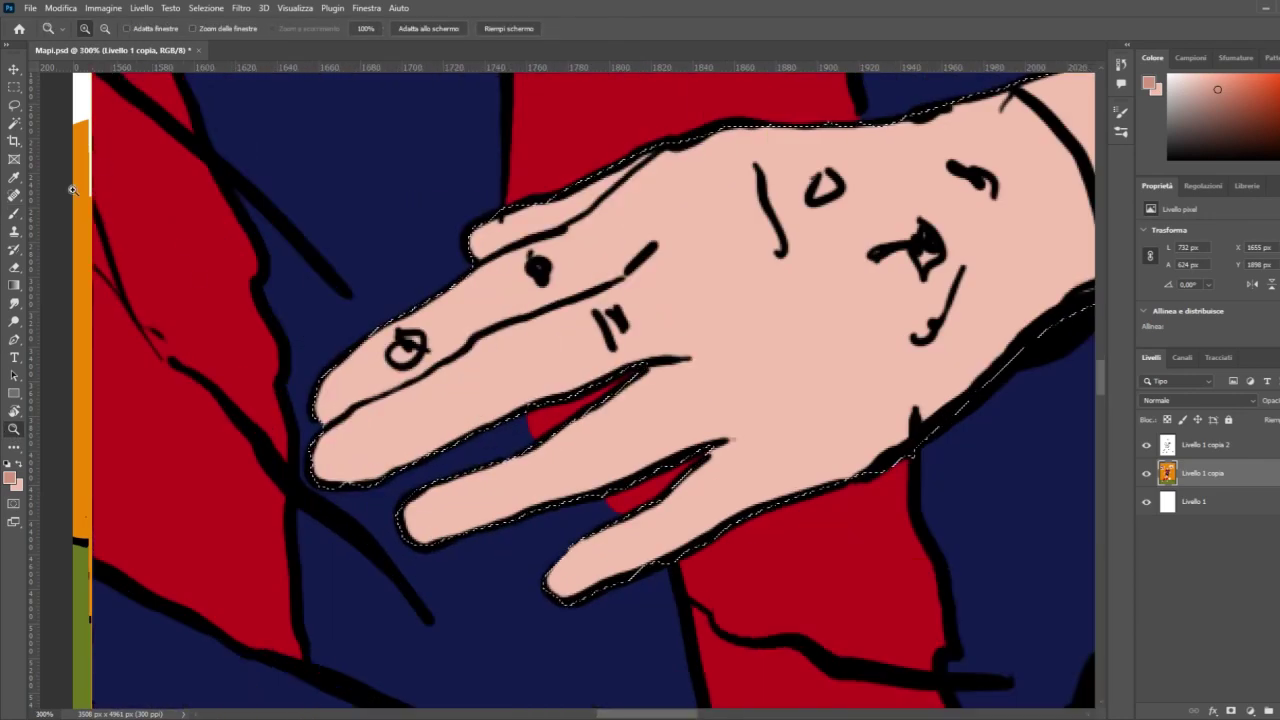
pyautogui.click(19, 213)
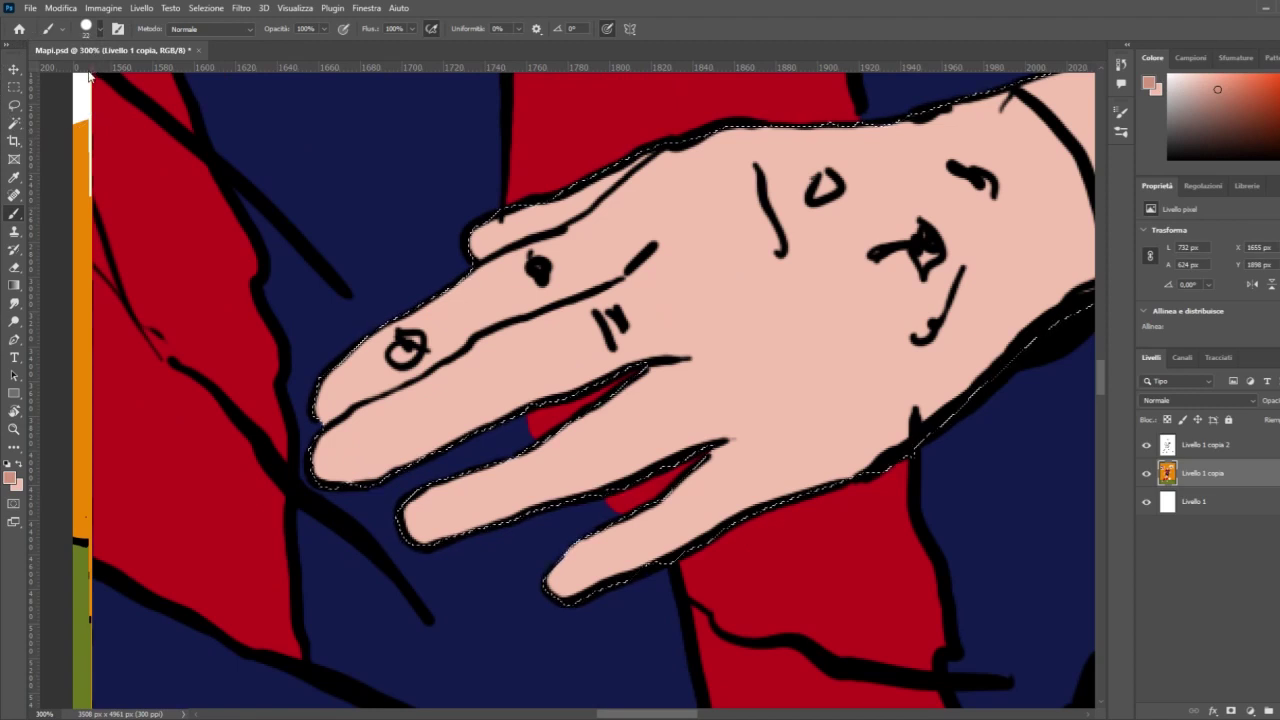
pyautogui.press('[')
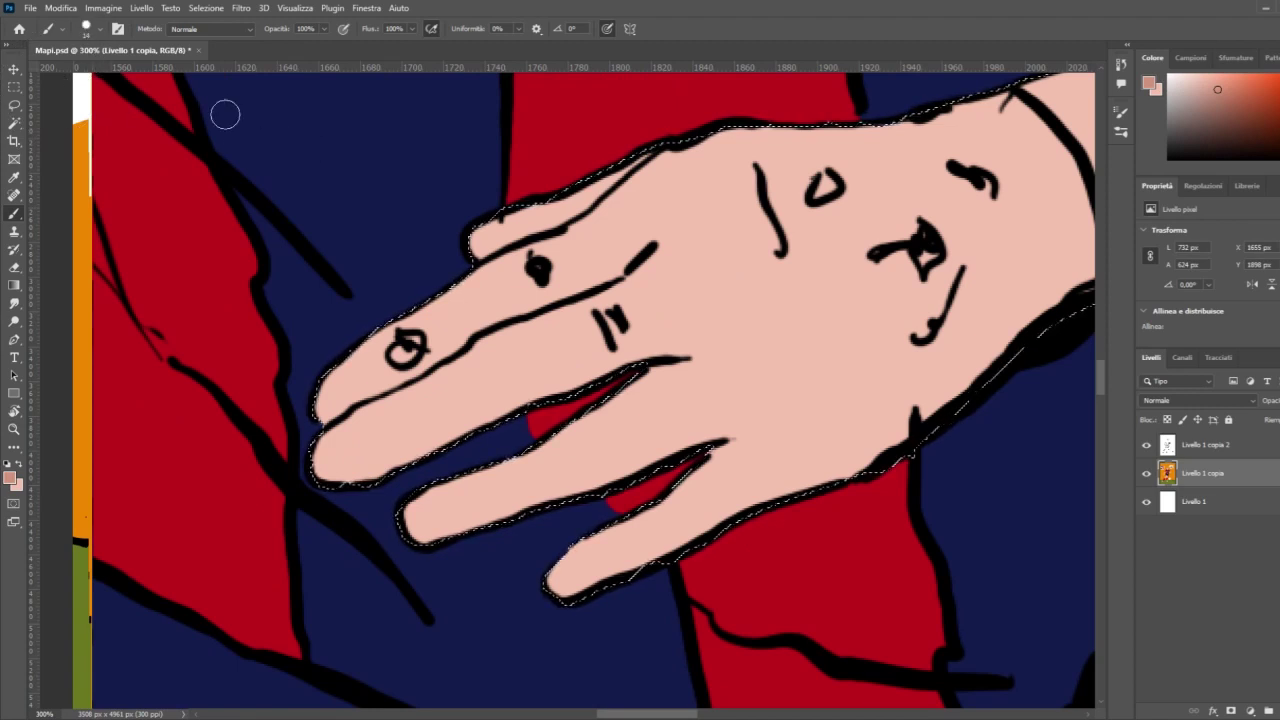
pyautogui.moveTo(478, 238)
pyautogui.mouseDown()
pyautogui.moveTo(466, 252)
pyautogui.moveTo(517, 240)
pyautogui.mouseUp()
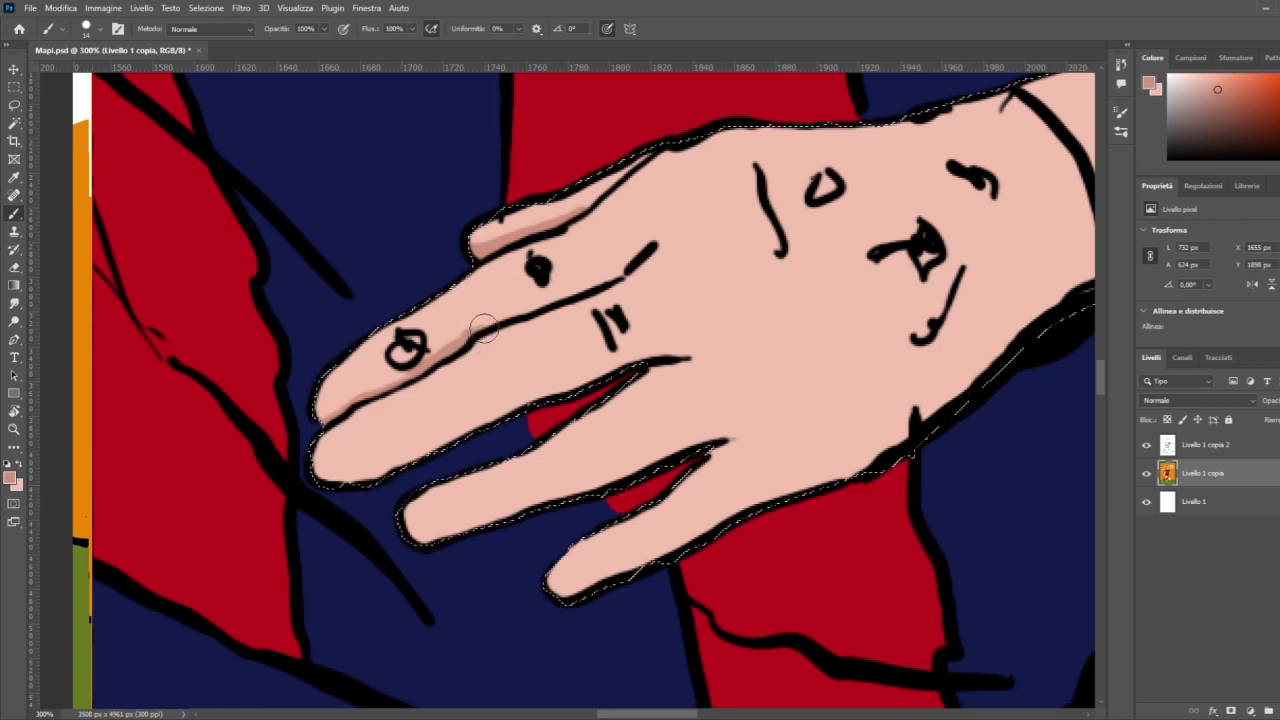
pyautogui.moveTo(594, 282)
pyautogui.mouseDown()
pyautogui.moveTo(652, 243)
pyautogui.moveTo(591, 285)
pyautogui.mouseUp()
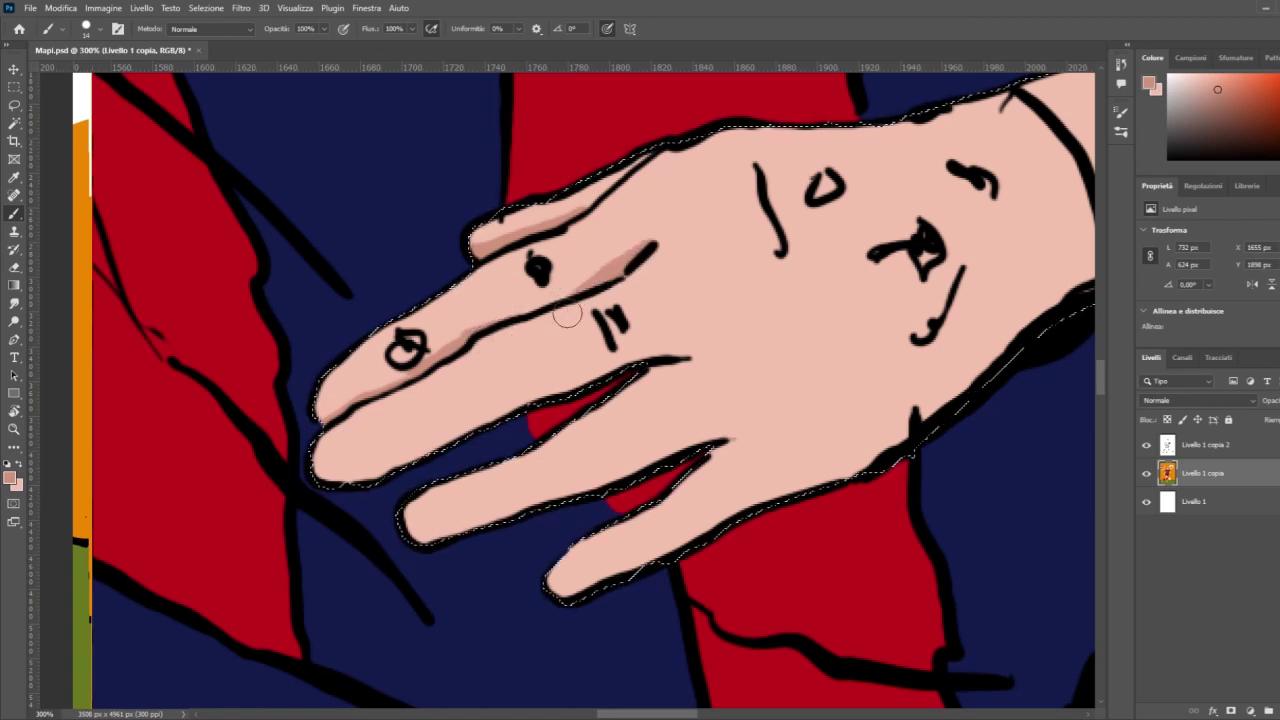
pyautogui.moveTo(686, 363); pyautogui.dragTo(643, 371)
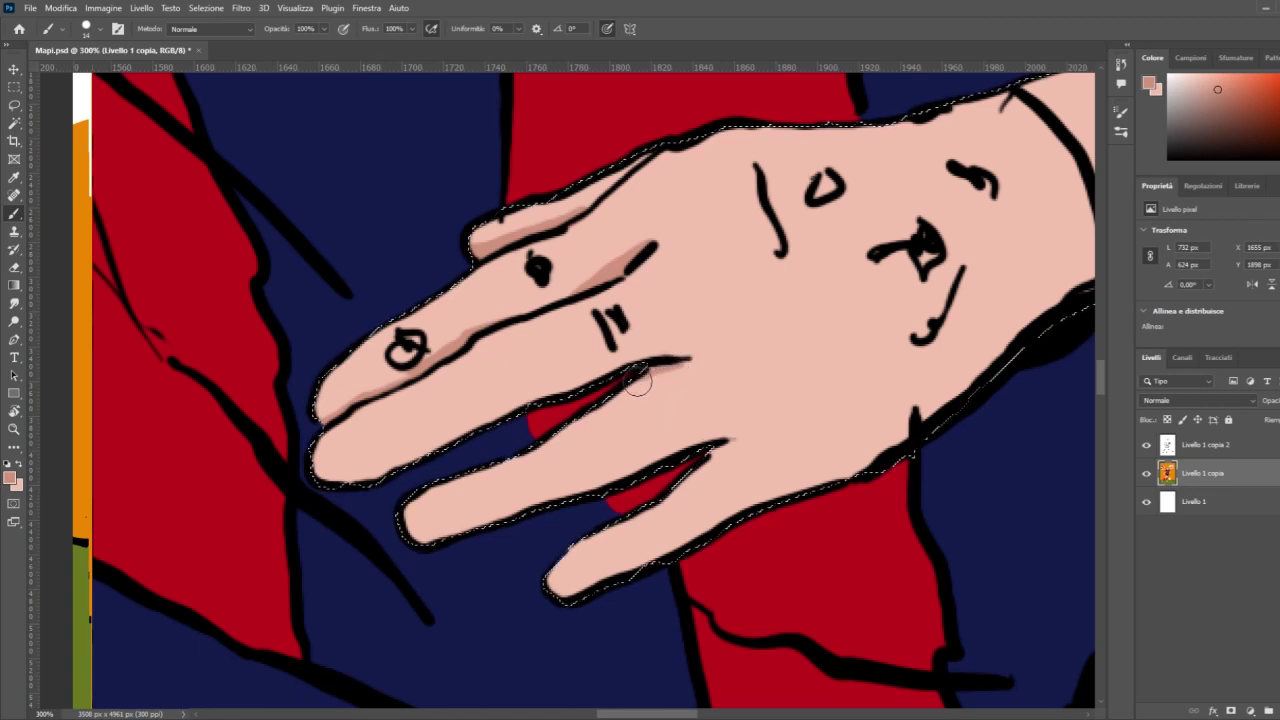
pyautogui.moveTo(722, 452); pyautogui.dragTo(605, 520)
# Step: Select the skin of both legs, between the shorts and the socks, with the Magic Wand
pyautogui.hotkey('ctrl', '-')
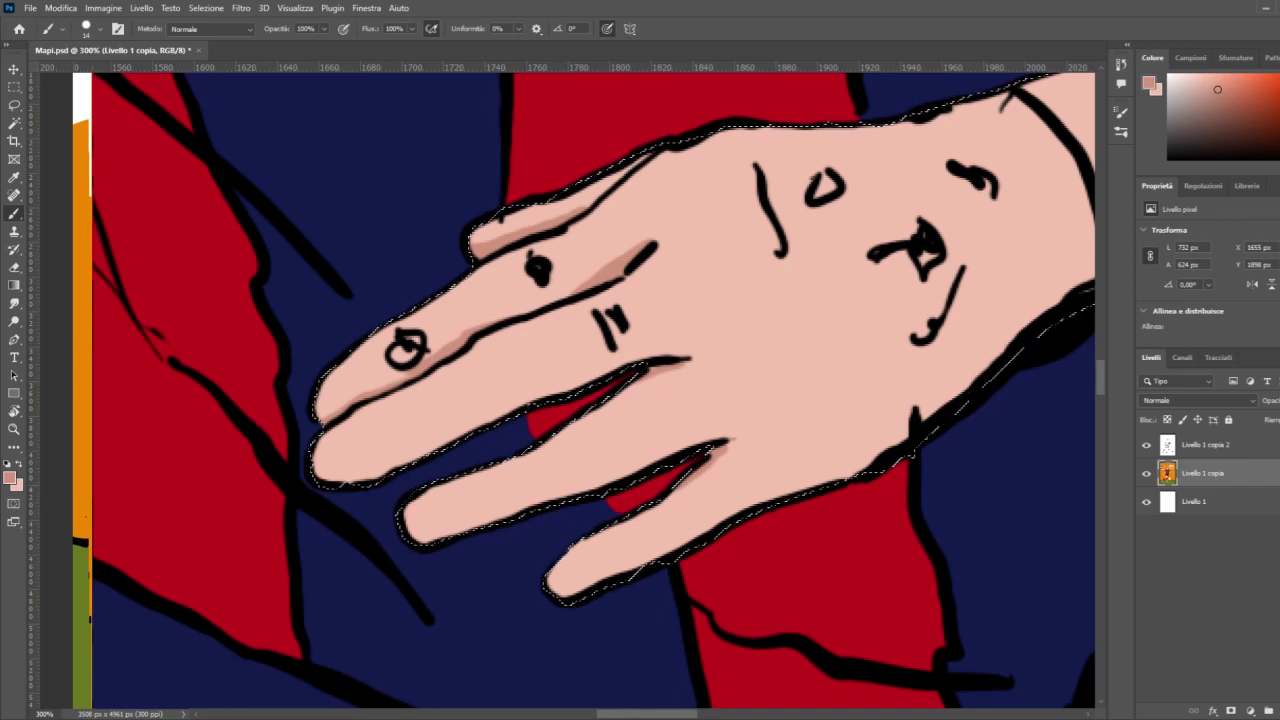
pyautogui.hotkey('ctrl', '-')
pyautogui.hotkey('ctrl', '-')
pyautogui.hotkey('ctrl', '-')
pyautogui.hotkey('ctrl', '-')
pyautogui.hotkey('ctrl', '-')
pyautogui.hotkey('ctrl', '-')
pyautogui.hotkey('ctrl', '-')
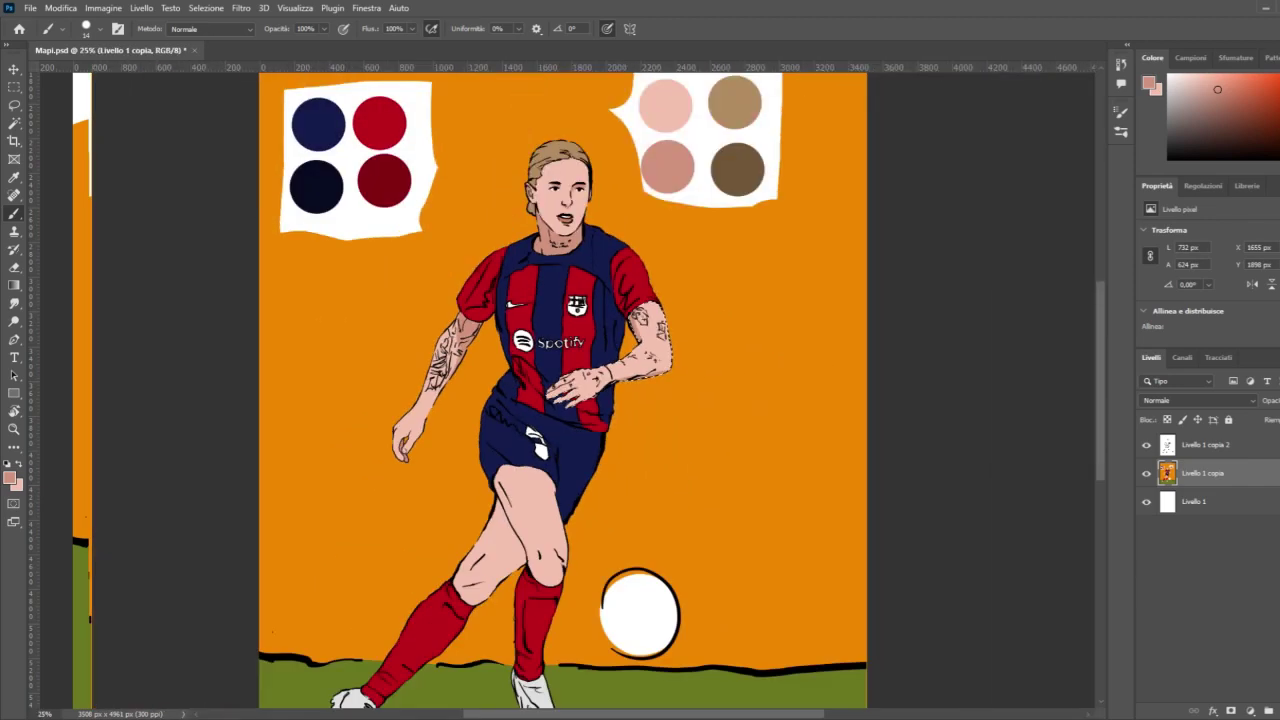
pyautogui.press('w')
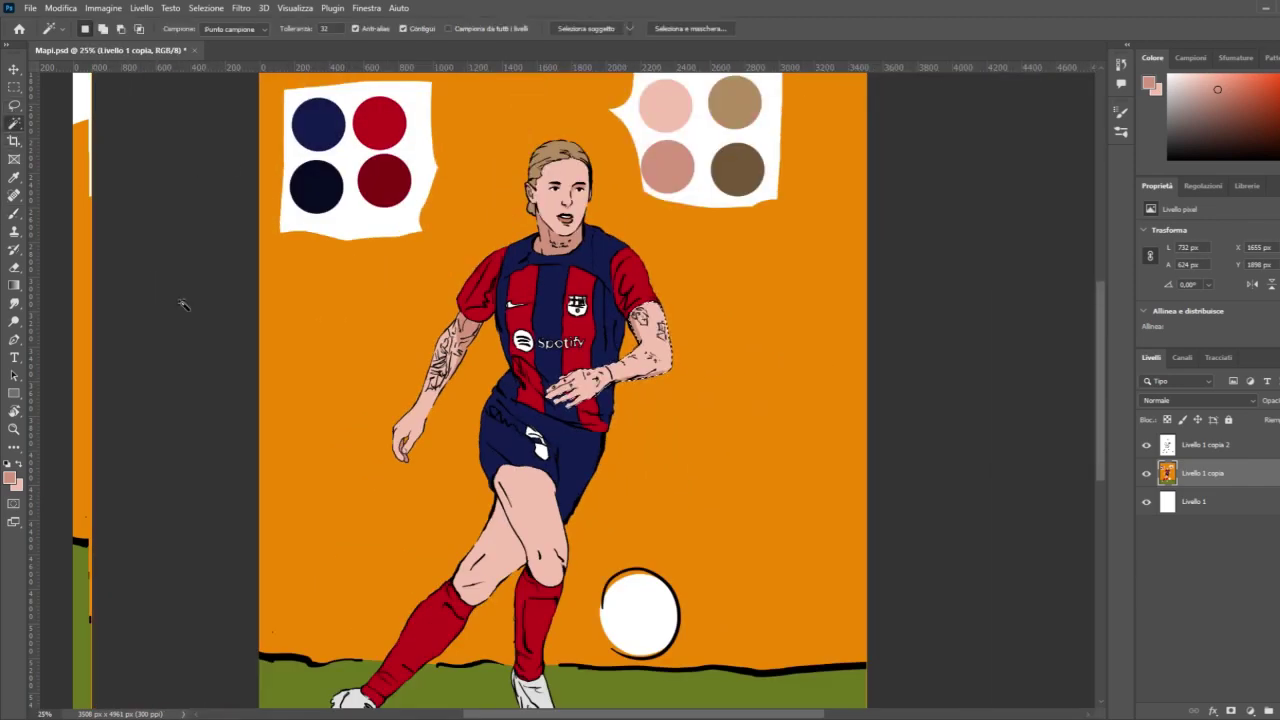
pyautogui.scroll(-2, 183, 297)
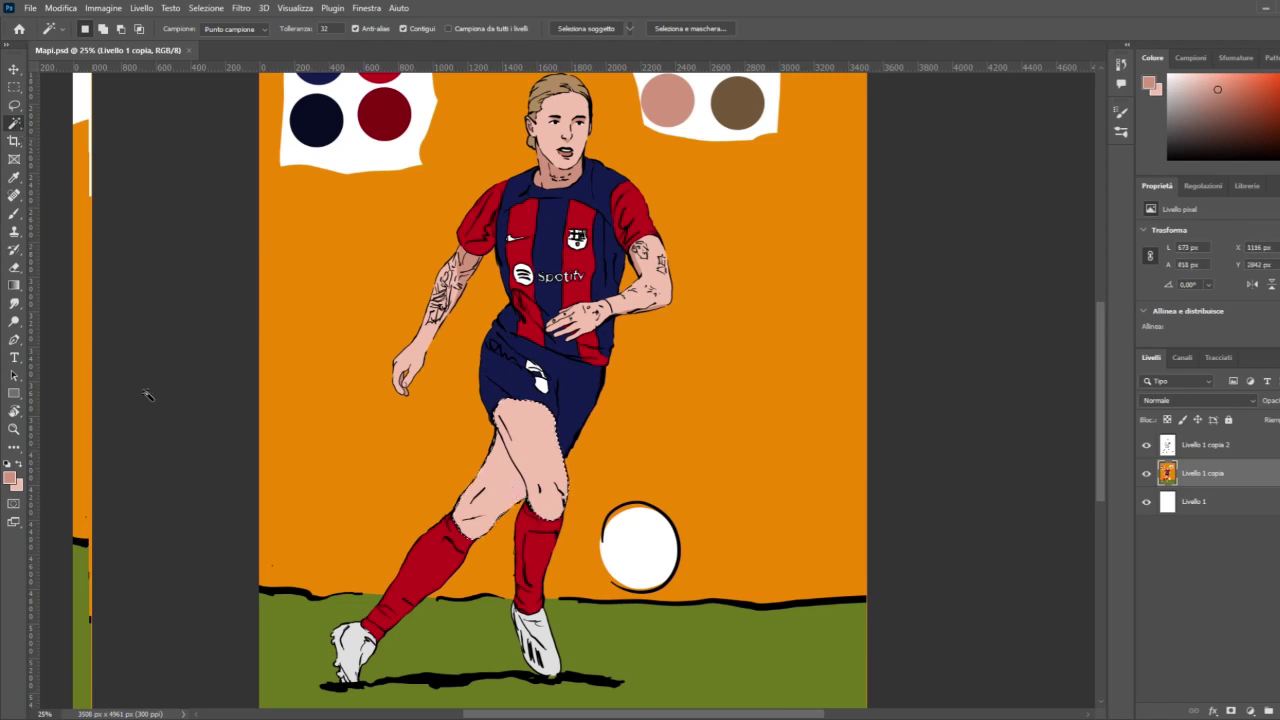
# Step: Outline the back leg's shadow in darker pink beside the front thigh and down the shin, and fill the area above the sock
pyautogui.click(14, 428)
pyautogui.click(512, 517)
pyautogui.click(512, 517)
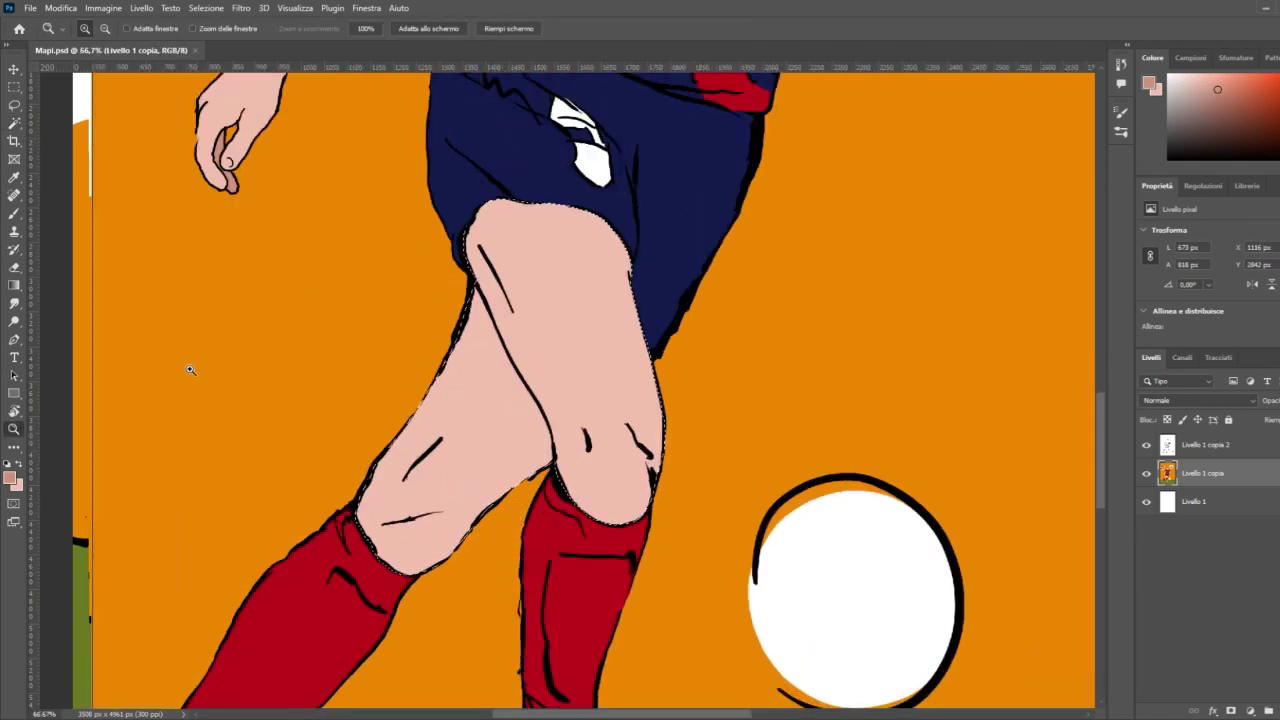
pyautogui.click(14, 213)
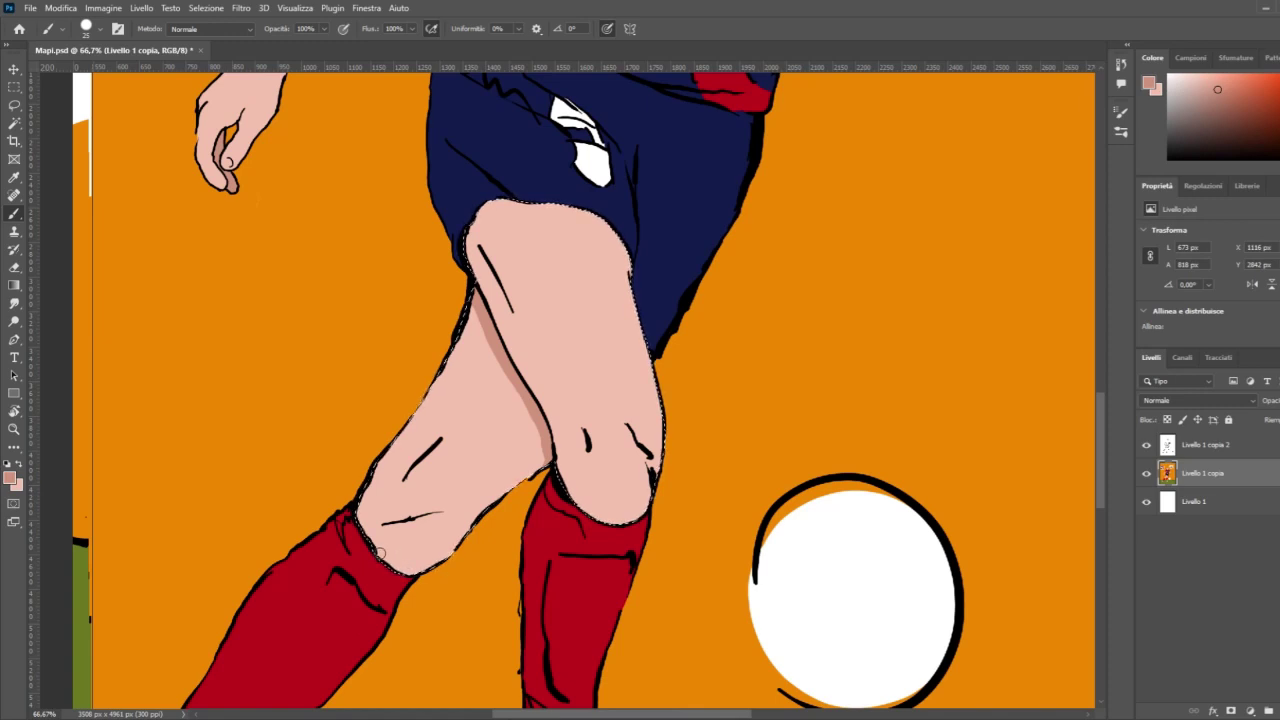
pyautogui.moveTo(401, 551)
pyautogui.mouseDown()
pyautogui.moveTo(446, 531)
pyautogui.moveTo(476, 478)
pyautogui.moveTo(489, 431)
pyautogui.moveTo(475, 320)
pyautogui.mouseUp()
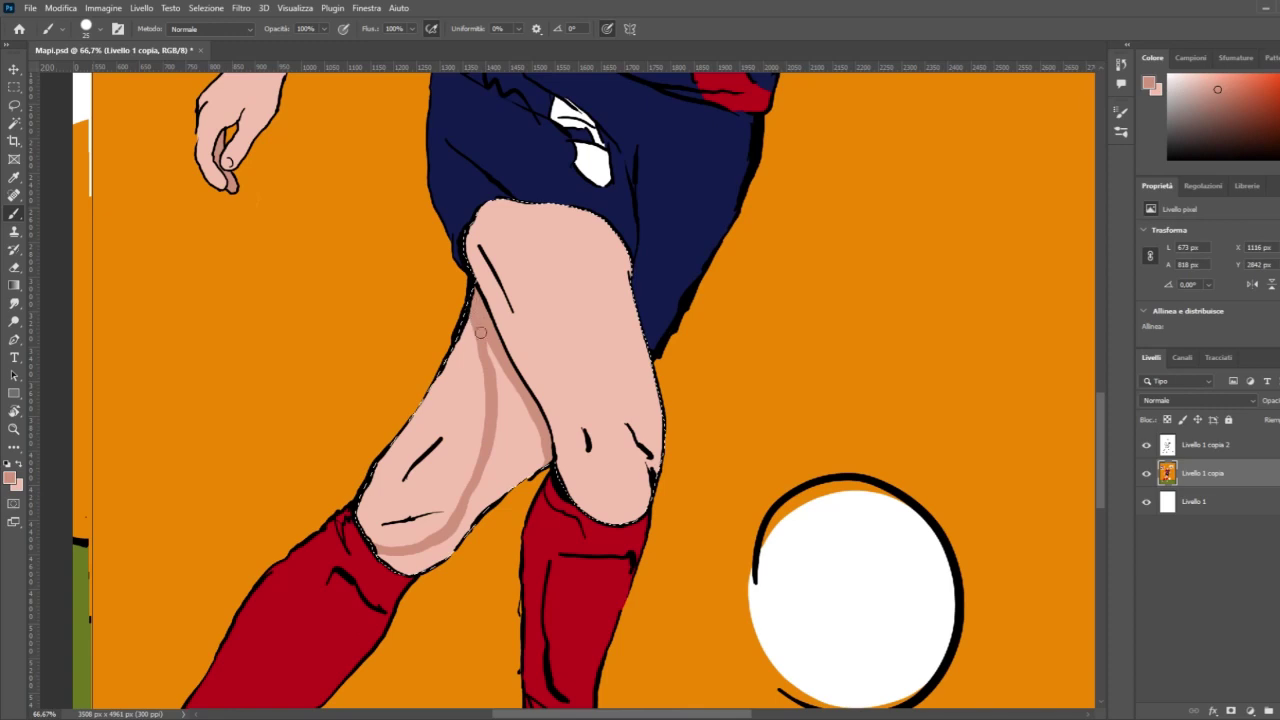
pyautogui.moveTo(487, 412)
pyautogui.mouseDown()
pyautogui.moveTo(451, 508)
pyautogui.moveTo(380, 550)
pyautogui.moveTo(444, 535)
pyautogui.moveTo(380, 565)
pyautogui.moveTo(413, 577)
pyautogui.mouseUp()
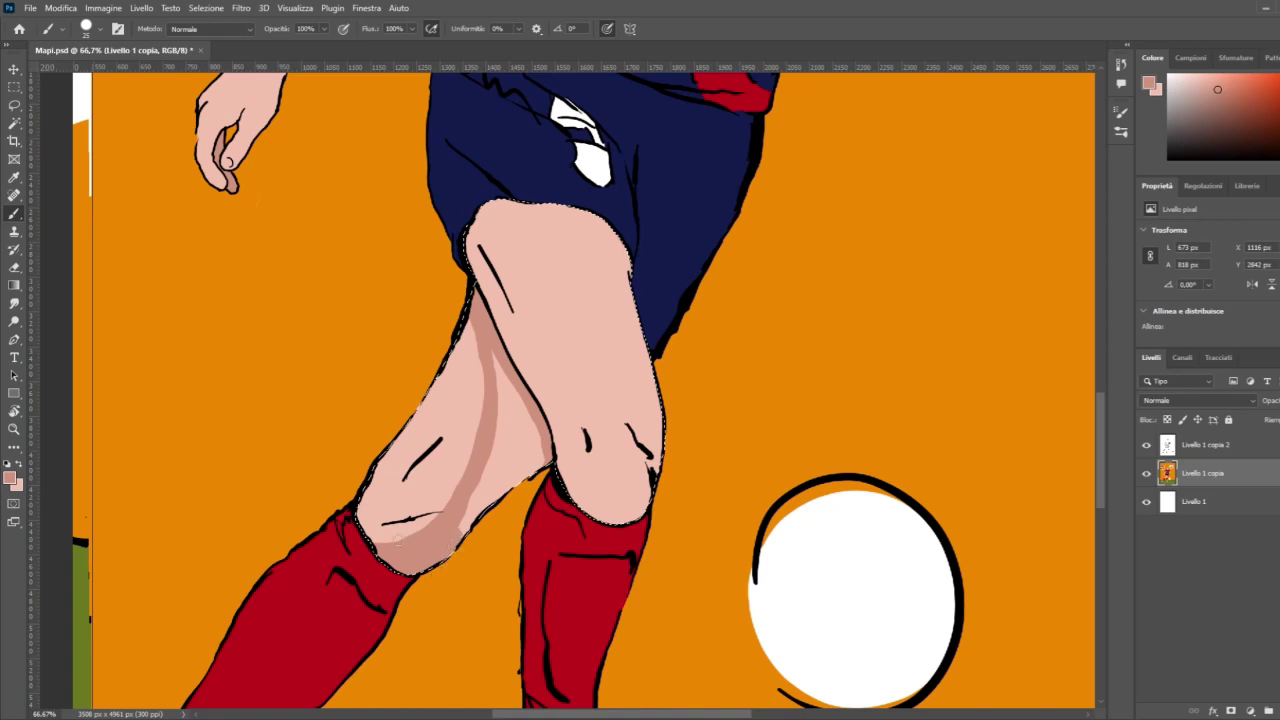
# Step: Extend the shadow across the back leg's knee and fill the remaining light gaps beside the front leg in darker pink
pyautogui.moveTo(358, 522)
pyautogui.mouseDown()
pyautogui.moveTo(443, 480)
pyautogui.moveTo(475, 422)
pyautogui.mouseUp()
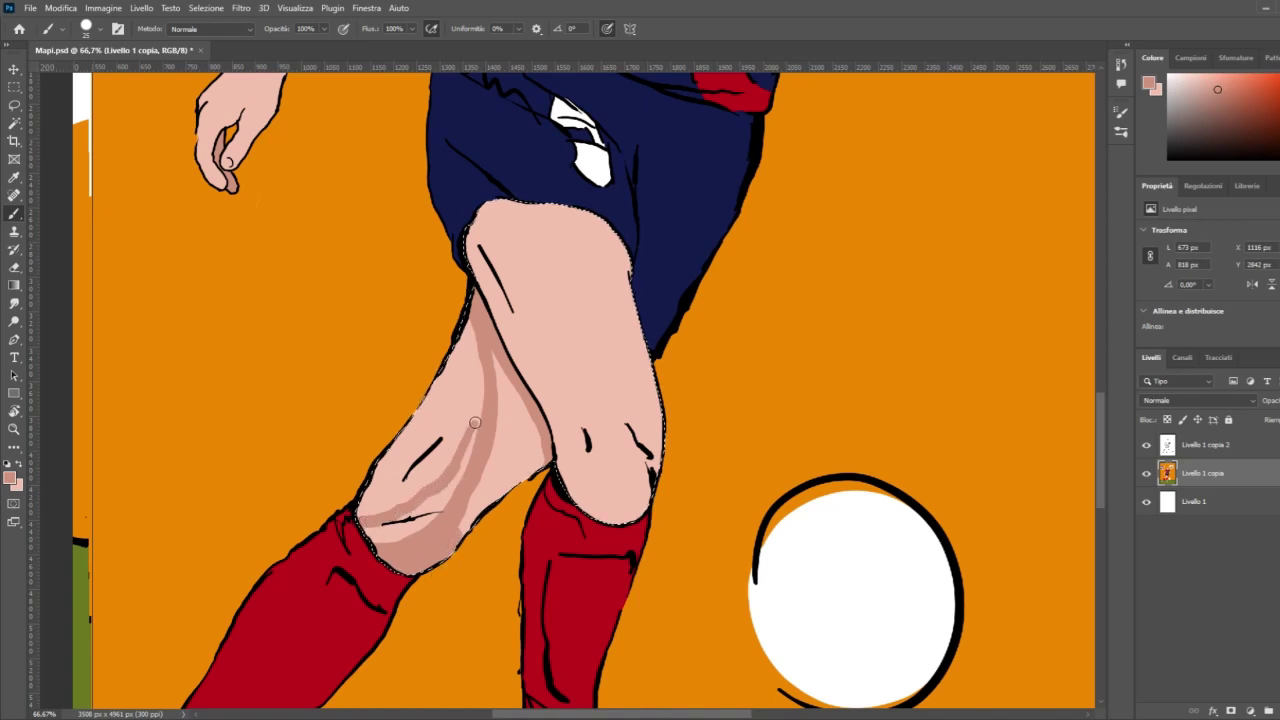
pyautogui.moveTo(477, 335)
pyautogui.mouseDown()
pyautogui.moveTo(453, 445)
pyautogui.moveTo(359, 521)
pyautogui.moveTo(389, 558)
pyautogui.moveTo(448, 473)
pyautogui.moveTo(408, 505)
pyautogui.moveTo(420, 506)
pyautogui.moveTo(418, 538)
pyautogui.moveTo(404, 548)
pyautogui.moveTo(427, 538)
pyautogui.moveTo(437, 504)
pyautogui.moveTo(437, 536)
pyautogui.moveTo(465, 547)
pyautogui.moveTo(476, 494)
pyautogui.moveTo(511, 434)
pyautogui.moveTo(541, 458)
pyautogui.mouseUp()
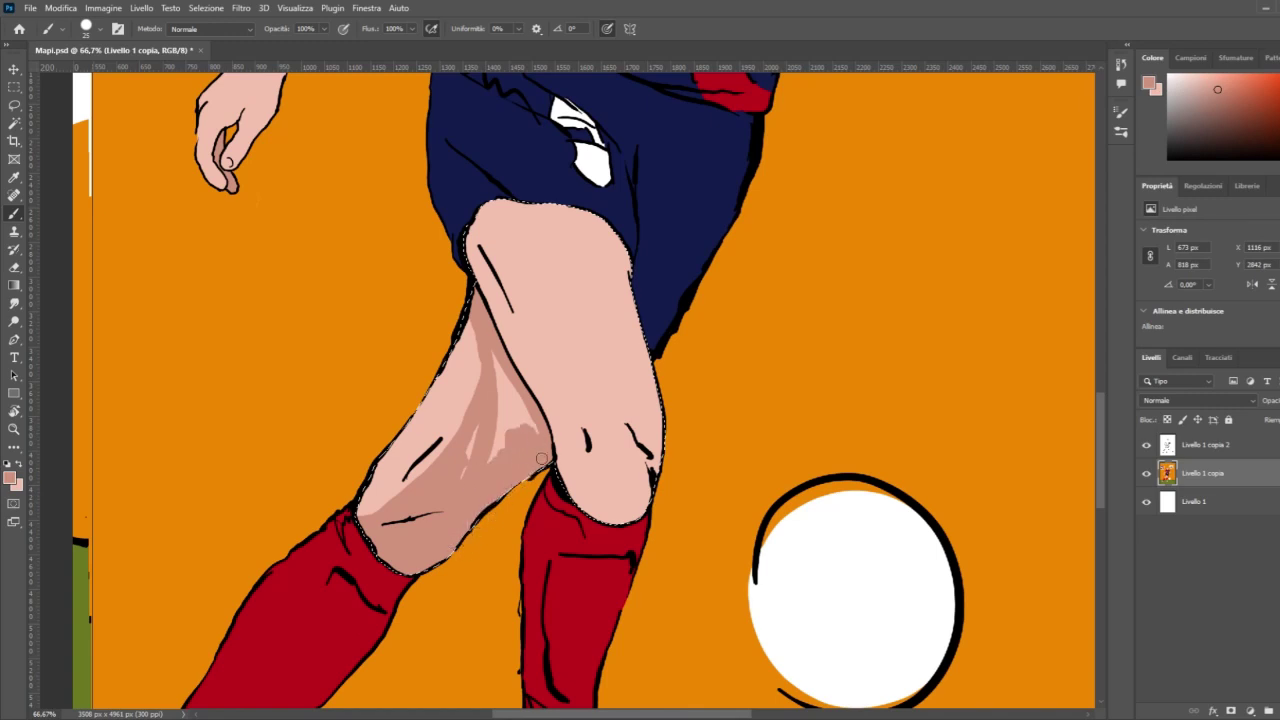
pyautogui.moveTo(514, 380)
pyautogui.mouseDown()
pyautogui.moveTo(504, 428)
pyautogui.moveTo(497, 377)
pyautogui.moveTo(481, 440)
pyautogui.moveTo(484, 422)
pyautogui.moveTo(500, 457)
pyautogui.moveTo(522, 424)
pyautogui.mouseUp()
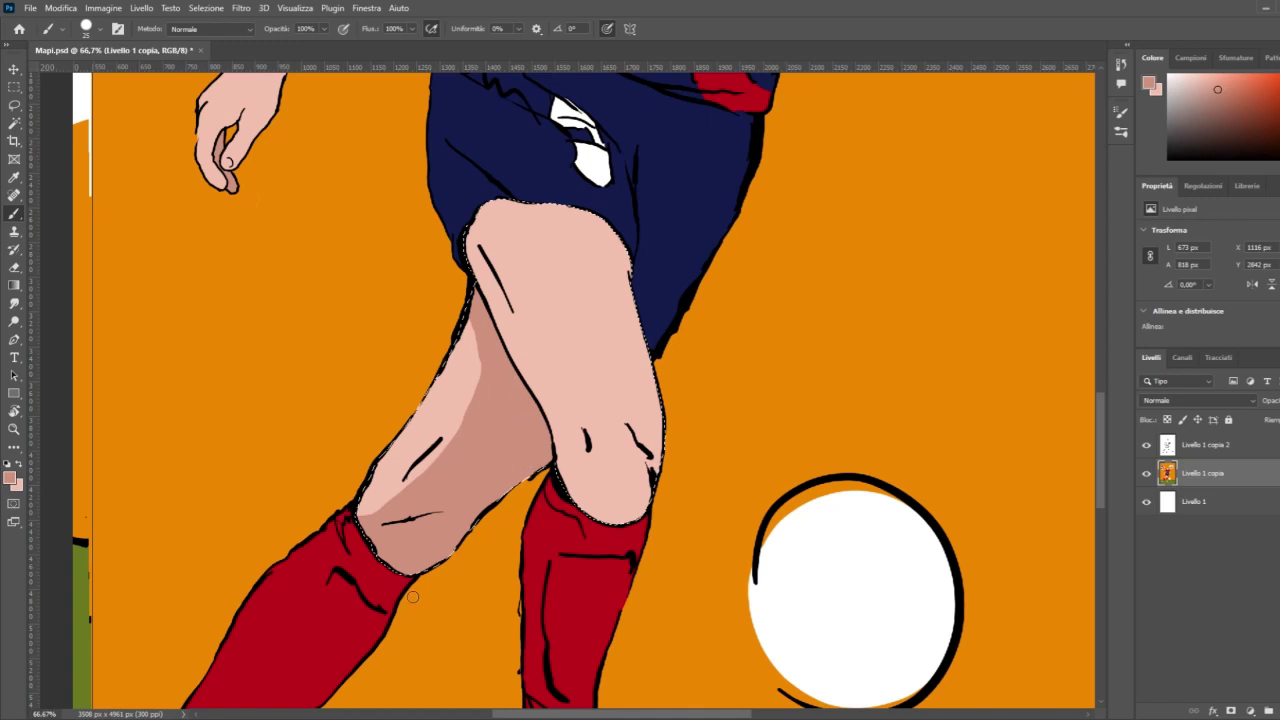
# Step: Narrow the back leg's shadow by painting over its outer part, from thigh through knee to above the sock, in light pink
pyautogui.hotkey('ctrl', '-')
pyautogui.hotkey('ctrl', '-')
pyautogui.hotkey('ctrl', '-')
pyautogui.hotkey('ctrl', '-')
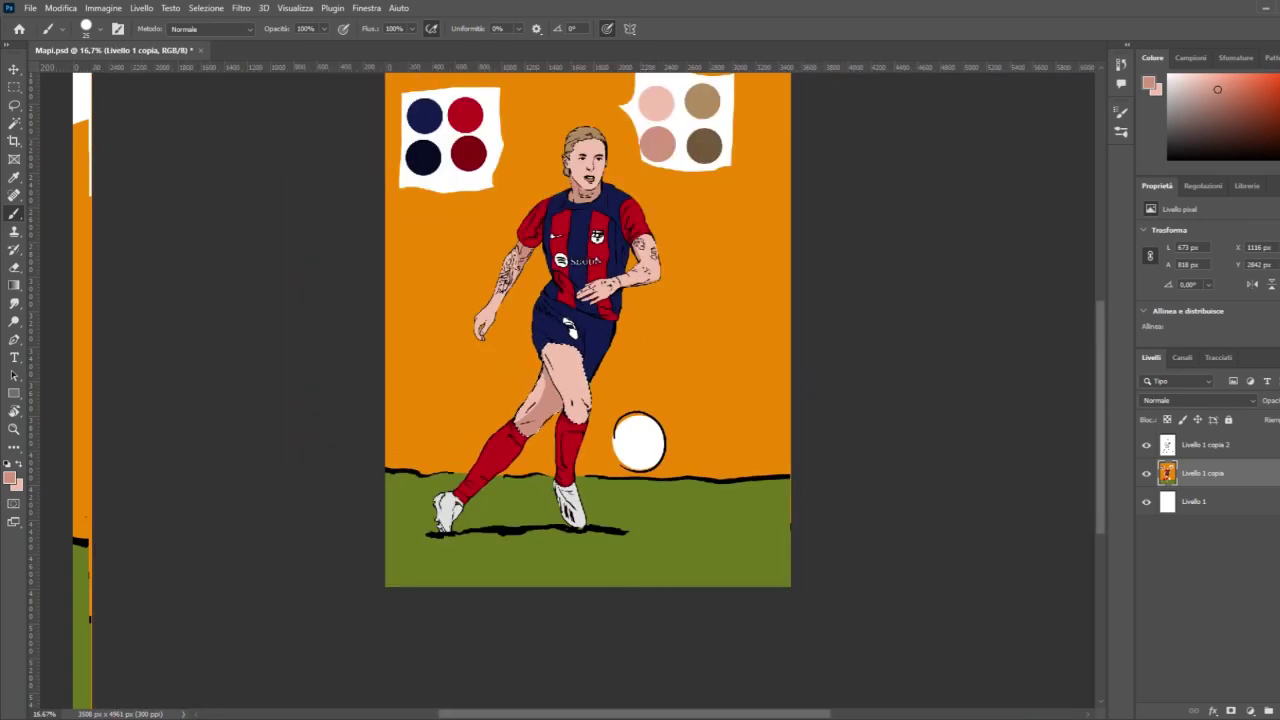
pyautogui.hotkey('ctrl', '+')
pyautogui.hotkey('ctrl', '+')
pyautogui.hotkey('ctrl', '+')
pyautogui.hotkey('ctrl', '+')
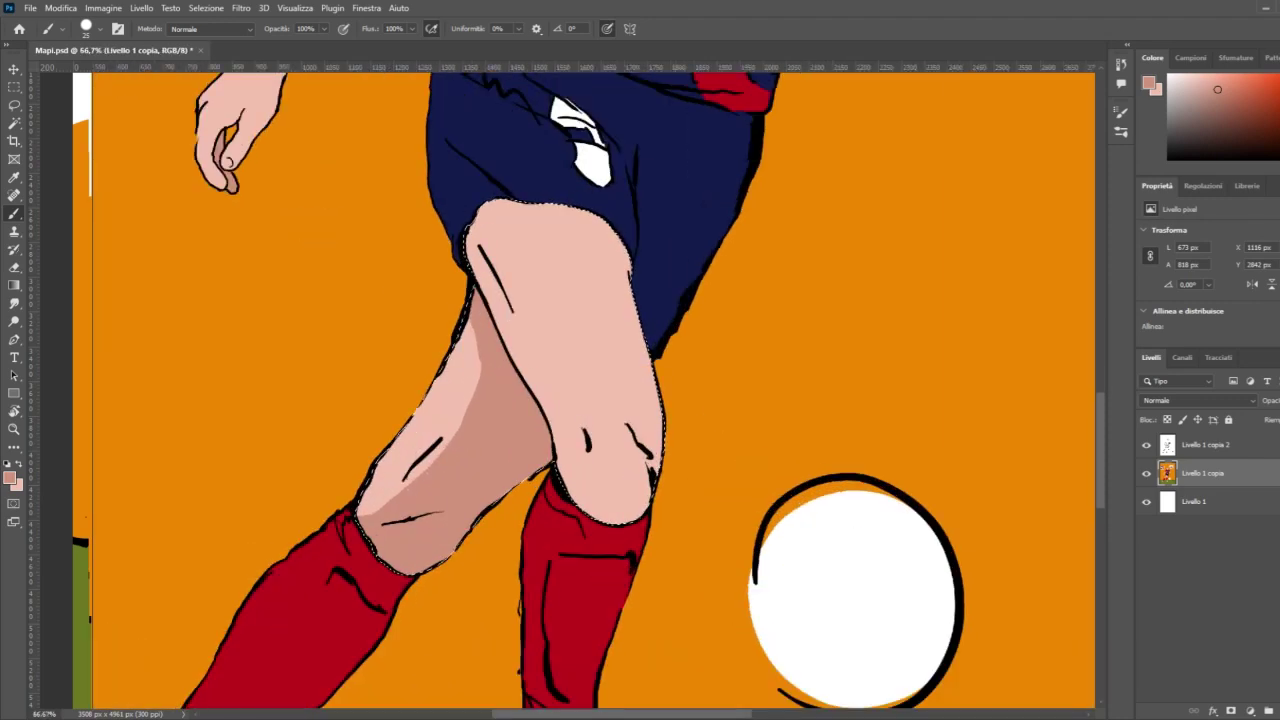
pyautogui.click(20, 464)
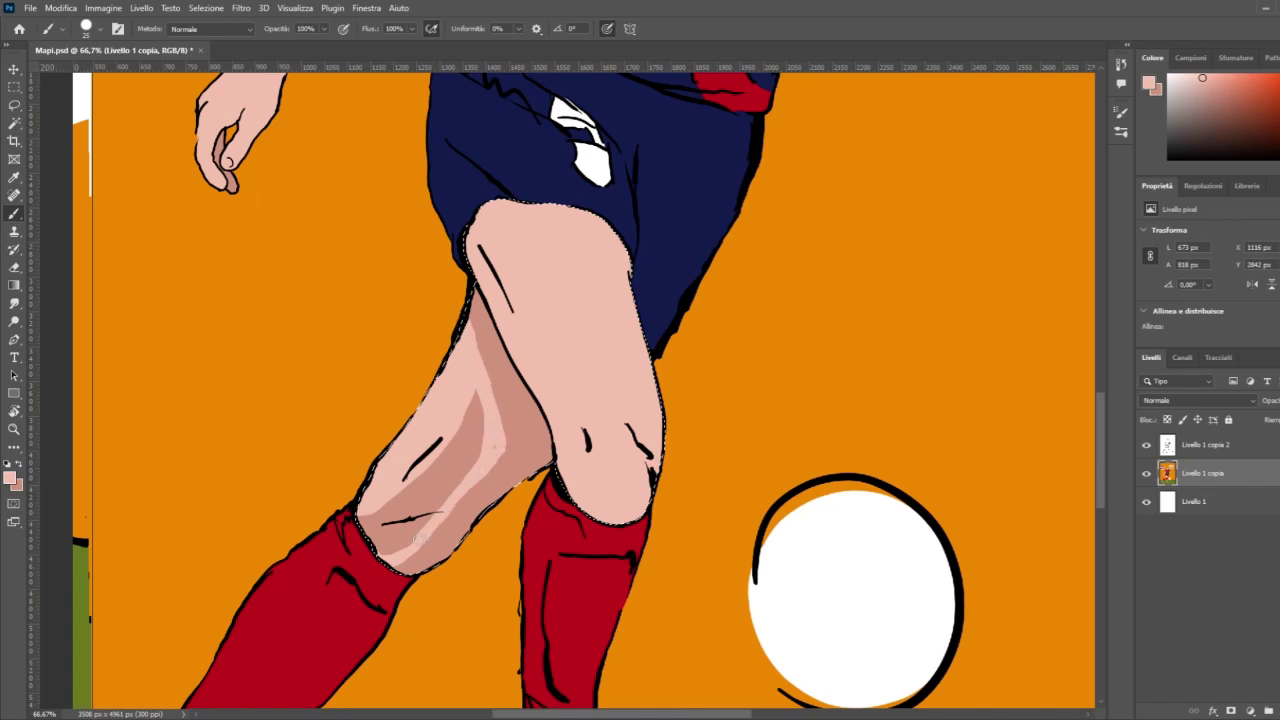
pyautogui.moveTo(396, 537)
pyautogui.mouseDown()
pyautogui.moveTo(346, 502)
pyautogui.moveTo(412, 540)
pyautogui.moveTo(456, 486)
pyautogui.mouseUp()
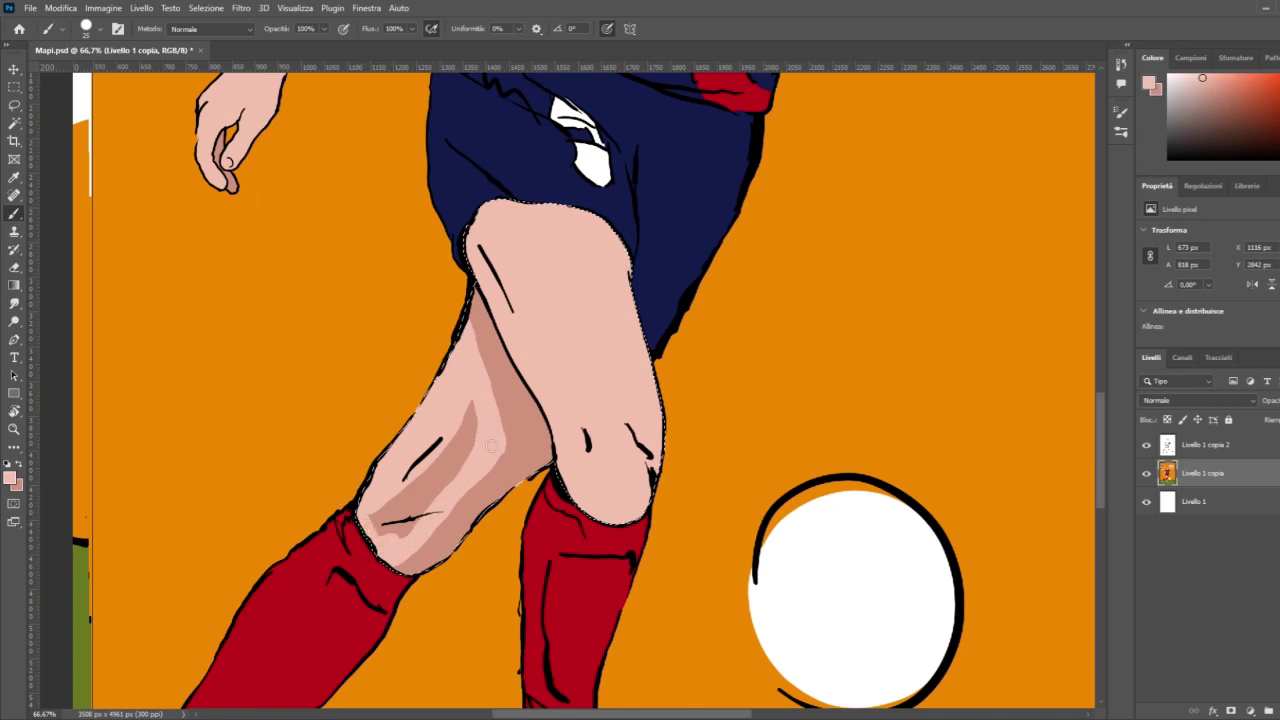
pyautogui.moveTo(480, 451)
pyautogui.mouseDown()
pyautogui.moveTo(370, 546)
pyautogui.moveTo(390, 540)
pyautogui.moveTo(392, 501)
pyautogui.moveTo(424, 501)
pyautogui.moveTo(417, 491)
pyautogui.moveTo(450, 444)
pyautogui.moveTo(456, 480)
pyautogui.moveTo(466, 403)
pyautogui.mouseUp()
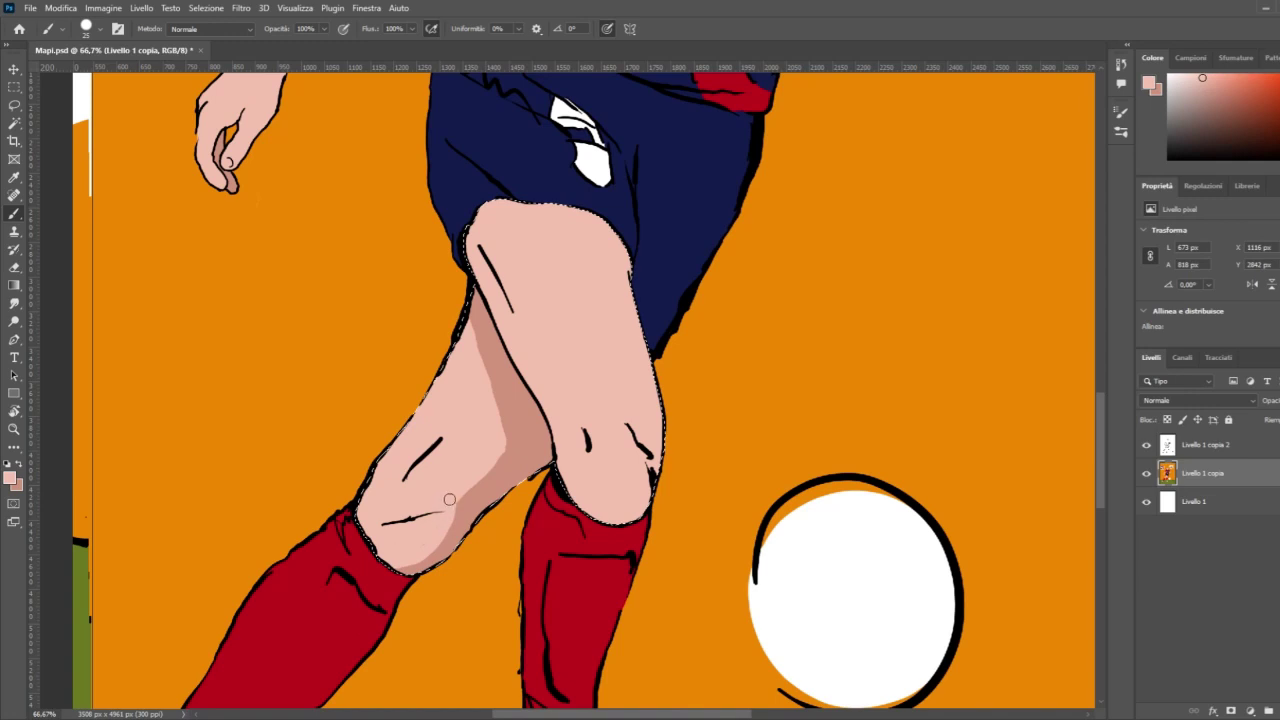
# Step: Shade the lower part of the back leg, between the line below the knee and the sock, in darker pink
pyautogui.hotkey('ctrl', '-')
pyautogui.hotkey('ctrl', '-')
pyautogui.hotkey('ctrl', '-')
pyautogui.hotkey('ctrl', '-')
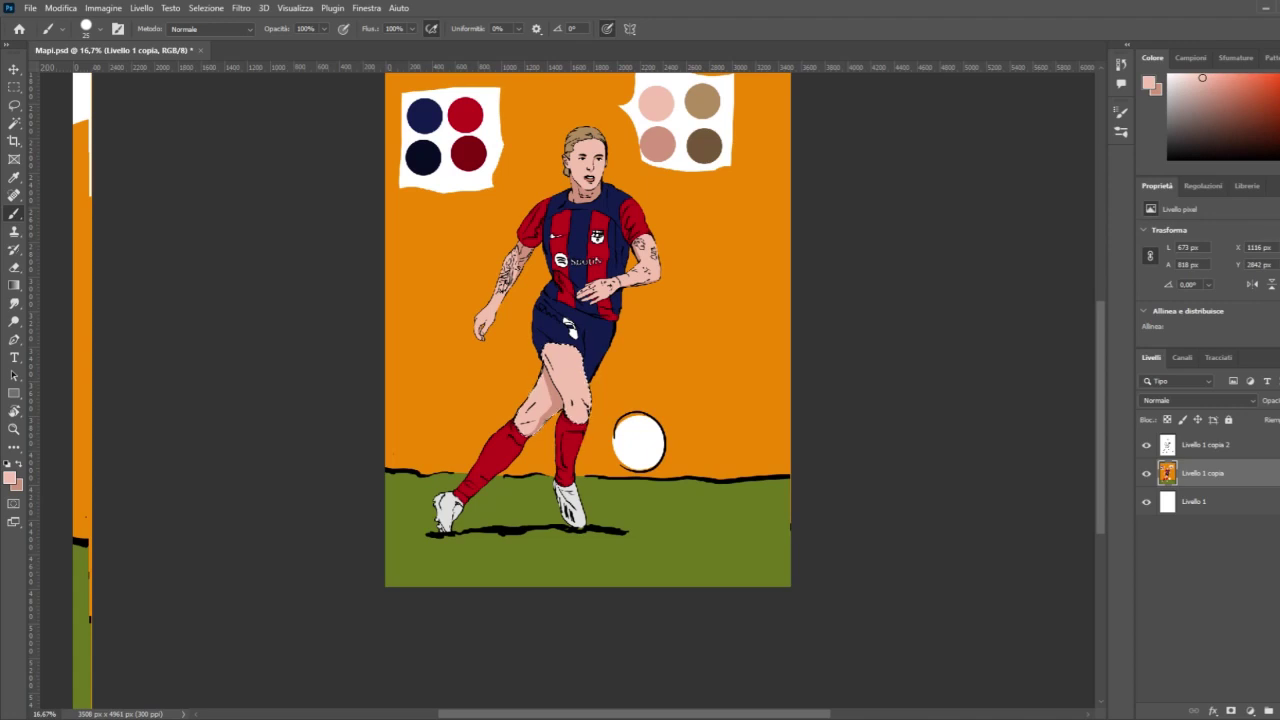
pyautogui.scroll(3, 566, 389)
pyautogui.scroll(1, 550, 385)
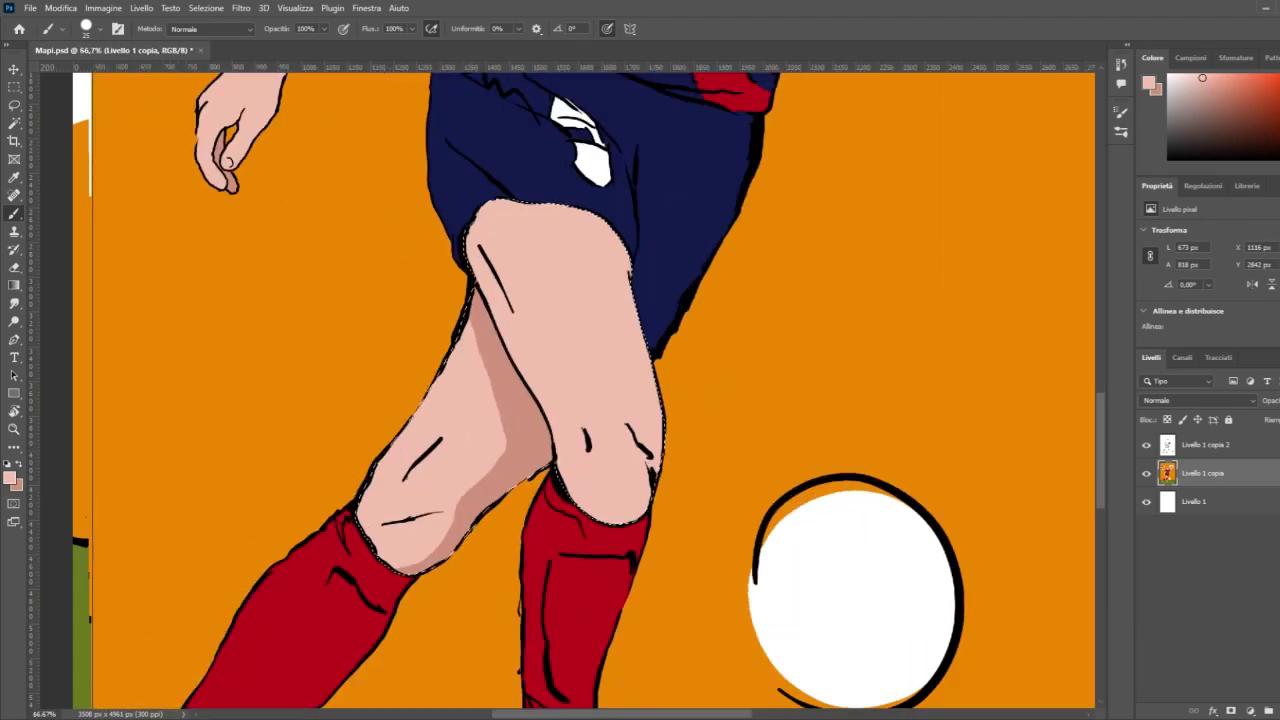
pyautogui.click(18, 465)
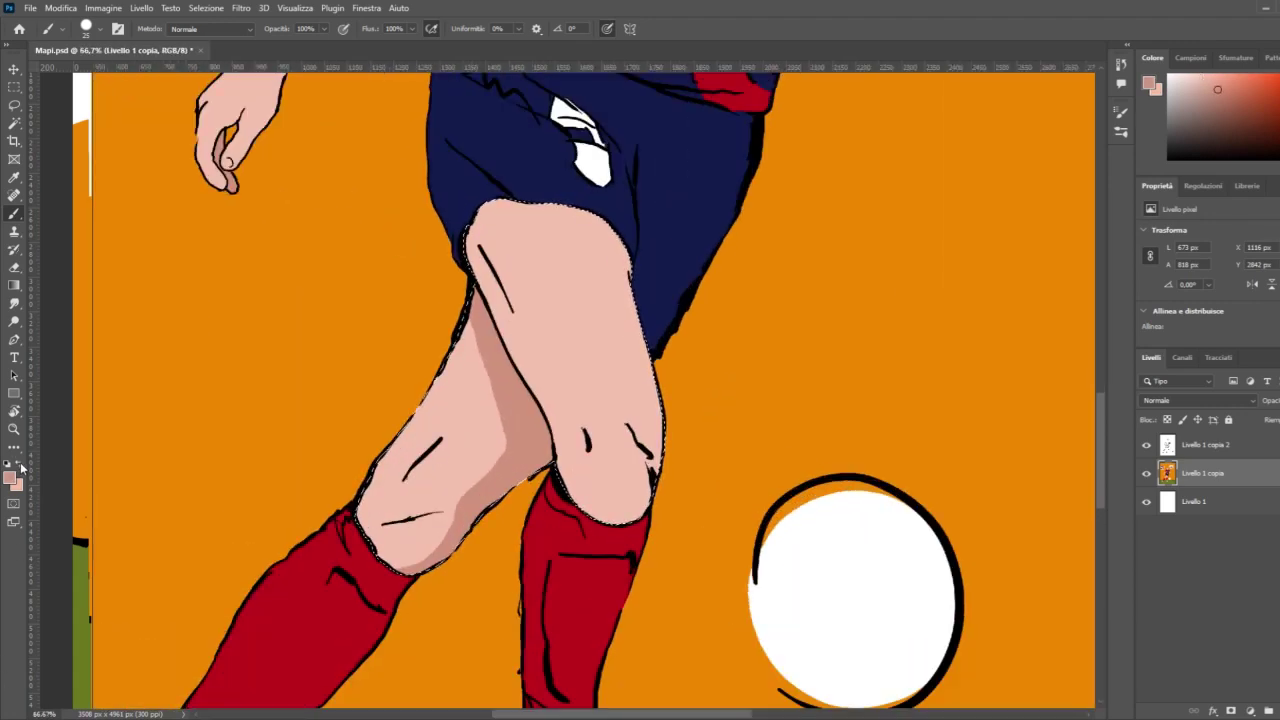
pyautogui.moveTo(380, 544)
pyautogui.mouseDown()
pyautogui.moveTo(461, 507)
pyautogui.moveTo(358, 537)
pyautogui.moveTo(398, 570)
pyautogui.moveTo(382, 557)
pyautogui.moveTo(388, 544)
pyautogui.moveTo(452, 520)
pyautogui.moveTo(388, 551)
pyautogui.mouseUp()
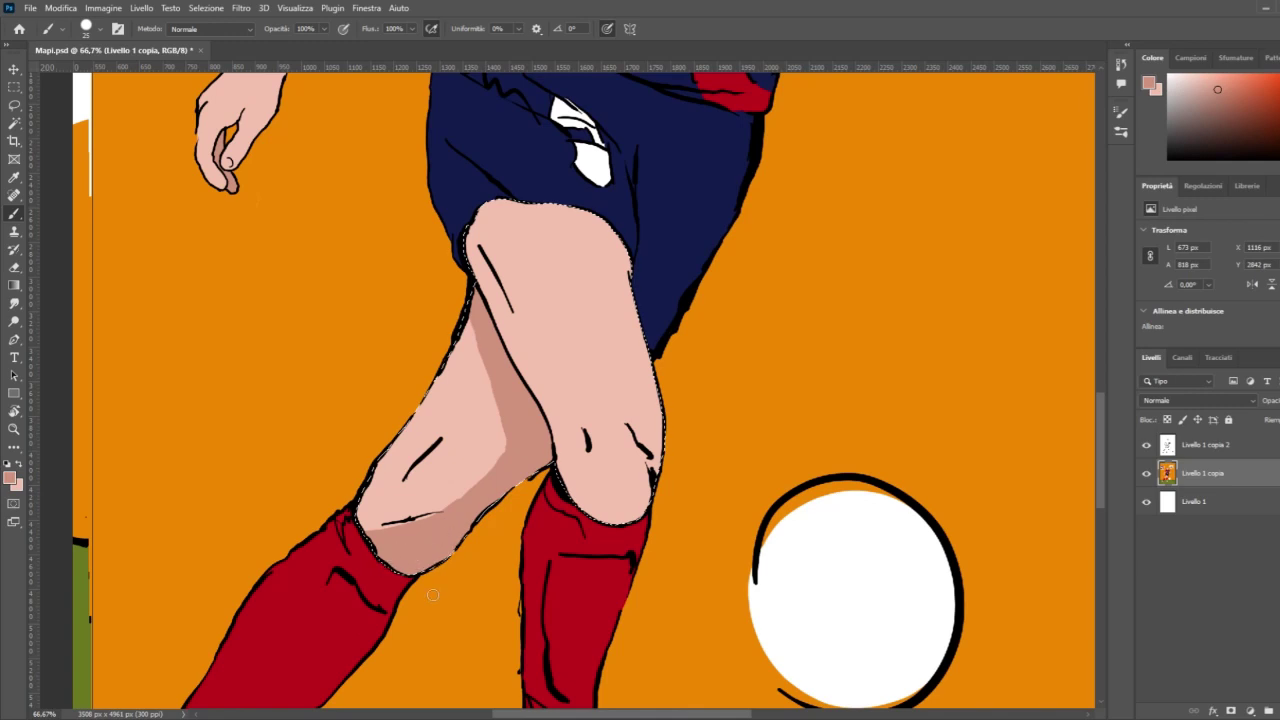
# Step: Select only the front leg's skin, between the shorts and the sock, with the Magic Wand
pyautogui.hotkey('ctrl', '-')
pyautogui.hotkey('ctrl', '-')
pyautogui.hotkey('ctrl', '-')
pyautogui.hotkey('ctrl', '-')
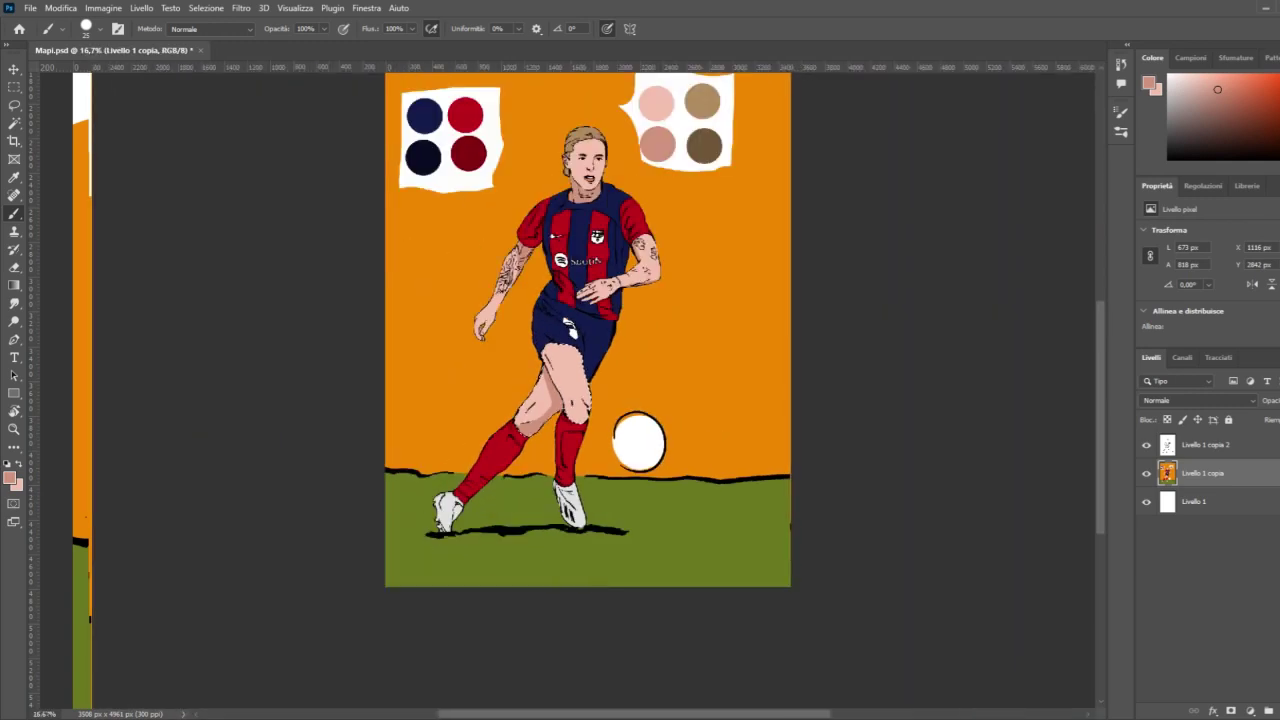
pyautogui.click(10, 124)
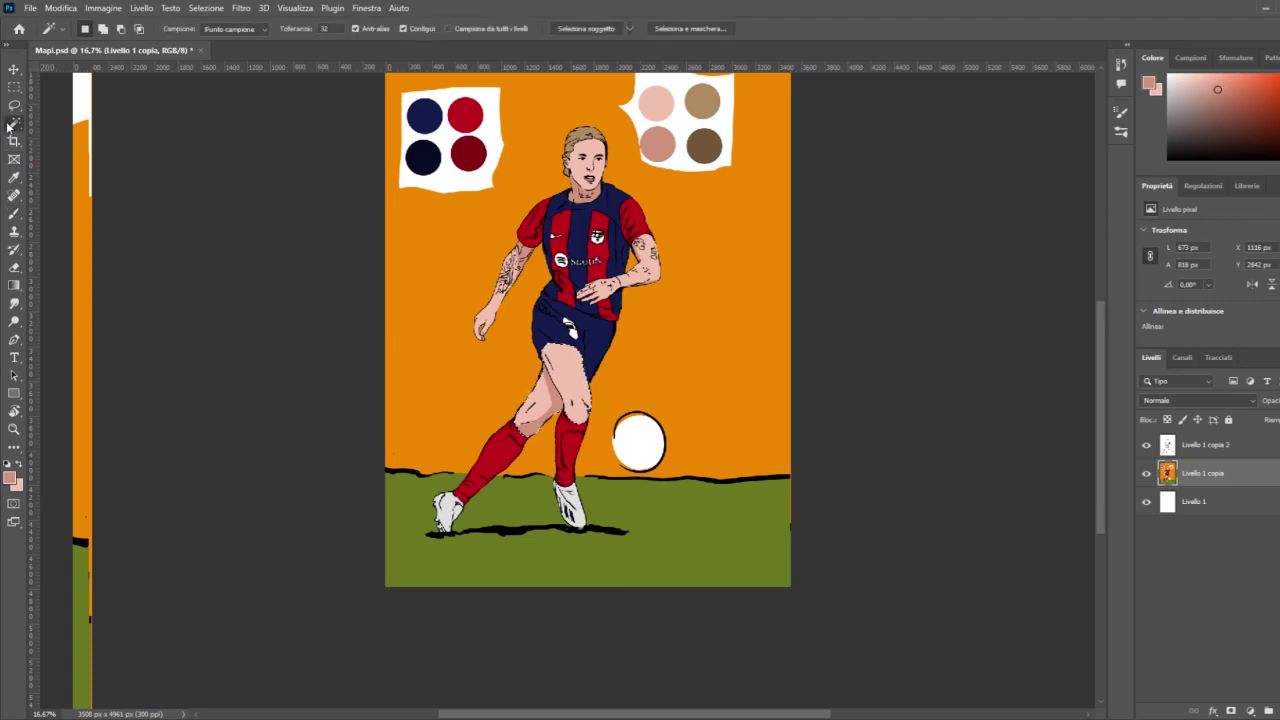
pyautogui.scroll(2, 630, 513)
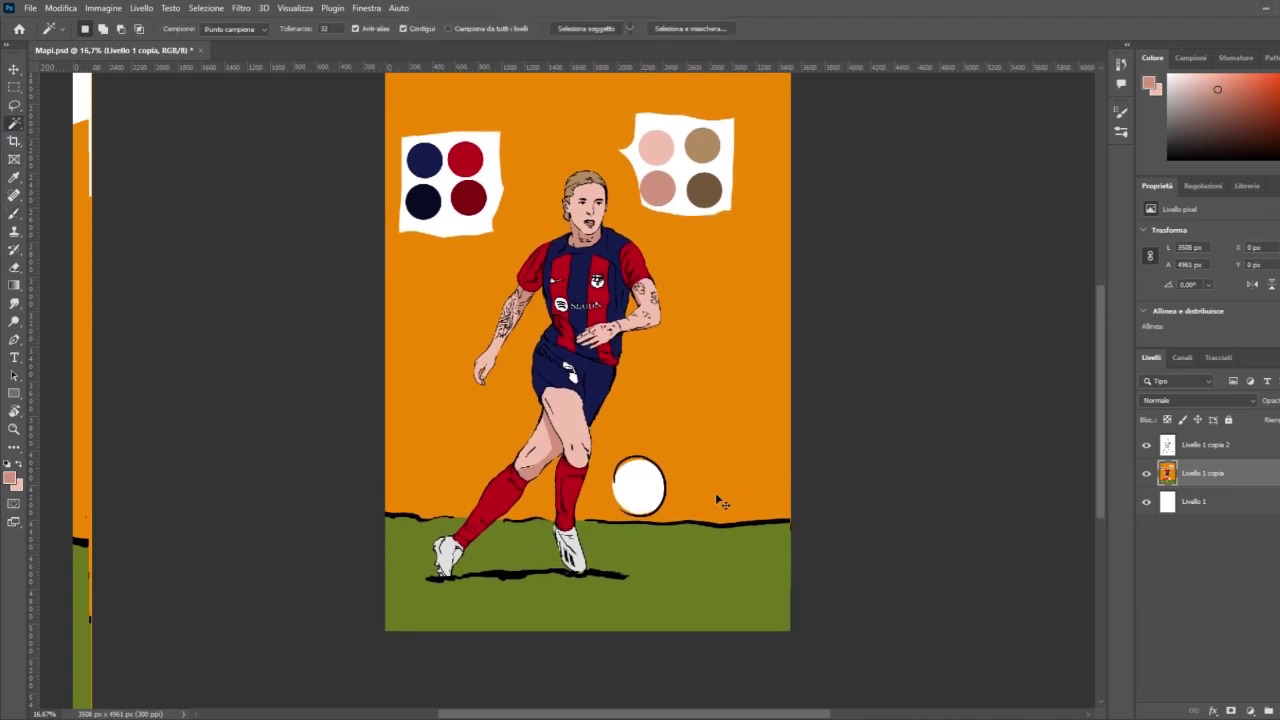
pyautogui.hotkey('ctrl', '+')
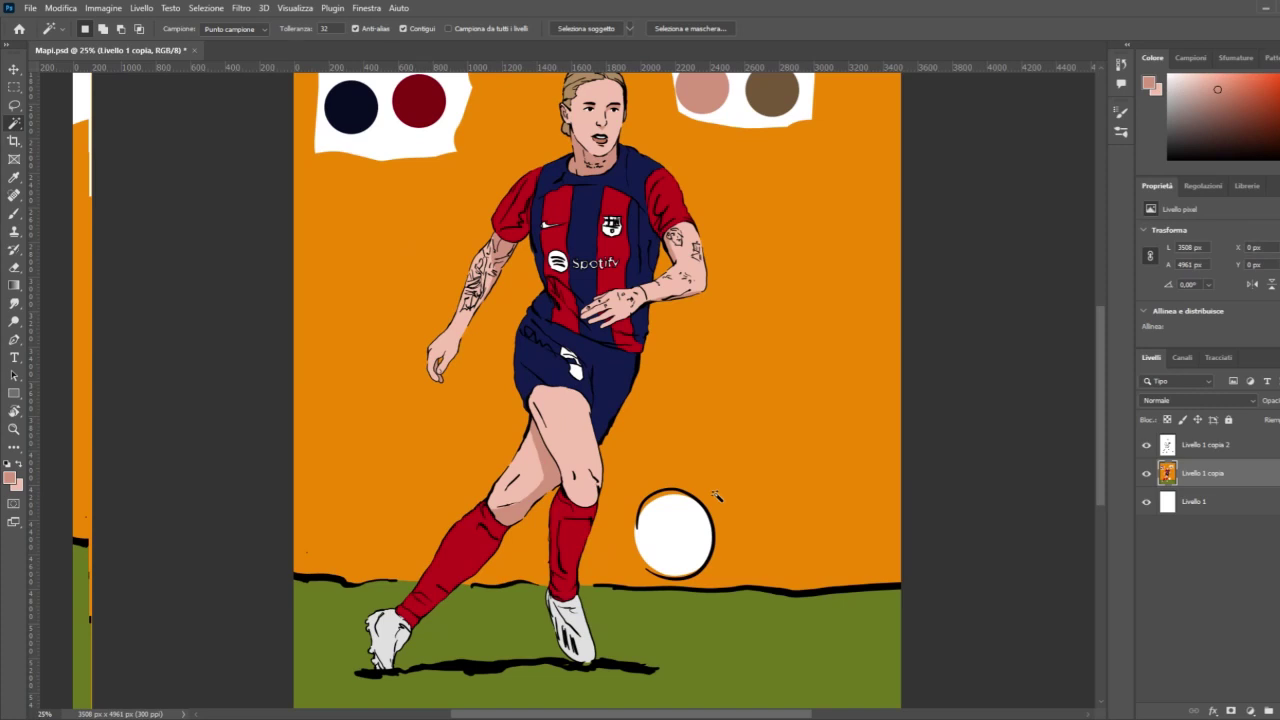
pyautogui.hotkey('ctrl', '+')
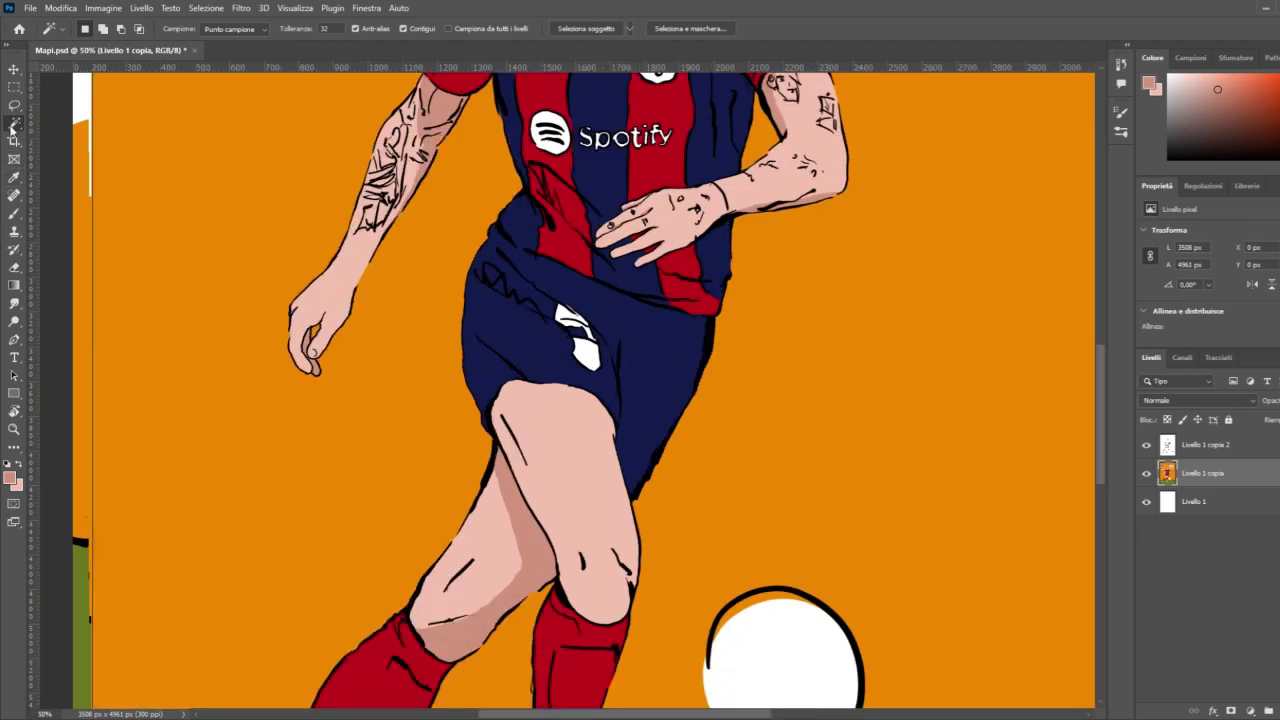
pyautogui.click(524, 430)
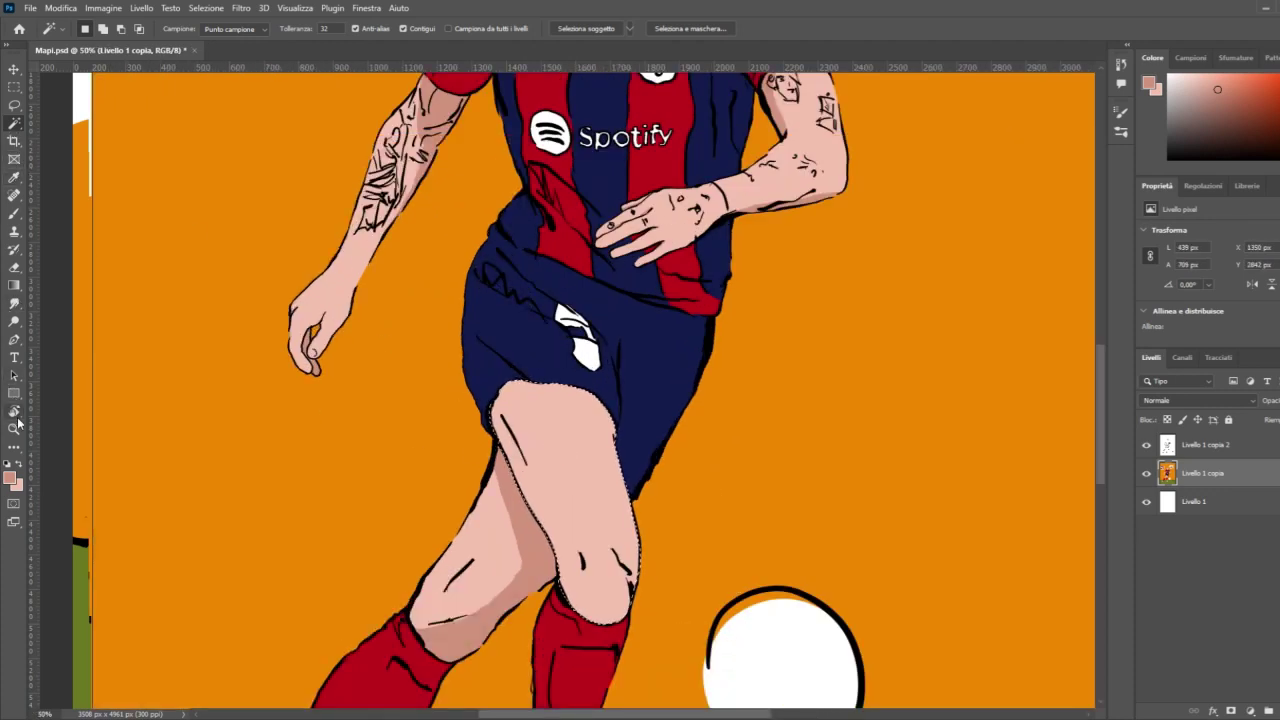
# Step: Shade beside the front leg's knee lines, the upper thigh crease and the edges under the shorts in darker pink
pyautogui.click(14, 428)
pyautogui.click(533, 650)
pyautogui.click(533, 650)
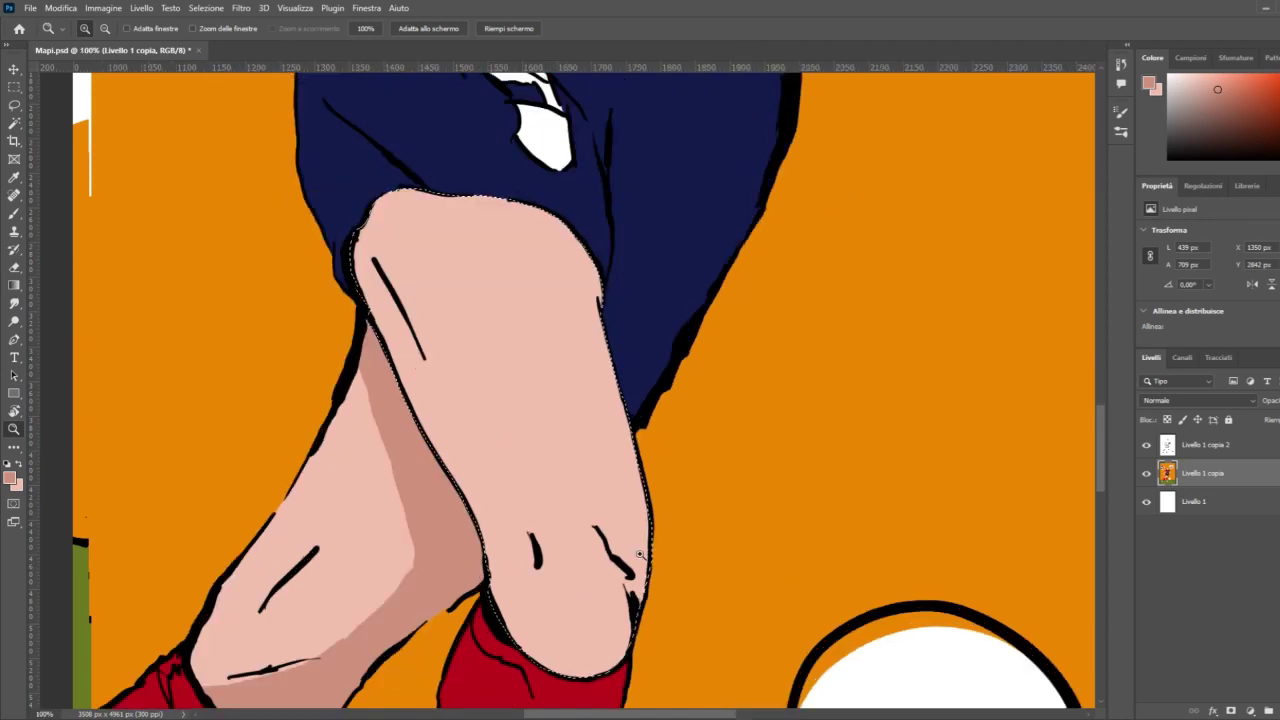
pyautogui.click(14, 213)
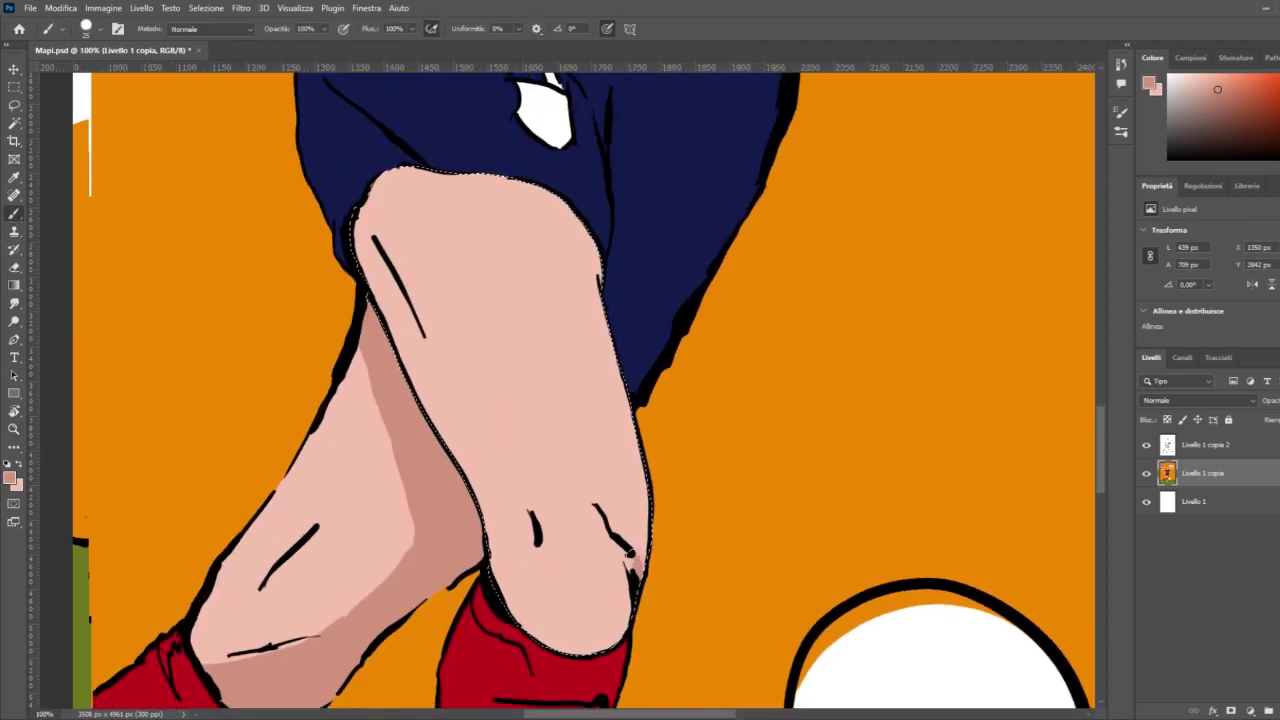
pyautogui.moveTo(628, 545)
pyautogui.mouseDown()
pyautogui.moveTo(611, 514)
pyautogui.moveTo(632, 550)
pyautogui.mouseUp()
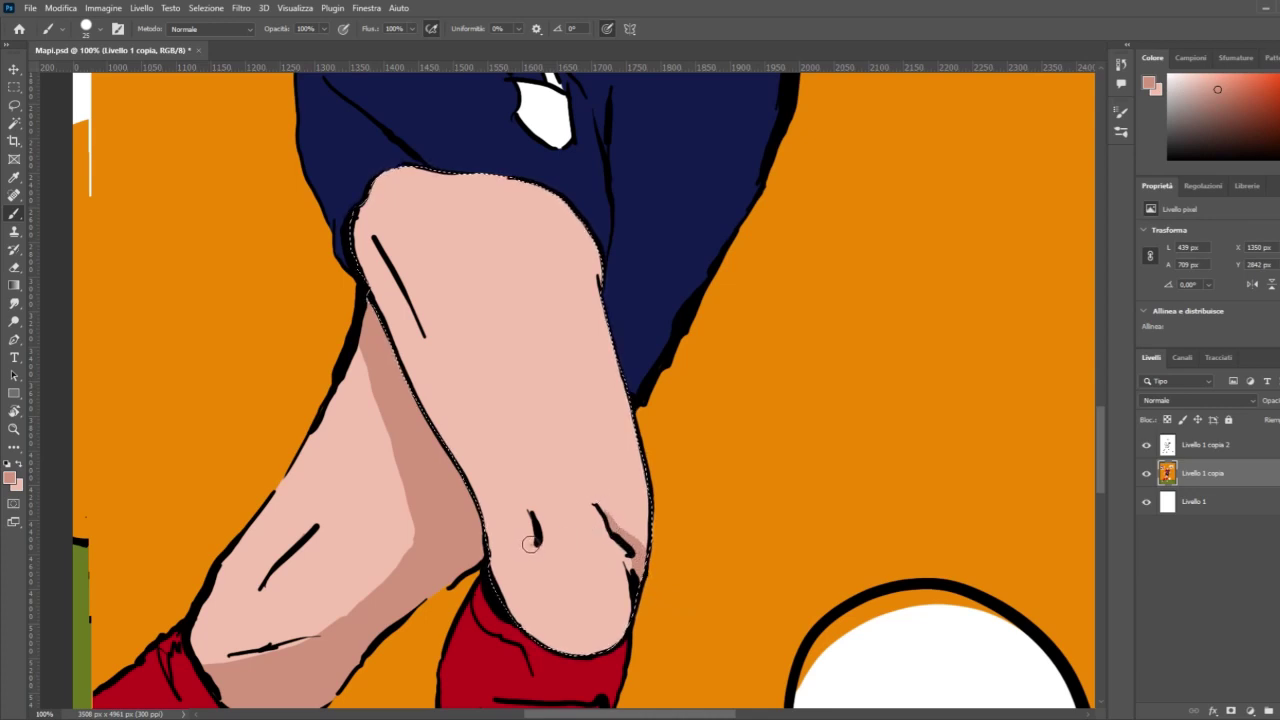
pyautogui.moveTo(530, 543); pyautogui.dragTo(519, 521)
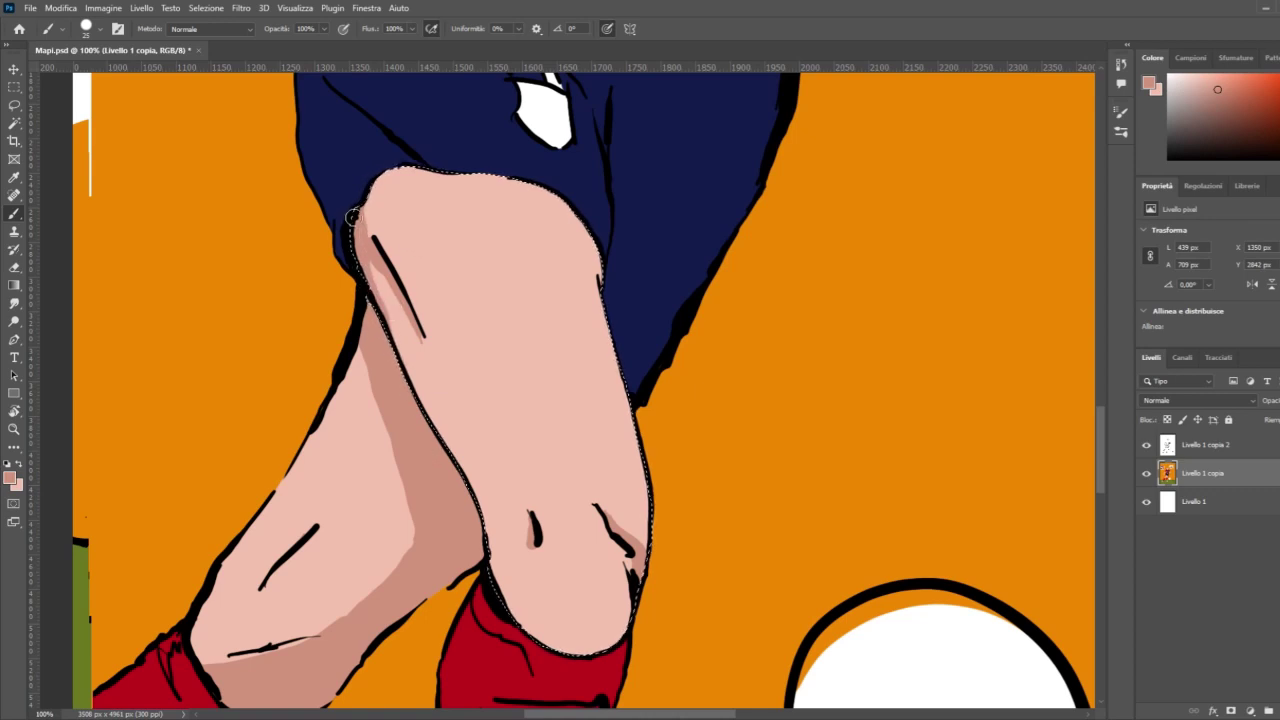
pyautogui.moveTo(530, 180)
pyautogui.mouseDown()
pyautogui.moveTo(586, 208)
pyautogui.moveTo(605, 280)
pyautogui.mouseUp()
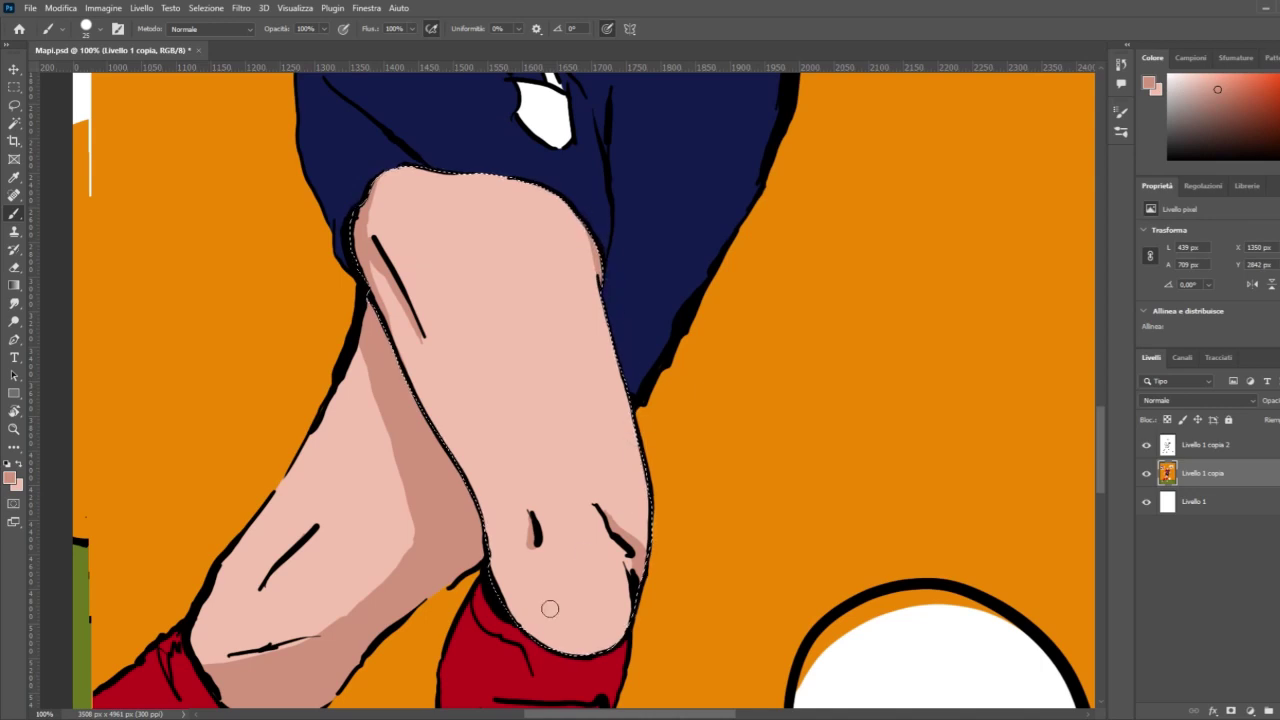
# Step: Deselect the front leg's skin and save the document
pyautogui.hotkey('ctrl', '-')
pyautogui.hotkey('ctrl', '-')
pyautogui.hotkey('ctrl', '-')
pyautogui.hotkey('ctrl', '-')
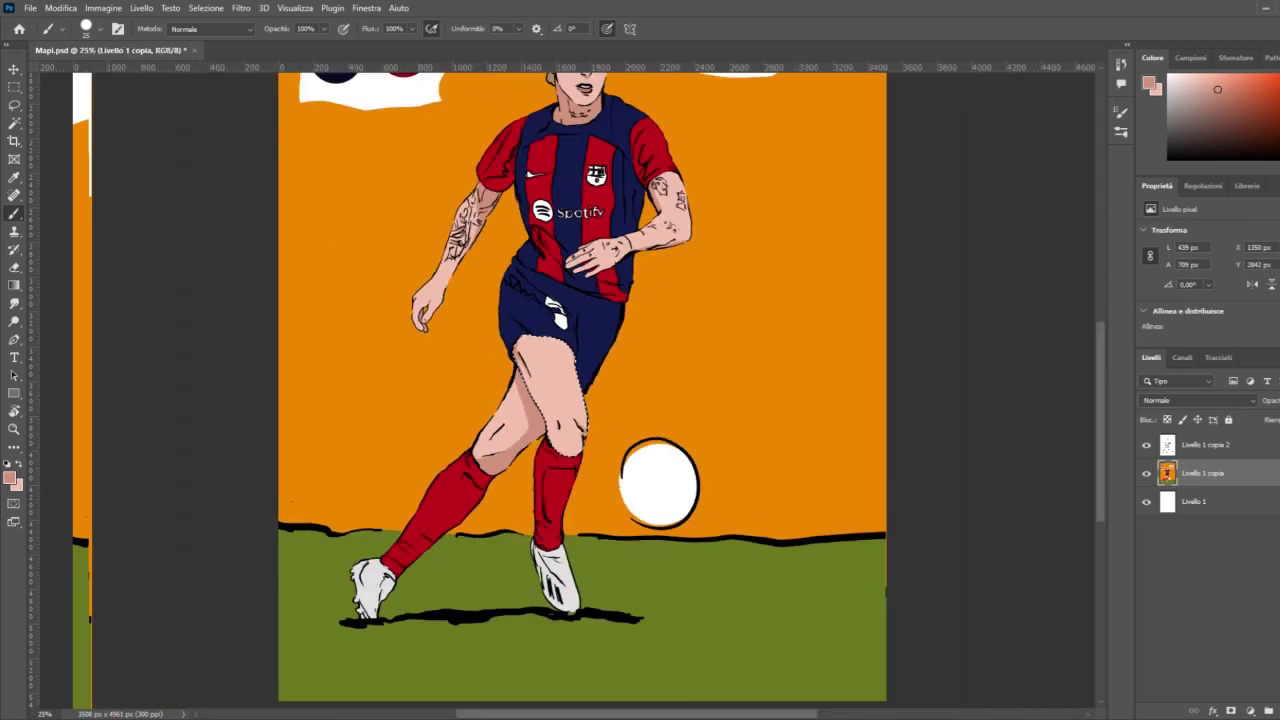
pyautogui.hotkey('ctrl', 'd')
pyautogui.click(14, 122)
pyautogui.scroll(1, 210, 293)
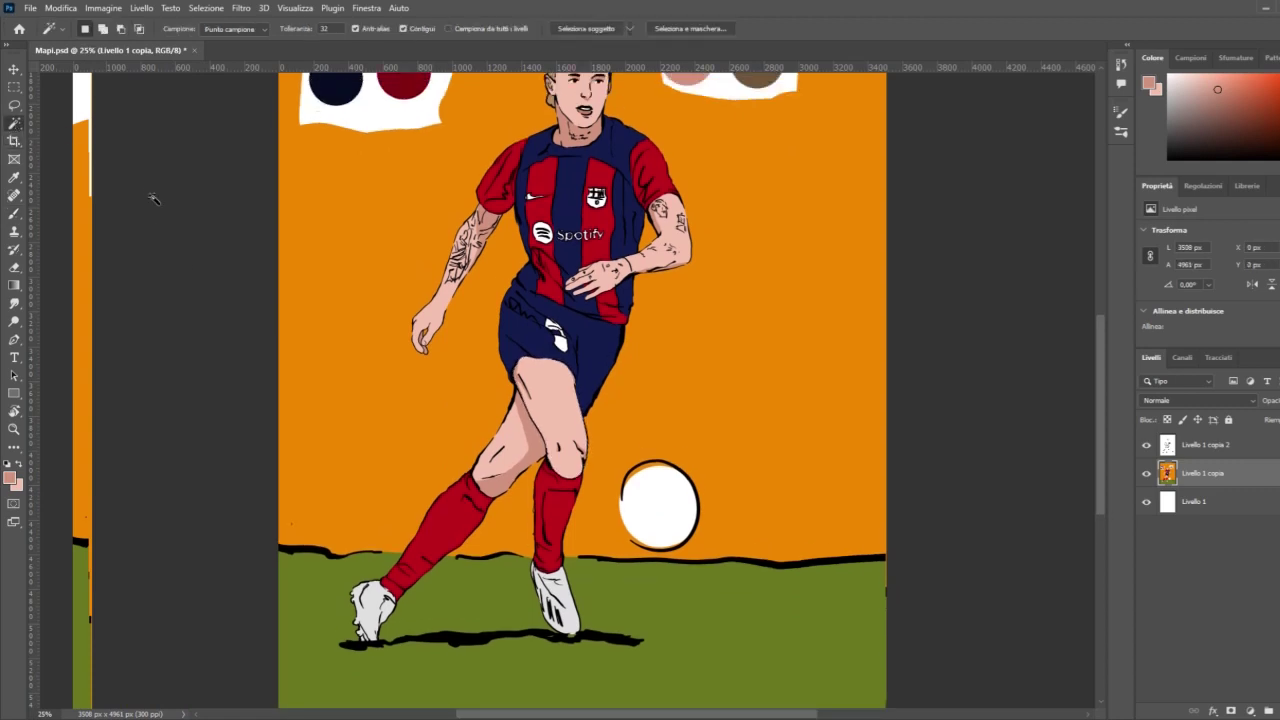
pyautogui.scroll(2, 160, 251)
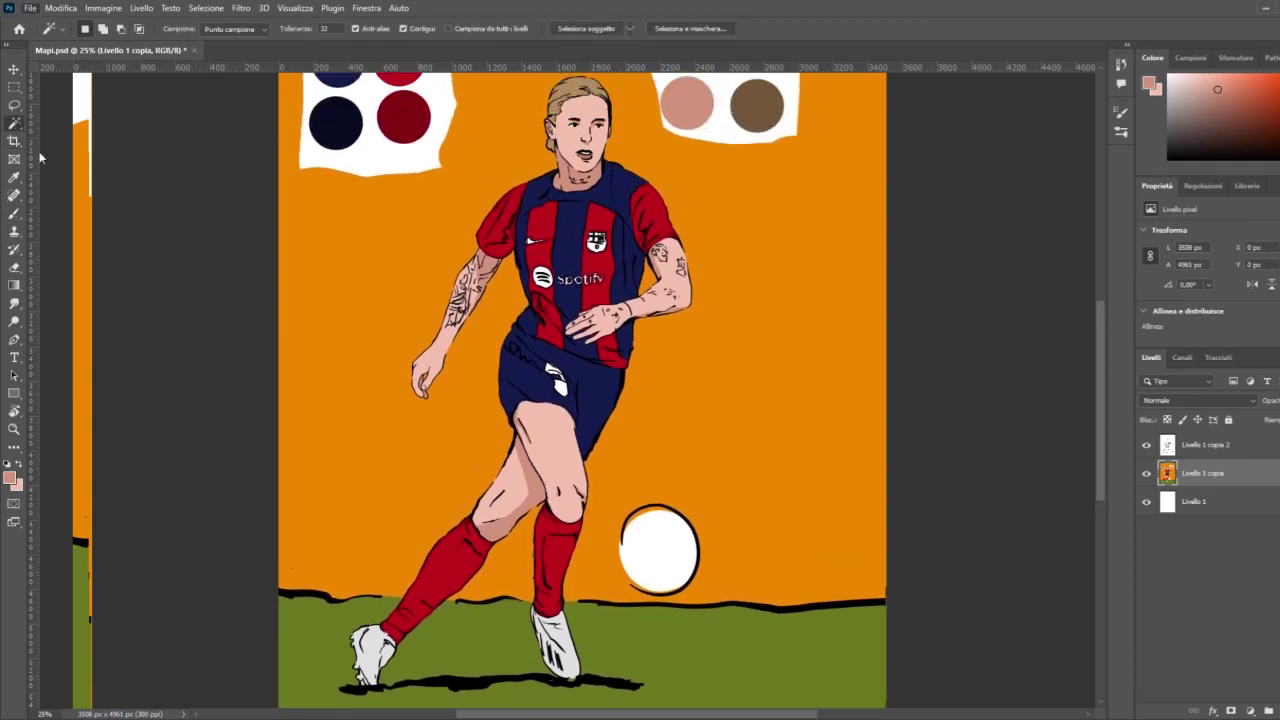
pyautogui.scroll(1, 150, 207)
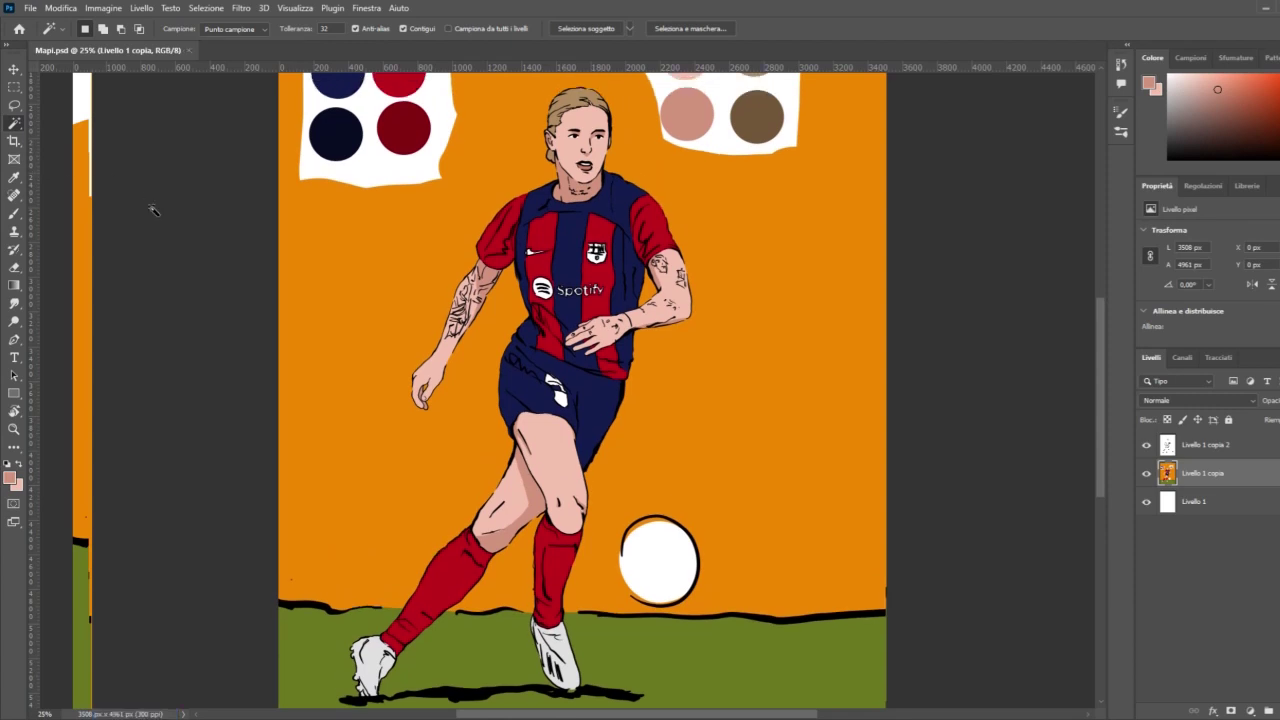
# Step: Sample the dark navy palette swatch and select the connected navy areas of the shorts and shirt with the Magic Wand
pyautogui.scroll(3, 152, 209)
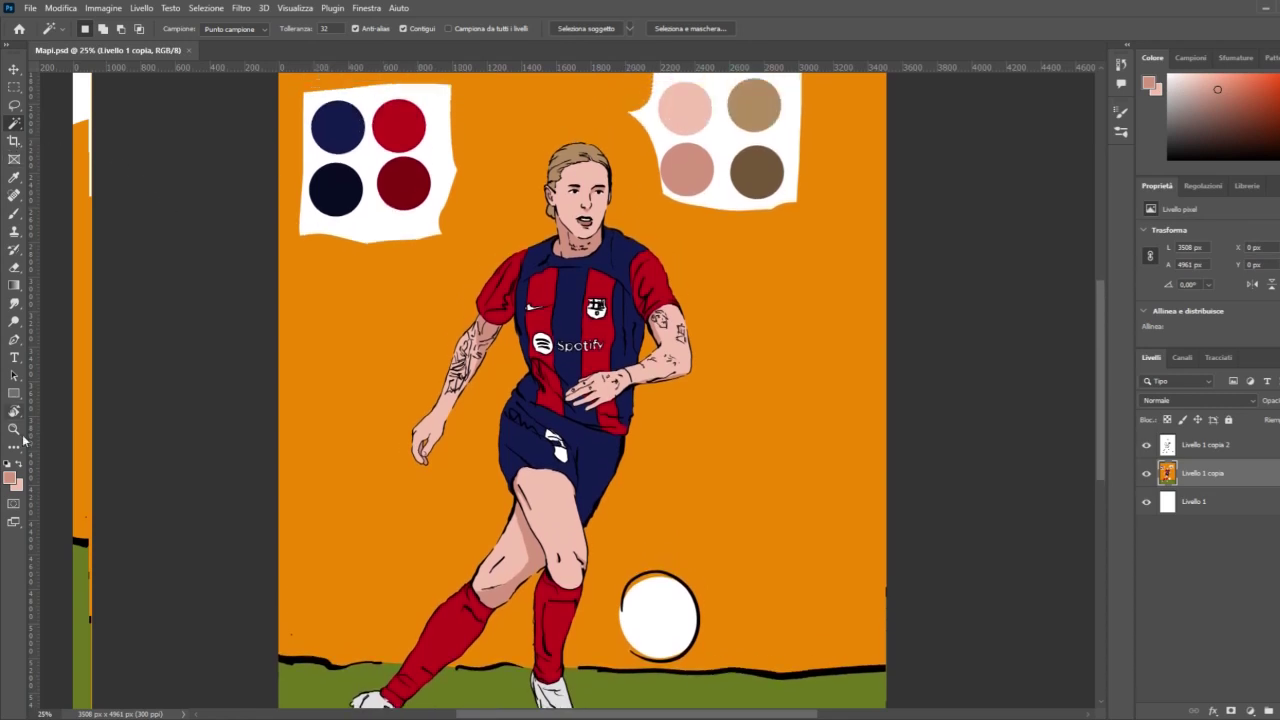
pyautogui.press('i')
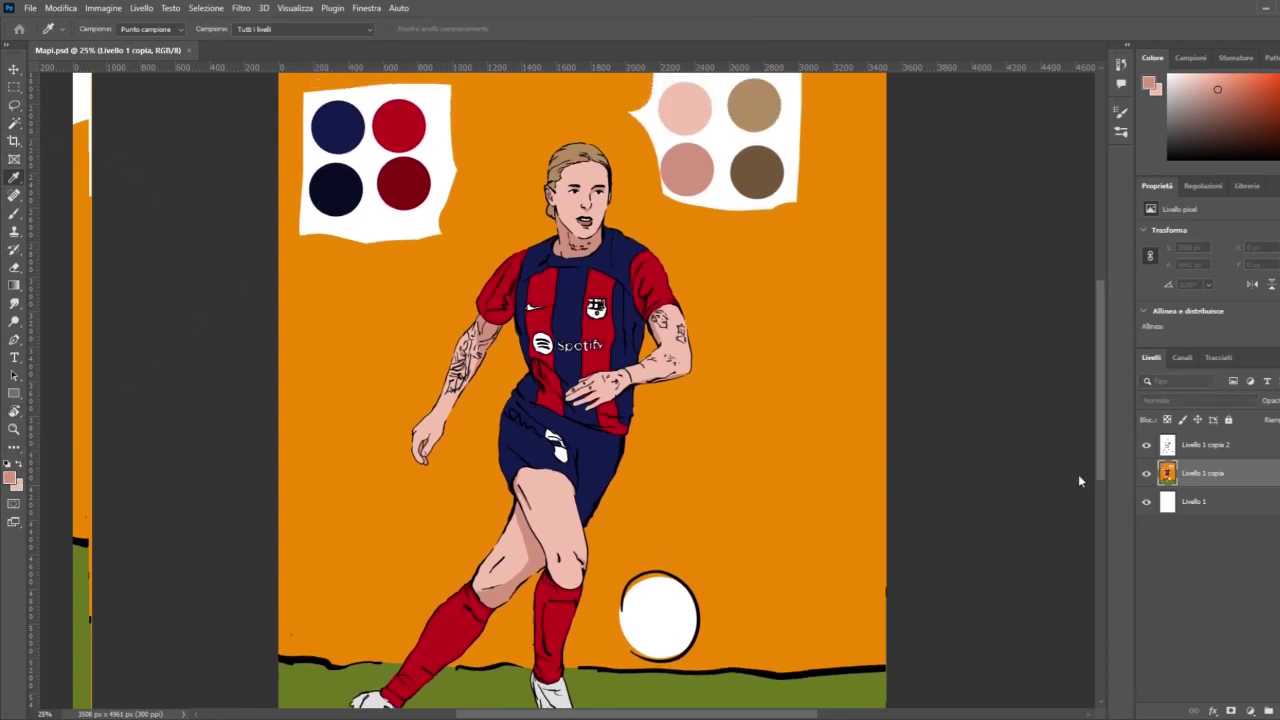
pyautogui.press('w')
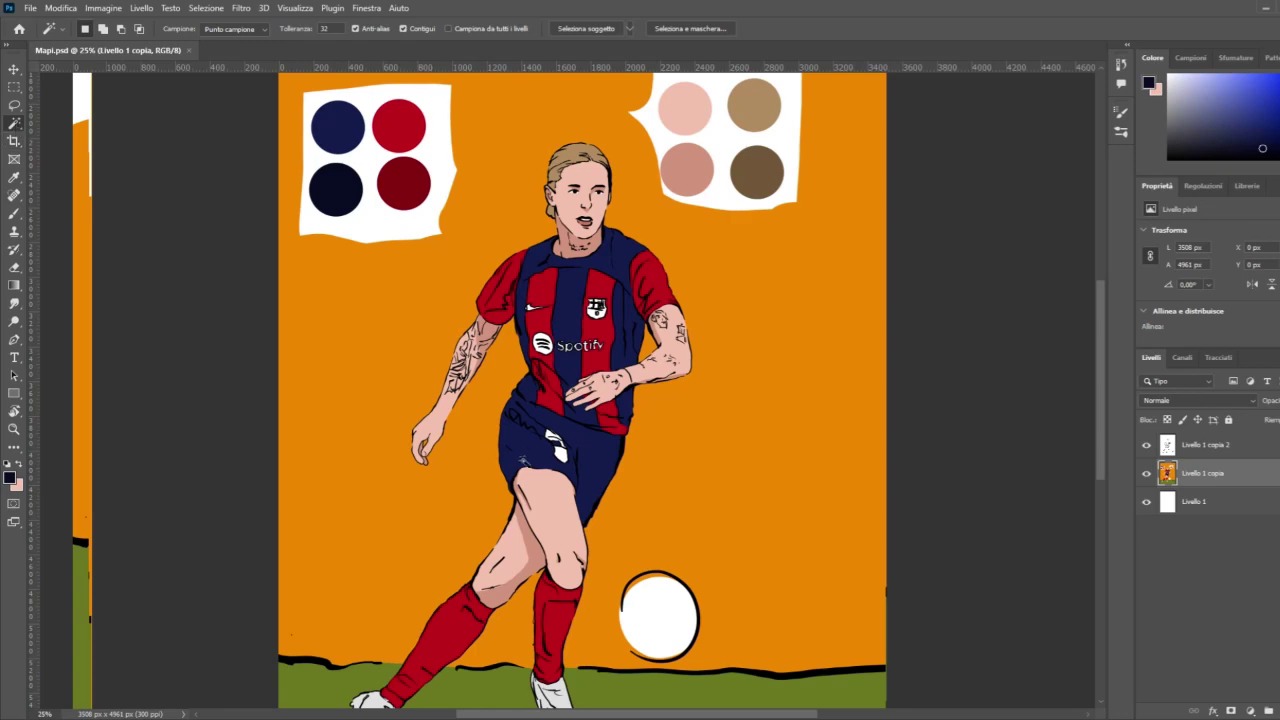
pyautogui.click(522, 458)
# Step: Fill the shorts' section behind the front thigh in dark navy and shade the front section's hem crease and the scribbled detail near the waist
pyautogui.click(14, 432)
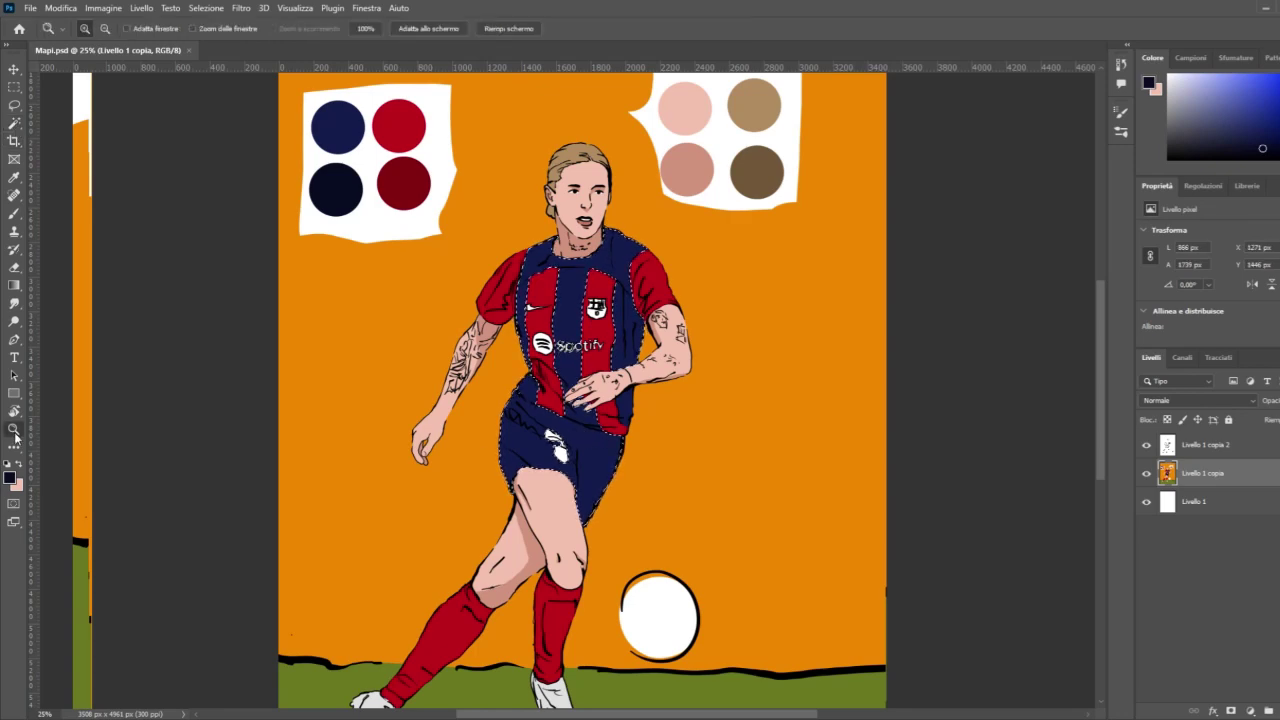
pyautogui.click(580, 468)
pyautogui.click(580, 468)
pyautogui.click(580, 468)
pyautogui.click(580, 468)
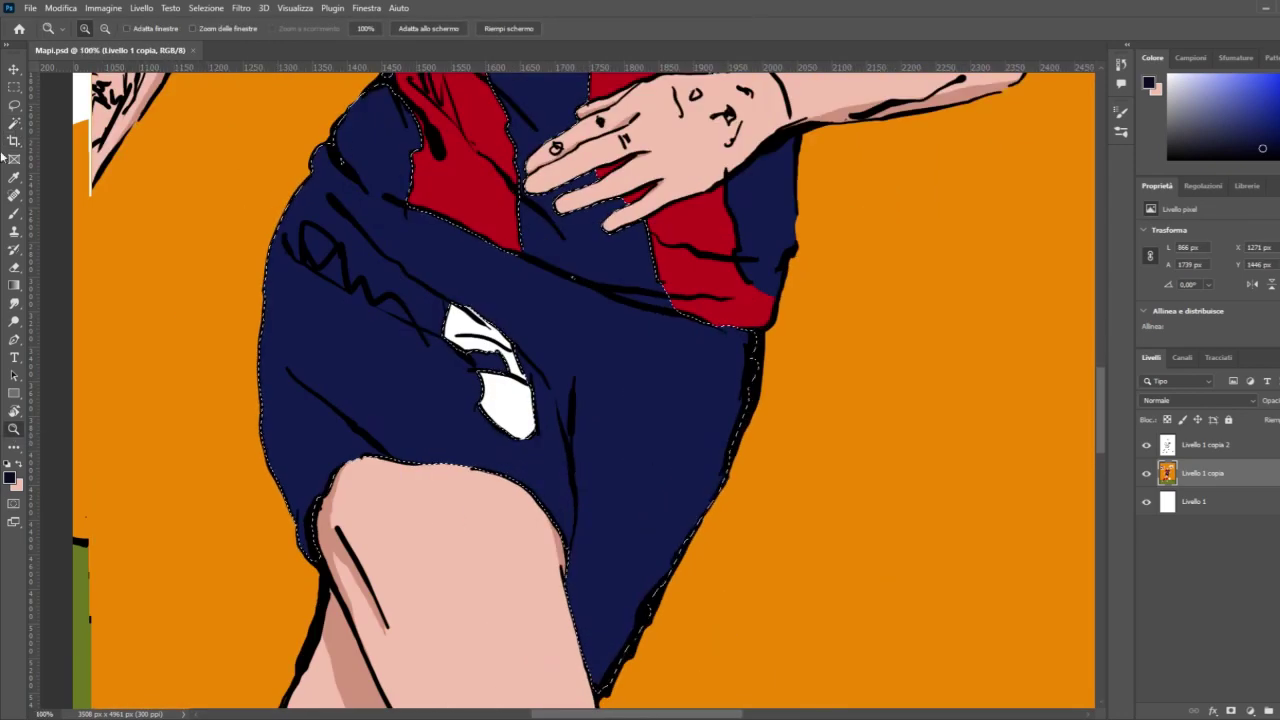
pyautogui.click(15, 213)
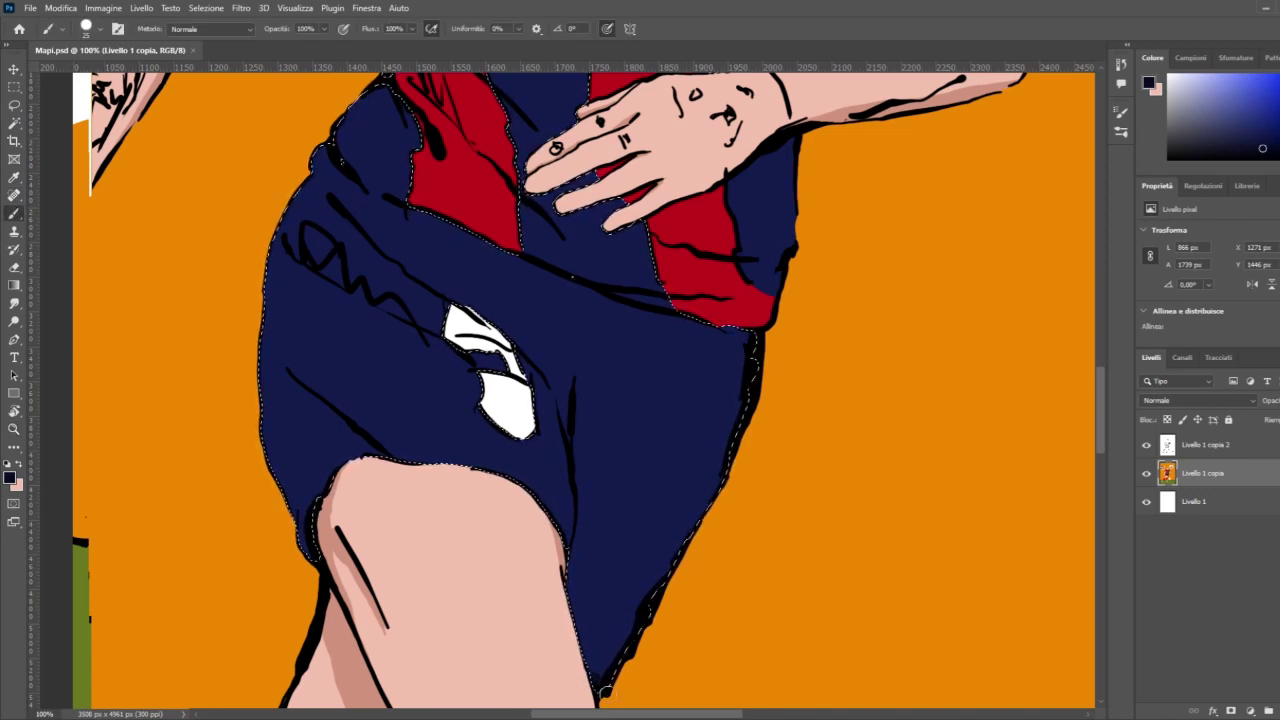
pyautogui.moveTo(587, 655)
pyautogui.mouseDown()
pyautogui.moveTo(573, 583)
pyautogui.moveTo(583, 354)
pyautogui.moveTo(582, 376)
pyautogui.moveTo(562, 294)
pyautogui.mouseUp()
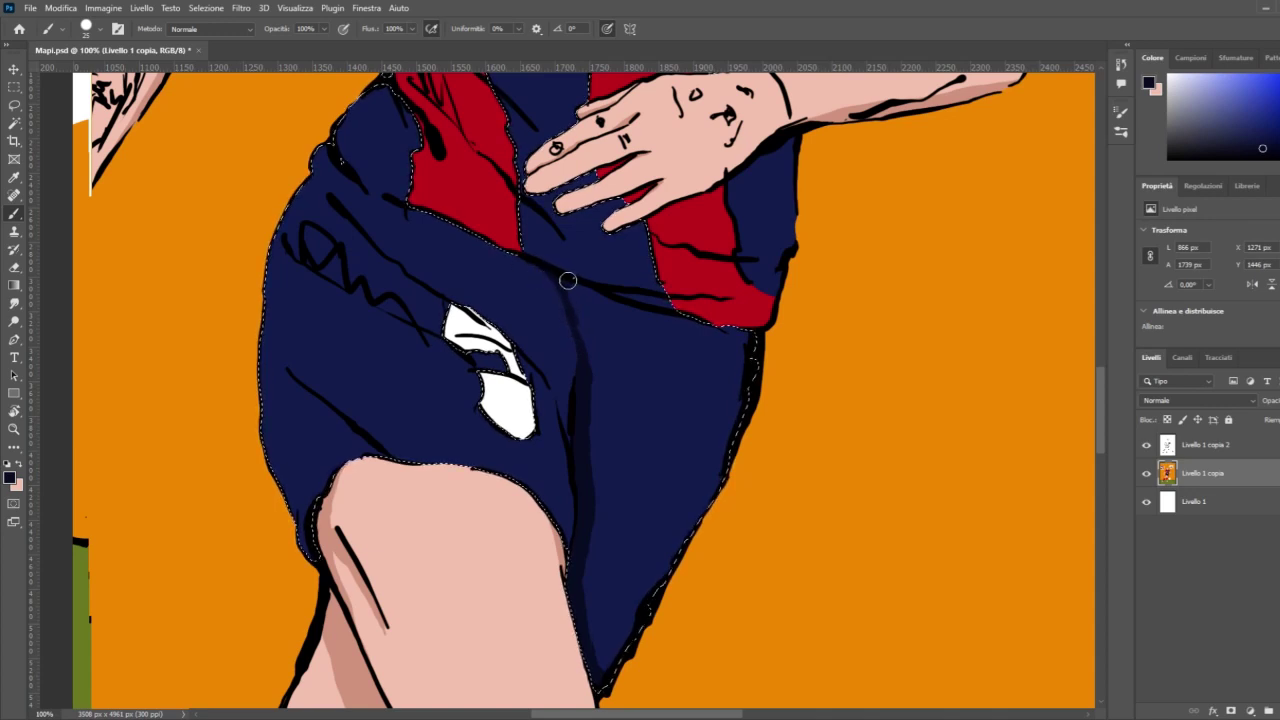
pyautogui.moveTo(594, 303)
pyautogui.mouseDown()
pyautogui.moveTo(598, 522)
pyautogui.moveTo(579, 606)
pyautogui.moveTo(605, 687)
pyautogui.moveTo(588, 600)
pyautogui.moveTo(609, 635)
pyautogui.moveTo(621, 624)
pyautogui.moveTo(648, 654)
pyautogui.moveTo(659, 636)
pyautogui.moveTo(634, 548)
pyautogui.moveTo(636, 432)
pyautogui.moveTo(647, 420)
pyautogui.moveTo(729, 507)
pyautogui.moveTo(722, 420)
pyautogui.moveTo(737, 377)
pyautogui.mouseUp()
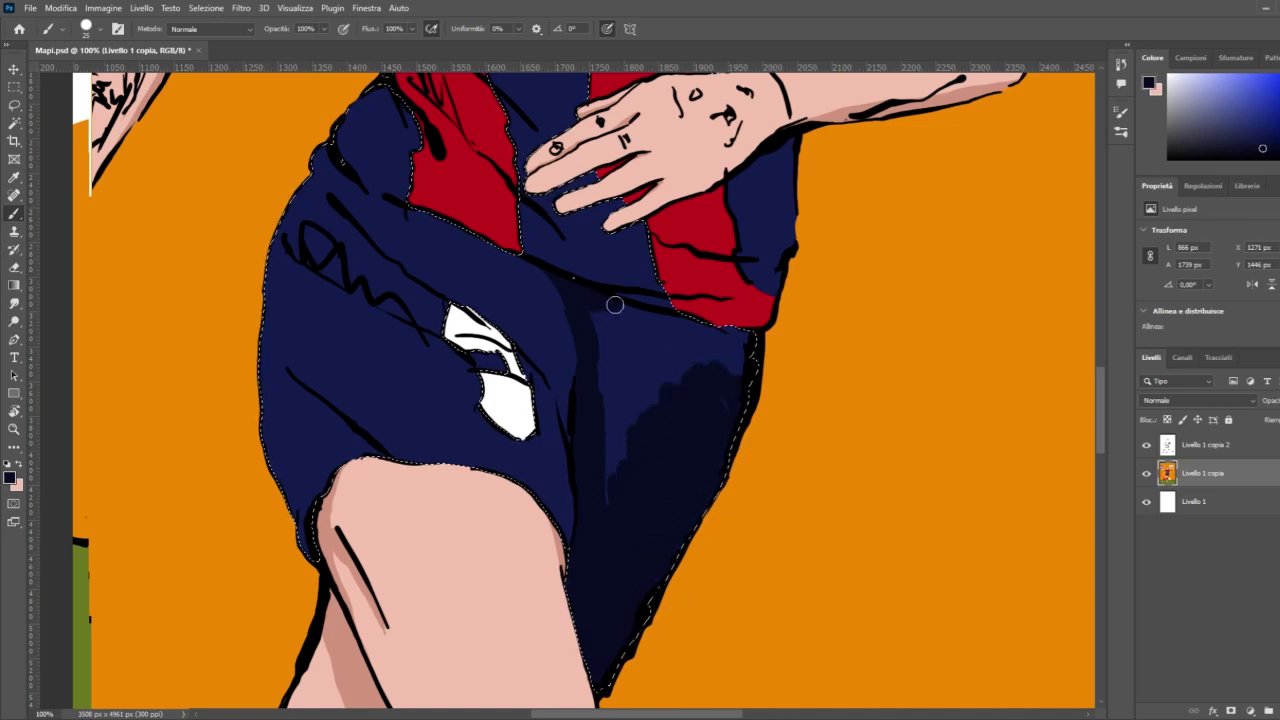
pyautogui.moveTo(640, 318)
pyautogui.mouseDown()
pyautogui.moveTo(763, 339)
pyautogui.moveTo(725, 425)
pyautogui.moveTo(688, 402)
pyautogui.moveTo(705, 365)
pyautogui.moveTo(589, 312)
pyautogui.moveTo(650, 332)
pyautogui.moveTo(690, 367)
pyautogui.moveTo(594, 316)
pyautogui.moveTo(607, 518)
pyautogui.moveTo(609, 318)
pyautogui.moveTo(623, 452)
pyautogui.moveTo(650, 356)
pyautogui.moveTo(668, 394)
pyautogui.moveTo(693, 397)
pyautogui.moveTo(617, 483)
pyautogui.mouseUp()
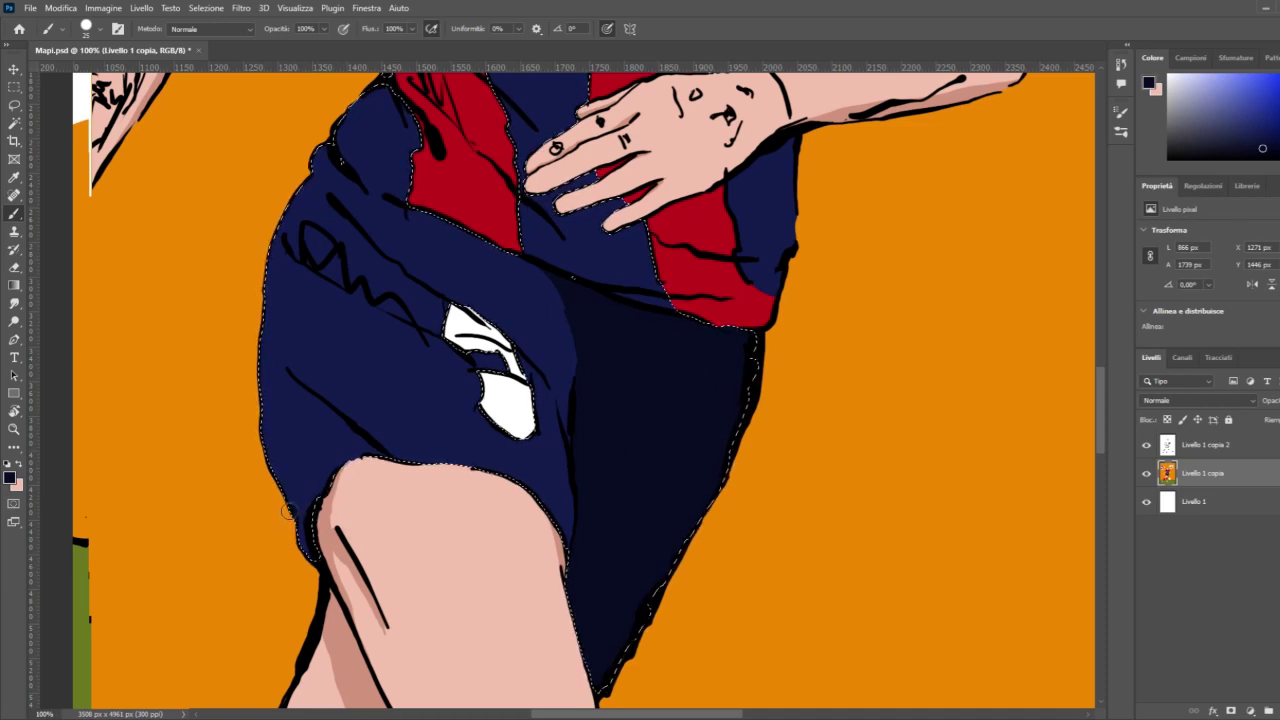
pyautogui.moveTo(288, 512)
pyautogui.mouseDown()
pyautogui.moveTo(257, 420)
pyautogui.moveTo(279, 467)
pyautogui.moveTo(343, 451)
pyautogui.moveTo(390, 471)
pyautogui.moveTo(290, 375)
pyautogui.moveTo(389, 459)
pyautogui.moveTo(342, 462)
pyautogui.moveTo(323, 410)
pyautogui.moveTo(353, 454)
pyautogui.moveTo(320, 559)
pyautogui.moveTo(363, 464)
pyautogui.mouseUp()
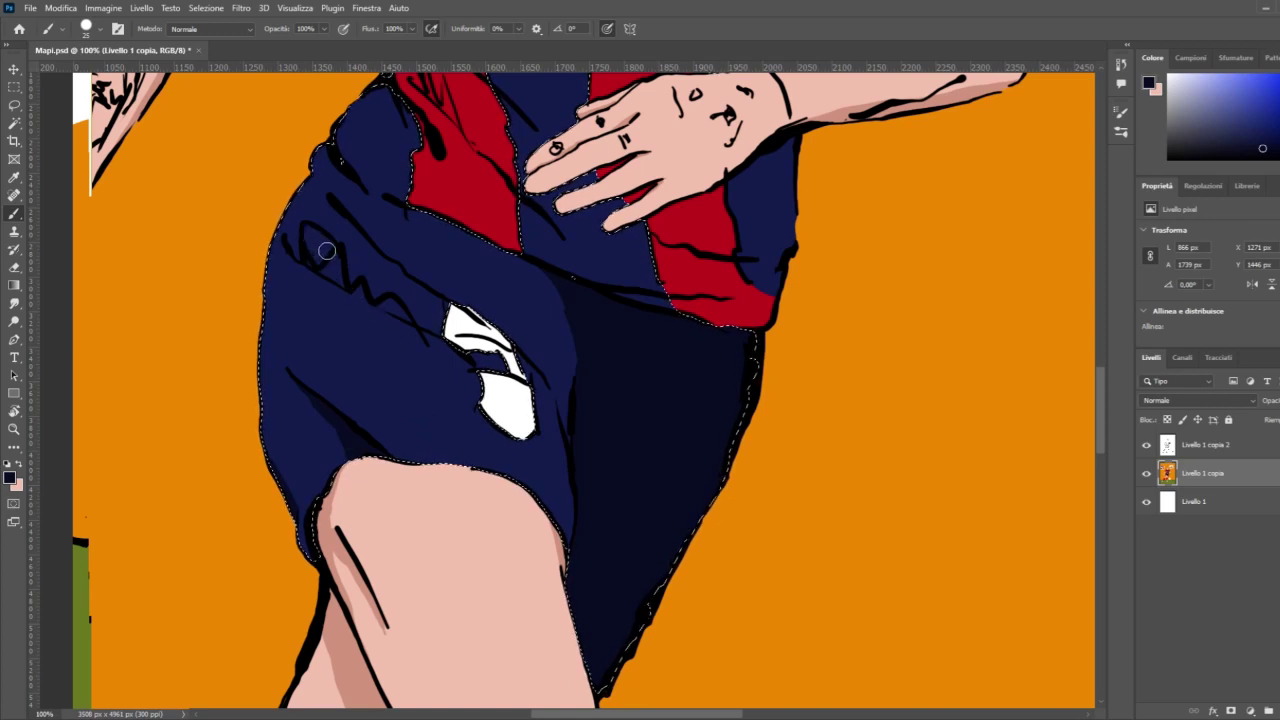
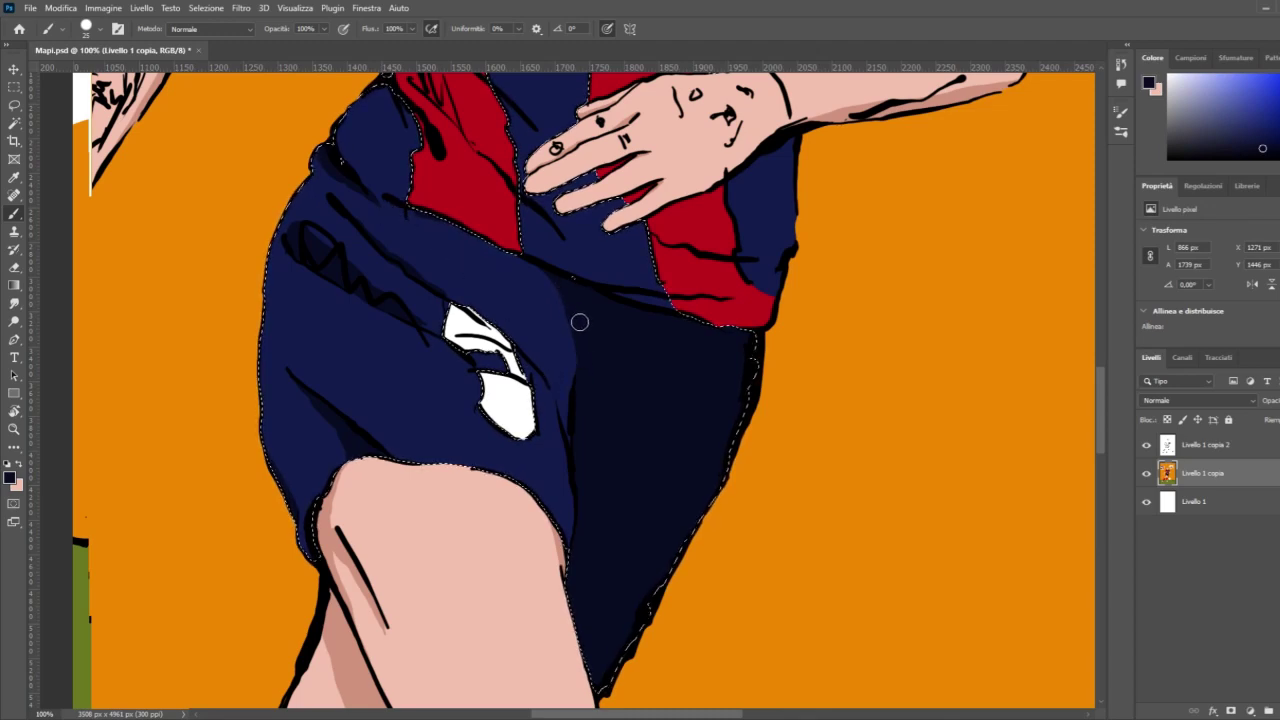
# Step: Deselect the navy areas of the shorts and shirt and save the document
pyautogui.hotkey('ctrl', '-')
pyautogui.hotkey('ctrl', '-')
pyautogui.hotkey('ctrl', '-')
pyautogui.hotkey('ctrl', '-')
pyautogui.hotkey('ctrl', '-')
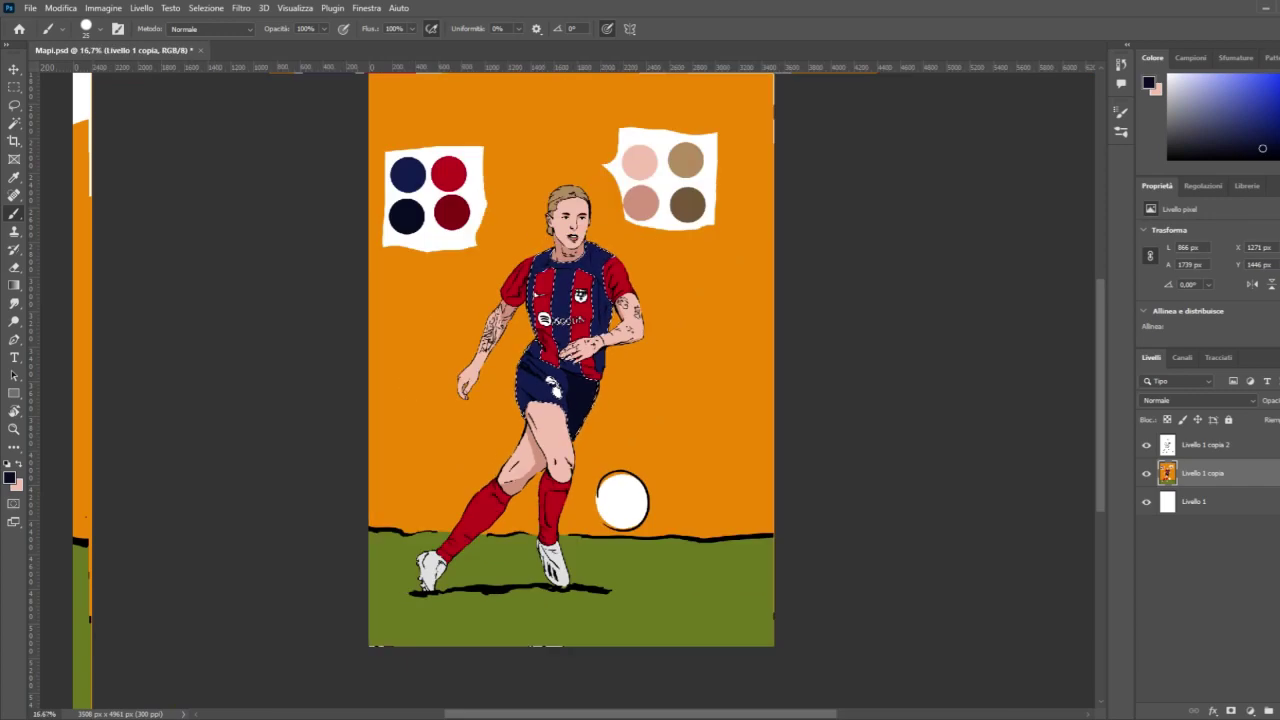
pyautogui.hotkey('ctrl', '+')
pyautogui.hotkey('ctrl', '+')
pyautogui.hotkey('ctrl', '-')
pyautogui.hotkey('ctrl', '-')
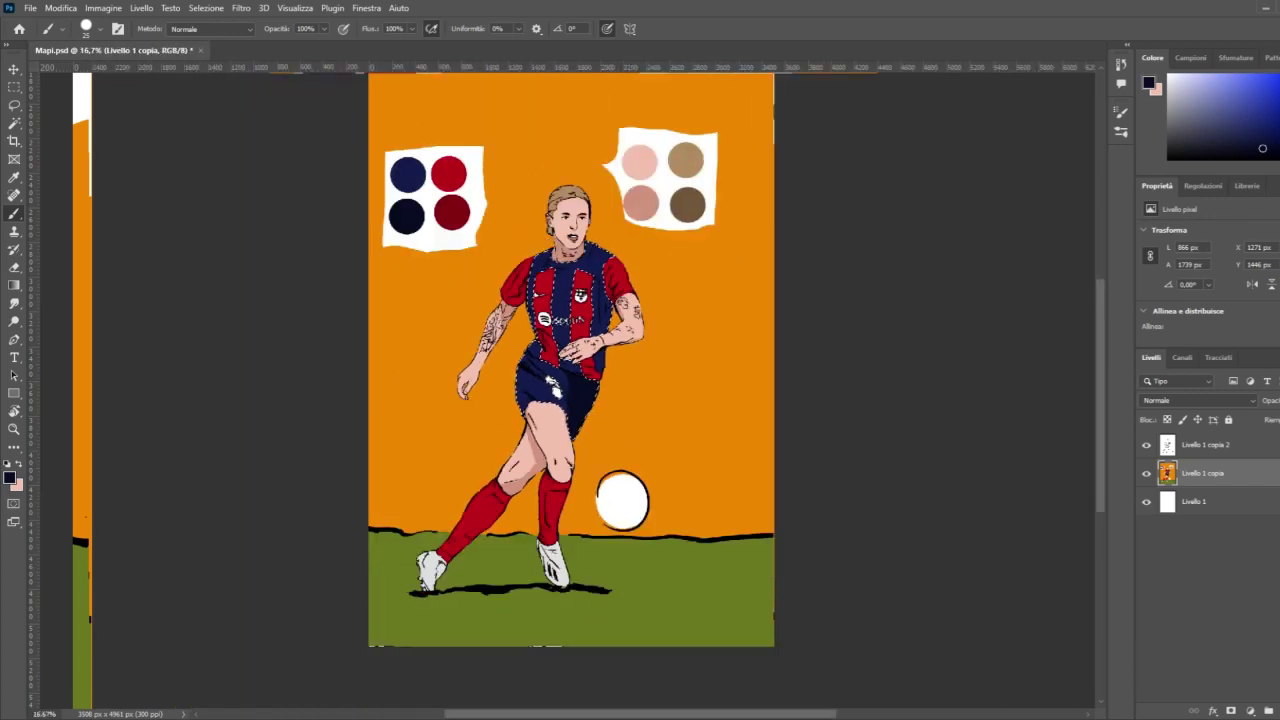
pyautogui.click(14, 122)
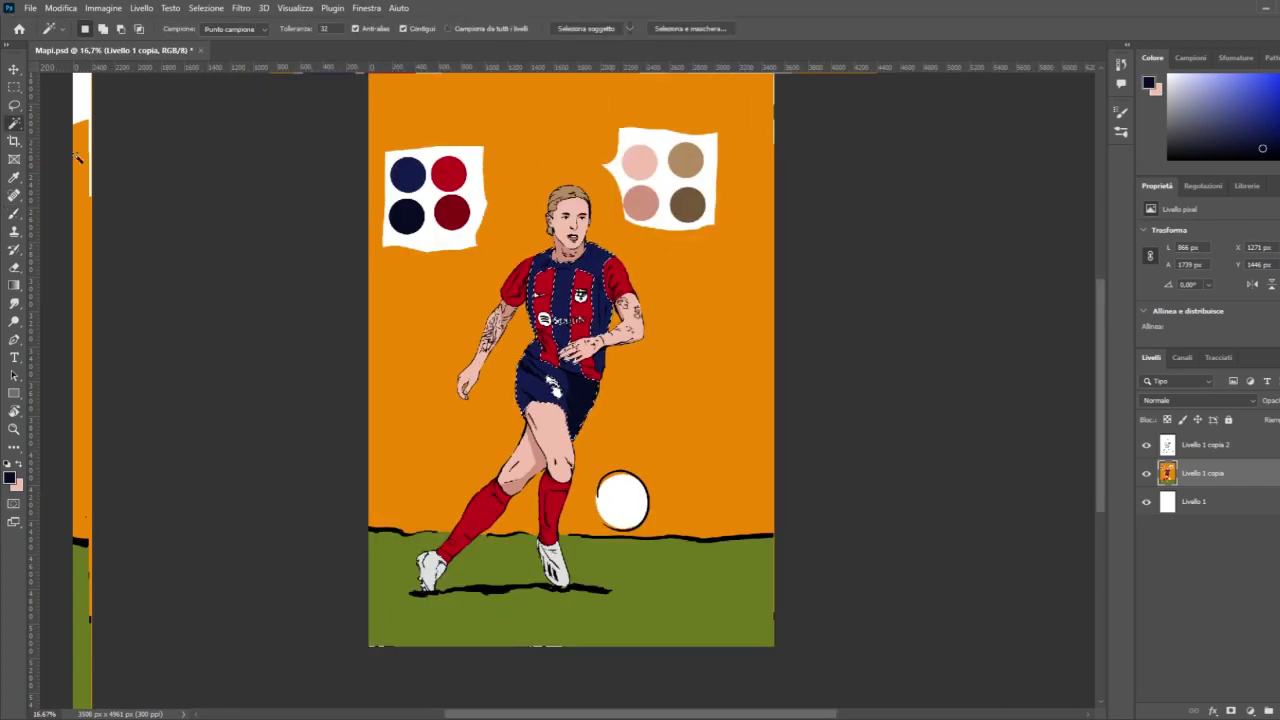
pyautogui.click(202, 266)
pyautogui.scroll(1, 202, 266)
pyautogui.scroll(-1, 202, 266)
pyautogui.hotkey('ctrl', '+')
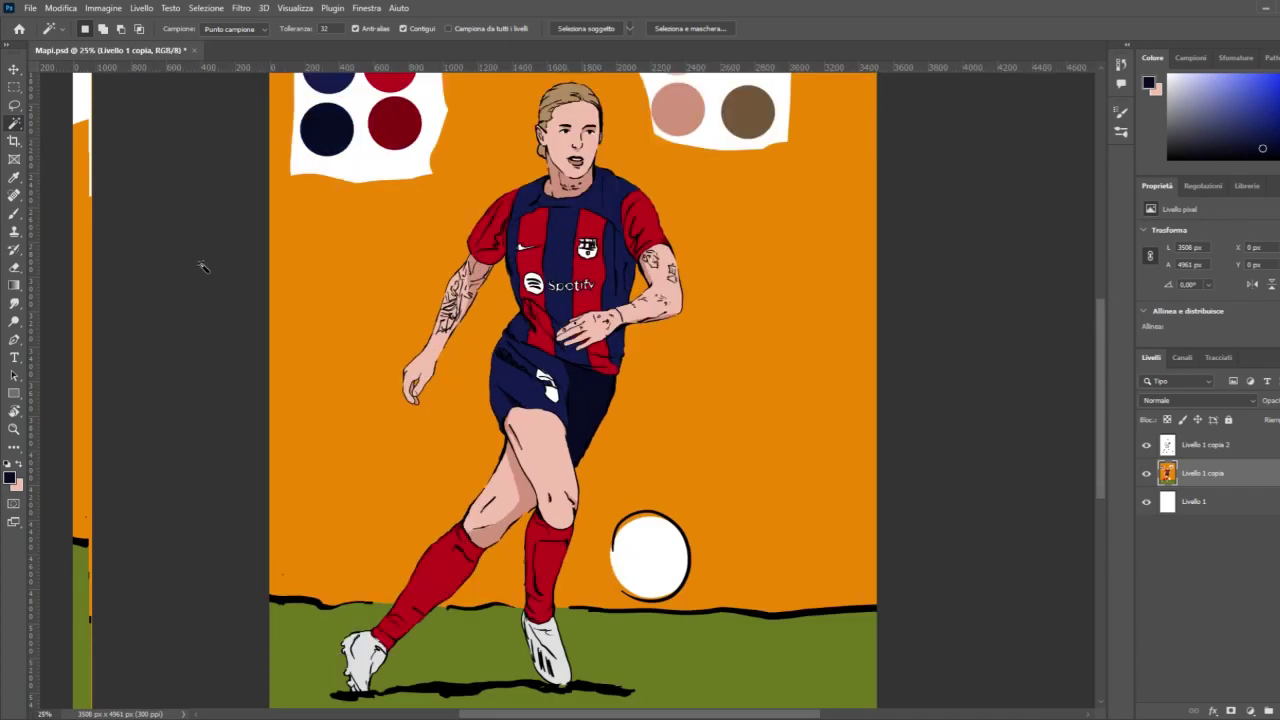
# Step: Select the connected navy areas of the shirt and shorts with the Magic Wand and ready the Brush for the chest
pyautogui.scroll(1, 202, 266)
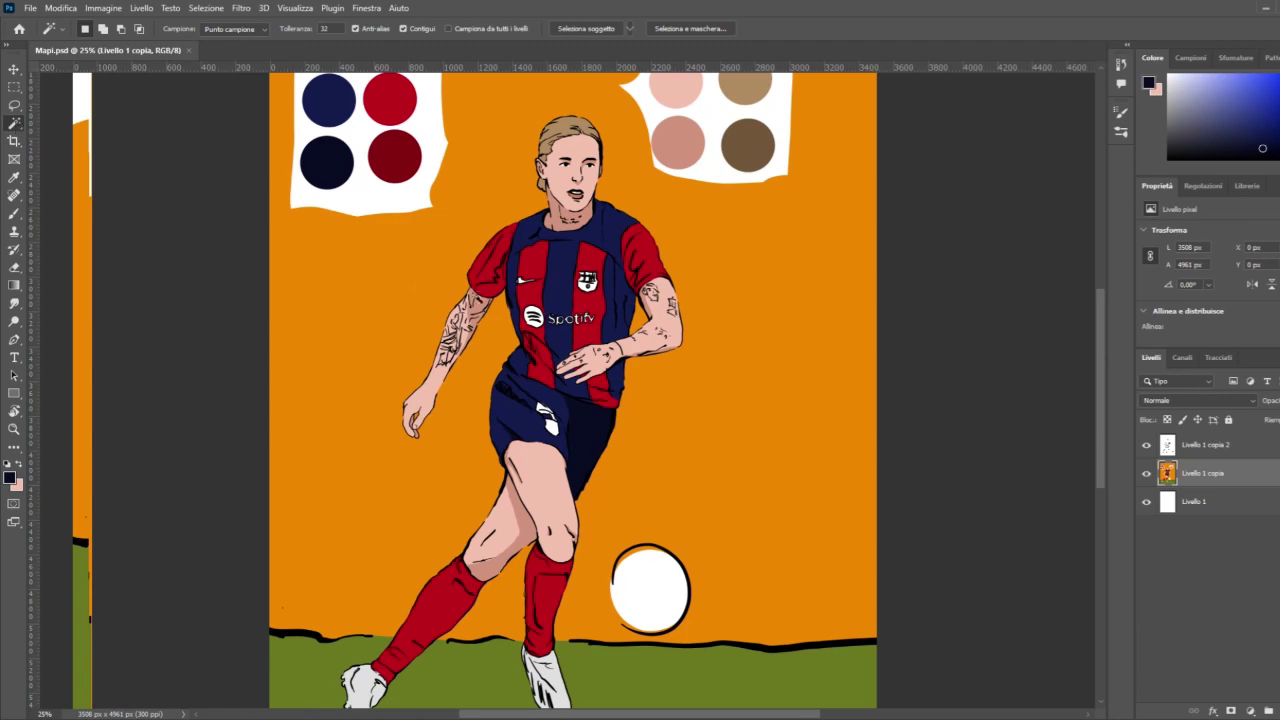
pyautogui.click(562, 257)
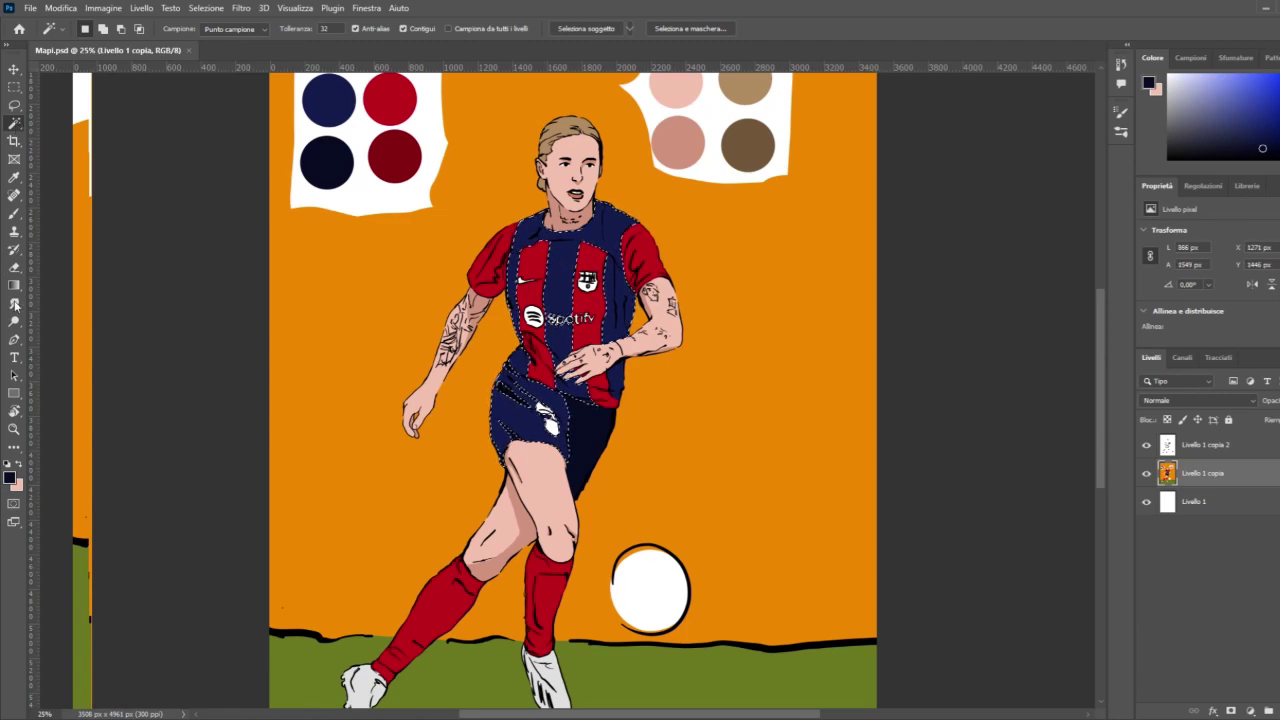
pyautogui.press('z')
pyautogui.click(570, 206)
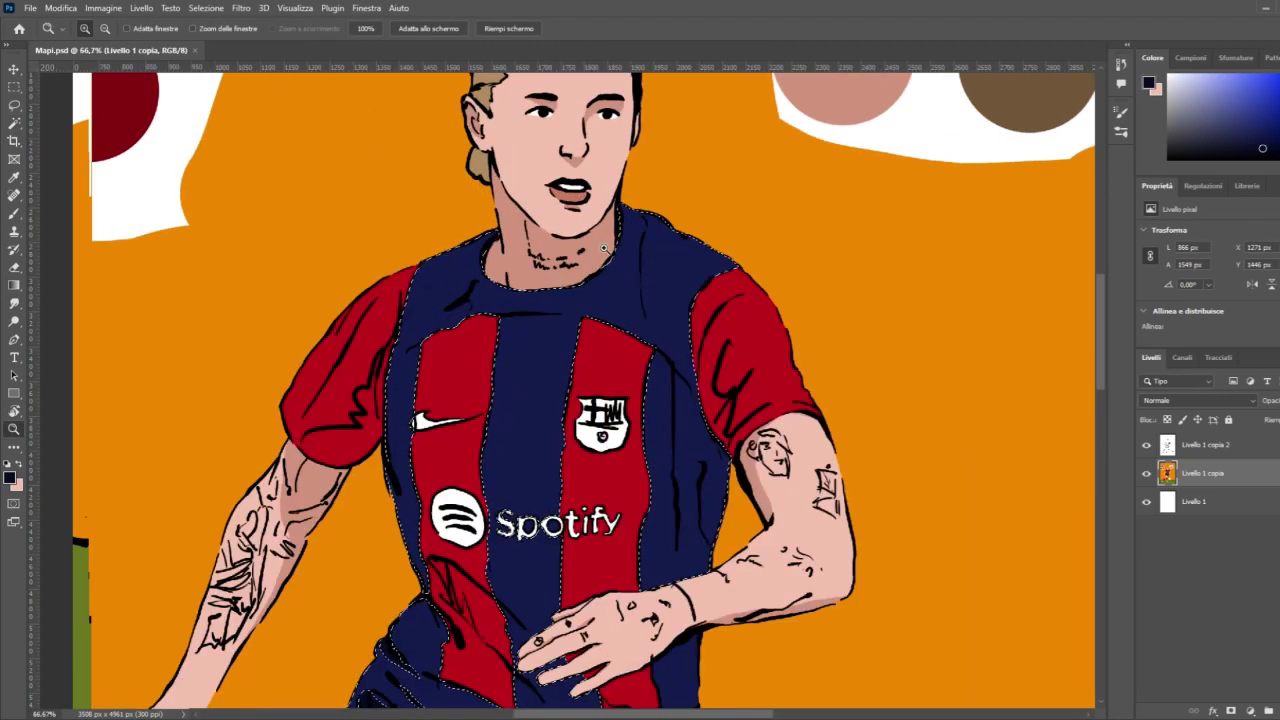
pyautogui.click(570, 206)
pyautogui.click(14, 213)
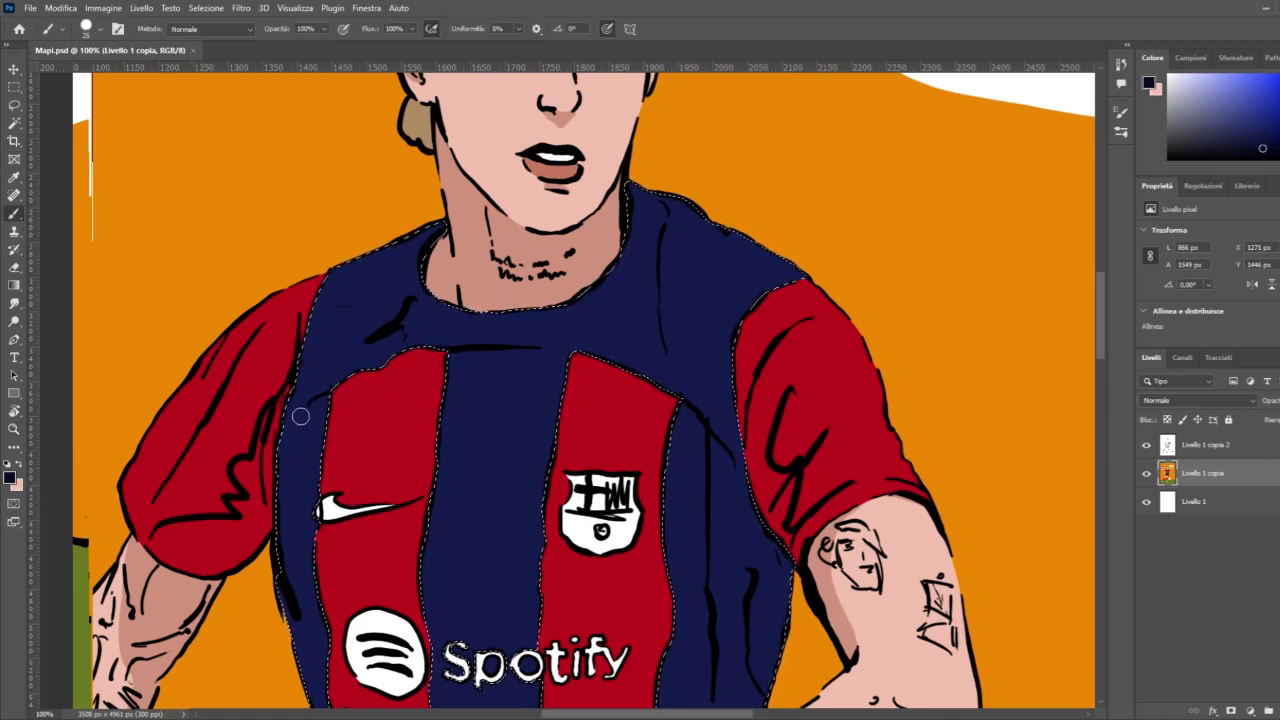
# Step: Shade the chest creases above the stripes and the seam running under the crest-side sleeve in dark navy
pyautogui.moveTo(312, 405); pyautogui.dragTo(331, 400)
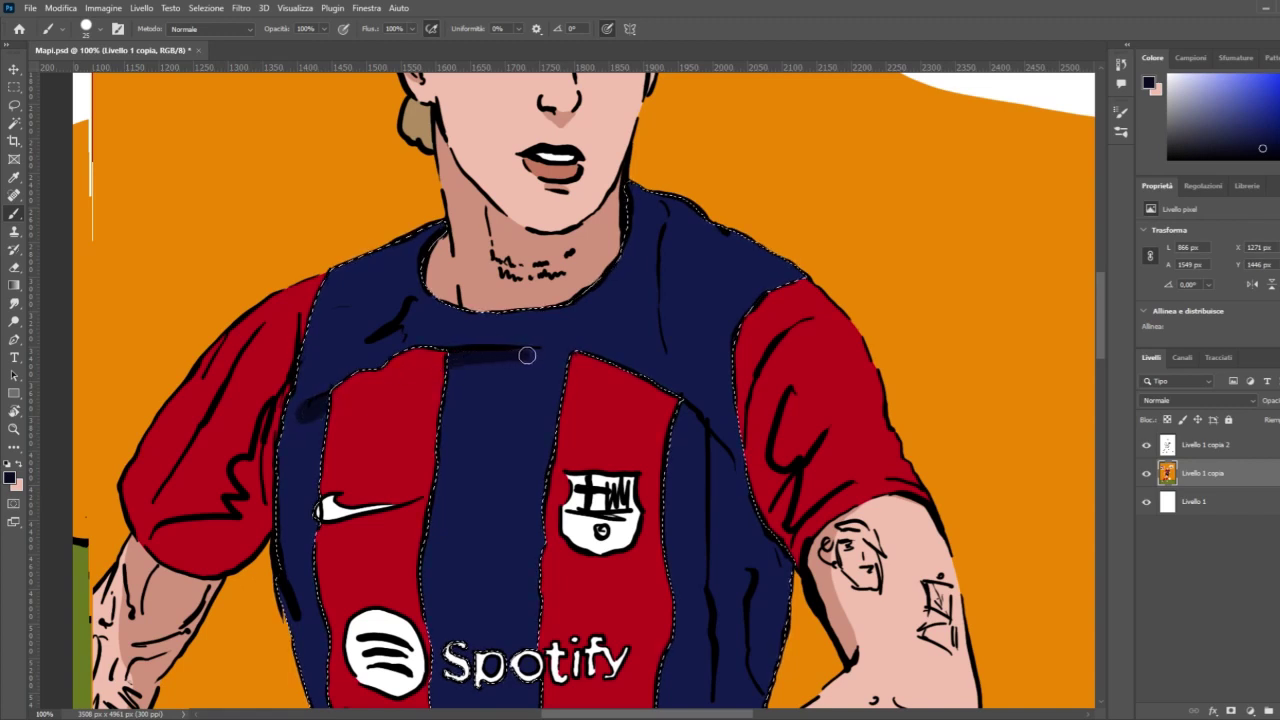
pyautogui.moveTo(527, 355); pyautogui.dragTo(542, 354)
pyautogui.moveTo(677, 421); pyautogui.dragTo(680, 408)
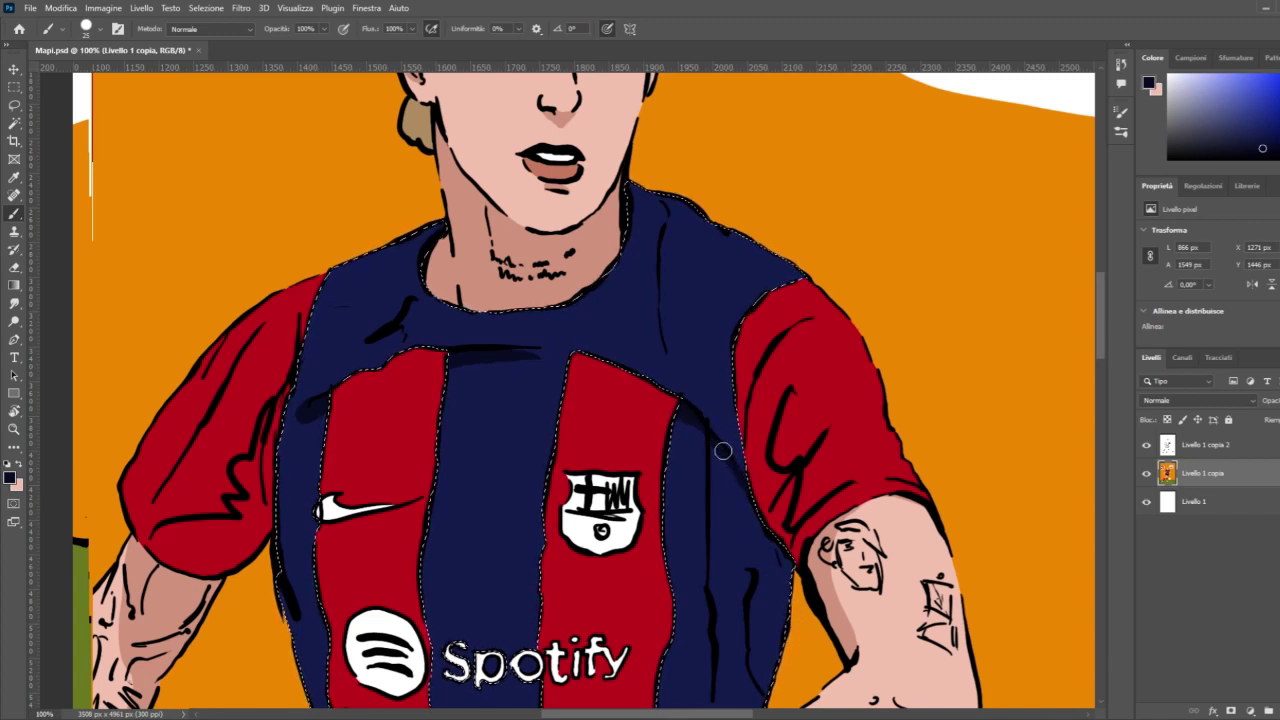
pyautogui.moveTo(741, 486)
pyautogui.mouseDown()
pyautogui.moveTo(774, 594)
pyautogui.moveTo(778, 536)
pyautogui.moveTo(777, 666)
pyautogui.mouseUp()
# Step: Fill the shirt's side panel beneath the crest-side armpit in dark navy, down to the forearm
pyautogui.scroll(-5, 749, 646)
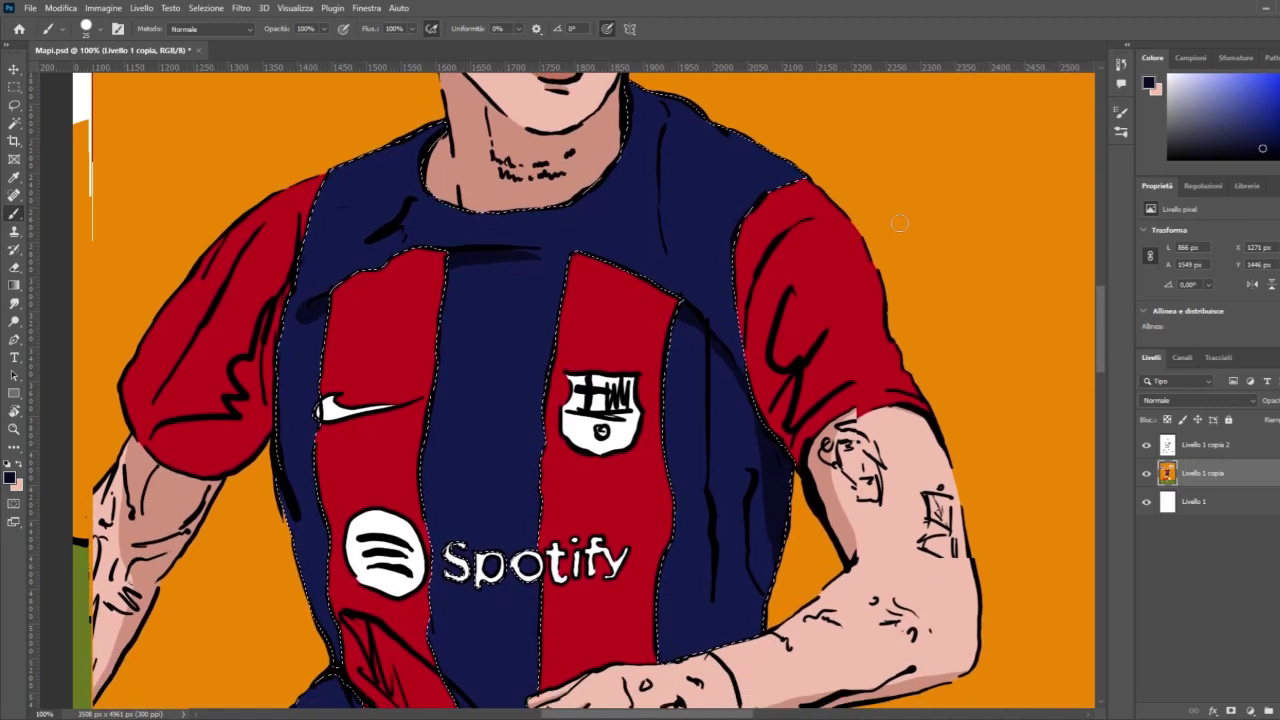
pyautogui.scroll(-2, 900, 220)
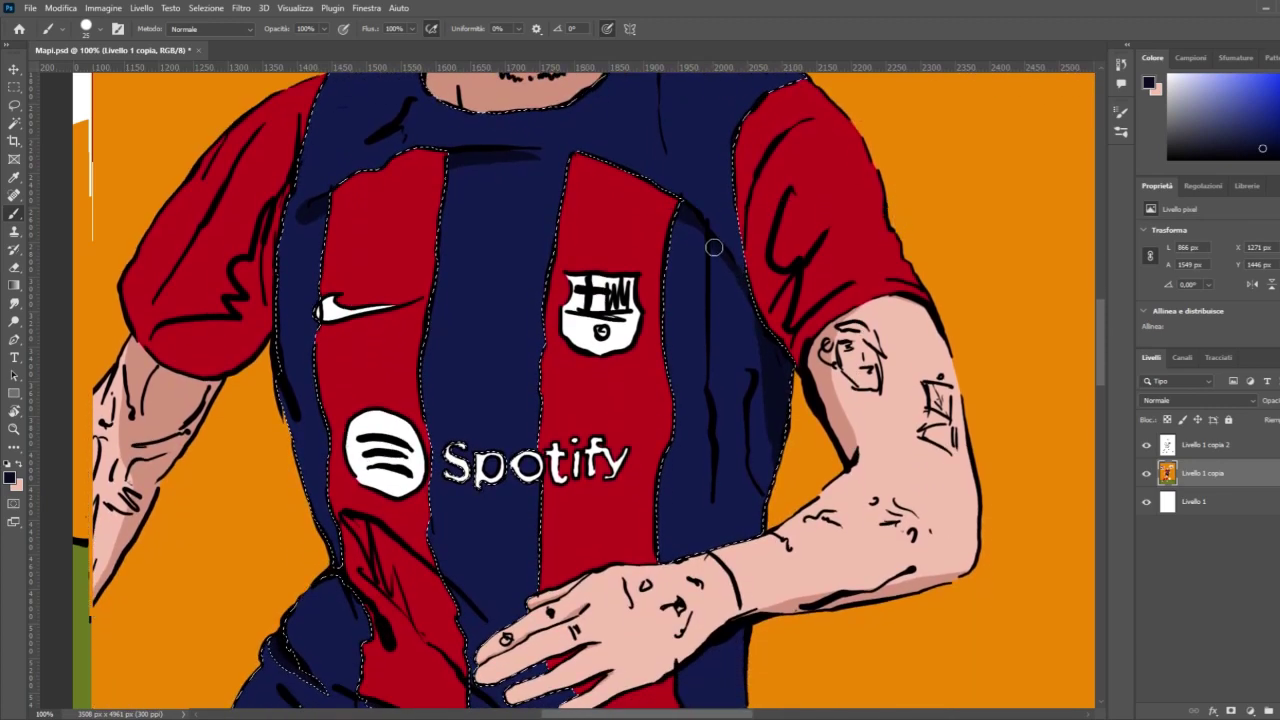
pyautogui.moveTo(718, 266)
pyautogui.mouseDown()
pyautogui.moveTo(716, 410)
pyautogui.moveTo(733, 530)
pyautogui.moveTo(750, 529)
pyautogui.moveTo(740, 495)
pyautogui.moveTo(743, 572)
pyautogui.moveTo(749, 479)
pyautogui.moveTo(772, 463)
pyautogui.moveTo(745, 485)
pyautogui.moveTo(722, 334)
pyautogui.moveTo(720, 376)
pyautogui.moveTo(716, 344)
pyautogui.moveTo(717, 359)
pyautogui.moveTo(725, 276)
pyautogui.moveTo(750, 407)
pyautogui.moveTo(741, 311)
pyautogui.moveTo(753, 344)
pyautogui.mouseUp()
pyautogui.moveTo(740, 293)
pyautogui.mouseDown()
pyautogui.moveTo(751, 346)
pyautogui.moveTo(758, 300)
pyautogui.mouseUp()
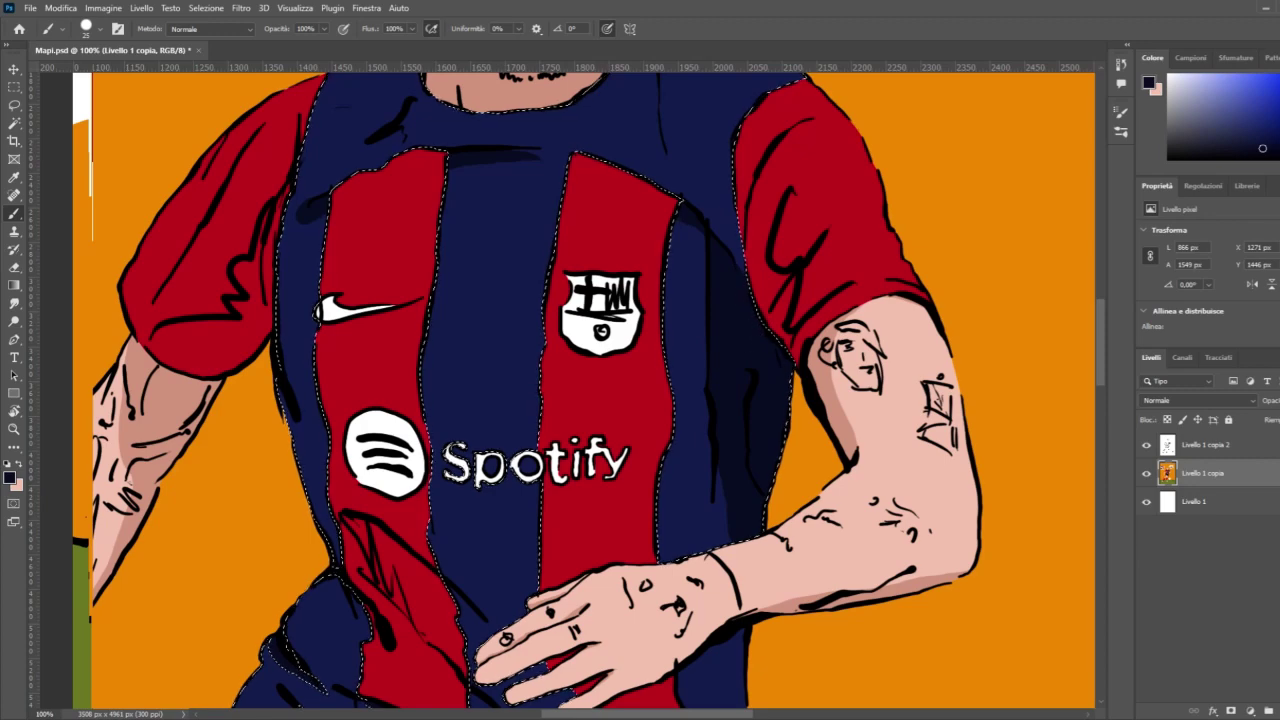
# Step: Fill the shirt's shoulder between the neckline and the swoosh-side sleeve in dark navy, down to the crease above the red stripe
pyautogui.scroll(-5, 780, 310)
pyautogui.scroll(-2, 808, 318)
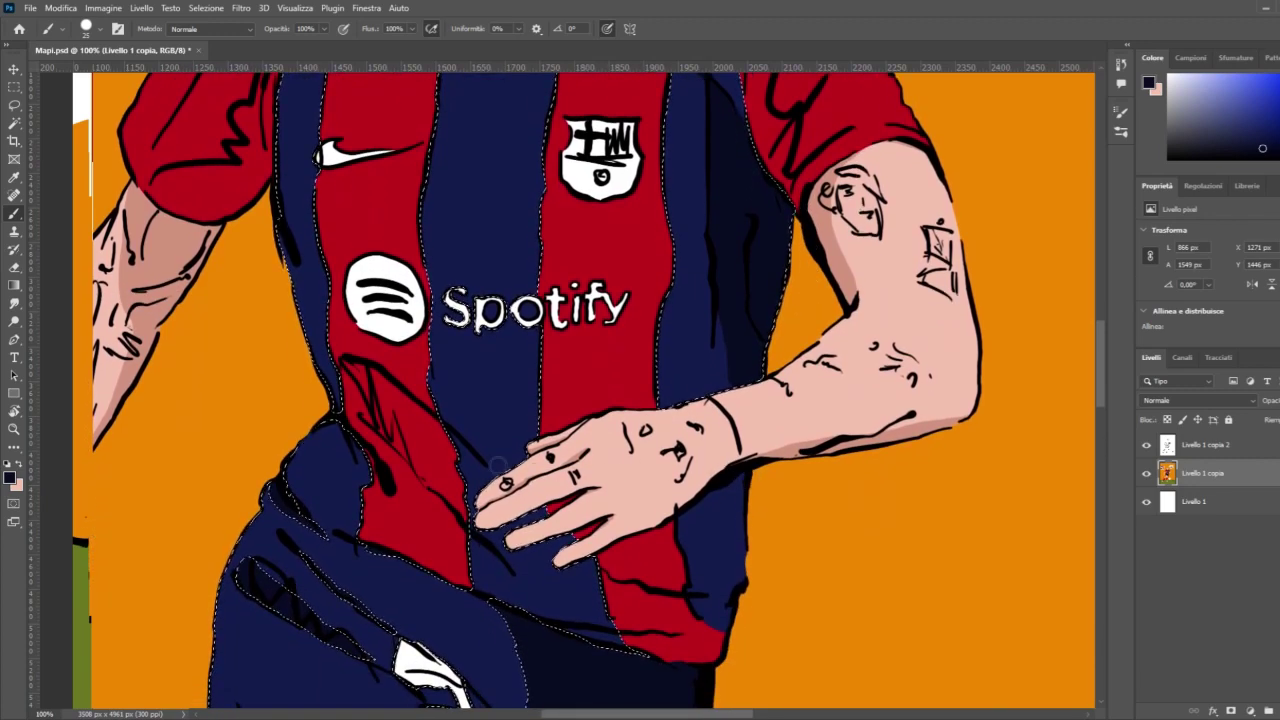
pyautogui.scroll(6, 257, 386)
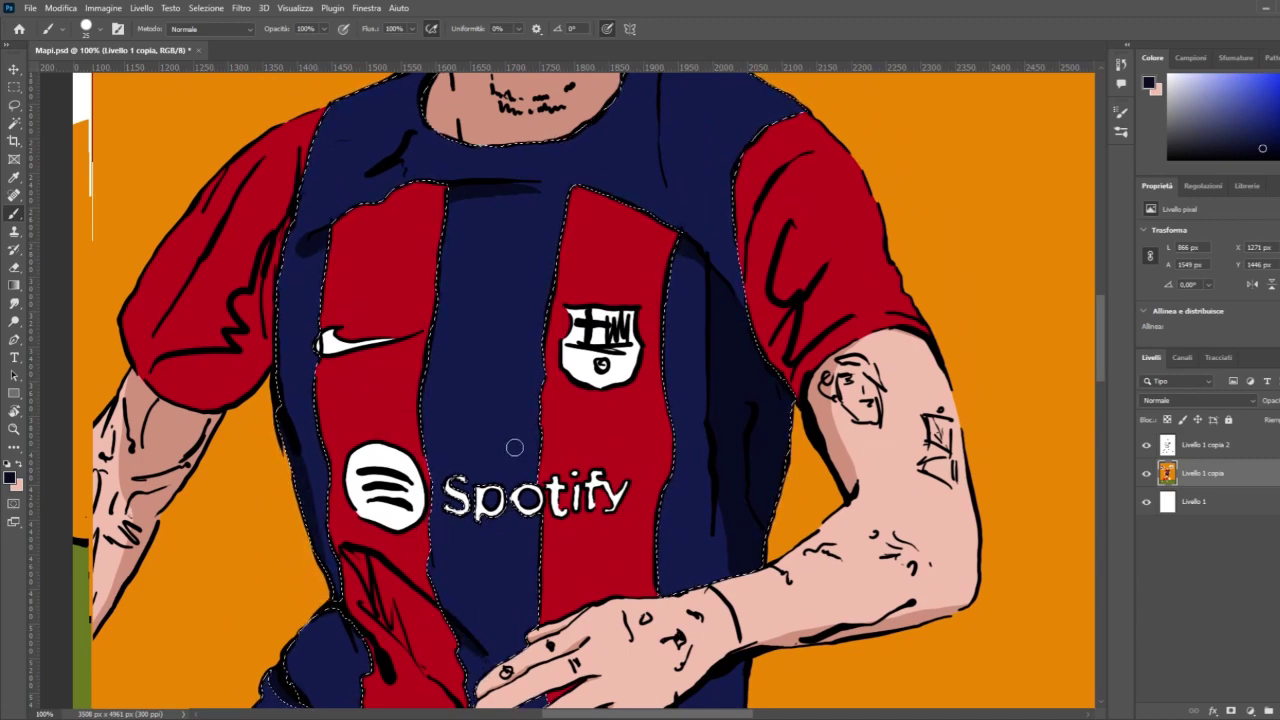
pyautogui.scroll(5, 731, 213)
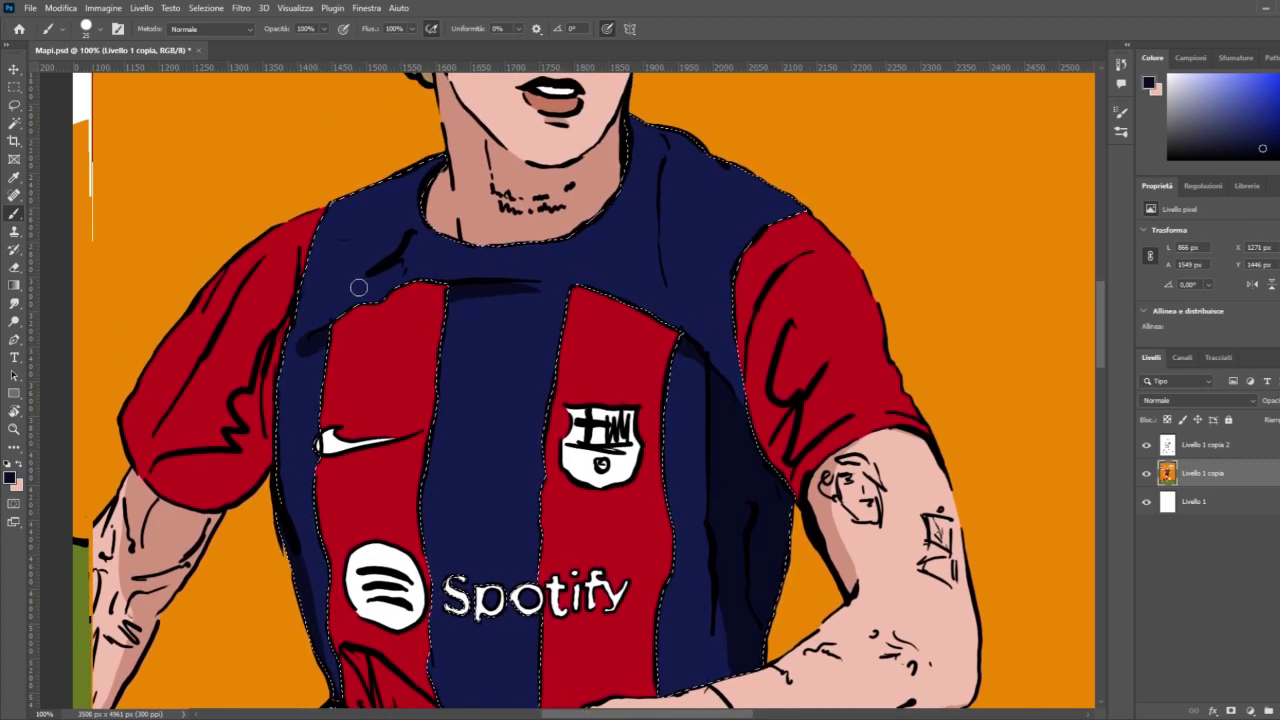
pyautogui.moveTo(357, 286); pyautogui.dragTo(385, 271)
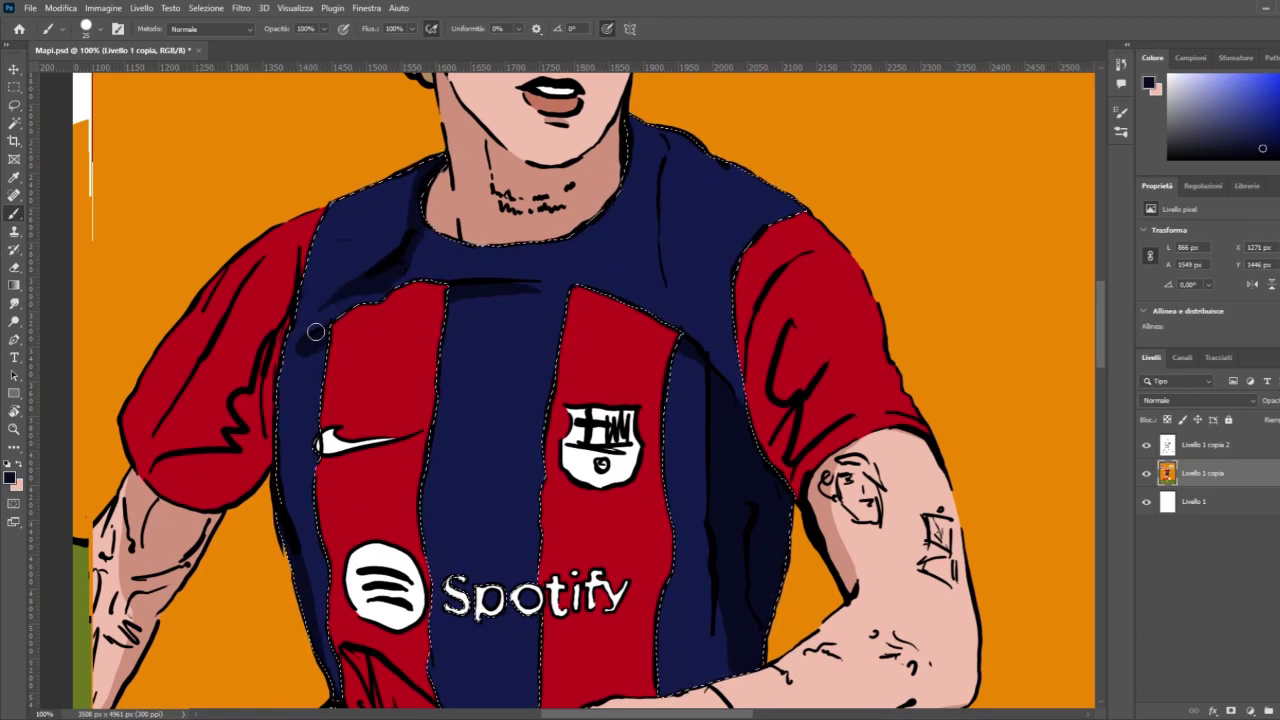
pyautogui.moveTo(314, 331)
pyautogui.mouseDown()
pyautogui.moveTo(404, 243)
pyautogui.moveTo(337, 291)
pyautogui.mouseUp()
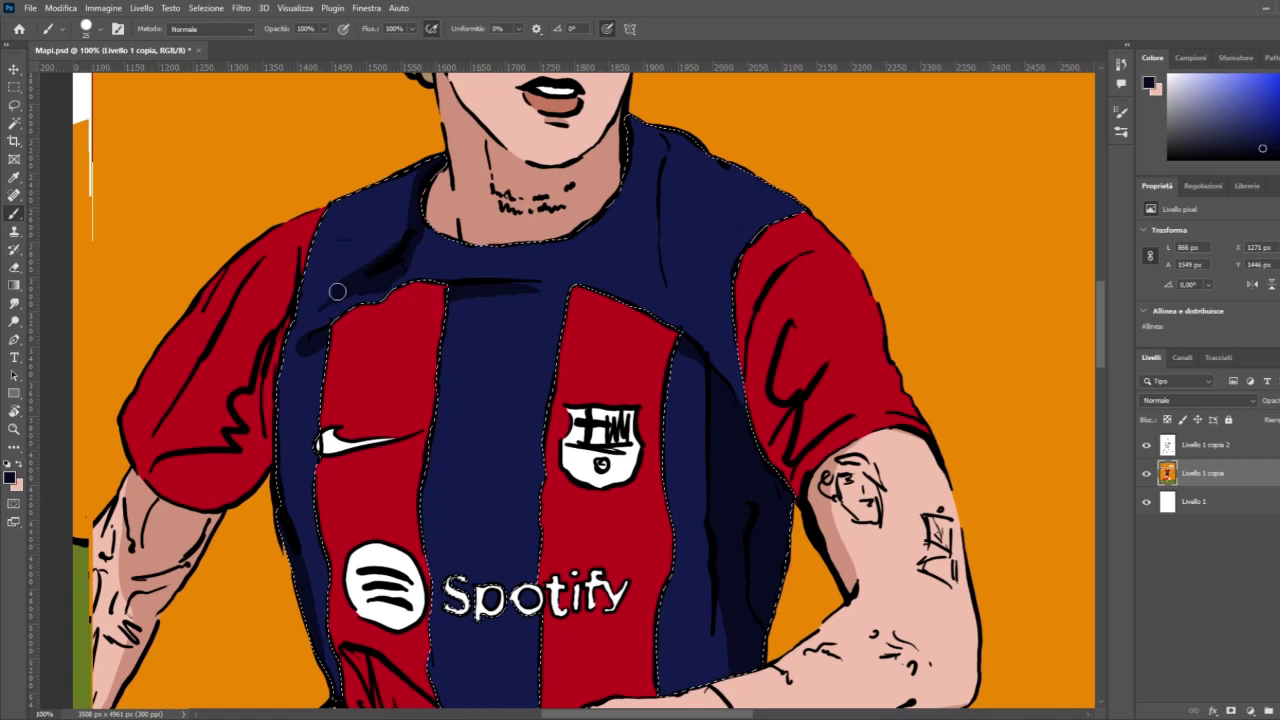
pyautogui.moveTo(359, 188)
pyautogui.mouseDown()
pyautogui.moveTo(423, 166)
pyautogui.moveTo(386, 284)
pyautogui.mouseUp()
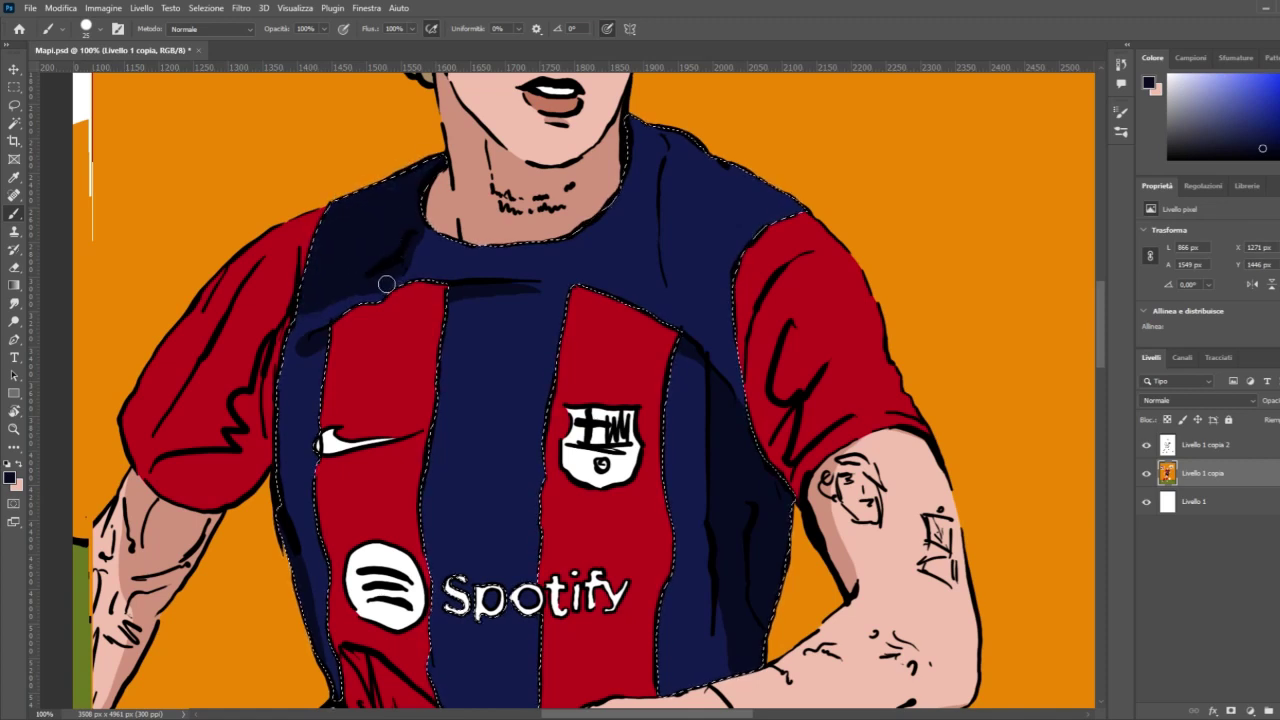
# Step: Shade the vertical crease on the crest-side shoulder and the edges near the neckline and sleeve in dark navy
pyautogui.moveTo(467, 245)
pyautogui.mouseDown()
pyautogui.moveTo(554, 227)
pyautogui.moveTo(417, 241)
pyautogui.moveTo(431, 231)
pyautogui.moveTo(521, 246)
pyautogui.moveTo(563, 233)
pyautogui.mouseUp()
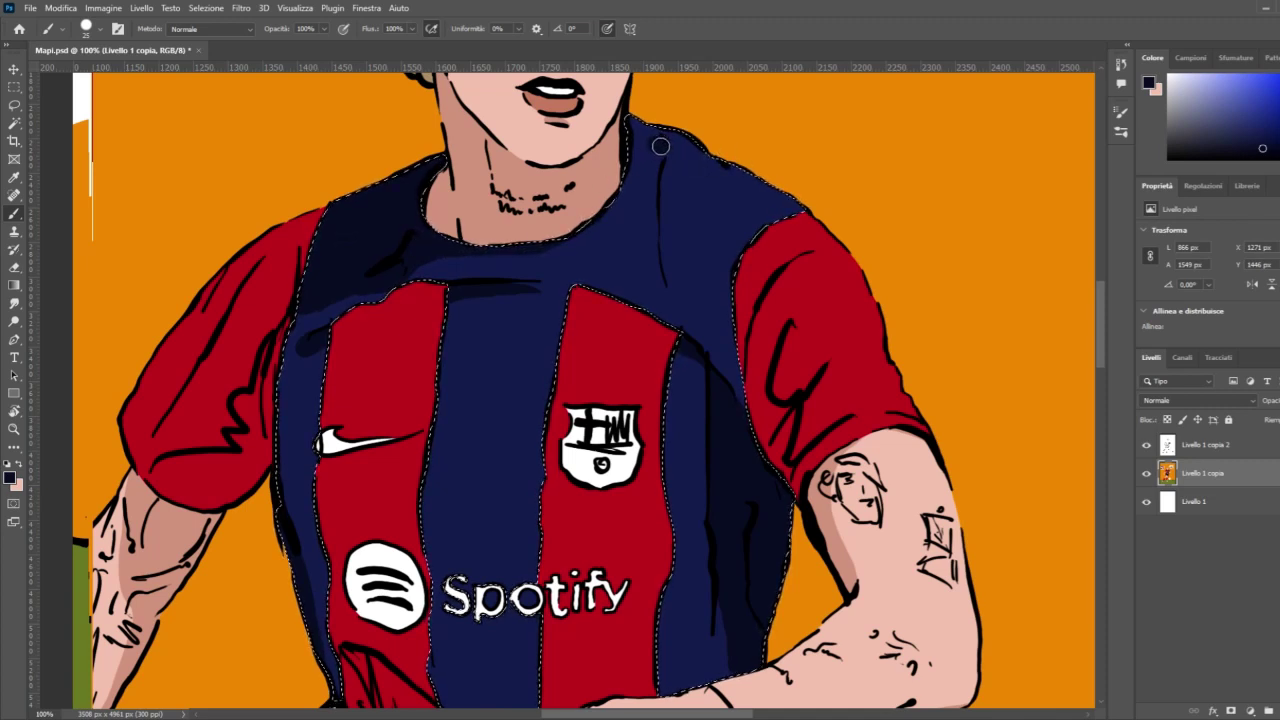
pyautogui.moveTo(655, 141)
pyautogui.mouseDown()
pyautogui.moveTo(659, 290)
pyautogui.moveTo(668, 284)
pyautogui.moveTo(737, 396)
pyautogui.moveTo(766, 400)
pyautogui.moveTo(747, 392)
pyautogui.moveTo(735, 338)
pyautogui.moveTo(741, 388)
pyautogui.mouseUp()
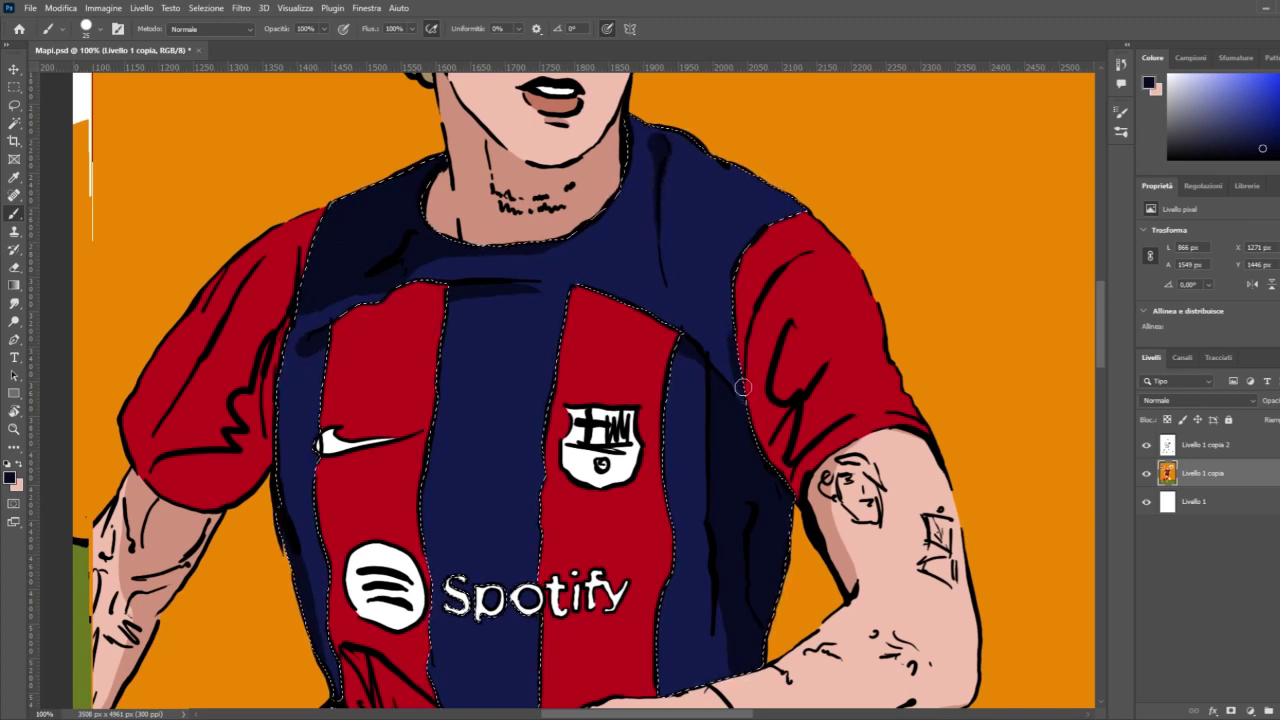
pyautogui.moveTo(733, 338)
pyautogui.mouseDown()
pyautogui.moveTo(734, 305)
pyautogui.moveTo(784, 228)
pyautogui.moveTo(792, 245)
pyautogui.moveTo(782, 267)
pyautogui.moveTo(743, 189)
pyautogui.mouseUp()
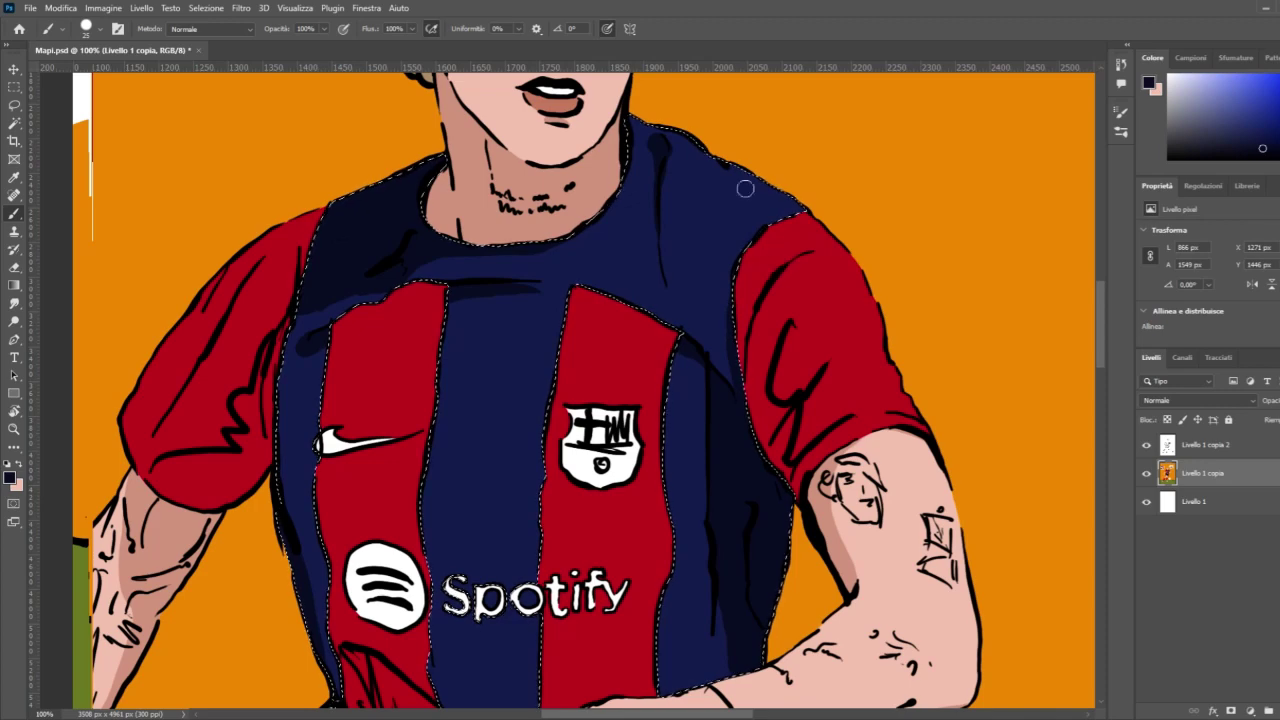
# Step: Shade the shirt's outer navy strip from the swoosh-side armpit down to the waist in dark navy, then clear the selection
pyautogui.hotkey('ctrl', '-')
pyautogui.hotkey('ctrl', '-')
pyautogui.hotkey('ctrl', '-')
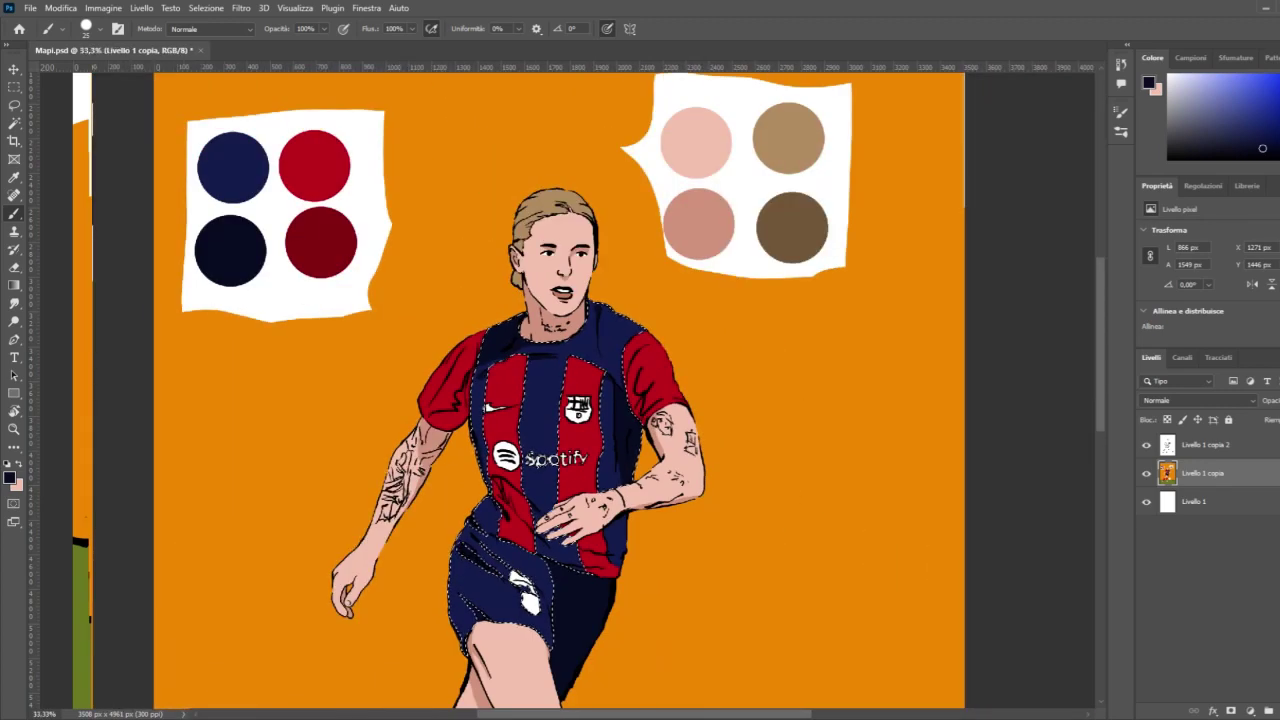
pyautogui.hotkey('ctrl', '+')
pyautogui.hotkey('ctrl', '+')
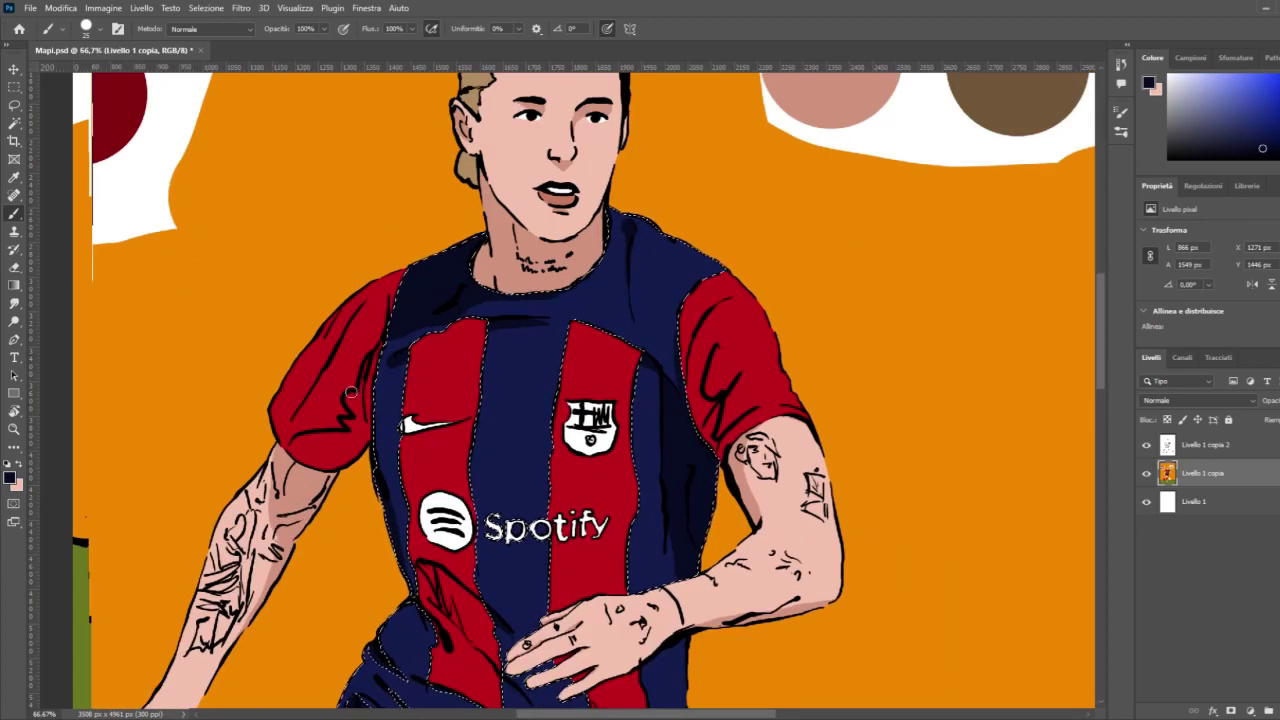
pyautogui.moveTo(408, 324)
pyautogui.mouseDown()
pyautogui.moveTo(392, 359)
pyautogui.moveTo(467, 302)
pyautogui.mouseUp()
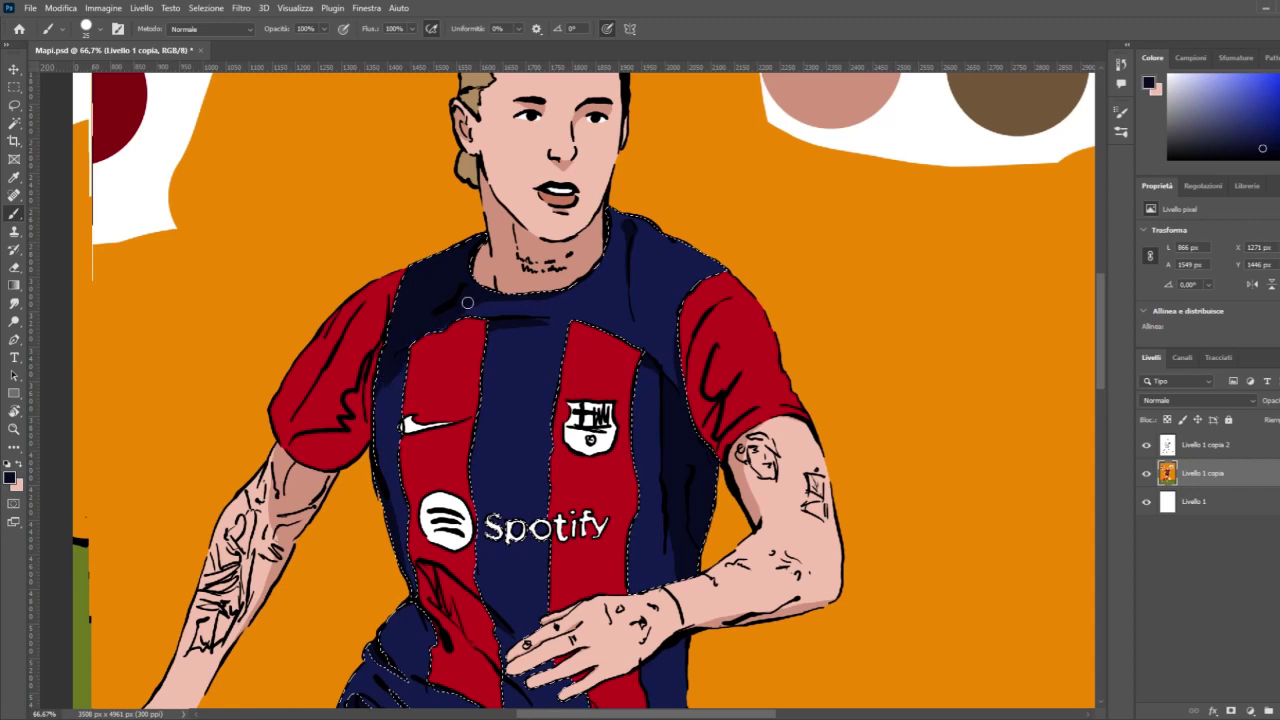
pyautogui.moveTo(411, 371); pyautogui.dragTo(375, 485)
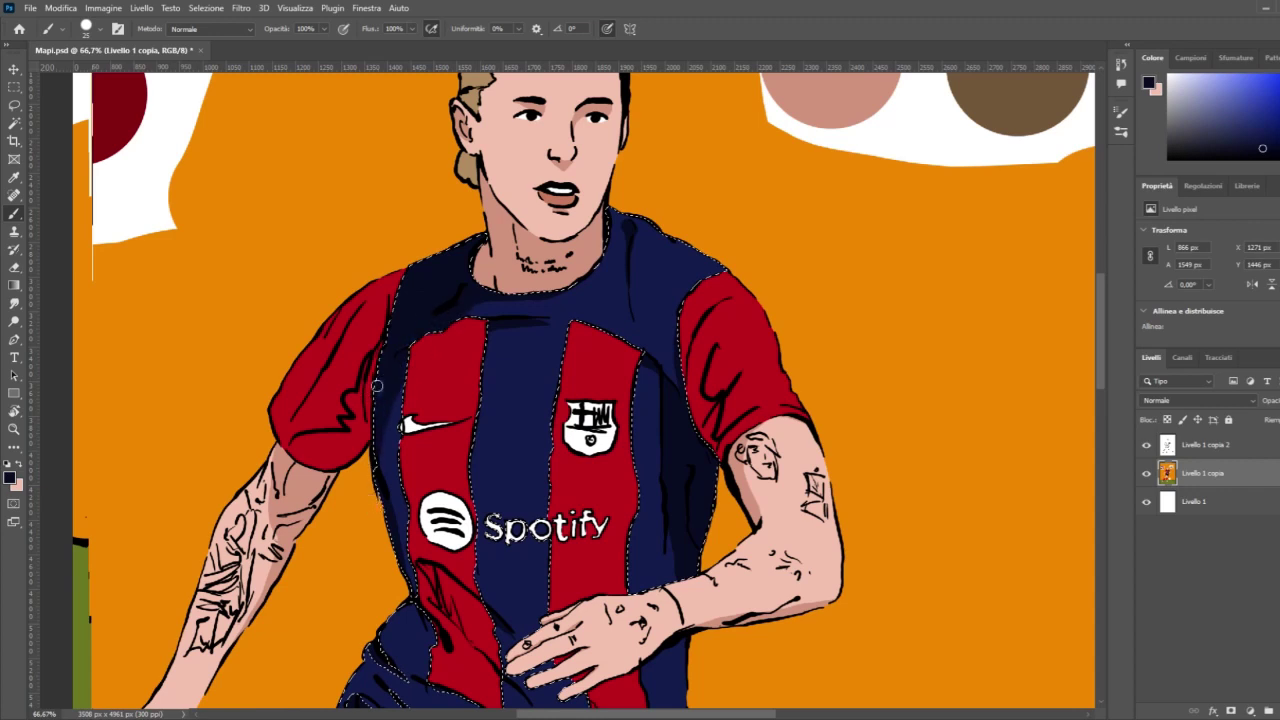
pyautogui.moveTo(400, 368)
pyautogui.mouseDown()
pyautogui.moveTo(394, 530)
pyautogui.moveTo(399, 396)
pyautogui.moveTo(411, 550)
pyautogui.moveTo(394, 495)
pyautogui.moveTo(399, 527)
pyautogui.mouseUp()
pyautogui.moveTo(425, 611)
pyautogui.mouseDown()
pyautogui.moveTo(412, 600)
pyautogui.moveTo(439, 649)
pyautogui.moveTo(405, 612)
pyautogui.moveTo(380, 654)
pyautogui.moveTo(415, 685)
pyautogui.moveTo(395, 630)
pyautogui.moveTo(390, 680)
pyautogui.moveTo(380, 655)
pyautogui.mouseUp()
pyautogui.hotkey('ctrl', '-')
pyautogui.hotkey('ctrl', '-')
pyautogui.hotkey('ctrl', '-')
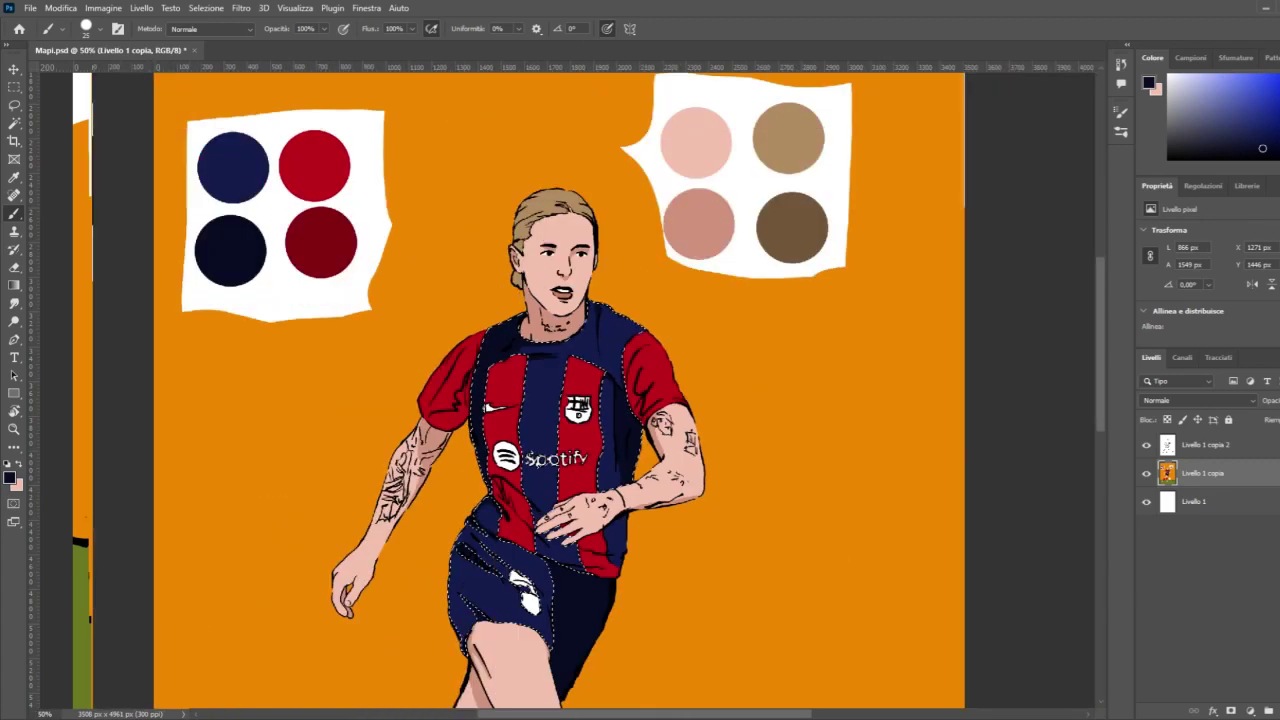
pyautogui.click(14, 122)
pyautogui.hotkey('ctrl', 'd')
pyautogui.scroll(-3, 263, 441)
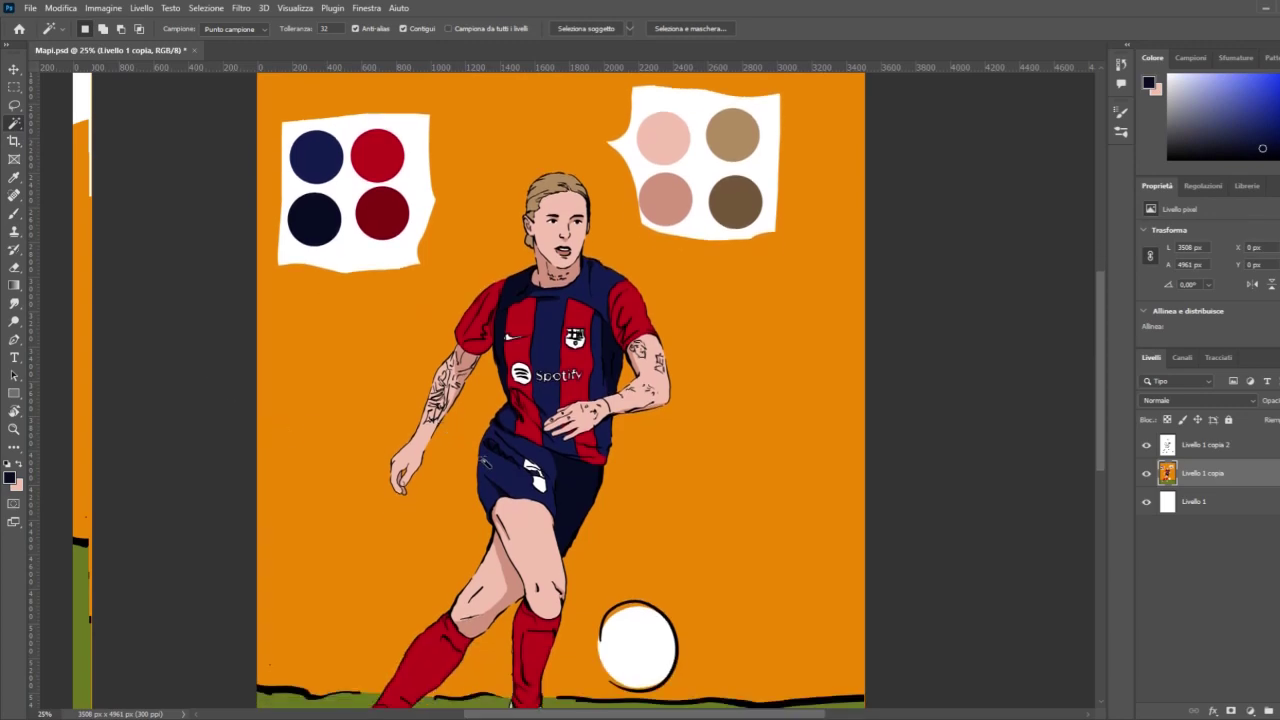
# Step: Sample the lighter navy of the kit and touch up the hip edge where the shirt hem meets the shorts
pyautogui.hotkey('ctrl', '+')
pyautogui.hotkey('ctrl', '+')
pyautogui.hotkey('ctrl', '+')
pyautogui.hotkey('ctrl', '+')
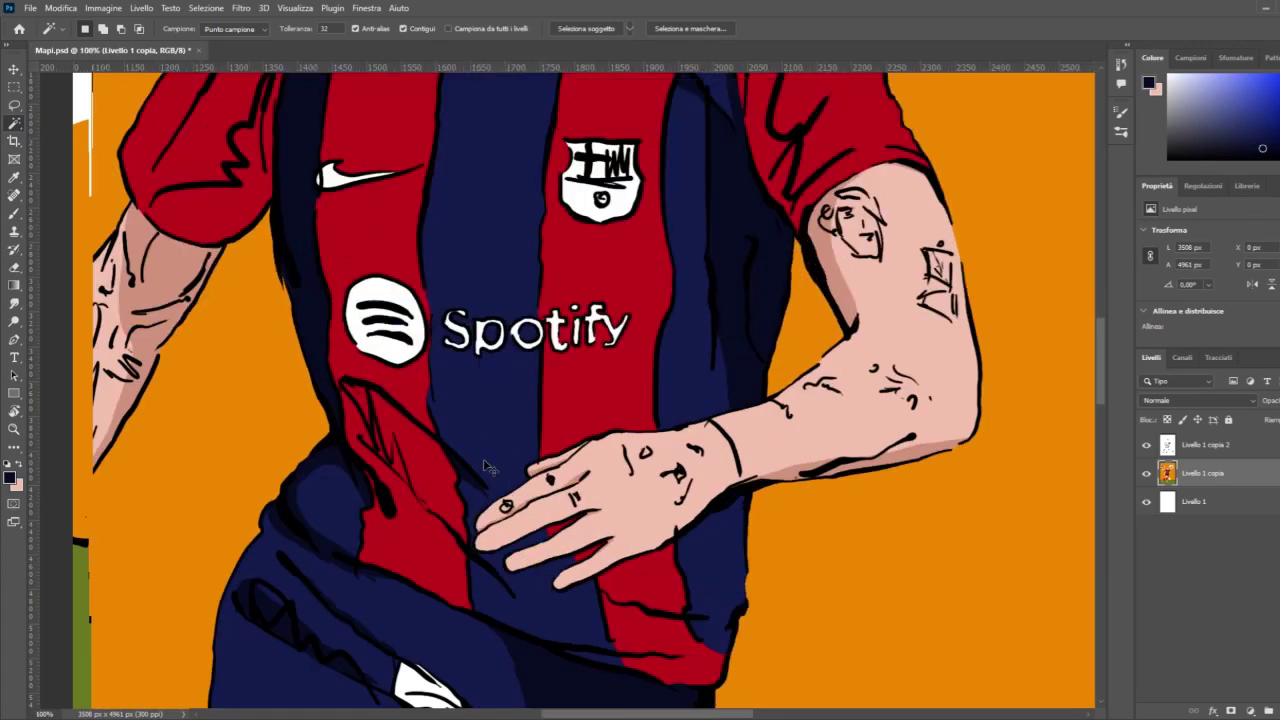
pyautogui.scroll(-3, 484, 461)
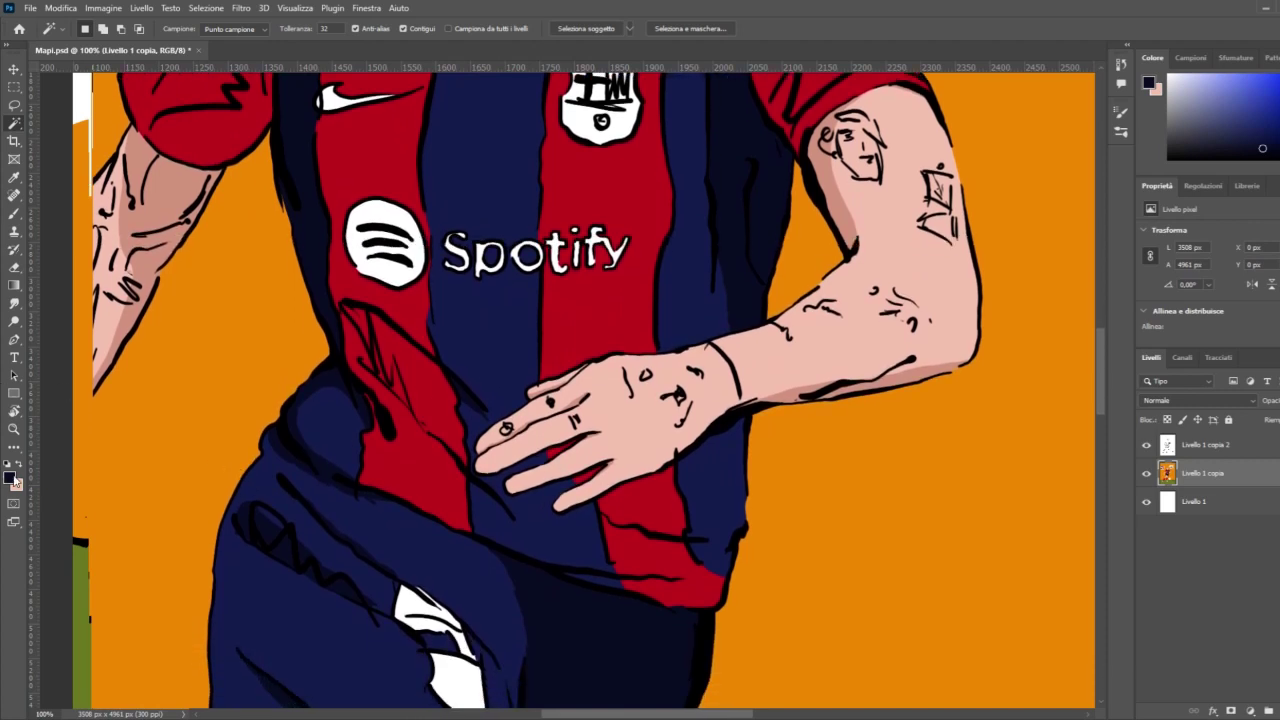
pyautogui.press('i')
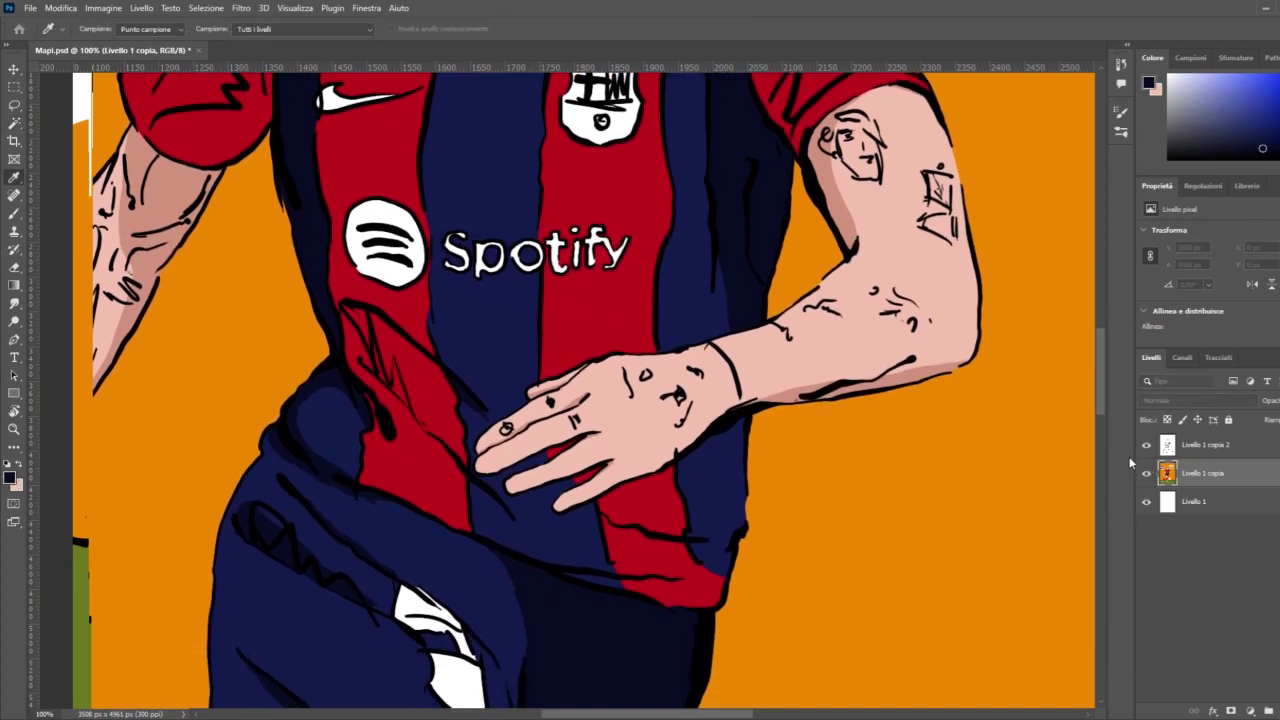
pyautogui.click(17, 213)
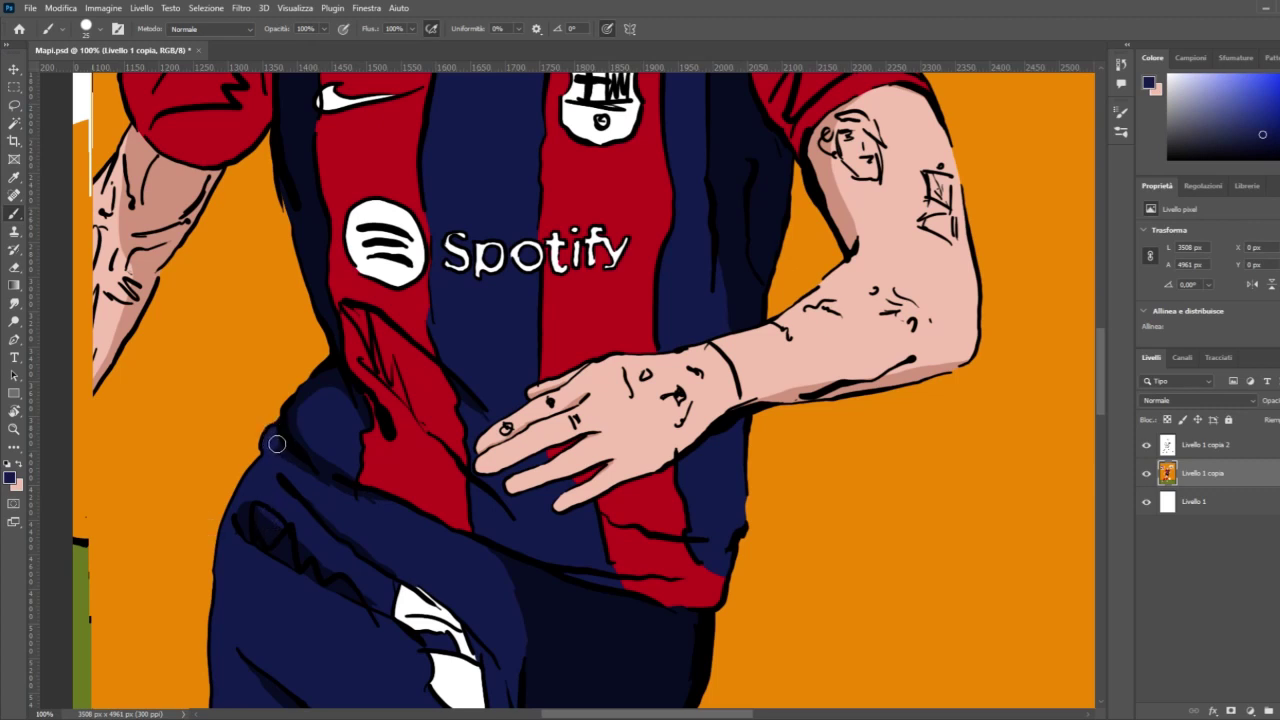
pyautogui.moveTo(277, 443); pyautogui.dragTo(299, 472)
# Step: Save the document with the shaded navy kit
pyautogui.hotkey('ctrl', '-')
pyautogui.hotkey('ctrl', '-')
pyautogui.hotkey('ctrl', '-')
pyautogui.hotkey('ctrl', '-')
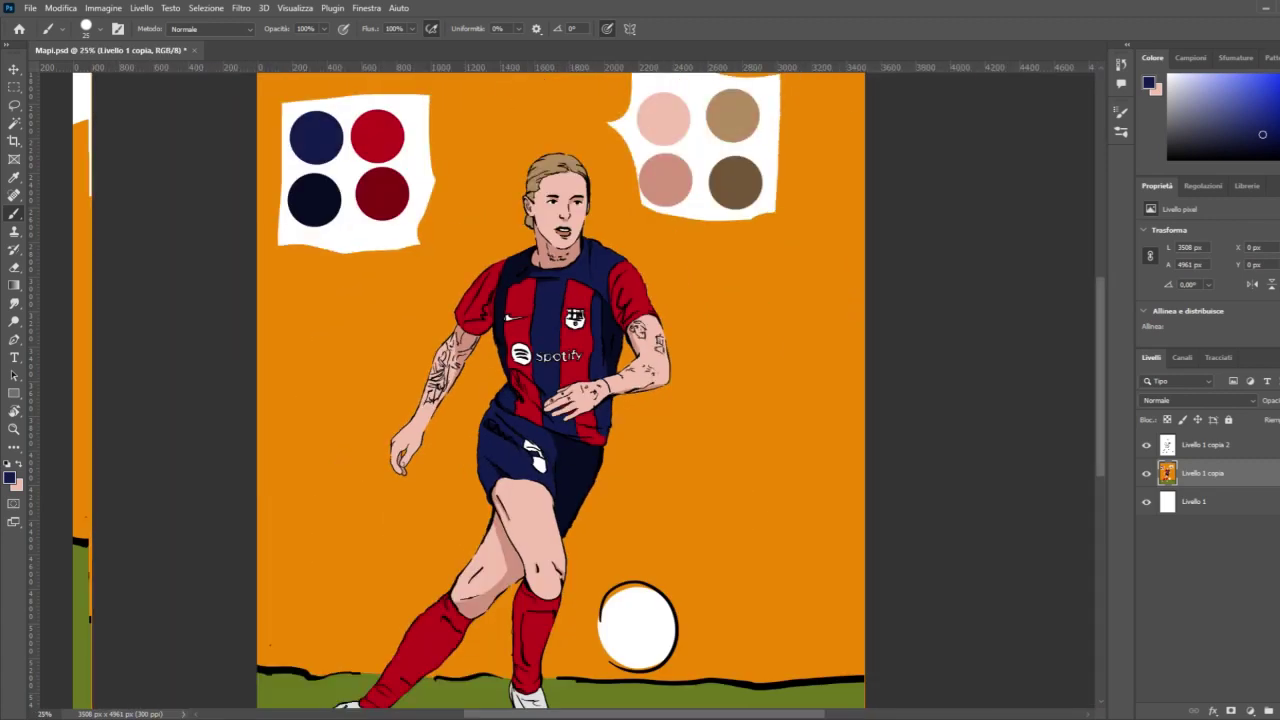
pyautogui.scroll(2, 560, 390)
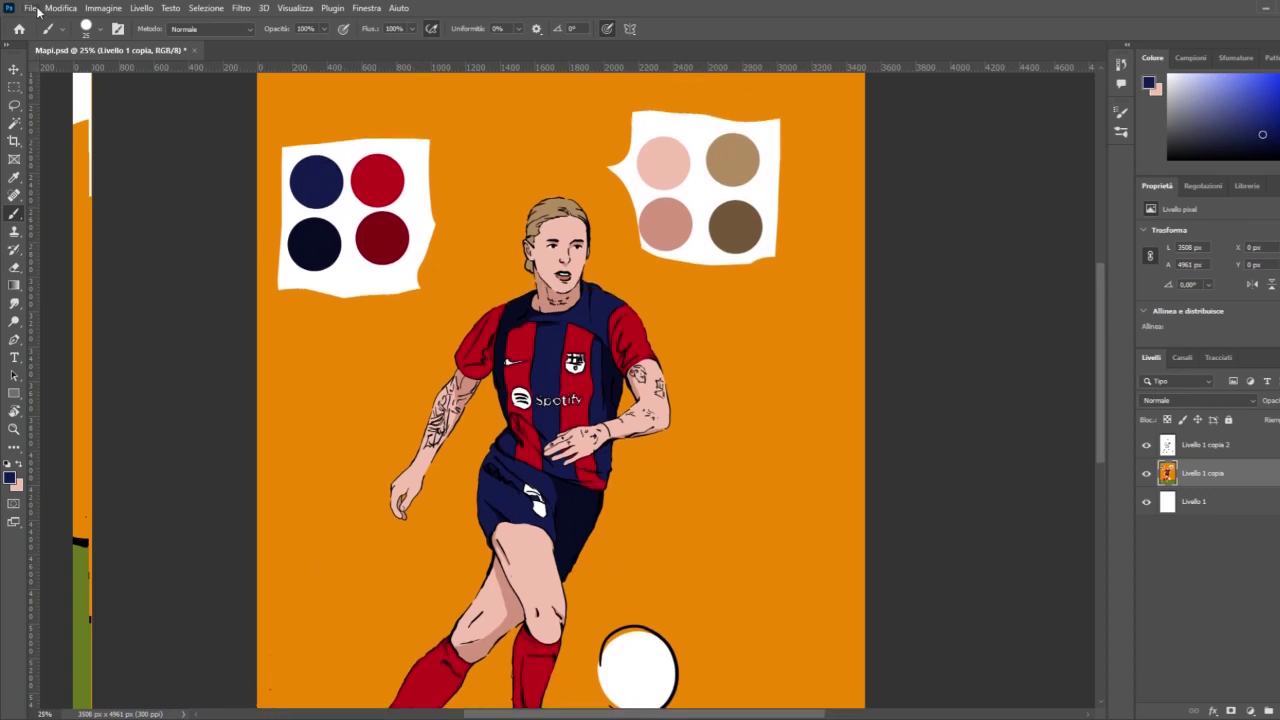
pyautogui.scroll(-3, 706, 416)
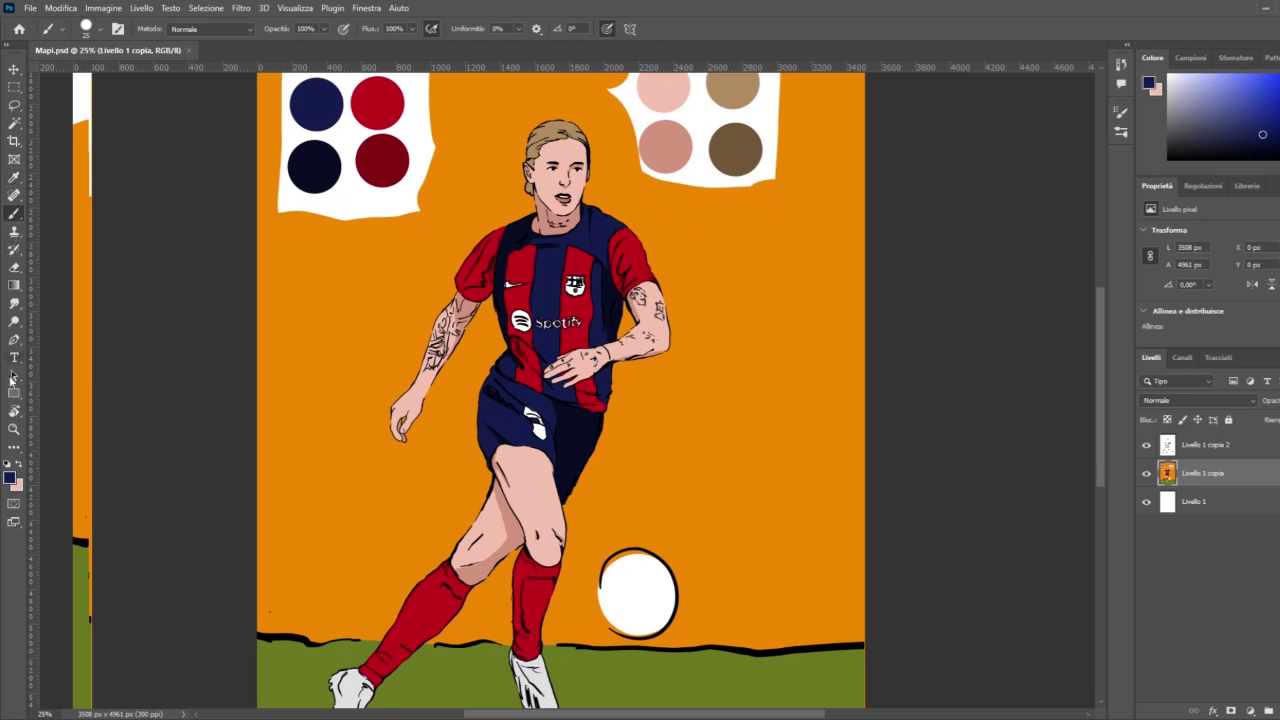
# Step: Select the shirt's navy areas around the hem and center stripe, sample the dark navy, and shade the folds below the hand
pyautogui.click(14, 428)
pyautogui.click(567, 414)
pyautogui.click(601, 366)
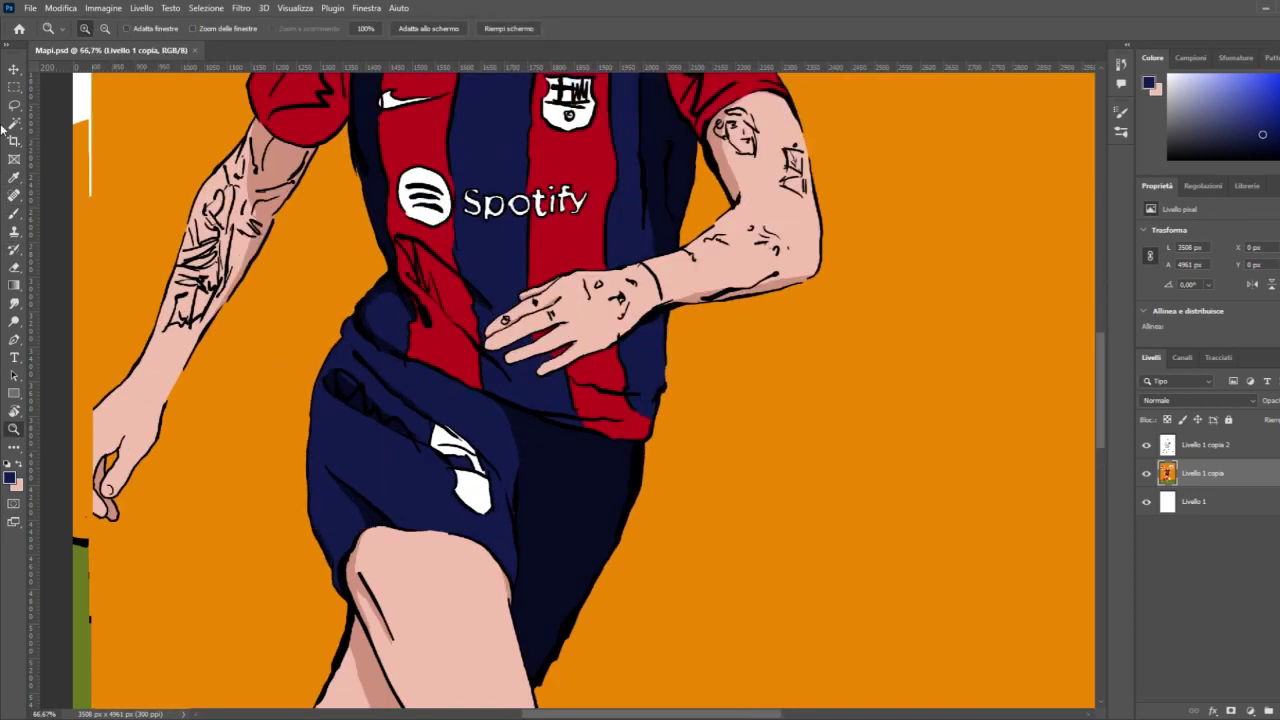
pyautogui.click(14, 124)
pyautogui.click(645, 352)
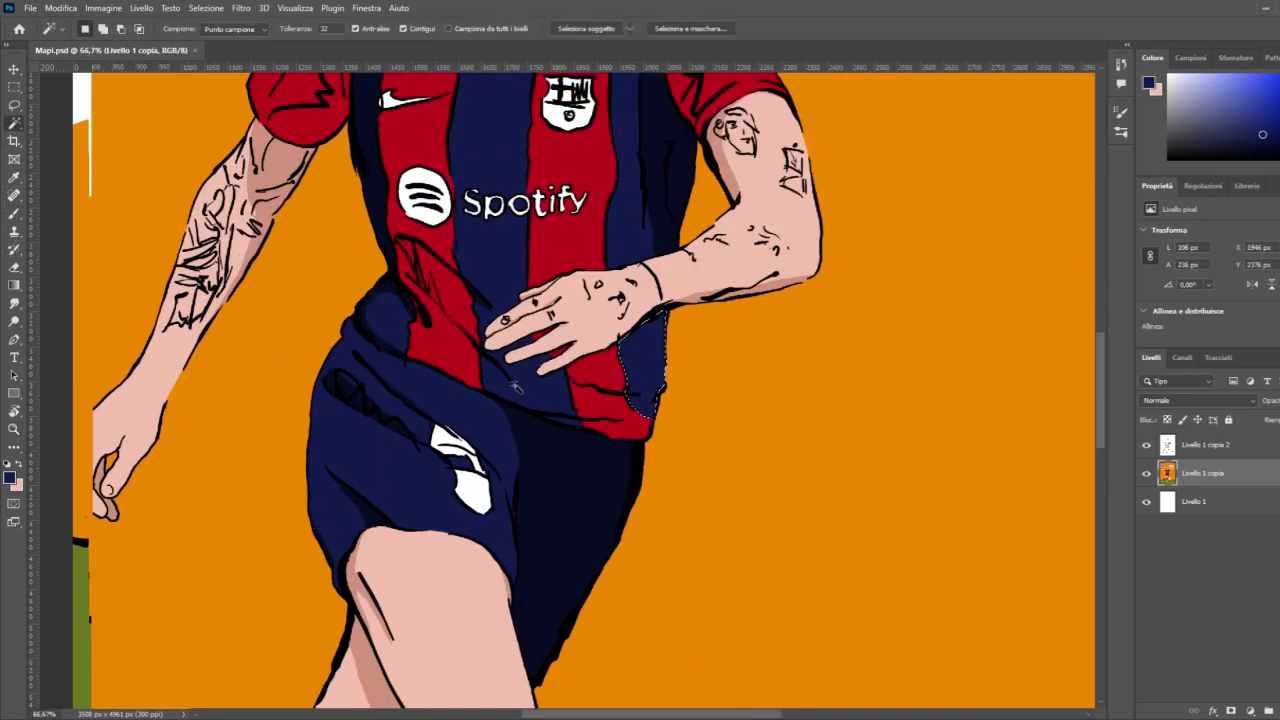
pyautogui.keyDown('shift'); pyautogui.click(543, 399); pyautogui.keyUp('shift')
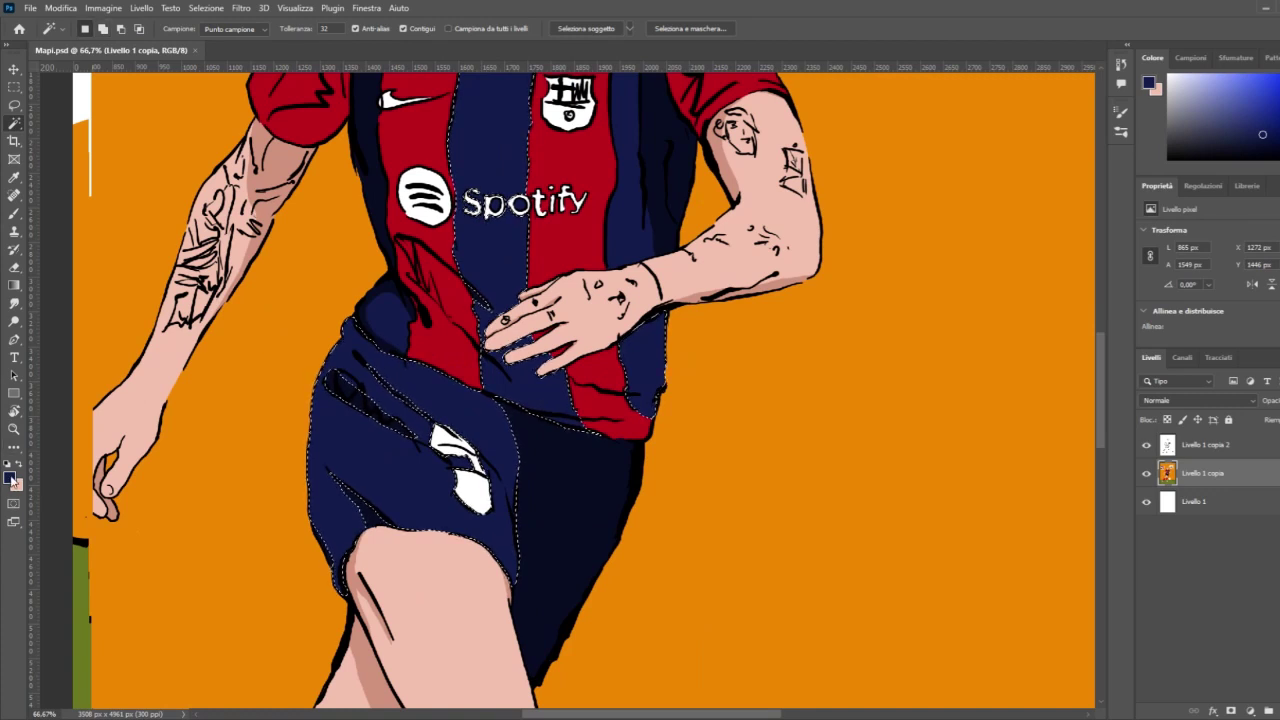
pyautogui.press('i')
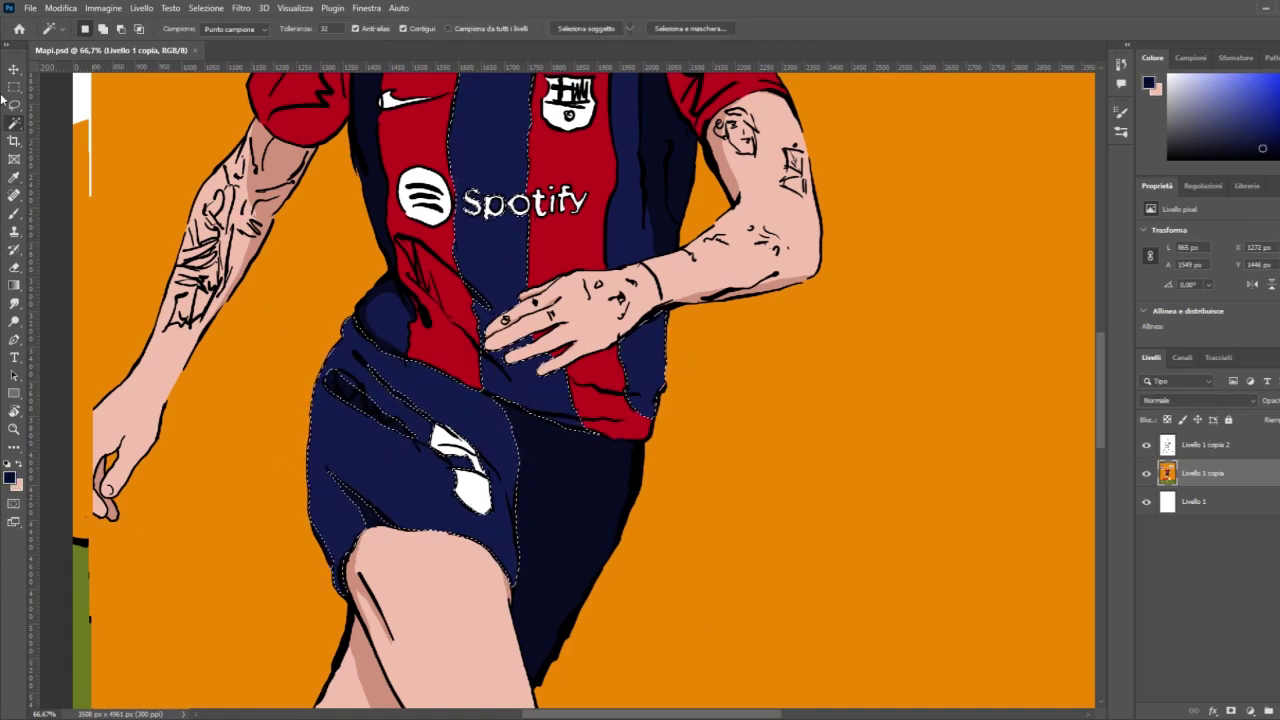
pyautogui.click(14, 215)
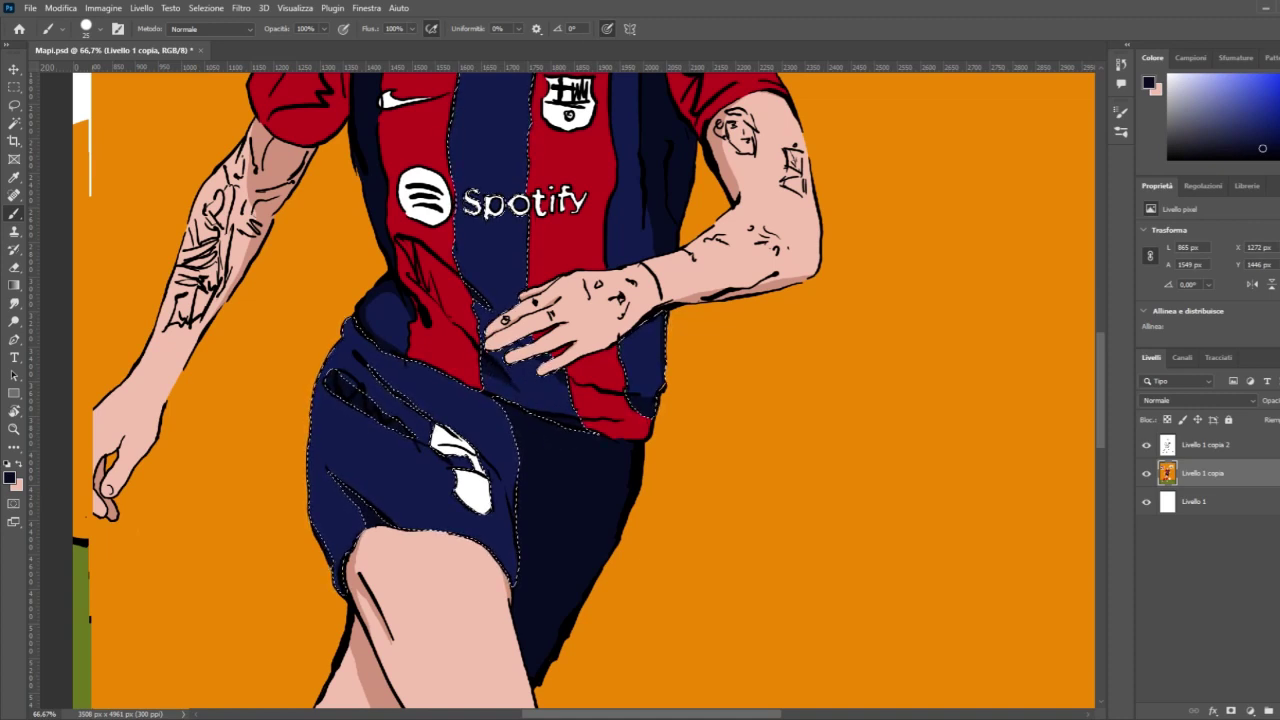
# Step: Clear the selection on the navy kit and save the document
pyautogui.hotkey('ctrl', '-')
pyautogui.hotkey('ctrl', '-')
pyautogui.hotkey('ctrl', '-')
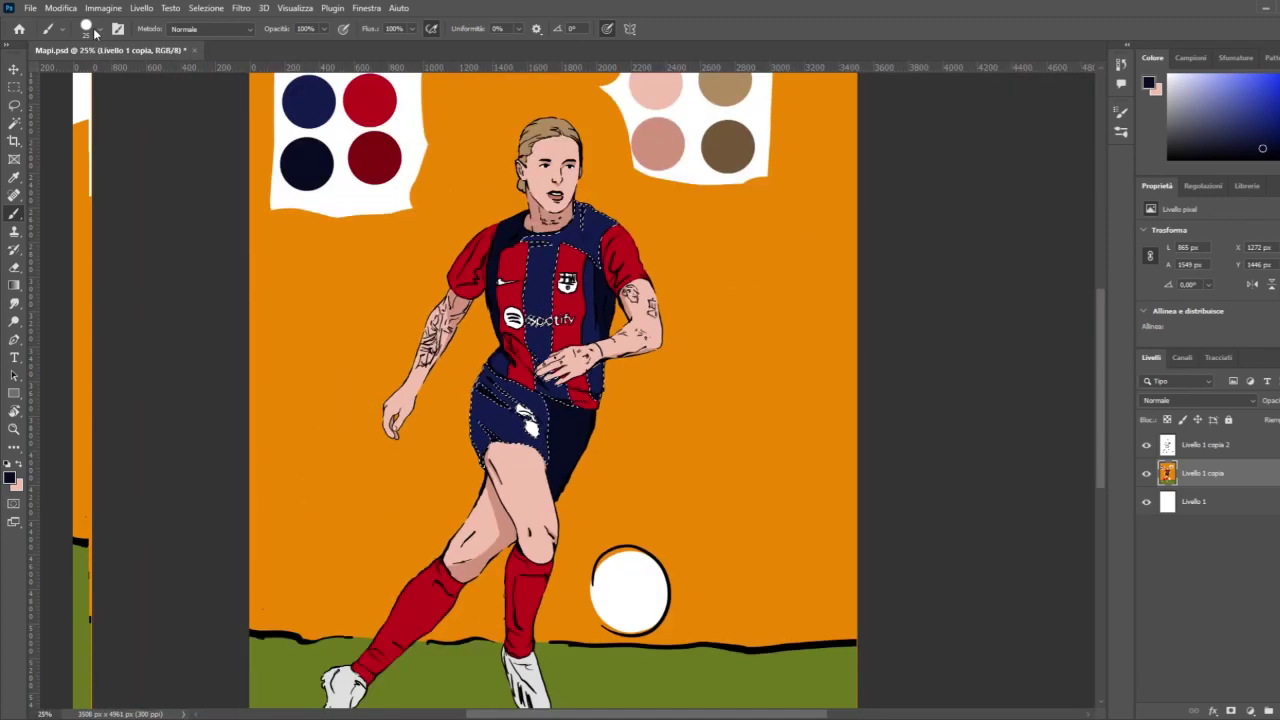
pyautogui.click(12, 120)
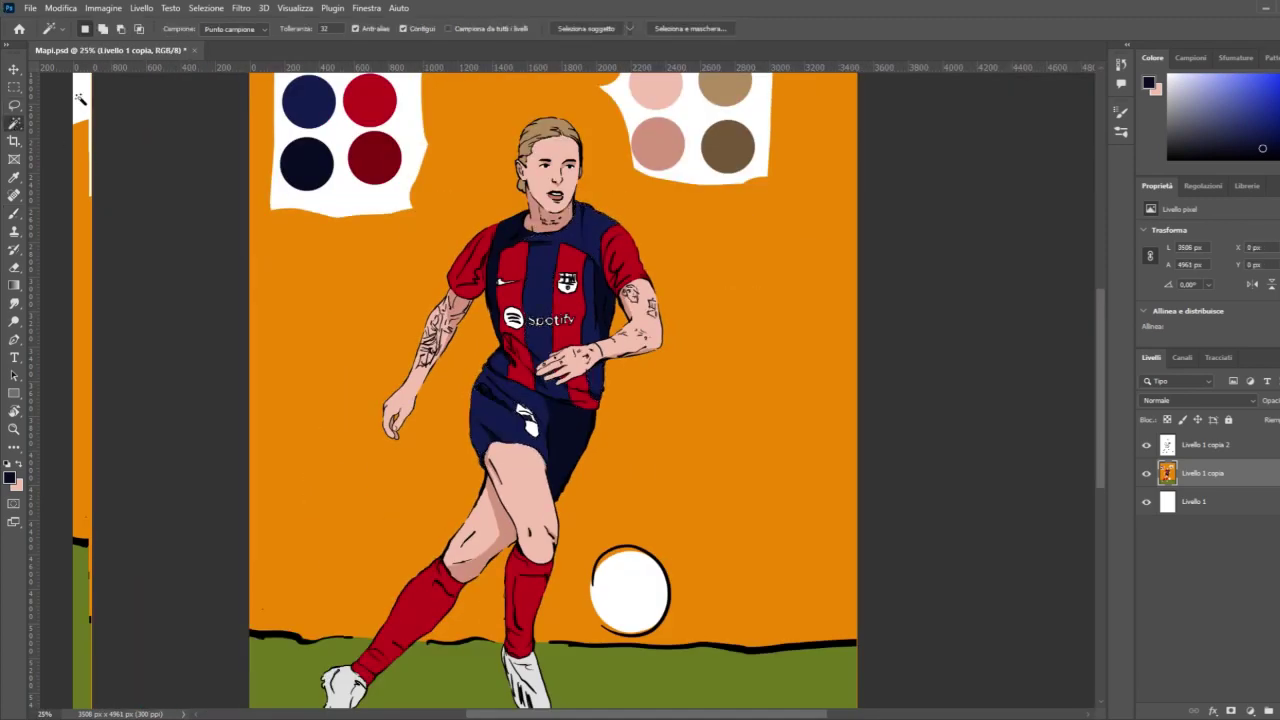
pyautogui.click(173, 207)
pyautogui.scroll(1, 173, 207)
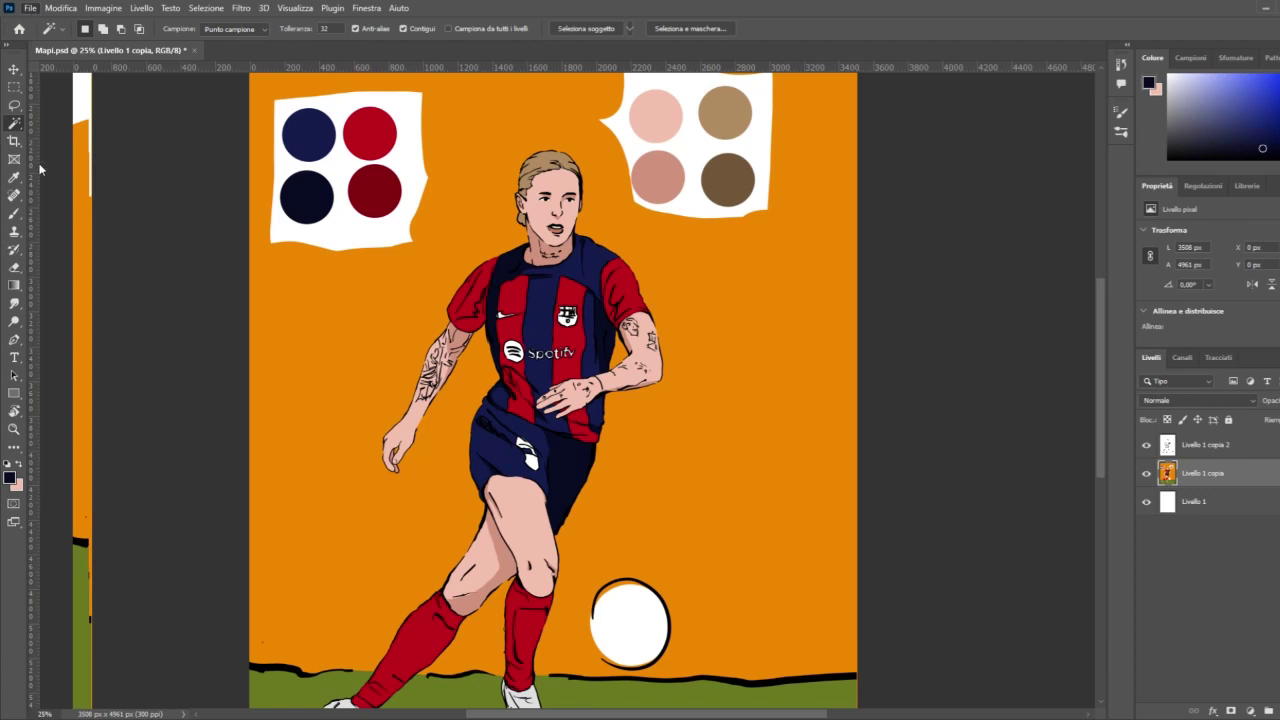
# Step: Sample the dark red swatch and select both red sleeves and the two red chest stripes of the shirt
pyautogui.press('i')
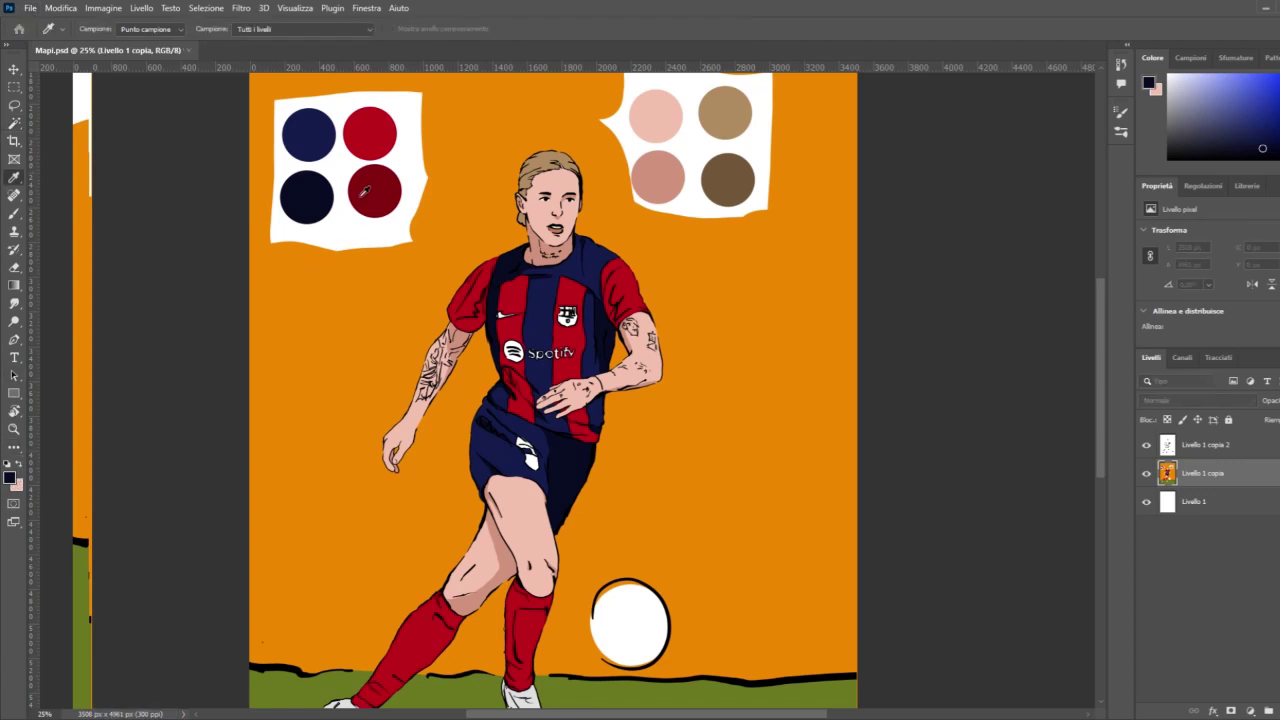
pyautogui.press('w')
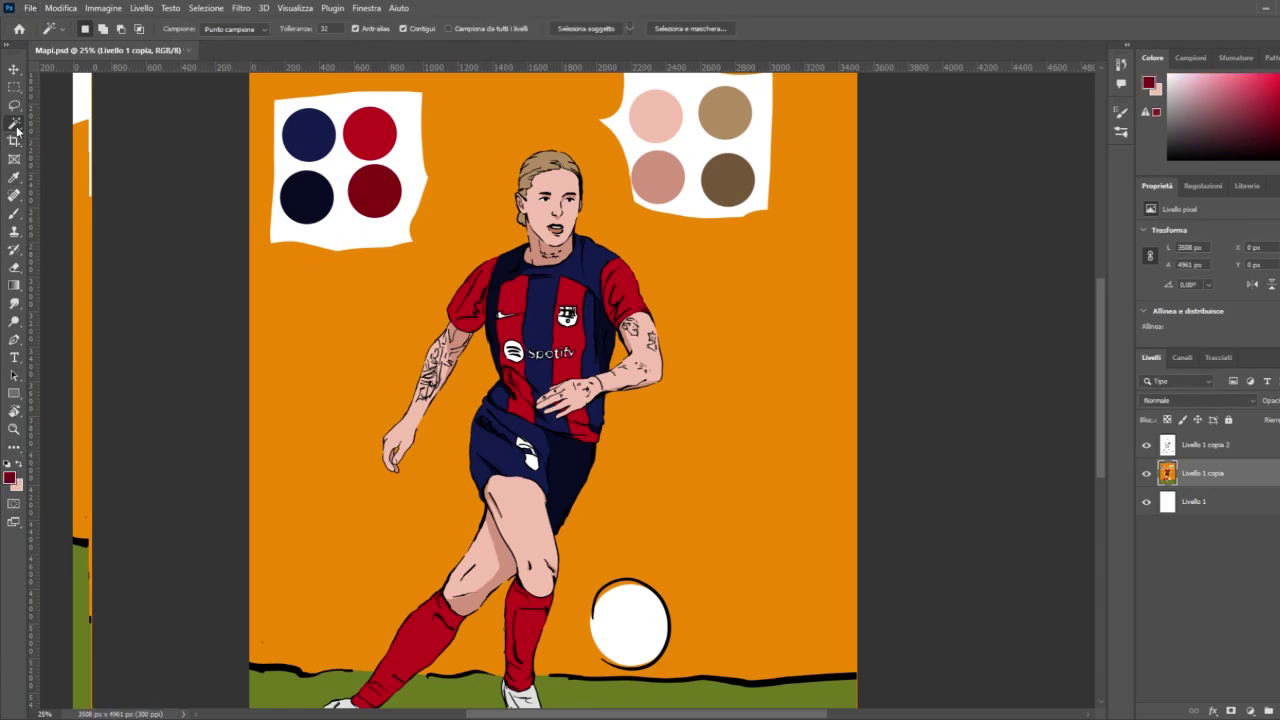
pyautogui.click(480, 292)
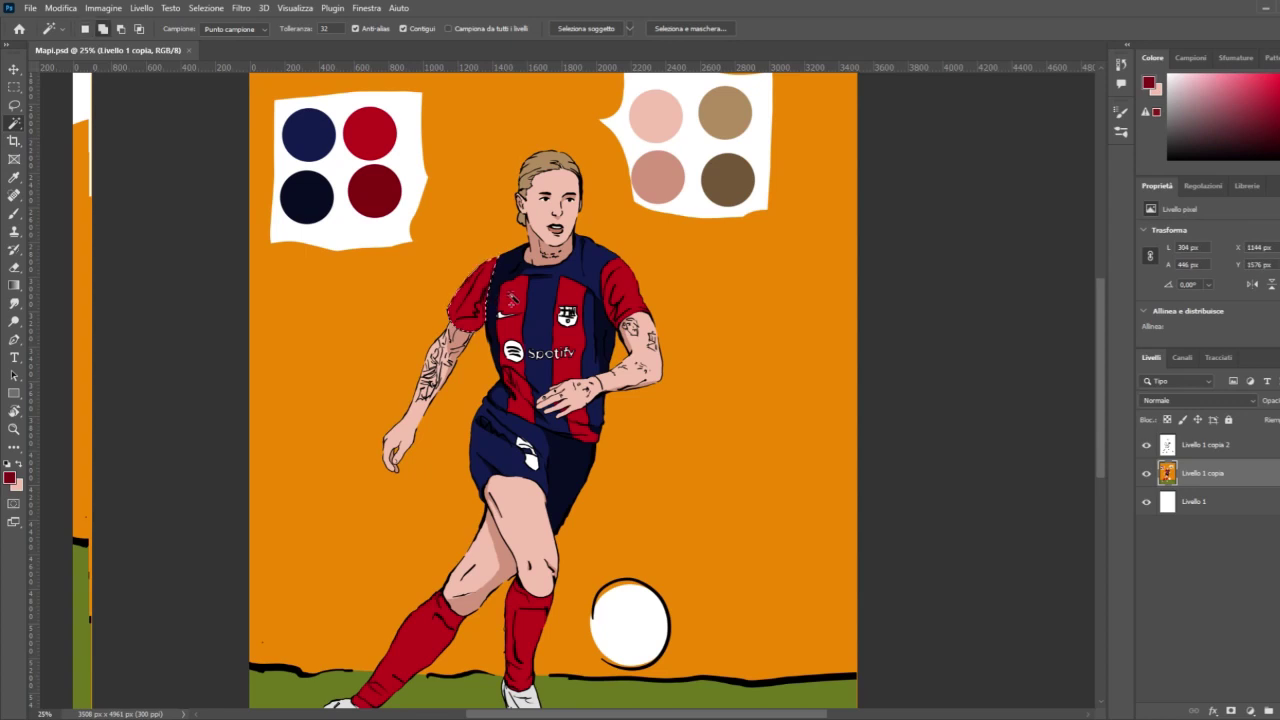
pyautogui.keyDown('shift'); pyautogui.click(508, 300); pyautogui.keyUp('shift')
pyautogui.keyDown('shift'); pyautogui.click(565, 330); pyautogui.keyUp('shift')
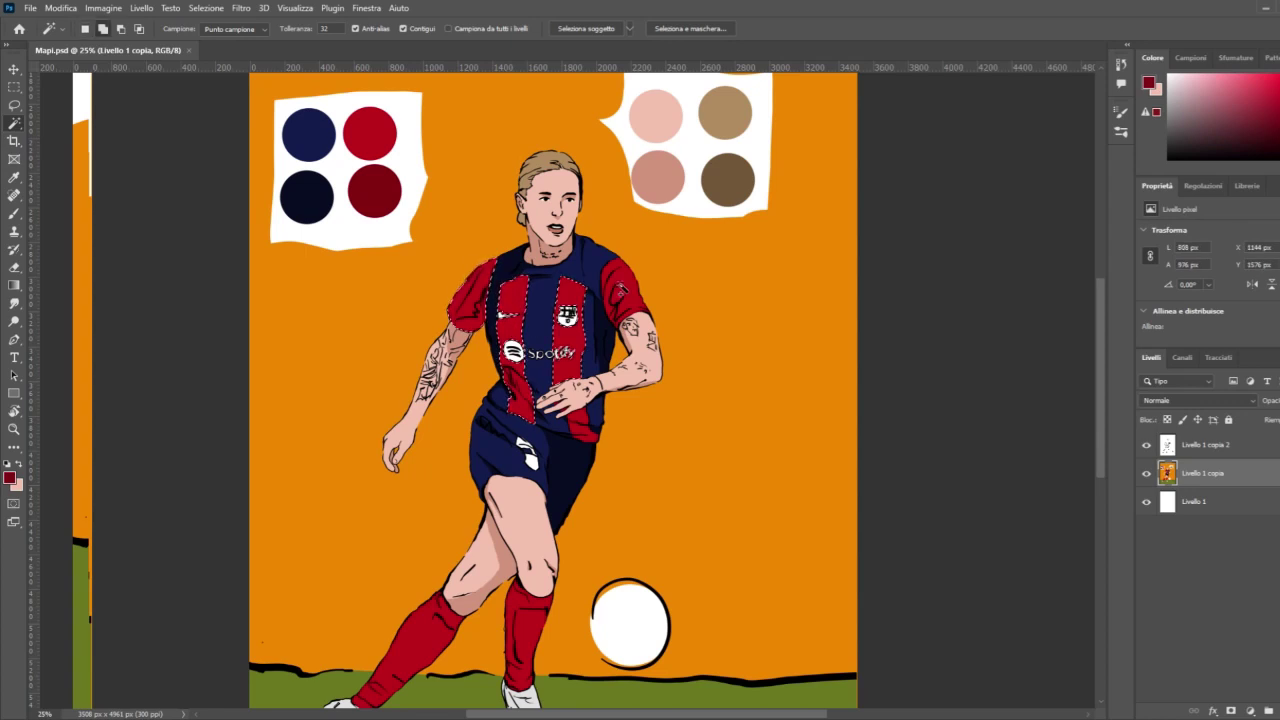
pyautogui.keyDown('shift'); pyautogui.click(624, 290); pyautogui.keyUp('shift')
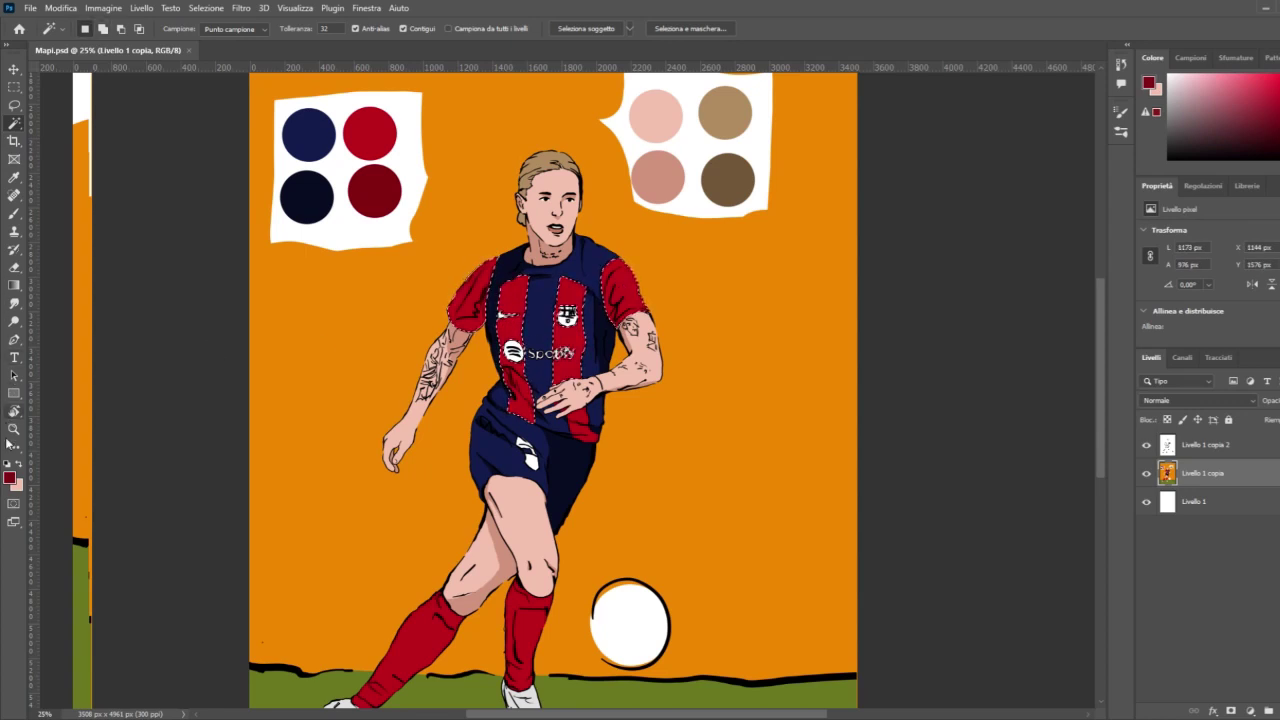
# Step: Shade the folds of the swoosh-side sleeve and the edges and creases of the selected red areas in dark red
pyautogui.press('z')
pyautogui.click(495, 288)
pyautogui.click(495, 288)
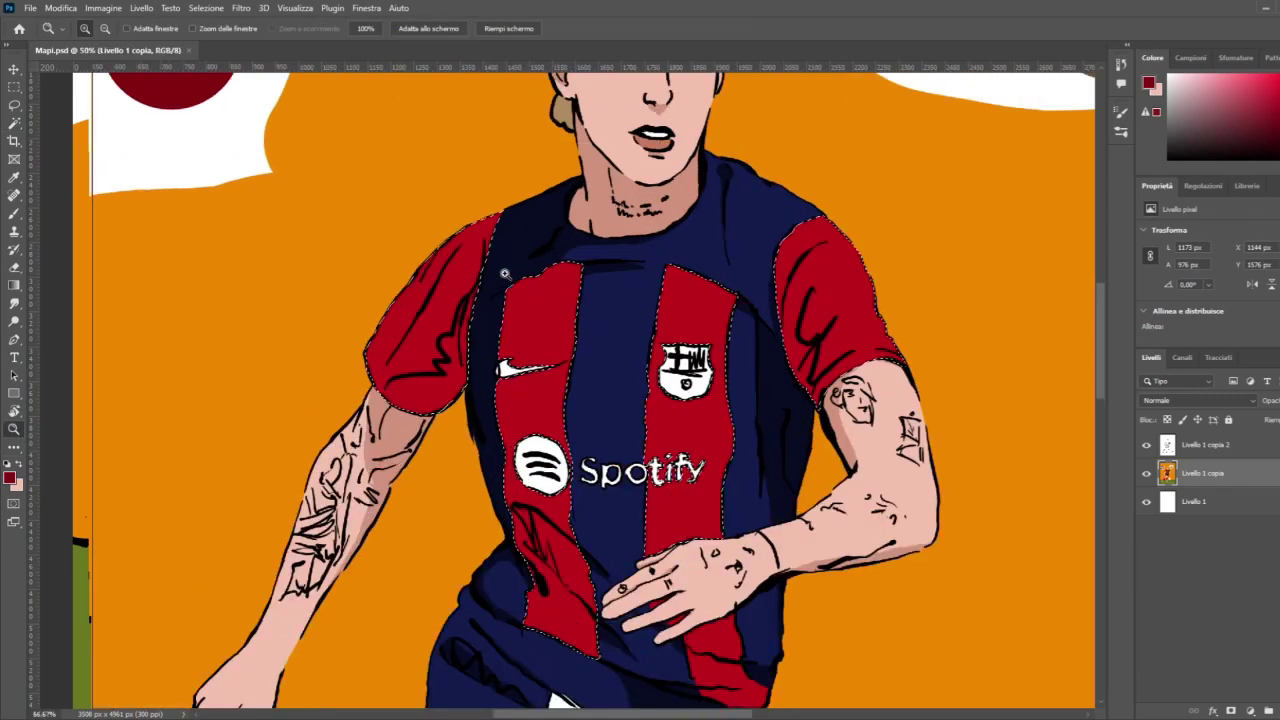
pyautogui.click(20, 217)
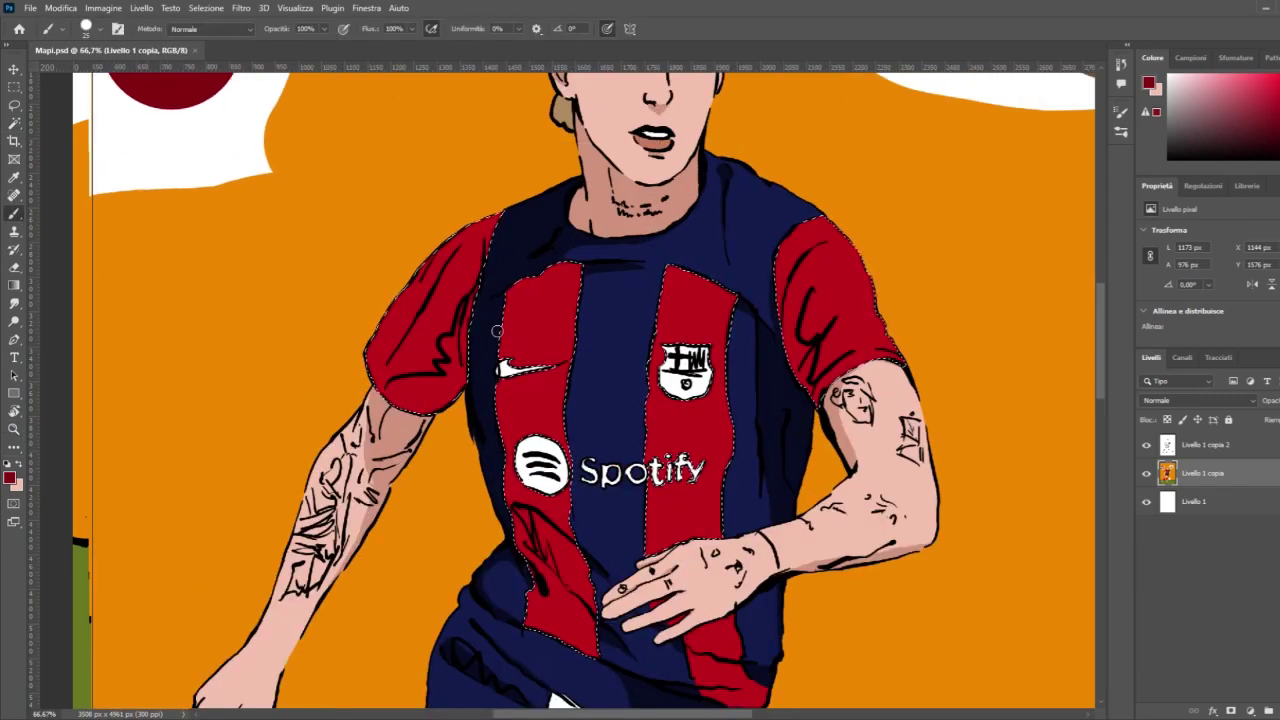
pyautogui.click(458, 375)
pyautogui.moveTo(458, 375)
pyautogui.mouseDown()
pyautogui.moveTo(403, 413)
pyautogui.moveTo(377, 389)
pyautogui.moveTo(395, 349)
pyautogui.mouseUp()
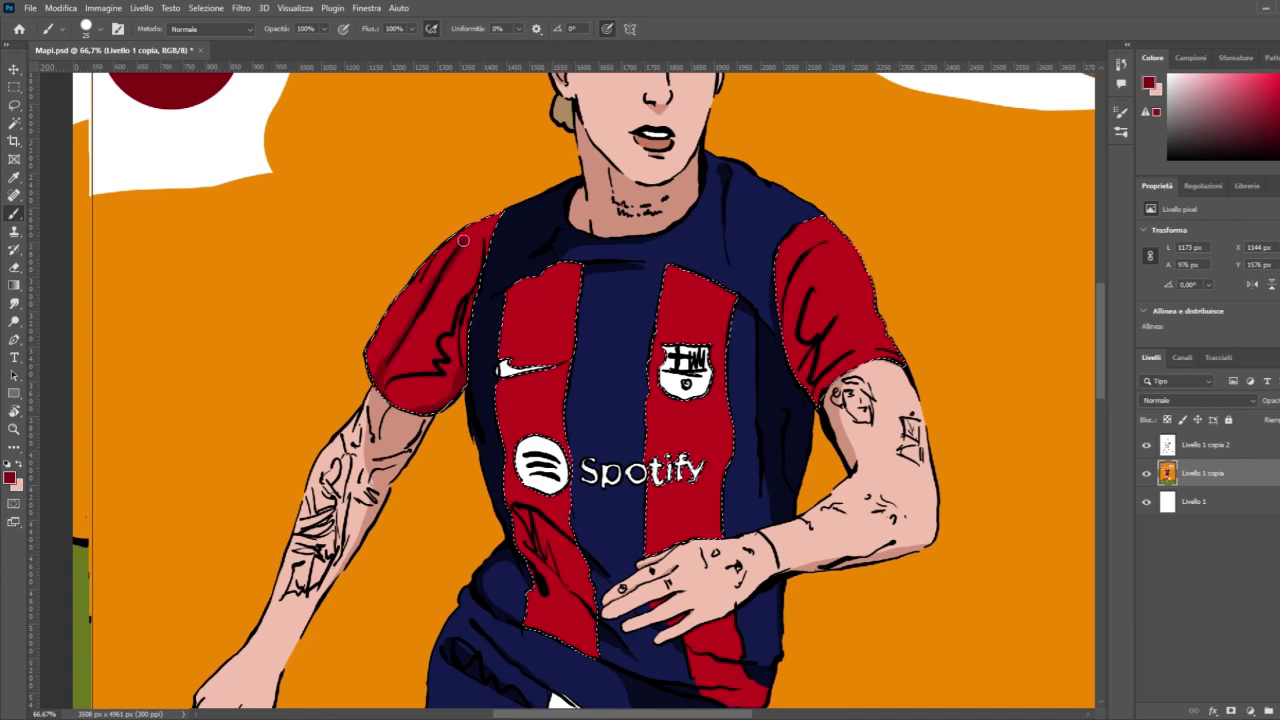
pyautogui.moveTo(463, 240)
pyautogui.mouseDown()
pyautogui.moveTo(511, 208)
pyautogui.moveTo(474, 227)
pyautogui.moveTo(396, 346)
pyautogui.mouseUp()
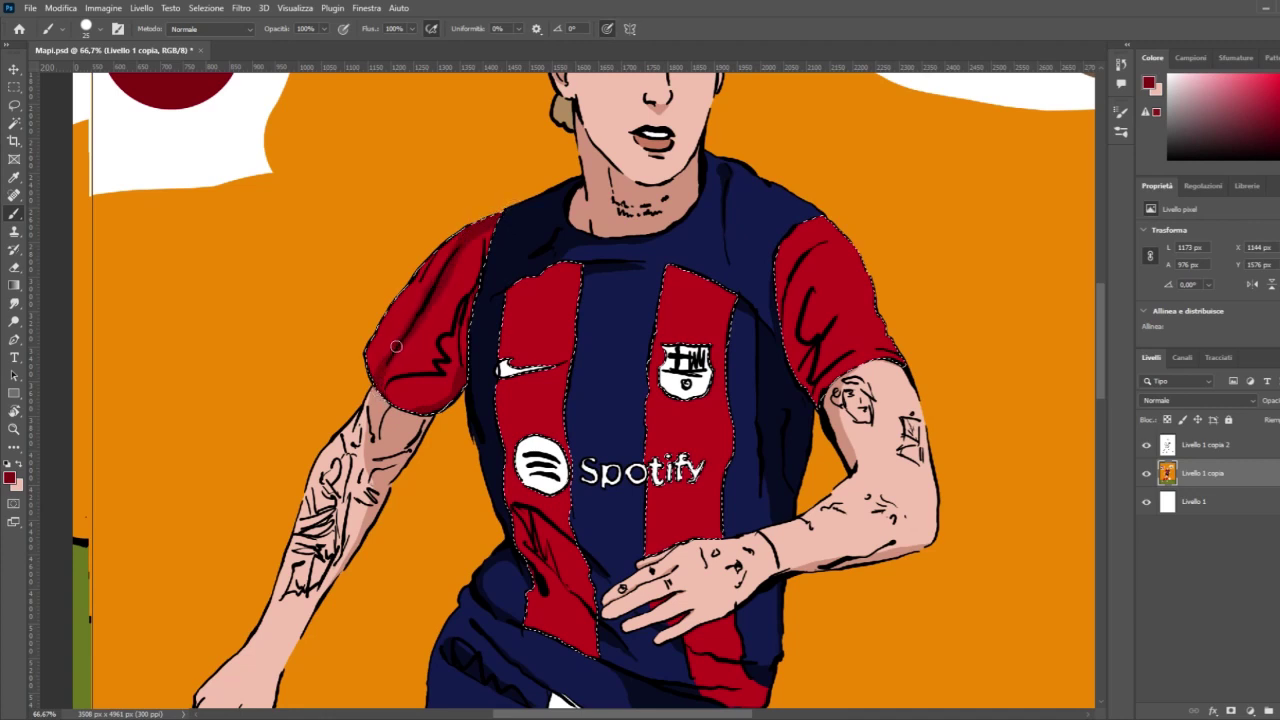
pyautogui.moveTo(381, 391)
pyautogui.mouseDown()
pyautogui.moveTo(412, 387)
pyautogui.moveTo(450, 356)
pyautogui.mouseUp()
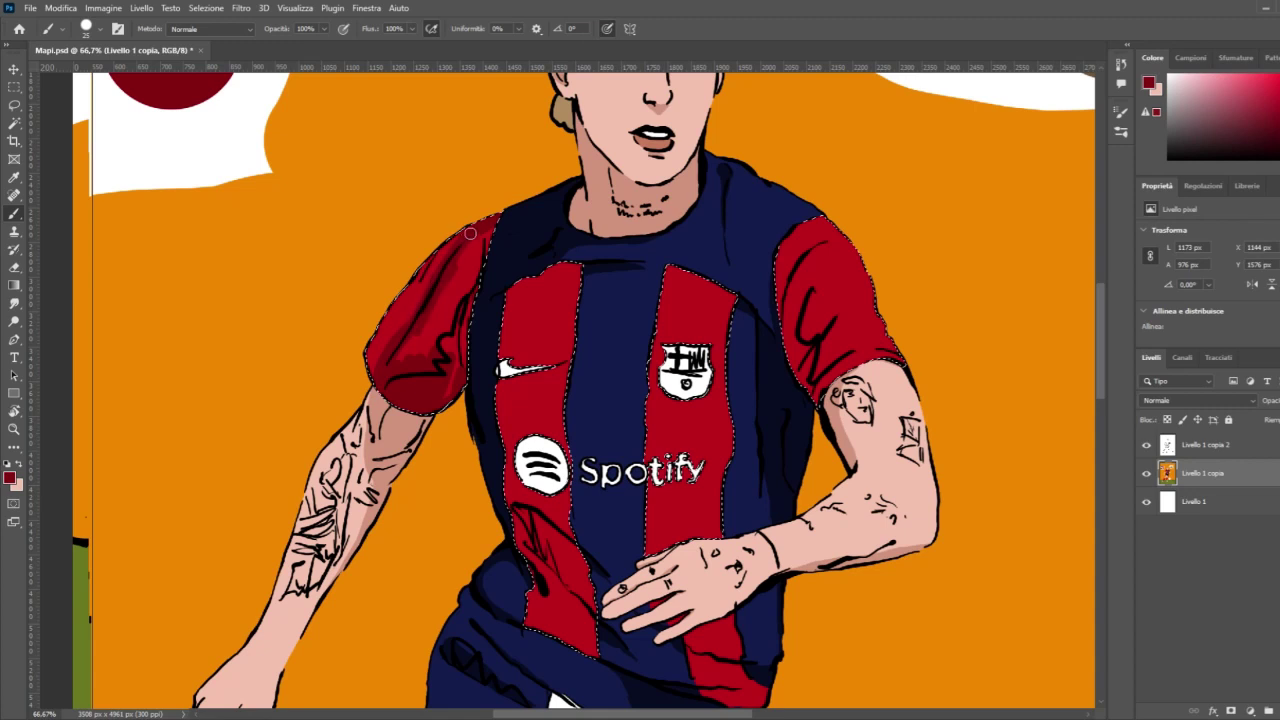
pyautogui.moveTo(438, 296)
pyautogui.mouseDown()
pyautogui.moveTo(407, 355)
pyautogui.moveTo(452, 302)
pyautogui.moveTo(462, 345)
pyautogui.moveTo(480, 329)
pyautogui.mouseUp()
pyautogui.moveTo(487, 285)
pyautogui.mouseDown()
pyautogui.moveTo(494, 230)
pyautogui.moveTo(449, 300)
pyautogui.moveTo(488, 226)
pyautogui.mouseUp()
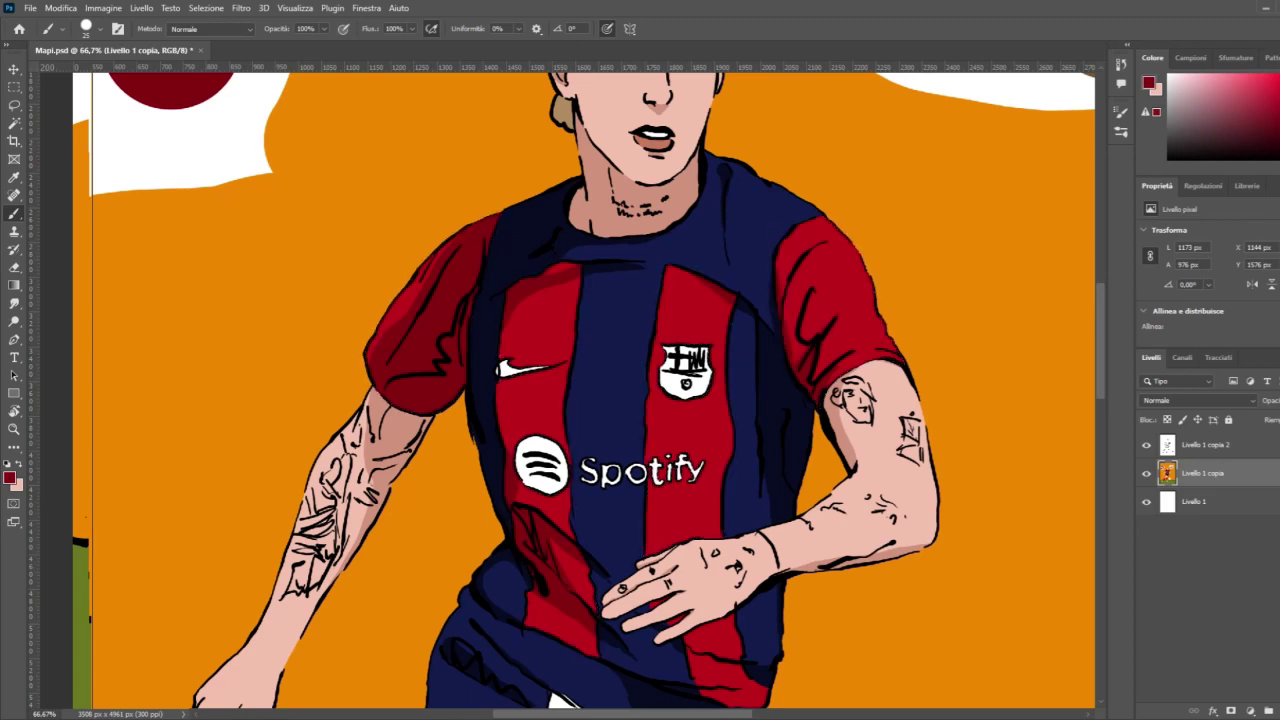
# Step: Select the red stripe section at the shirt hem below the hand and shade its lower folds in dark red
pyautogui.scroll(-2, 788, 375)
pyautogui.scroll(-3, 788, 375)
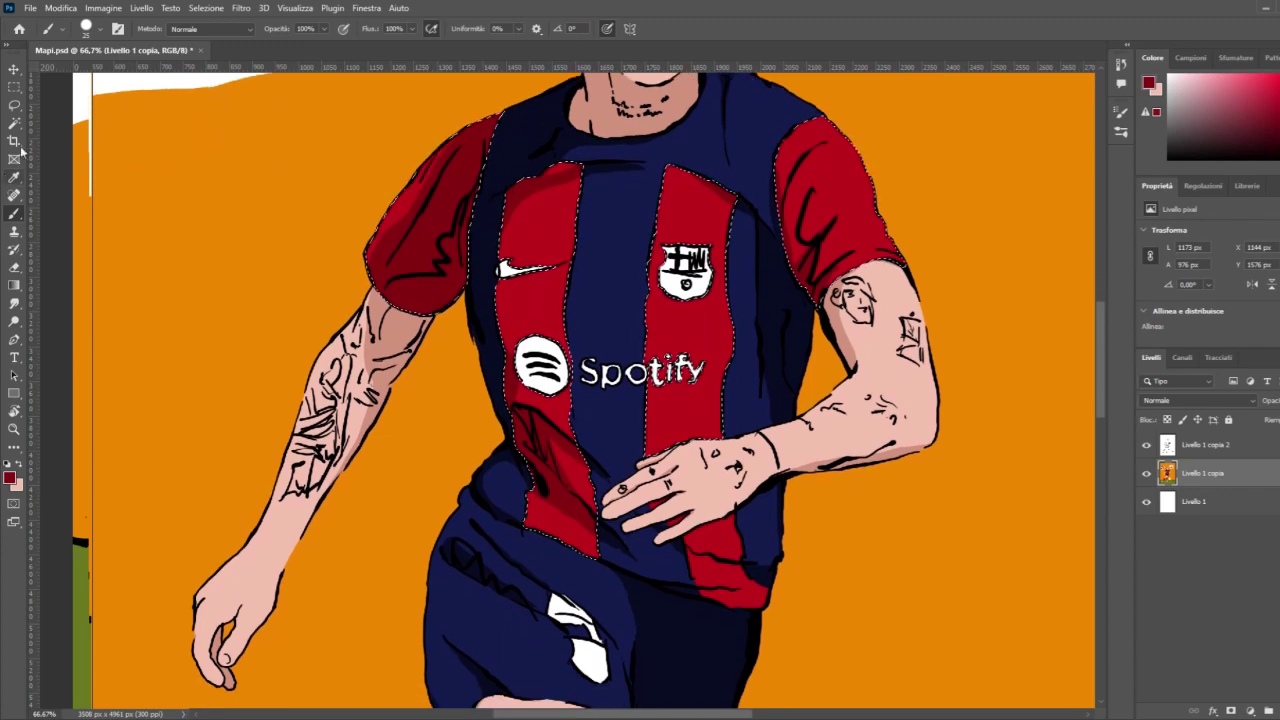
pyautogui.press('w')
pyautogui.click(730, 574)
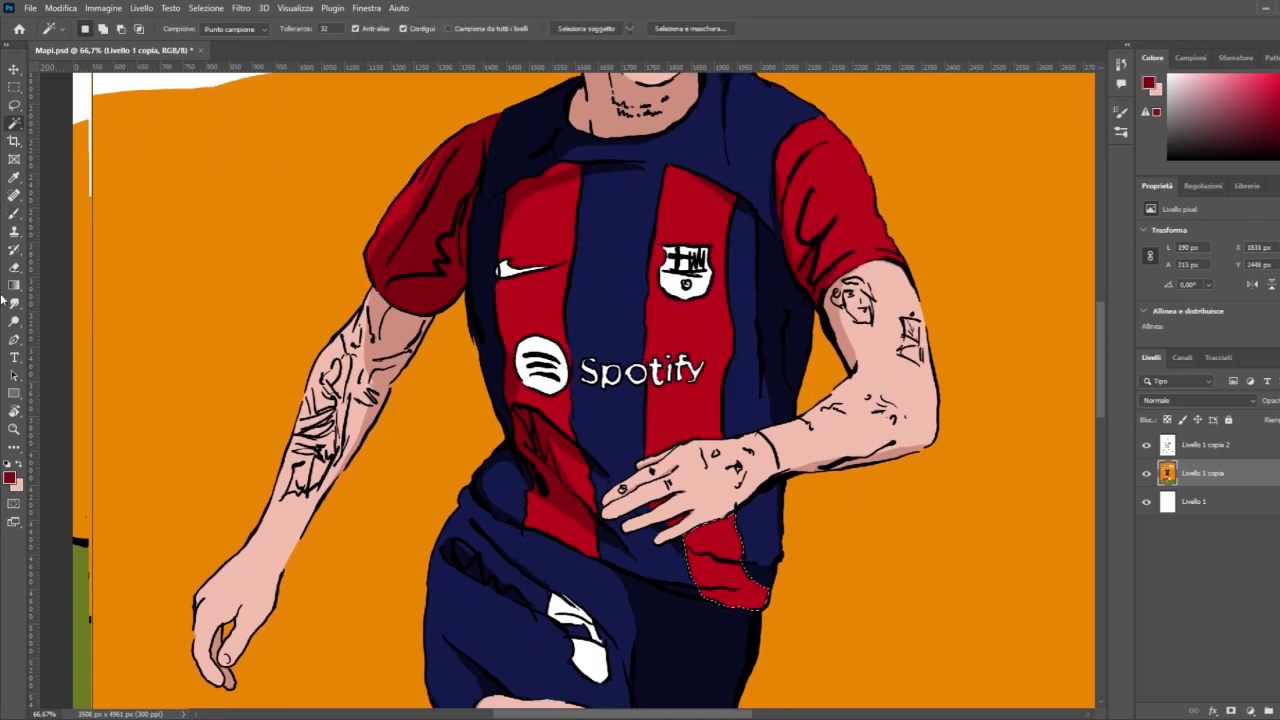
pyautogui.click(13, 214)
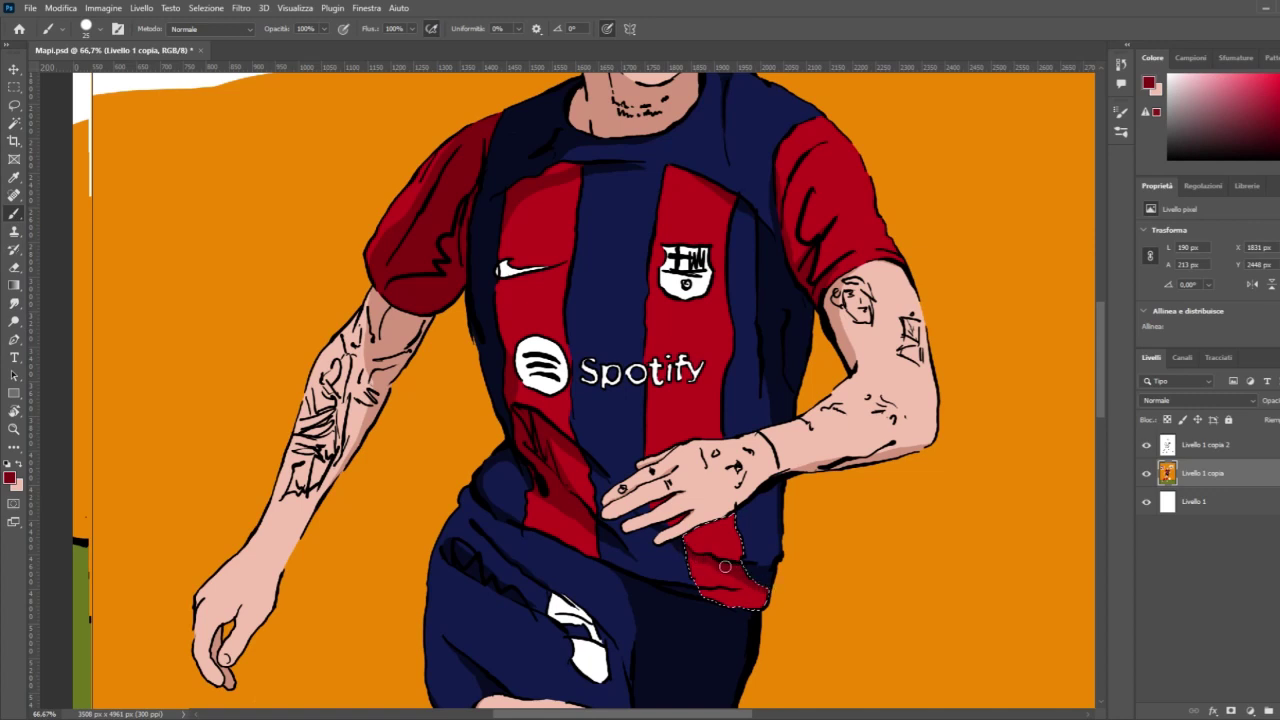
pyautogui.moveTo(754, 575); pyautogui.dragTo(701, 592)
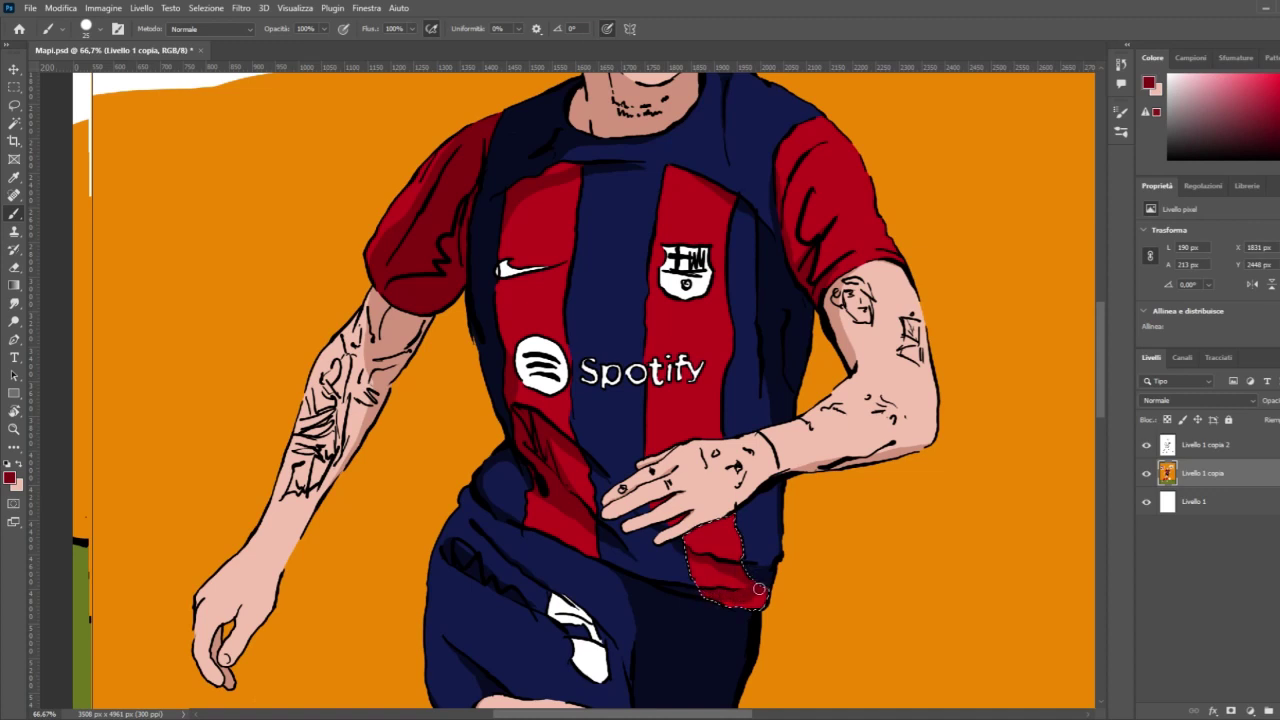
pyautogui.moveTo(759, 590); pyautogui.dragTo(715, 603)
# Step: Clear the selection around the red hem section and save the document
pyautogui.hotkey('ctrl', '-')
pyautogui.hotkey('ctrl', '-')
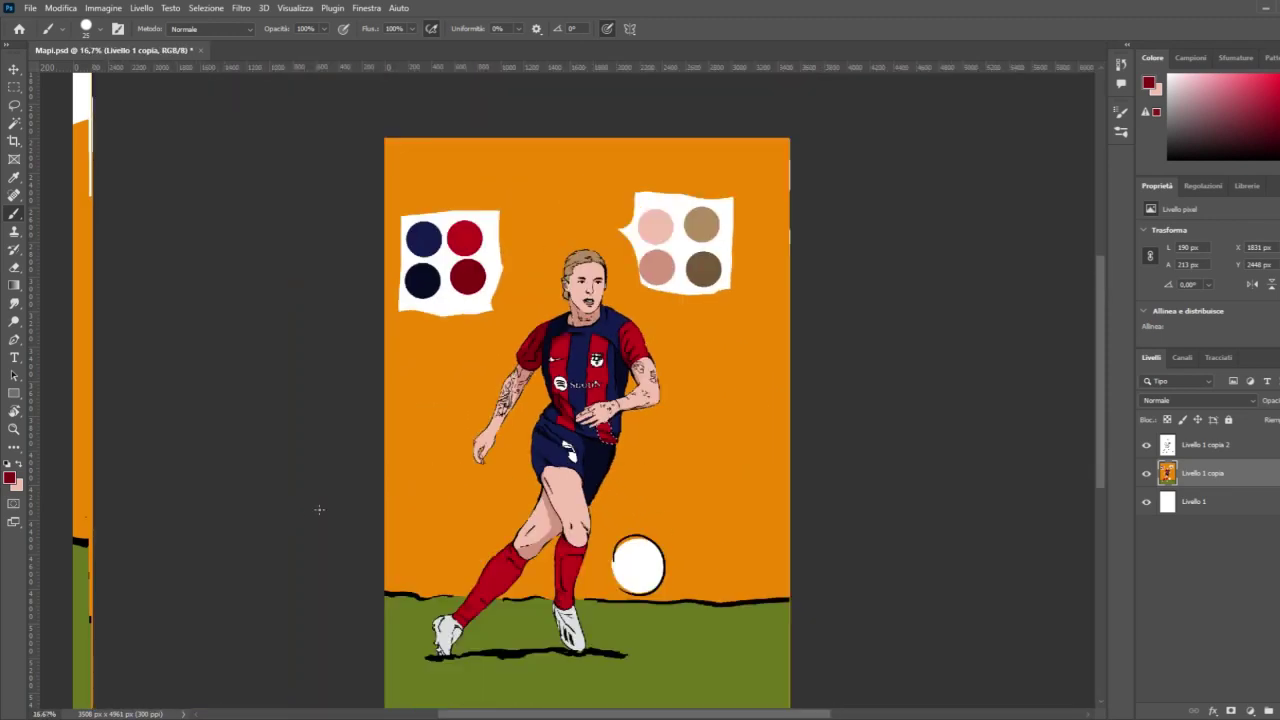
pyautogui.press('w')
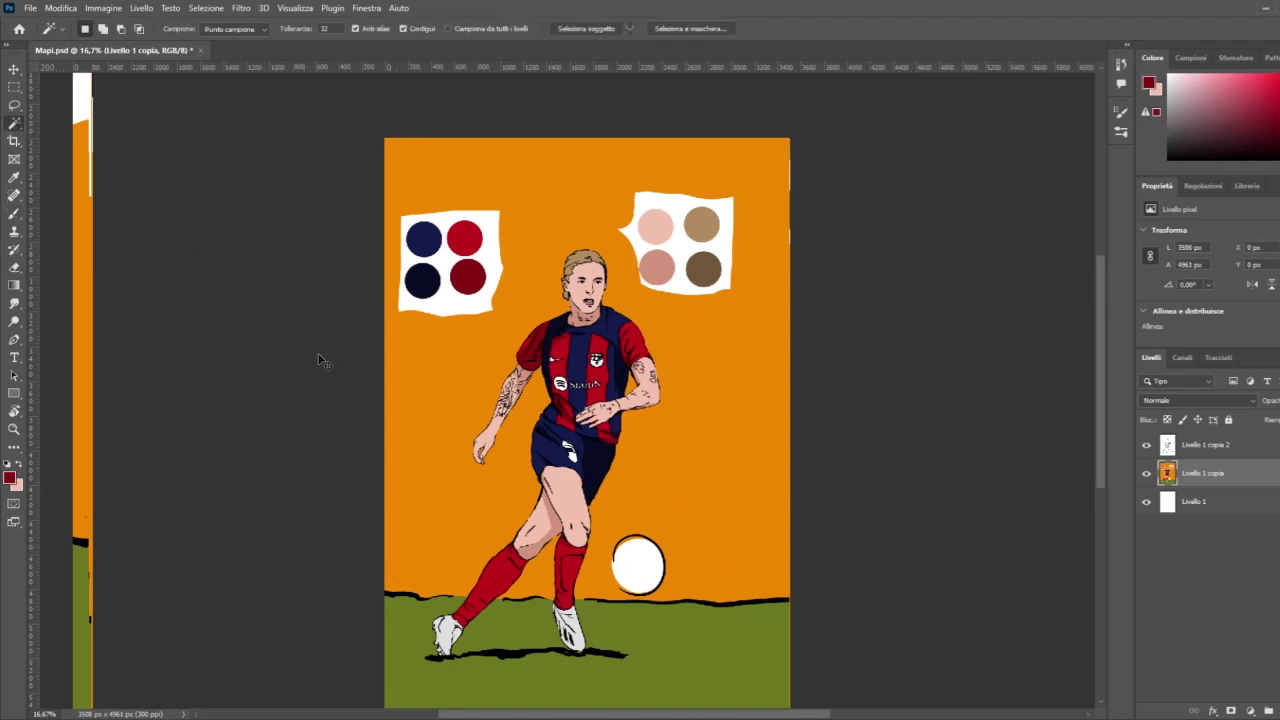
pyautogui.hotkey('ctrl', '+')
pyautogui.scroll(-1, 356, 369)
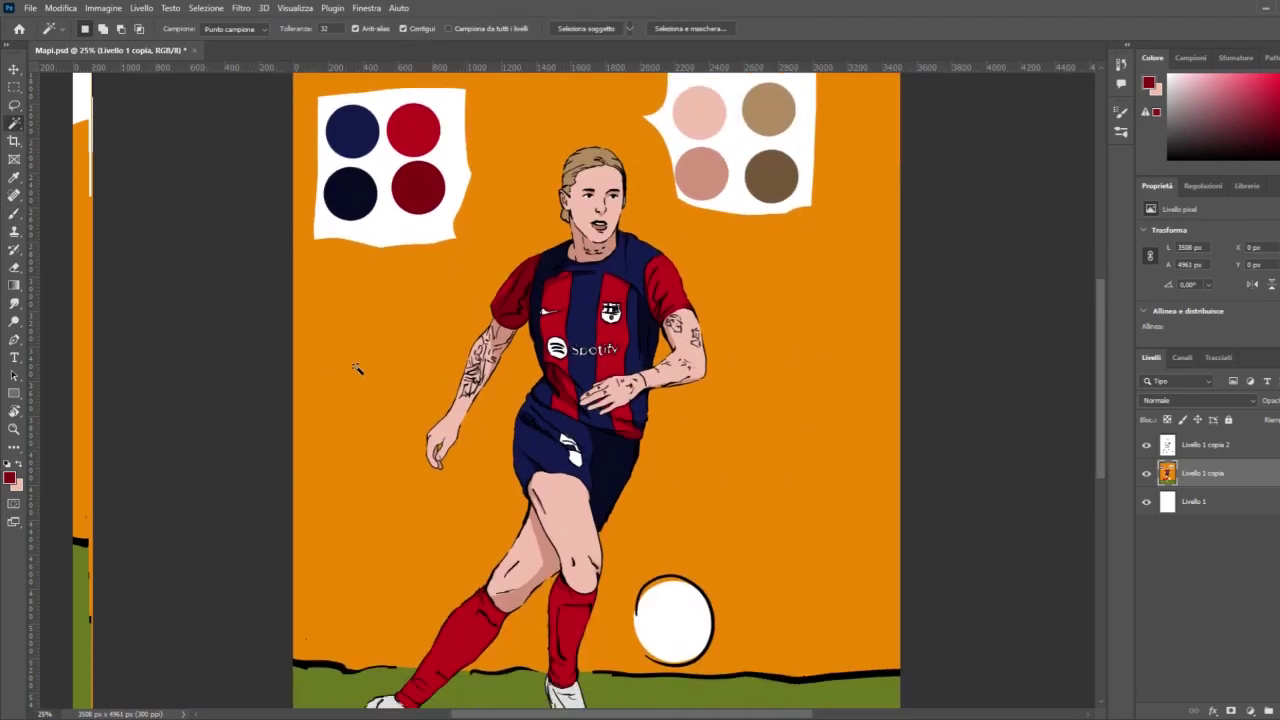
pyautogui.scroll(-1, 356, 369)
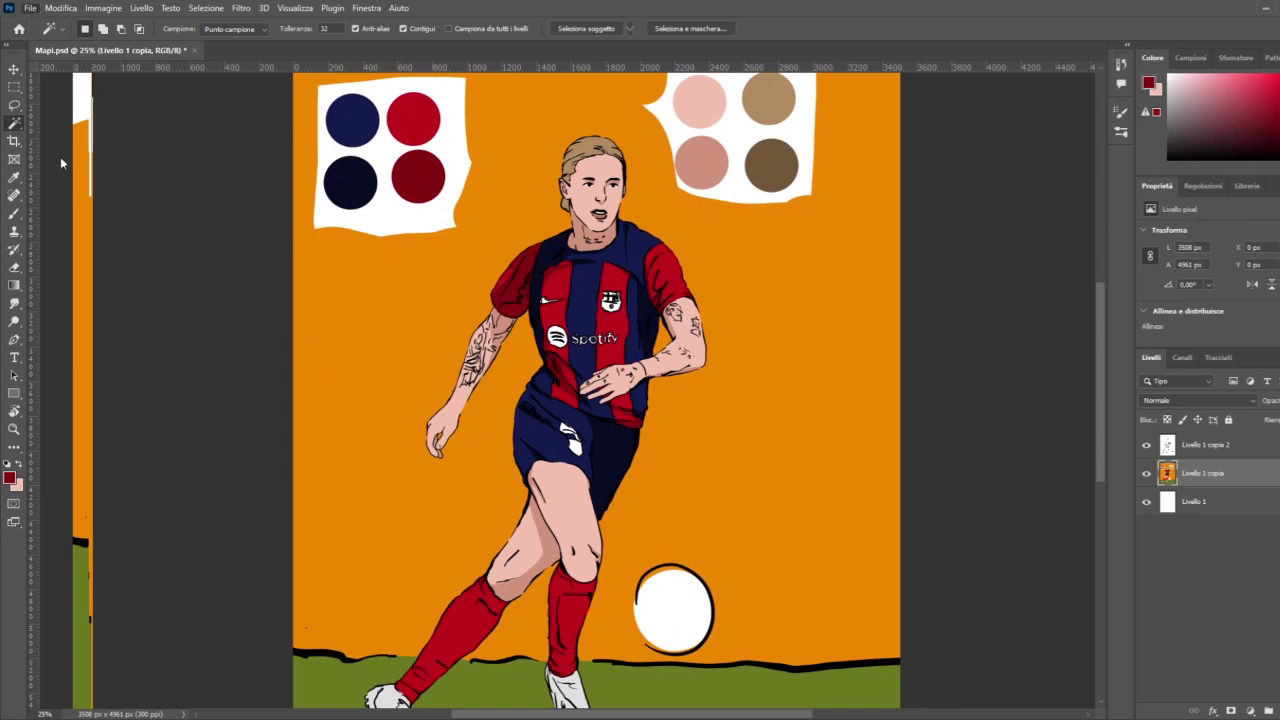
# Step: Fill the unshaded gap at the top of the swoosh-side red stripe, beneath the neckline, with dark red
pyautogui.scroll(-2, 752, 424)
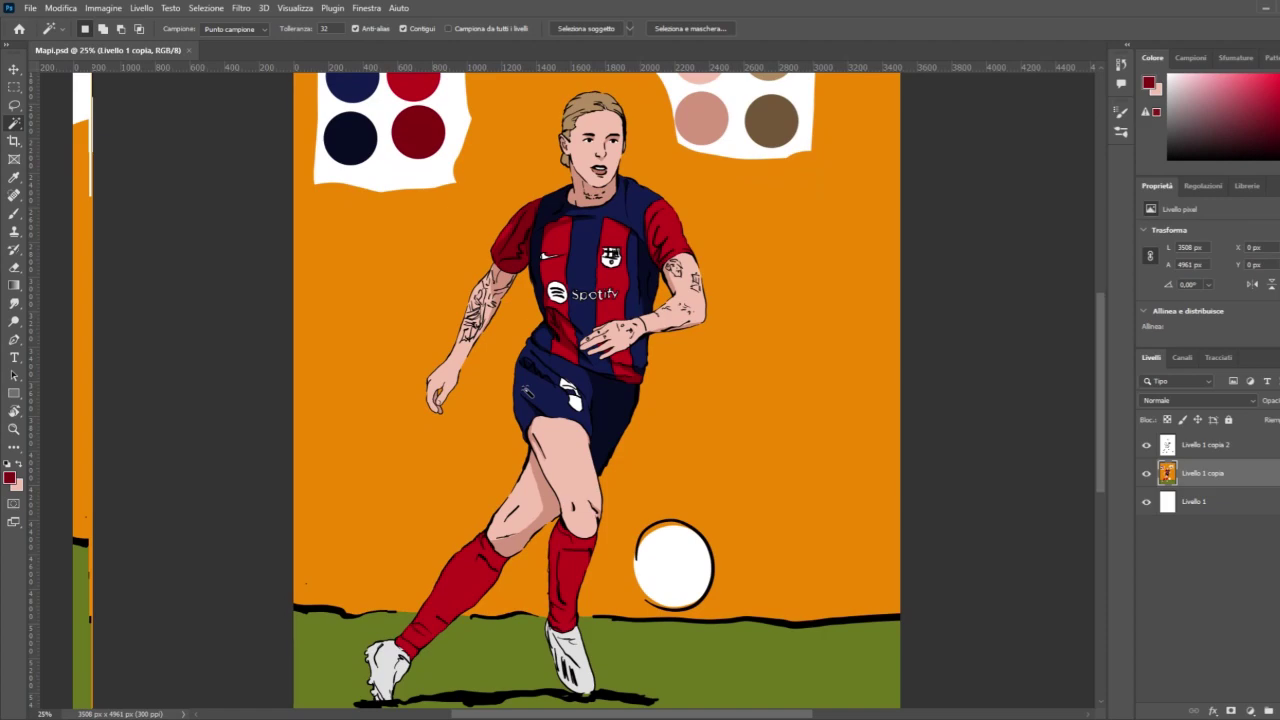
pyautogui.scroll(1, 527, 390)
pyautogui.click(18, 429)
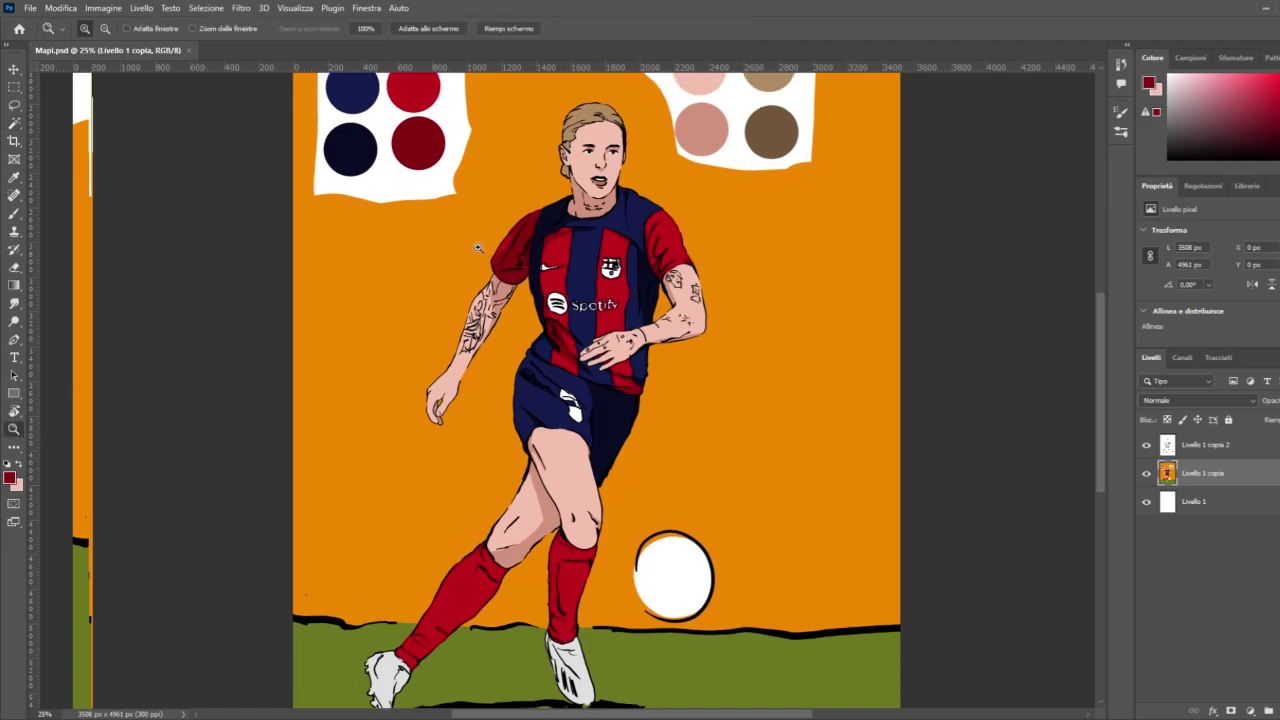
pyautogui.moveTo(478, 247); pyautogui.dragTo(680, 221)
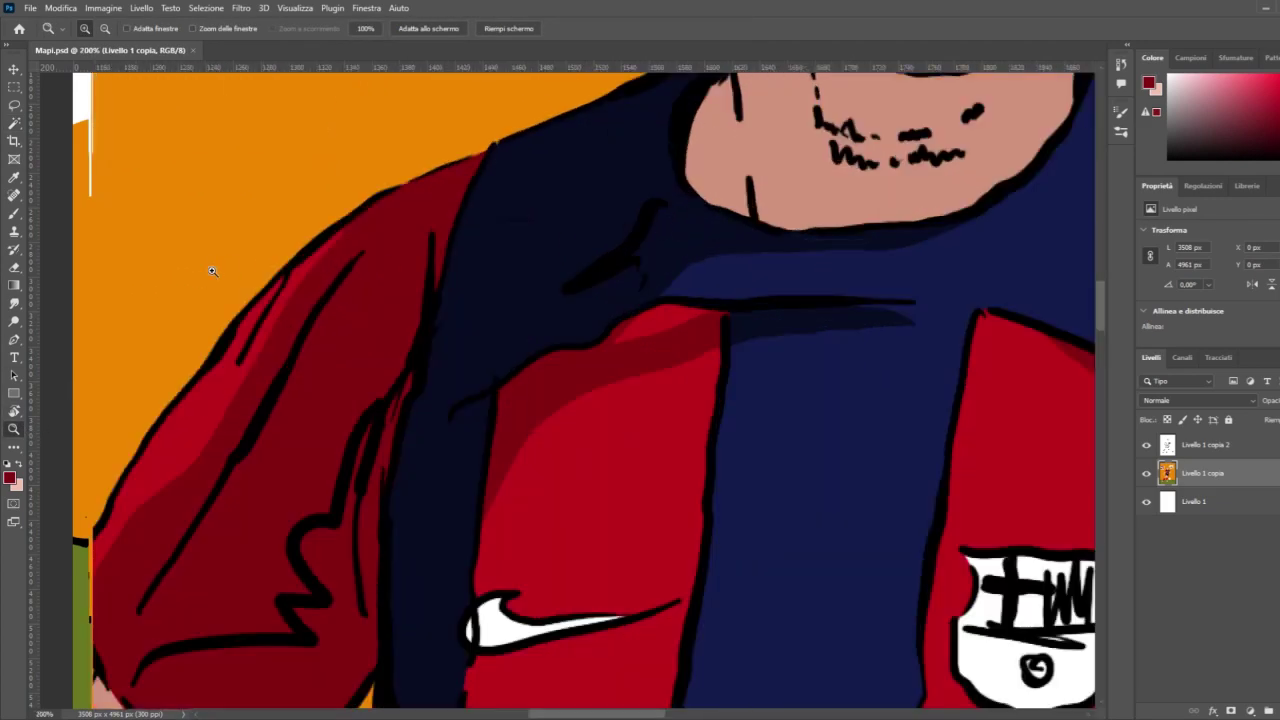
pyautogui.click(14, 215)
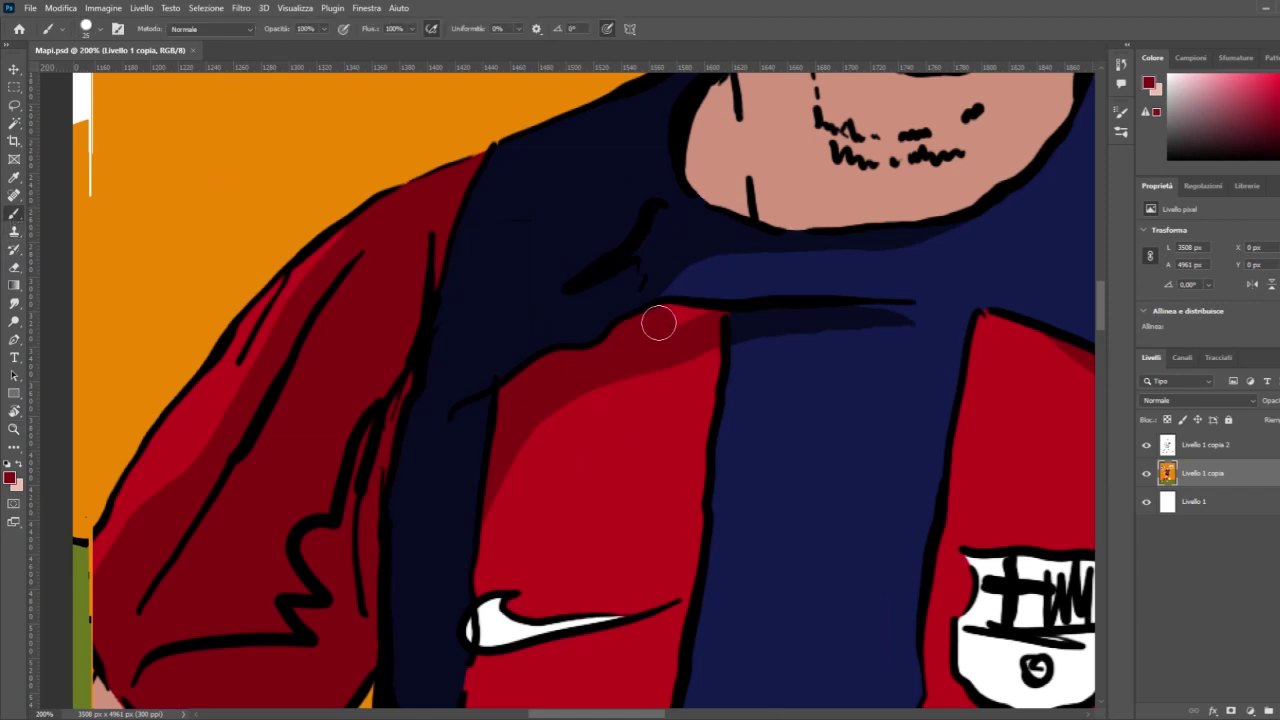
pyautogui.moveTo(658, 322); pyautogui.dragTo(716, 320)
pyautogui.hotkey('ctrl', '-')
pyautogui.hotkey('ctrl', '-')
pyautogui.hotkey('ctrl', '-')
pyautogui.hotkey('ctrl', '-')
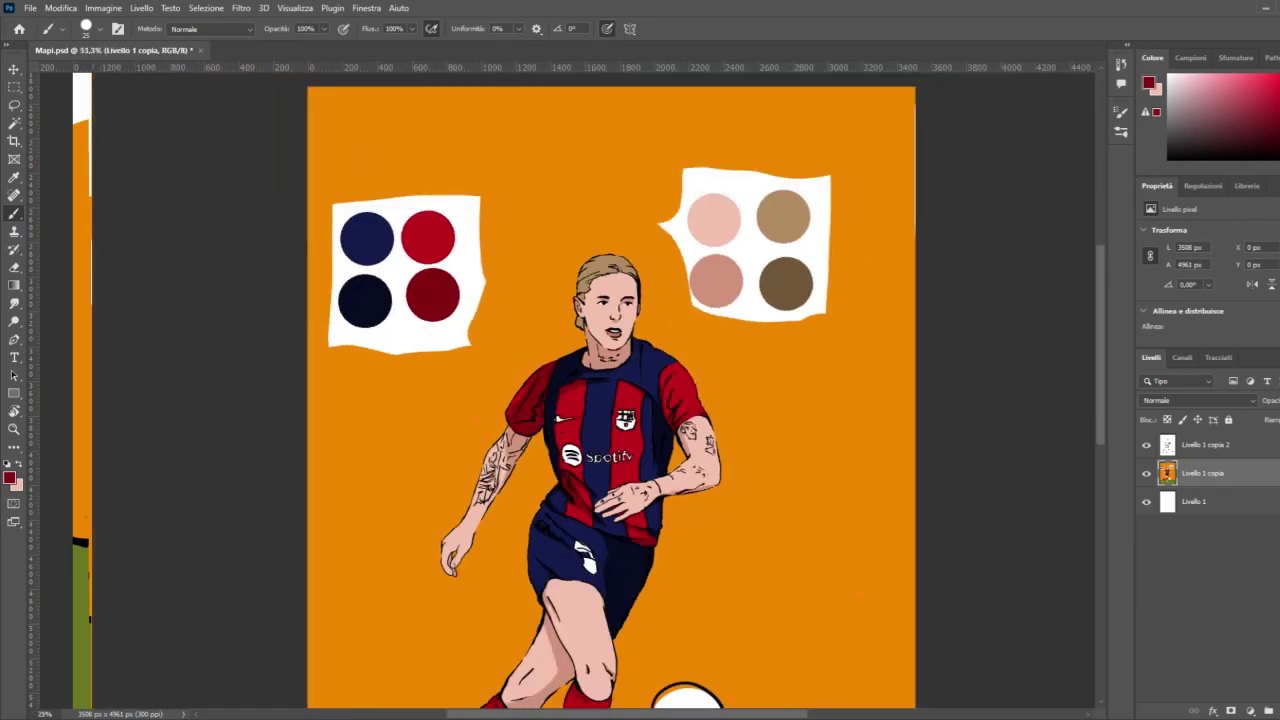
pyautogui.scroll(-3, 610, 390)
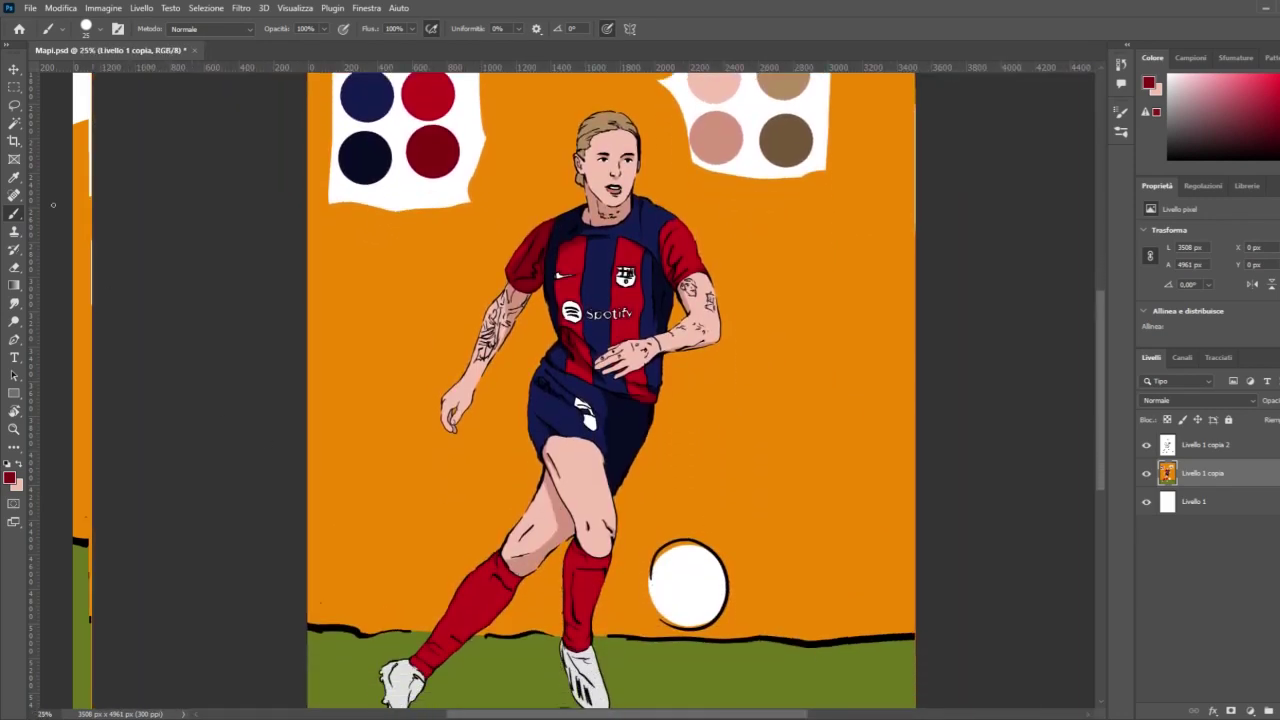
# Step: Select the trailing leg's red sock and paint its cuff, ankle and a contour line along the shin in dark red
pyautogui.click(14, 122)
pyautogui.scroll(-1, 479, 571)
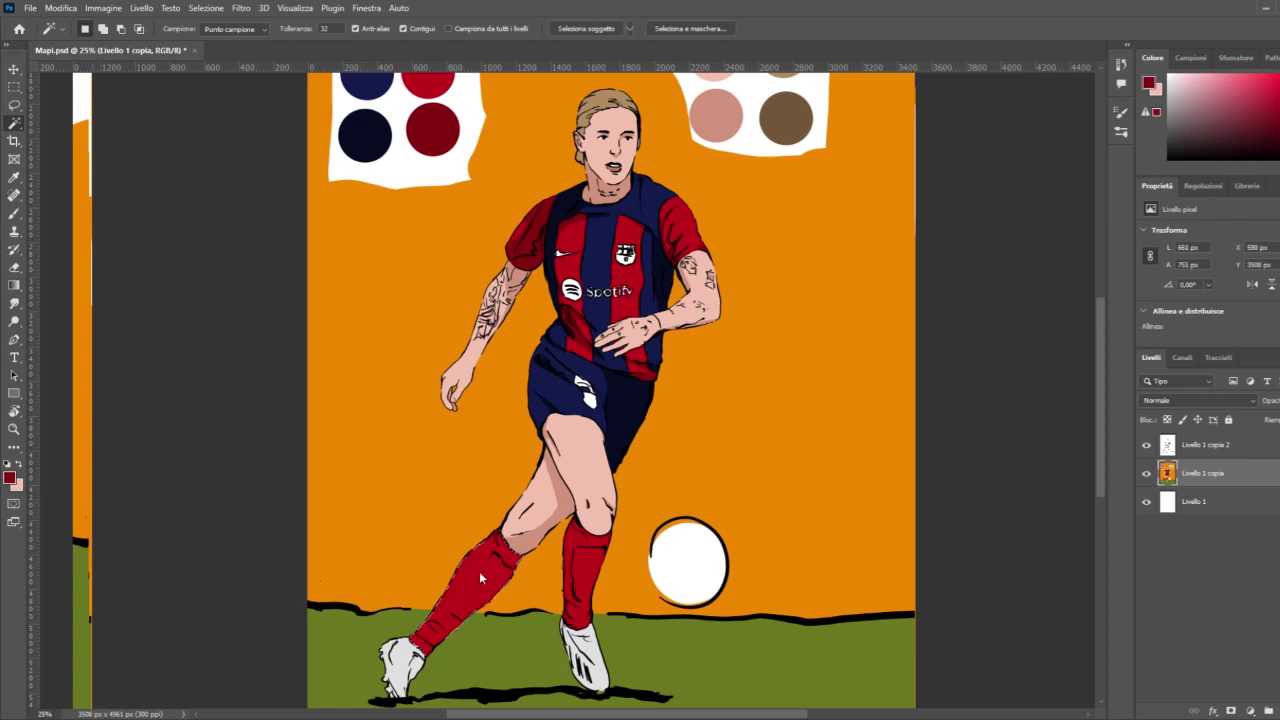
pyautogui.click(479, 571)
pyautogui.click(14, 428)
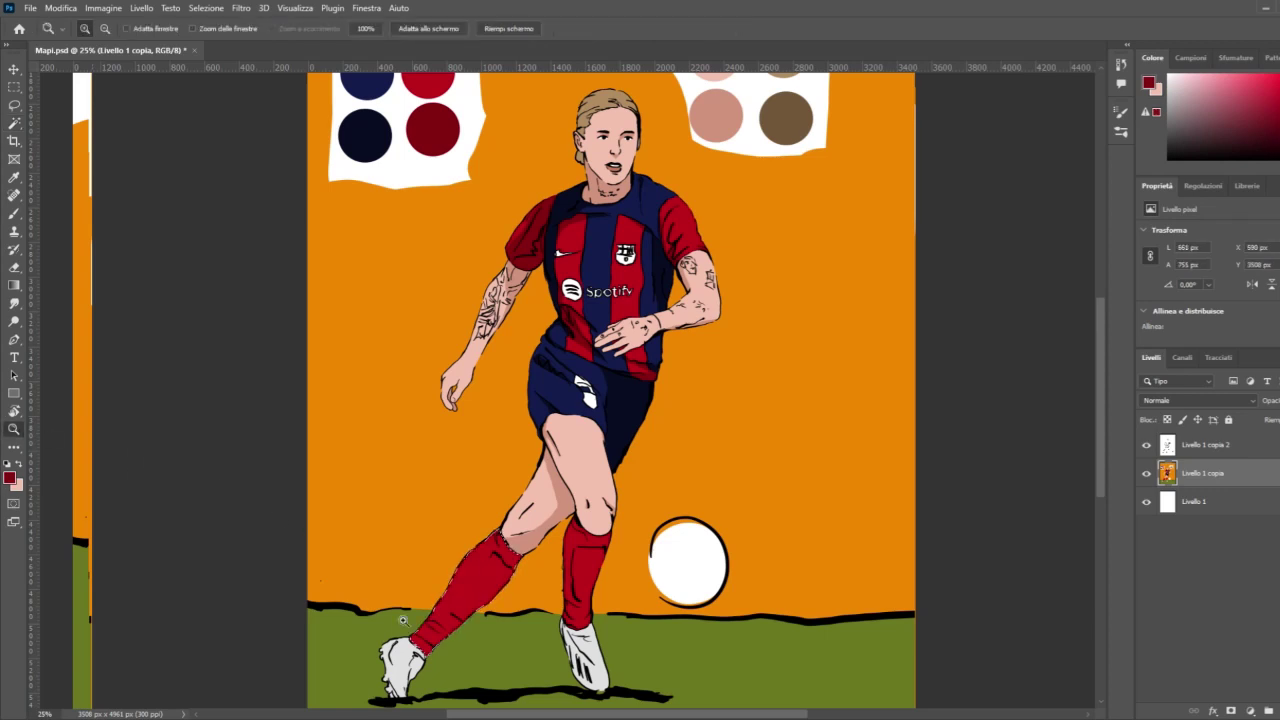
pyautogui.moveTo(403, 621)
pyautogui.mouseDown()
pyautogui.moveTo(551, 578)
pyautogui.moveTo(521, 602)
pyautogui.mouseUp()
pyautogui.click(14, 212)
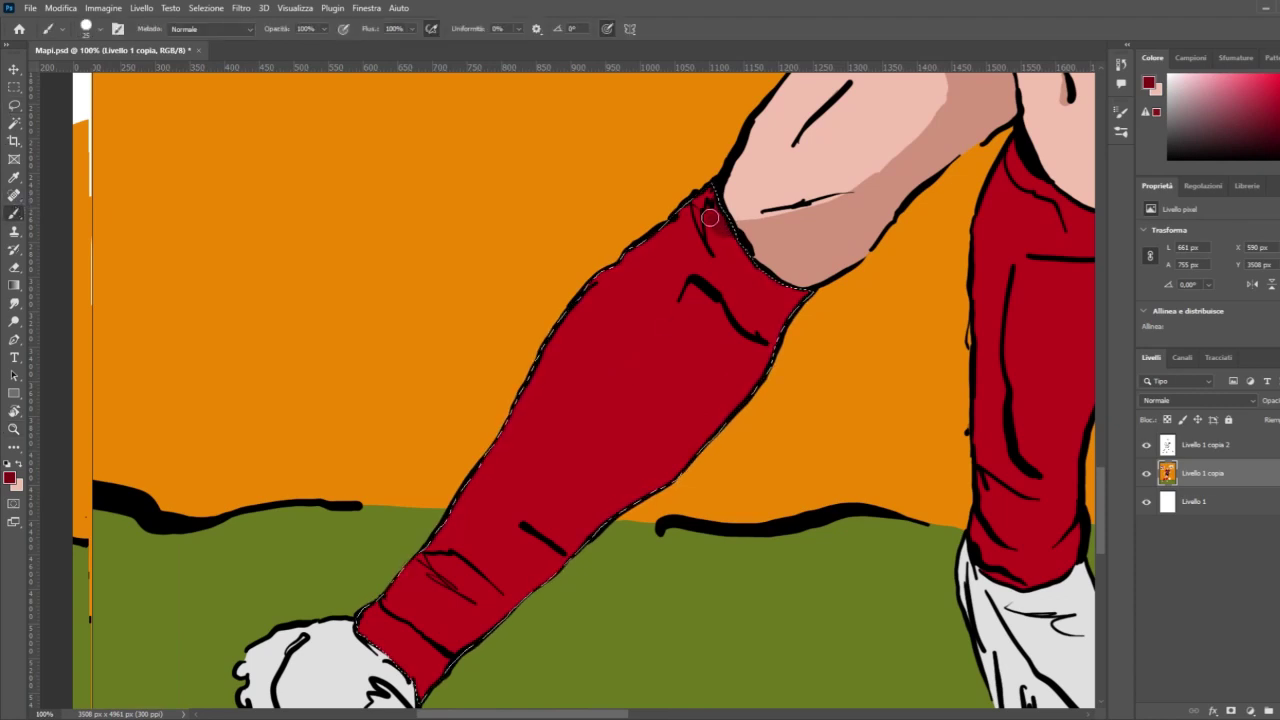
pyautogui.moveTo(707, 219)
pyautogui.mouseDown()
pyautogui.moveTo(714, 252)
pyautogui.moveTo(714, 241)
pyautogui.moveTo(692, 271)
pyautogui.moveTo(701, 310)
pyautogui.moveTo(694, 267)
pyautogui.moveTo(611, 312)
pyautogui.moveTo(659, 278)
pyautogui.moveTo(569, 358)
pyautogui.moveTo(493, 501)
pyautogui.moveTo(365, 627)
pyautogui.moveTo(427, 711)
pyautogui.moveTo(405, 597)
pyautogui.moveTo(433, 577)
pyautogui.moveTo(424, 571)
pyautogui.moveTo(405, 600)
pyautogui.moveTo(414, 626)
pyautogui.moveTo(468, 616)
pyautogui.mouseUp()
pyautogui.moveTo(800, 340)
pyautogui.mouseDown()
pyautogui.moveTo(725, 380)
pyautogui.moveTo(789, 271)
pyautogui.moveTo(684, 336)
pyautogui.moveTo(718, 266)
pyautogui.mouseUp()
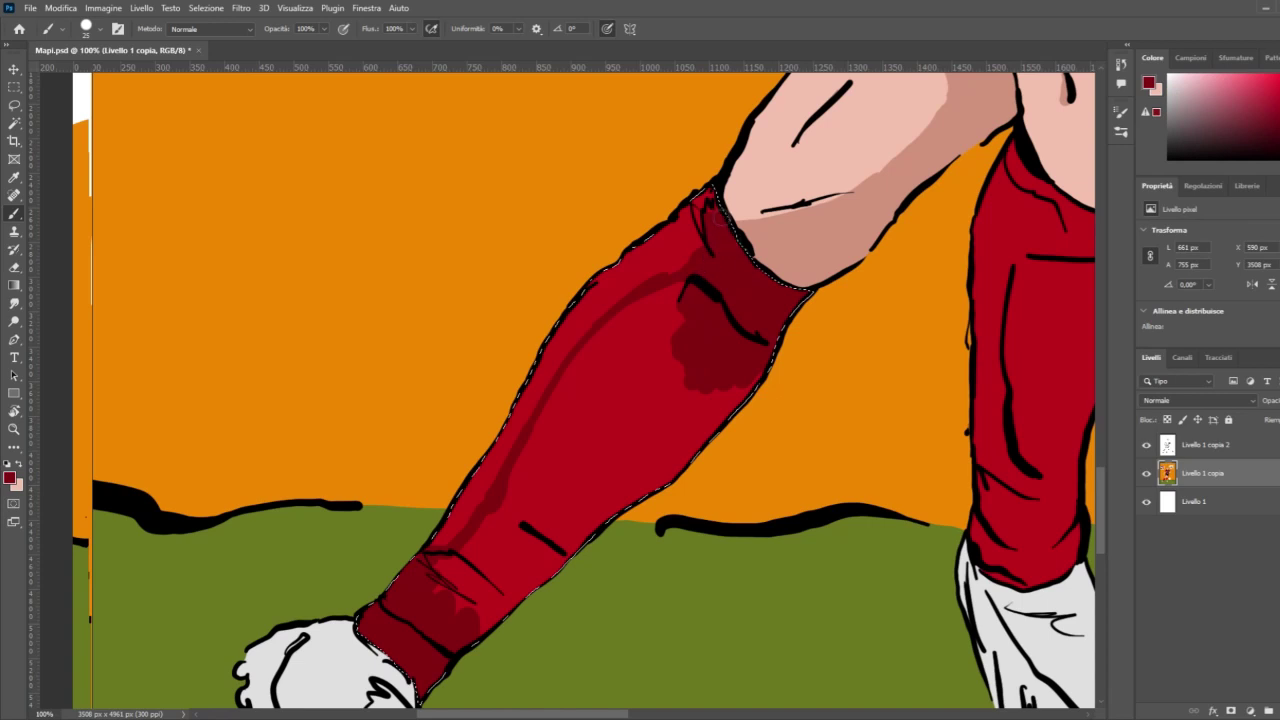
pyautogui.moveTo(716, 210); pyautogui.dragTo(718, 196)
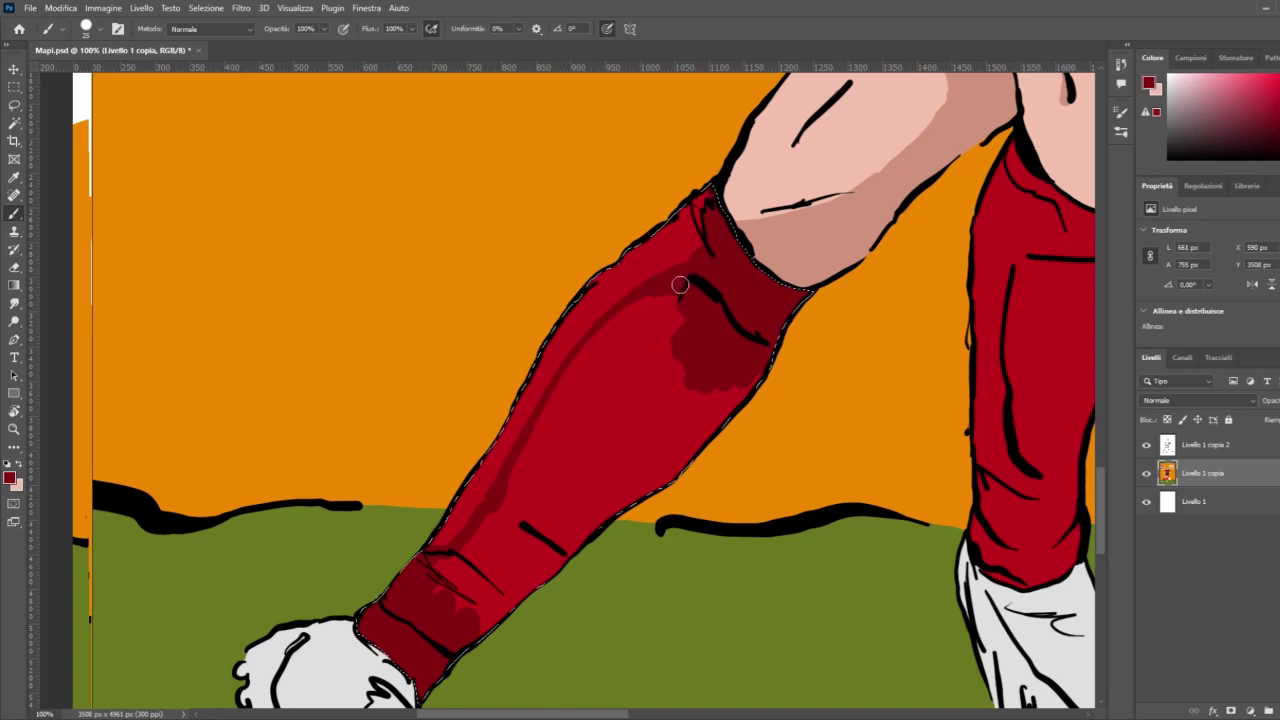
# Step: Fill the remaining calf area of the trailing leg's sock with dark red, leaving a bright red strip along the shin
pyautogui.moveTo(680, 286)
pyautogui.mouseDown()
pyautogui.moveTo(600, 338)
pyautogui.moveTo(657, 299)
pyautogui.moveTo(624, 321)
pyautogui.moveTo(669, 311)
pyautogui.moveTo(637, 339)
pyautogui.moveTo(681, 331)
pyautogui.moveTo(673, 357)
pyautogui.moveTo(737, 344)
pyautogui.moveTo(736, 387)
pyautogui.moveTo(790, 359)
pyautogui.mouseUp()
pyautogui.moveTo(680, 470)
pyautogui.mouseDown()
pyautogui.moveTo(555, 560)
pyautogui.moveTo(495, 625)
pyautogui.moveTo(626, 510)
pyautogui.mouseUp()
pyautogui.moveTo(656, 469)
pyautogui.mouseDown()
pyautogui.moveTo(652, 432)
pyautogui.moveTo(683, 374)
pyautogui.moveTo(628, 372)
pyautogui.moveTo(637, 345)
pyautogui.moveTo(601, 328)
pyautogui.moveTo(528, 449)
pyautogui.moveTo(589, 371)
pyautogui.moveTo(521, 536)
pyautogui.moveTo(544, 535)
pyautogui.moveTo(542, 558)
pyautogui.moveTo(714, 328)
pyautogui.moveTo(583, 517)
pyautogui.moveTo(481, 552)
pyautogui.moveTo(439, 589)
pyautogui.moveTo(429, 575)
pyautogui.moveTo(462, 559)
pyautogui.moveTo(527, 458)
pyautogui.moveTo(503, 548)
pyautogui.mouseUp()
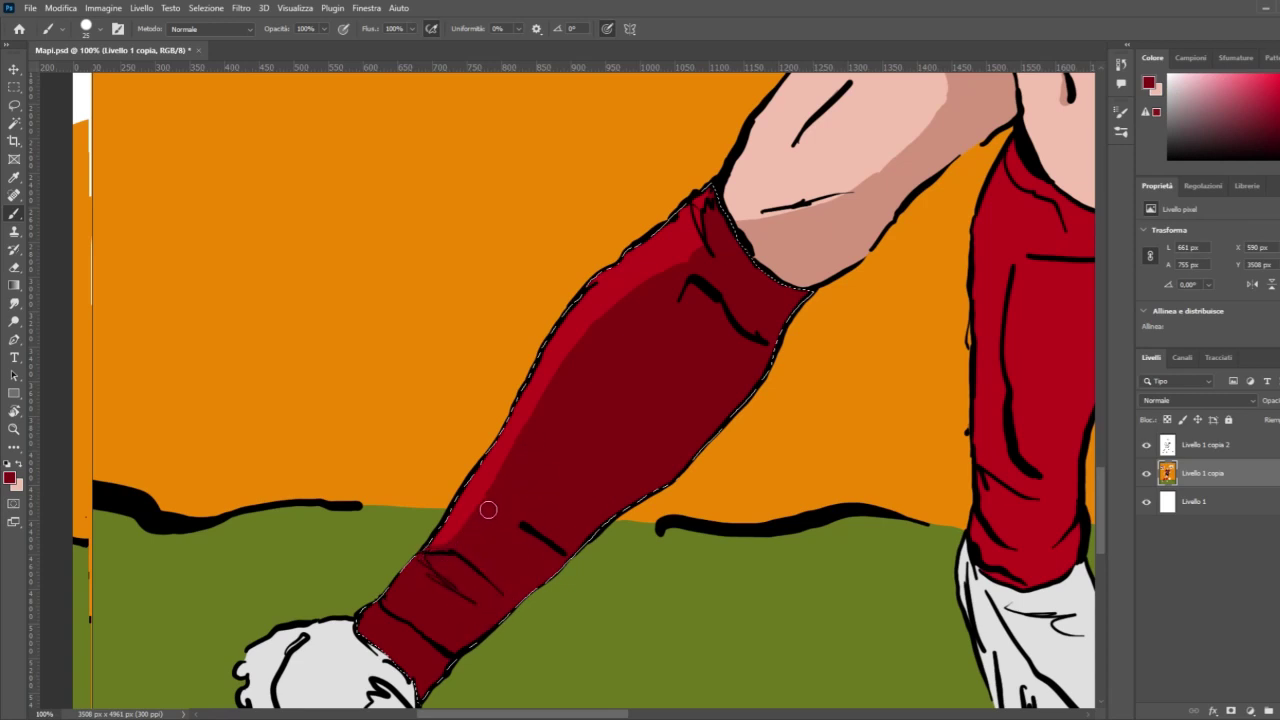
pyautogui.moveTo(771, 323); pyautogui.dragTo(713, 217)
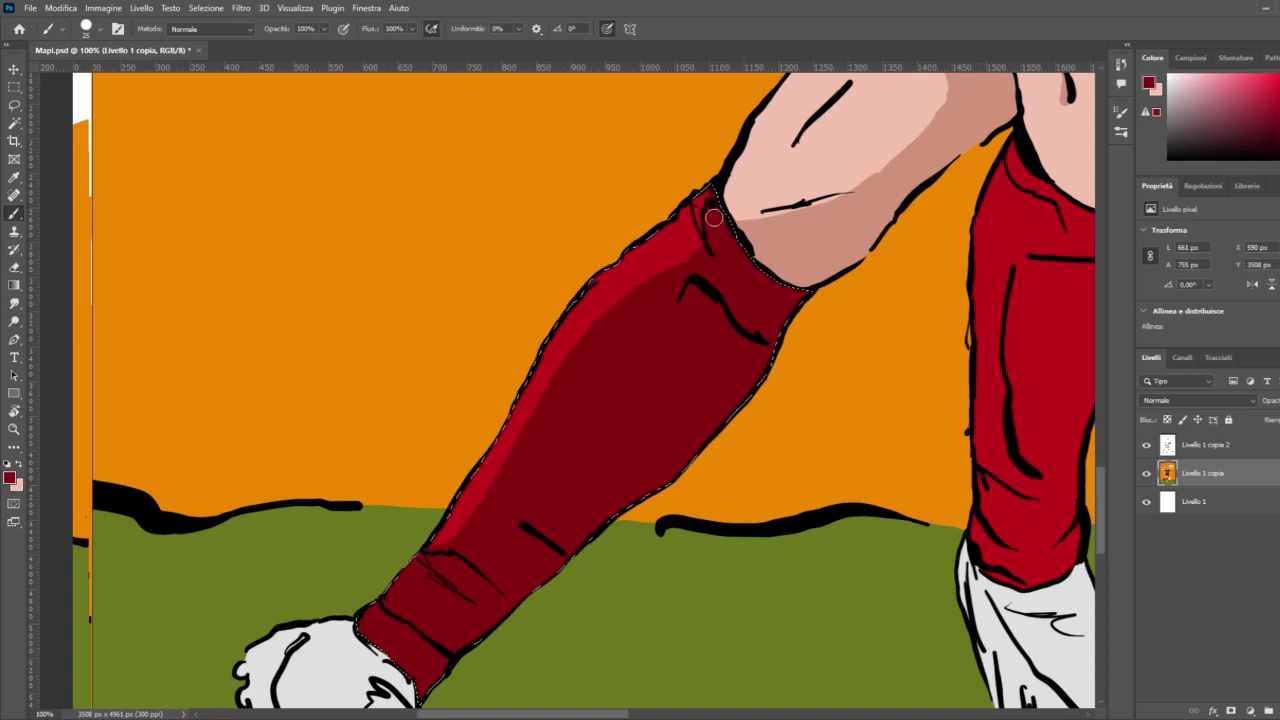
# Step: Select the standing leg's red sock and shade its cuff, its edge nearest the trailing leg and its long crease in dark red
pyautogui.scroll(-4, 714, 214)
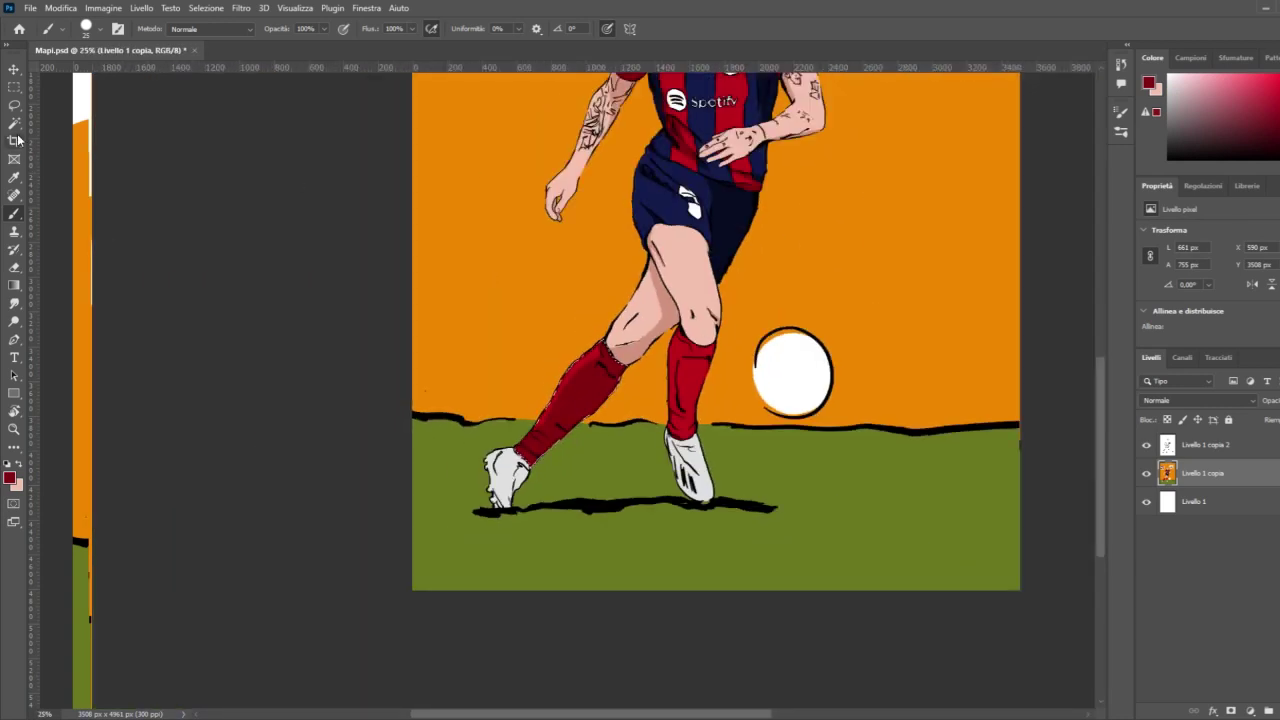
pyautogui.press('w')
pyautogui.click(688, 362)
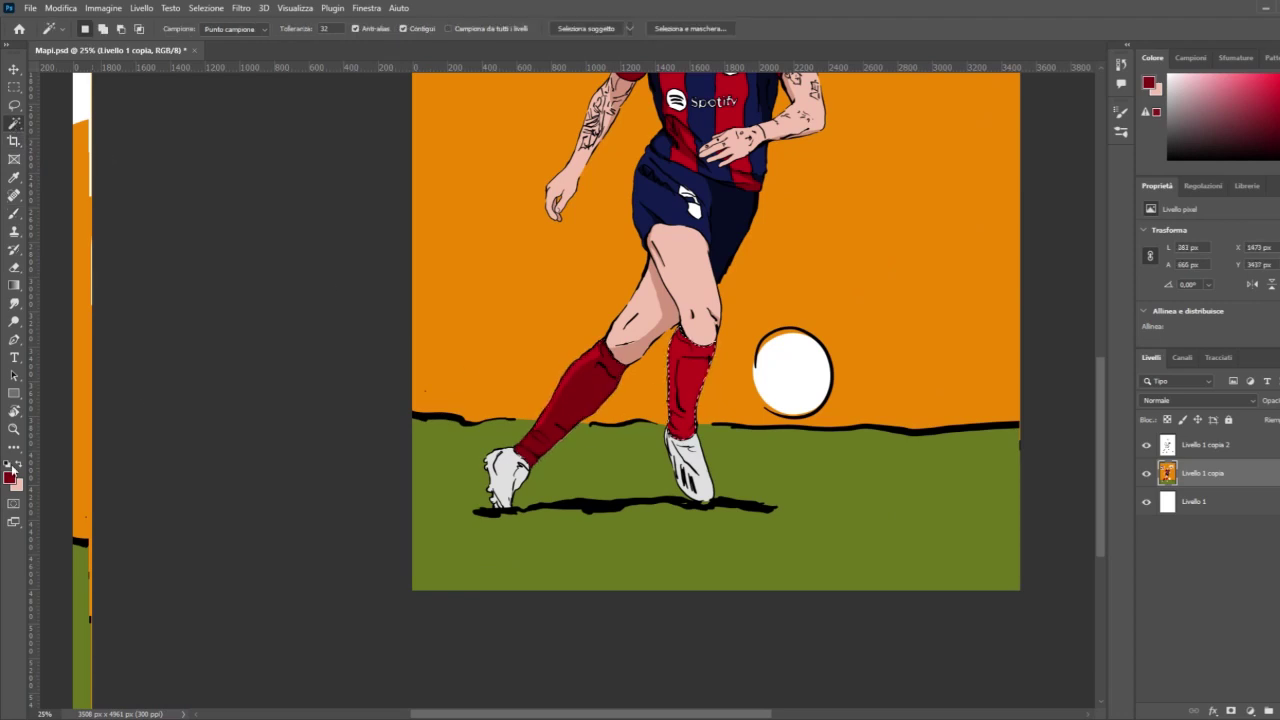
pyautogui.click(22, 428)
pyautogui.click(714, 362)
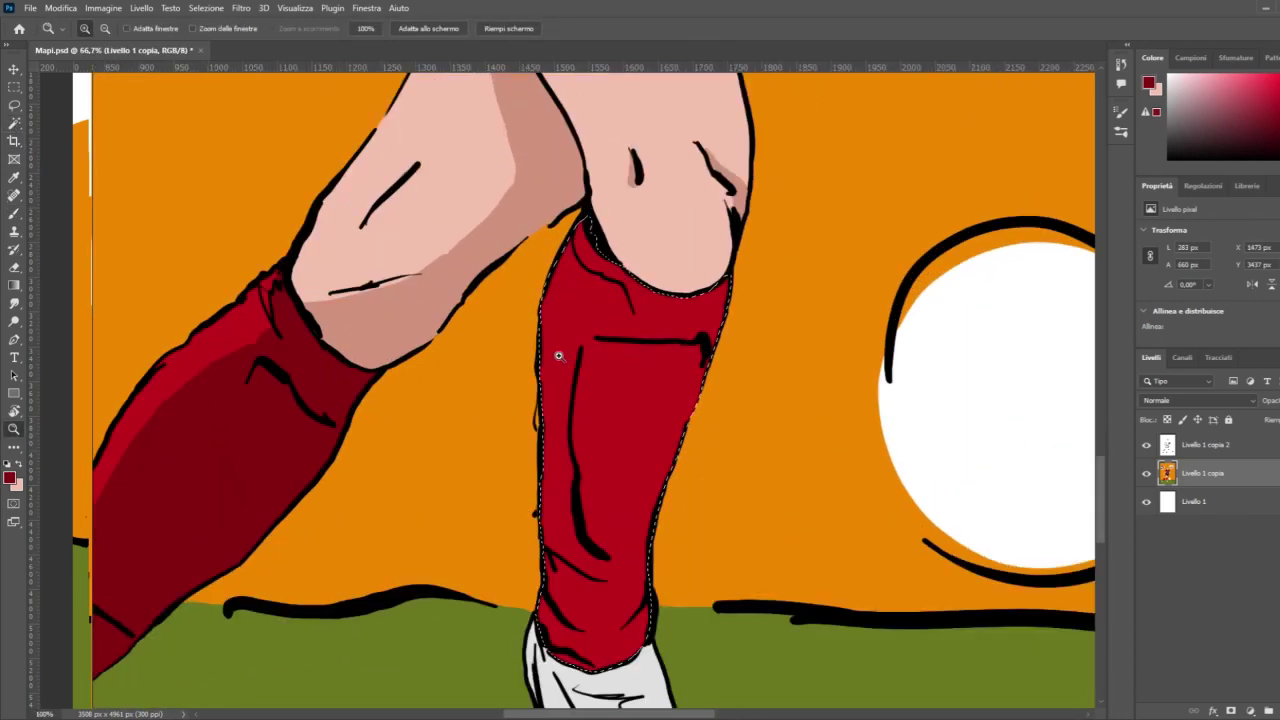
pyautogui.click(14, 212)
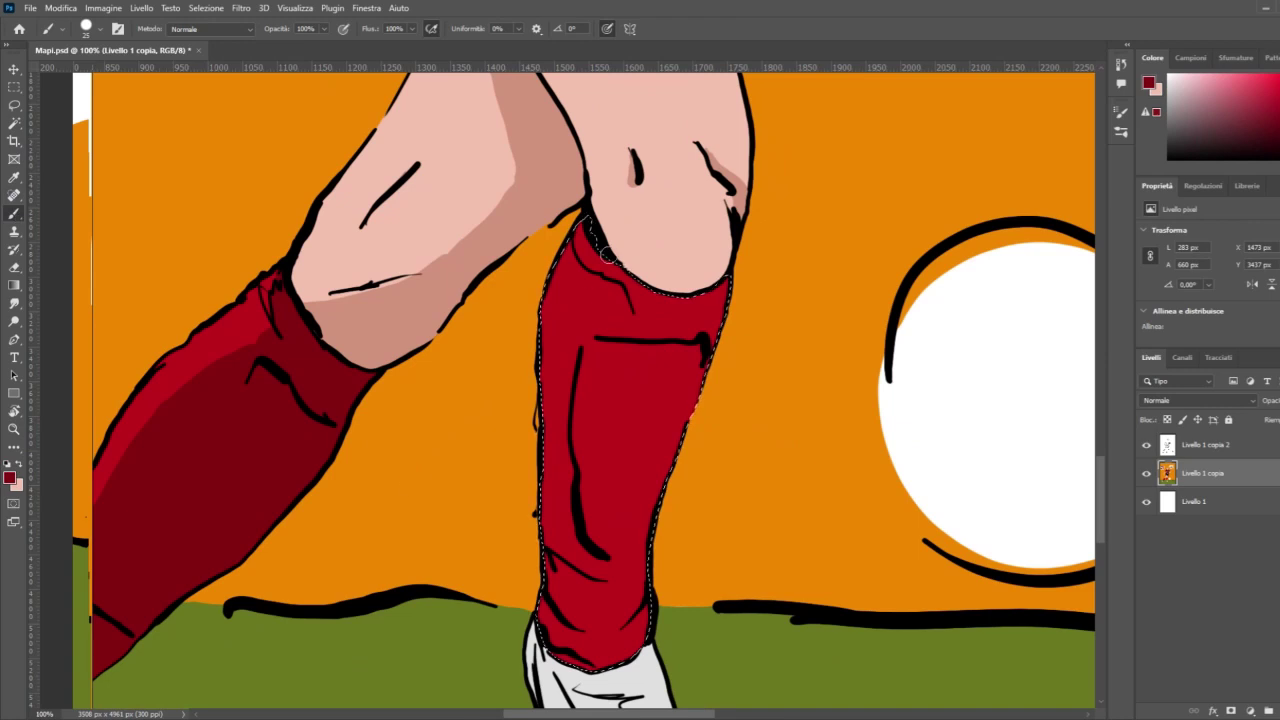
pyautogui.moveTo(576, 224)
pyautogui.mouseDown()
pyautogui.moveTo(582, 254)
pyautogui.moveTo(582, 221)
pyautogui.moveTo(623, 276)
pyautogui.mouseUp()
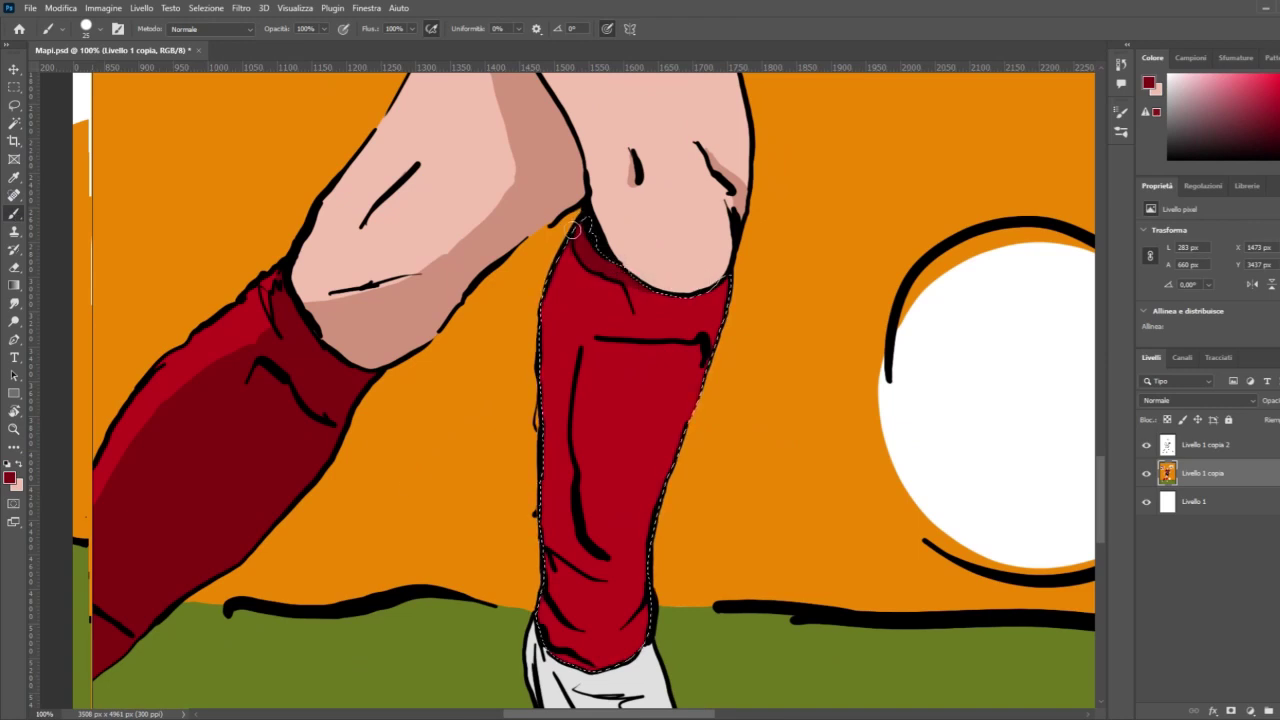
pyautogui.moveTo(608, 274); pyautogui.dragTo(636, 286)
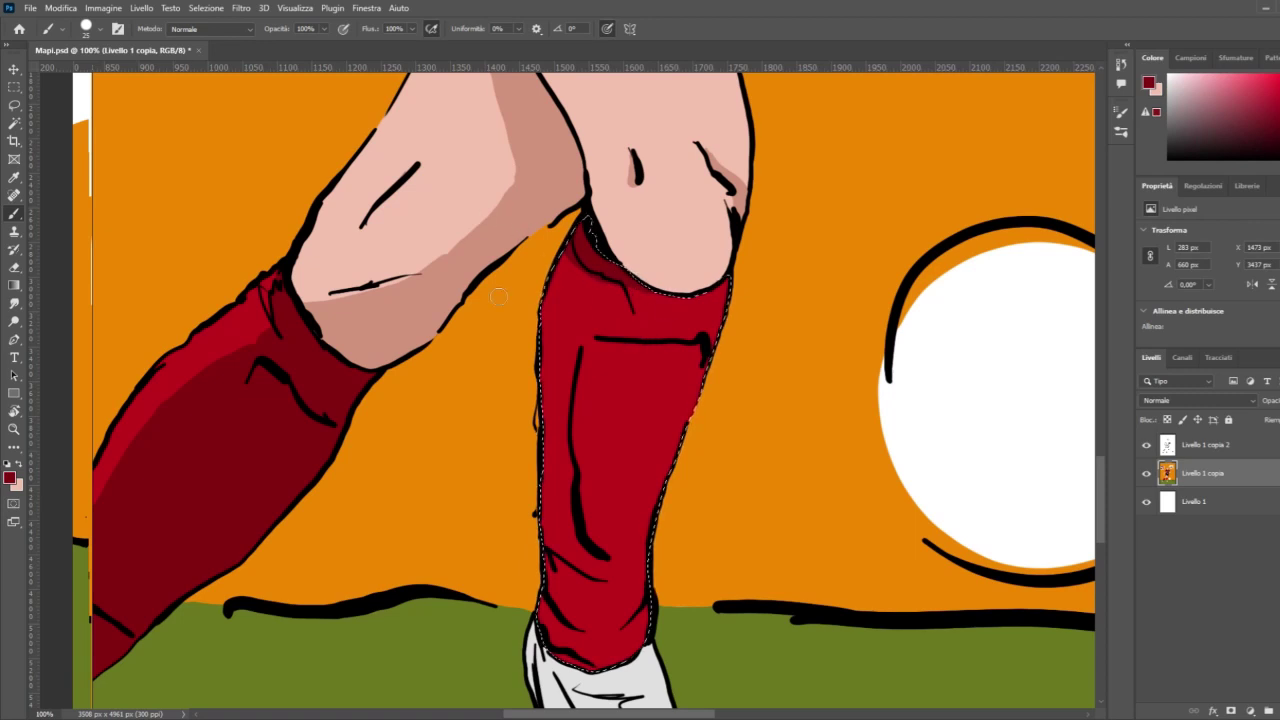
pyautogui.moveTo(575, 259); pyautogui.dragTo(546, 302)
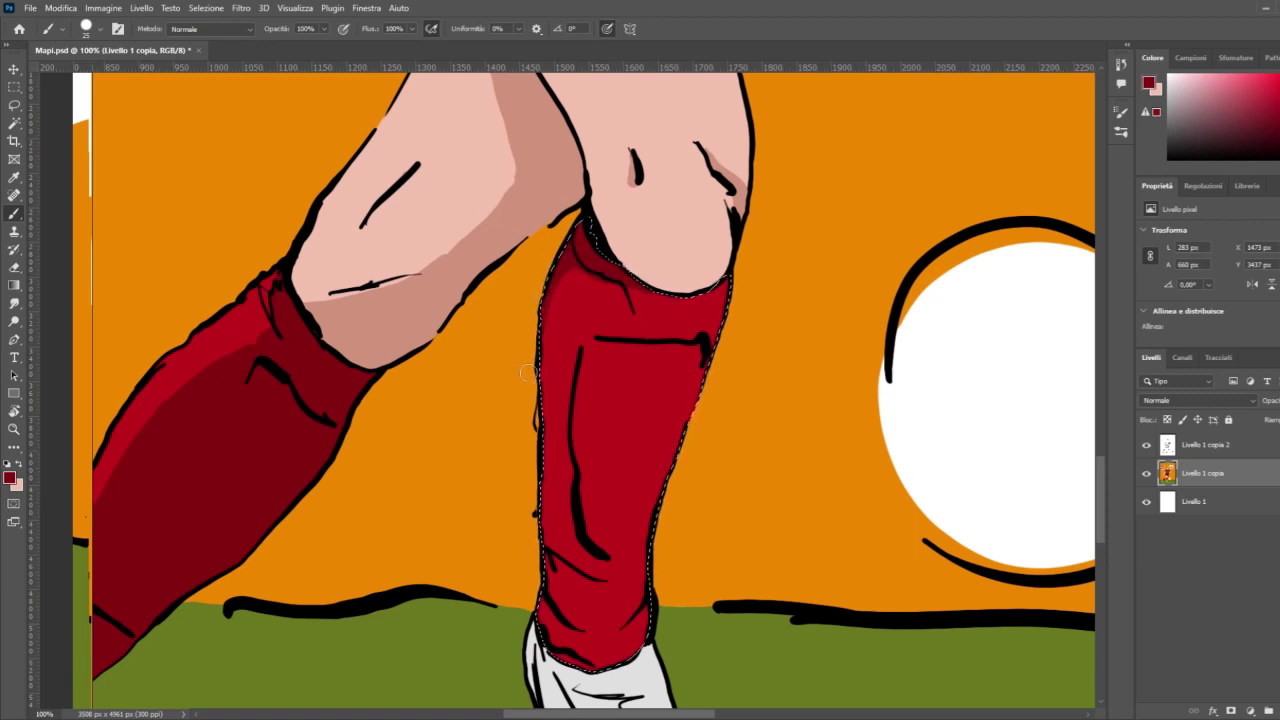
pyautogui.moveTo(532, 433)
pyautogui.mouseDown()
pyautogui.moveTo(547, 550)
pyautogui.moveTo(562, 580)
pyautogui.moveTo(580, 594)
pyautogui.moveTo(557, 564)
pyautogui.moveTo(605, 575)
pyautogui.mouseUp()
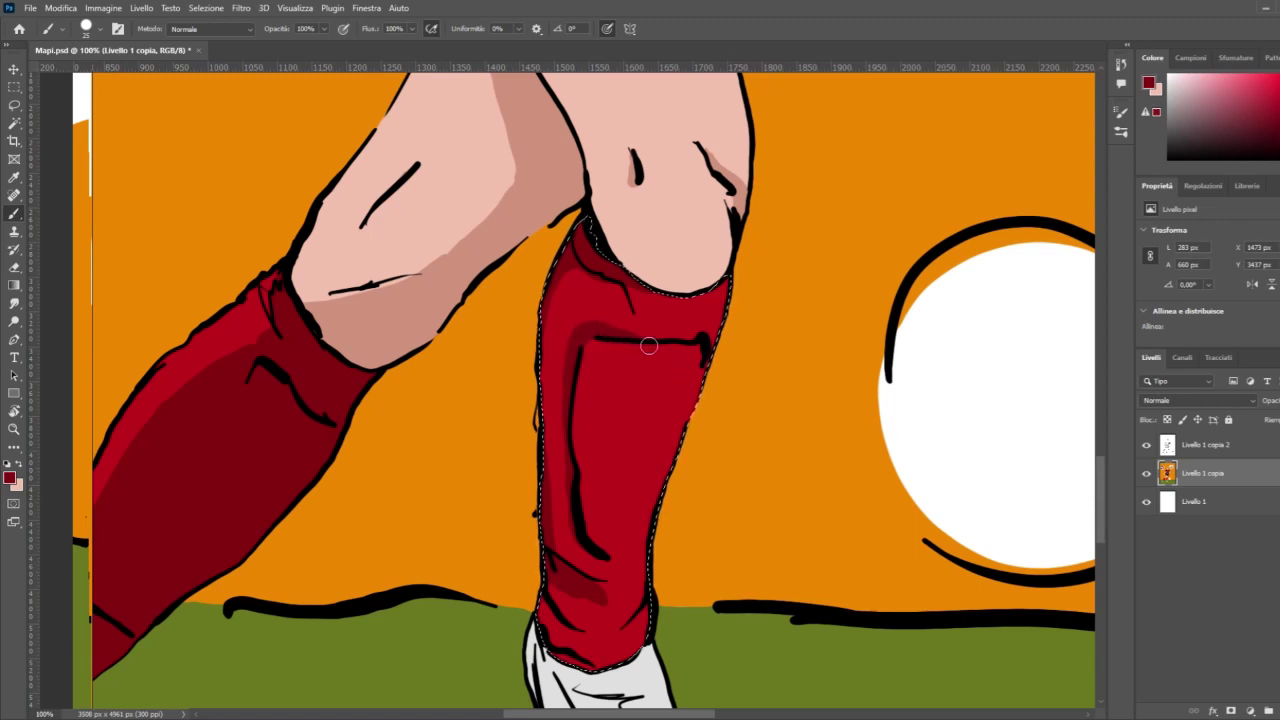
# Step: Shade the ankle folds and the side strip of the standing leg's sock in dark red, and clear the selection
pyautogui.scroll(-2, 633, 439)
pyautogui.scroll(-2, 633, 439)
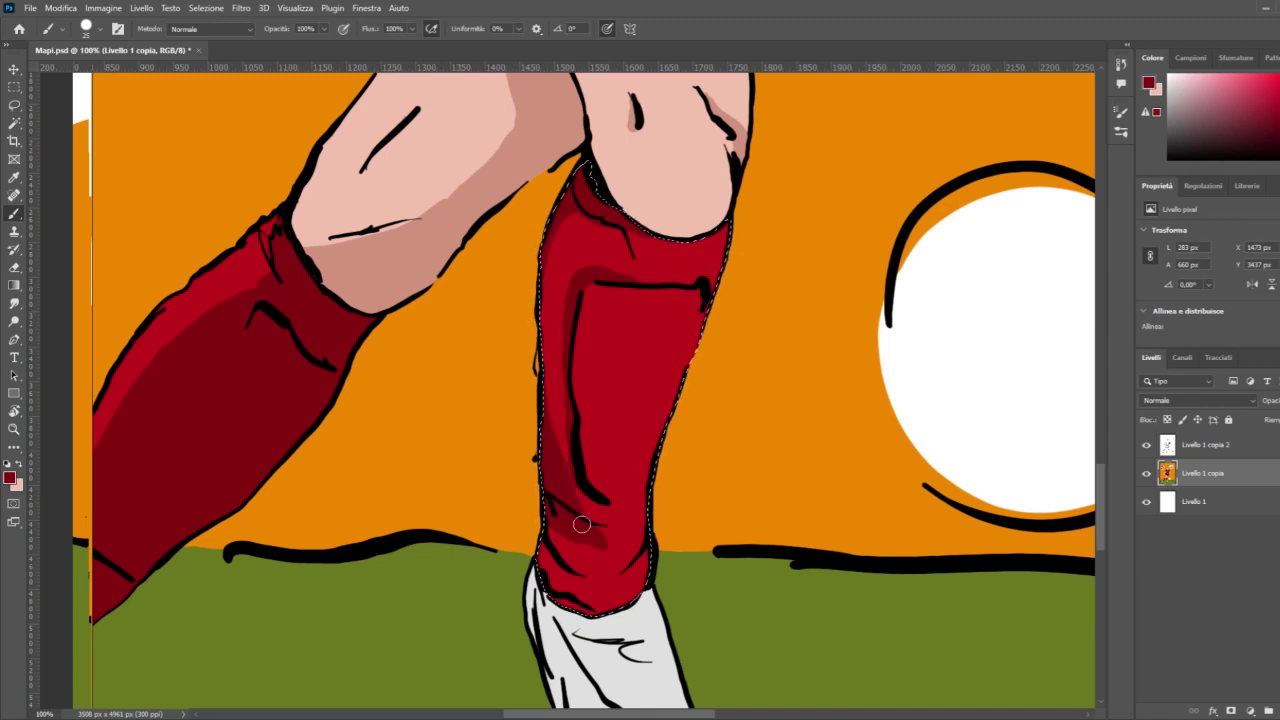
pyautogui.moveTo(577, 492); pyautogui.dragTo(589, 528)
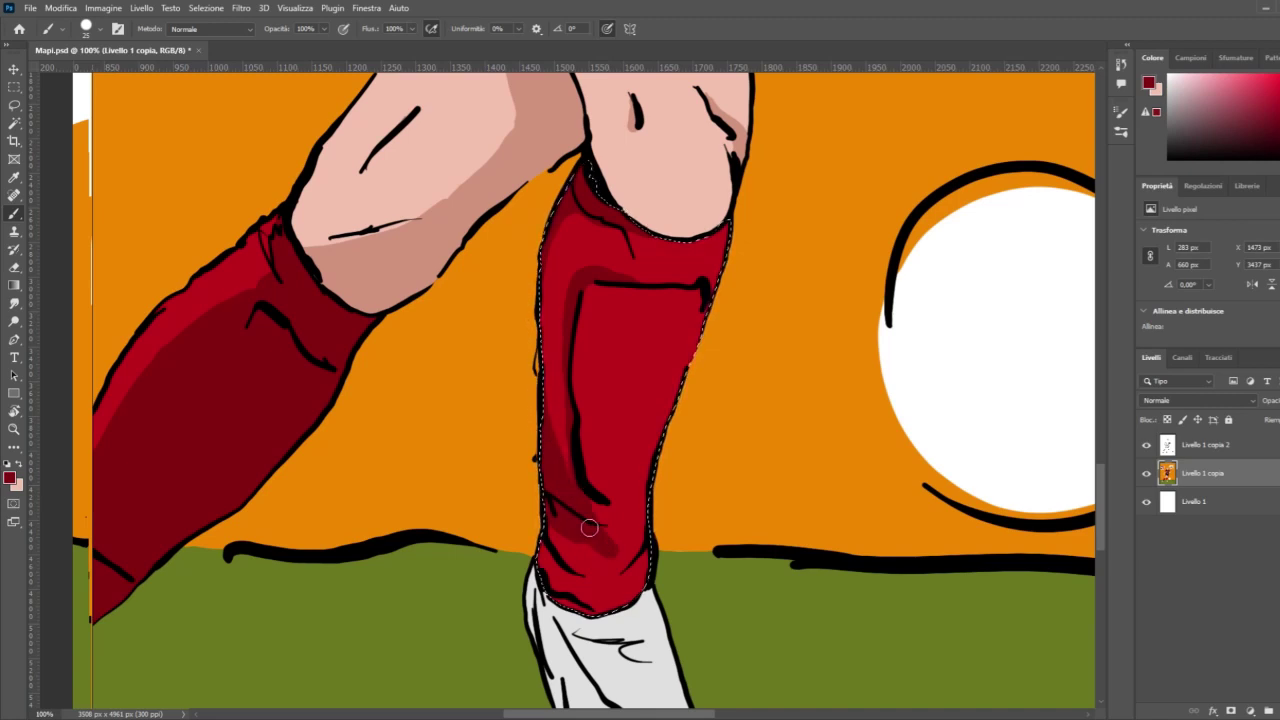
pyautogui.moveTo(551, 456)
pyautogui.mouseDown()
pyautogui.moveTo(566, 531)
pyautogui.moveTo(547, 516)
pyautogui.moveTo(560, 539)
pyautogui.moveTo(592, 559)
pyautogui.moveTo(631, 542)
pyautogui.moveTo(582, 538)
pyautogui.moveTo(580, 518)
pyautogui.moveTo(634, 539)
pyautogui.moveTo(604, 540)
pyautogui.moveTo(651, 509)
pyautogui.mouseUp()
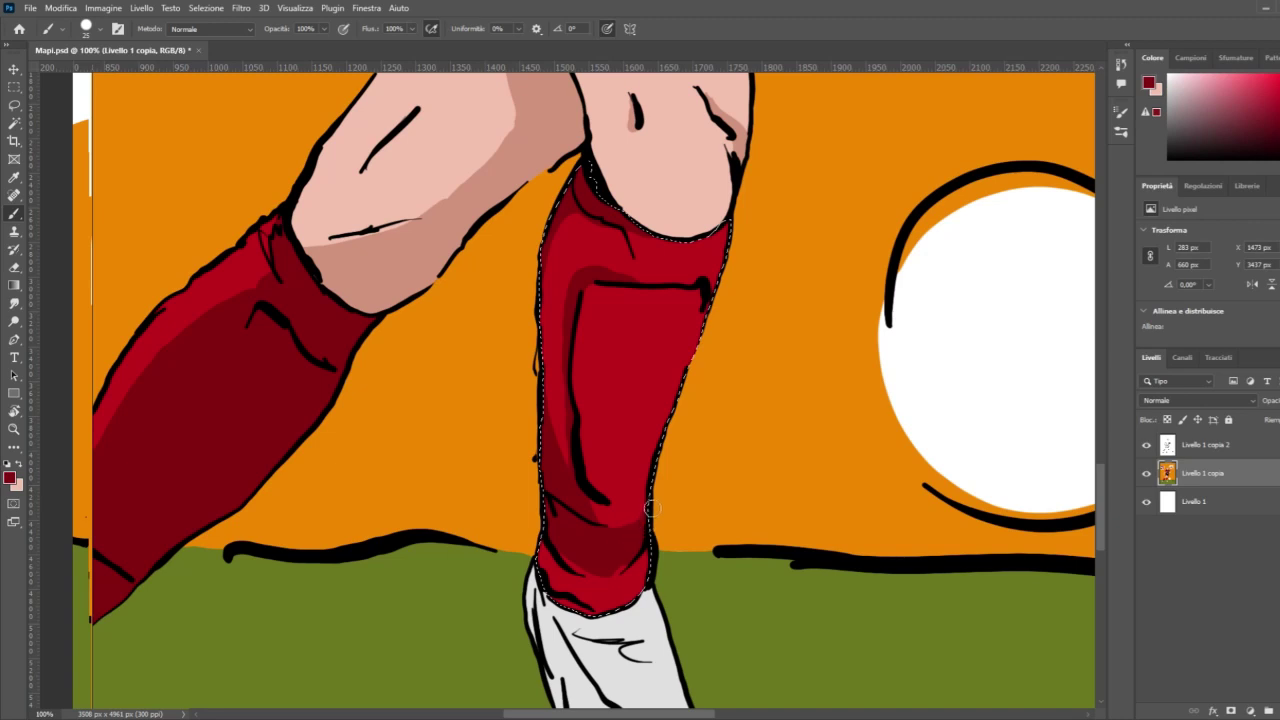
pyautogui.moveTo(626, 558)
pyautogui.mouseDown()
pyautogui.moveTo(586, 574)
pyautogui.moveTo(551, 534)
pyautogui.moveTo(543, 580)
pyautogui.moveTo(580, 612)
pyautogui.moveTo(552, 582)
pyautogui.moveTo(620, 607)
pyautogui.mouseUp()
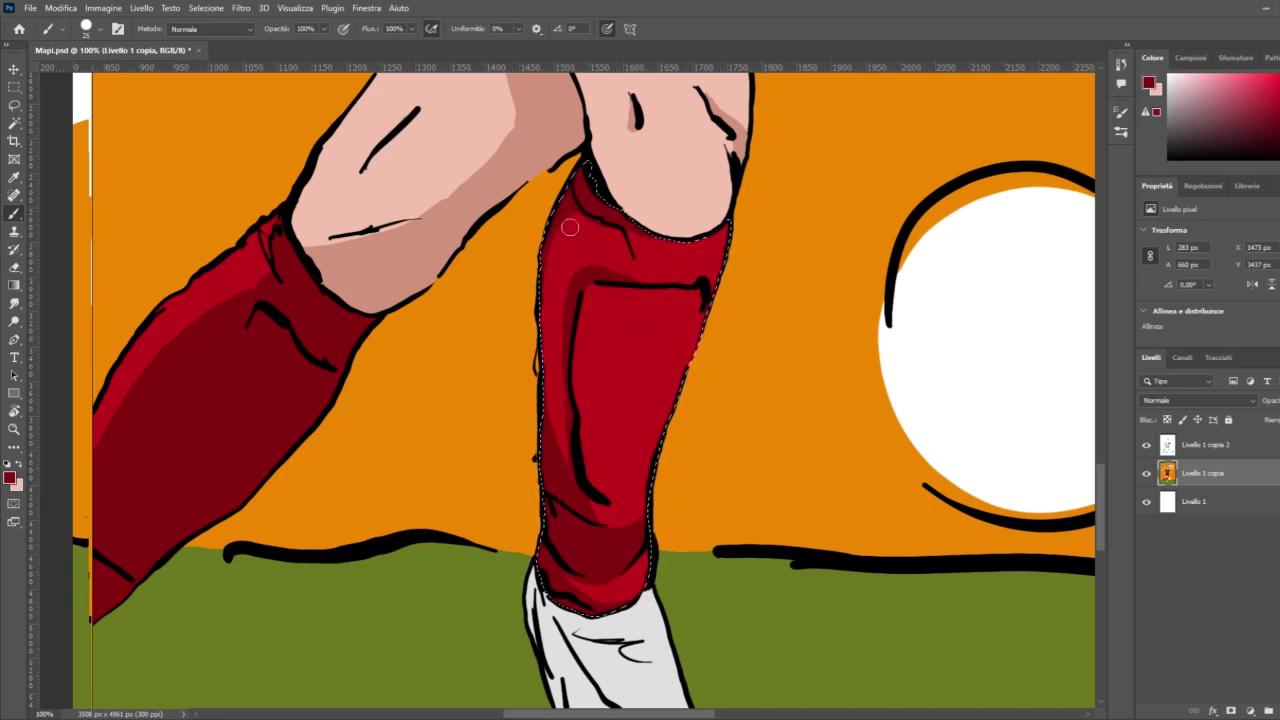
pyautogui.moveTo(571, 217)
pyautogui.mouseDown()
pyautogui.moveTo(532, 298)
pyautogui.moveTo(547, 226)
pyautogui.moveTo(564, 472)
pyautogui.mouseUp()
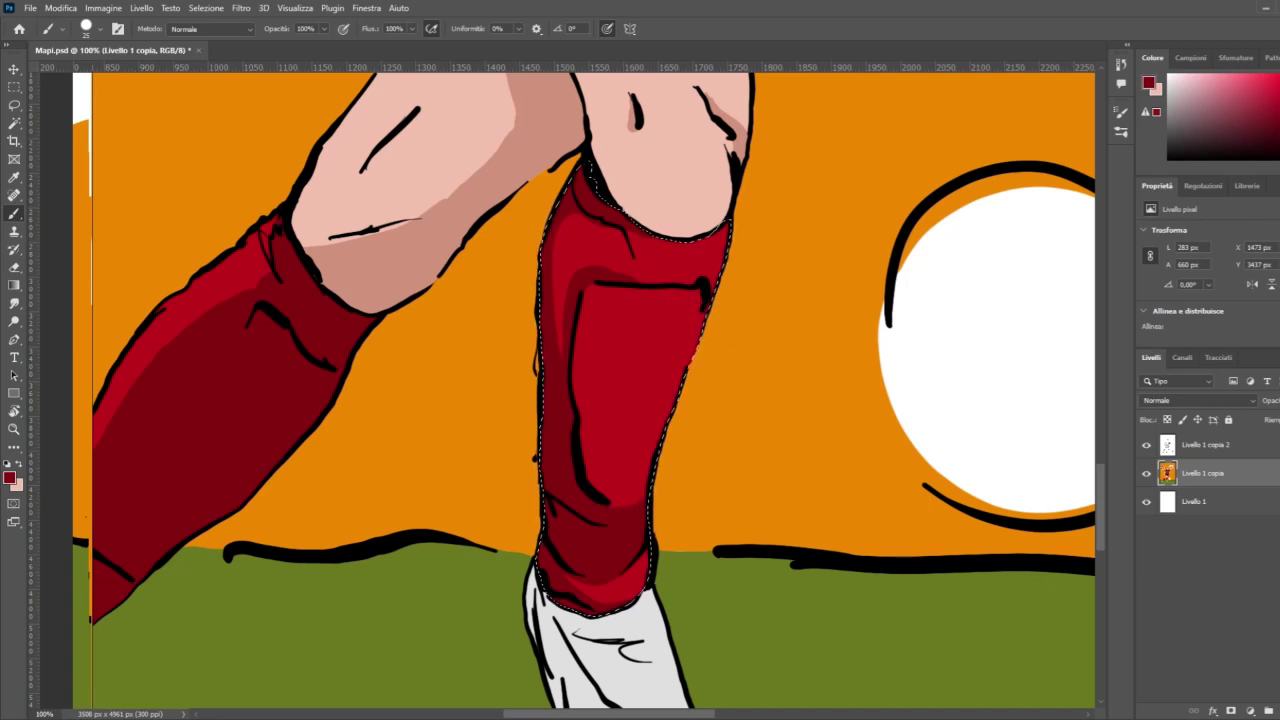
pyautogui.hotkey('ctrl', '-')
pyautogui.hotkey('ctrl', '-')
pyautogui.hotkey('ctrl', '-')
pyautogui.hotkey('ctrl', '-')
pyautogui.hotkey('ctrl', '-')
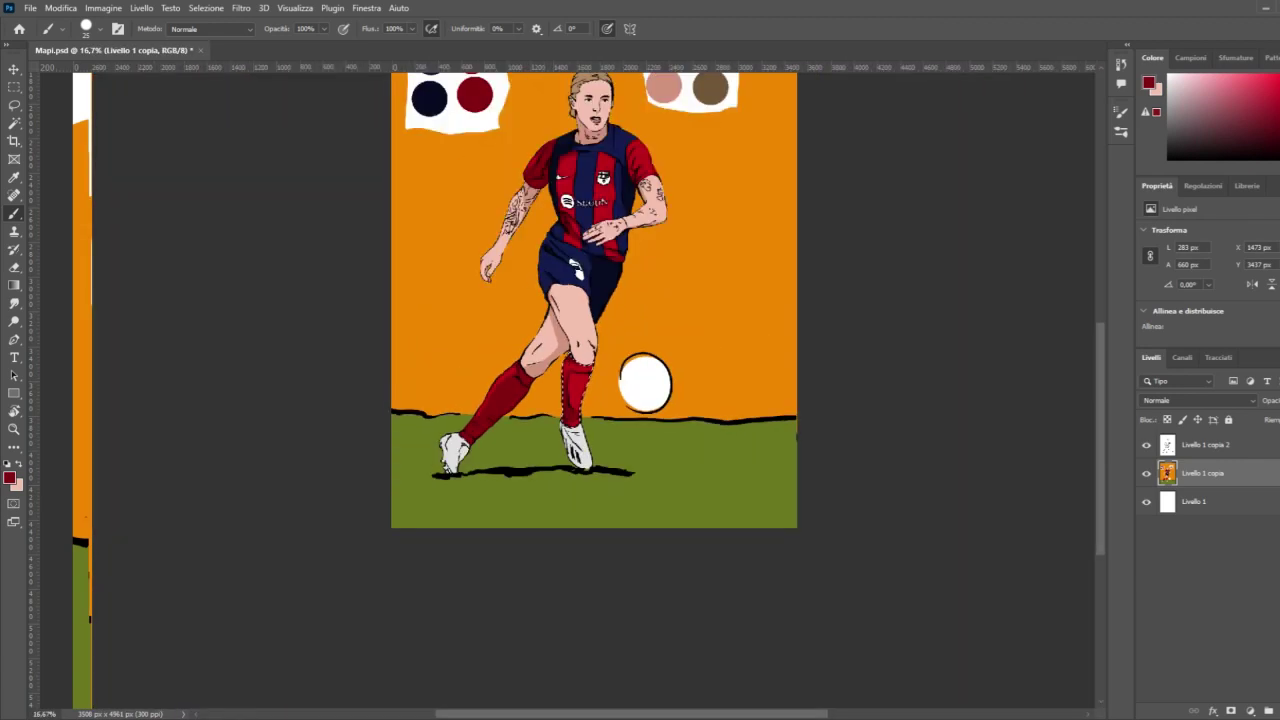
pyautogui.click(14, 122)
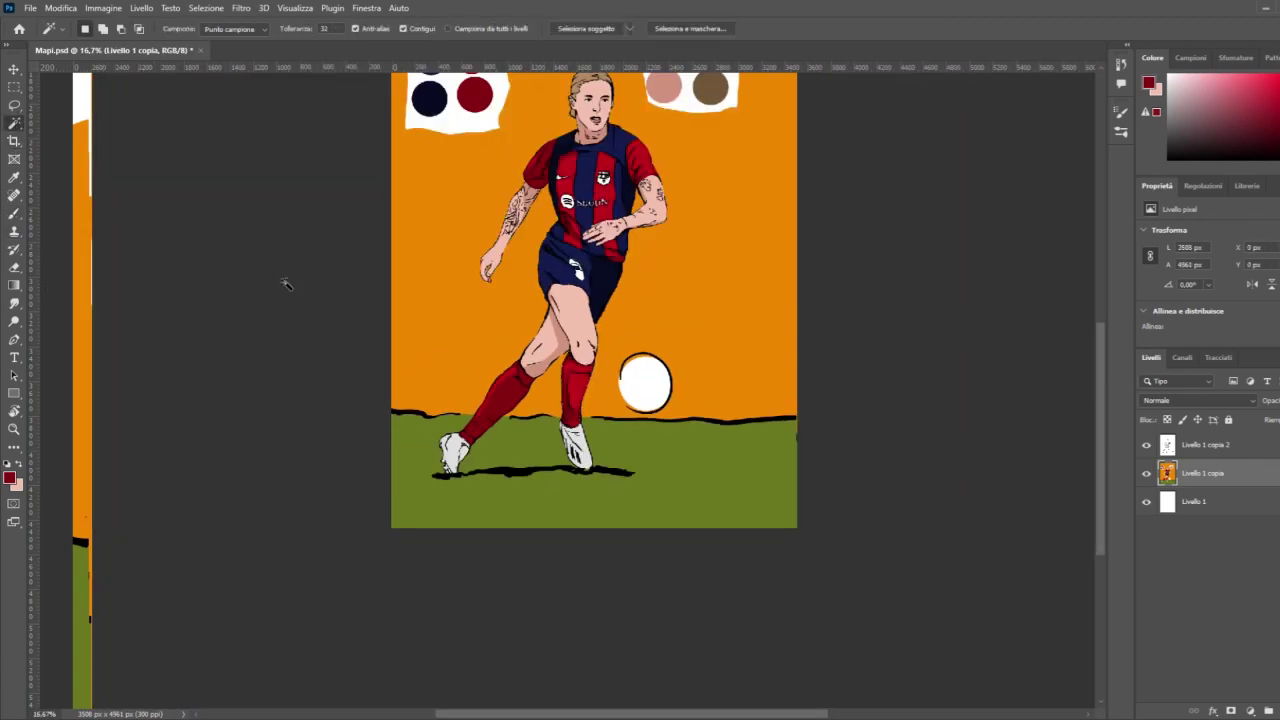
# Step: Examine the shading on both socks and the legs up close
pyautogui.scroll(2, 298, 372)
pyautogui.scroll(1, 298, 372)
pyautogui.hotkey('ctrl', '+')
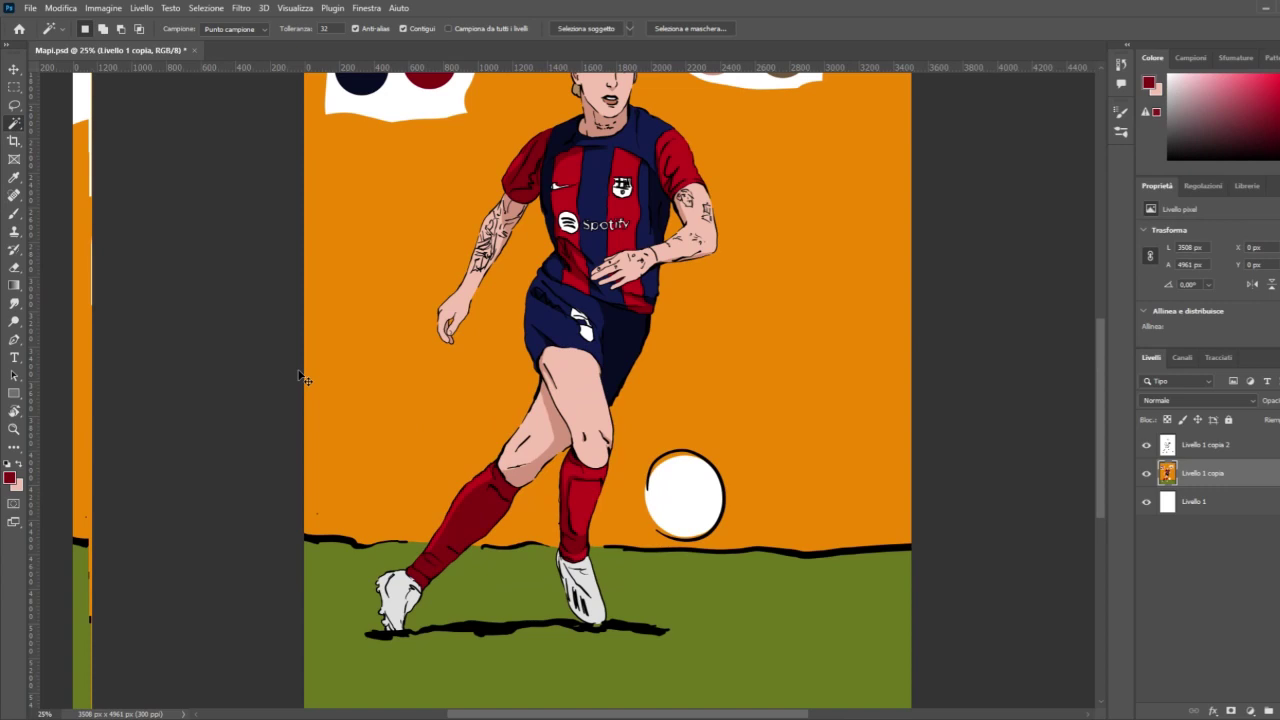
pyautogui.hotkey('ctrl', '+')
pyautogui.hotkey('ctrl', '+')
pyautogui.hotkey('ctrl', '+')
pyautogui.scroll(-2, 351, 403)
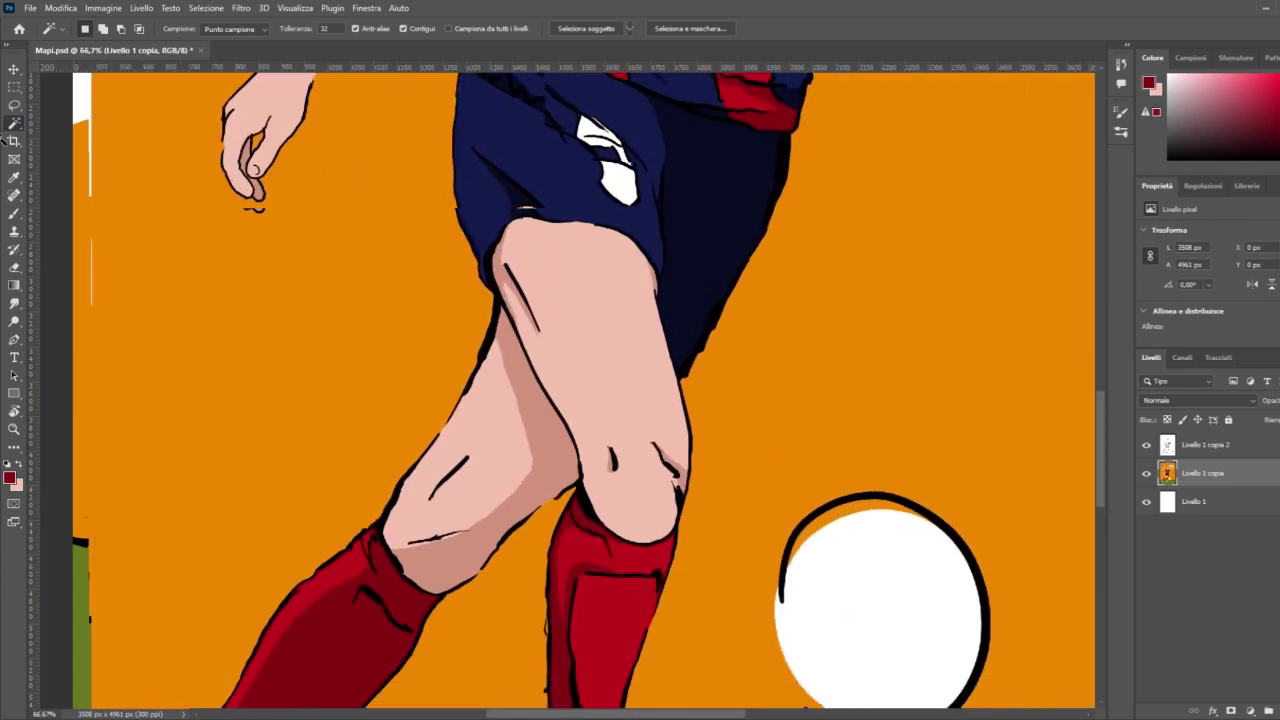
pyautogui.click(14, 213)
pyautogui.scroll(-3, 584, 390)
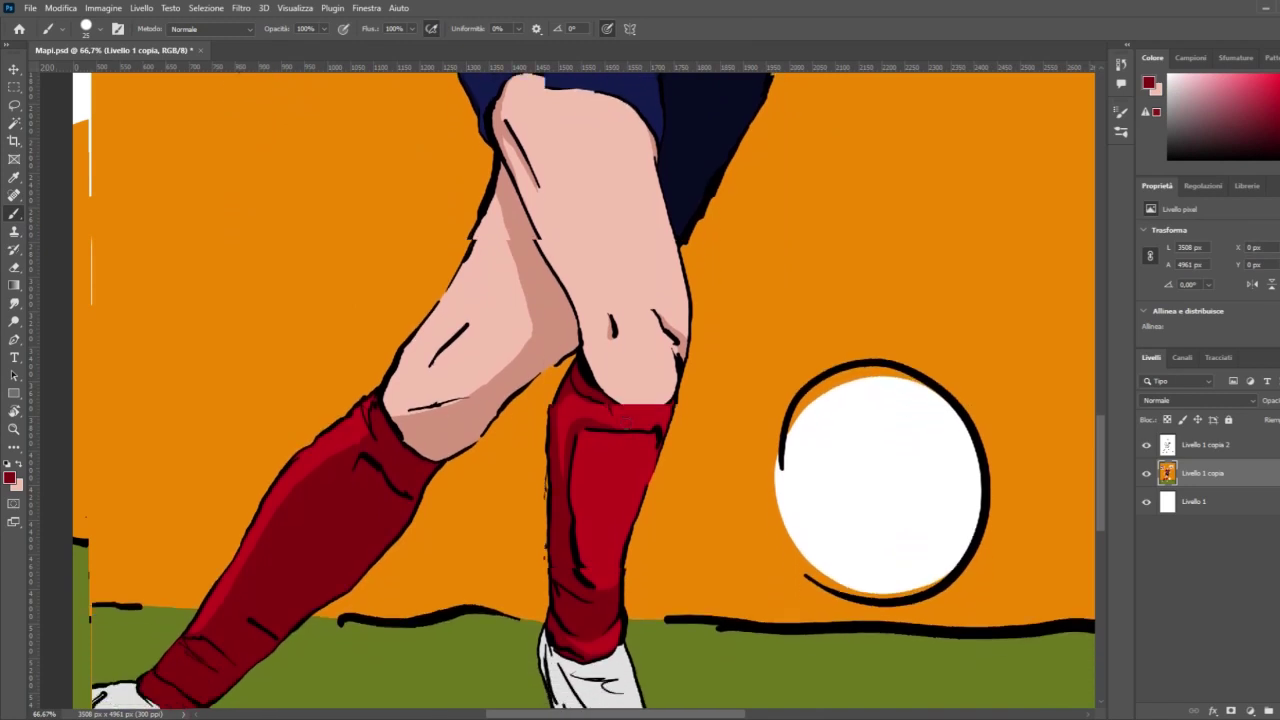
pyautogui.scroll(-2, 626, 423)
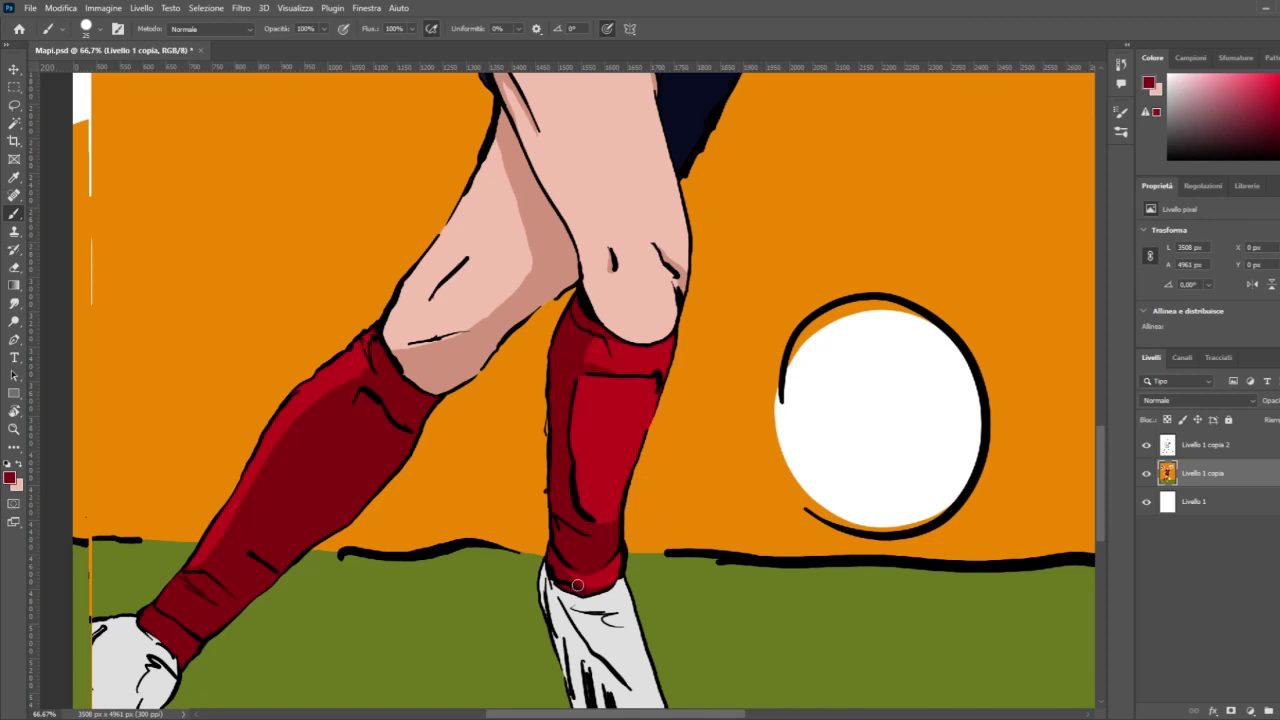
# Step: Save the illustration with the shaded socks
pyautogui.hotkey('ctrl', '-')
pyautogui.hotkey('ctrl', '-')
pyautogui.hotkey('ctrl', '-')
pyautogui.hotkey('ctrl', '-')
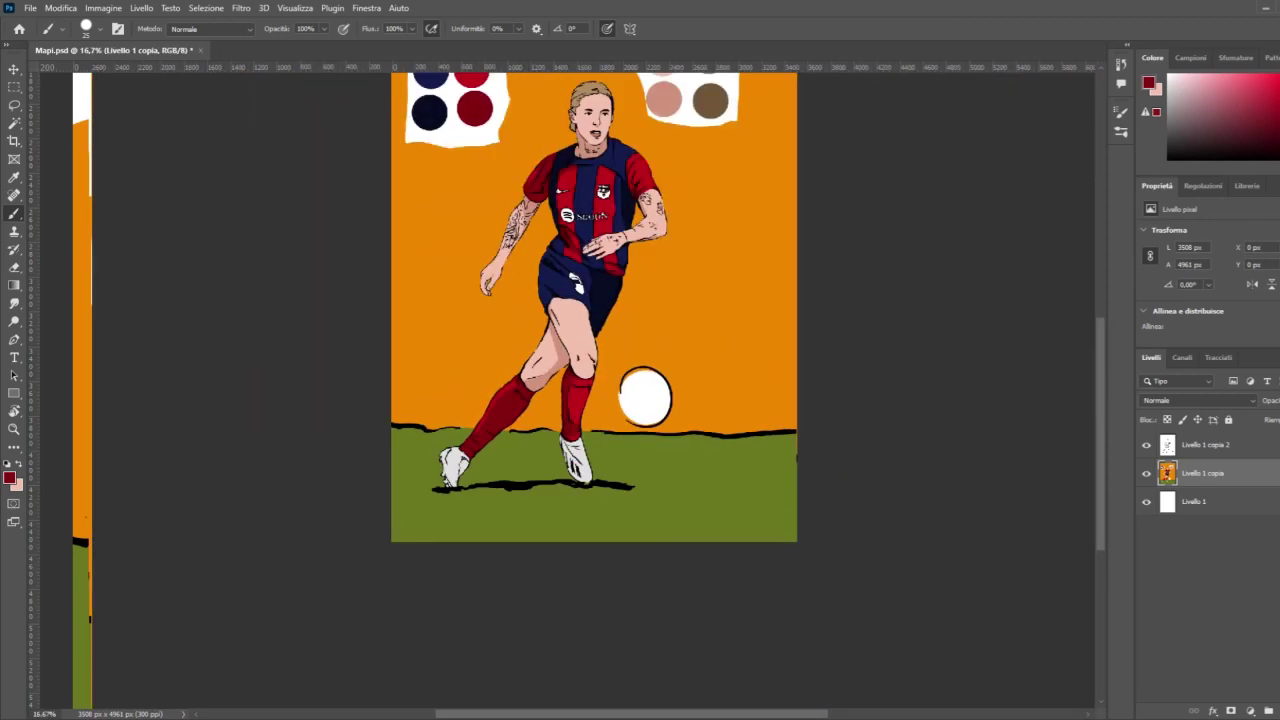
pyautogui.hotkey('ctrl', '+')
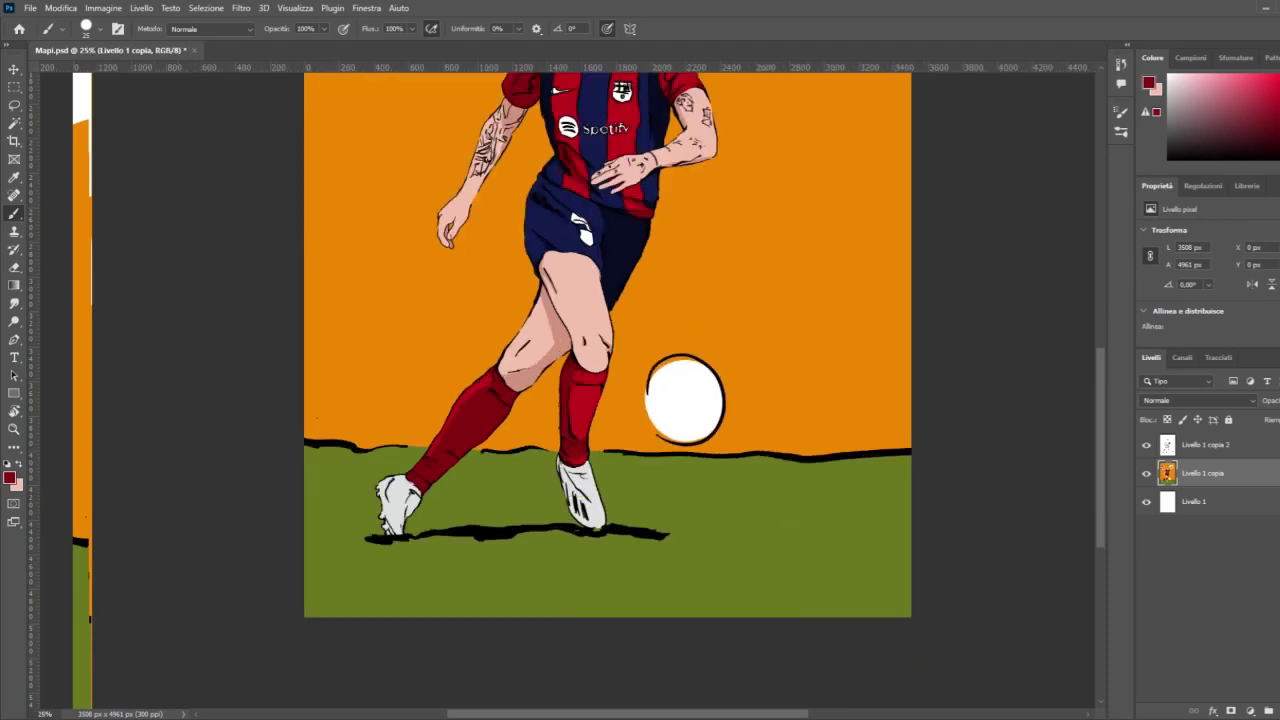
pyautogui.hotkey('ctrl', '-')
pyautogui.hotkey('ctrl', '-')
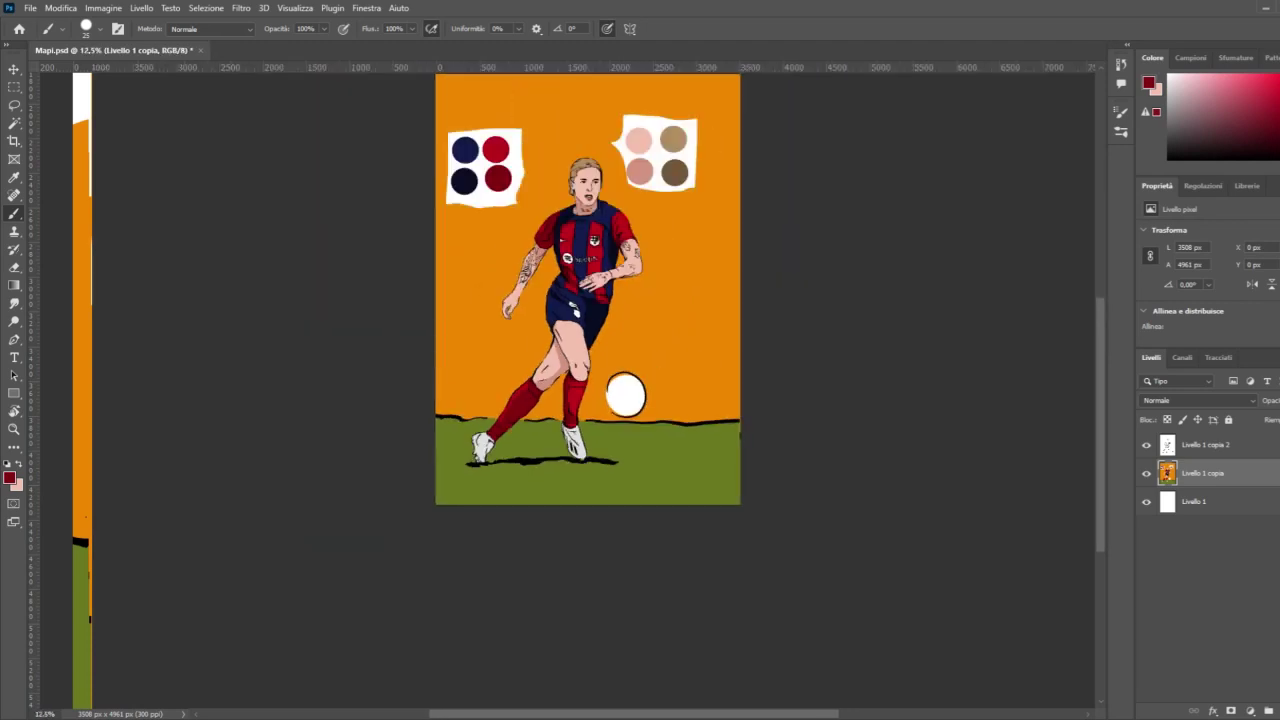
pyautogui.scroll(3, 128, 148)
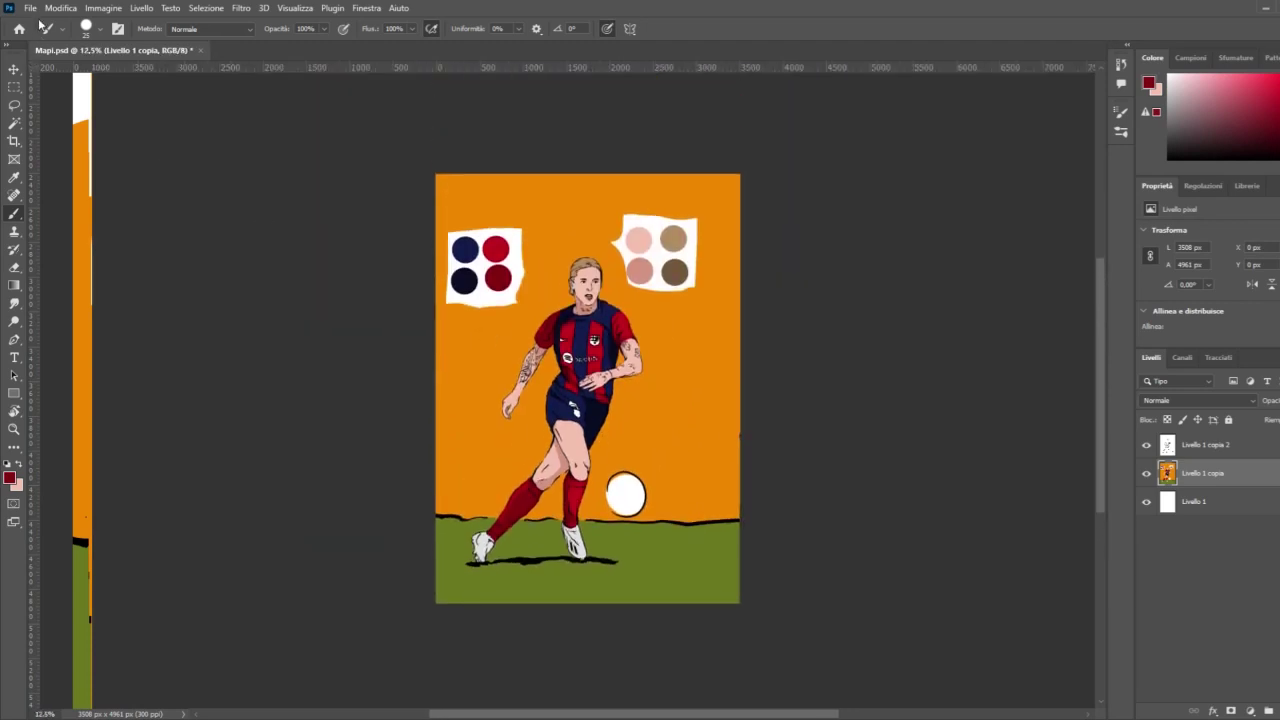
pyautogui.hotkey('ctrl', 's')
# Step: Pick grey, select the upper white patch of the shorts' emblem and shade its upper edge in grey
pyautogui.hotkey('ctrl', '+')
pyautogui.hotkey('ctrl', '+')
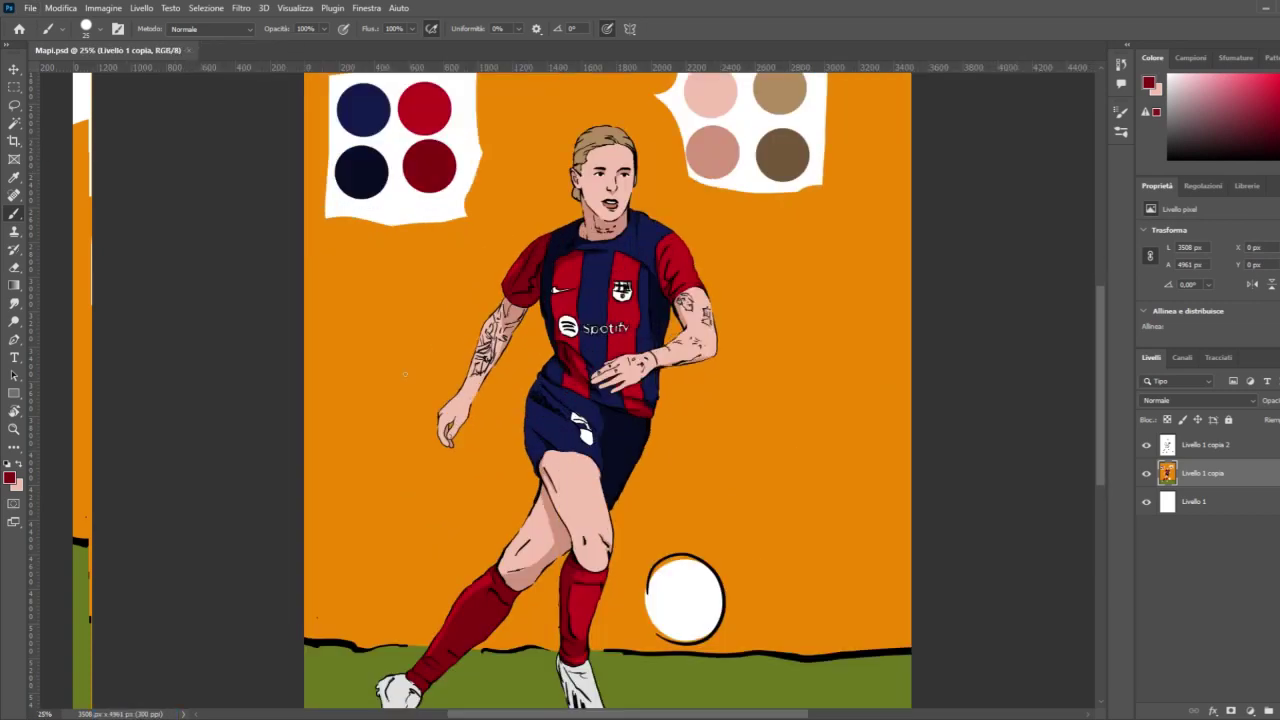
pyautogui.press('i')
pyautogui.click(14, 428)
pyautogui.click(577, 423)
pyautogui.moveTo(577, 423); pyautogui.dragTo(577, 423)
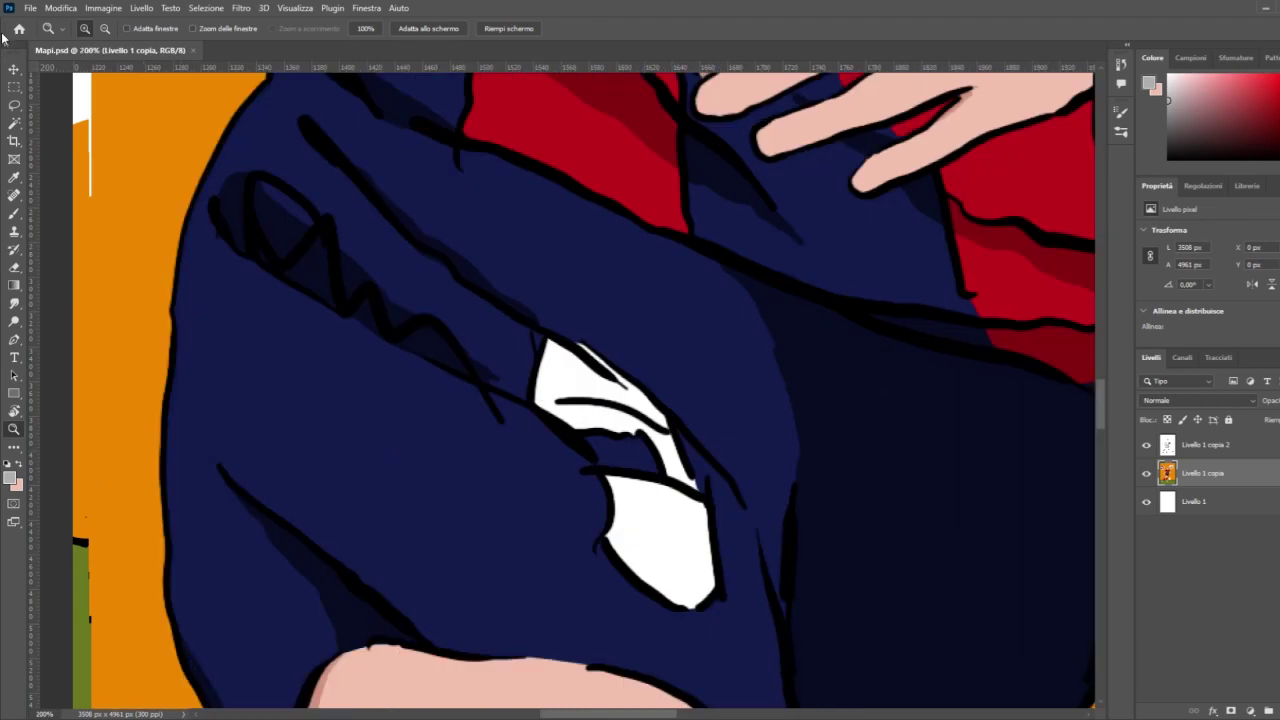
pyautogui.click(13, 127)
pyautogui.click(581, 370)
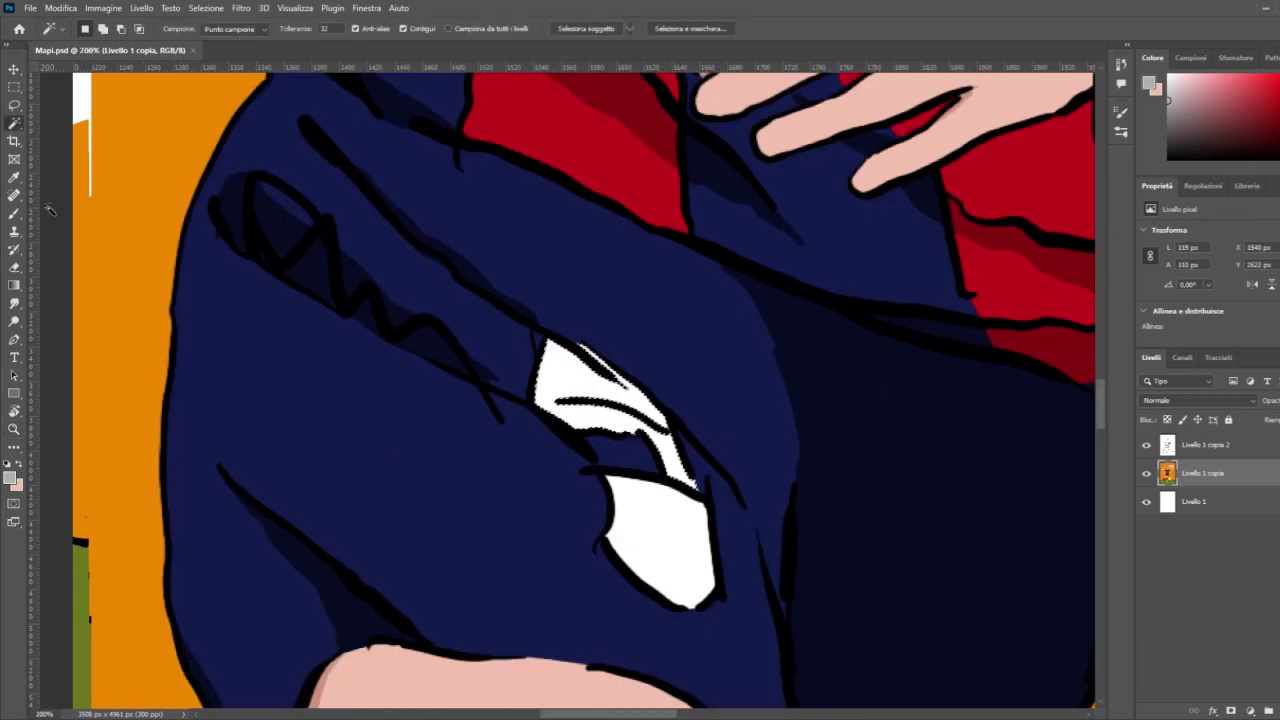
pyautogui.click(14, 214)
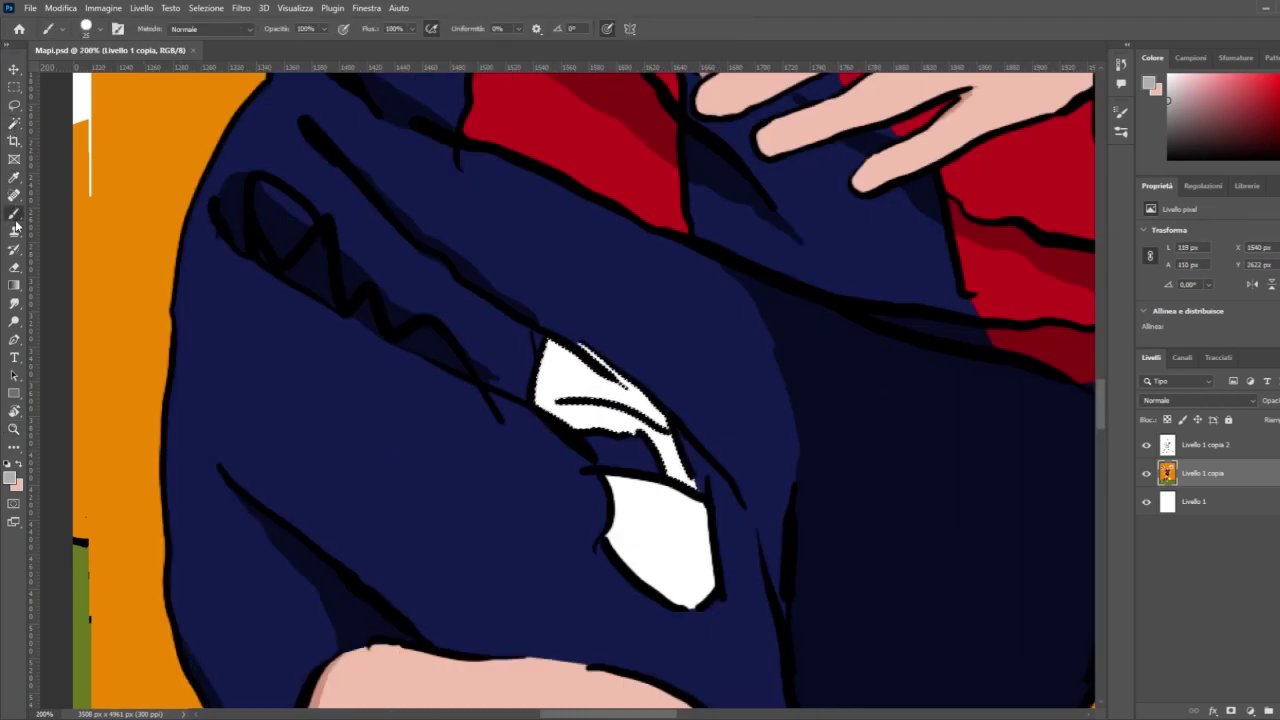
pyautogui.moveTo(590, 350)
pyautogui.mouseDown()
pyautogui.moveTo(563, 366)
pyautogui.moveTo(601, 349)
pyautogui.moveTo(686, 434)
pyautogui.moveTo(595, 358)
pyautogui.moveTo(671, 409)
pyautogui.moveTo(597, 339)
pyautogui.mouseUp()
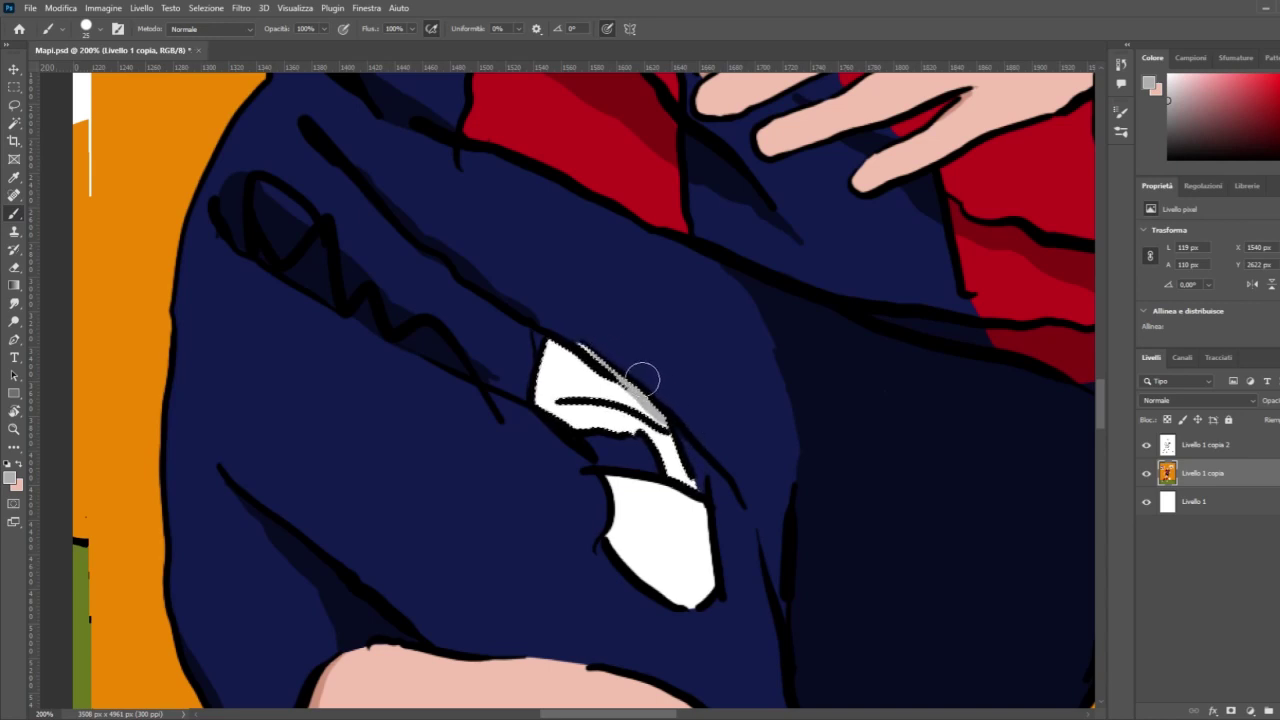
pyautogui.hotkey('ctrl', '-')
pyautogui.hotkey('ctrl', '-')
pyautogui.hotkey('ctrl', '-')
pyautogui.hotkey('ctrl', '-')
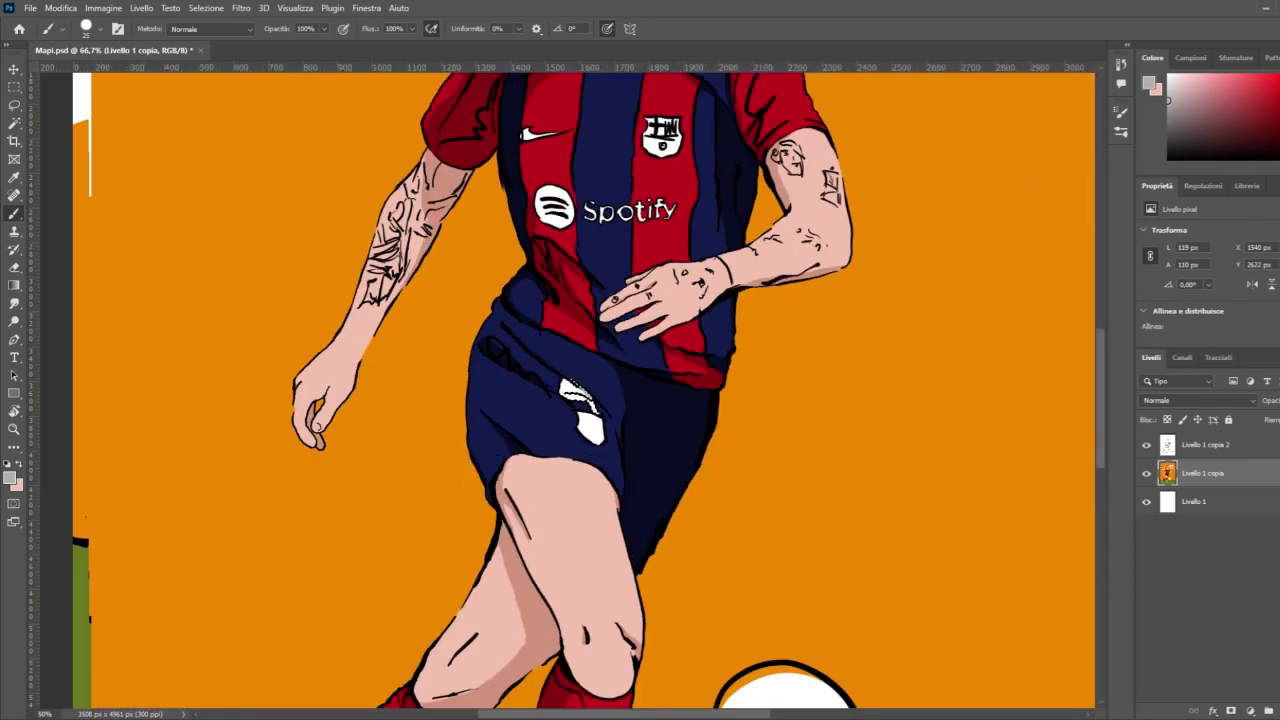
# Step: Try colouring the jersey crest and the lower white patch of the shorts' emblem yellow
pyautogui.click(14, 122)
pyautogui.scroll(2, 243, 266)
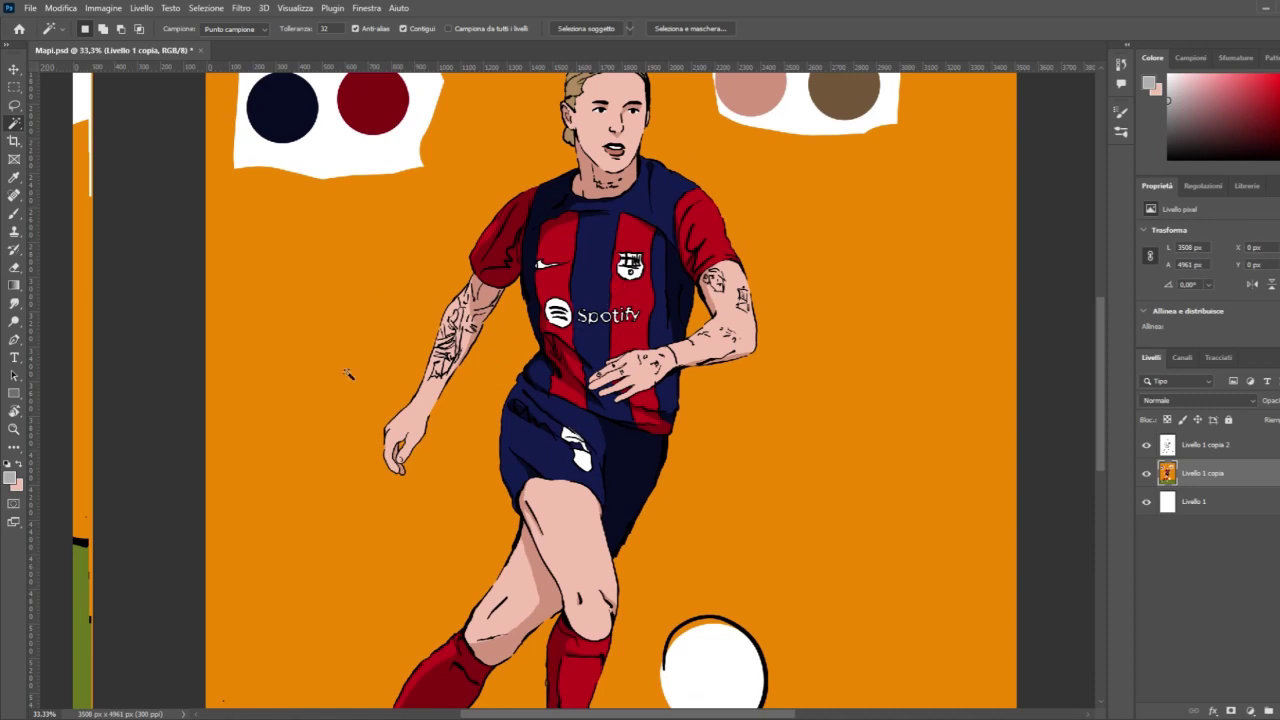
pyautogui.press('i')
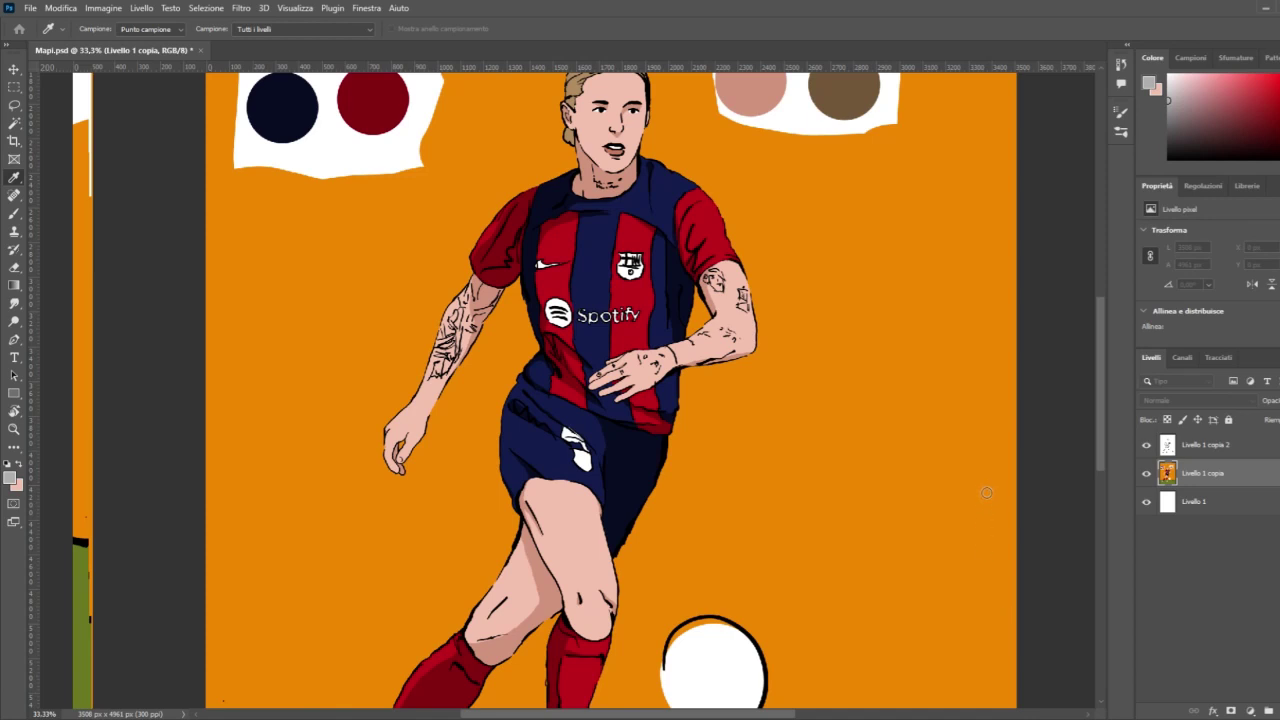
pyautogui.press('w')
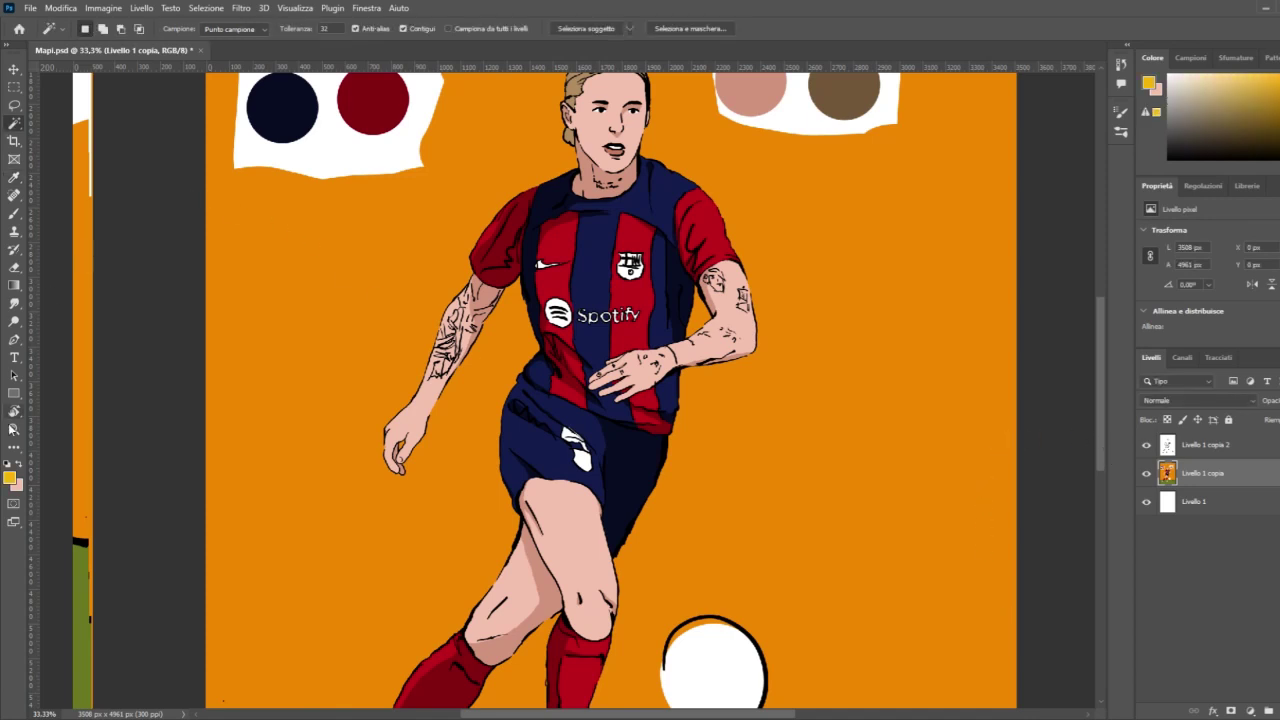
pyautogui.click(15, 213)
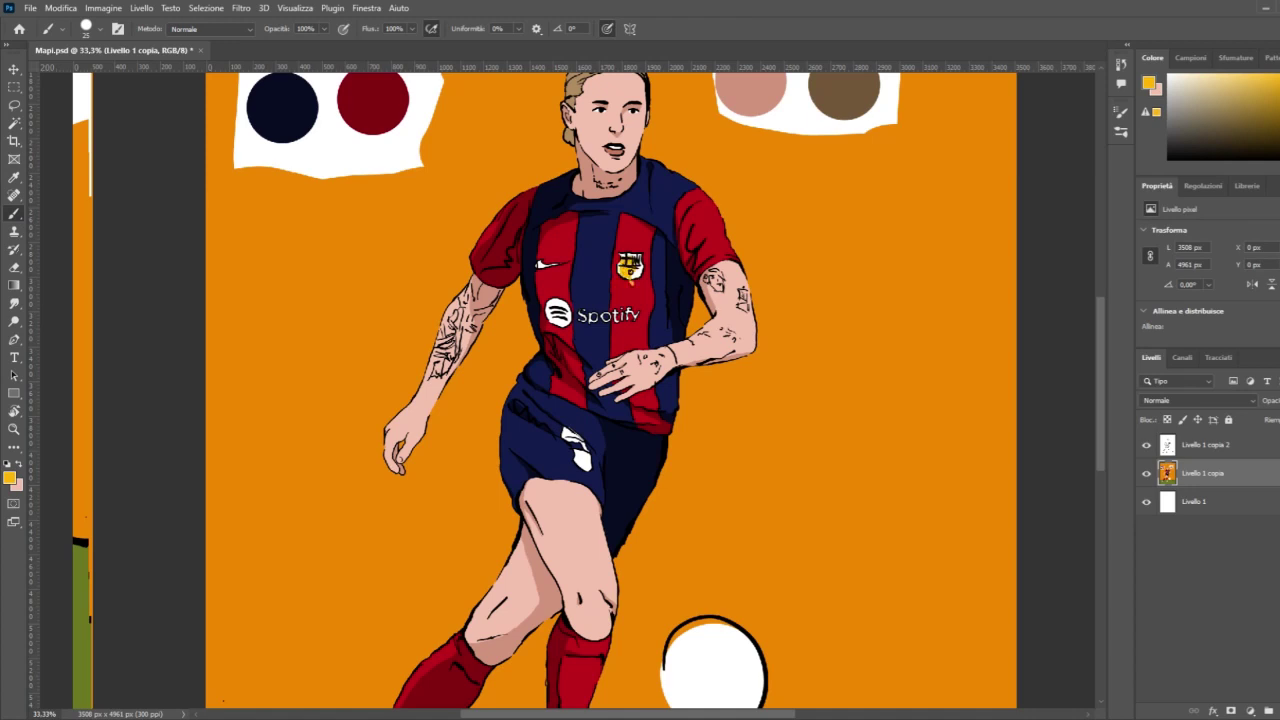
pyautogui.scroll(-3, 711, 316)
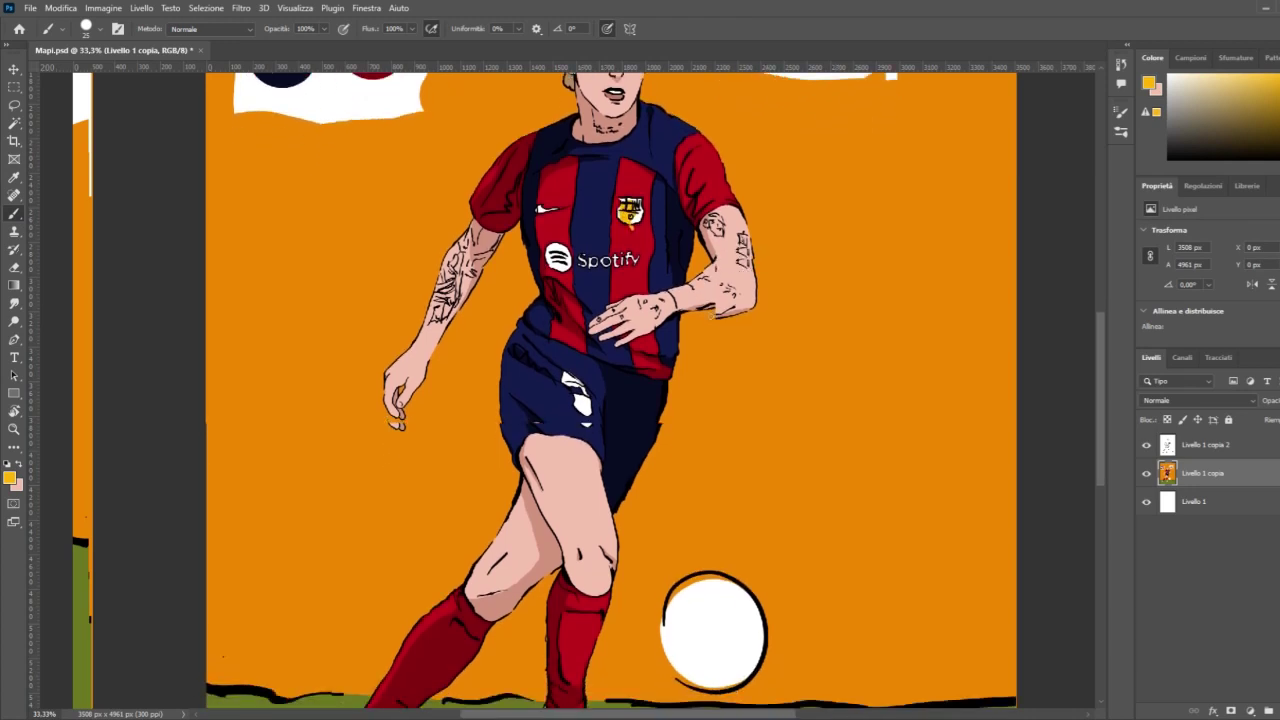
pyautogui.hotkey('ctrl', '-')
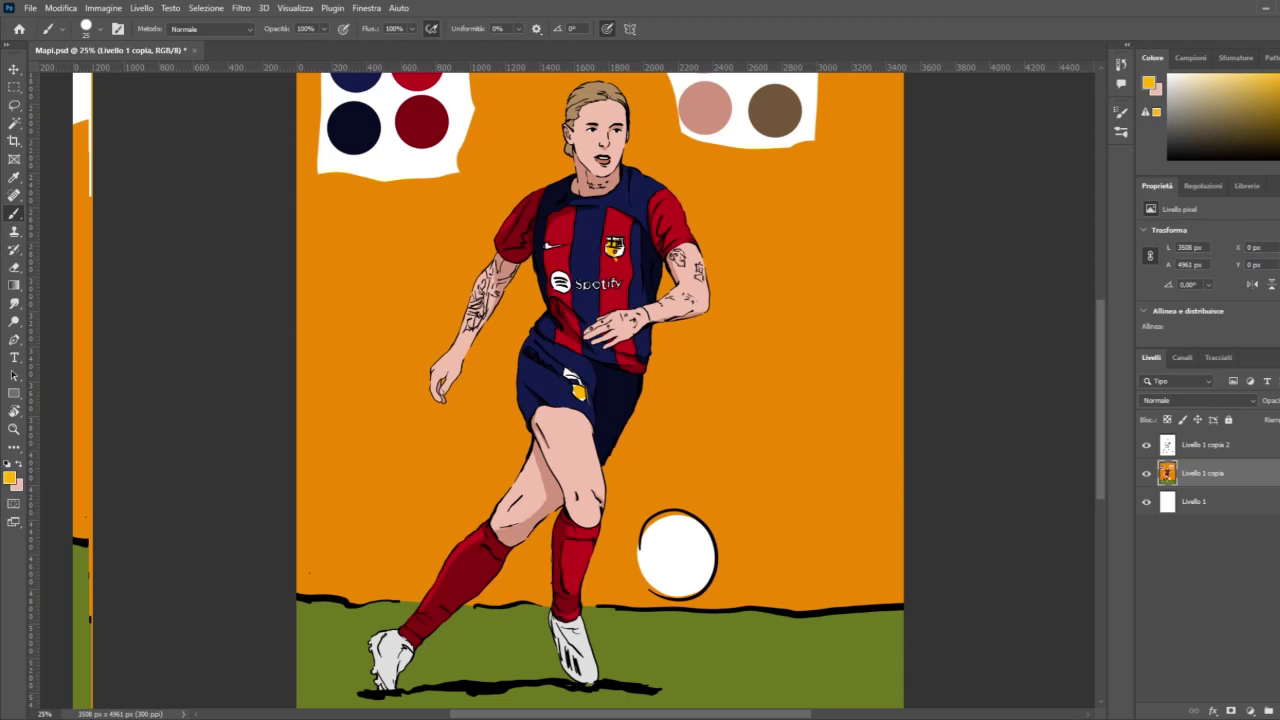
pyautogui.hotkey('ctrl', 'z')
pyautogui.hotkey('ctrl', '-')
pyautogui.hotkey('ctrl', '+')
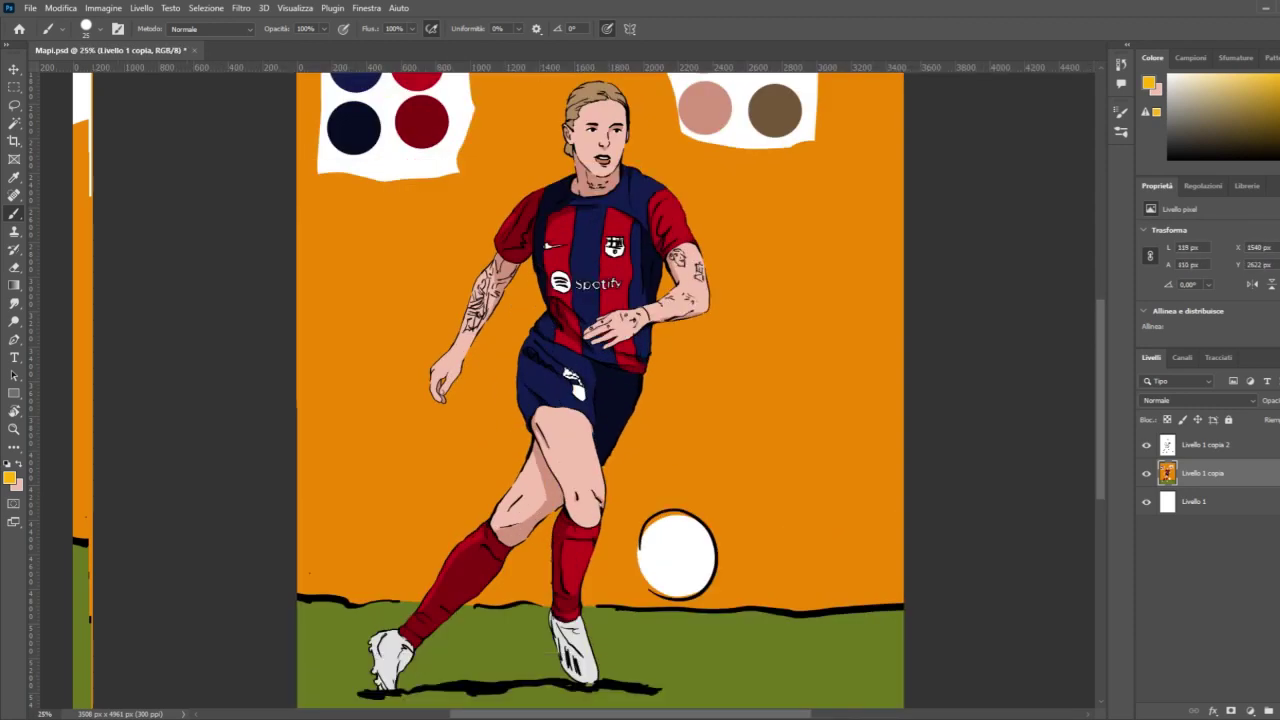
# Step: Clear the current selection, pick grey as the painting colour and select both white boots
pyautogui.click(14, 124)
pyautogui.hotkey('ctrl', 'd')
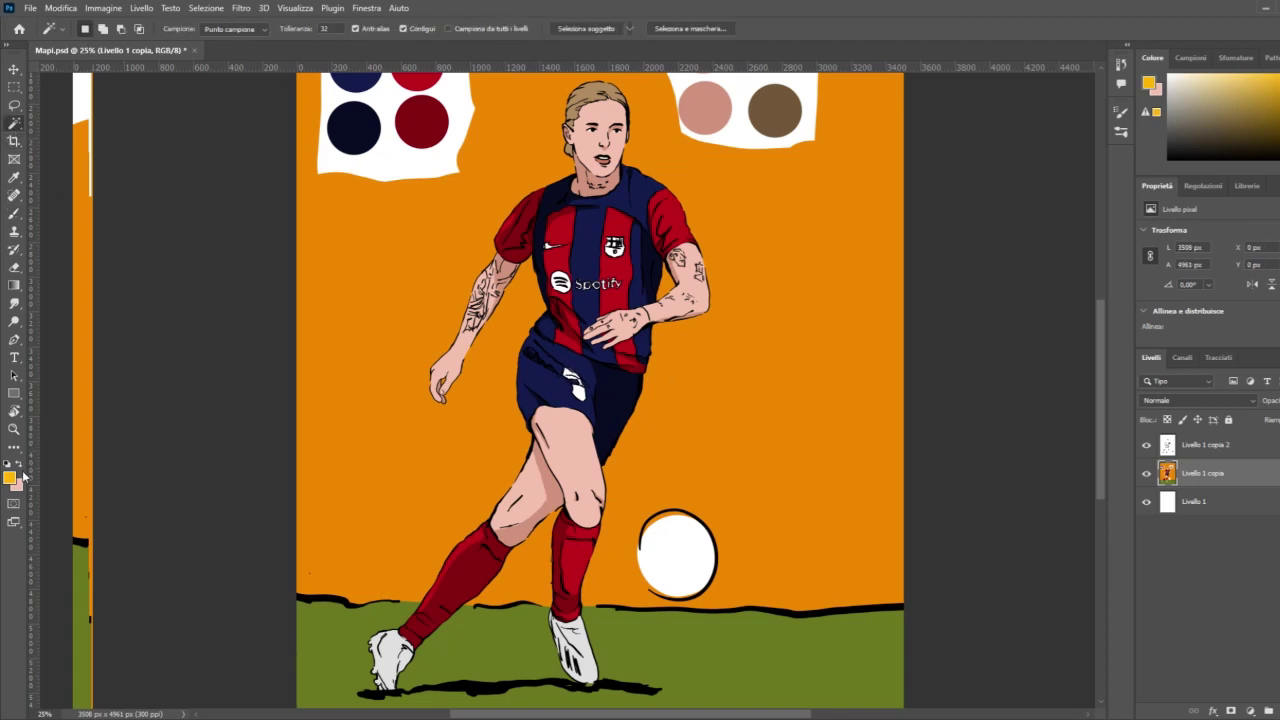
pyautogui.press('i')
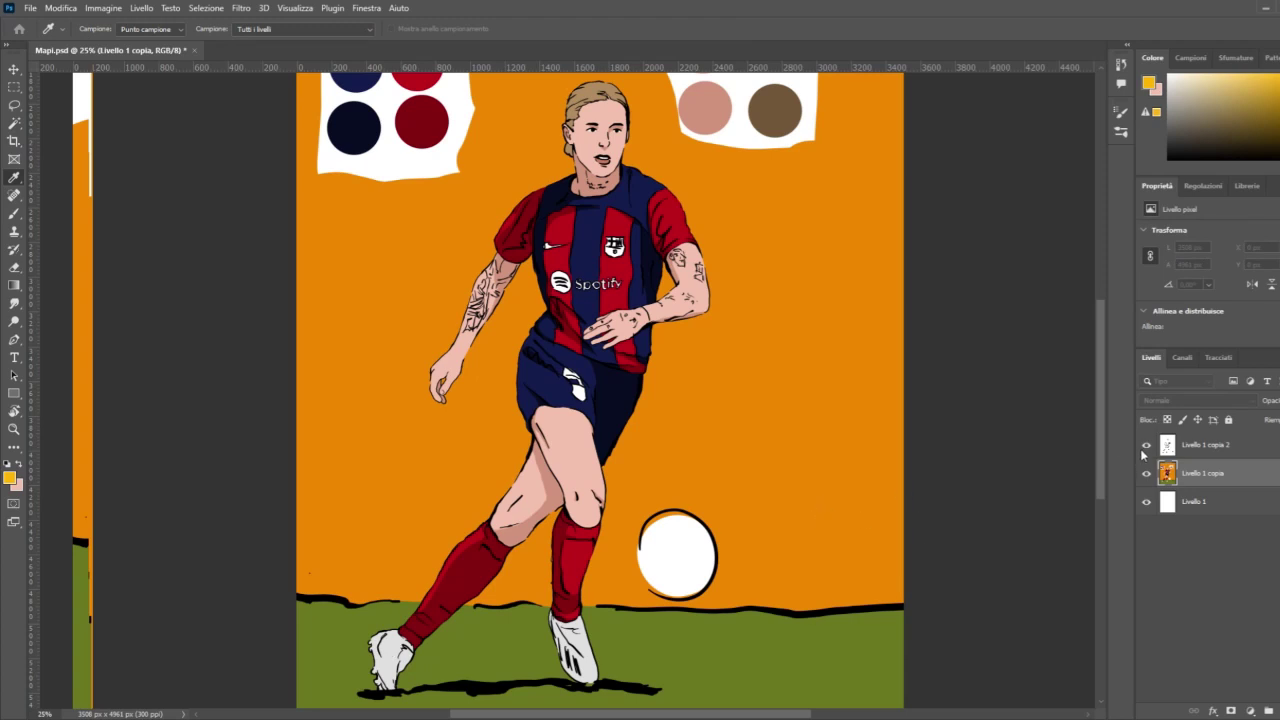
pyautogui.press('w')
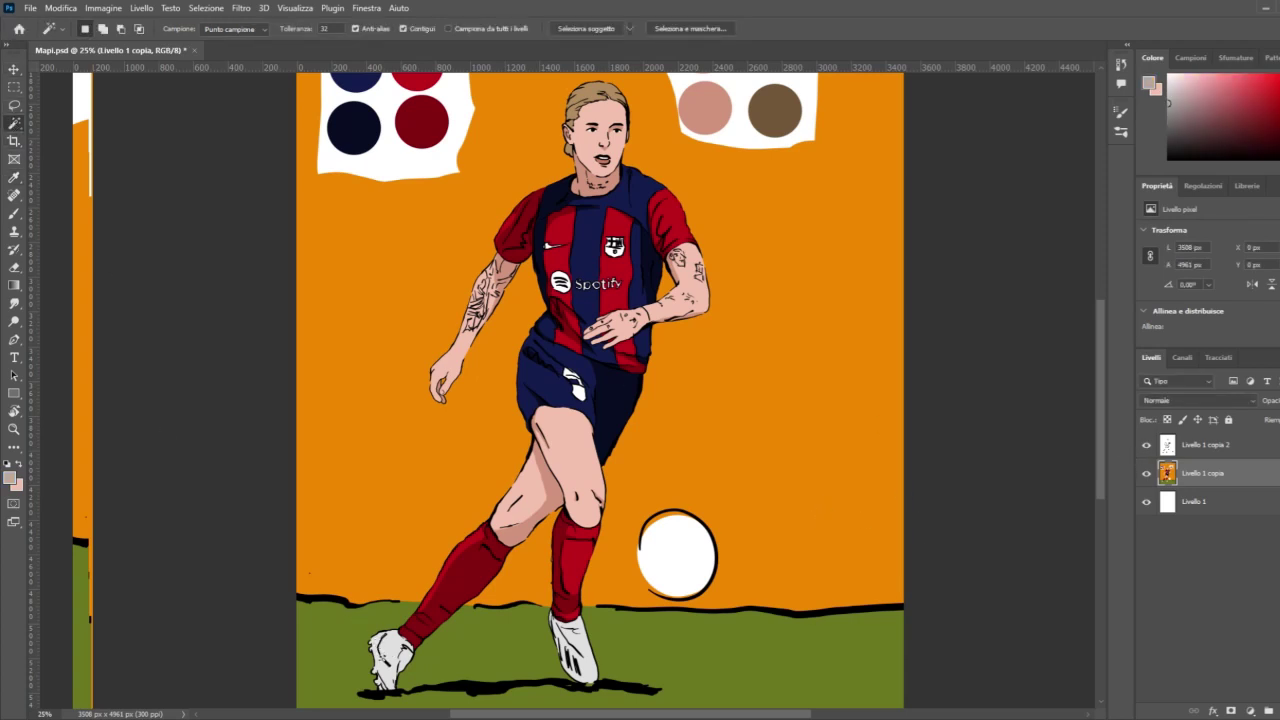
pyautogui.keyDown('shift'); pyautogui.click(585, 645); pyautogui.keyUp('shift')
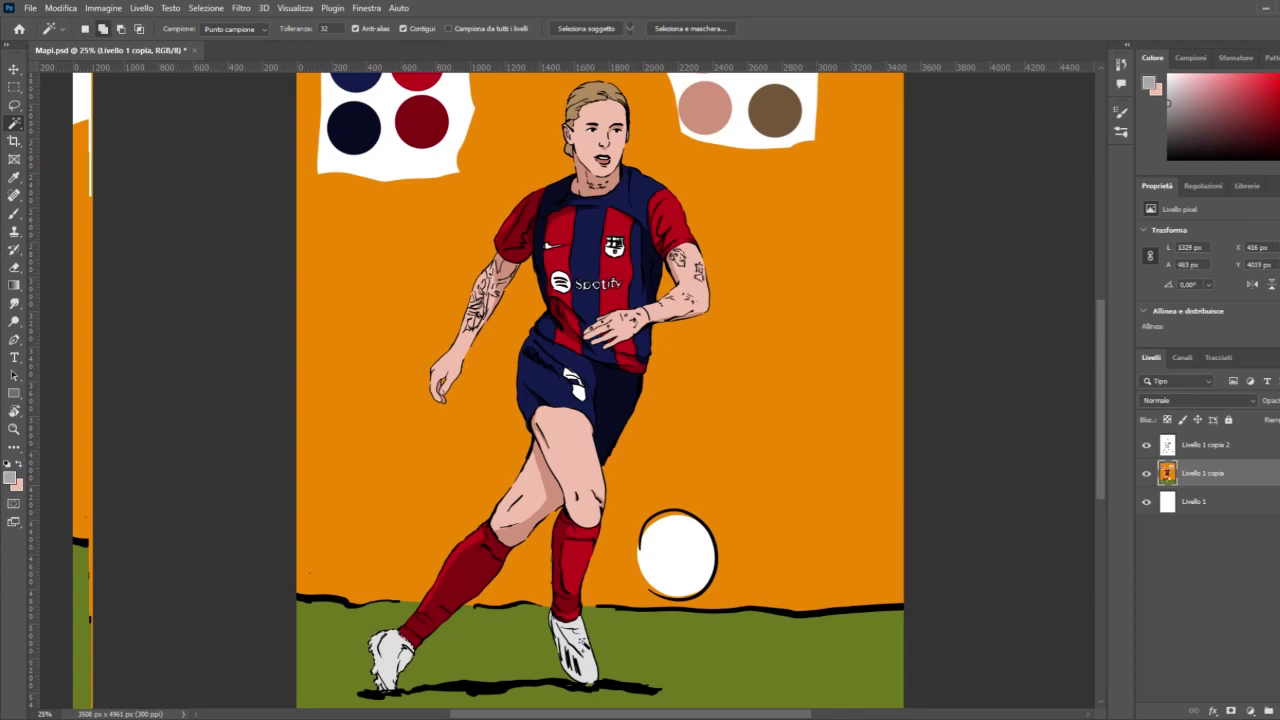
# Step: Shade the trailing boot's studs, toe area and the side below the sock in grey
pyautogui.press('z')
pyautogui.click(378, 690)
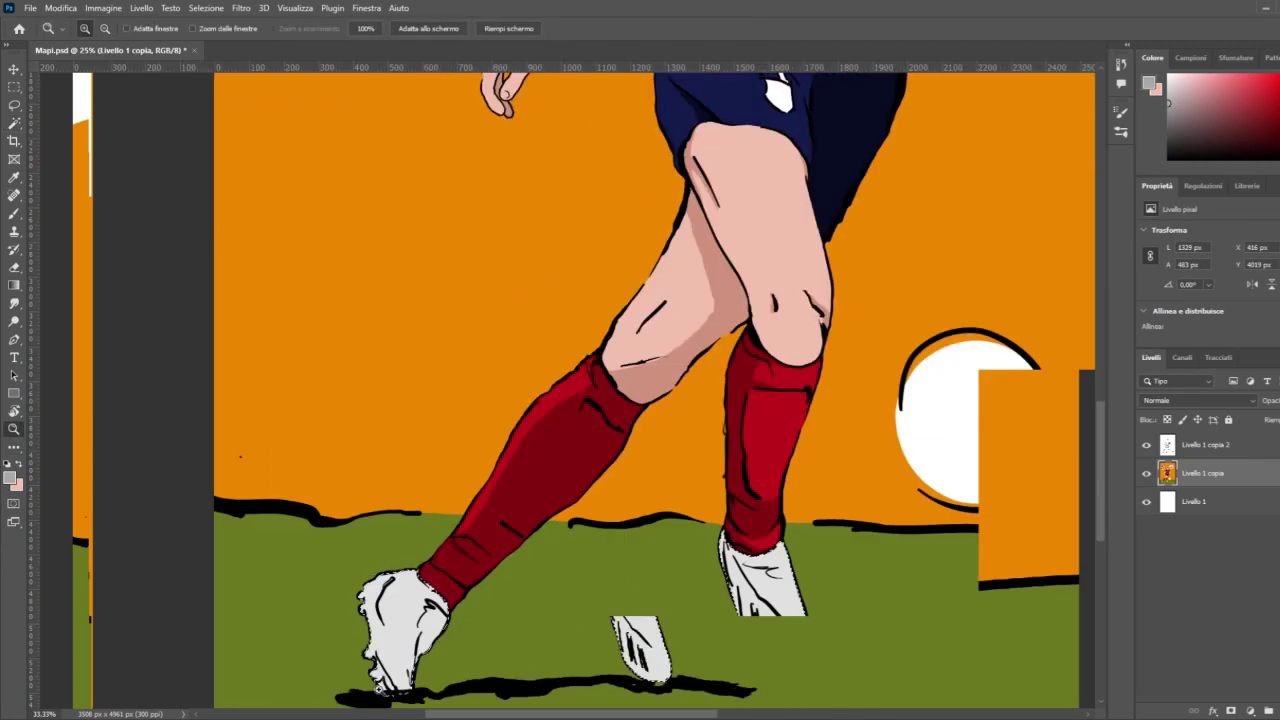
pyautogui.click(378, 690)
pyautogui.click(378, 690)
pyautogui.scroll(-2, 378, 690)
pyautogui.click(13, 230)
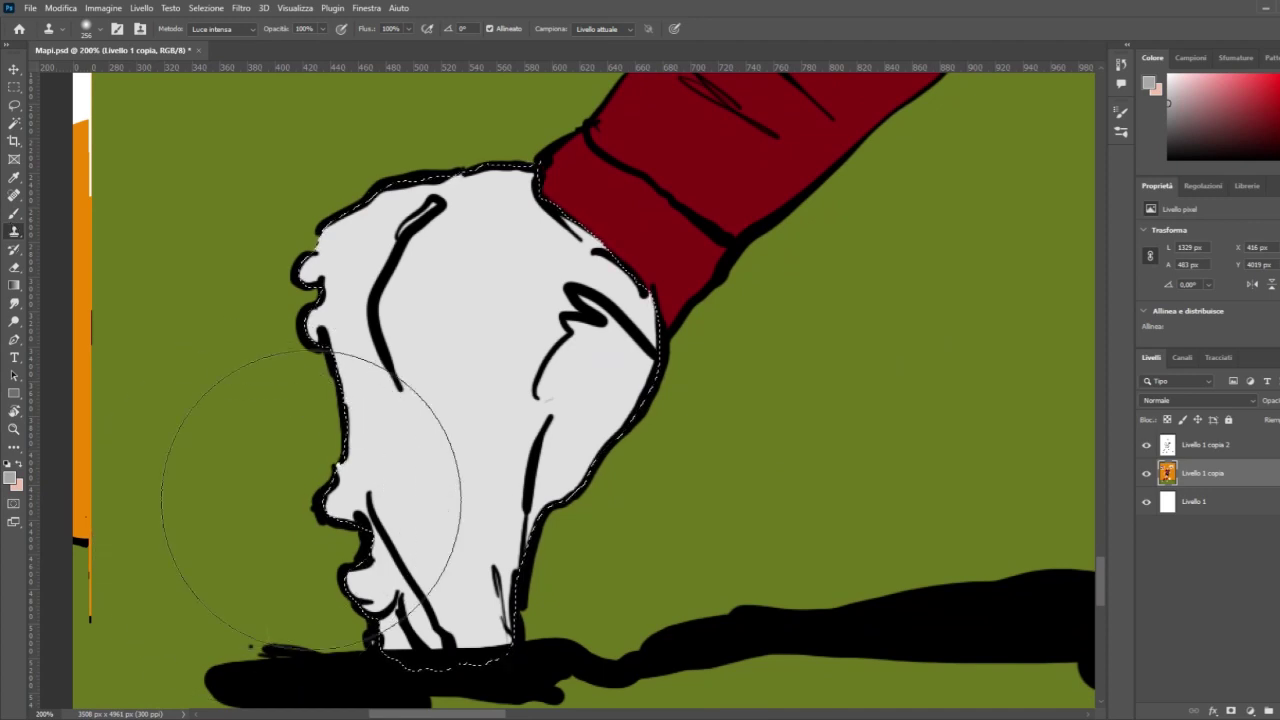
pyautogui.click(13, 213)
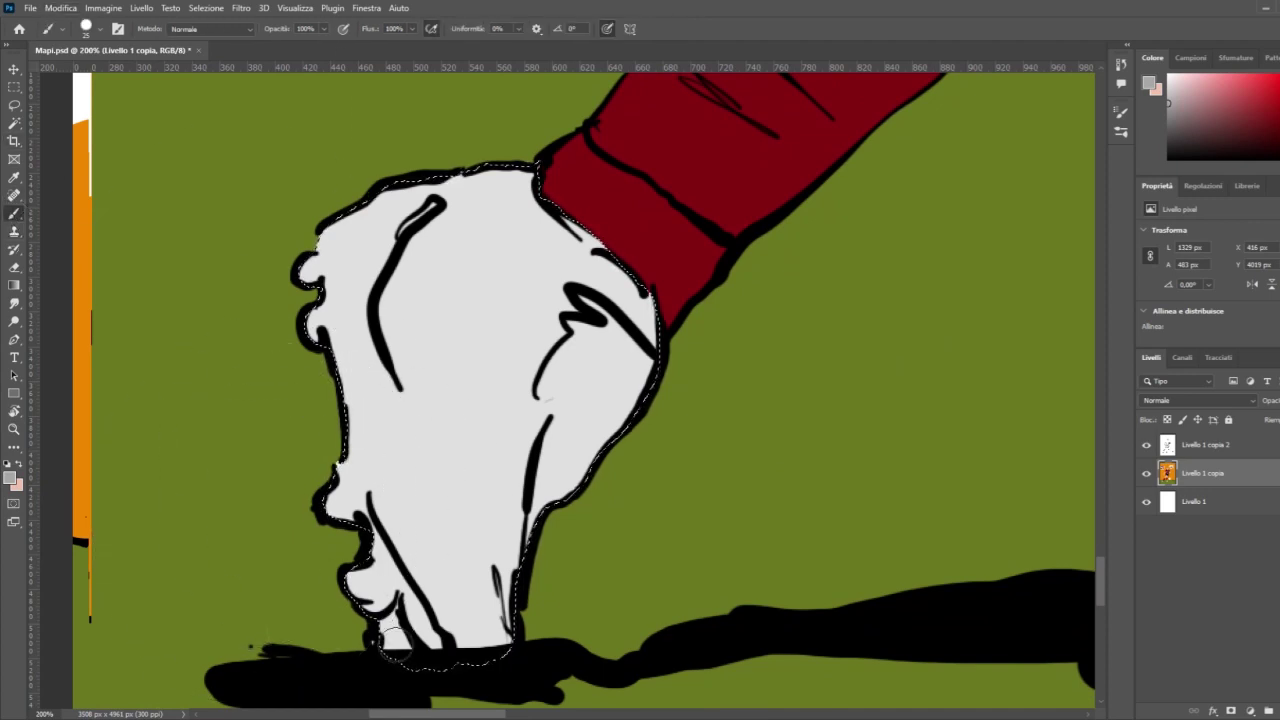
pyautogui.moveTo(400, 642)
pyautogui.mouseDown()
pyautogui.moveTo(349, 570)
pyautogui.moveTo(429, 652)
pyautogui.moveTo(362, 548)
pyautogui.moveTo(335, 455)
pyautogui.mouseUp()
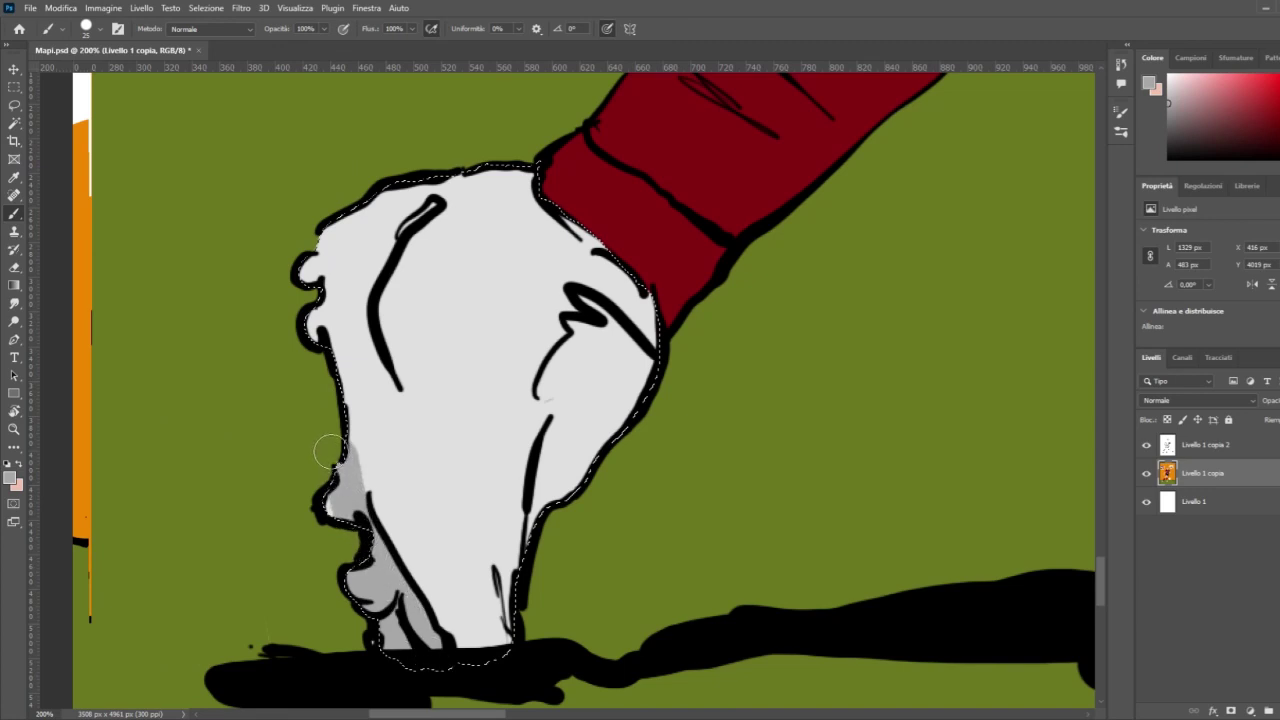
pyautogui.moveTo(323, 533)
pyautogui.mouseDown()
pyautogui.moveTo(343, 450)
pyautogui.moveTo(330, 380)
pyautogui.moveTo(300, 337)
pyautogui.moveTo(312, 315)
pyautogui.moveTo(306, 228)
pyautogui.mouseUp()
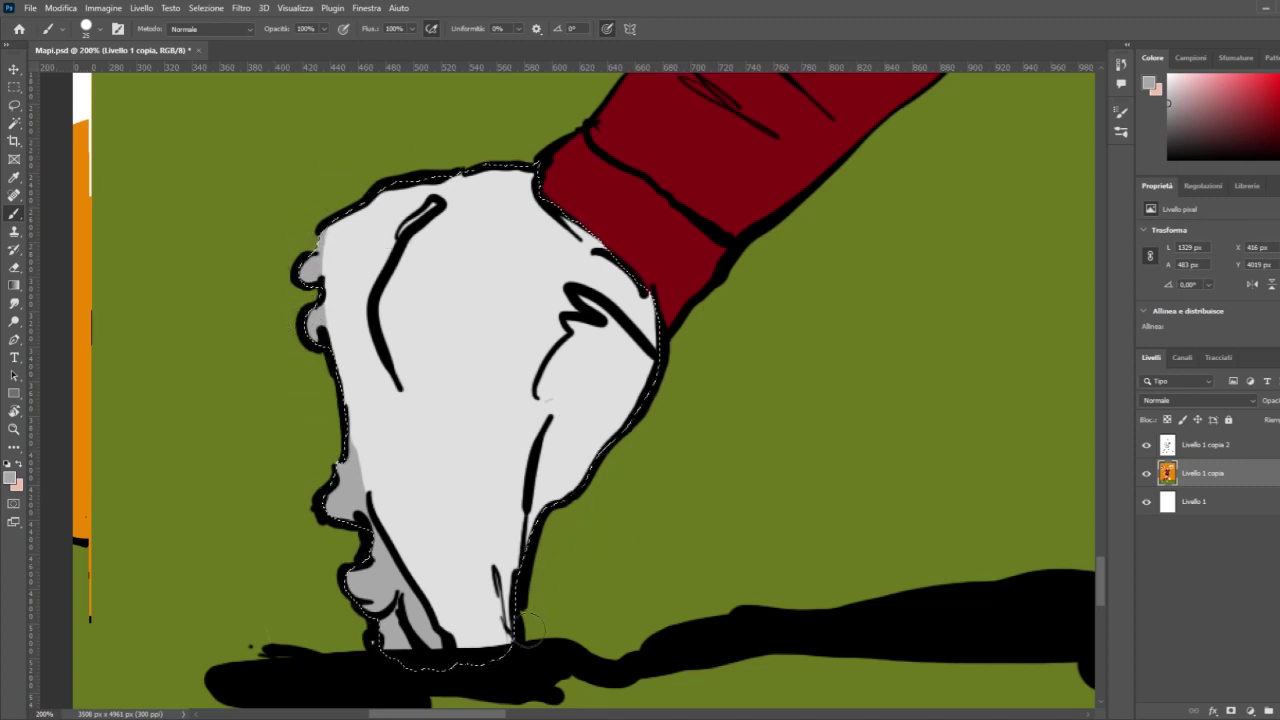
pyautogui.moveTo(543, 529)
pyautogui.mouseDown()
pyautogui.moveTo(557, 440)
pyautogui.moveTo(602, 352)
pyautogui.moveTo(600, 320)
pyautogui.moveTo(587, 305)
pyautogui.moveTo(590, 320)
pyautogui.moveTo(572, 330)
pyautogui.moveTo(565, 290)
pyautogui.moveTo(536, 445)
pyautogui.moveTo(538, 525)
pyautogui.moveTo(588, 440)
pyautogui.moveTo(600, 456)
pyautogui.moveTo(635, 362)
pyautogui.moveTo(645, 395)
pyautogui.moveTo(571, 451)
pyautogui.moveTo(558, 372)
pyautogui.mouseUp()
pyautogui.moveTo(345, 445)
pyautogui.mouseDown()
pyautogui.moveTo(350, 480)
pyautogui.moveTo(345, 470)
pyautogui.moveTo(395, 545)
pyautogui.moveTo(450, 562)
pyautogui.moveTo(515, 515)
pyautogui.moveTo(565, 320)
pyautogui.moveTo(570, 250)
pyautogui.moveTo(549, 177)
pyautogui.moveTo(580, 275)
pyautogui.moveTo(625, 320)
pyautogui.moveTo(632, 420)
pyautogui.moveTo(578, 360)
pyautogui.moveTo(438, 575)
pyautogui.moveTo(427, 643)
pyautogui.moveTo(443, 663)
pyautogui.moveTo(525, 580)
pyautogui.mouseUp()
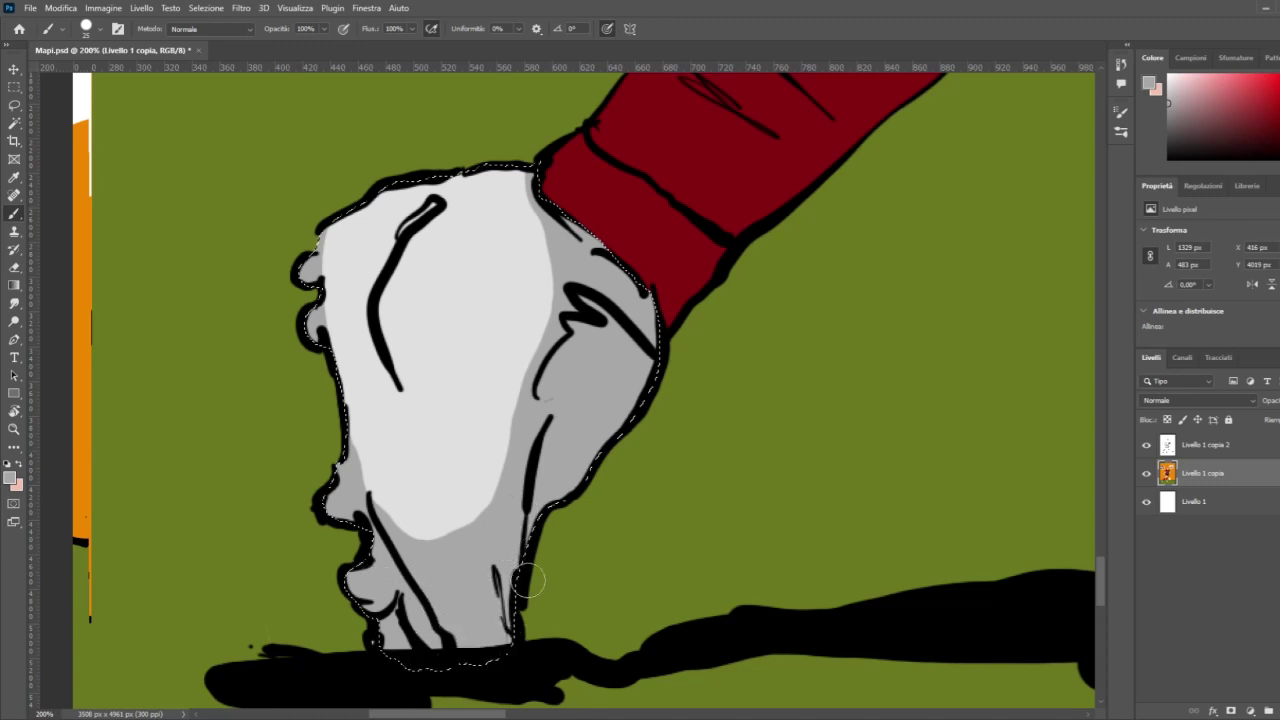
# Step: Extend the grey shading over the light band down the middle of the trailing boot
pyautogui.hotkey('ctrl', '-')
pyautogui.hotkey('ctrl', '-')
pyautogui.hotkey('ctrl', '-')
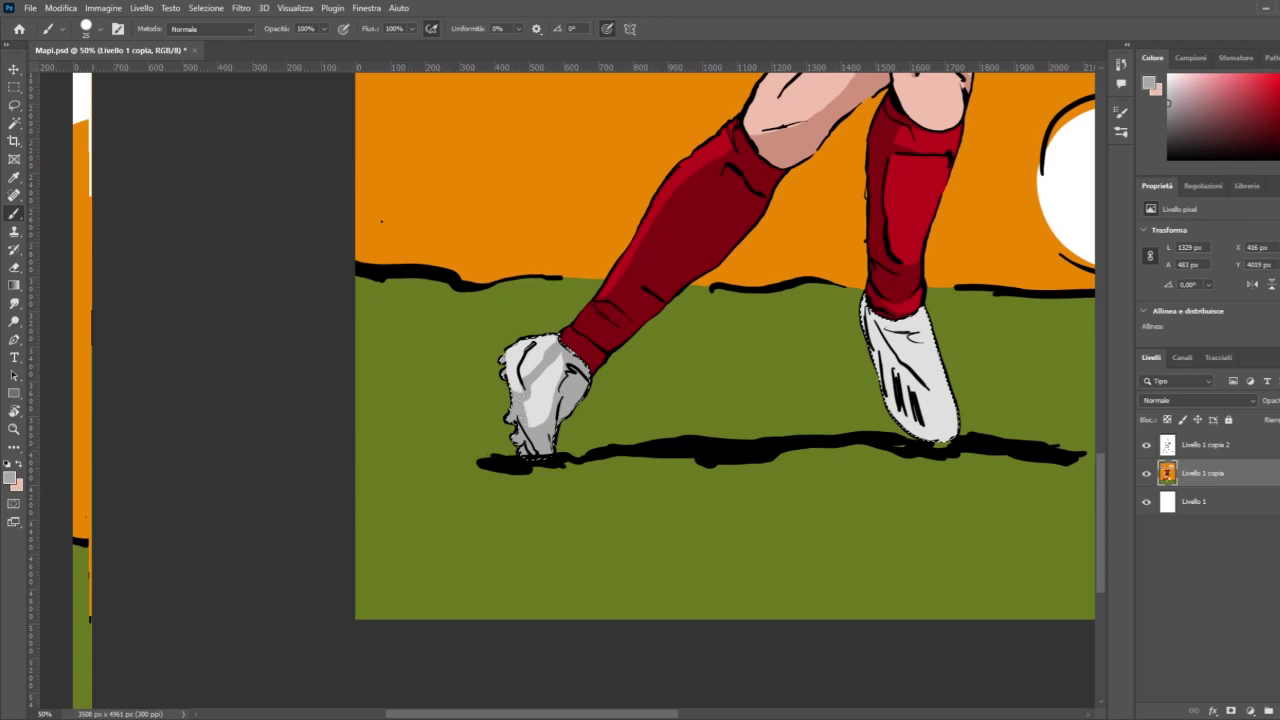
pyautogui.moveTo(528, 400); pyautogui.dragTo(534, 420)
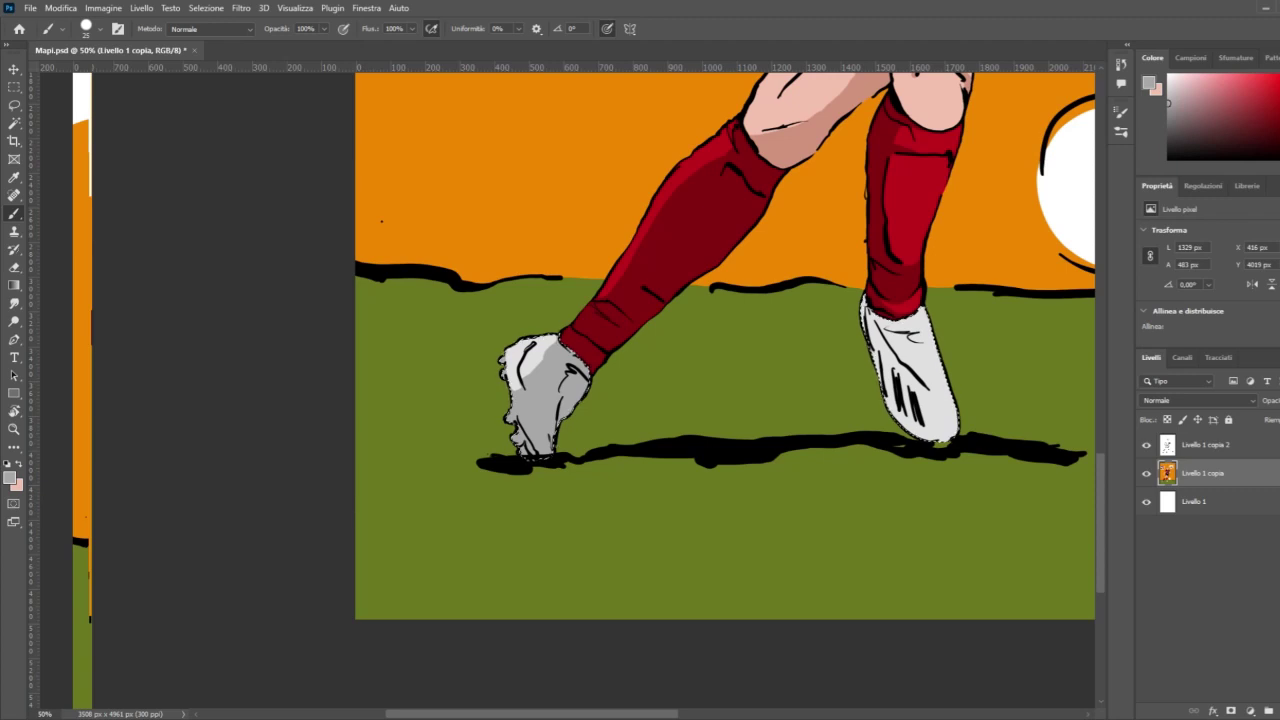
# Step: Shade the standing boot's toe and its edge nearest the trailing leg in grey
pyautogui.click(14, 429)
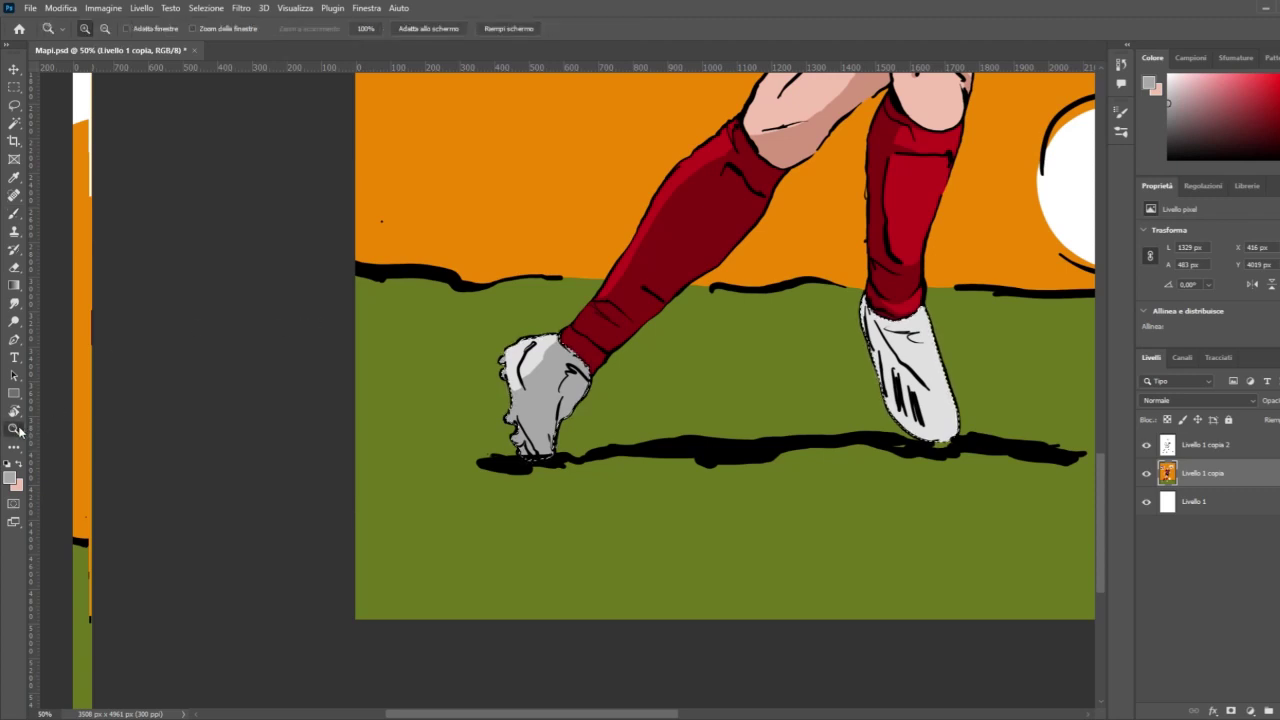
pyautogui.click(985, 393)
pyautogui.click(991, 341)
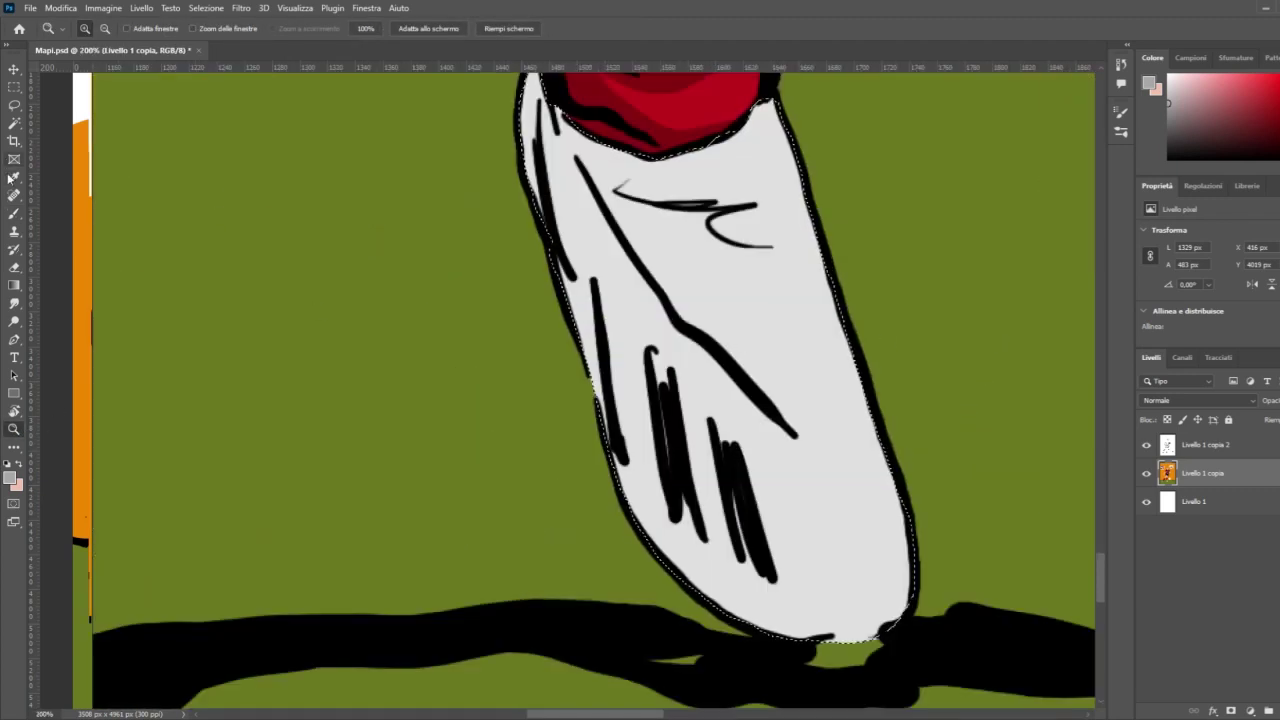
pyautogui.click(13, 212)
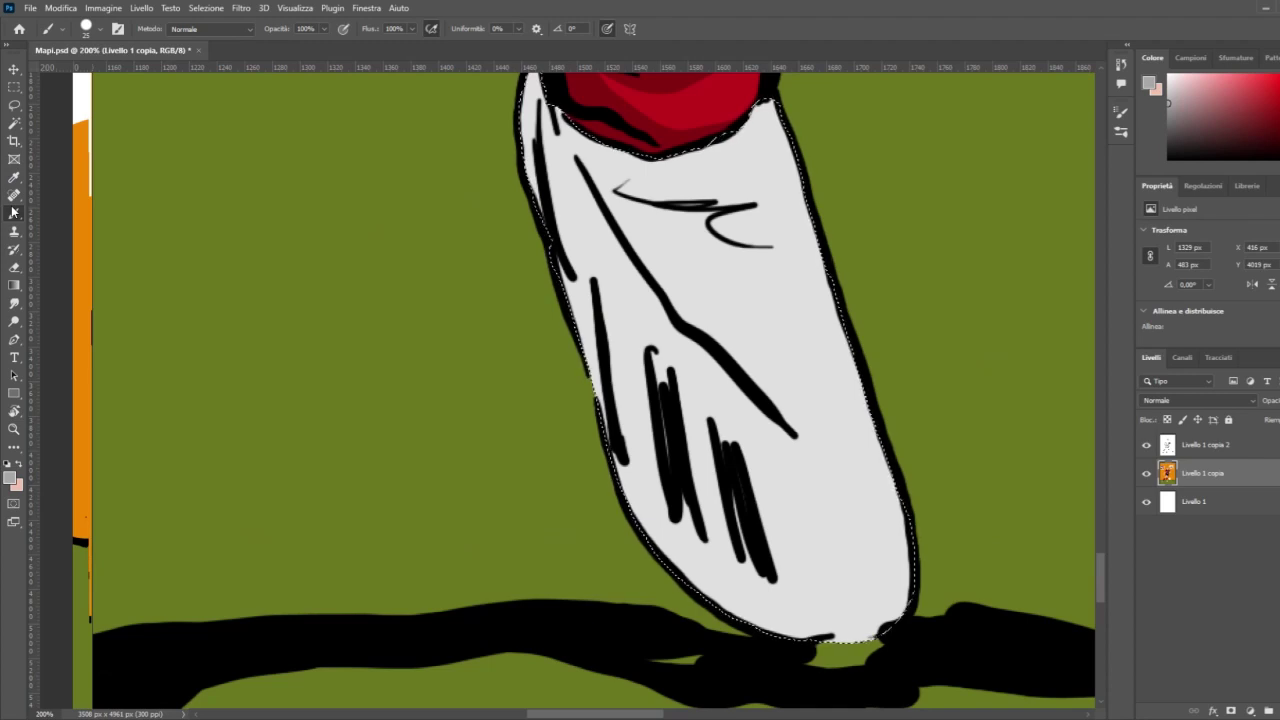
pyautogui.hotkey('ctrl', '-')
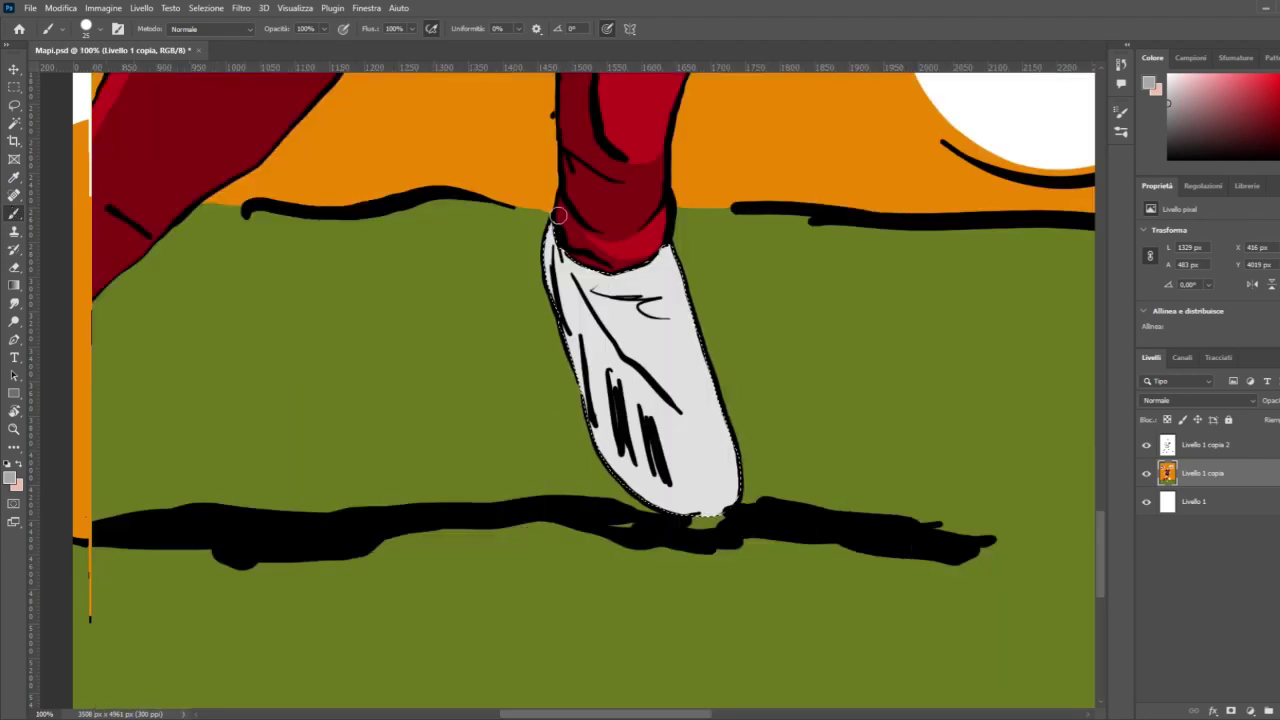
pyautogui.moveTo(560, 216); pyautogui.dragTo(572, 365)
pyautogui.moveTo(558, 240); pyautogui.dragTo(578, 350)
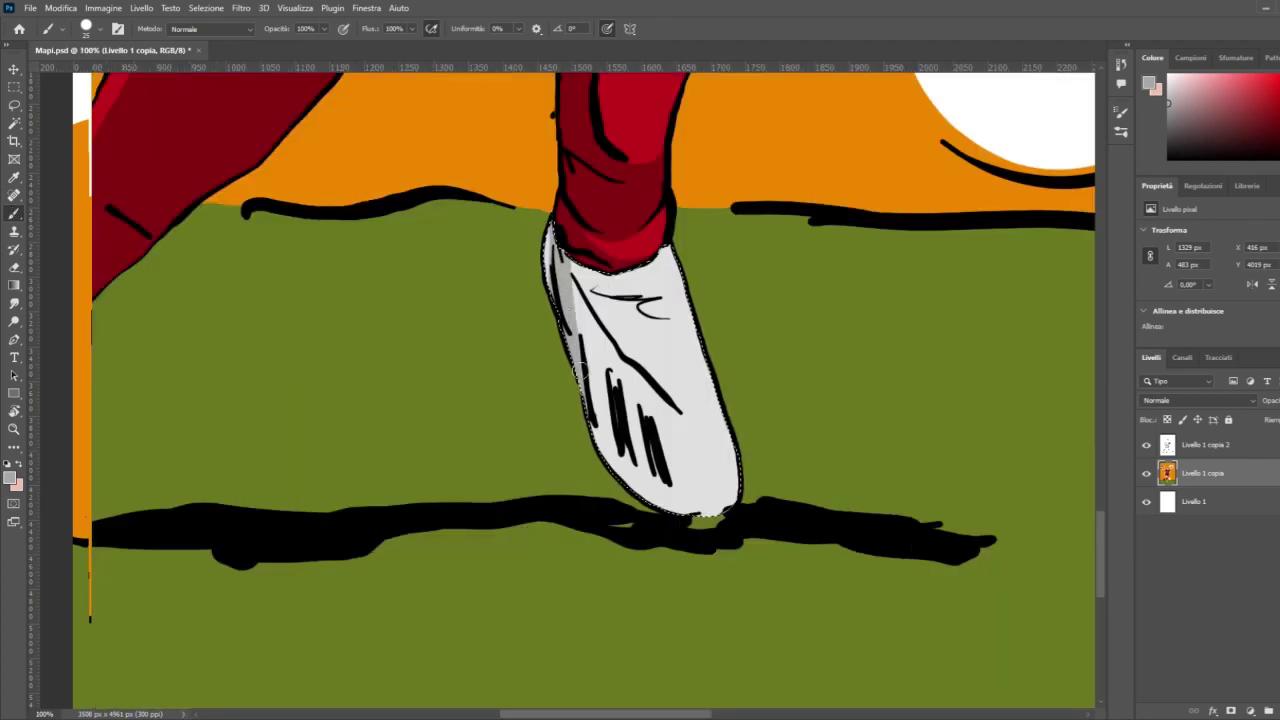
pyautogui.moveTo(590, 415)
pyautogui.mouseDown()
pyautogui.moveTo(700, 500)
pyautogui.moveTo(745, 500)
pyautogui.moveTo(650, 490)
pyautogui.mouseUp()
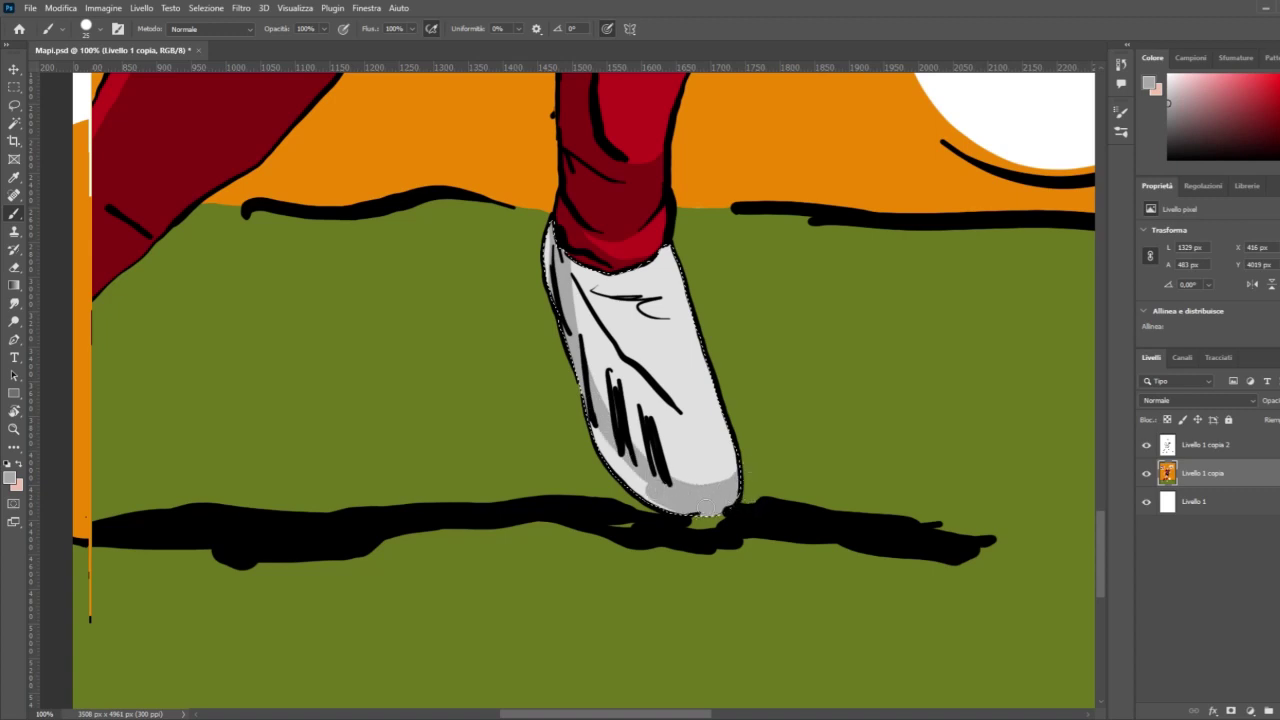
# Step: Shade the standing boot's heel area, its long diagonal crease and the small fold below the sock in grey
pyautogui.moveTo(608, 458); pyautogui.dragTo(590, 422)
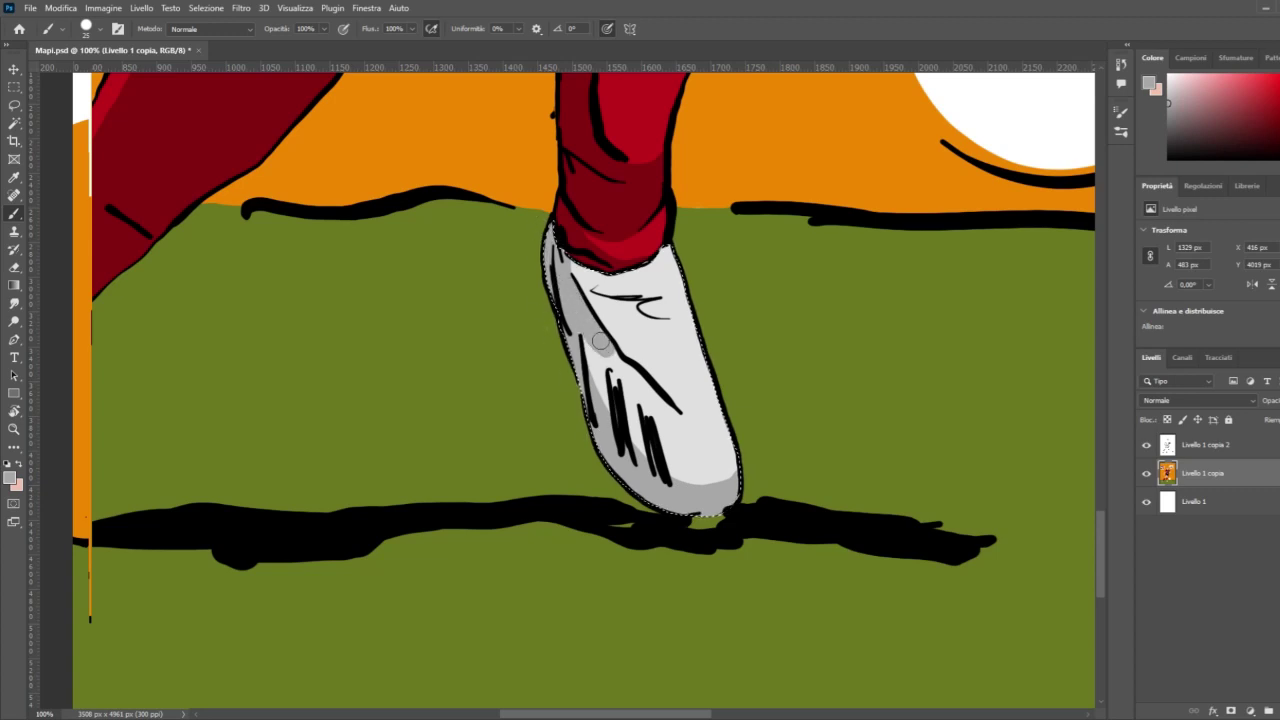
pyautogui.moveTo(600, 341); pyautogui.dragTo(645, 385)
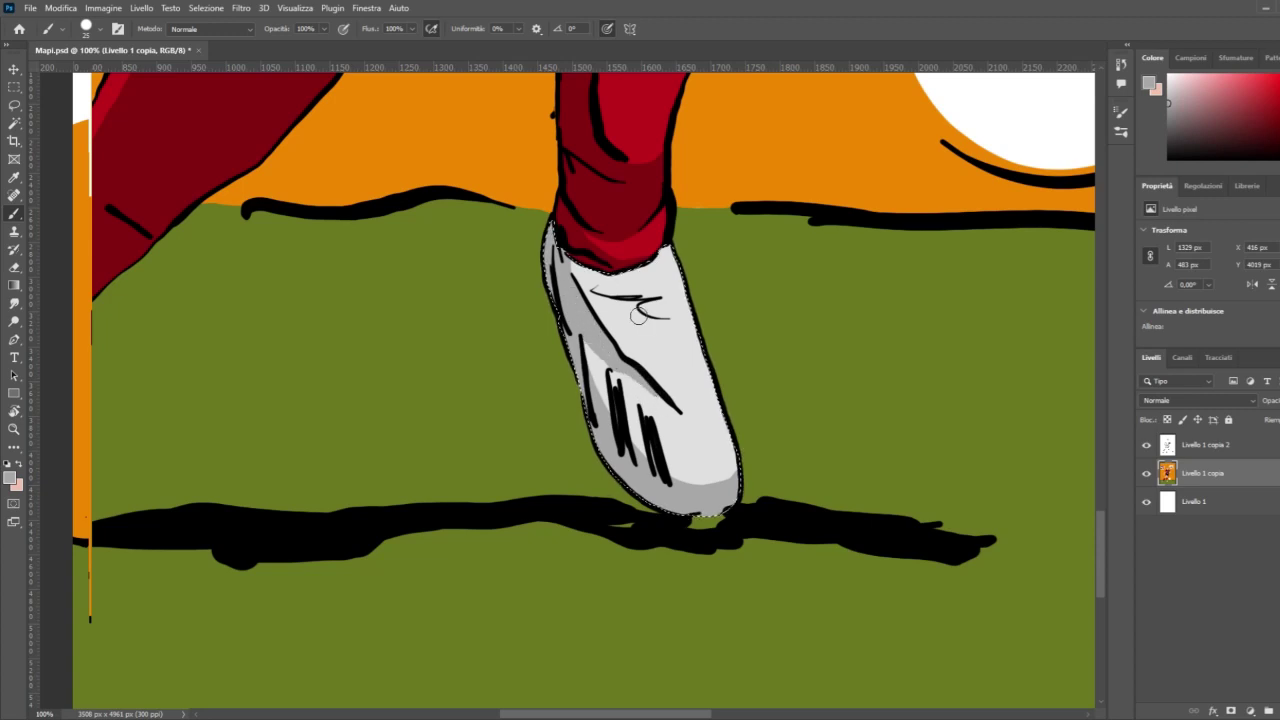
pyautogui.moveTo(601, 300)
pyautogui.mouseDown()
pyautogui.moveTo(634, 307)
pyautogui.moveTo(597, 294)
pyautogui.moveTo(658, 303)
pyautogui.moveTo(640, 308)
pyautogui.moveTo(664, 321)
pyautogui.moveTo(596, 293)
pyautogui.mouseUp()
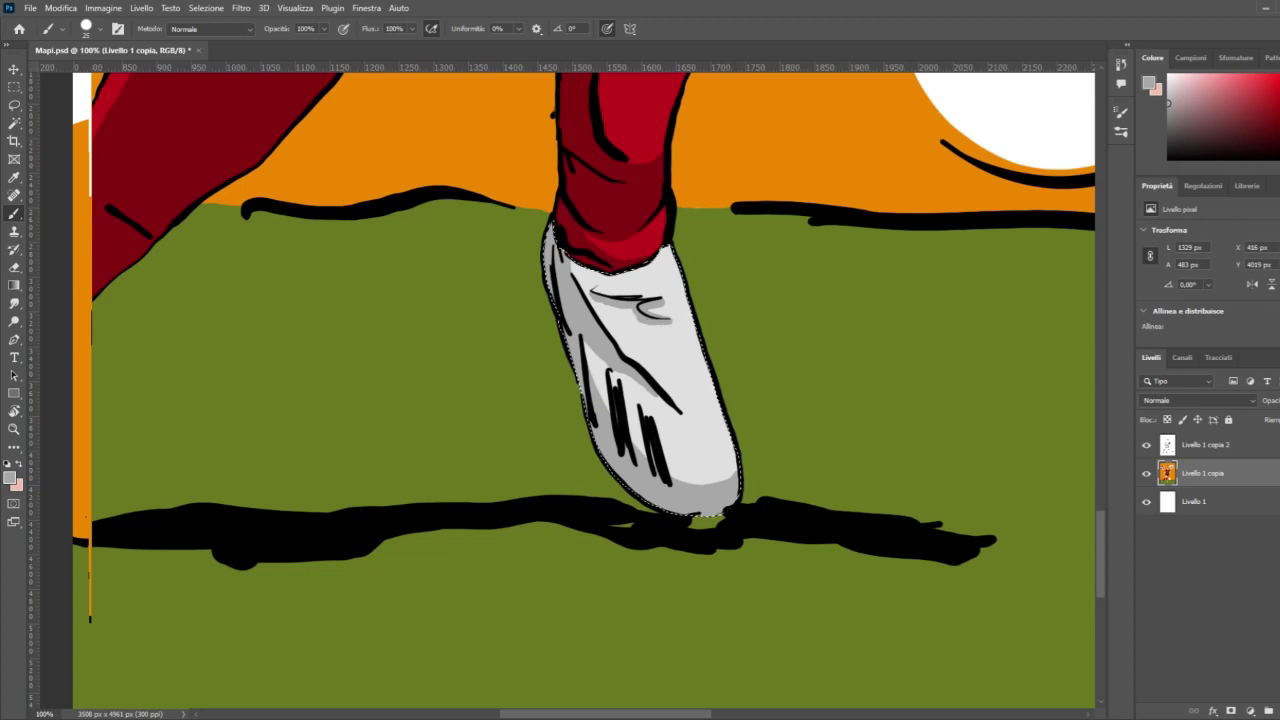
pyautogui.hotkey('ctrl', '-')
pyautogui.hotkey('ctrl', '-')
pyautogui.hotkey('ctrl', '-')
pyautogui.hotkey('ctrl', '-')
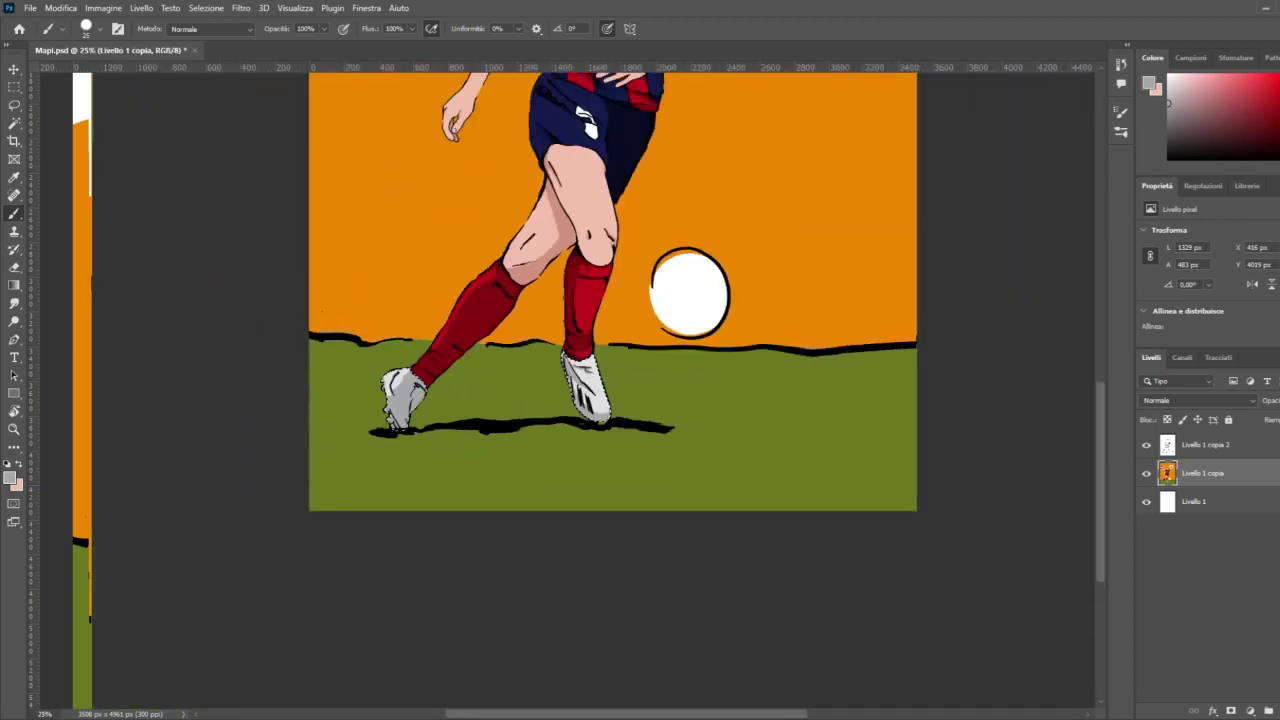
# Step: Paint an orange-red accent stripe on the trailing boot along its curved crease line near the studs
pyautogui.press('i')
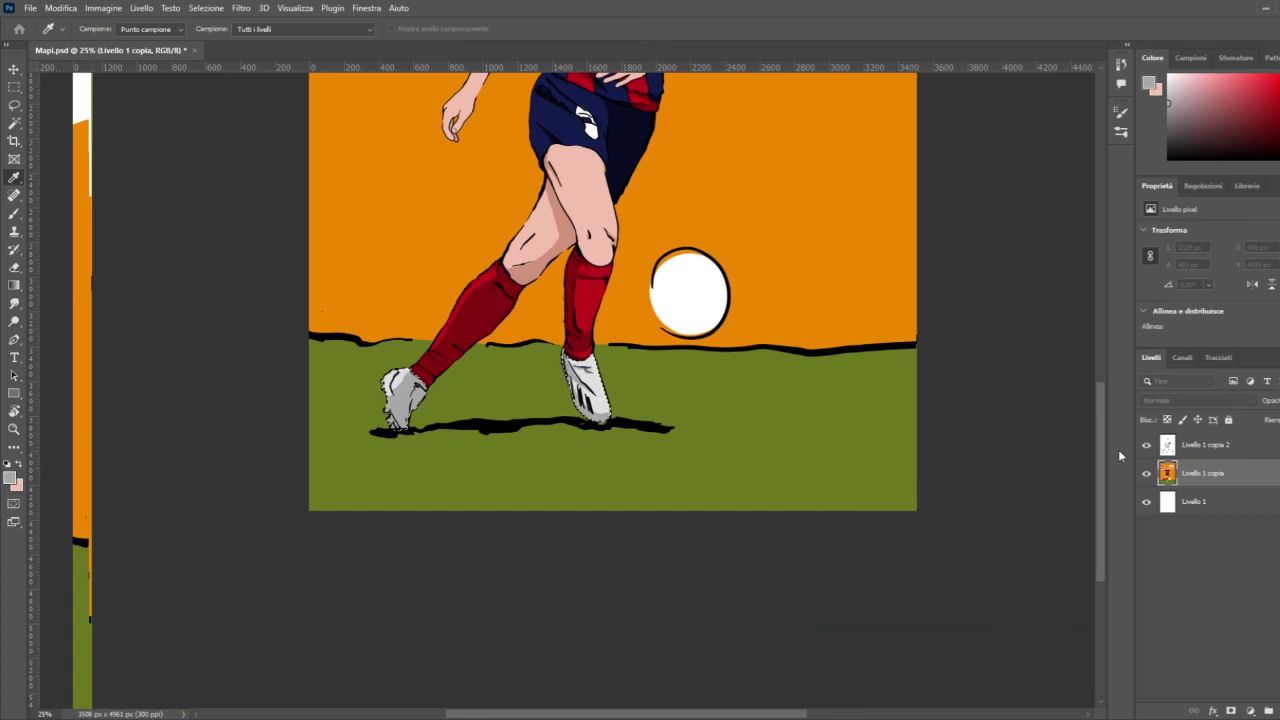
pyautogui.click(575, 338)
pyautogui.press('z')
pyautogui.click(435, 404)
pyautogui.click(388, 383)
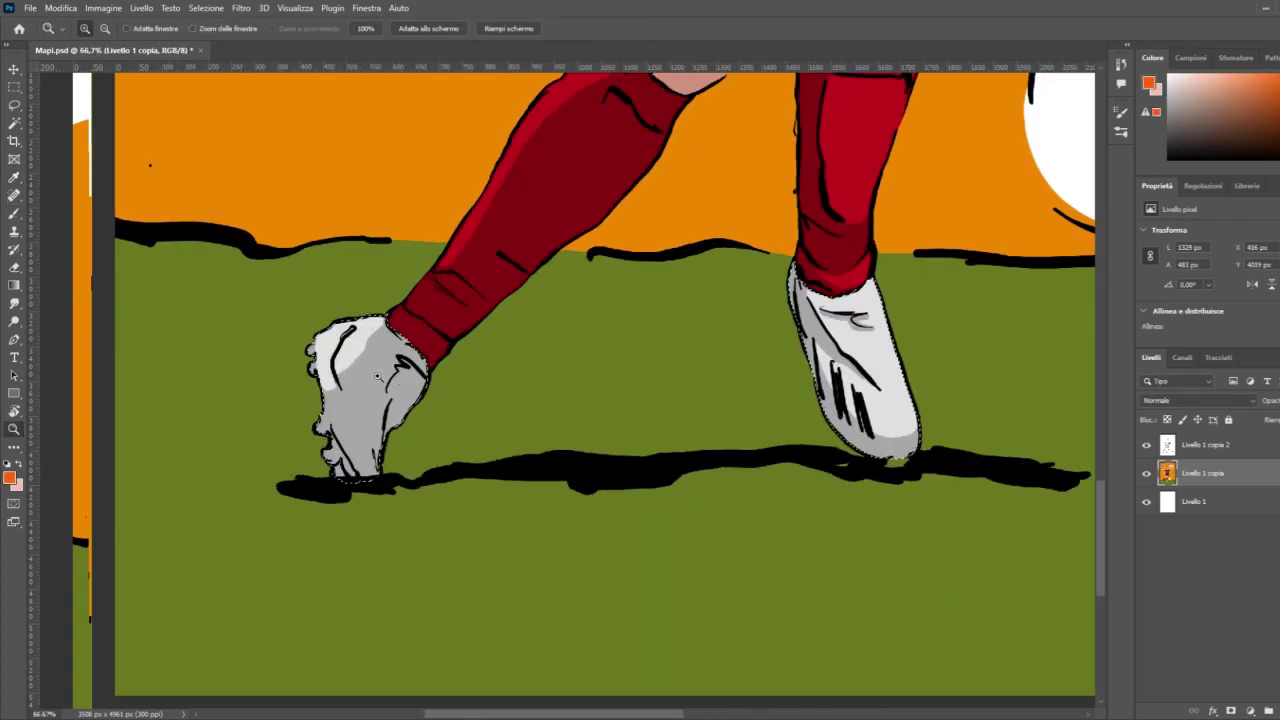
pyautogui.click(386, 386)
pyautogui.click(14, 213)
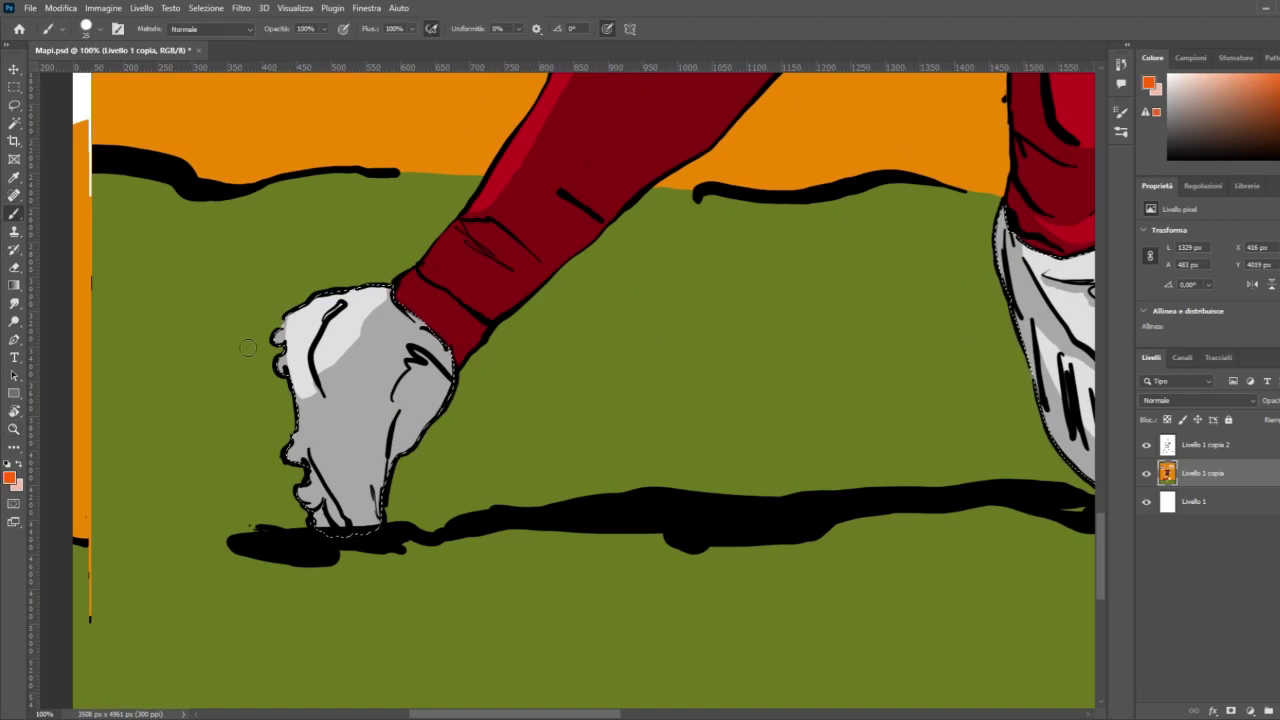
pyautogui.moveTo(340, 298)
pyautogui.mouseDown()
pyautogui.moveTo(305, 340)
pyautogui.moveTo(318, 322)
pyautogui.moveTo(316, 386)
pyautogui.mouseUp()
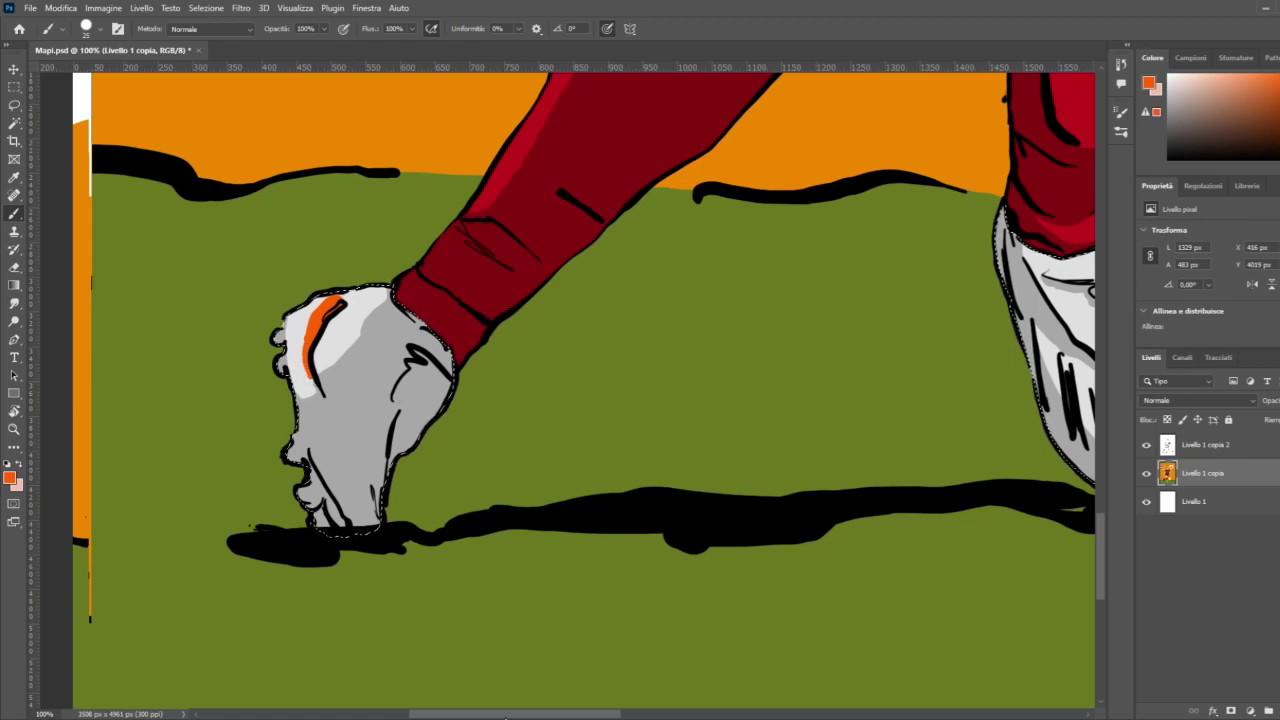
# Step: Paint an orange-red accent stripe on the standing boot along its long diagonal crease
pyautogui.hscroll(8, 373, 450)
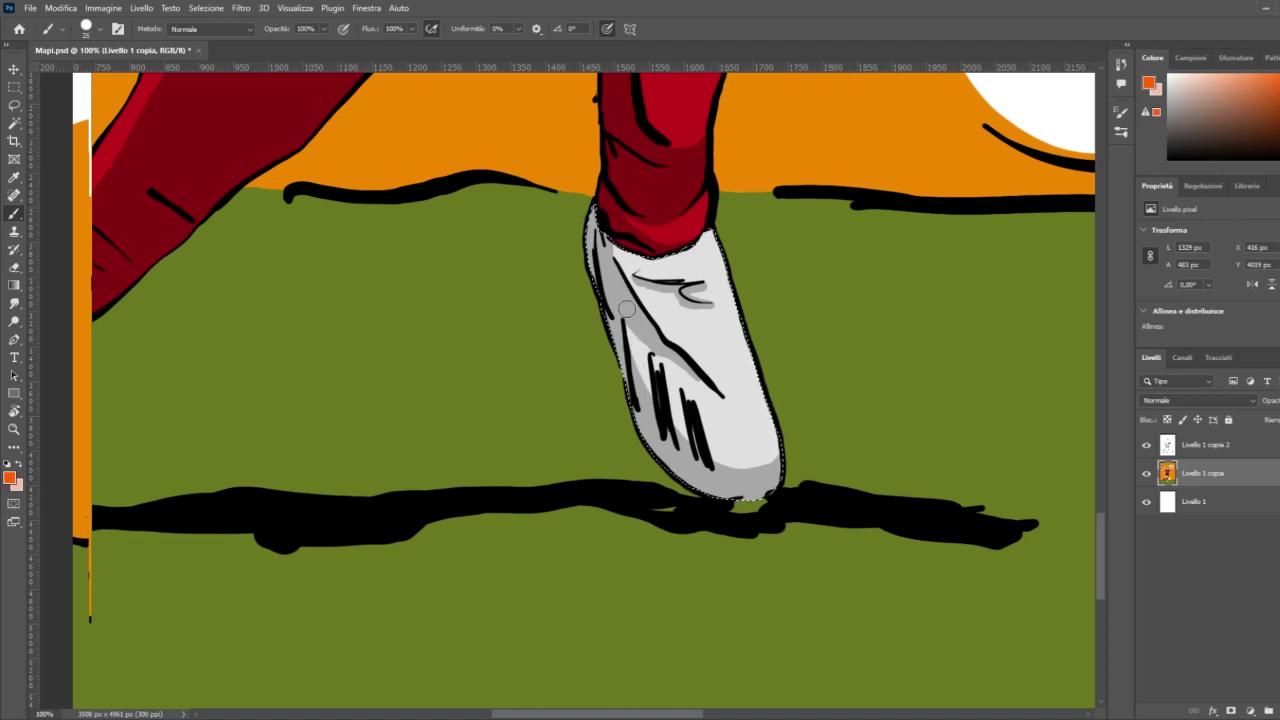
pyautogui.moveTo(622, 296)
pyautogui.mouseDown()
pyautogui.moveTo(612, 264)
pyautogui.moveTo(662, 346)
pyautogui.moveTo(698, 370)
pyautogui.mouseUp()
pyautogui.hotkey('ctrl', '-')
pyautogui.hotkey('ctrl', '-')
pyautogui.hotkey('ctrl', '-')
pyautogui.hotkey('ctrl', '-')
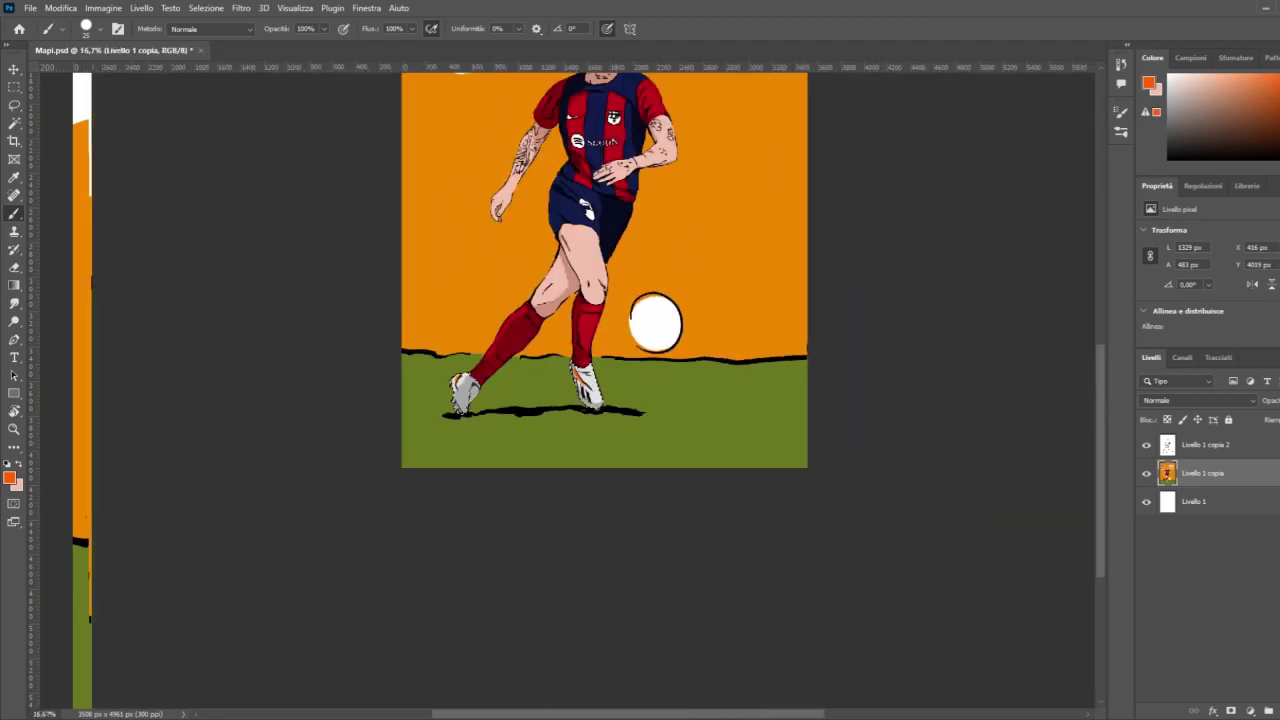
# Step: Clear the selection around the boots and save the document
pyautogui.press('w')
pyautogui.scroll(5, 259, 206)
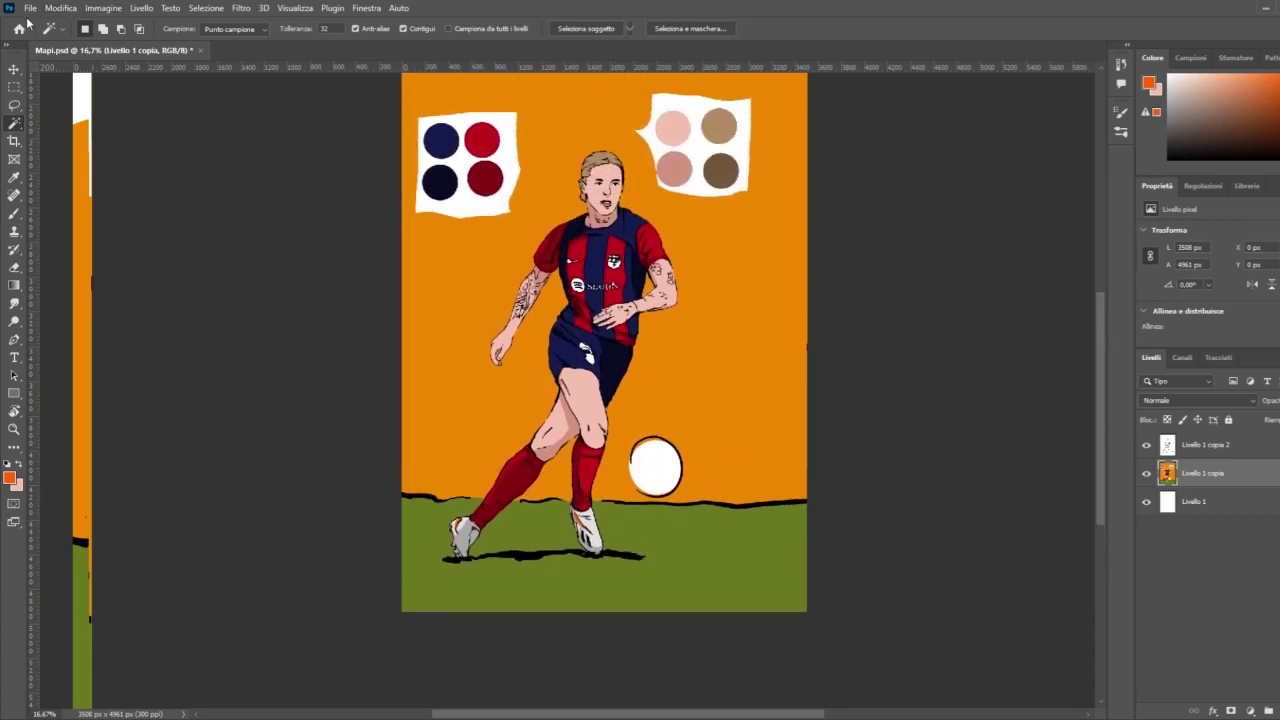
pyautogui.scroll(1, 686, 326)
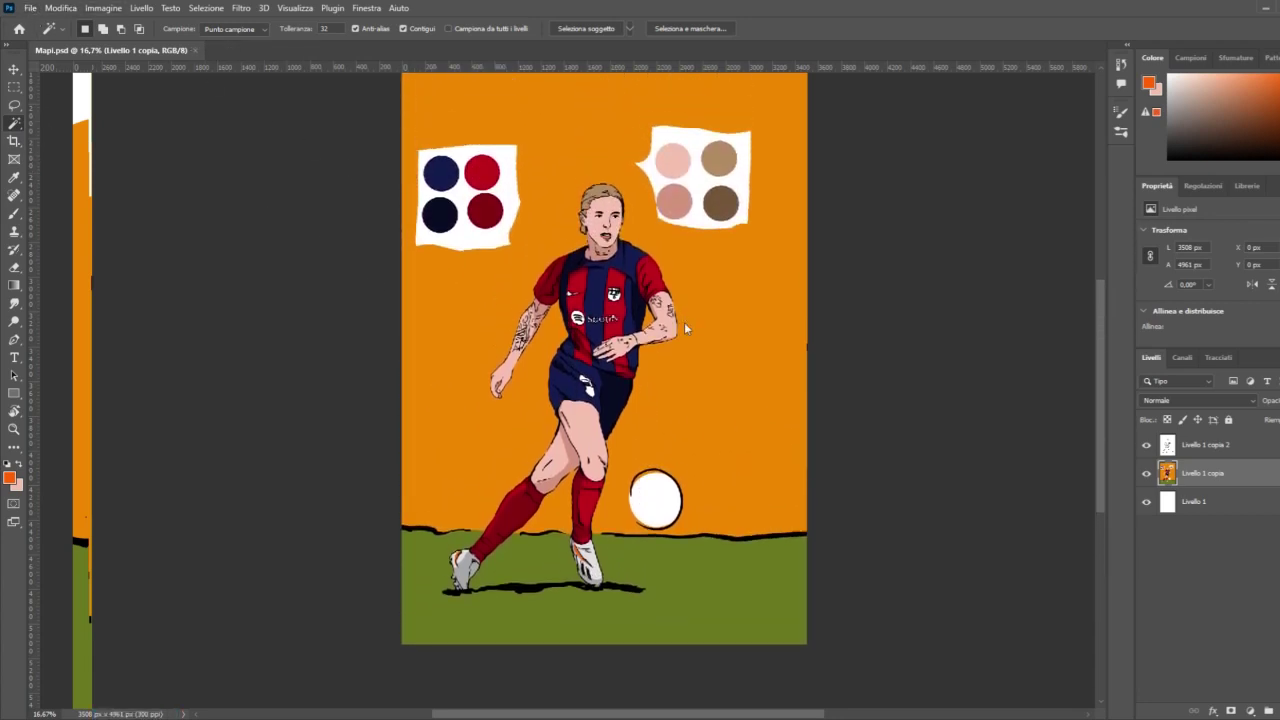
pyautogui.scroll(1, 688, 324)
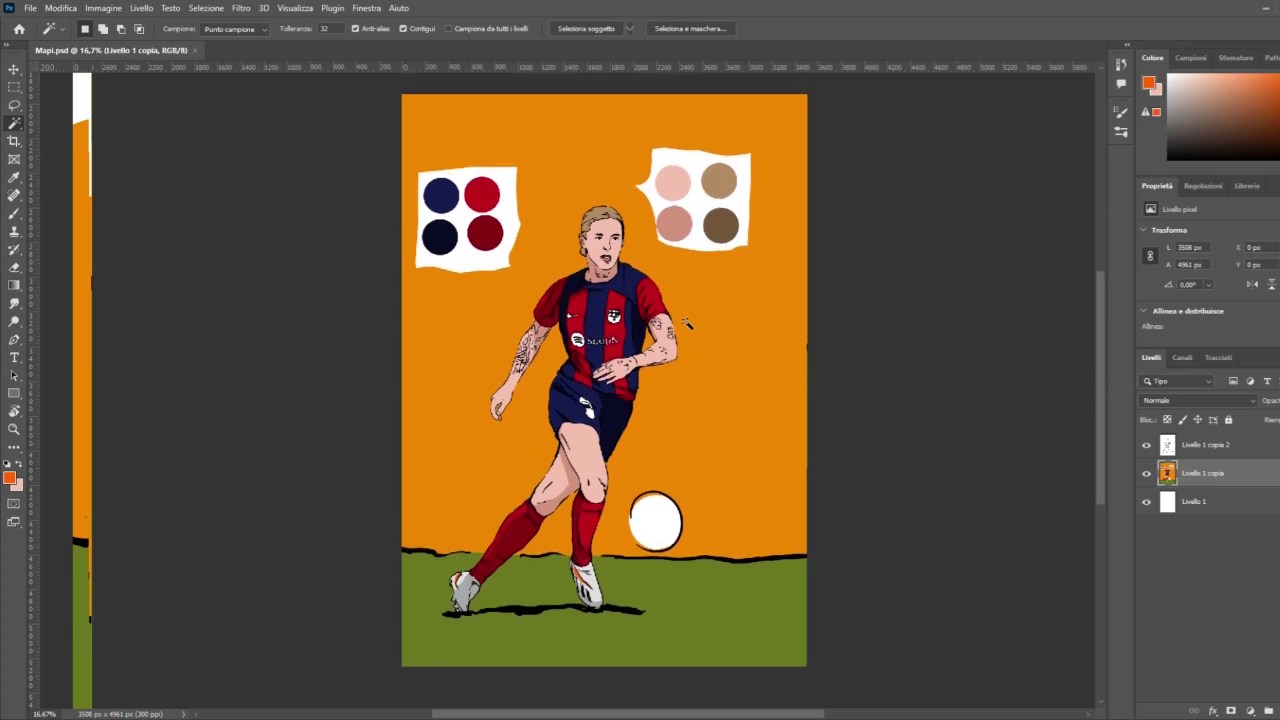
# Step: Sample the dark brown swatch and select the player's hair together with the bun below the ear using the Magic Wand
pyautogui.press('i')
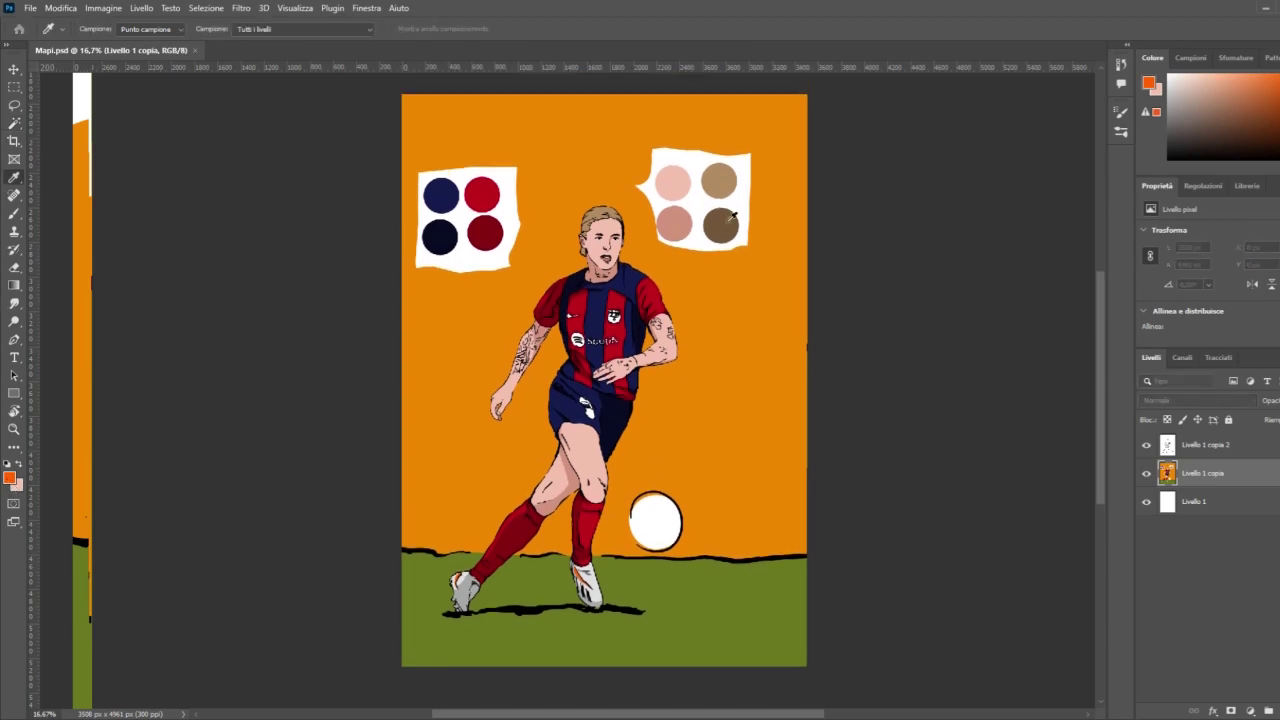
pyautogui.click(720, 225)
pyautogui.click(14, 428)
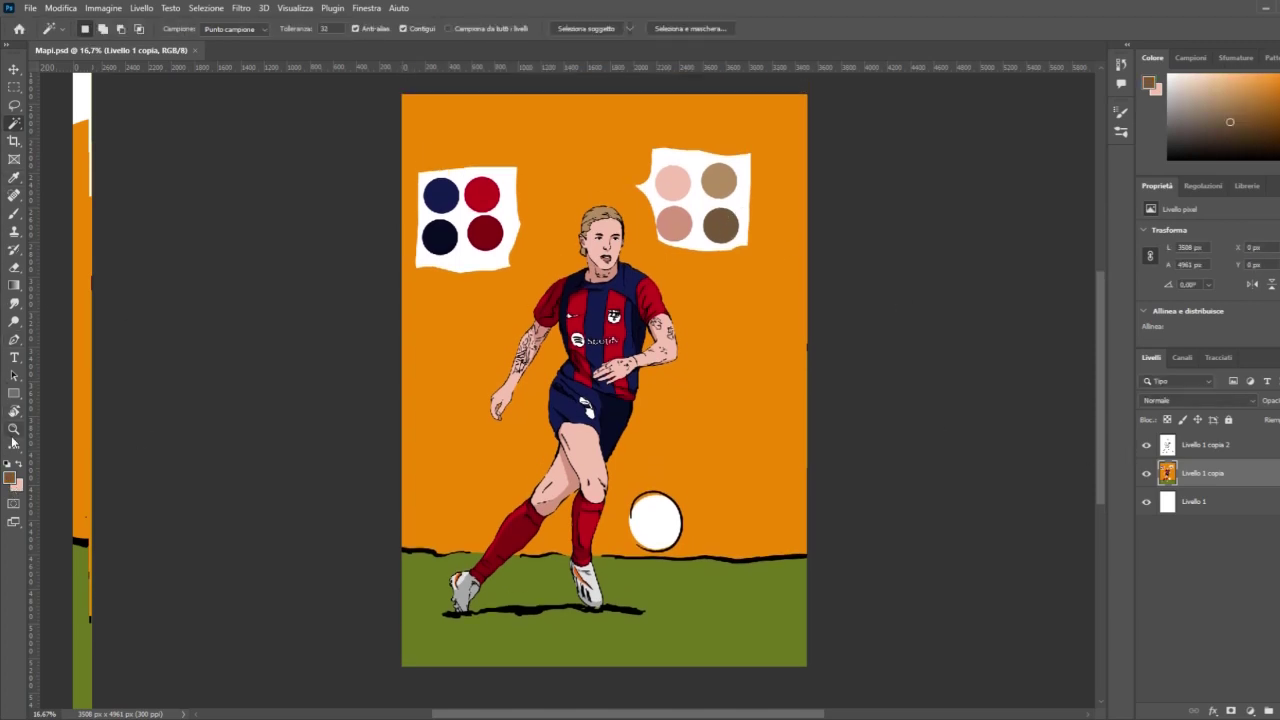
pyautogui.click(603, 238)
pyautogui.click(607, 238)
pyautogui.click(607, 238)
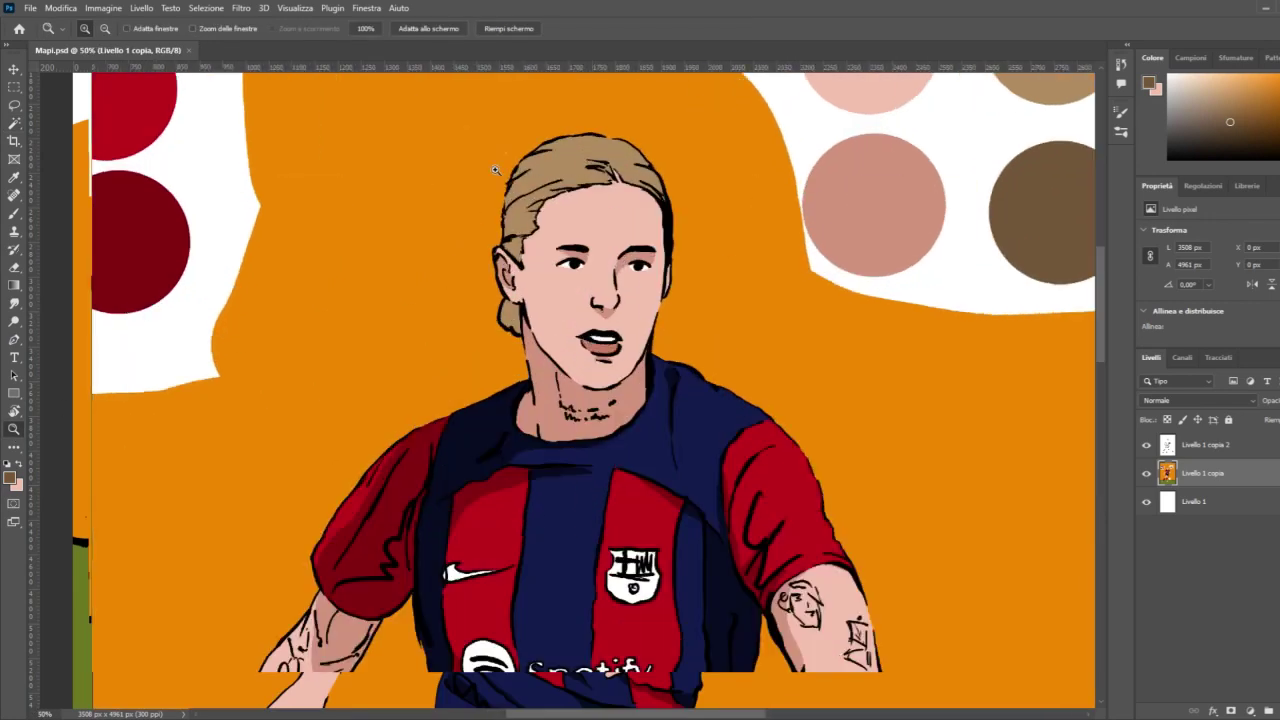
pyautogui.press('w')
pyautogui.click(565, 160)
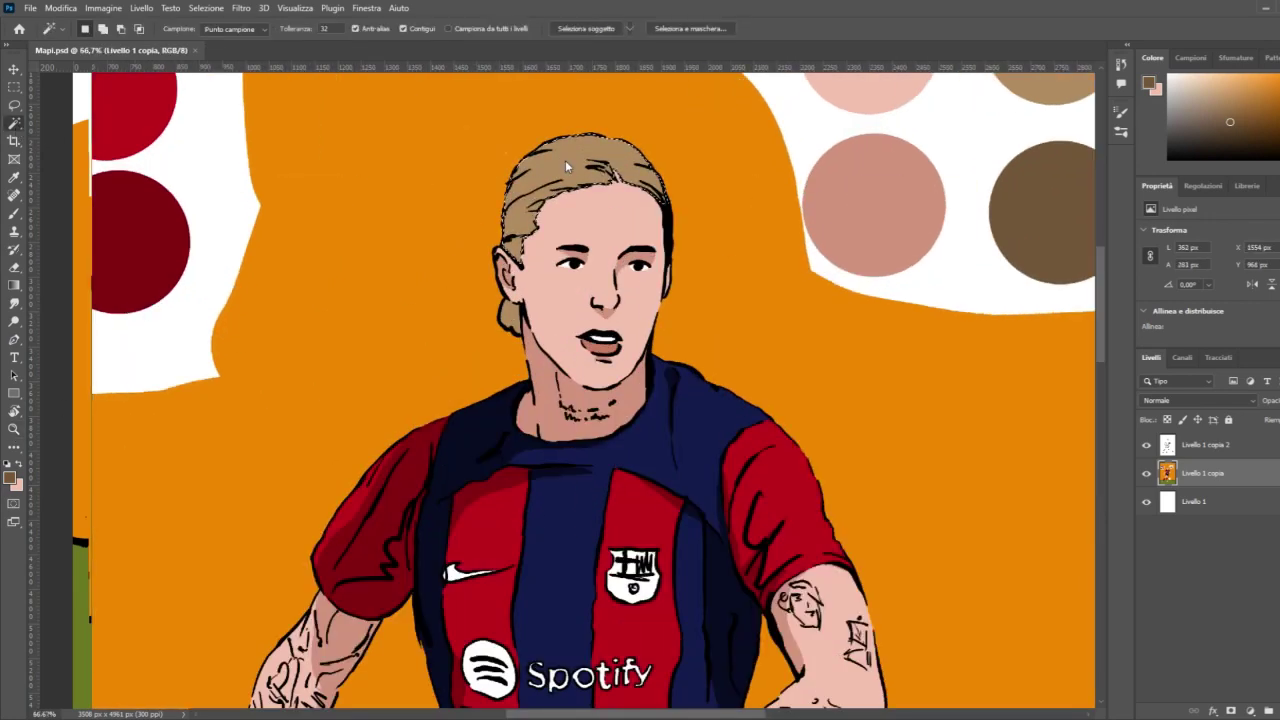
pyautogui.keyDown('shift'); pyautogui.click(512, 322); pyautogui.keyUp('shift')
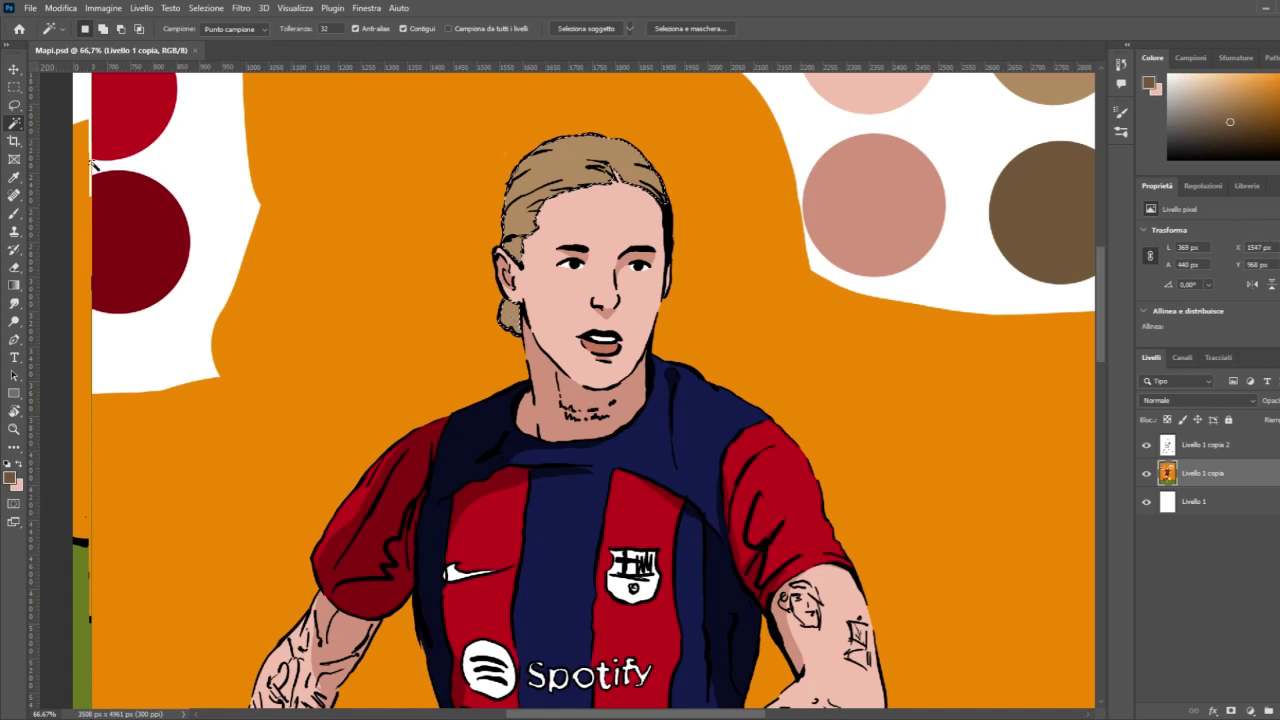
# Step: Darken the brown paint colour and fill the hair bun below the ear with it
pyautogui.press('i')
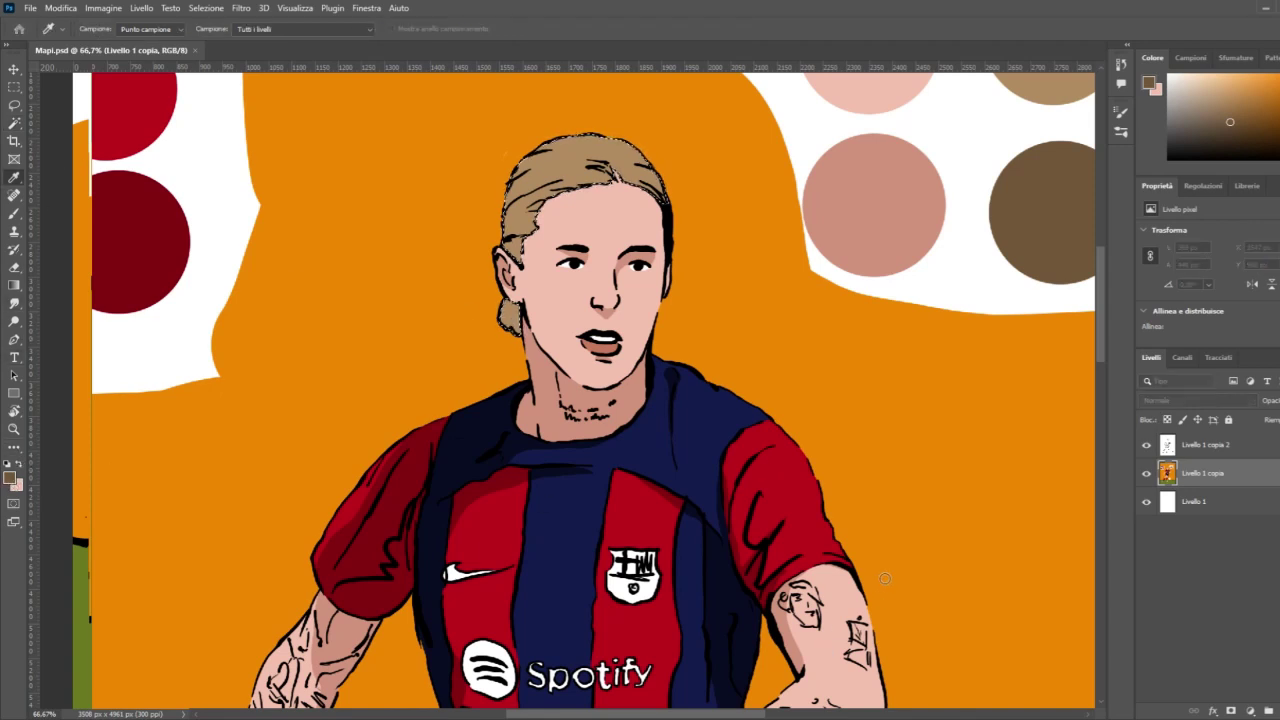
pyautogui.press('b')
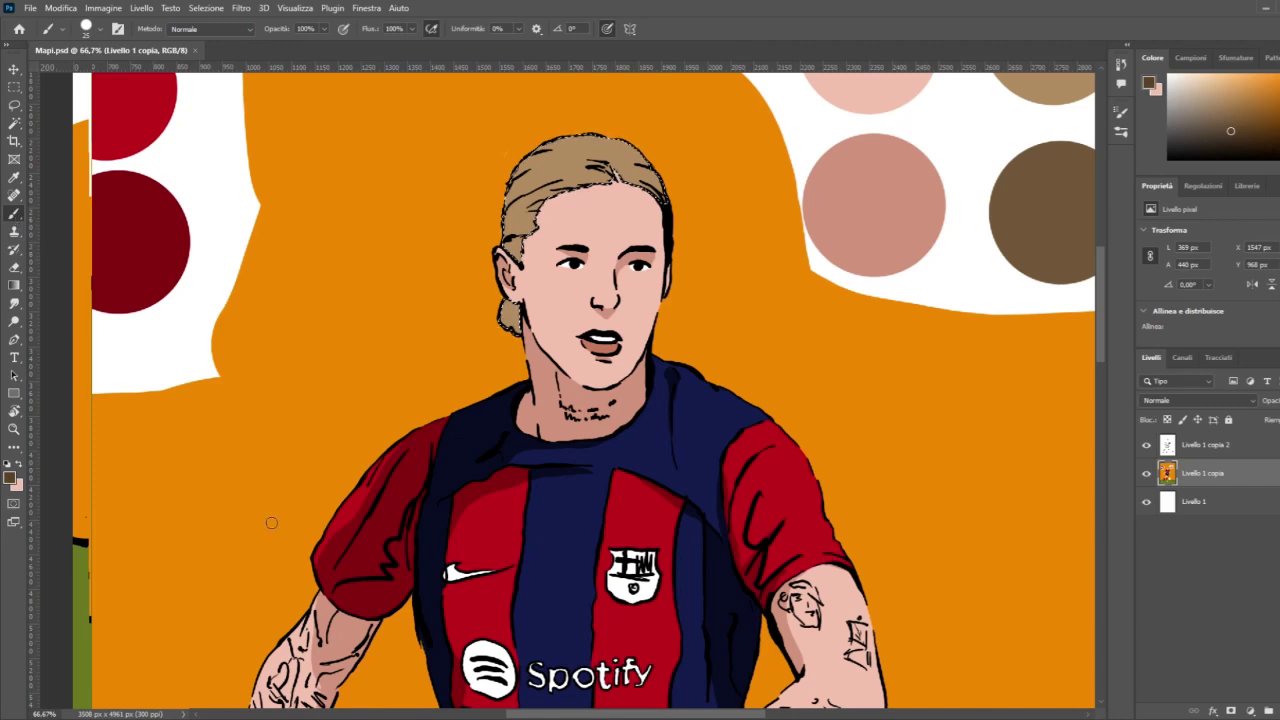
pyautogui.moveTo(506, 330); pyautogui.dragTo(514, 292)
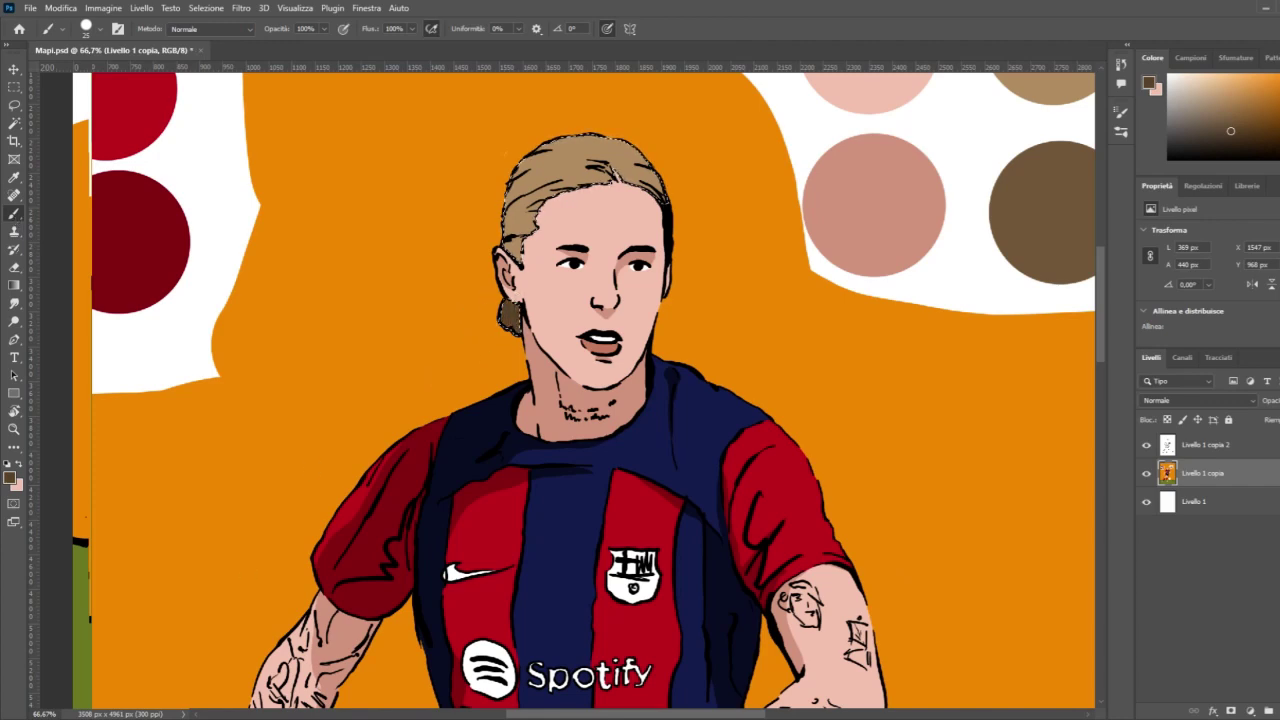
# Step: Shade the hair in front of the ear and at the adjoining temple in dark brown
pyautogui.hotkey('ctrl', '+')
pyautogui.hotkey('ctrl', '+')
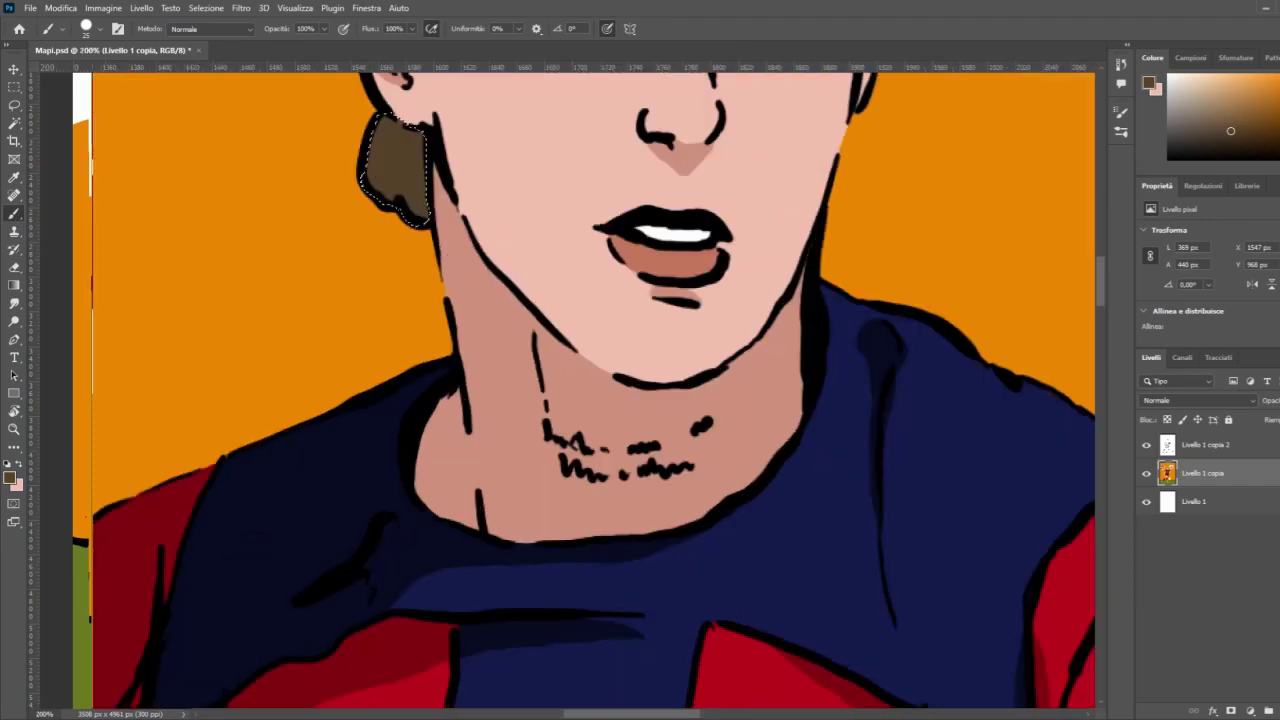
pyautogui.moveTo(1104, 291); pyautogui.dragTo(1104, 251)
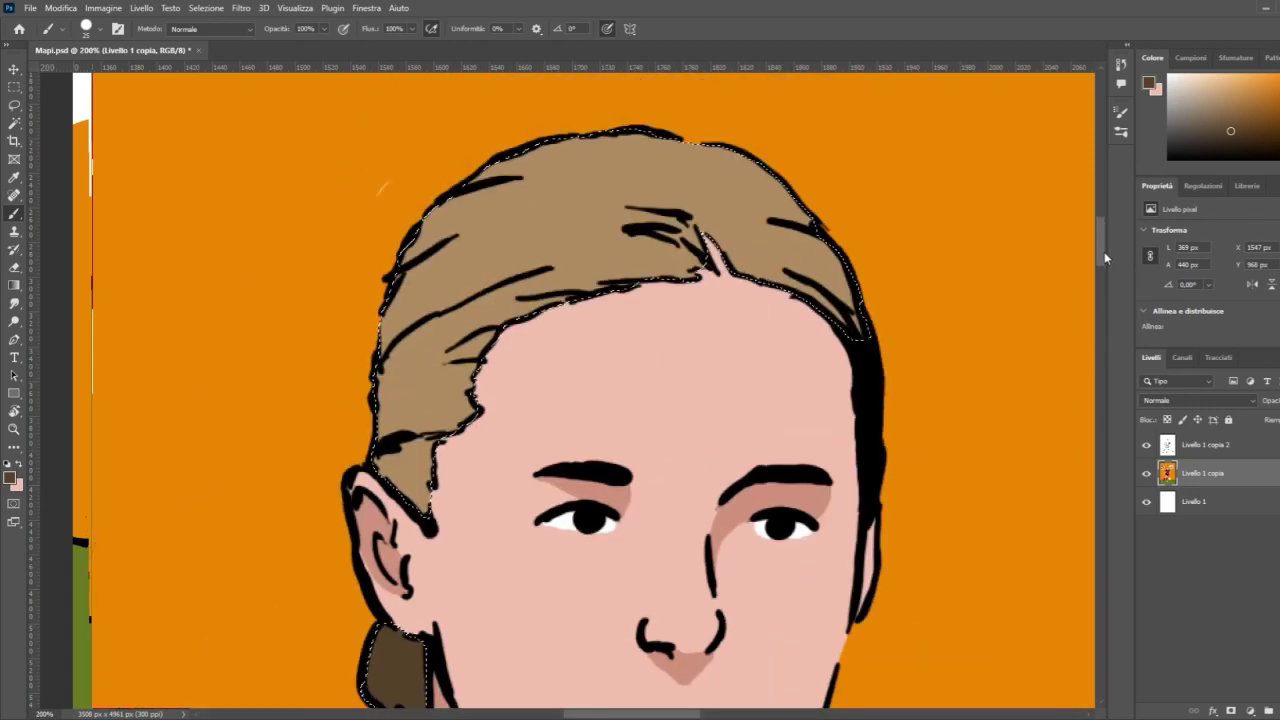
pyautogui.moveTo(426, 520)
pyautogui.mouseDown()
pyautogui.moveTo(420, 478)
pyautogui.moveTo(400, 483)
pyautogui.moveTo(382, 460)
pyautogui.moveTo(478, 410)
pyautogui.mouseUp()
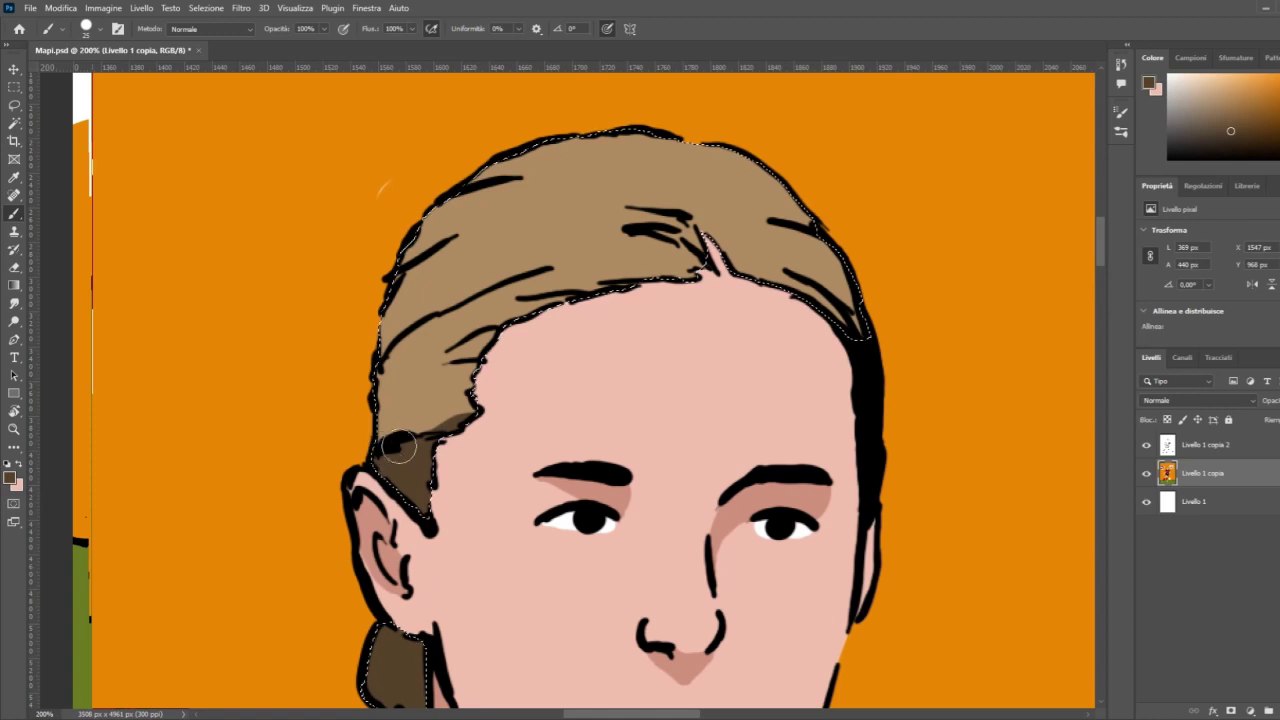
pyautogui.moveTo(398, 447); pyautogui.dragTo(478, 380)
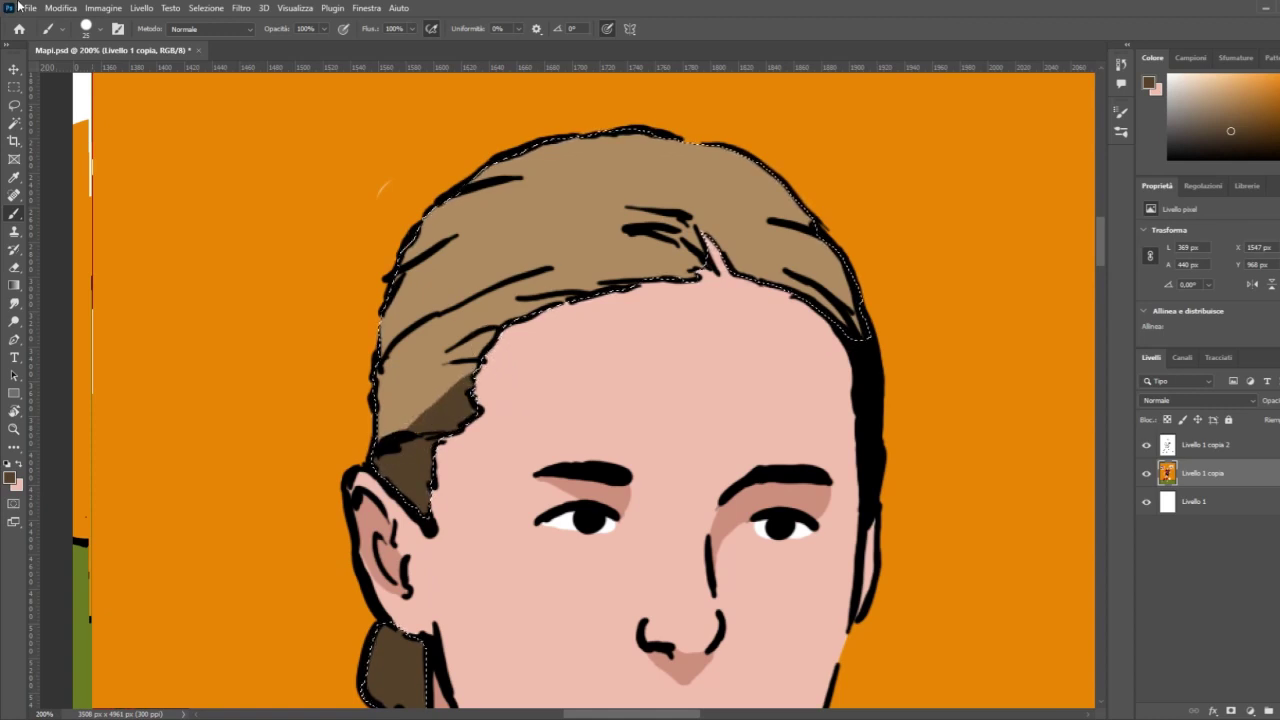
# Step: Reduce the brush size to 14 px and shade along the hair strands from the temple up towards the crown
pyautogui.press('[')
pyautogui.press('[')
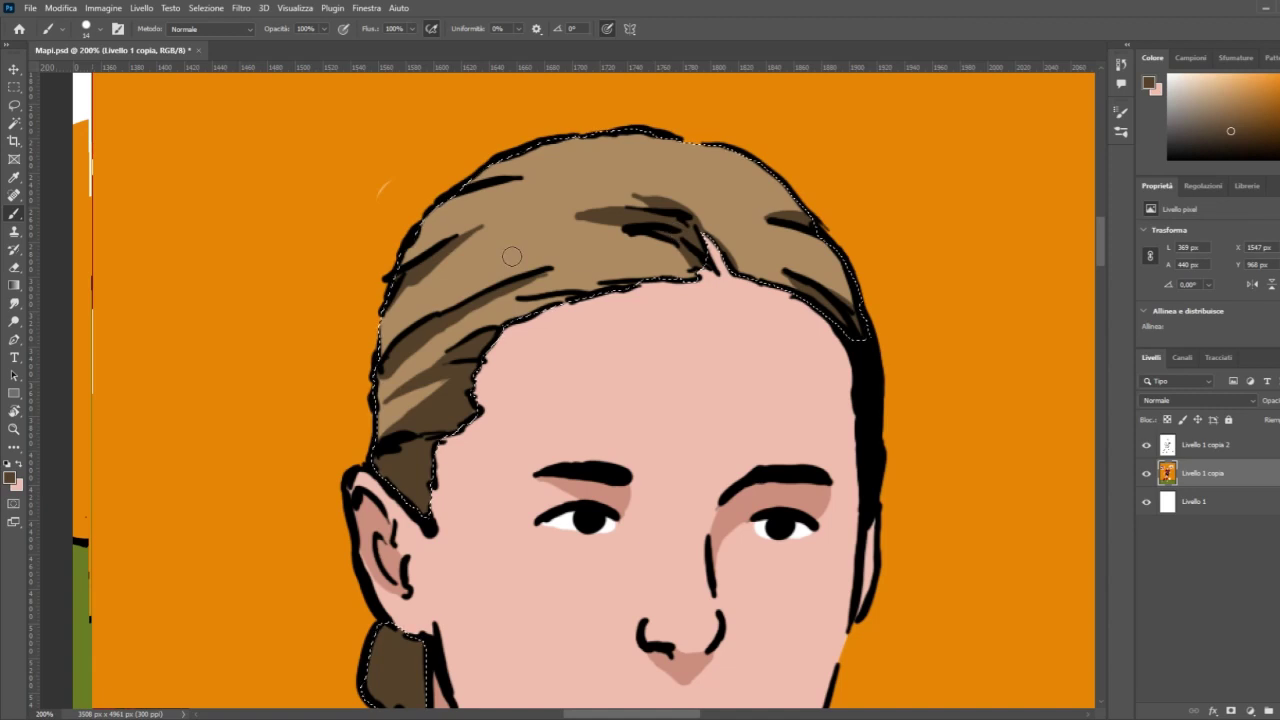
pyautogui.hotkey('ctrl', '-')
pyautogui.hotkey('ctrl', '-')
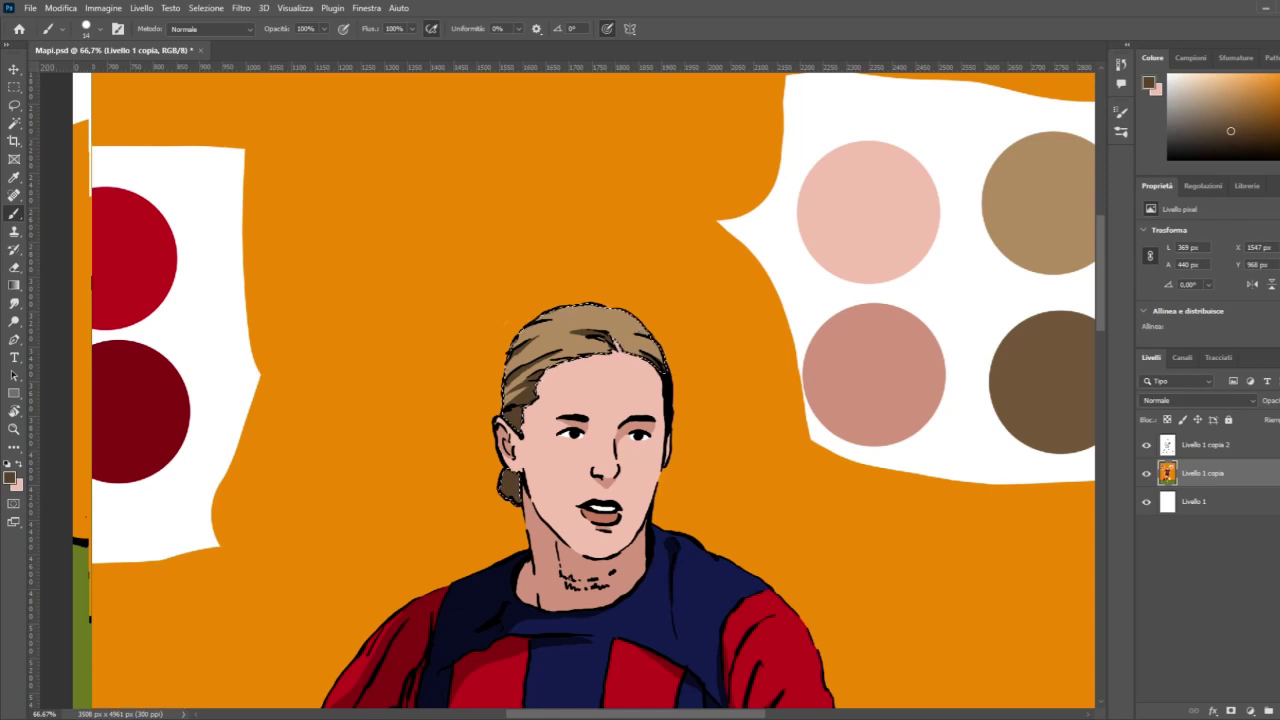
# Step: Undo the shading beside the hair parting and shade the strands on the side of the head opposite the ear
pyautogui.hotkey('ctrl', '+')
pyautogui.hotkey('ctrl', '+')
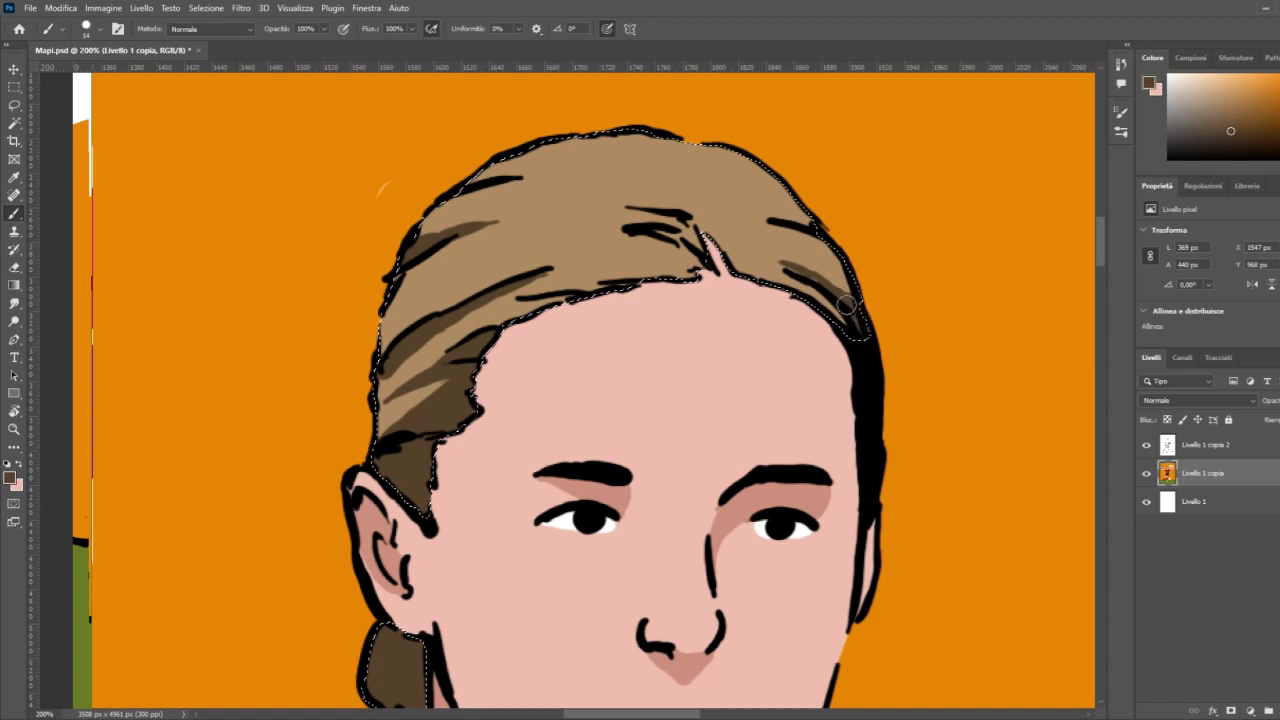
pyautogui.moveTo(789, 263); pyautogui.dragTo(777, 262)
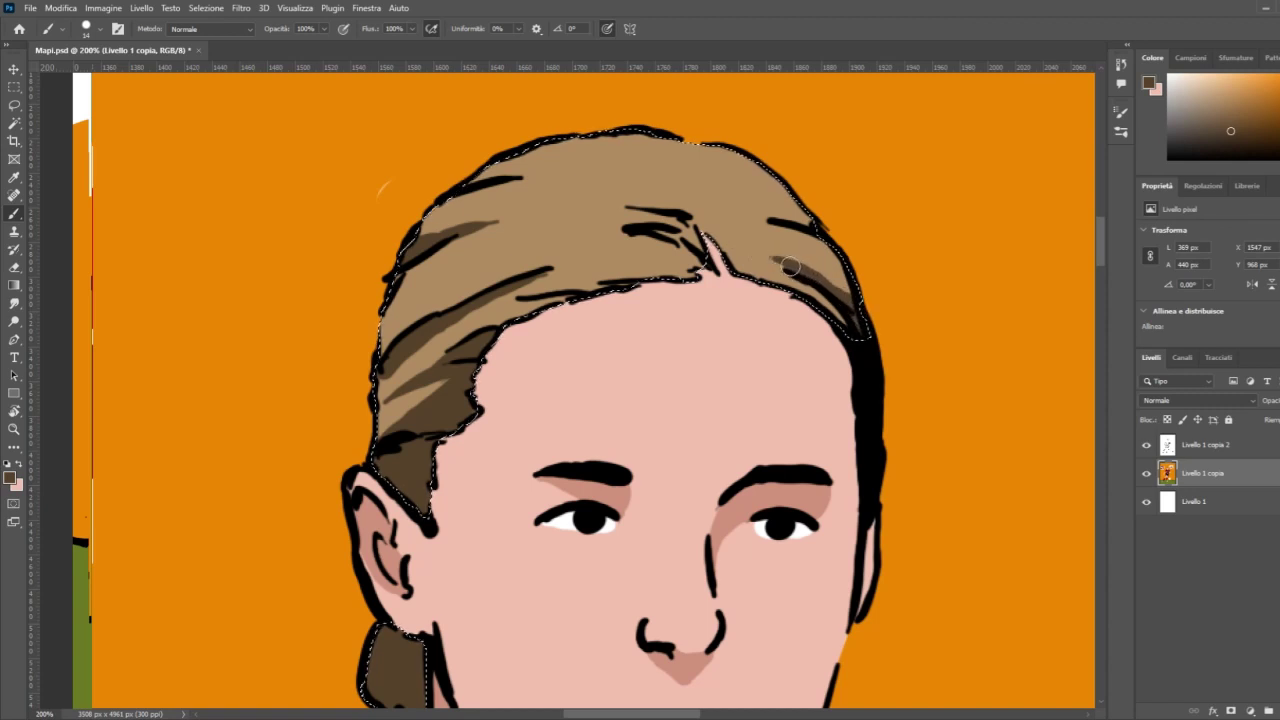
pyautogui.moveTo(814, 216); pyautogui.dragTo(726, 209)
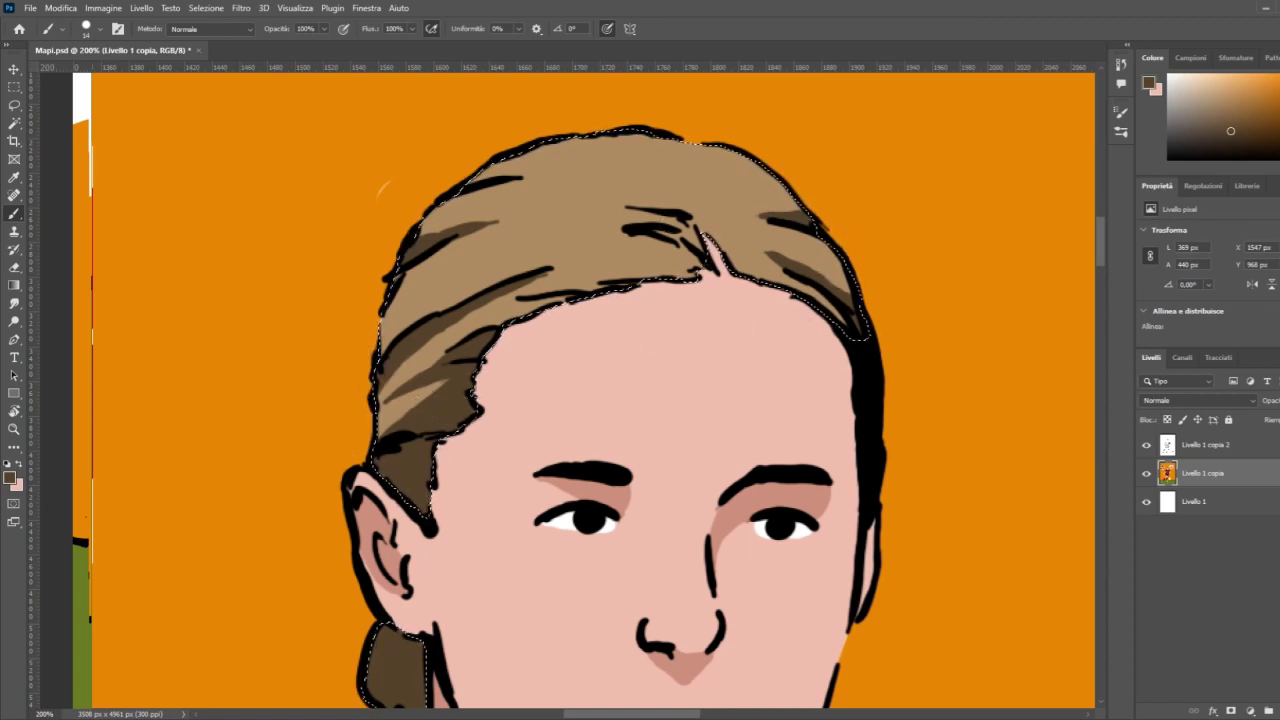
# Step: Clear the selection around the hair and save the document
pyautogui.hotkey('ctrl', '-')
pyautogui.hotkey('ctrl', '-')
pyautogui.hotkey('ctrl', '-')
pyautogui.hotkey('ctrl', '-')
pyautogui.hotkey('ctrl', '-')
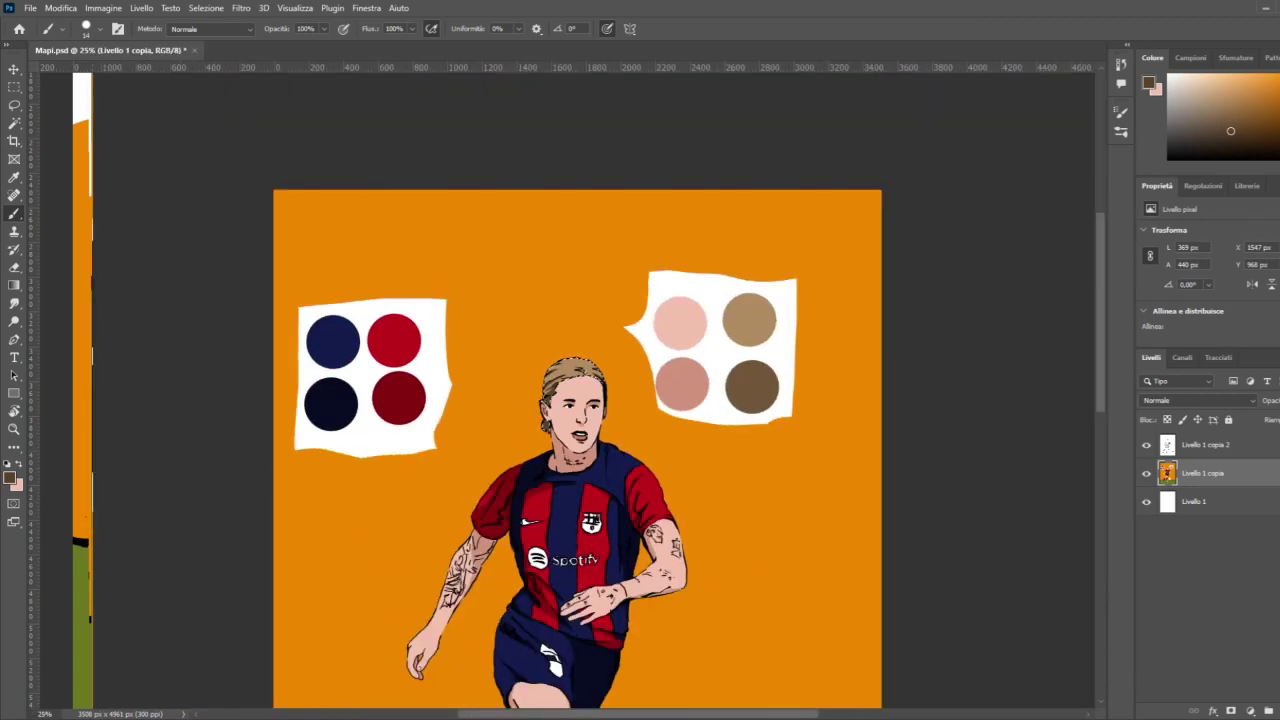
pyautogui.click(14, 122)
pyautogui.scroll(-5, 195, 186)
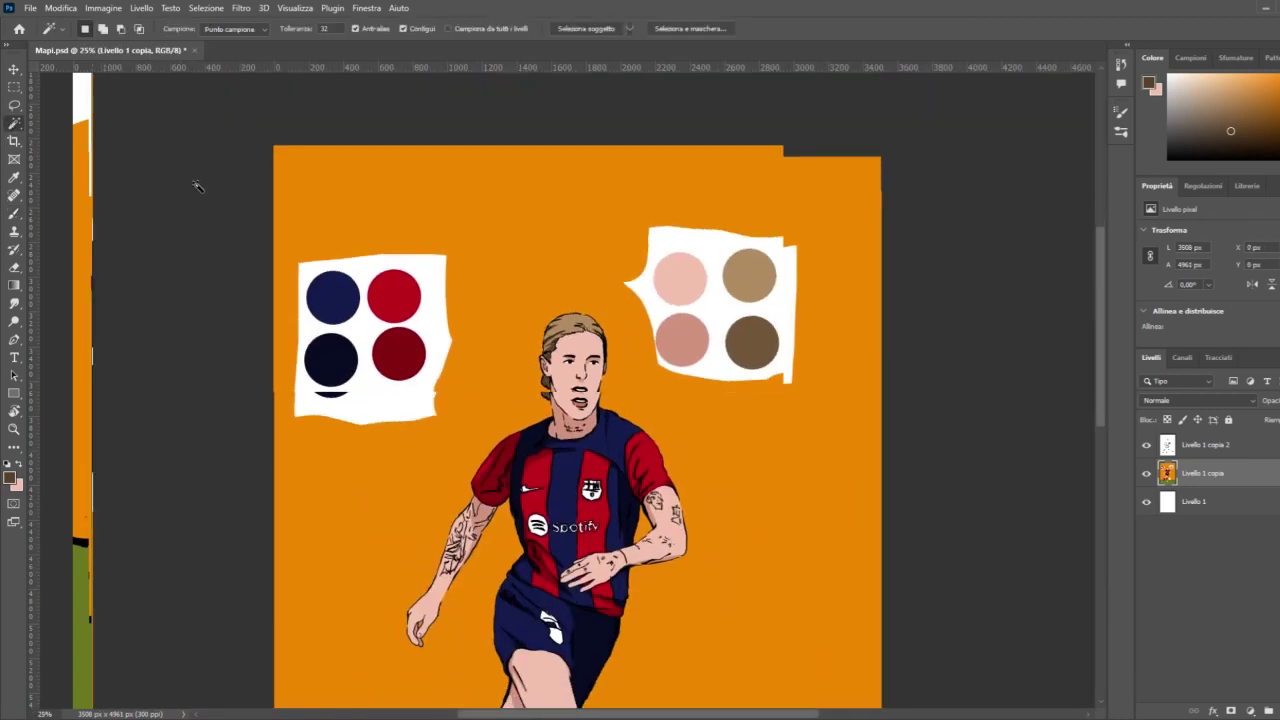
pyautogui.scroll(-6, 195, 186)
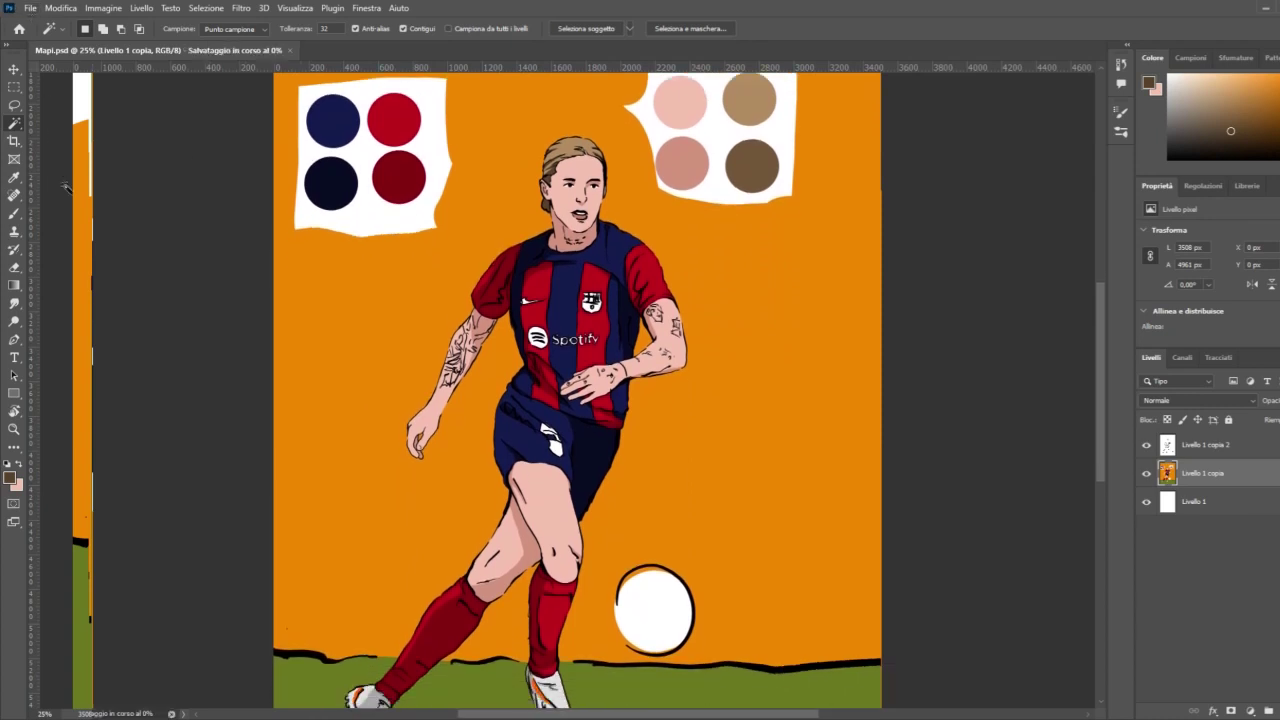
pyautogui.scroll(-4, 398, 430)
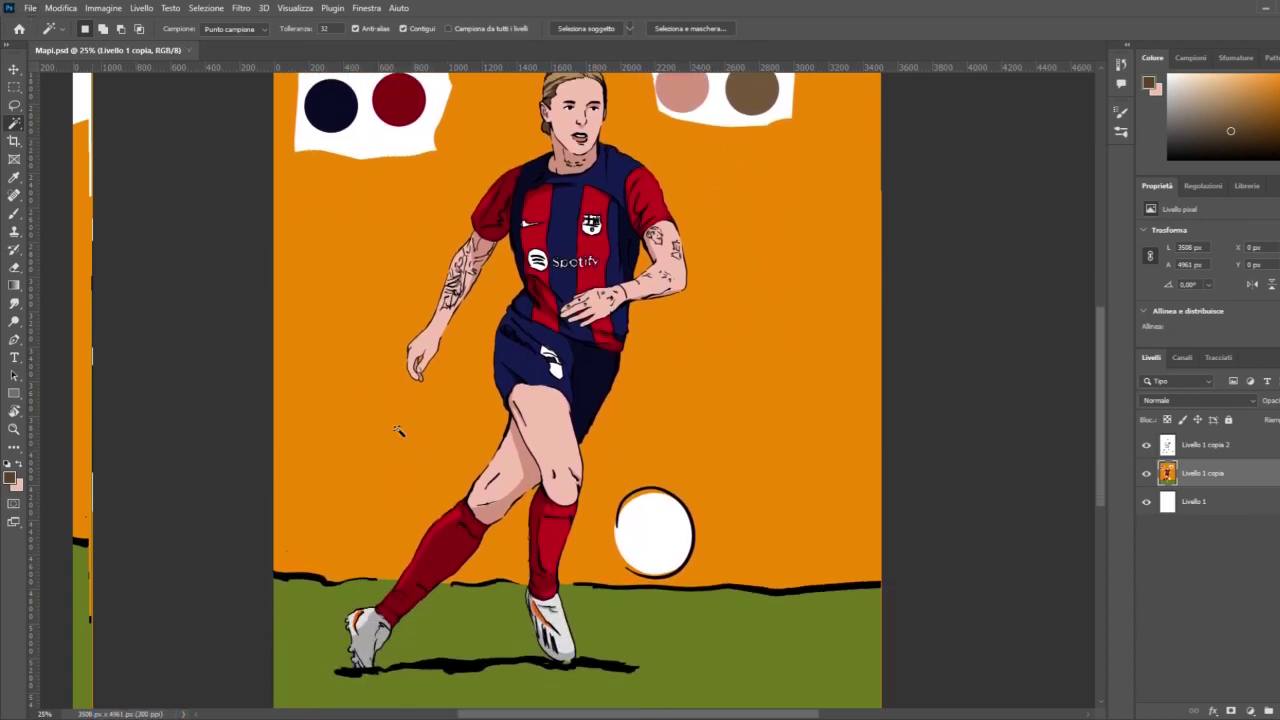
pyautogui.scroll(1, 398, 430)
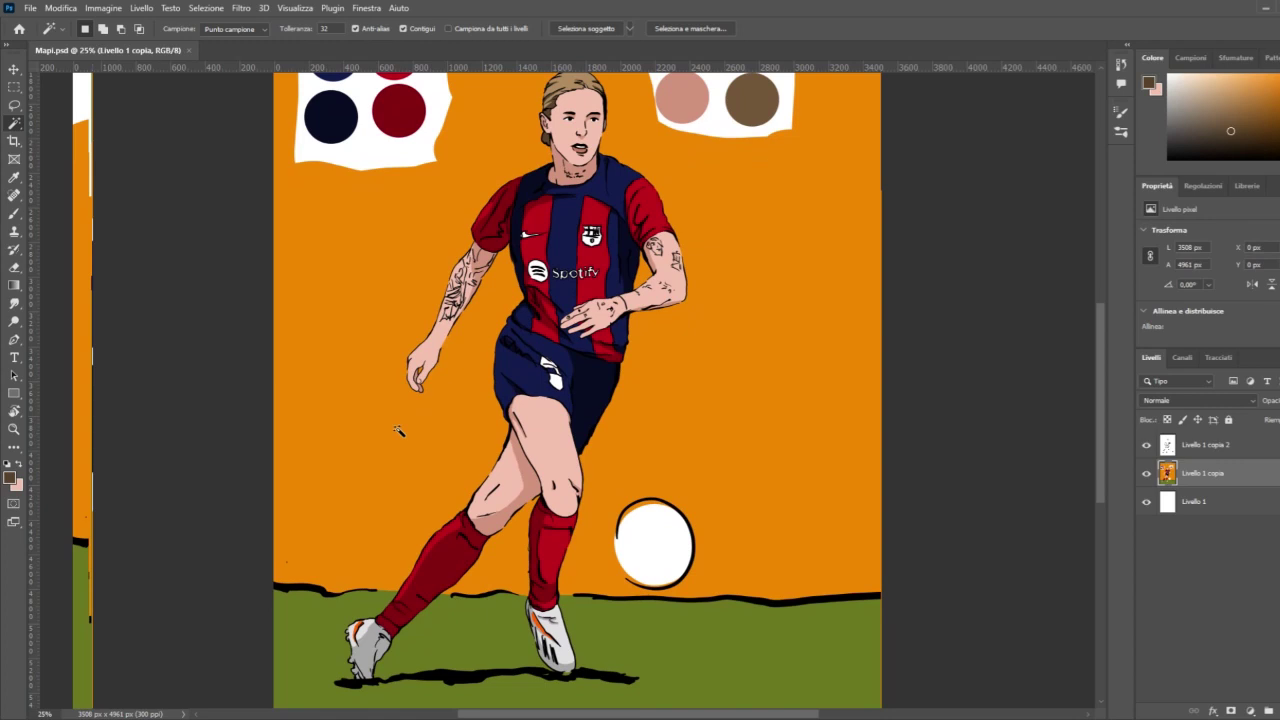
pyautogui.scroll(-1, 398, 430)
pyautogui.scroll(3, 398, 430)
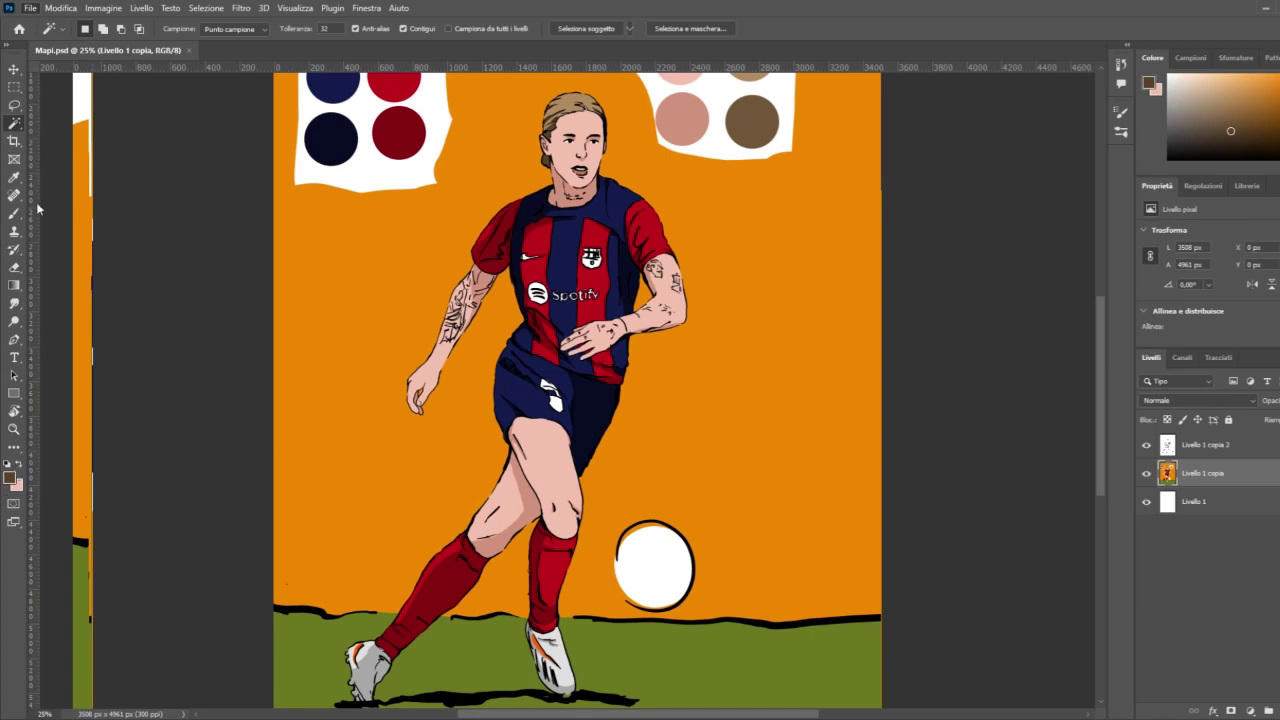
# Step: Sample the orange of the background as the foreground colour
pyautogui.click(14, 177)
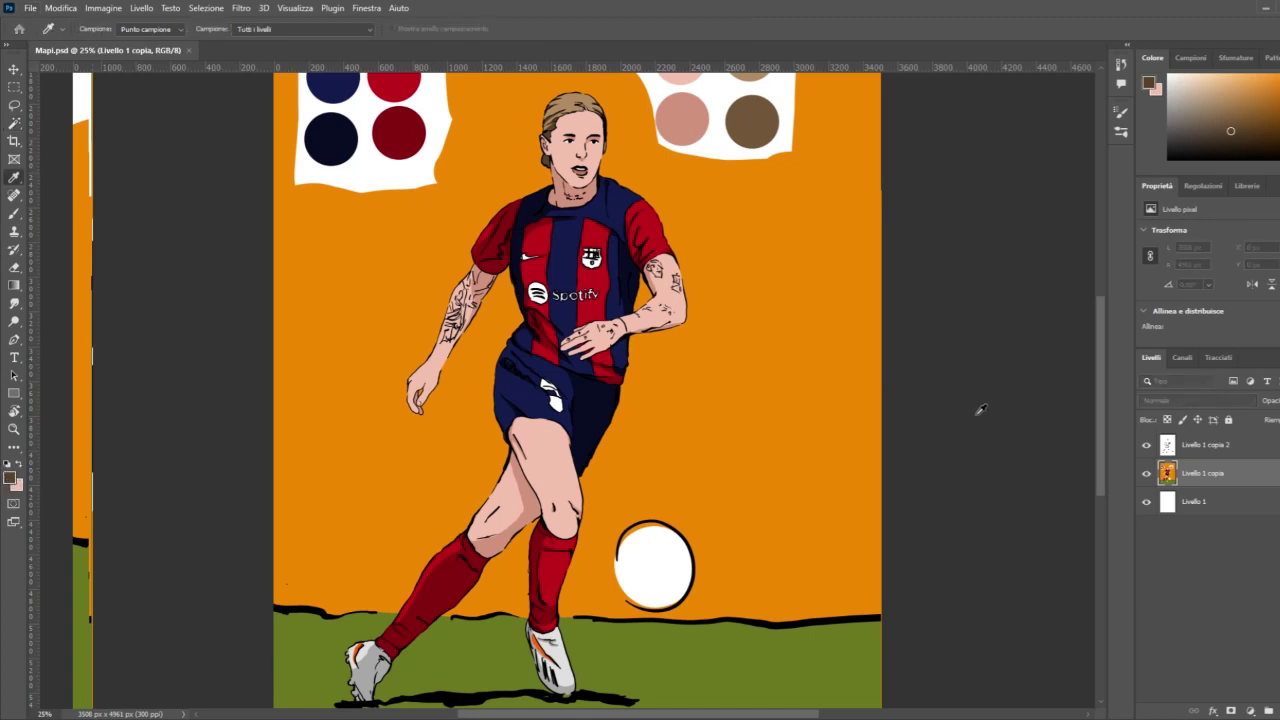
pyautogui.click(416, 283)
pyautogui.press('w')
pyautogui.scroll(1, 416, 283)
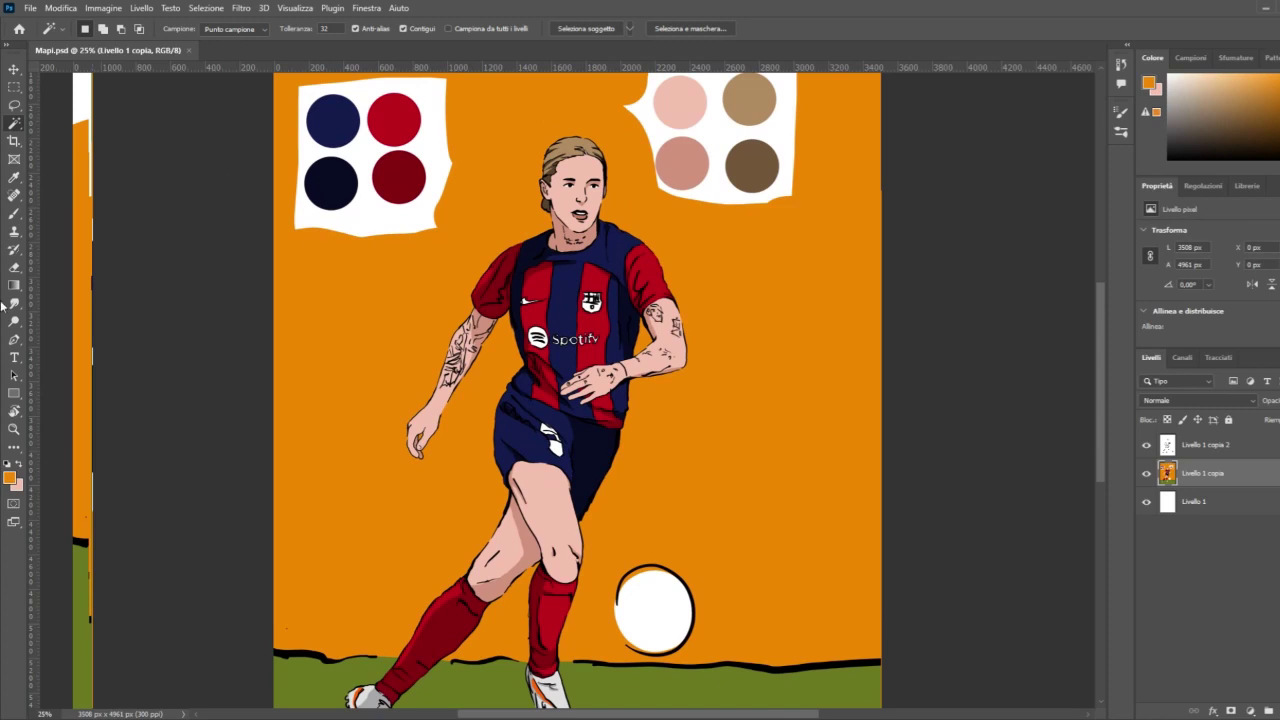
# Step: Enlarge the brush, paint orange over both white colour-swatch patches beside the player, and save the document
pyautogui.click(14, 428)
pyautogui.click(580, 150)
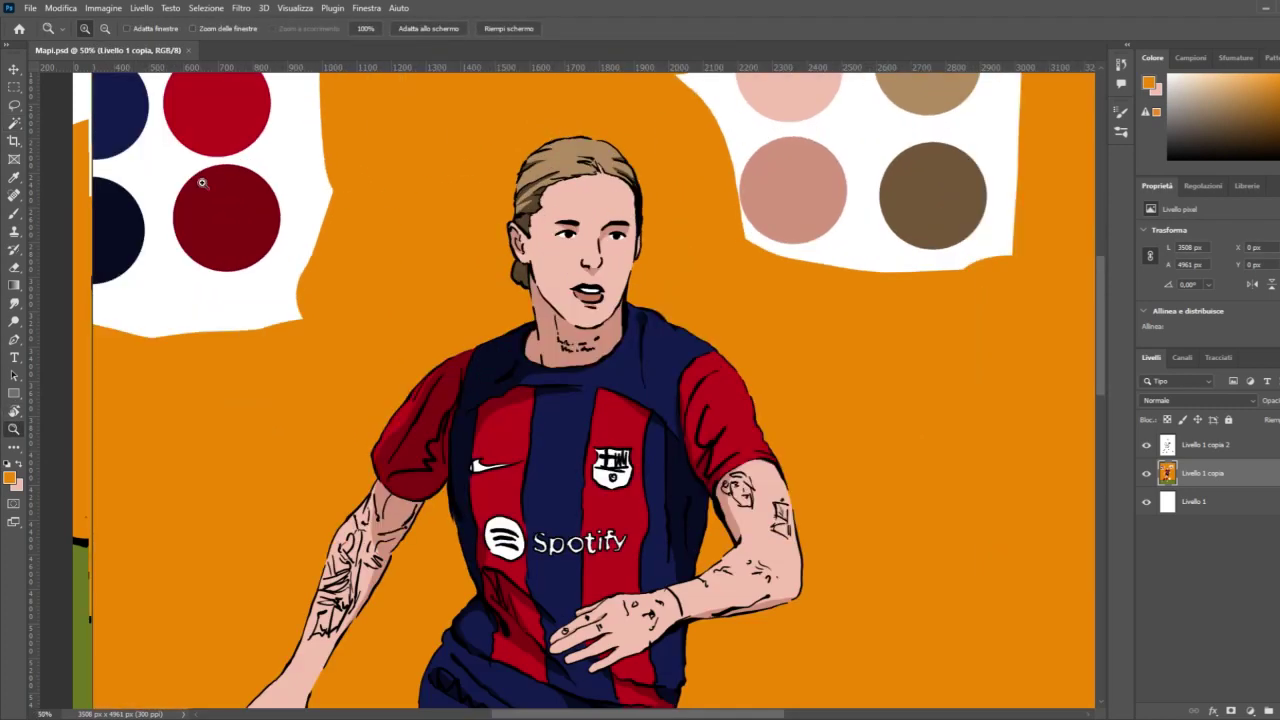
pyautogui.click(14, 213)
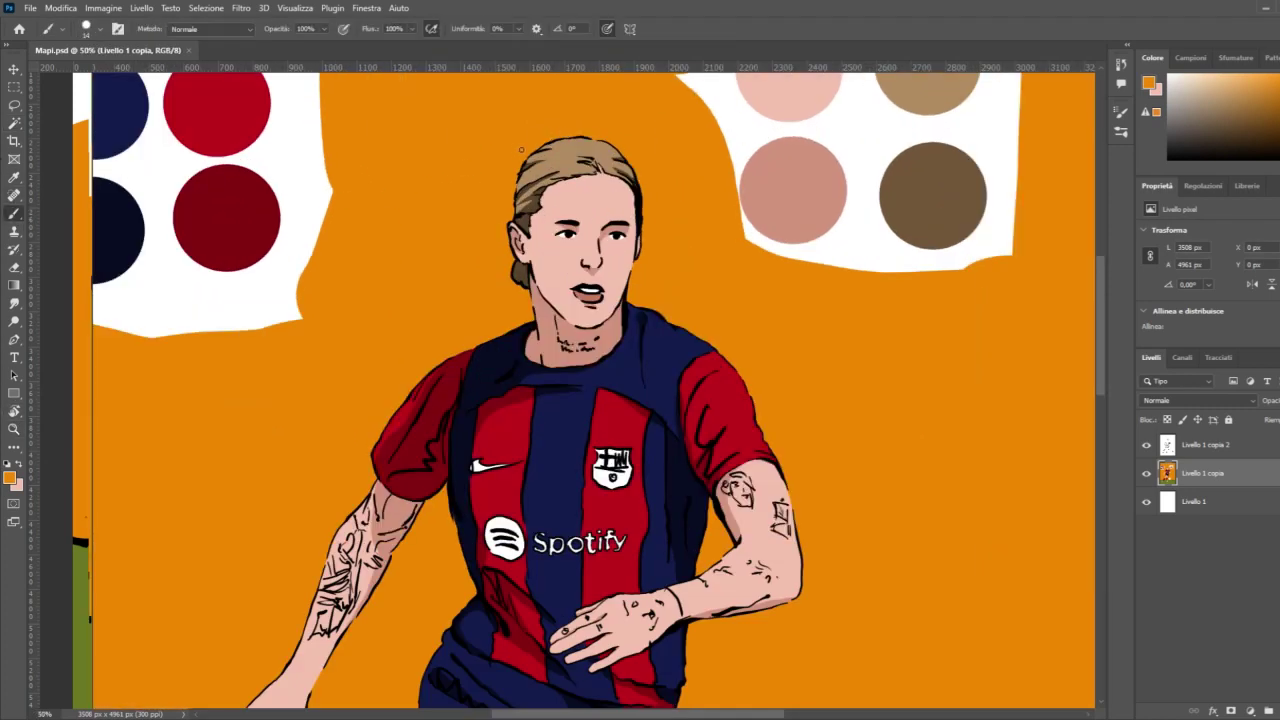
pyautogui.hotkey('ctrl', '-')
pyautogui.hotkey('ctrl', '-')
pyautogui.hotkey('ctrl', '-')
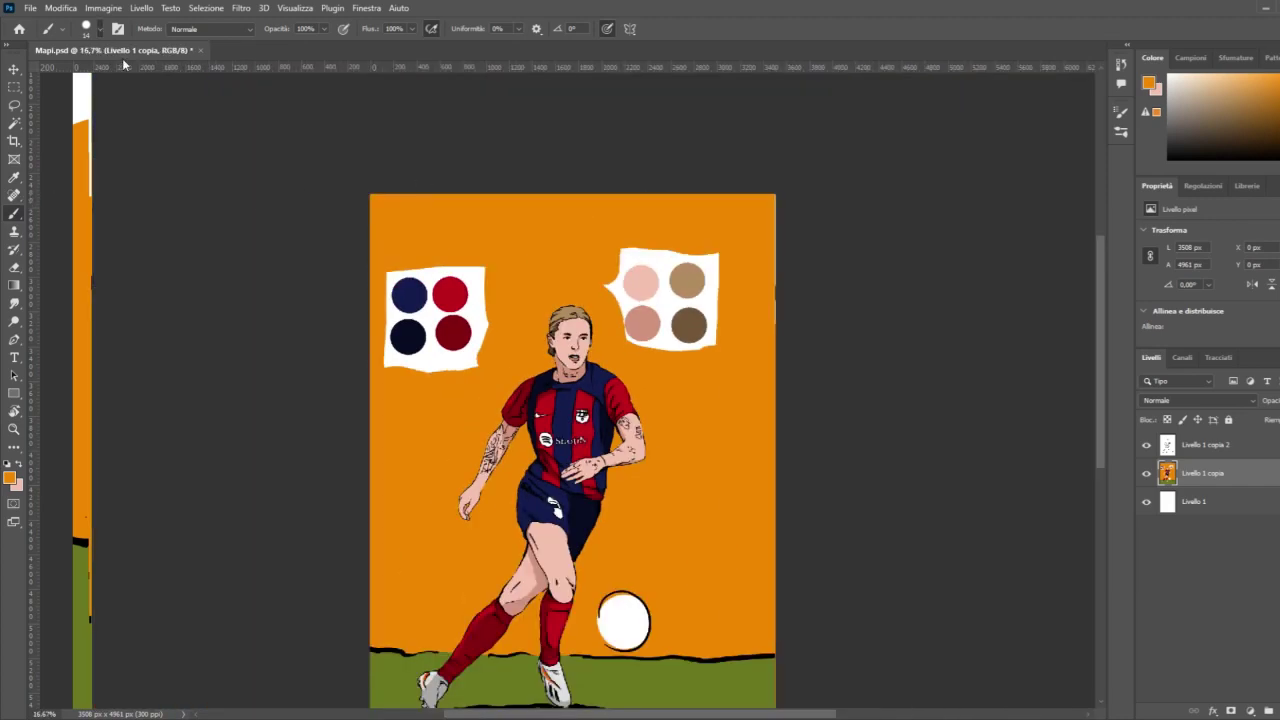
pyautogui.press(']')
pyautogui.press(']')
pyautogui.press(']')
pyautogui.press(']')
pyautogui.press(']')
pyautogui.moveTo(390, 253)
pyautogui.mouseDown()
pyautogui.moveTo(394, 339)
pyautogui.moveTo(471, 266)
pyautogui.mouseUp()
pyautogui.moveTo(631, 261)
pyautogui.mouseDown()
pyautogui.moveTo(630, 300)
pyautogui.moveTo(660, 253)
pyautogui.moveTo(710, 255)
pyautogui.moveTo(694, 280)
pyautogui.mouseUp()
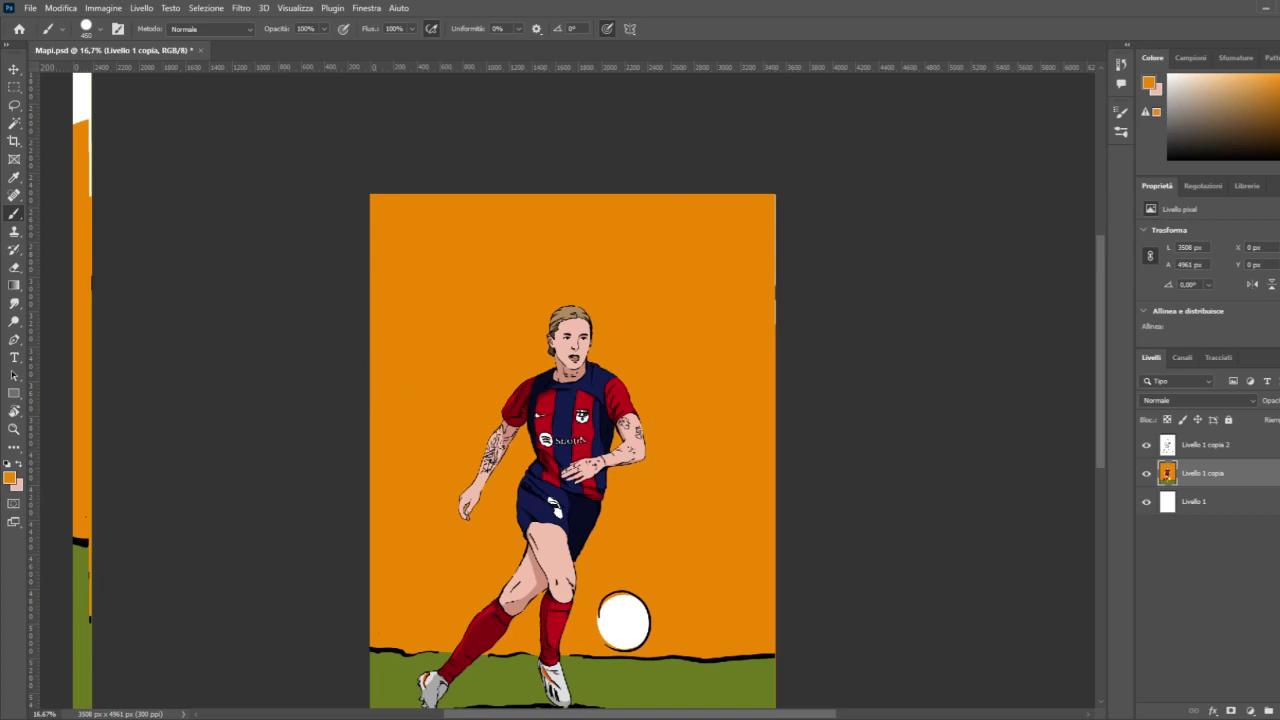
pyautogui.scroll(-3, 689, 260)
pyautogui.scroll(-1, 681, 267)
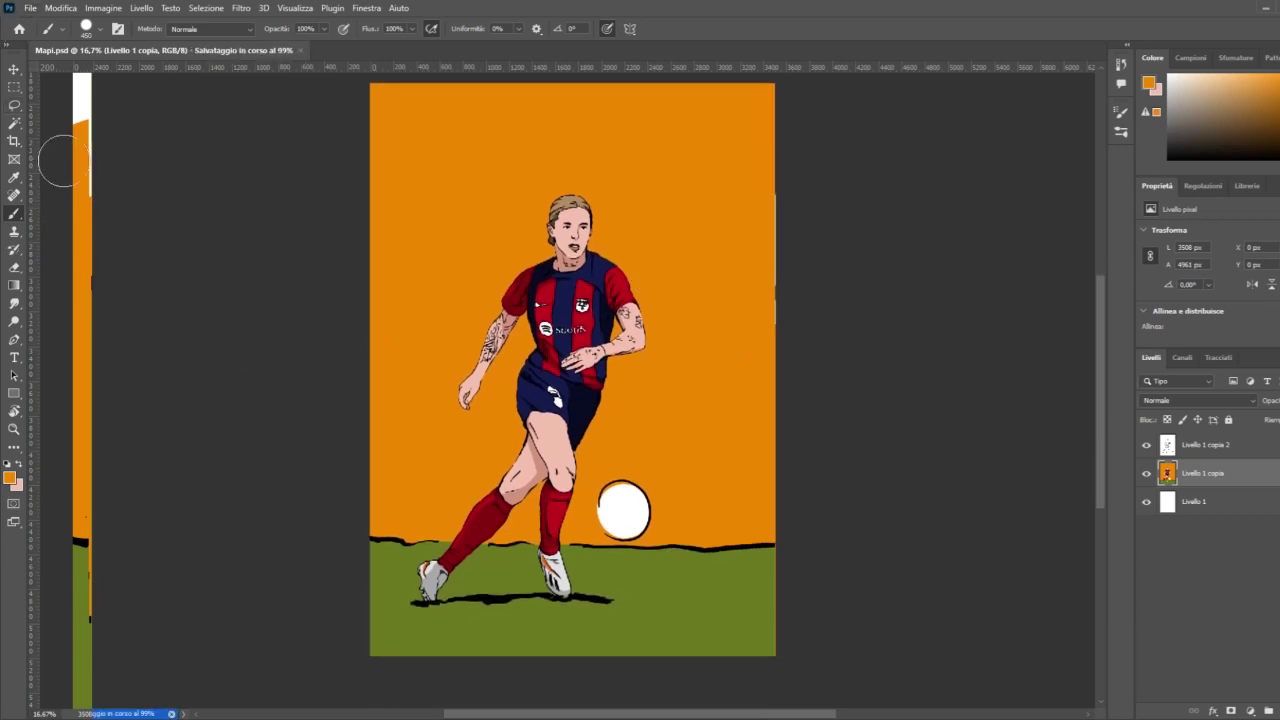
# Step: Examine the composition of the player, ball and pitch at different zoom levels
pyautogui.scroll(-1, 251, 214)
pyautogui.scroll(-1, 361, 226)
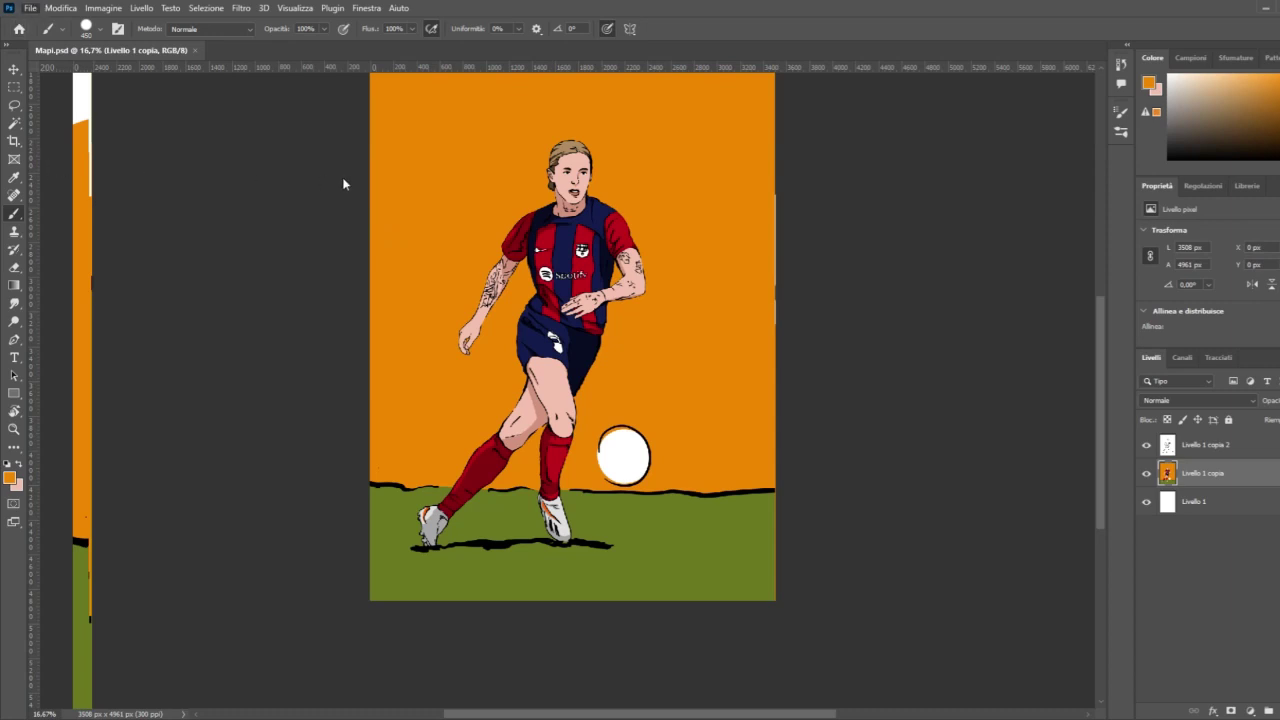
pyautogui.scroll(-1, 352, 182)
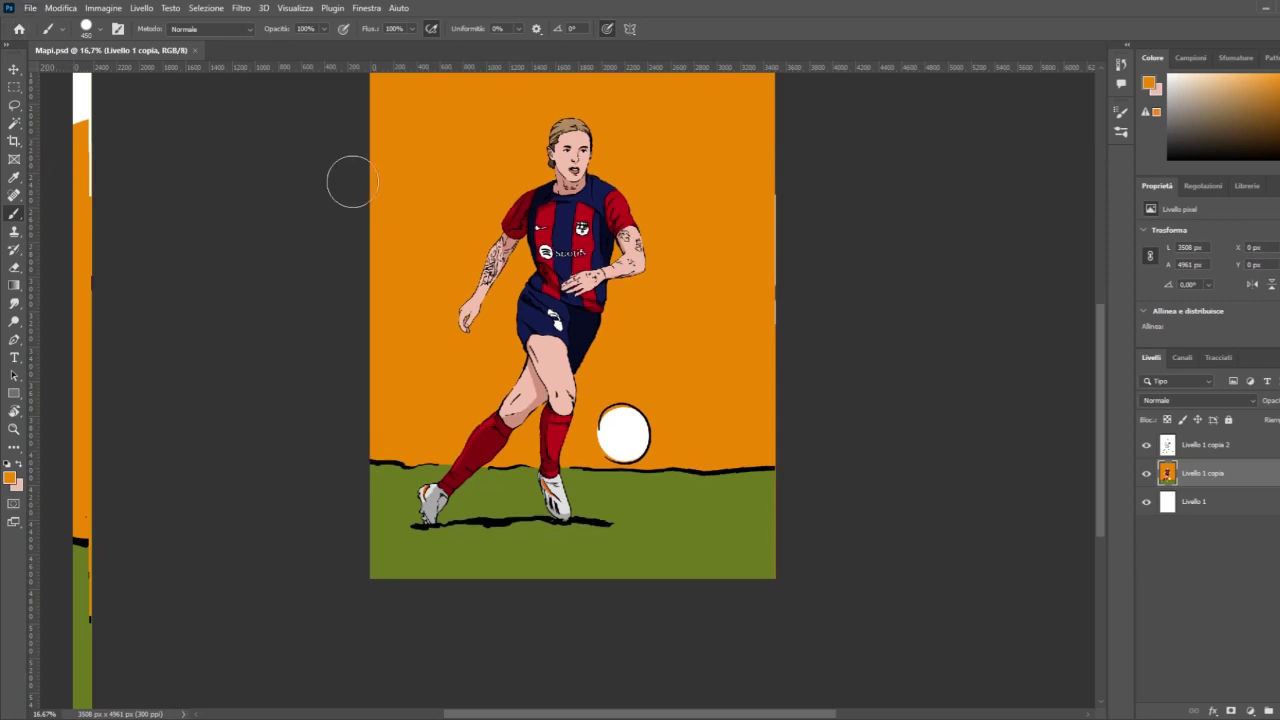
pyautogui.scroll(1, 352, 182)
pyautogui.scroll(2, 352, 182)
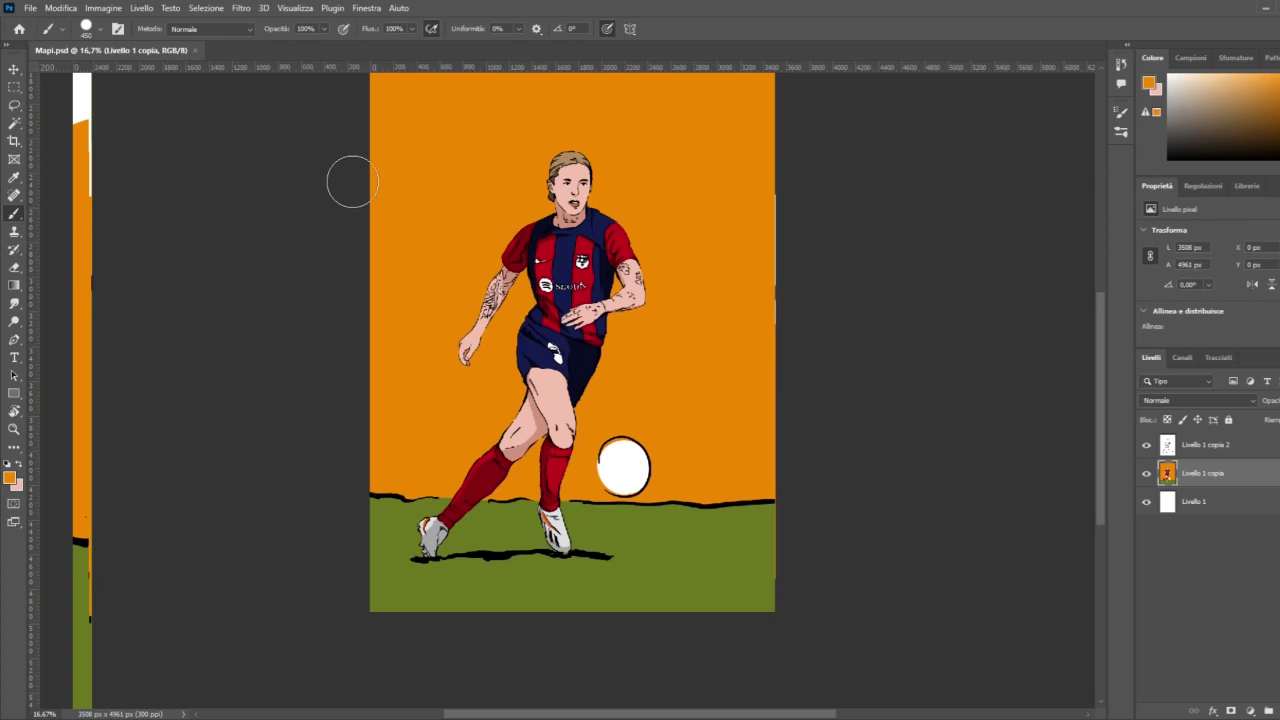
pyautogui.scroll(-1, 357, 197)
pyautogui.scroll(-2, 357, 197)
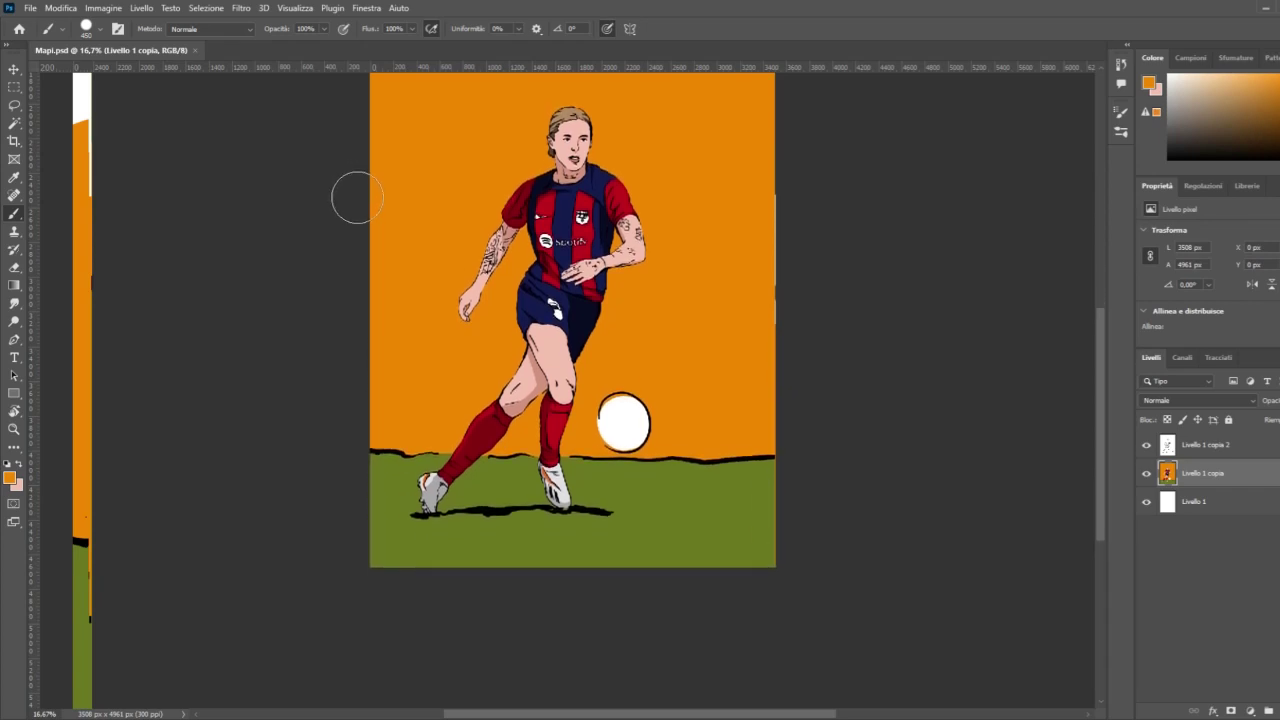
pyautogui.scroll(-1, 357, 197)
pyautogui.scroll(2, 357, 197)
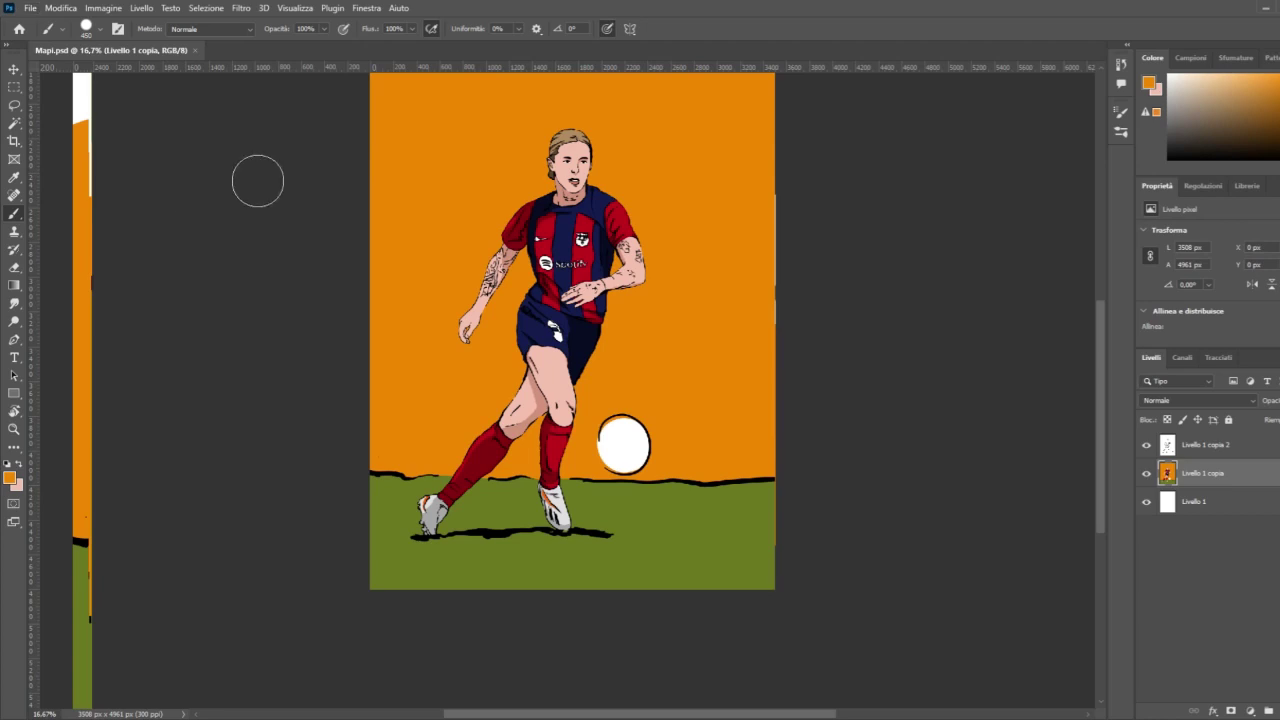
pyautogui.scroll(-2, 259, 181)
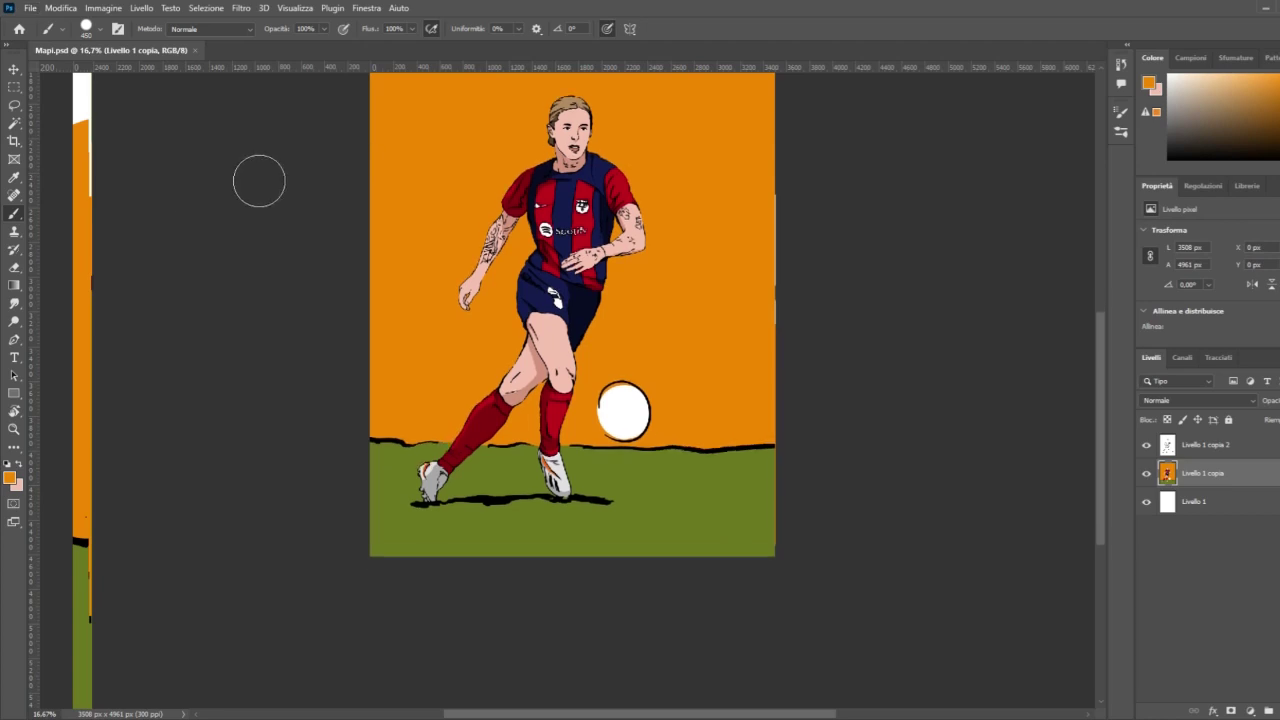
pyautogui.scroll(2, 259, 181)
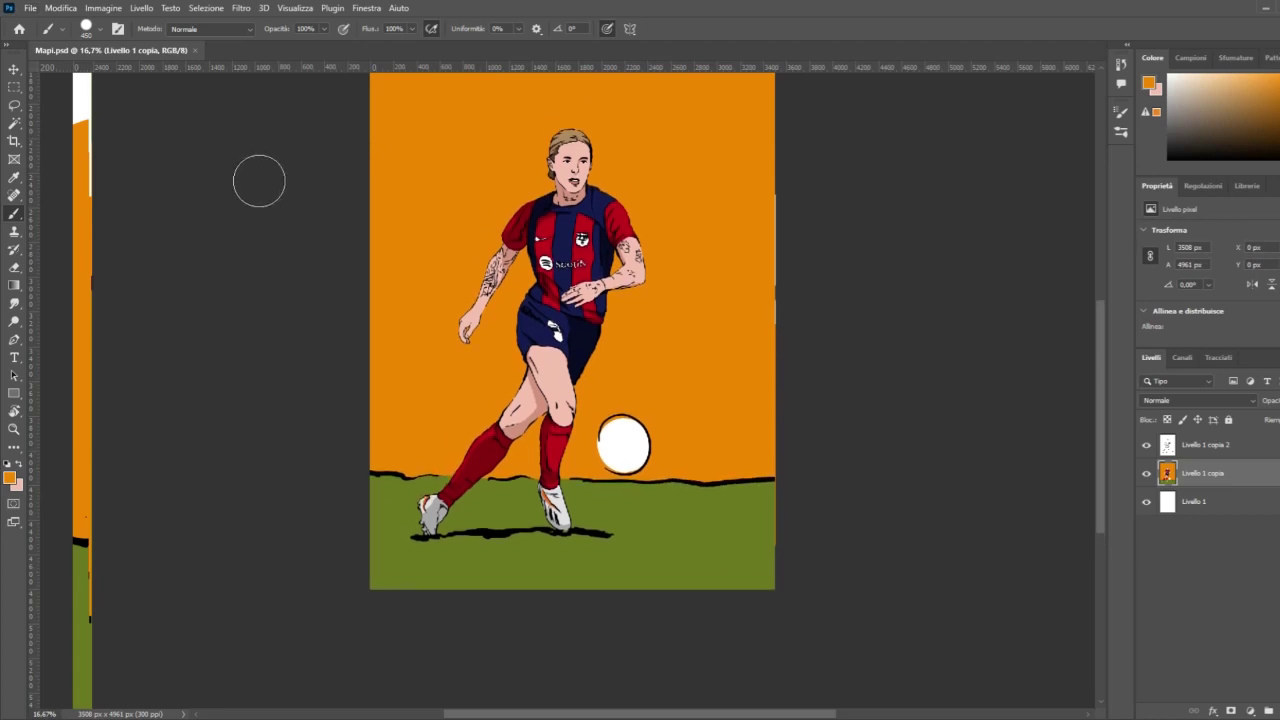
pyautogui.scroll(1, 259, 181)
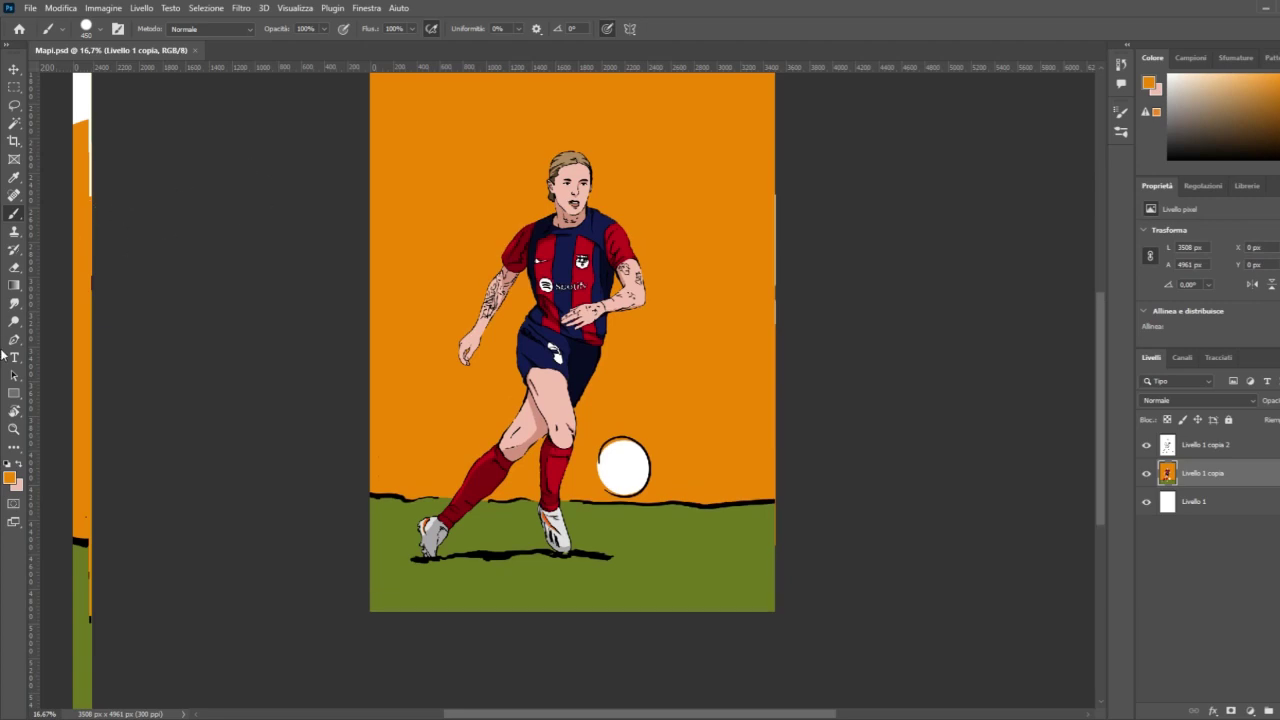
pyautogui.click(14, 428)
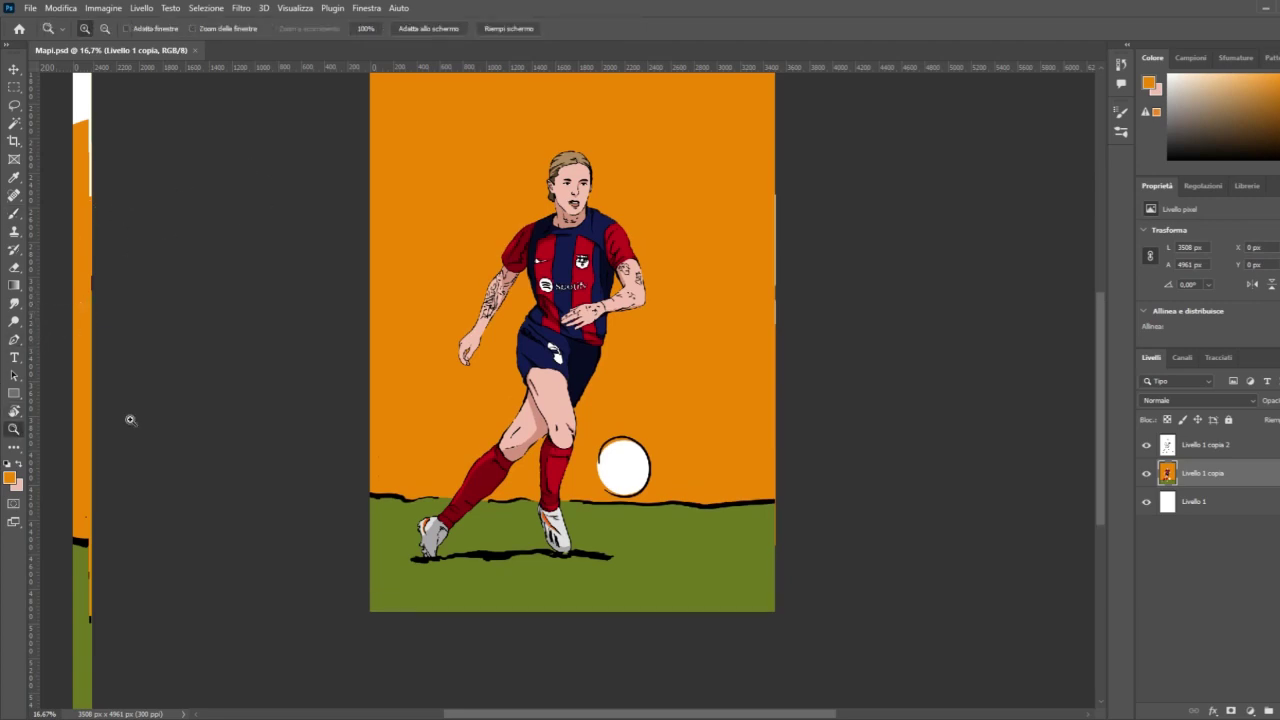
pyautogui.click(572, 401)
pyautogui.scroll(-1, 621, 405)
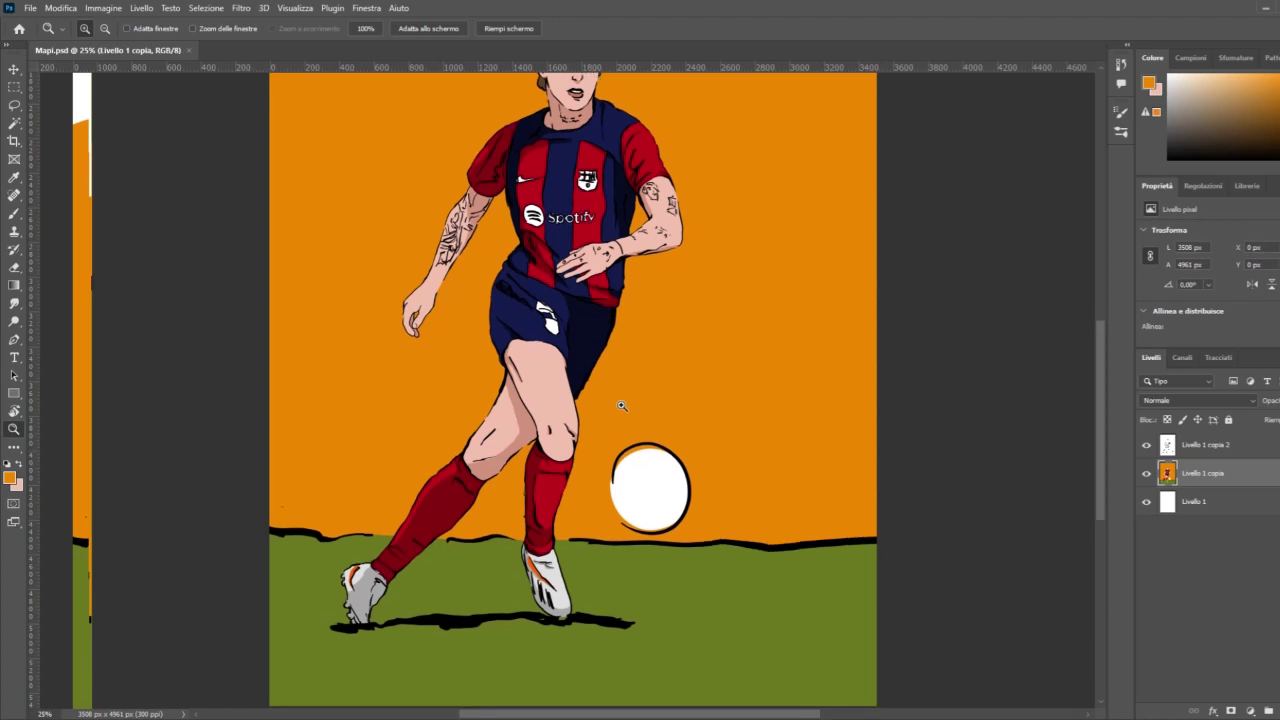
pyautogui.scroll(6, 621, 405)
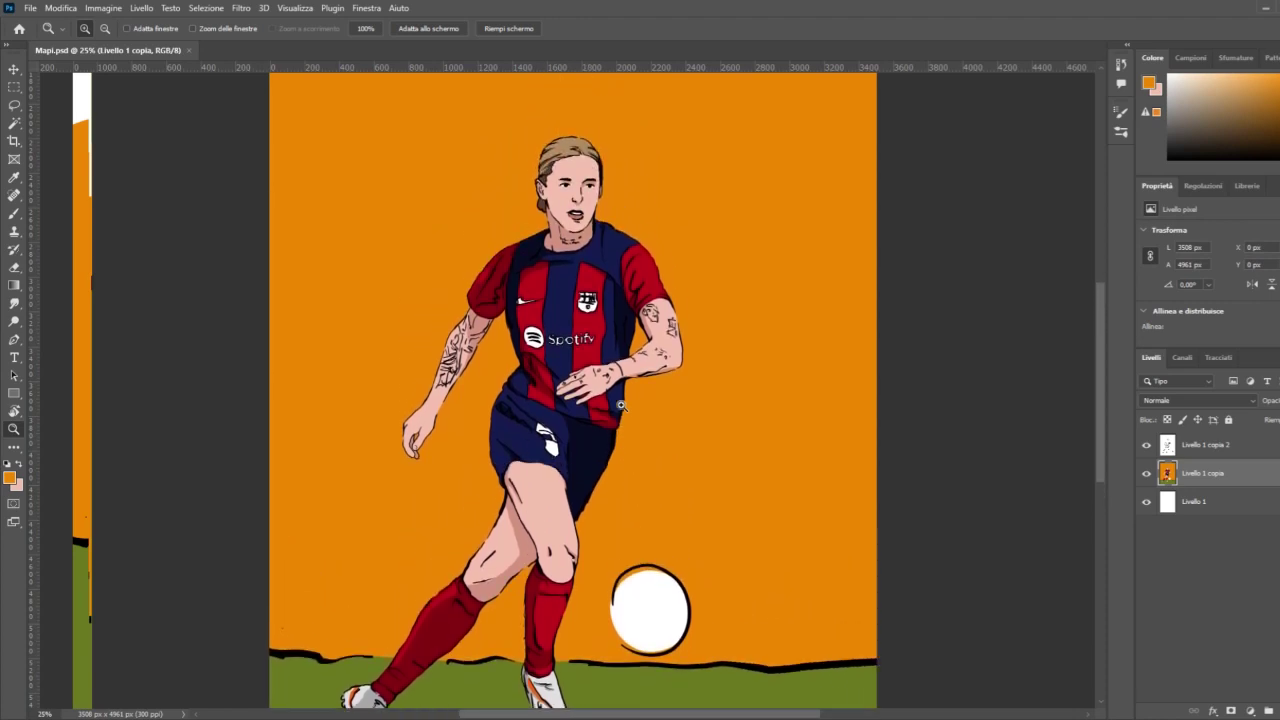
pyautogui.scroll(-5, 621, 405)
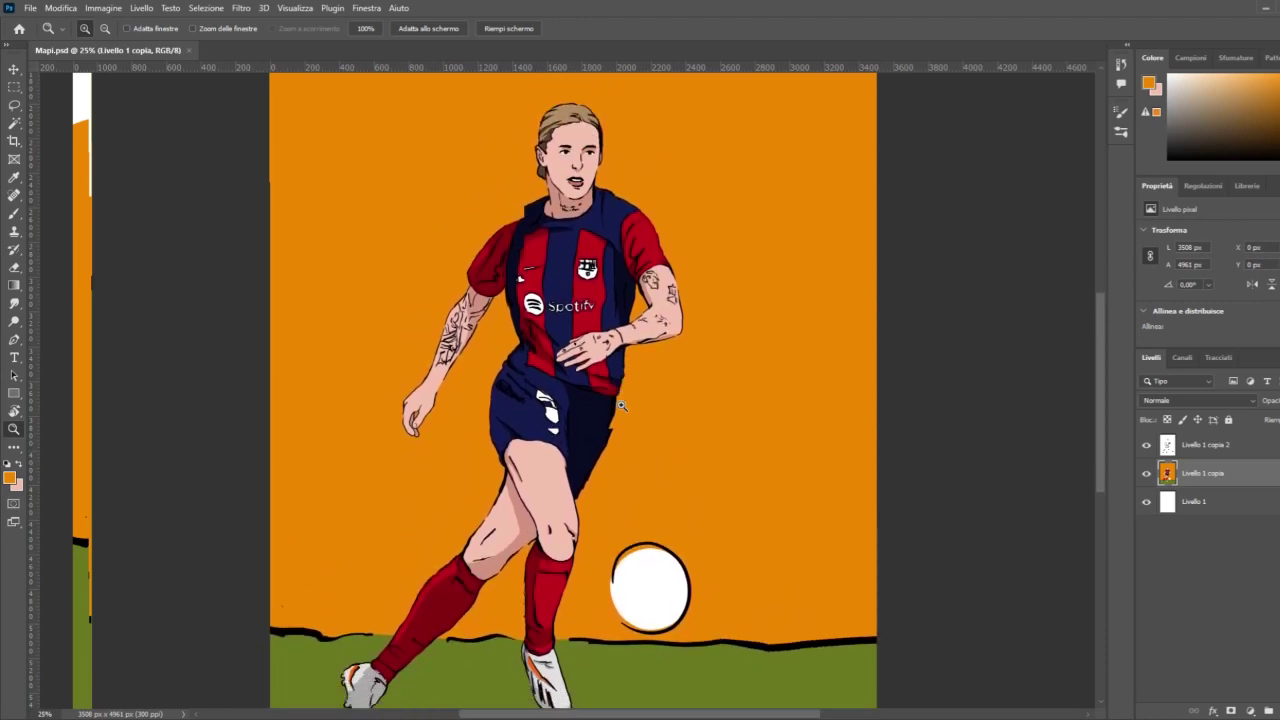
pyautogui.keyDown('alt'); pyautogui.click(621, 407); pyautogui.keyUp('alt')
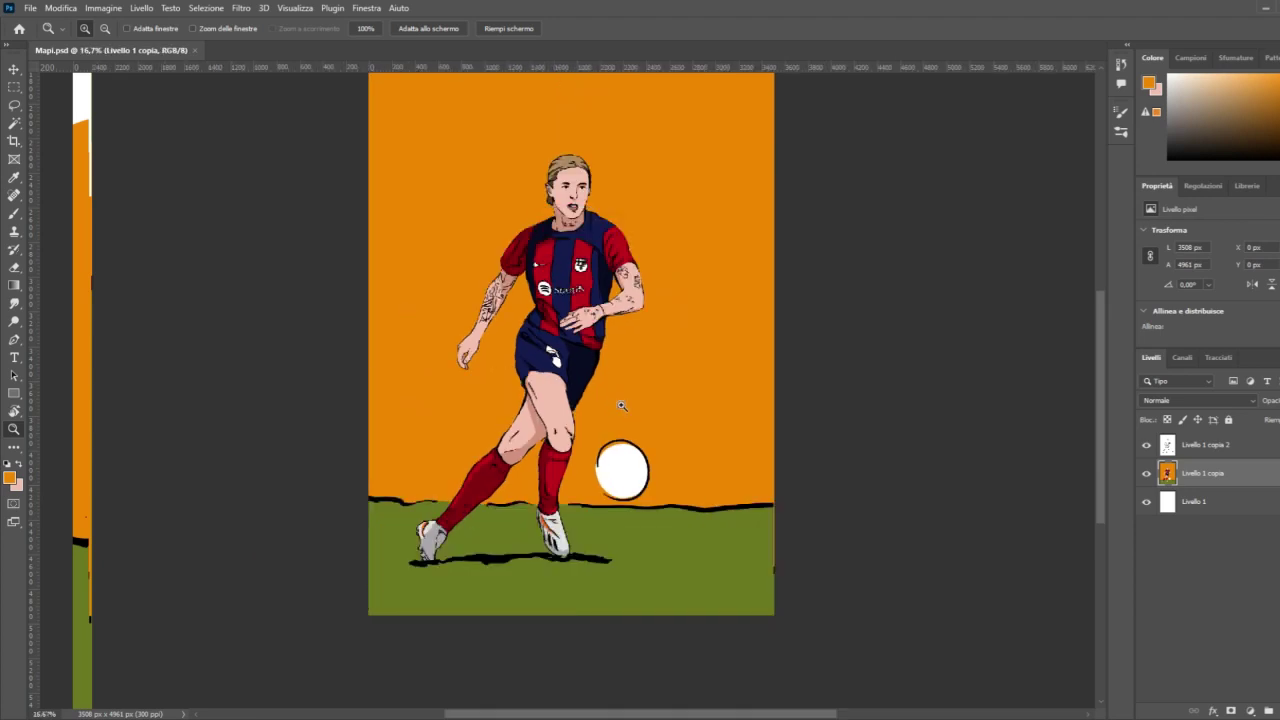
pyautogui.scroll(3, 629, 404)
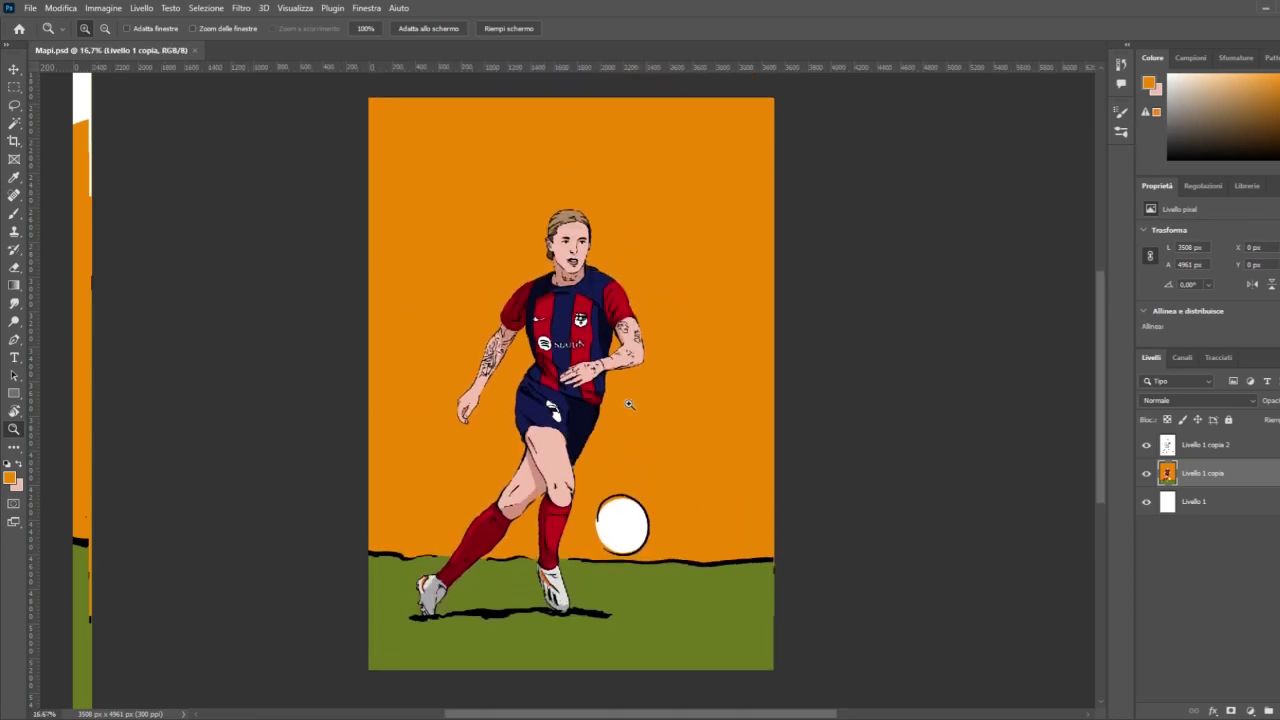
pyautogui.scroll(-1, 629, 404)
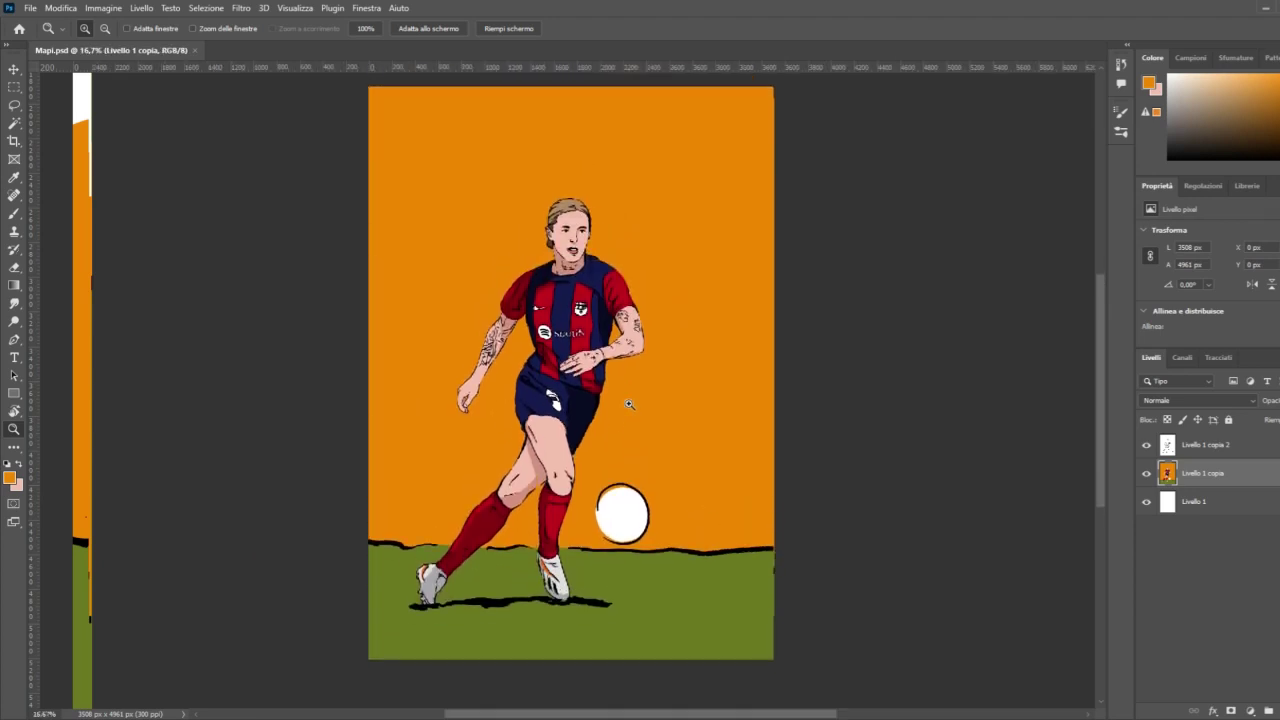
# Step: Duplicate the layers Livello 1 copia 2 and Livello 1 copia together
pyautogui.click(1189, 453)
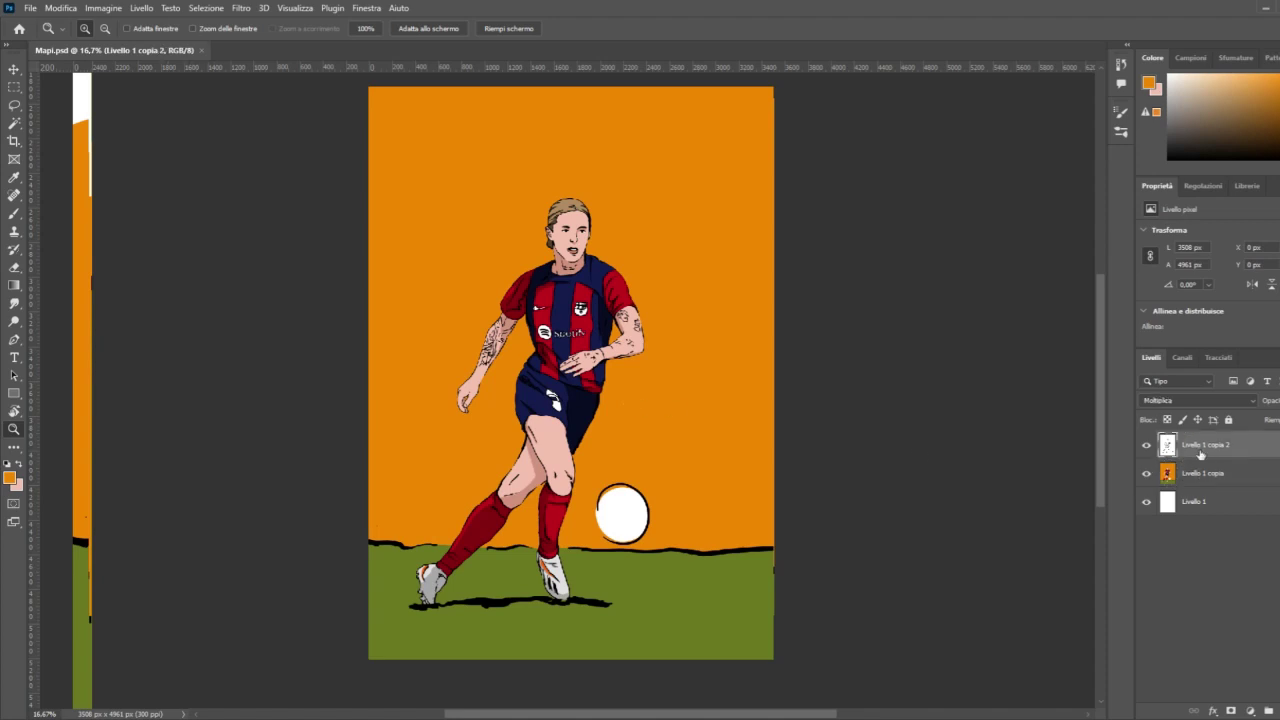
pyautogui.keyDown('shift'); pyautogui.click(1200, 474); pyautogui.keyUp('shift')
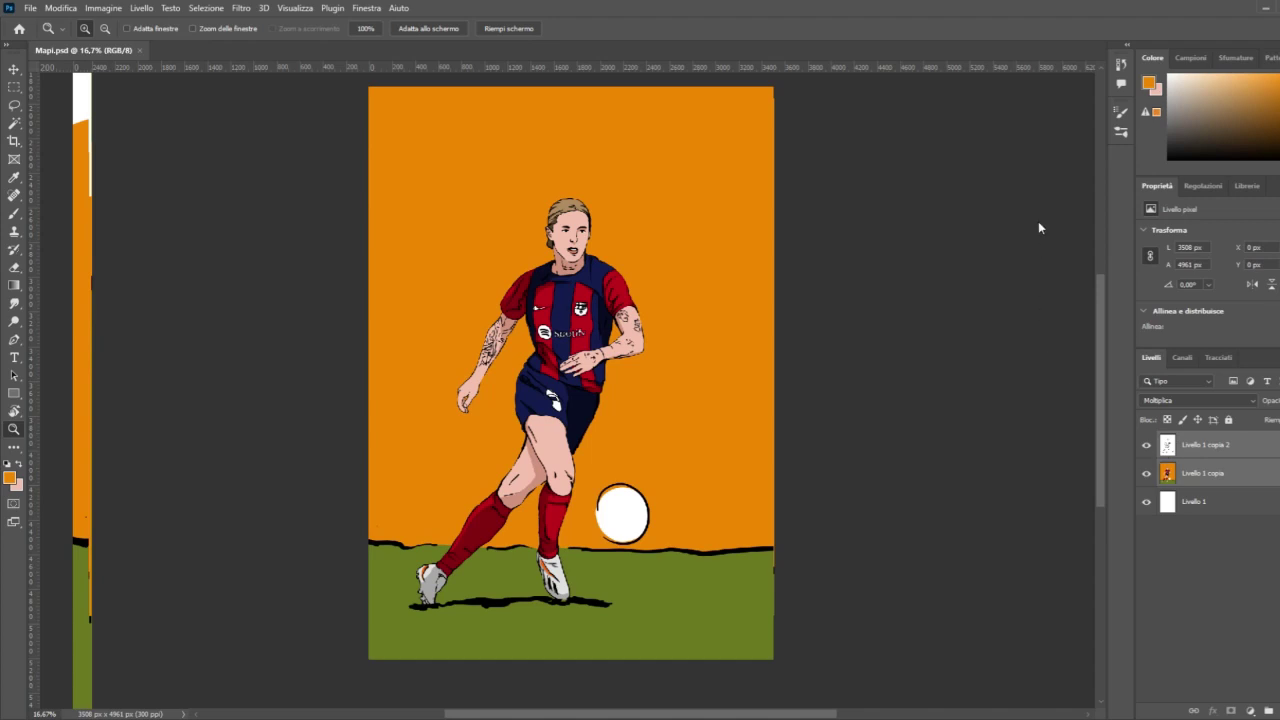
pyautogui.hotkey('ctrl', 'j')
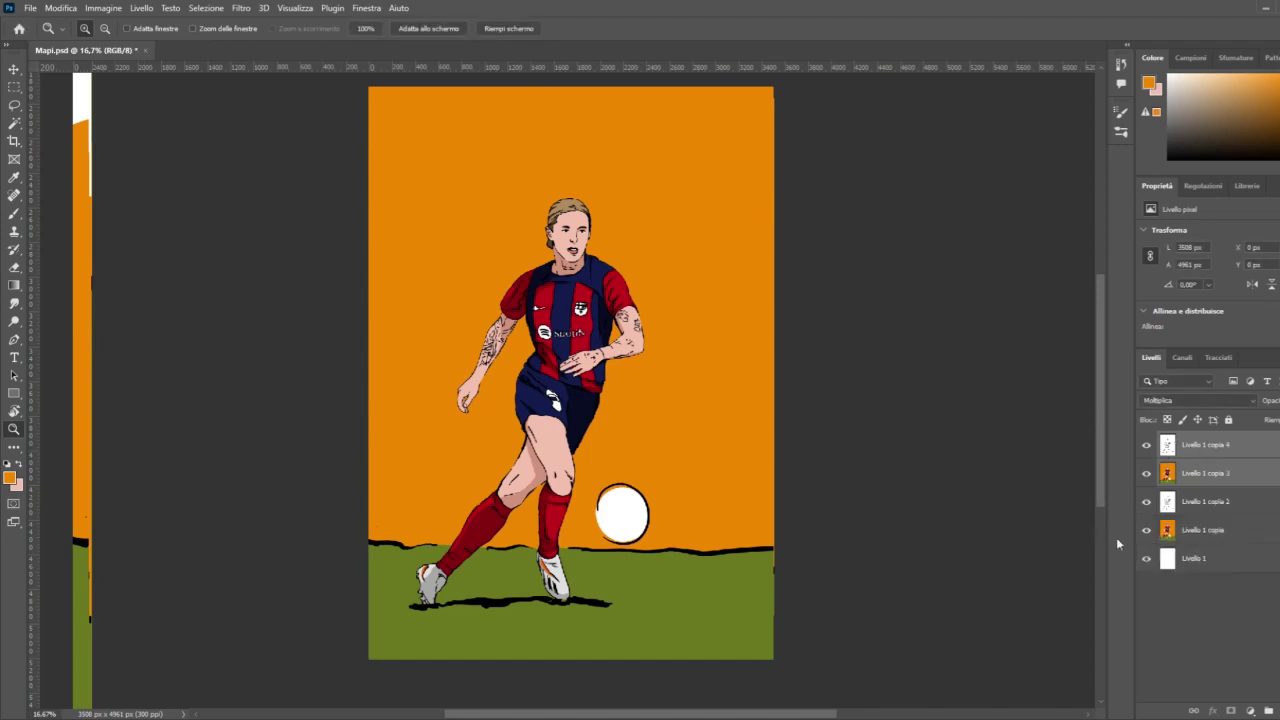
# Step: Hide the two original artwork layers and merge their duplicates into a single layer
pyautogui.click(1146, 501)
pyautogui.click(1146, 530)
pyautogui.hotkey('ctrl', 'e')
# Step: Scale the merged illustration proportionally to about 112% from its left edge and shift it slightly upward
pyautogui.hotkey('ctrl', '-')
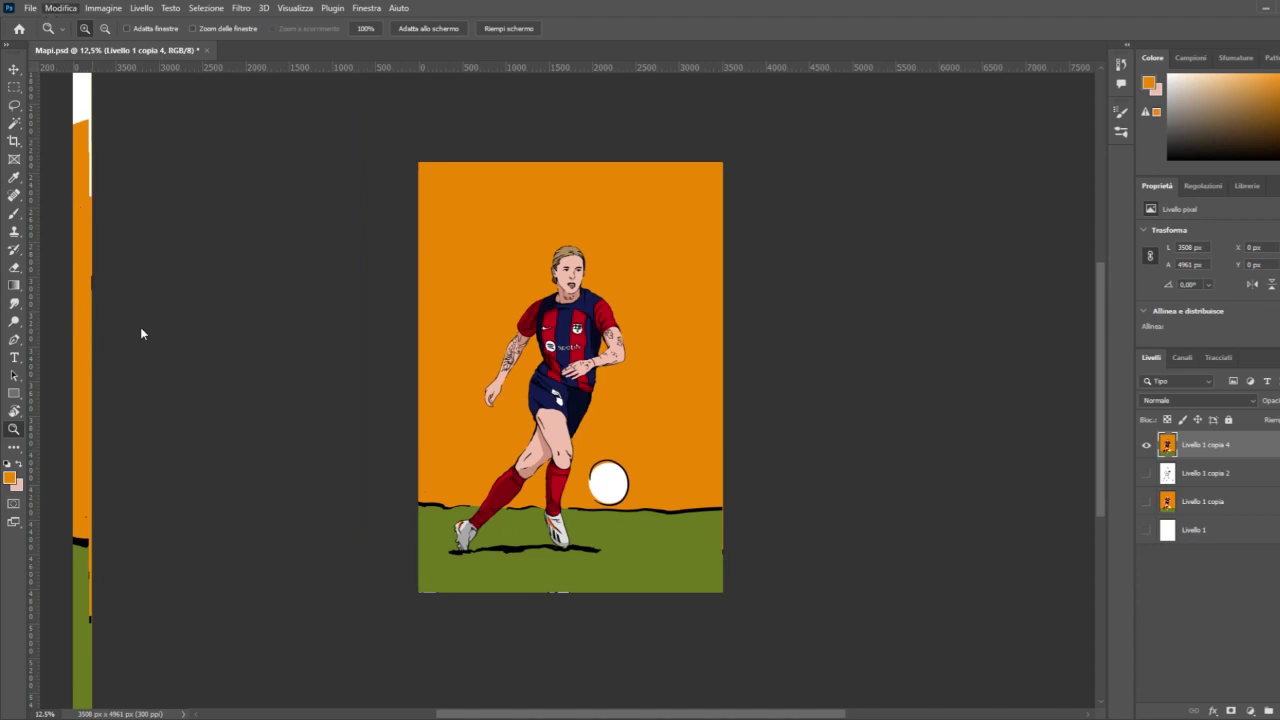
pyautogui.hotkey('ctrl', 't')
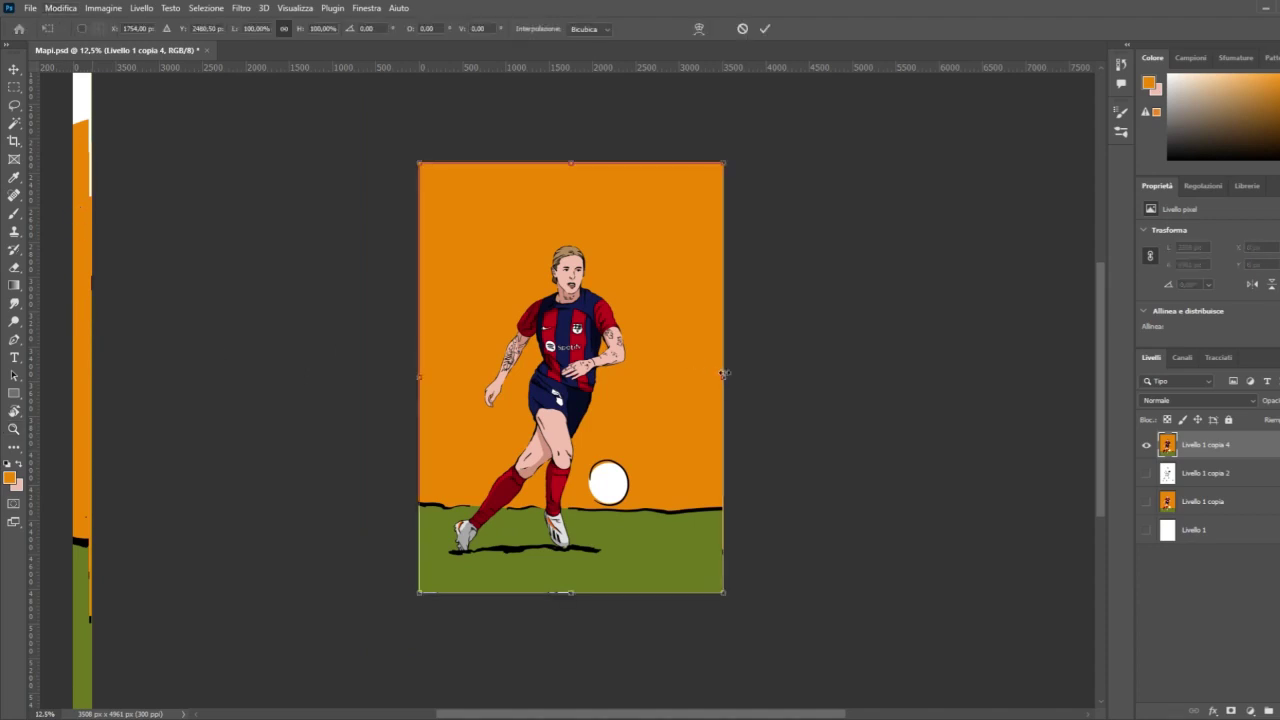
pyautogui.moveTo(724, 374); pyautogui.dragTo(760, 375)
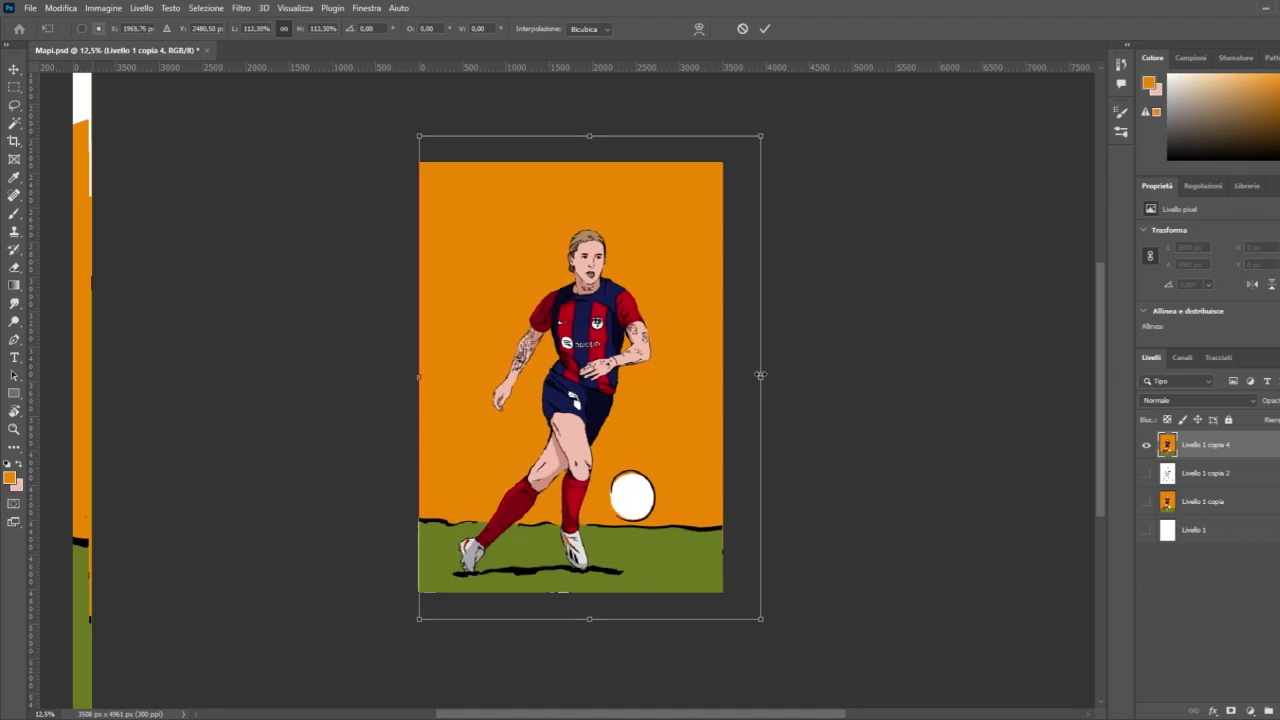
pyautogui.moveTo(674, 380); pyautogui.dragTo(674, 367)
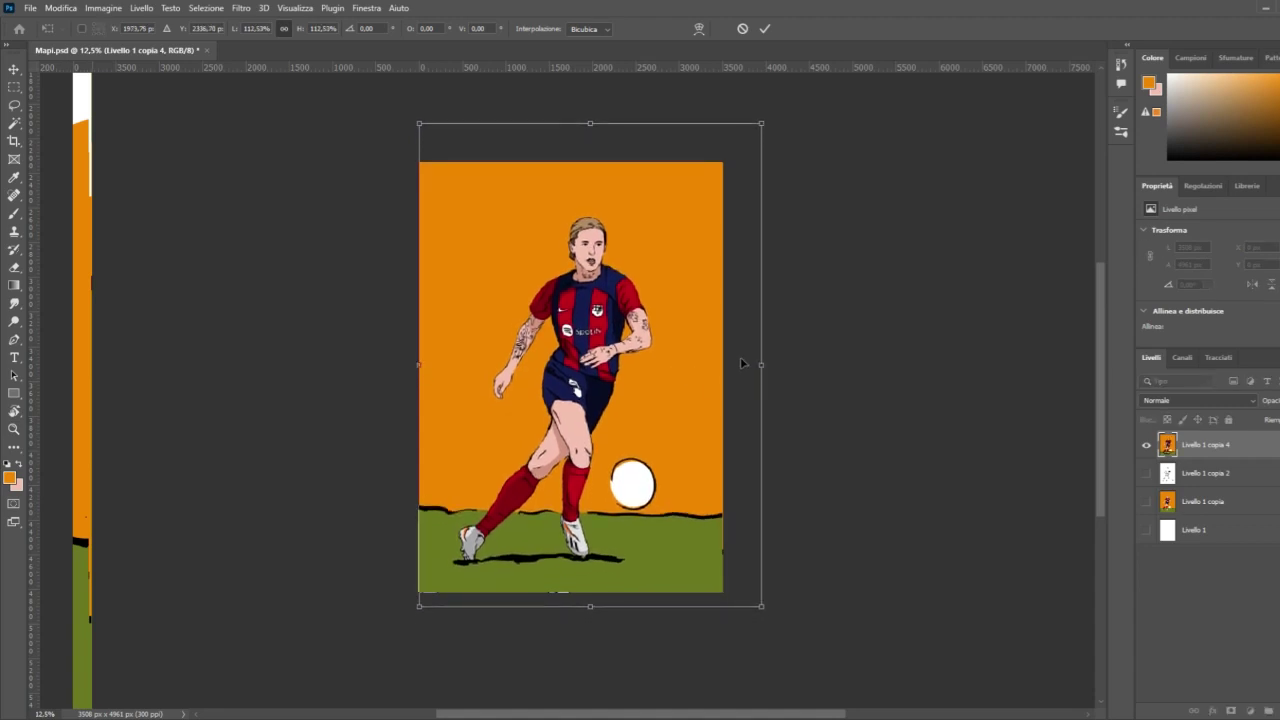
pyautogui.moveTo(760, 364); pyautogui.dragTo(758, 364)
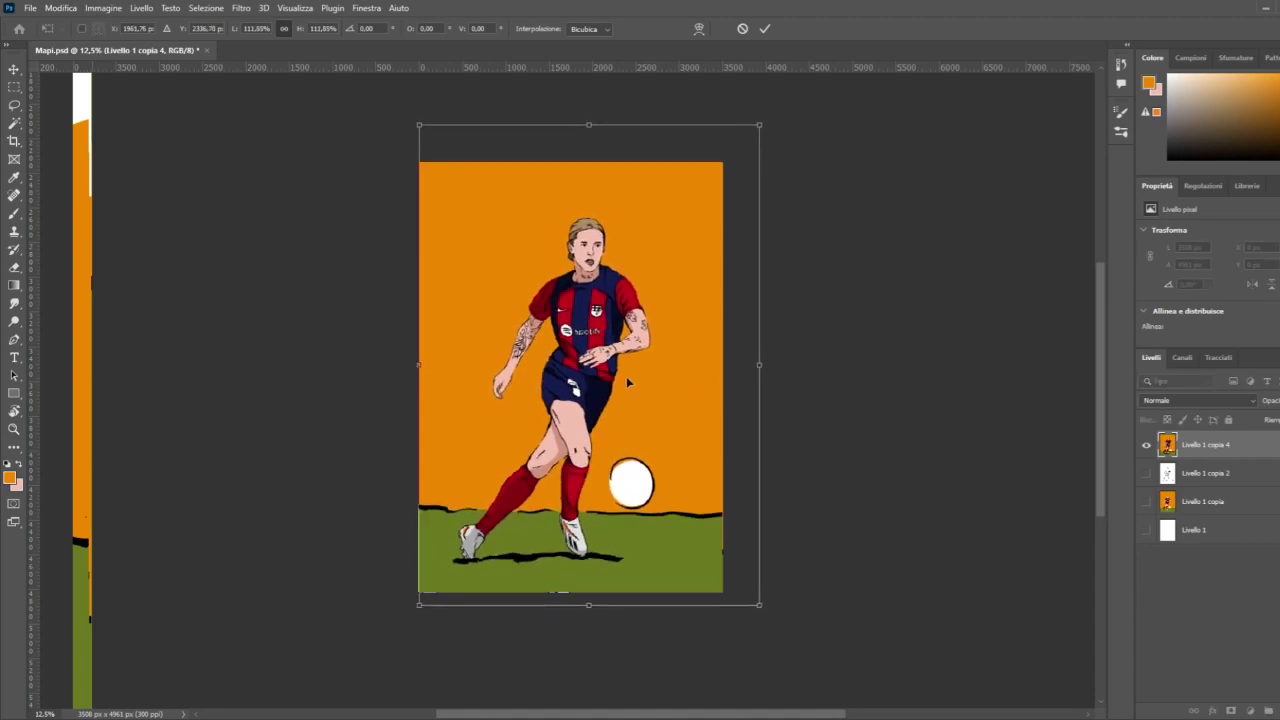
pyautogui.click(14, 69)
# Step: Copy a rectangular selection of the ball onto a new layer and move the copy up and to the right of the original
pyautogui.click(13, 430)
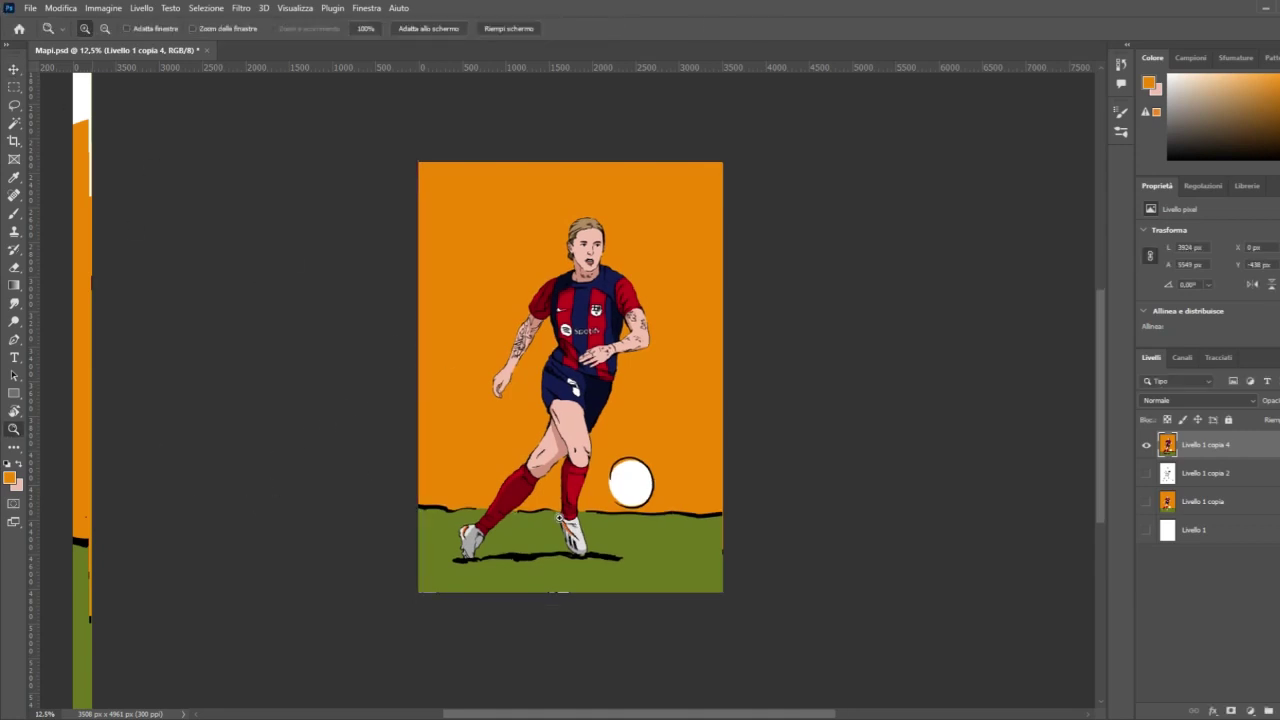
pyautogui.click(656, 498)
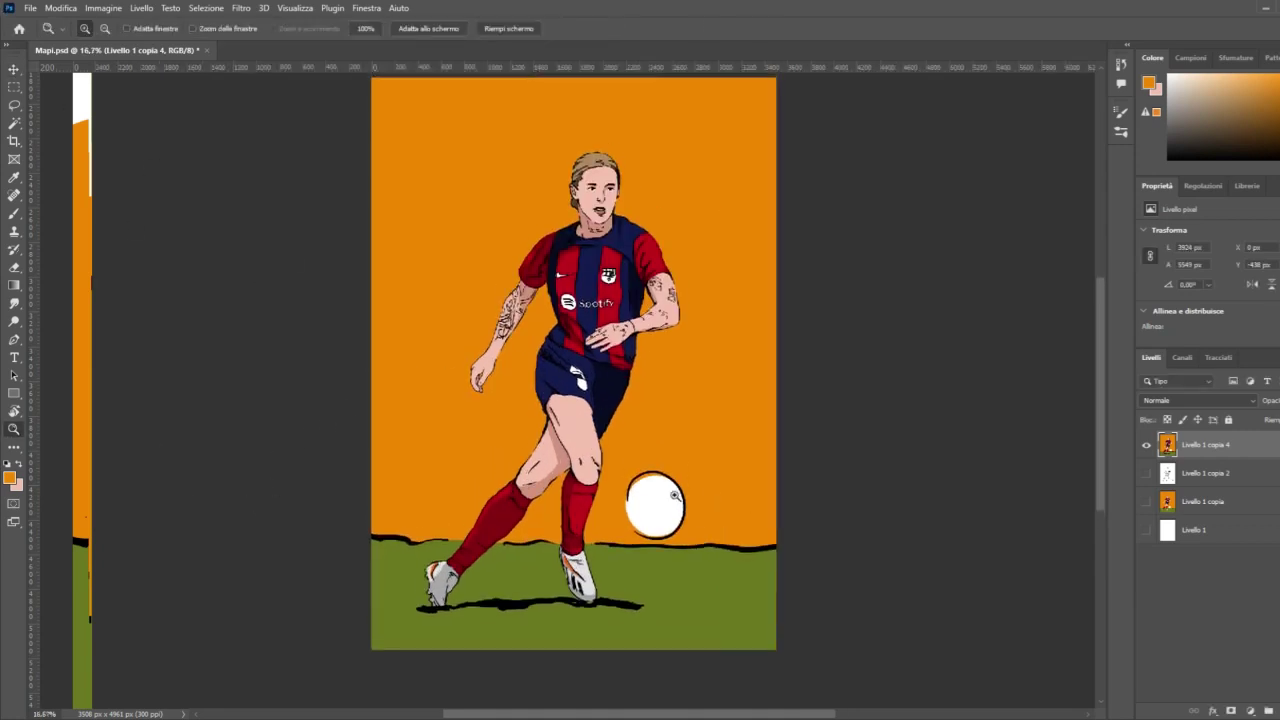
pyautogui.click(14, 87)
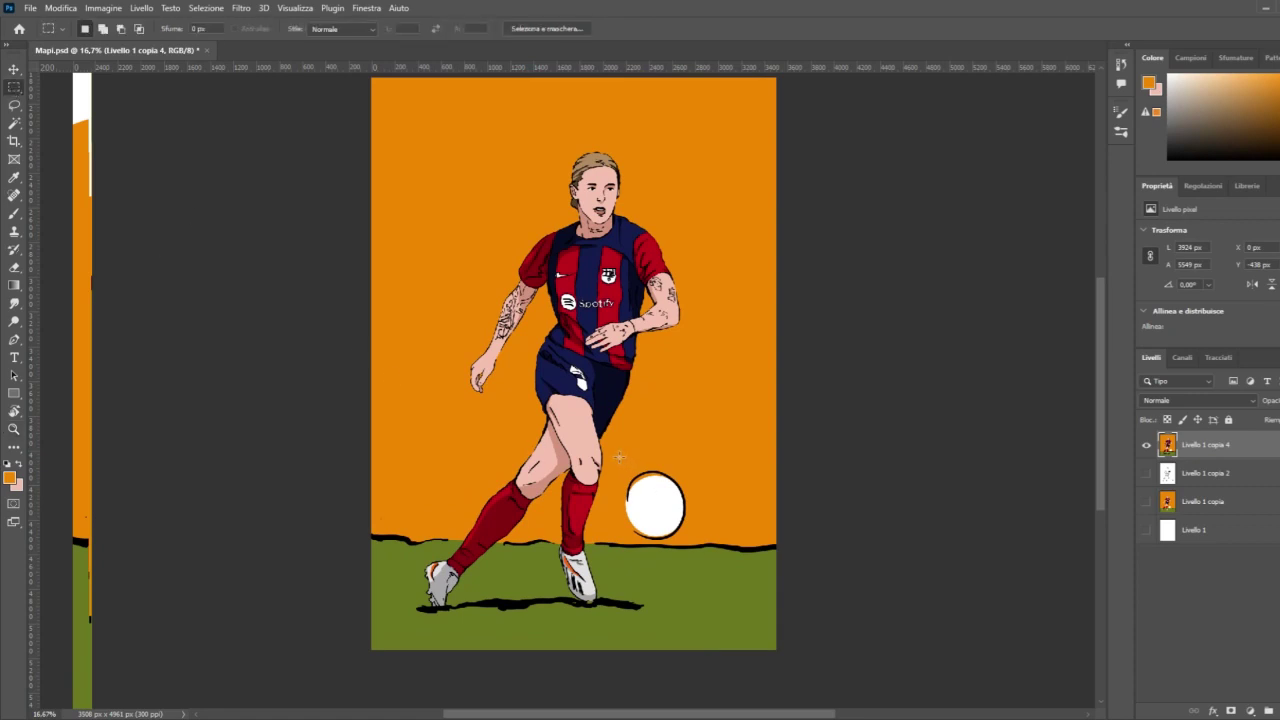
pyautogui.moveTo(618, 489); pyautogui.dragTo(699, 545)
pyautogui.hotkey('ctrl', 'j')
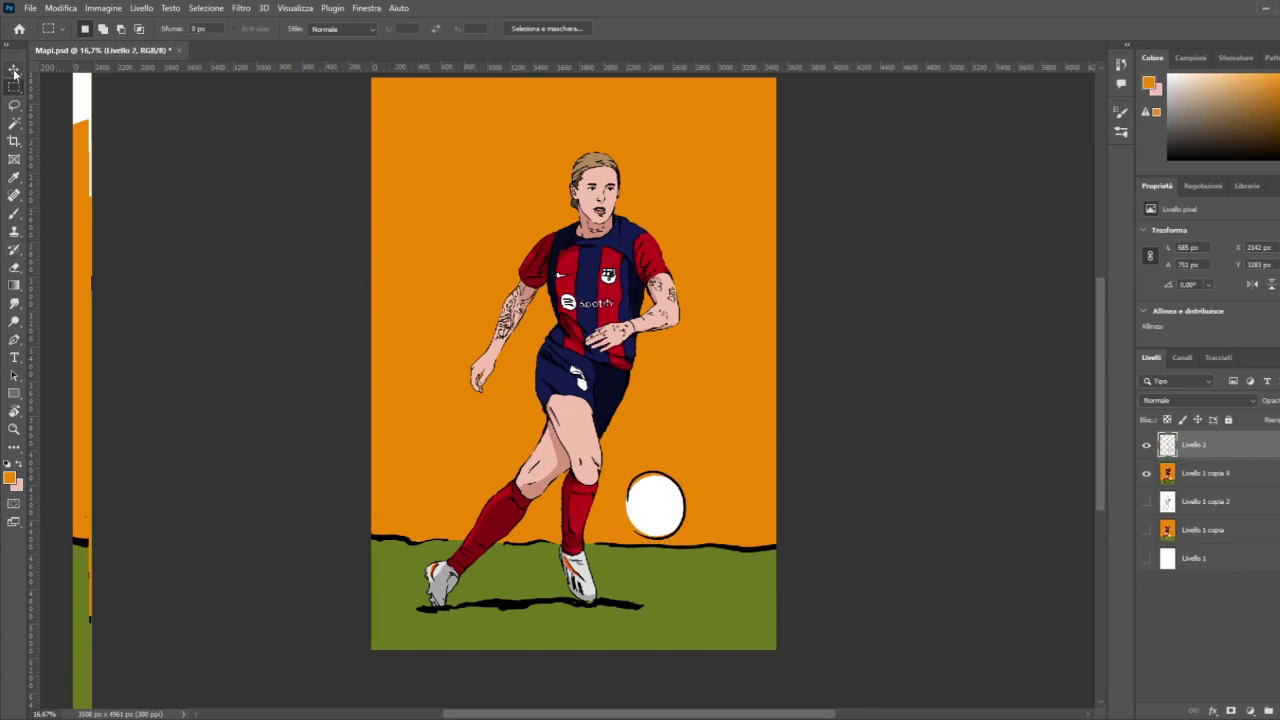
pyautogui.press('v')
pyautogui.moveTo(664, 508); pyautogui.dragTo(693, 458)
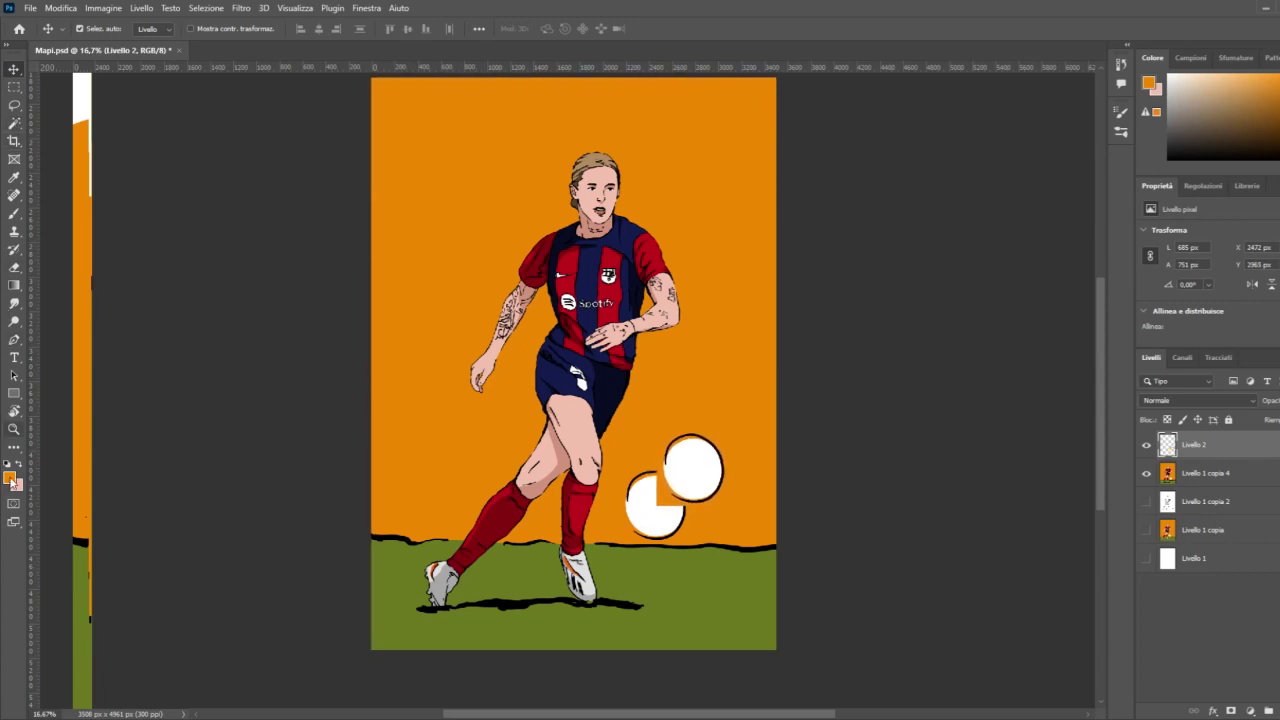
# Step: Paint over the original ball on the layer Livello 1 copia 4 with a large orange brush
pyautogui.click(14, 213)
pyautogui.click(1210, 475)
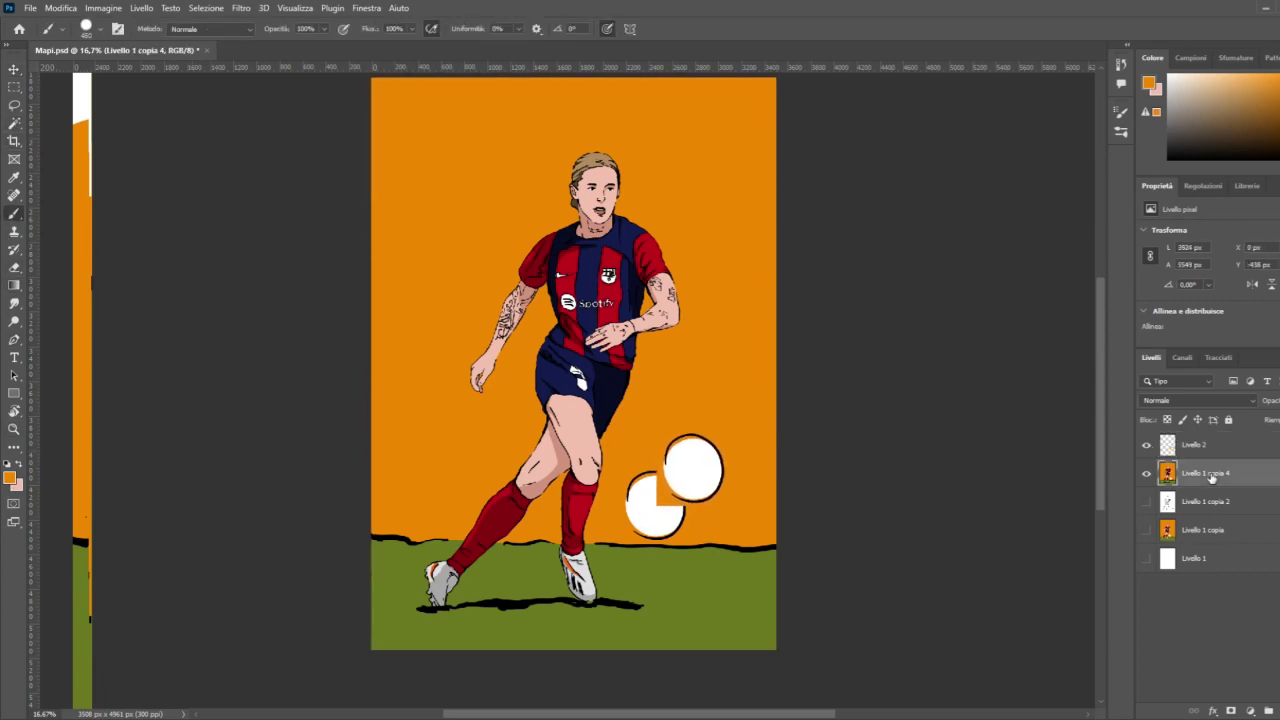
pyautogui.moveTo(650, 480)
pyautogui.mouseDown()
pyautogui.moveTo(665, 485)
pyautogui.moveTo(645, 490)
pyautogui.moveTo(642, 508)
pyautogui.moveTo(680, 514)
pyautogui.mouseUp()
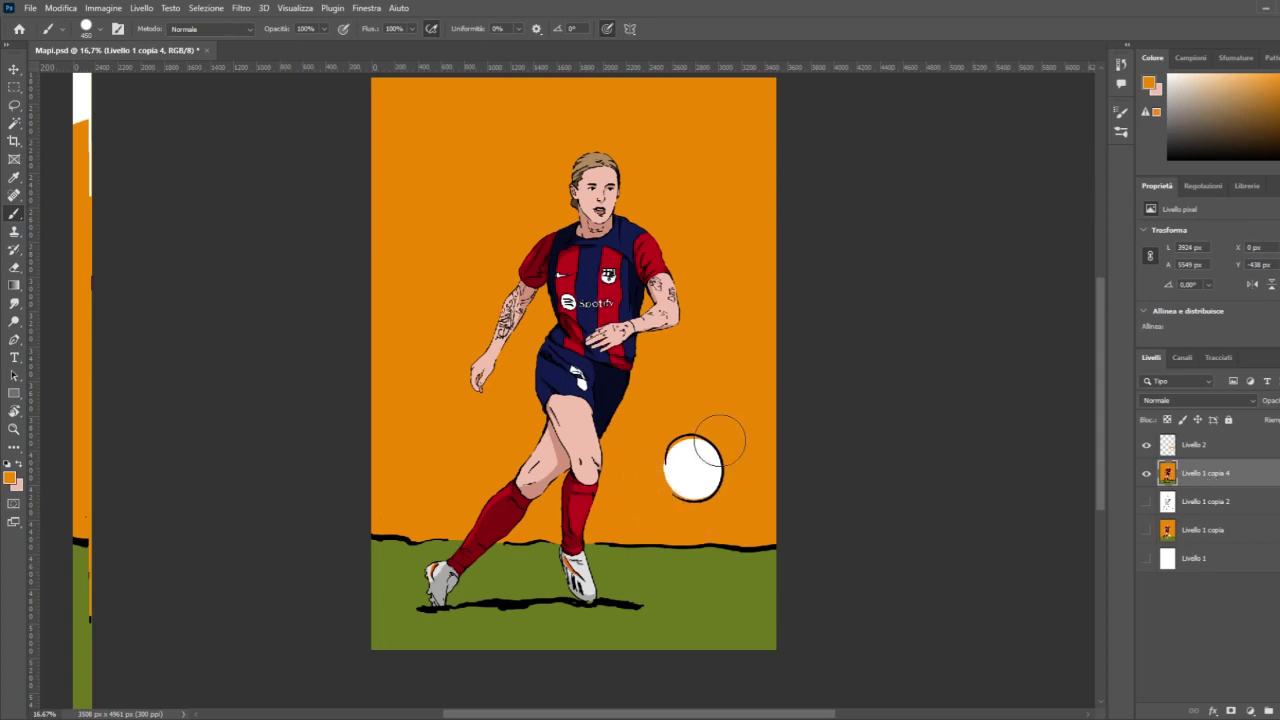
pyautogui.hotkey('ctrl', '-')
pyautogui.hotkey('ctrl', '-')
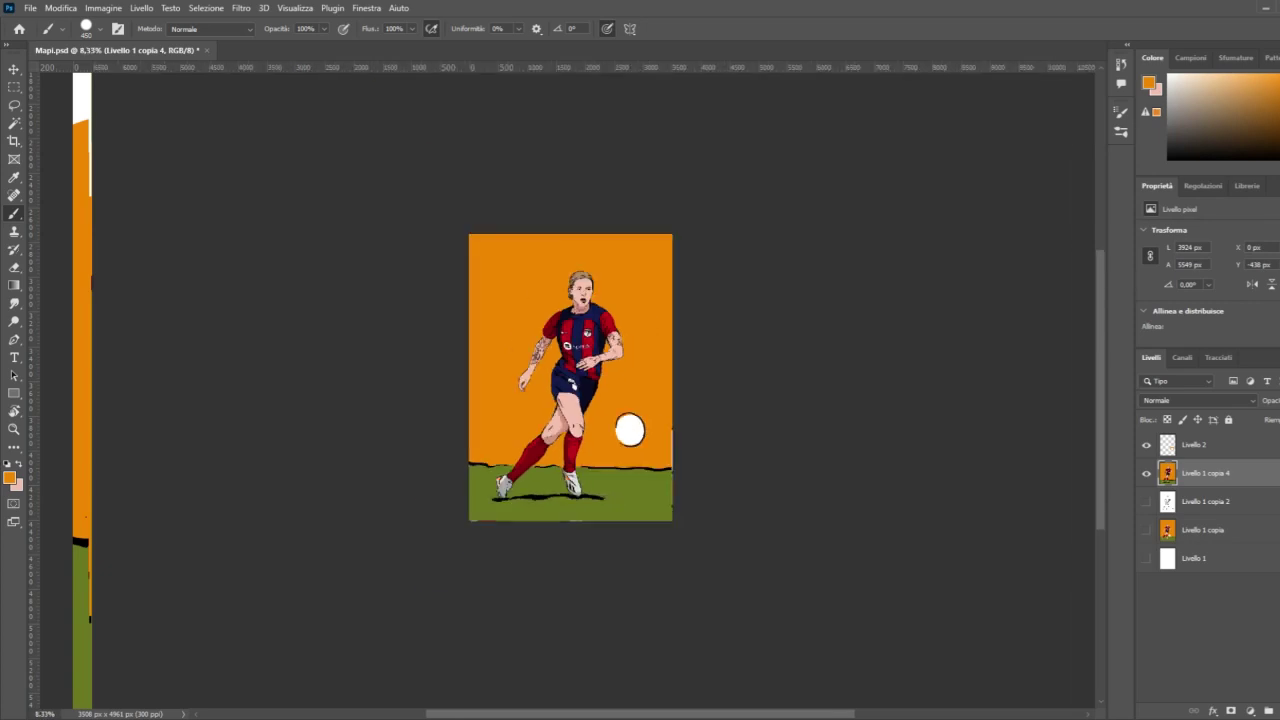
pyautogui.hotkey('ctrl', '+')
pyautogui.hotkey('ctrl', '+')
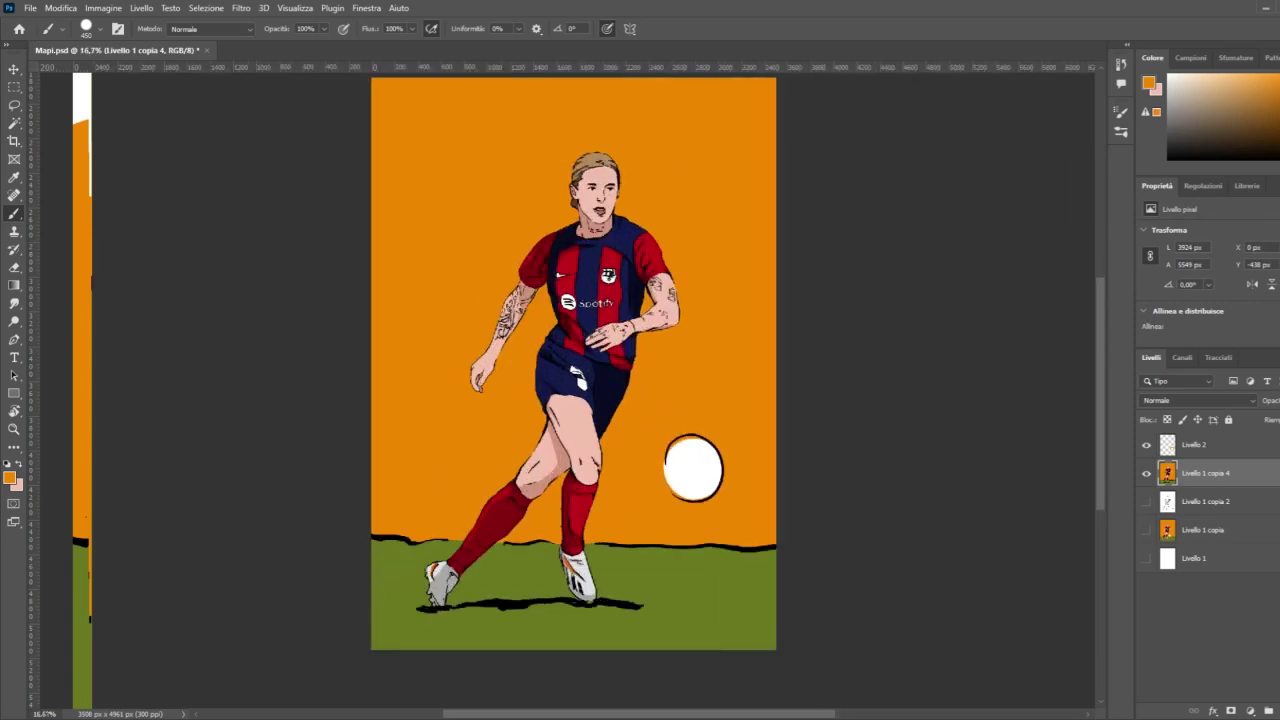
pyautogui.hotkey('ctrl', '+')
pyautogui.scroll(5, 163, 120)
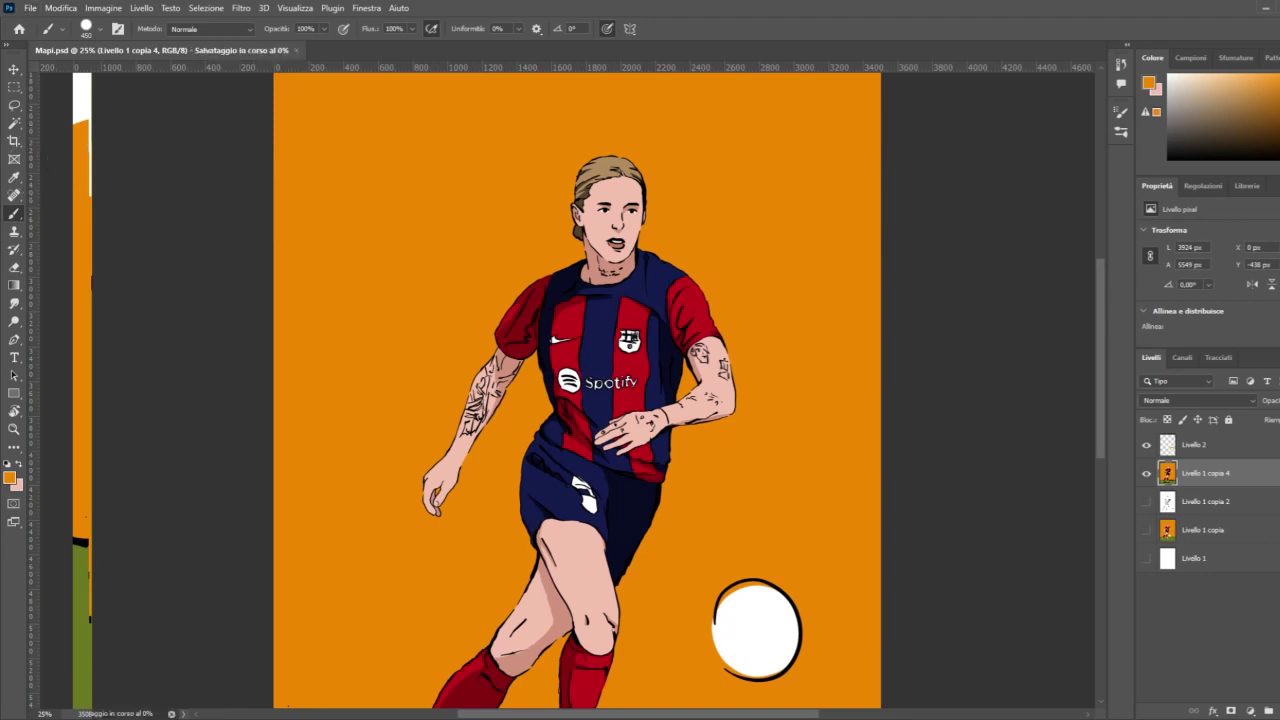
# Step: Merge the moved ball's layer Livello 2 into the illustration layer Livello 1 copia 4
pyautogui.click(1188, 448)
pyautogui.hotkey('ctrl', 'z')
pyautogui.hotkey('ctrl', 'z')
pyautogui.hotkey('ctrl', 'z')
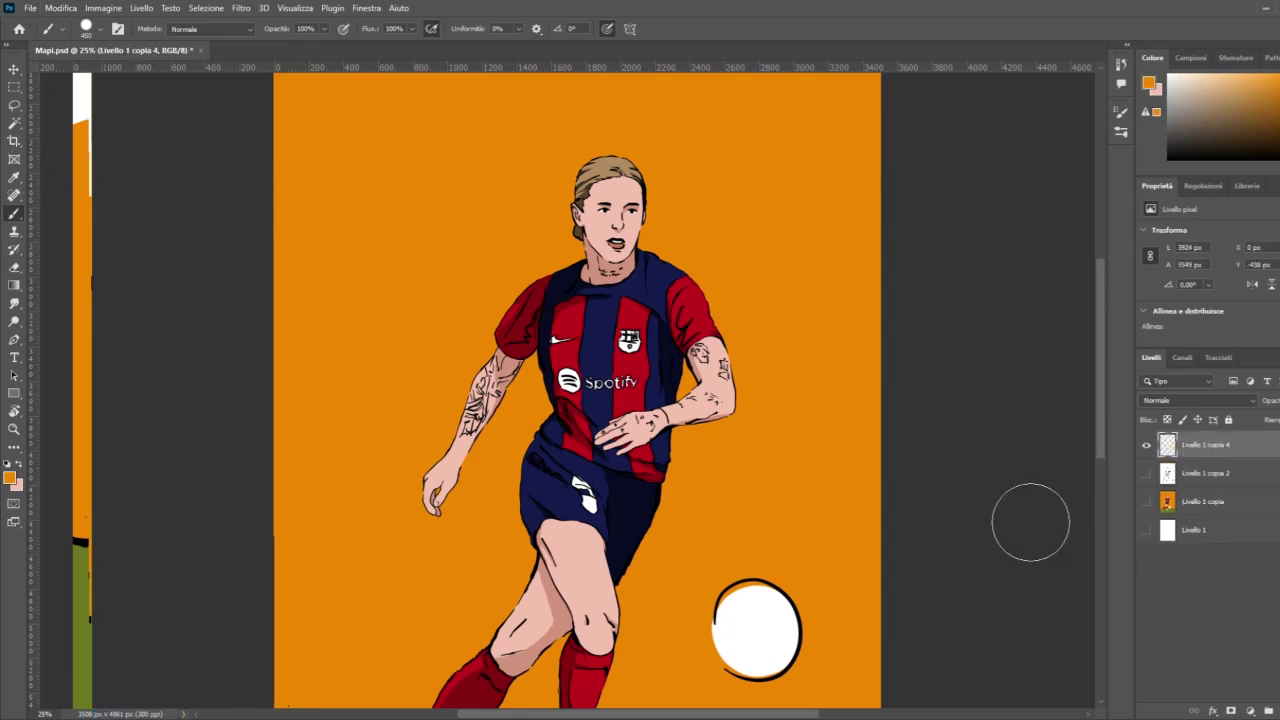
pyautogui.moveTo(1101, 330)
pyautogui.mouseDown()
pyautogui.moveTo(1094, 413)
pyautogui.moveTo(1095, 334)
pyautogui.mouseUp()
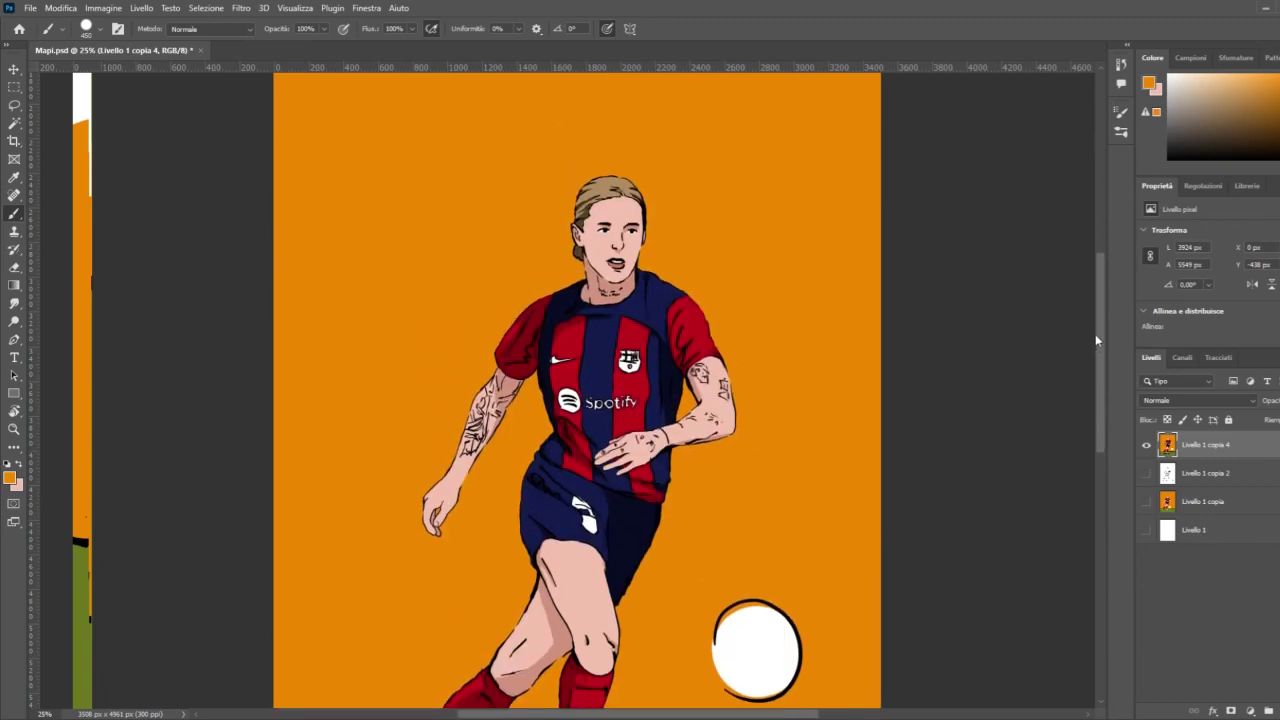
pyautogui.hotkey('ctrl', '-')
pyautogui.hotkey('ctrl', '-')
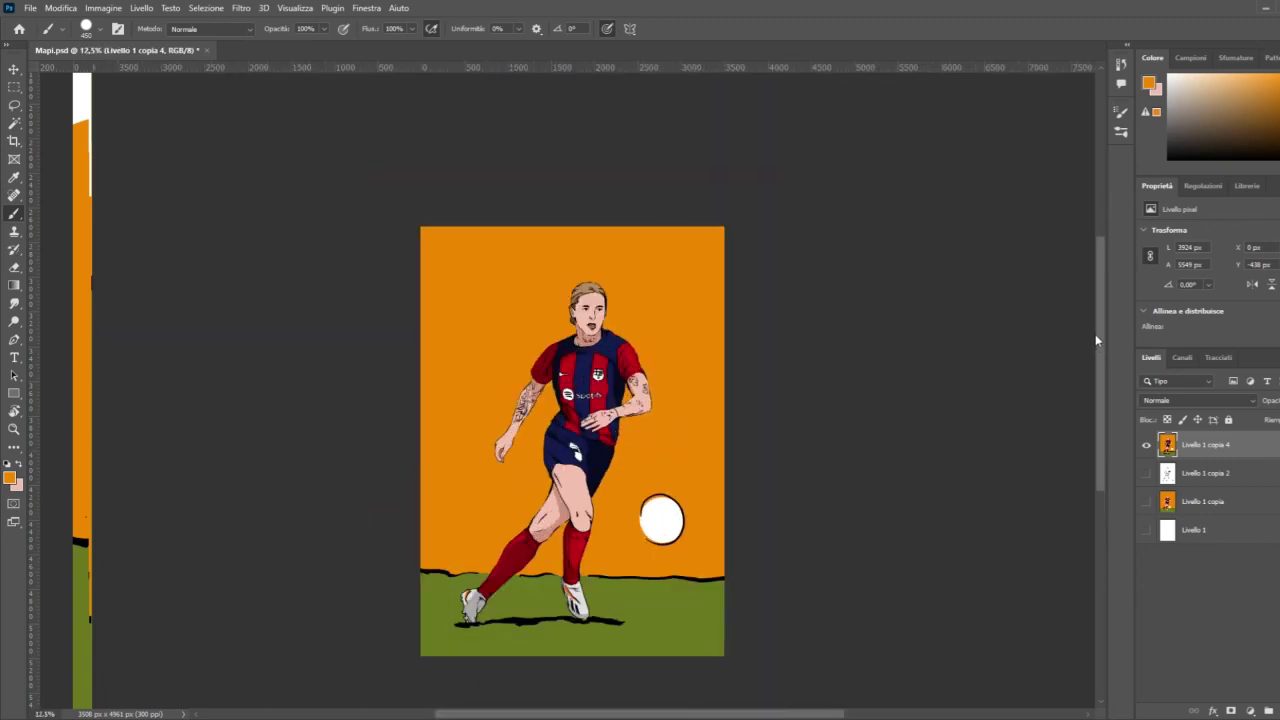
pyautogui.scroll(-2, 977, 380)
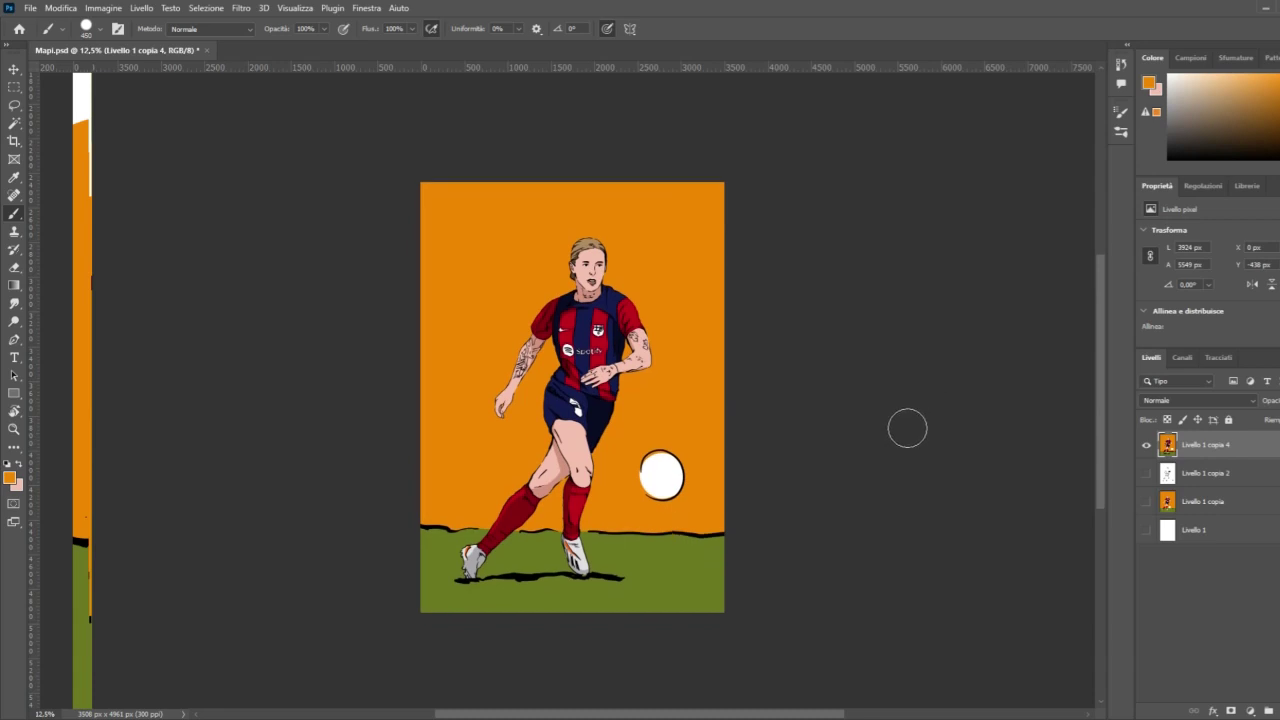
pyautogui.scroll(-1, 907, 428)
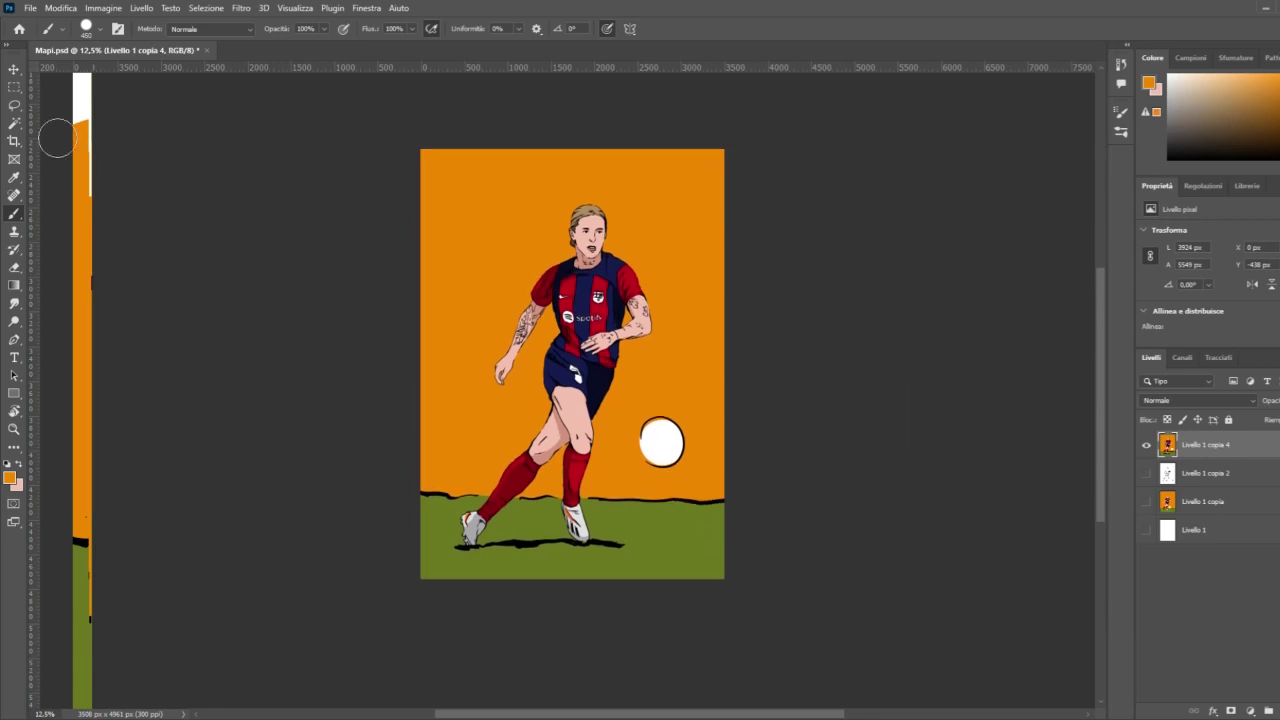
# Step: Select the green field with the Magic Wand at tolerance 32 and ready a white brush for painting inside it
pyautogui.click(14, 122)
pyautogui.click(615, 523)
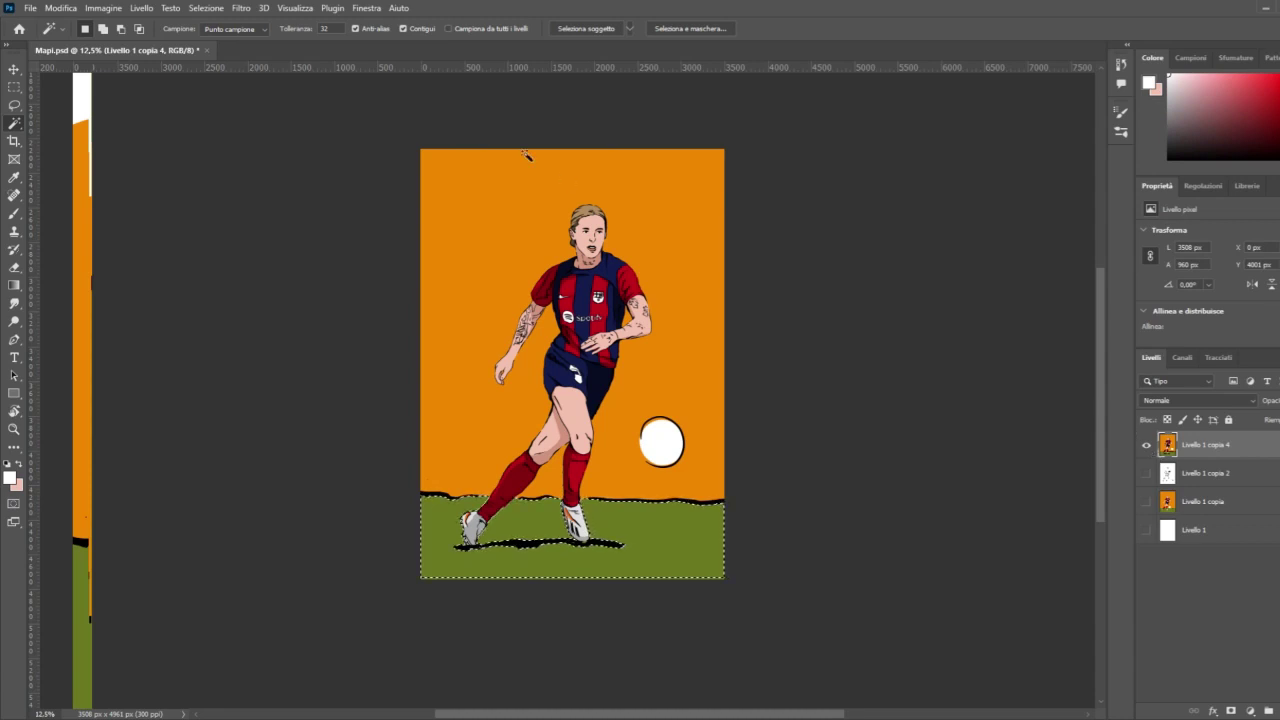
pyautogui.click(14, 213)
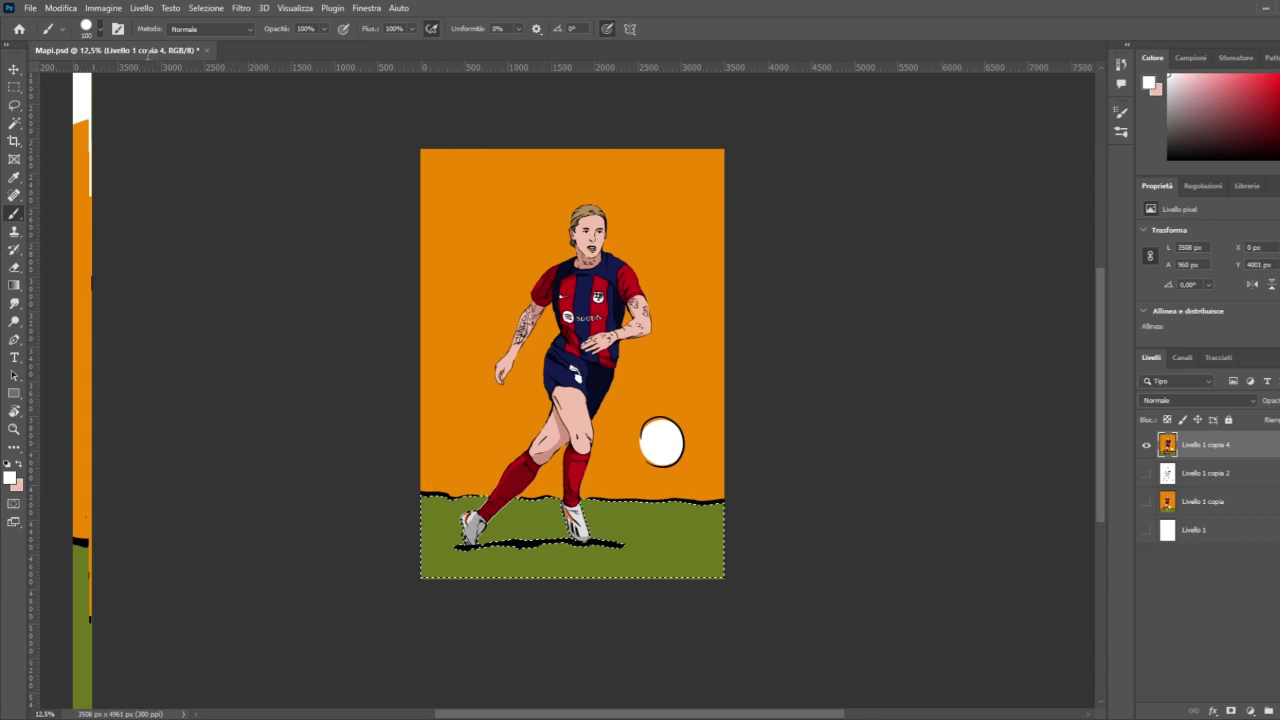
pyautogui.click(17, 427)
pyautogui.click(656, 563)
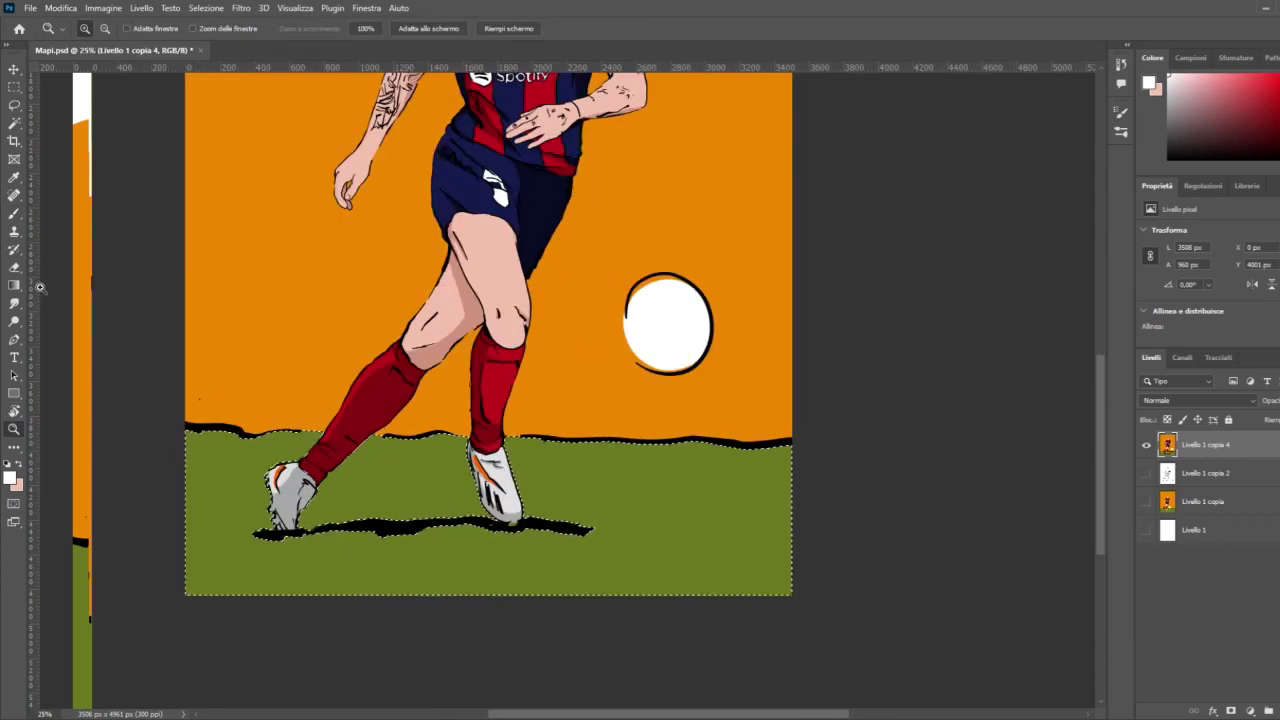
# Step: Try painting white curved pitch lines on the selected green field and undo the strokes
pyautogui.click(16, 214)
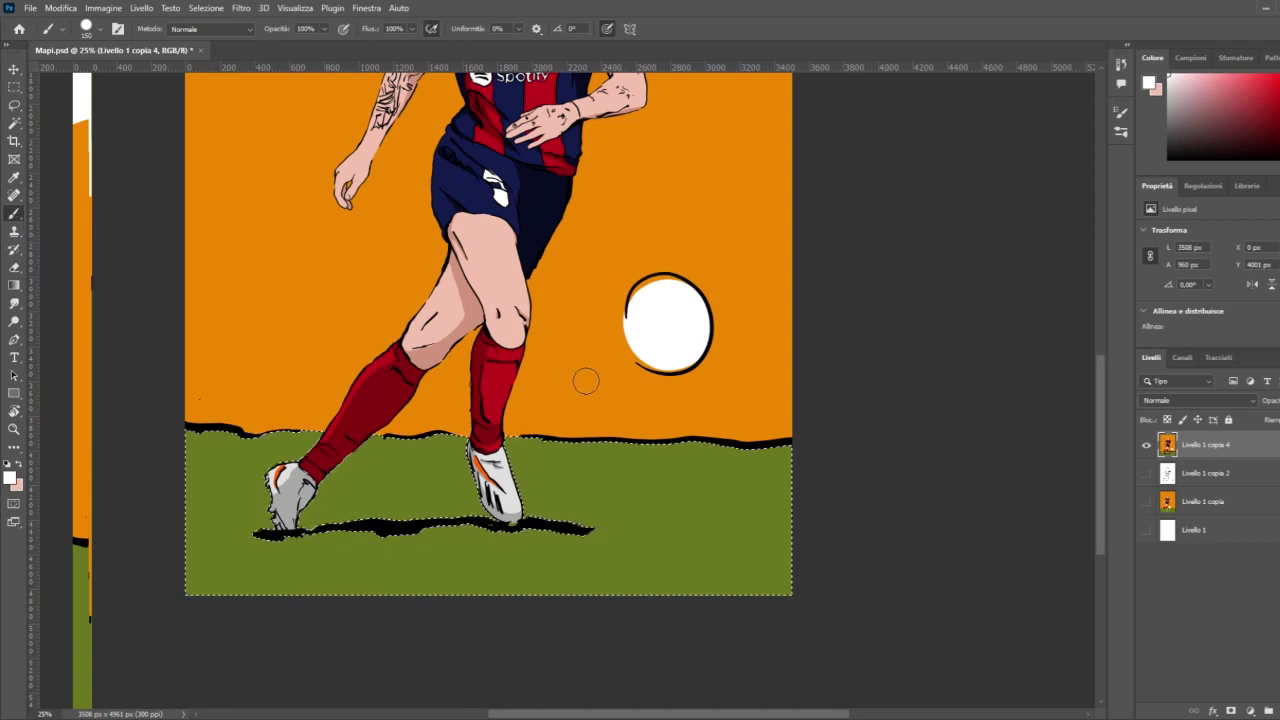
pyautogui.moveTo(822, 556); pyautogui.dragTo(667, 471)
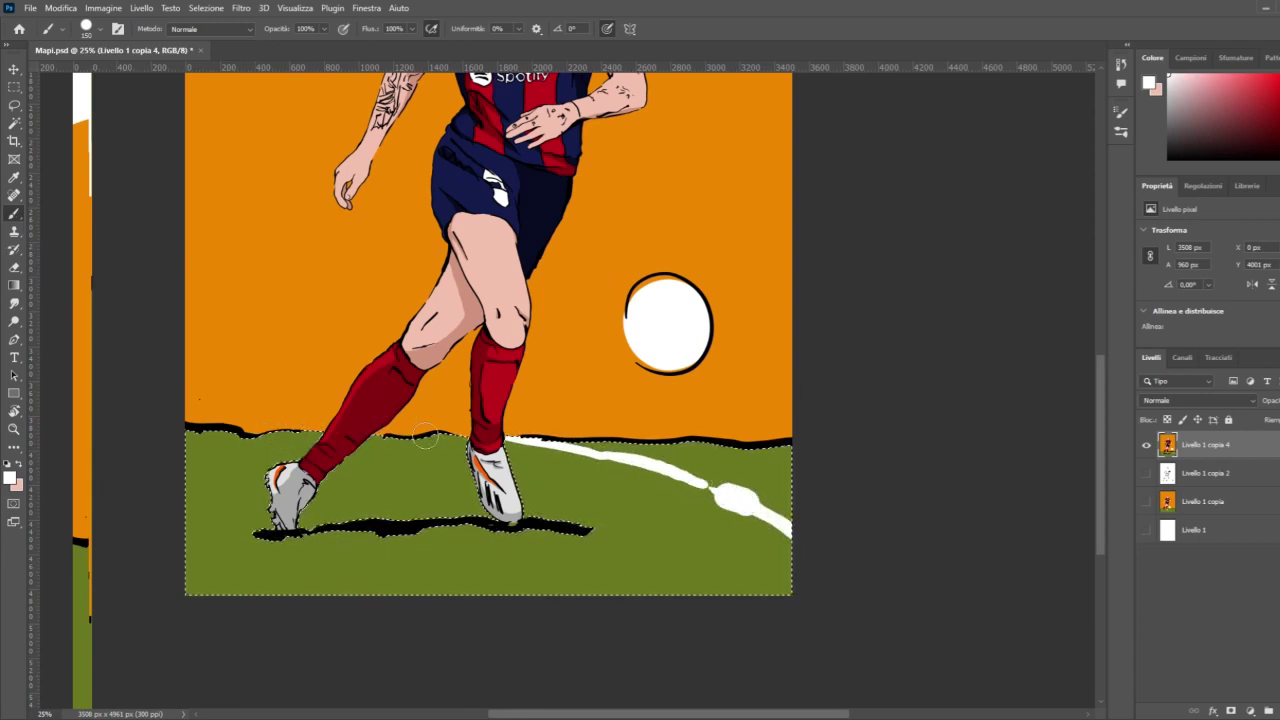
pyautogui.hotkey('ctrl', '-')
pyautogui.hotkey('ctrl', '-')
pyautogui.hotkey('ctrl', '-')
pyautogui.hotkey('ctrl', '+')
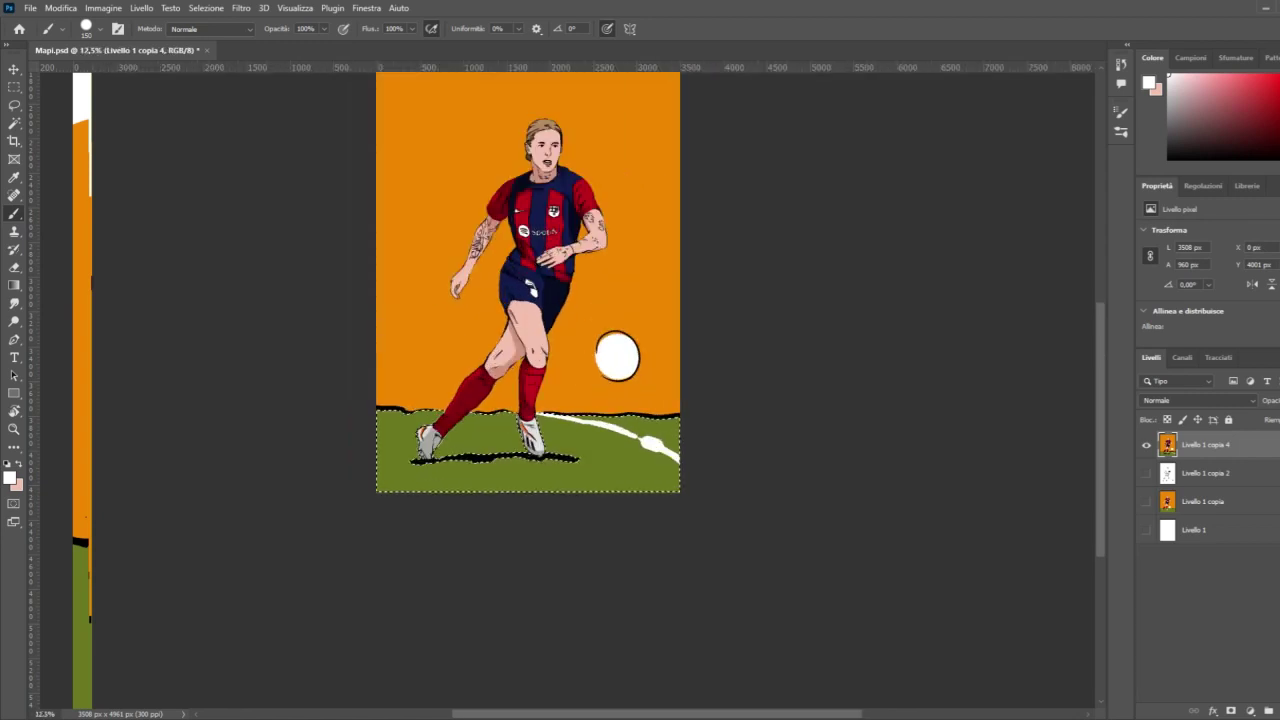
pyautogui.hotkey('ctrl', '+')
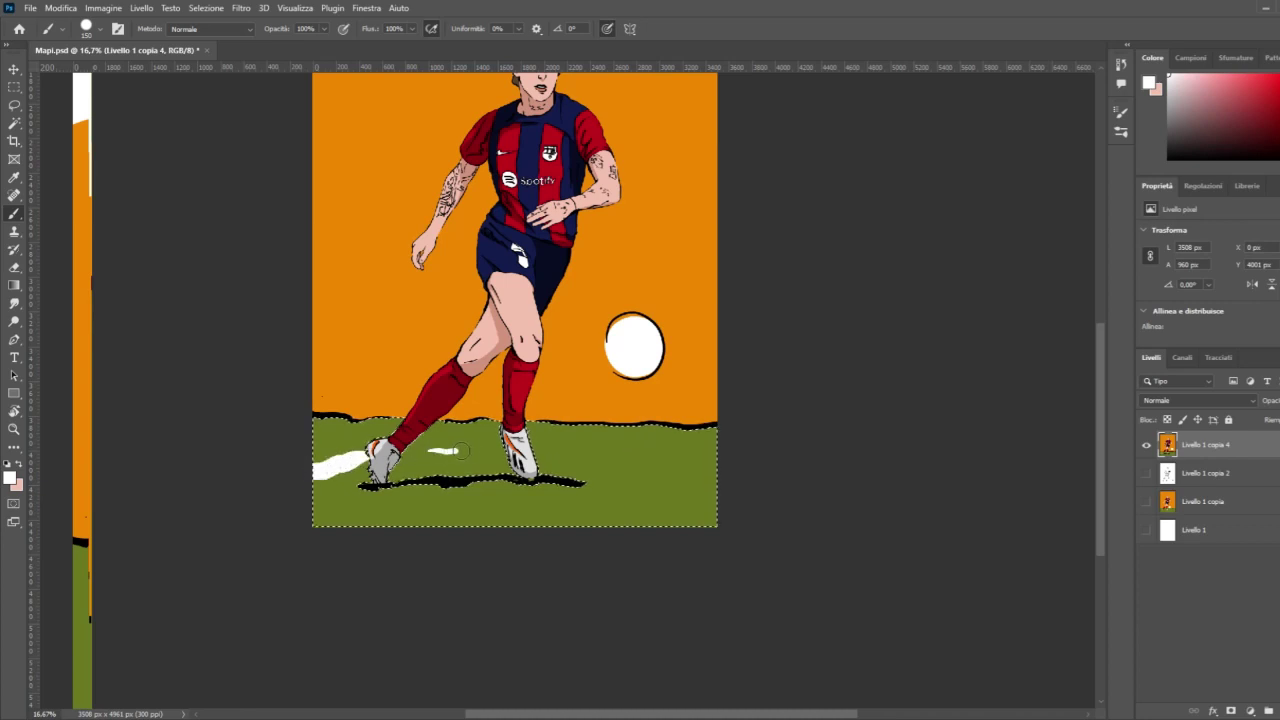
pyautogui.hotkey('ctrl', 'z')
pyautogui.hotkey('ctrl', 'z')
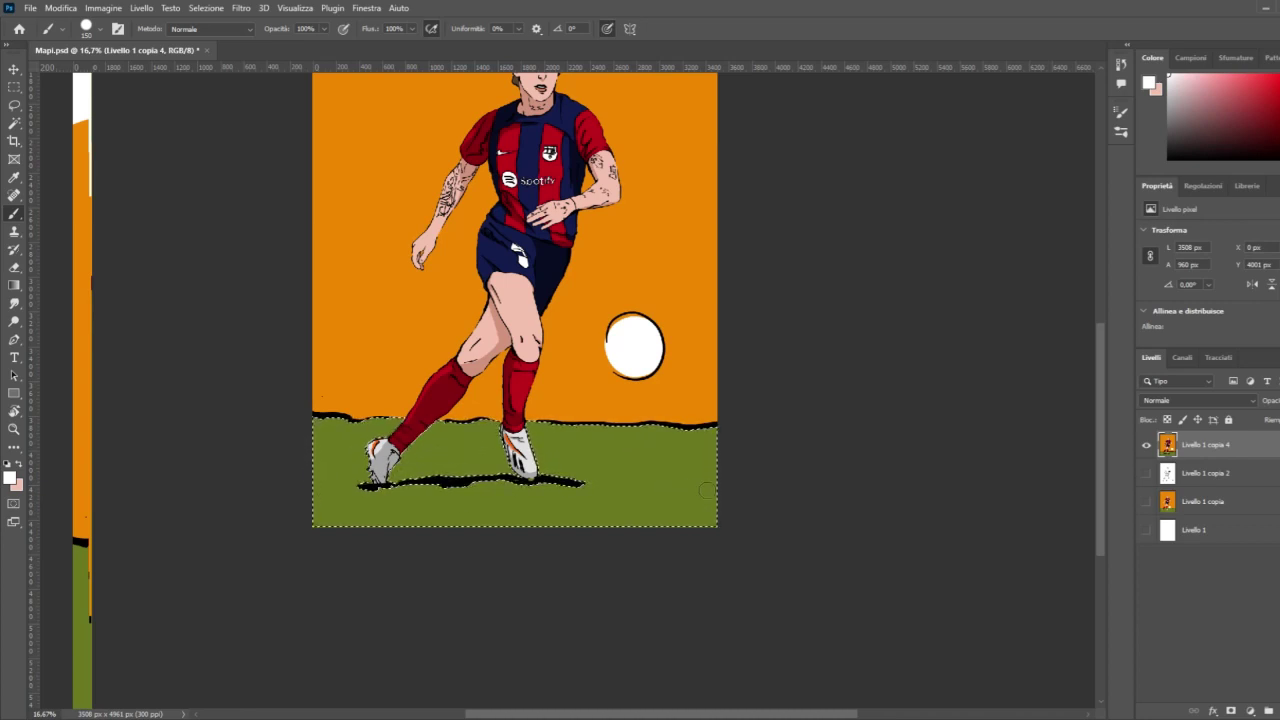
# Step: Paint a wavy white pitch line across the grass behind the player's feet and clear the field selection
pyautogui.moveTo(729, 483); pyautogui.dragTo(662, 464)
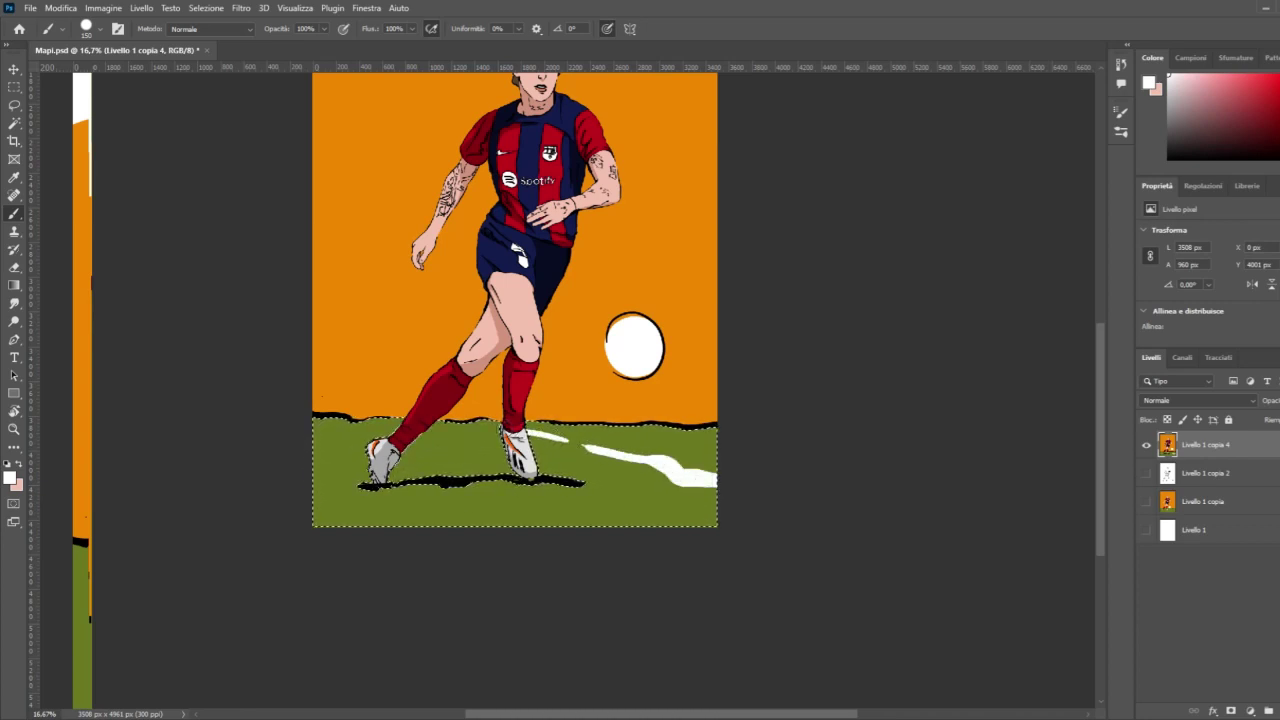
pyautogui.hotkey('ctrl', '-')
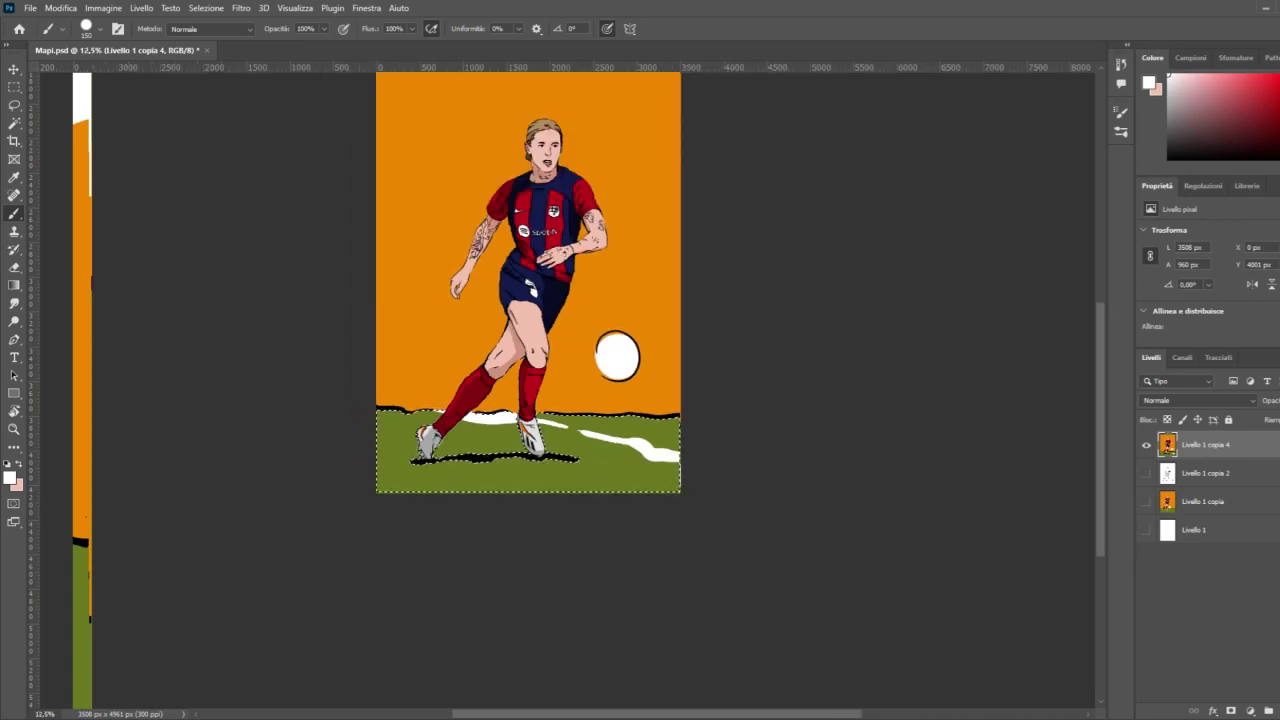
pyautogui.click(14, 122)
pyautogui.click(300, 250)
pyautogui.scroll(1, 300, 250)
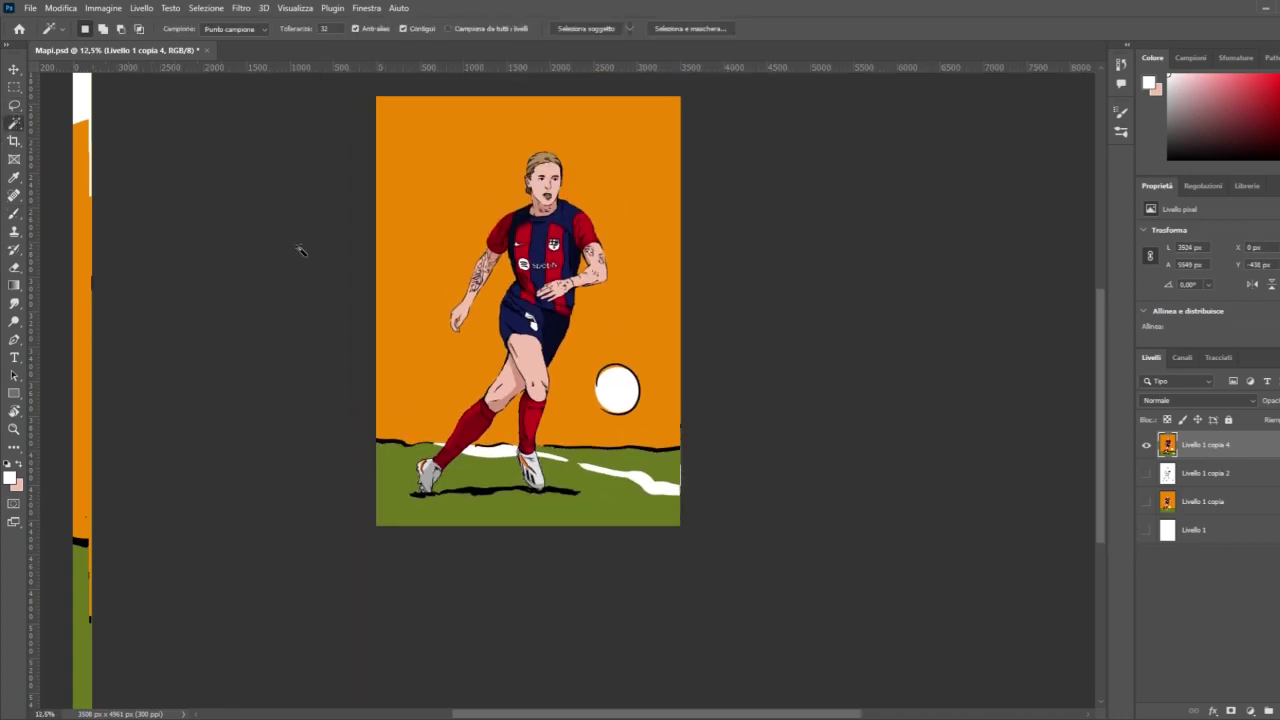
pyautogui.scroll(1, 300, 250)
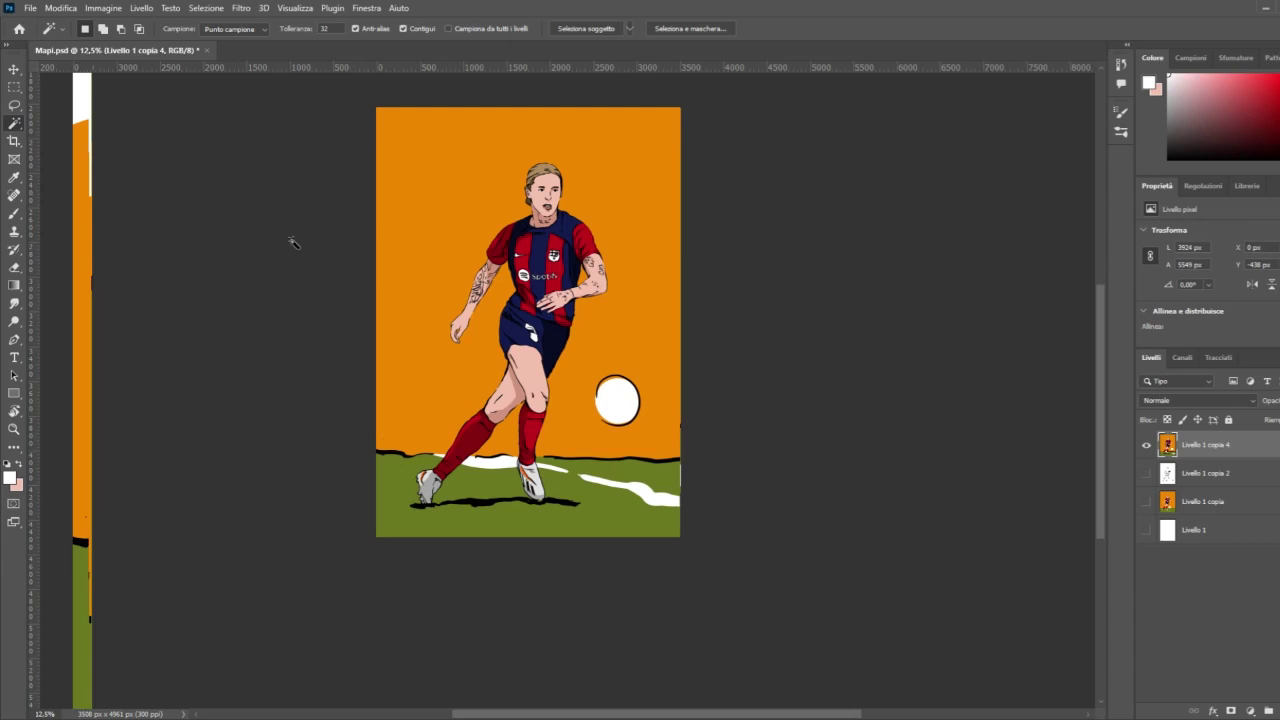
pyautogui.scroll(2, 293, 243)
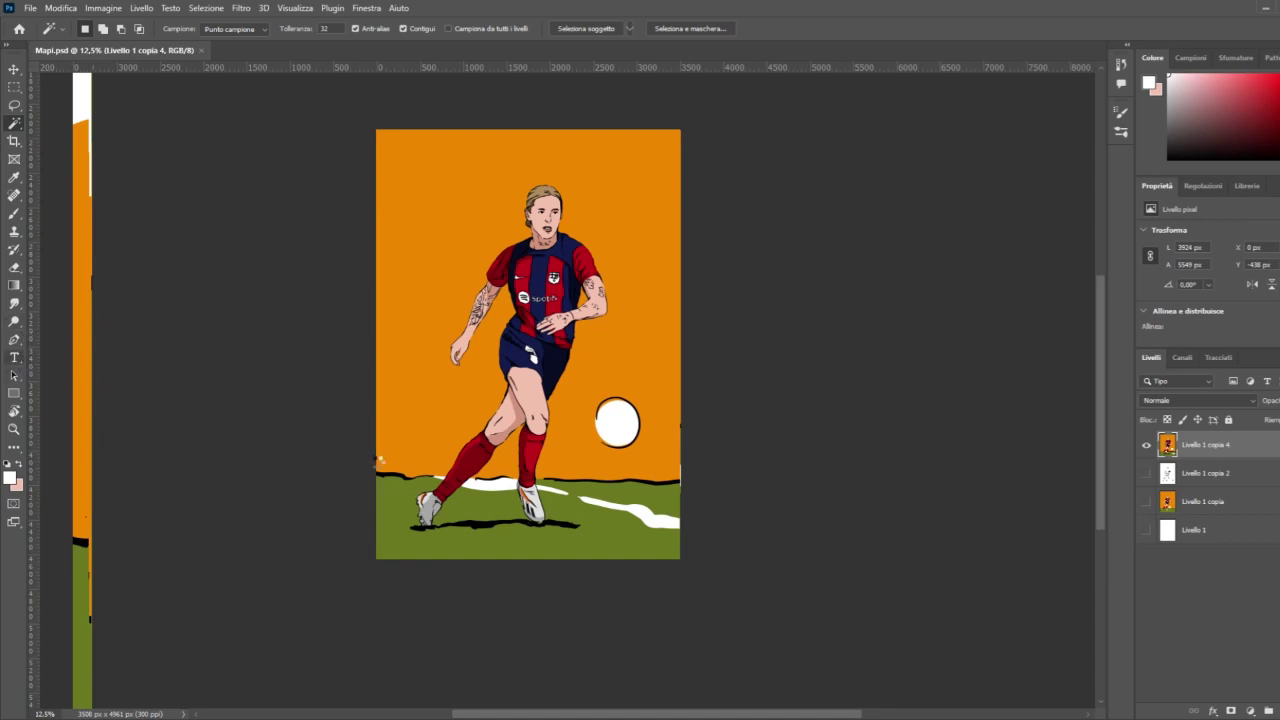
# Step: Add a centred text box over the player's legs reading "by" followed by the artist's signature name
pyautogui.press('t')
pyautogui.scroll(3, 400, 458)
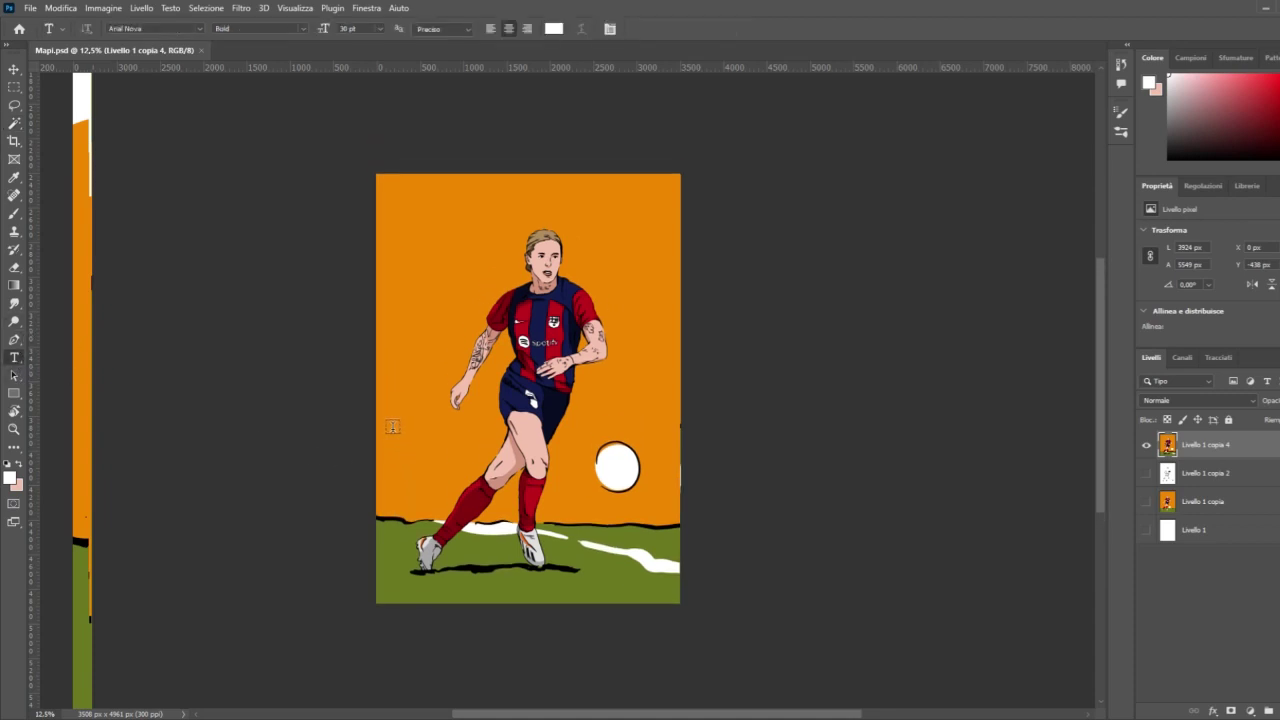
pyautogui.moveTo(392, 427); pyautogui.dragTo(604, 476)
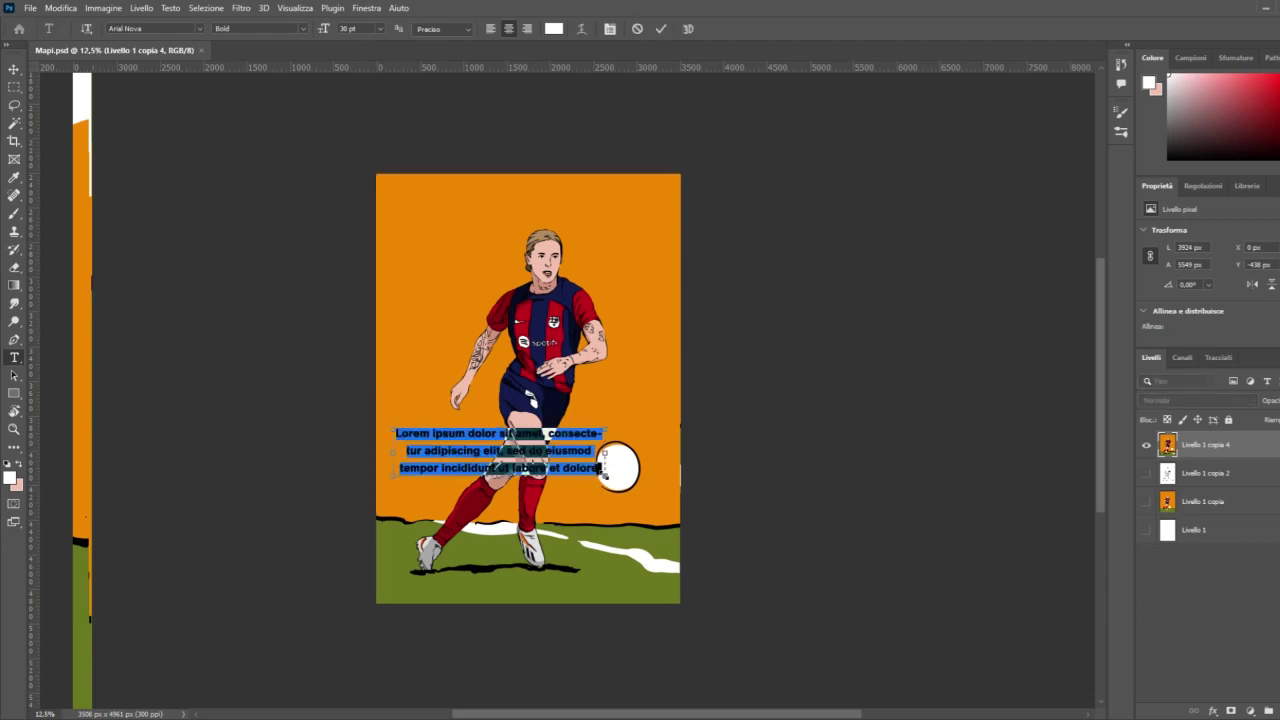
pyautogui.write('by')
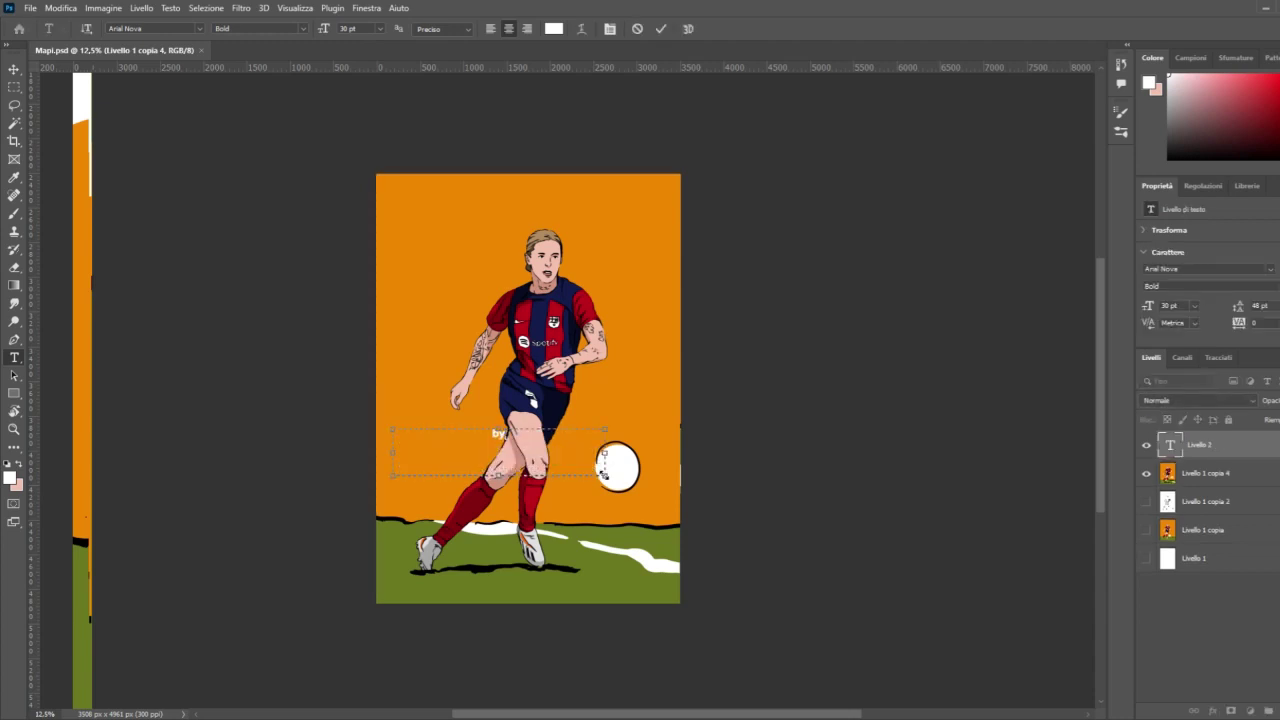
pyautogui.write(' santiintoma')
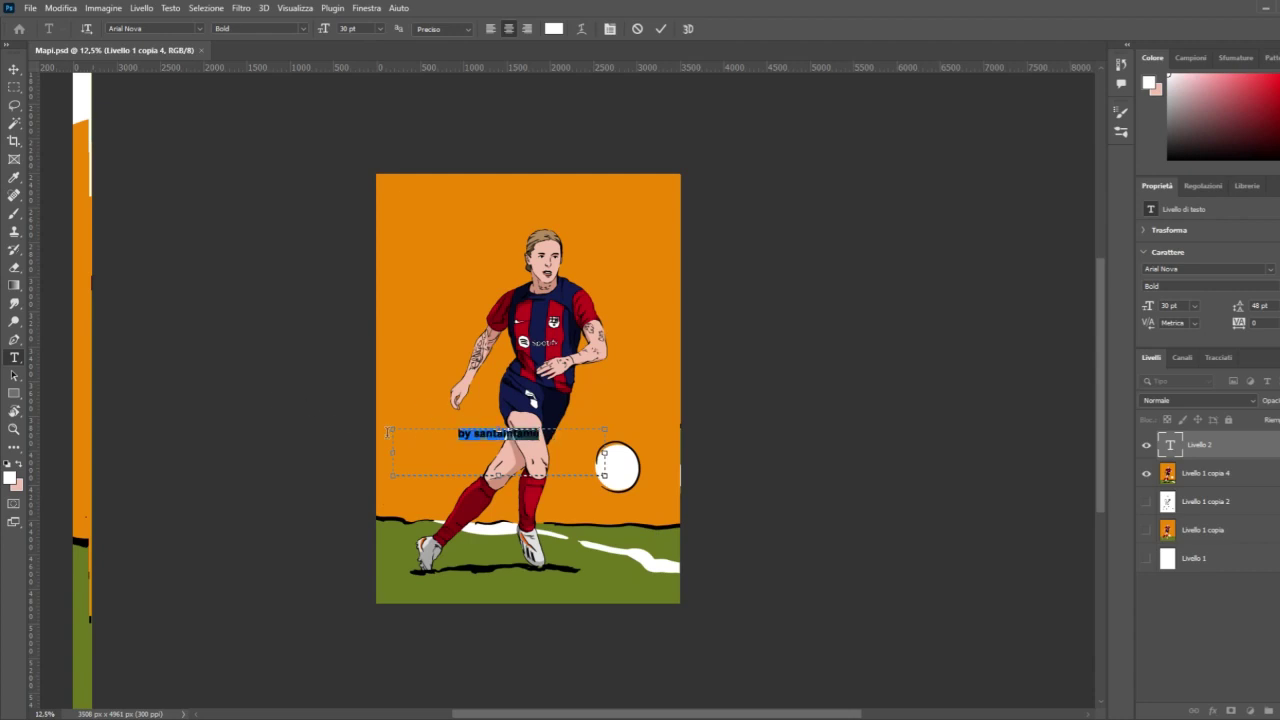
# Step: Format the signature text as Arial Nova Regular in yellow at 20 pt
pyautogui.hotkey('ctrl', 'a')
pyautogui.press('Up')
pyautogui.press('Up')
pyautogui.press('Up')
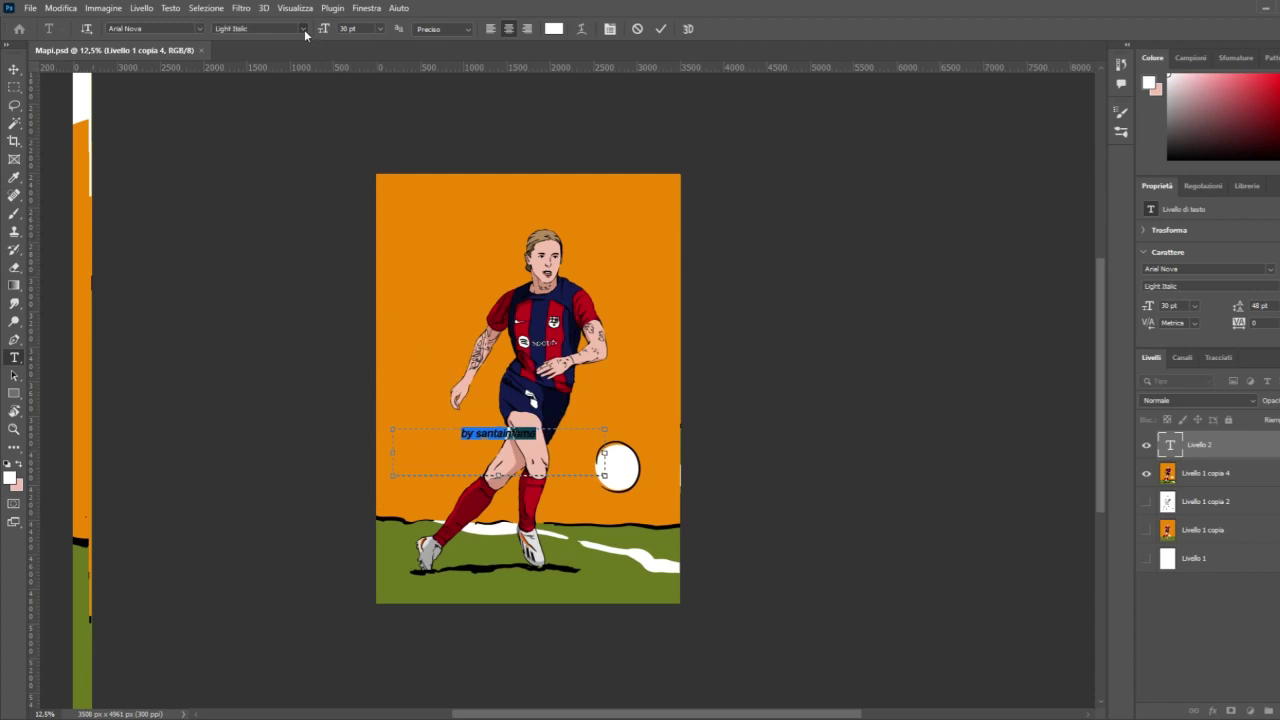
pyautogui.press('Down')
pyautogui.click(554, 29)
pyautogui.click(463, 206)
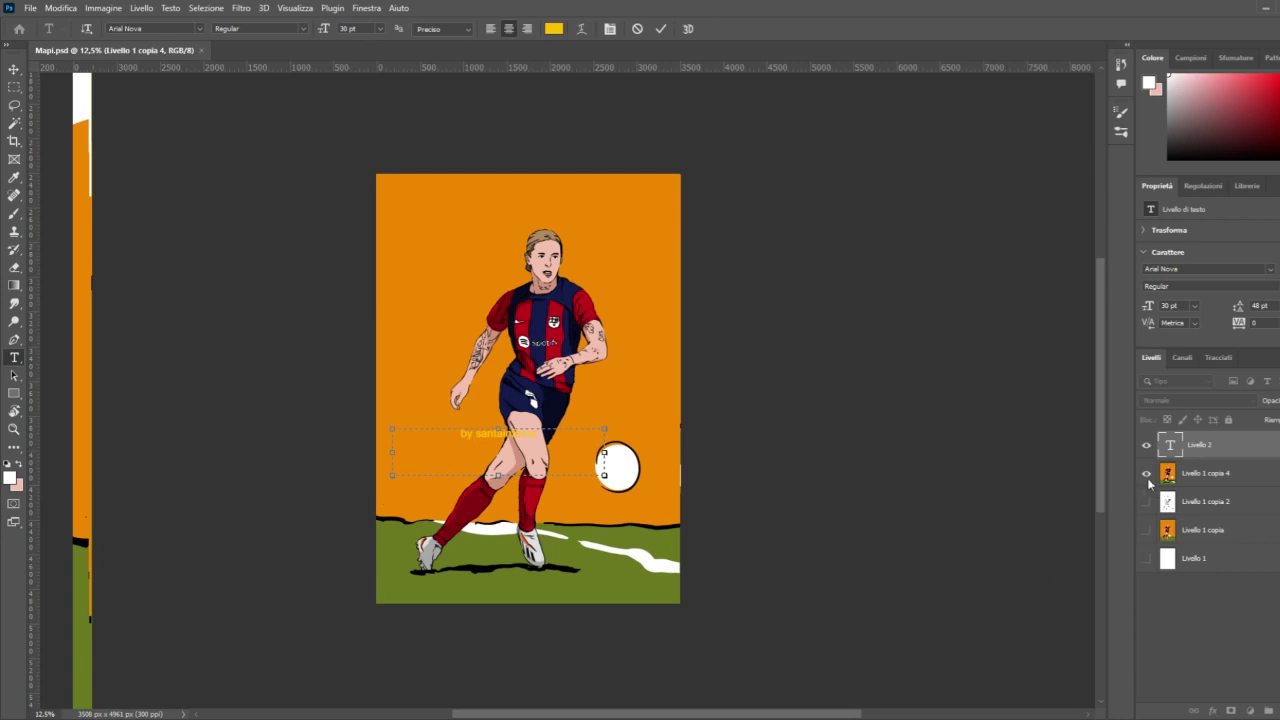
pyautogui.hotkey('ctrl', 'a')
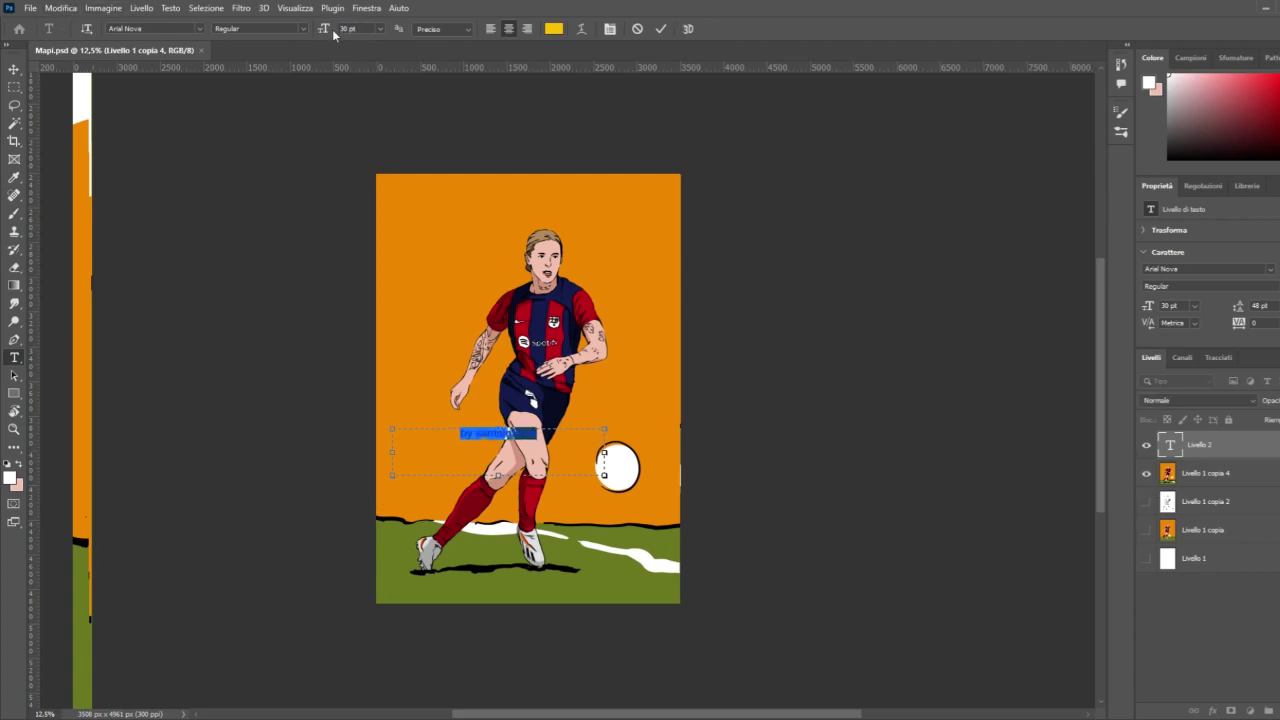
pyautogui.write('20')
pyautogui.press('Return')
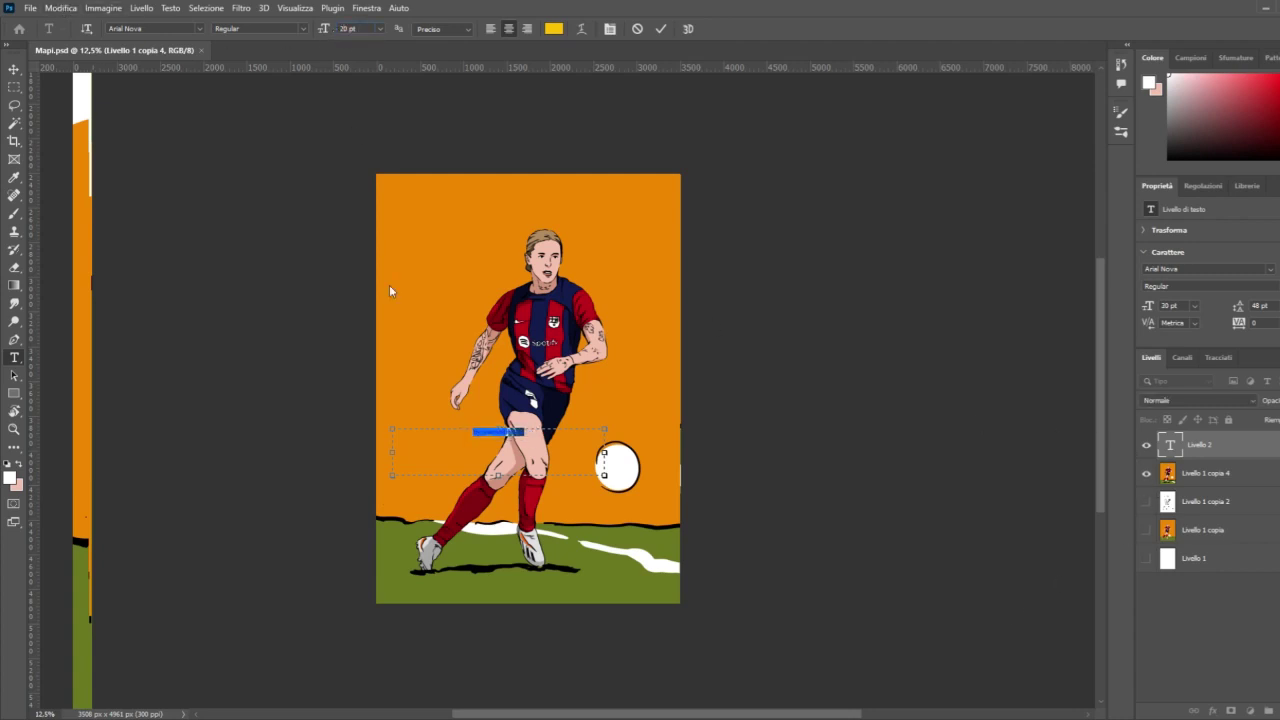
# Step: Shrink the signature's text box and place it just above the horizon line, beside the player's standing leg and below the ball
pyautogui.click(495, 437)
pyautogui.moveTo(464, 456); pyautogui.dragTo(570, 513)
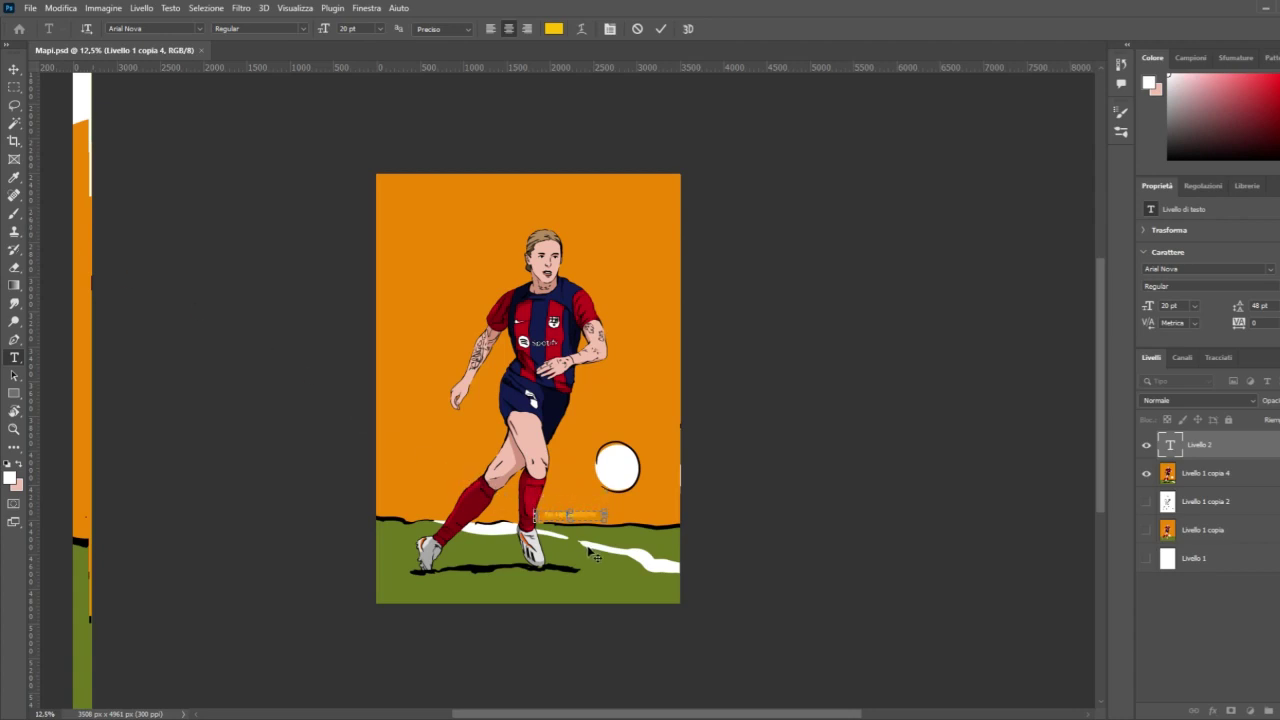
pyautogui.click(14, 68)
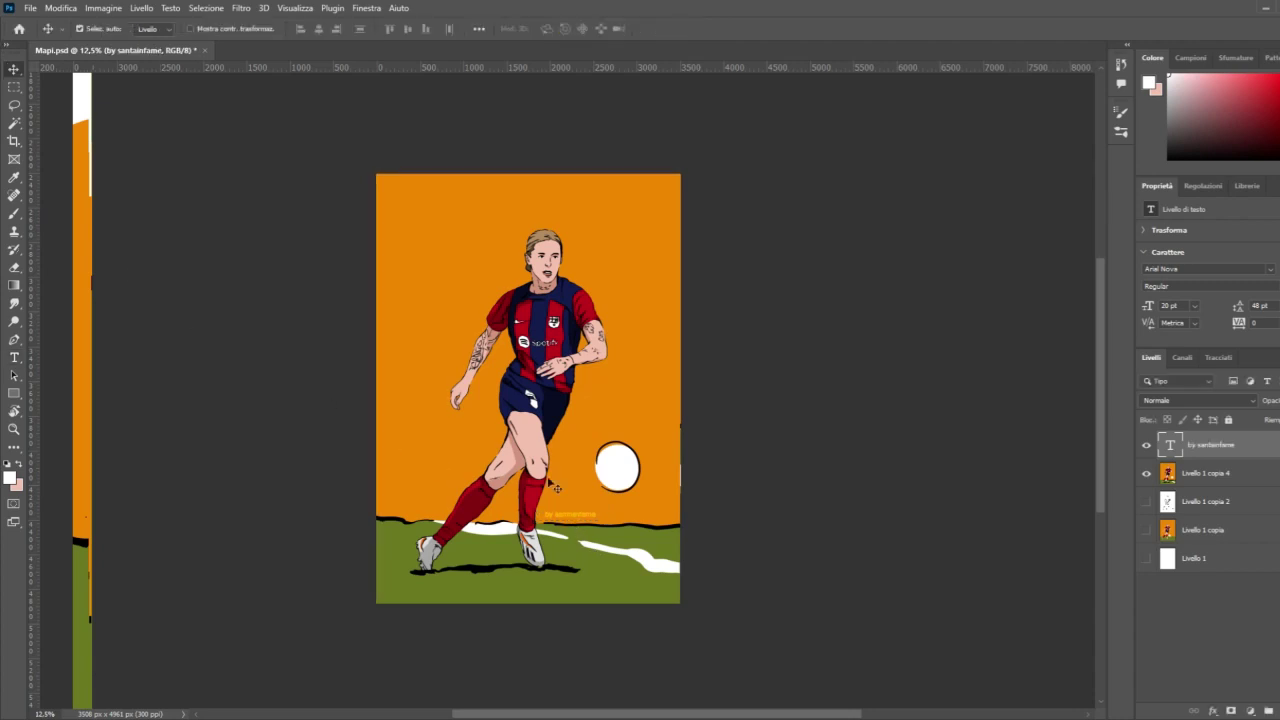
pyautogui.scroll(-2, 590, 481)
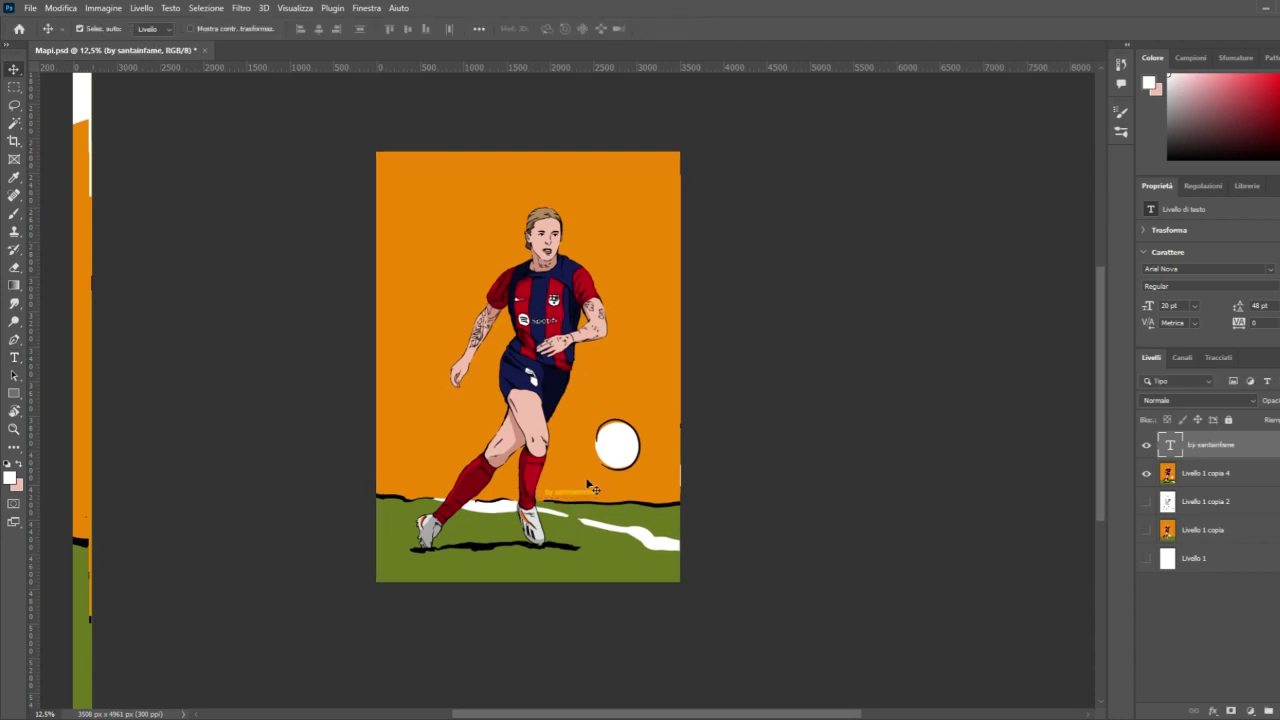
pyautogui.click(14, 428)
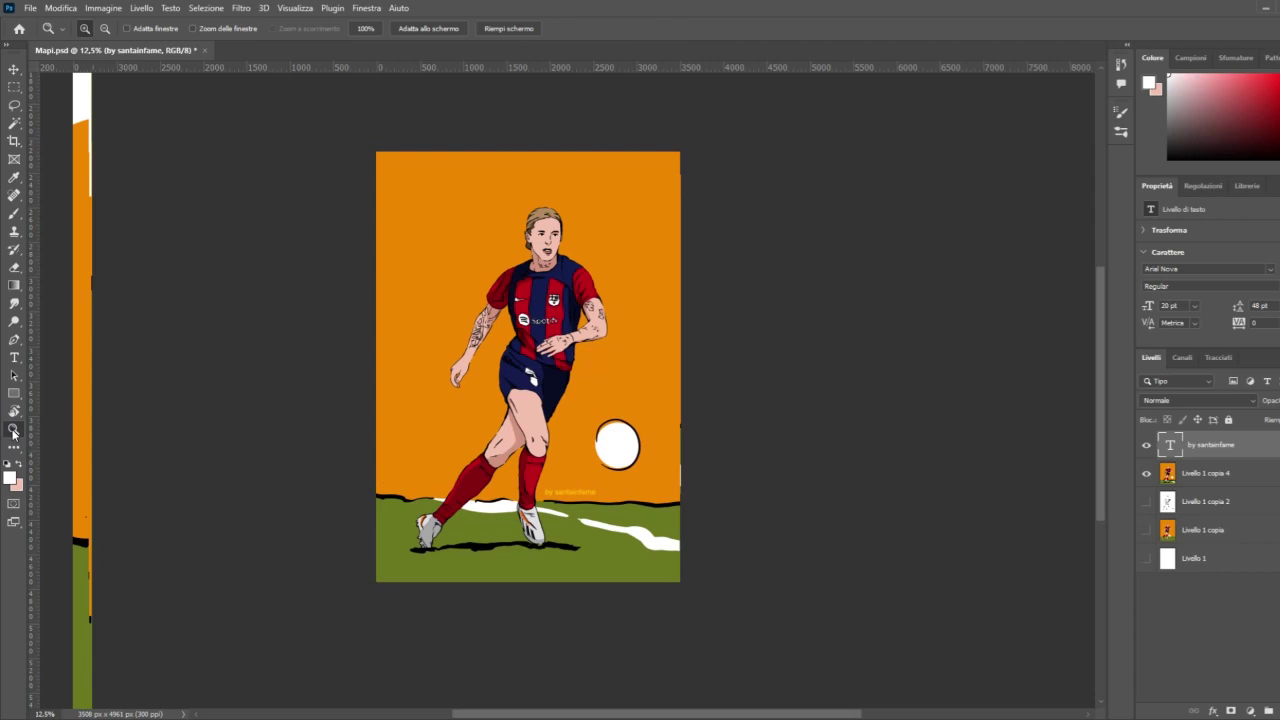
# Step: Move the signature text slightly closer to the standing leg's red sock and down toward the black horizon line
pyautogui.click(556, 516)
pyautogui.click(572, 481)
pyautogui.click(572, 481)
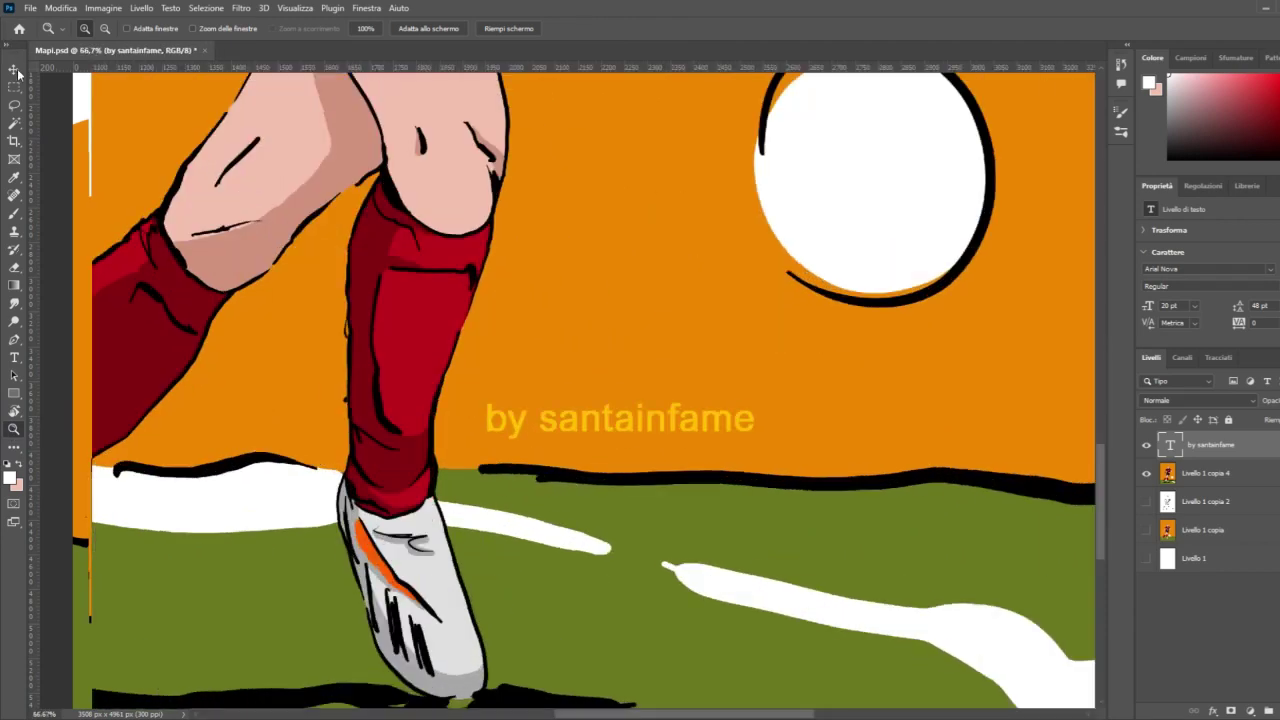
pyautogui.press('v')
pyautogui.moveTo(586, 428); pyautogui.dragTo(563, 445)
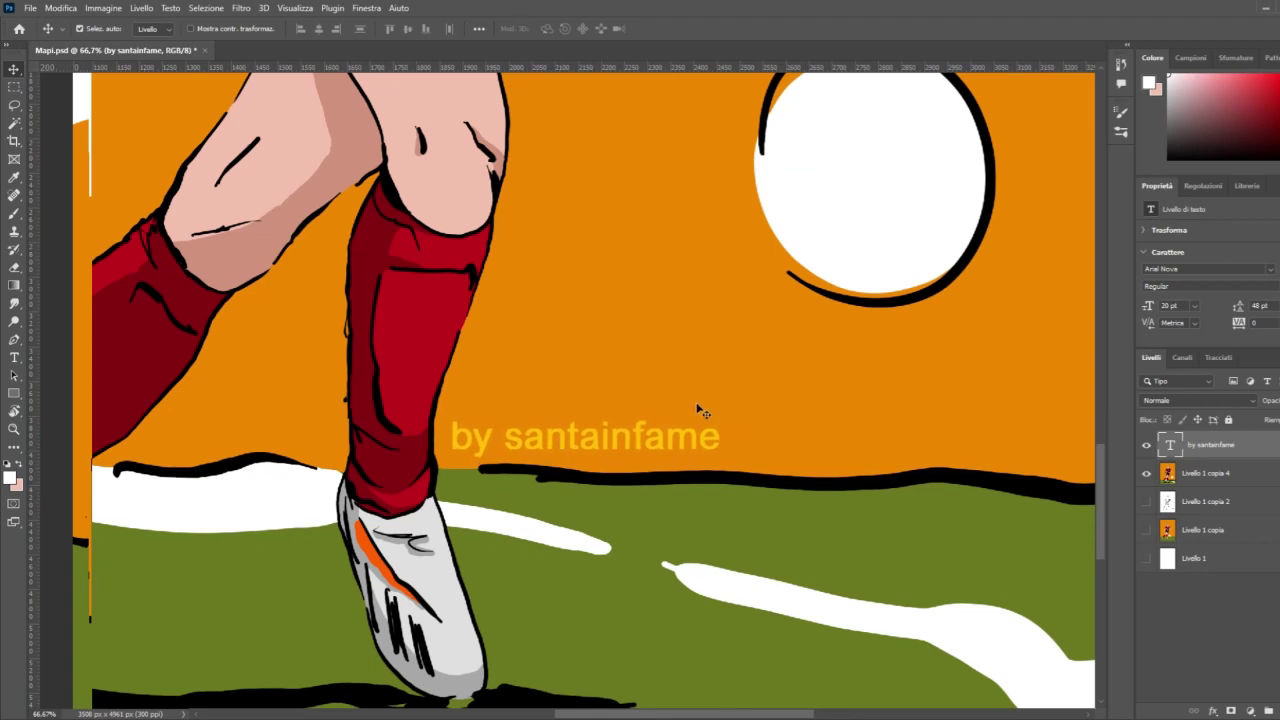
pyautogui.hotkey('ctrl', '-')
pyautogui.hotkey('ctrl', '-')
pyautogui.hotkey('ctrl', '-')
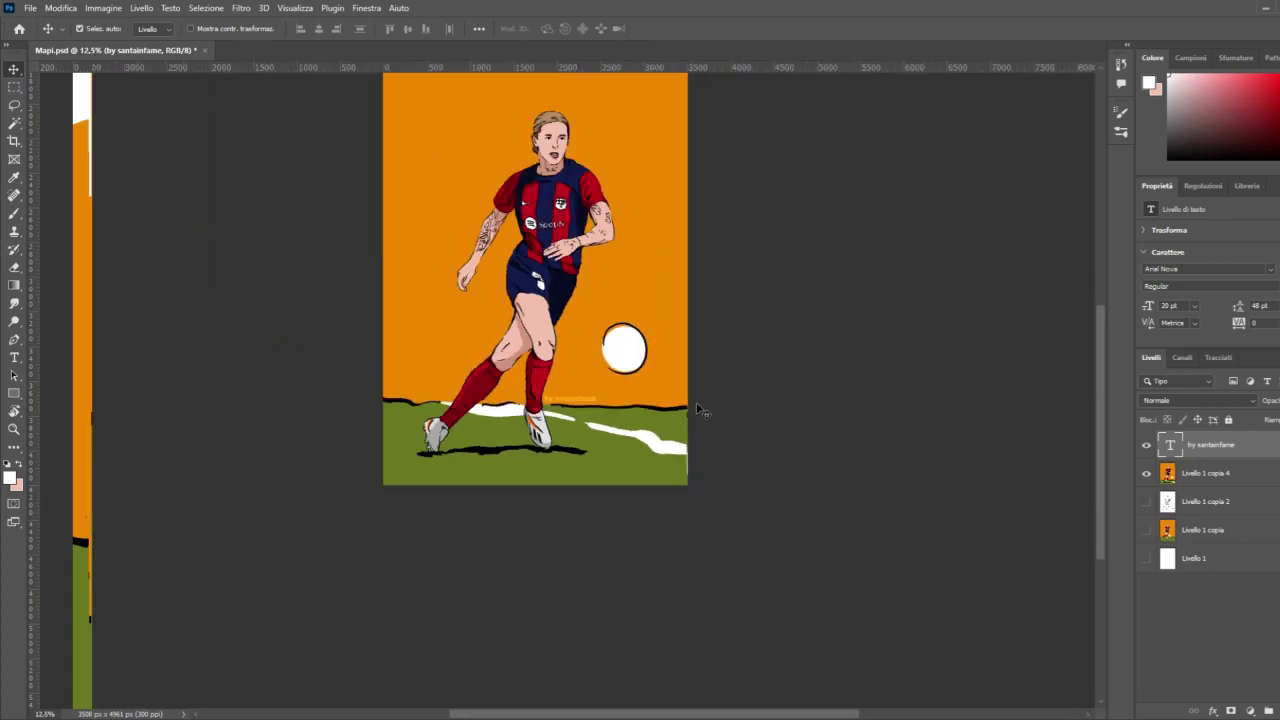
pyautogui.scroll(3, 657, 380)
pyautogui.scroll(1, 657, 393)
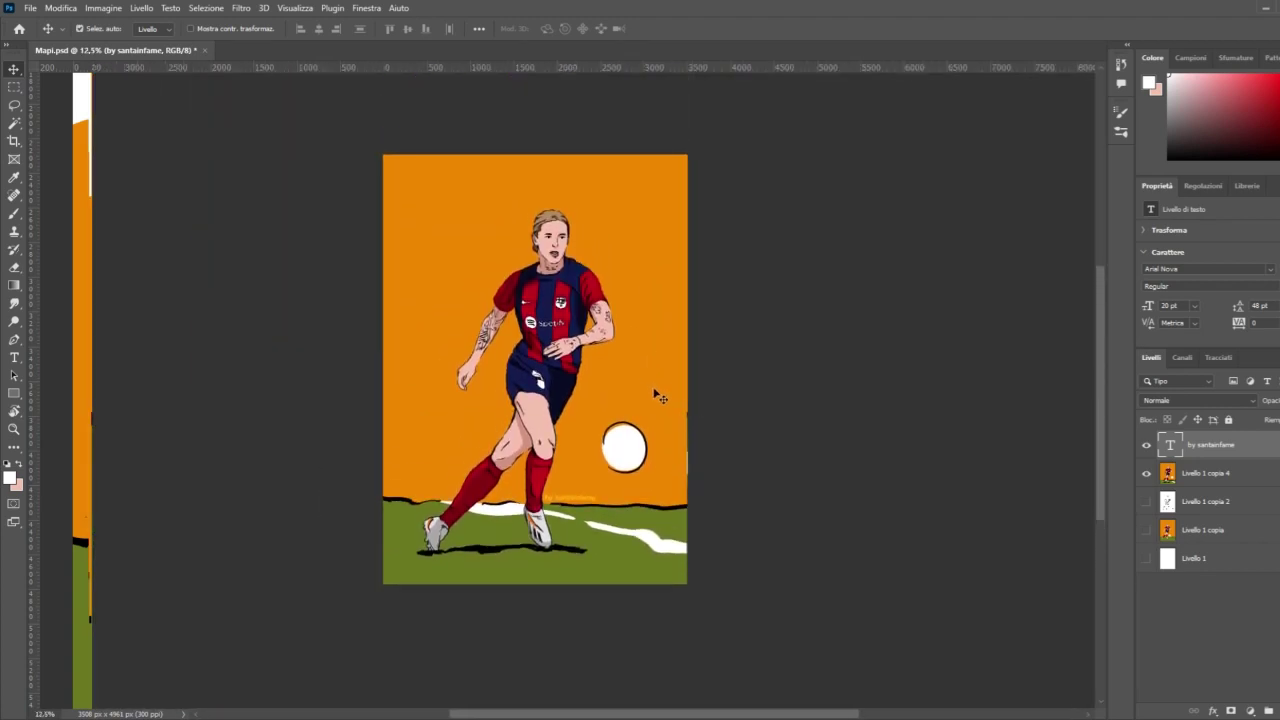
pyautogui.moveTo(578, 507); pyautogui.dragTo(427, 497)
pyautogui.moveTo(427, 497); pyautogui.dragTo(572, 507)
# Step: Save the poster with its signature to the existing Mapi.psd file
pyautogui.scroll(2, 668, 550)
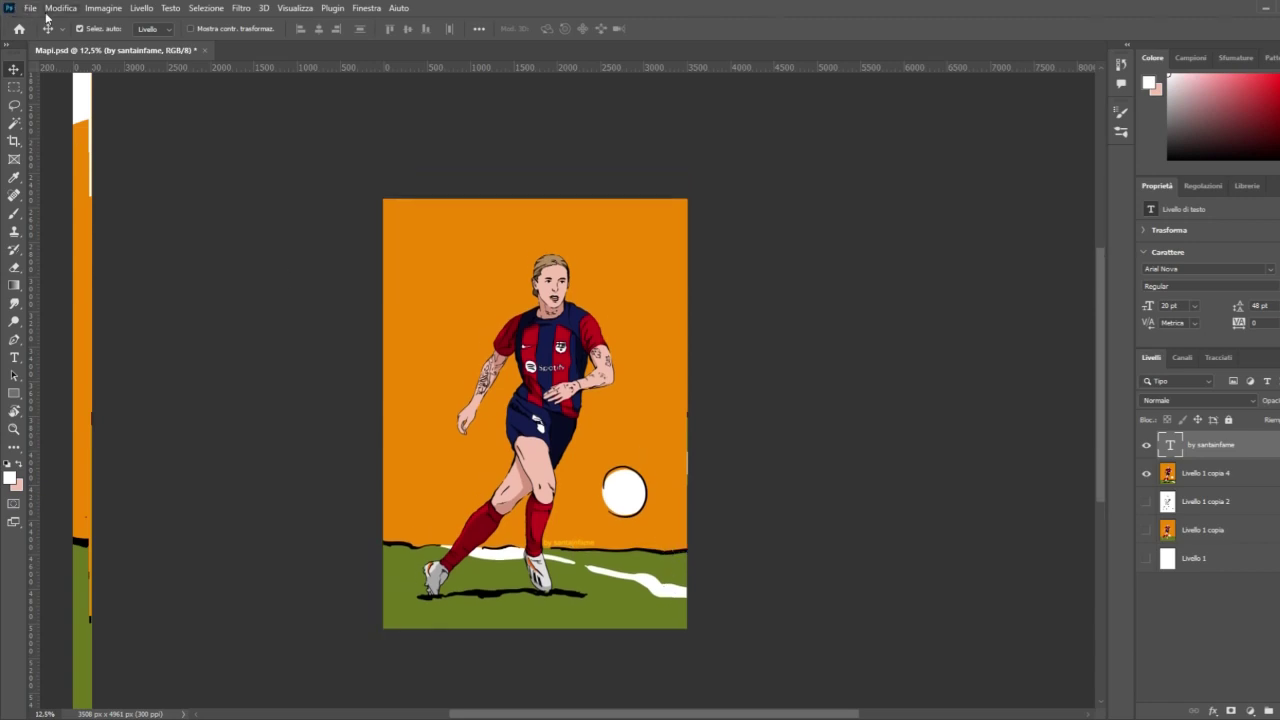
pyautogui.hotkey('ctrl', 's')
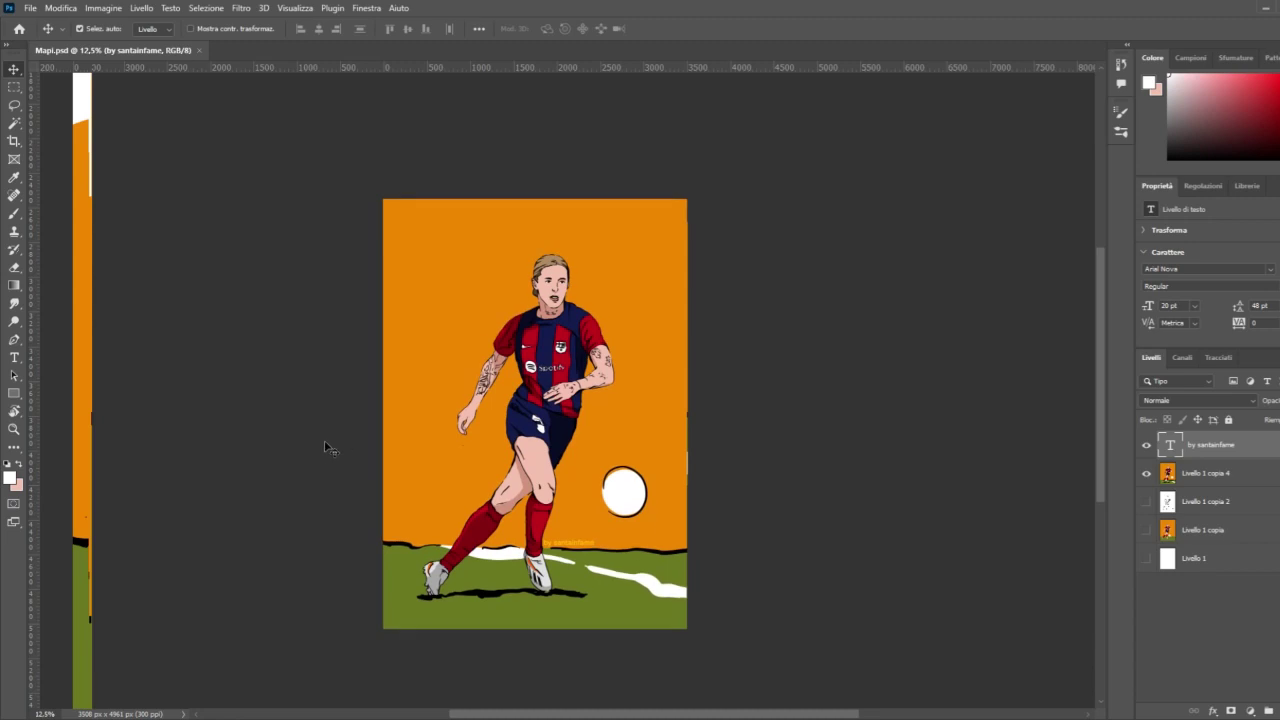
pyautogui.scroll(-1, 303, 427)
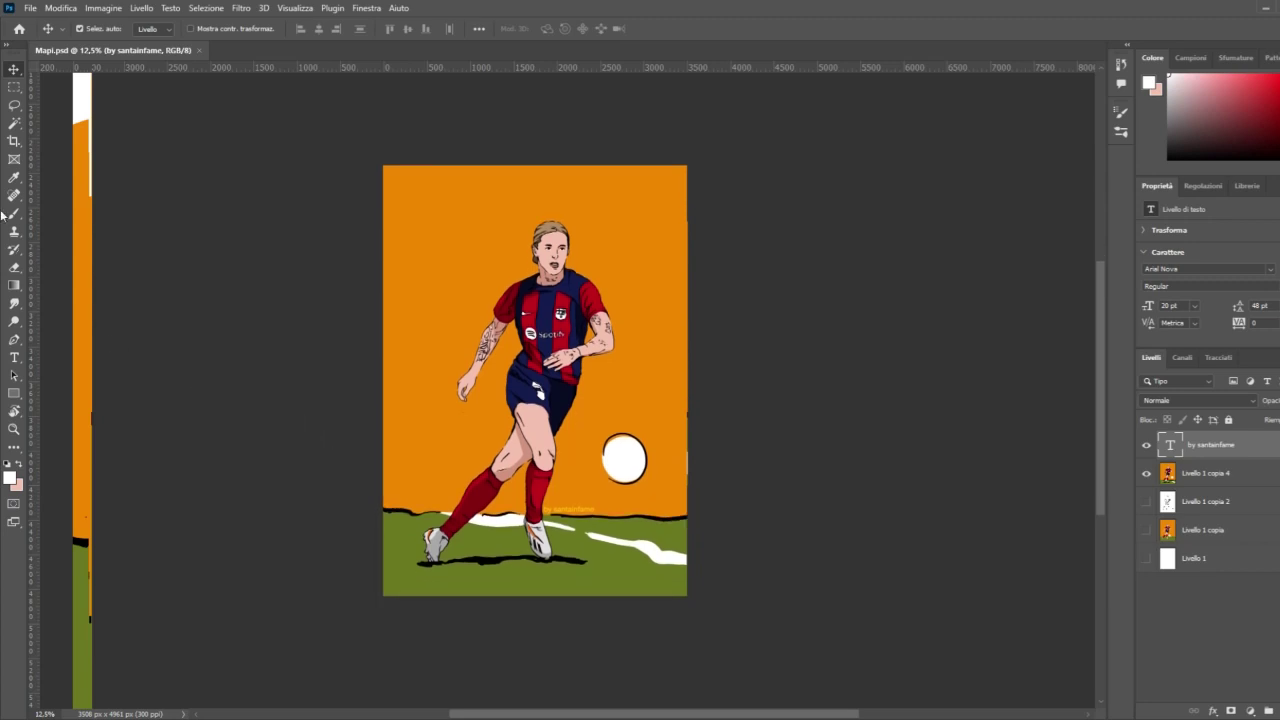
pyautogui.click(14, 428)
pyautogui.click(521, 412)
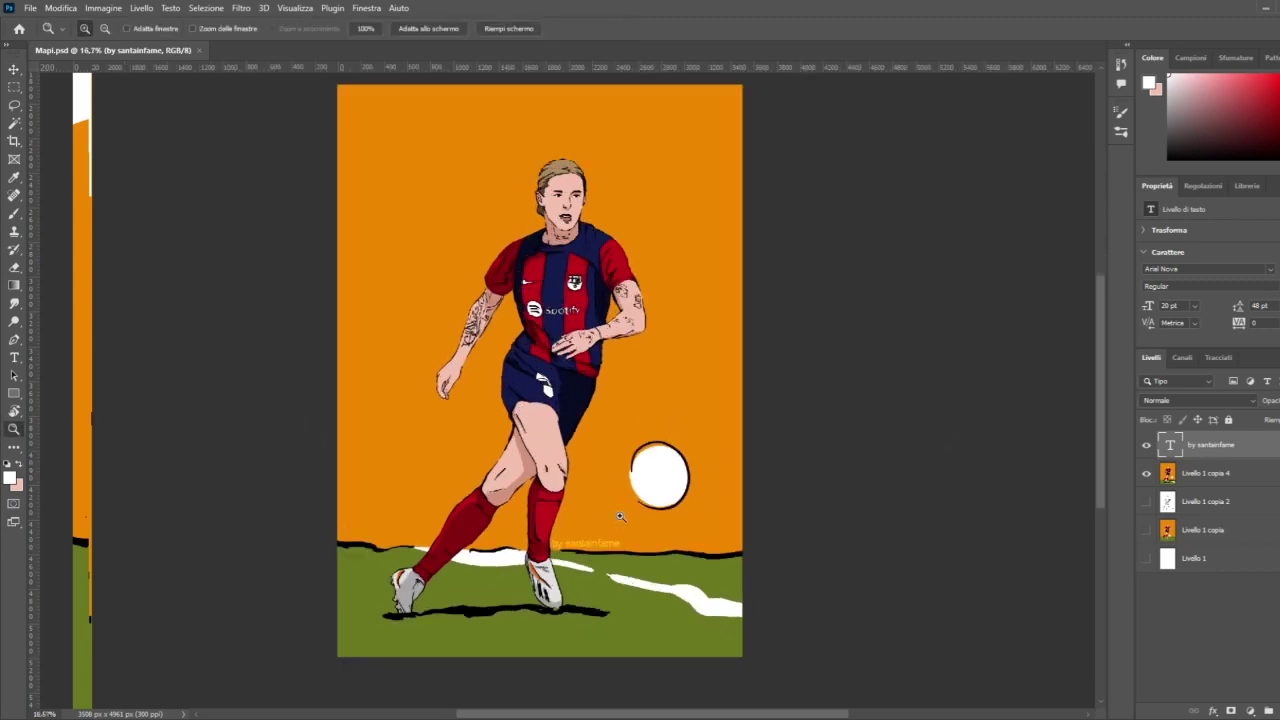
pyautogui.scroll(1, 695, 495)
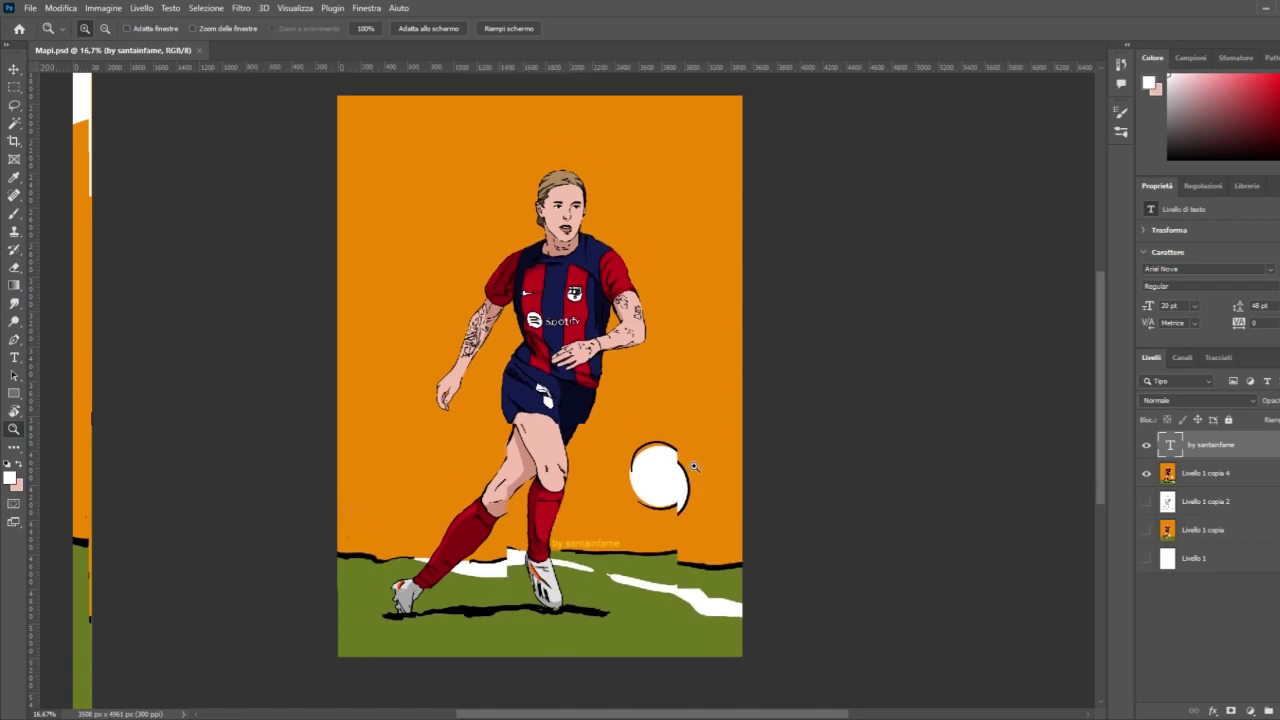
pyautogui.click(567, 392)
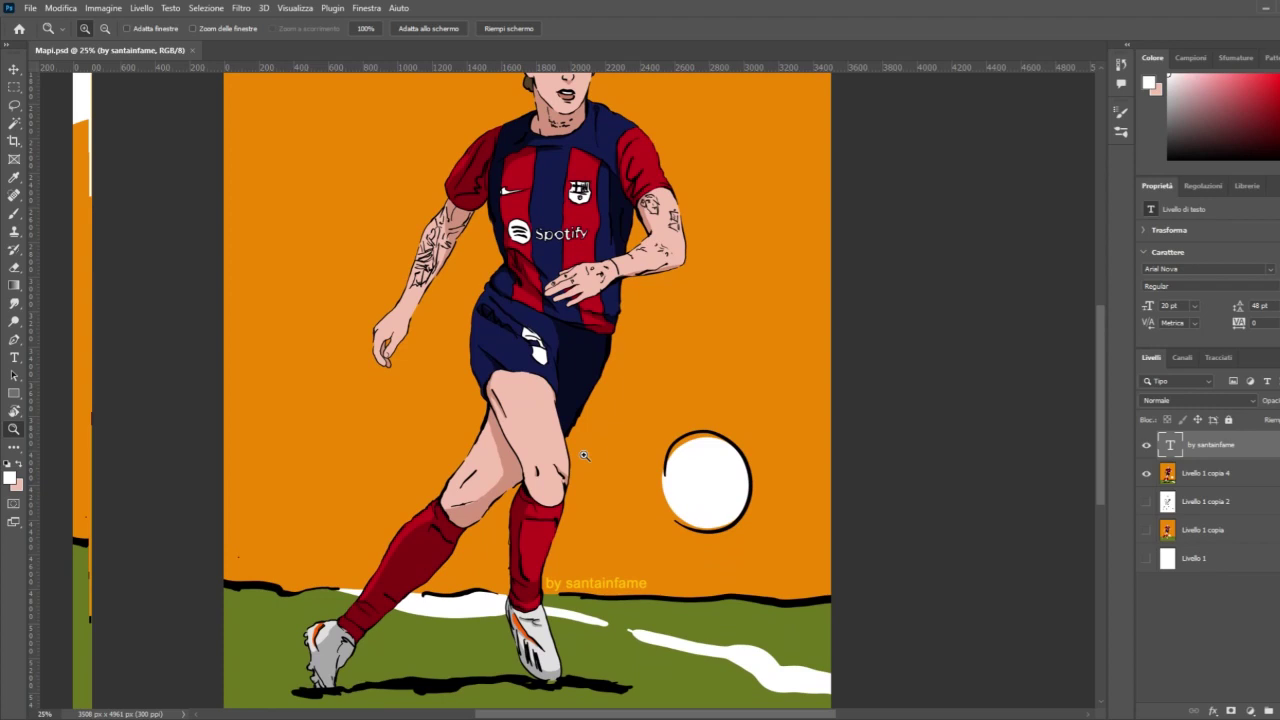
pyautogui.keyDown('alt'); pyautogui.click(584, 456); pyautogui.keyUp('alt')
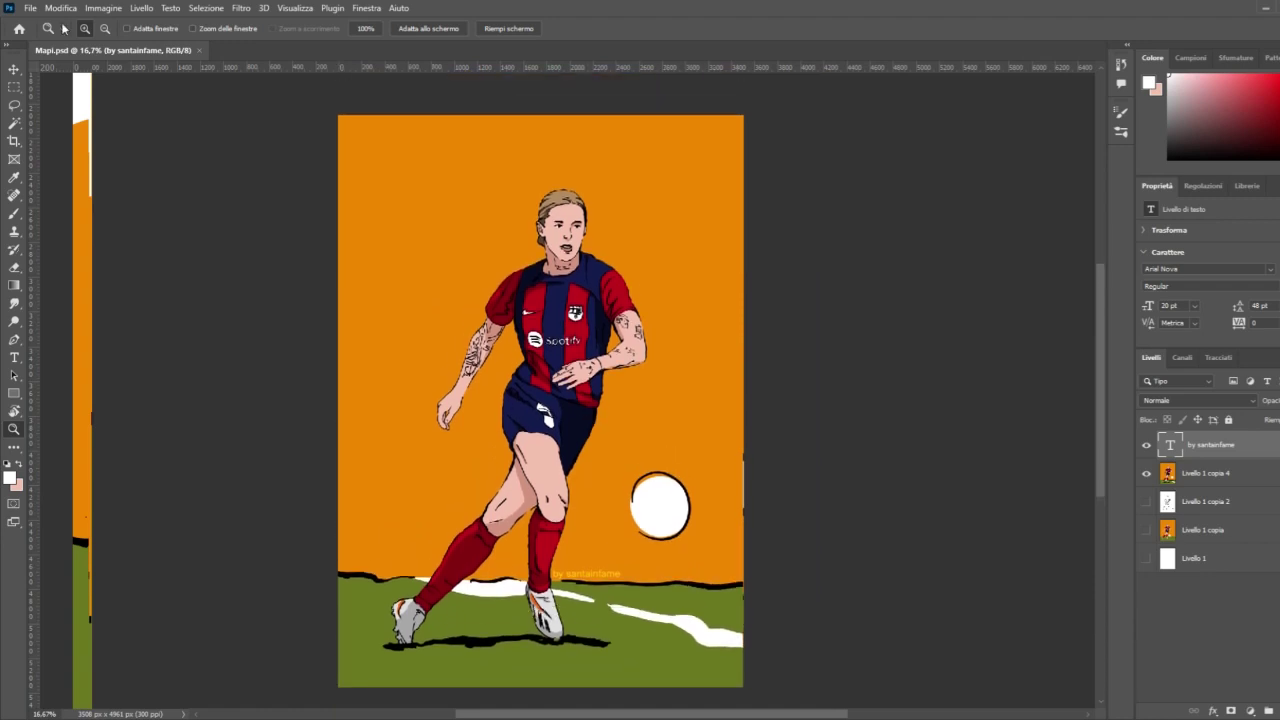